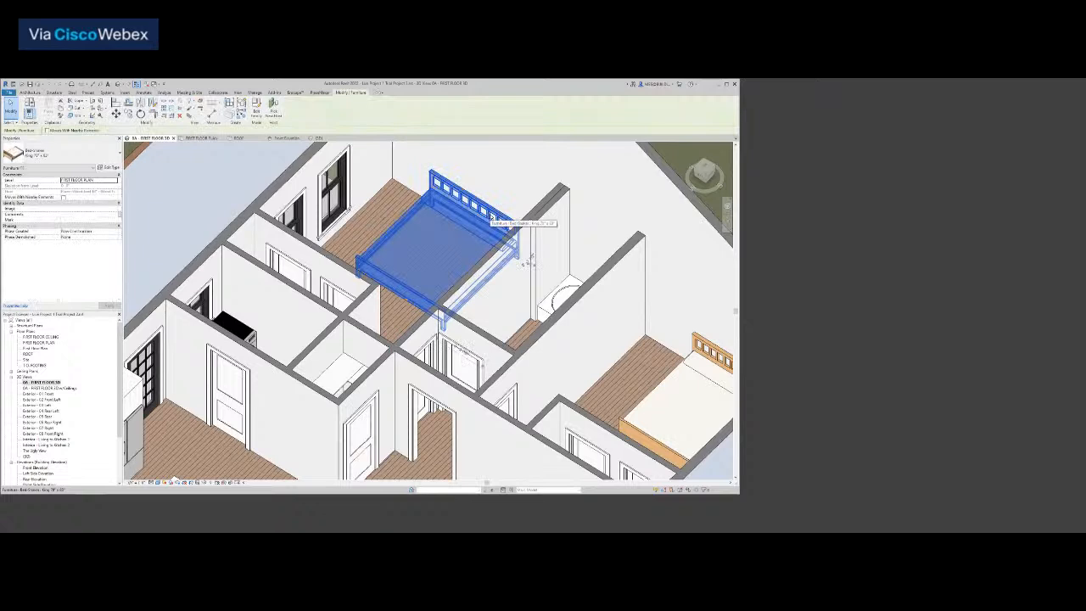
Change the king bed type's frame material to Paint - White
{"action": "left_click", "coordinate": [108, 167]}
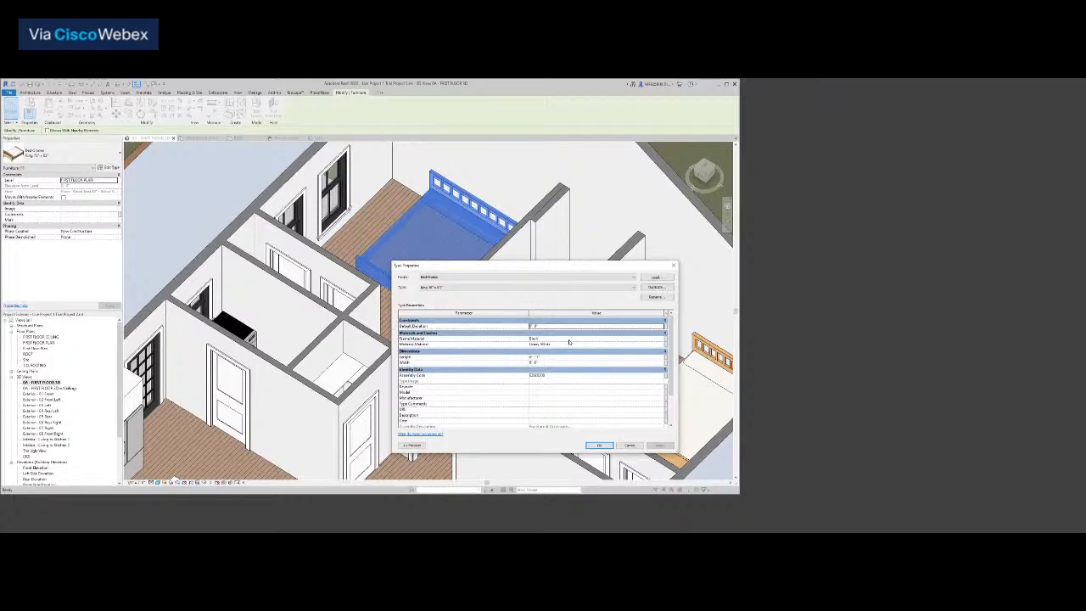
{"action": "left_click", "coordinate": [570, 339]}
{"action": "left_click", "coordinate": [663, 341]}
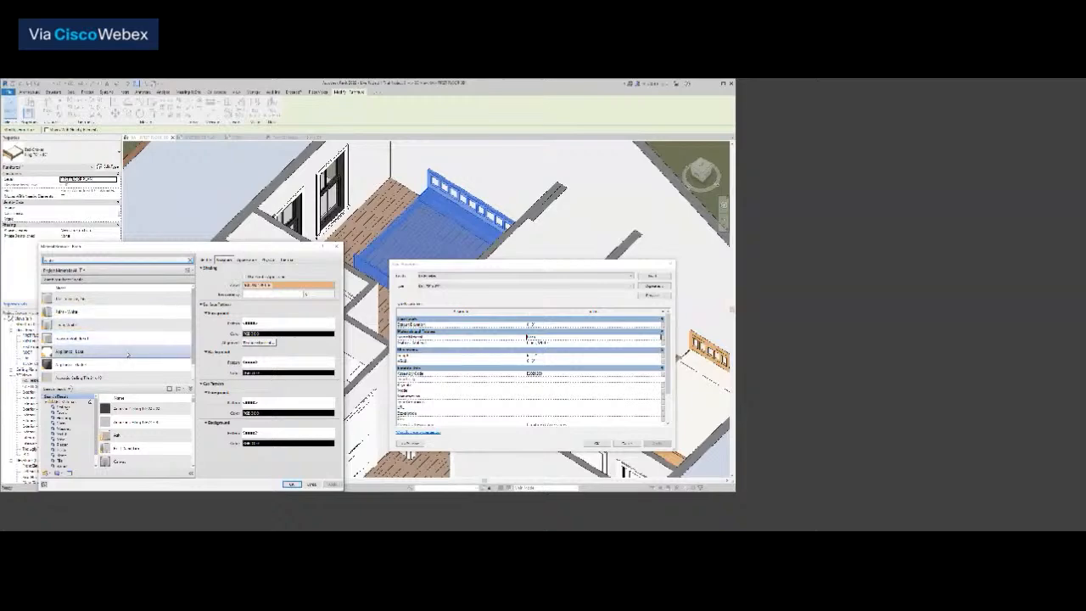
{"action": "left_click", "coordinate": [101, 312]}
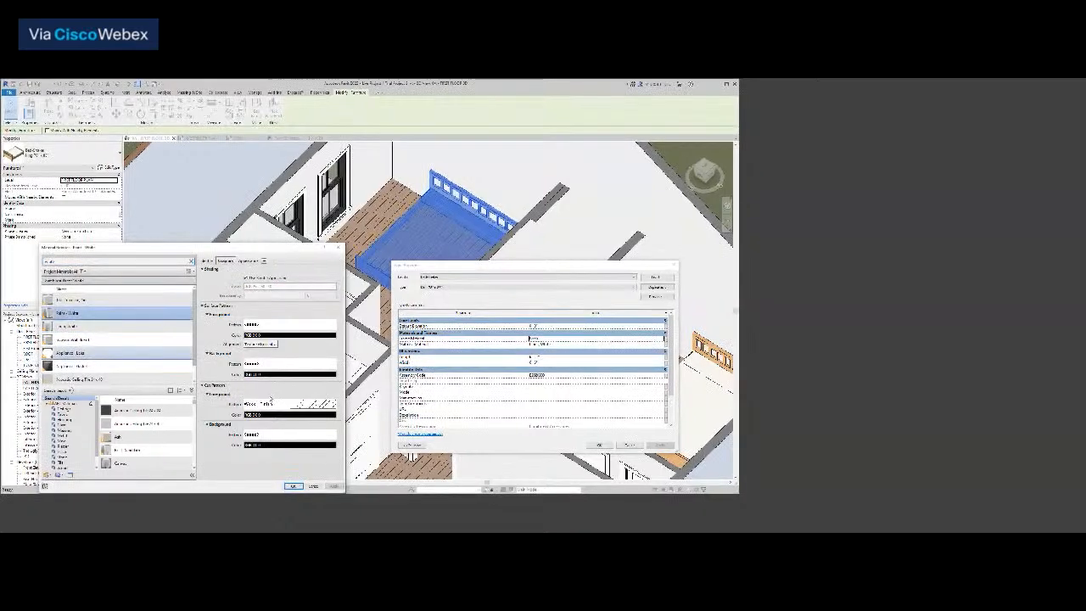
{"action": "left_click", "coordinate": [293, 485]}
{"action": "left_click", "coordinate": [597, 446]}
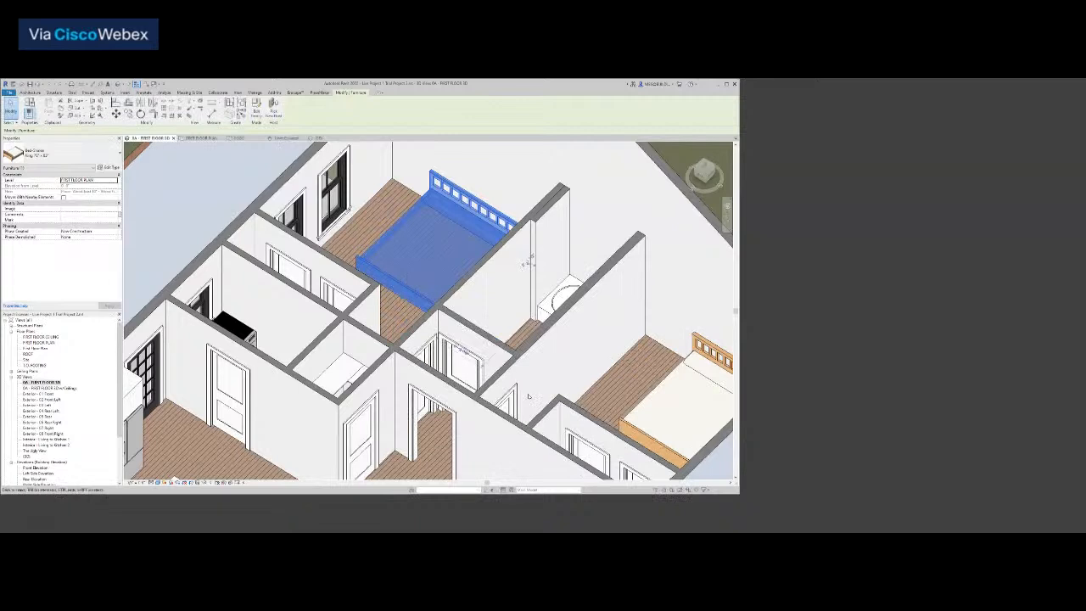
{"action": "key", "text": "Escape"}
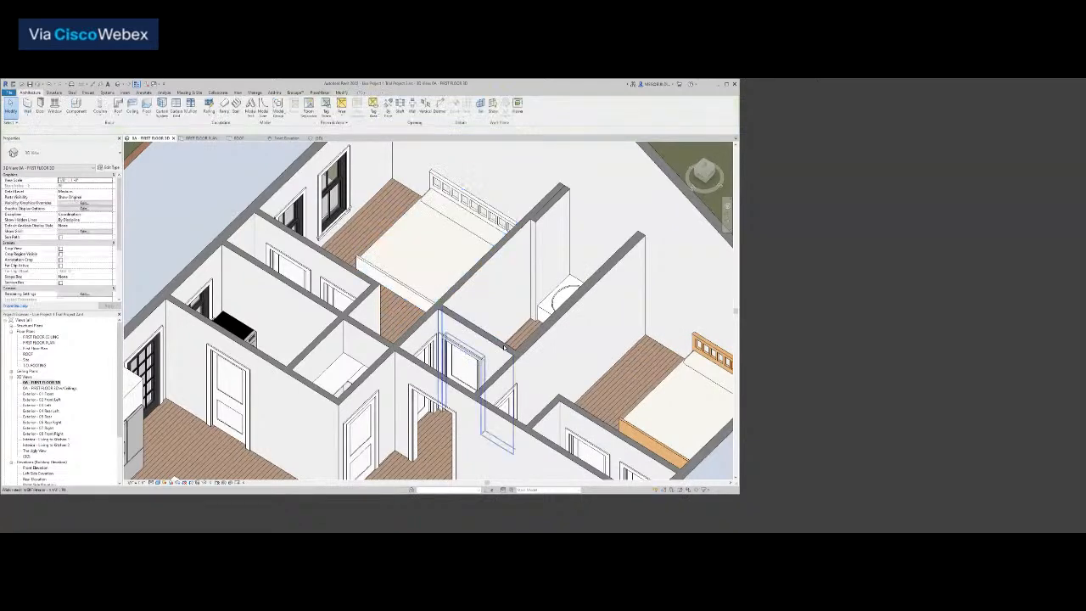
Change the queen bed type's frame material in the other bedroom to Paint - White
{"action": "scroll", "coordinate": [551, 386], "scroll_direction": "down", "scroll_amount": 3}
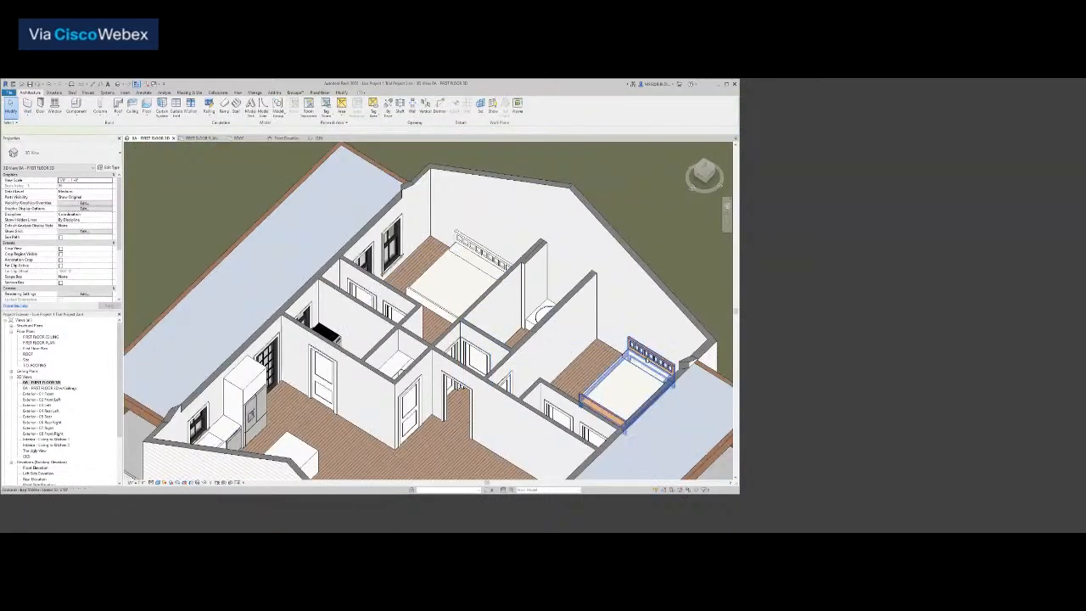
{"action": "left_click", "coordinate": [619, 384]}
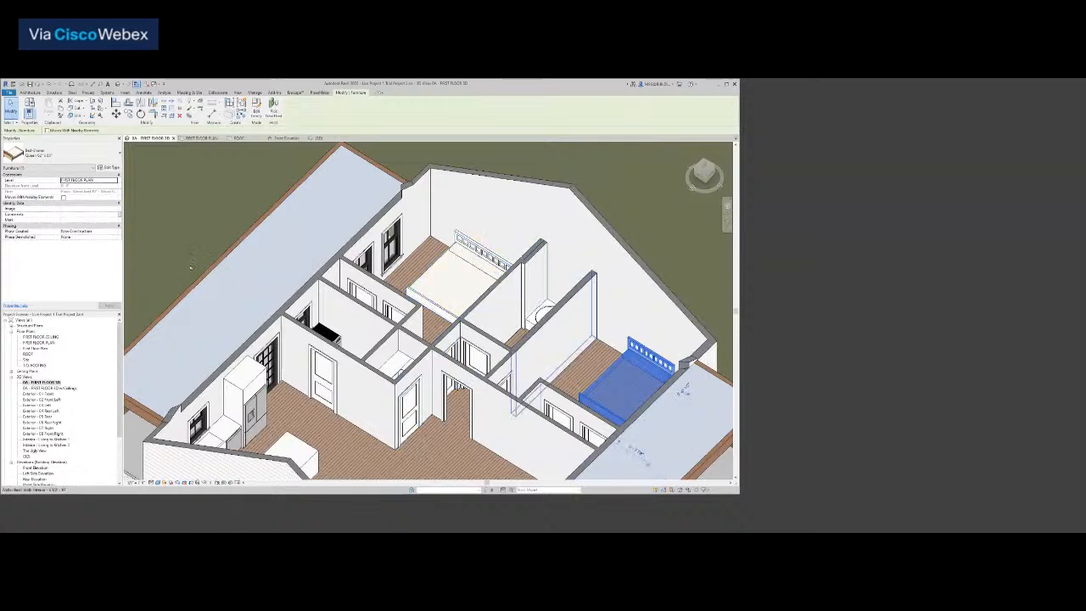
{"action": "left_click", "coordinate": [113, 168]}
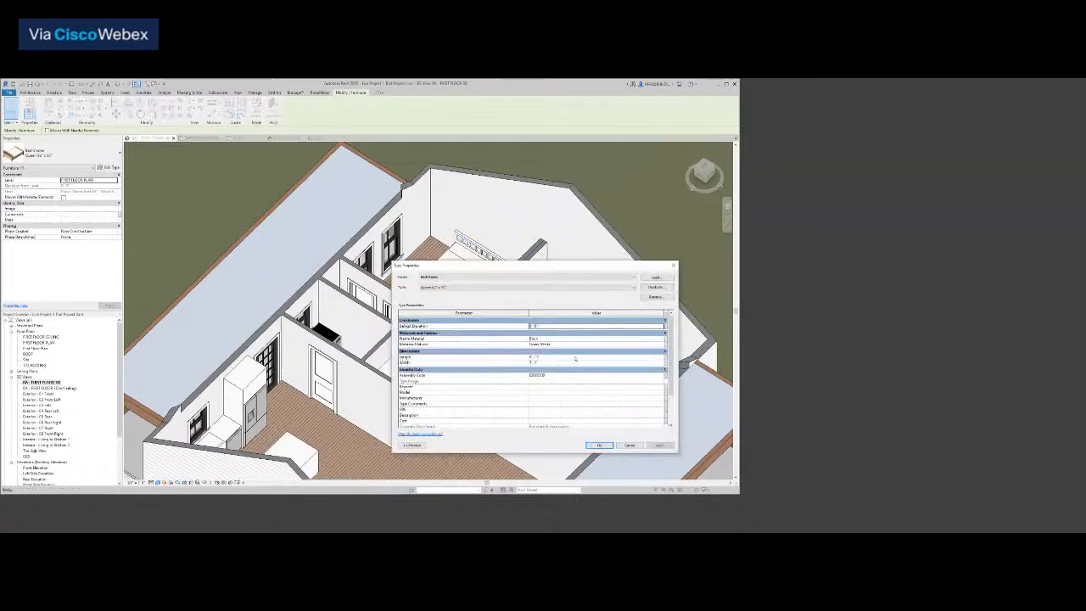
{"action": "left_click", "coordinate": [662, 340]}
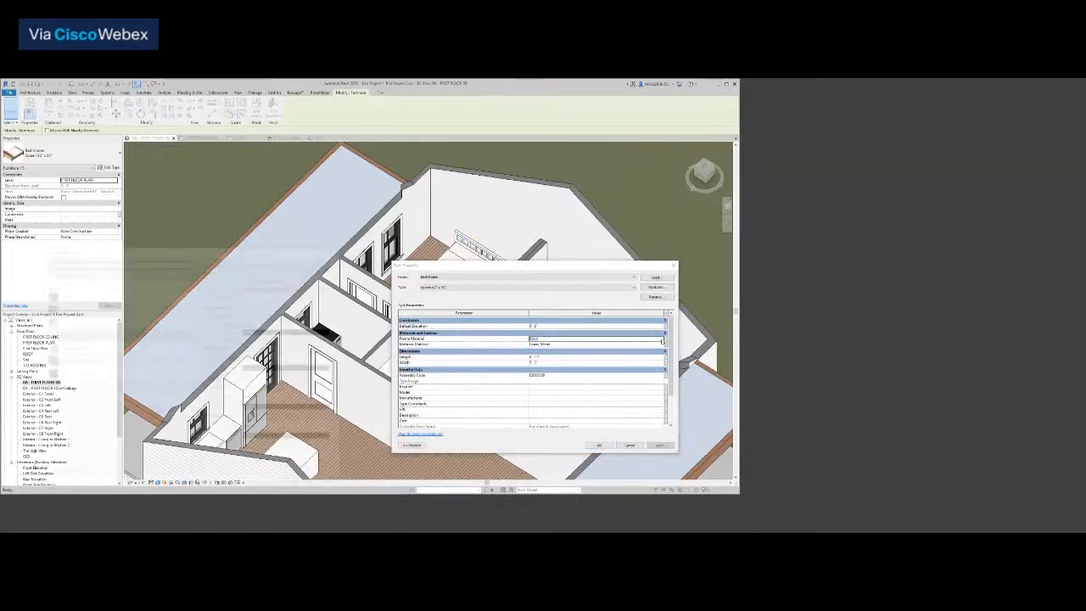
{"action": "type", "text": "white"}
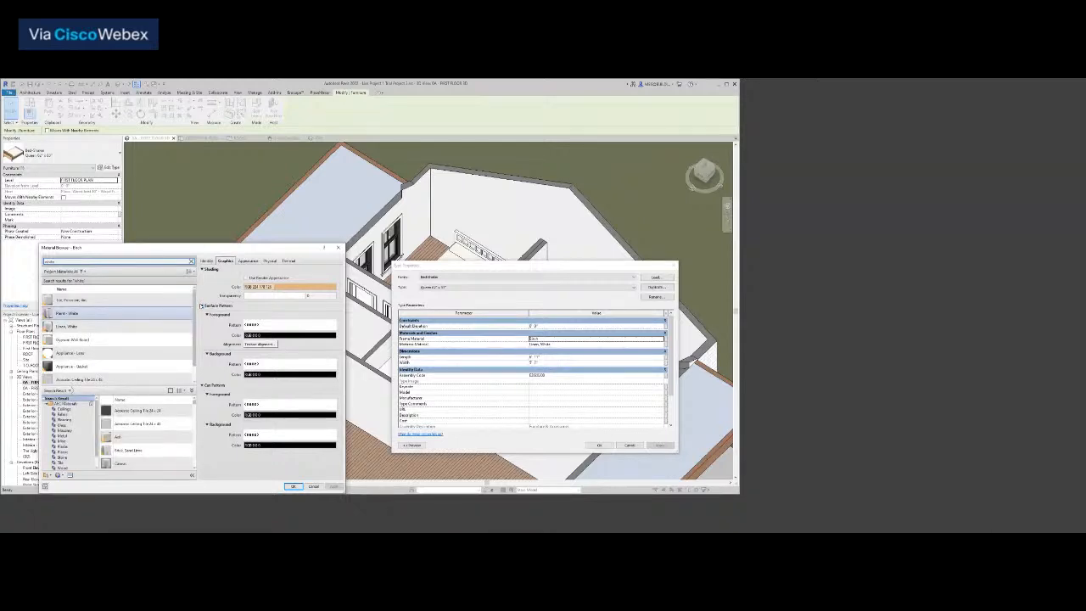
{"action": "left_click", "coordinate": [139, 317]}
{"action": "left_click", "coordinate": [293, 486]}
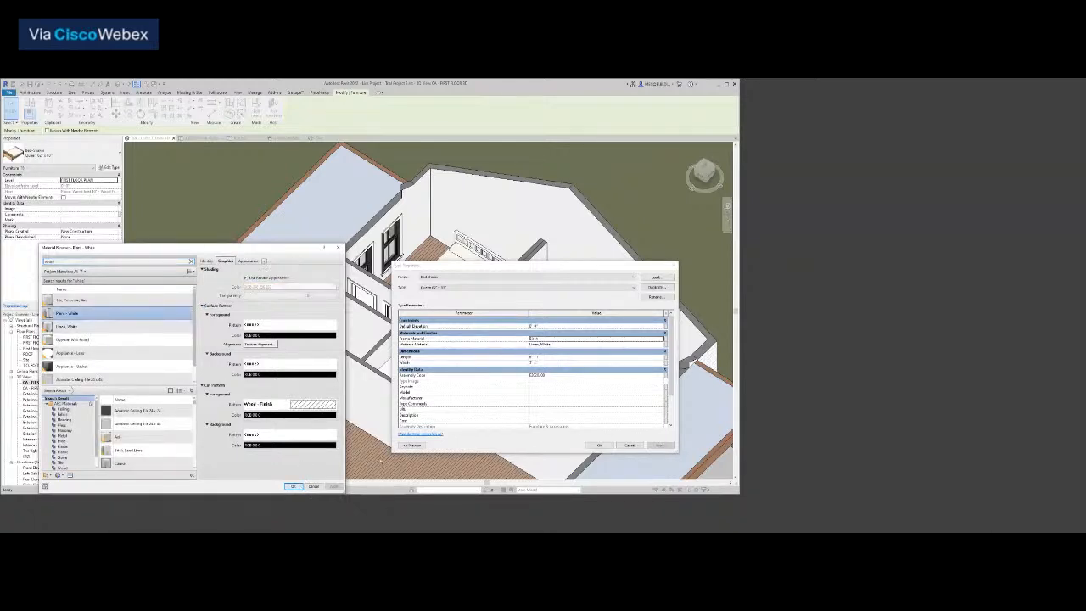
{"action": "left_click", "coordinate": [599, 446]}
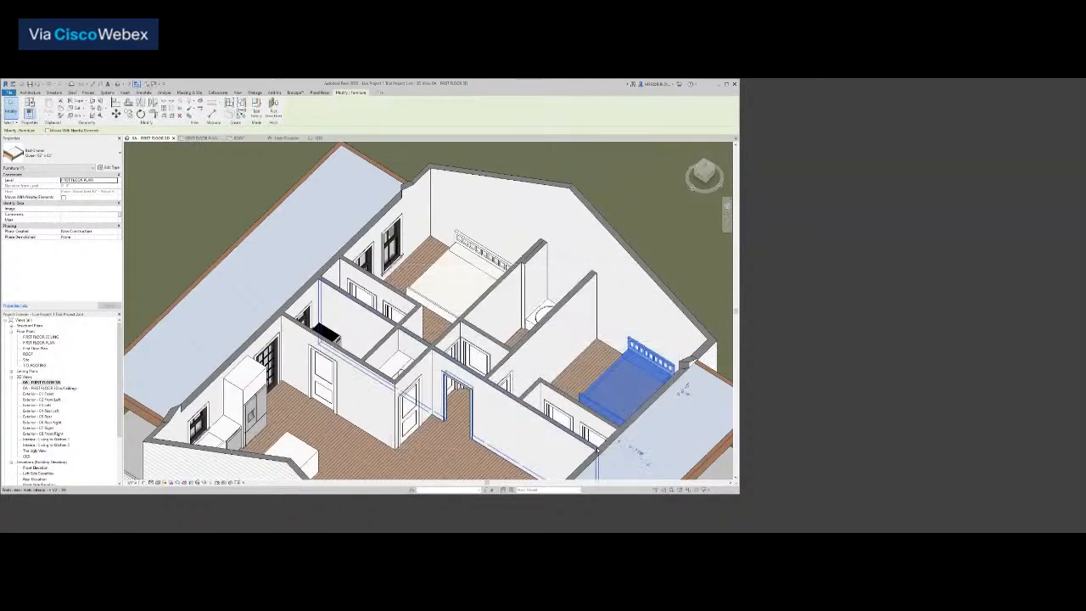
{"action": "scroll", "coordinate": [599, 450], "scroll_direction": "down", "scroll_amount": 3}
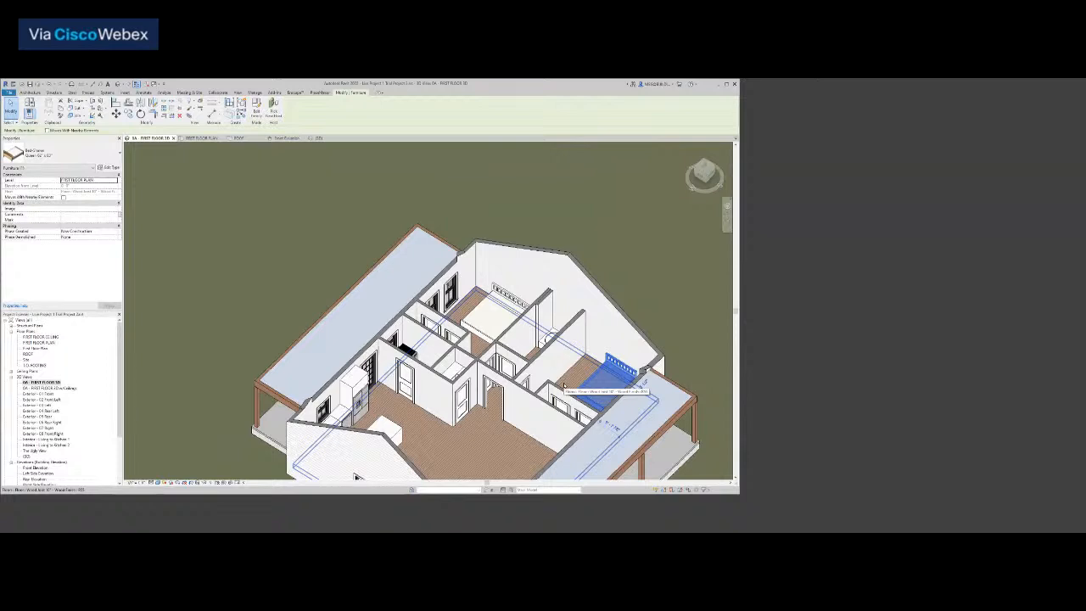
{"action": "scroll", "coordinate": [548, 382], "scroll_direction": "down", "scroll_amount": 2}
{"action": "middle_click_drag", "start_coordinate": [567, 363], "coordinate": [554, 321]}
{"action": "scroll", "coordinate": [582, 267], "scroll_direction": "up", "scroll_amount": 3}
{"action": "left_click", "coordinate": [617, 222]}
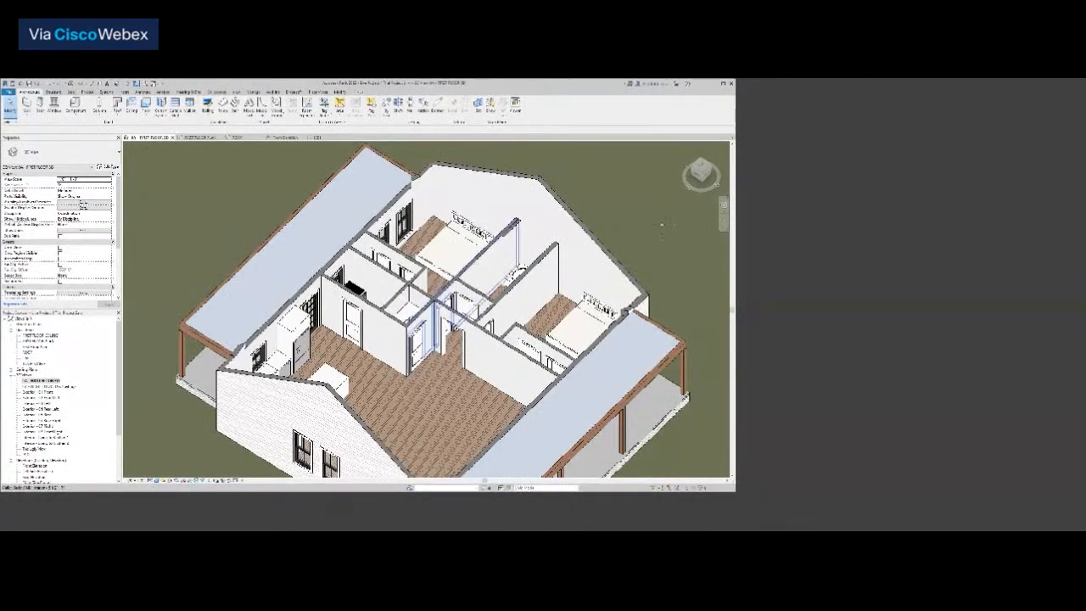
Set the front-load dryer type's appliance body material in the laundry room to Appliance - Stainless Steel
{"action": "left_click_drag", "start_coordinate": [713, 175], "coordinate": [698, 201]}
{"action": "scroll", "coordinate": [358, 256], "scroll_direction": "up", "scroll_amount": 5}
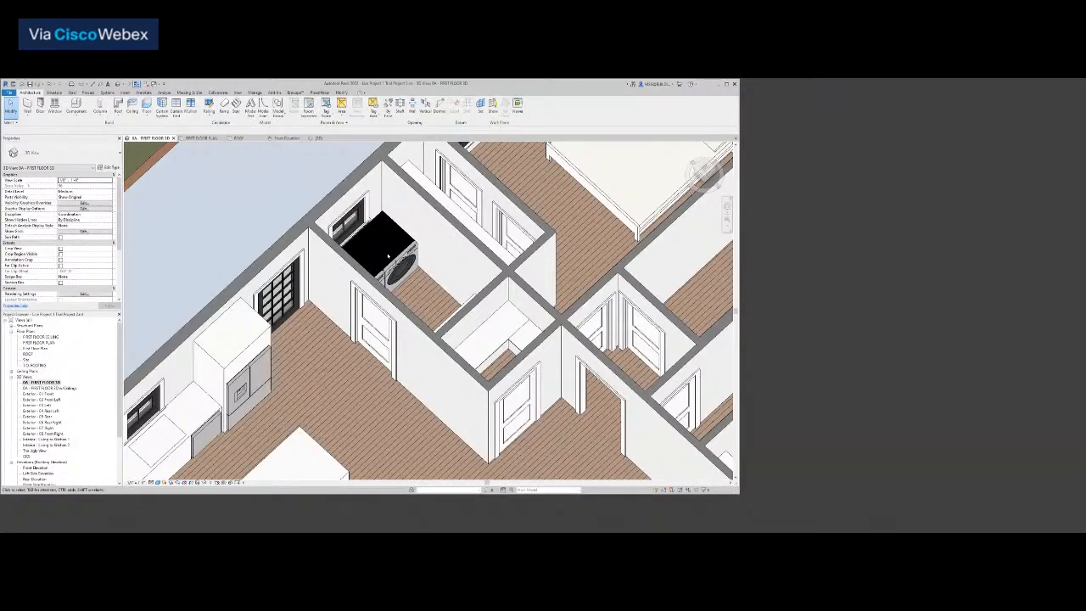
{"action": "scroll", "coordinate": [388, 256], "scroll_direction": "up", "scroll_amount": 3}
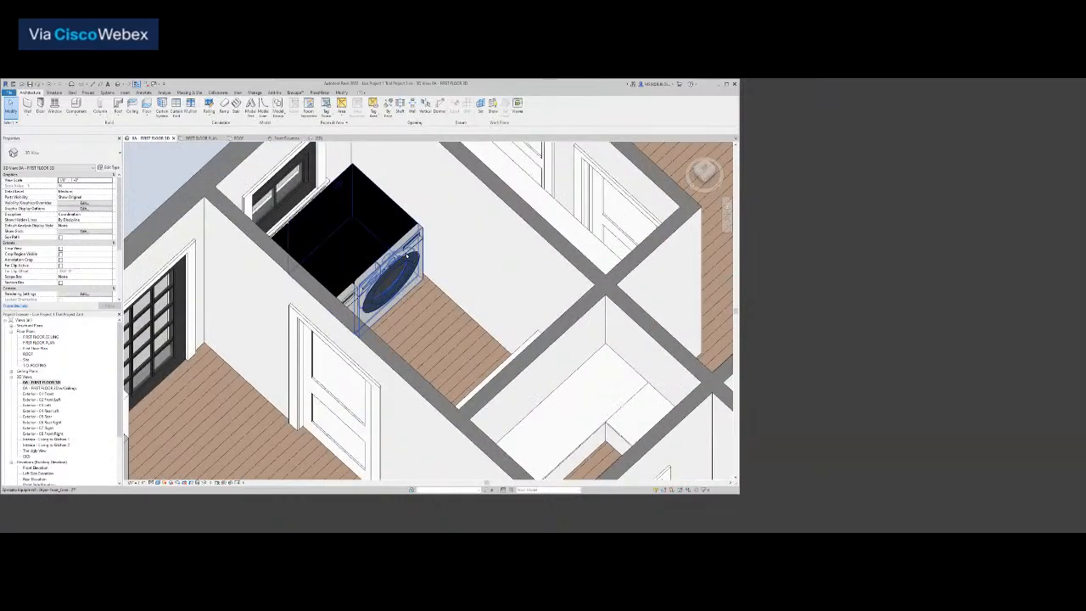
{"action": "scroll", "coordinate": [421, 228], "scroll_direction": "down", "scroll_amount": 3}
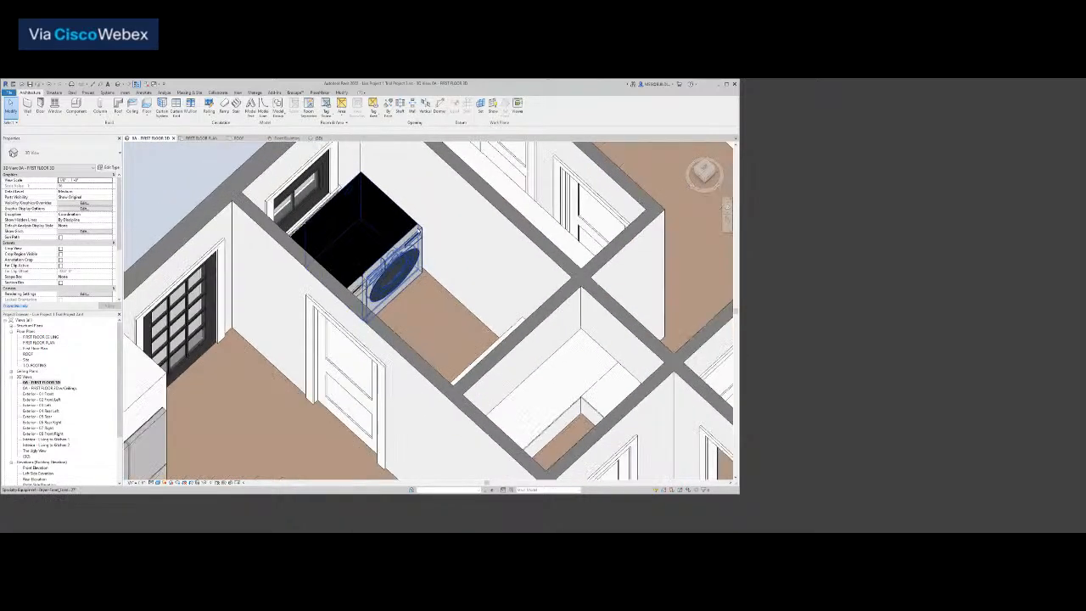
{"action": "middle_click_drag", "start_coordinate": [421, 227], "coordinate": [488, 194]}
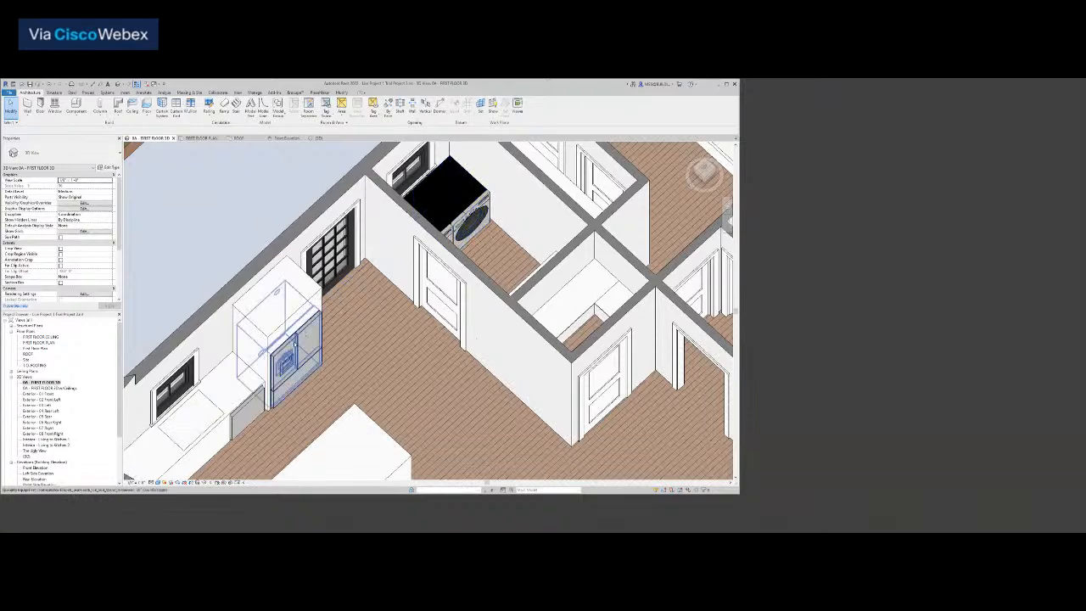
{"action": "scroll", "coordinate": [286, 334], "scroll_direction": "up", "scroll_amount": 3}
{"action": "scroll", "coordinate": [286, 334], "scroll_direction": "down", "scroll_amount": 2}
{"action": "scroll", "coordinate": [473, 325], "scroll_direction": "down", "scroll_amount": 4}
{"action": "middle_click_drag", "start_coordinate": [473, 325], "coordinate": [448, 385]}
{"action": "scroll", "coordinate": [519, 276], "scroll_direction": "up", "scroll_amount": 3}
{"action": "left_click", "coordinate": [463, 229]}
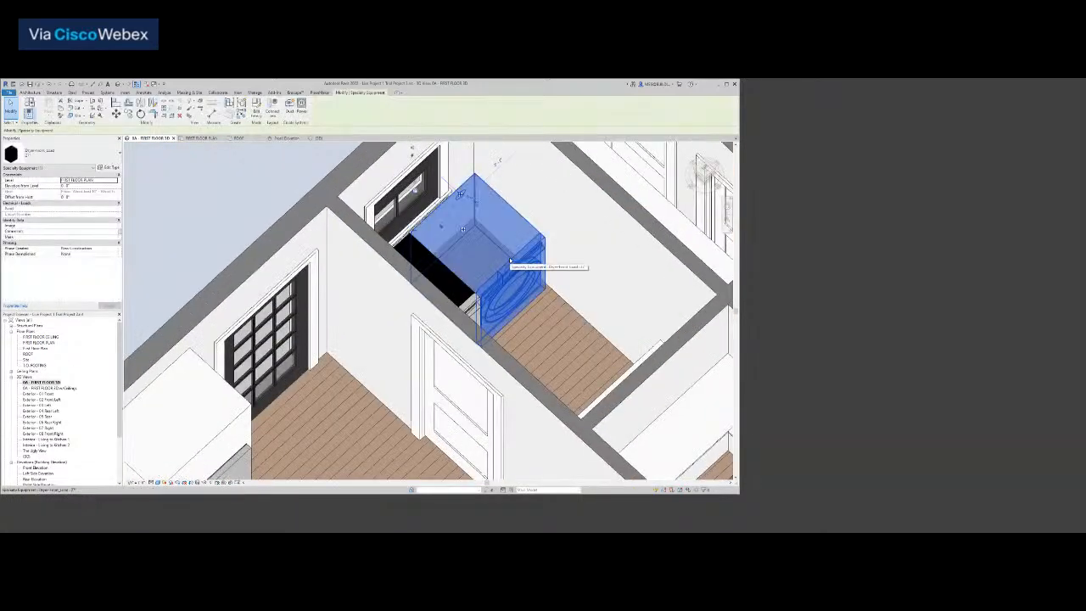
{"action": "left_click", "coordinate": [109, 167]}
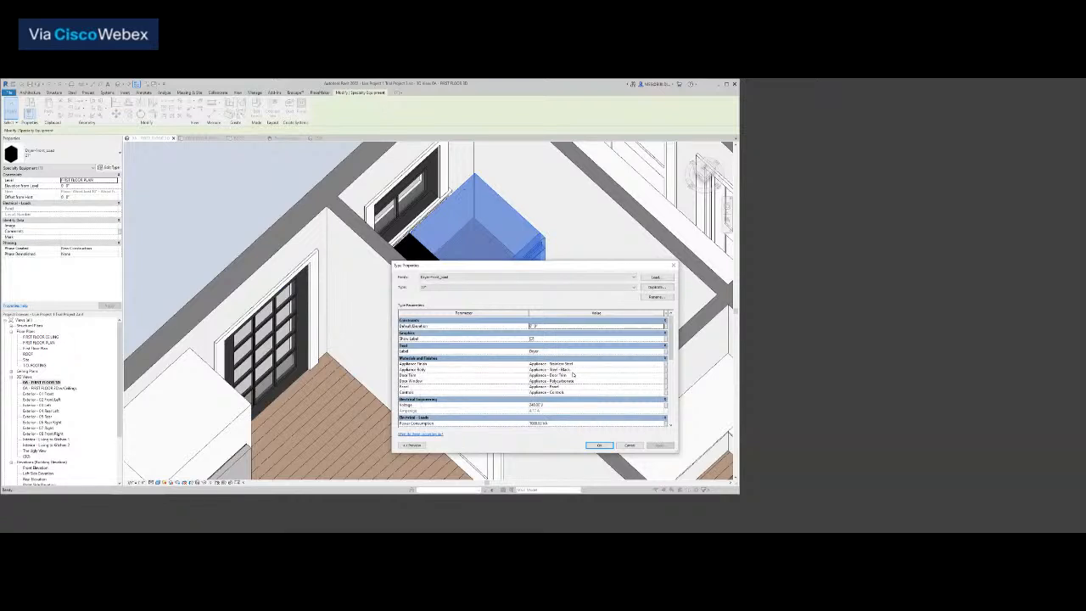
{"action": "left_click", "coordinate": [629, 371]}
{"action": "left_click", "coordinate": [661, 370]}
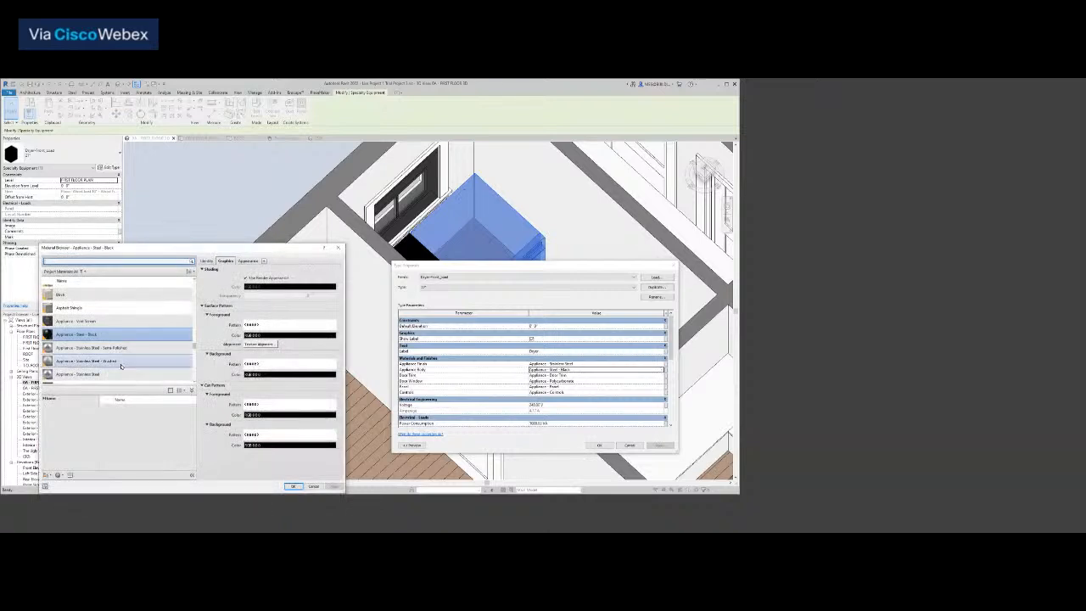
{"action": "left_click", "coordinate": [118, 374]}
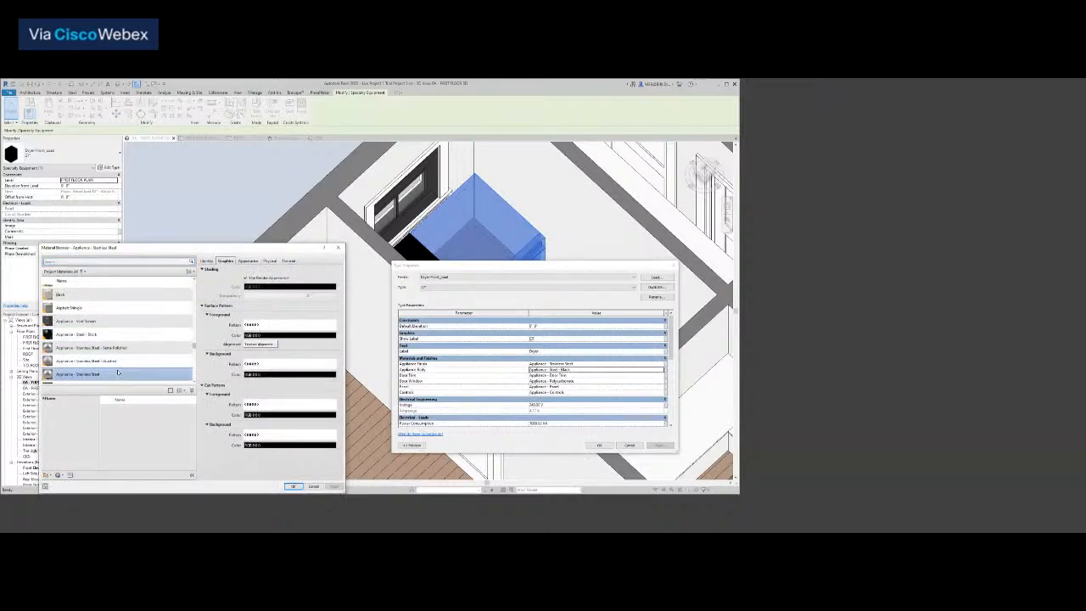
{"action": "left_click", "coordinate": [293, 486]}
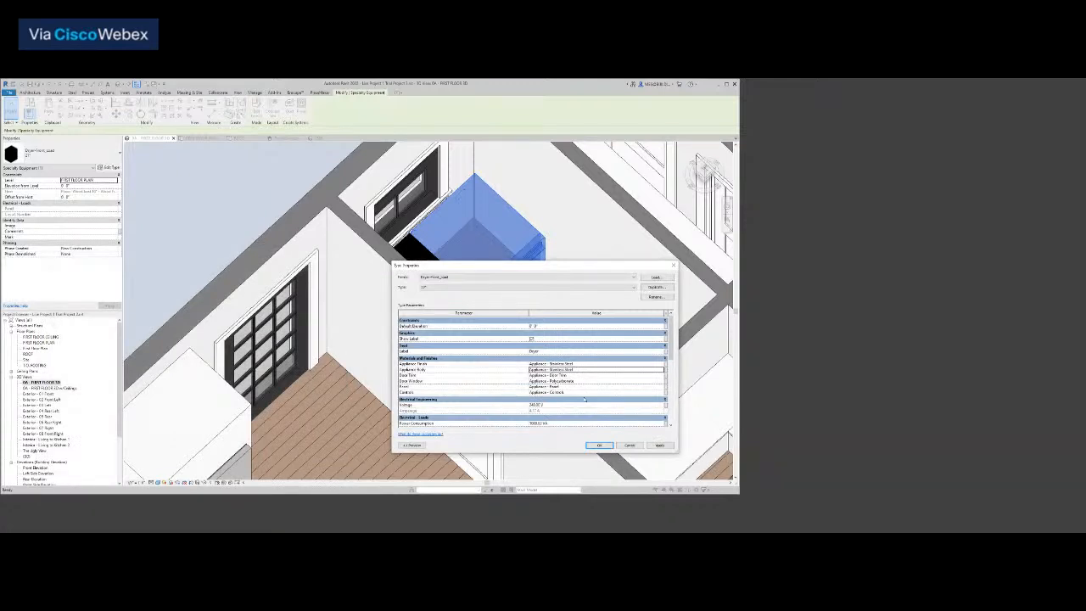
{"action": "left_click", "coordinate": [598, 445]}
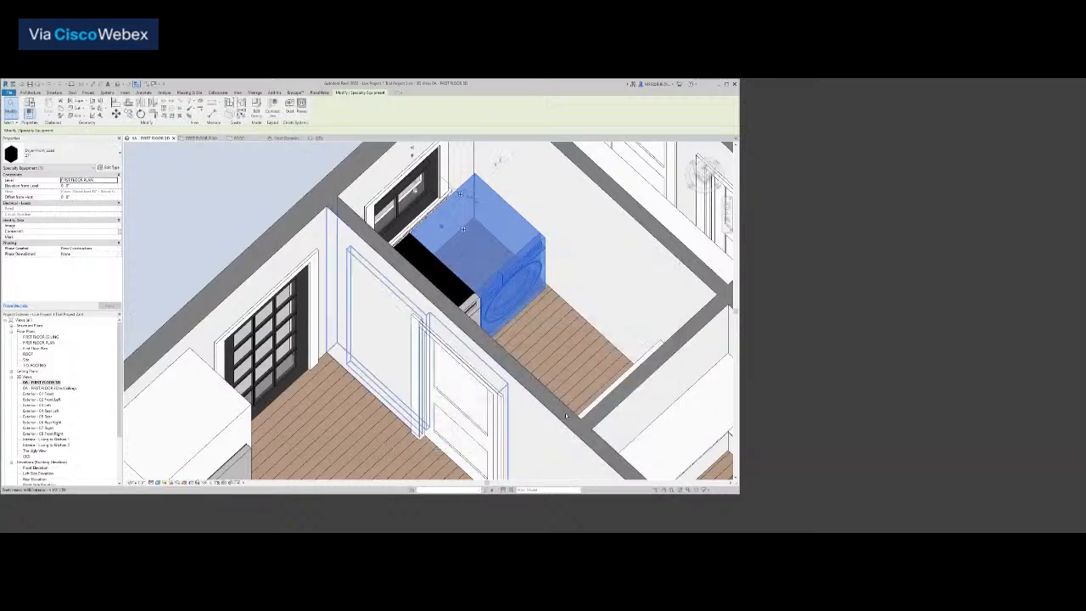
{"action": "key", "text": "Escape"}
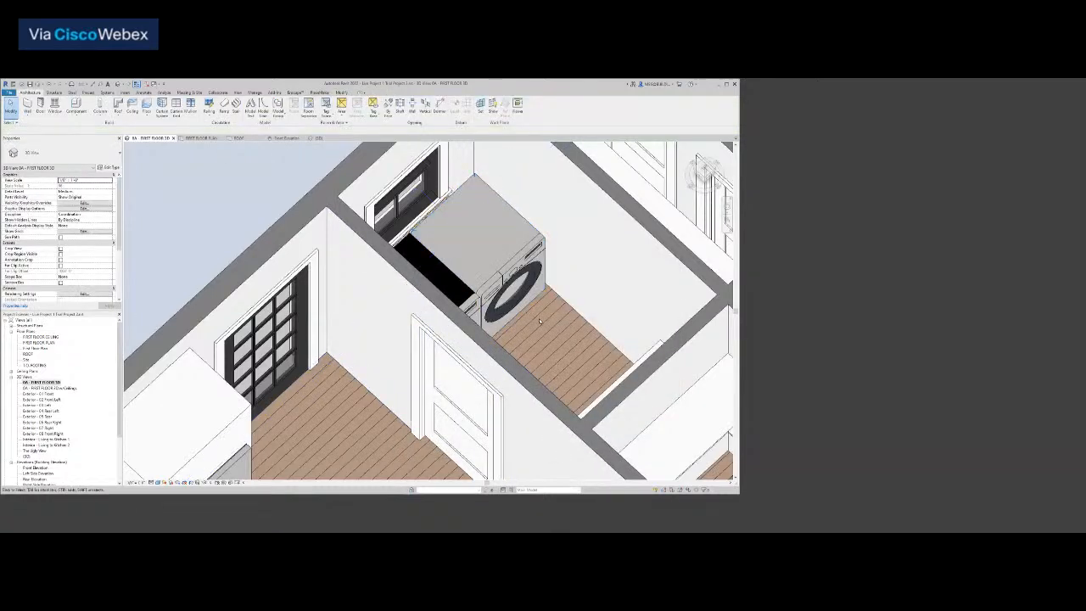
Set the front-load dryer type's door trim material to Appliance - Stainless Steel
{"action": "scroll", "coordinate": [539, 320], "scroll_direction": "down", "scroll_amount": 2}
{"action": "left_click_drag", "start_coordinate": [711, 178], "coordinate": [686, 180]}
{"action": "middle_click_drag", "start_coordinate": [636, 165], "coordinate": [507, 331]}
{"action": "scroll", "coordinate": [519, 324], "scroll_direction": "up", "scroll_amount": 2}
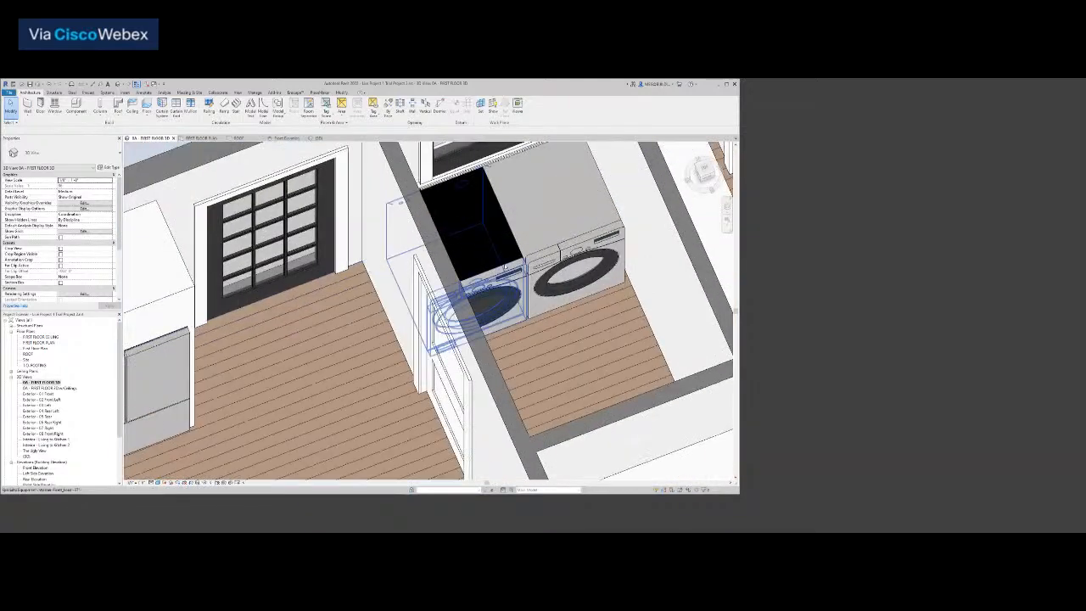
{"action": "left_click", "coordinate": [483, 306]}
{"action": "left_click", "coordinate": [577, 254]}
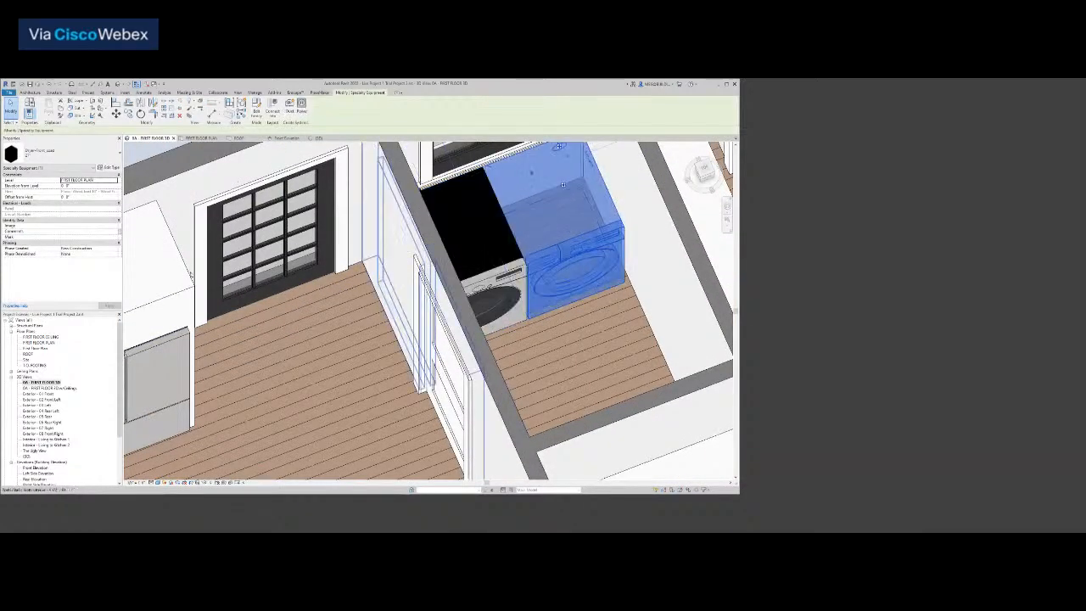
{"action": "left_click", "coordinate": [110, 168]}
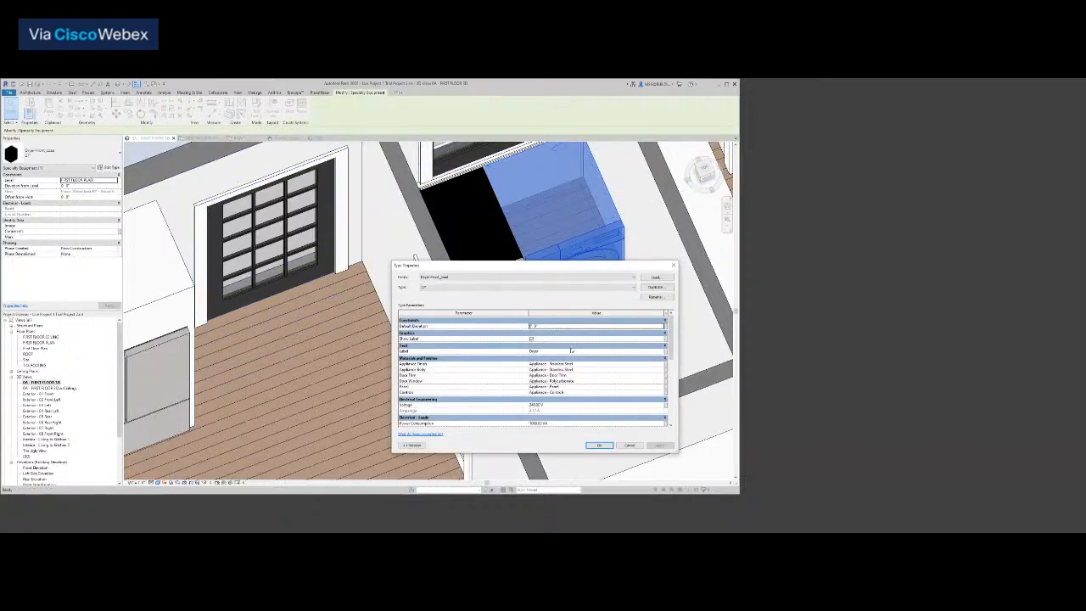
{"action": "left_click", "coordinate": [594, 375]}
{"action": "left_click", "coordinate": [663, 376]}
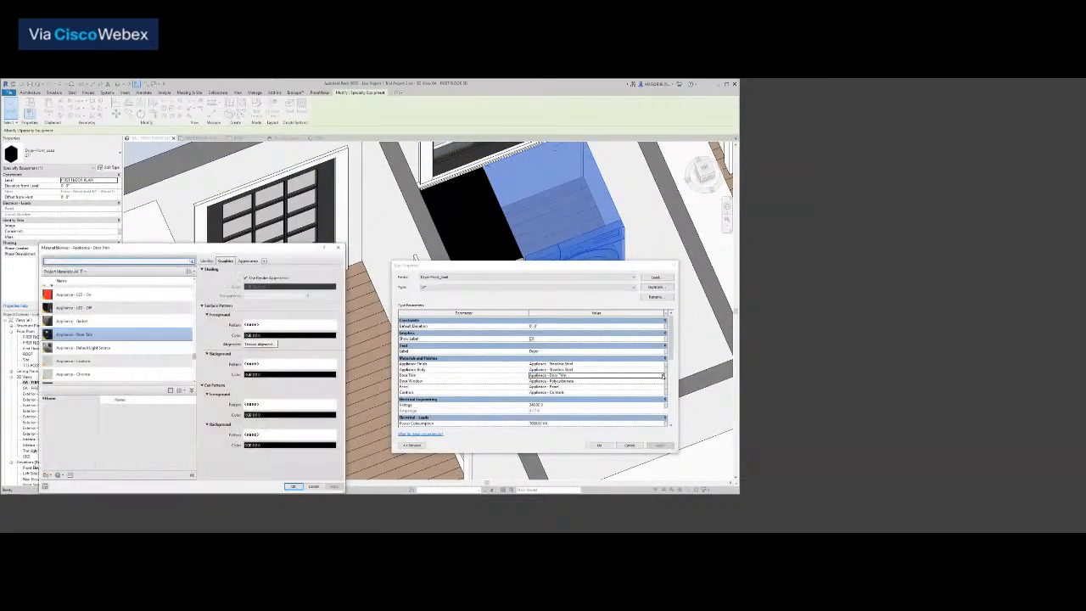
{"action": "type", "text": "stainless"}
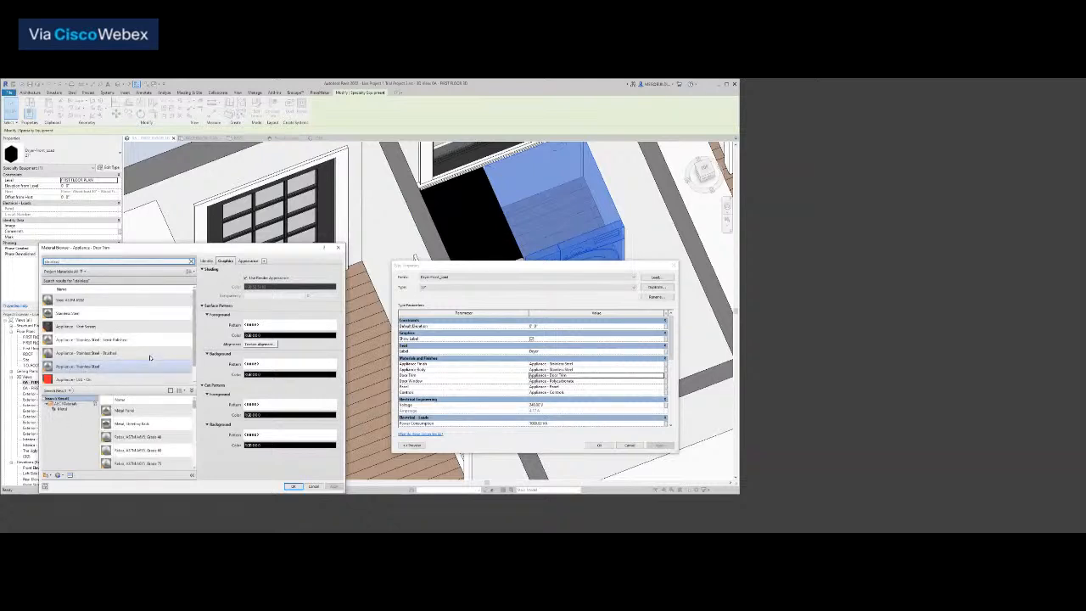
{"action": "left_click", "coordinate": [125, 367]}
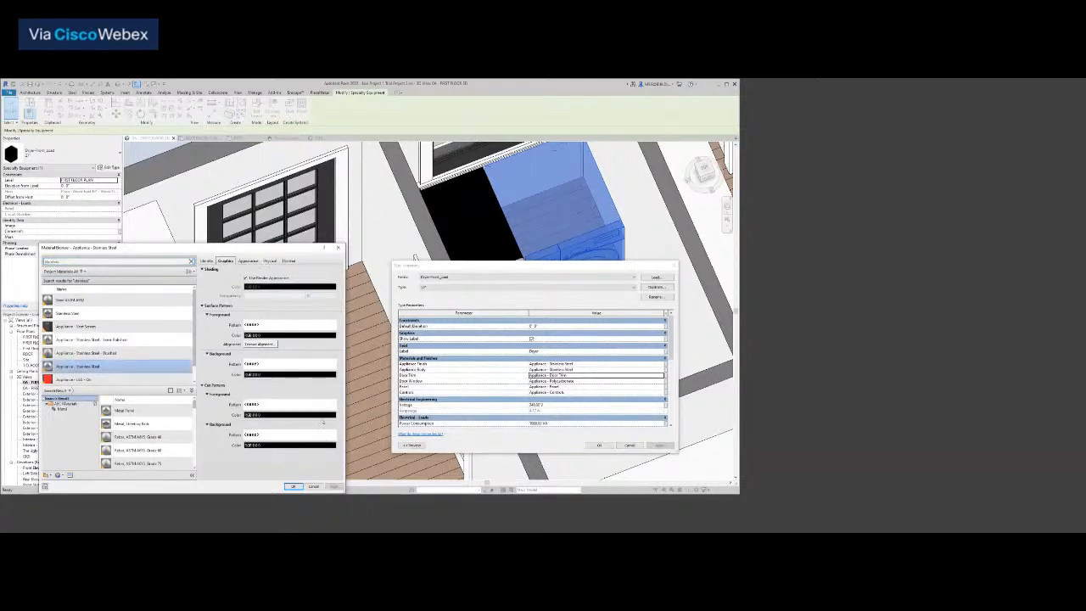
{"action": "left_click", "coordinate": [292, 486]}
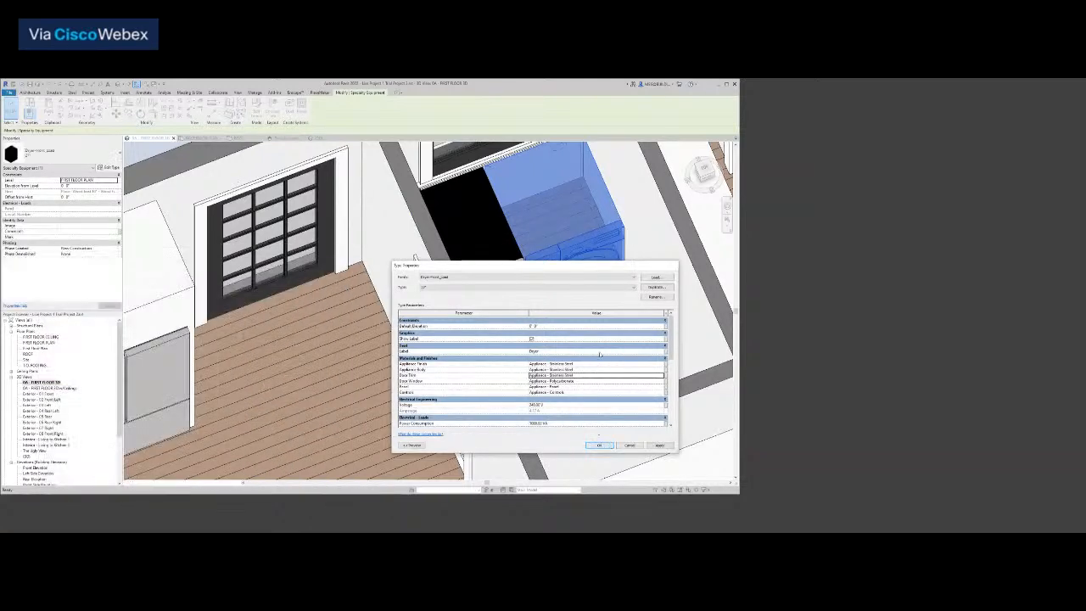
{"action": "left_click", "coordinate": [601, 446]}
{"action": "left_click", "coordinate": [599, 352]}
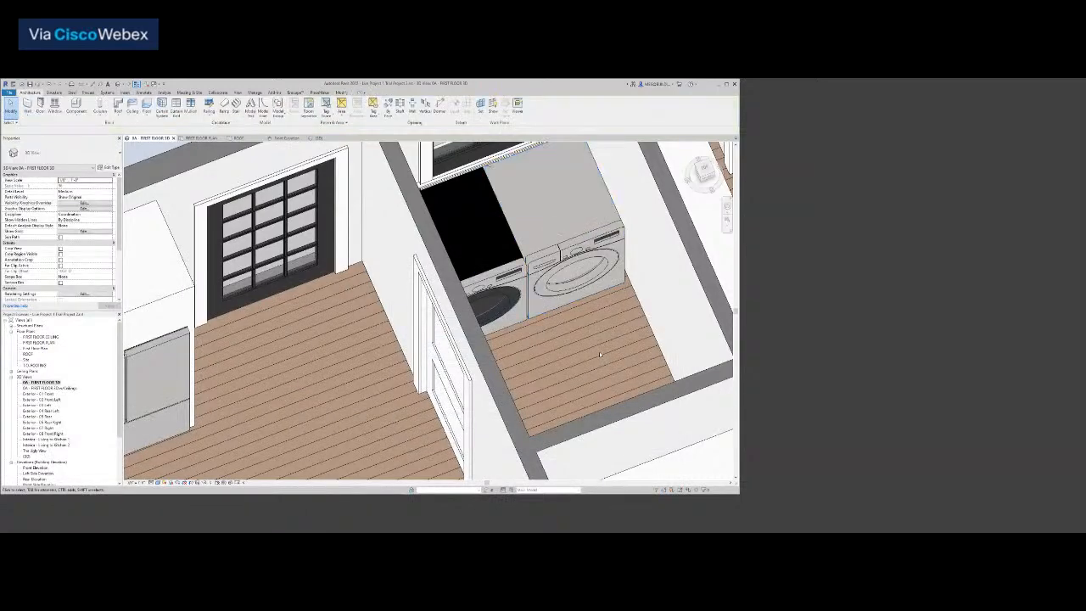
Set the front-load washer type's appliance body material in the laundry room to Appliance - Stainless Steel
{"action": "scroll", "coordinate": [599, 353], "scroll_direction": "down", "scroll_amount": 1}
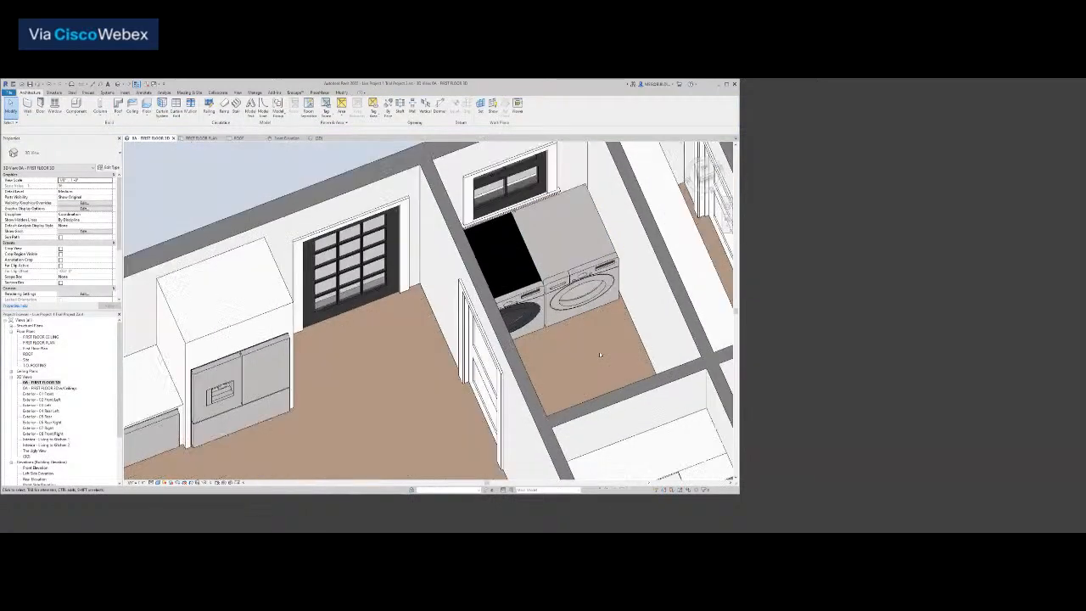
{"action": "left_click", "coordinate": [524, 283]}
{"action": "left_click", "coordinate": [110, 167]}
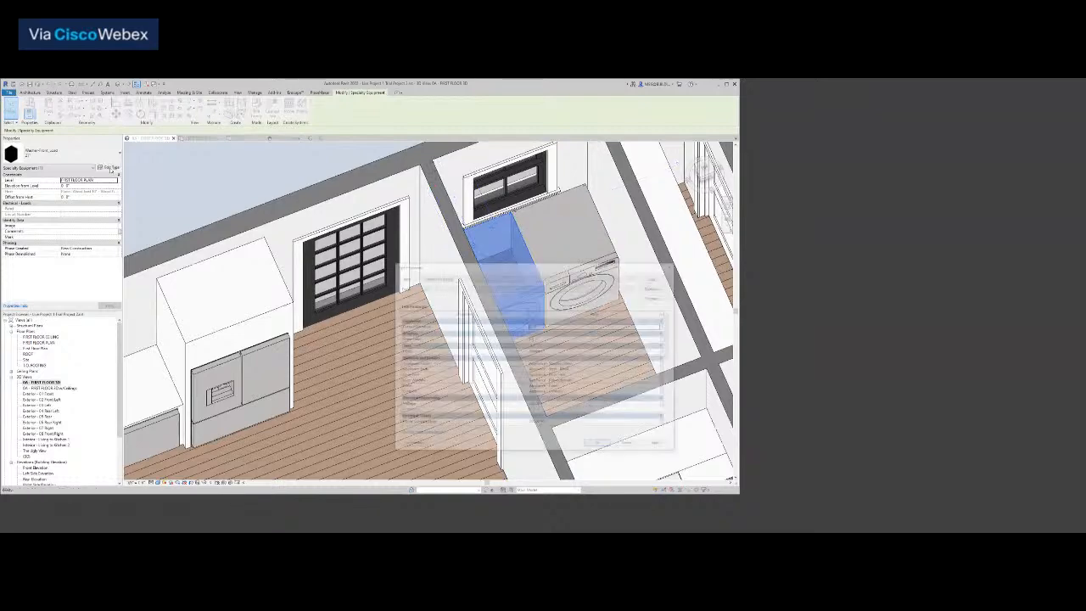
{"action": "left_click", "coordinate": [577, 369]}
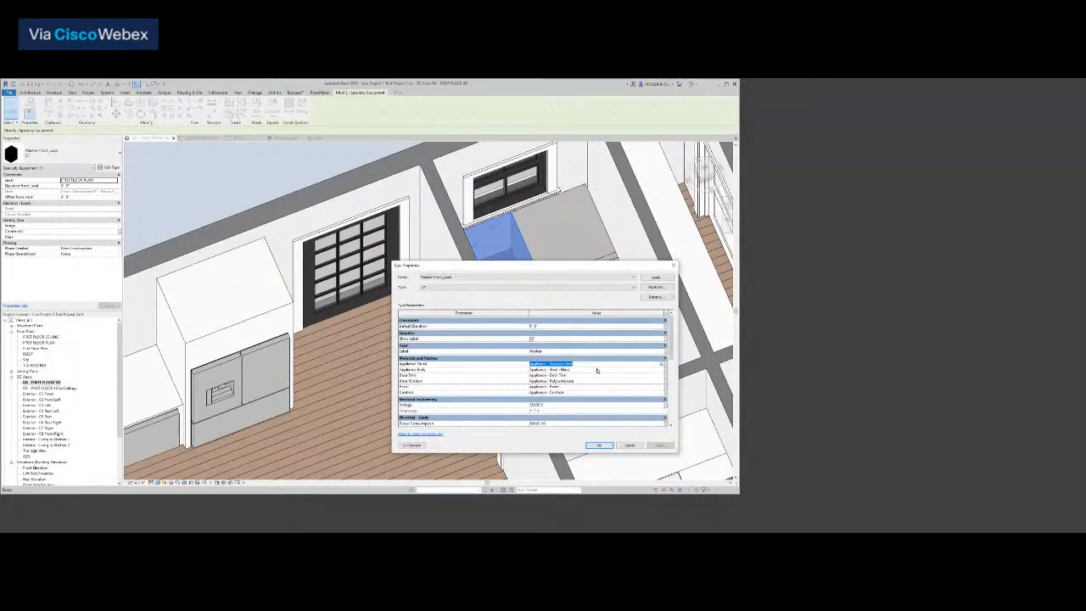
{"action": "left_click", "coordinate": [661, 370]}
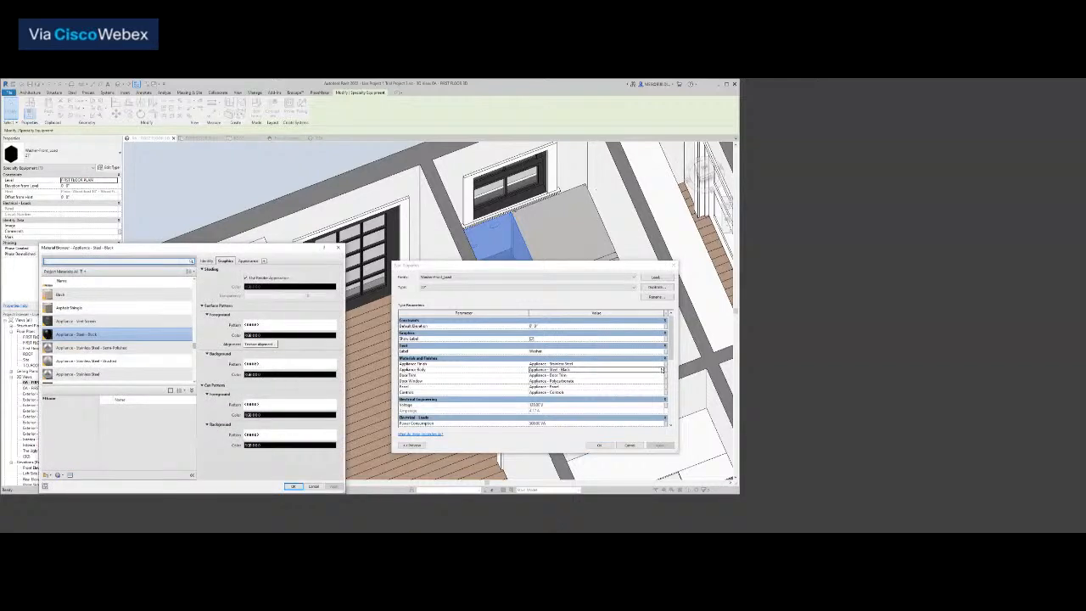
{"action": "scroll", "coordinate": [80, 374], "scroll_direction": "down", "scroll_amount": 1}
{"action": "left_click", "coordinate": [85, 365]}
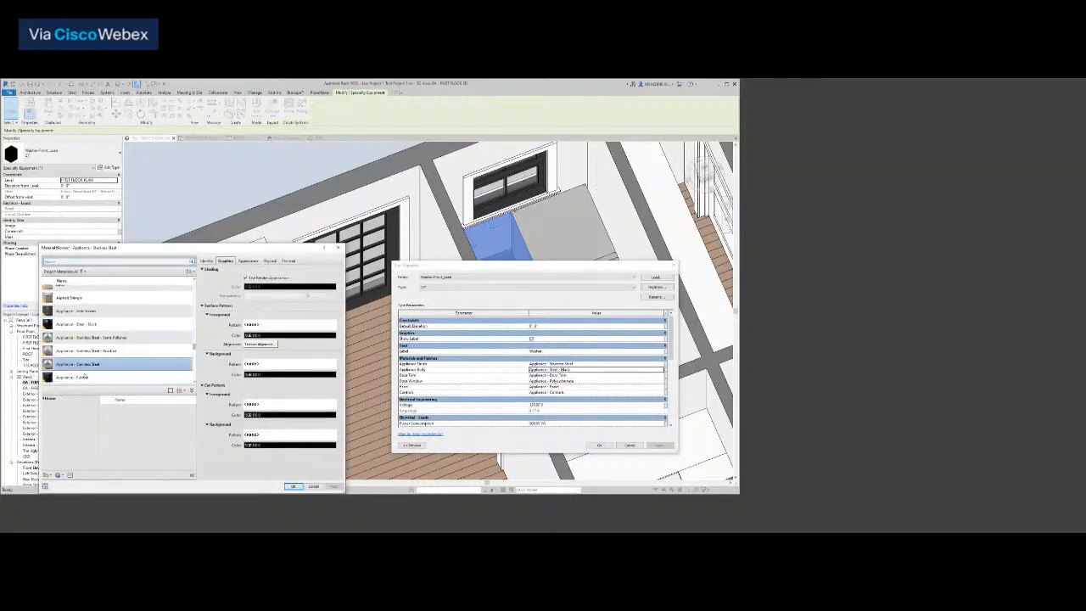
{"action": "left_click", "coordinate": [293, 487]}
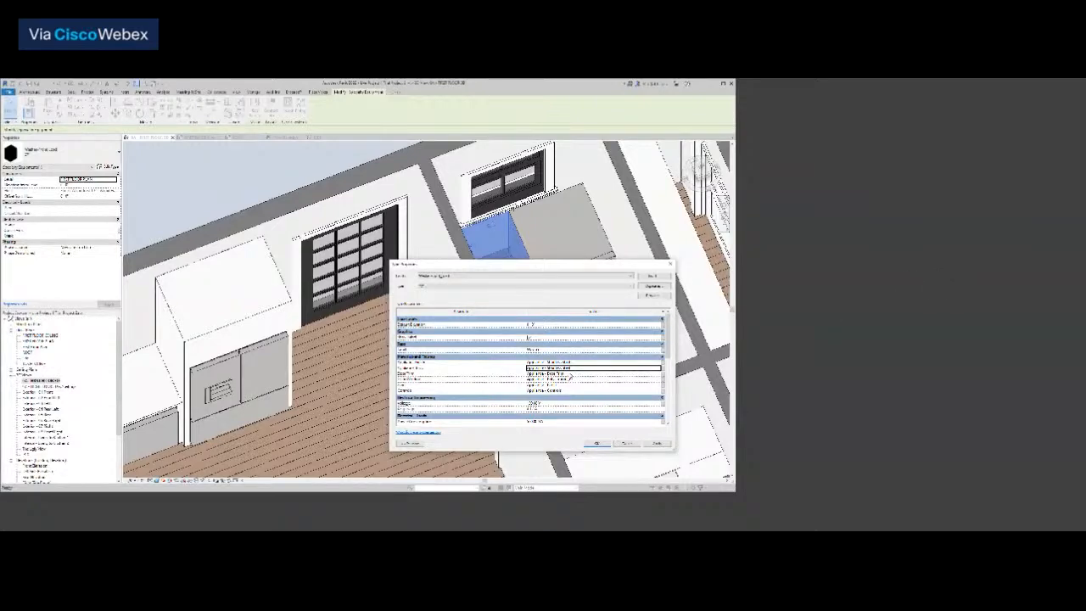
Set the washer type's door trim material to Appliance - Stainless Steel and apply the type changes
{"action": "left_click", "coordinate": [607, 375]}
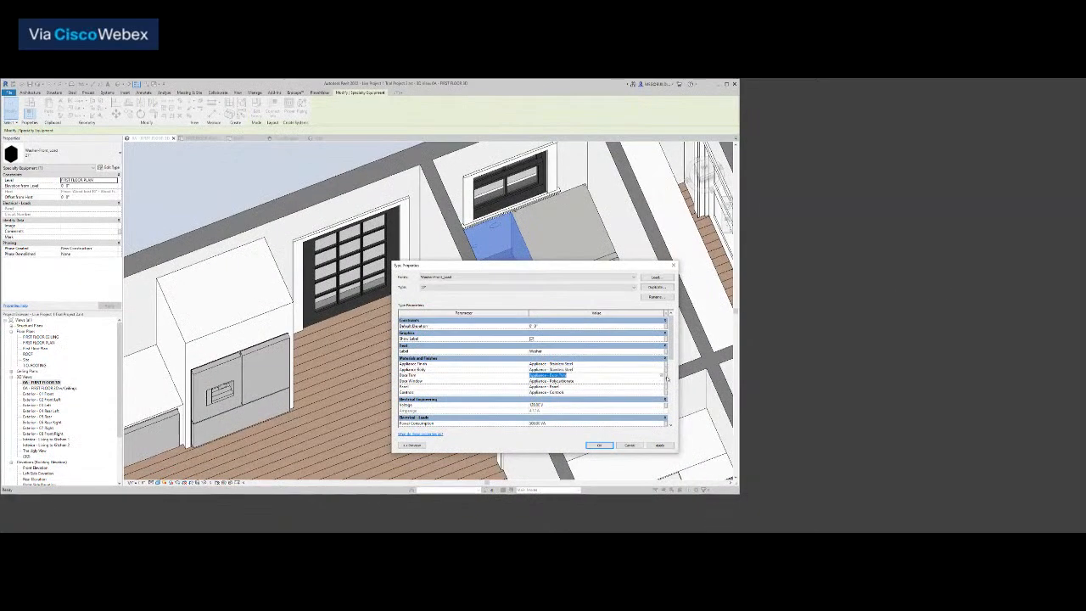
{"action": "left_click", "coordinate": [661, 378]}
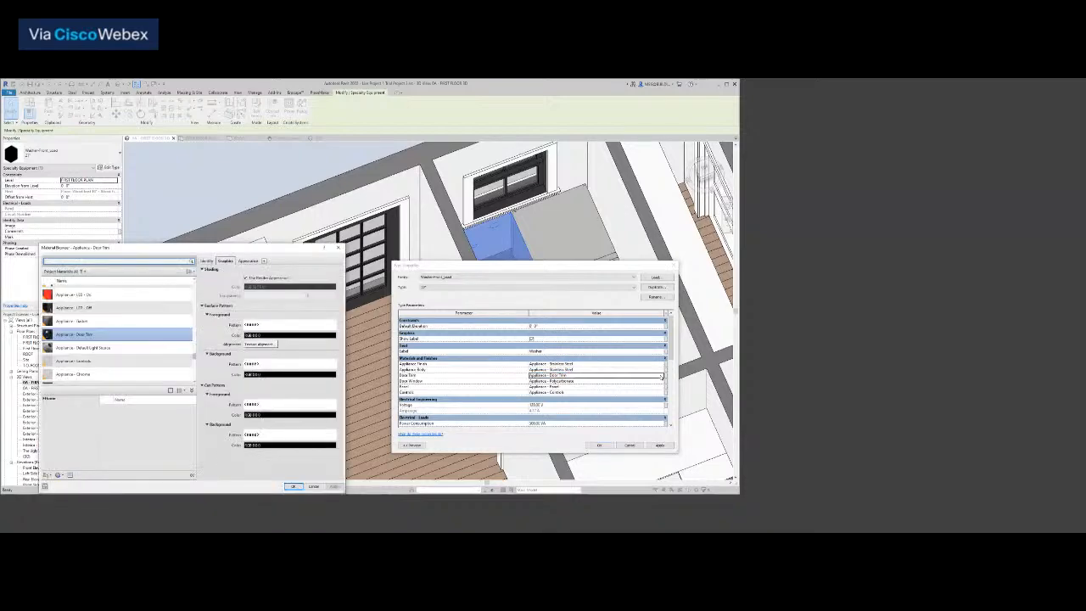
{"action": "type", "text": "black"}
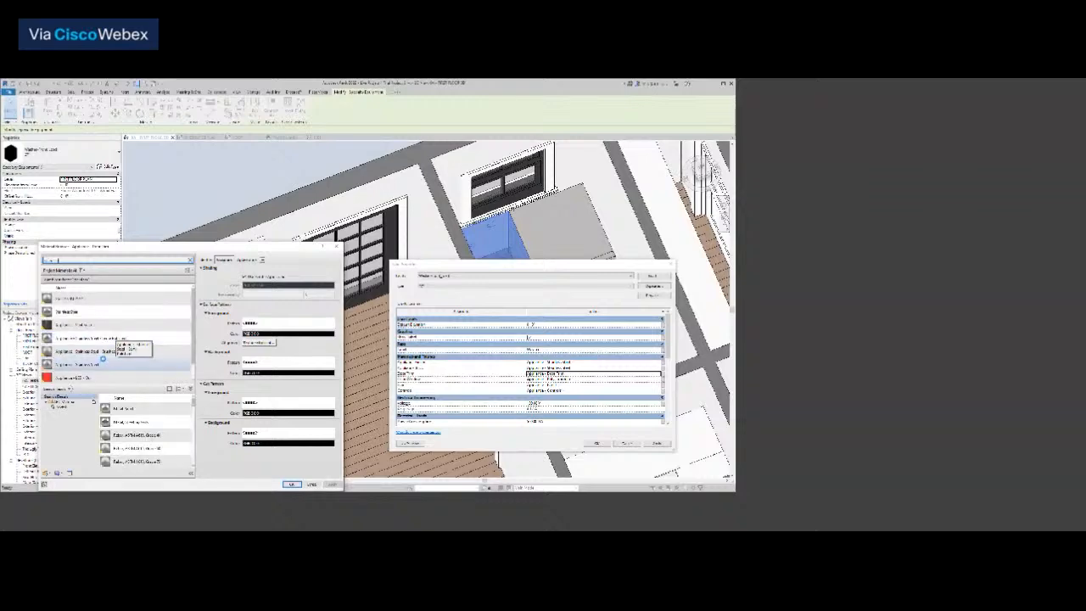
{"action": "left_click", "coordinate": [93, 364]}
{"action": "left_click", "coordinate": [291, 485]}
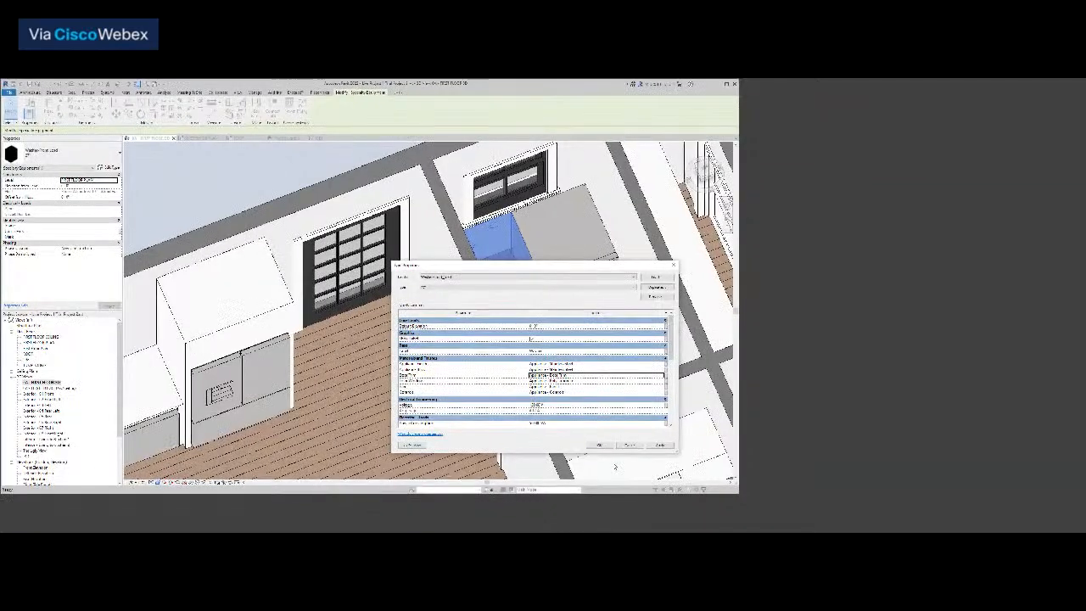
{"action": "left_click", "coordinate": [599, 444]}
{"action": "key", "text": "Escape"}
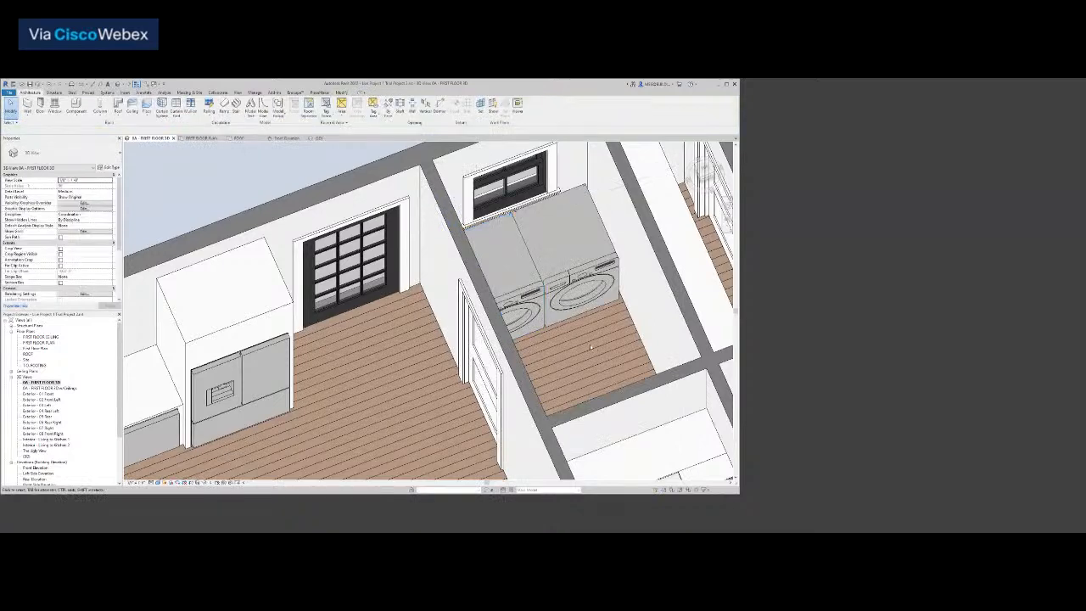
Examine the kitchen's base cabinets, range, sink and refrigerator in the 3D view from several angles
{"action": "scroll", "coordinate": [590, 346], "scroll_direction": "down", "scroll_amount": 8}
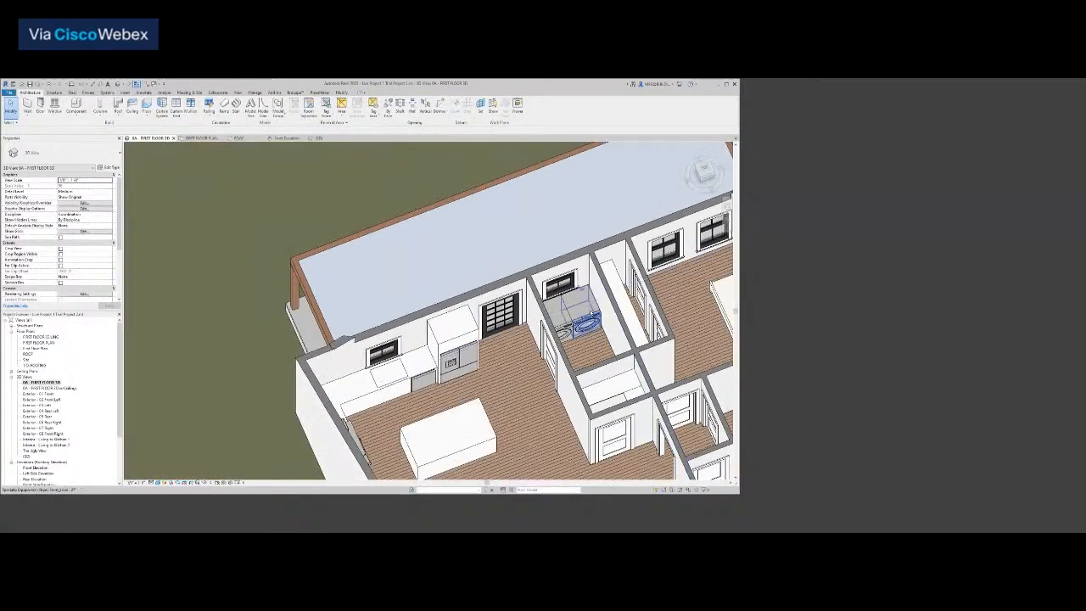
{"action": "scroll", "coordinate": [586, 323], "scroll_direction": "down", "scroll_amount": 3}
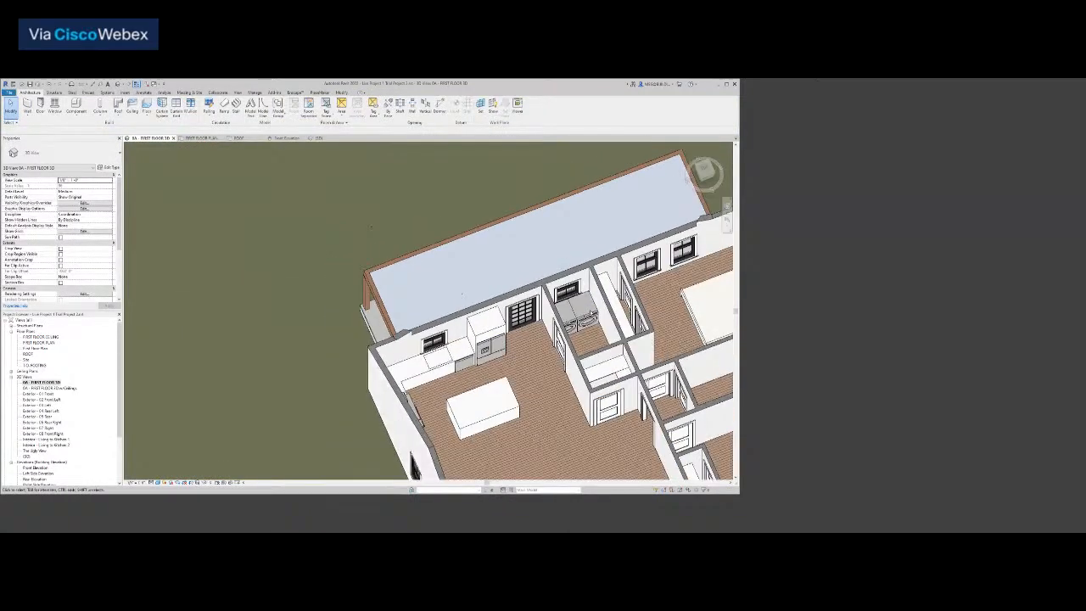
{"action": "scroll", "coordinate": [592, 314], "scroll_direction": "down", "scroll_amount": 3}
{"action": "middle_click_drag", "start_coordinate": [591, 314], "coordinate": [559, 299]}
{"action": "left_click_drag", "start_coordinate": [688, 179], "coordinate": [612, 158]}
{"action": "middle_click_drag", "start_coordinate": [649, 322], "coordinate": [535, 319]}
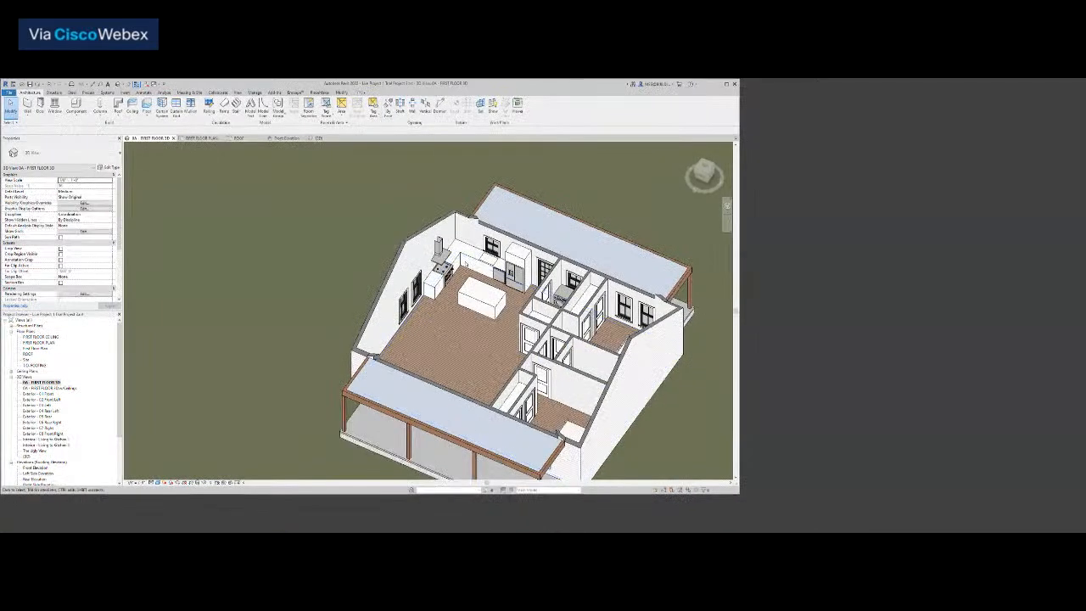
{"action": "scroll", "coordinate": [469, 246], "scroll_direction": "up", "scroll_amount": 5}
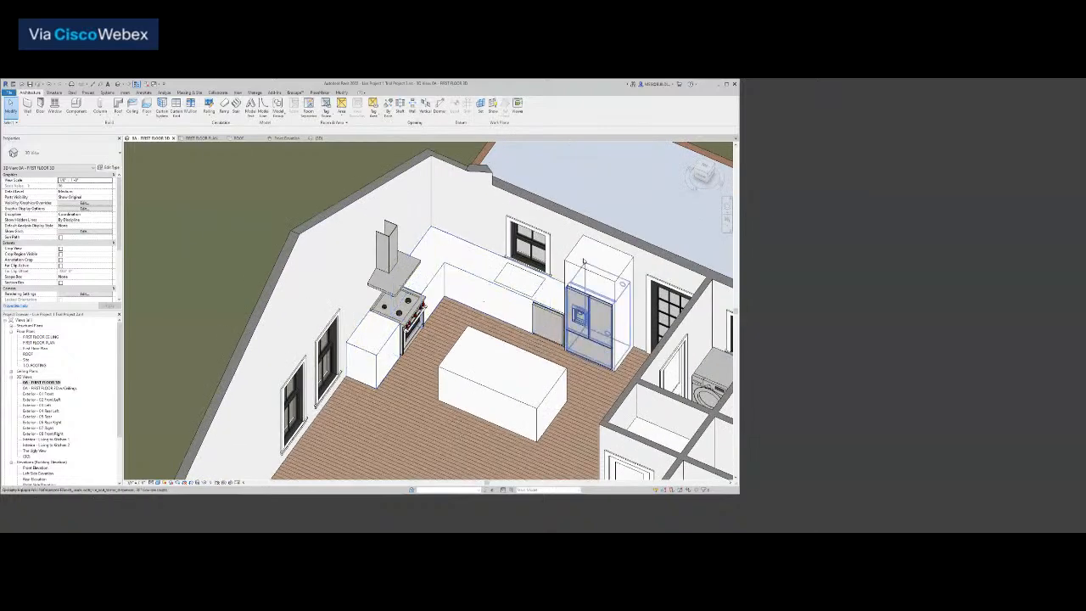
{"action": "left_click", "coordinate": [705, 179]}
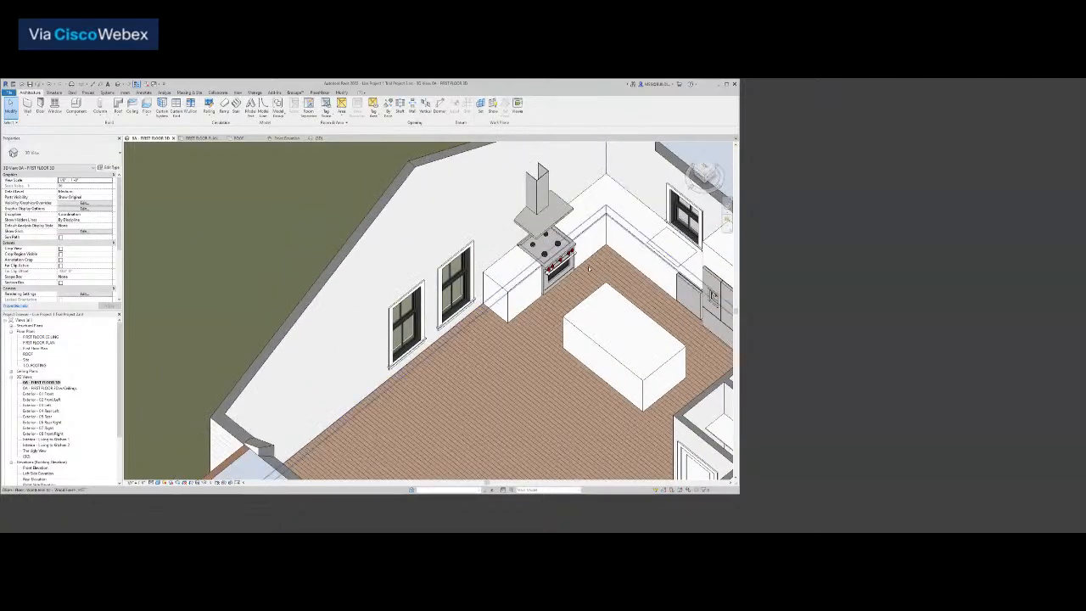
{"action": "middle_click_drag", "start_coordinate": [590, 270], "coordinate": [438, 277]}
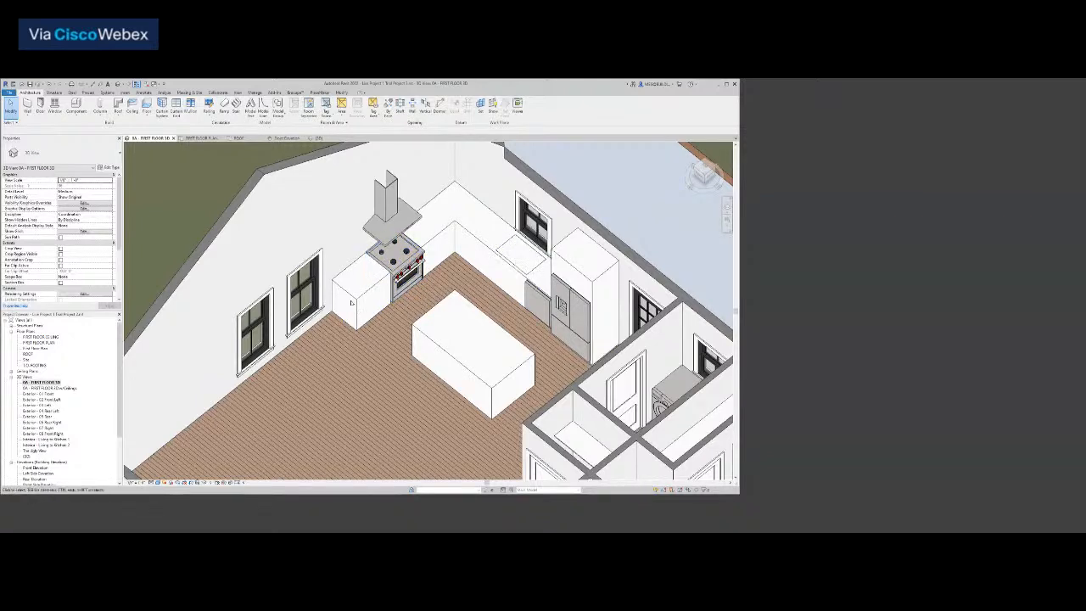
{"action": "scroll", "coordinate": [351, 302], "scroll_direction": "down", "scroll_amount": 4}
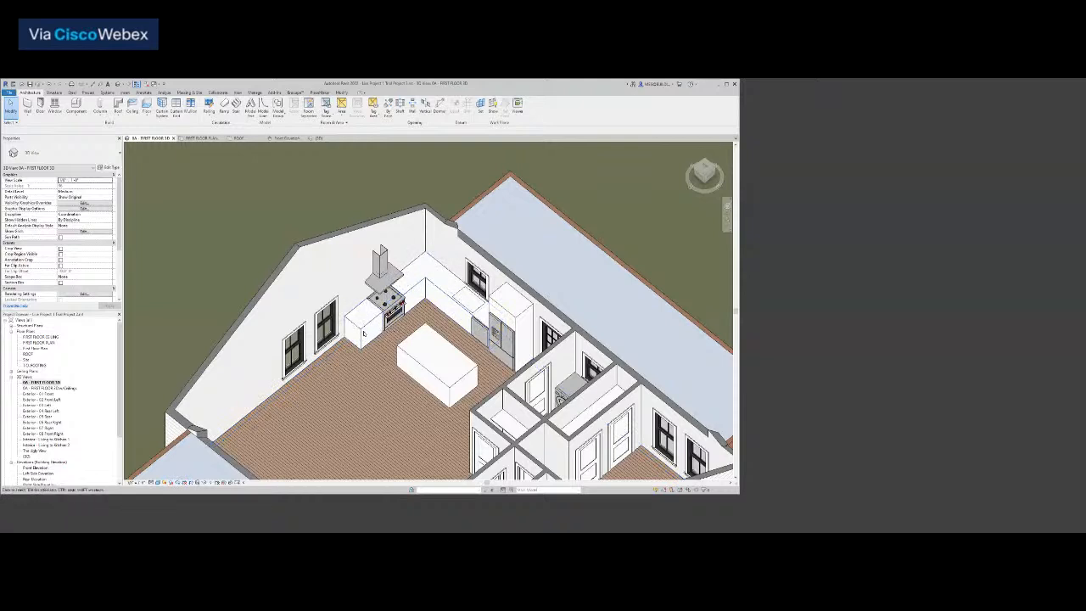
Create an in-place model in the Casework category with the default name, and start an extrusion using a picked plane as work plane
{"action": "left_click", "coordinate": [76, 114]}
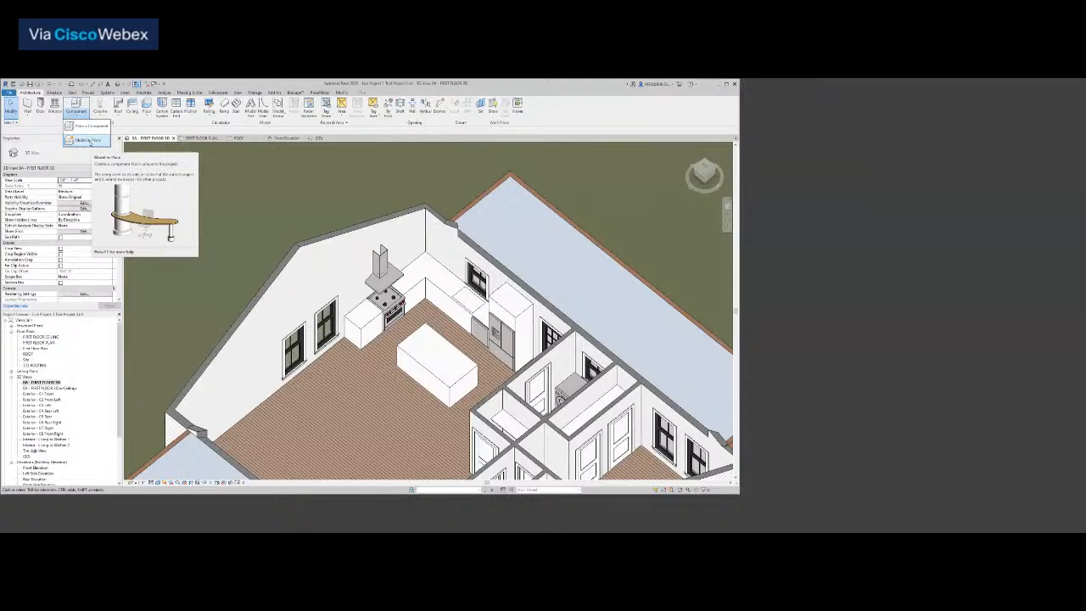
{"action": "left_click", "coordinate": [90, 141]}
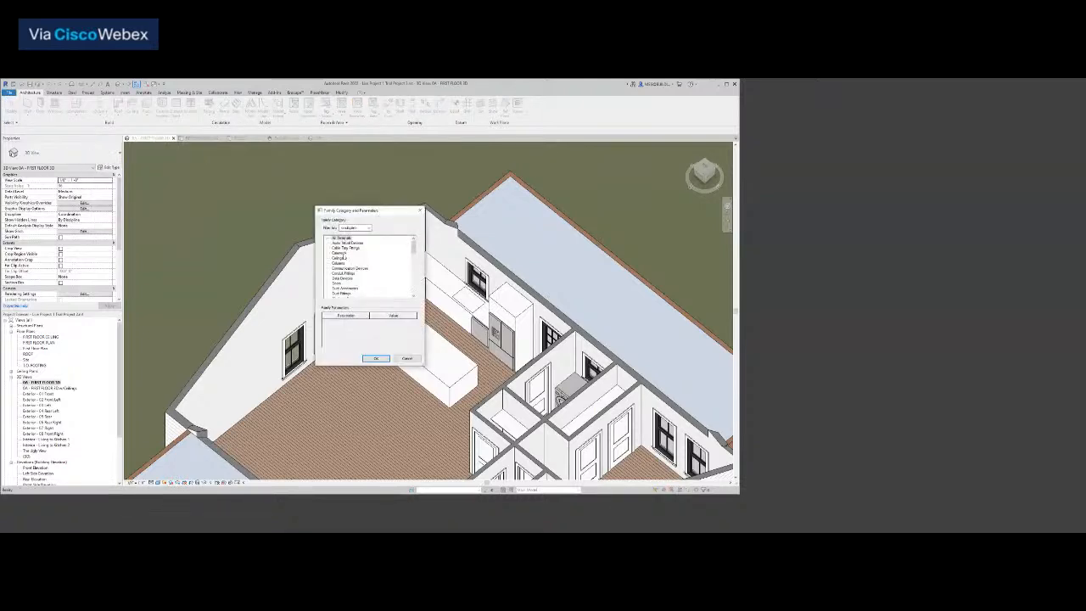
{"action": "double_click", "coordinate": [343, 253]}
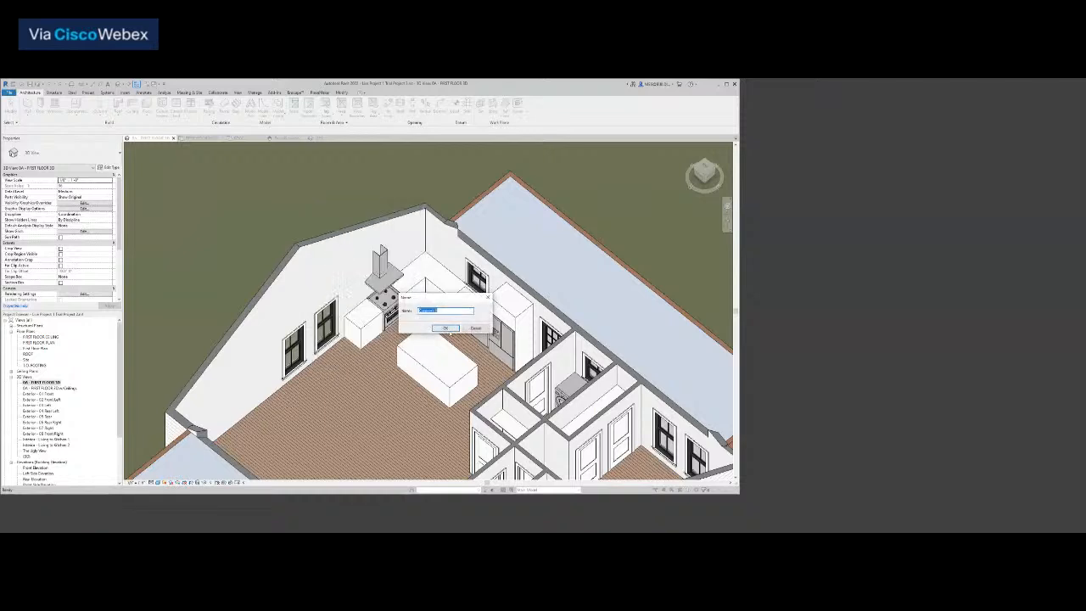
{"action": "left_click", "coordinate": [445, 327]}
{"action": "left_click", "coordinate": [56, 106]}
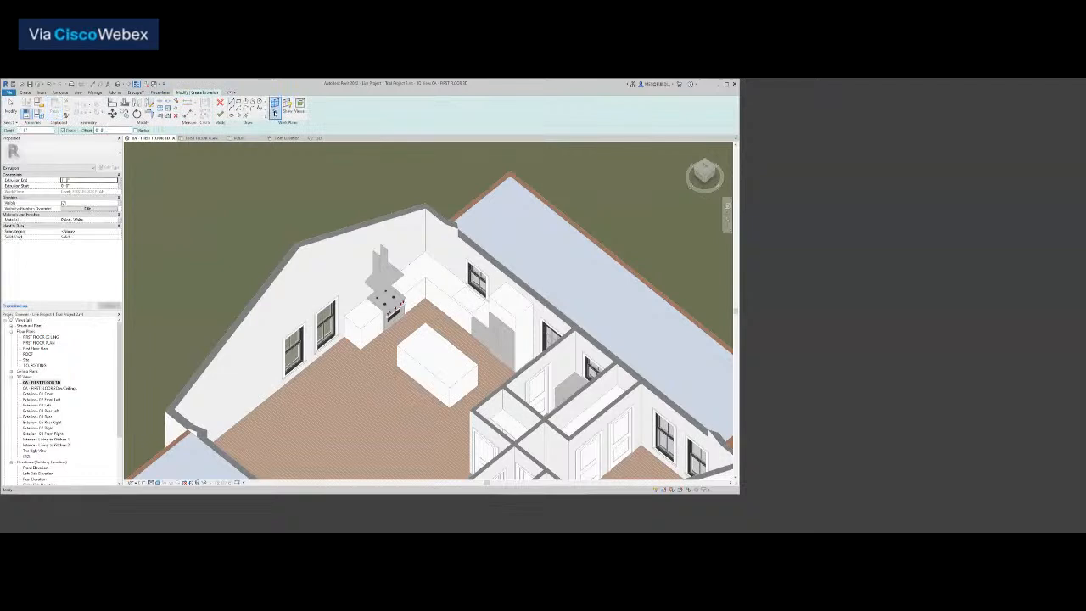
{"action": "left_click", "coordinate": [275, 105]}
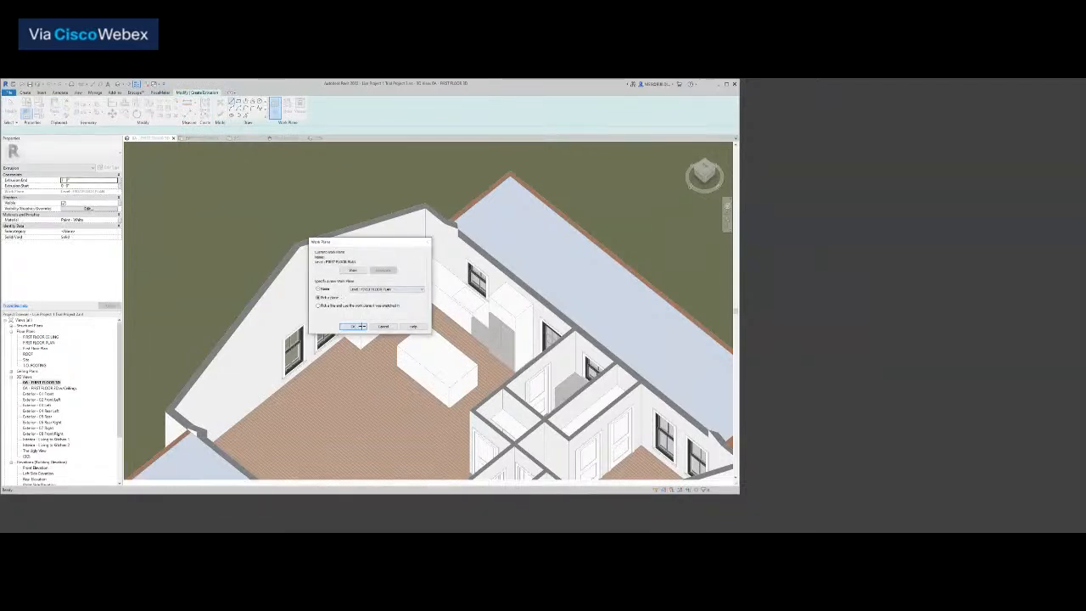
{"action": "left_click", "coordinate": [353, 328]}
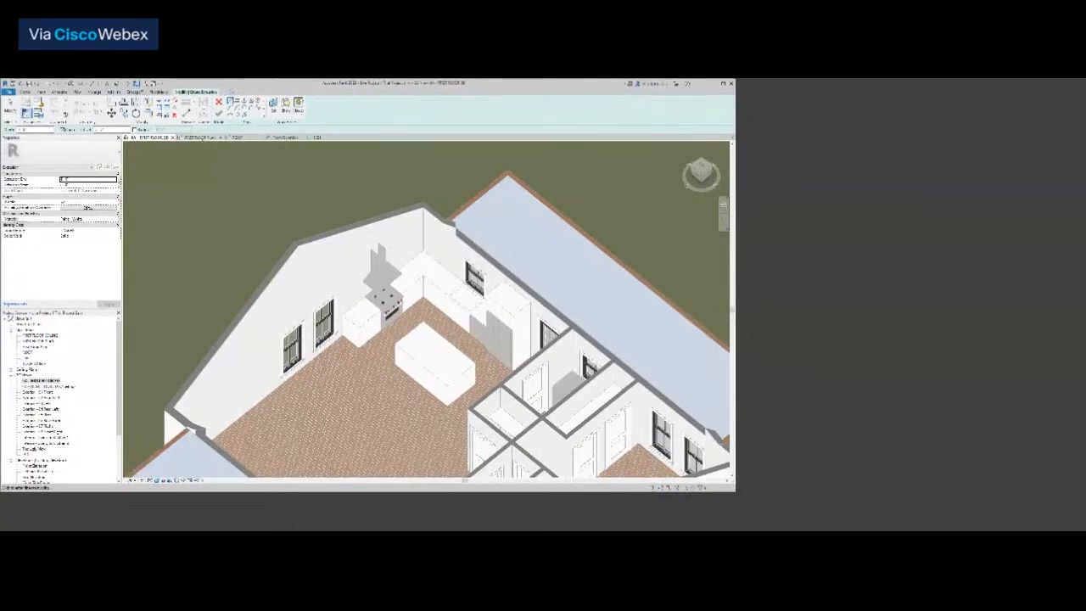
In the first floor plan, pick the inner face of the range wall and the end edge of the adjacent cabinet as extrusion sketch lines
{"action": "left_click", "coordinate": [204, 138]}
{"action": "scroll", "coordinate": [307, 214], "scroll_direction": "up", "scroll_amount": 1}
{"action": "scroll", "coordinate": [327, 225], "scroll_direction": "up", "scroll_amount": 3}
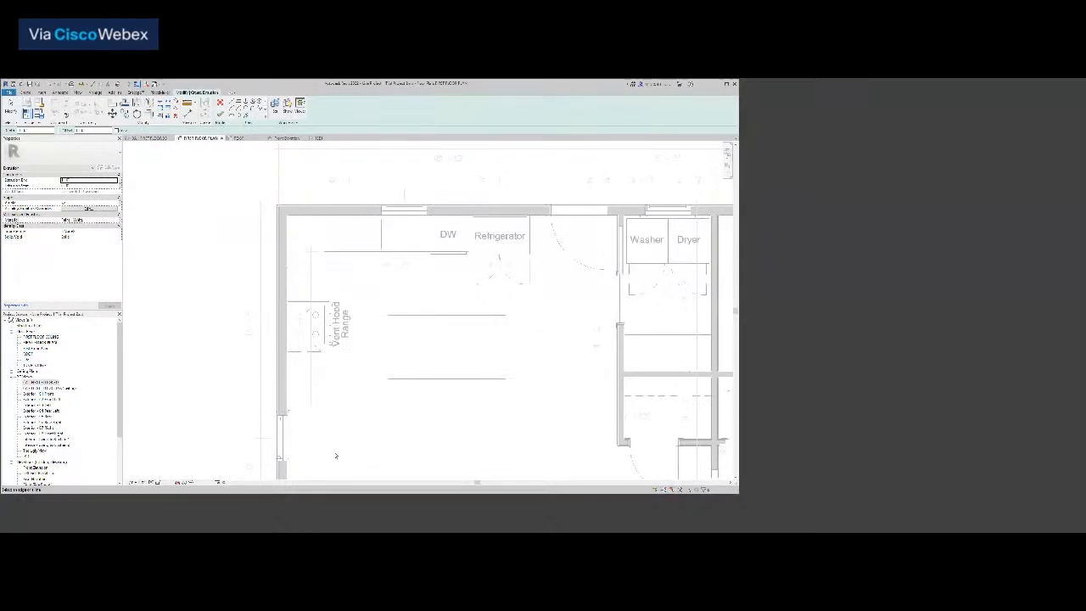
{"action": "scroll", "coordinate": [276, 377], "scroll_direction": "up", "scroll_amount": 4}
{"action": "left_click", "coordinate": [275, 370]}
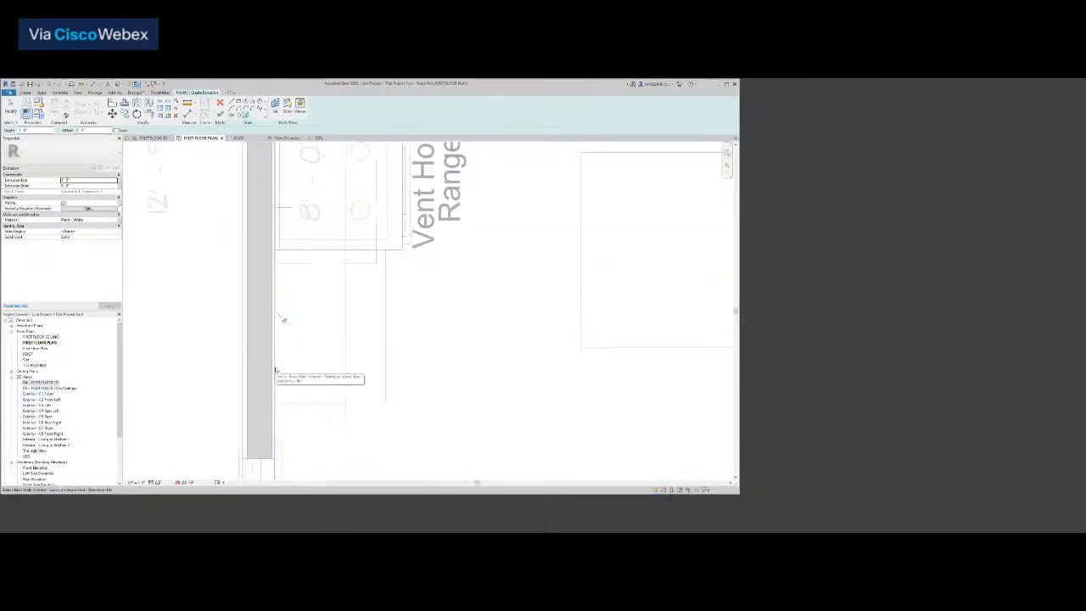
{"action": "left_click", "coordinate": [315, 404]}
{"action": "scroll", "coordinate": [353, 392], "scroll_direction": "down", "scroll_amount": 2}
{"action": "middle_click_drag", "start_coordinate": [354, 395], "coordinate": [355, 433]}
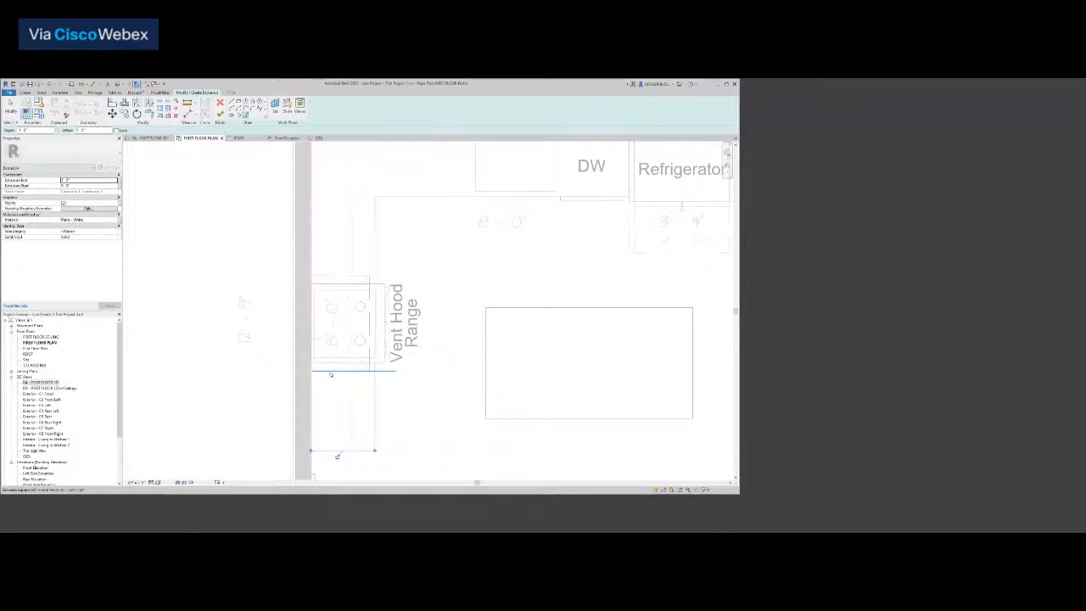
Add extrusion sketch lines at the cabinet edges beside the range, along the sink wall and at the counter end next to the refrigerator
{"action": "left_click", "coordinate": [328, 277]}
{"action": "scroll", "coordinate": [339, 247], "scroll_direction": "down", "scroll_amount": 2}
{"action": "middle_click_drag", "start_coordinate": [340, 247], "coordinate": [337, 292]}
{"action": "scroll", "coordinate": [362, 229], "scroll_direction": "up", "scroll_amount": 2}
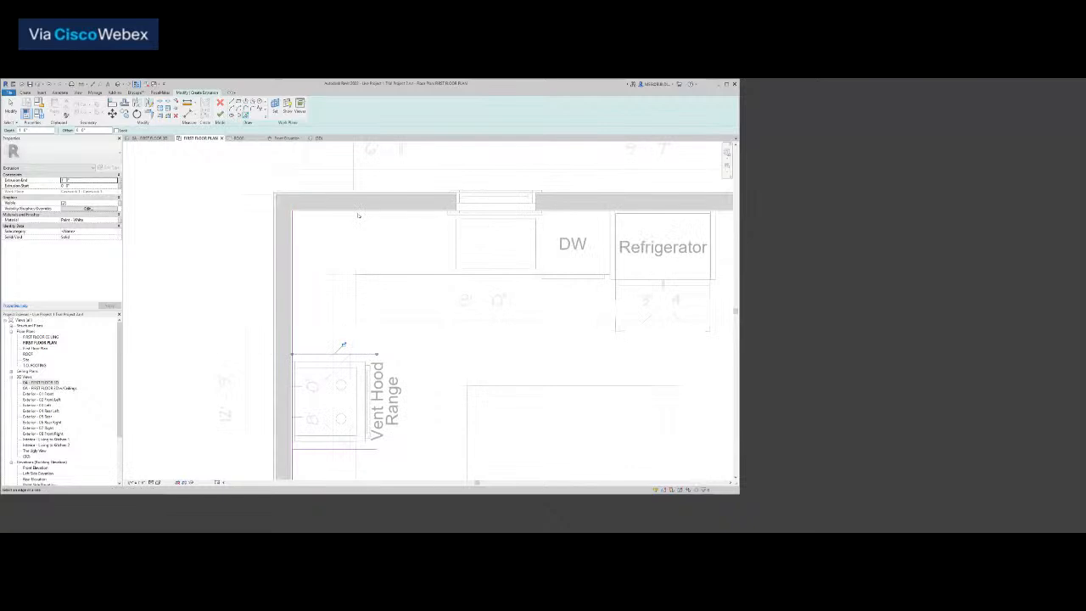
{"action": "left_click", "coordinate": [491, 217]}
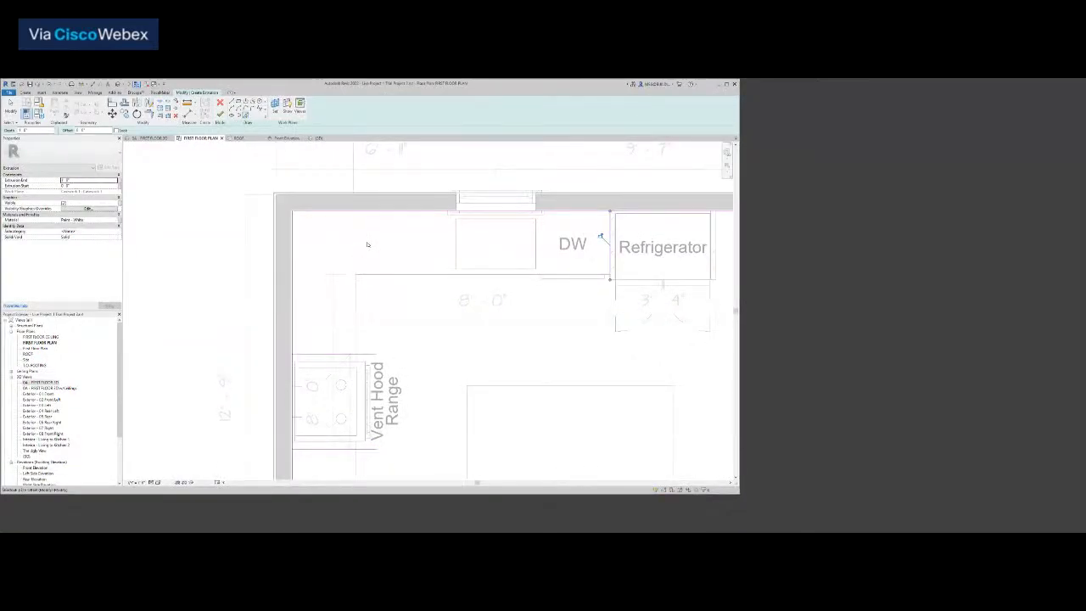
Change the pick-line offset and add sketch lines offset inward from the range wall and the sink wall
{"action": "left_click_drag", "start_coordinate": [90, 130], "coordinate": [74, 130]}
{"action": "type", "text": "0"}
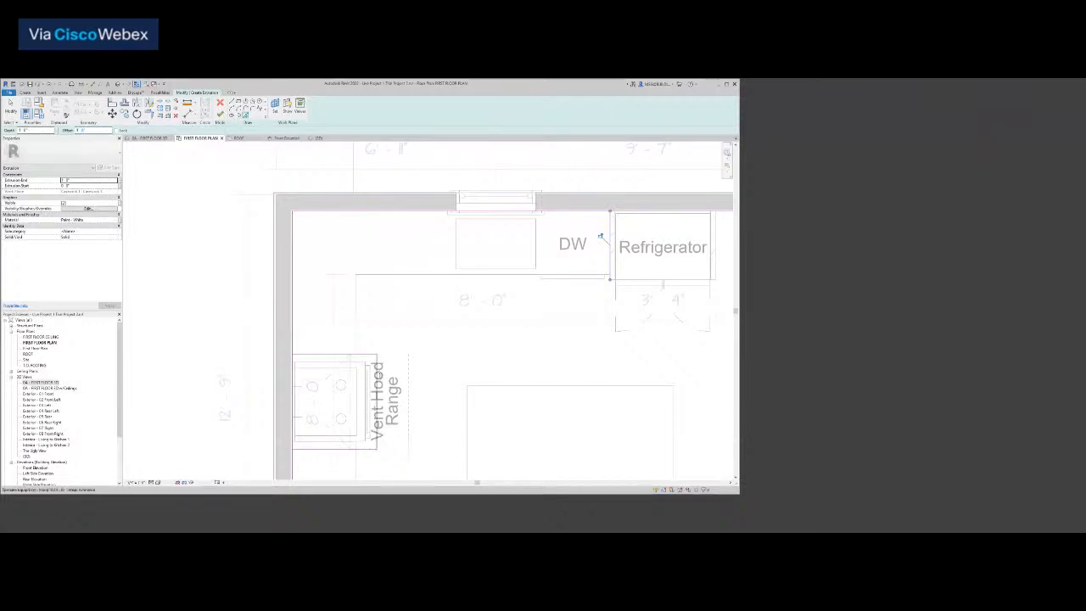
{"action": "scroll", "coordinate": [386, 250], "scroll_direction": "down", "scroll_amount": 3}
{"action": "scroll", "coordinate": [350, 370], "scroll_direction": "up", "scroll_amount": 2}
{"action": "left_click", "coordinate": [327, 390]}
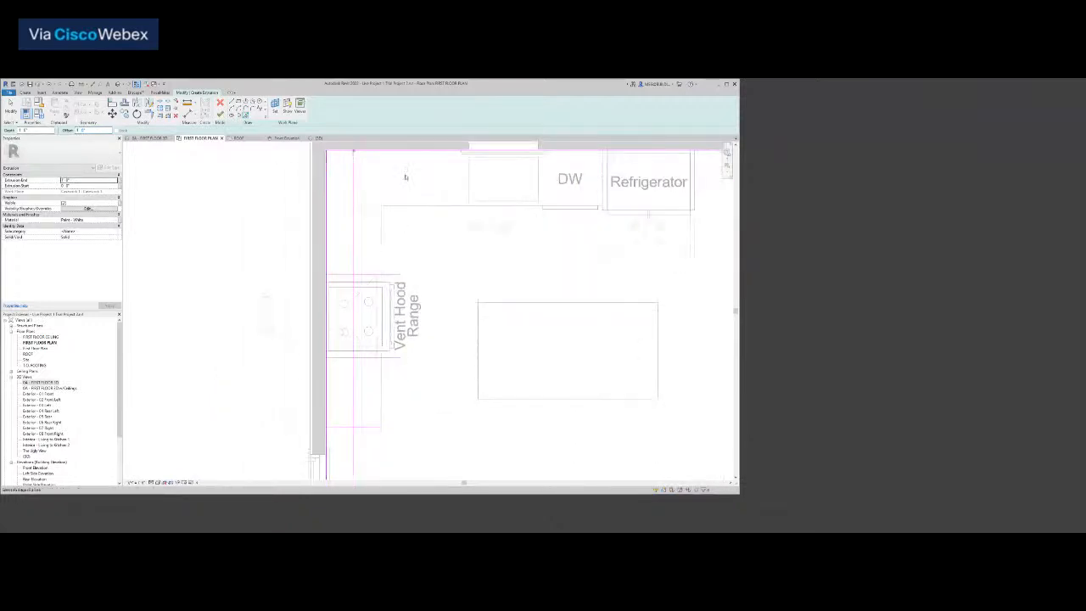
{"action": "left_click", "coordinate": [402, 153]}
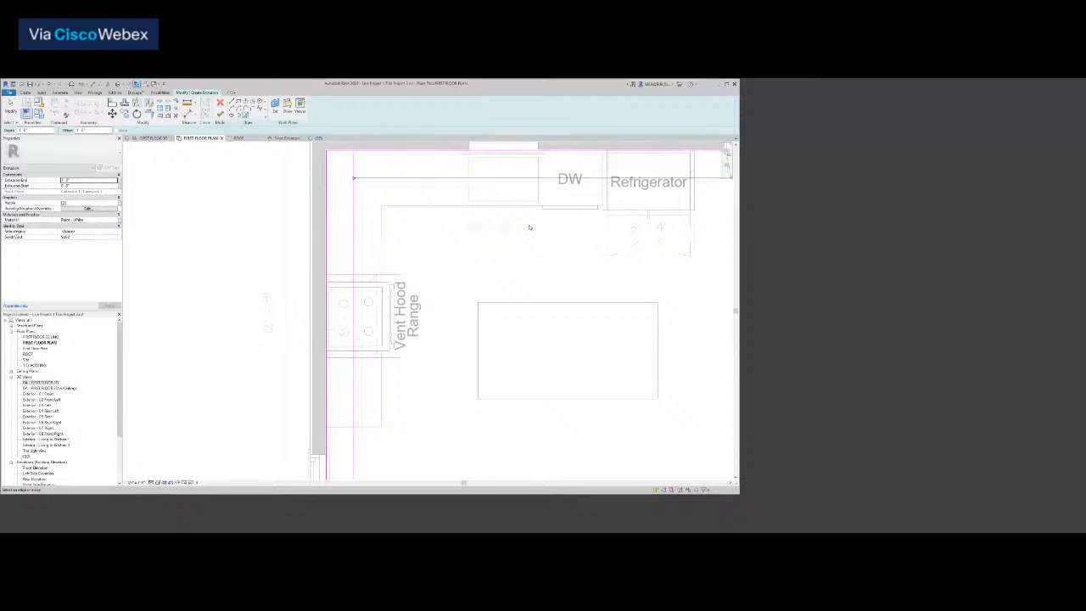
{"action": "scroll", "coordinate": [531, 228], "scroll_direction": "down", "scroll_amount": 2}
{"action": "middle_click_drag", "start_coordinate": [512, 274], "coordinate": [490, 315]}
{"action": "scroll", "coordinate": [295, 179], "scroll_direction": "up", "scroll_amount": 1}
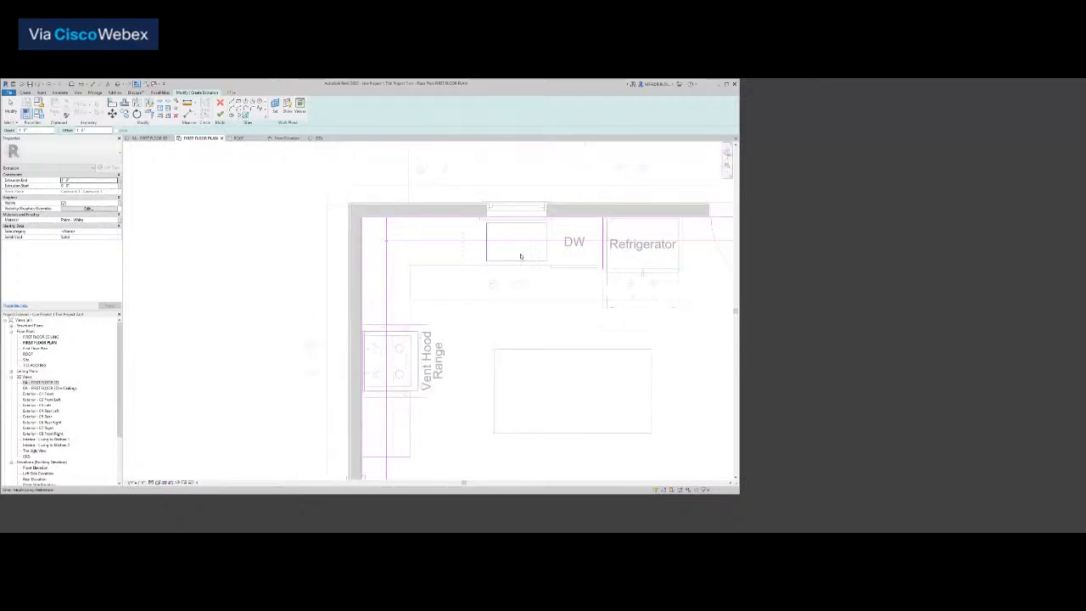
Reset the pick-line offset to 0 and add extrusion sketch lines along the sides of the sink
{"action": "double_click", "coordinate": [82, 130]}
{"action": "type", "text": "0"}
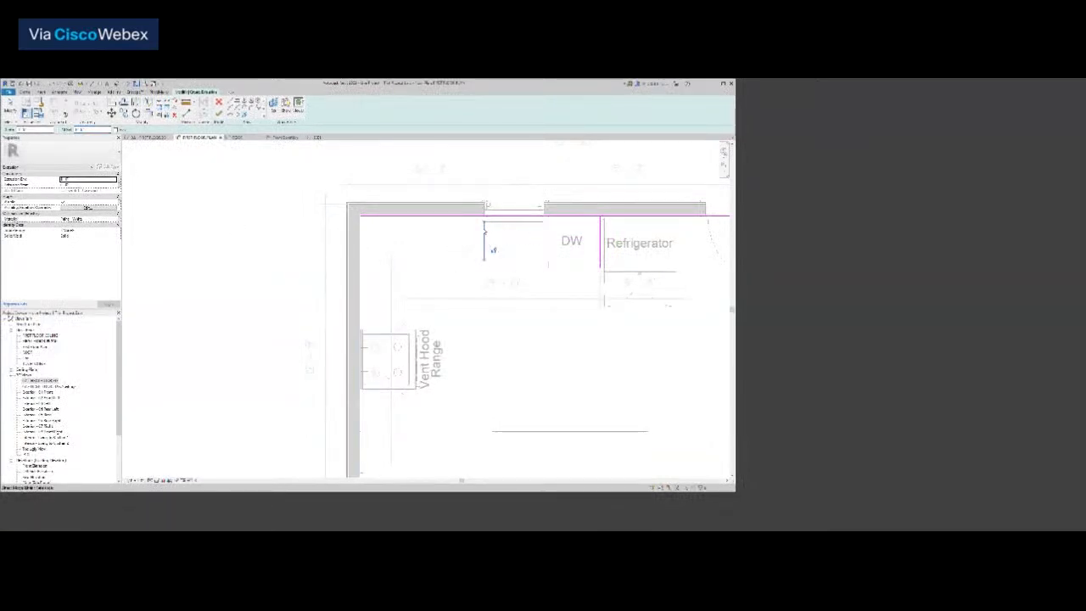
{"action": "left_click", "coordinate": [484, 233]}
Split the cabinet-front sketch lines where they cross the sink and the range
{"action": "key", "text": "s"}
{"action": "key", "text": "l"}
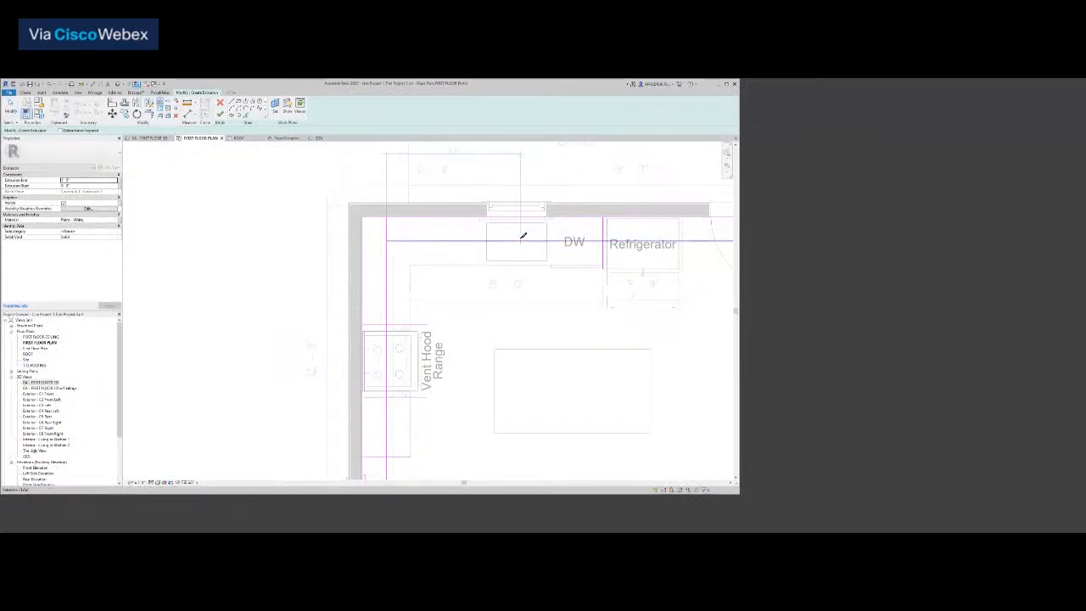
{"action": "left_click", "coordinate": [521, 241]}
{"action": "left_click", "coordinate": [388, 358]}
{"action": "key", "text": "Escape"}
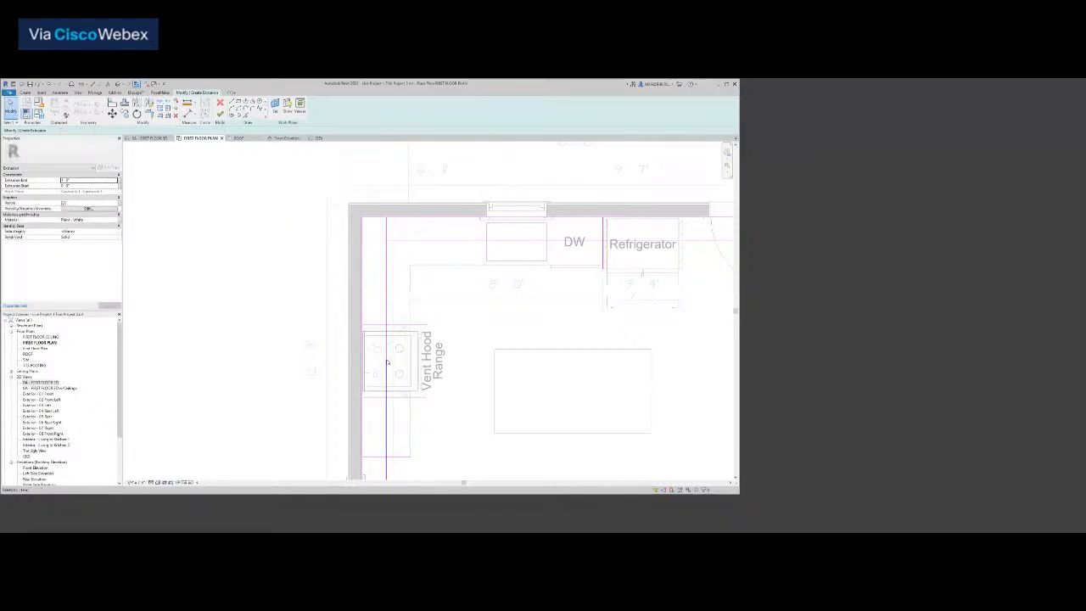
Trim the cabinet-front sketch lines into corners with the end line beside the refrigerator and the lines beside the range
{"action": "left_click", "coordinate": [603, 230]}
{"action": "left_click", "coordinate": [604, 234]}
{"action": "left_click", "coordinate": [563, 241]}
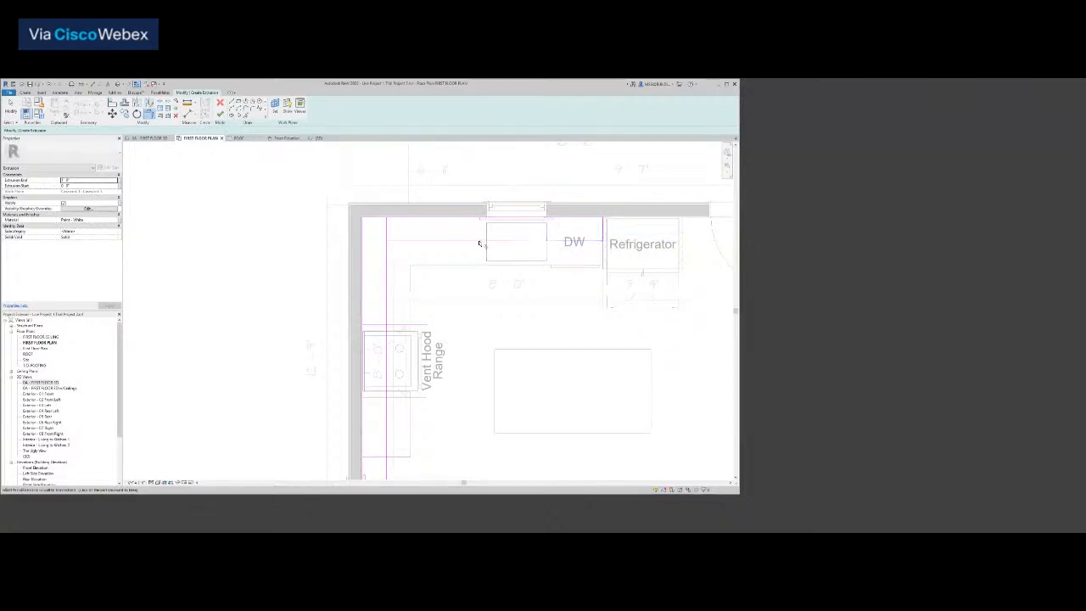
{"action": "middle_click_drag", "start_coordinate": [402, 284], "coordinate": [427, 241]}
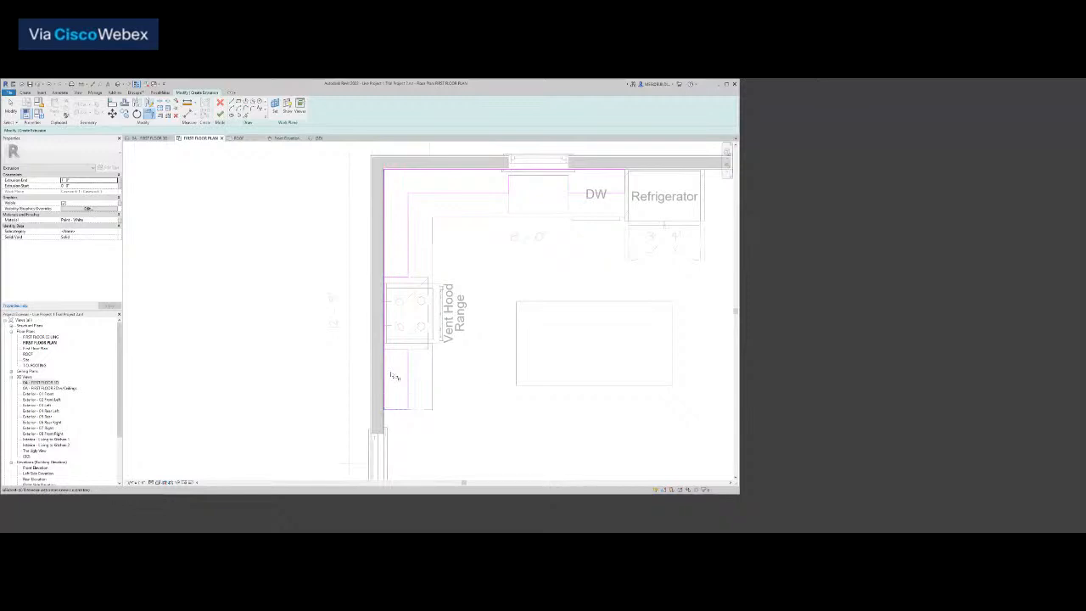
Split the wall-side sketch lines behind the range and sink, and trim them with the side lines into separate closed cabinet outlines
{"action": "left_click", "coordinate": [385, 322]}
{"action": "left_click", "coordinate": [533, 168]}
{"action": "key", "text": "t"}
{"action": "key", "text": "r"}
{"action": "left_click", "coordinate": [571, 183]}
{"action": "left_click", "coordinate": [577, 170]}
{"action": "left_click", "coordinate": [508, 178]}
{"action": "left_click", "coordinate": [391, 276]}
{"action": "left_click", "coordinate": [385, 270]}
{"action": "left_click", "coordinate": [385, 361]}
{"action": "left_click", "coordinate": [392, 350]}
{"action": "scroll", "coordinate": [424, 342], "scroll_direction": "down", "scroll_amount": 2}
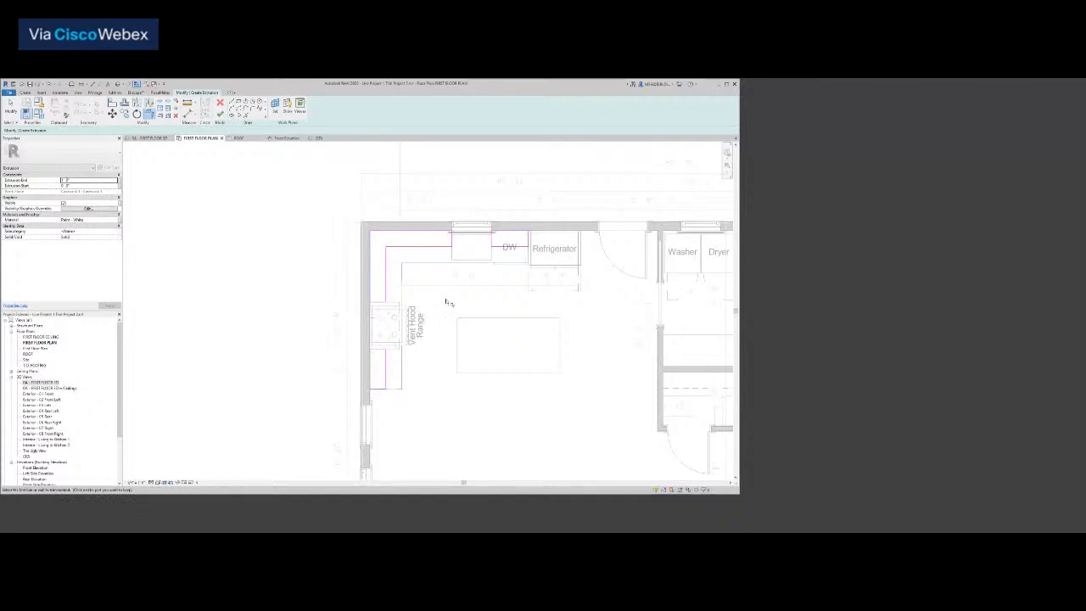
Finish the extrusion sketch and the in-place casework model, and show the result in the first floor 3D view
{"action": "left_click", "coordinate": [220, 115]}
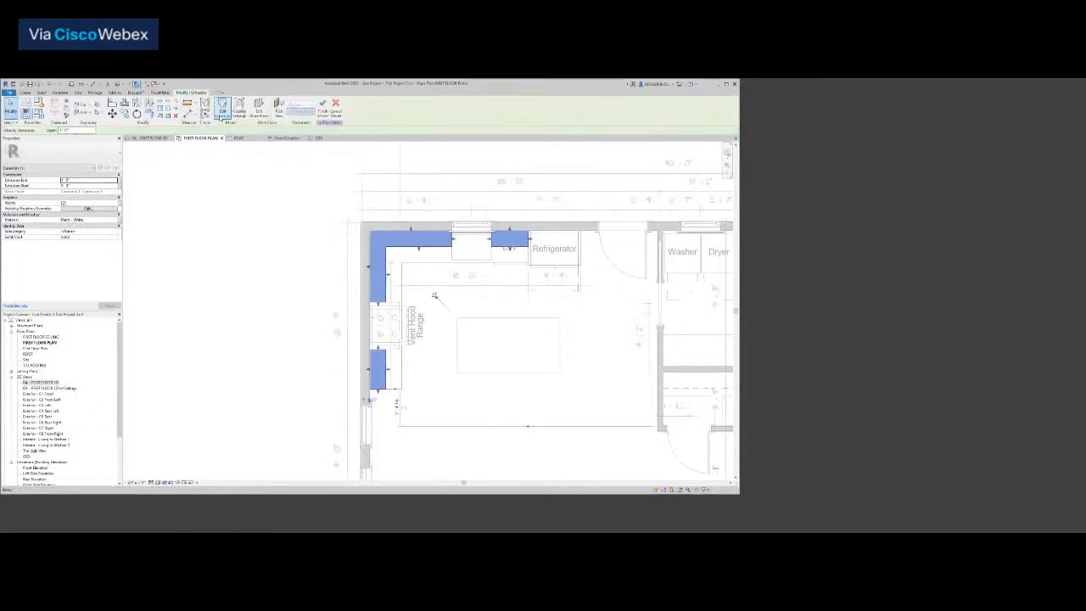
{"action": "left_click", "coordinate": [323, 114]}
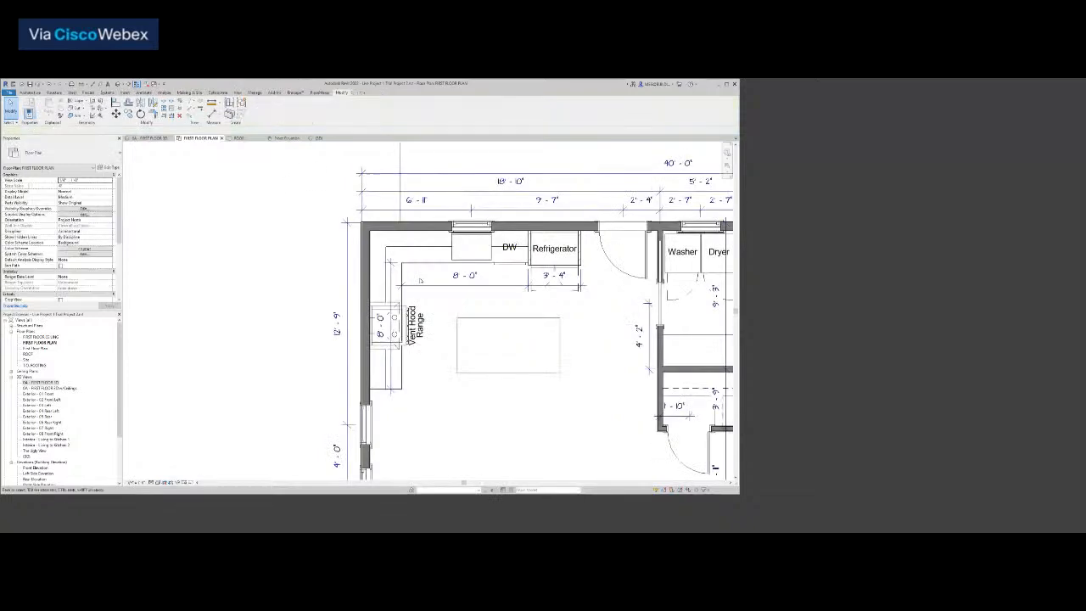
{"action": "left_click", "coordinate": [151, 137]}
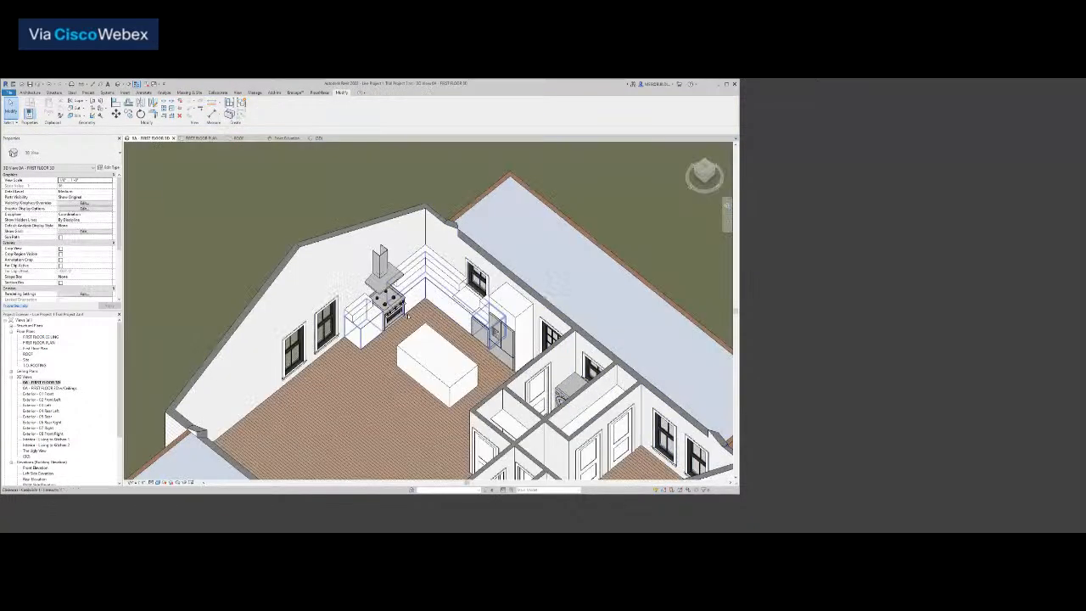
{"action": "scroll", "coordinate": [359, 320], "scroll_direction": "up", "scroll_amount": 3}
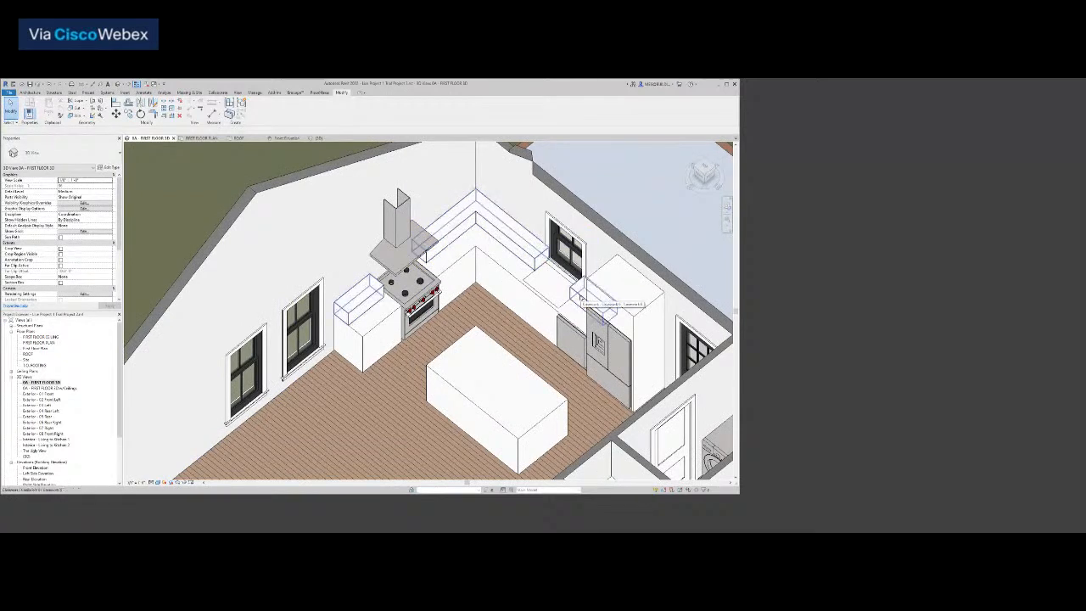
Reopen the upper casework for in-place editing, raise its extrusion start above the counter and set the extrusion end to 4' 6"
{"action": "left_click", "coordinate": [365, 301]}
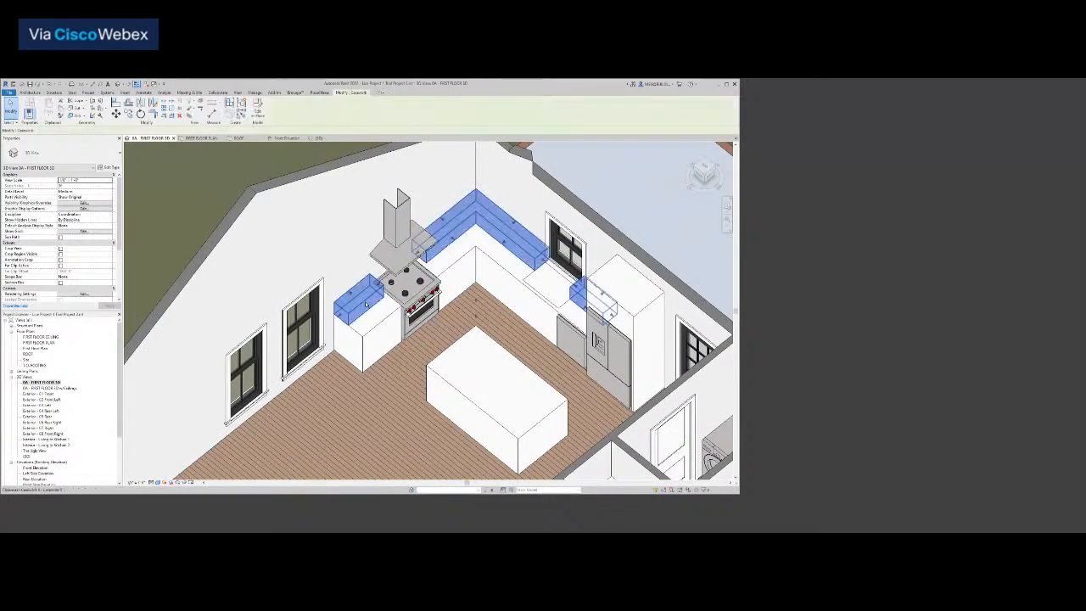
{"action": "left_click", "coordinate": [257, 108]}
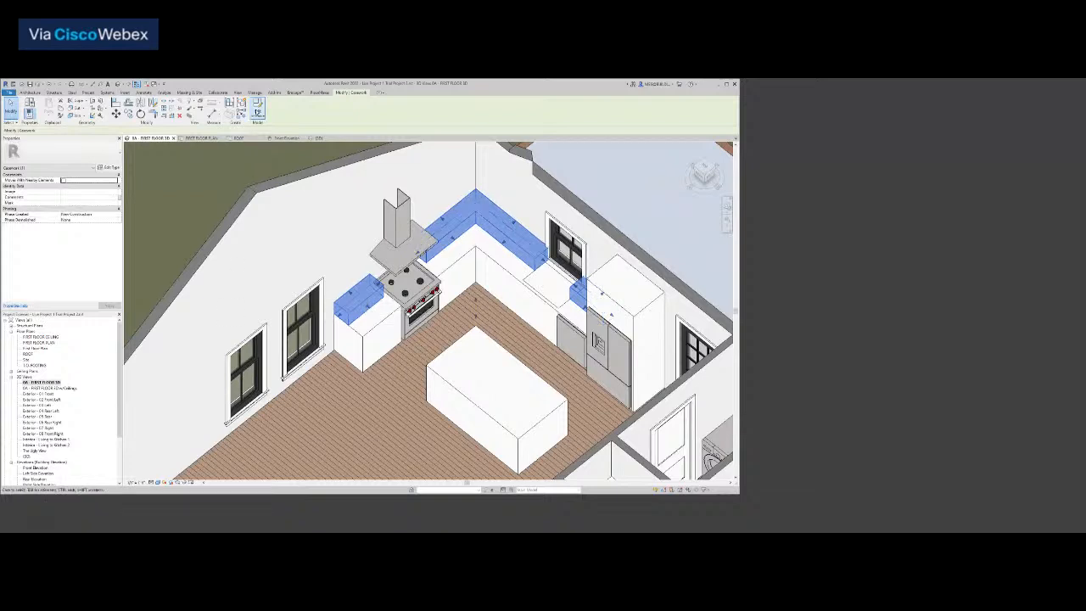
{"action": "left_click", "coordinate": [362, 309]}
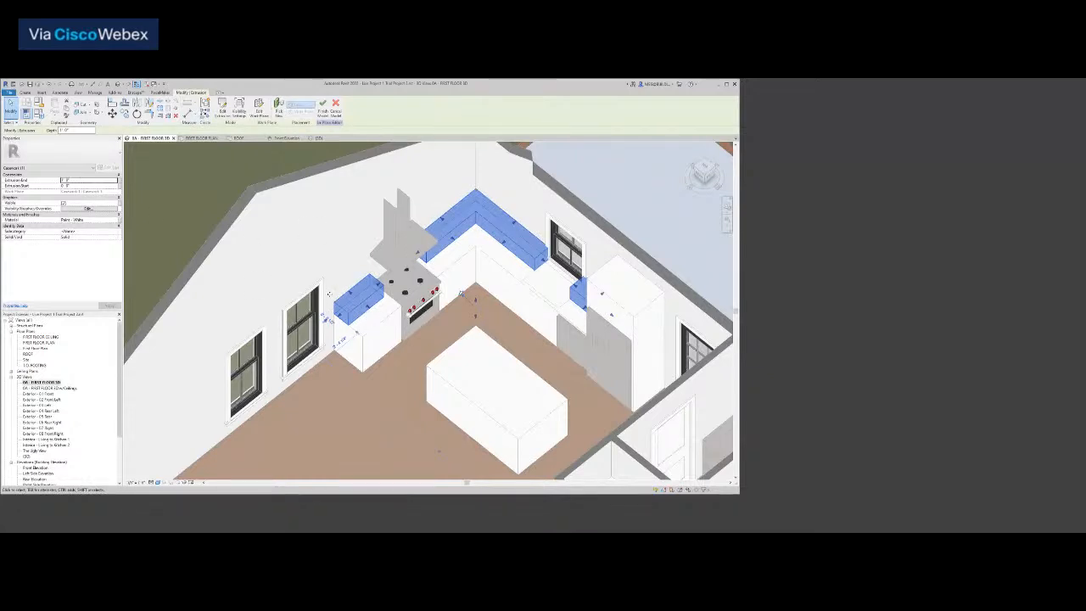
{"action": "left_click", "coordinate": [80, 186]}
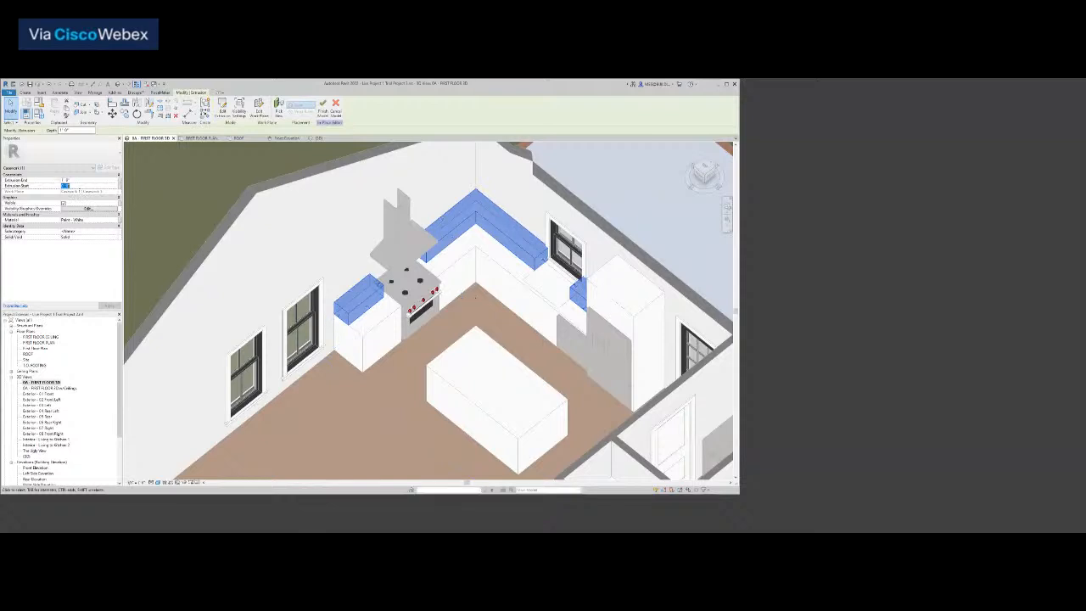
{"action": "type", "text": "0 1"}
{"action": "left_click", "coordinate": [76, 181]}
{"action": "type", "text": "4 6"}
{"action": "left_click", "coordinate": [404, 382]}
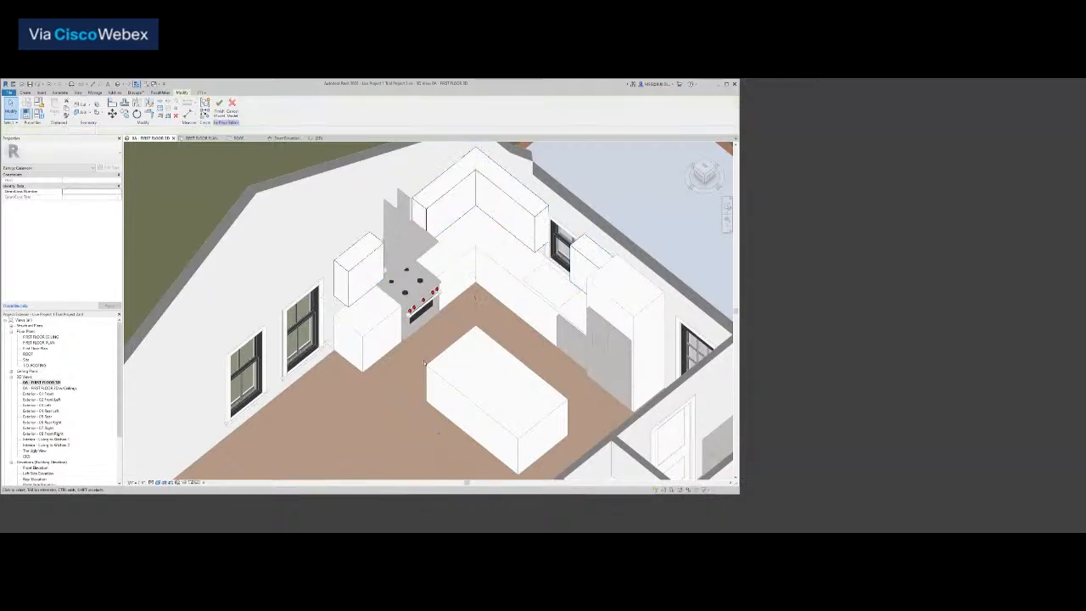
Examine the upper cabinets from another 3D angle and in both interior Living to Kitchen views
{"action": "scroll", "coordinate": [424, 360], "scroll_direction": "down", "scroll_amount": 3}
{"action": "scroll", "coordinate": [658, 251], "scroll_direction": "down", "scroll_amount": 1}
{"action": "left_click_drag", "start_coordinate": [703, 182], "coordinate": [704, 179]}
{"action": "scroll", "coordinate": [330, 358], "scroll_direction": "down", "scroll_amount": 1}
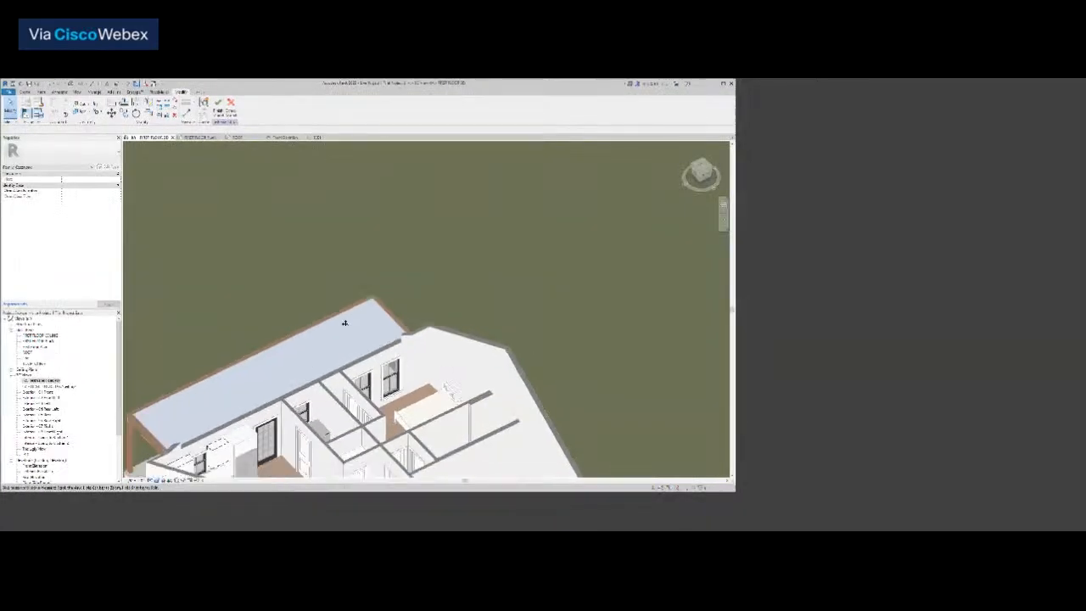
{"action": "middle_click_drag", "start_coordinate": [282, 459], "coordinate": [376, 323]}
{"action": "scroll", "coordinate": [56, 413], "scroll_direction": "down", "scroll_amount": 1}
{"action": "double_click", "coordinate": [51, 421]}
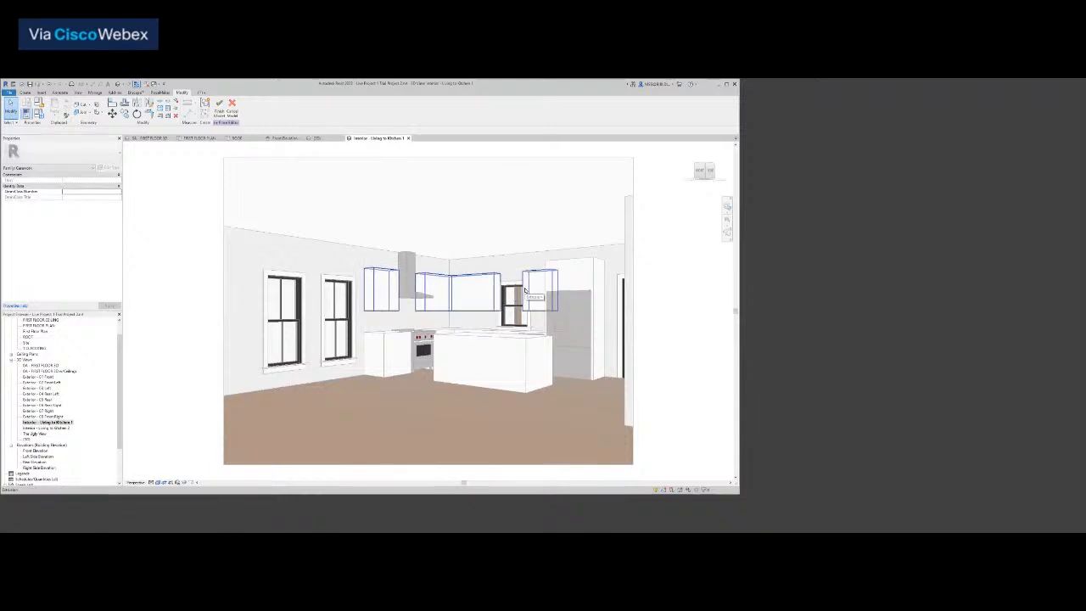
{"action": "double_click", "coordinate": [64, 428]}
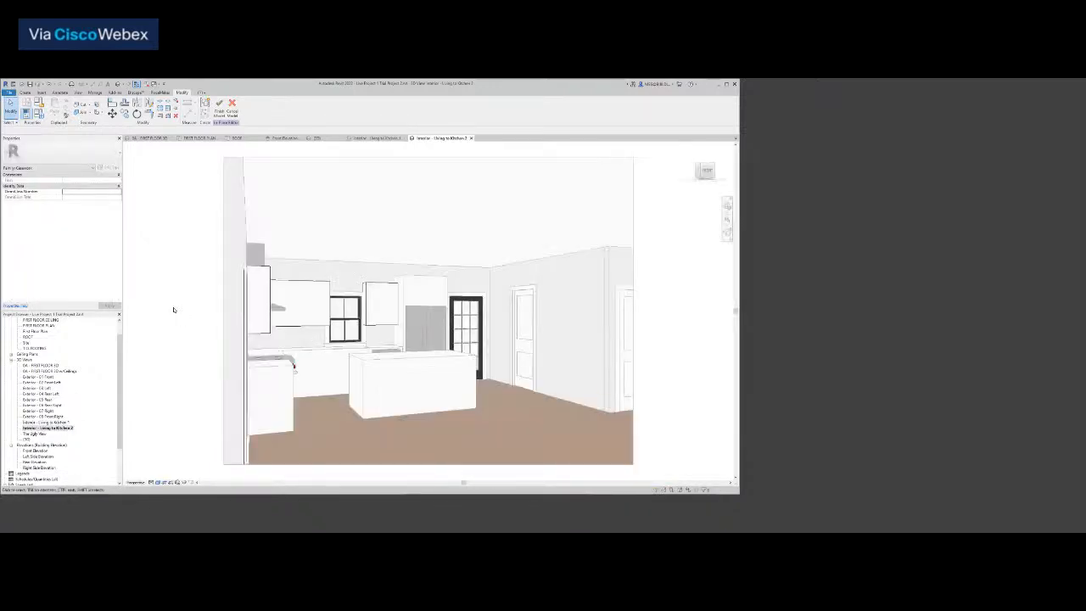
Edit the casework extrusion's sketch in the first floor plan and set the cabinet section above the dishwasher to 2' wide
{"action": "left_click", "coordinate": [149, 138]}
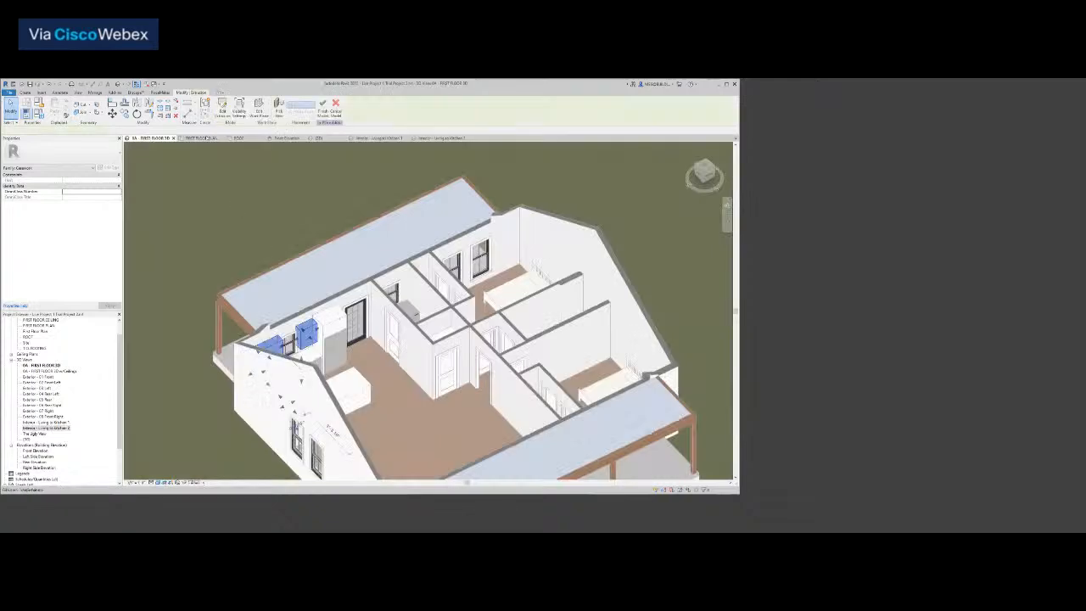
{"action": "left_click", "coordinate": [305, 333]}
{"action": "left_click", "coordinate": [223, 108]}
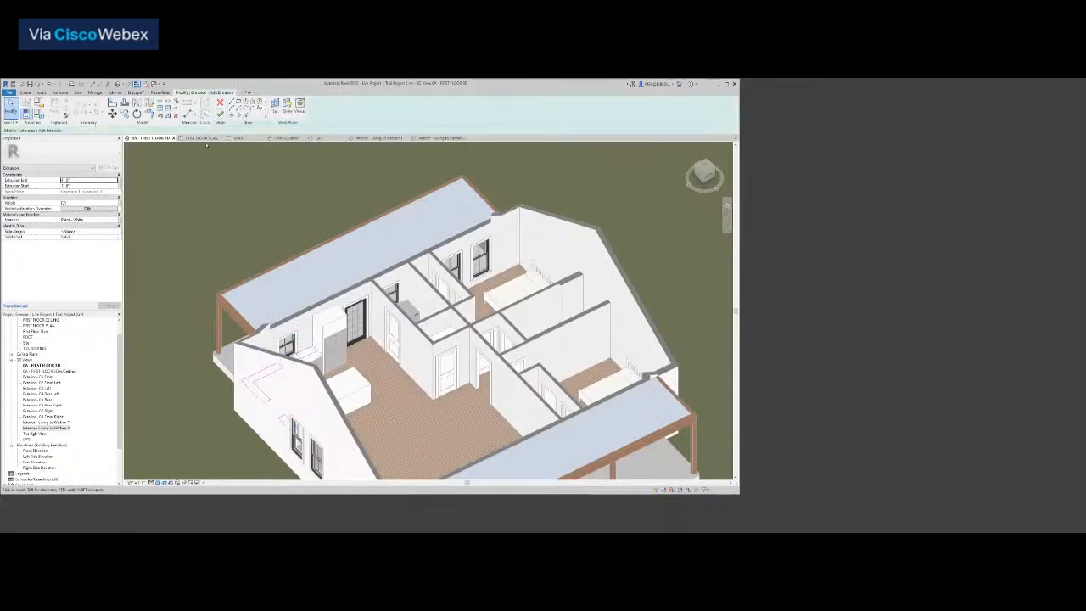
{"action": "left_click", "coordinate": [202, 138]}
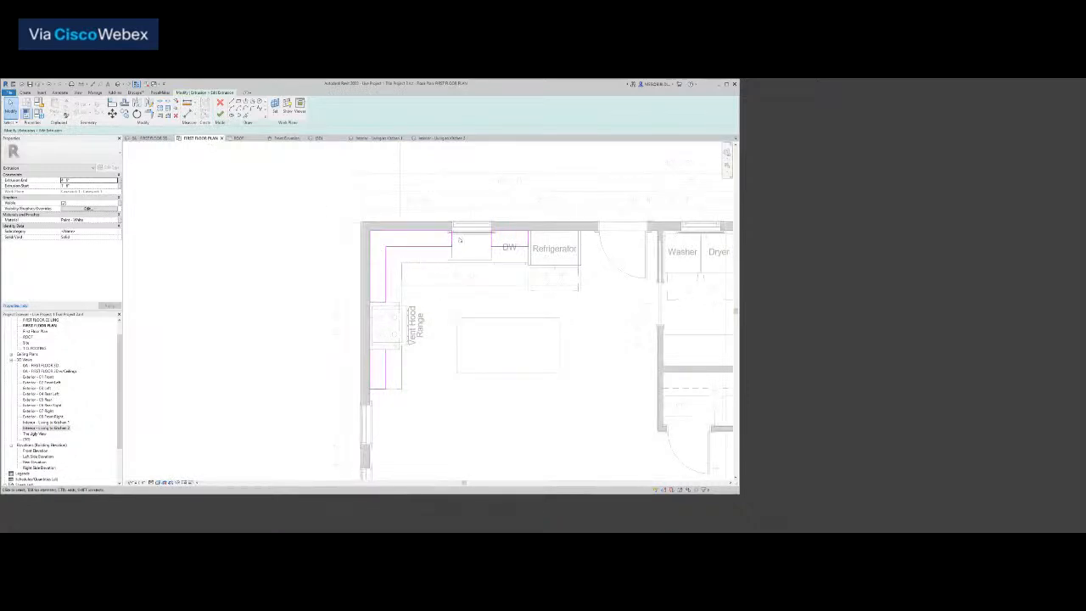
{"action": "scroll", "coordinate": [476, 245], "scroll_direction": "up", "scroll_amount": 3}
{"action": "left_click", "coordinate": [517, 231]}
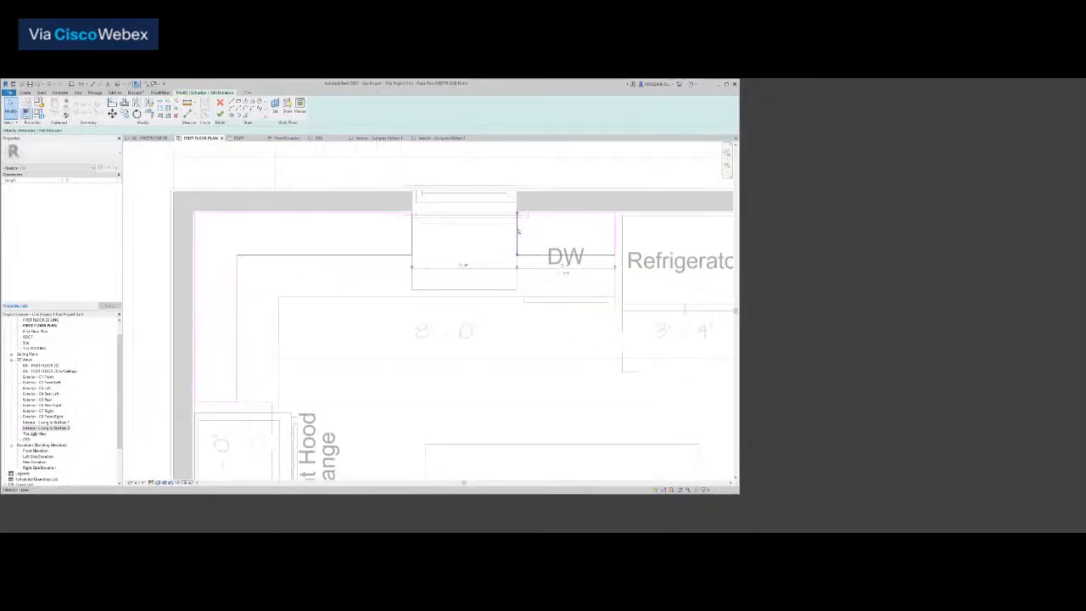
{"action": "left_click", "coordinate": [564, 273]}
{"action": "type", "text": "2"}
{"action": "key", "text": "Return"}
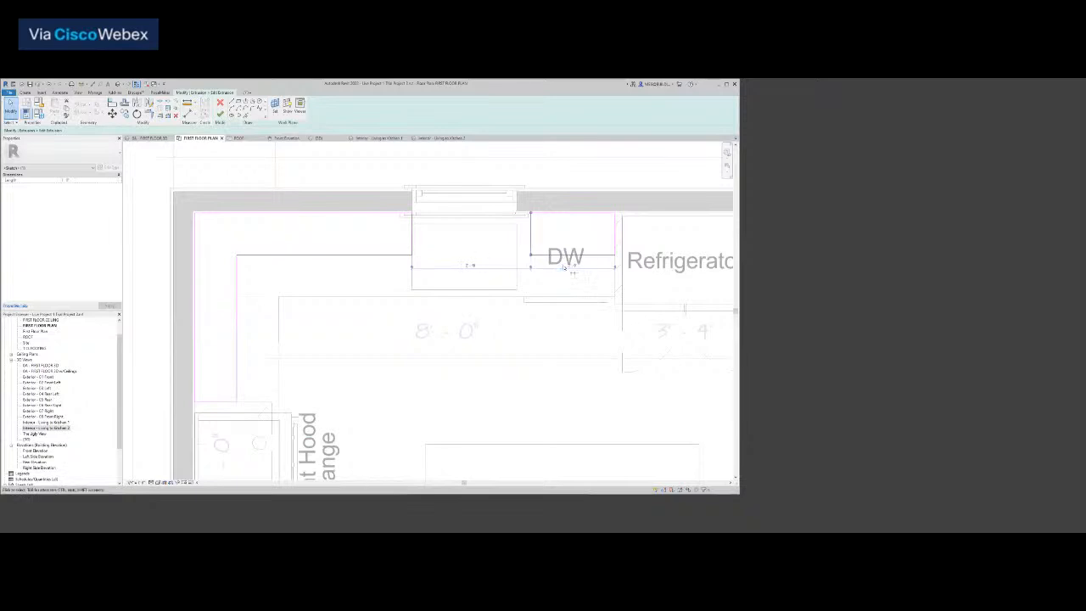
Move the corner cabinet's end line beside the sink about 4" away from the window
{"action": "left_click", "coordinate": [414, 238]}
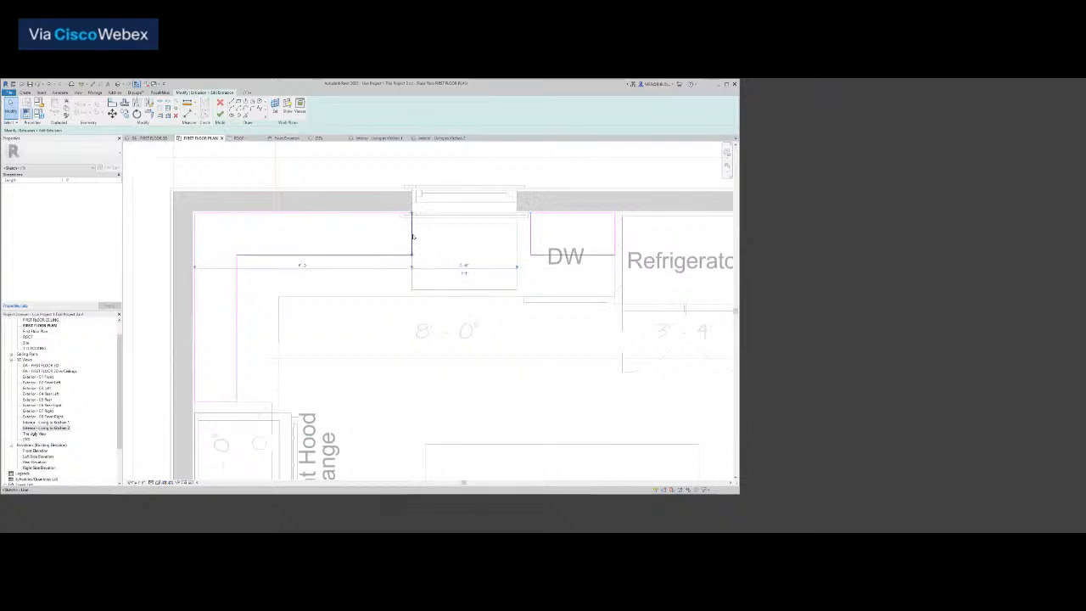
{"action": "left_click", "coordinate": [113, 113]}
{"action": "left_click", "coordinate": [538, 337]}
{"action": "left_click", "coordinate": [522, 337]}
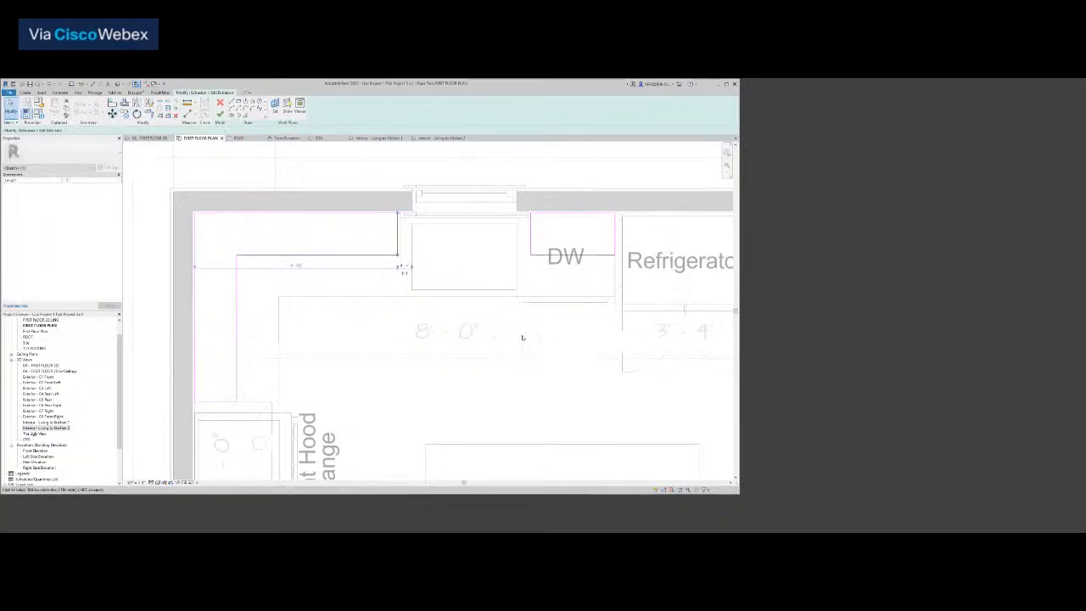
{"action": "key", "text": "Escape"}
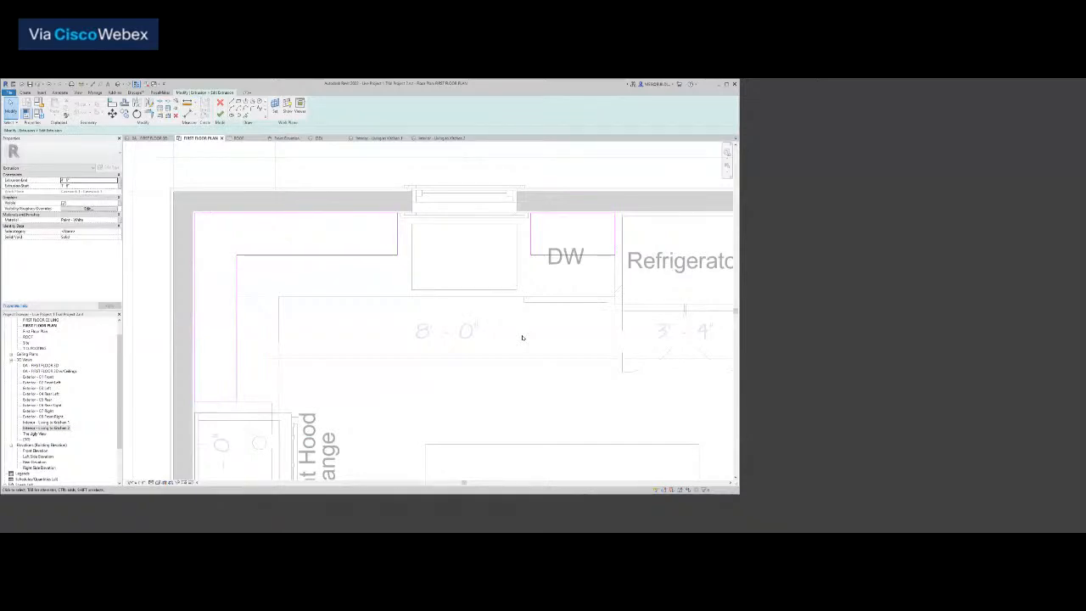
Move the corner cabinet's end line beside the range 4" away from the vent hood
{"action": "scroll", "coordinate": [445, 314], "scroll_direction": "down", "scroll_amount": 3}
{"action": "middle_click_drag", "start_coordinate": [449, 312], "coordinate": [477, 257]}
{"action": "scroll", "coordinate": [335, 316], "scroll_direction": "up", "scroll_amount": 2}
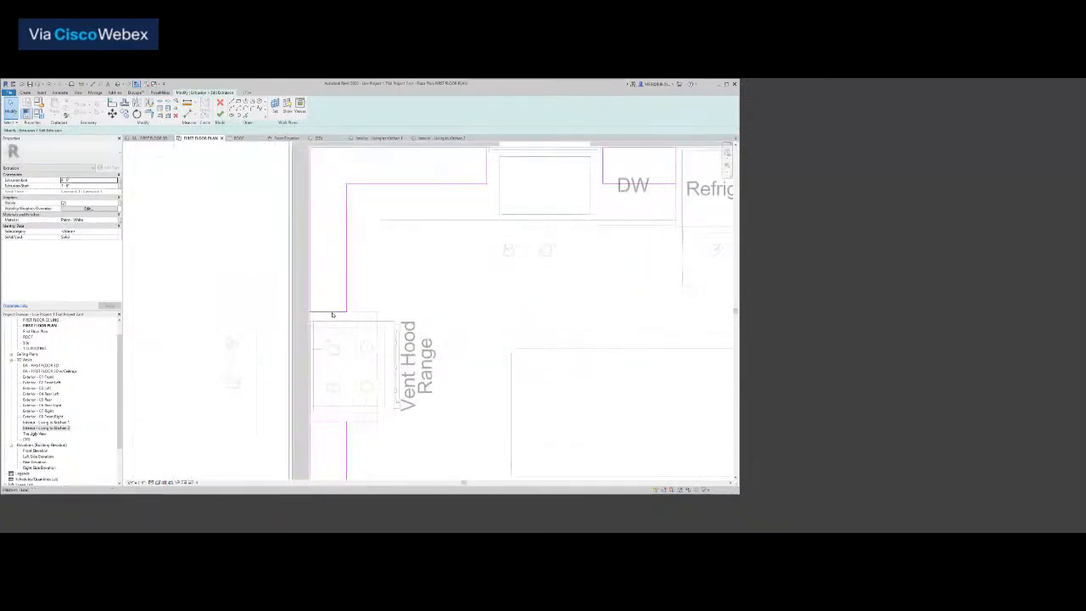
{"action": "left_click", "coordinate": [332, 314]}
{"action": "left_click", "coordinate": [112, 113]}
{"action": "left_click", "coordinate": [453, 305]}
{"action": "type", "text": "4\""}
{"action": "key", "text": "Return"}
Move the end line of the small cabinet on the range's other side 4" away from the hood and finish the extrusion sketch
{"action": "left_click", "coordinate": [334, 419]}
{"action": "left_click", "coordinate": [112, 114]}
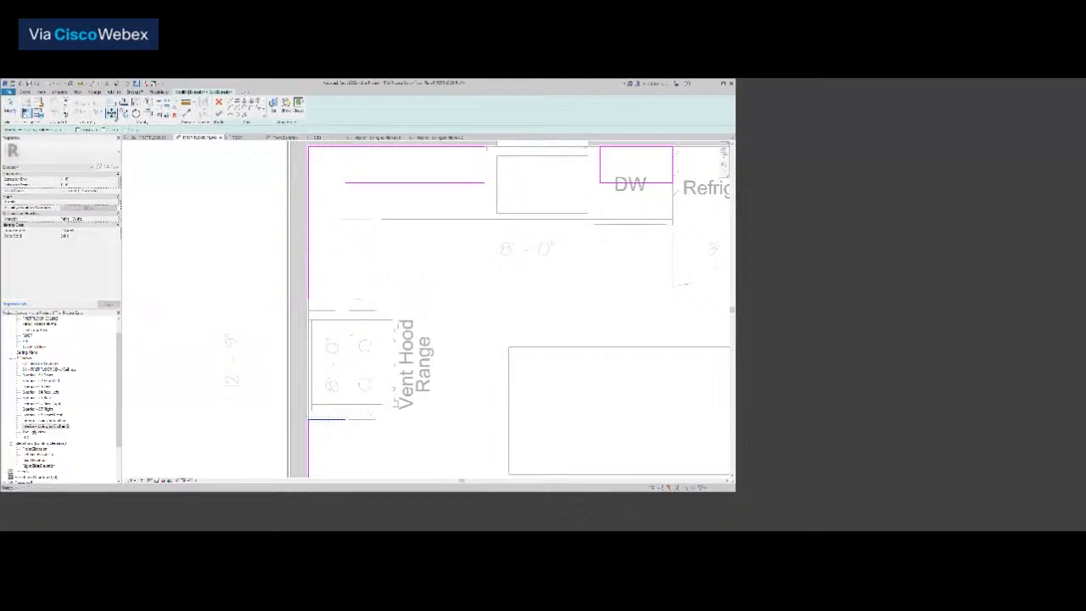
{"action": "type", "text": "4\""}
{"action": "key", "text": "Return"}
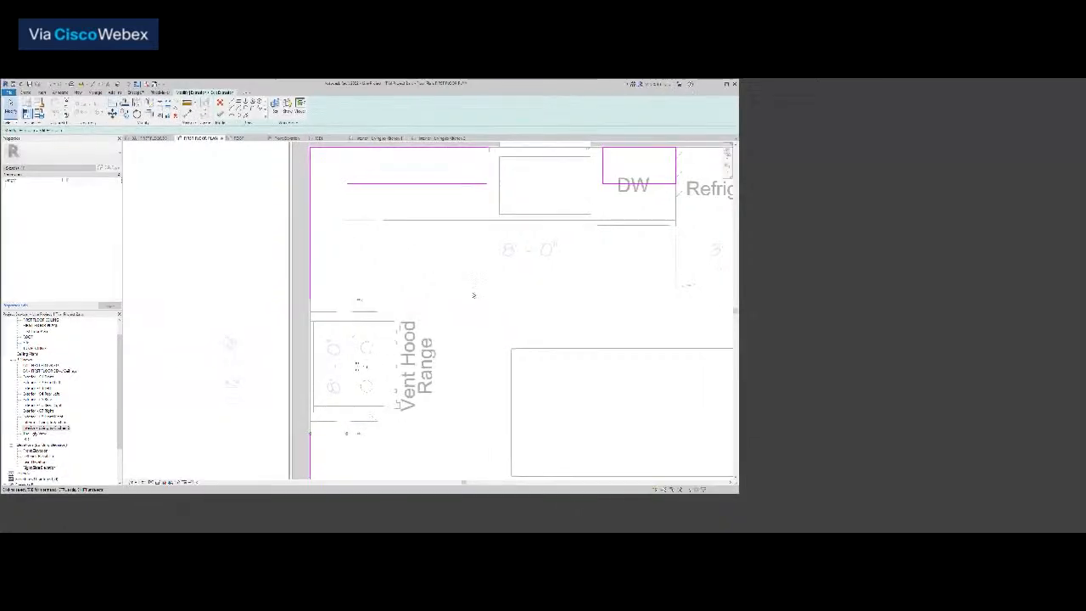
{"action": "scroll", "coordinate": [461, 310], "scroll_direction": "down", "scroll_amount": 5}
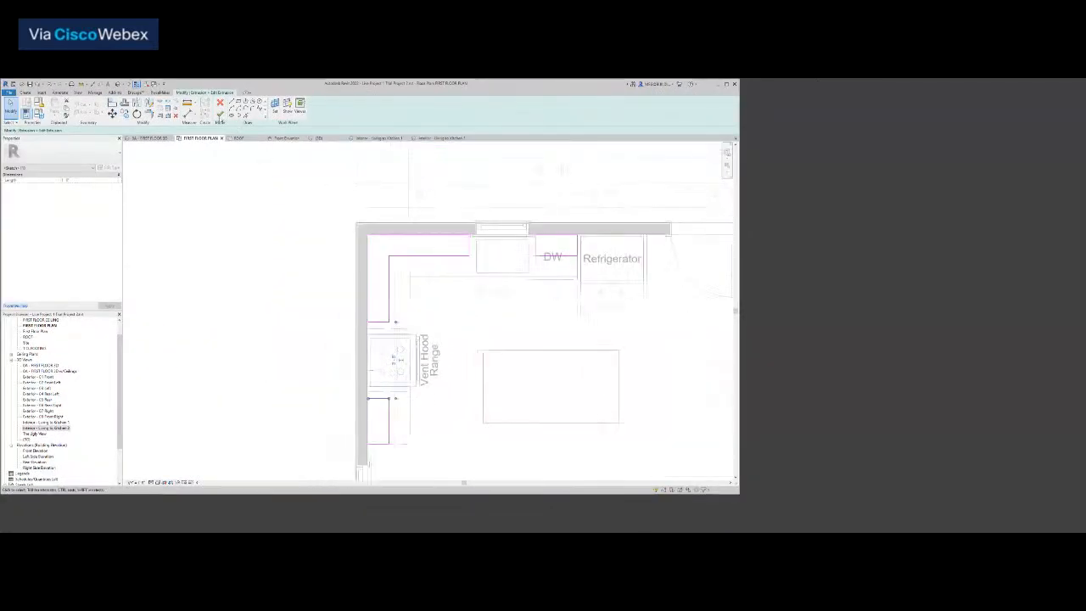
{"action": "left_click", "coordinate": [220, 112]}
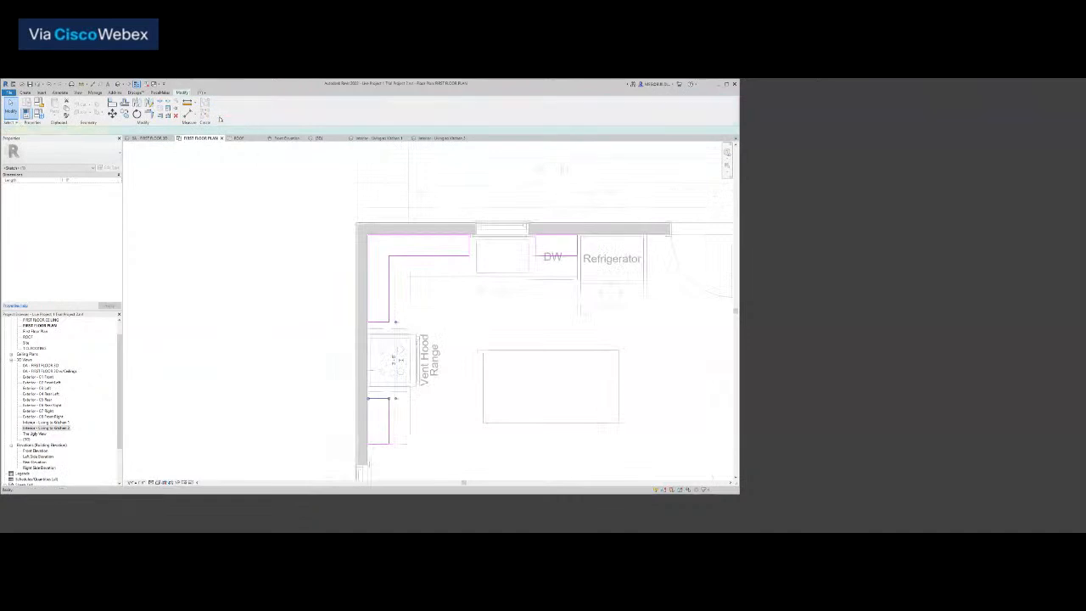
Examine the revised upper cabinets around the range and kitchen window in the first floor 3D view
{"action": "left_click", "coordinate": [149, 139]}
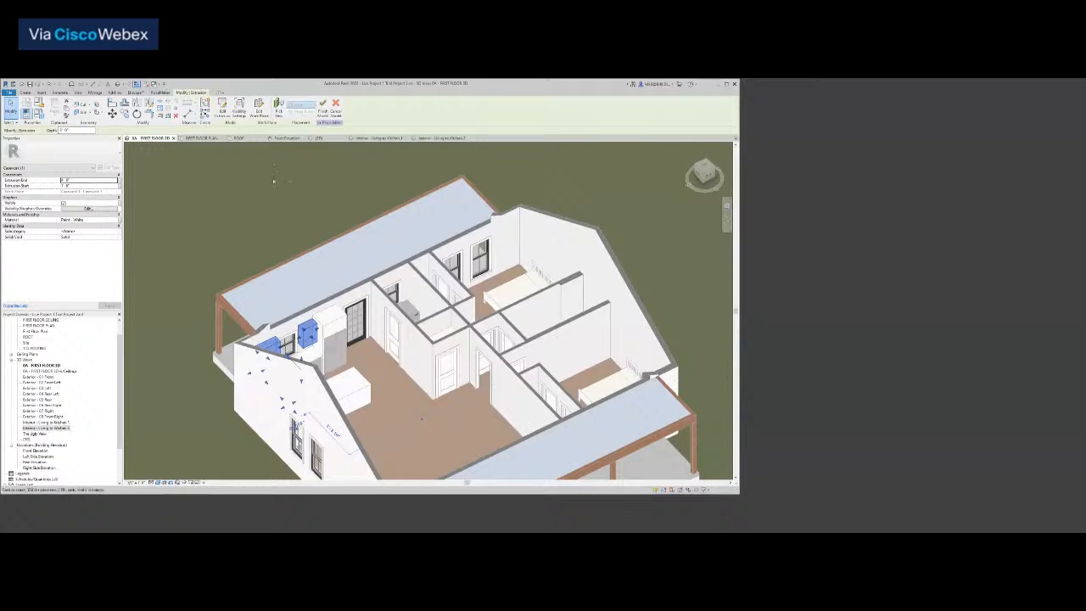
{"action": "scroll", "coordinate": [340, 294], "scroll_direction": "down", "scroll_amount": 2}
{"action": "left_click", "coordinate": [545, 225]}
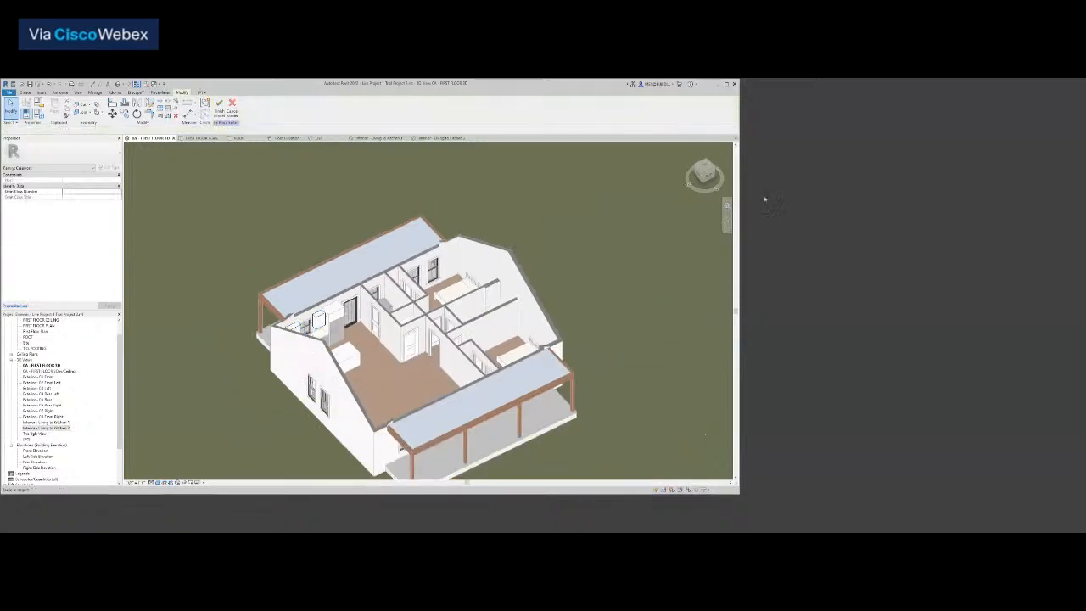
{"action": "left_click_drag", "start_coordinate": [710, 176], "coordinate": [584, 180]}
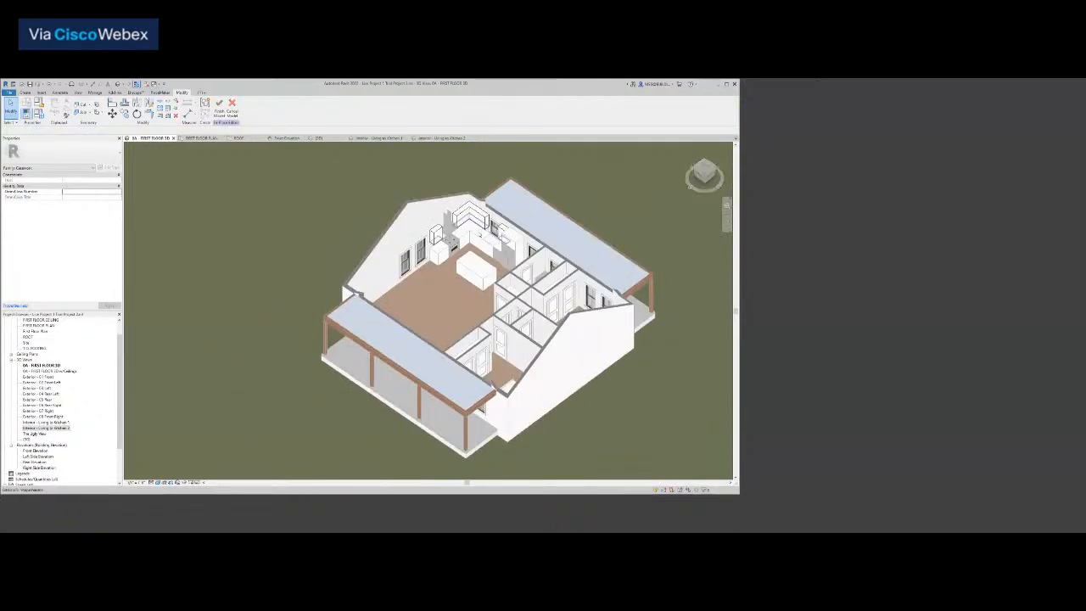
{"action": "scroll", "coordinate": [496, 222], "scroll_direction": "up", "scroll_amount": 6}
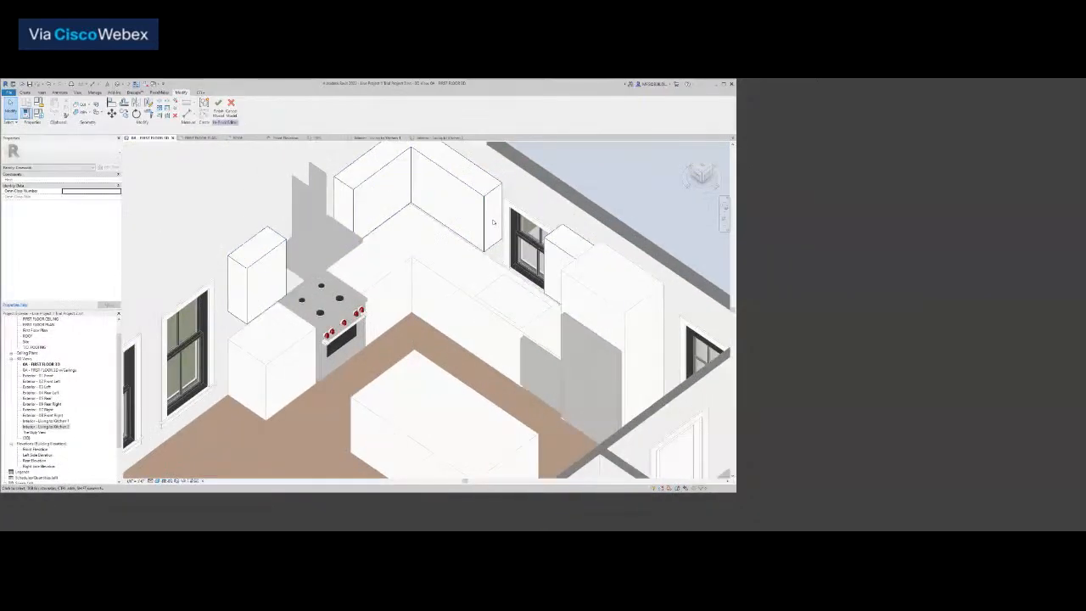
Finish the in-place model of the revised upper kitchen cabinets
{"action": "scroll", "coordinate": [455, 211], "scroll_direction": "down", "scroll_amount": 2}
{"action": "middle_click_drag", "start_coordinate": [455, 211], "coordinate": [441, 226]}
{"action": "left_click", "coordinate": [448, 207]}
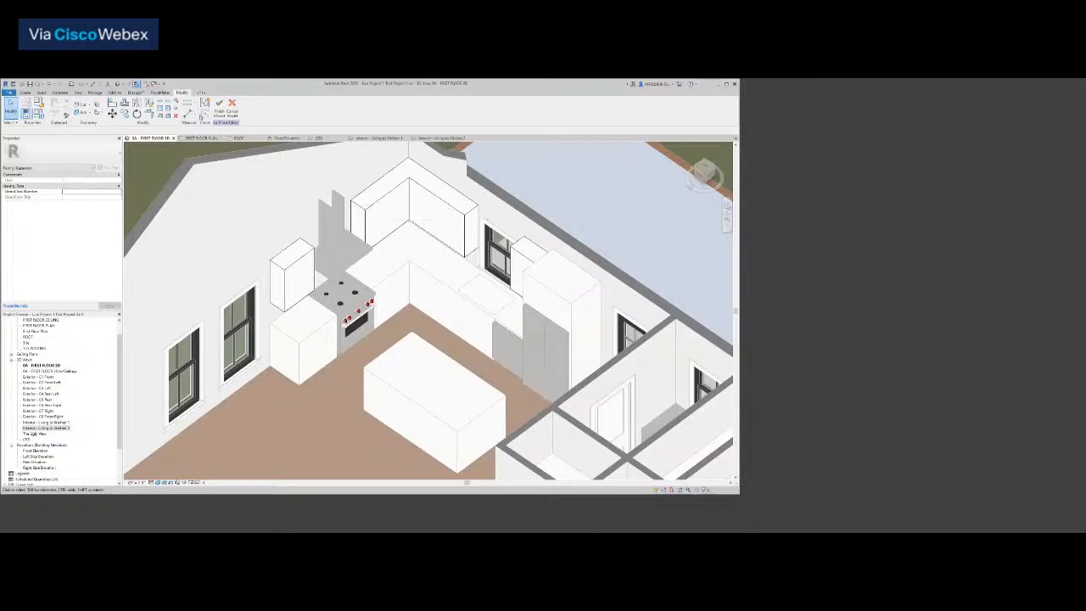
{"action": "left_click", "coordinate": [219, 103]}
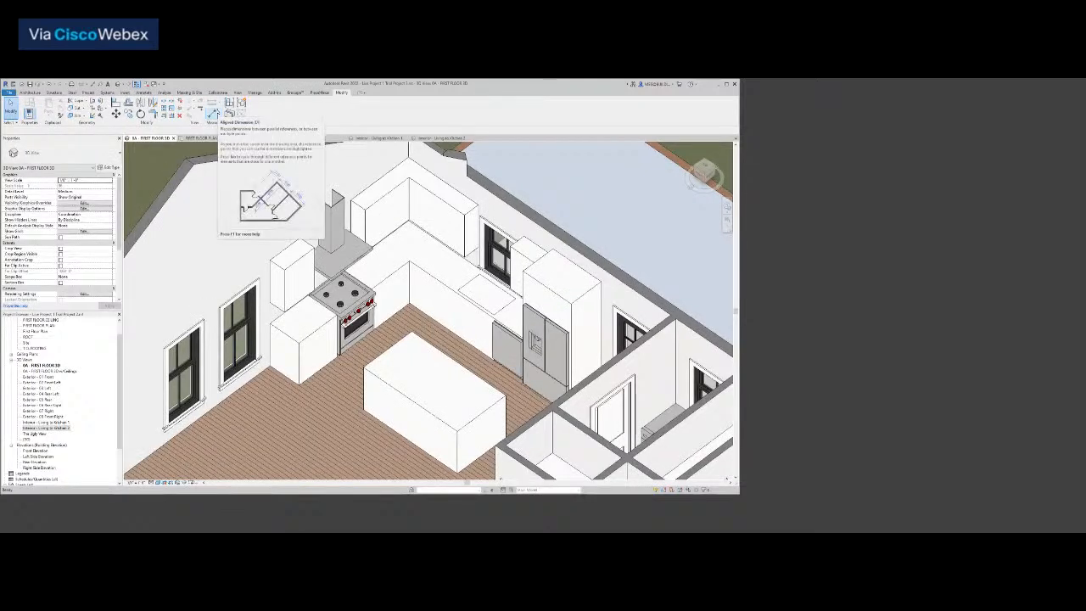
Examine the first floor 3D view from several directions, covering the kitchen, living area, bedrooms and porches
{"action": "scroll", "coordinate": [418, 291], "scroll_direction": "down", "scroll_amount": 4}
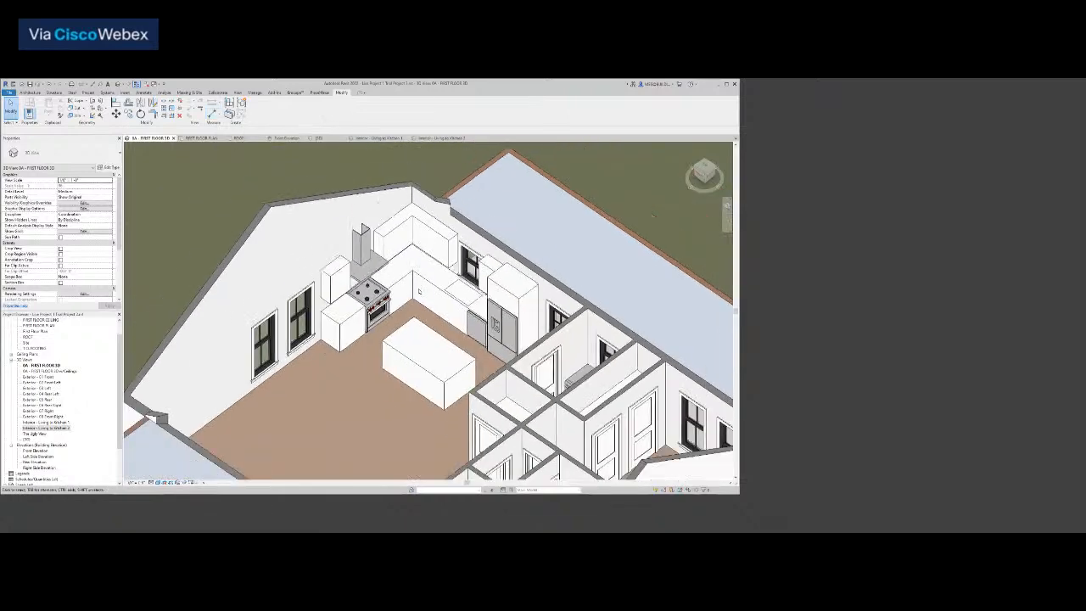
{"action": "scroll", "coordinate": [418, 291], "scroll_direction": "down", "scroll_amount": 4}
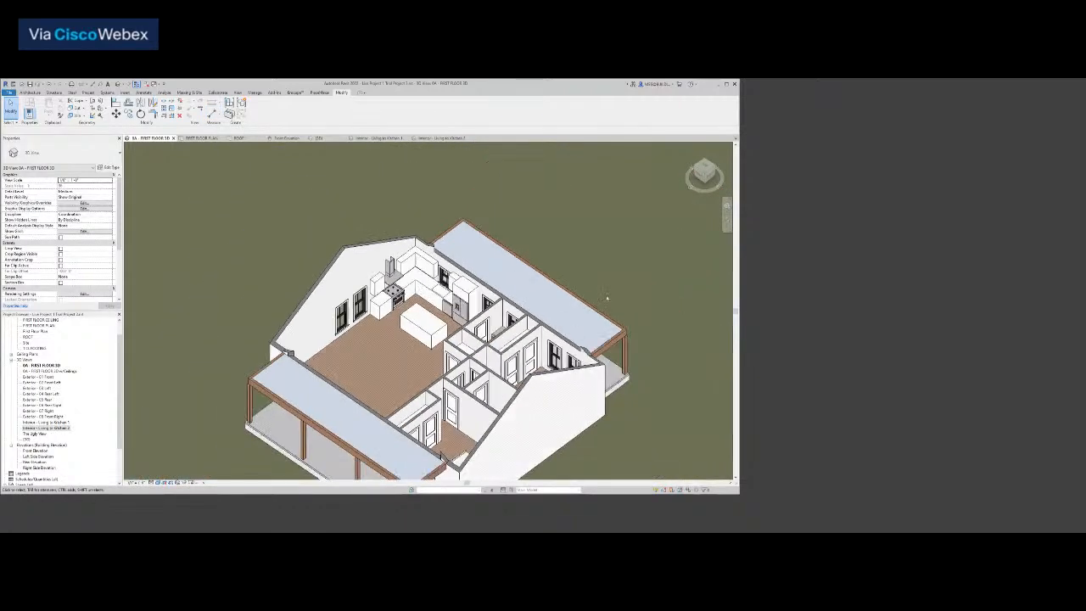
{"action": "left_click", "coordinate": [709, 180]}
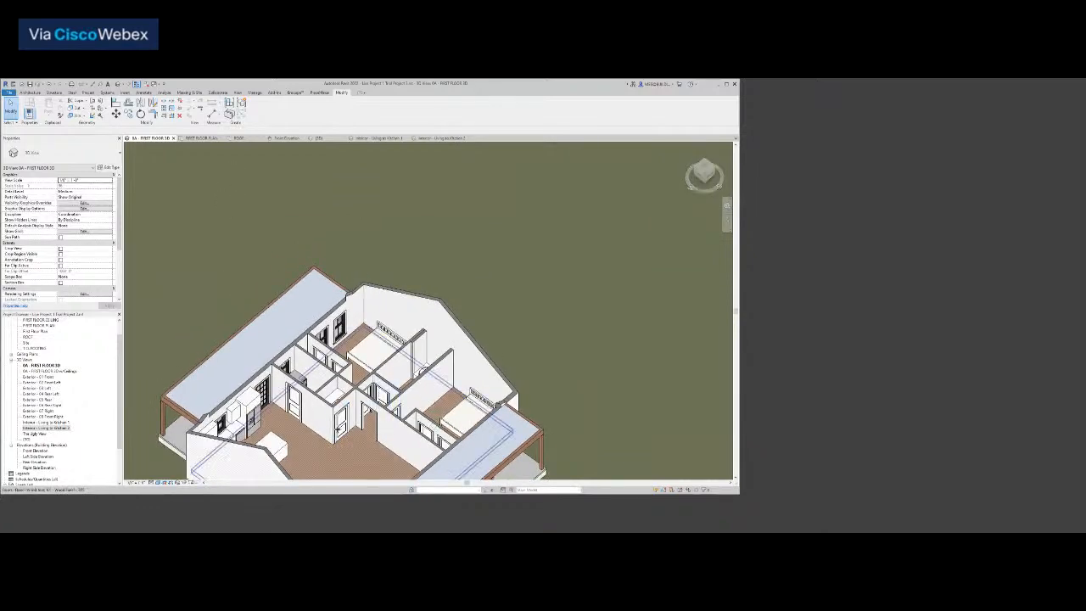
{"action": "middle_click_drag", "start_coordinate": [420, 447], "coordinate": [448, 338]}
{"action": "scroll", "coordinate": [448, 338], "scroll_direction": "up", "scroll_amount": 3}
{"action": "scroll", "coordinate": [448, 339], "scroll_direction": "up", "scroll_amount": 4}
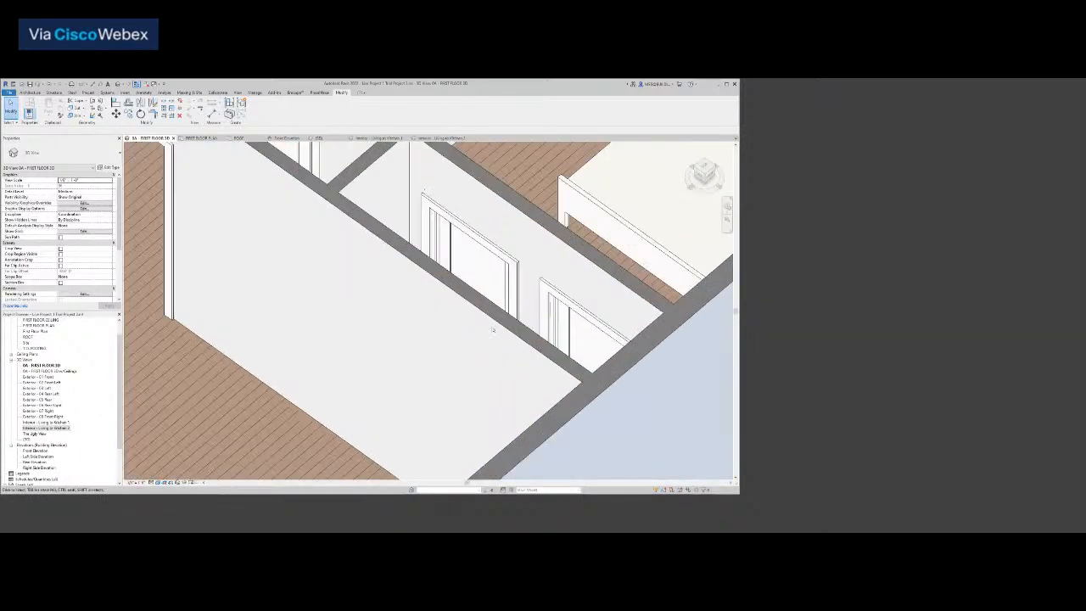
{"action": "scroll", "coordinate": [424, 327], "scroll_direction": "down", "scroll_amount": 3}
{"action": "scroll", "coordinate": [405, 320], "scroll_direction": "down", "scroll_amount": 3}
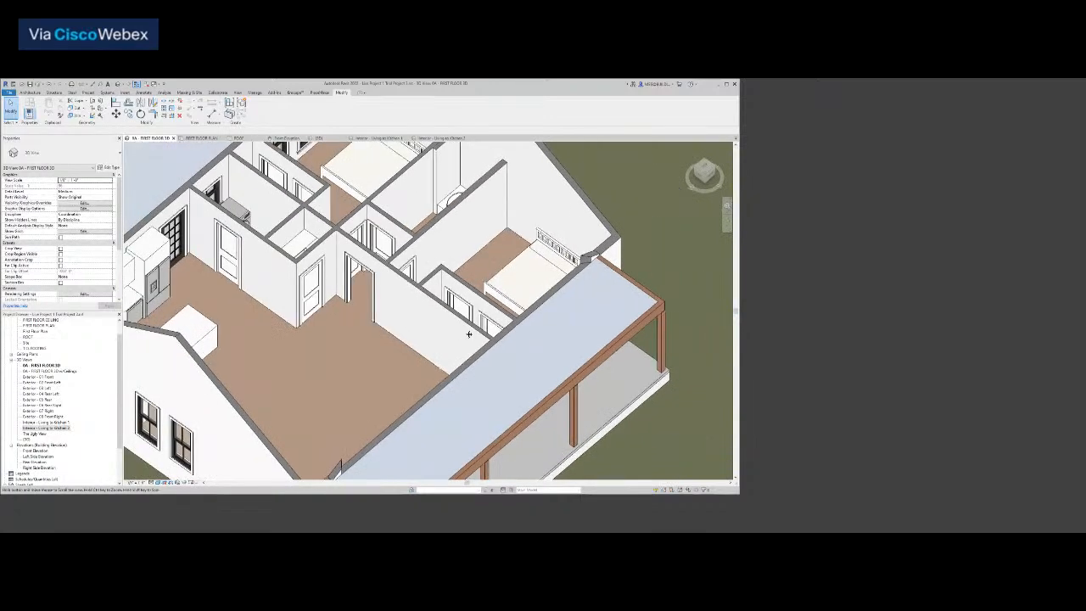
{"action": "middle_click_drag", "start_coordinate": [467, 332], "coordinate": [546, 347]}
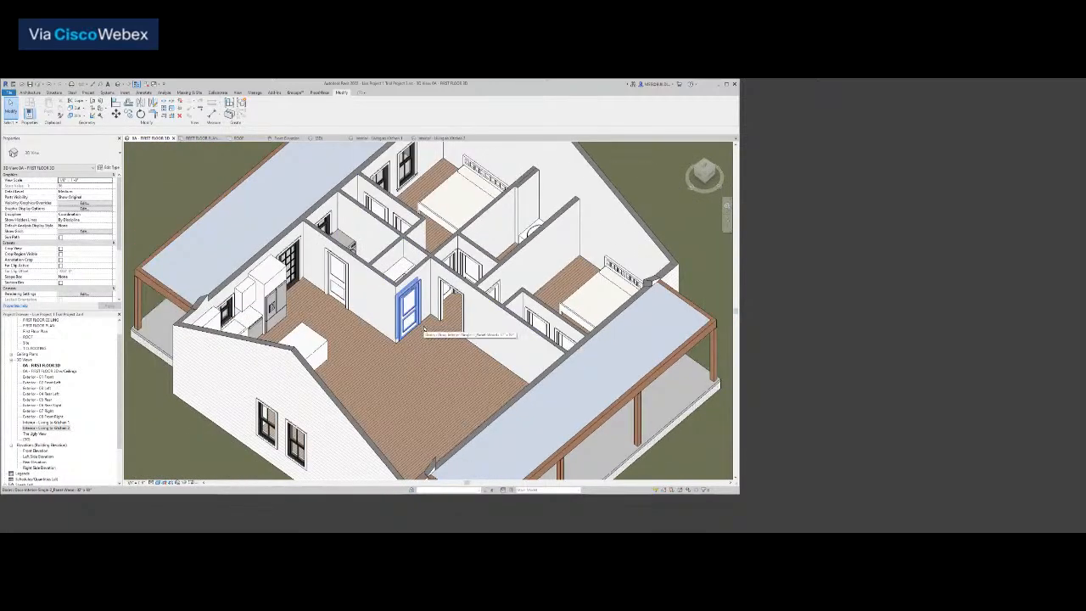
{"action": "scroll", "coordinate": [424, 329], "scroll_direction": "down", "scroll_amount": 2}
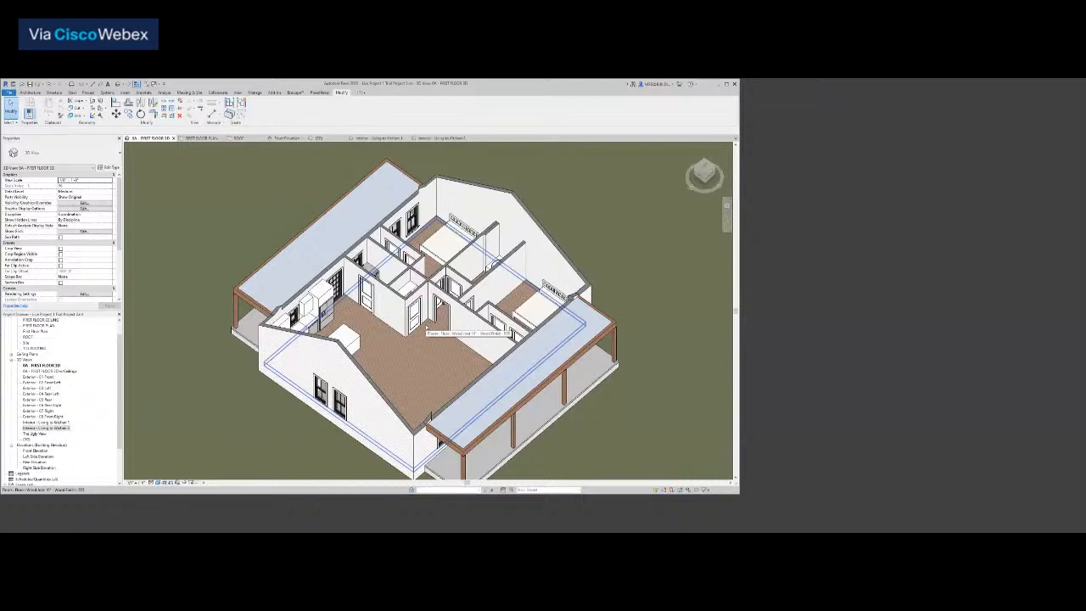
{"action": "left_click", "coordinate": [704, 179]}
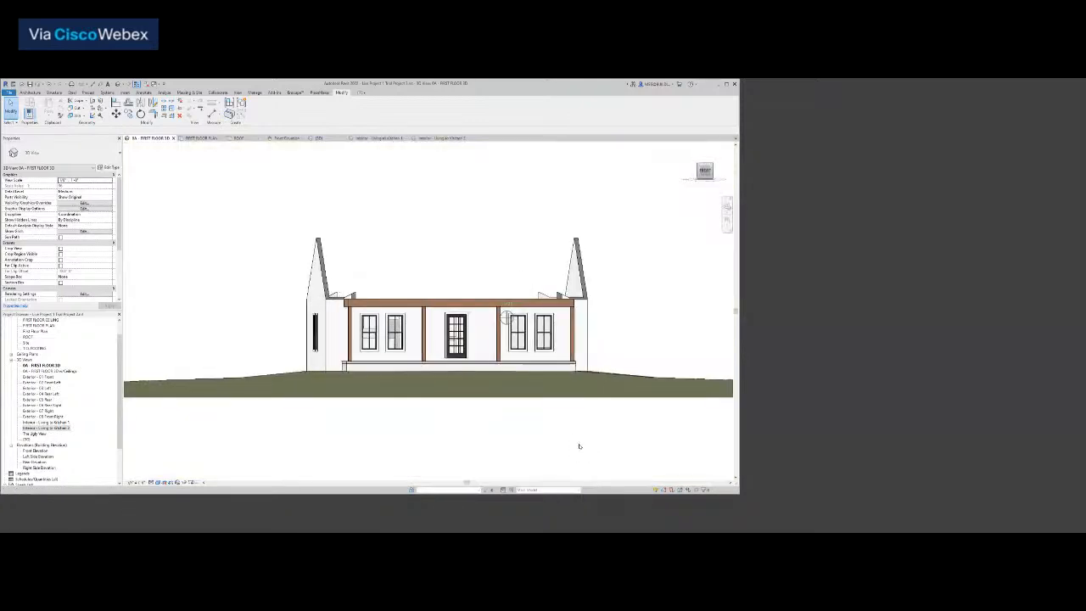
{"action": "middle_click_drag", "start_coordinate": [583, 454], "coordinate": [670, 190], "text": "shift"}
{"action": "middle_click_drag", "start_coordinate": [506, 304], "coordinate": [447, 268], "text": "shift"}
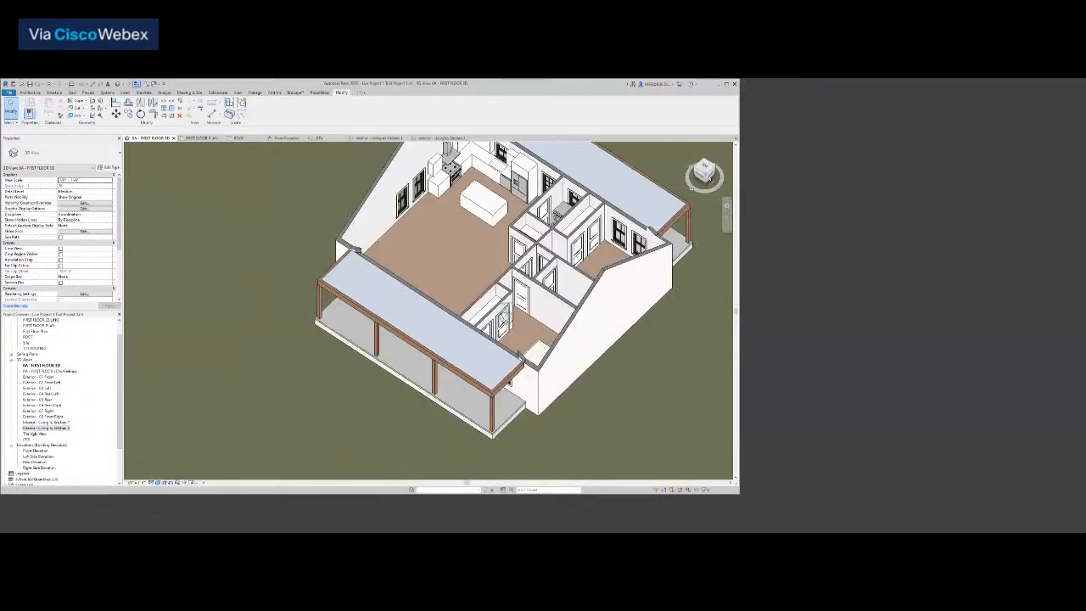
{"action": "scroll", "coordinate": [435, 315], "scroll_direction": "down", "scroll_amount": 2}
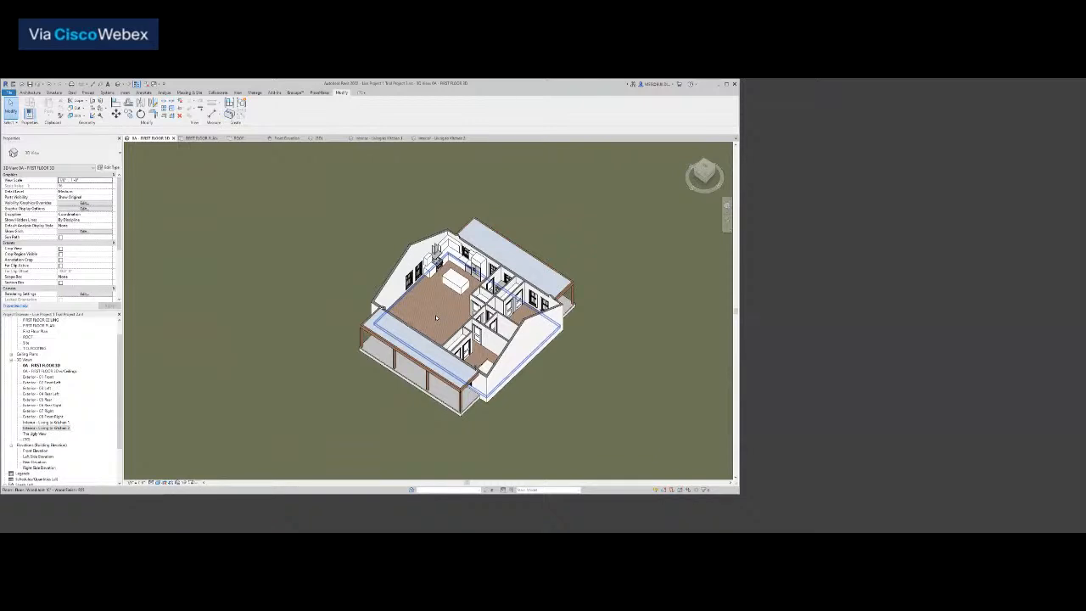
Edit the kitchen island's in-place extrusion sketch in the first floor plan and set its near edge 3'-6" from the refrigerator front
{"action": "left_click", "coordinate": [456, 282]}
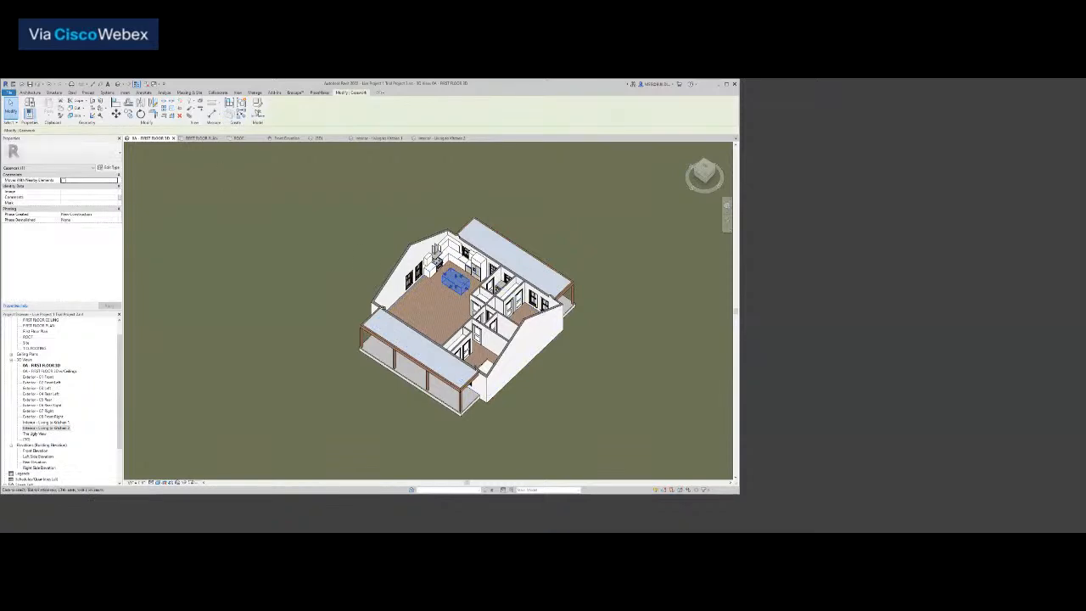
{"action": "left_click", "coordinate": [258, 110]}
{"action": "left_click", "coordinate": [202, 139]}
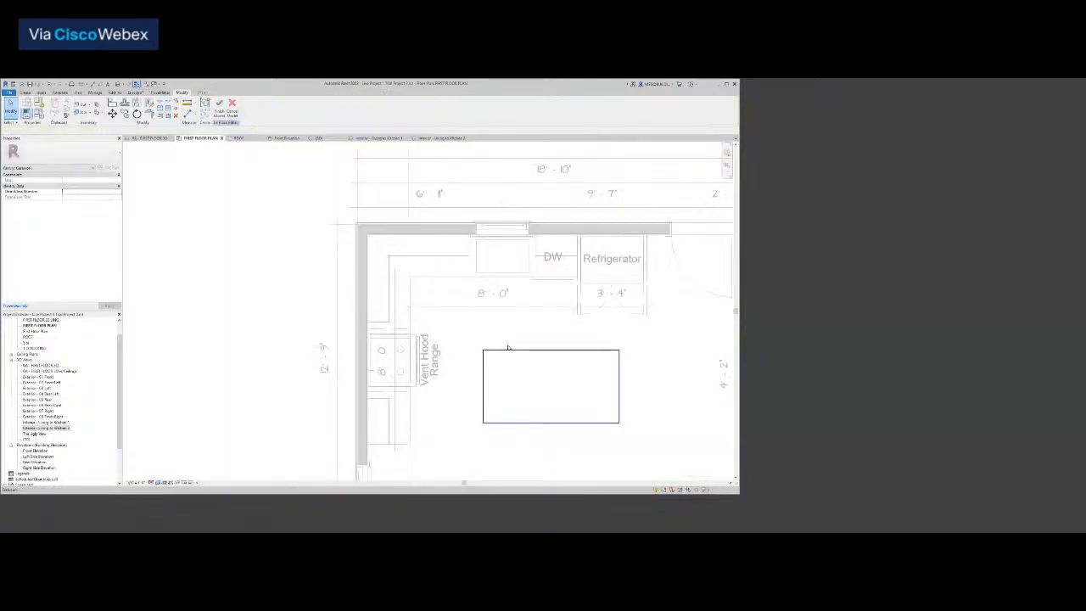
{"action": "left_click", "coordinate": [508, 349]}
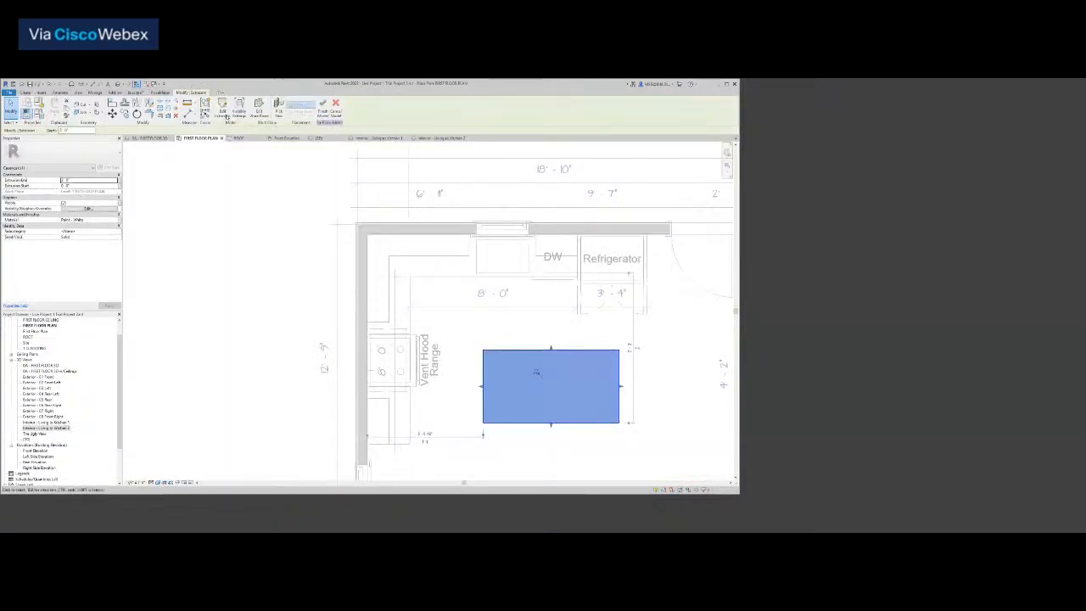
{"action": "left_click", "coordinate": [225, 113]}
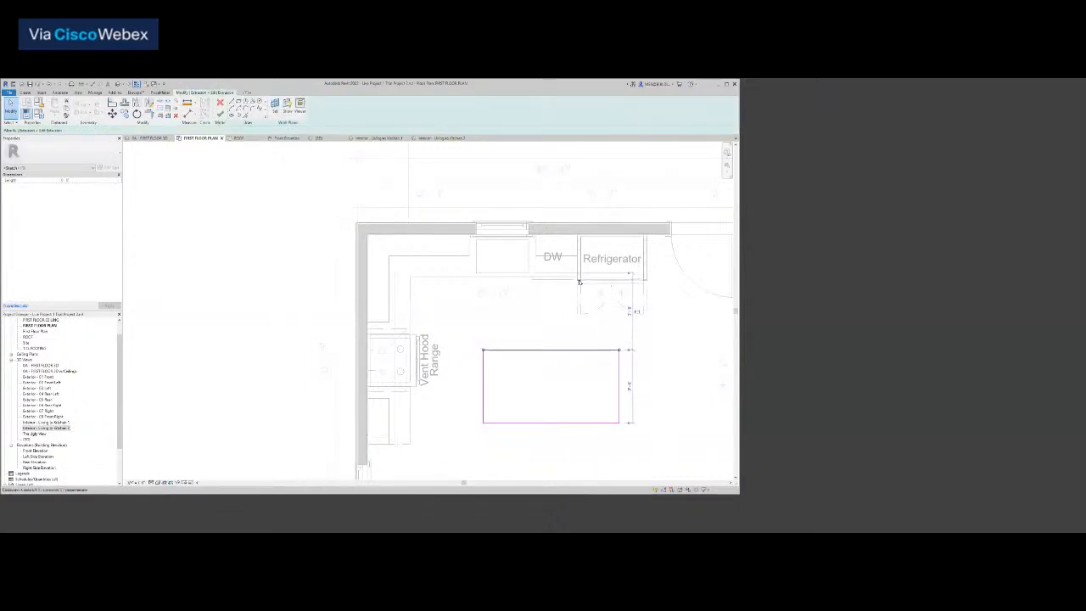
{"action": "left_click", "coordinate": [630, 314]}
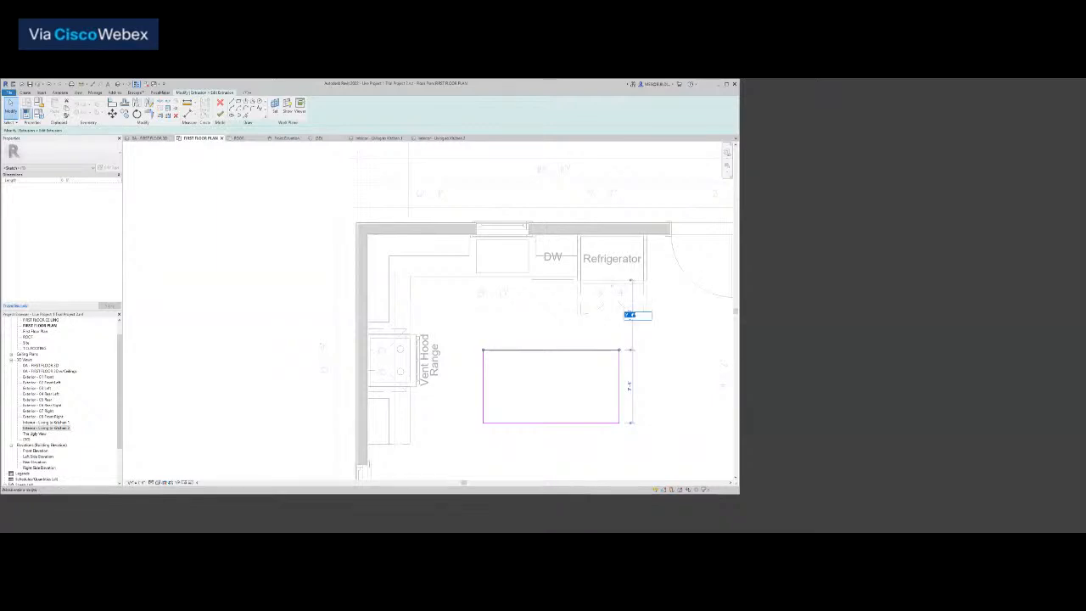
{"action": "type", "text": "3 6"}
{"action": "key", "text": "Return"}
Set the island sketch's depth to 3'-6" by moving the edge farthest from the refrigerator
{"action": "left_click", "coordinate": [552, 424]}
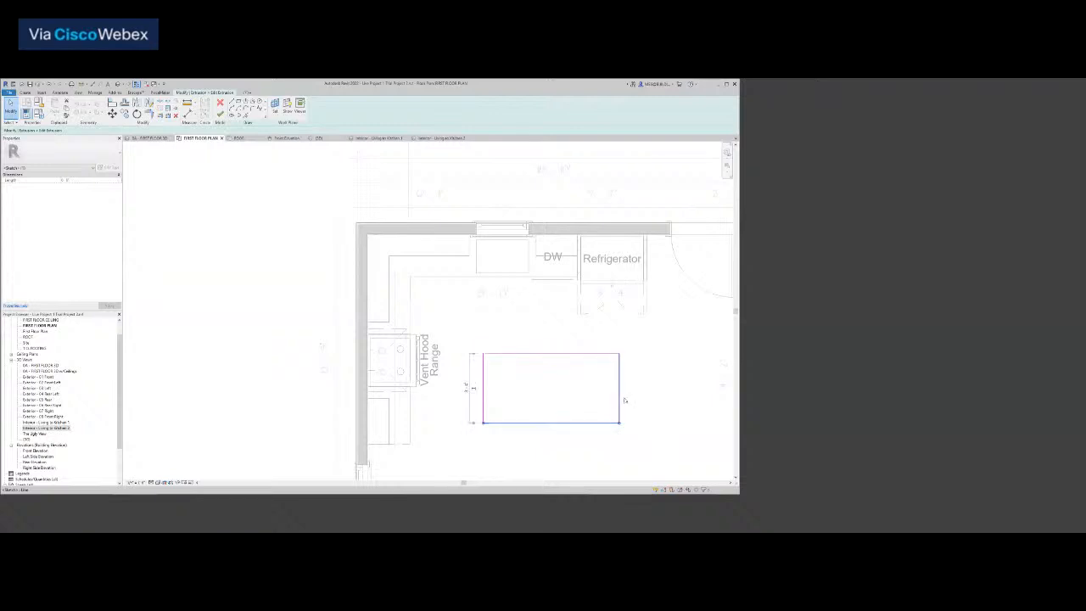
{"action": "left_click", "coordinate": [470, 390]}
{"action": "left_click", "coordinate": [506, 423]}
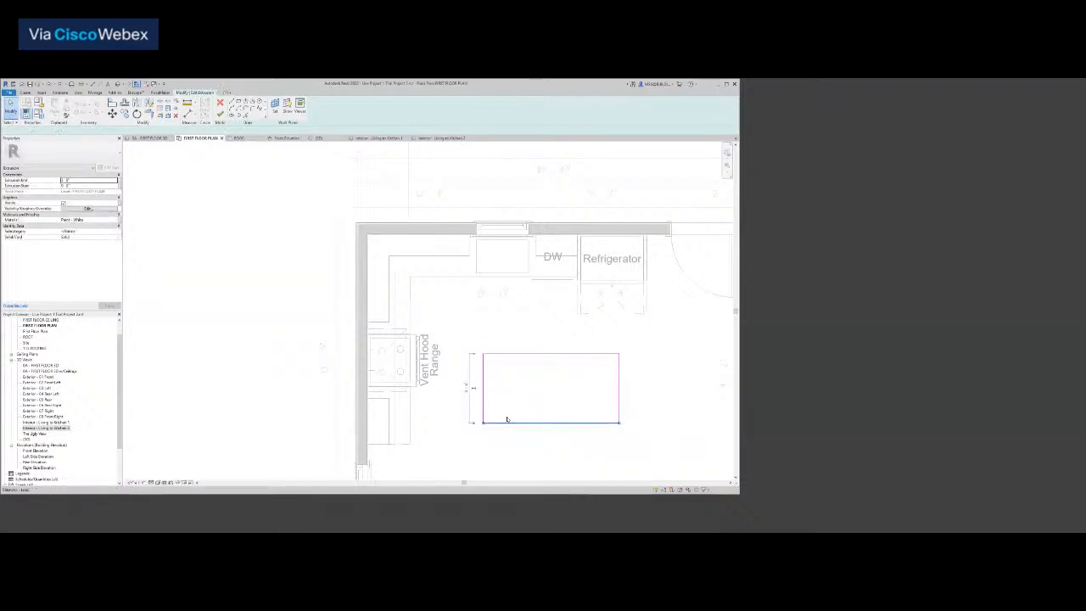
{"action": "left_click", "coordinate": [462, 388]}
{"action": "type", "text": "3 6"}
{"action": "key", "text": "Return"}
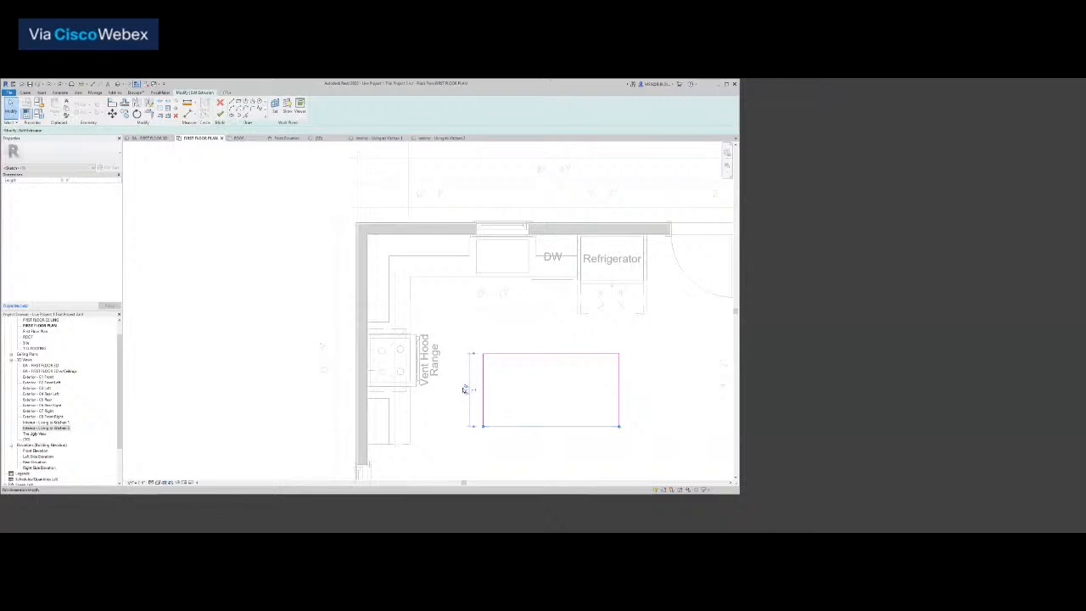
Set the island's range-side edge 4' away from the counter edge beside the range
{"action": "left_click", "coordinate": [483, 395]}
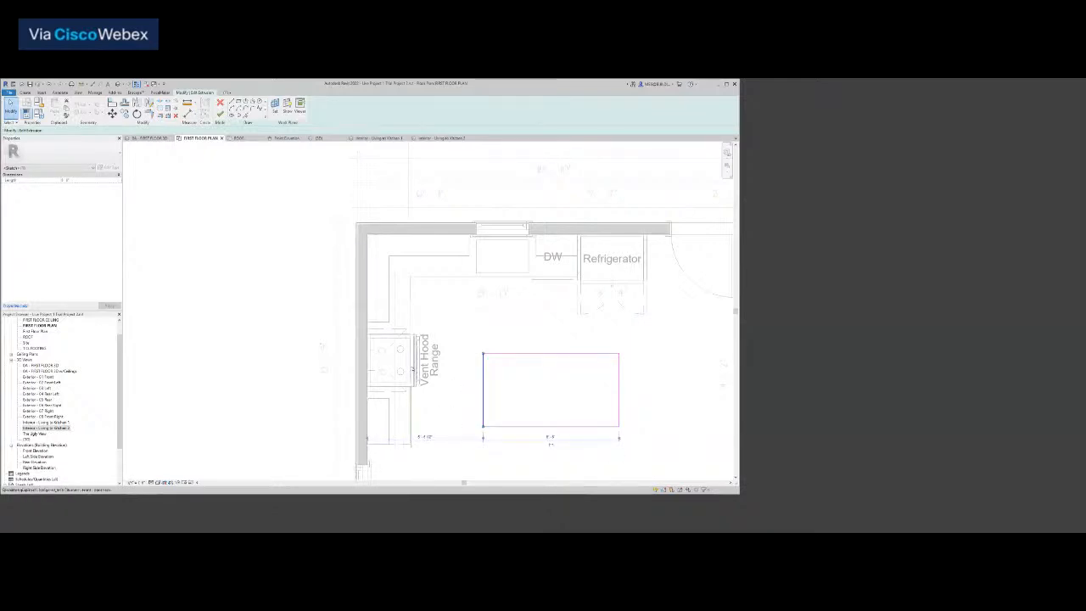
{"action": "left_click_drag", "start_coordinate": [412, 369], "coordinate": [411, 402]}
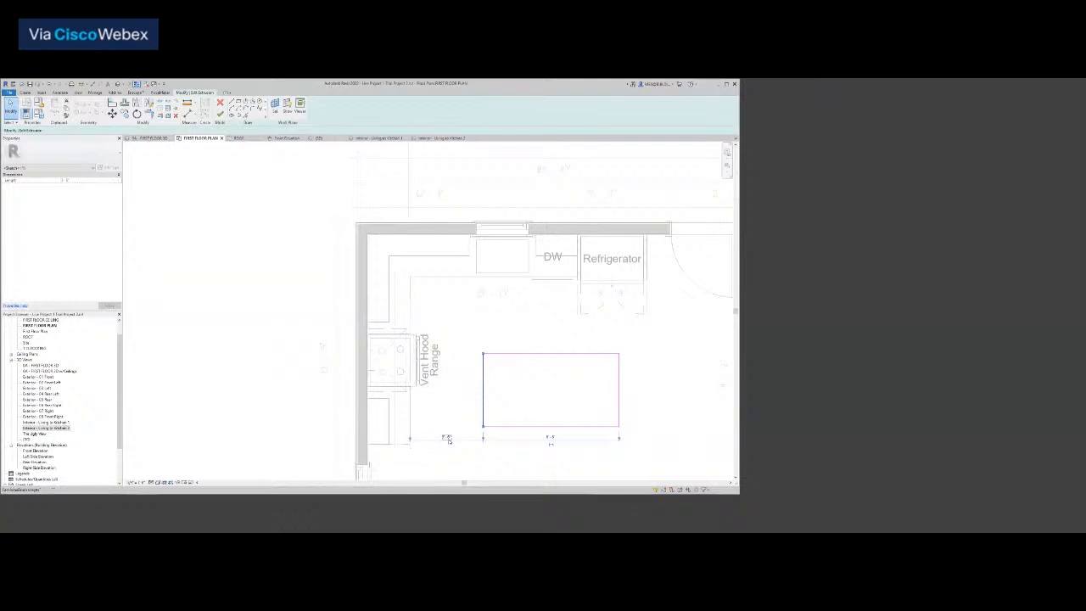
{"action": "left_click", "coordinate": [447, 438]}
{"action": "type", "text": "4'"}
{"action": "key", "text": "Return"}
Set the island's length to 6'-6" and finish both the extrusion sketch and the in-place model
{"action": "scroll", "coordinate": [652, 398], "scroll_direction": "down", "scroll_amount": 3}
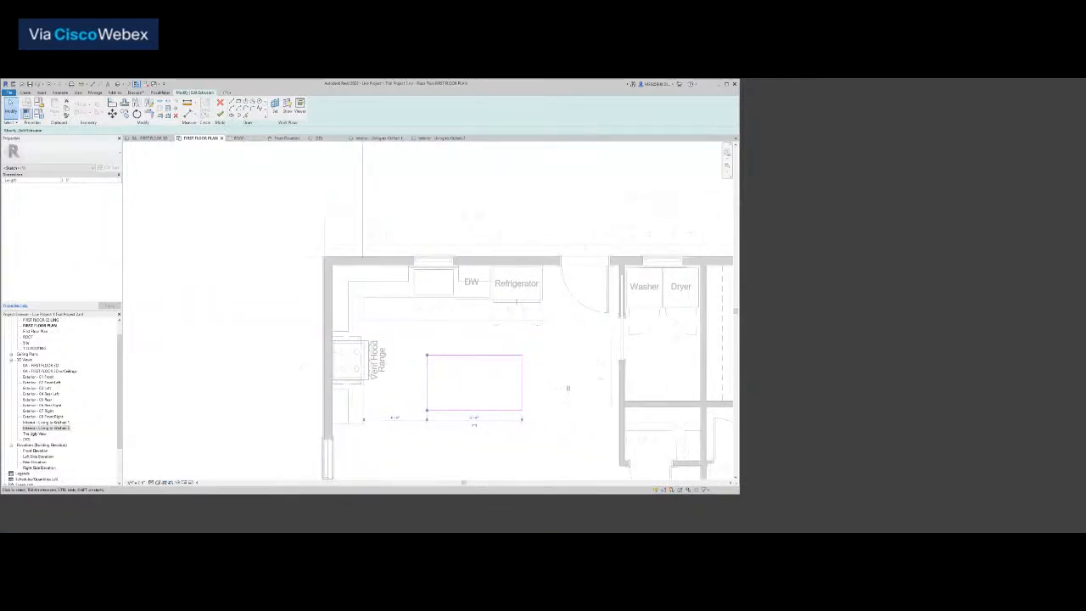
{"action": "left_click", "coordinate": [474, 355]}
{"action": "left_click", "coordinate": [474, 337]}
{"action": "type", "text": "6 6"}
{"action": "key", "text": "Return"}
{"action": "left_click", "coordinate": [561, 404]}
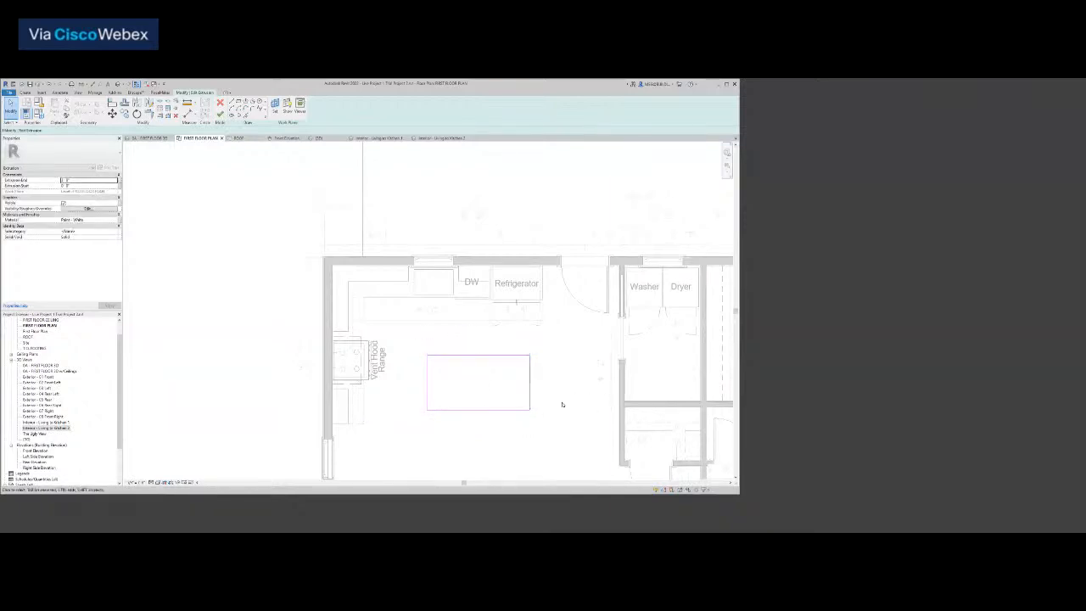
{"action": "left_click", "coordinate": [220, 113]}
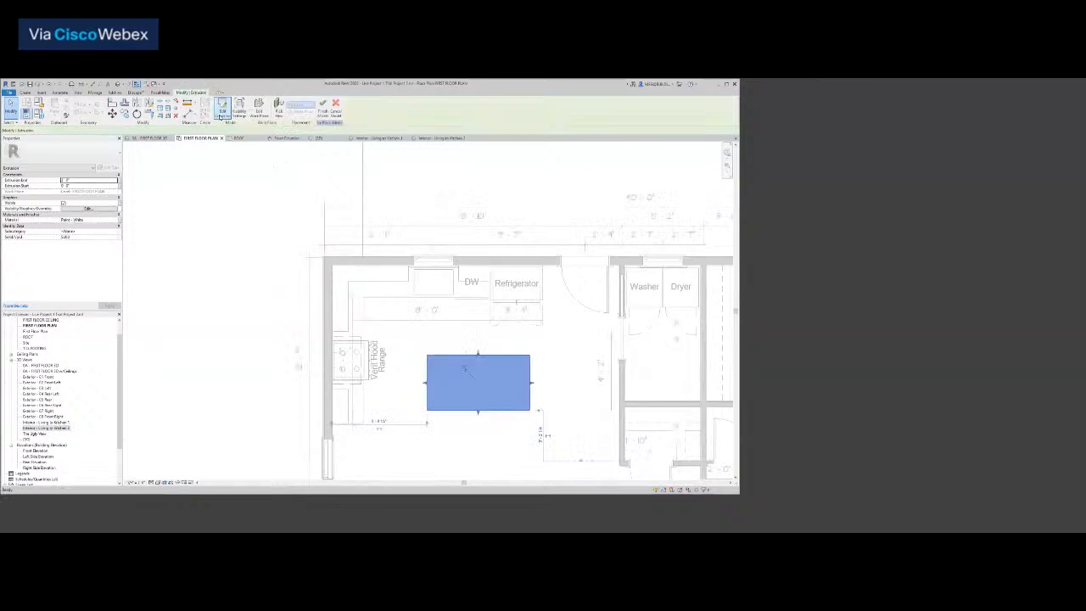
{"action": "left_click", "coordinate": [322, 106]}
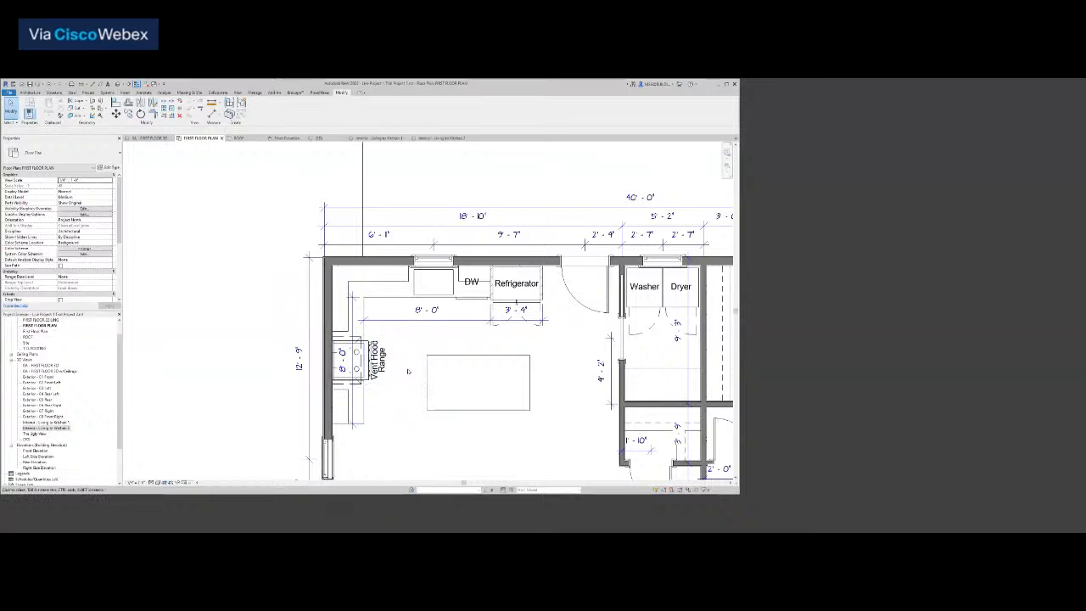
Examine the resized kitchen island within the whole first floor plan layout
{"action": "scroll", "coordinate": [418, 379], "scroll_direction": "down", "scroll_amount": 4}
{"action": "scroll", "coordinate": [403, 363], "scroll_direction": "up", "scroll_amount": 3}
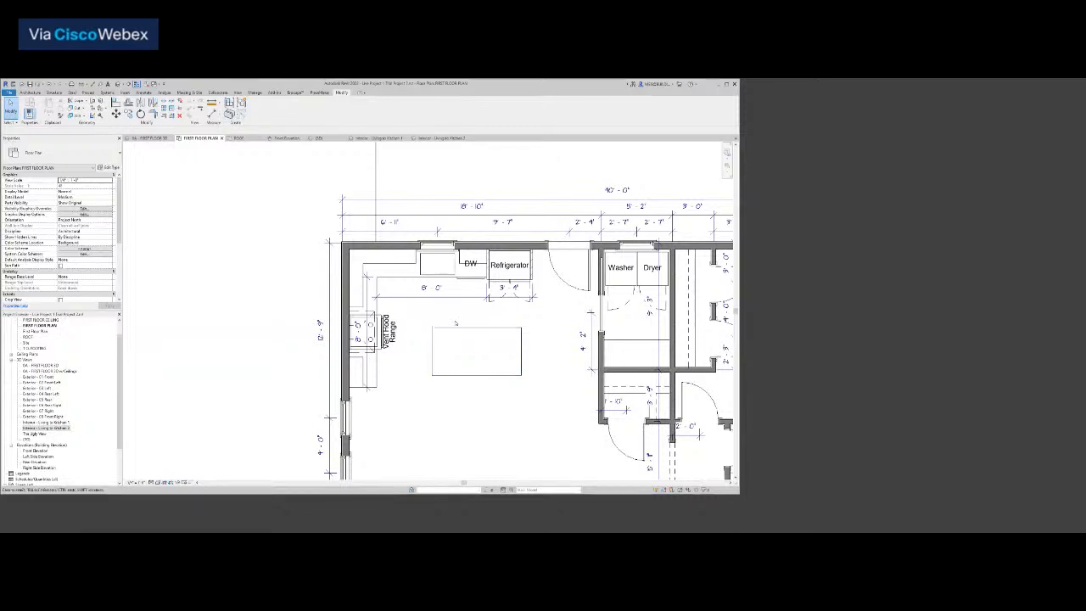
{"action": "scroll", "coordinate": [446, 330], "scroll_direction": "down", "scroll_amount": 2}
{"action": "scroll", "coordinate": [409, 308], "scroll_direction": "down", "scroll_amount": 3}
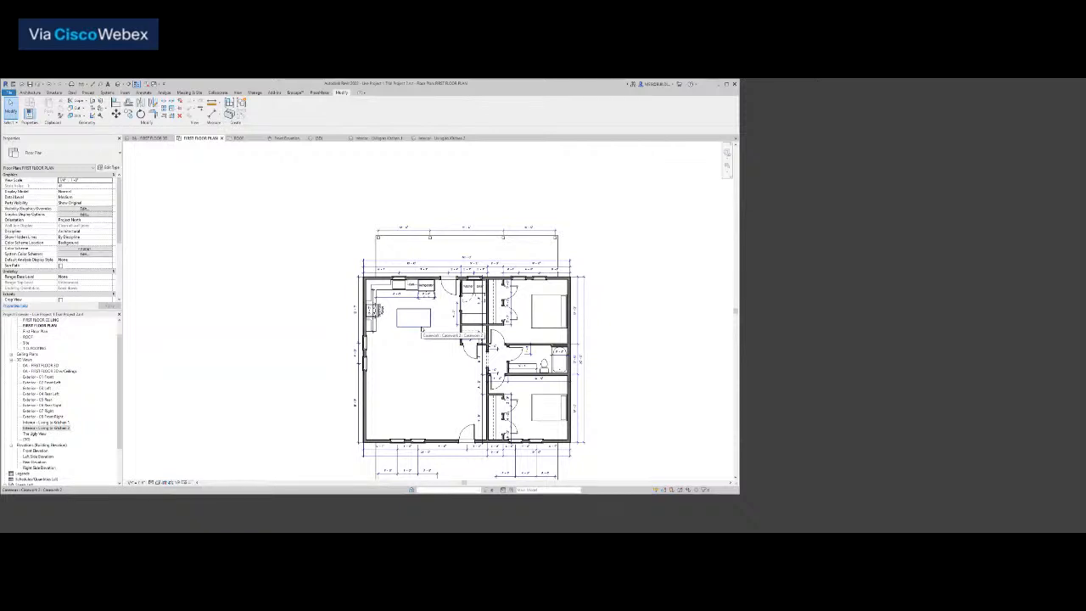
{"action": "middle_click_drag", "start_coordinate": [421, 360], "coordinate": [425, 326]}
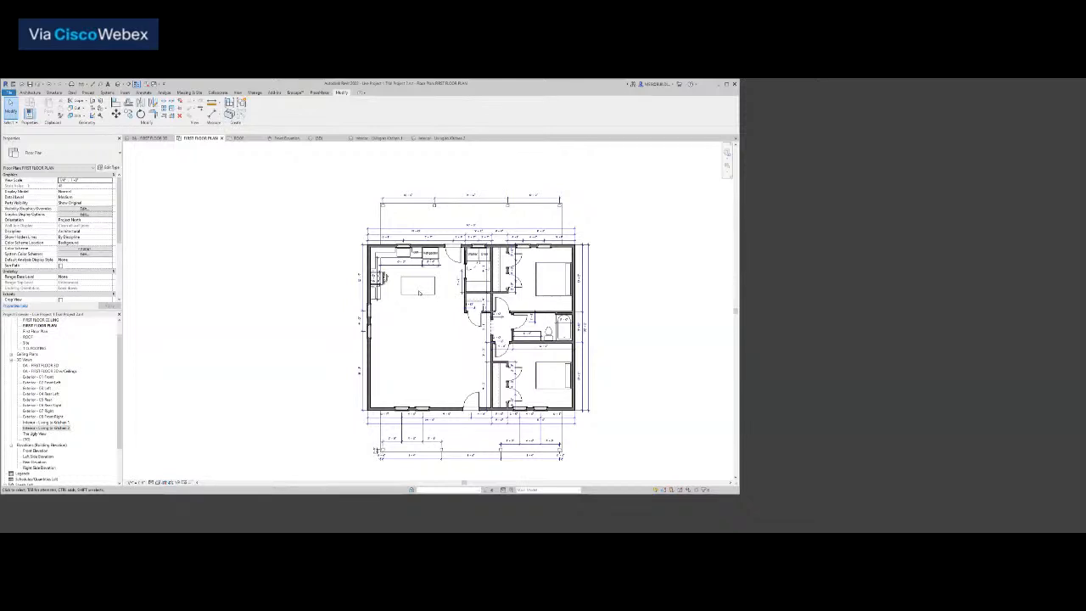
{"action": "scroll", "coordinate": [399, 306], "scroll_direction": "up", "scroll_amount": 1}
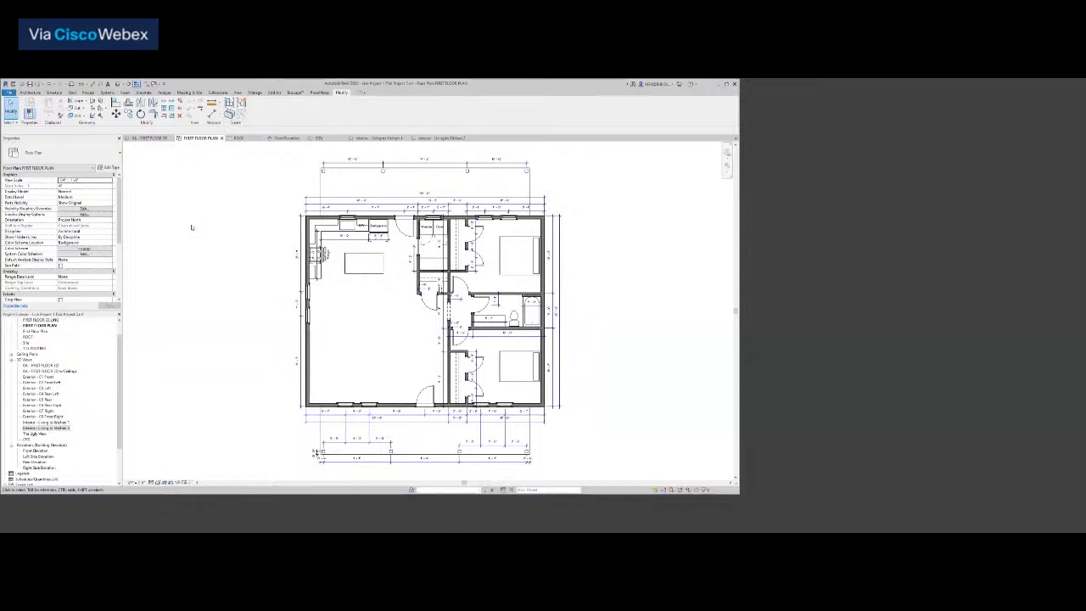
Try a Tag by Category on the window above the kitchen sink and remove that tag
{"action": "left_click", "coordinate": [143, 92]}
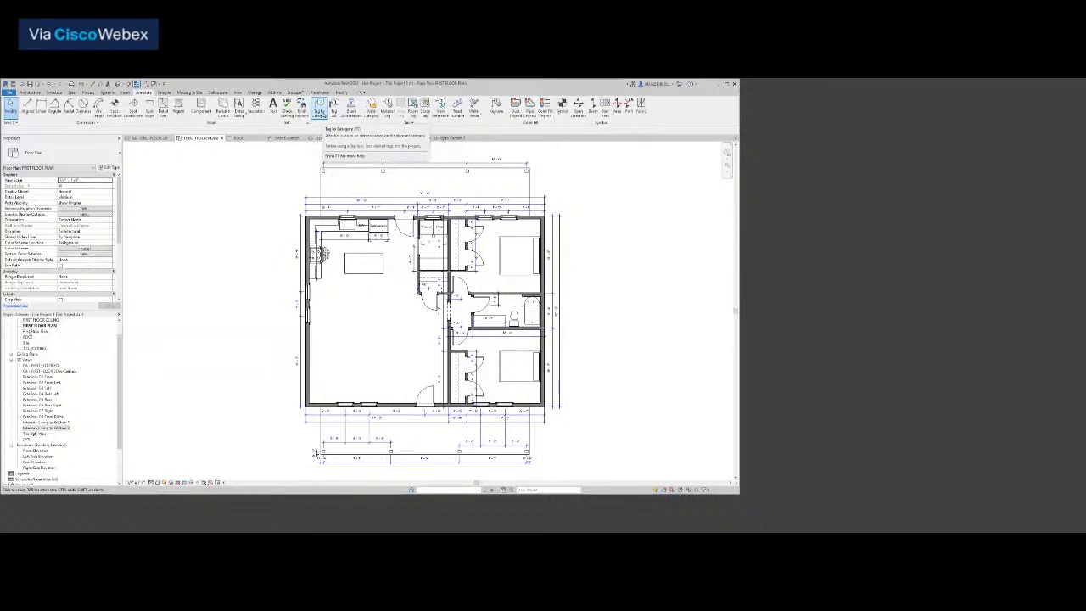
{"action": "left_click", "coordinate": [319, 110]}
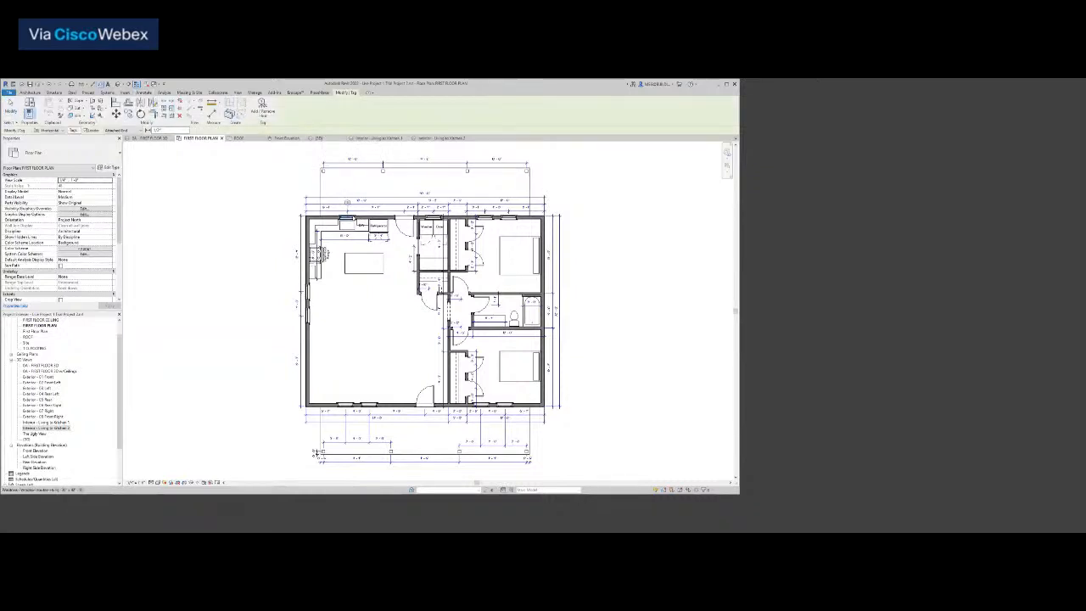
{"action": "scroll", "coordinate": [351, 217], "scroll_direction": "up", "scroll_amount": 5}
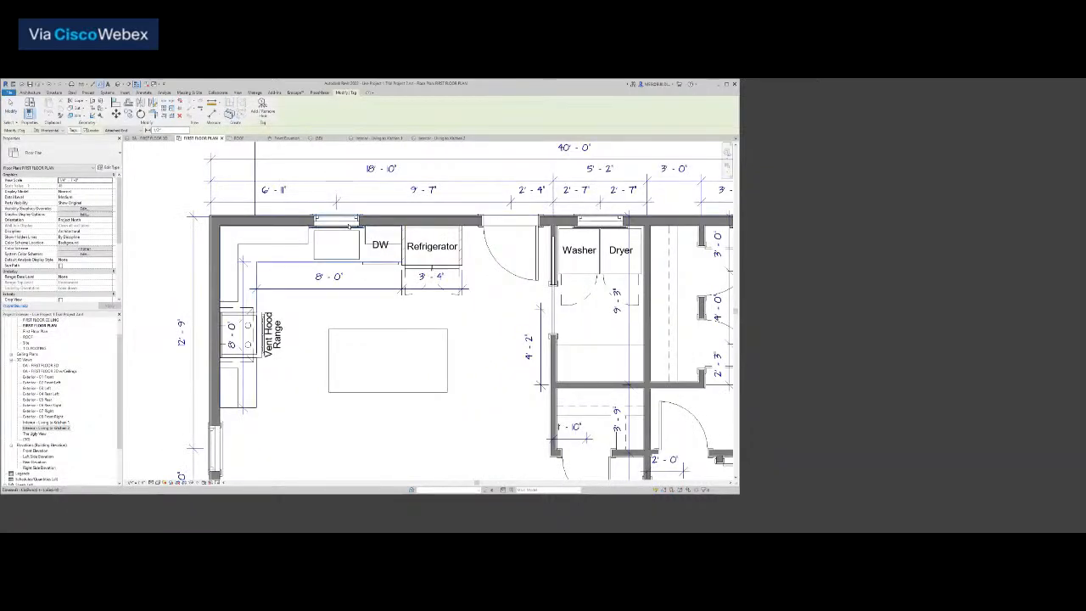
{"action": "scroll", "coordinate": [306, 246], "scroll_direction": "down", "scroll_amount": 2}
{"action": "scroll", "coordinate": [295, 254], "scroll_direction": "up", "scroll_amount": 3}
{"action": "left_click", "coordinate": [290, 249]}
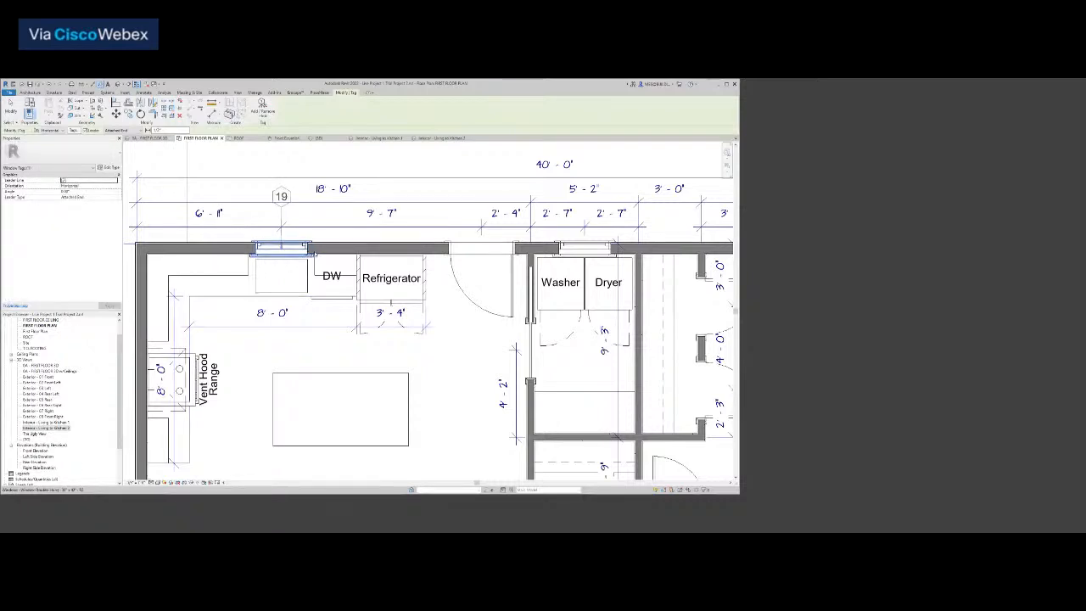
{"action": "key", "text": "Delete"}
{"action": "left_click", "coordinate": [319, 248]}
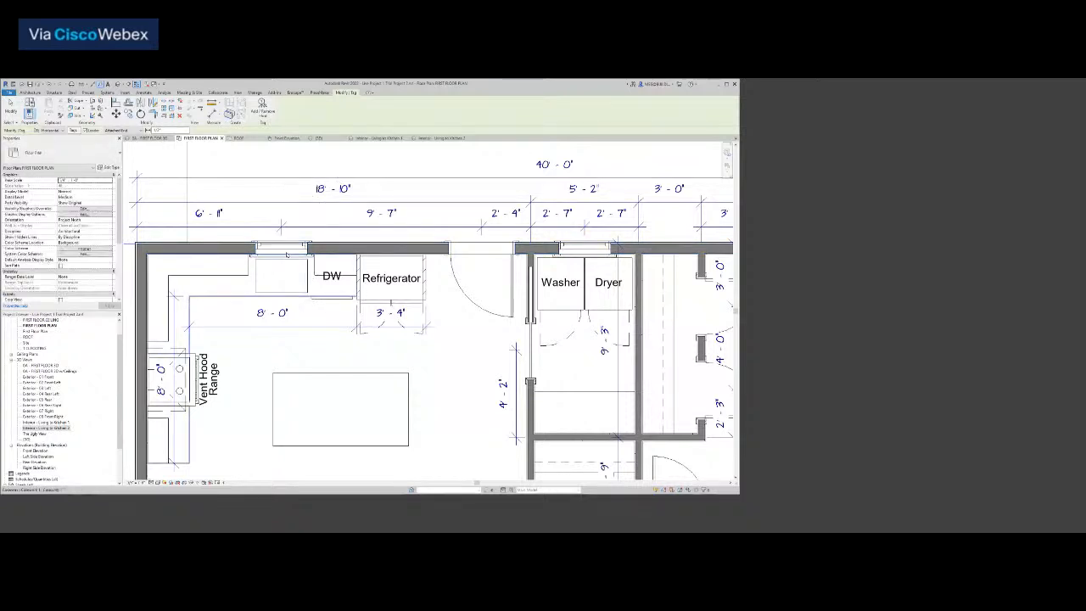
Tag the kitchen sink window, back door, laundry window and both windows of the bedroom past the laundry by category
{"action": "left_click", "coordinate": [284, 252]}
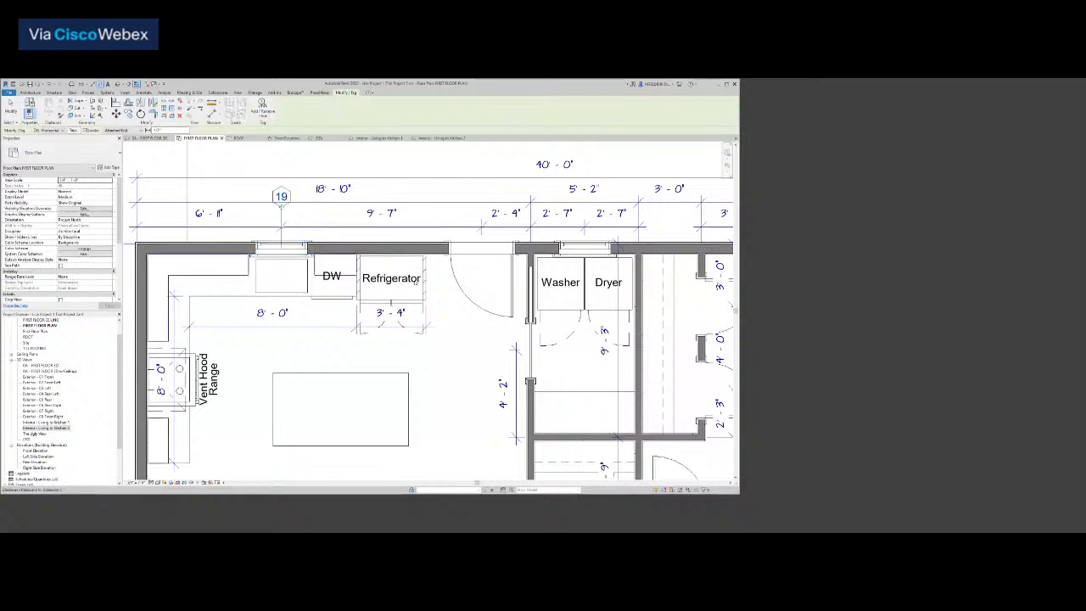
{"action": "scroll", "coordinate": [514, 291], "scroll_direction": "down", "scroll_amount": 2}
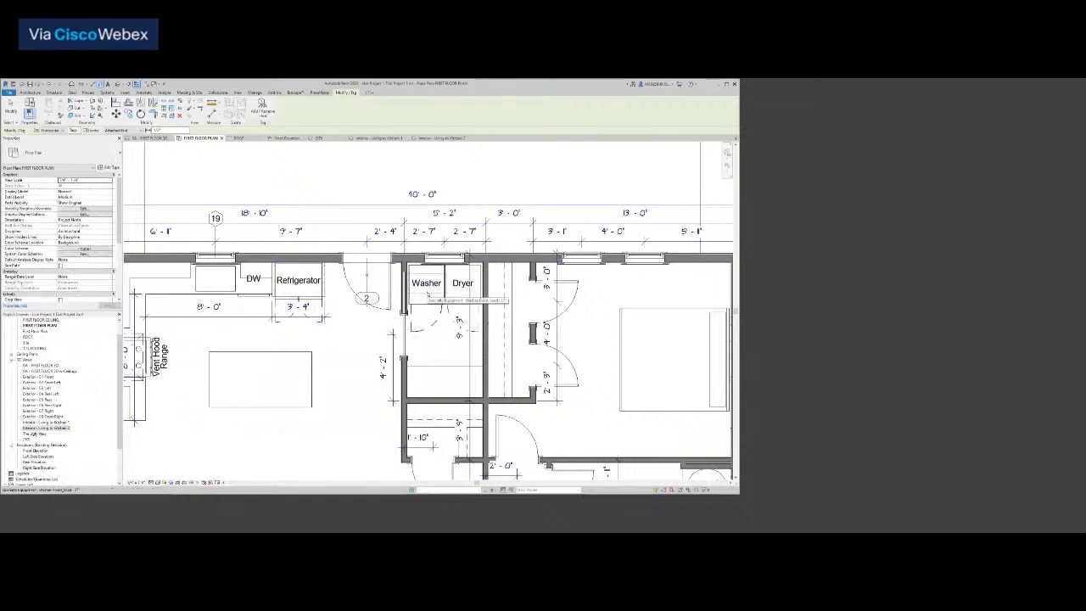
{"action": "left_click", "coordinate": [445, 256]}
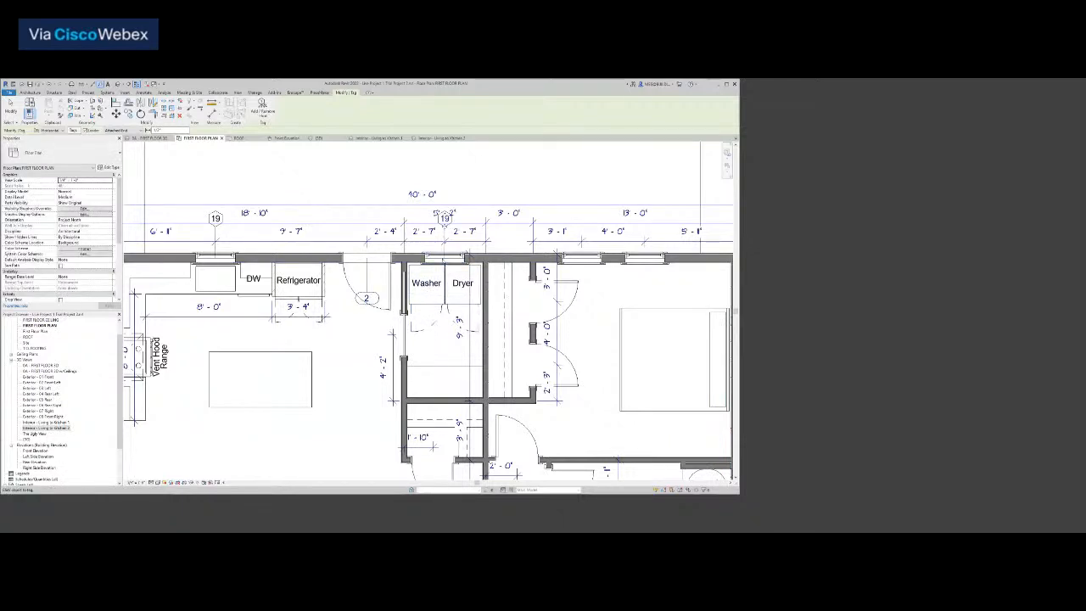
{"action": "left_click", "coordinate": [583, 256]}
{"action": "left_click", "coordinate": [649, 262]}
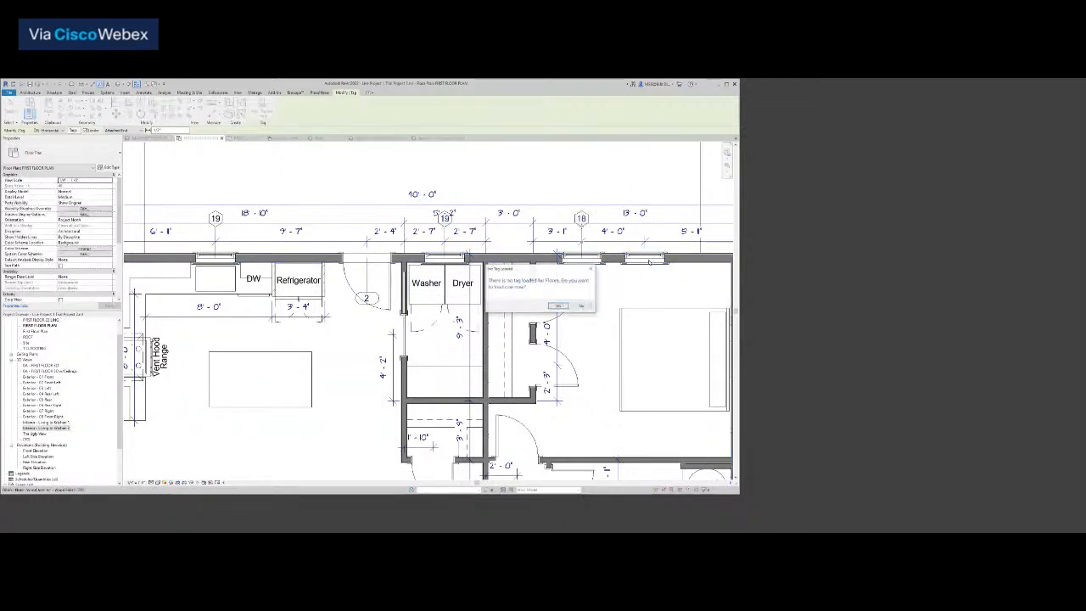
{"action": "left_click", "coordinate": [581, 306]}
{"action": "left_click", "coordinate": [643, 258]}
Tag both front windows of the lower bedroom and the front entry door by category
{"action": "scroll", "coordinate": [626, 291], "scroll_direction": "down", "scroll_amount": 2}
{"action": "middle_click_drag", "start_coordinate": [638, 326], "coordinate": [565, 218]}
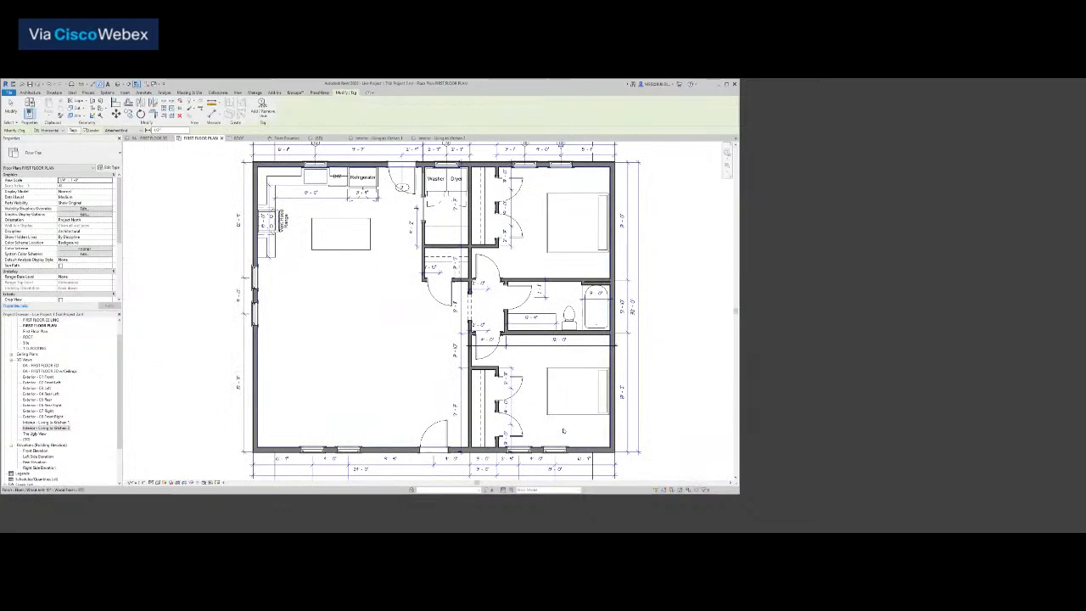
{"action": "middle_click_drag", "start_coordinate": [563, 441], "coordinate": [579, 345]}
{"action": "scroll", "coordinate": [577, 345], "scroll_direction": "up", "scroll_amount": 2}
{"action": "left_click", "coordinate": [567, 349]}
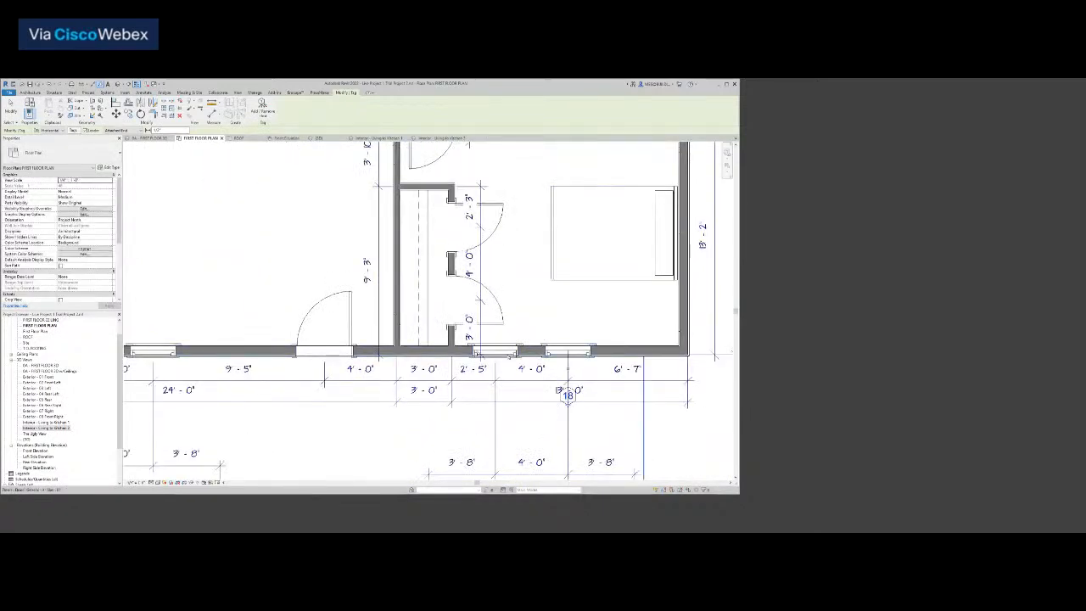
{"action": "left_click", "coordinate": [323, 352]}
Tag the two living room windows in the front exterior wall by category
{"action": "scroll", "coordinate": [322, 347], "scroll_direction": "down", "scroll_amount": 2}
{"action": "middle_click_drag", "start_coordinate": [284, 343], "coordinate": [620, 338]}
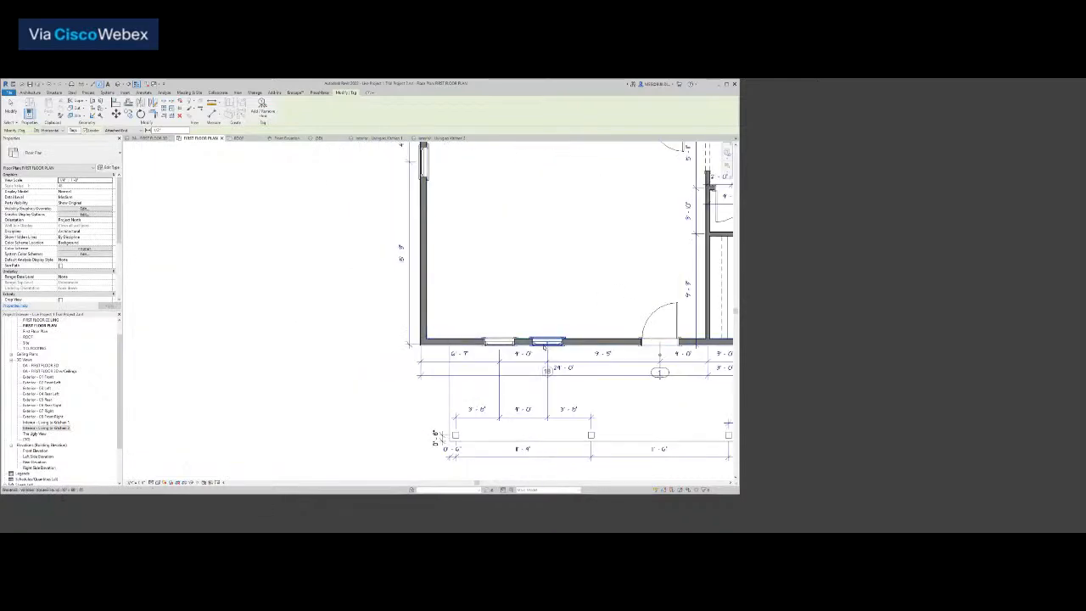
{"action": "left_click", "coordinate": [545, 344]}
{"action": "left_click", "coordinate": [583, 306]}
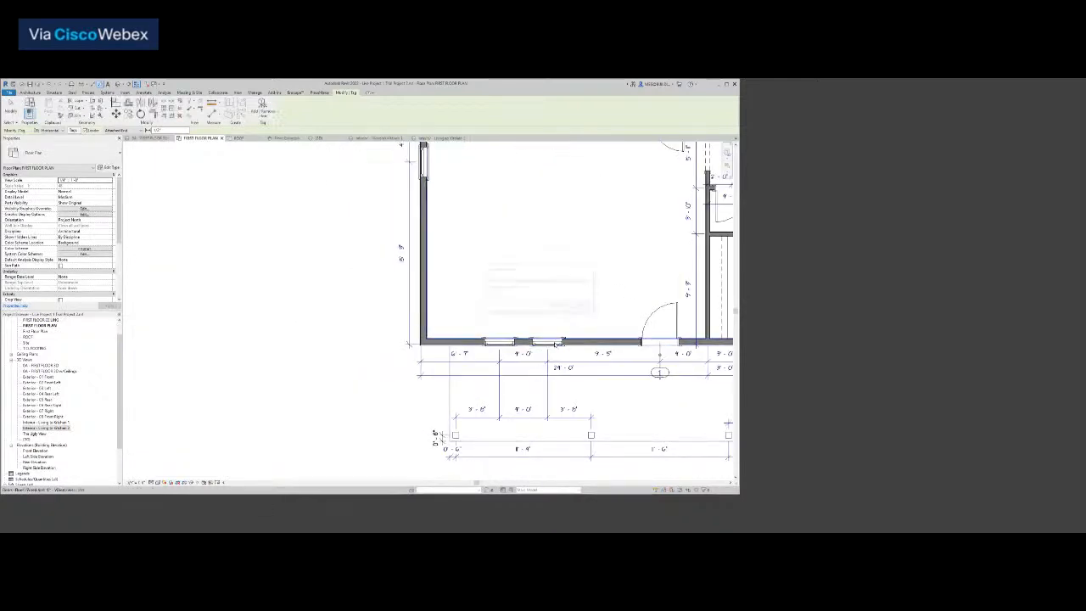
{"action": "scroll", "coordinate": [554, 343], "scroll_direction": "up", "scroll_amount": 4}
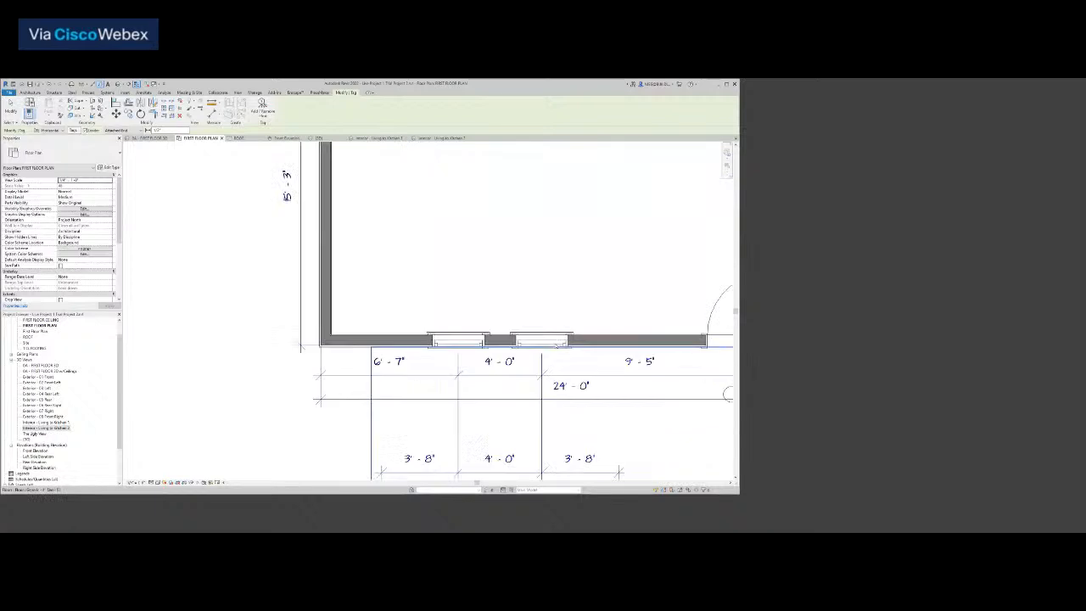
{"action": "left_click", "coordinate": [555, 340]}
{"action": "left_click", "coordinate": [436, 341]}
Tag the two windows in the left exterior wall, between the kitchen and the living room
{"action": "scroll", "coordinate": [393, 292], "scroll_direction": "down", "scroll_amount": 3}
{"action": "middle_click_drag", "start_coordinate": [402, 328], "coordinate": [481, 524]}
{"action": "scroll", "coordinate": [398, 295], "scroll_direction": "up", "scroll_amount": 3}
{"action": "left_click", "coordinate": [387, 310]}
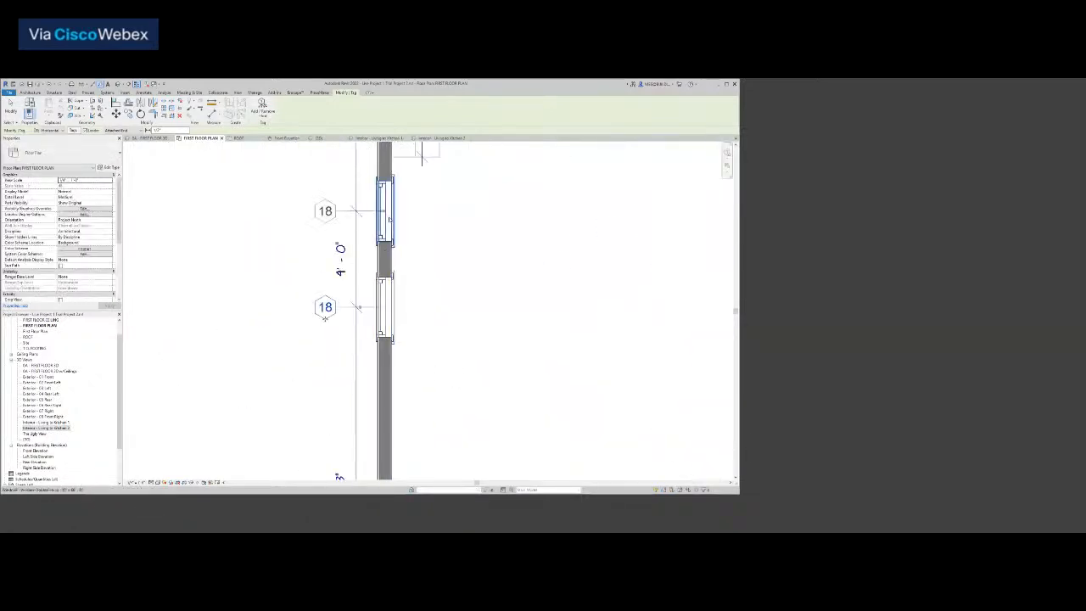
{"action": "left_click", "coordinate": [387, 217]}
Tag the laundry door and the door of the small closet below it by category
{"action": "scroll", "coordinate": [442, 220], "scroll_direction": "down", "scroll_amount": 4}
{"action": "middle_click_drag", "start_coordinate": [443, 174], "coordinate": [441, 374]}
{"action": "scroll", "coordinate": [431, 348], "scroll_direction": "up", "scroll_amount": 3}
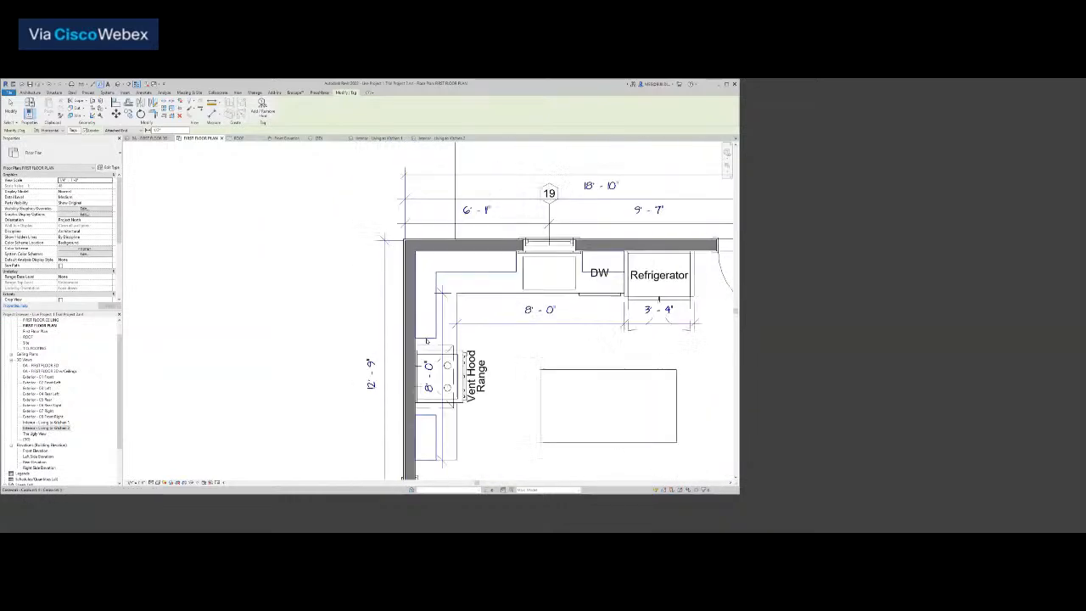
{"action": "scroll", "coordinate": [557, 347], "scroll_direction": "down", "scroll_amount": 5}
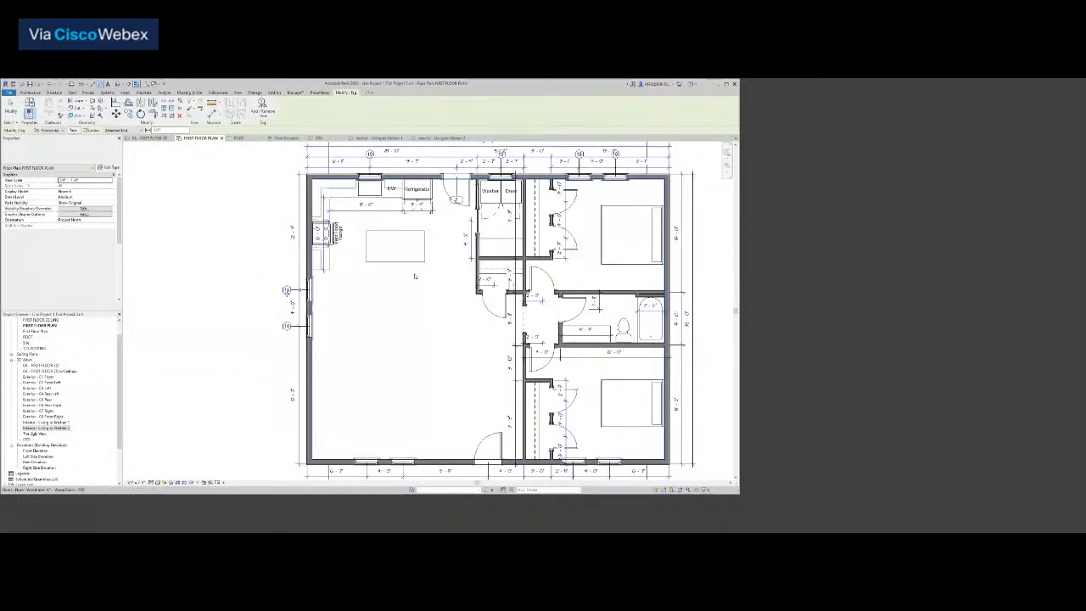
{"action": "left_click", "coordinate": [428, 221]}
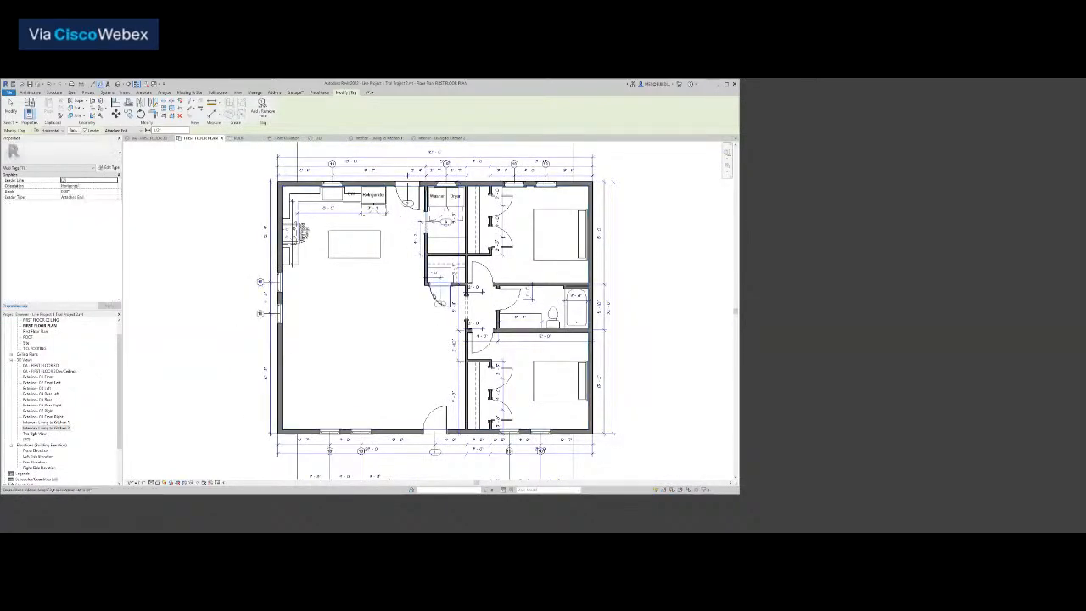
{"action": "left_click", "coordinate": [444, 292]}
Tag the upper bedroom's two closet doors, its entry door and the bathroom door by category
{"action": "left_click", "coordinate": [499, 205]}
{"action": "left_click", "coordinate": [490, 237]}
{"action": "left_click", "coordinate": [490, 271]}
{"action": "left_click", "coordinate": [506, 304]}
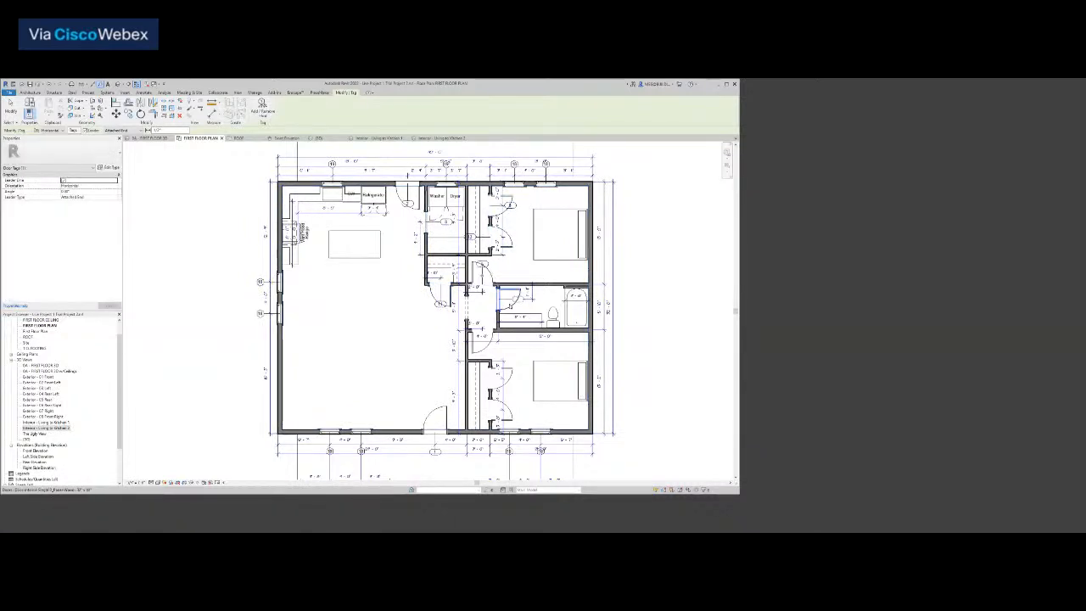
Tag the lower bedroom's entry door and its two closet doors, and finish tagging
{"action": "left_click", "coordinate": [491, 337]}
{"action": "left_click", "coordinate": [512, 369]}
{"action": "left_click", "coordinate": [510, 413]}
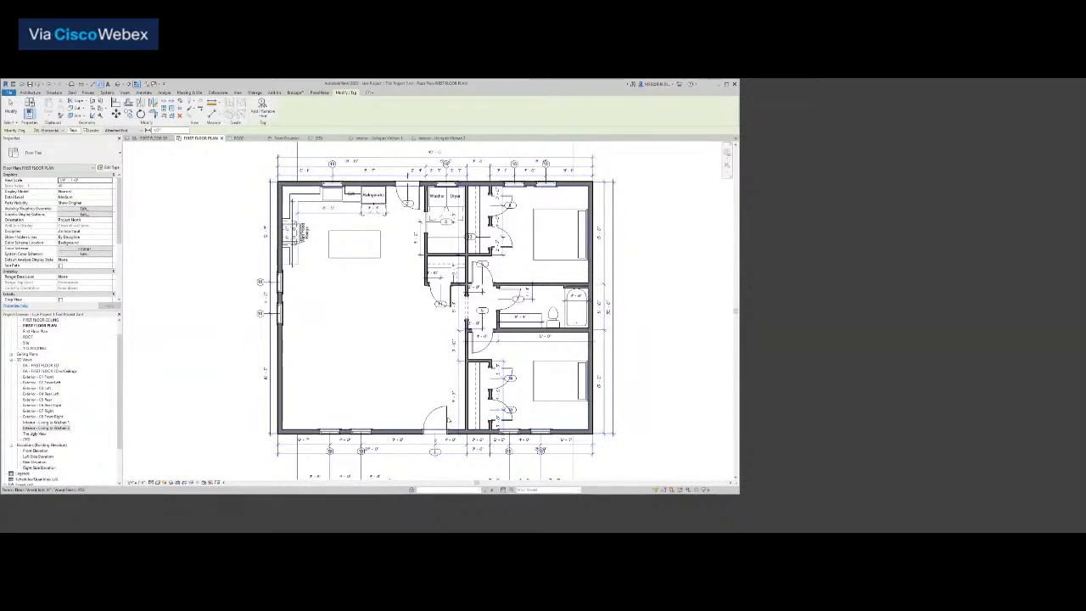
{"action": "key", "text": "Escape"}
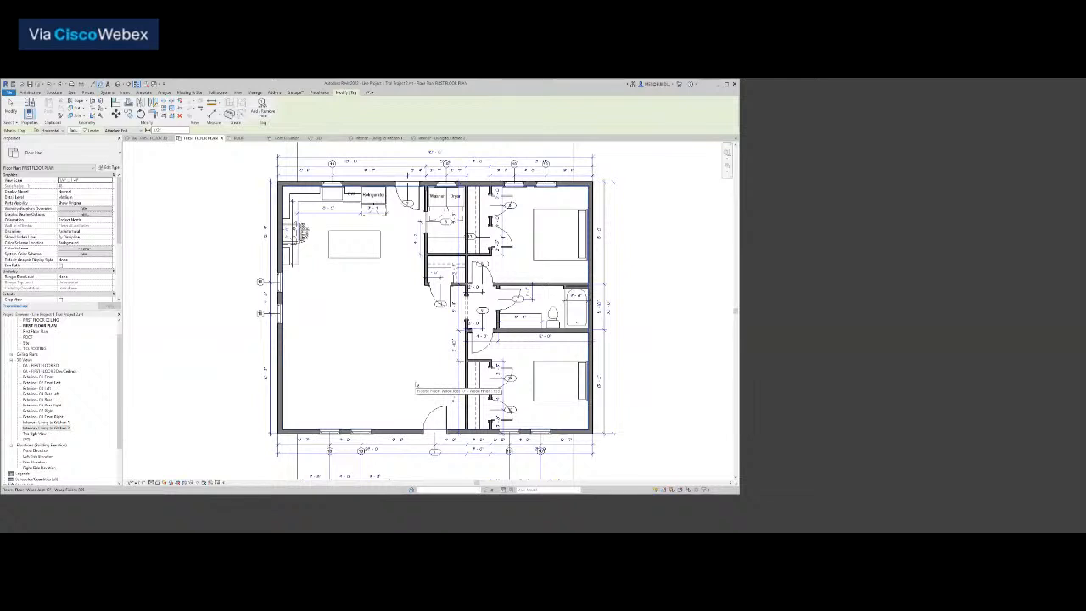
Move the kitchen window tag off the exterior dimensions and onto the sink inside the wall
{"action": "scroll", "coordinate": [378, 173], "scroll_direction": "down", "scroll_amount": 1}
{"action": "middle_click_drag", "start_coordinate": [378, 172], "coordinate": [465, 308]}
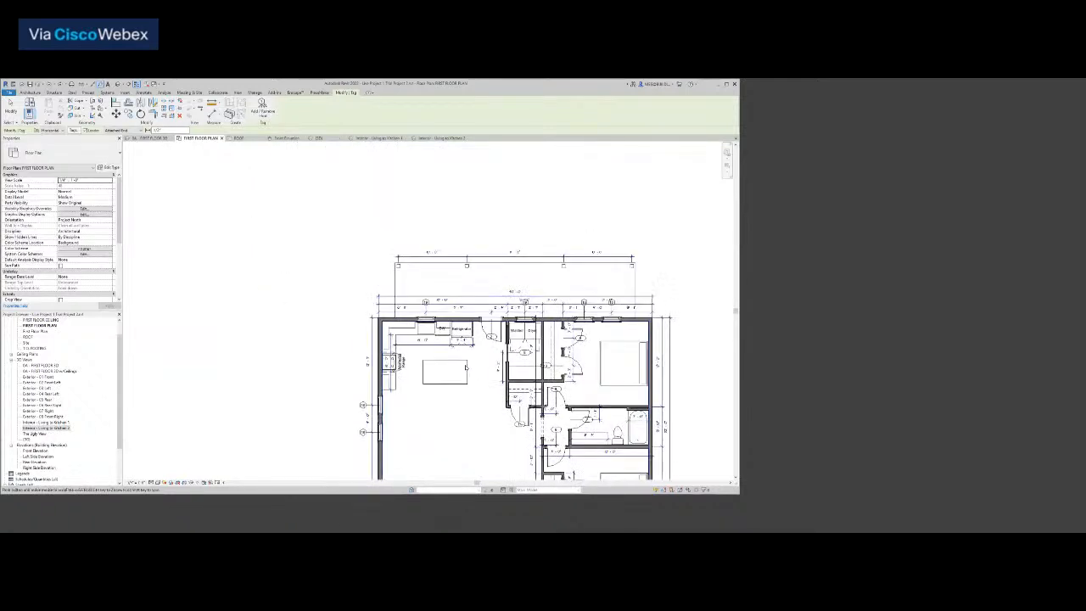
{"action": "scroll", "coordinate": [466, 309], "scroll_direction": "up", "scroll_amount": 4}
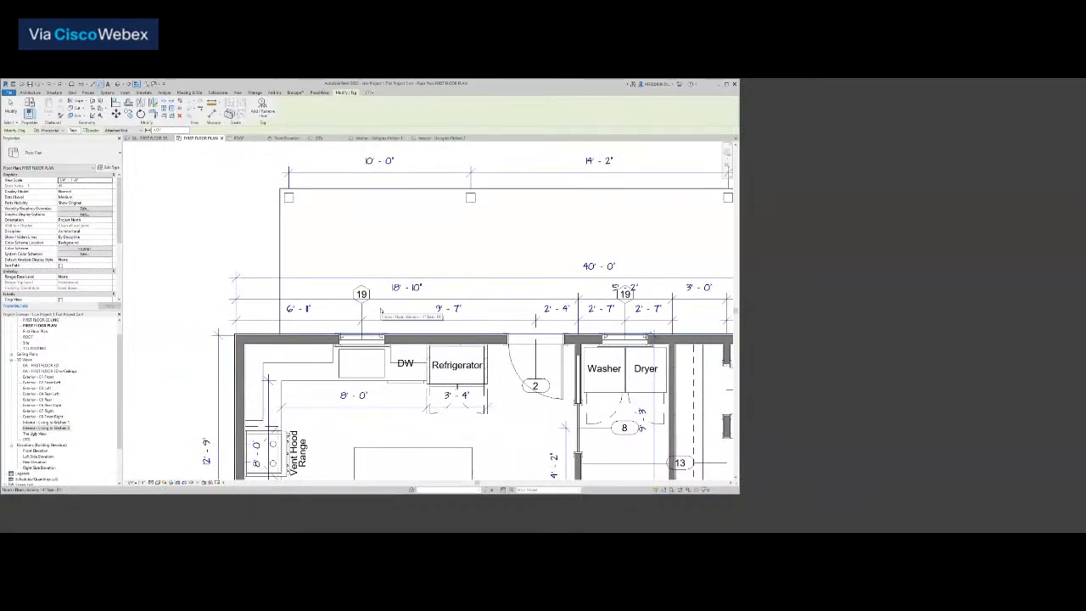
{"action": "scroll", "coordinate": [362, 293], "scroll_direction": "up", "scroll_amount": 2}
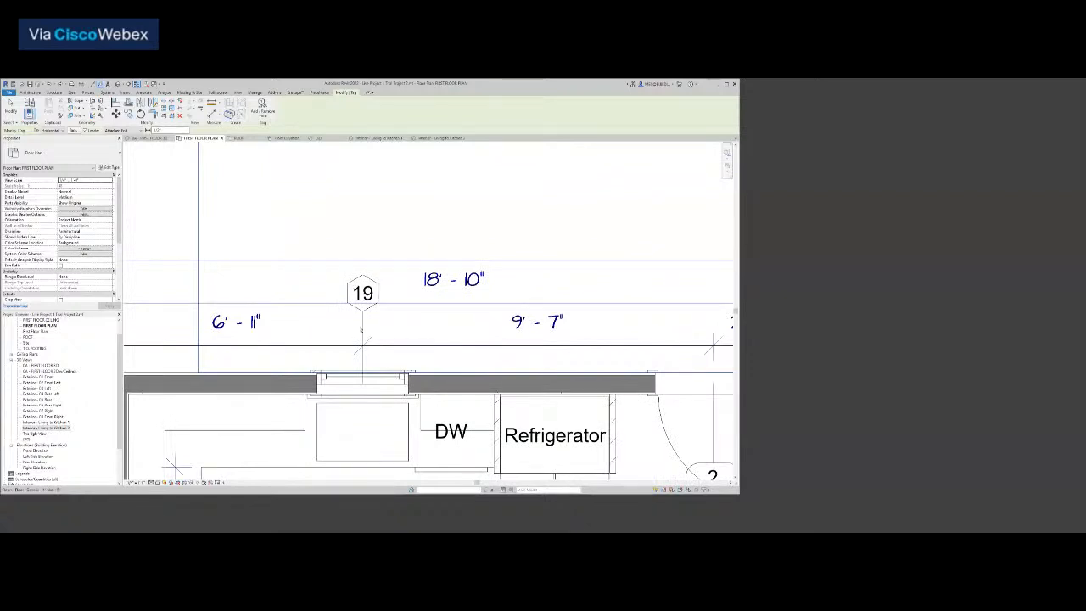
{"action": "left_click", "coordinate": [364, 330]}
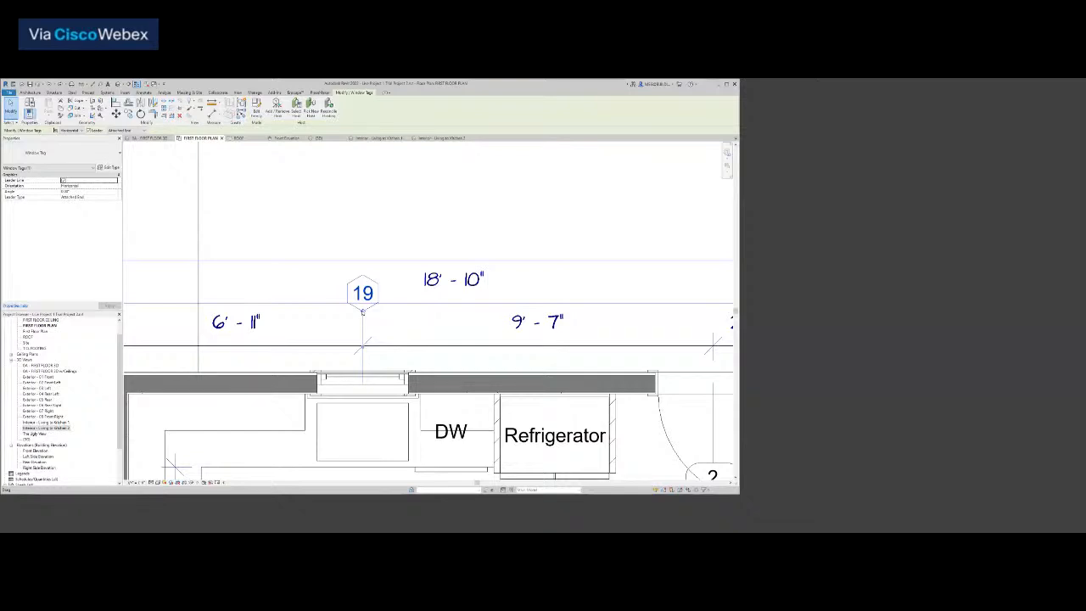
{"action": "left_click_drag", "start_coordinate": [362, 313], "coordinate": [362, 445]}
Move the laundry window tag inside the wall and offset it slightly toward the dryer, off the line between the appliances
{"action": "scroll", "coordinate": [432, 408], "scroll_direction": "down", "scroll_amount": 2}
{"action": "middle_click_drag", "start_coordinate": [432, 408], "coordinate": [265, 307]}
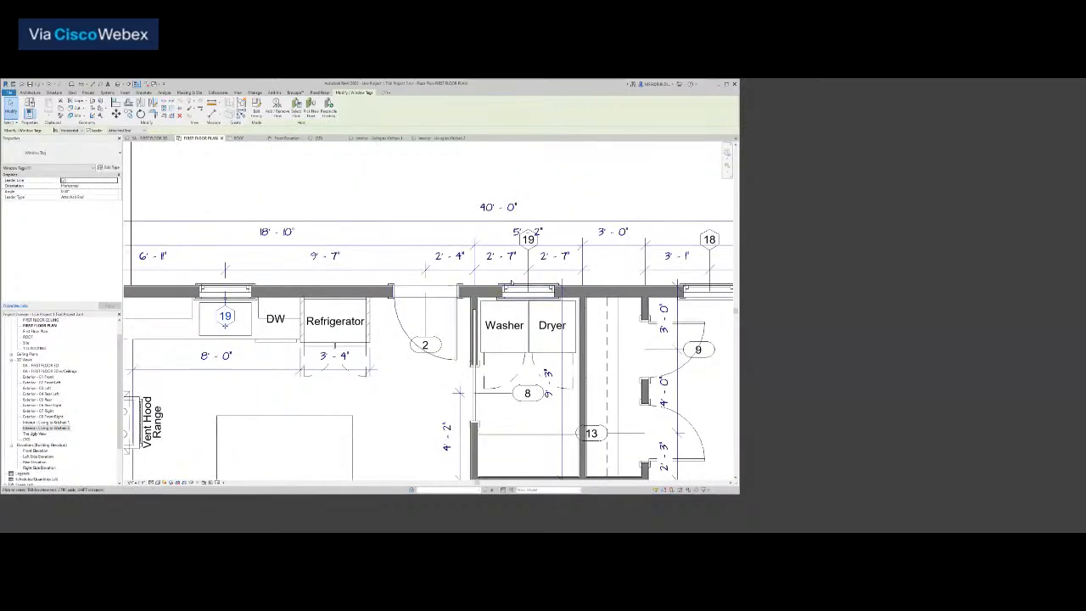
{"action": "left_click", "coordinate": [527, 250]}
{"action": "left_click_drag", "start_coordinate": [527, 250], "coordinate": [528, 327]}
{"action": "scroll", "coordinate": [246, 310], "scroll_direction": "down", "scroll_amount": 2}
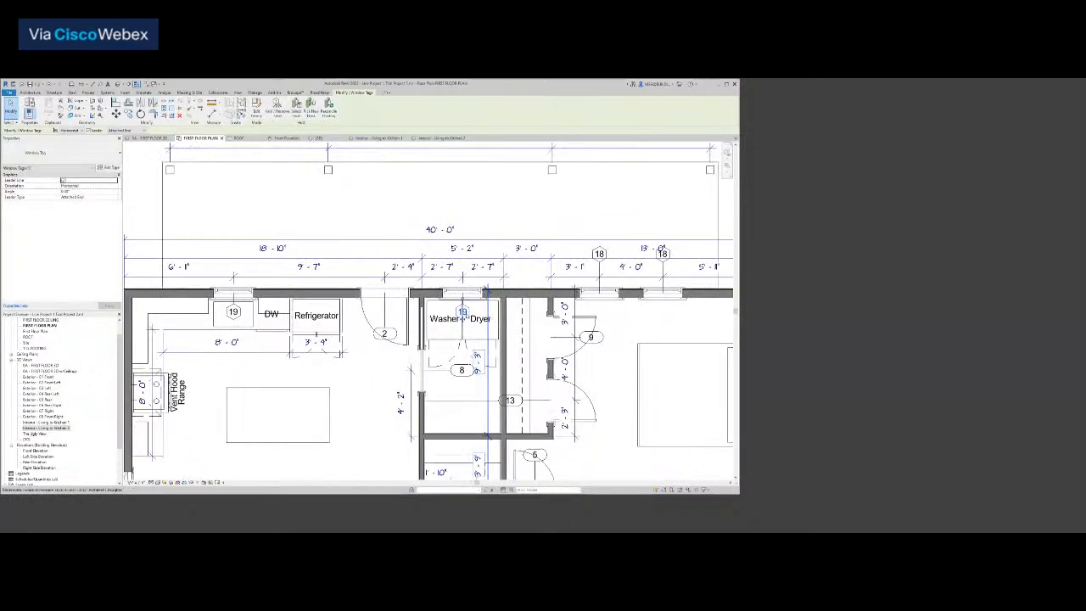
{"action": "scroll", "coordinate": [465, 319], "scroll_direction": "up", "scroll_amount": 2}
{"action": "scroll", "coordinate": [458, 322], "scroll_direction": "up", "scroll_amount": 1}
{"action": "scroll", "coordinate": [458, 322], "scroll_direction": "up", "scroll_amount": 1}
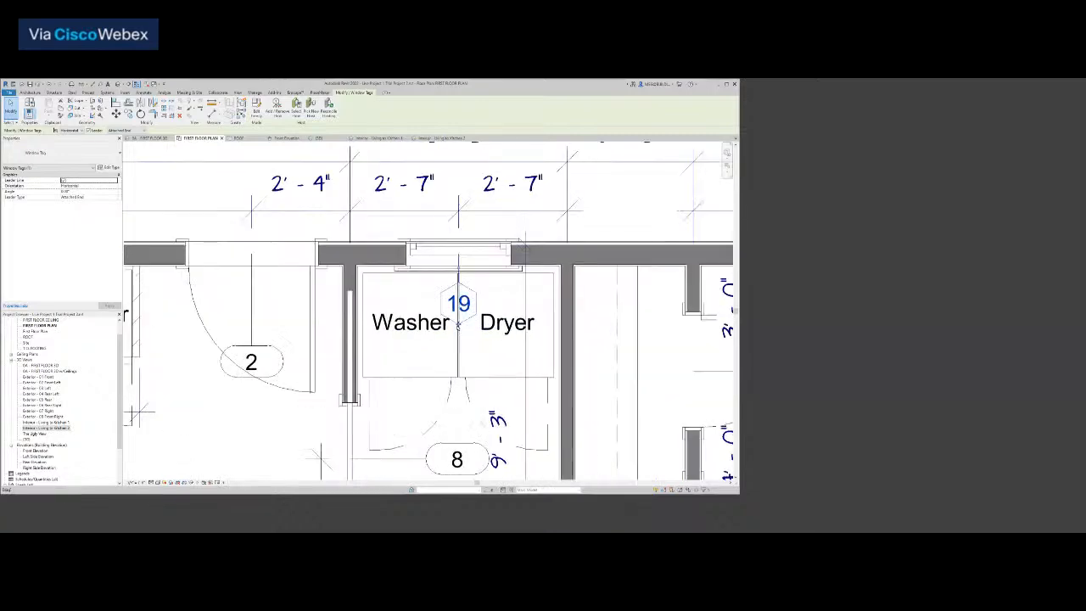
{"action": "left_click_drag", "start_coordinate": [458, 322], "coordinate": [471, 325]}
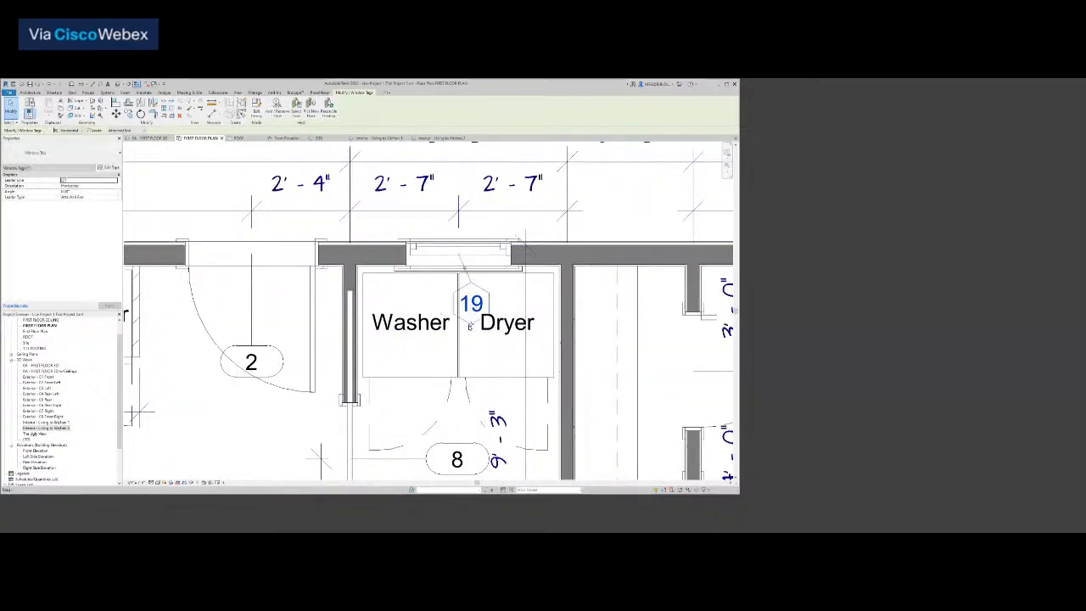
Move both upper bedroom window tags from the exterior dimensions to just inside their windows
{"action": "scroll", "coordinate": [503, 338], "scroll_direction": "down", "scroll_amount": 2}
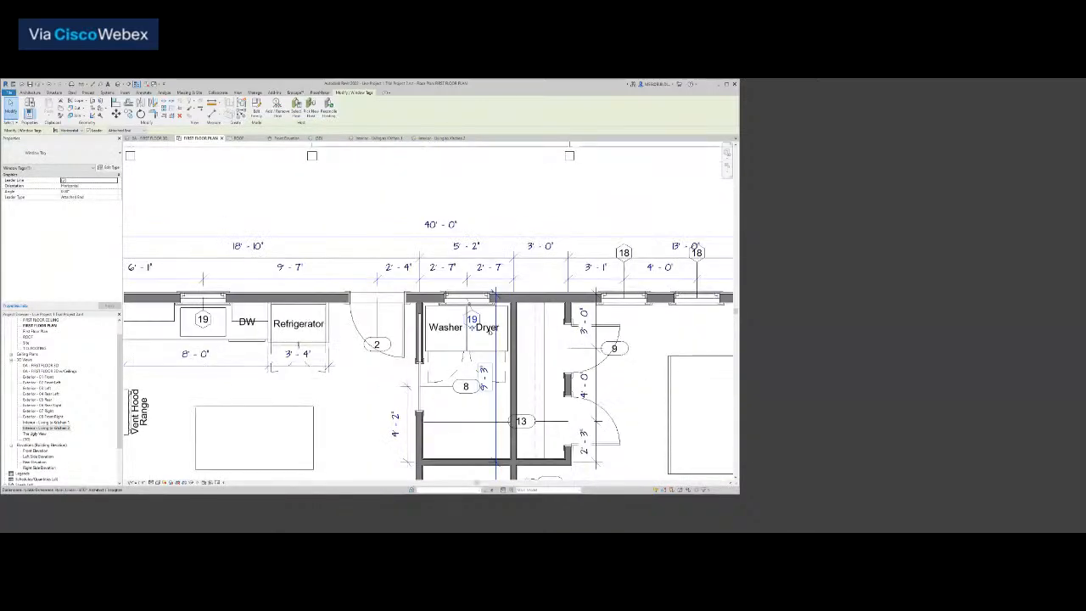
{"action": "scroll", "coordinate": [502, 338], "scroll_direction": "down", "scroll_amount": 2}
{"action": "middle_click_drag", "start_coordinate": [502, 339], "coordinate": [454, 335]}
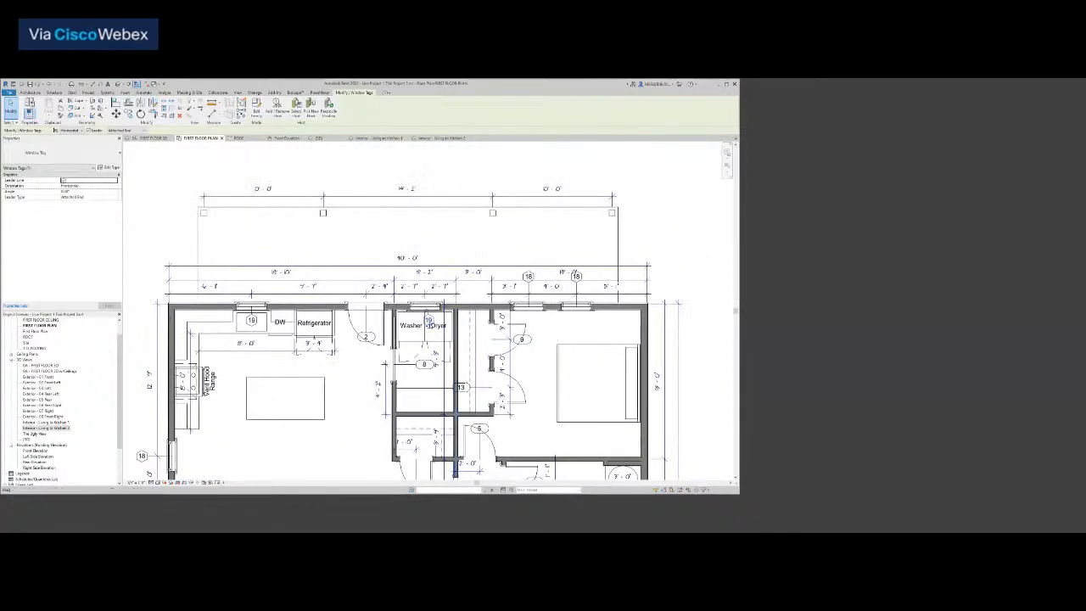
{"action": "left_click", "coordinate": [529, 279]}
{"action": "left_click_drag", "start_coordinate": [530, 286], "coordinate": [528, 328]}
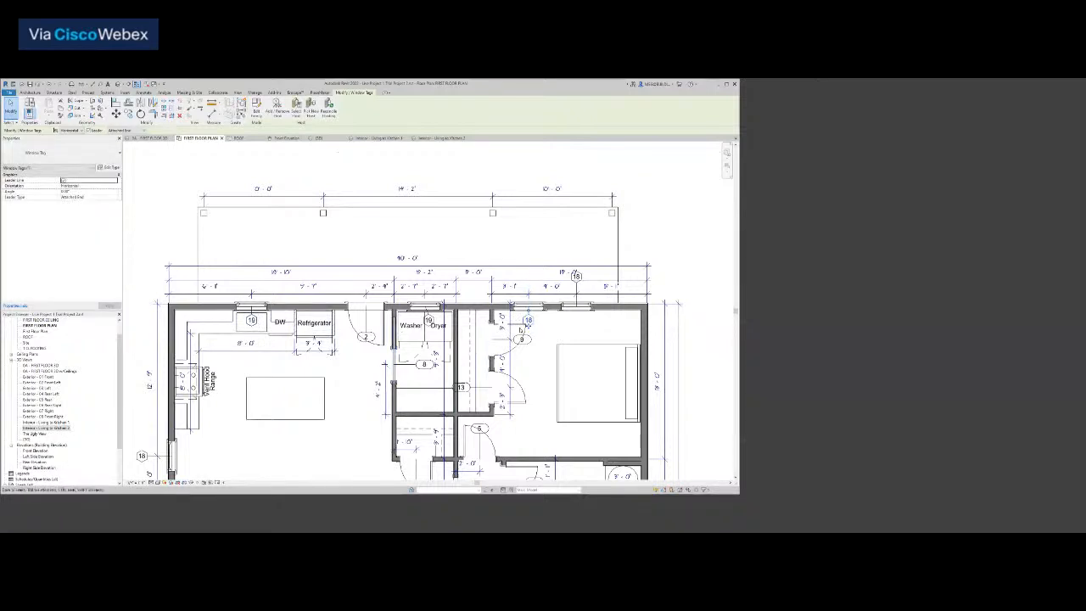
{"action": "scroll", "coordinate": [527, 327], "scroll_direction": "up", "scroll_amount": 4}
{"action": "left_click", "coordinate": [655, 195]}
{"action": "left_click_drag", "start_coordinate": [655, 208], "coordinate": [654, 325]}
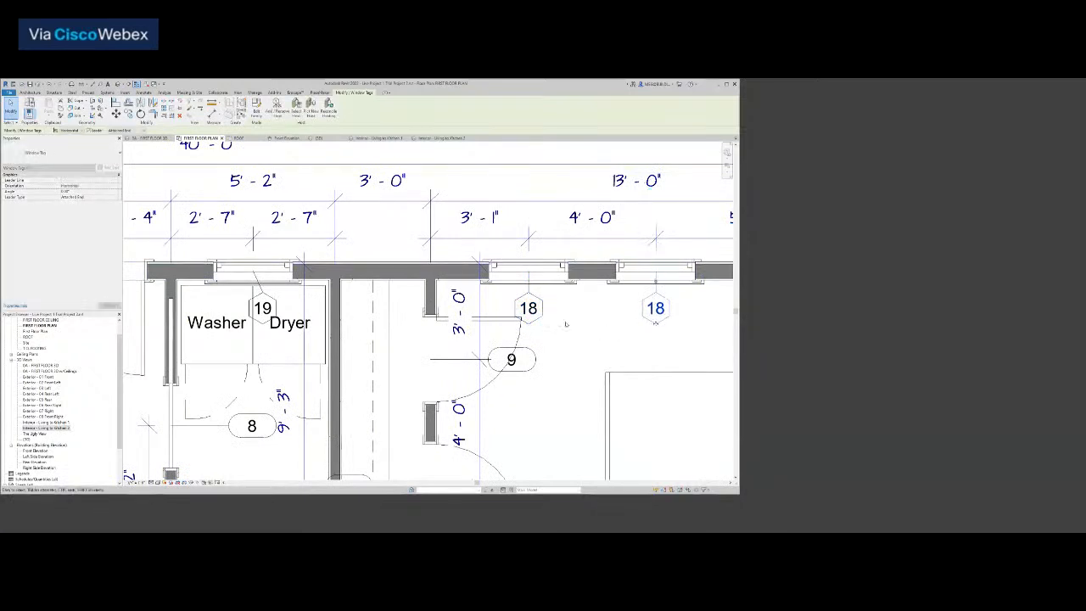
Nudge both upper bedroom window tags up slightly toward the wall, keeping them in line
{"action": "left_click", "coordinate": [528, 309]}
{"action": "key", "text": "Up"}
{"action": "key", "text": "Up"}
{"action": "key", "text": "Up"}
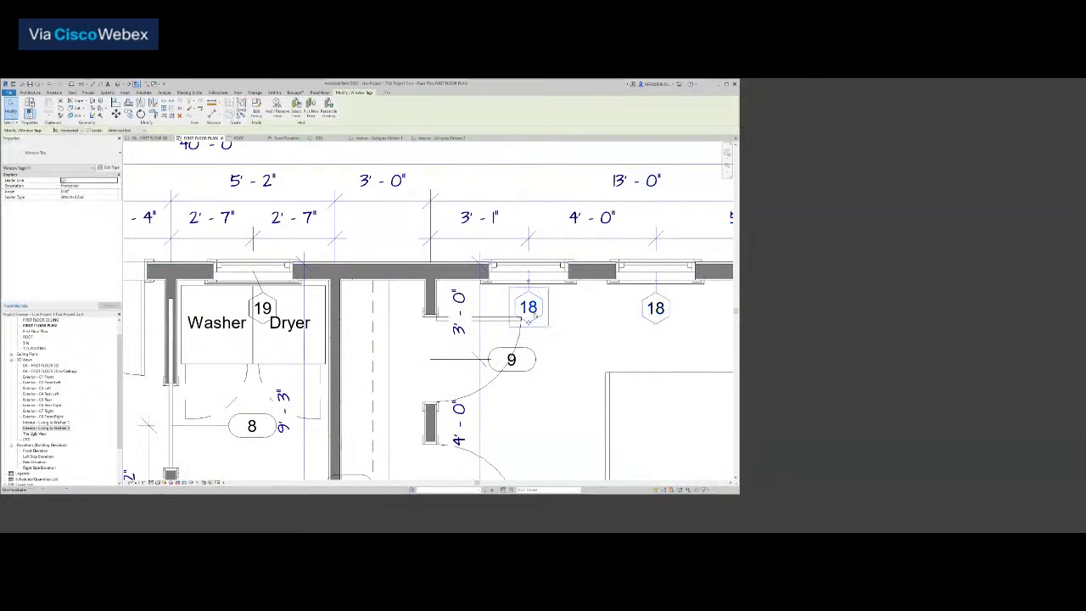
{"action": "left_click", "coordinate": [655, 320]}
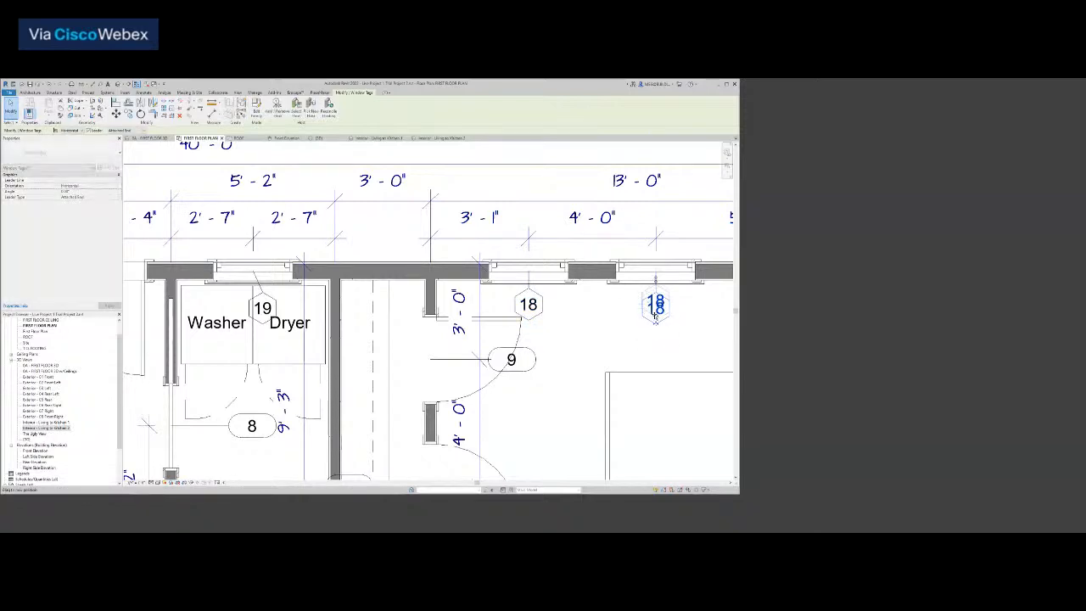
Nudge the laundry and kitchen window tags up slightly toward the exterior wall, keeping them in line
{"action": "scroll", "coordinate": [656, 323], "scroll_direction": "down", "scroll_amount": 1}
{"action": "scroll", "coordinate": [656, 320], "scroll_direction": "down", "scroll_amount": 1}
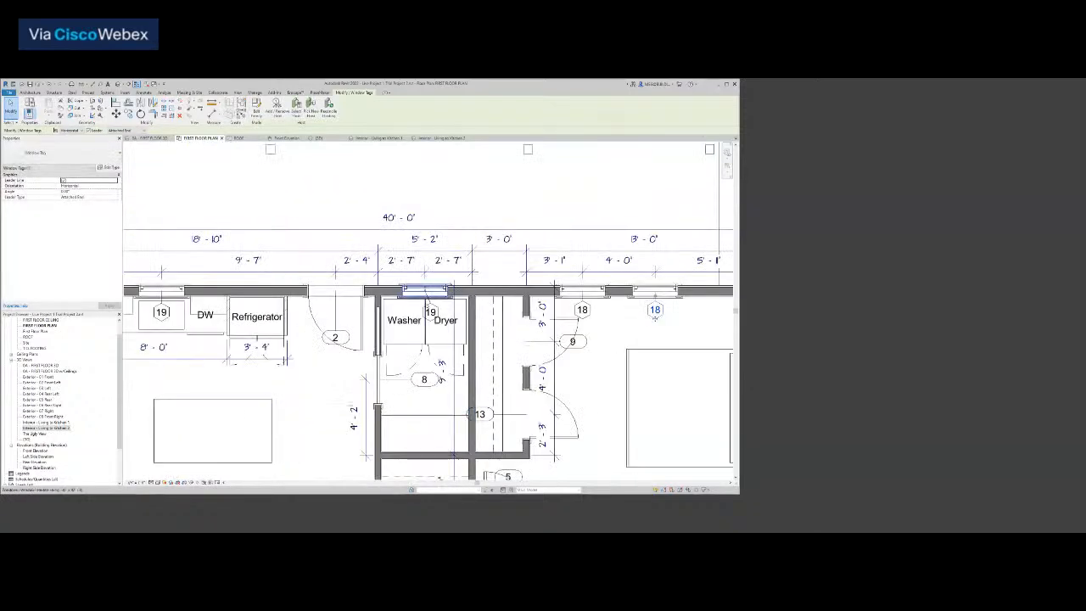
{"action": "scroll", "coordinate": [429, 306], "scroll_direction": "up", "scroll_amount": 2}
{"action": "key", "text": "Escape"}
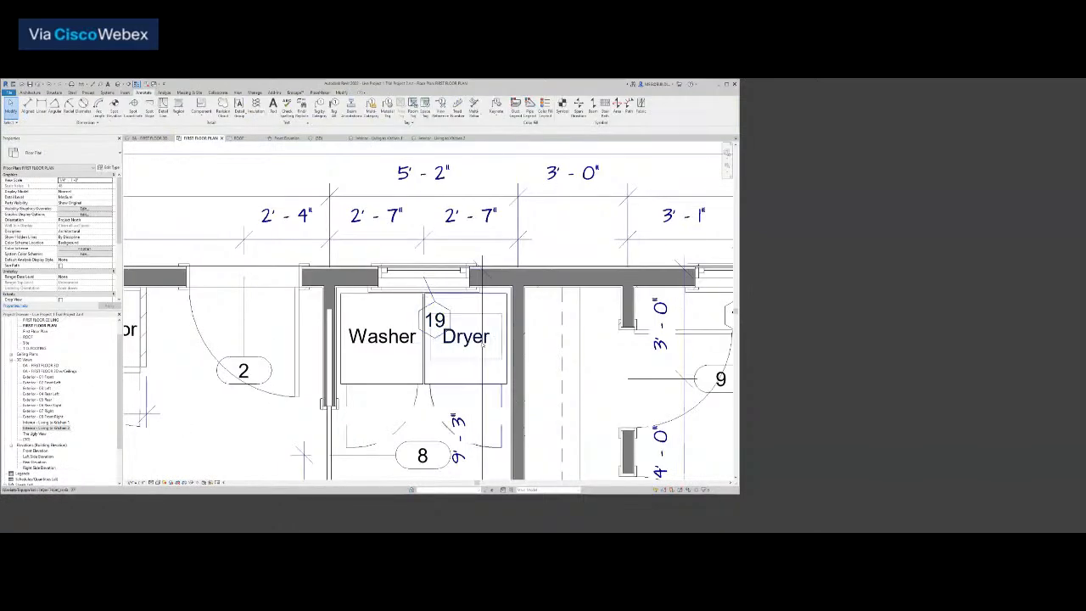
{"action": "scroll", "coordinate": [429, 338], "scroll_direction": "down", "scroll_amount": 2}
{"action": "left_click", "coordinate": [395, 329]}
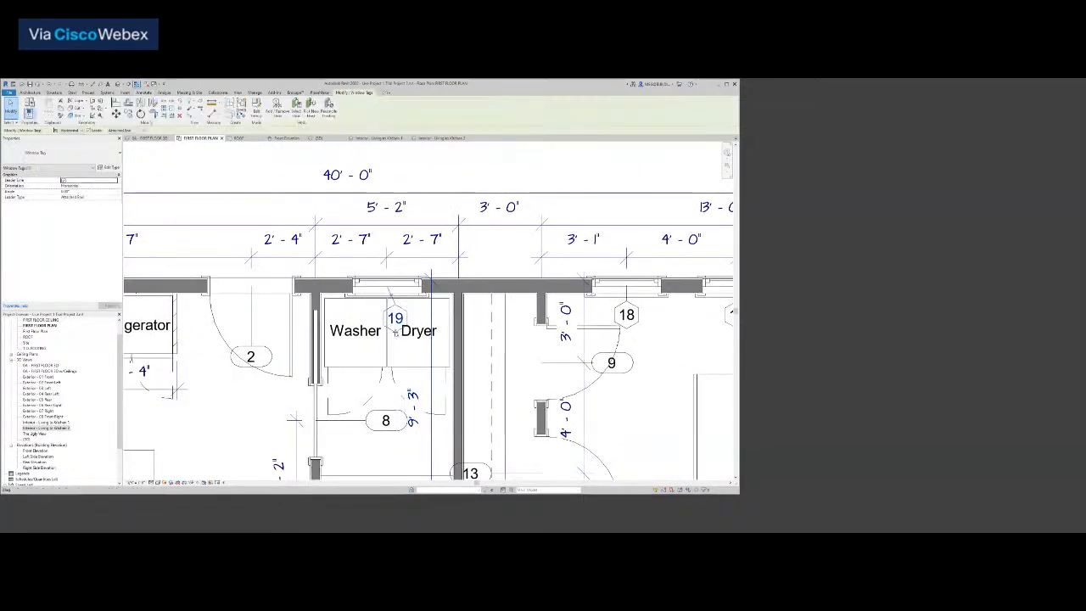
{"action": "scroll", "coordinate": [363, 341], "scroll_direction": "down", "scroll_amount": 1}
{"action": "middle_click_drag", "start_coordinate": [363, 341], "coordinate": [515, 331]}
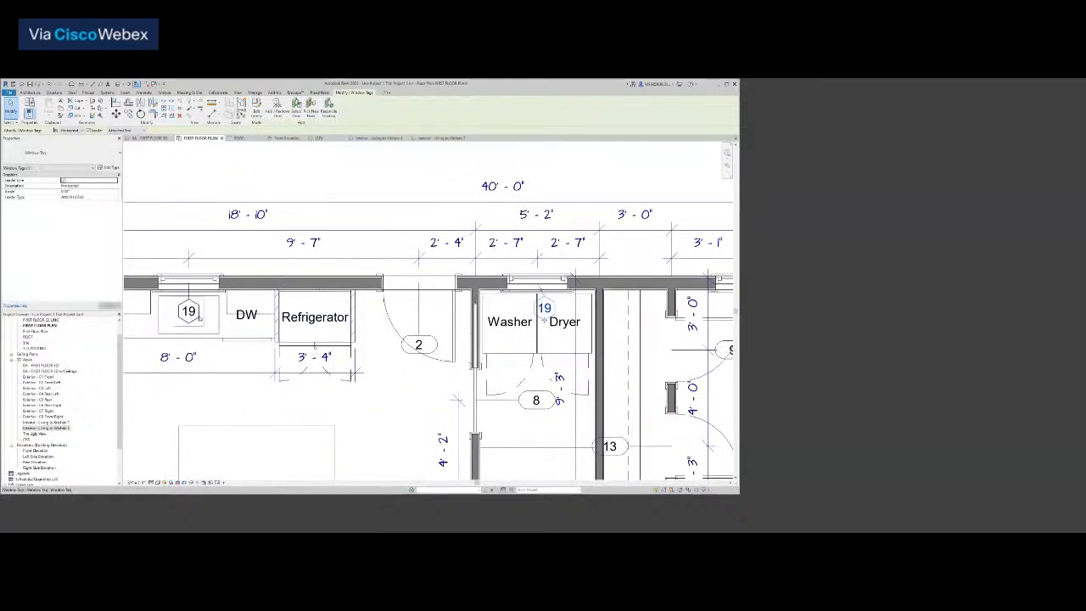
{"action": "left_click", "coordinate": [188, 315]}
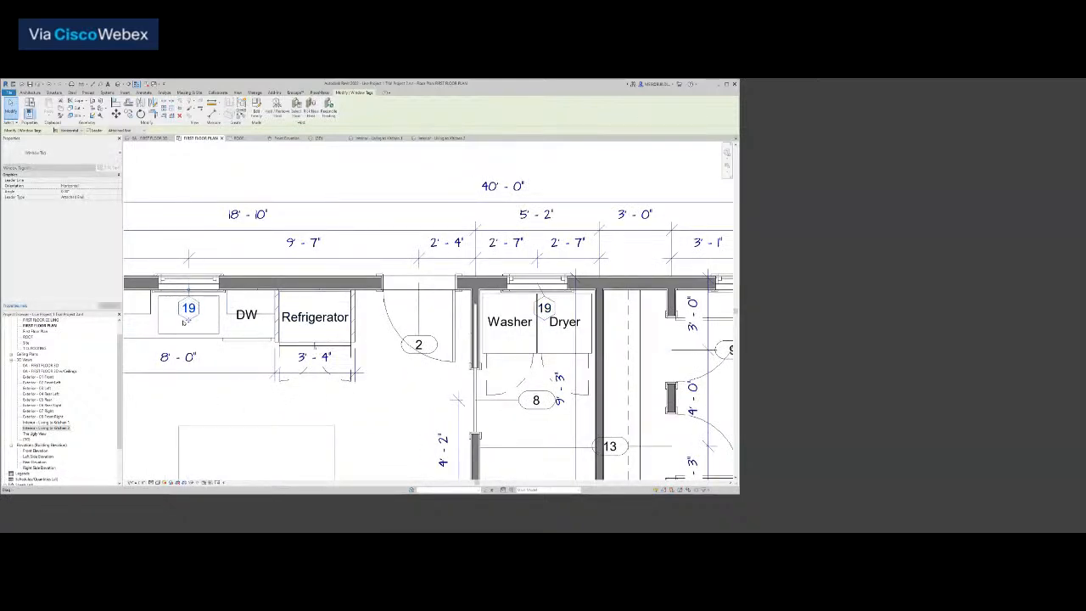
Move both lower bedroom window tags from the exterior dimensions to just inside their windows
{"action": "scroll", "coordinate": [322, 344], "scroll_direction": "down", "scroll_amount": 5}
{"action": "middle_click_drag", "start_coordinate": [506, 276], "coordinate": [514, 258]}
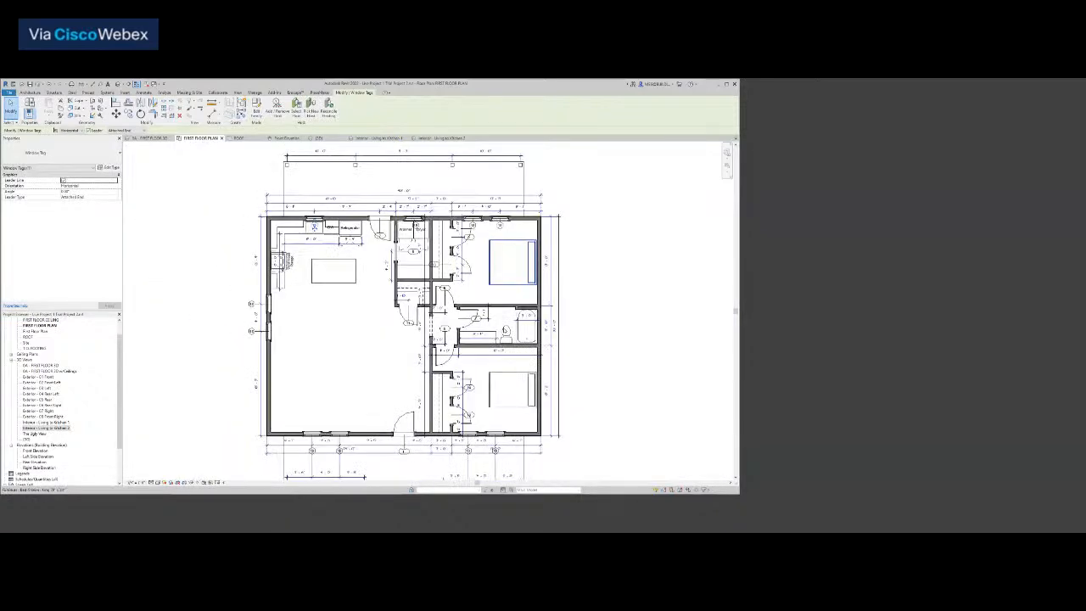
{"action": "middle_click_drag", "start_coordinate": [502, 399], "coordinate": [530, 361]}
{"action": "scroll", "coordinate": [524, 395], "scroll_direction": "up", "scroll_amount": 6}
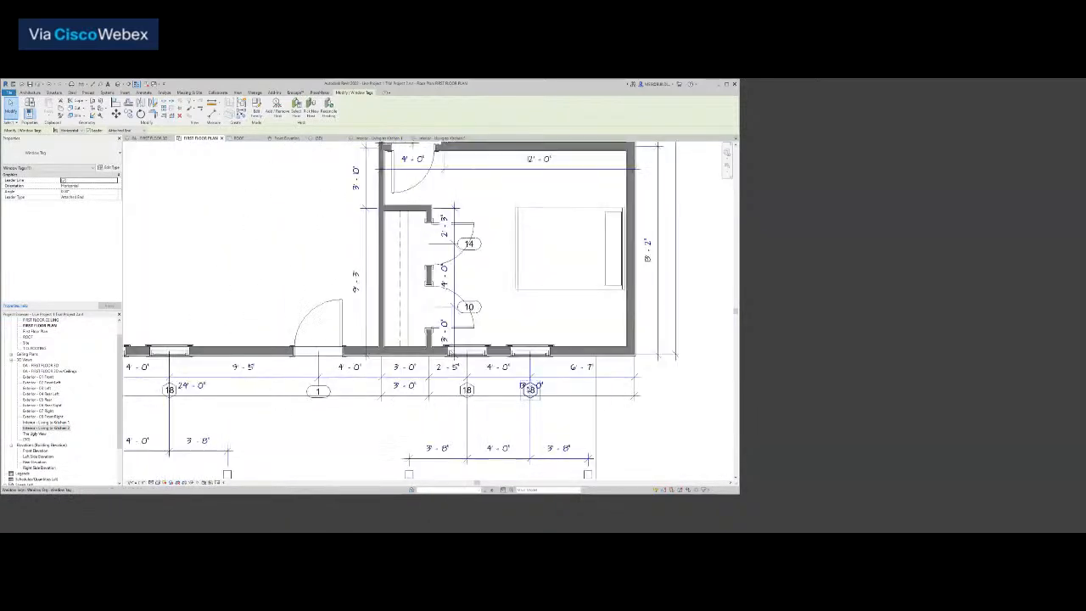
{"action": "left_click_drag", "start_coordinate": [531, 384], "coordinate": [532, 336]}
{"action": "scroll", "coordinate": [530, 334], "scroll_direction": "up", "scroll_amount": 2}
{"action": "left_click", "coordinate": [412, 436]}
{"action": "left_click_drag", "start_coordinate": [413, 366], "coordinate": [418, 331]}
{"action": "scroll", "coordinate": [492, 306], "scroll_direction": "down", "scroll_amount": 1}
Move both living room front window tags inside the wall, in line with the lower bedroom window tags
{"action": "middle_click_drag", "start_coordinate": [492, 306], "coordinate": [709, 300]}
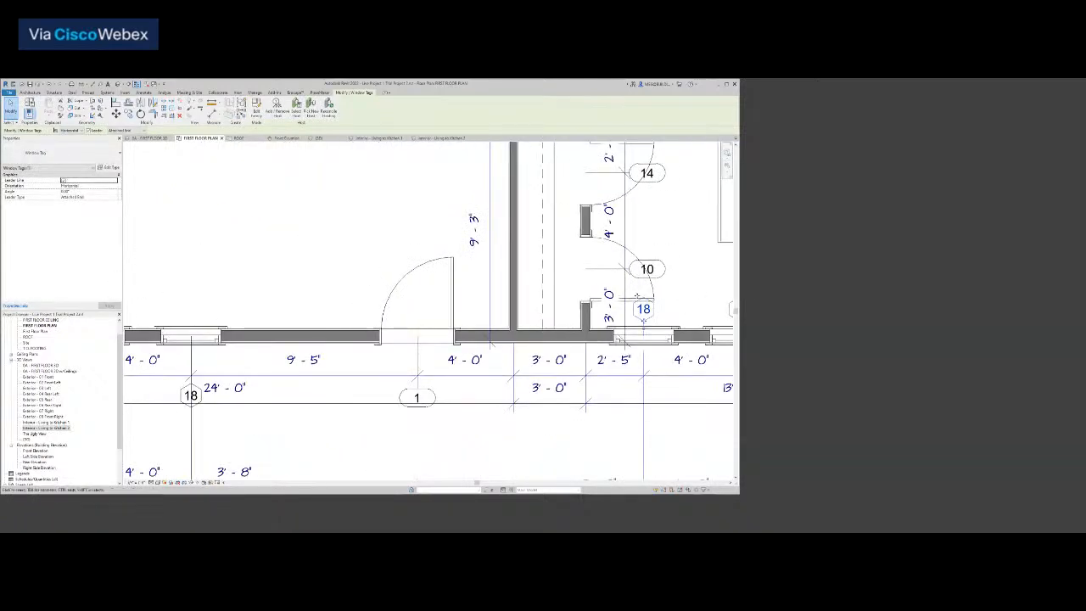
{"action": "scroll", "coordinate": [489, 297], "scroll_direction": "down", "scroll_amount": 3}
{"action": "middle_click_drag", "start_coordinate": [458, 314], "coordinate": [455, 384]}
{"action": "scroll", "coordinate": [447, 370], "scroll_direction": "down", "scroll_amount": 2}
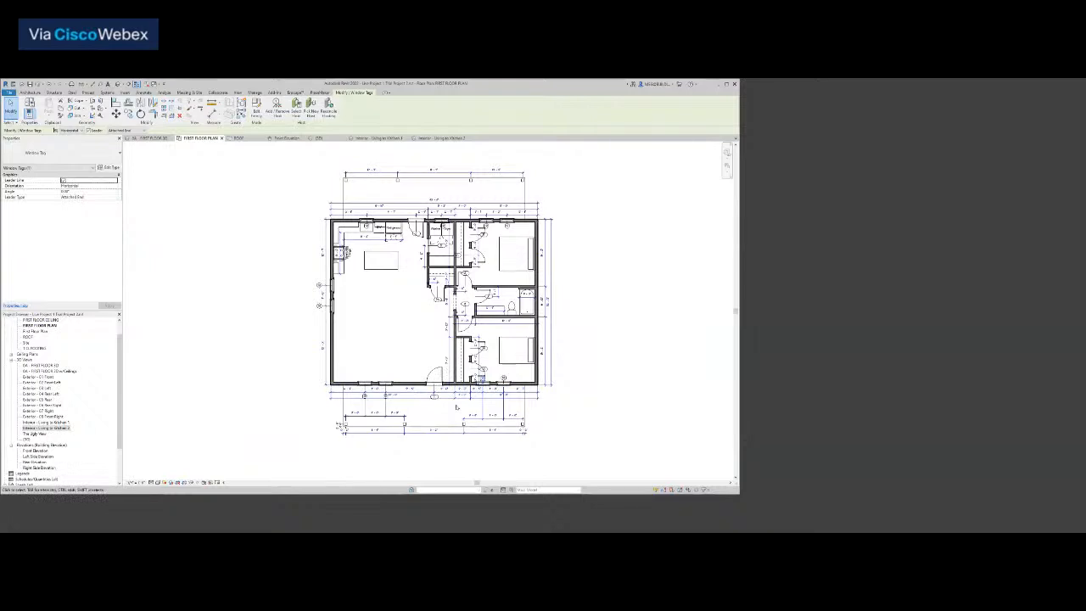
{"action": "scroll", "coordinate": [456, 408], "scroll_direction": "up", "scroll_amount": 1}
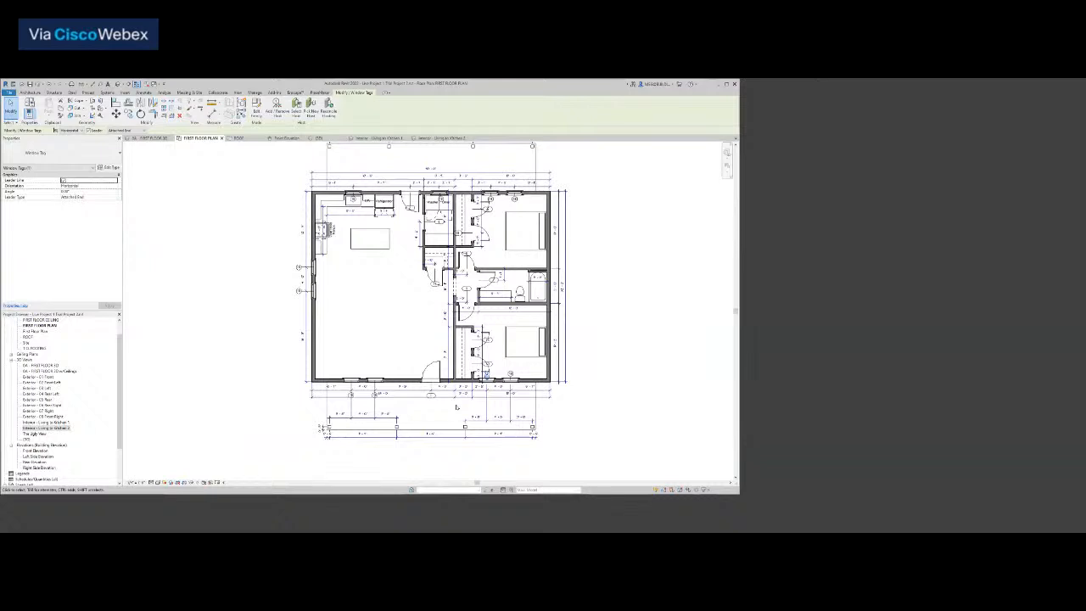
{"action": "scroll", "coordinate": [424, 405], "scroll_direction": "up", "scroll_amount": 4}
{"action": "scroll", "coordinate": [424, 399], "scroll_direction": "down", "scroll_amount": 1}
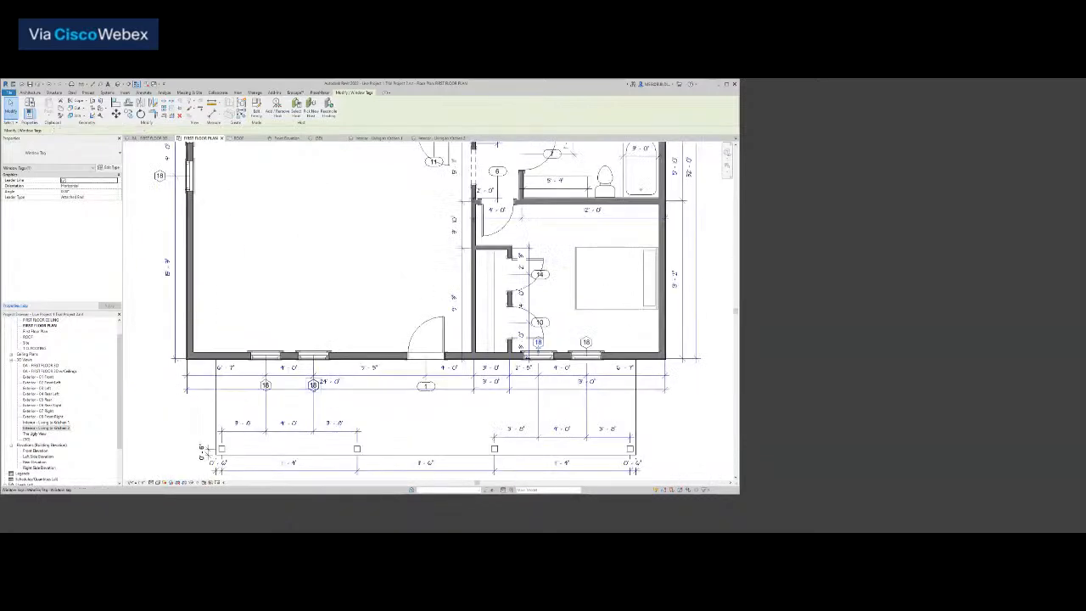
{"action": "scroll", "coordinate": [314, 389], "scroll_direction": "up", "scroll_amount": 2}
{"action": "left_click_drag", "start_coordinate": [313, 383], "coordinate": [319, 294]}
{"action": "scroll", "coordinate": [318, 295], "scroll_direction": "down", "scroll_amount": 3}
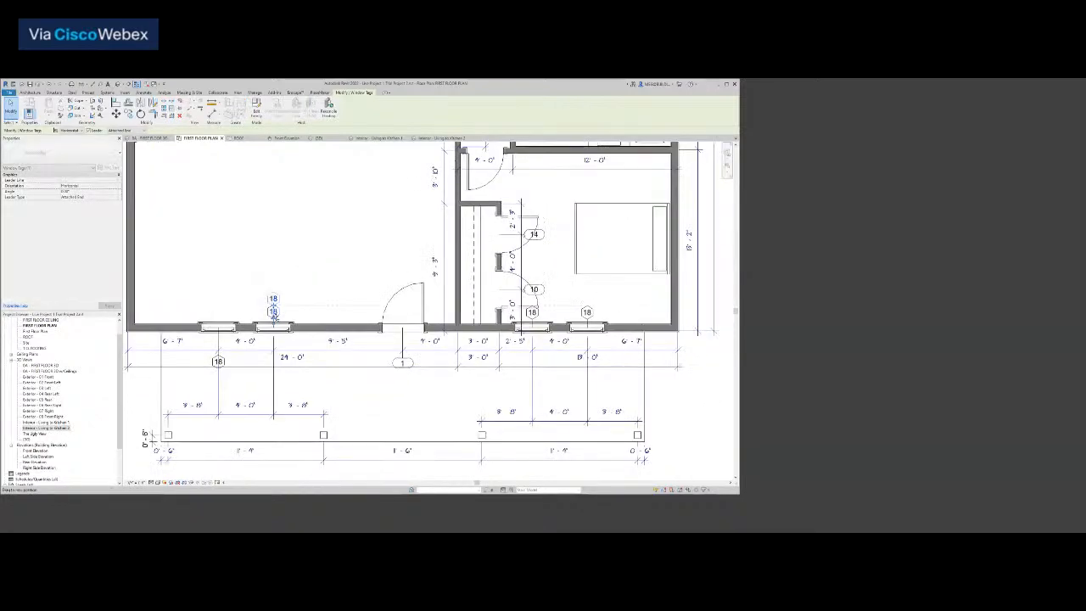
{"action": "left_click", "coordinate": [218, 363]}
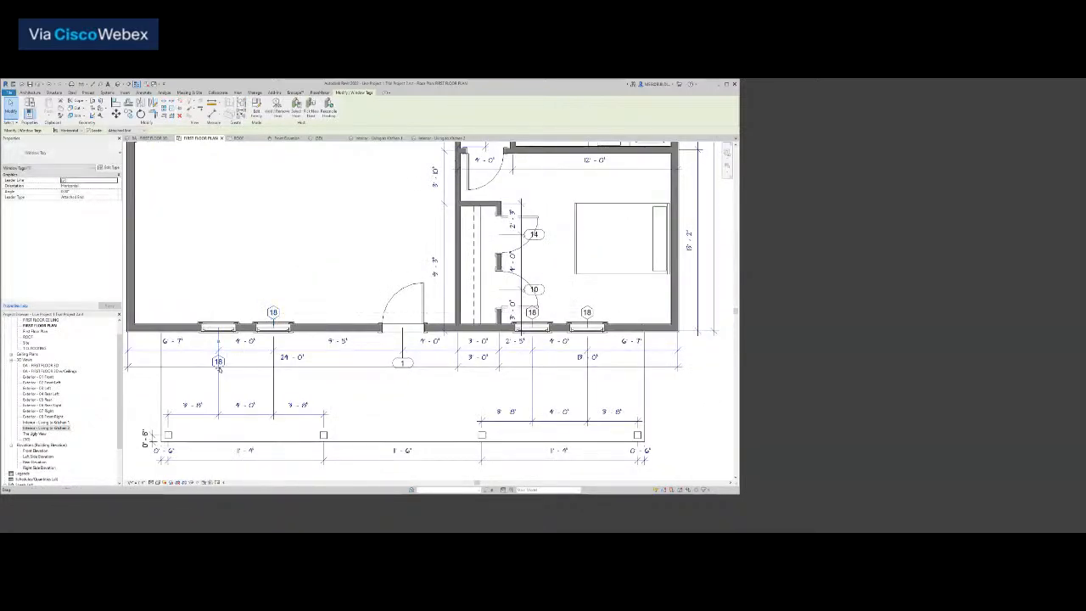
{"action": "left_click", "coordinate": [226, 253]}
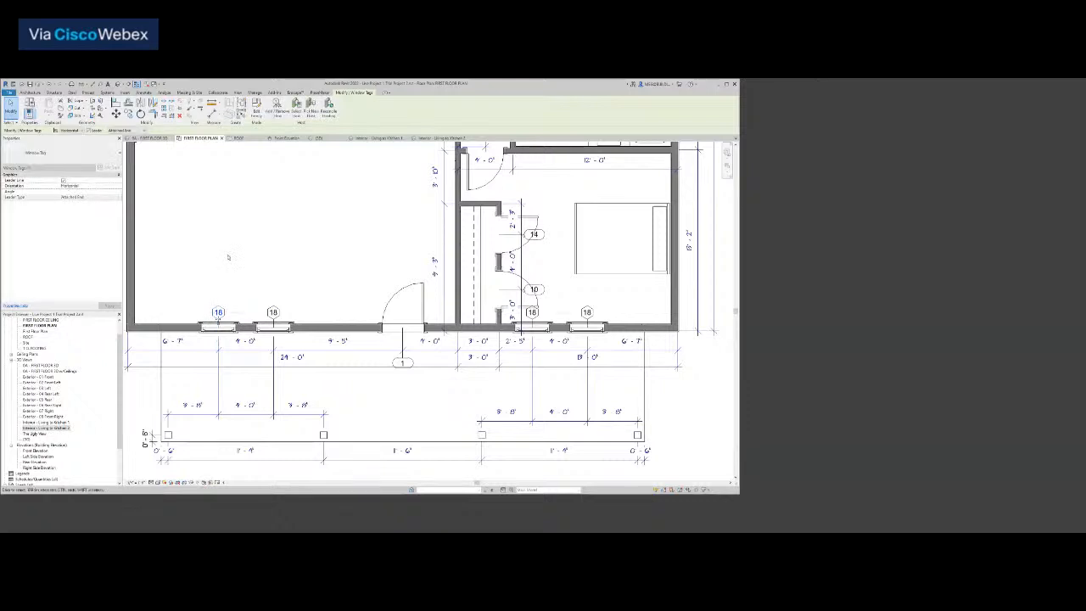
Move both living room side window tags from outside the wall to just inside their windows
{"action": "scroll", "coordinate": [295, 299], "scroll_direction": "down", "scroll_amount": 2}
{"action": "scroll", "coordinate": [296, 298], "scroll_direction": "up", "scroll_amount": 5}
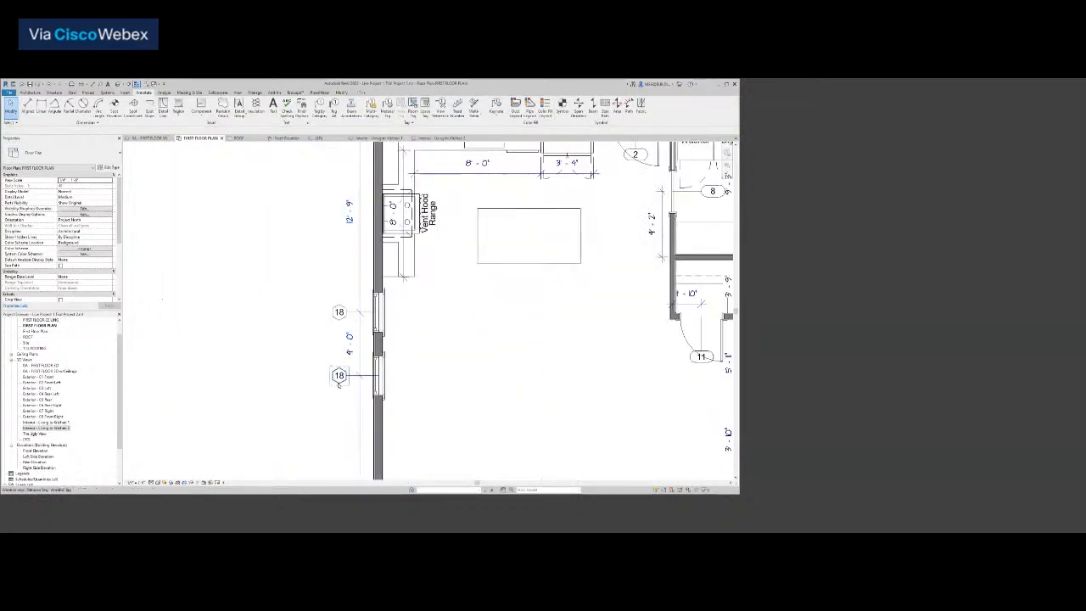
{"action": "left_click", "coordinate": [342, 383]}
{"action": "scroll", "coordinate": [344, 389], "scroll_direction": "up", "scroll_amount": 3}
{"action": "left_click_drag", "start_coordinate": [335, 376], "coordinate": [450, 378]}
{"action": "left_click", "coordinate": [337, 239]}
{"action": "left_click_drag", "start_coordinate": [458, 255], "coordinate": [464, 261]}
{"action": "left_click", "coordinate": [510, 278]}
Move door tag 2 off the swing arc to just inside the exterior door beside the refrigerator
{"action": "scroll", "coordinate": [510, 278], "scroll_direction": "down", "scroll_amount": 4}
{"action": "middle_click_drag", "start_coordinate": [262, 321], "coordinate": [190, 343]}
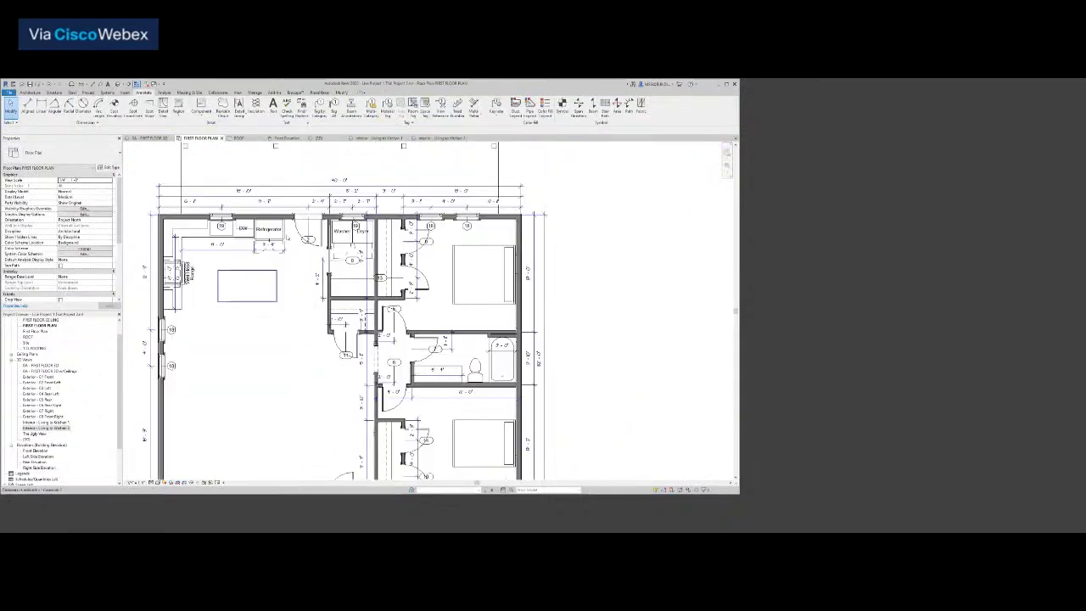
{"action": "scroll", "coordinate": [312, 249], "scroll_direction": "up", "scroll_amount": 4}
{"action": "middle_click_drag", "start_coordinate": [312, 257], "coordinate": [421, 353]}
{"action": "scroll", "coordinate": [420, 353], "scroll_direction": "up", "scroll_amount": 2}
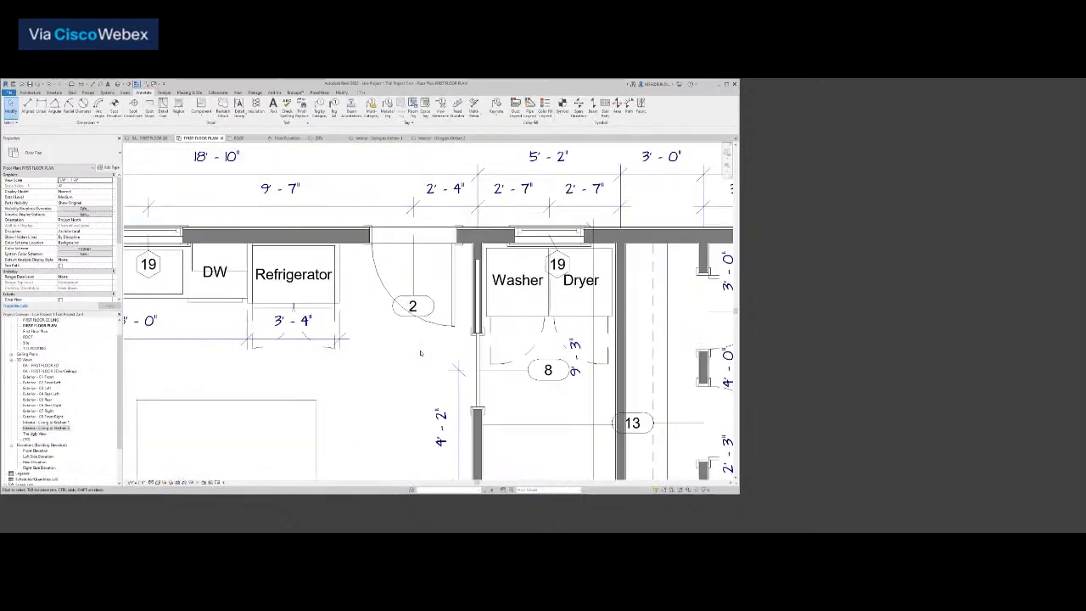
{"action": "left_click", "coordinate": [407, 314]}
{"action": "left_click_drag", "start_coordinate": [407, 314], "coordinate": [424, 262]}
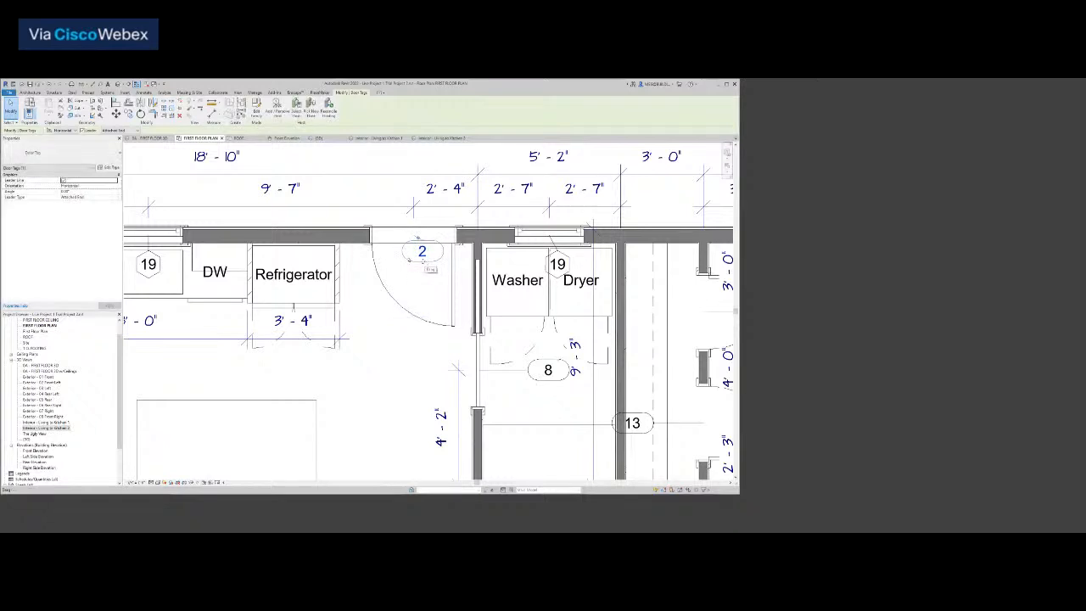
{"action": "left_click", "coordinate": [396, 351]}
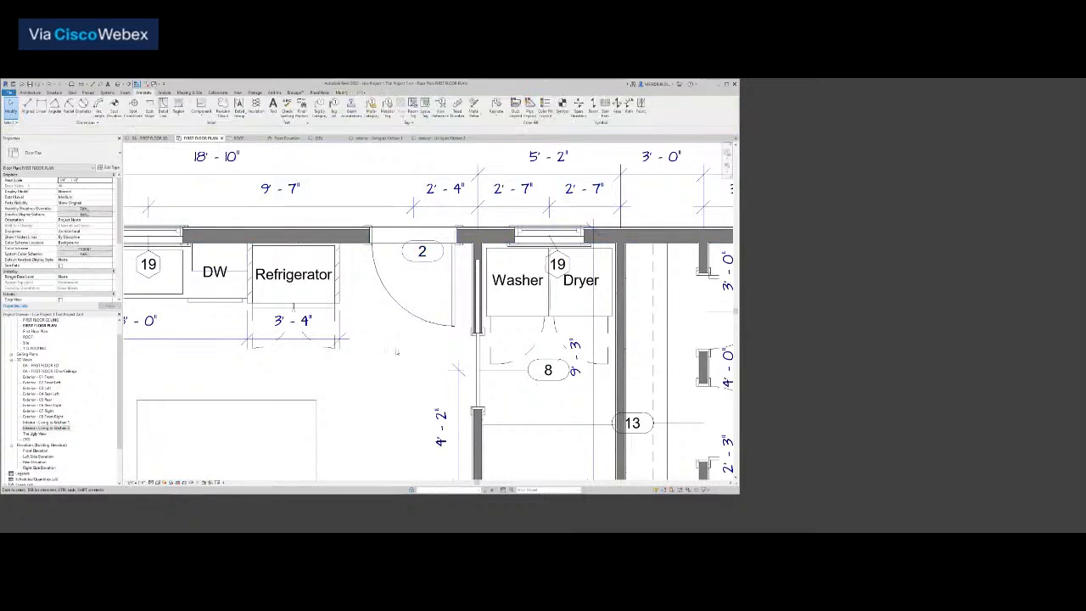
Move tag 9 into the upper bedroom closet door opening and tag 8 beside the laundry doorway, with tag 8's leader off
{"action": "scroll", "coordinate": [396, 351], "scroll_direction": "down", "scroll_amount": 4}
{"action": "scroll", "coordinate": [570, 306], "scroll_direction": "up", "scroll_amount": 4}
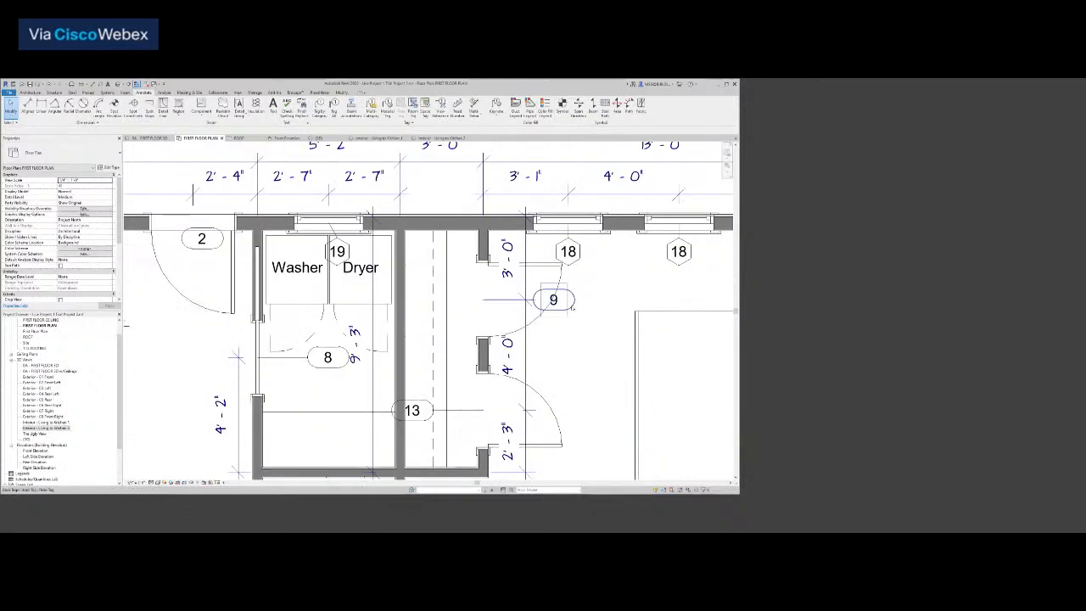
{"action": "left_click", "coordinate": [571, 307]}
{"action": "left_click_drag", "start_coordinate": [554, 310], "coordinate": [483, 316]}
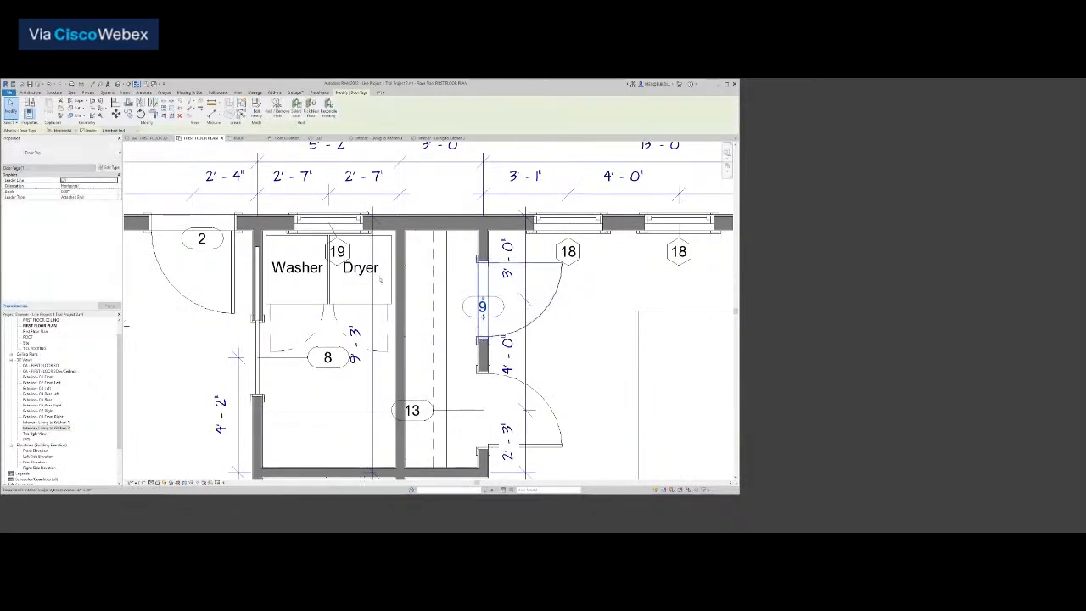
{"action": "left_click", "coordinate": [308, 370]}
{"action": "left_click_drag", "start_coordinate": [307, 371], "coordinate": [272, 385]}
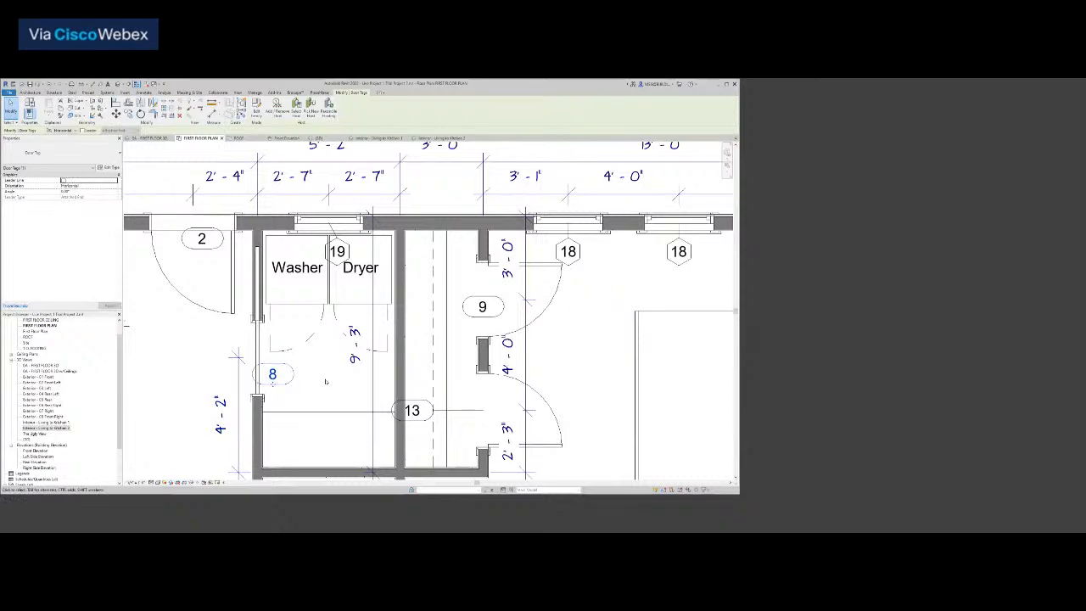
{"action": "key", "text": "Escape"}
Move door tag 13 into its upper bedroom closet door opening and turn off its leader line
{"action": "scroll", "coordinate": [353, 237], "scroll_direction": "down", "scroll_amount": 3}
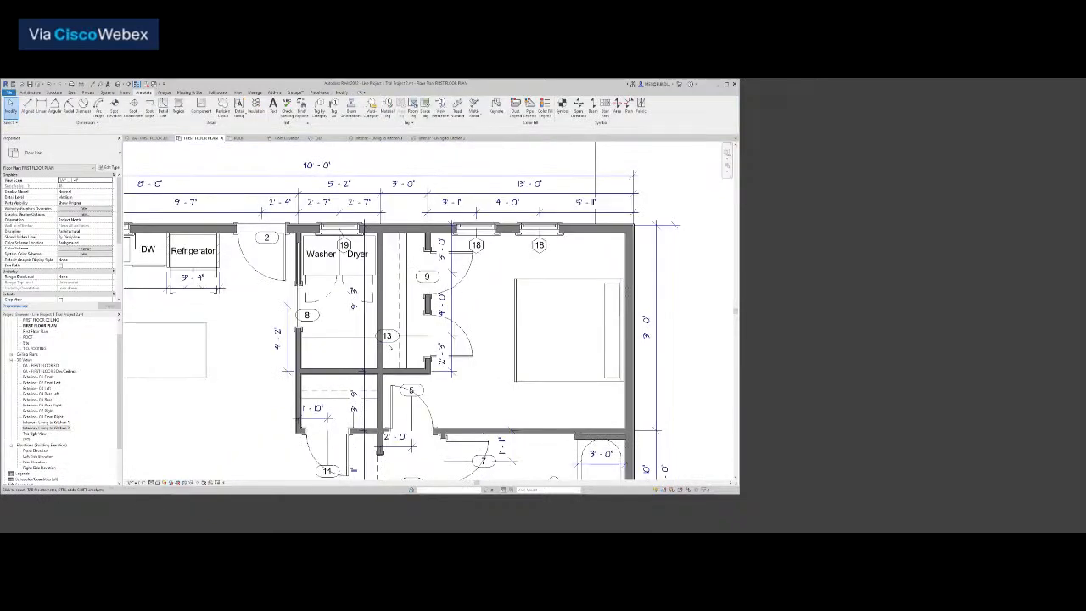
{"action": "scroll", "coordinate": [388, 344], "scroll_direction": "up", "scroll_amount": 2}
{"action": "left_click", "coordinate": [385, 338]}
{"action": "left_click_drag", "start_coordinate": [435, 332], "coordinate": [439, 329]}
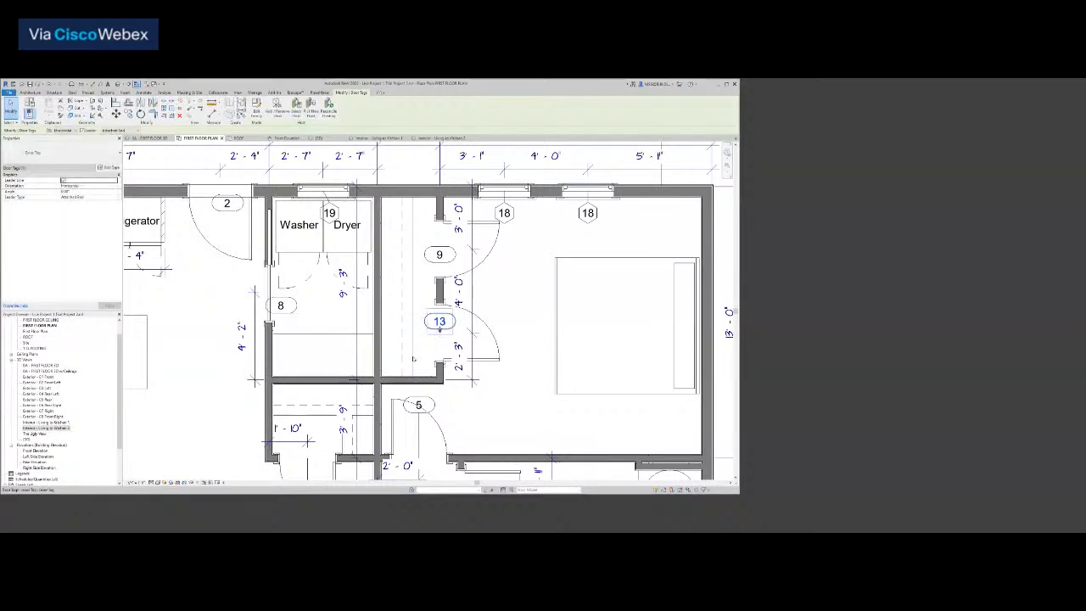
{"action": "left_click", "coordinate": [63, 181]}
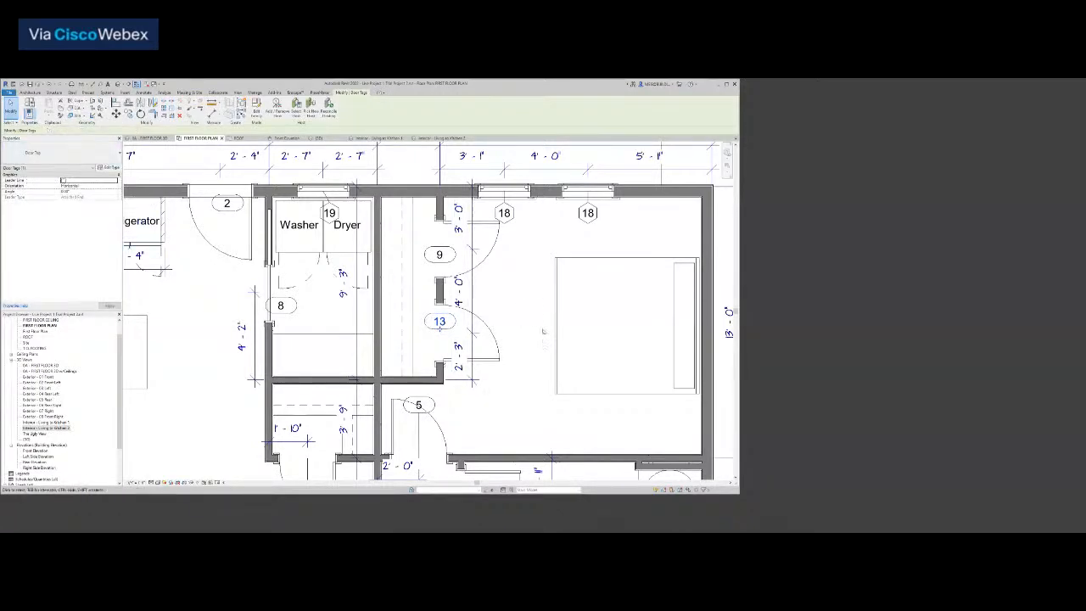
{"action": "left_click", "coordinate": [520, 323]}
Move door tag 5 down to the upper bedroom door opening, with its leader line off
{"action": "scroll", "coordinate": [520, 318], "scroll_direction": "down", "scroll_amount": 4}
{"action": "scroll", "coordinate": [482, 383], "scroll_direction": "up", "scroll_amount": 3}
{"action": "middle_click_drag", "start_coordinate": [482, 383], "coordinate": [435, 317]}
{"action": "scroll", "coordinate": [435, 316], "scroll_direction": "up", "scroll_amount": 1}
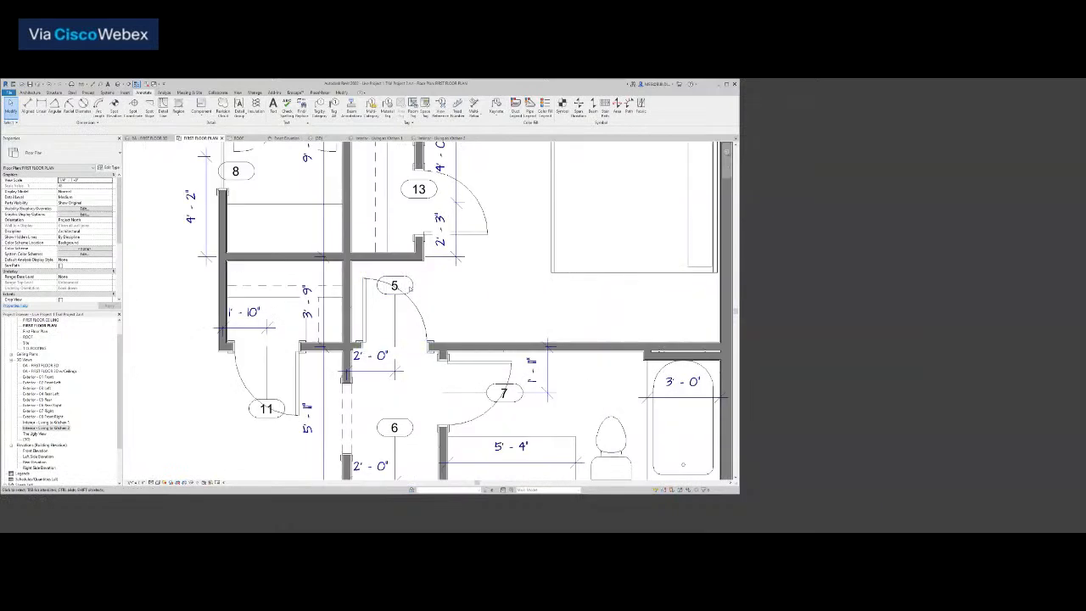
{"action": "left_click", "coordinate": [399, 302]}
{"action": "left_click_drag", "start_coordinate": [395, 325], "coordinate": [403, 339]}
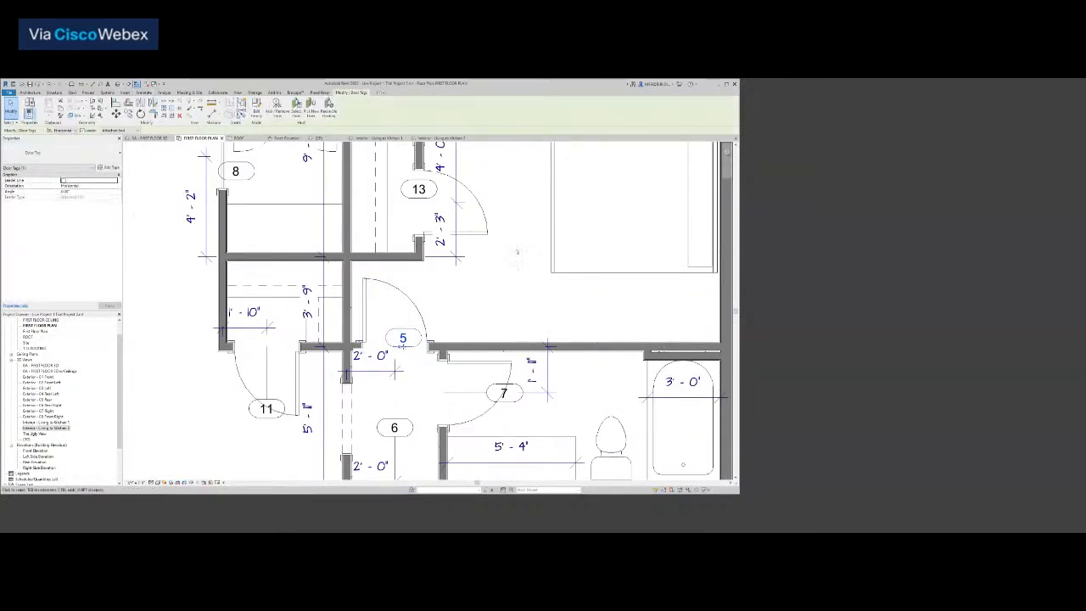
{"action": "left_click", "coordinate": [507, 282]}
Move tag 7 into the bathroom door opening and tag 11 into the small closet door opening off the living area
{"action": "scroll", "coordinate": [506, 282], "scroll_direction": "down", "scroll_amount": 3}
{"action": "scroll", "coordinate": [507, 326], "scroll_direction": "up", "scroll_amount": 3}
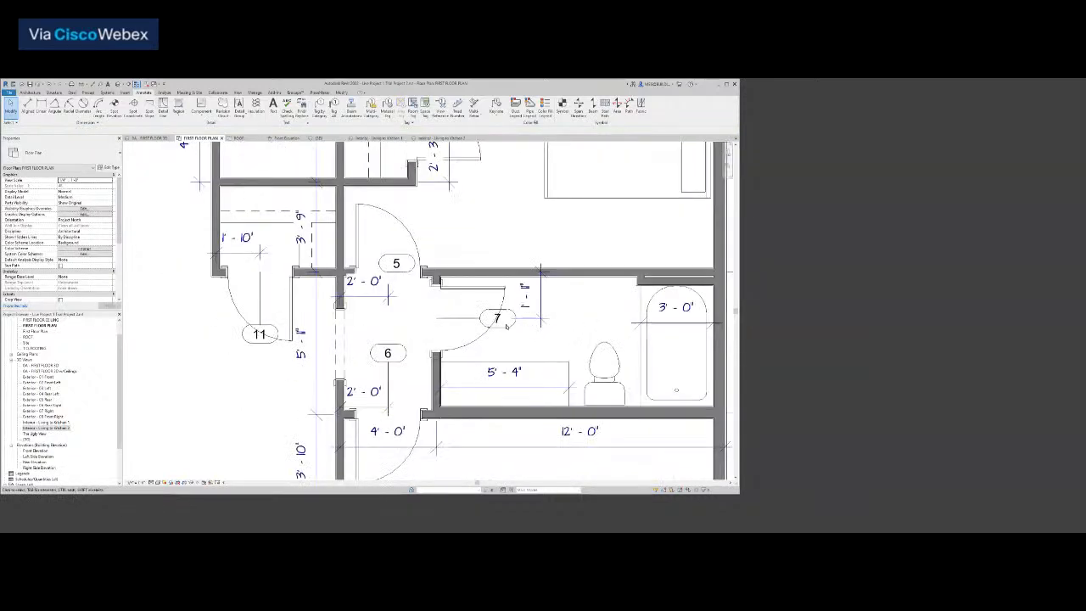
{"action": "left_click", "coordinate": [507, 324]}
{"action": "left_click_drag", "start_coordinate": [498, 328], "coordinate": [436, 319]}
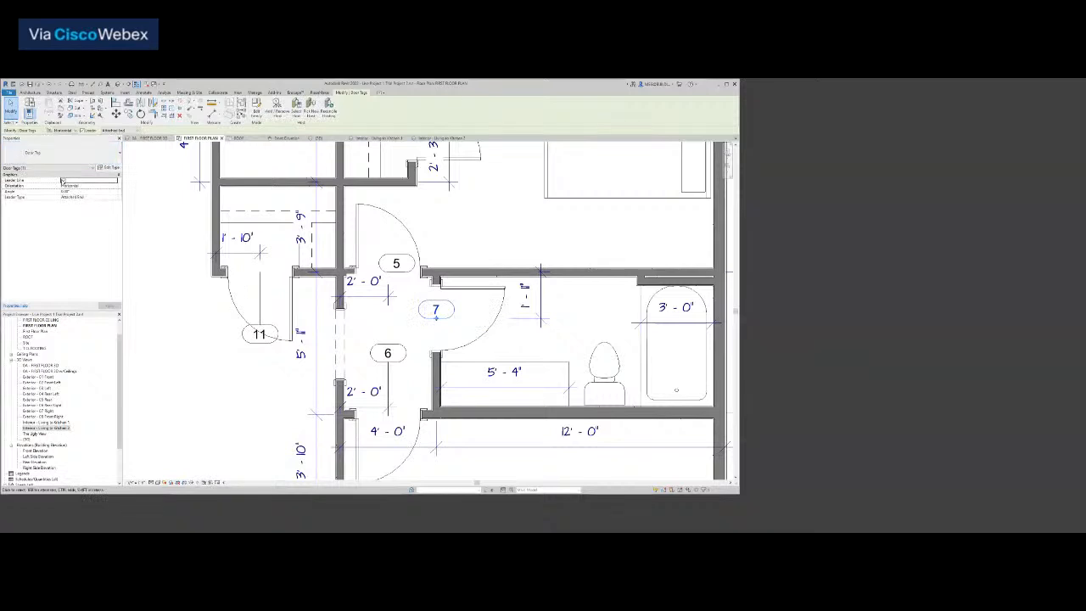
{"action": "left_click", "coordinate": [259, 334]}
{"action": "left_click_drag", "start_coordinate": [258, 334], "coordinate": [259, 281]}
Move door tag 6 from the hallway to the lower bedroom door opening and turn off its leader line
{"action": "scroll", "coordinate": [331, 374], "scroll_direction": "down", "scroll_amount": 3}
{"action": "scroll", "coordinate": [341, 369], "scroll_direction": "up", "scroll_amount": 2}
{"action": "scroll", "coordinate": [341, 369], "scroll_direction": "up", "scroll_amount": 3}
{"action": "left_click_drag", "start_coordinate": [419, 240], "coordinate": [414, 207]}
{"action": "left_click", "coordinate": [414, 252]}
{"action": "left_click_drag", "start_coordinate": [416, 252], "coordinate": [413, 266]}
{"action": "left_click", "coordinate": [63, 180]}
{"action": "left_click", "coordinate": [502, 325]}
Move door tag 14 off the swing arc into the lower bedroom's upper closet door opening
{"action": "scroll", "coordinate": [497, 396], "scroll_direction": "down", "scroll_amount": 2}
{"action": "middle_click_drag", "start_coordinate": [497, 396], "coordinate": [437, 289]}
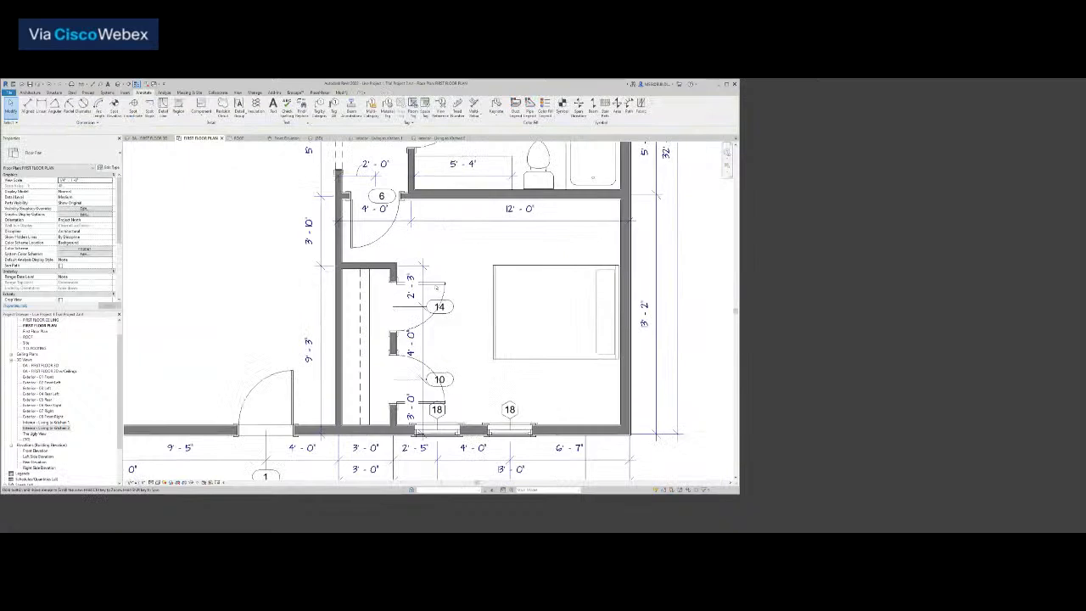
{"action": "scroll", "coordinate": [436, 288], "scroll_direction": "up", "scroll_amount": 2}
{"action": "left_click", "coordinate": [441, 304]}
{"action": "left_click_drag", "start_coordinate": [442, 304], "coordinate": [369, 326]}
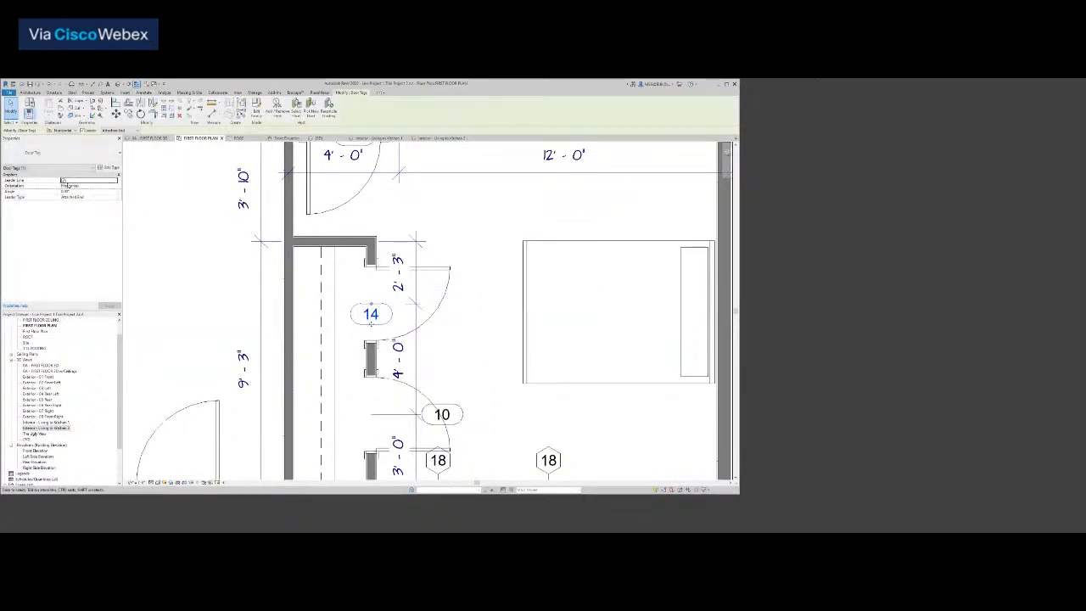
{"action": "left_click", "coordinate": [483, 352]}
Move door tag 10 into the lower bedroom's other closet door opening, in line with tag 14
{"action": "scroll", "coordinate": [483, 351], "scroll_direction": "down", "scroll_amount": 1}
{"action": "middle_click_drag", "start_coordinate": [486, 351], "coordinate": [497, 276]}
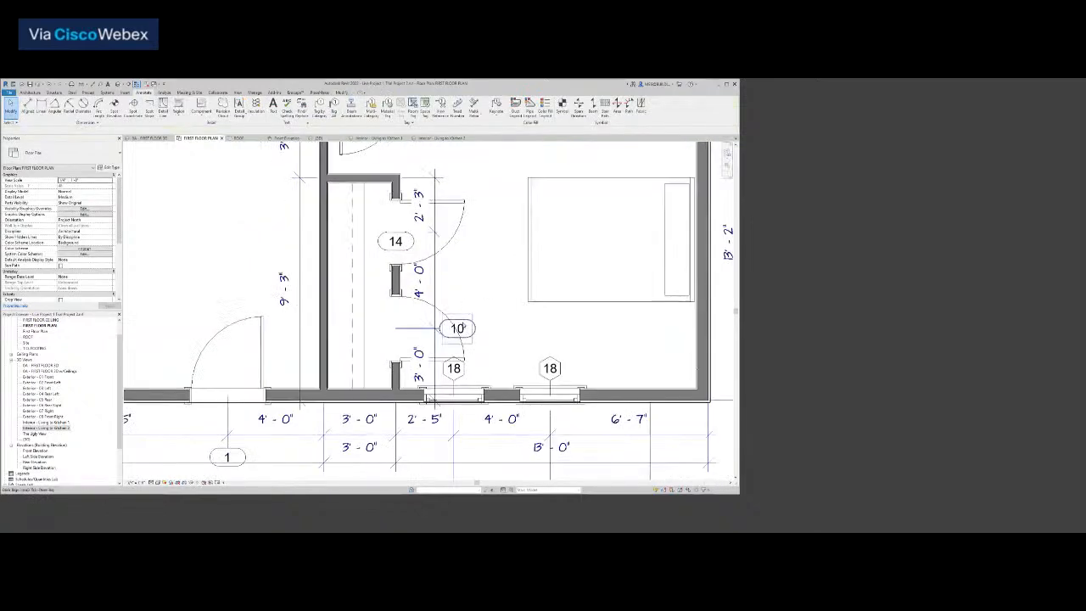
{"action": "left_click", "coordinate": [458, 334]}
{"action": "left_click_drag", "start_coordinate": [458, 337], "coordinate": [395, 337]}
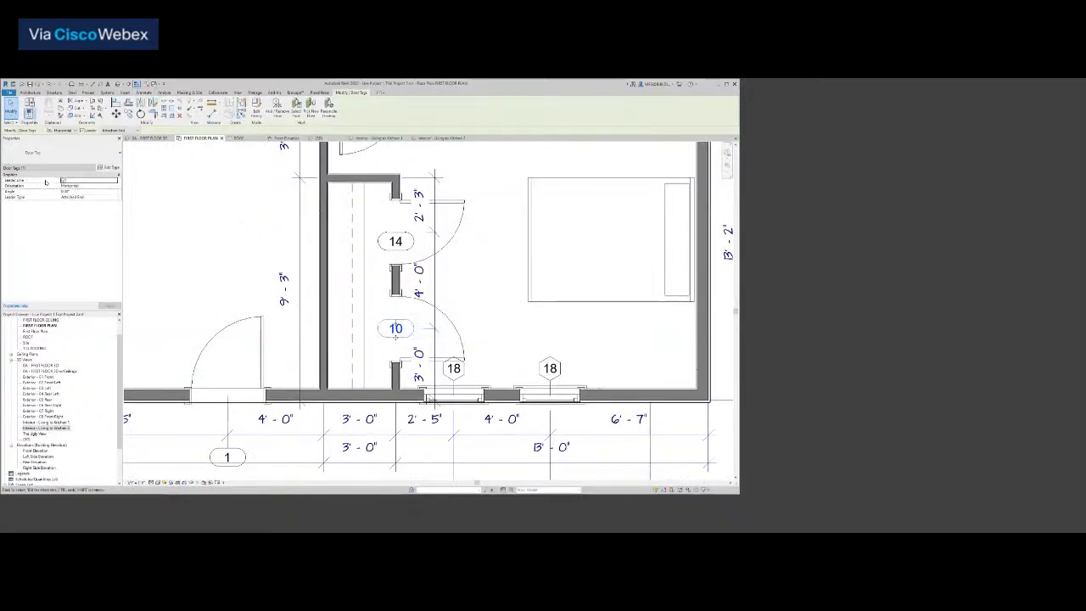
{"action": "left_click", "coordinate": [483, 279]}
Move front door tag 1 from the exterior dimensions to just inside the door opening and turn off its leader line
{"action": "scroll", "coordinate": [483, 280], "scroll_direction": "down", "scroll_amount": 3}
{"action": "middle_click_drag", "start_coordinate": [527, 318], "coordinate": [595, 372]}
{"action": "scroll", "coordinate": [415, 441], "scroll_direction": "up", "scroll_amount": 3}
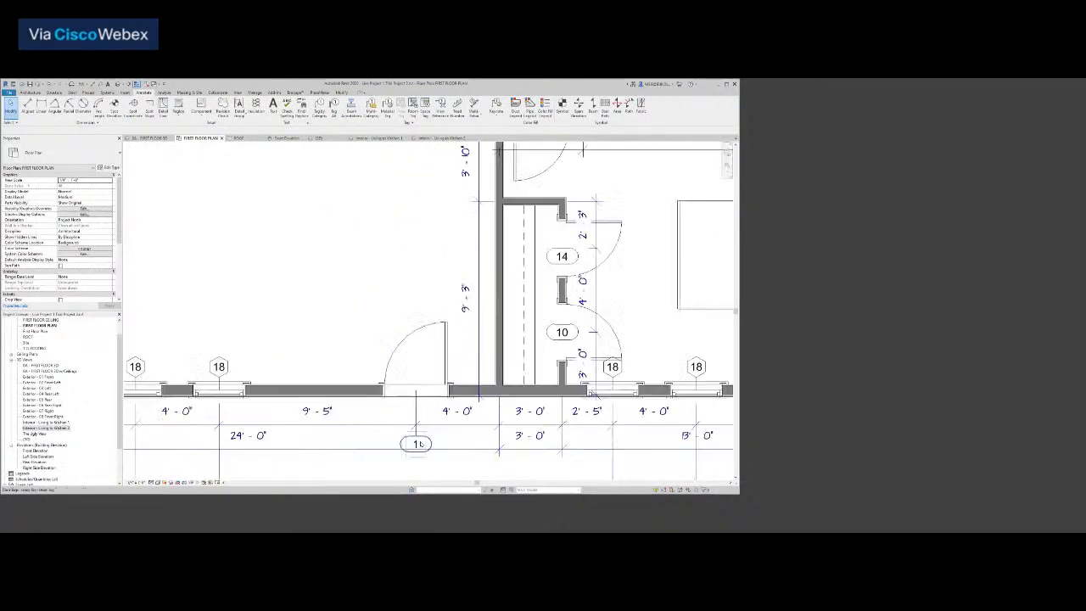
{"action": "left_click", "coordinate": [416, 444]}
{"action": "left_click_drag", "start_coordinate": [417, 389], "coordinate": [415, 385]}
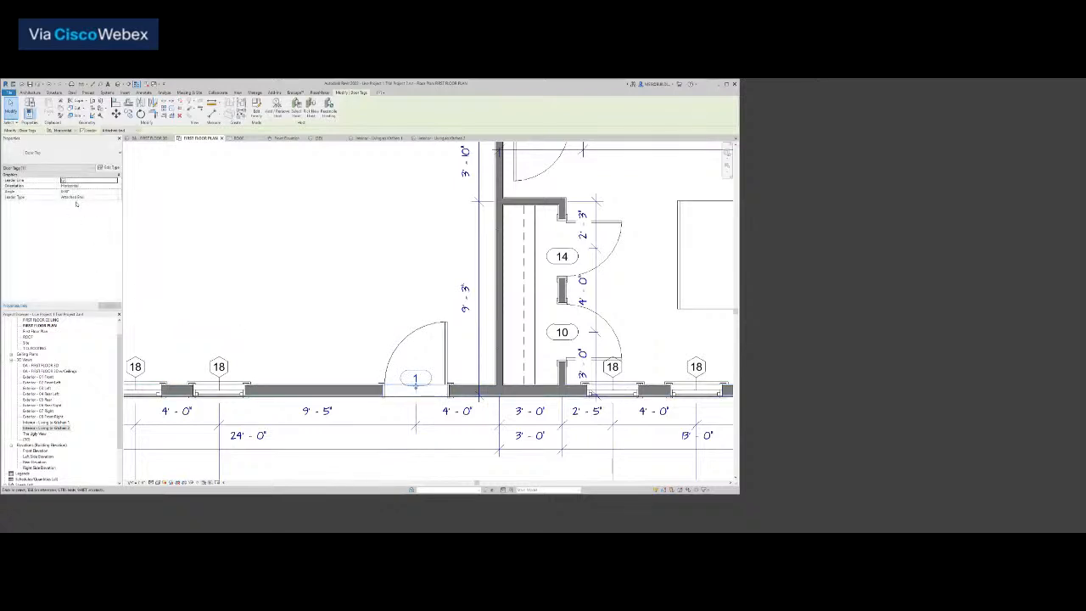
{"action": "left_click", "coordinate": [289, 296]}
{"action": "scroll", "coordinate": [286, 296], "scroll_direction": "down", "scroll_amount": 4}
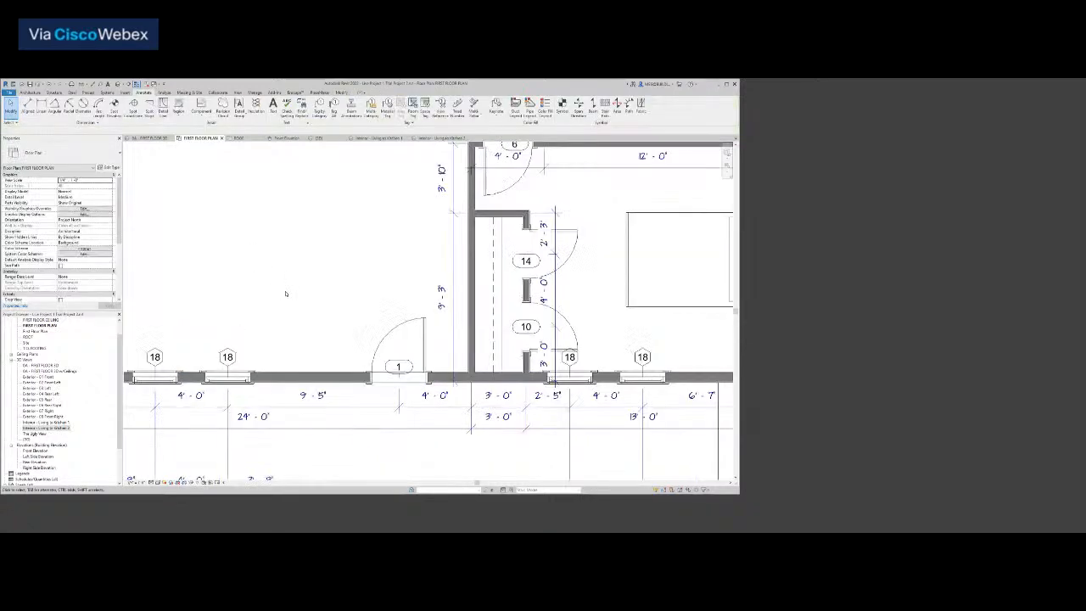
{"action": "left_click", "coordinate": [347, 332]}
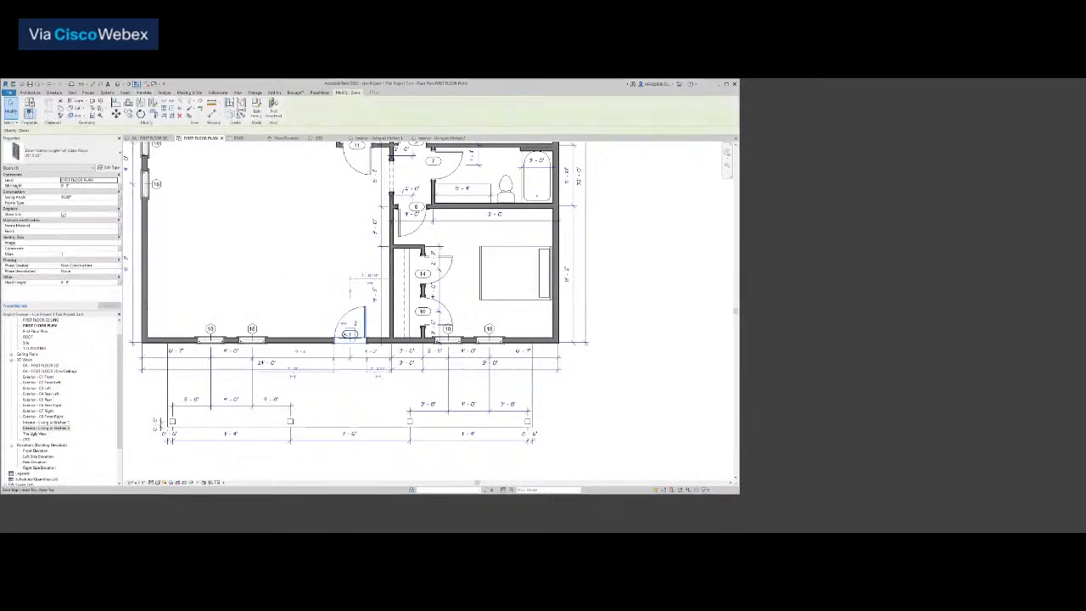
{"action": "scroll", "coordinate": [344, 334], "scroll_direction": "up", "scroll_amount": 3}
{"action": "left_click", "coordinate": [356, 333]}
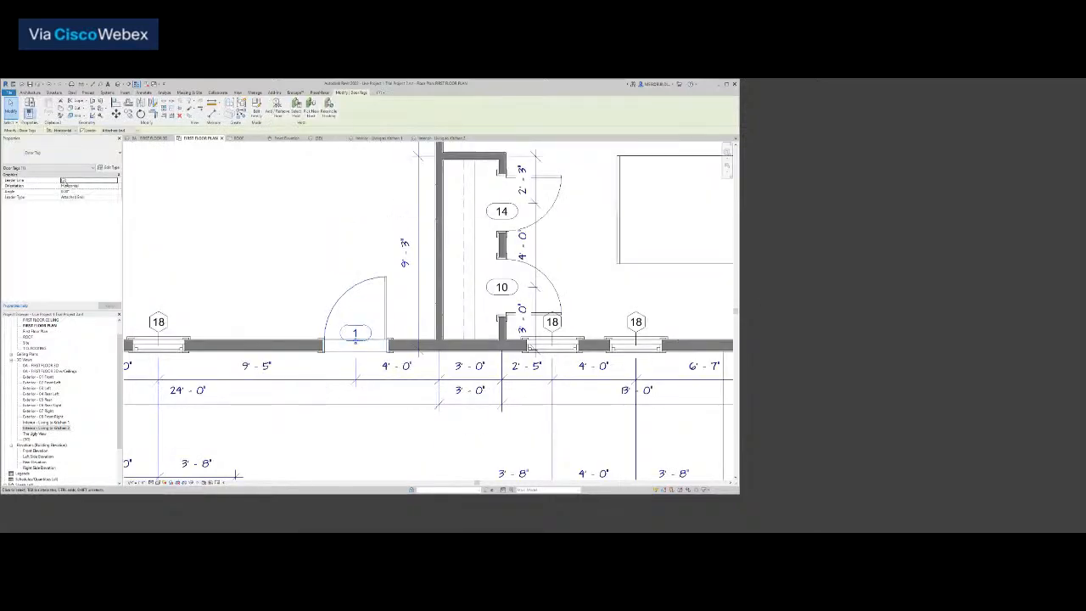
{"action": "left_click", "coordinate": [329, 332]}
{"action": "scroll", "coordinate": [330, 332], "scroll_direction": "down", "scroll_amount": 3}
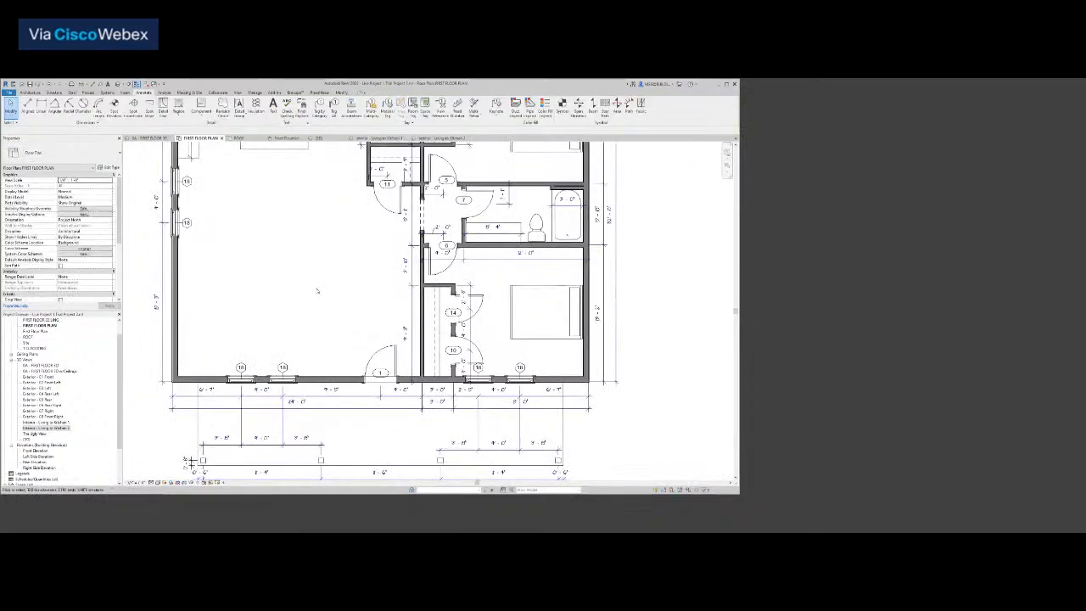
{"action": "scroll", "coordinate": [317, 291], "scroll_direction": "down", "scroll_amount": 4}
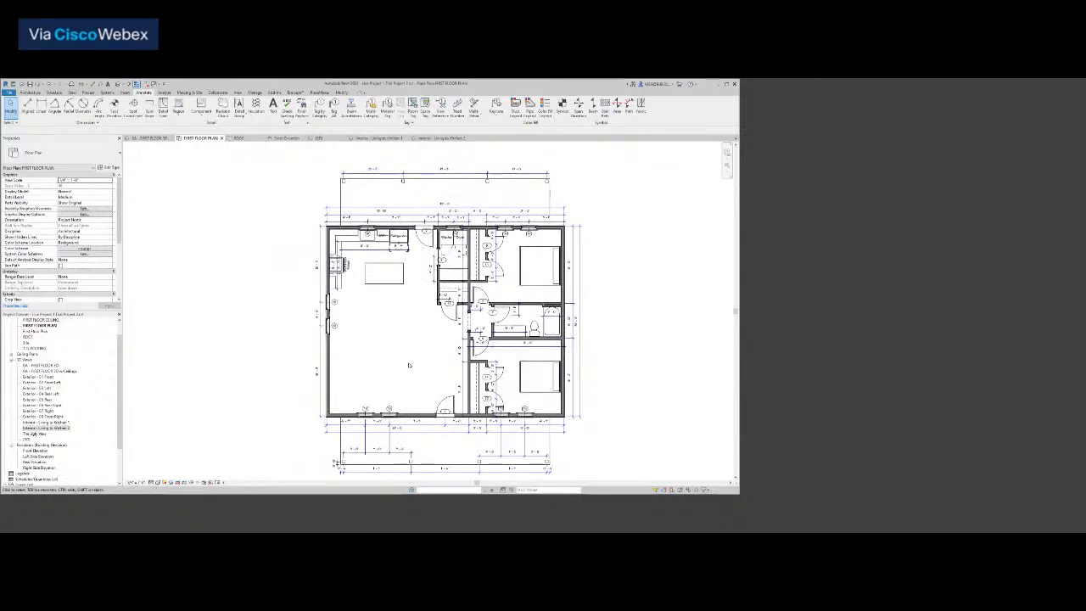
{"action": "middle_click_drag", "start_coordinate": [422, 357], "coordinate": [402, 347]}
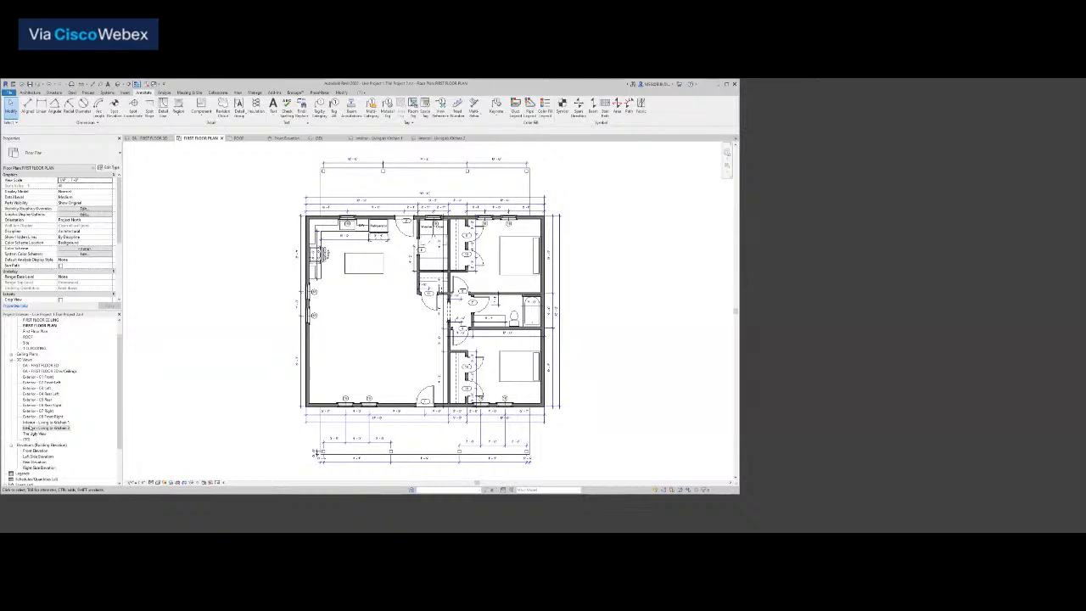
{"action": "scroll", "coordinate": [28, 428], "scroll_direction": "down", "scroll_amount": 3}
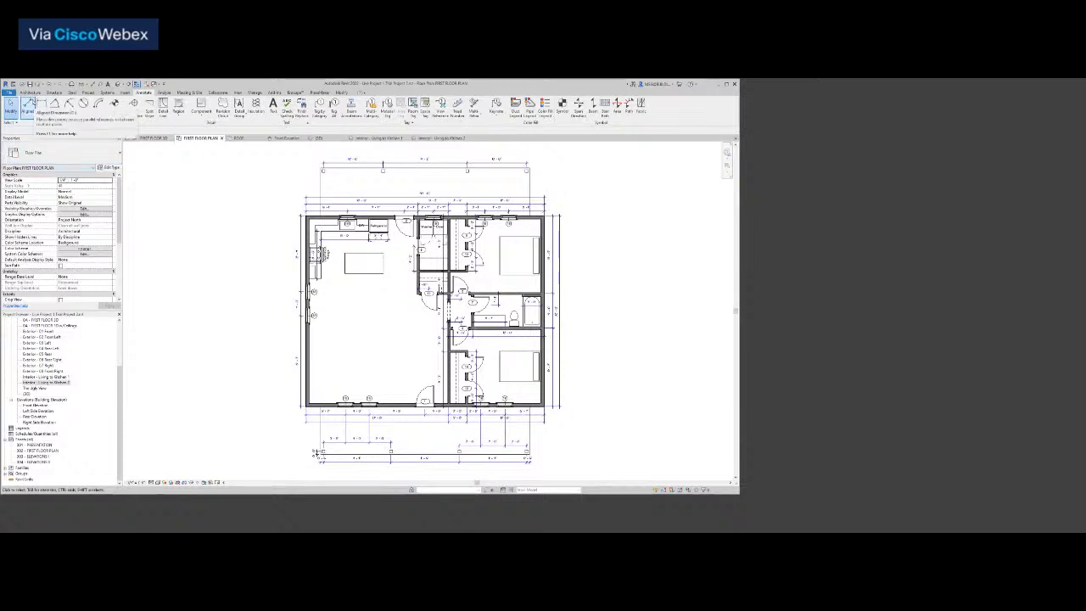
{"action": "left_click", "coordinate": [31, 91]}
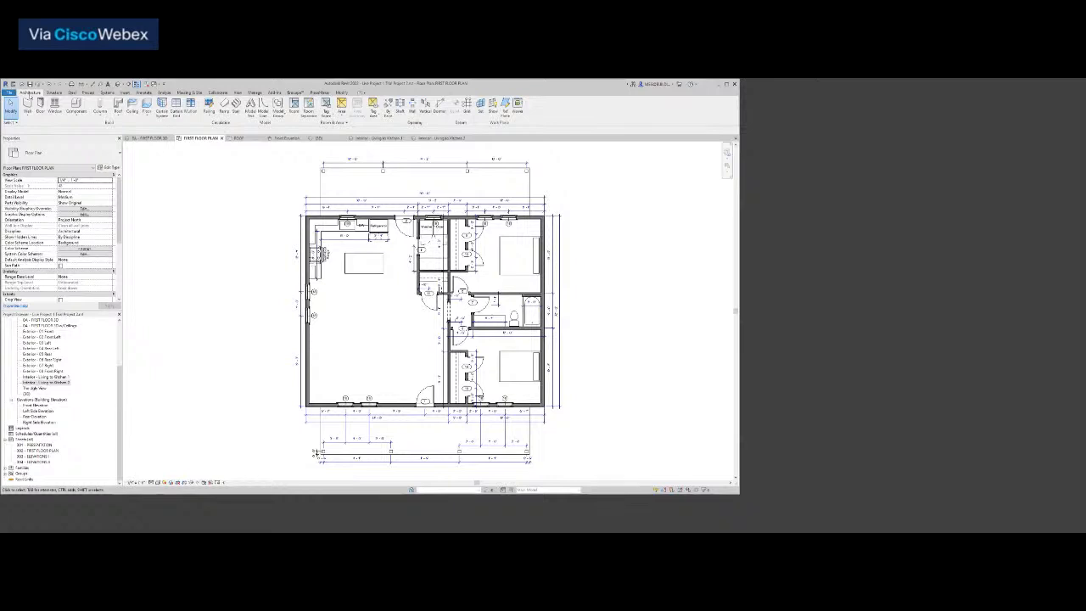
{"action": "left_click", "coordinate": [144, 92]}
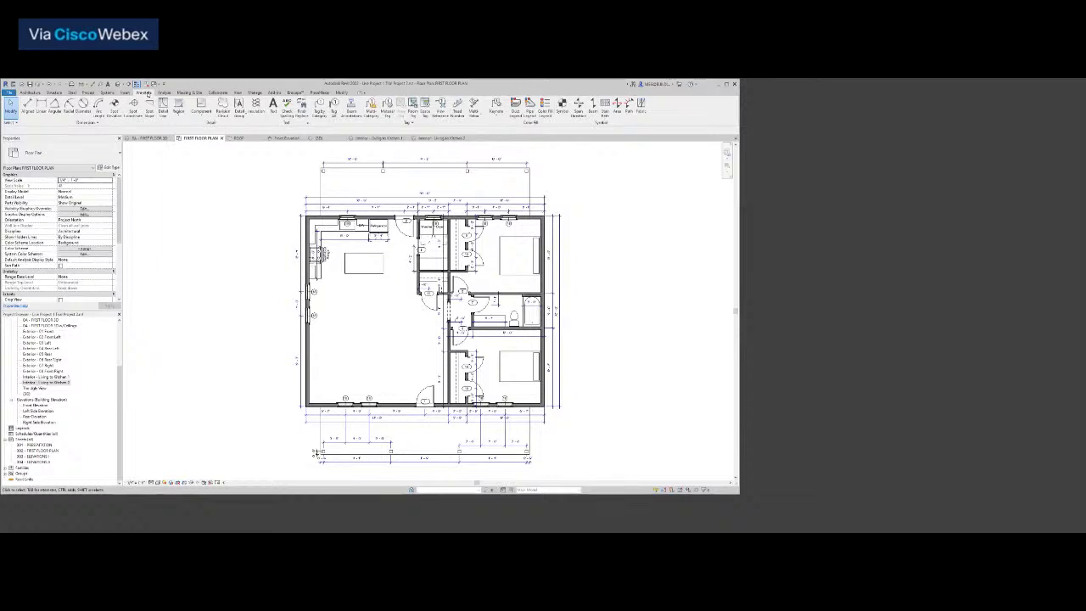
{"action": "left_click", "coordinate": [256, 93]}
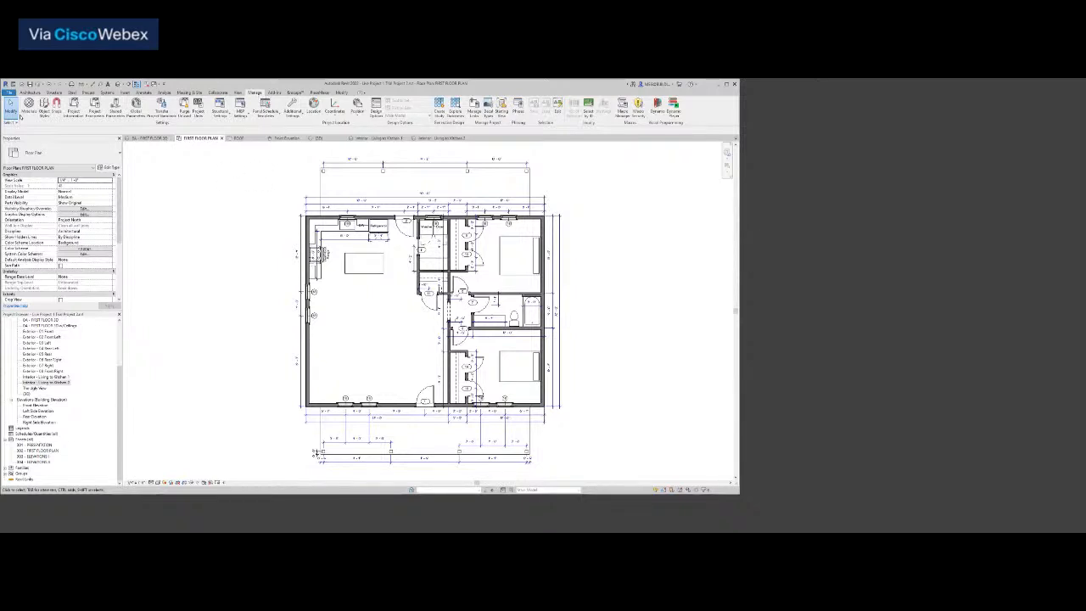
{"action": "left_click", "coordinate": [30, 92]}
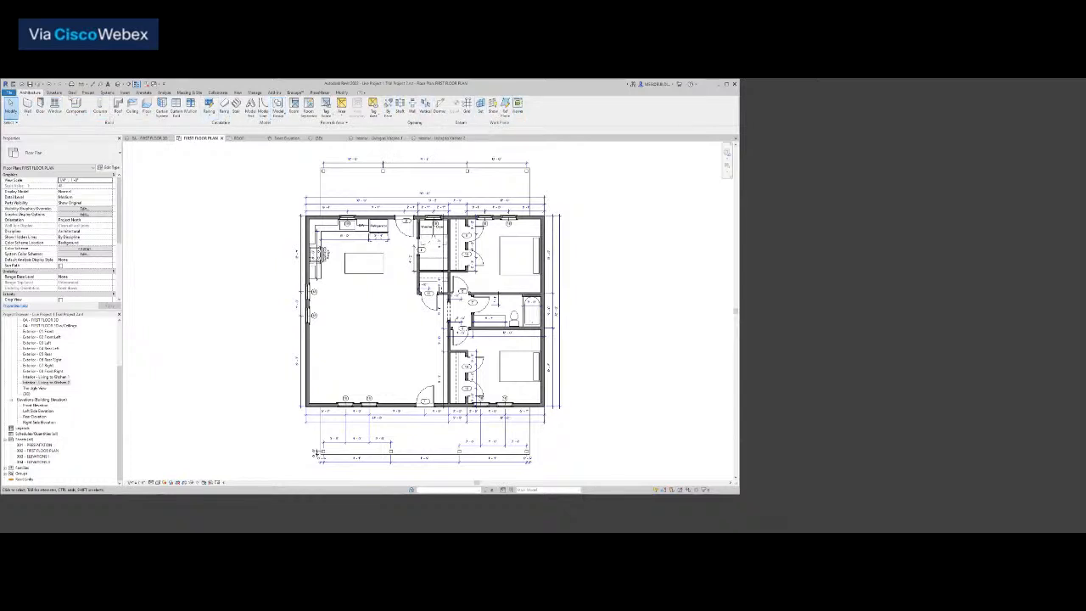
{"action": "left_click", "coordinate": [144, 92]}
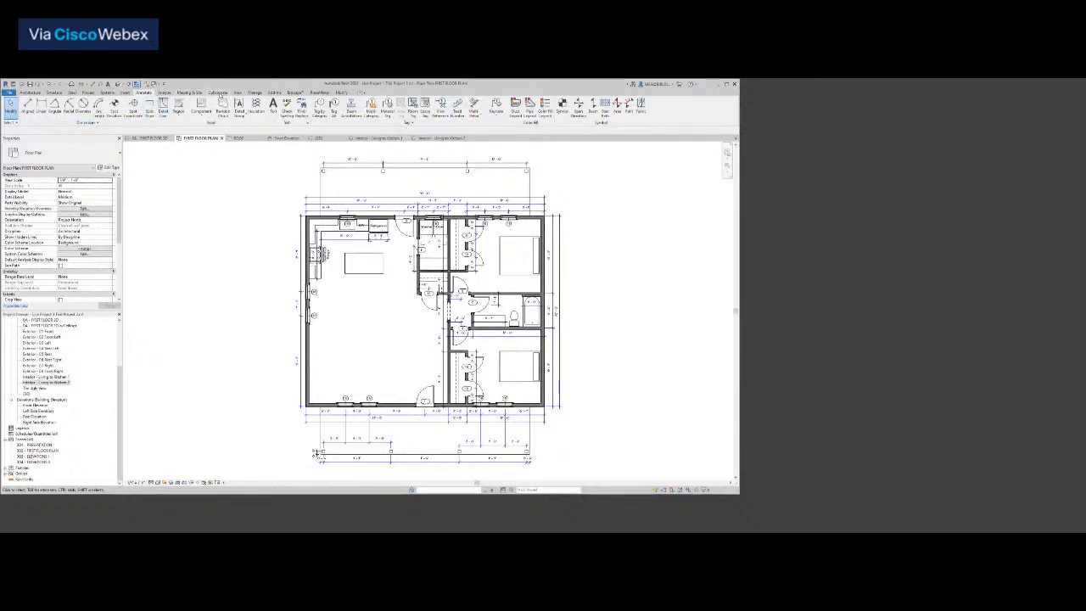
{"action": "left_click", "coordinate": [254, 92]}
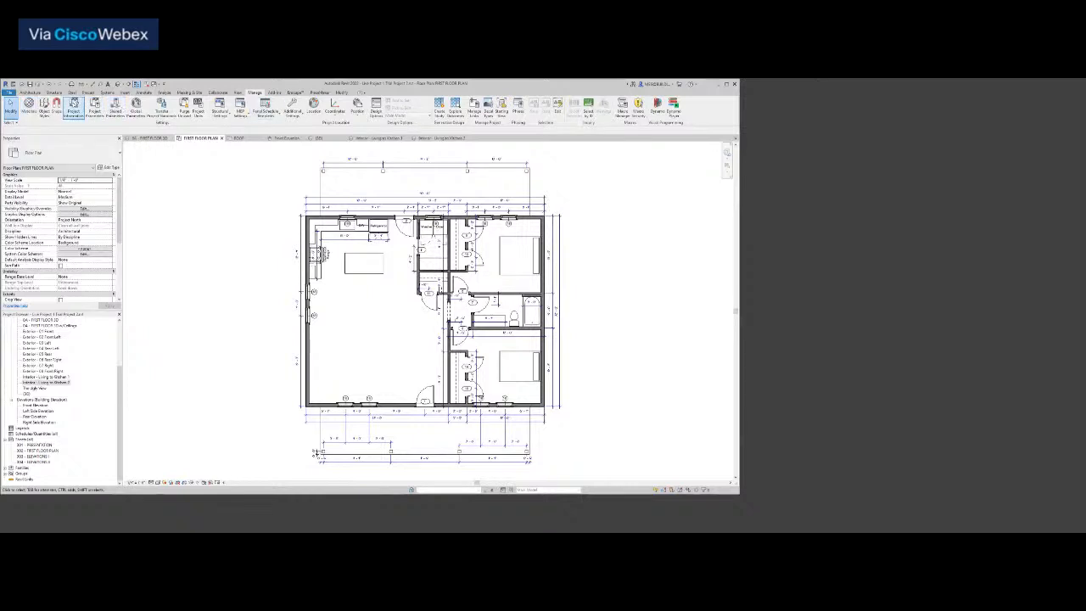
Create a new building component schedule for the Doors category, keeping the New Construction phase
{"action": "left_click", "coordinate": [239, 93]}
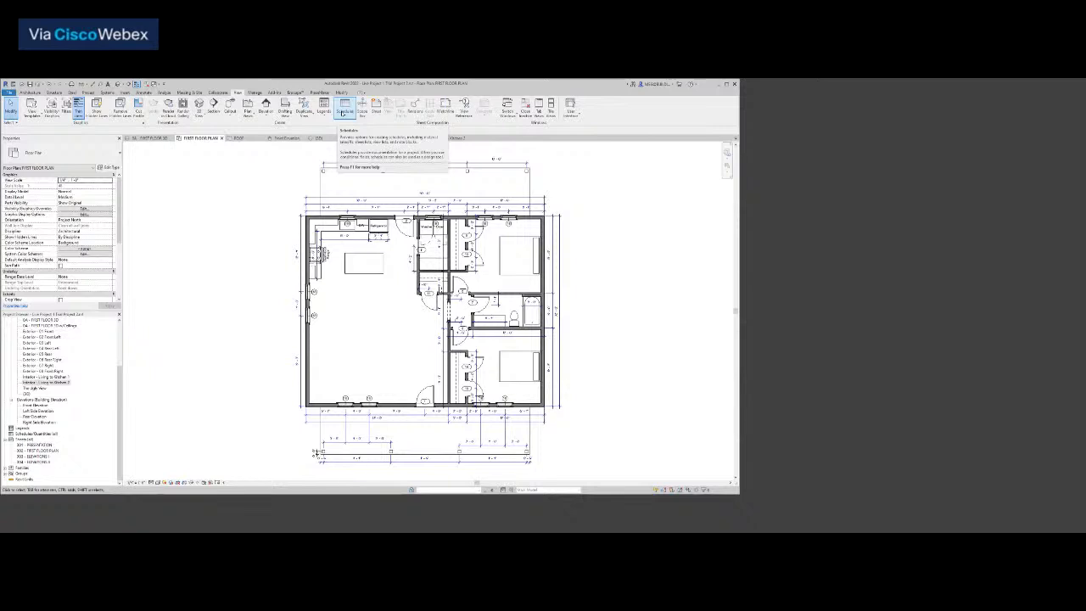
{"action": "left_click", "coordinate": [343, 113]}
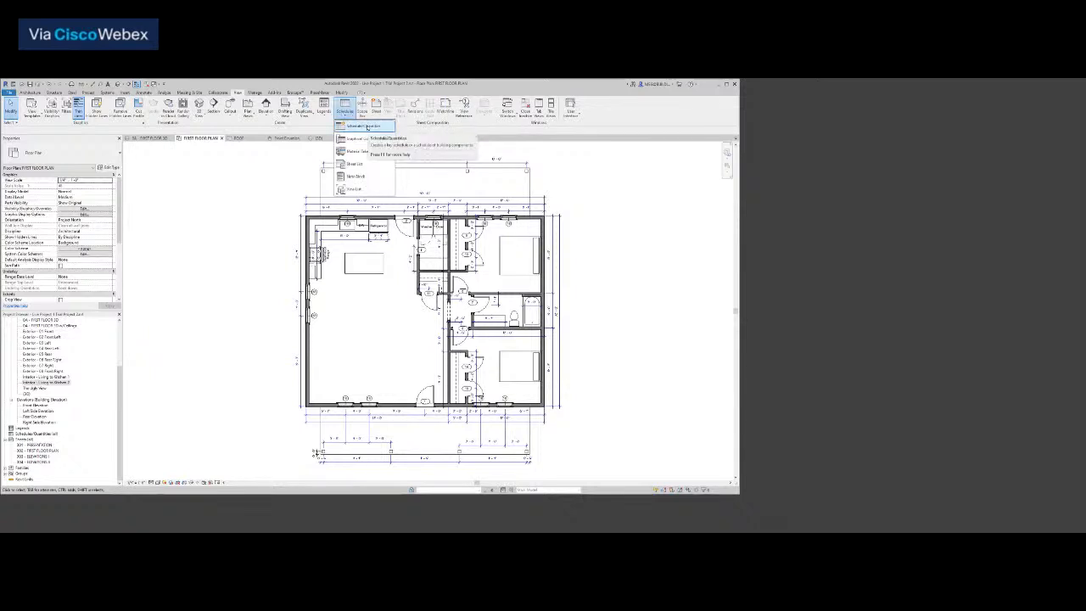
{"action": "left_click", "coordinate": [367, 127]}
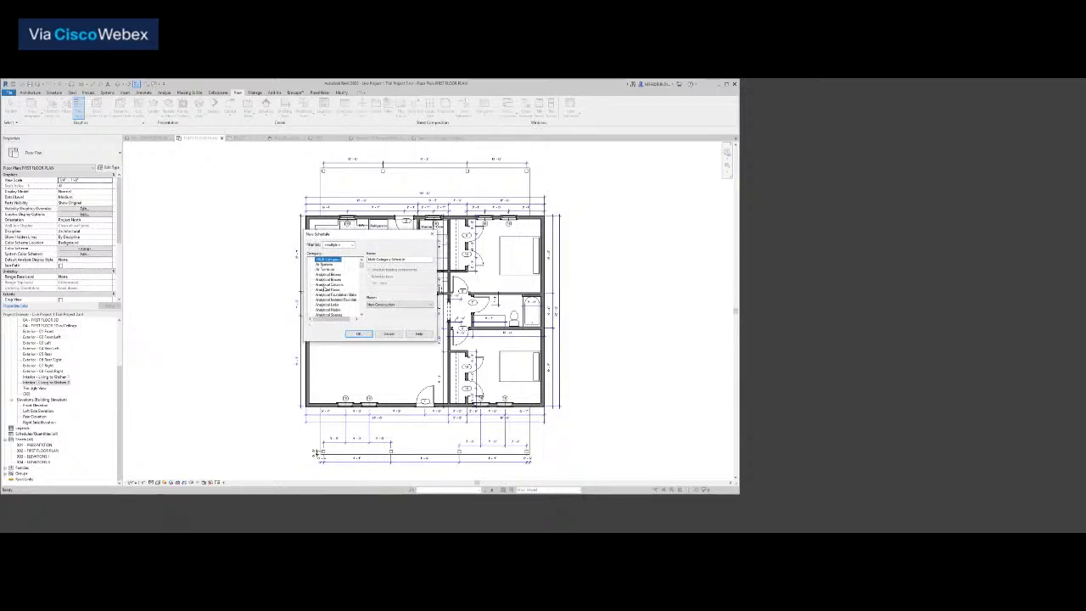
{"action": "scroll", "coordinate": [326, 288], "scroll_direction": "down", "scroll_amount": 2}
{"action": "scroll", "coordinate": [326, 294], "scroll_direction": "down", "scroll_amount": 6}
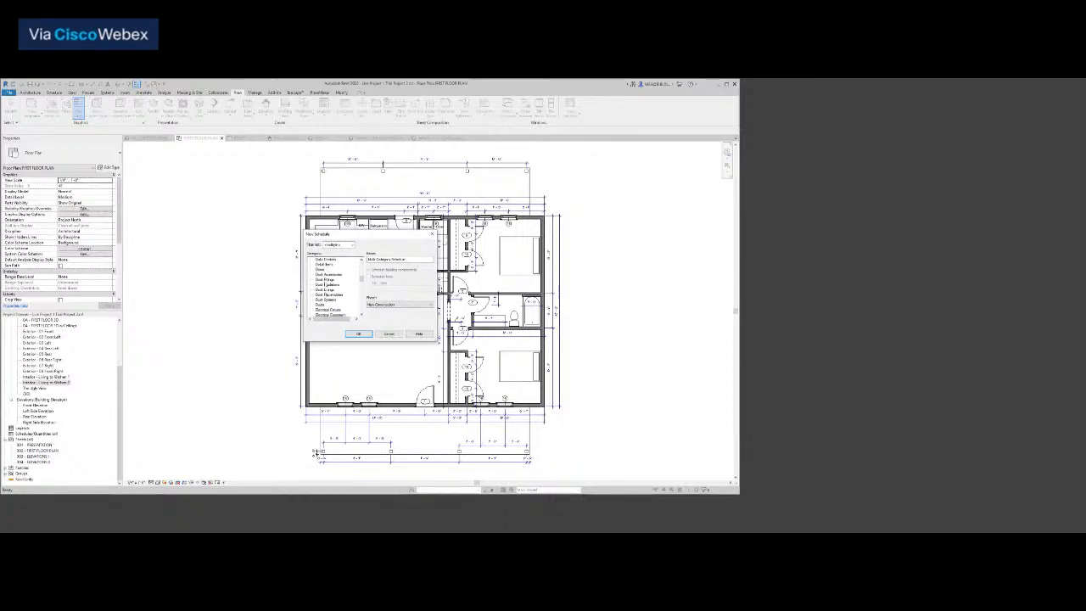
{"action": "scroll", "coordinate": [323, 271], "scroll_direction": "down", "scroll_amount": 1}
{"action": "left_click", "coordinate": [323, 270]}
{"action": "scroll", "coordinate": [323, 289], "scroll_direction": "up", "scroll_amount": 2}
{"action": "left_click", "coordinate": [324, 281]}
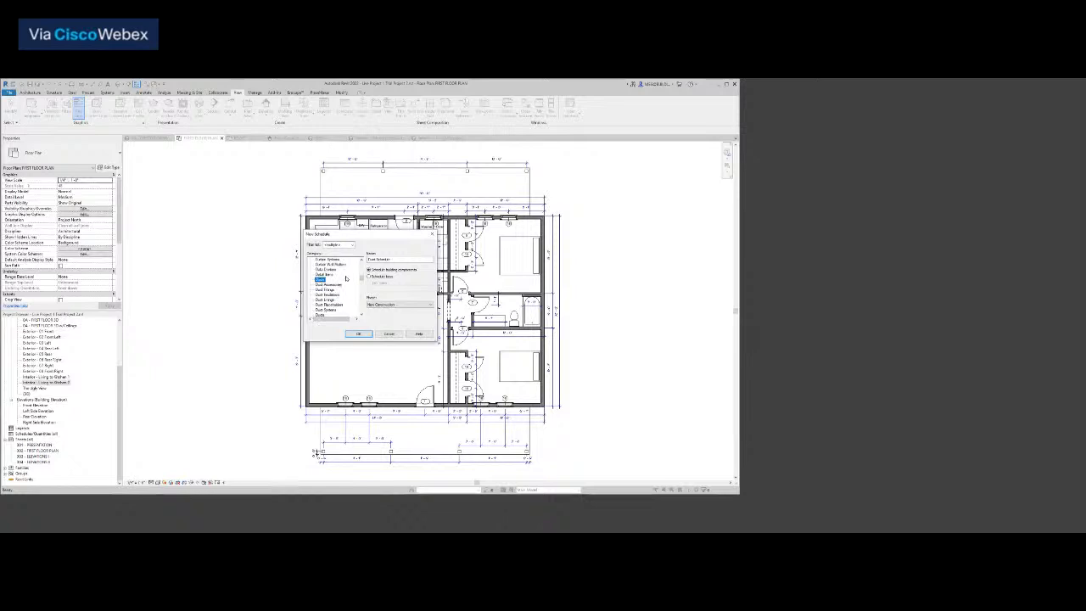
{"action": "left_click", "coordinate": [369, 335]}
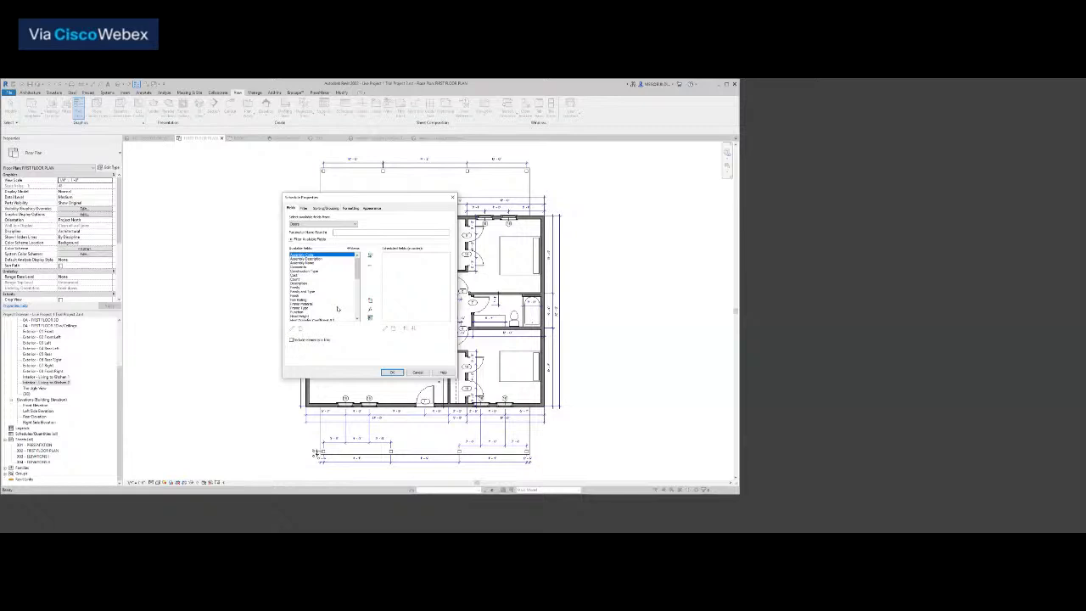
Add the Mark and Description fields to the door schedule, in that order
{"action": "scroll", "coordinate": [322, 291], "scroll_direction": "down", "scroll_amount": 3}
{"action": "scroll", "coordinate": [325, 292], "scroll_direction": "down", "scroll_amount": 2}
{"action": "left_click", "coordinate": [294, 289]}
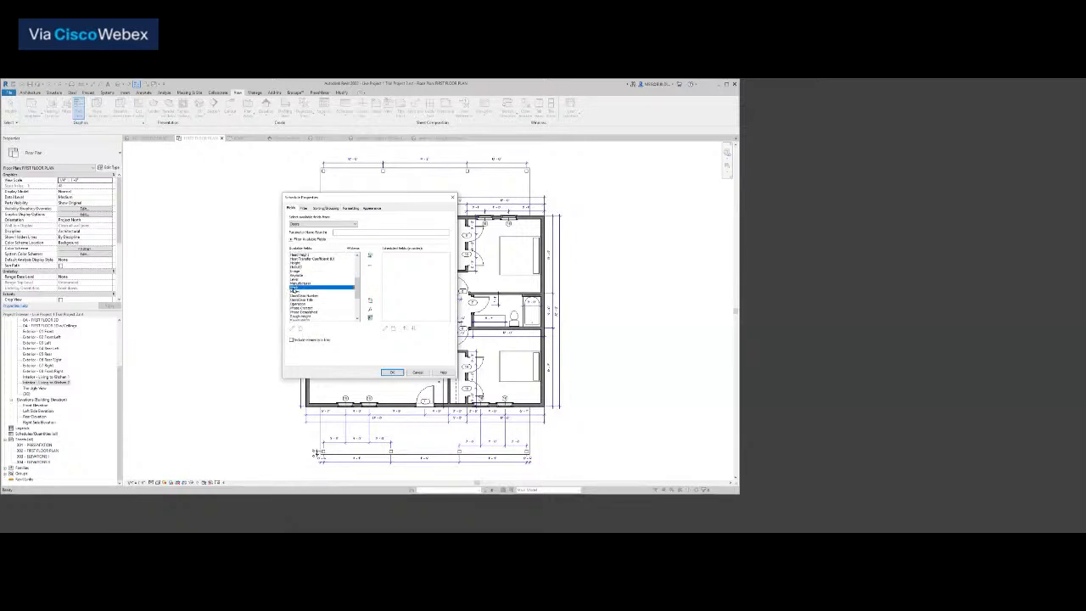
{"action": "left_click", "coordinate": [370, 255]}
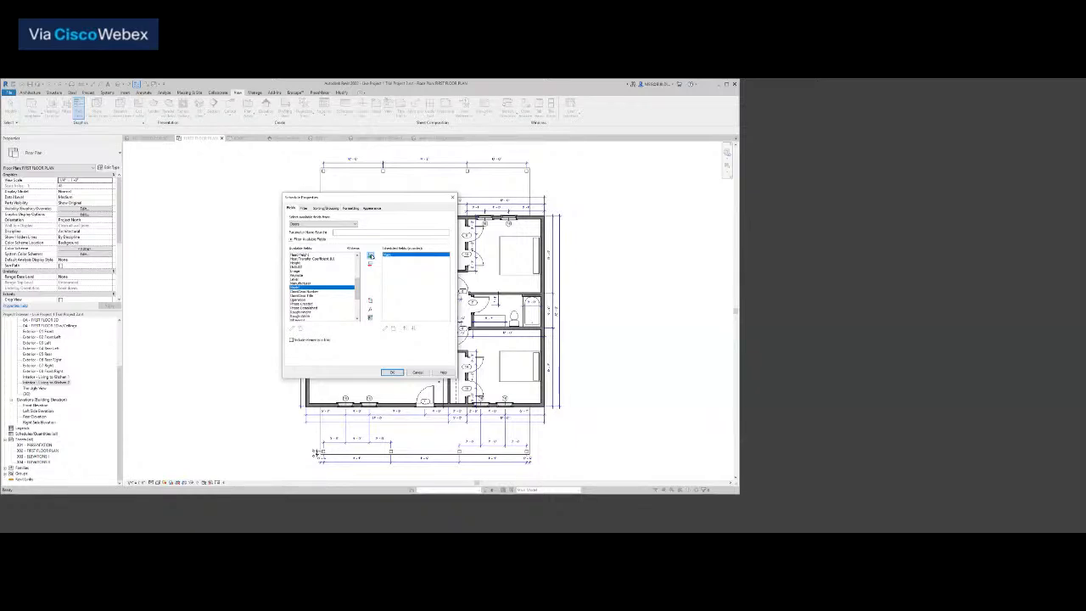
{"action": "scroll", "coordinate": [301, 286], "scroll_direction": "up", "scroll_amount": 3}
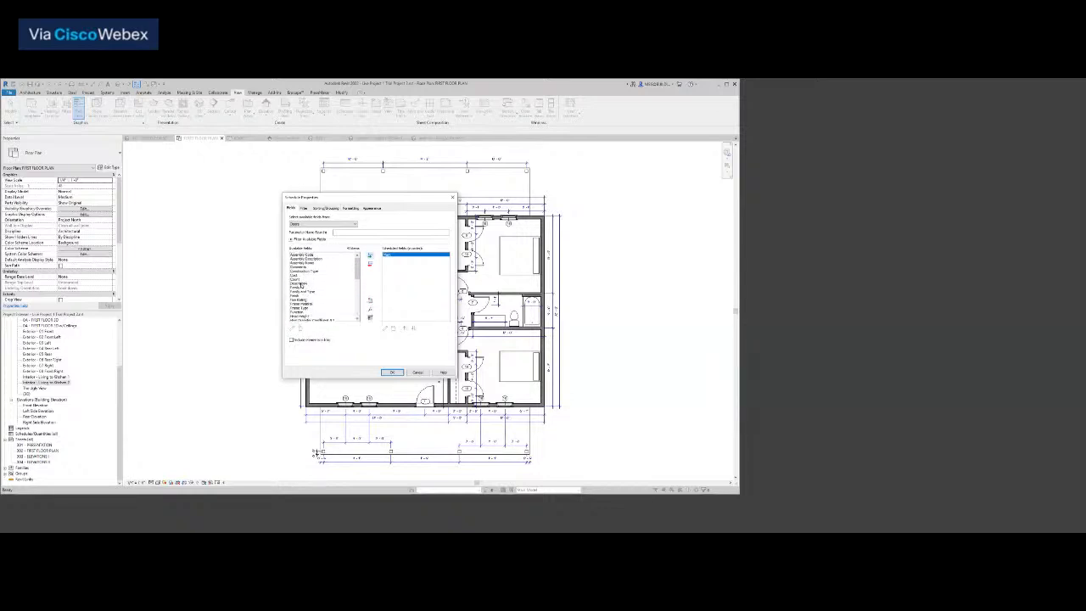
{"action": "left_click", "coordinate": [301, 287]}
{"action": "left_click", "coordinate": [370, 256]}
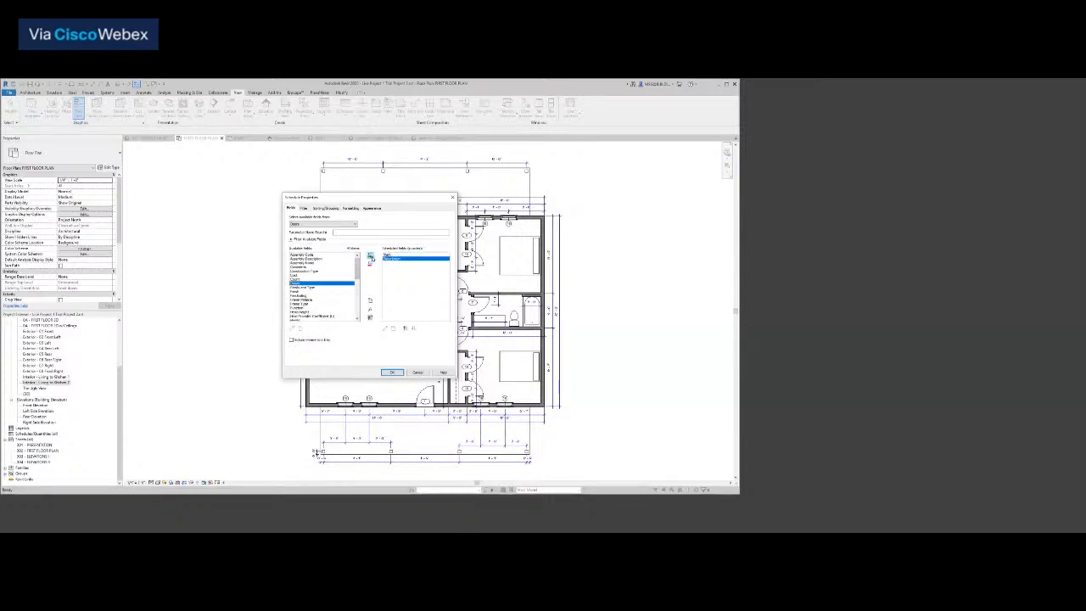
Add the Width and Height fields to the door schedule after Description
{"action": "scroll", "coordinate": [312, 290], "scroll_direction": "down", "scroll_amount": 5}
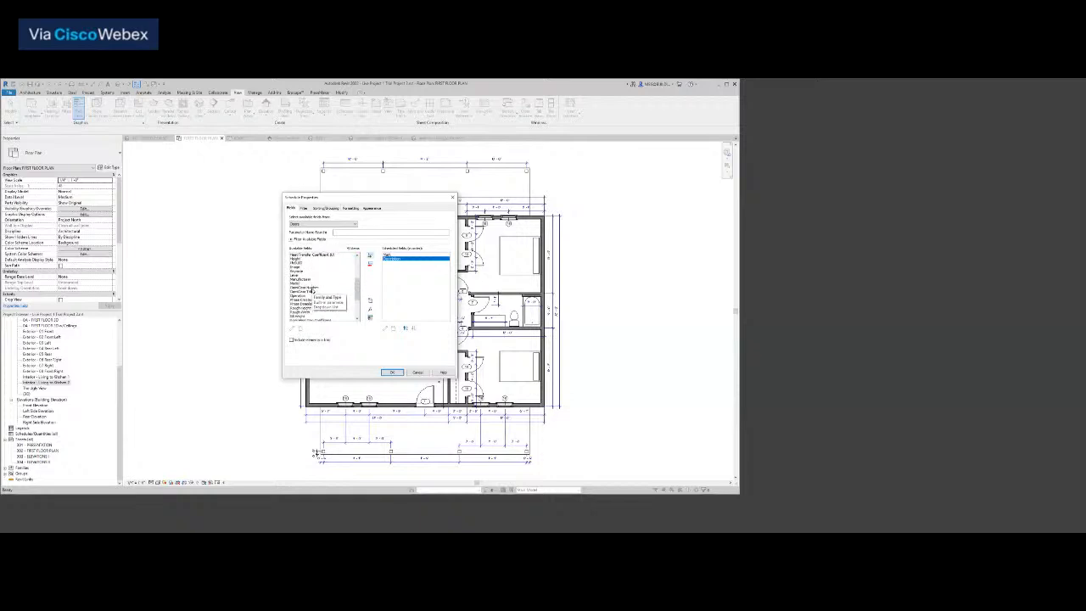
{"action": "scroll", "coordinate": [311, 291], "scroll_direction": "down", "scroll_amount": 4}
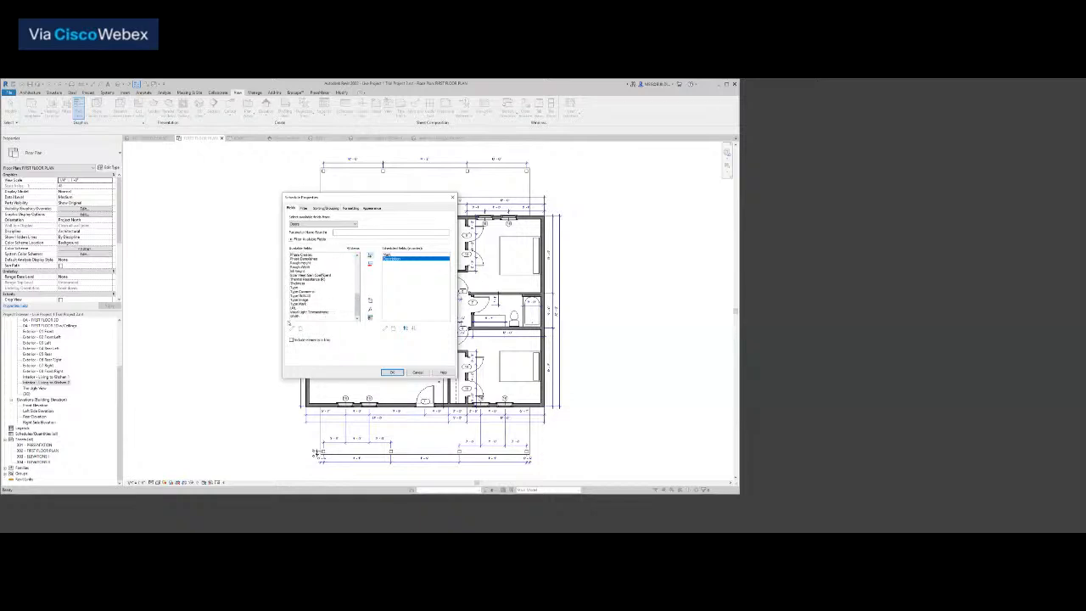
{"action": "left_click", "coordinate": [295, 316]}
{"action": "double_click", "coordinate": [294, 316]}
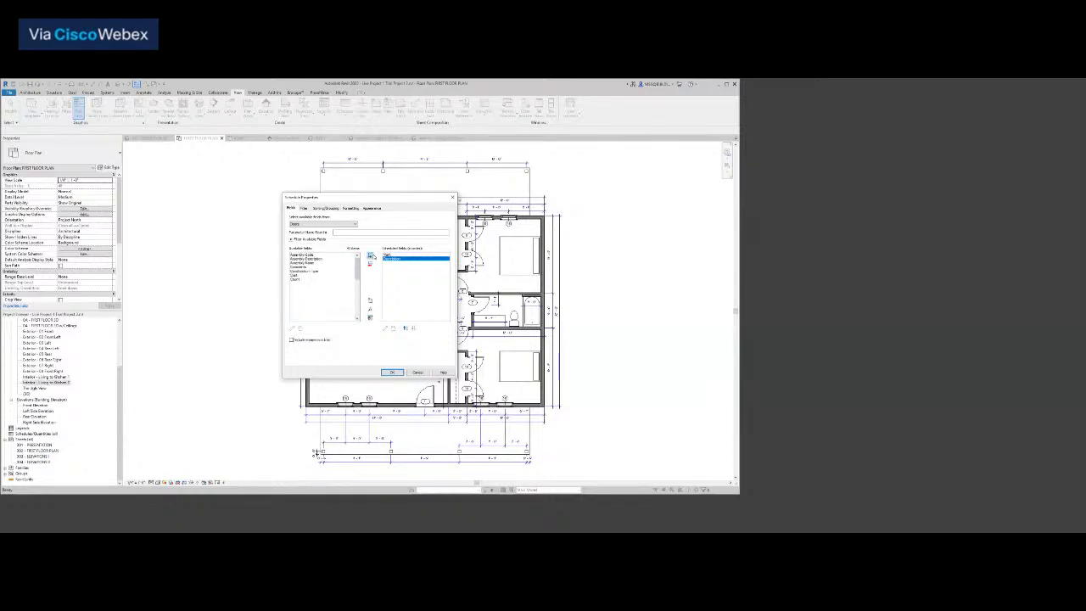
{"action": "scroll", "coordinate": [320, 303], "scroll_direction": "up", "scroll_amount": 10}
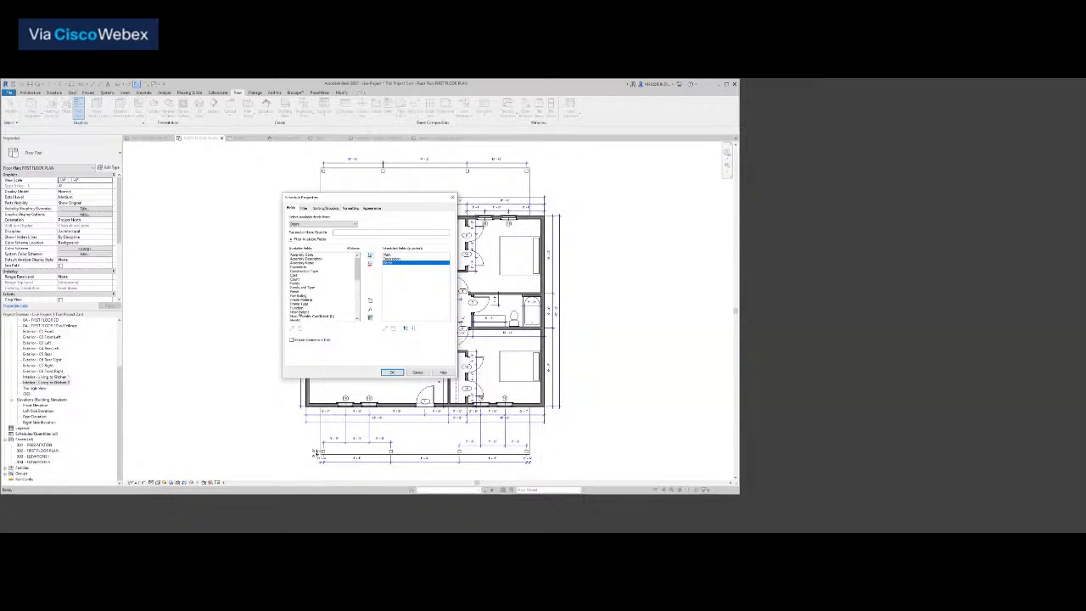
{"action": "left_click", "coordinate": [298, 319]}
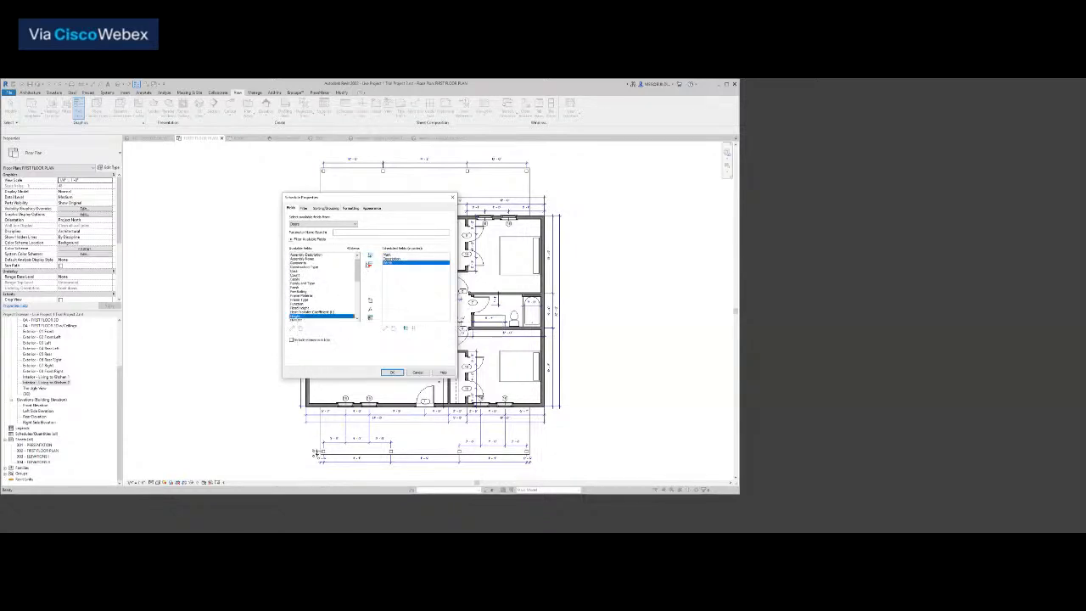
{"action": "left_click", "coordinate": [370, 255]}
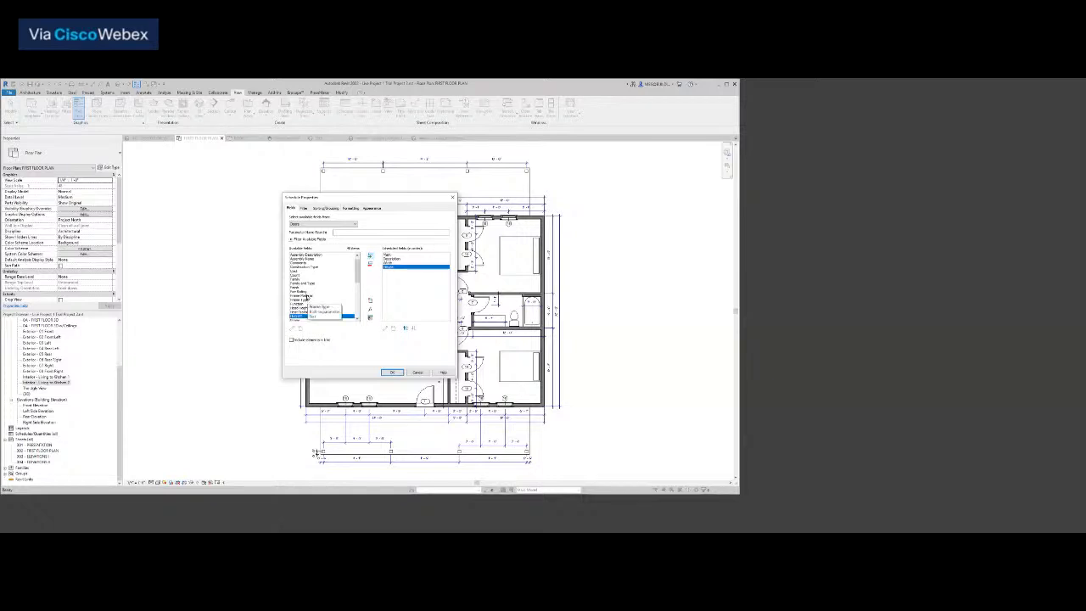
Add Level as the last field of the door schedule and generate the schedule
{"action": "scroll", "coordinate": [304, 294], "scroll_direction": "down", "scroll_amount": 6}
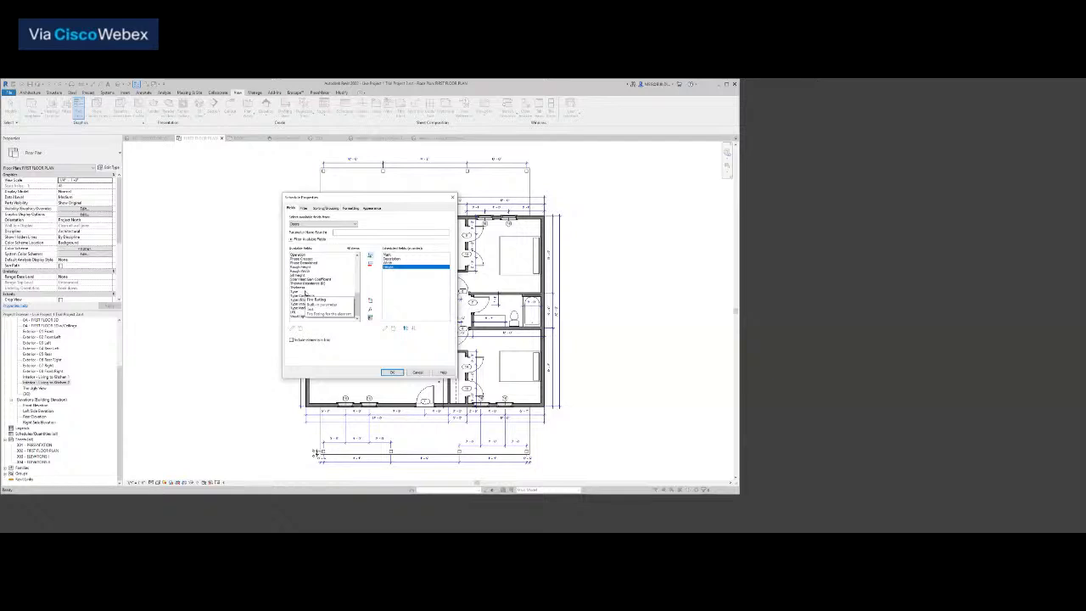
{"action": "scroll", "coordinate": [306, 294], "scroll_direction": "up", "scroll_amount": 8}
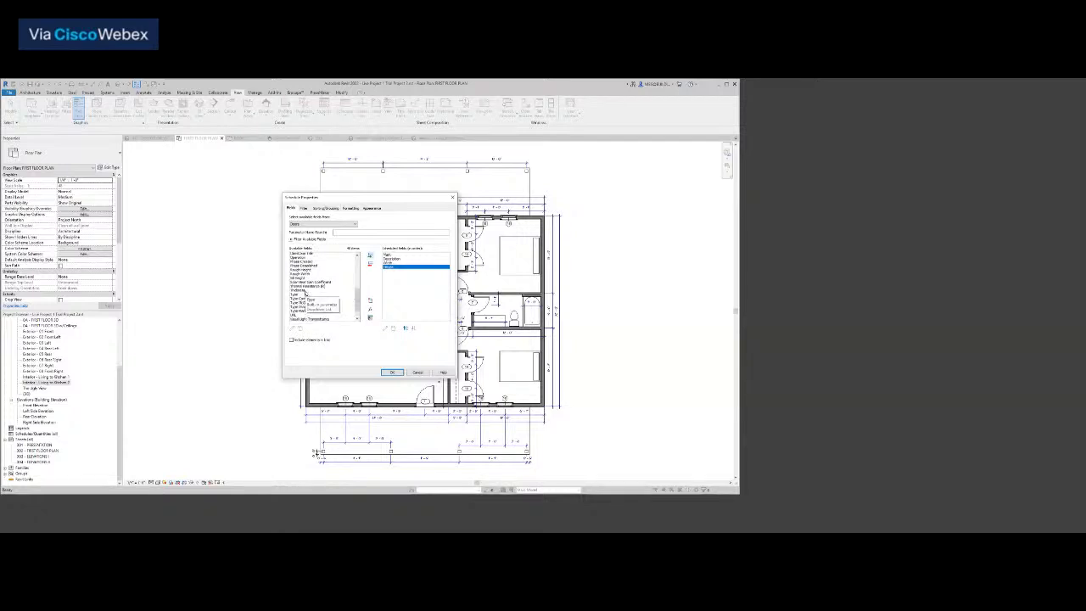
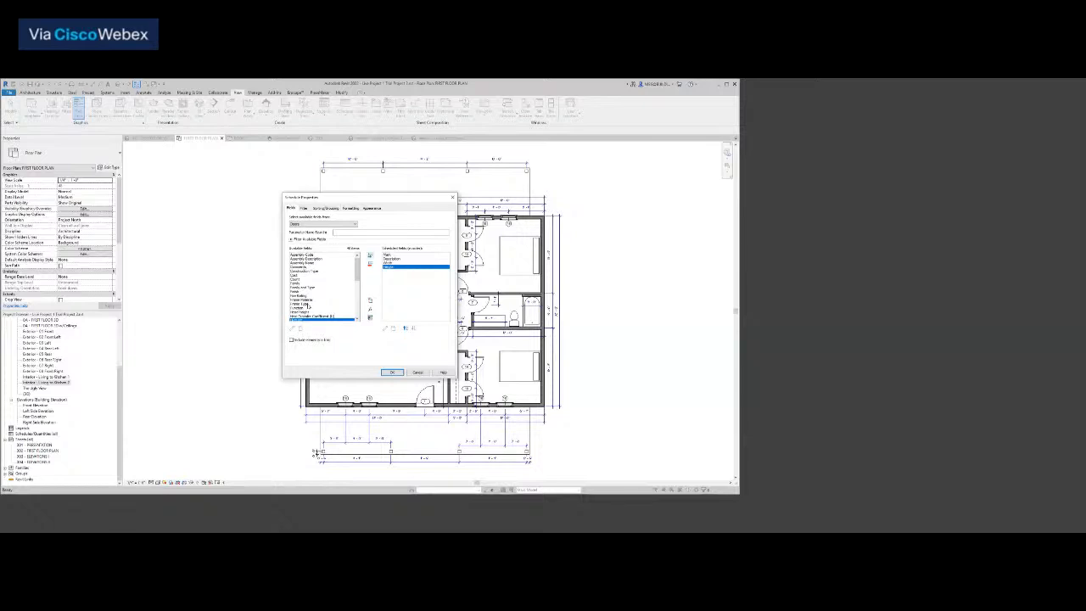
{"action": "scroll", "coordinate": [319, 303], "scroll_direction": "down", "scroll_amount": 1}
{"action": "scroll", "coordinate": [319, 303], "scroll_direction": "down", "scroll_amount": 2}
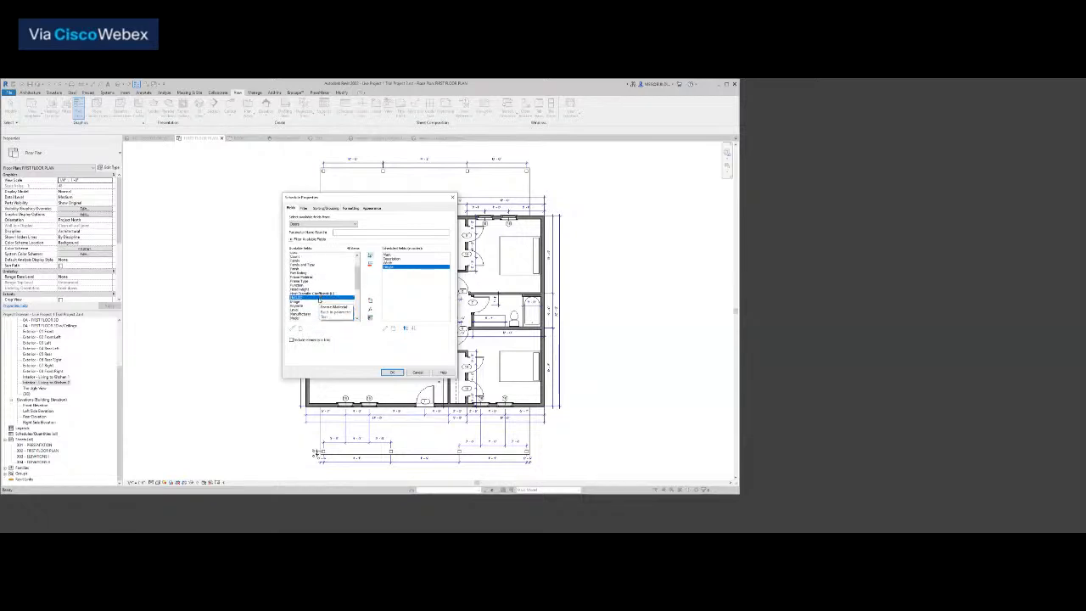
{"action": "left_click", "coordinate": [297, 296]}
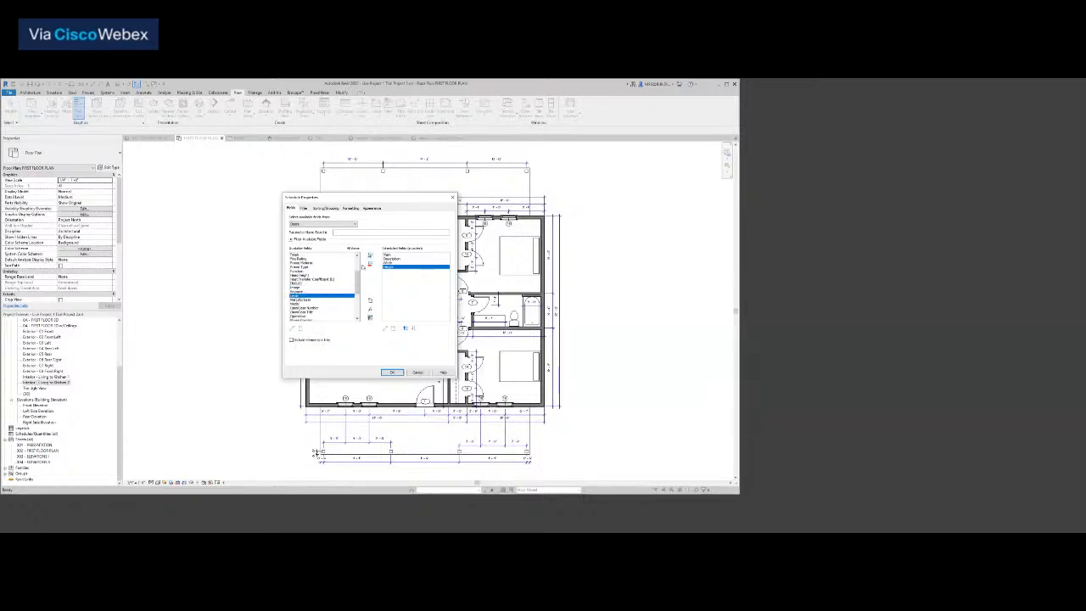
{"action": "left_click", "coordinate": [370, 256]}
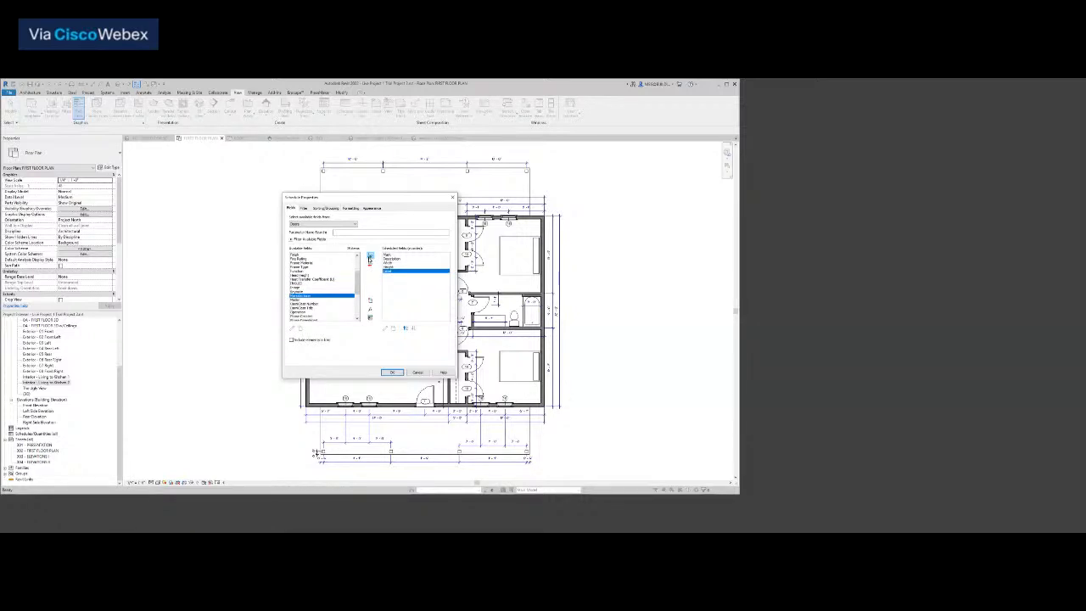
{"action": "scroll", "coordinate": [321, 306], "scroll_direction": "down", "scroll_amount": 3}
{"action": "scroll", "coordinate": [321, 305], "scroll_direction": "down", "scroll_amount": 2}
{"action": "scroll", "coordinate": [321, 303], "scroll_direction": "down", "scroll_amount": 1}
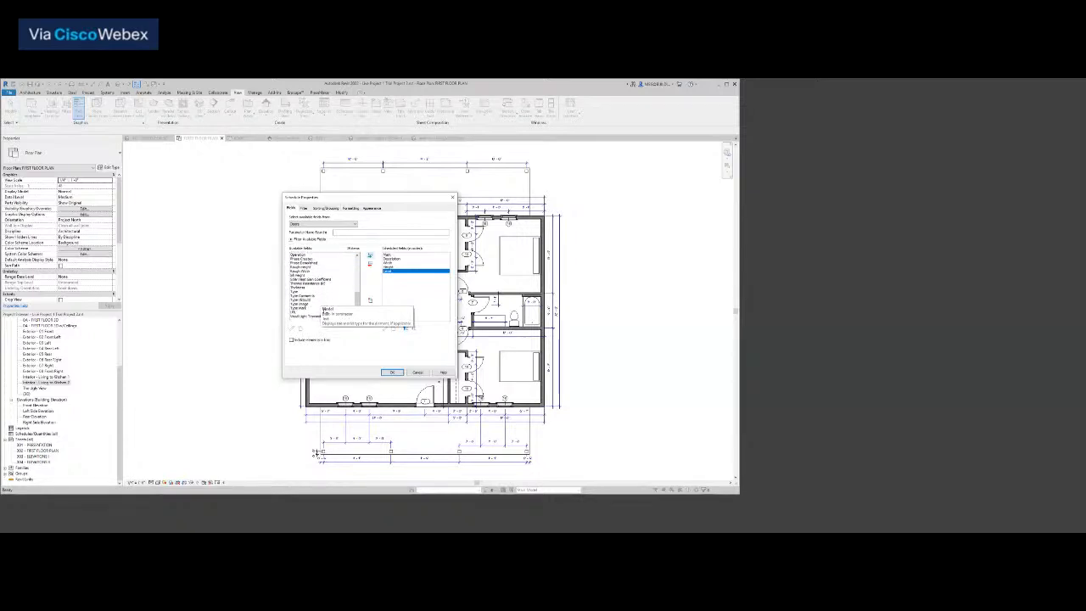
{"action": "scroll", "coordinate": [312, 312], "scroll_direction": "up", "scroll_amount": 1}
{"action": "scroll", "coordinate": [312, 312], "scroll_direction": "up", "scroll_amount": 5}
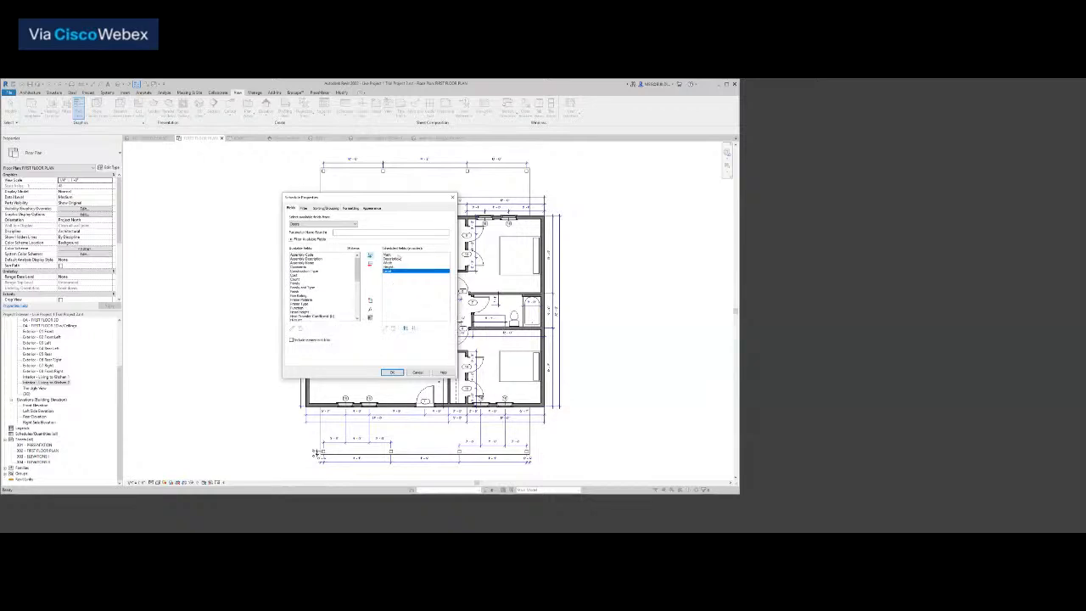
{"action": "left_click", "coordinate": [395, 373]}
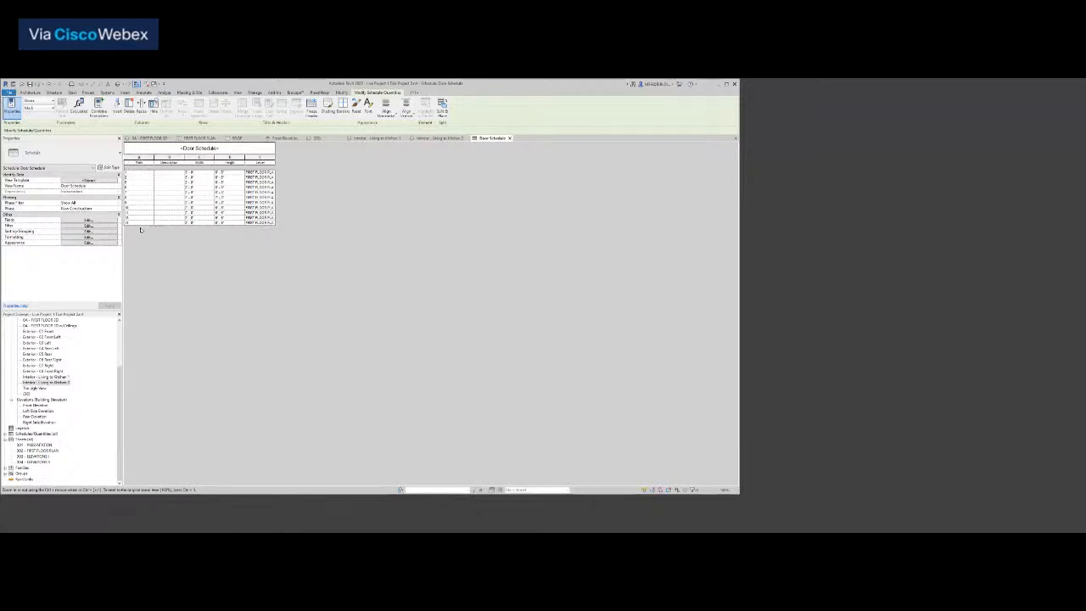
In the first floor plan, set the Mark of the exterior door beside the refrigerator to 001
{"action": "left_click", "coordinate": [191, 138]}
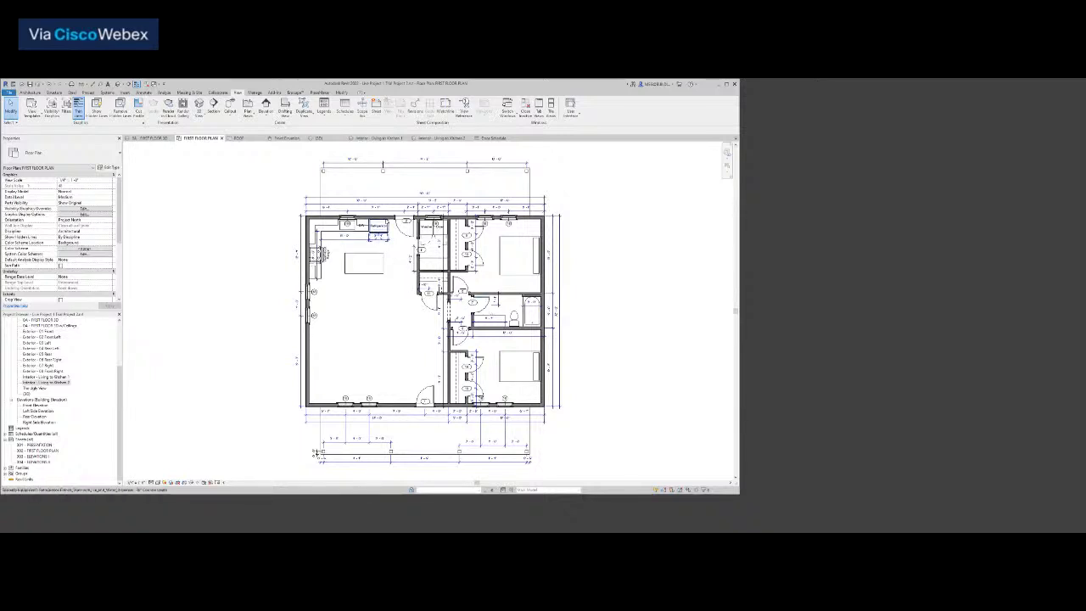
{"action": "scroll", "coordinate": [381, 222], "scroll_direction": "up", "scroll_amount": 3}
{"action": "scroll", "coordinate": [390, 231], "scroll_direction": "up", "scroll_amount": 1}
{"action": "middle_click_drag", "start_coordinate": [422, 247], "coordinate": [463, 299]}
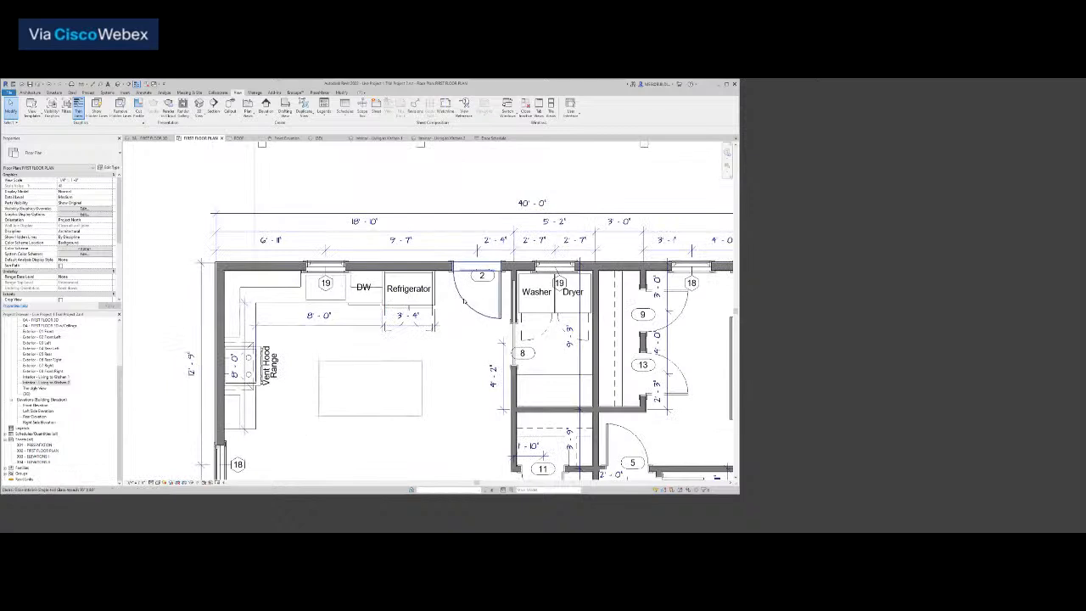
{"action": "left_click", "coordinate": [463, 297]}
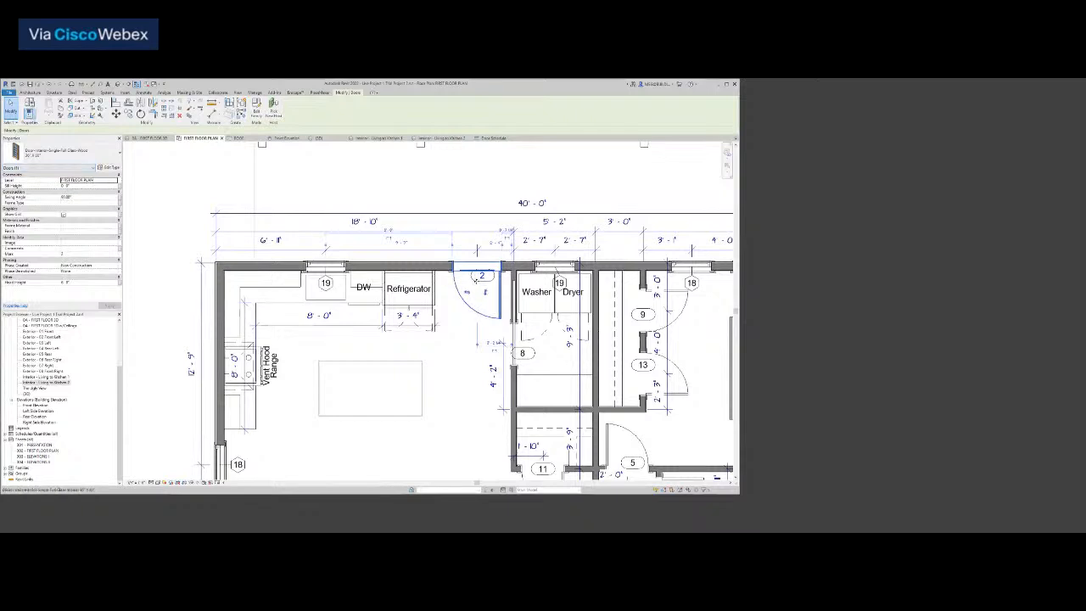
{"action": "left_click", "coordinate": [474, 282]}
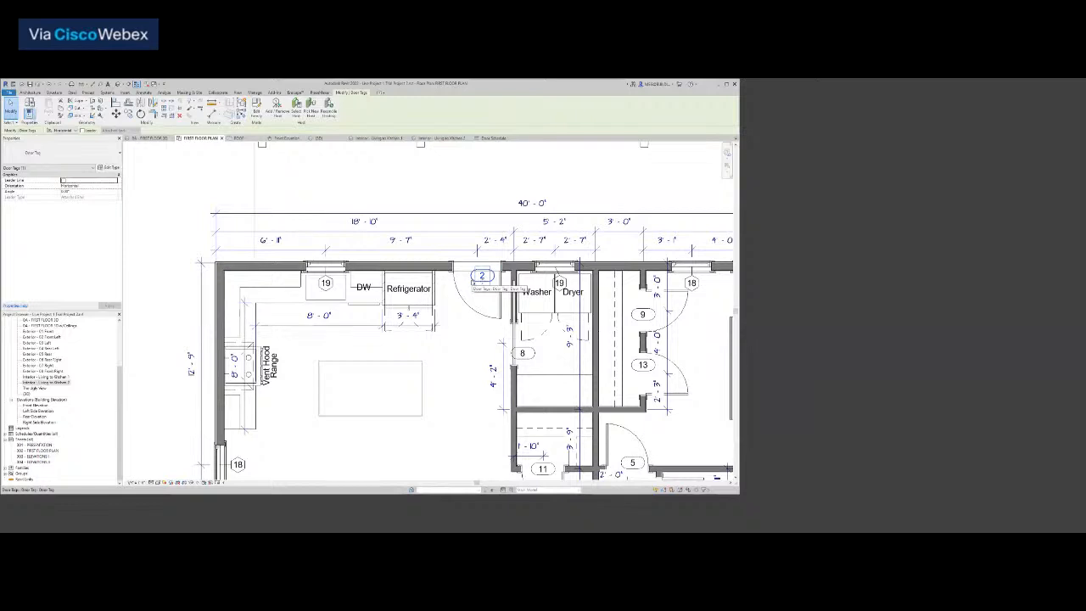
{"action": "left_click", "coordinate": [472, 285]}
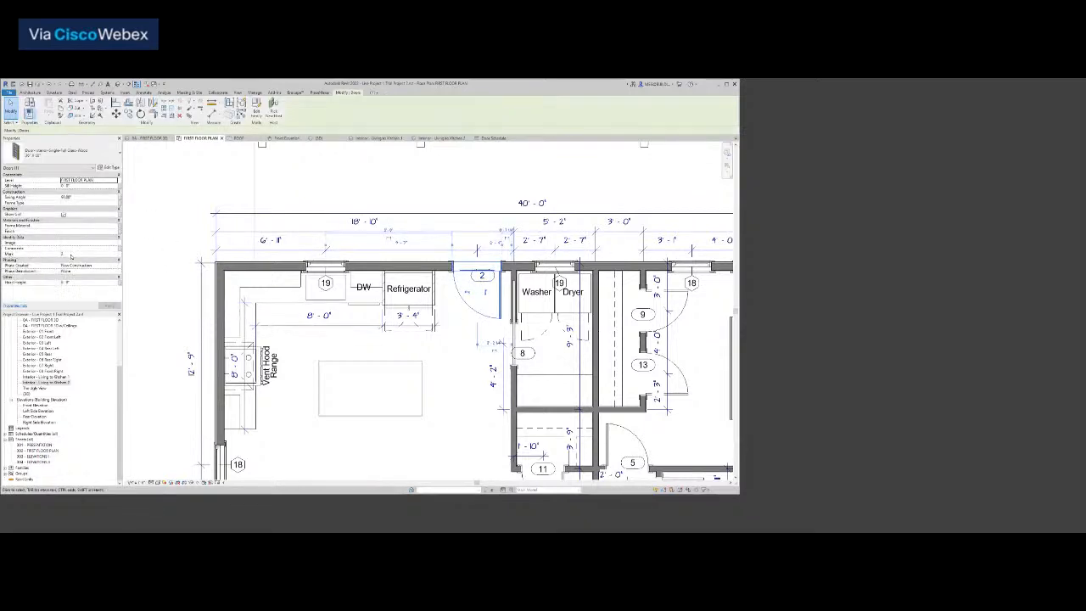
{"action": "left_click", "coordinate": [71, 254]}
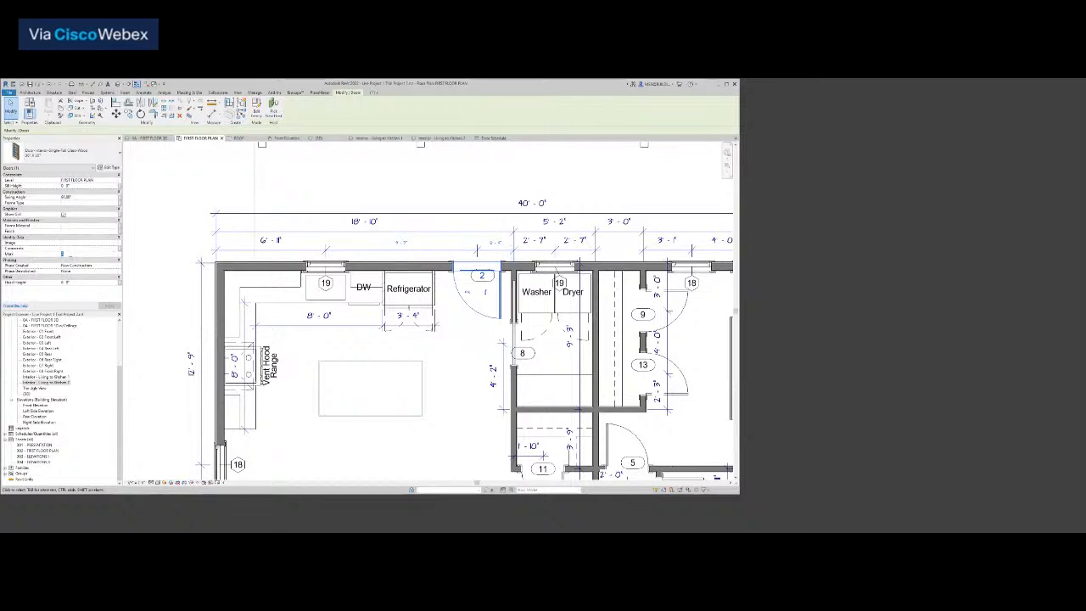
{"action": "type", "text": "001"}
{"action": "left_click", "coordinate": [470, 382]}
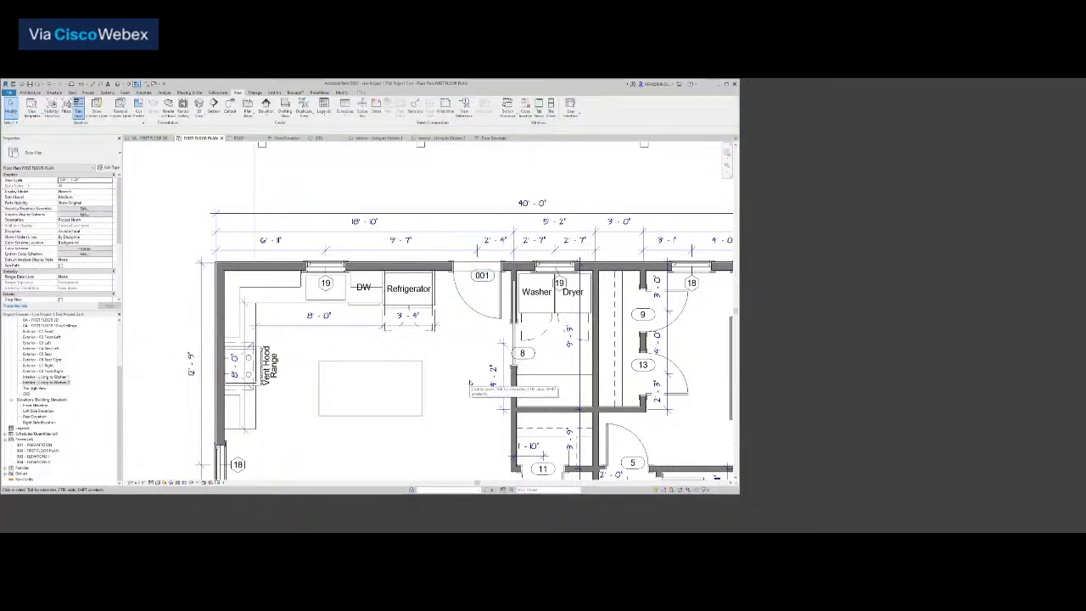
Set the Mark of the exterior door in the living area's lower wall to 002
{"action": "scroll", "coordinate": [470, 382], "scroll_direction": "down", "scroll_amount": 5}
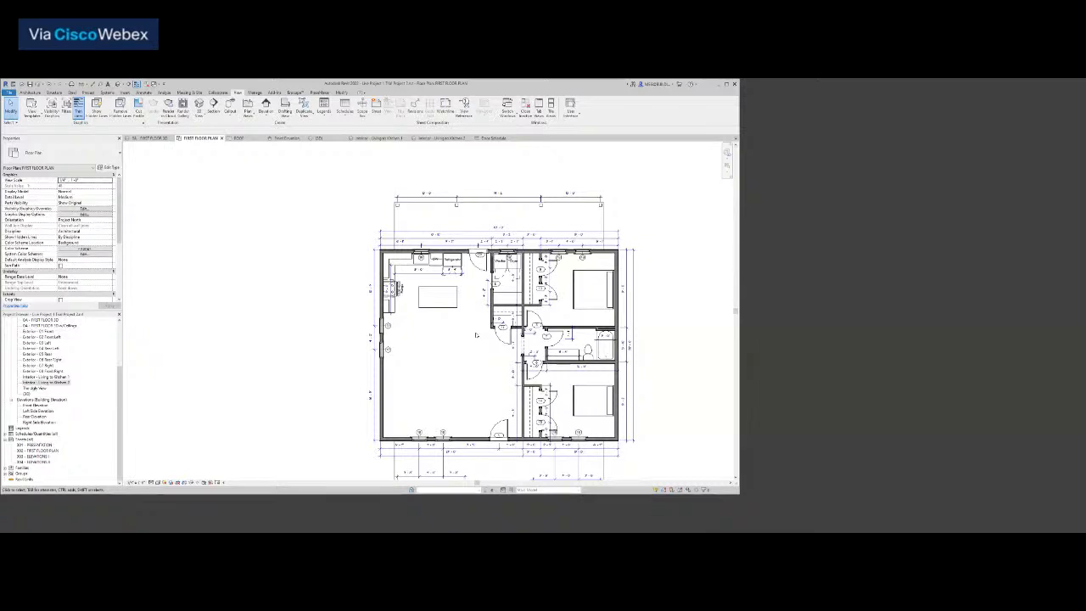
{"action": "scroll", "coordinate": [501, 437], "scroll_direction": "up", "scroll_amount": 5}
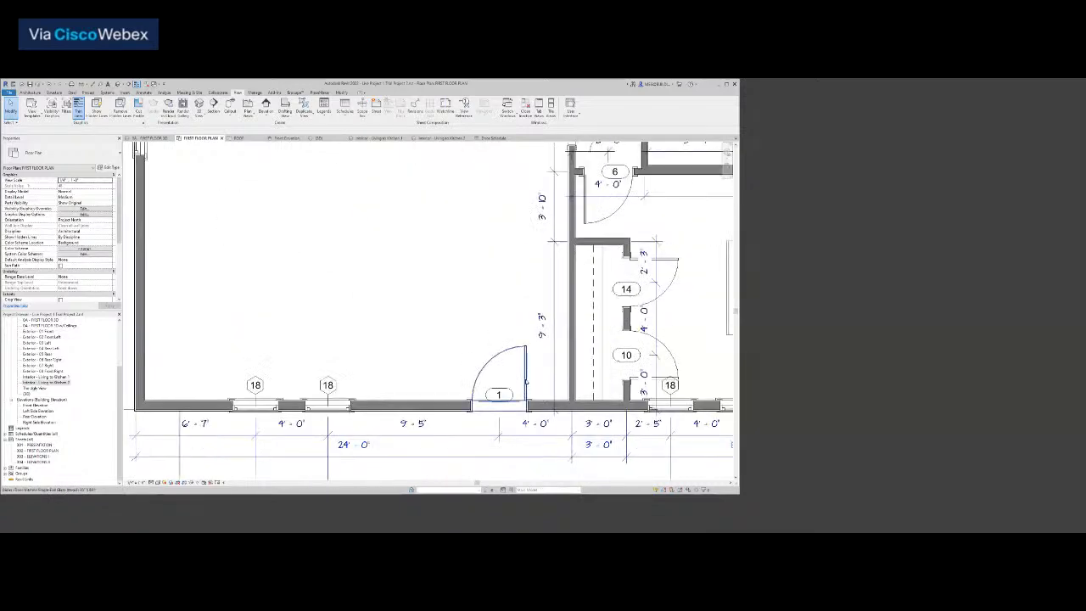
{"action": "scroll", "coordinate": [510, 365], "scroll_direction": "down", "scroll_amount": 5}
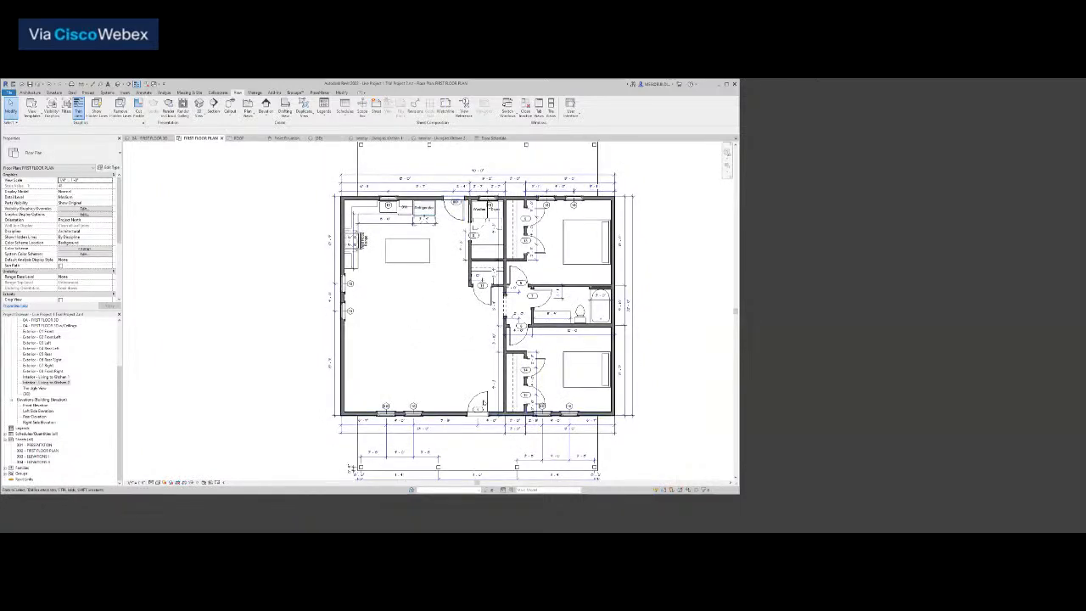
{"action": "left_click", "coordinate": [485, 400]}
{"action": "left_click", "coordinate": [62, 253]}
{"action": "left_click", "coordinate": [88, 254]}
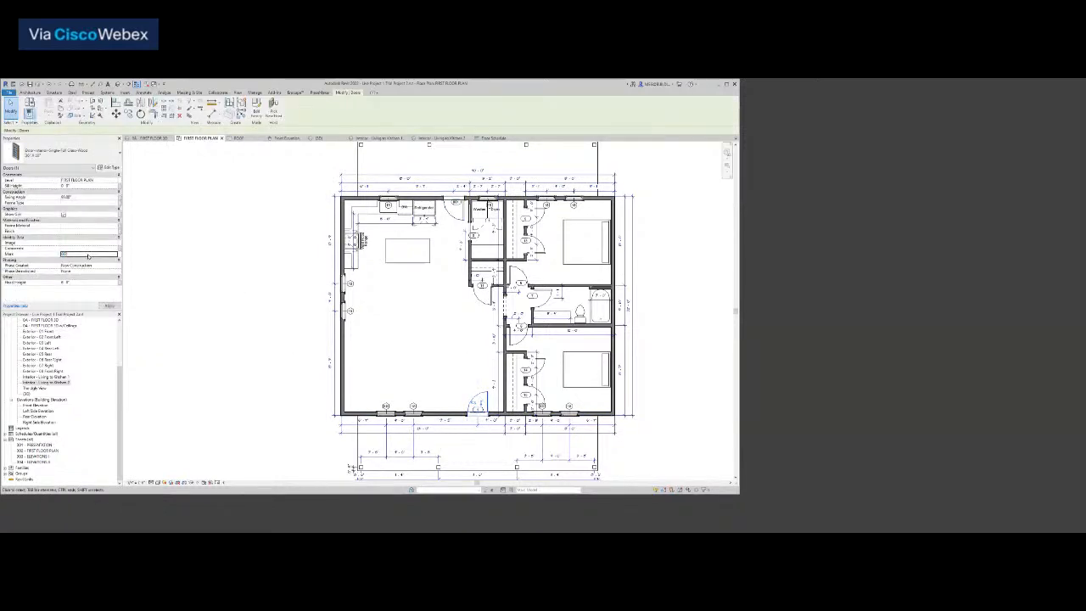
{"action": "left_click", "coordinate": [407, 346]}
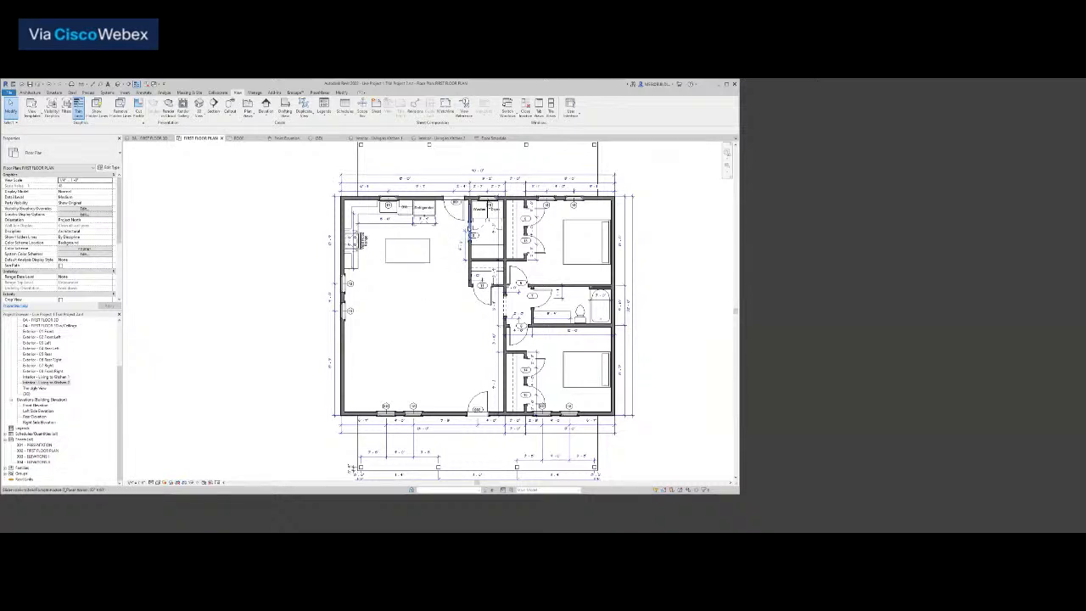
Set the Mark of the laundry room's pocket door to 003
{"action": "scroll", "coordinate": [466, 227], "scroll_direction": "up", "scroll_amount": 3}
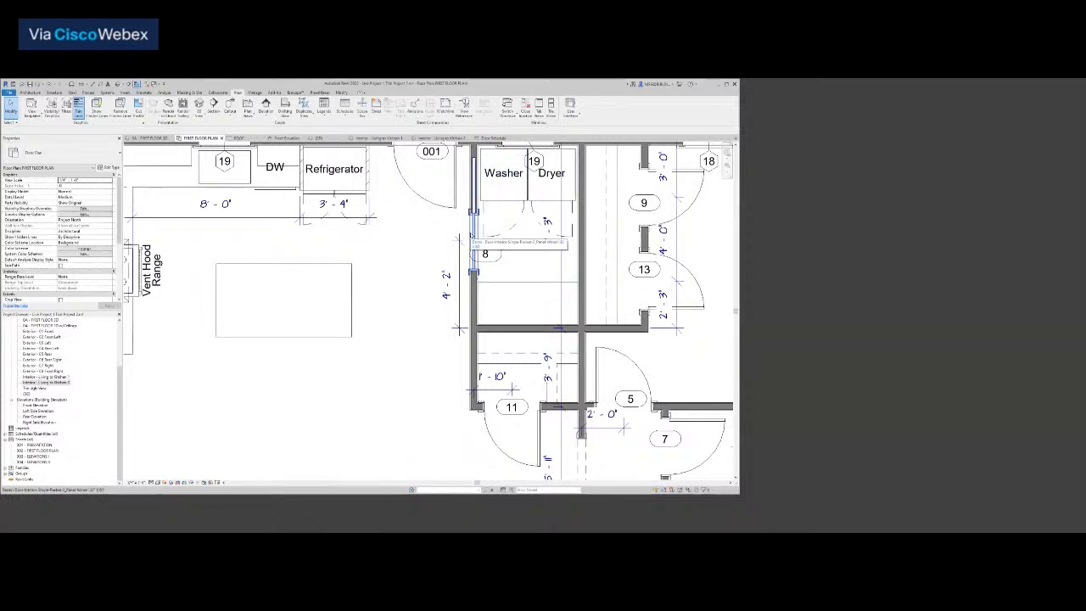
{"action": "scroll", "coordinate": [472, 236], "scroll_direction": "down", "scroll_amount": 2}
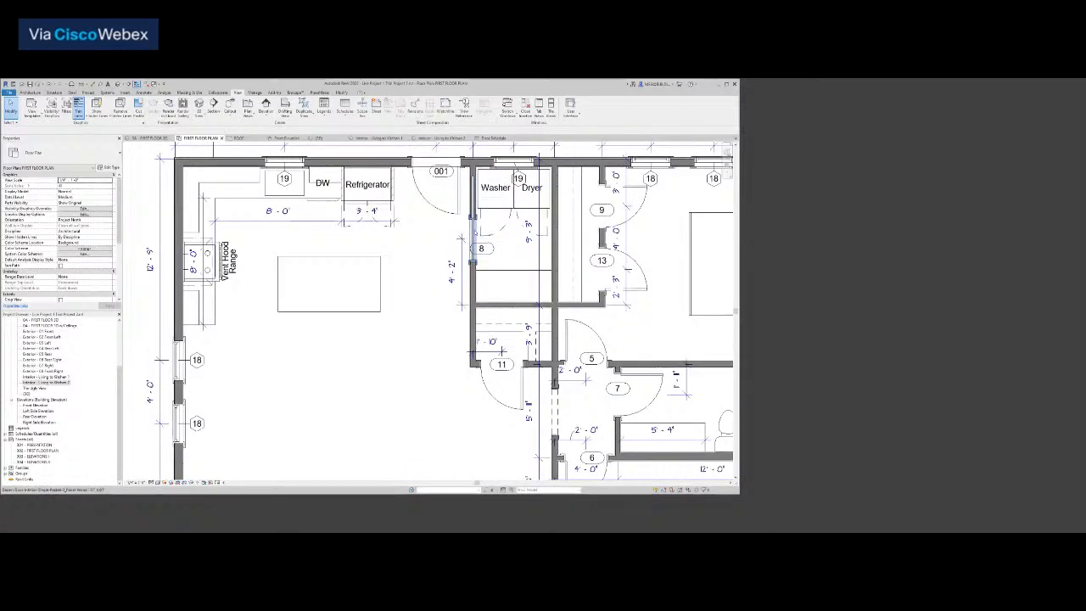
{"action": "left_click", "coordinate": [472, 236]}
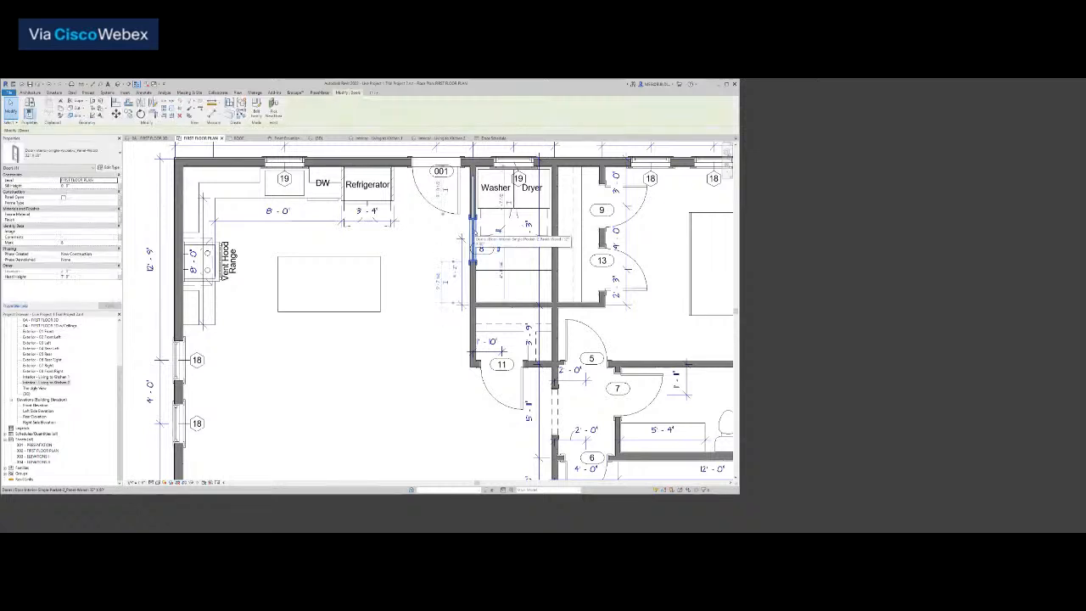
{"action": "left_click", "coordinate": [80, 244]}
{"action": "type", "text": "003"}
Set the Marks of the upper bedroom's two closet doors to 004 and 005, from top to bottom
{"action": "left_click", "coordinate": [629, 213]}
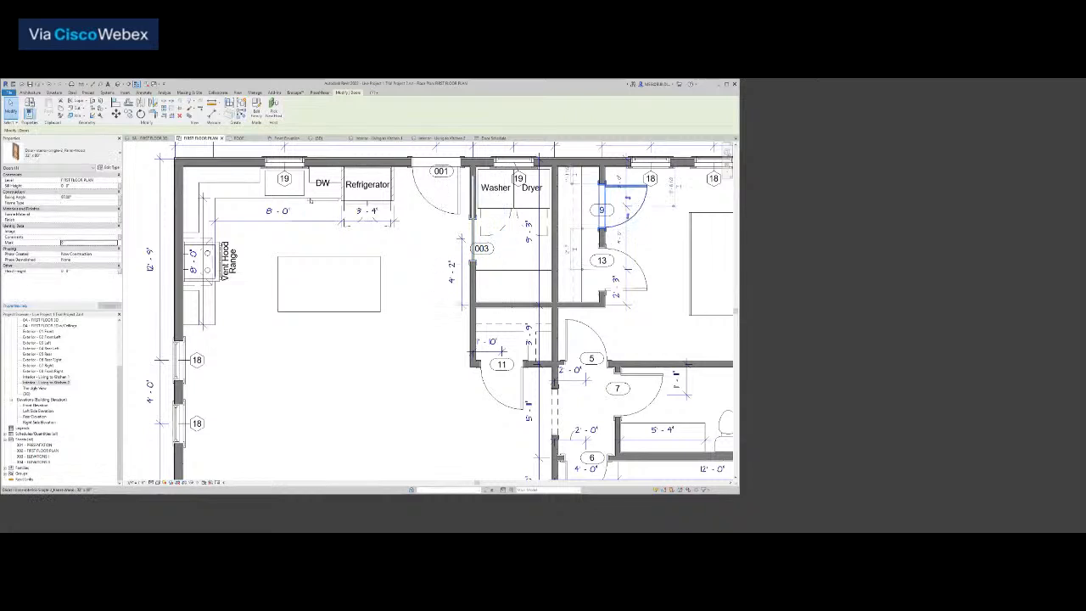
{"action": "left_click", "coordinate": [86, 244]}
{"action": "type", "text": "004"}
{"action": "left_click", "coordinate": [626, 276]}
{"action": "left_click", "coordinate": [86, 243]}
{"action": "type", "text": "005"}
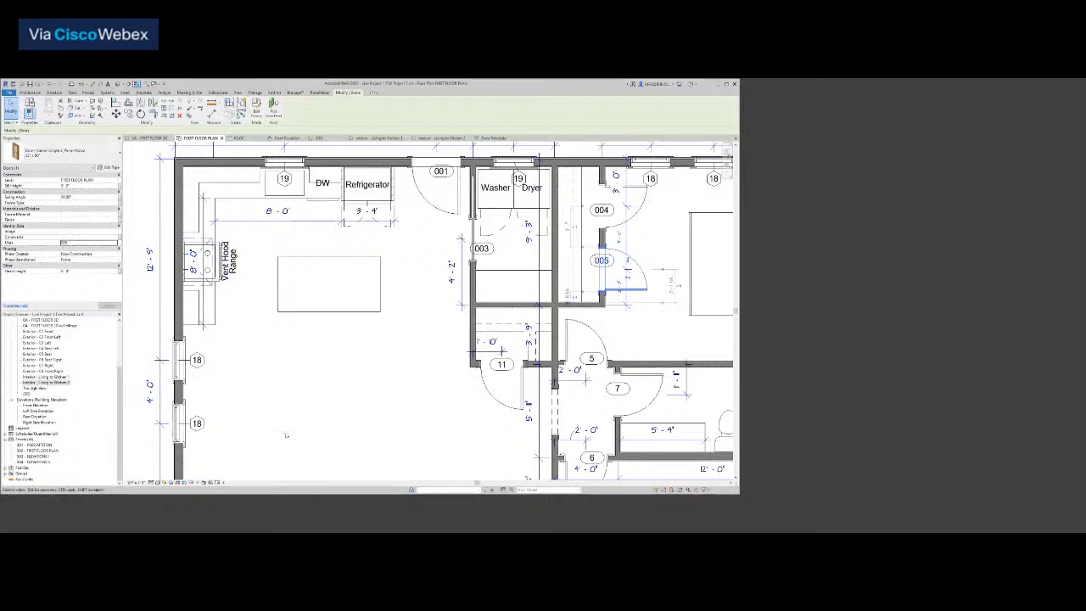
Set the Mark of the small closet door below the laundry room to 004, accepting the duplicate value
{"action": "scroll", "coordinate": [343, 416], "scroll_direction": "down", "scroll_amount": 5}
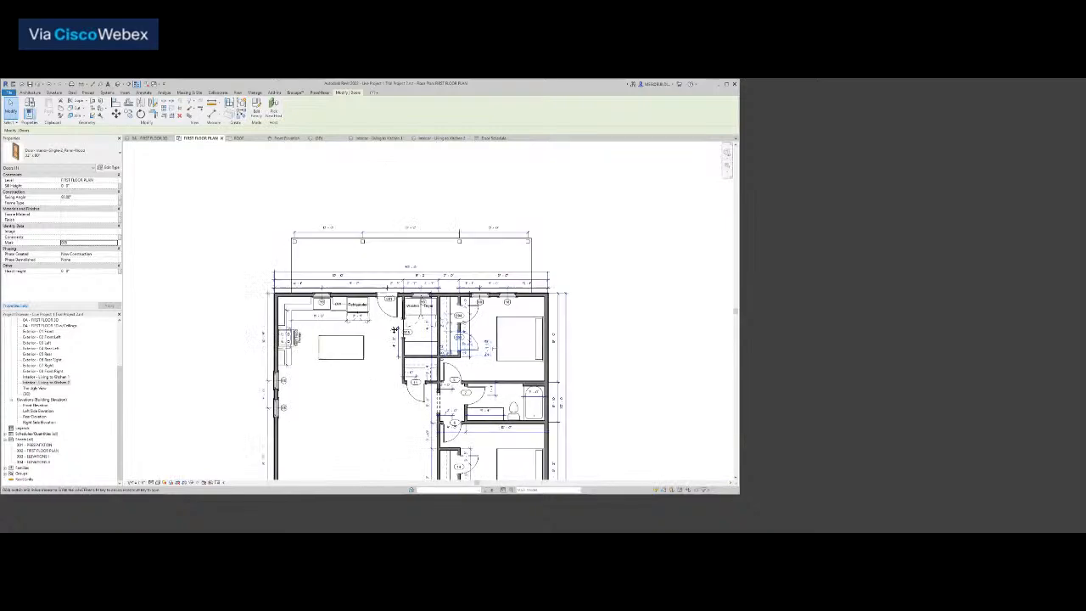
{"action": "scroll", "coordinate": [475, 271], "scroll_direction": "up", "scroll_amount": 1}
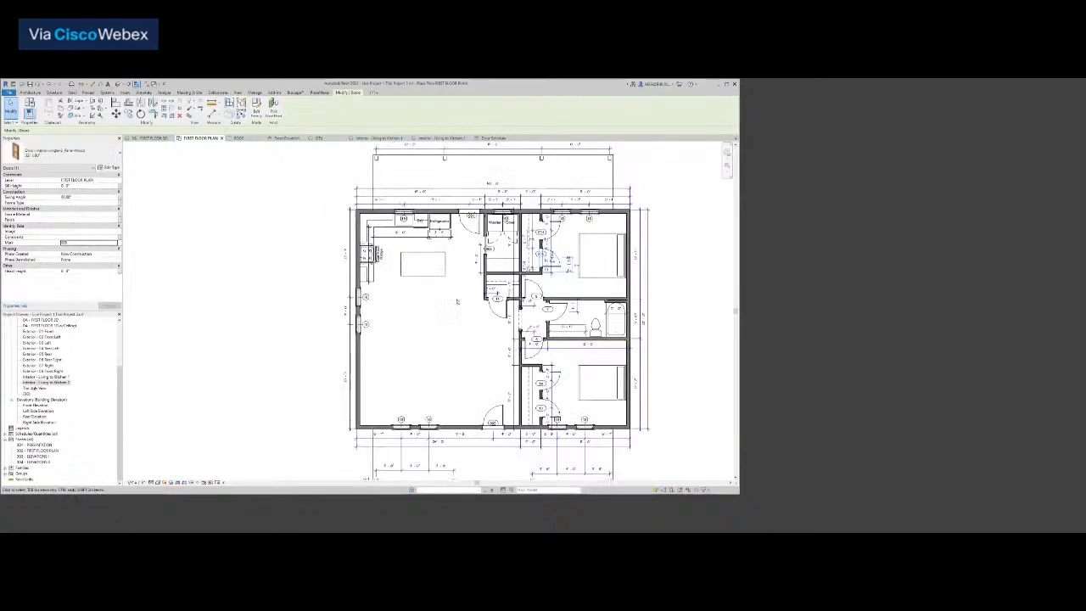
{"action": "scroll", "coordinate": [528, 291], "scroll_direction": "up", "scroll_amount": 3}
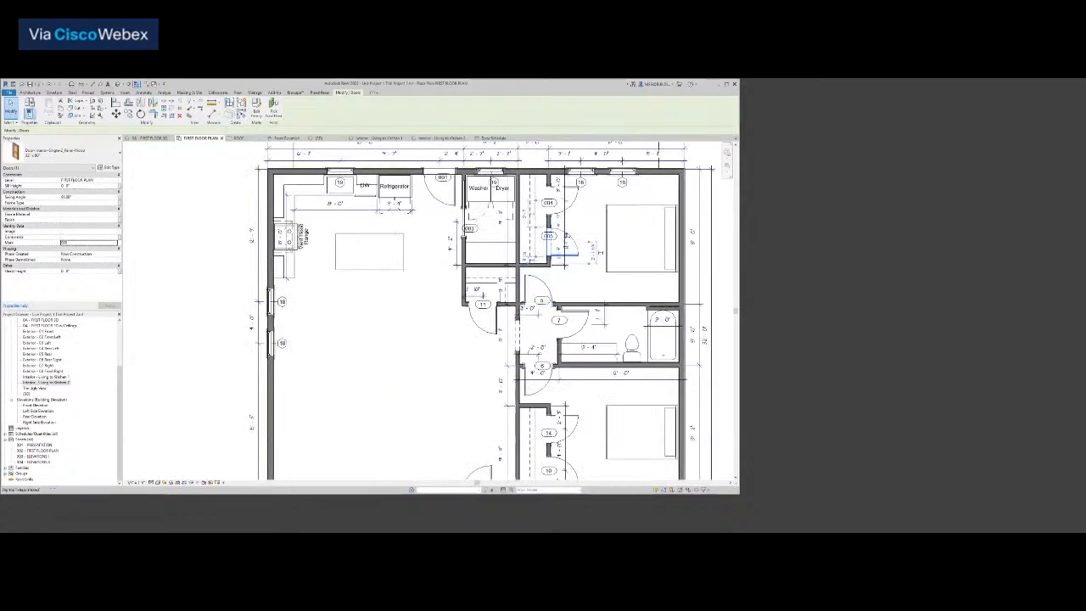
{"action": "left_click", "coordinate": [488, 319]}
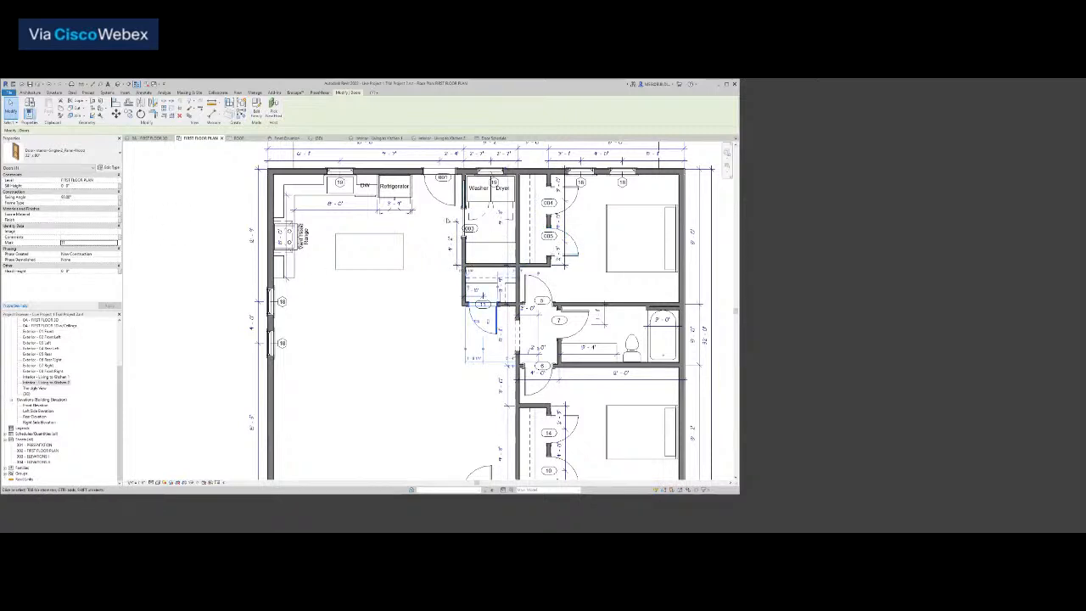
{"action": "left_click", "coordinate": [63, 243]}
{"action": "type", "text": "004"}
{"action": "key", "text": "Return"}
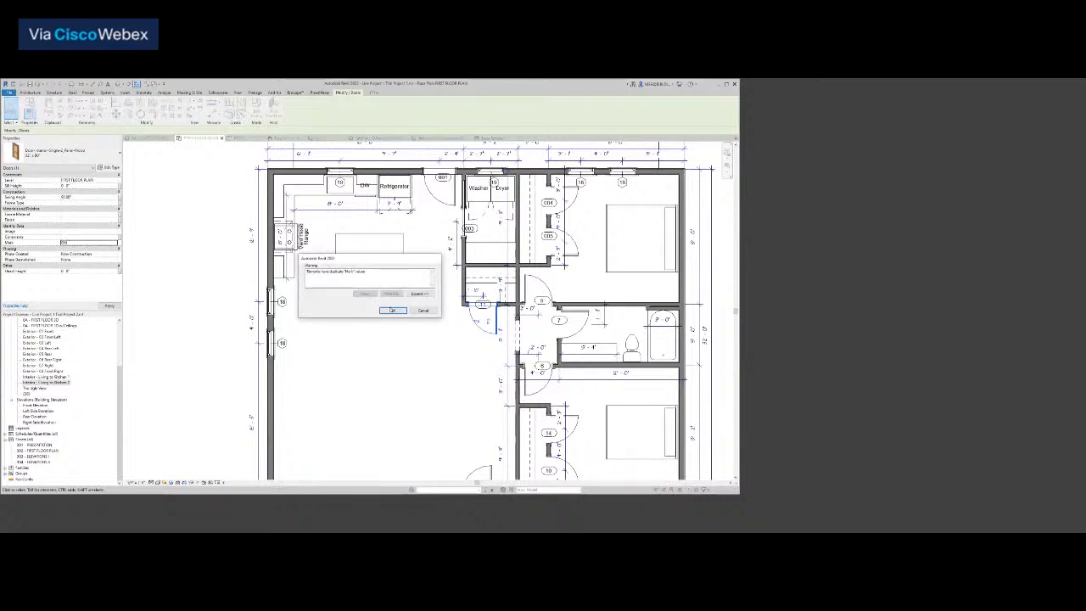
{"action": "left_click", "coordinate": [392, 310]}
Renumber the upper bedroom's closet doors with Mark 005 for the upper one and 006 for the lower one
{"action": "left_click", "coordinate": [577, 206]}
{"action": "double_click", "coordinate": [92, 244]}
{"action": "type", "text": "005"}
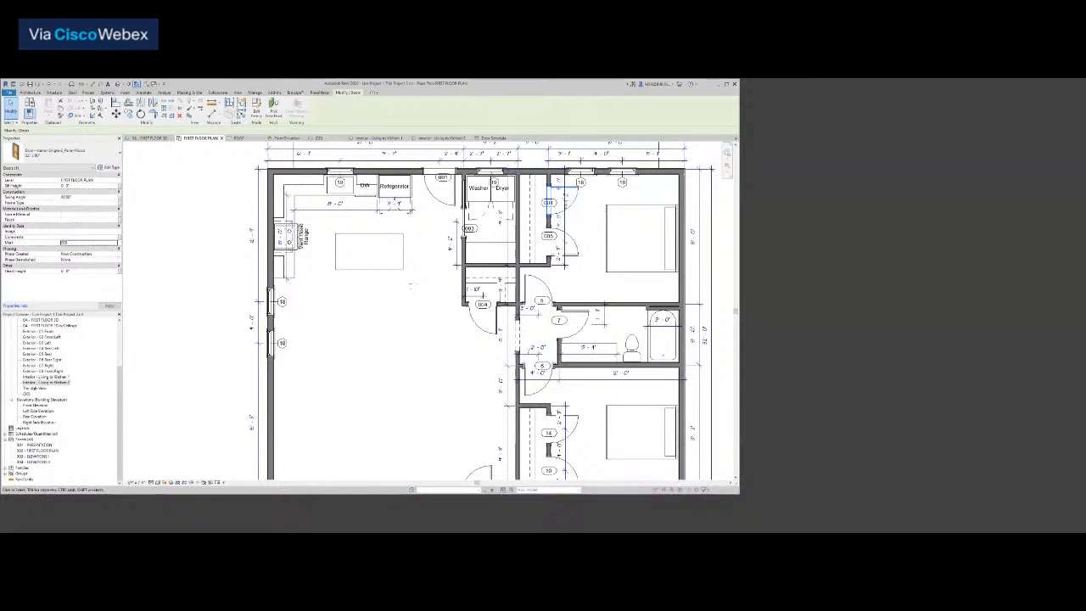
{"action": "key", "text": "Return"}
{"action": "left_click", "coordinate": [392, 309]}
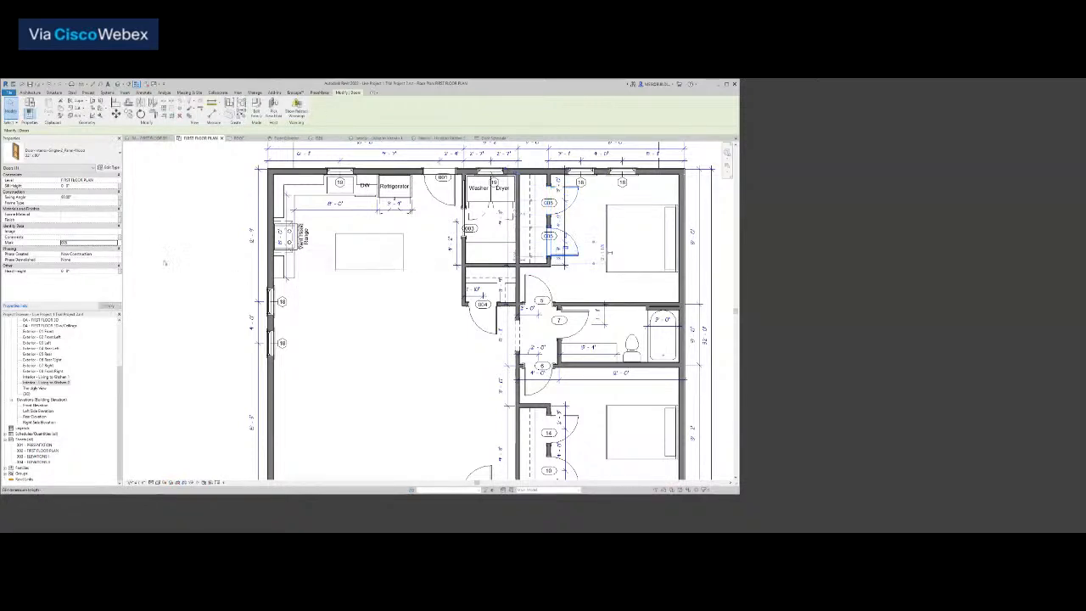
{"action": "double_click", "coordinate": [78, 244]}
{"action": "type", "text": "006"}
Set the Mark of the upper bedroom's entry door to 007 and the bathroom door's Mark to 008
{"action": "left_click", "coordinate": [547, 287]}
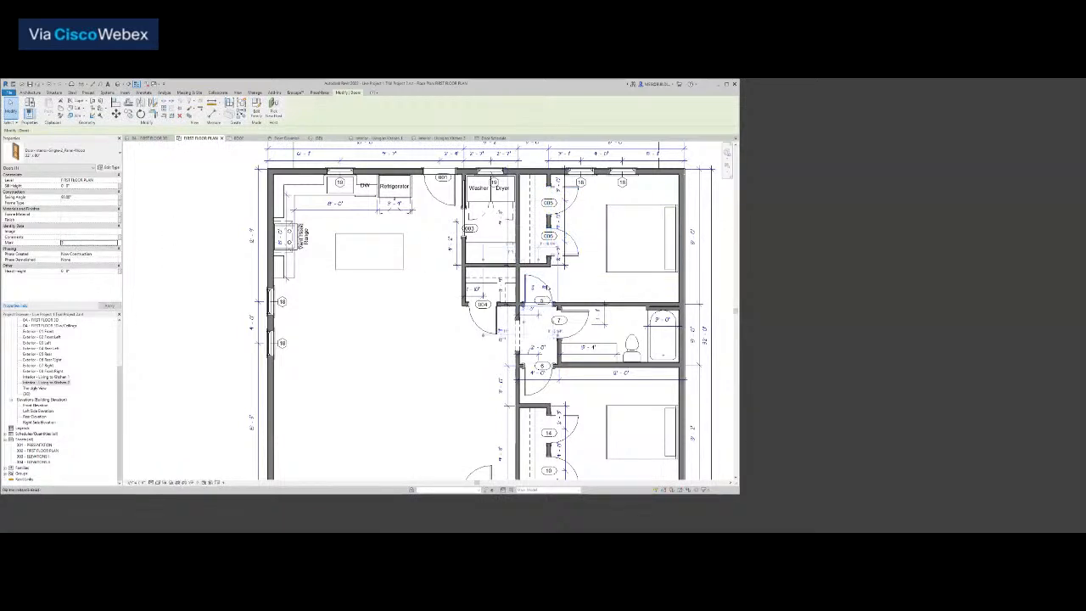
{"action": "double_click", "coordinate": [91, 243]}
{"action": "type", "text": "007"}
{"action": "left_click", "coordinate": [570, 327]}
{"action": "double_click", "coordinate": [62, 244]}
{"action": "type", "text": "008"}
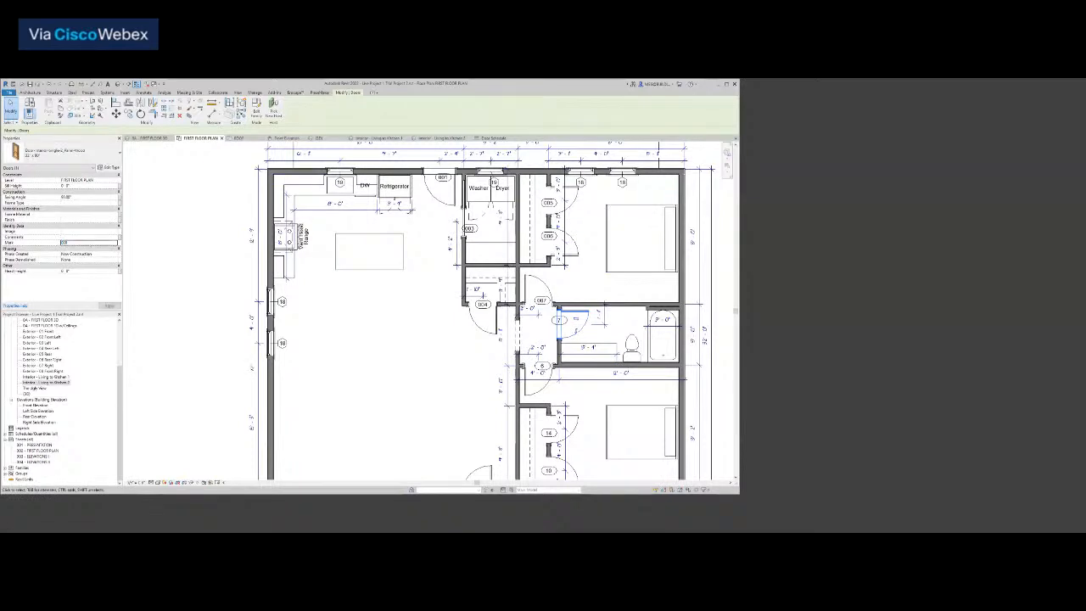
Set the Mark of the lower bedroom's entry door to 009 and its upper closet door's Mark to 010
{"action": "left_click", "coordinate": [533, 373]}
{"action": "double_click", "coordinate": [62, 244]}
{"action": "type", "text": "009"}
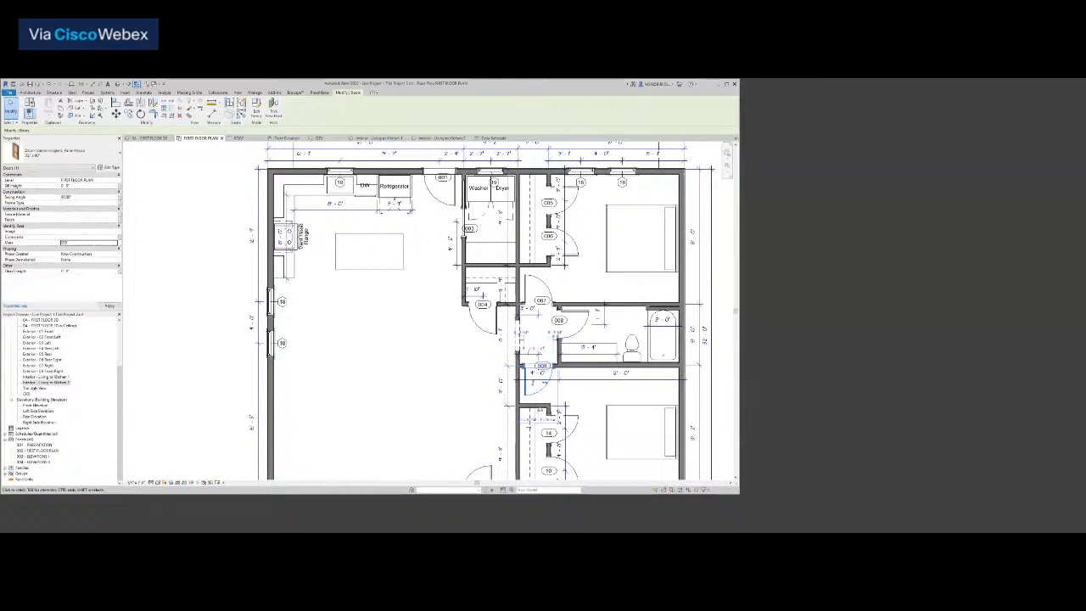
{"action": "left_click", "coordinate": [566, 417]}
{"action": "double_click", "coordinate": [99, 244]}
{"action": "type", "text": "010"}
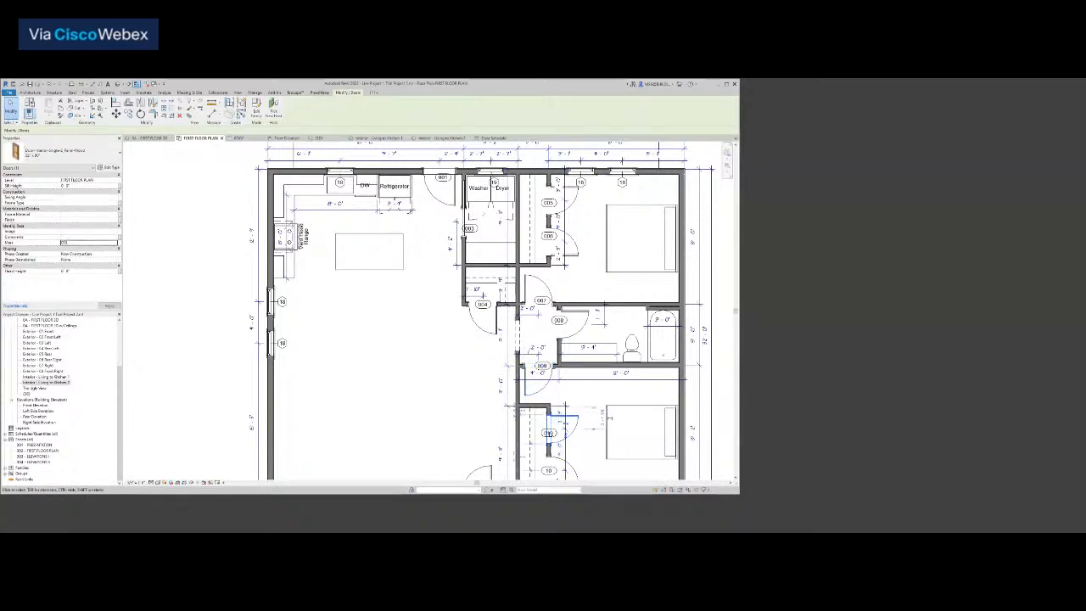
Set the Mark of the lower bedroom's lower closet door to 011
{"action": "middle_click_drag", "start_coordinate": [569, 465], "coordinate": [566, 324]}
{"action": "scroll", "coordinate": [566, 335], "scroll_direction": "up", "scroll_amount": 3}
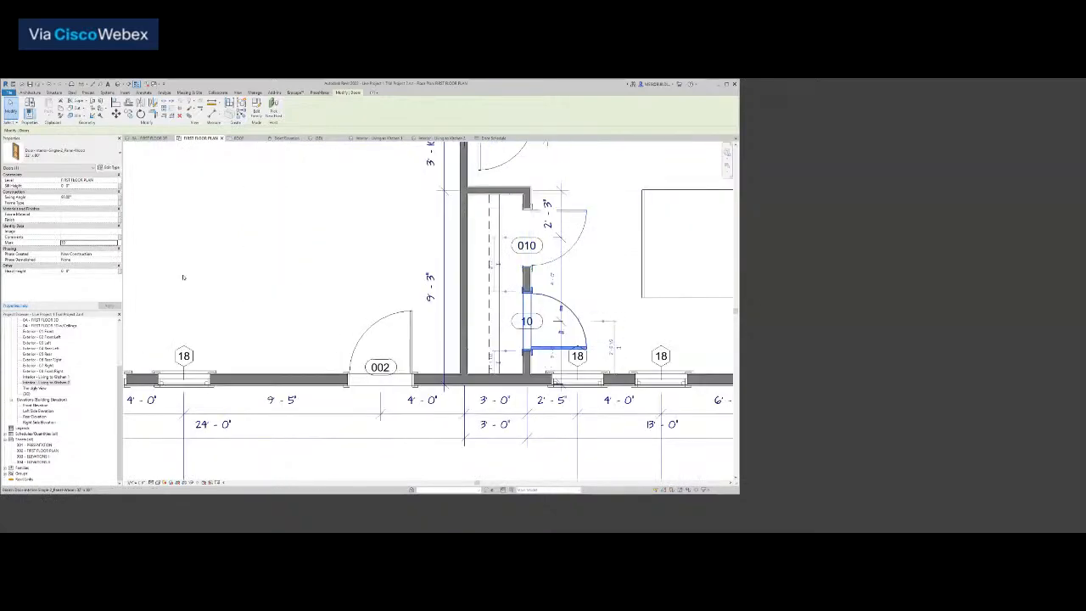
{"action": "double_click", "coordinate": [82, 245]}
{"action": "type", "text": "011"}
{"action": "key", "text": "Return"}
{"action": "left_click", "coordinate": [310, 255]}
Review the door marks across the floor plan and return to the door schedule
{"action": "scroll", "coordinate": [327, 262], "scroll_direction": "down", "scroll_amount": 5}
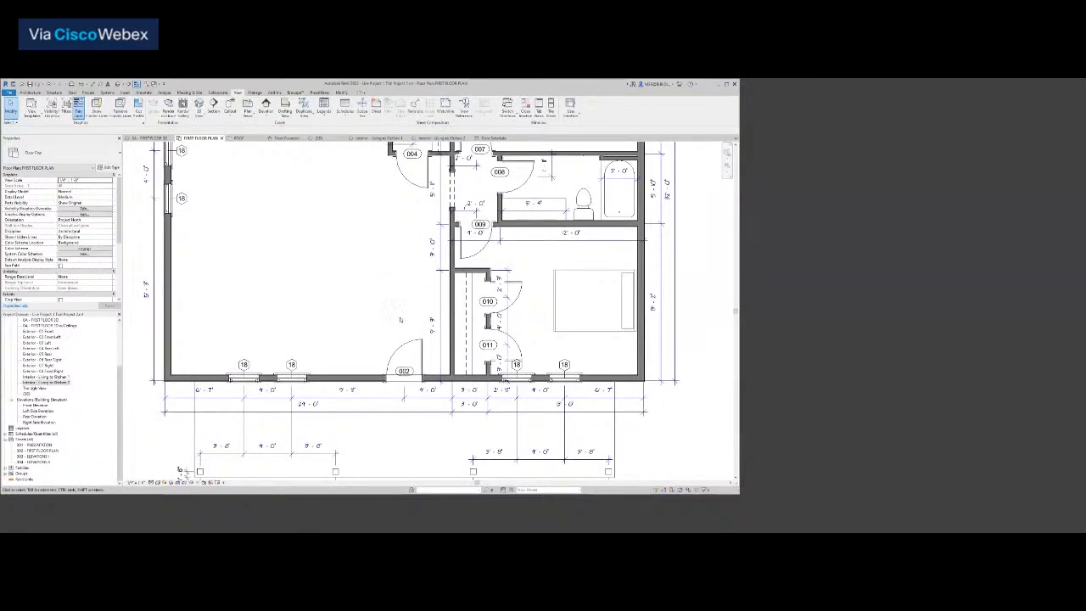
{"action": "scroll", "coordinate": [400, 319], "scroll_direction": "down", "scroll_amount": 3}
{"action": "scroll", "coordinate": [417, 304], "scroll_direction": "down", "scroll_amount": 2}
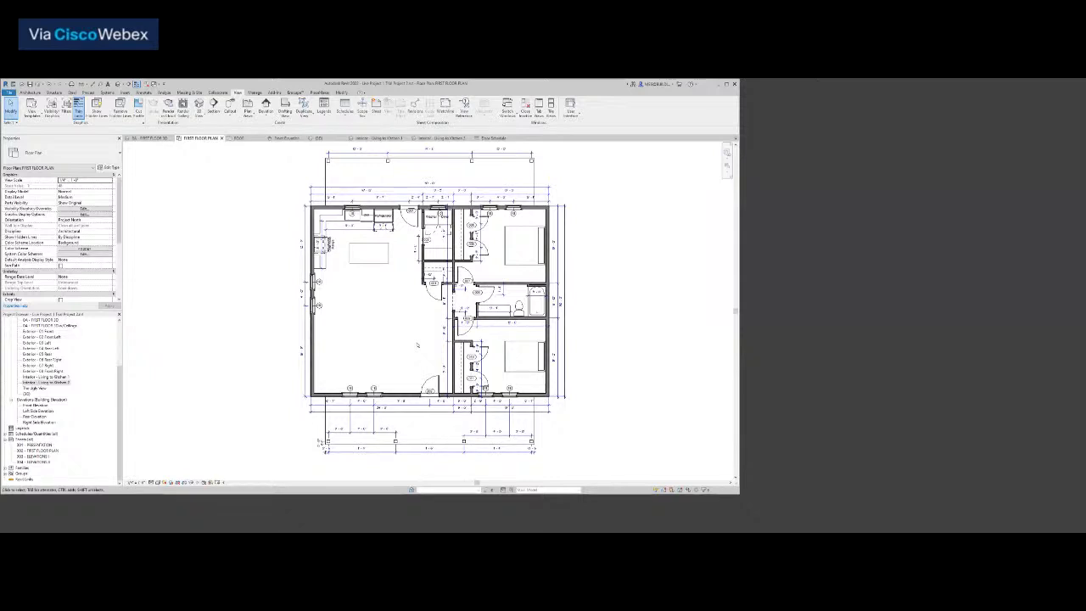
{"action": "middle_click_drag", "start_coordinate": [417, 345], "coordinate": [413, 355]}
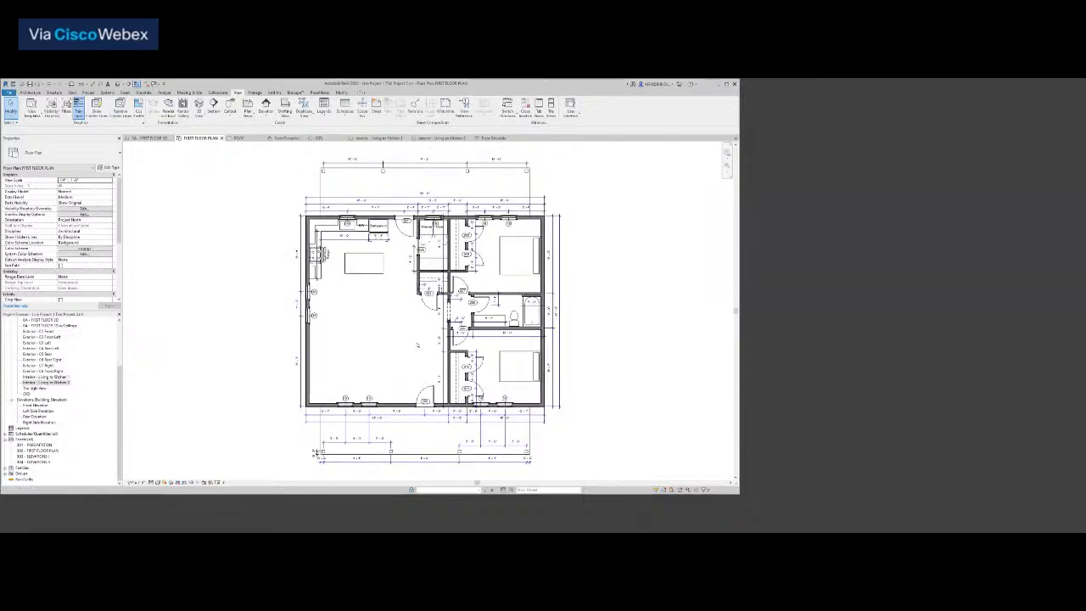
{"action": "scroll", "coordinate": [405, 196], "scroll_direction": "up", "scroll_amount": 4}
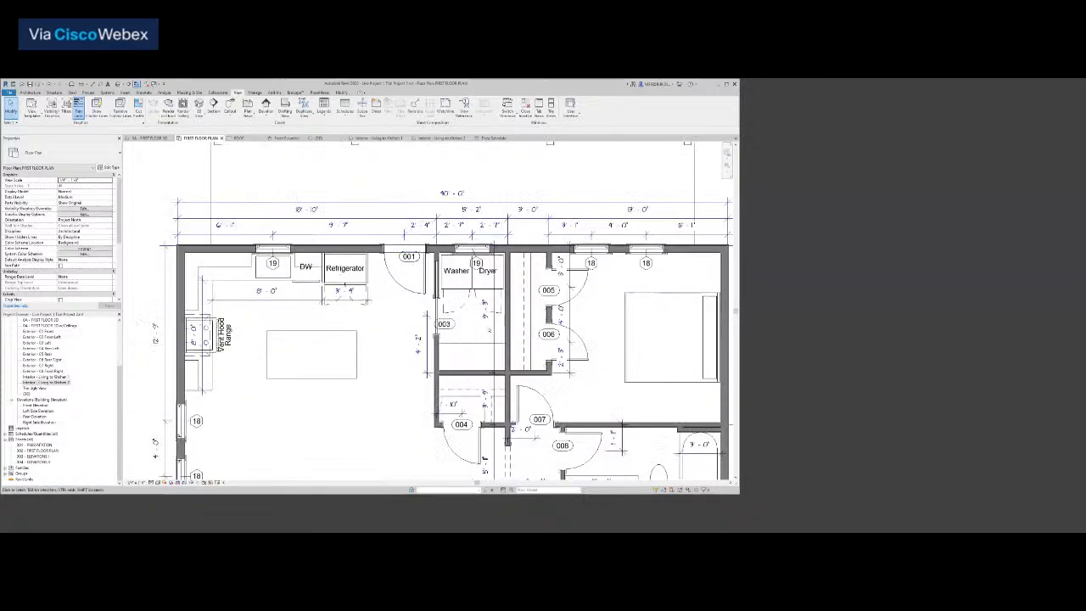
{"action": "scroll", "coordinate": [432, 362], "scroll_direction": "down", "scroll_amount": 3}
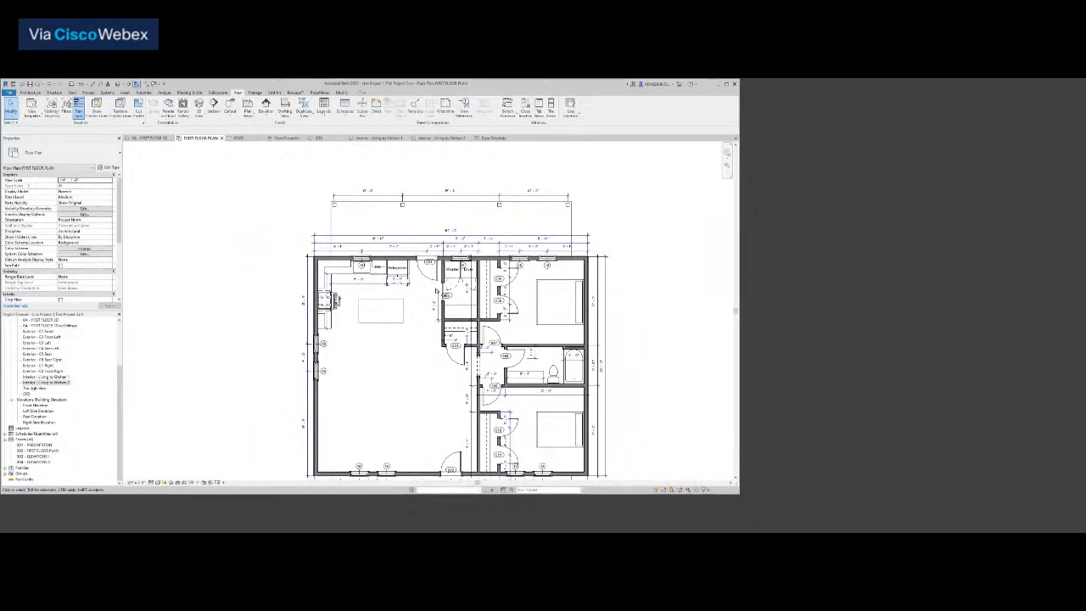
{"action": "left_click", "coordinate": [490, 139]}
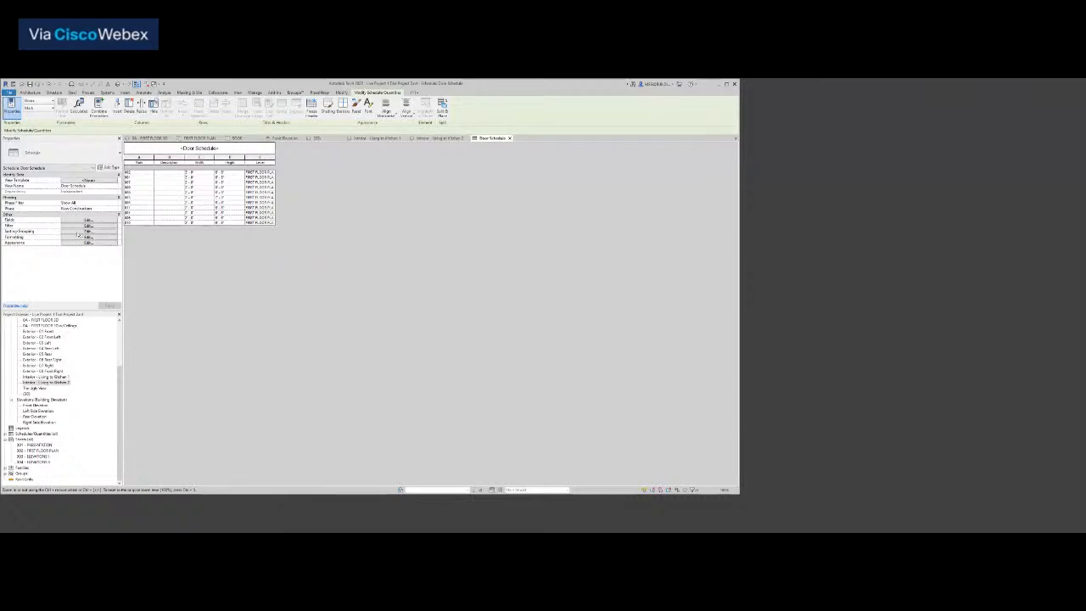
Sort the door schedule by Mark in ascending order
{"action": "left_click", "coordinate": [78, 232]}
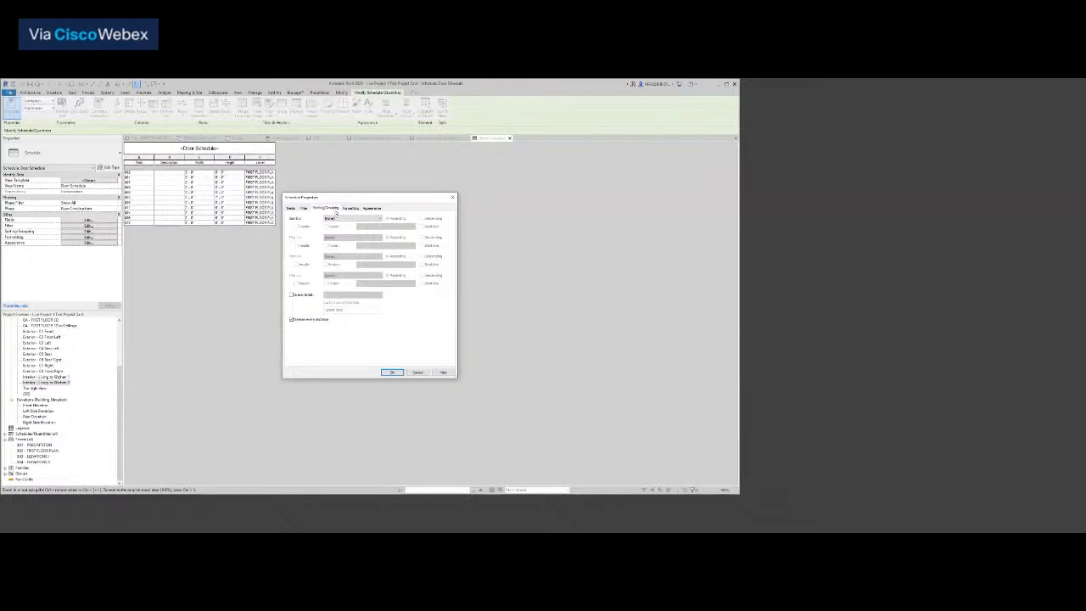
{"action": "left_click", "coordinate": [340, 219]}
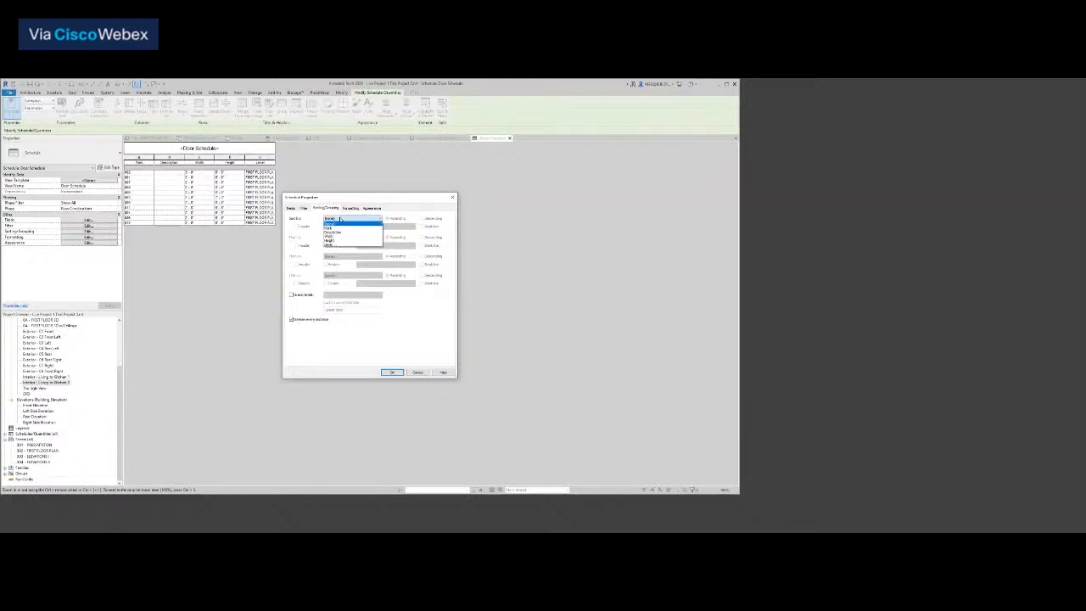
{"action": "left_click", "coordinate": [342, 228]}
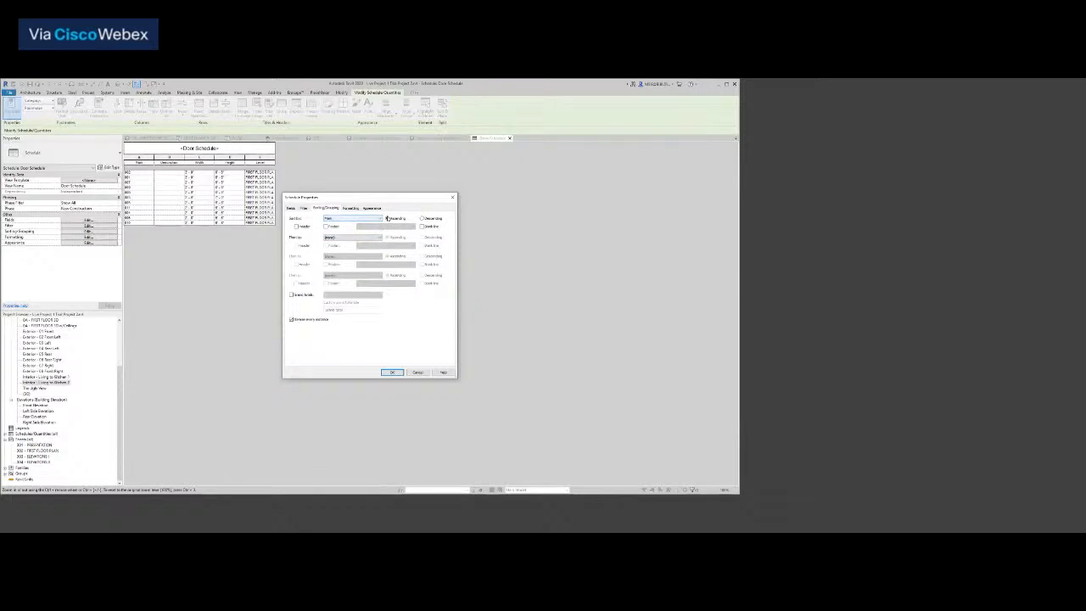
{"action": "left_click", "coordinate": [392, 373]}
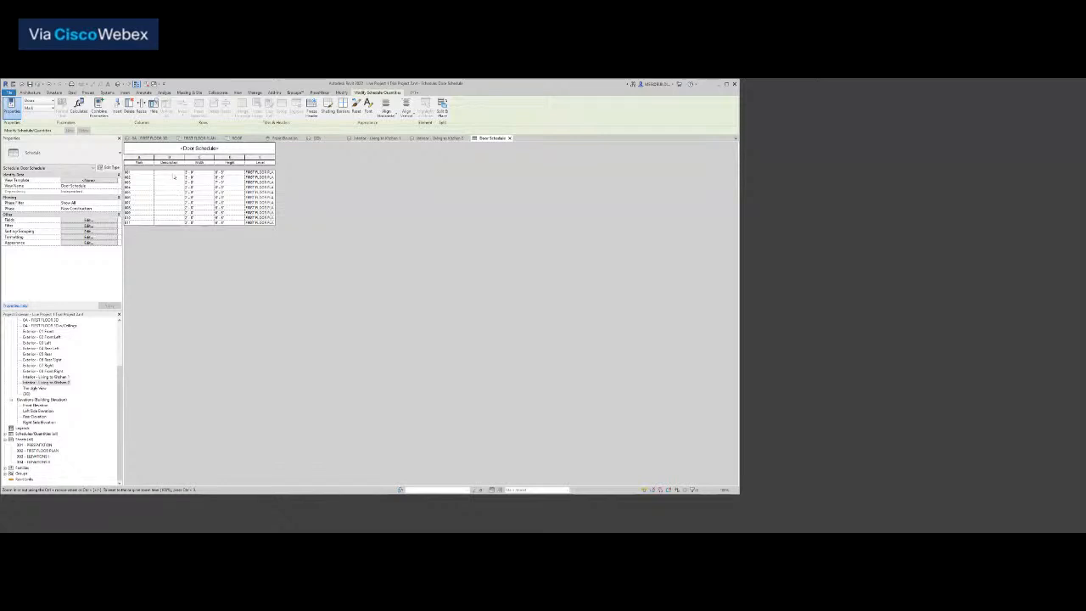
In the floor plan, set the type Description of kitchen exterior door 001 to "Single Swing Full Glass Entry"
{"action": "left_click", "coordinate": [198, 139]}
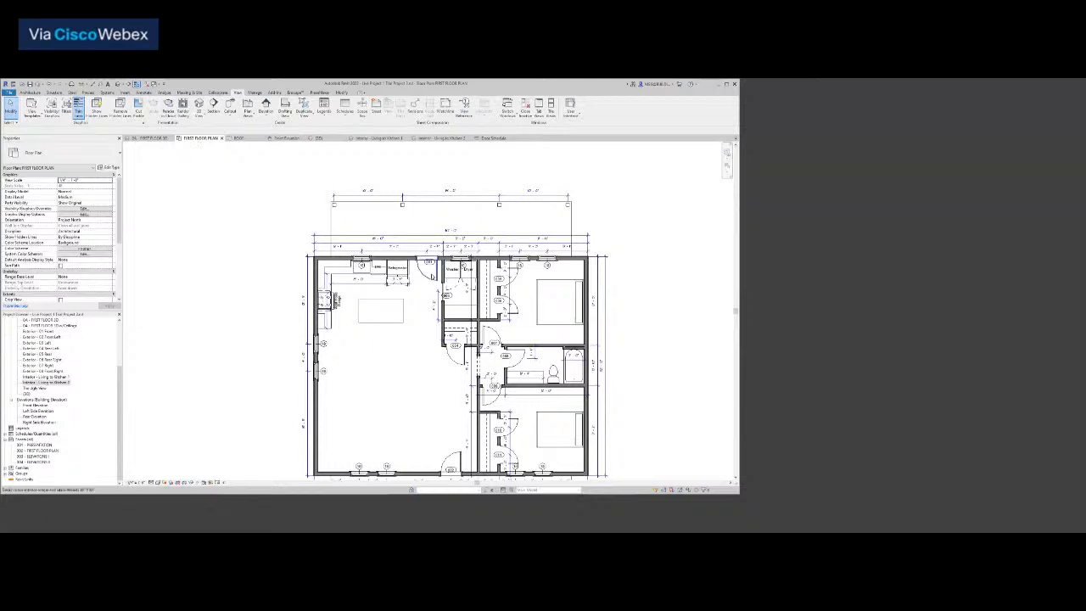
{"action": "left_click", "coordinate": [434, 281]}
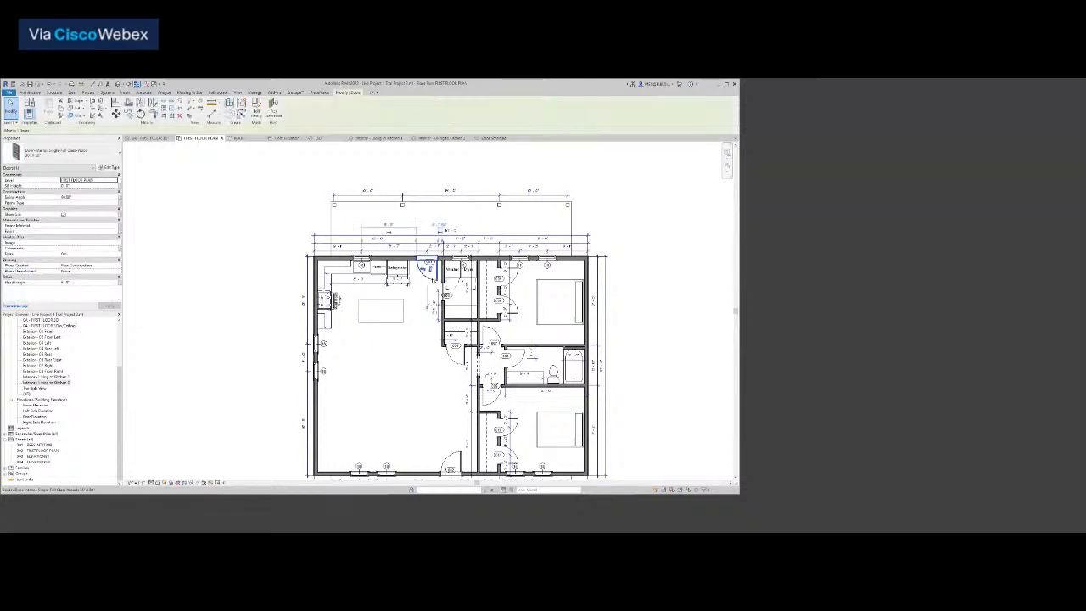
{"action": "left_click", "coordinate": [109, 167]}
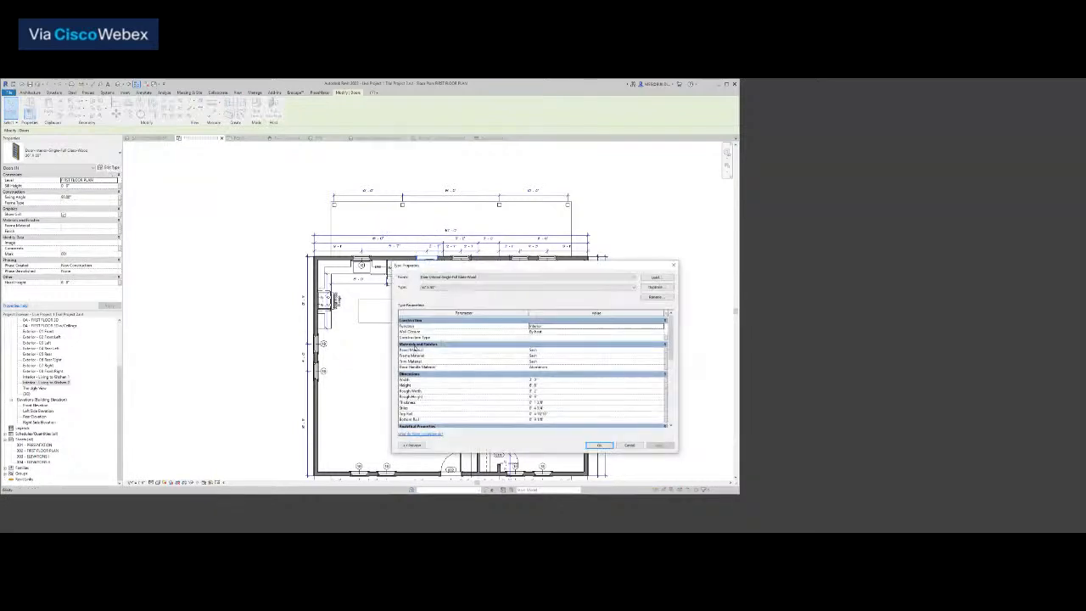
{"action": "scroll", "coordinate": [481, 372], "scroll_direction": "down", "scroll_amount": 6}
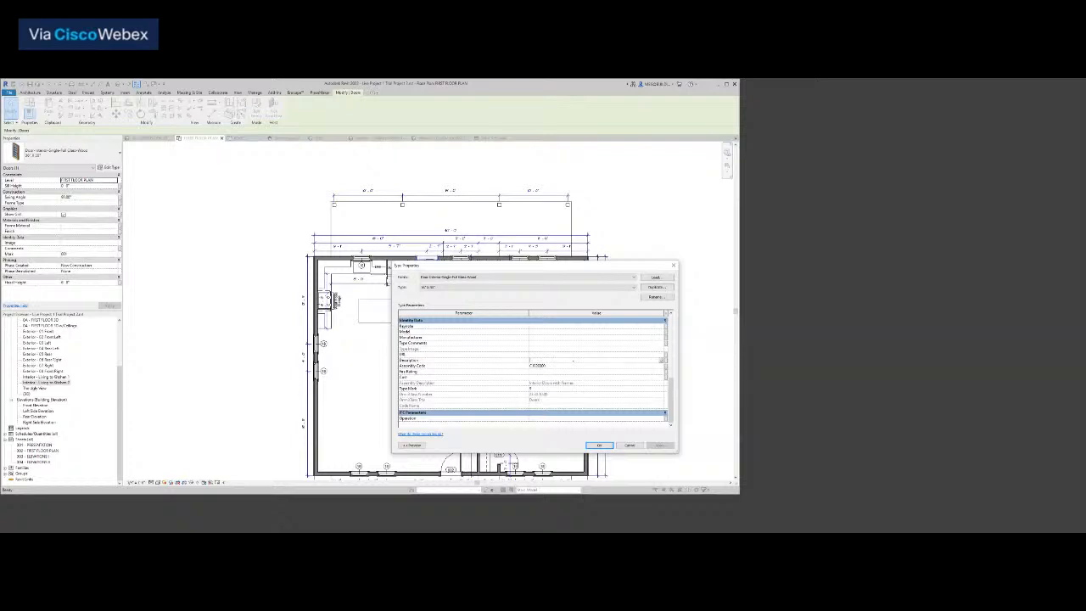
{"action": "type", "text": "Single Swing Full Glass Door"}
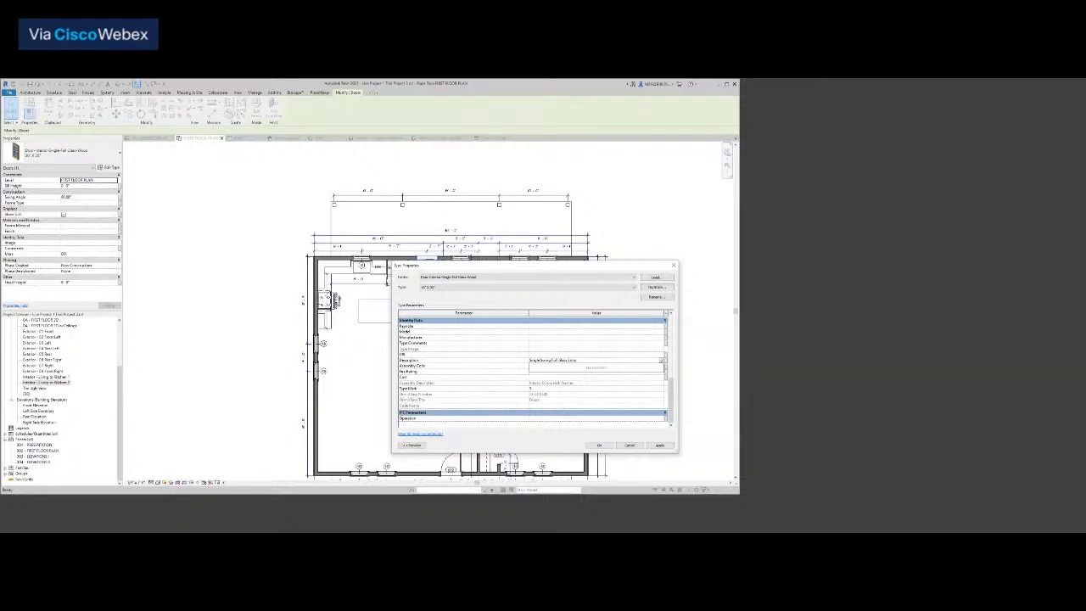
{"action": "scroll", "coordinate": [442, 405], "scroll_direction": "up", "scroll_amount": 1}
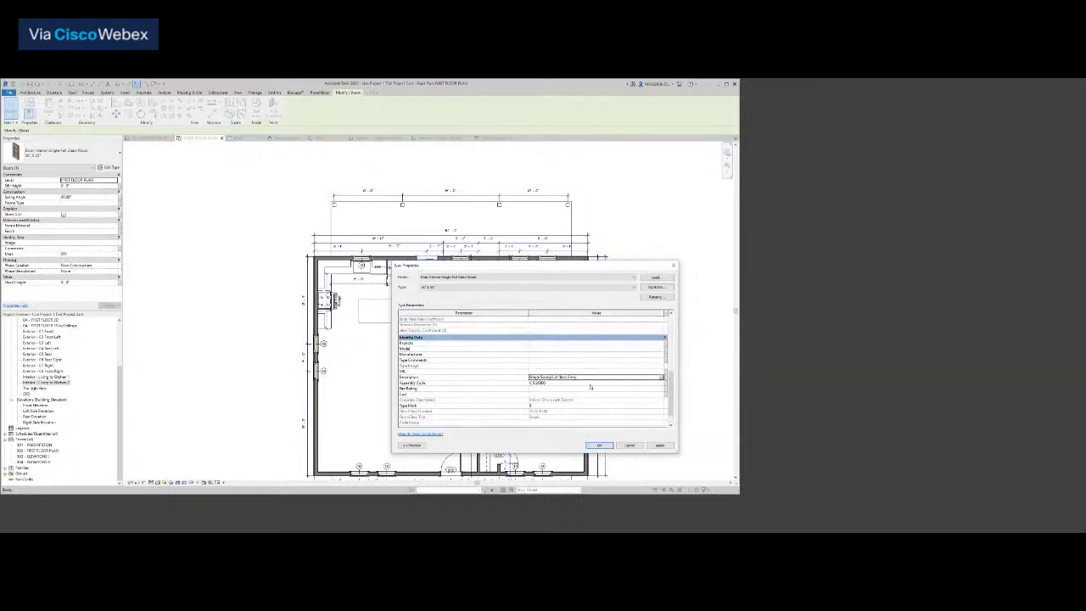
{"action": "key", "text": "Escape"}
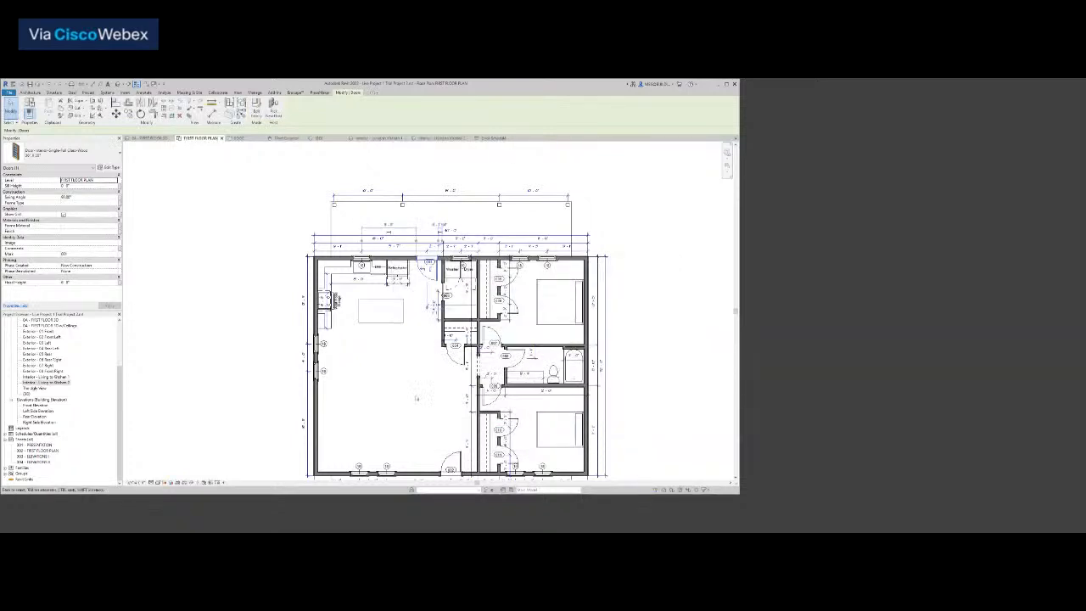
Widen the door schedule's Description and Level columns so their text fits
{"action": "left_click", "coordinate": [488, 139]}
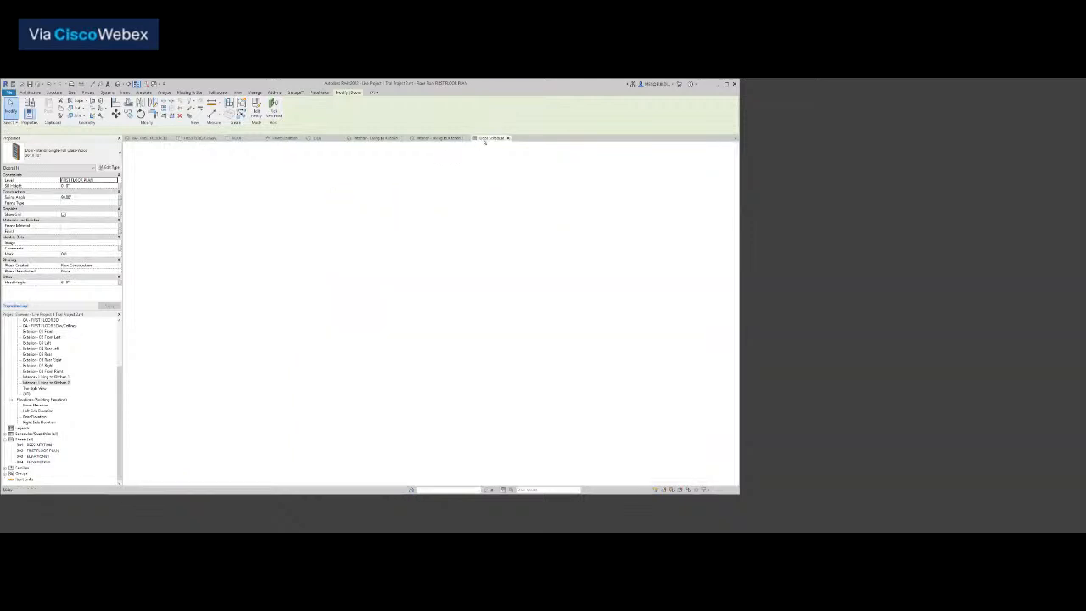
{"action": "left_click_drag", "start_coordinate": [192, 159], "coordinate": [199, 158]}
{"action": "left_click_drag", "start_coordinate": [289, 159], "coordinate": [299, 159]}
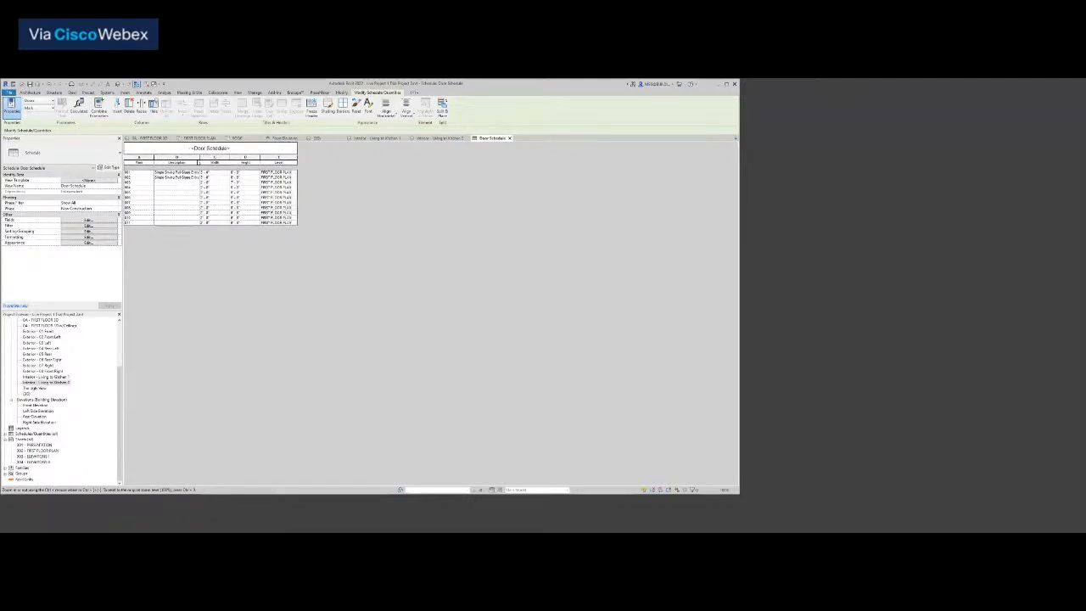
{"action": "left_click_drag", "start_coordinate": [205, 158], "coordinate": [208, 158]}
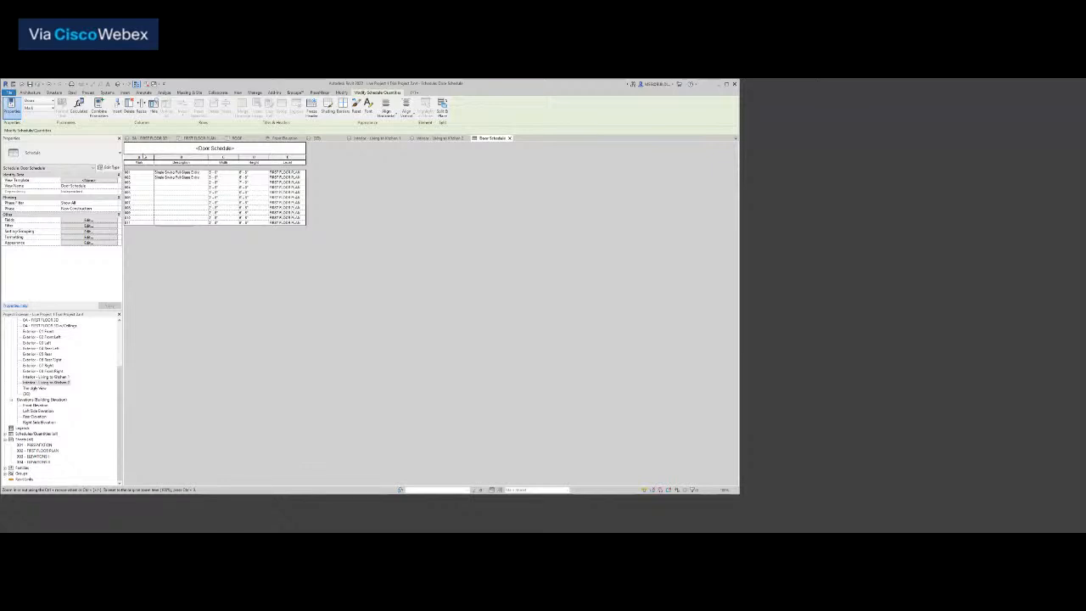
Set the type Description of bedroom closet door 005 to "Single Swing Interior" and return to the door schedule
{"action": "left_click", "coordinate": [198, 137]}
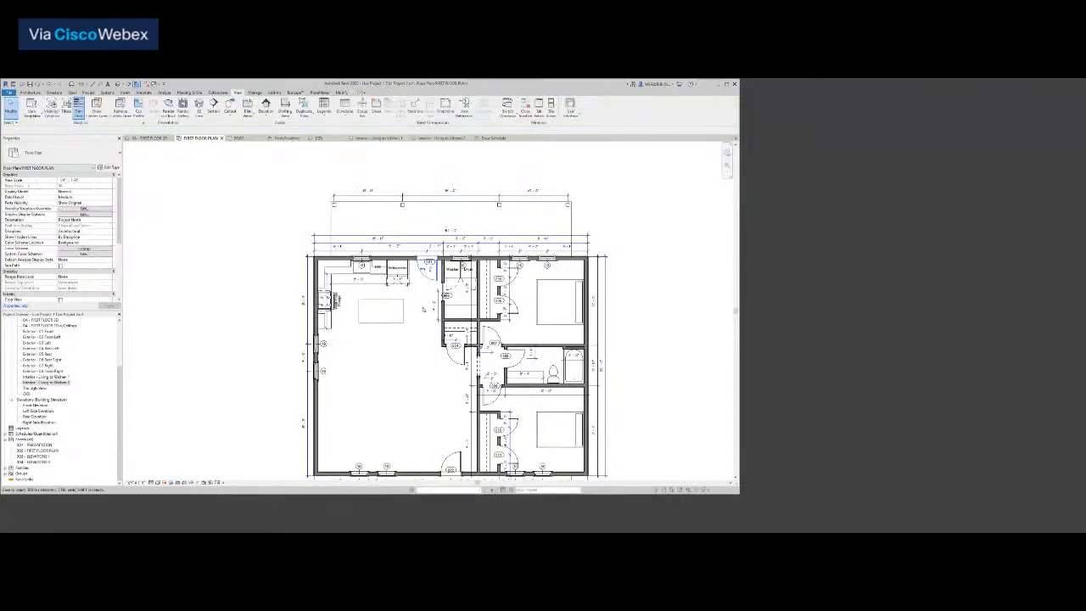
{"action": "scroll", "coordinate": [500, 286], "scroll_direction": "up", "scroll_amount": 5}
{"action": "left_click", "coordinate": [497, 255]}
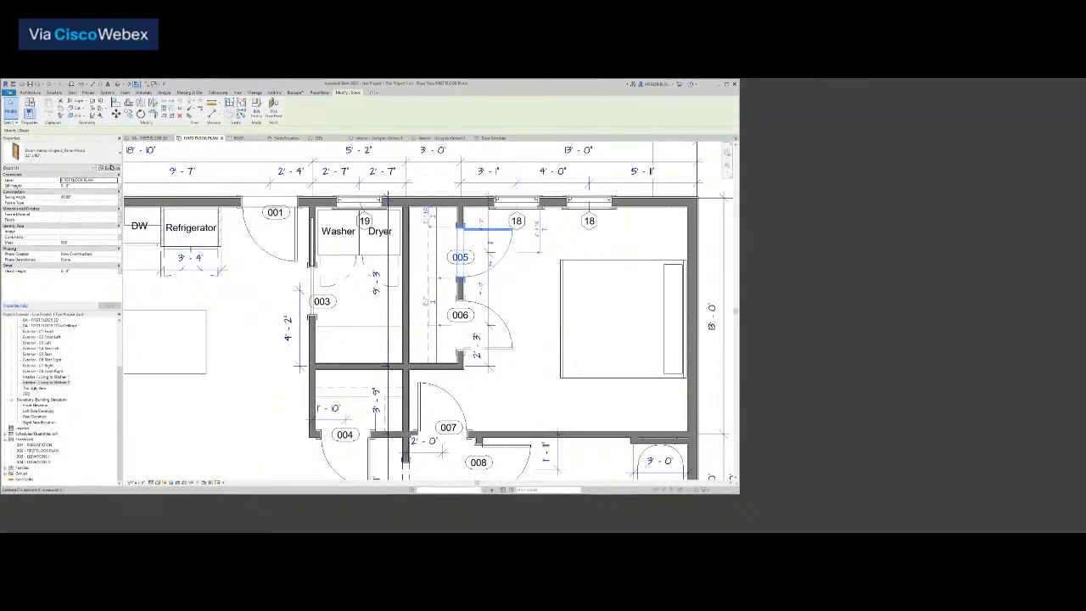
{"action": "left_click", "coordinate": [109, 167]}
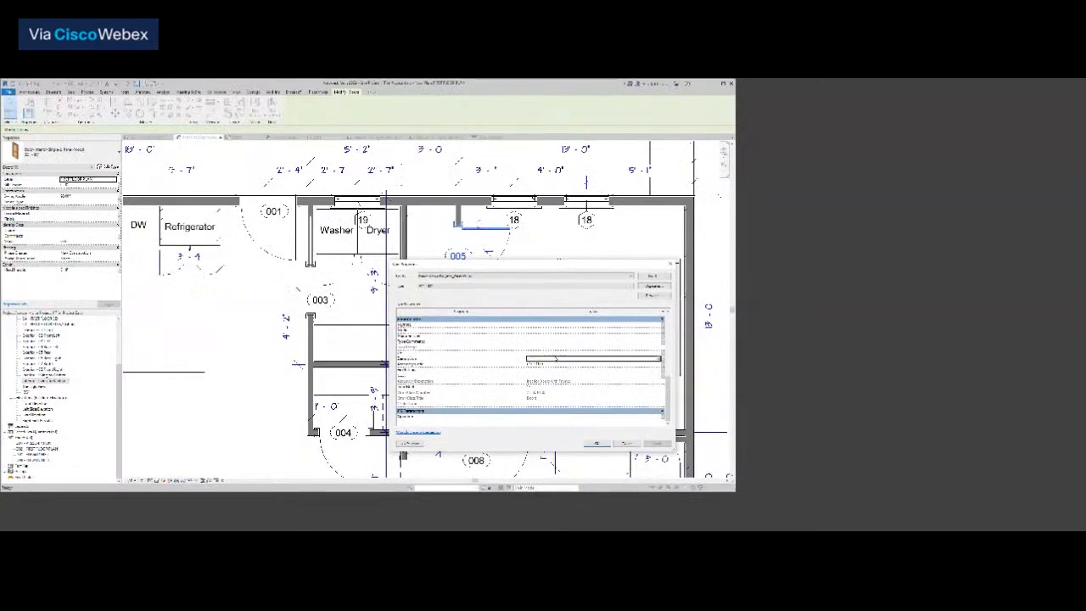
{"action": "left_click", "coordinate": [530, 363]}
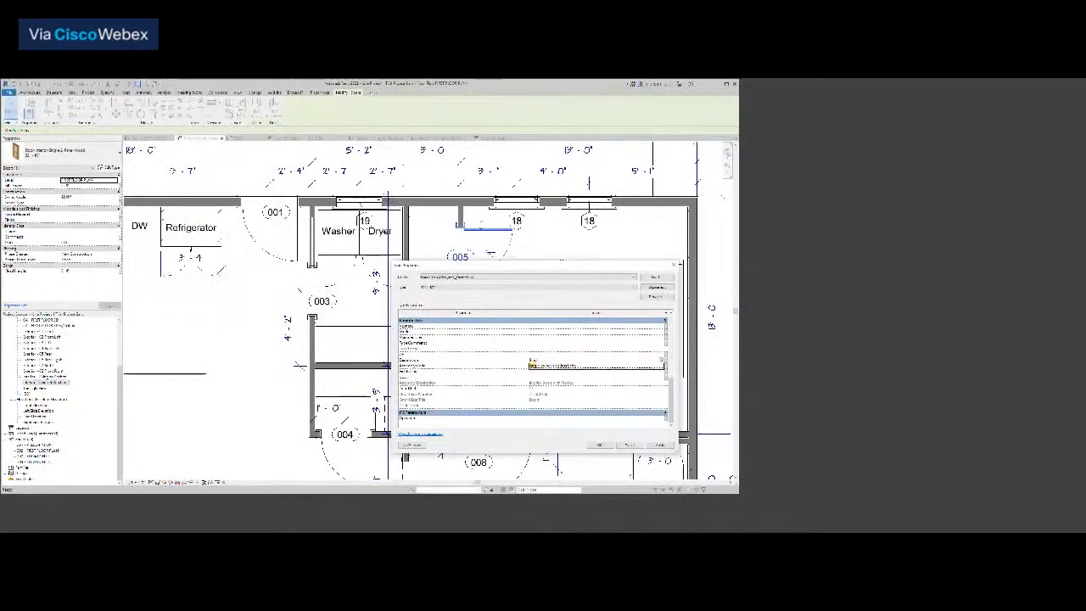
{"action": "key", "text": "Delete"}
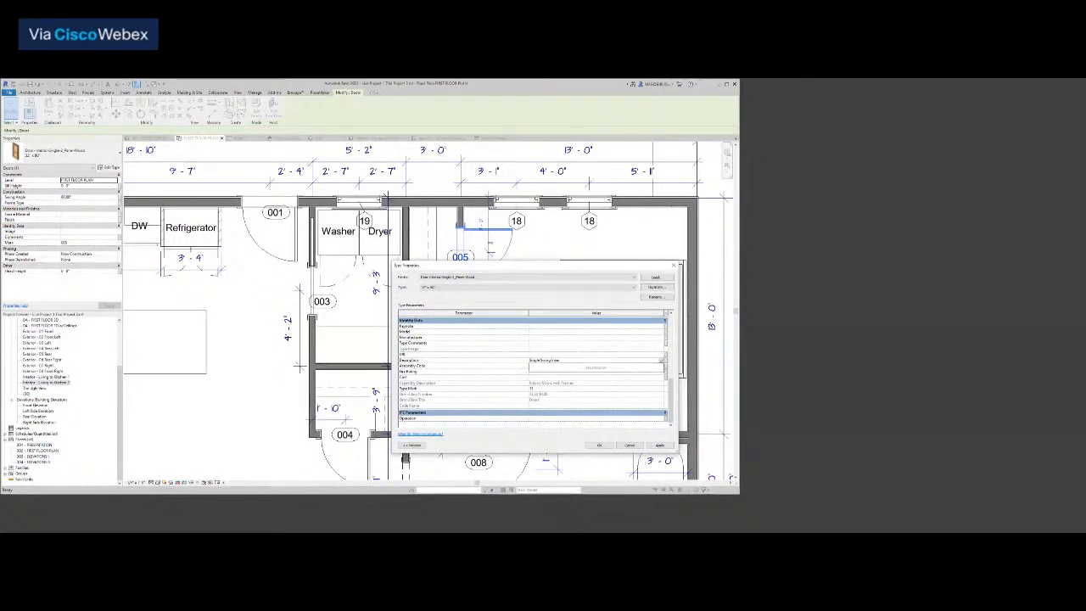
{"action": "left_click", "coordinate": [597, 448]}
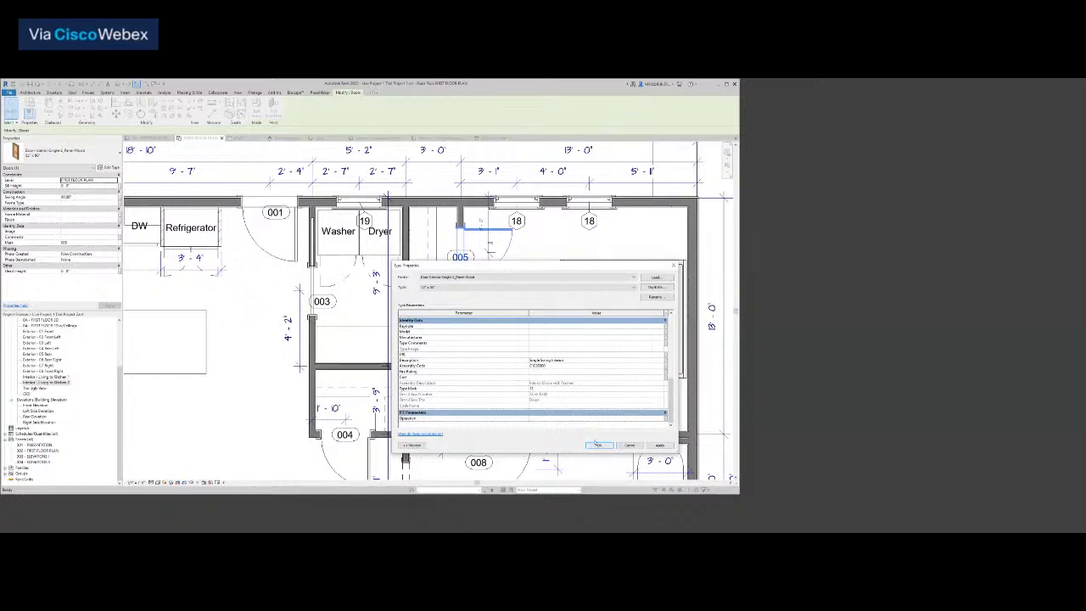
{"action": "left_click", "coordinate": [596, 444]}
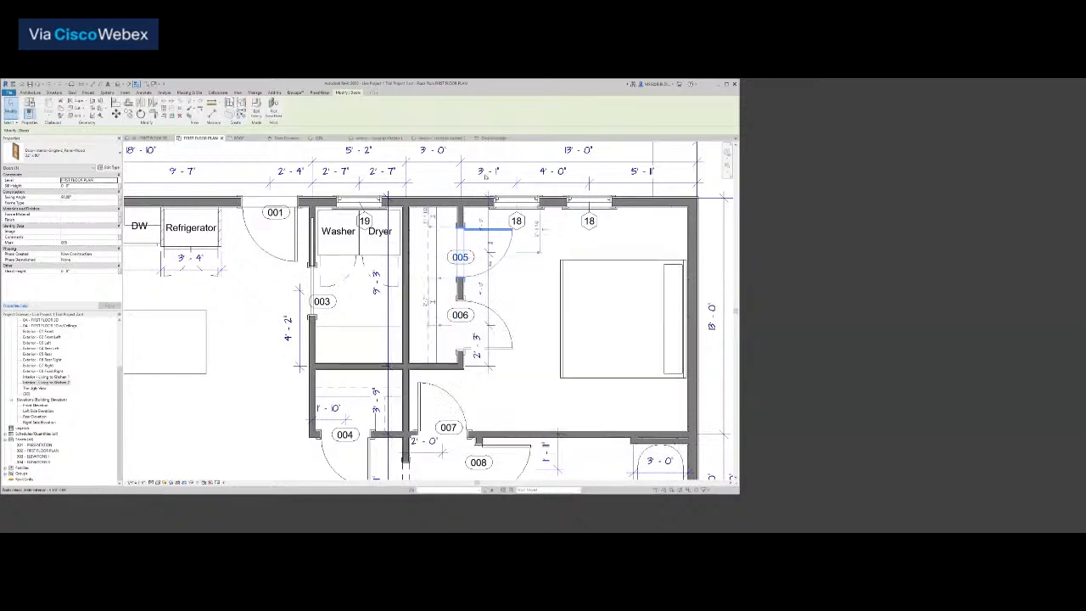
{"action": "left_click", "coordinate": [492, 139]}
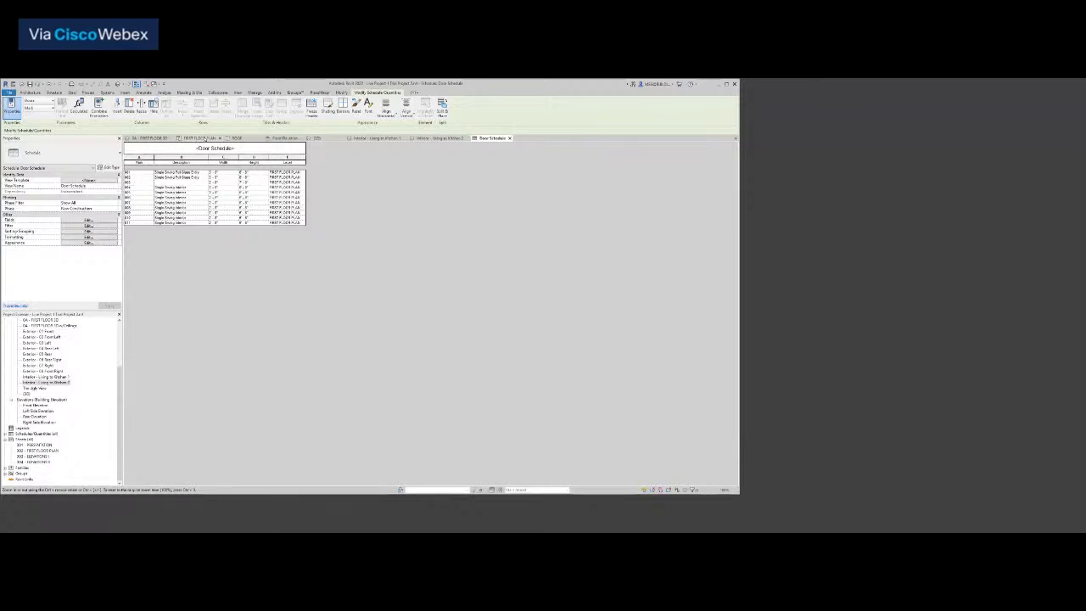
Set the type Description of laundry pocket door 003 to "Single Pocket Interior" and return to the door schedule
{"action": "left_click", "coordinate": [202, 138]}
{"action": "scroll", "coordinate": [381, 313], "scroll_direction": "down", "scroll_amount": 1}
{"action": "middle_click_drag", "start_coordinate": [380, 313], "coordinate": [422, 237]}
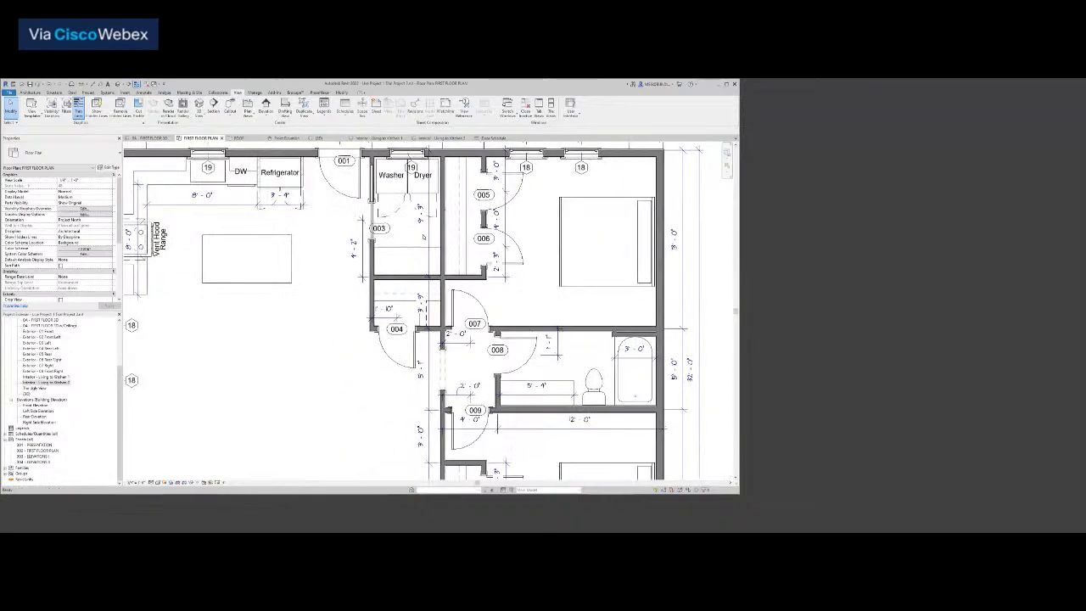
{"action": "left_click", "coordinate": [371, 219]}
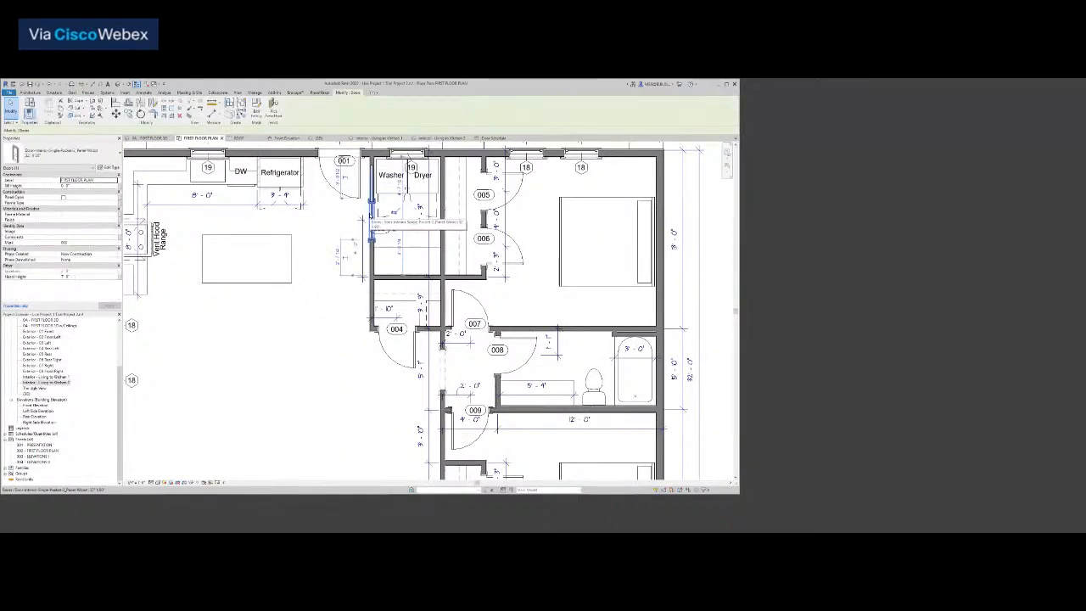
{"action": "left_click", "coordinate": [108, 167]}
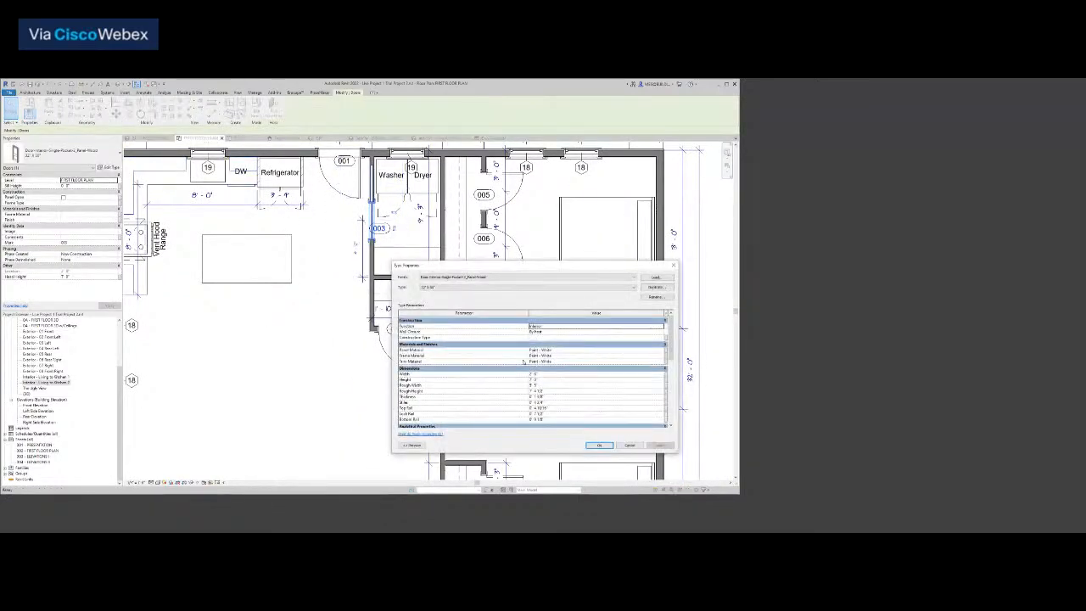
{"action": "scroll", "coordinate": [524, 362], "scroll_direction": "down", "scroll_amount": 2}
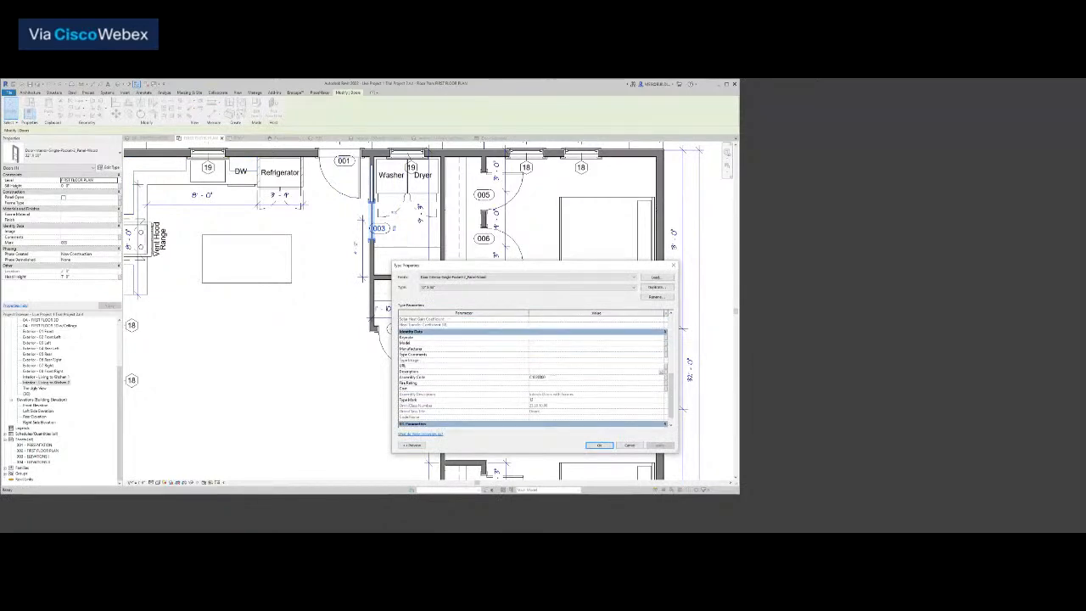
{"action": "type", "text": "Pocket Interior"}
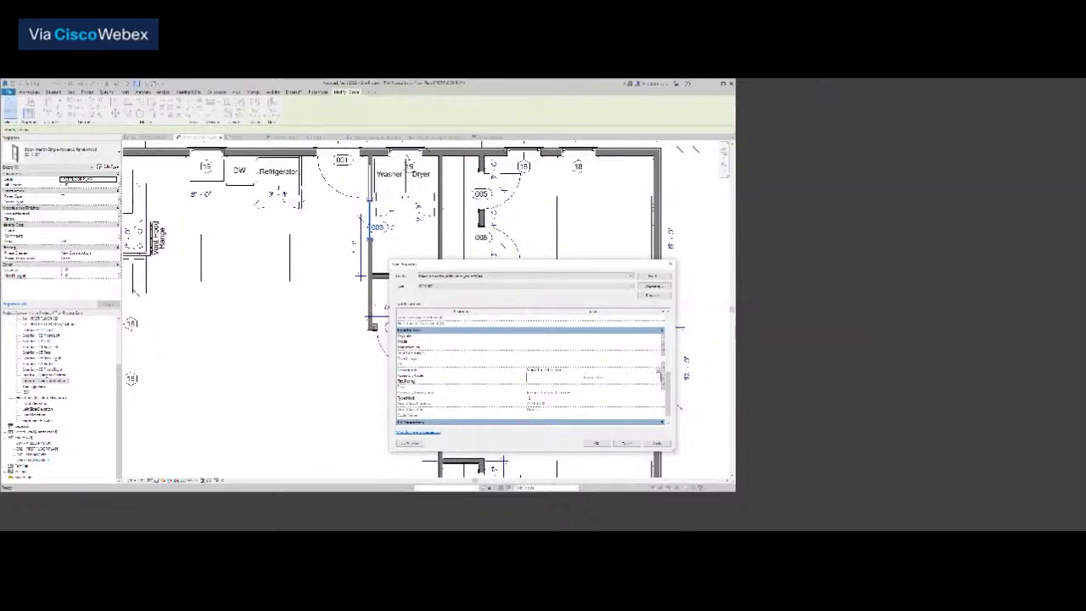
{"action": "left_click", "coordinate": [310, 385]}
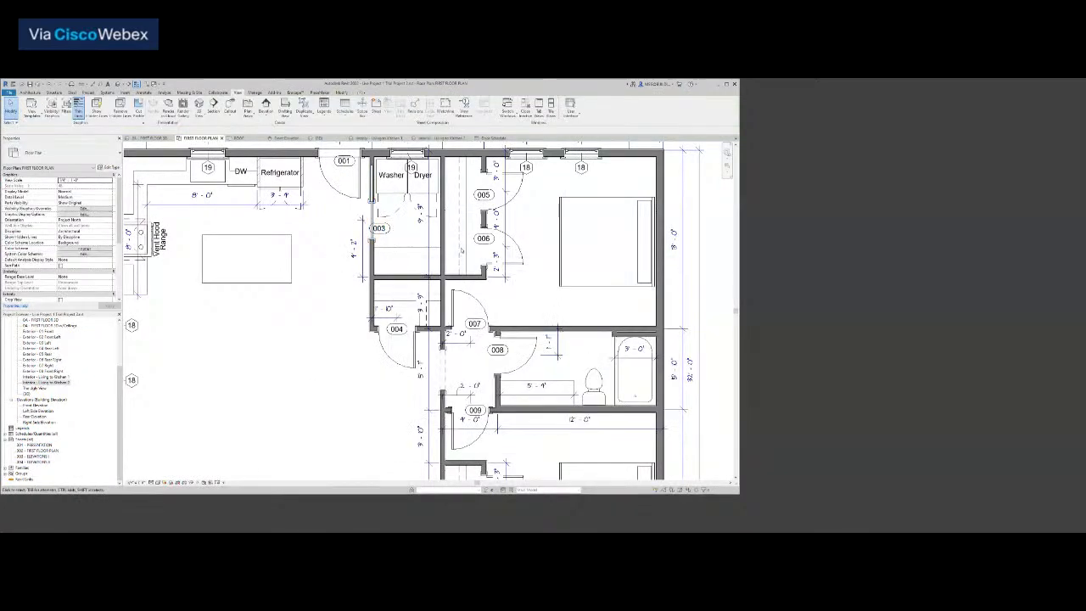
{"action": "left_click", "coordinate": [491, 138]}
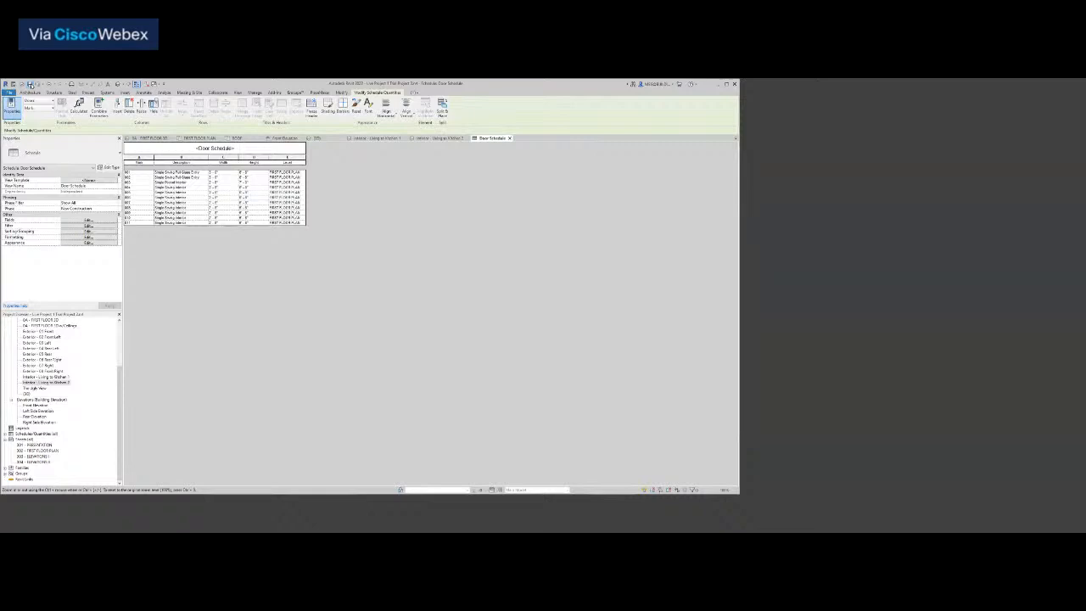
From the first floor plan, start a new building component schedule for the Windows category in the New Construction phase
{"action": "left_click", "coordinate": [201, 139]}
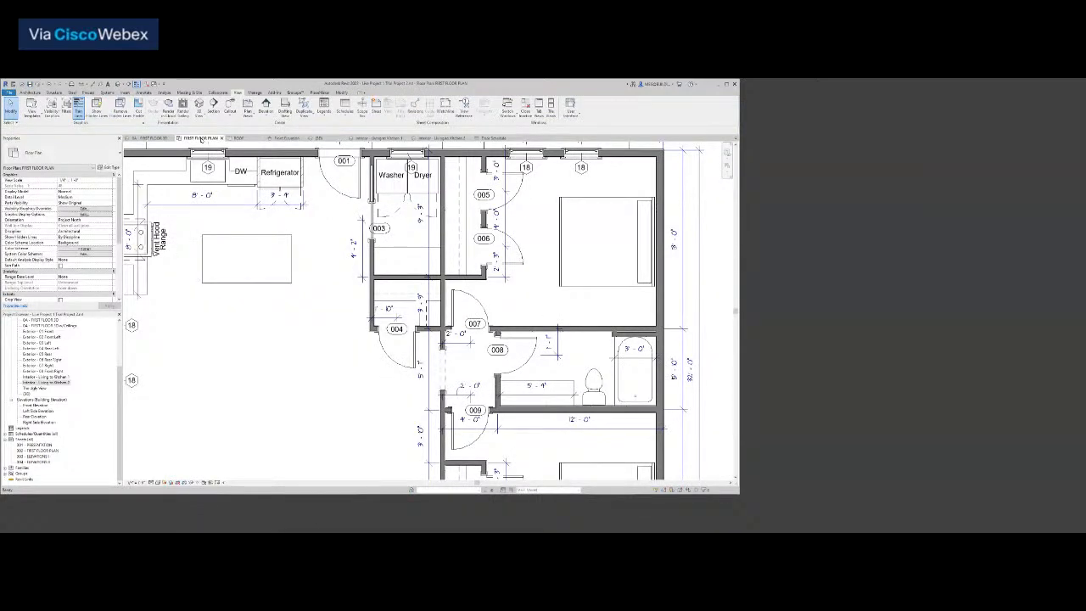
{"action": "scroll", "coordinate": [307, 282], "scroll_direction": "down", "scroll_amount": 2}
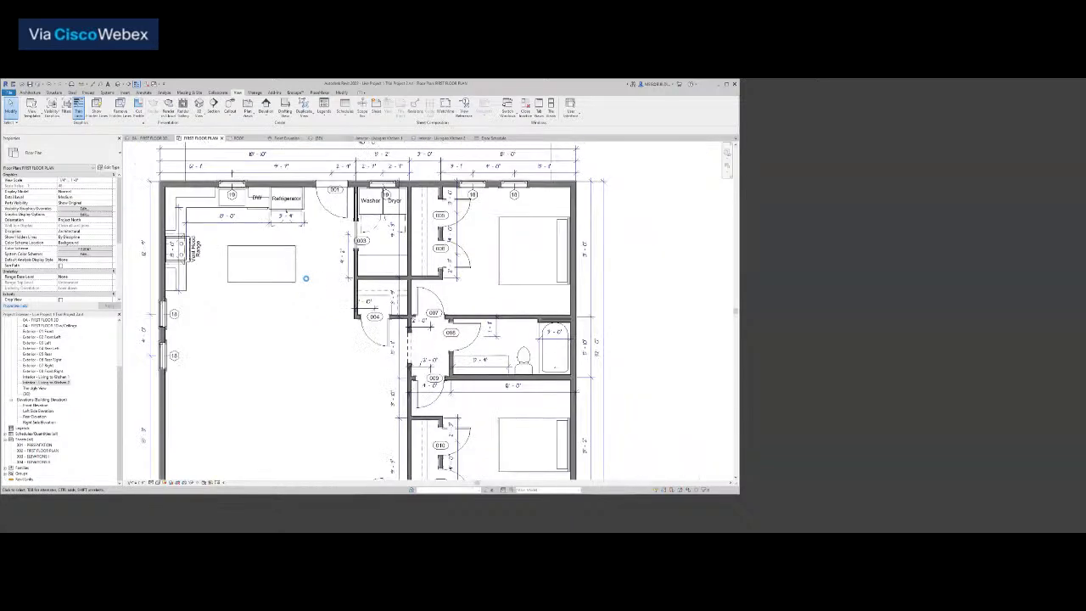
{"action": "scroll", "coordinate": [307, 282], "scroll_direction": "down", "scroll_amount": 1}
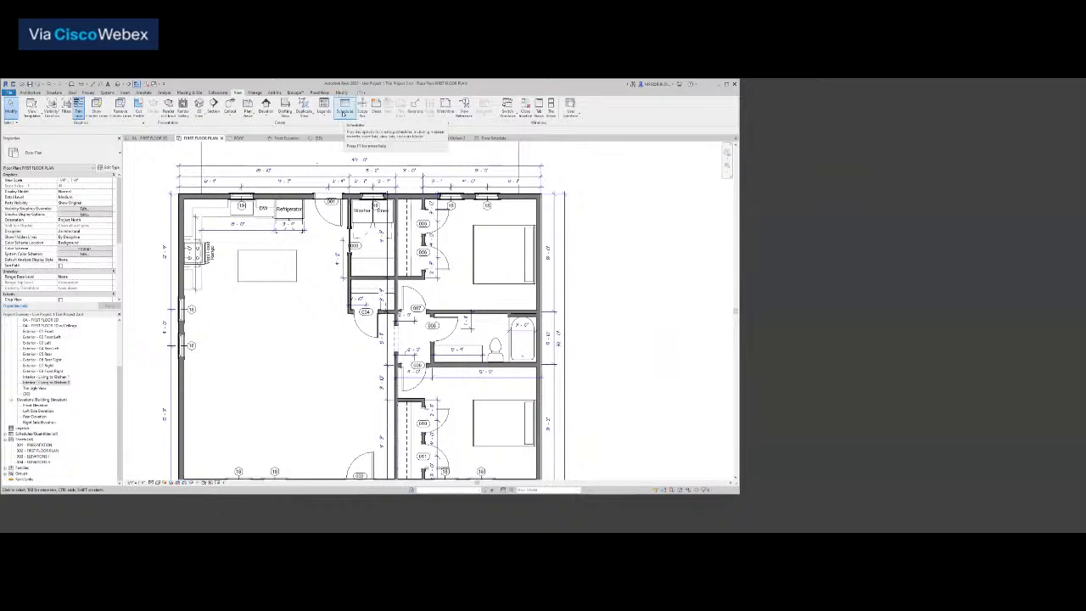
{"action": "left_click", "coordinate": [344, 113]}
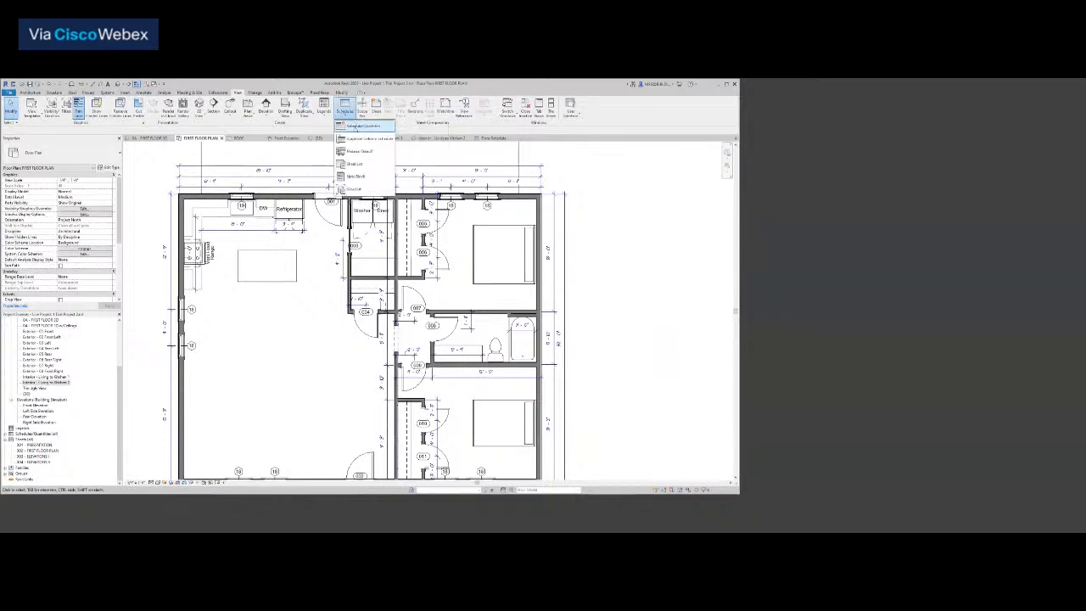
{"action": "left_click", "coordinate": [355, 129]}
{"action": "scroll", "coordinate": [340, 278], "scroll_direction": "down", "scroll_amount": 12}
{"action": "scroll", "coordinate": [339, 279], "scroll_direction": "down", "scroll_amount": 8}
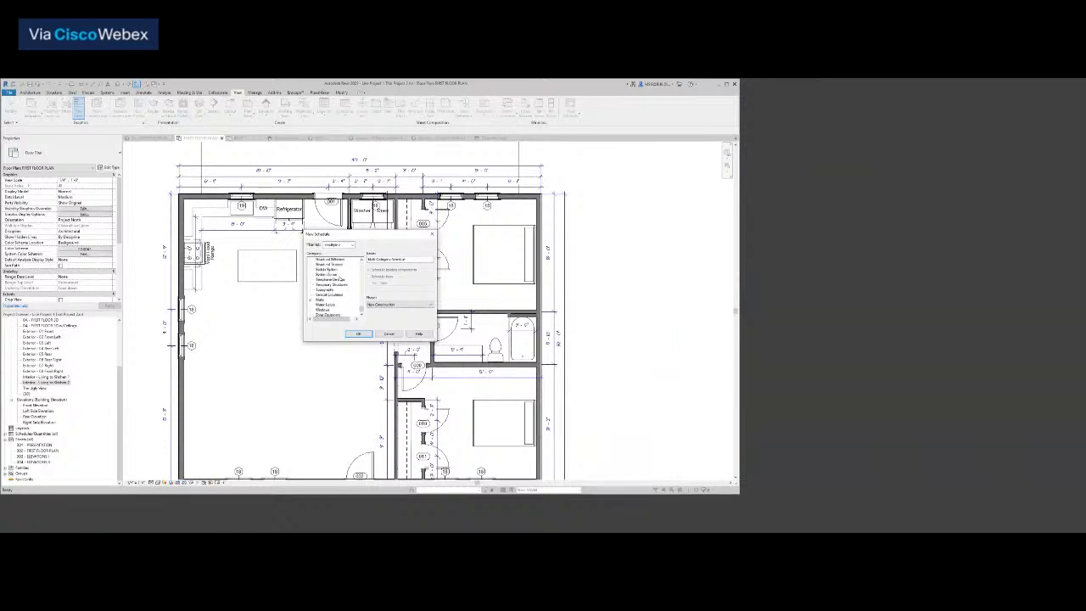
{"action": "left_click", "coordinate": [324, 309]}
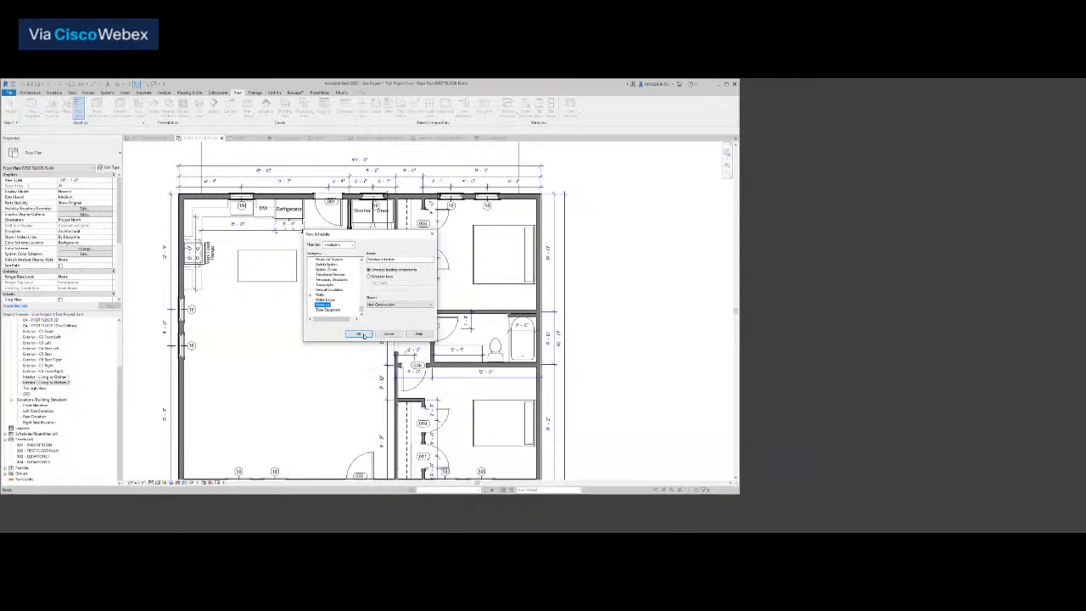
{"action": "left_click", "coordinate": [364, 334]}
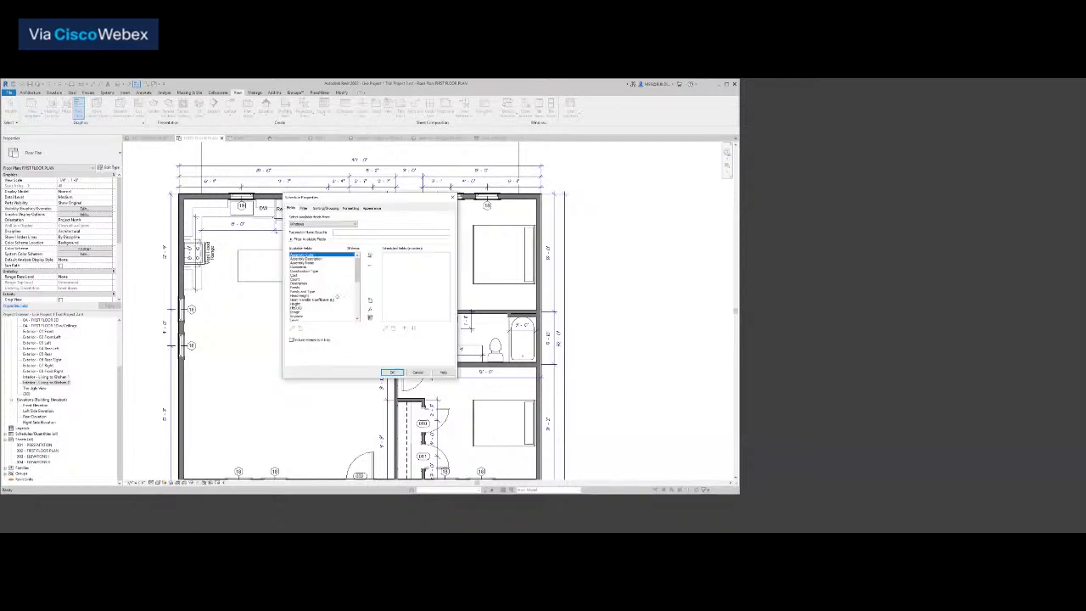
Add the Mark, Description, Width and Height fields, in that order, to the window schedule
{"action": "scroll", "coordinate": [331, 283], "scroll_direction": "down", "scroll_amount": 5}
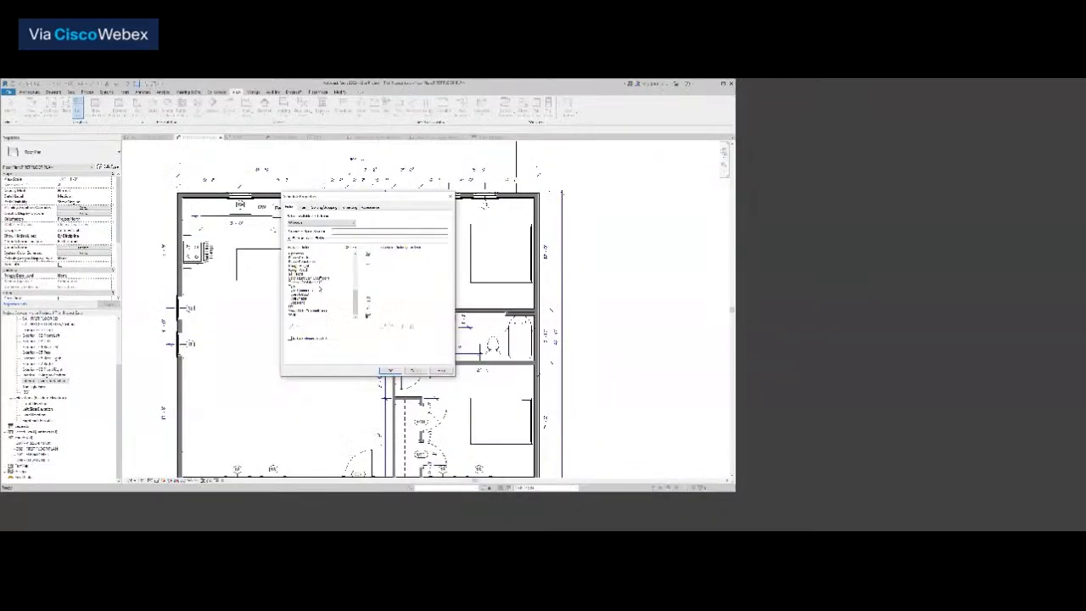
{"action": "left_click", "coordinate": [307, 299]}
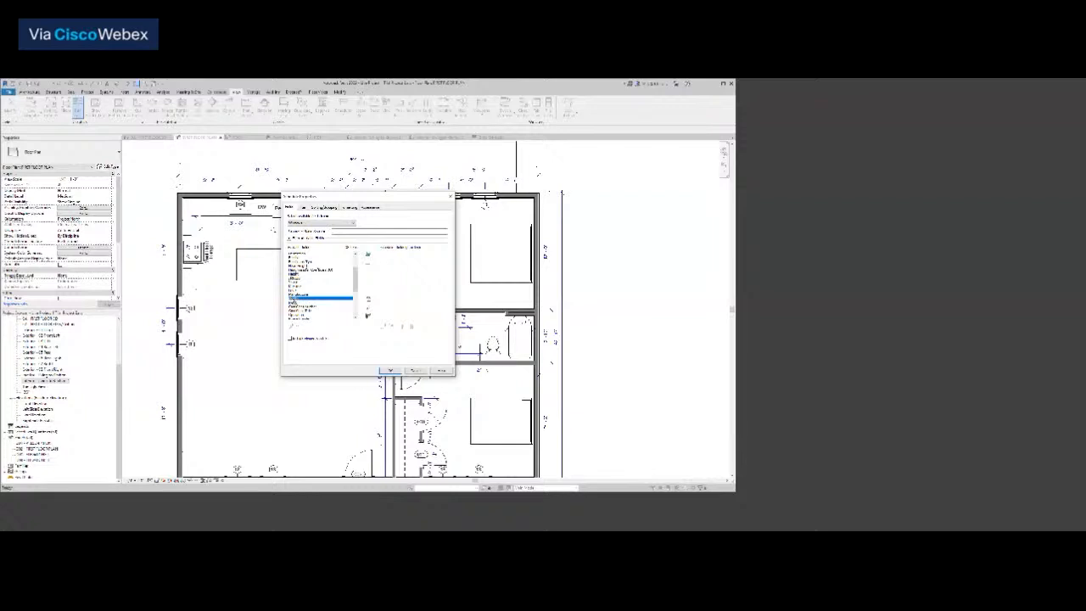
{"action": "left_click", "coordinate": [368, 255]}
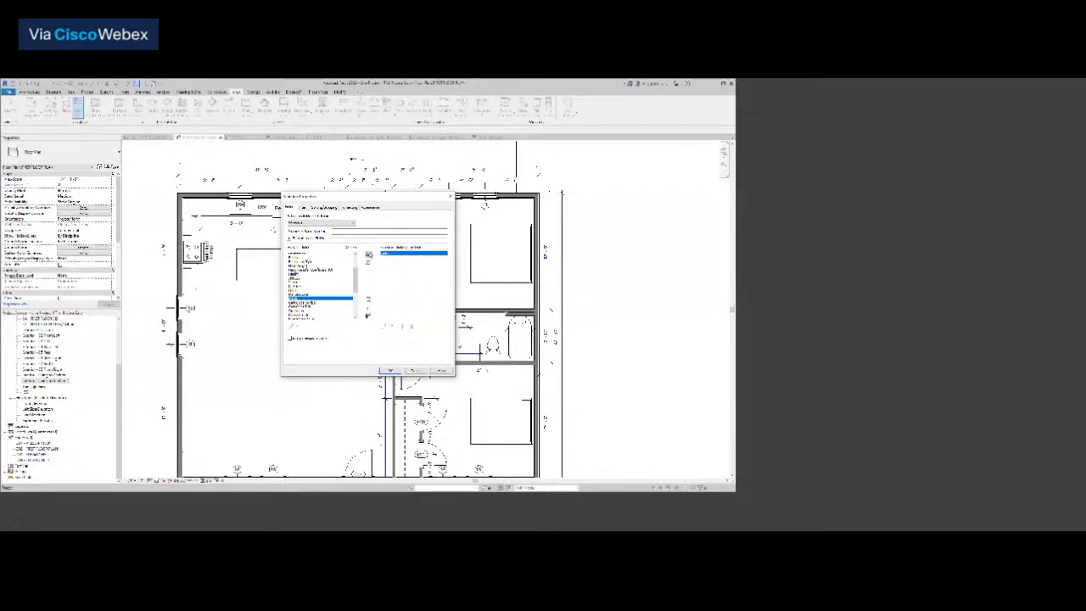
{"action": "left_click", "coordinate": [302, 254]}
{"action": "left_click", "coordinate": [369, 256]}
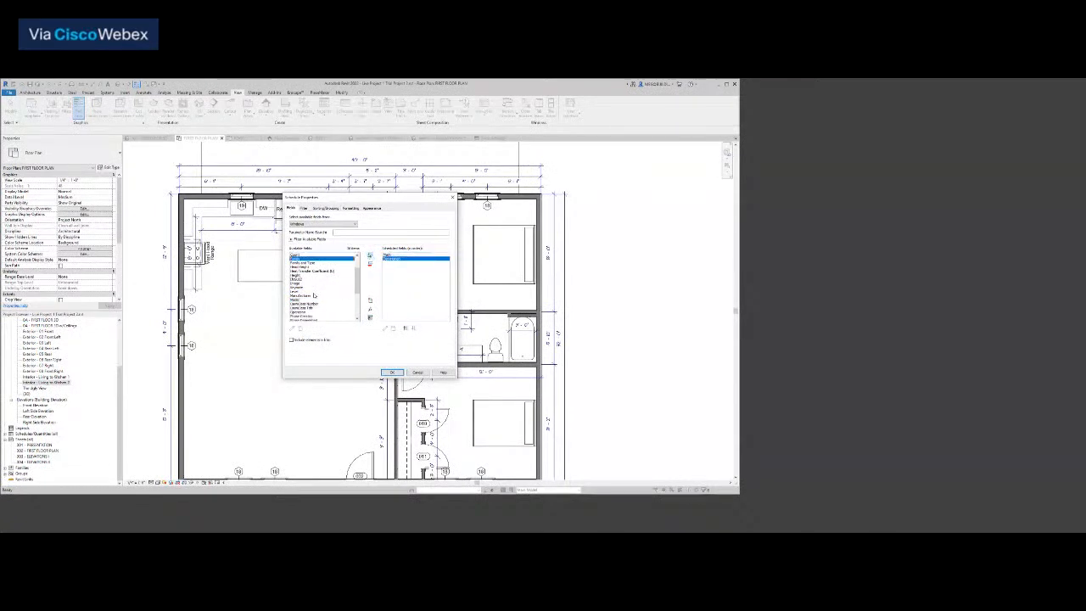
{"action": "left_click", "coordinate": [297, 315]}
{"action": "left_click", "coordinate": [370, 258]}
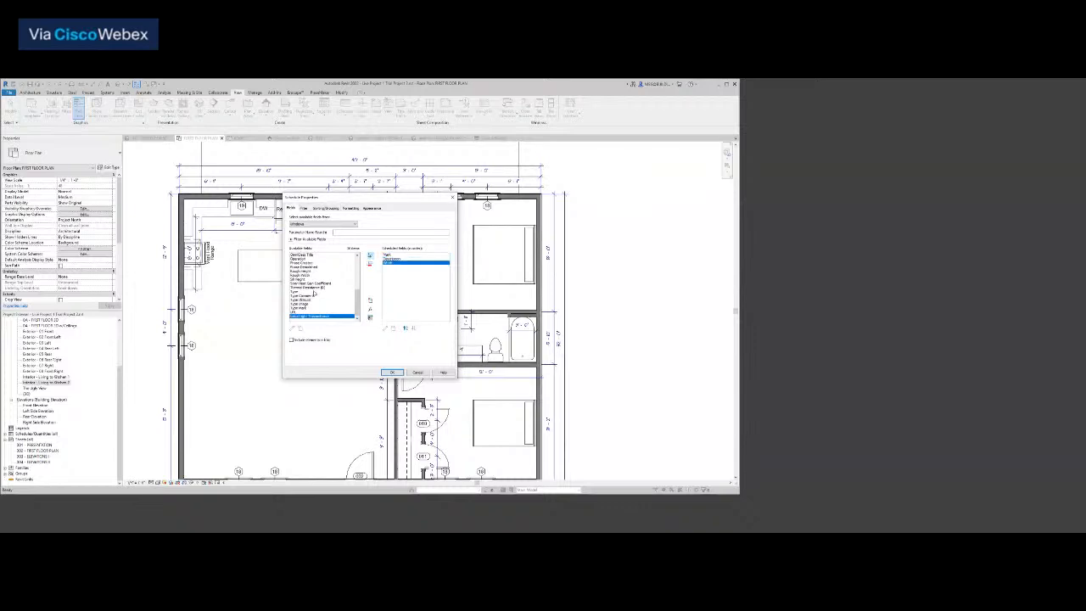
{"action": "scroll", "coordinate": [313, 292], "scroll_direction": "up", "scroll_amount": 10}
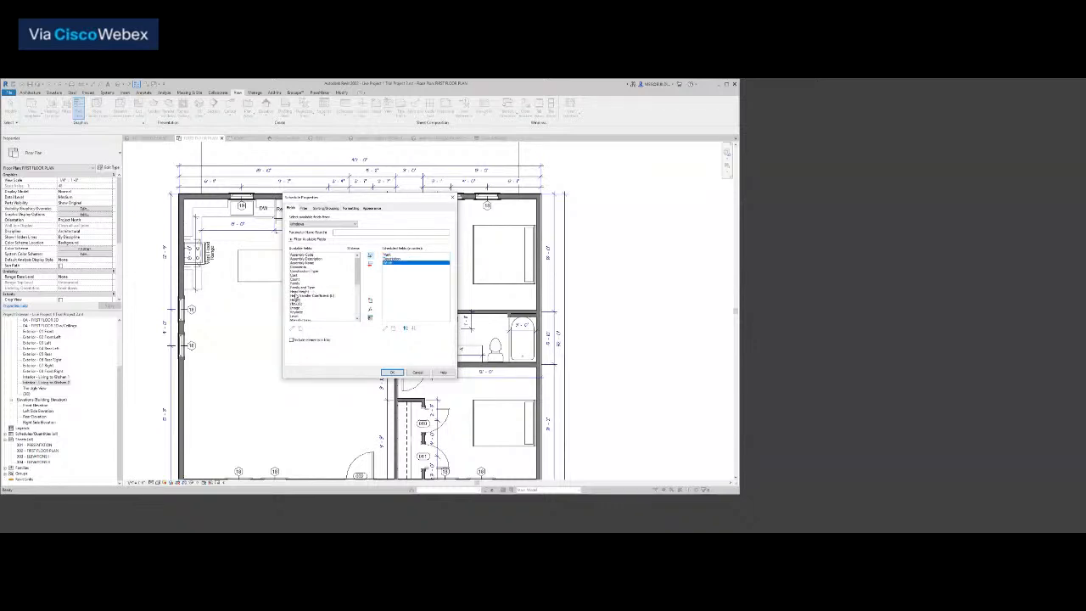
{"action": "left_click", "coordinate": [295, 299]}
{"action": "left_click", "coordinate": [370, 257]}
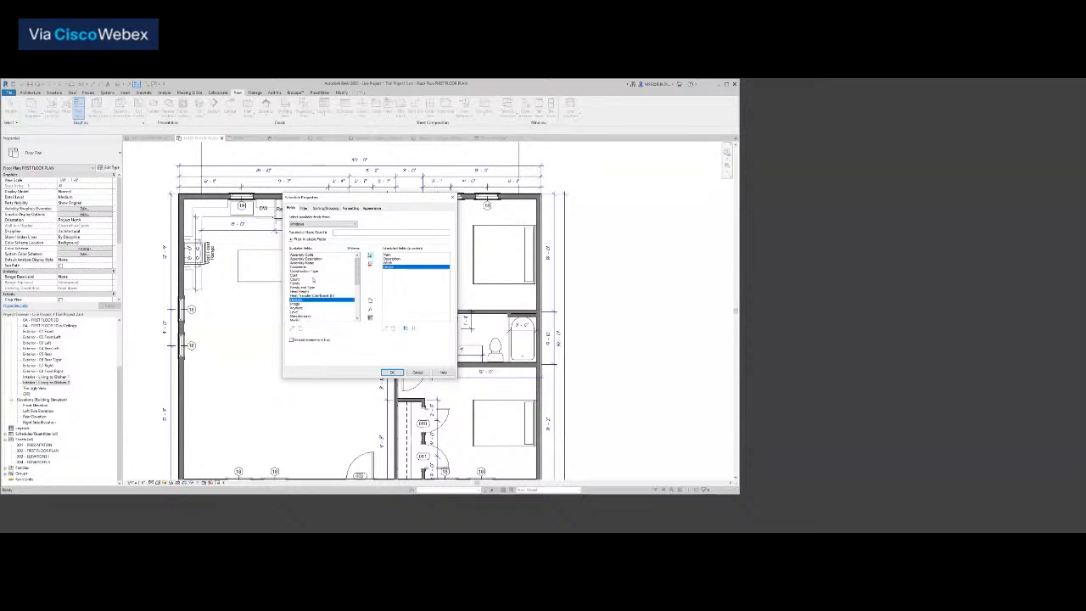
Add the Head Height and Level fields after Height and create the window schedule
{"action": "scroll", "coordinate": [313, 281], "scroll_direction": "down", "scroll_amount": 10}
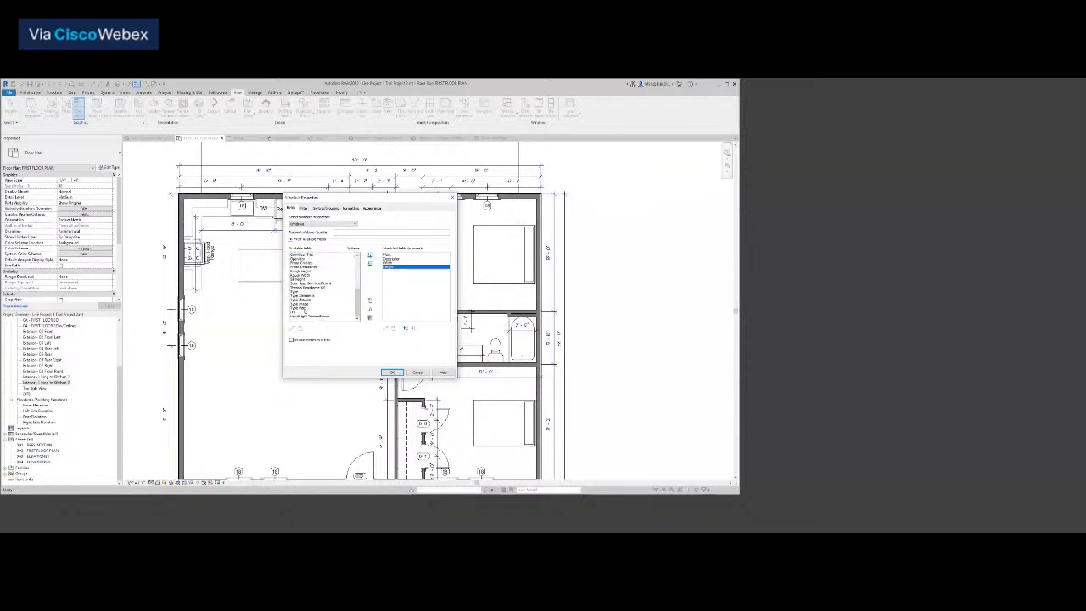
{"action": "scroll", "coordinate": [304, 312], "scroll_direction": "up", "scroll_amount": 10}
{"action": "left_click", "coordinate": [305, 291]}
{"action": "left_click", "coordinate": [369, 255]}
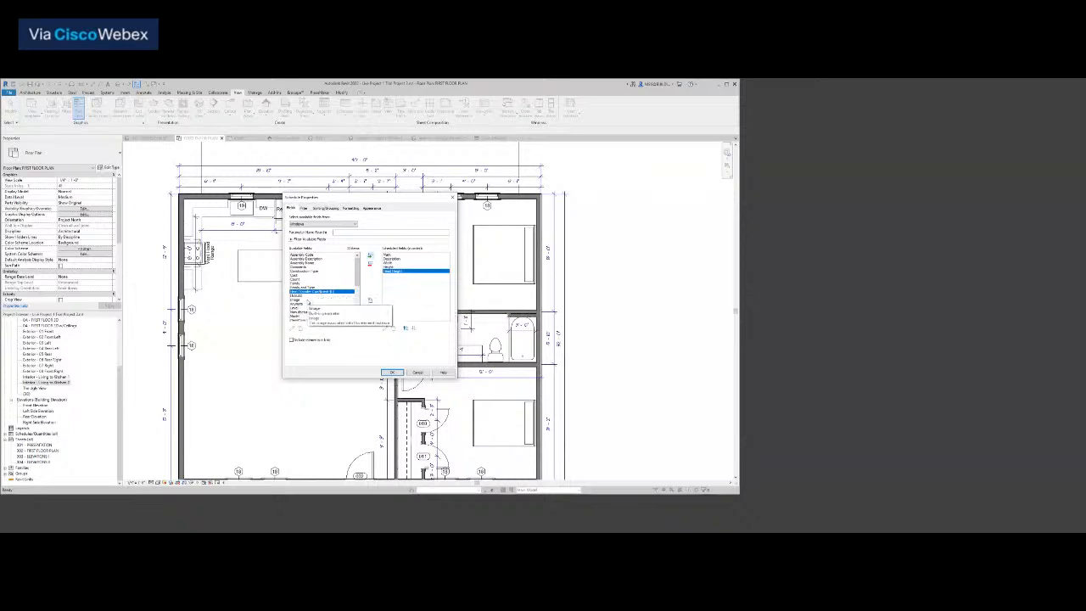
{"action": "scroll", "coordinate": [308, 302], "scroll_direction": "down", "scroll_amount": 3}
{"action": "left_click", "coordinate": [295, 272]}
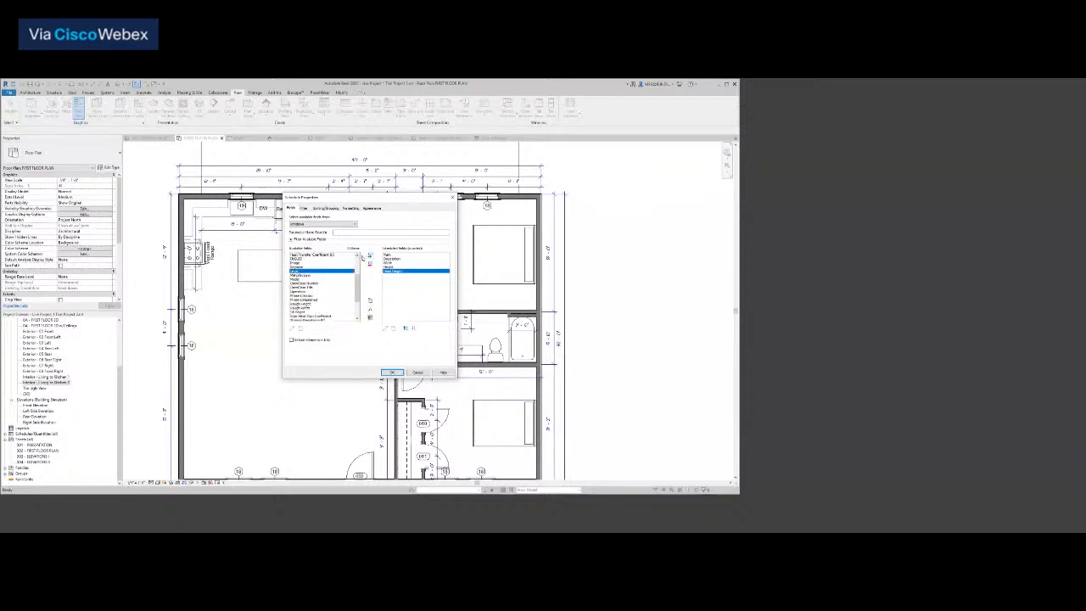
{"action": "left_click", "coordinate": [370, 255]}
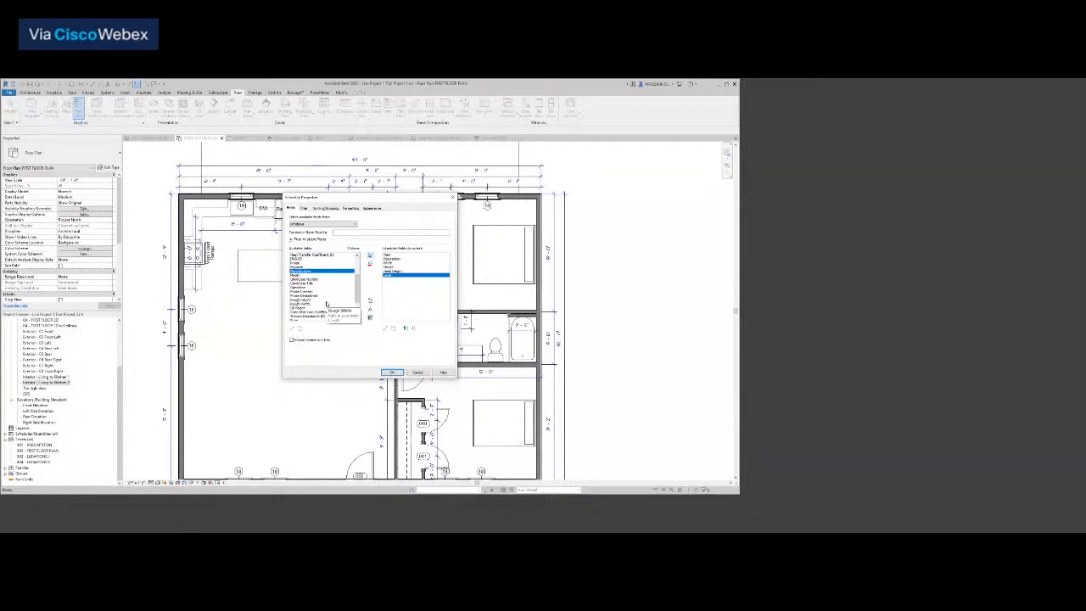
{"action": "scroll", "coordinate": [326, 304], "scroll_direction": "down", "scroll_amount": 3}
{"action": "scroll", "coordinate": [327, 304], "scroll_direction": "up", "scroll_amount": 5}
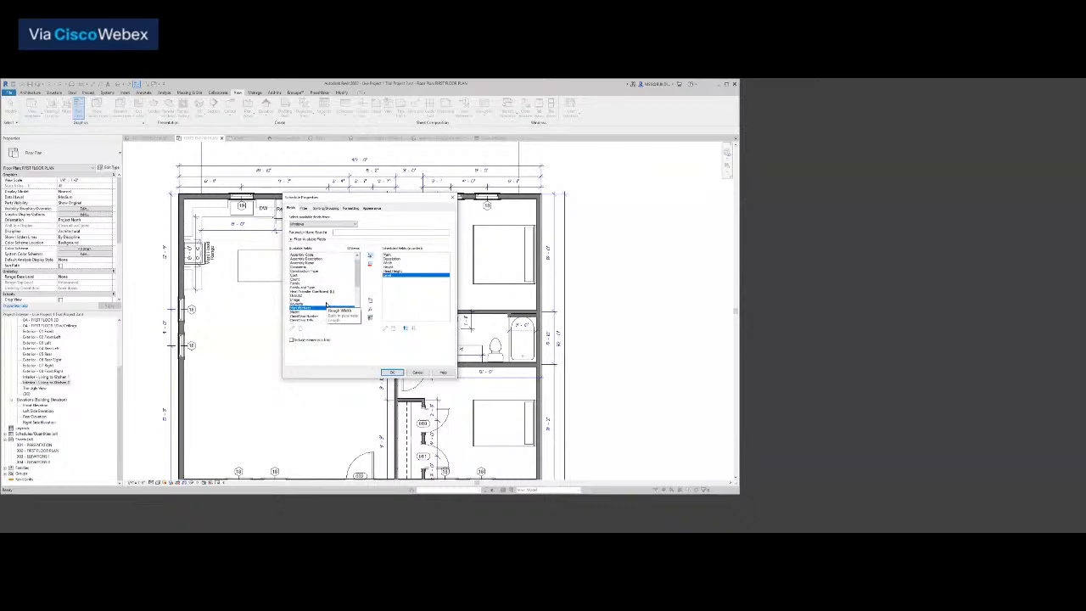
{"action": "left_click", "coordinate": [391, 374]}
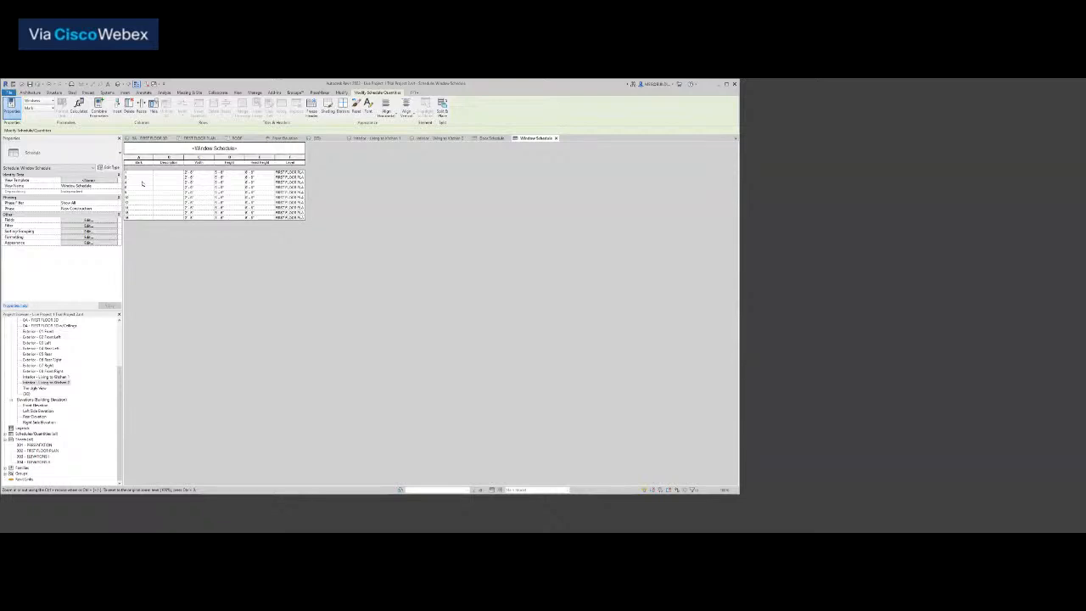
Turn on grand totals for the door schedule with the "Title and totals" option and the custom title "Total"
{"action": "left_click", "coordinate": [491, 139]}
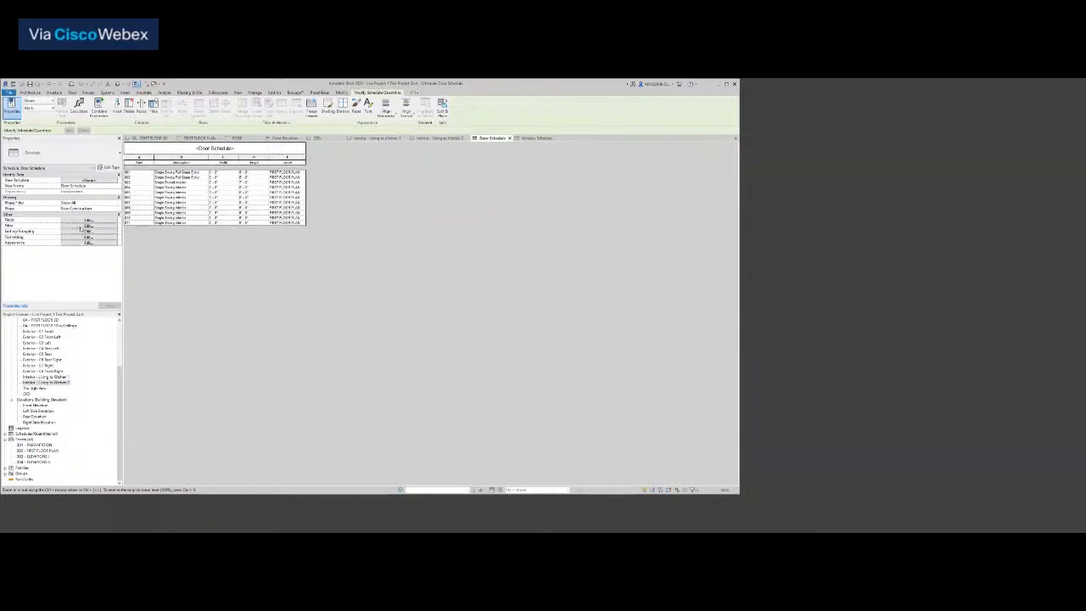
{"action": "left_click", "coordinate": [87, 220]}
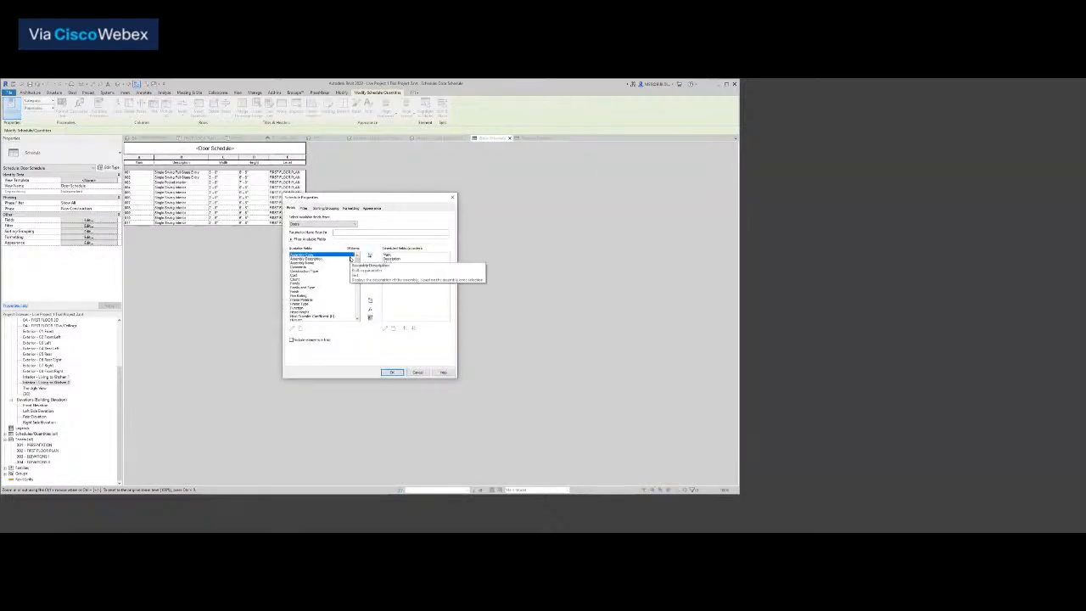
{"action": "left_click_drag", "start_coordinate": [348, 200], "coordinate": [410, 220]}
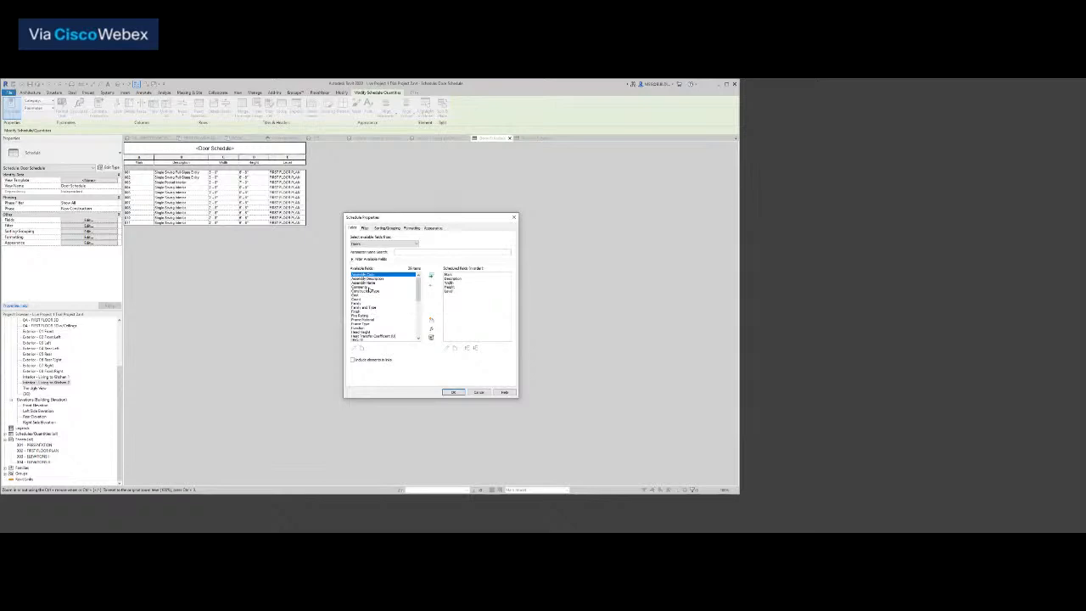
{"action": "left_click", "coordinate": [365, 228]}
{"action": "left_click", "coordinate": [386, 238]}
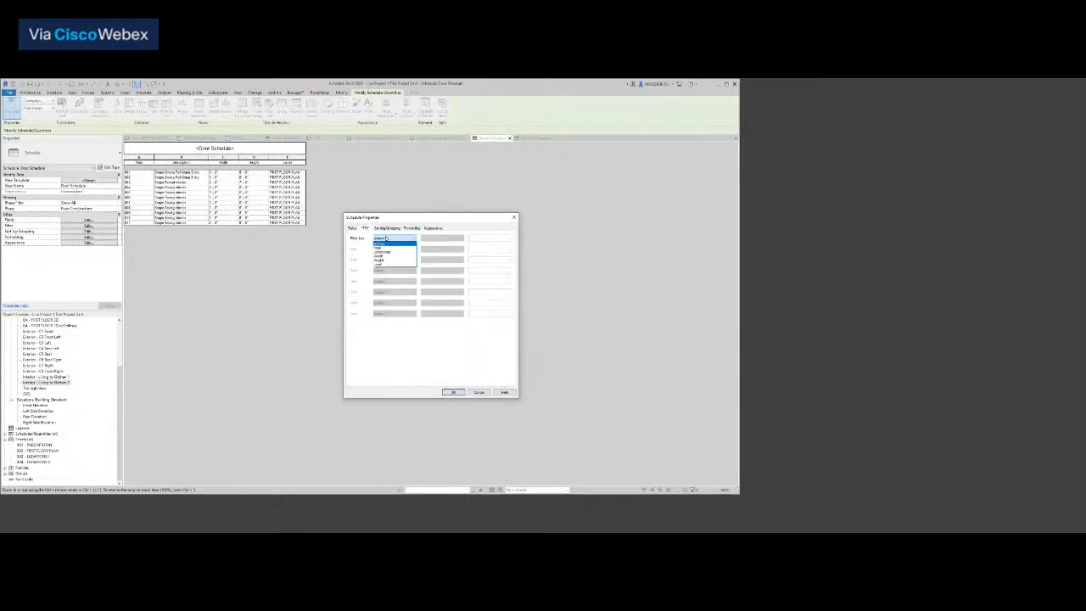
{"action": "left_click", "coordinate": [386, 239]}
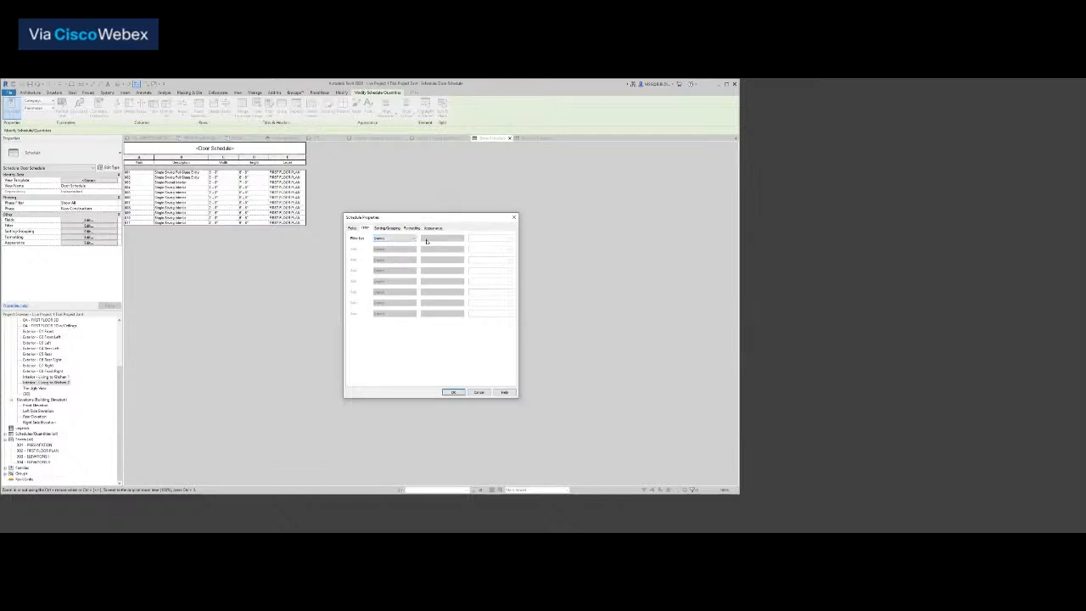
{"action": "left_click", "coordinate": [383, 227]}
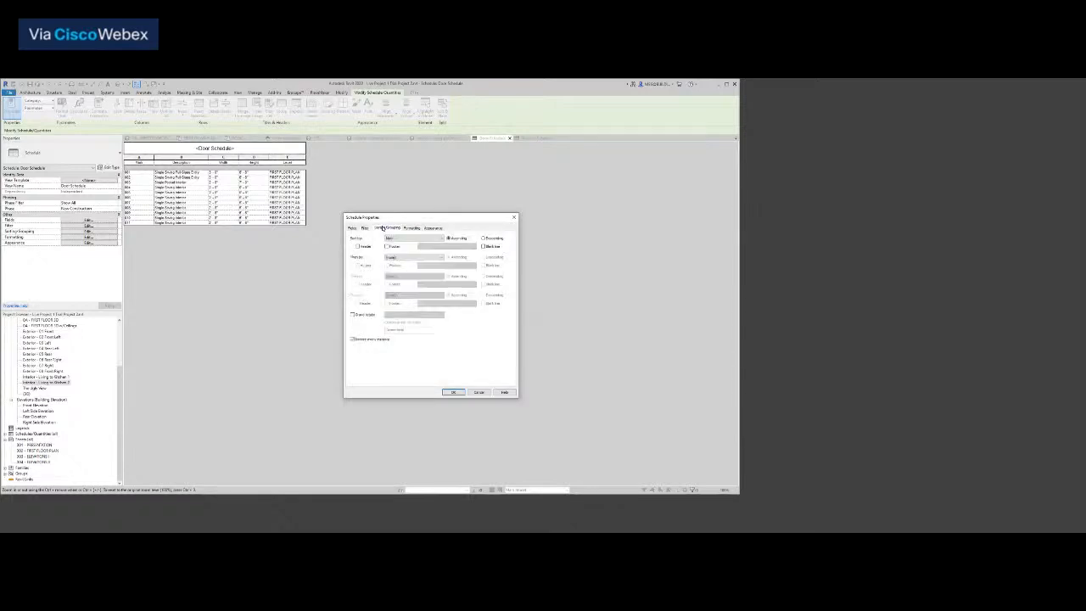
{"action": "left_click", "coordinate": [352, 315]}
{"action": "left_click", "coordinate": [424, 315]}
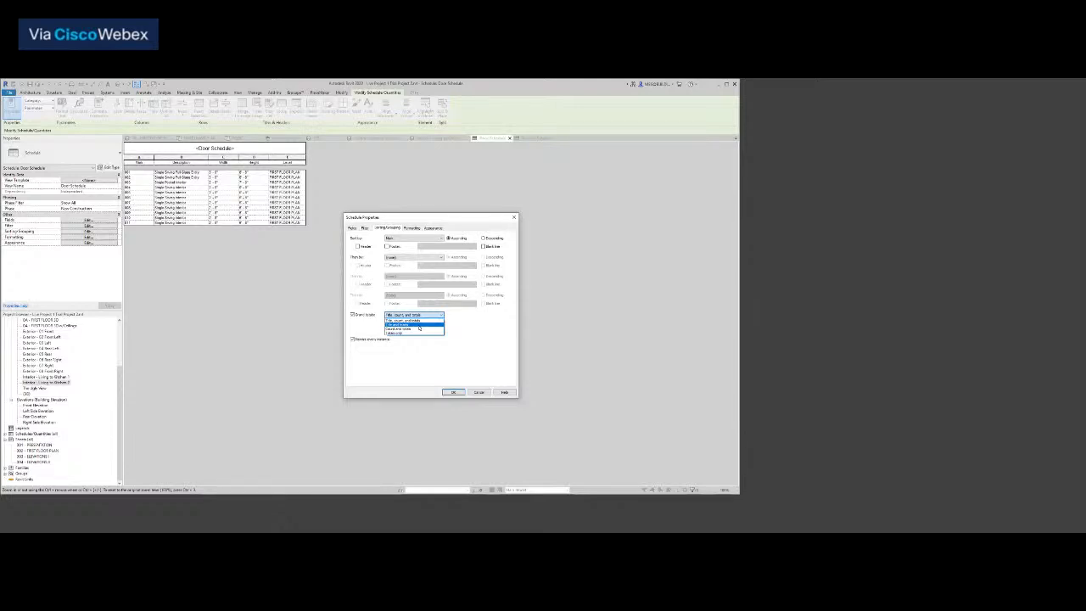
{"action": "left_click", "coordinate": [419, 326]}
{"action": "left_click_drag", "start_coordinate": [410, 330], "coordinate": [379, 330]}
{"action": "type", "text": "Total"}
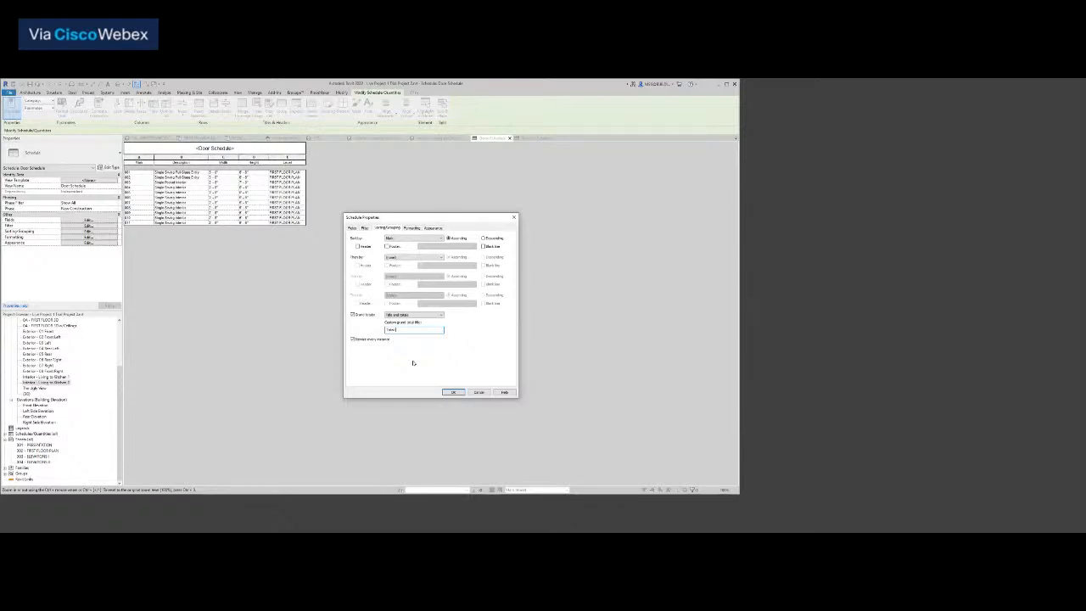
Apply the door schedule's grand totals, then set its title text to the larger Arial style and header text to the smaller Arial style
{"action": "left_click", "coordinate": [453, 392]}
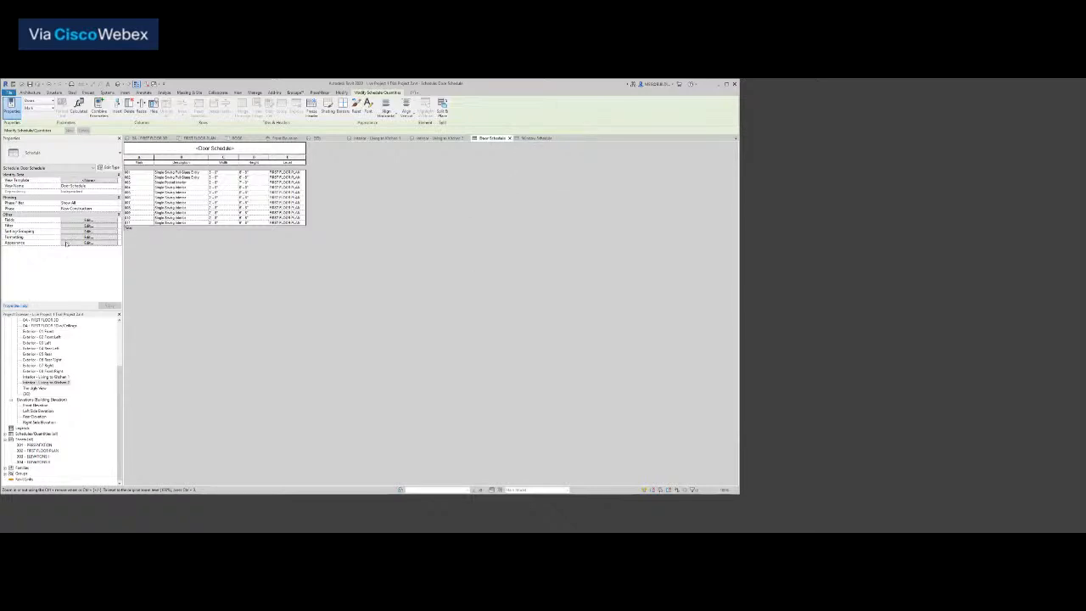
{"action": "left_click", "coordinate": [88, 237]}
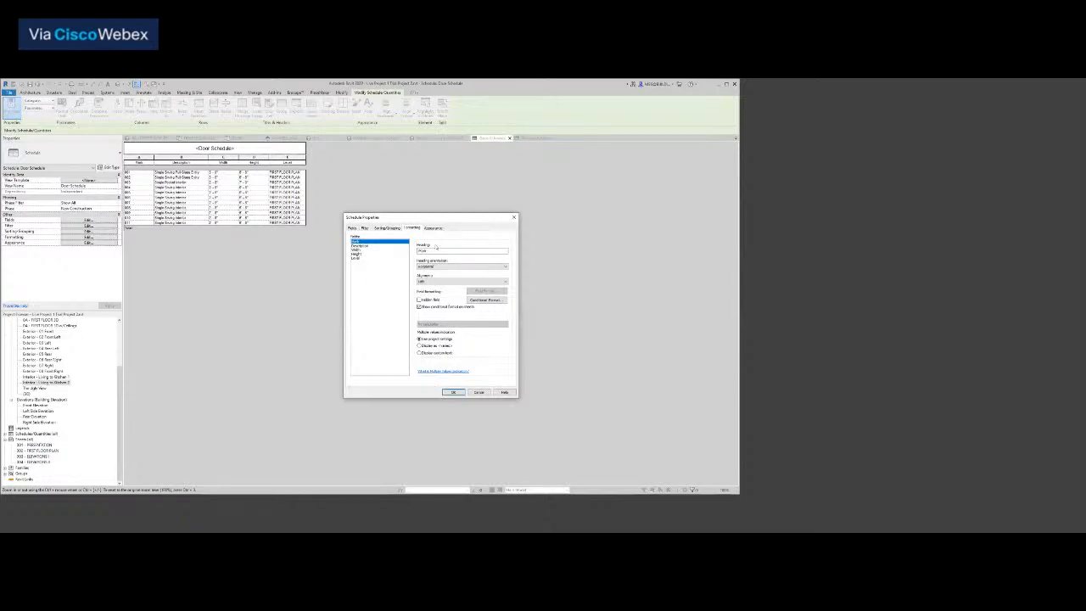
{"action": "left_click", "coordinate": [432, 228]}
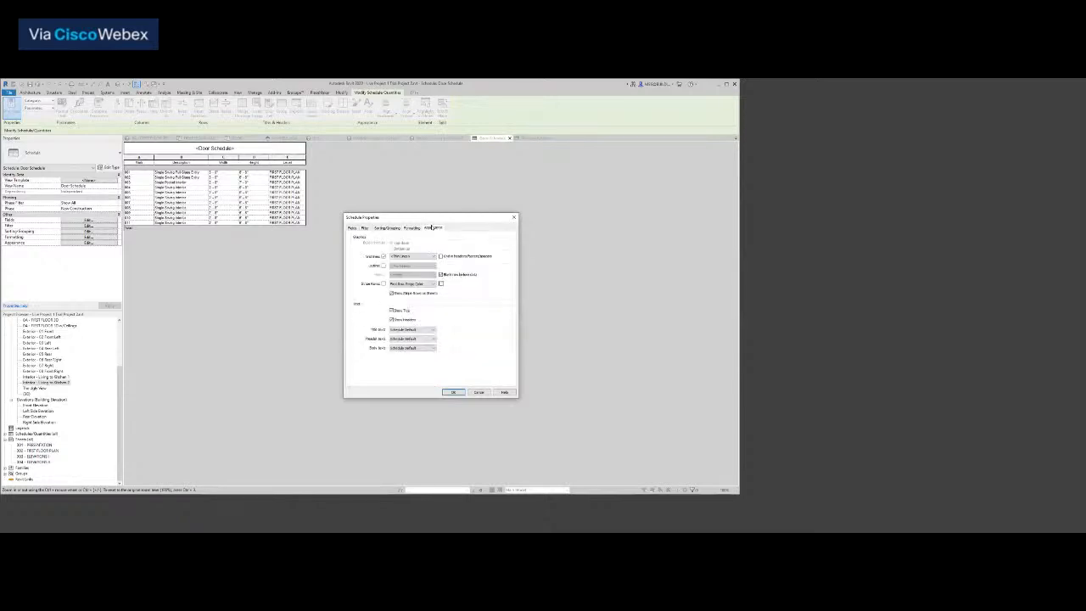
{"action": "left_click", "coordinate": [425, 334]}
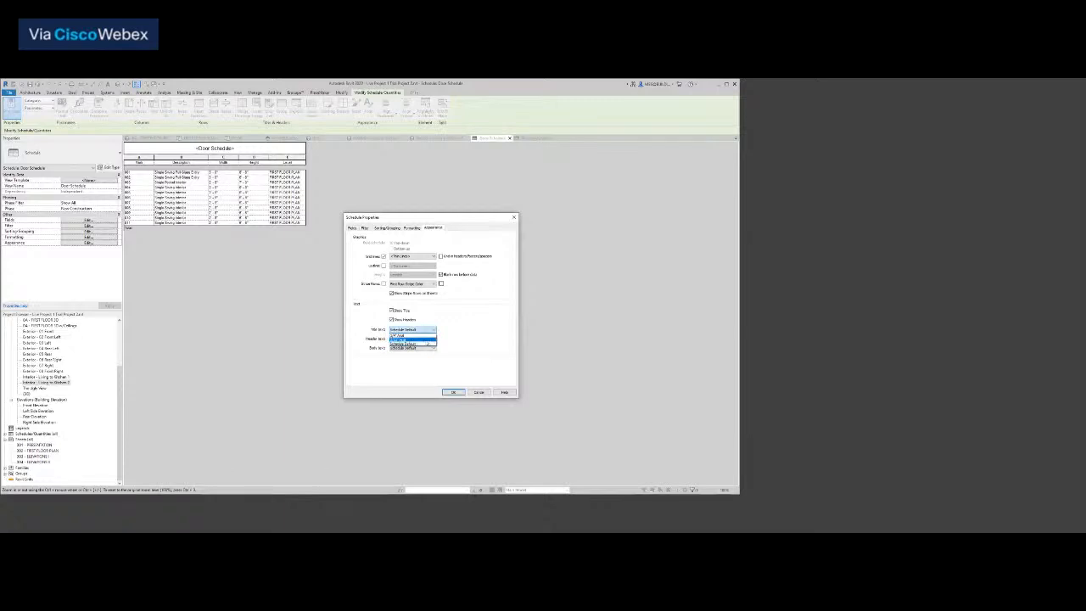
{"action": "left_click", "coordinate": [462, 328]}
{"action": "left_click", "coordinate": [422, 331]}
{"action": "left_click", "coordinate": [423, 337]}
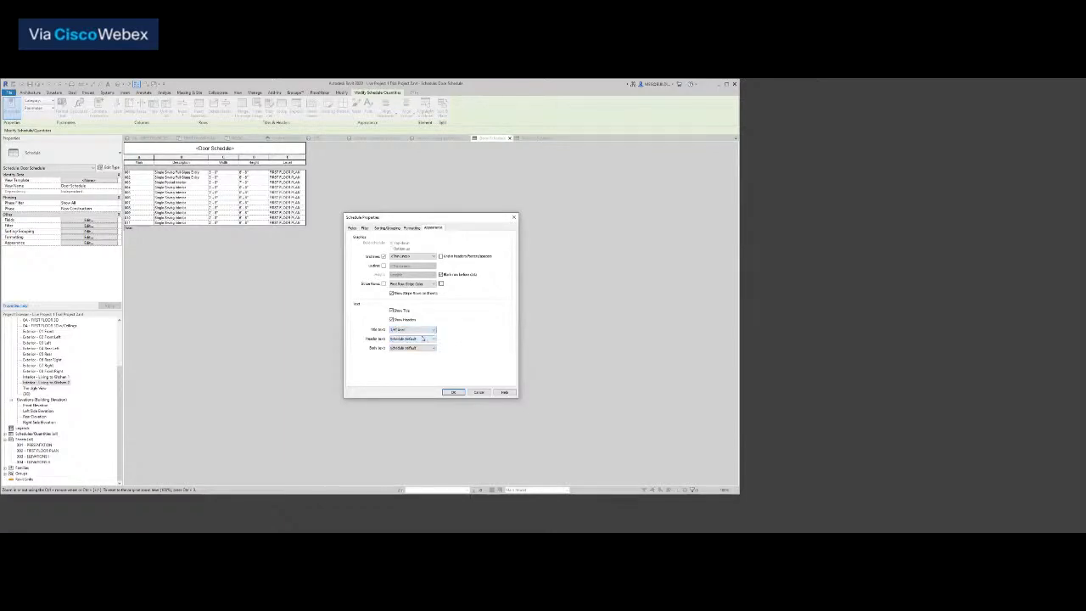
{"action": "left_click", "coordinate": [422, 338]}
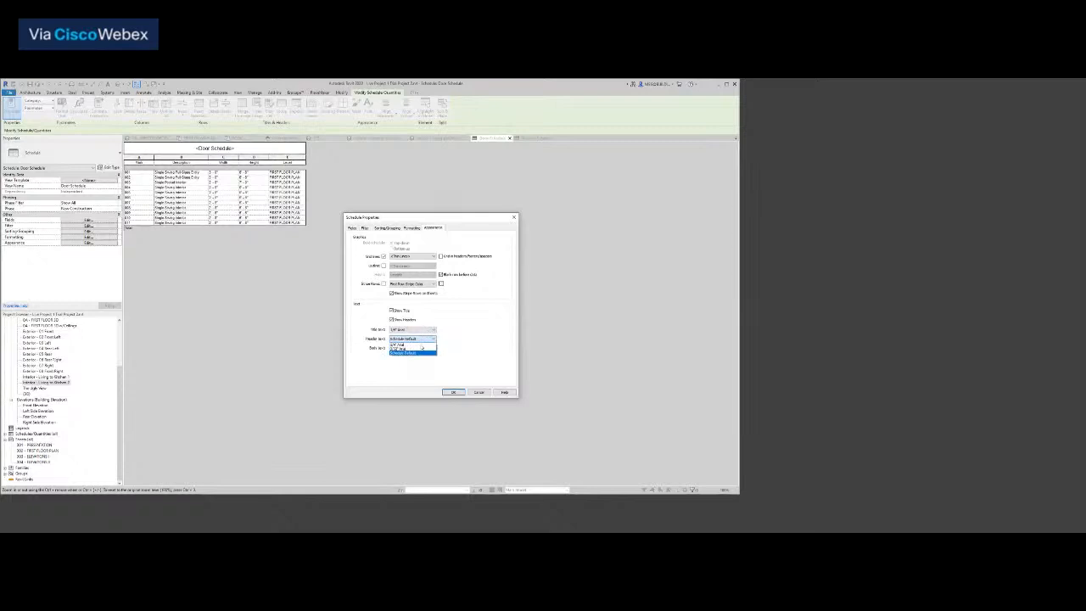
{"action": "left_click", "coordinate": [417, 347]}
{"action": "left_click", "coordinate": [417, 348]}
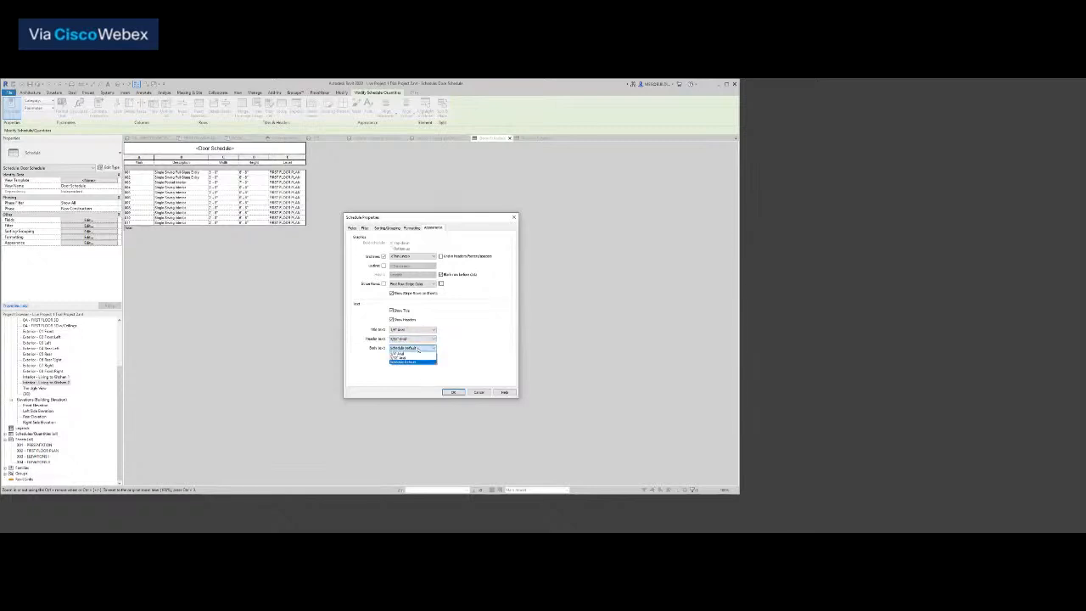
{"action": "left_click", "coordinate": [468, 343]}
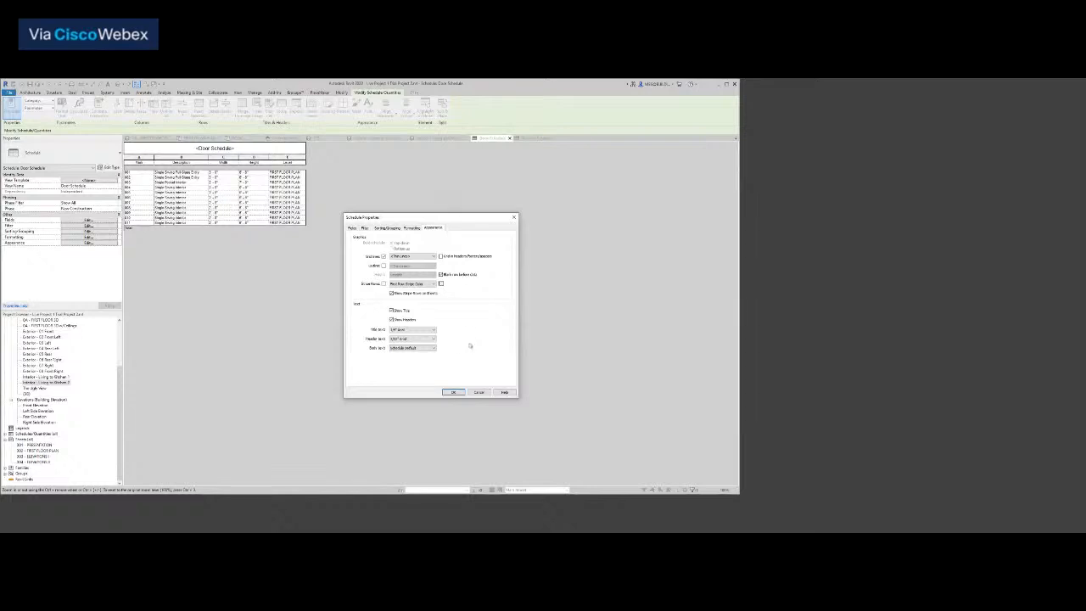
{"action": "left_click", "coordinate": [457, 393]}
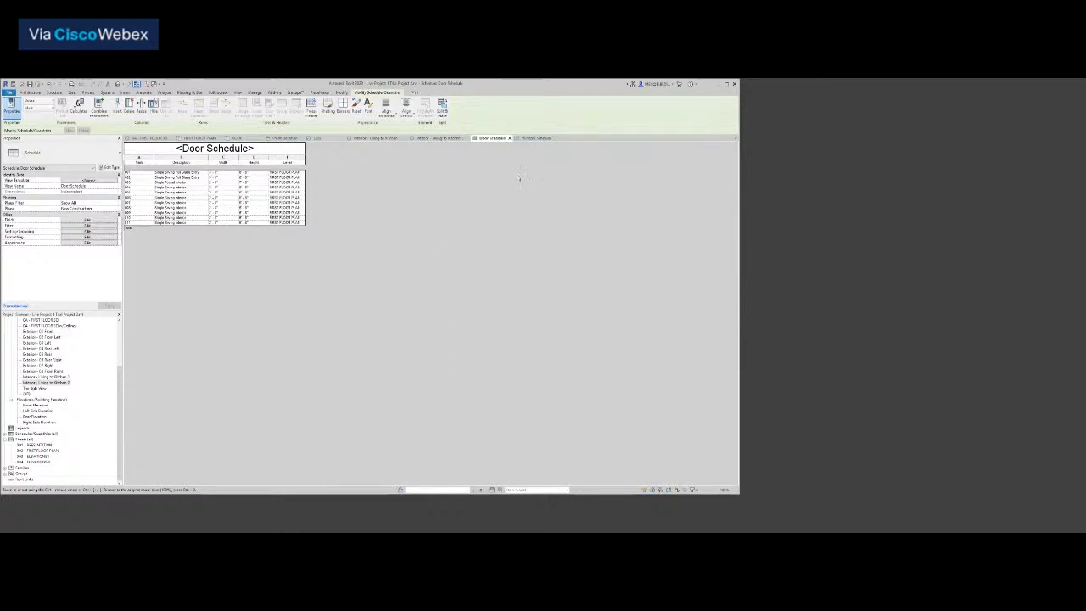
Look over the window schedule and switch to the first floor plan view
{"action": "left_click", "coordinate": [535, 138]}
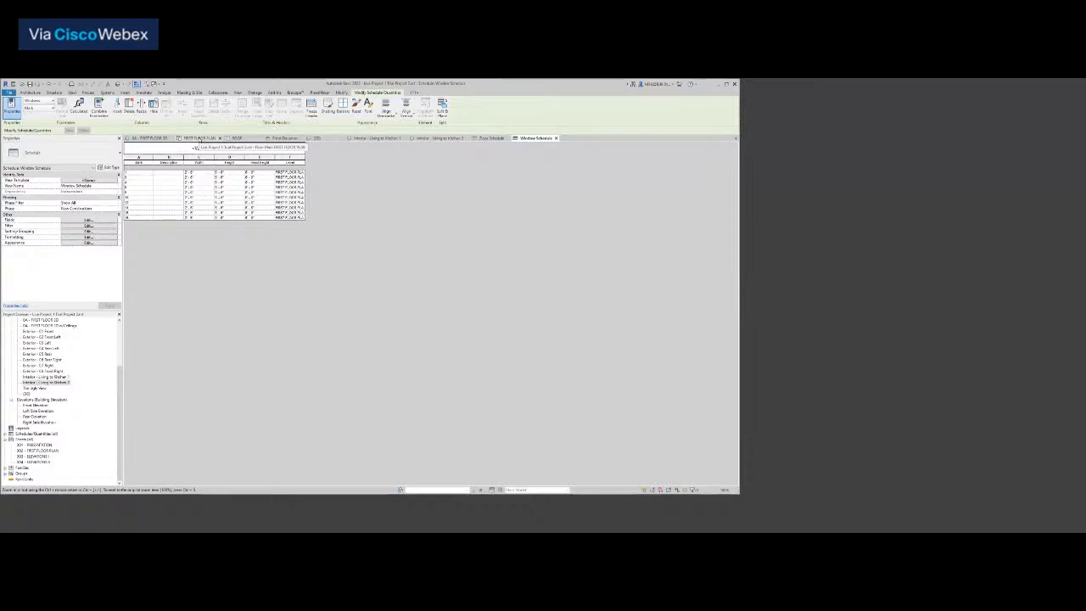
{"action": "left_click", "coordinate": [199, 140]}
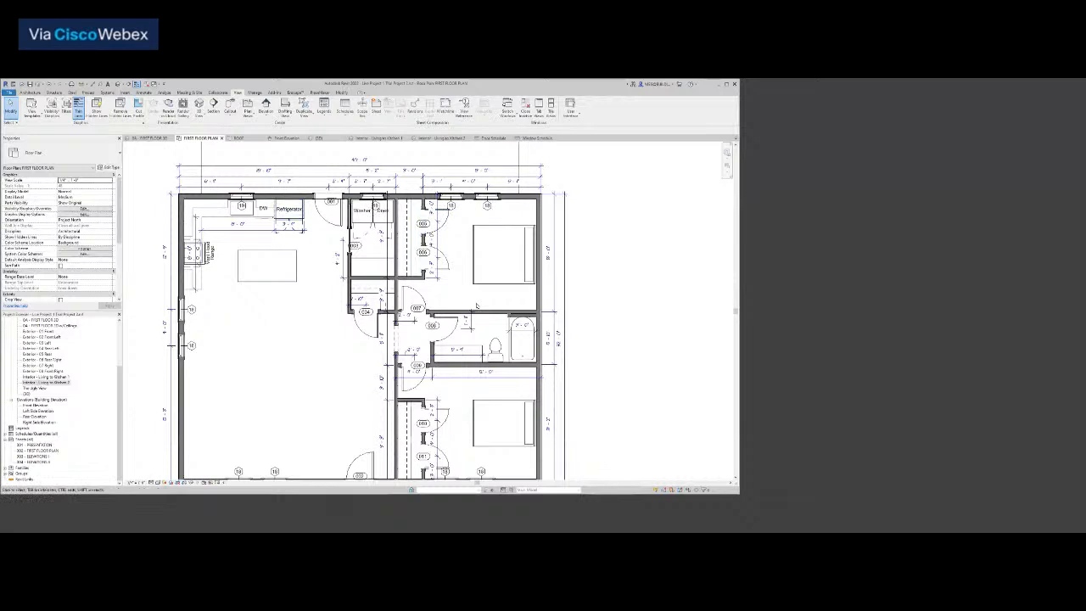
{"action": "scroll", "coordinate": [492, 204], "scroll_direction": "down", "scroll_amount": 3}
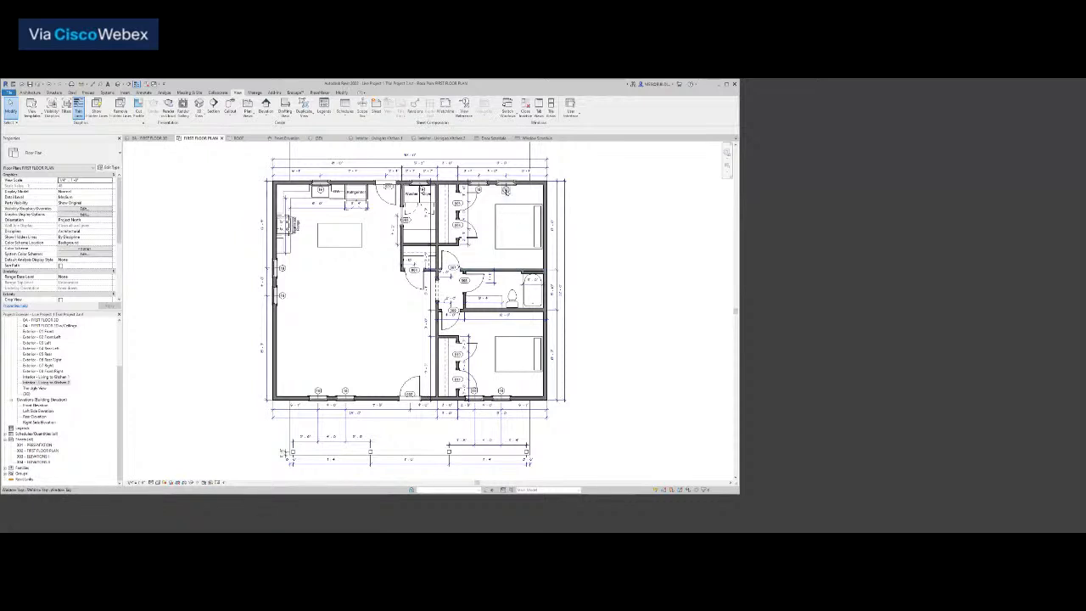
Inspect the type properties of the upper bedroom's window tag and check the kitchen window's properties
{"action": "left_click", "coordinate": [506, 191]}
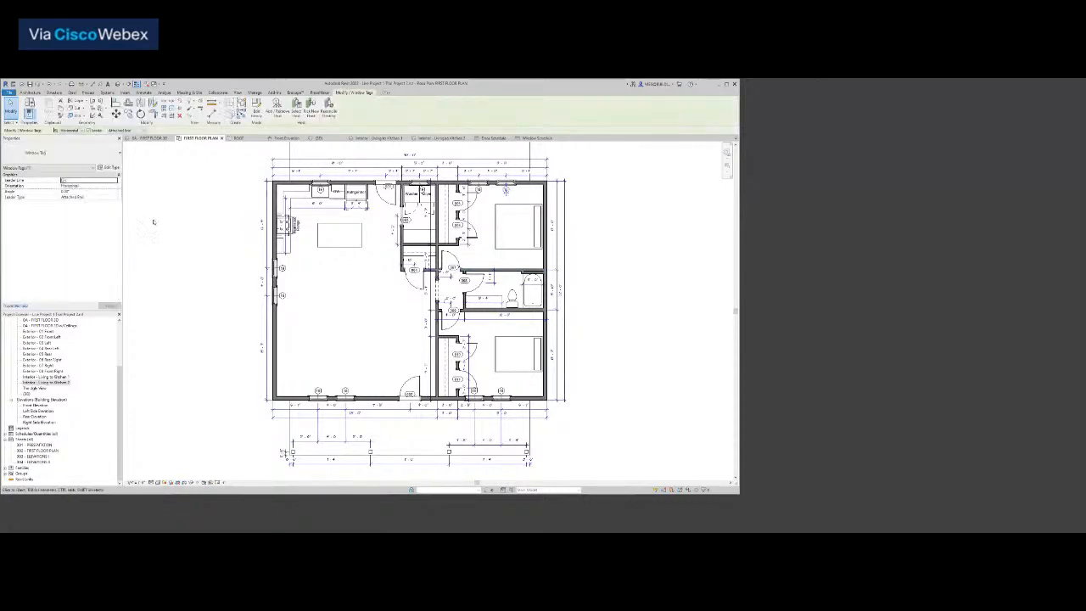
{"action": "left_click", "coordinate": [109, 167]}
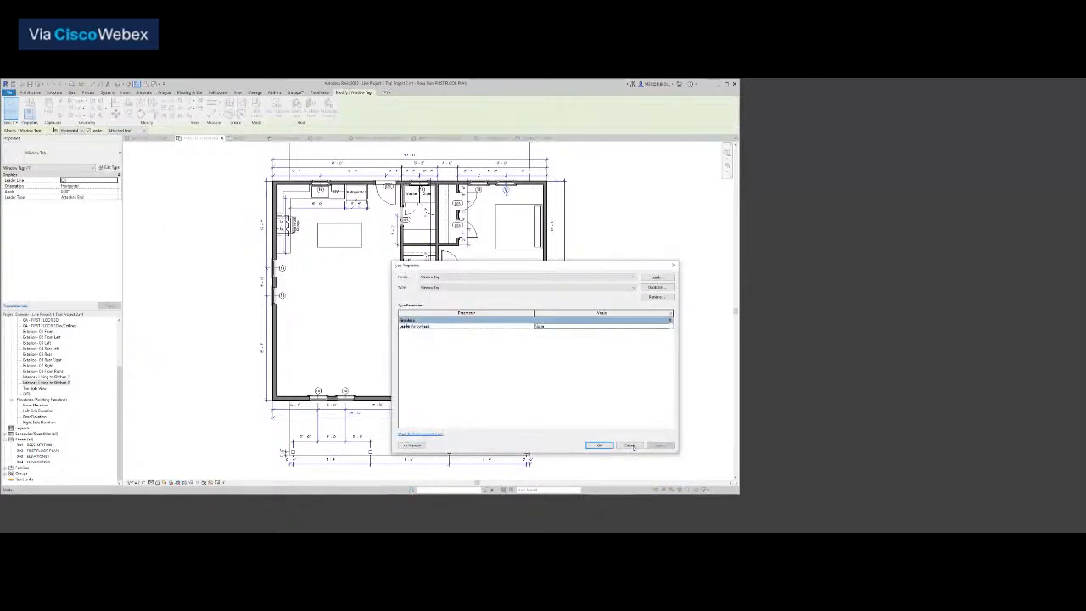
{"action": "left_click", "coordinate": [630, 446]}
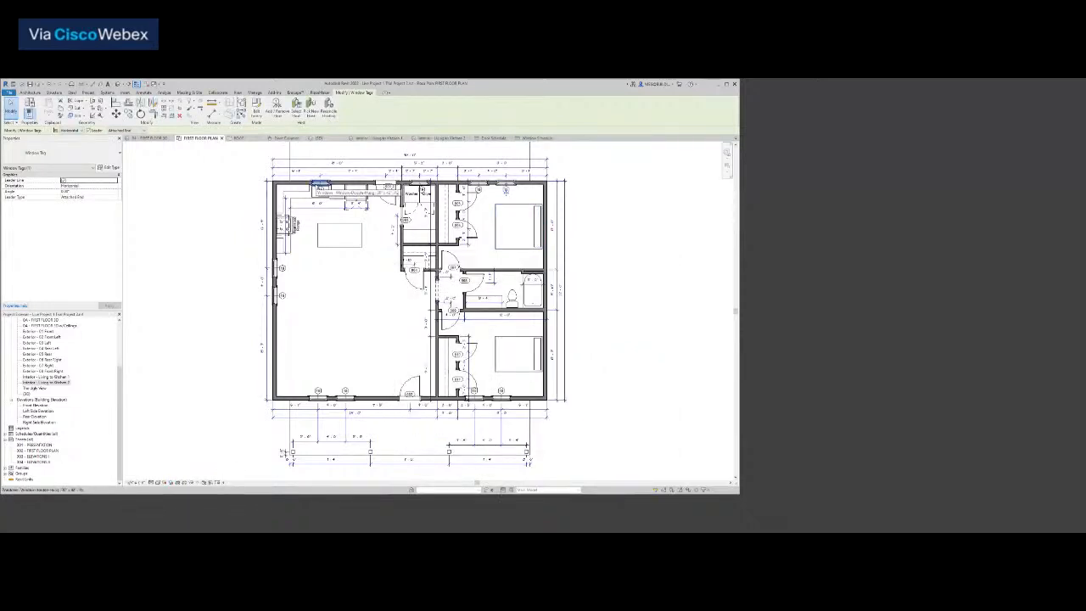
{"action": "left_click", "coordinate": [321, 183]}
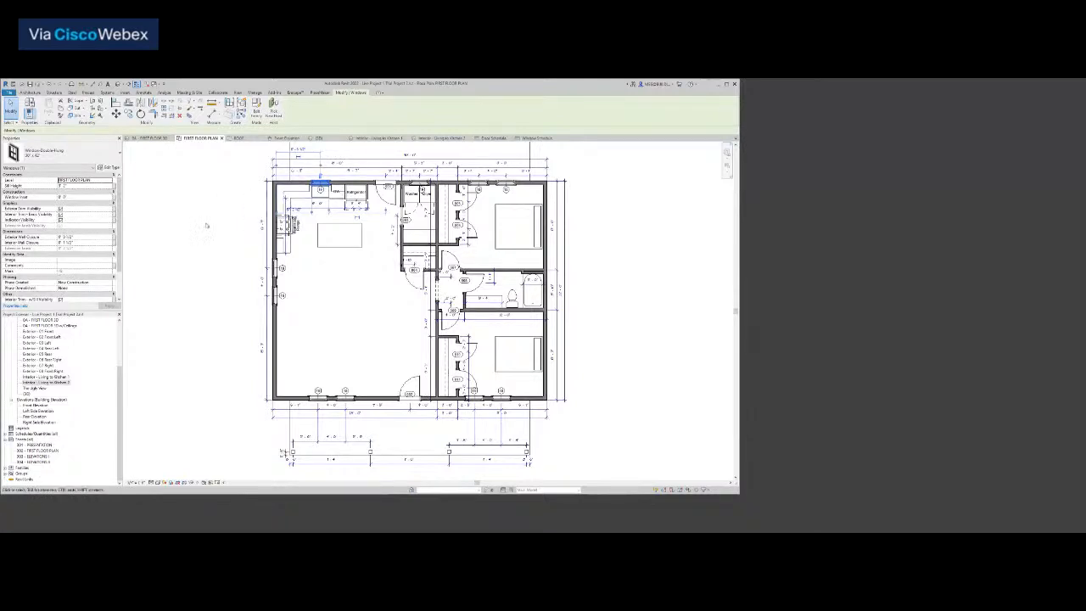
{"action": "key", "text": "Escape"}
Open the family of the window tag above the kitchen sink for editing
{"action": "scroll", "coordinate": [338, 196], "scroll_direction": "up", "scroll_amount": 5}
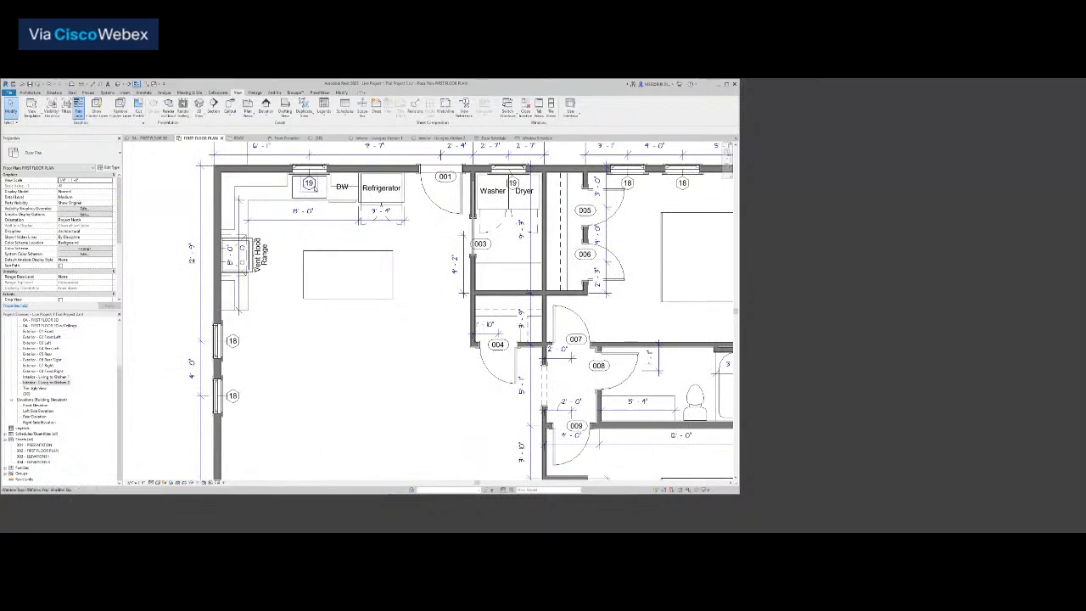
{"action": "left_click", "coordinate": [305, 184]}
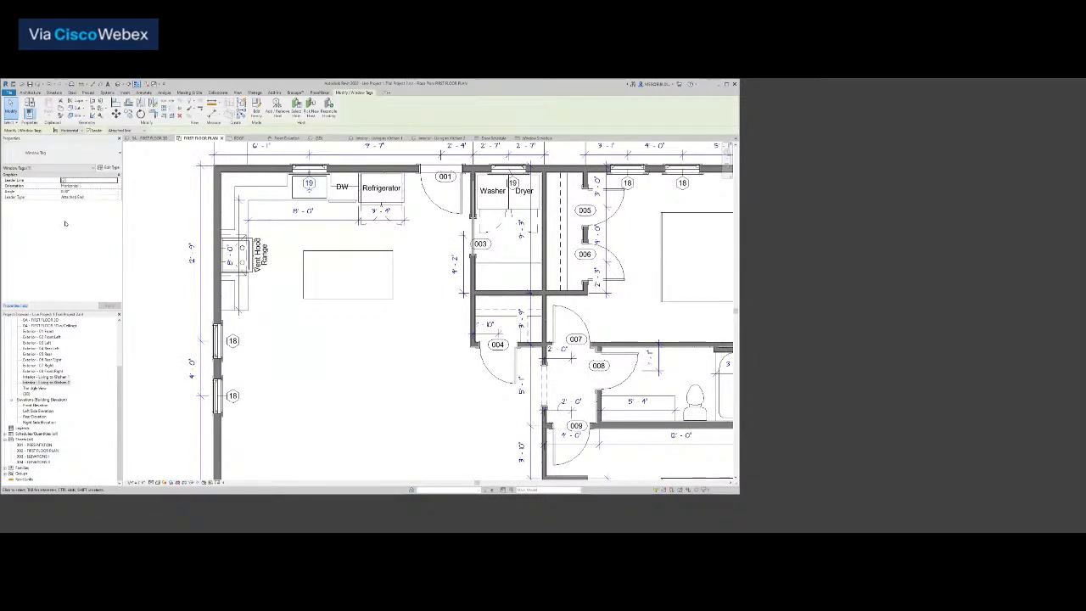
{"action": "left_click", "coordinate": [111, 168]}
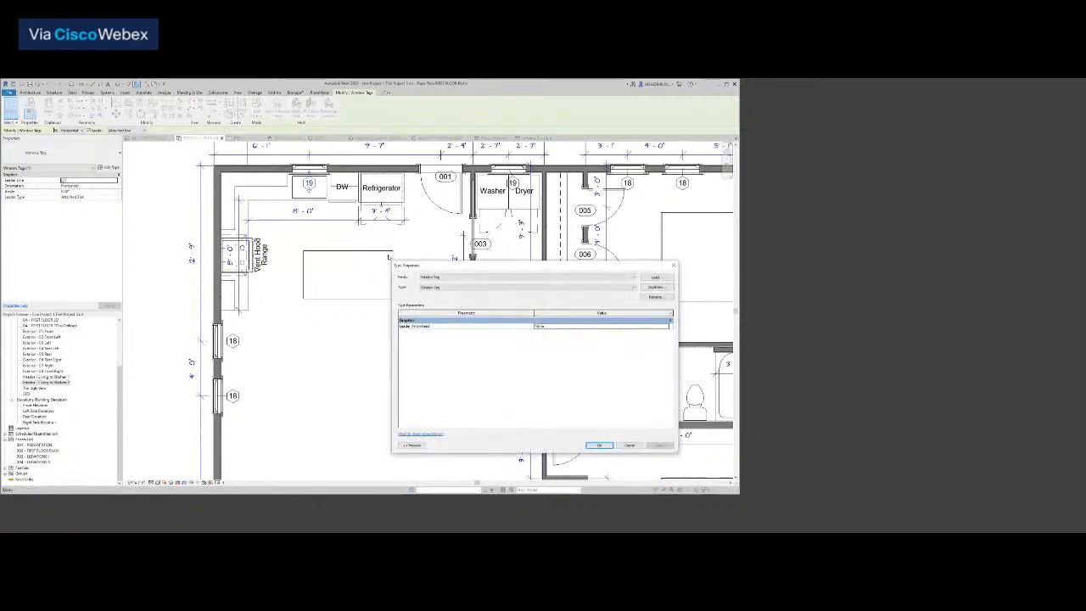
{"action": "left_click", "coordinate": [630, 445]}
{"action": "left_click", "coordinate": [255, 105]}
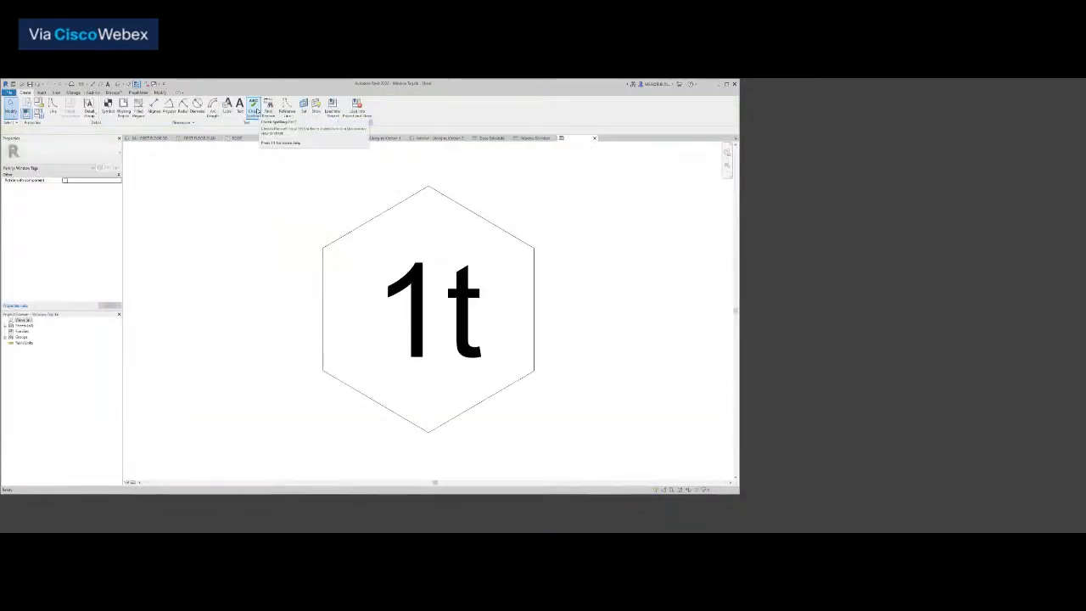
{"action": "scroll", "coordinate": [429, 268], "scroll_direction": "down", "scroll_amount": 4}
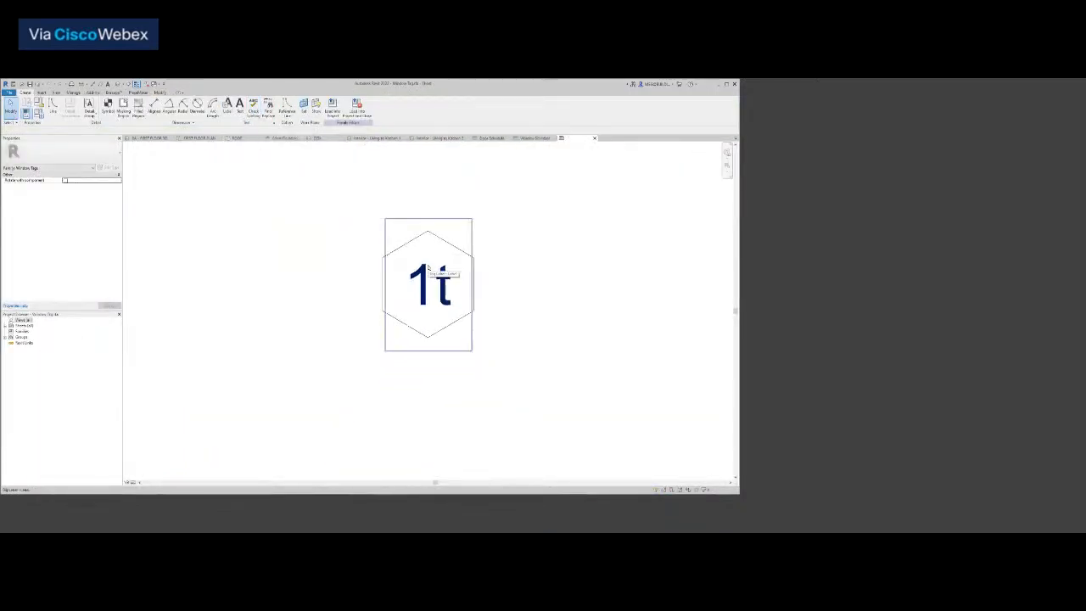
Replace the Type Mark parameter with Mark in the window tag's label
{"action": "left_click", "coordinate": [429, 268]}
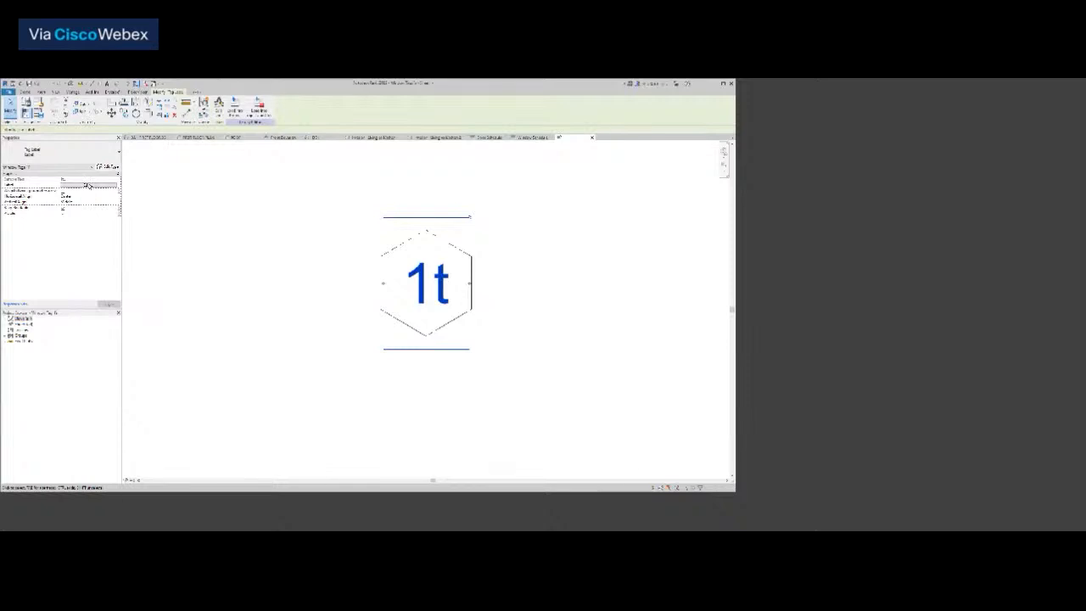
{"action": "left_click", "coordinate": [88, 185]}
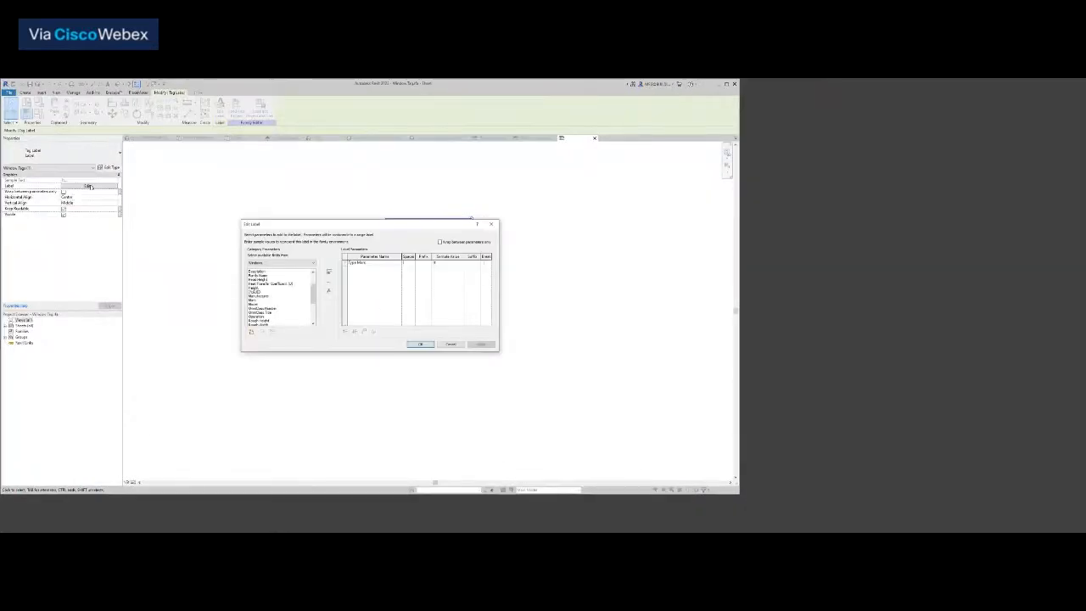
{"action": "left_click", "coordinate": [361, 264]}
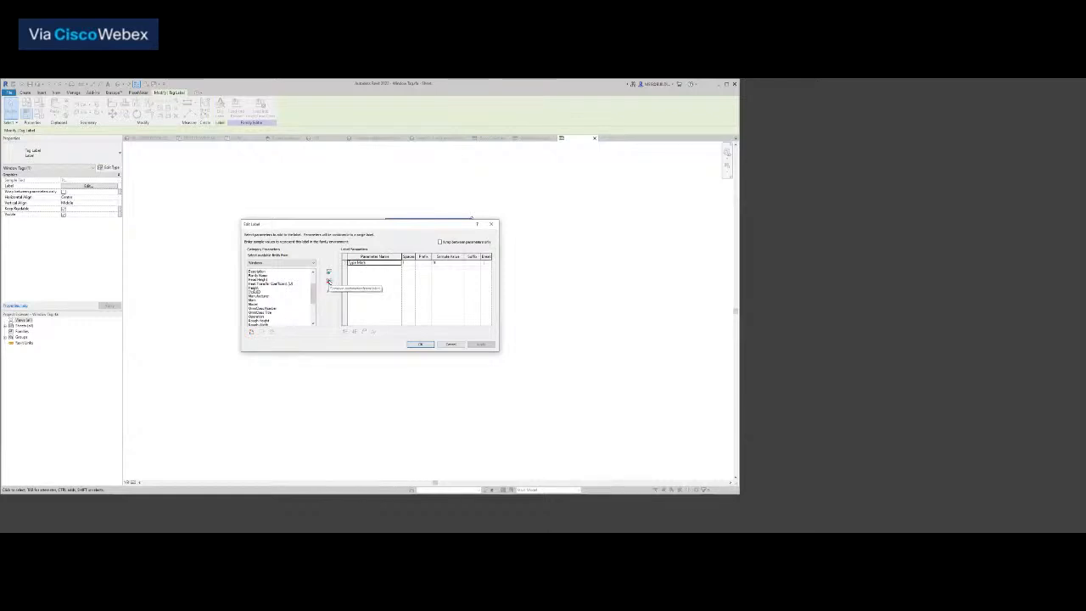
{"action": "left_click", "coordinate": [329, 281]}
{"action": "left_click", "coordinate": [251, 300]}
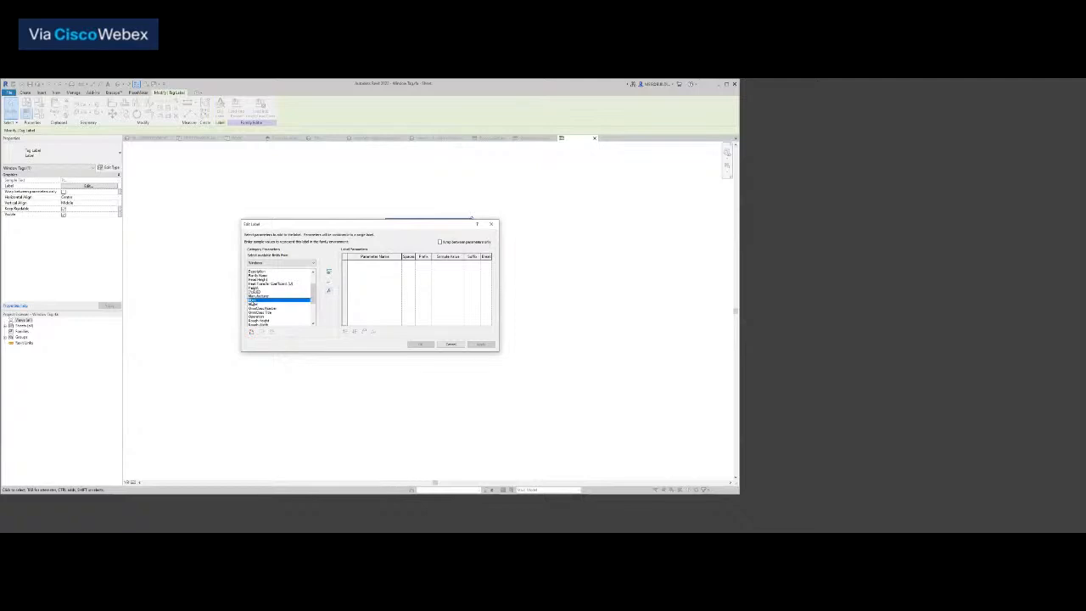
{"action": "left_click", "coordinate": [328, 271]}
{"action": "left_click", "coordinate": [428, 344]}
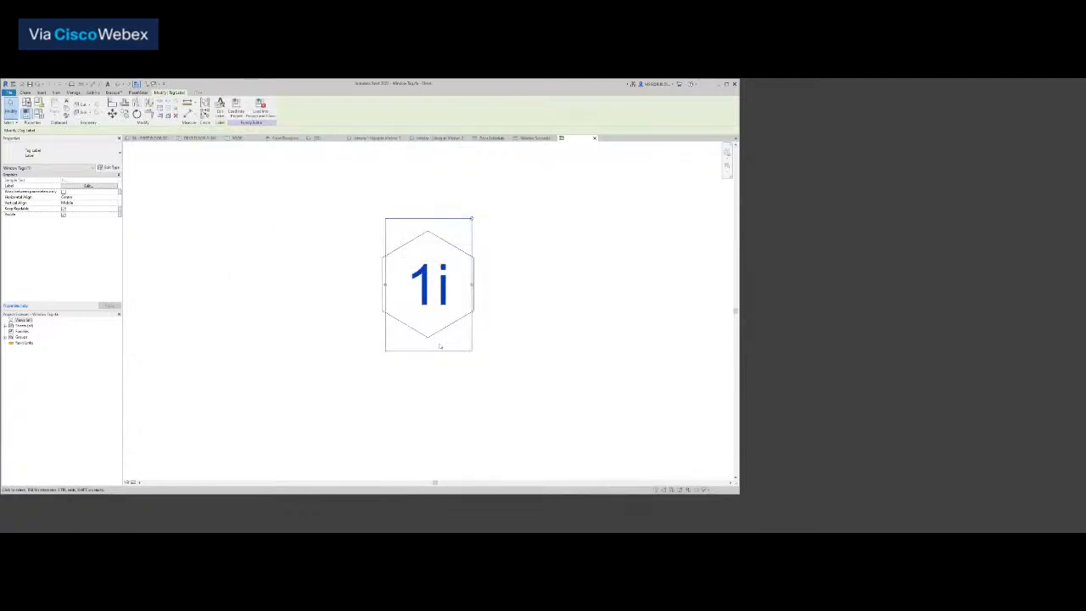
Load the edited window tag family into the project, overwriting the existing version
{"action": "left_click", "coordinate": [236, 110]}
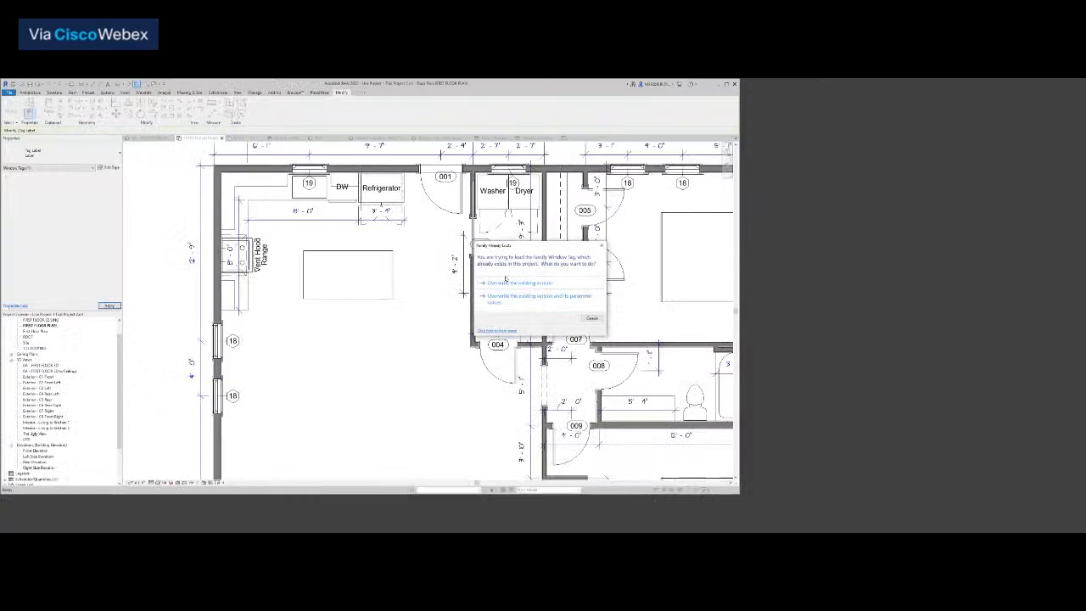
{"action": "left_click", "coordinate": [507, 283]}
{"action": "scroll", "coordinate": [553, 243], "scroll_direction": "down", "scroll_amount": 3}
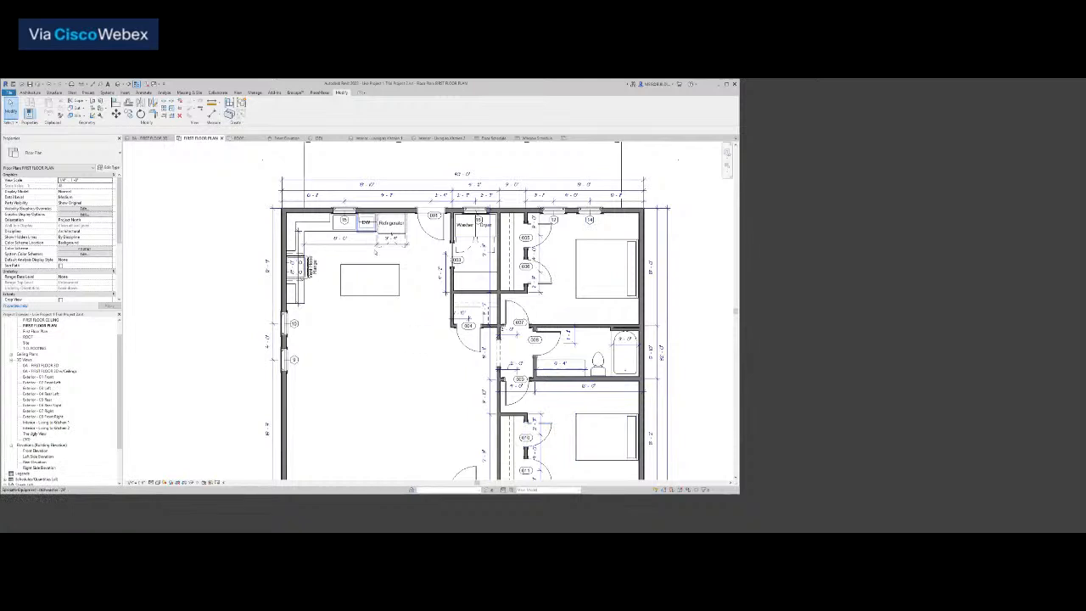
Set the Mark of the window above the kitchen sink to 01
{"action": "scroll", "coordinate": [342, 217], "scroll_direction": "up", "scroll_amount": 3}
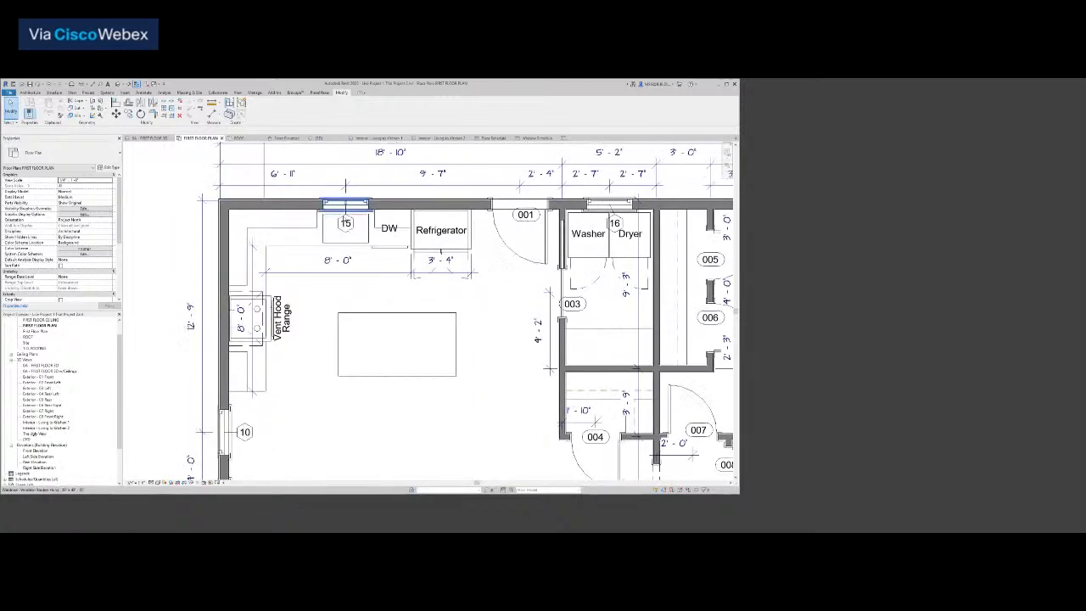
{"action": "left_click", "coordinate": [331, 207]}
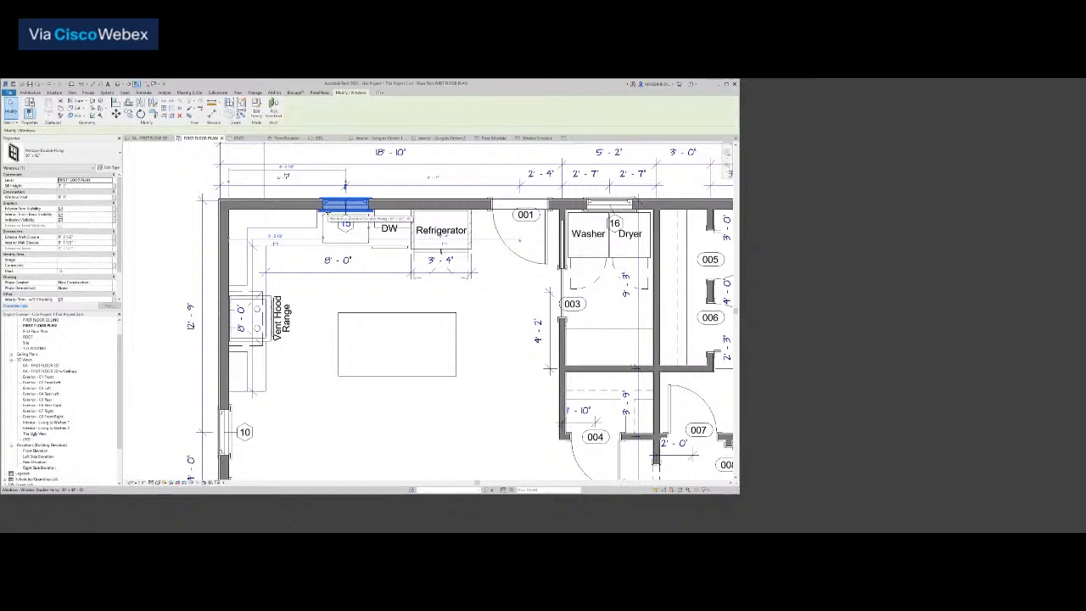
{"action": "scroll", "coordinate": [346, 185], "scroll_direction": "down", "scroll_amount": 5}
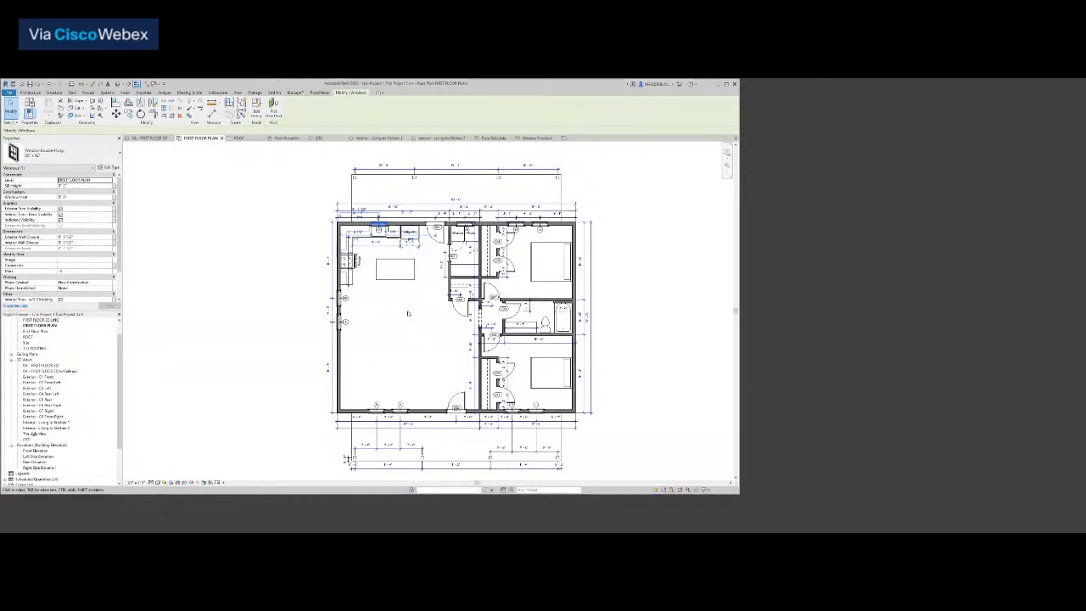
{"action": "scroll", "coordinate": [382, 217], "scroll_direction": "up", "scroll_amount": 4}
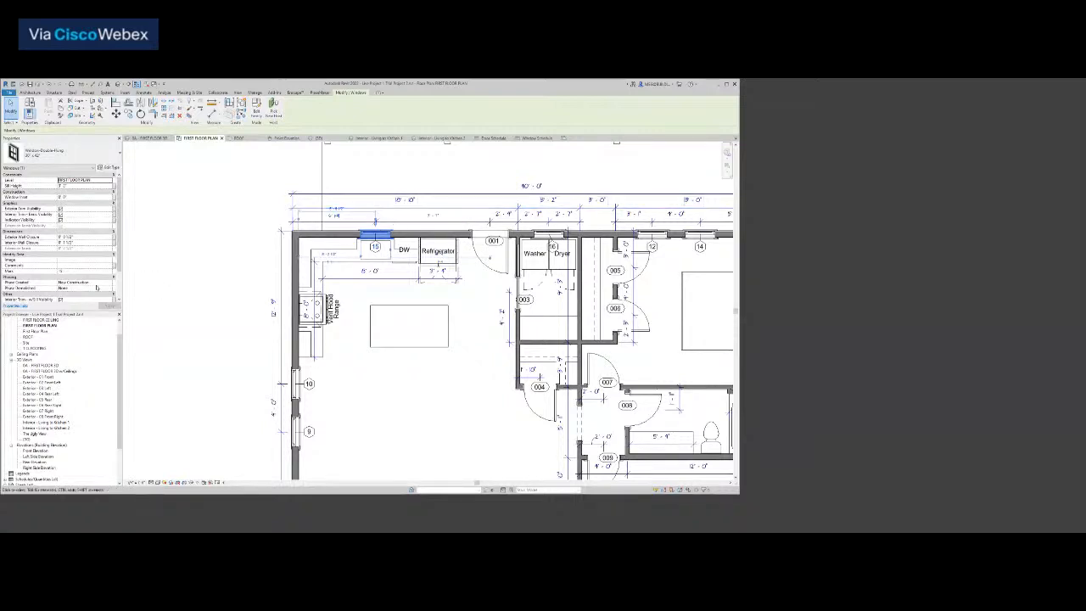
{"action": "double_click", "coordinate": [81, 272]}
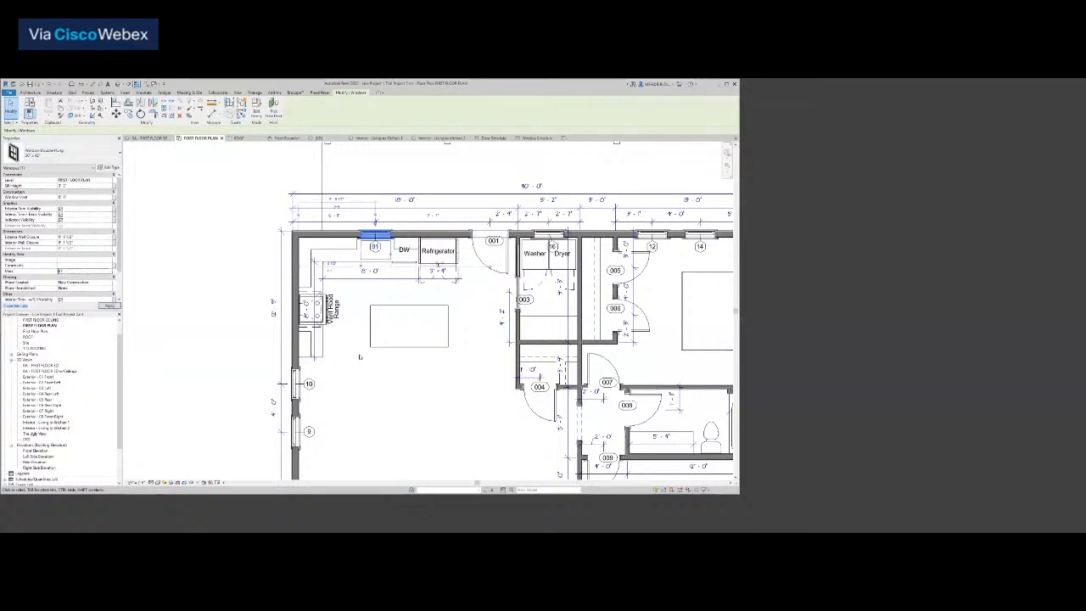
Number the two windows in the upper bedroom's outer wall 02 and 03 in their Mark parameter, from left to right
{"action": "scroll", "coordinate": [360, 352], "scroll_direction": "down", "scroll_amount": 2}
{"action": "scroll", "coordinate": [360, 350], "scroll_direction": "down", "scroll_amount": 1}
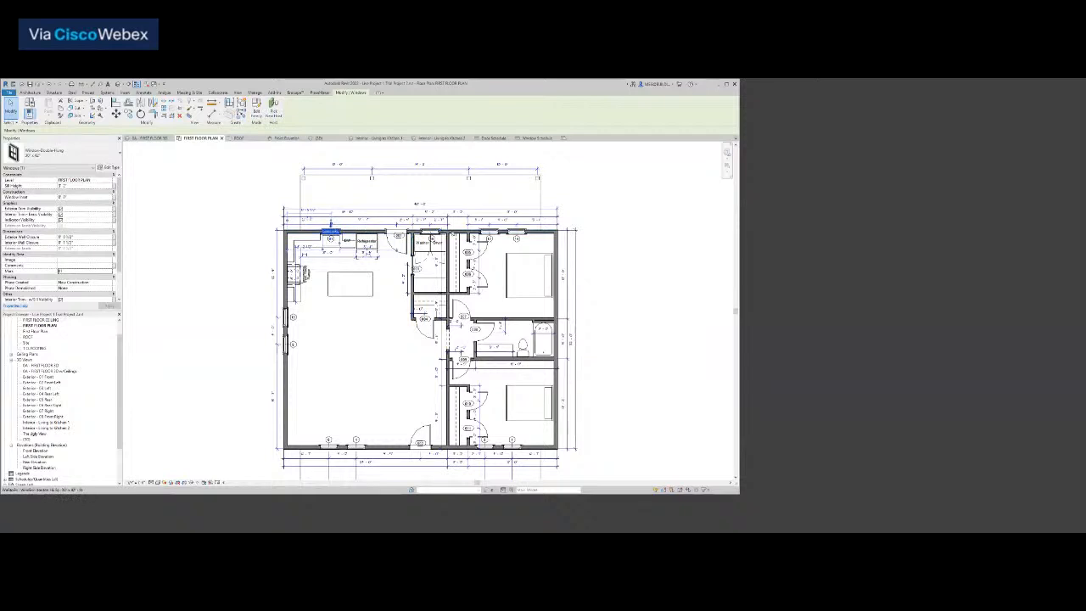
{"action": "left_click", "coordinate": [490, 232]}
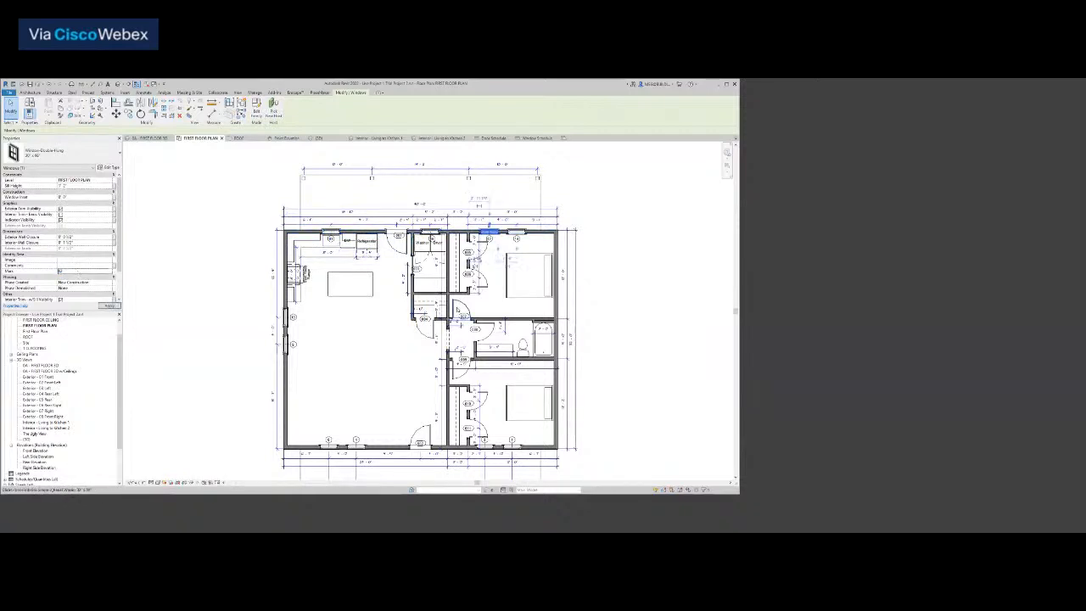
{"action": "left_click", "coordinate": [515, 230]}
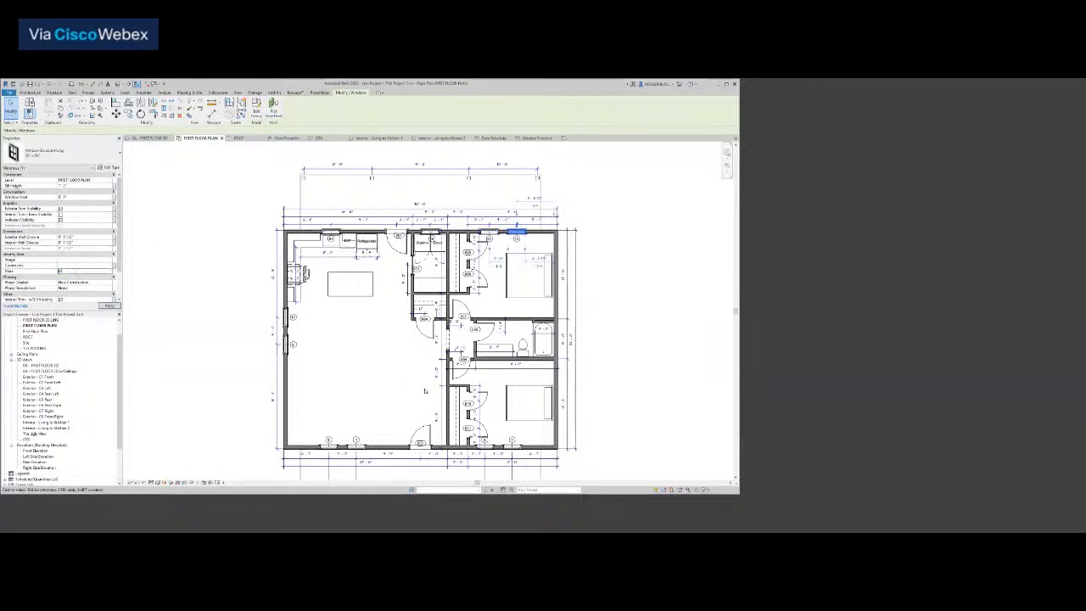
Number the two windows in the lower bedroom's bottom wall 04 and 05 in their Mark parameter, from right to left
{"action": "left_click", "coordinate": [511, 446]}
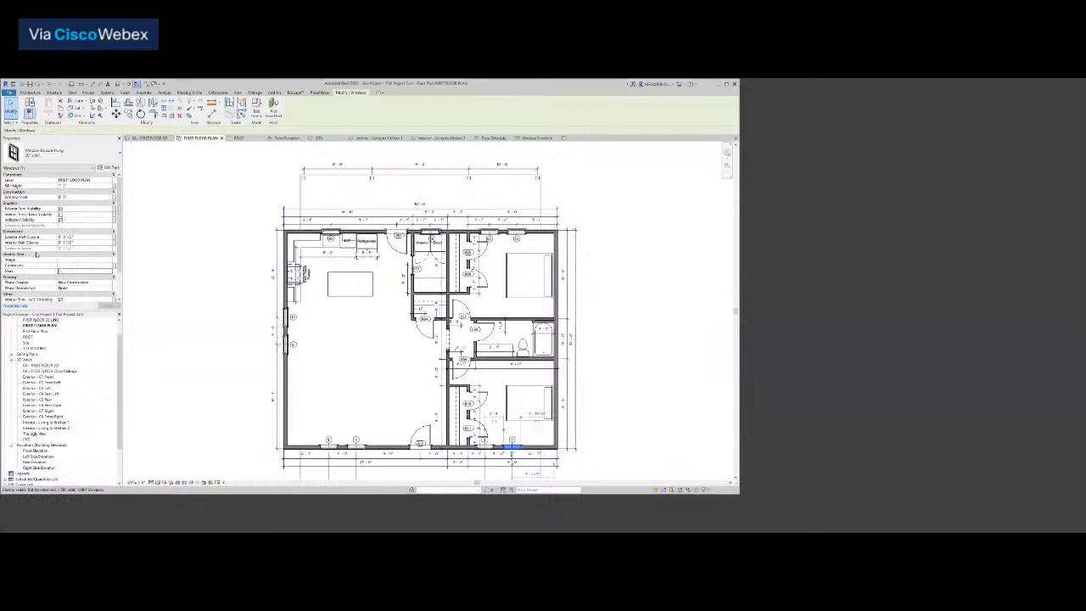
{"action": "left_click", "coordinate": [76, 271]}
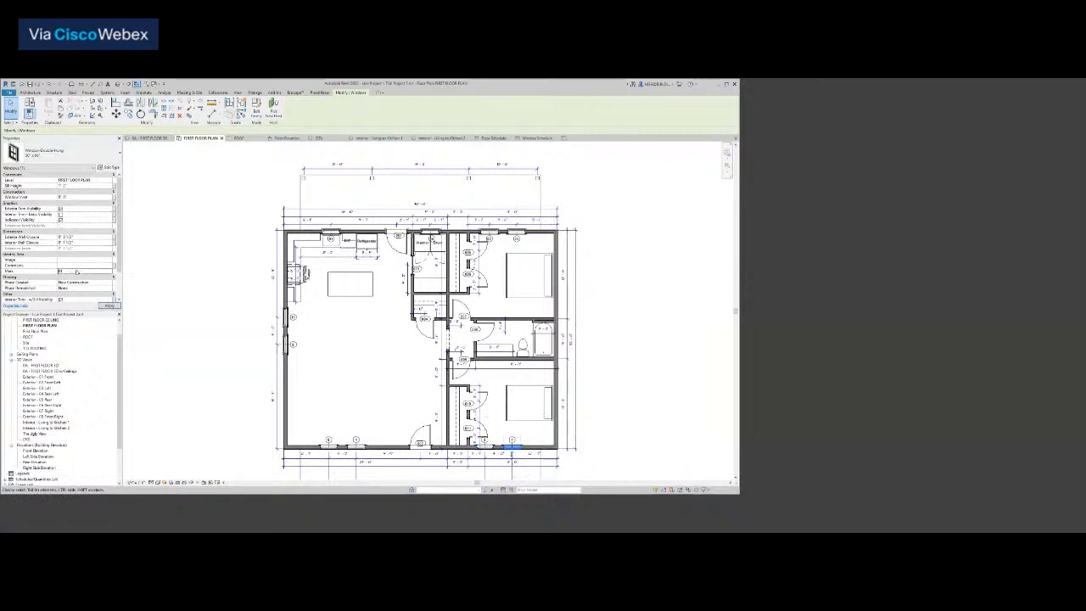
{"action": "left_click", "coordinate": [484, 446]}
{"action": "left_click", "coordinate": [76, 272]}
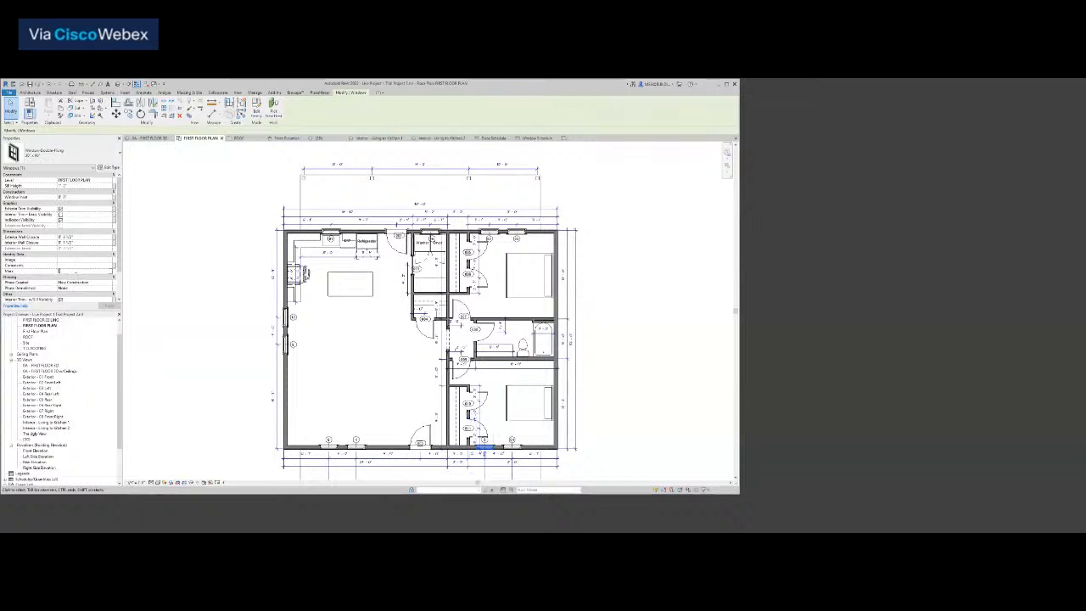
{"action": "type", "text": "05"}
Set the Marks of the two living area windows in the bottom wall to 06 and 07, from right to left
{"action": "left_click", "coordinate": [358, 449]}
{"action": "left_click", "coordinate": [75, 272]}
{"action": "type", "text": "06"}
{"action": "left_click", "coordinate": [335, 448]}
{"action": "left_click", "coordinate": [84, 273]}
{"action": "type", "text": "07"}
Set the Marks of the two windows in the living area's left wall to 08 for the lower and 09 for the upper
{"action": "left_click", "coordinate": [285, 342]}
{"action": "left_click", "coordinate": [84, 272]}
{"action": "type", "text": "08"}
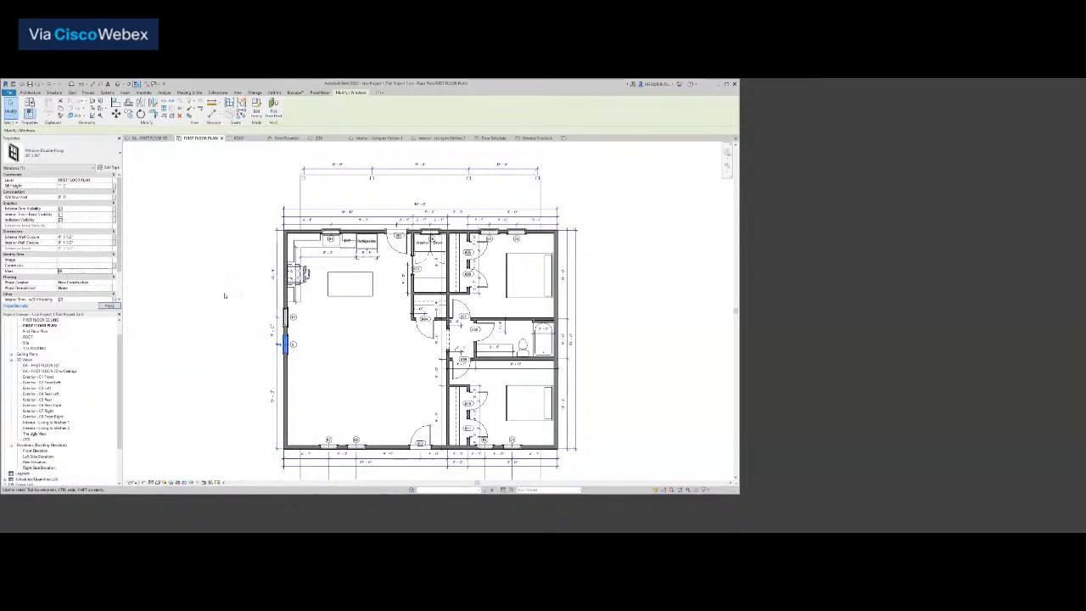
{"action": "left_click", "coordinate": [286, 318]}
{"action": "key", "text": "Return"}
{"action": "left_click", "coordinate": [211, 370]}
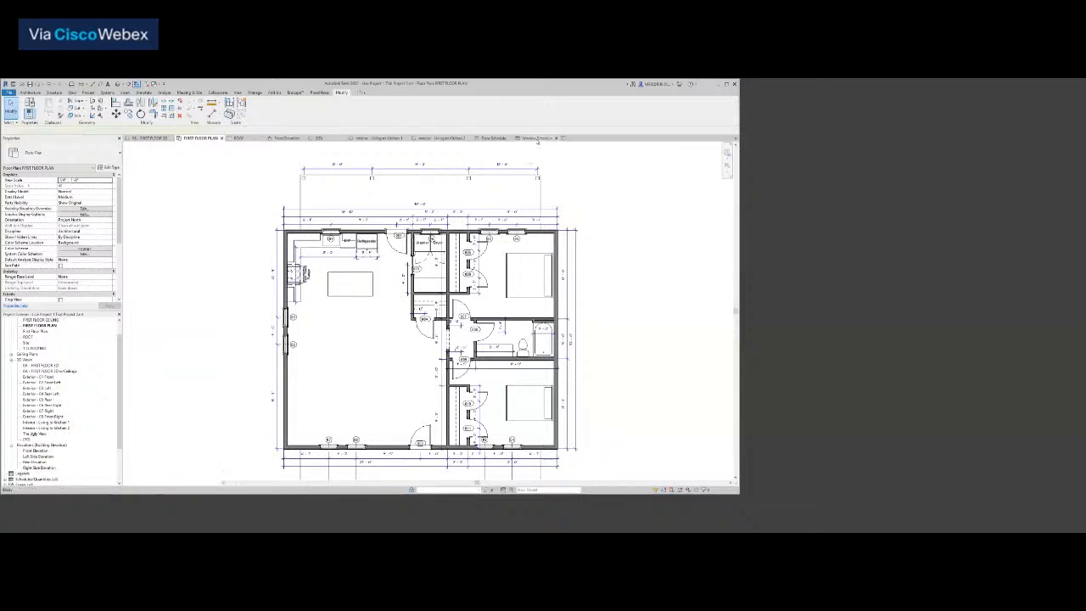
Sort the Window Schedule by Mark
{"action": "left_click", "coordinate": [537, 138]}
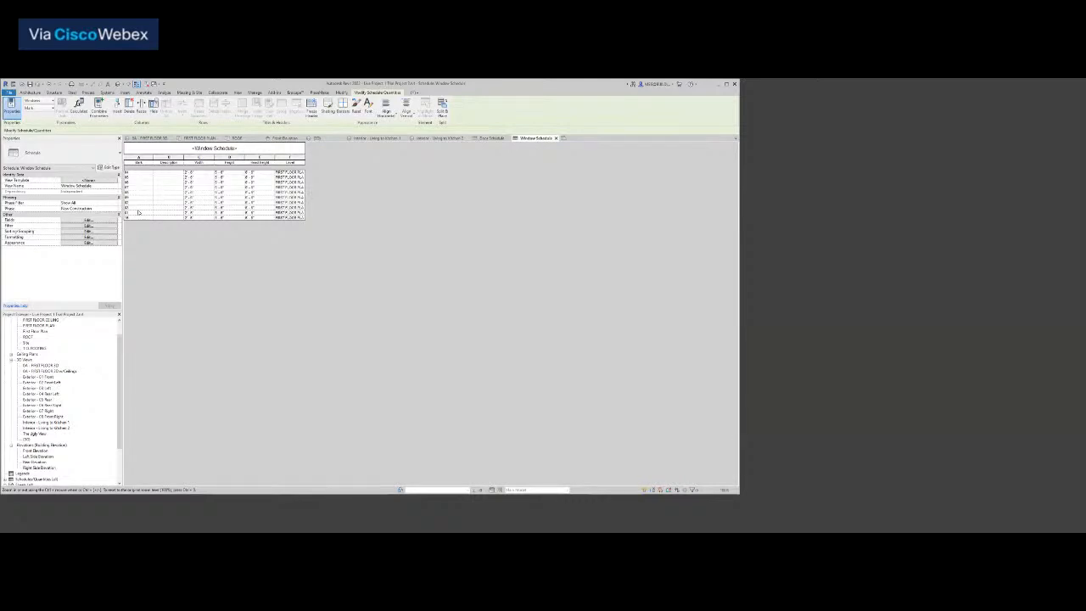
{"action": "left_click", "coordinate": [87, 231]}
{"action": "left_click", "coordinate": [413, 239]}
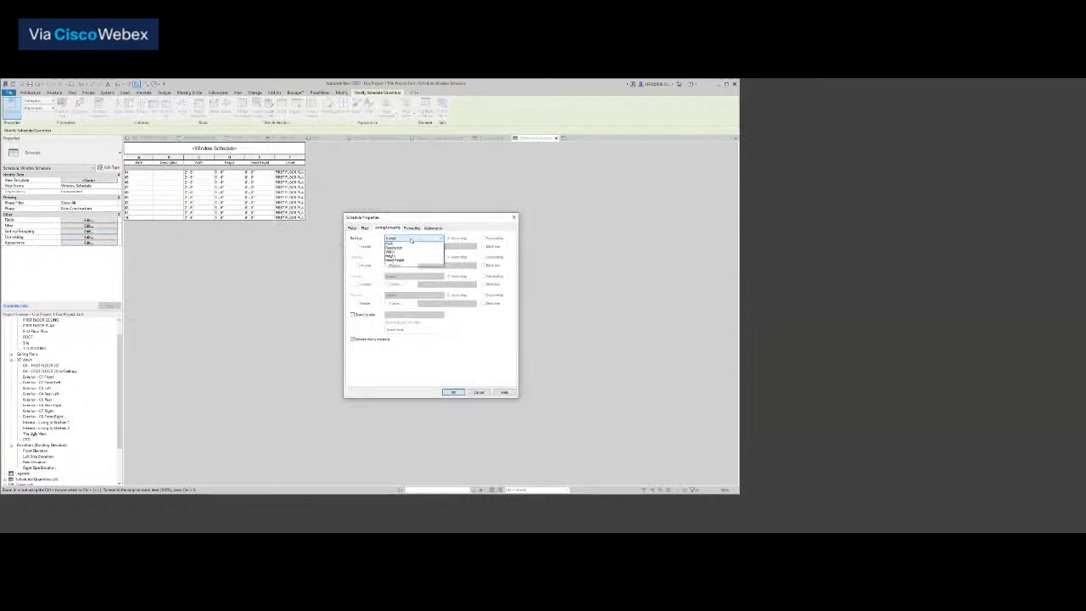
{"action": "left_click", "coordinate": [399, 247]}
Enable grand totals in the Window Schedule with the Title and totals option and the custom title "Total"
{"action": "left_click", "coordinate": [352, 314]}
{"action": "left_click", "coordinate": [425, 319]}
{"action": "left_click", "coordinate": [416, 326]}
{"action": "left_click_drag", "start_coordinate": [406, 330], "coordinate": [352, 332]}
{"action": "type", "text": "Total"}
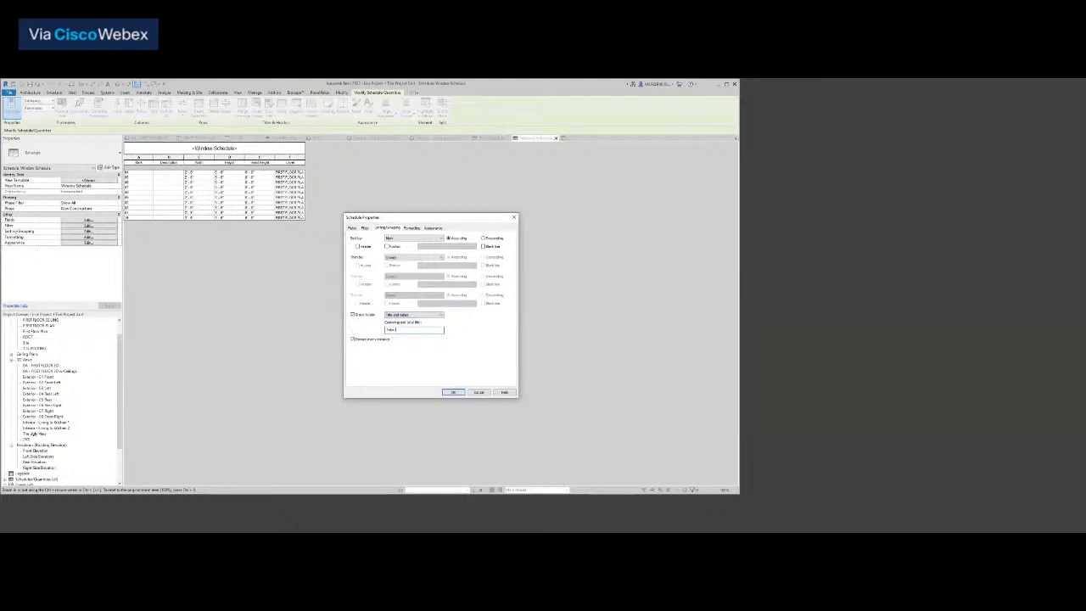
{"action": "left_click", "coordinate": [452, 392]}
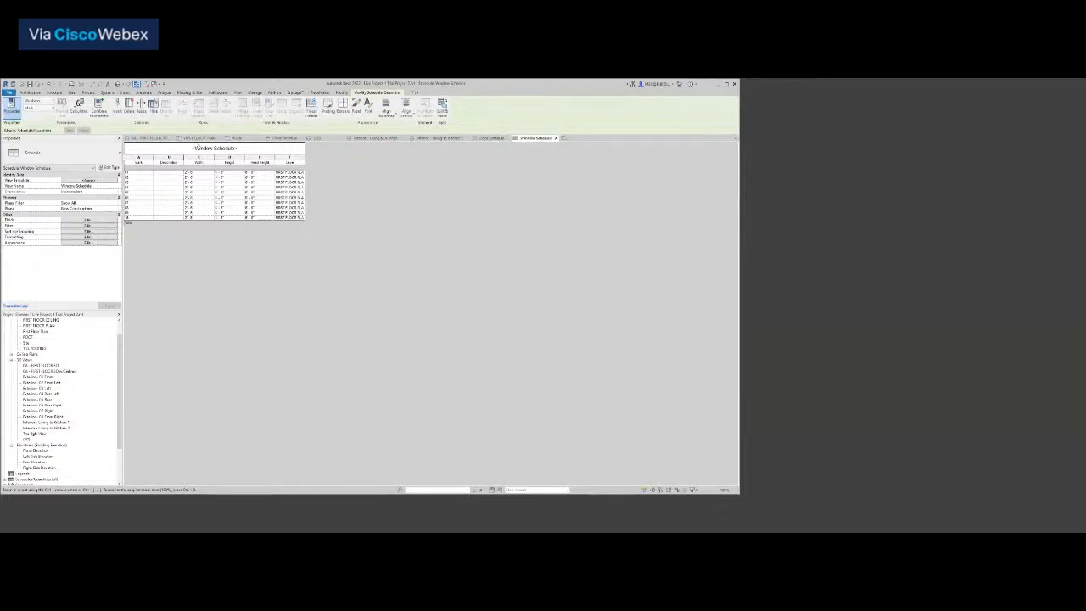
Set the type Description of kitchen window 01 to "Double-Hung" and check the Window Schedule
{"action": "left_click", "coordinate": [197, 138]}
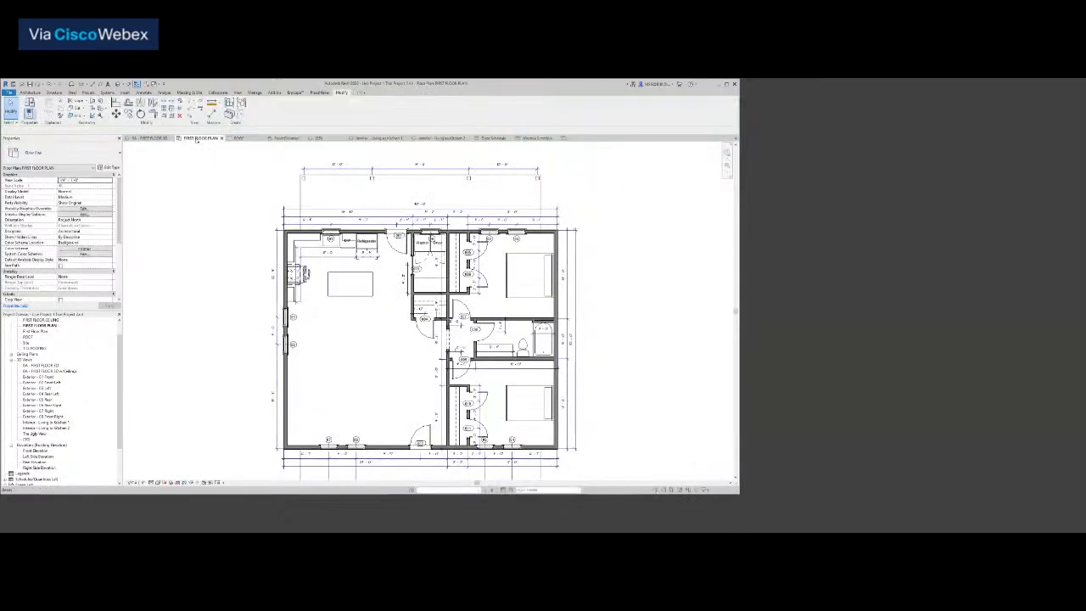
{"action": "scroll", "coordinate": [327, 234], "scroll_direction": "up", "scroll_amount": 5}
{"action": "left_click", "coordinate": [326, 235]}
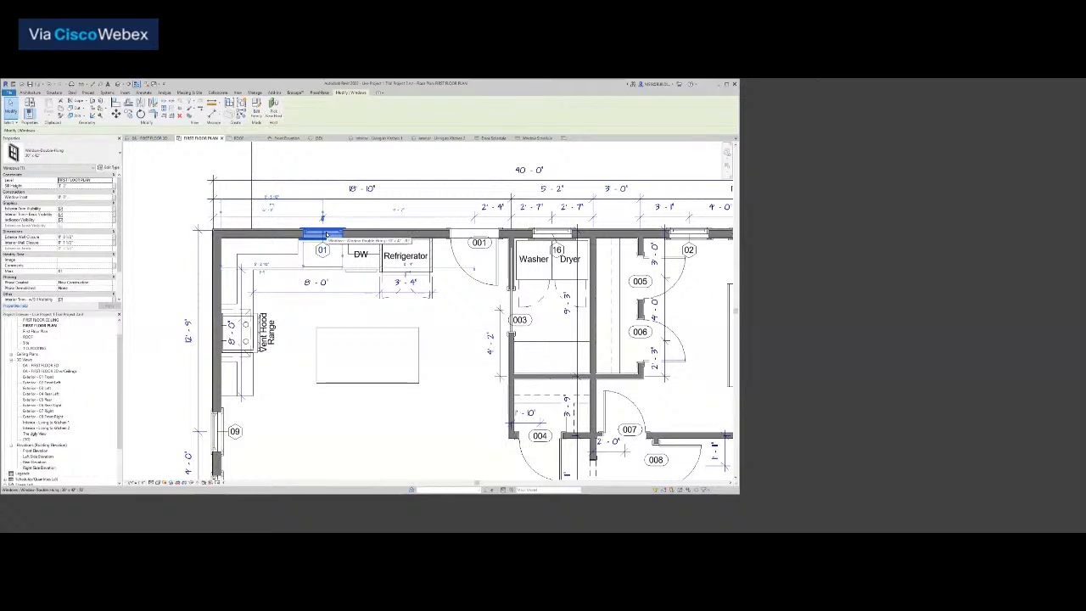
{"action": "left_click", "coordinate": [112, 168]}
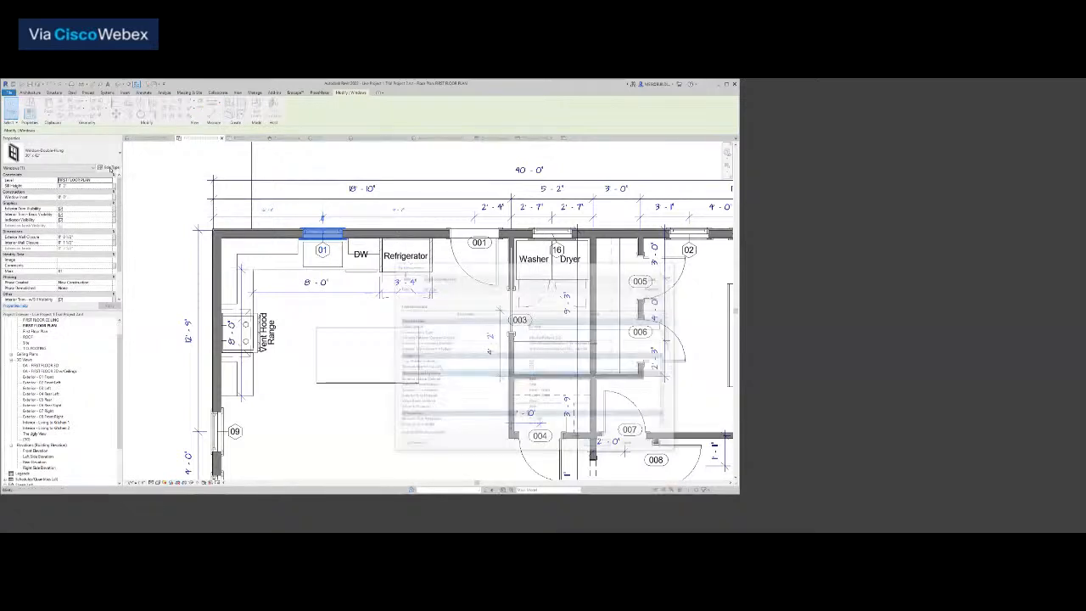
{"action": "scroll", "coordinate": [582, 366], "scroll_direction": "down", "scroll_amount": 5}
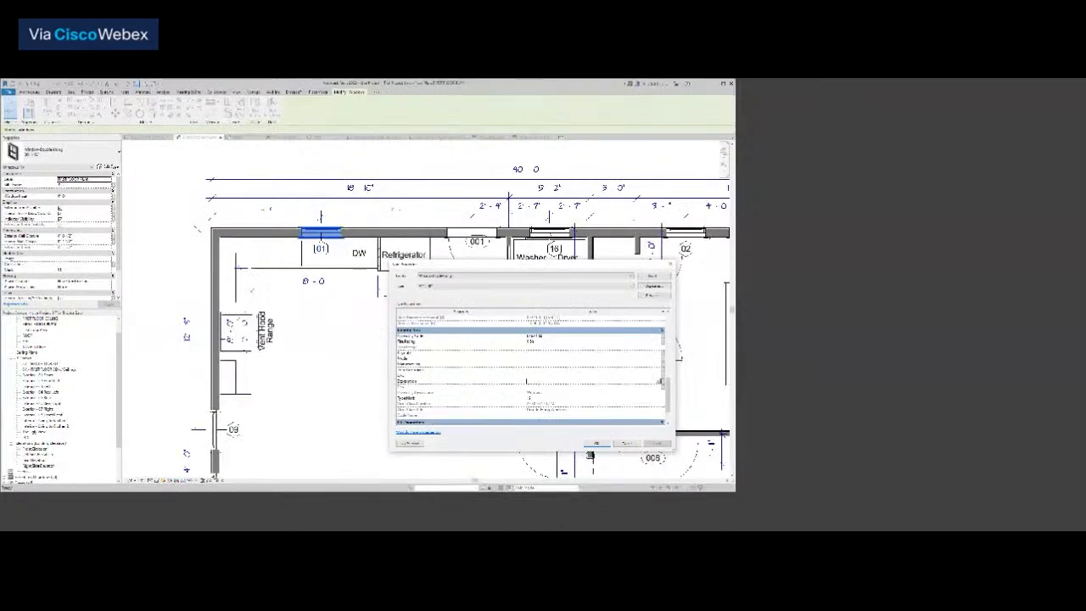
{"action": "type", "text": "Sing"}
{"action": "key", "text": "BackSpace"}
{"action": "type", "text": "Double-Hung"}
{"action": "key", "text": "Return"}
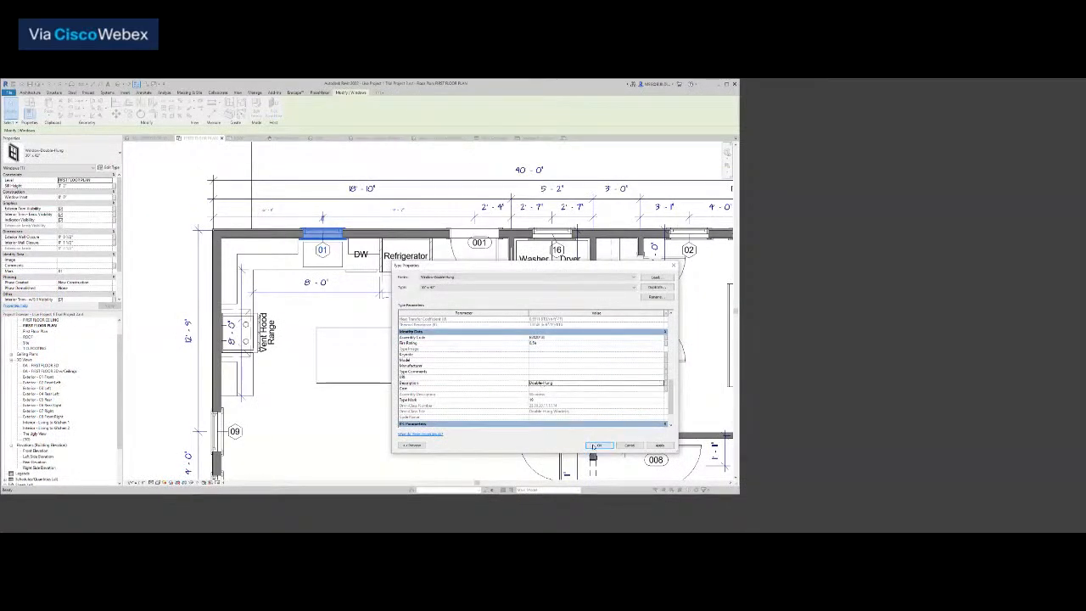
{"action": "left_click", "coordinate": [598, 446]}
{"action": "scroll", "coordinate": [457, 409], "scroll_direction": "down", "scroll_amount": 2}
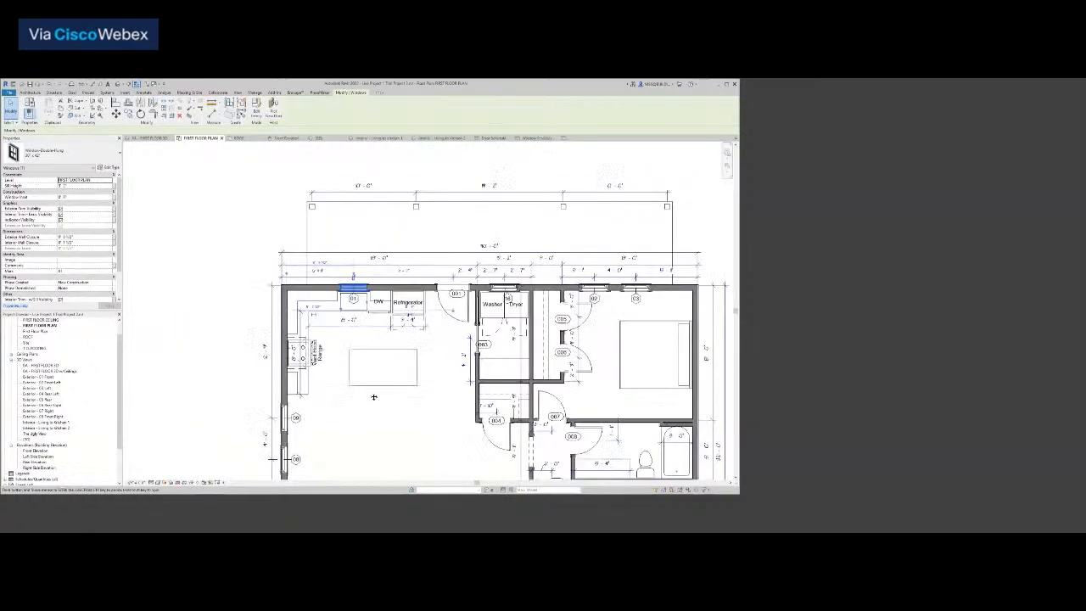
{"action": "left_click", "coordinate": [535, 138]}
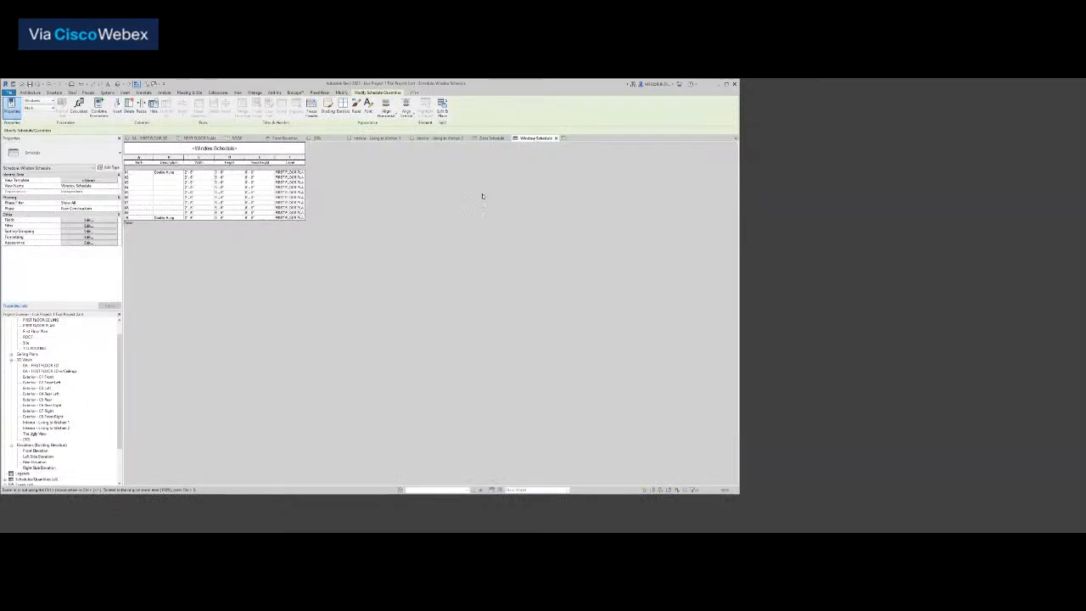
Set the type Description of bedroom window 02 in the first floor plan to "Double-Hung"
{"action": "left_click", "coordinate": [208, 138]}
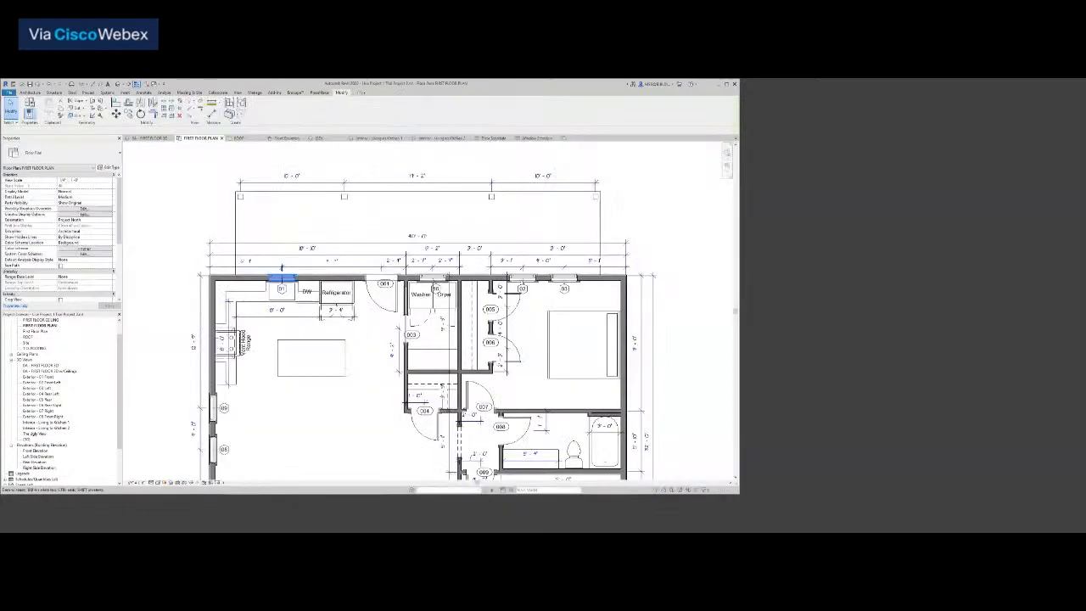
{"action": "left_click", "coordinate": [522, 279]}
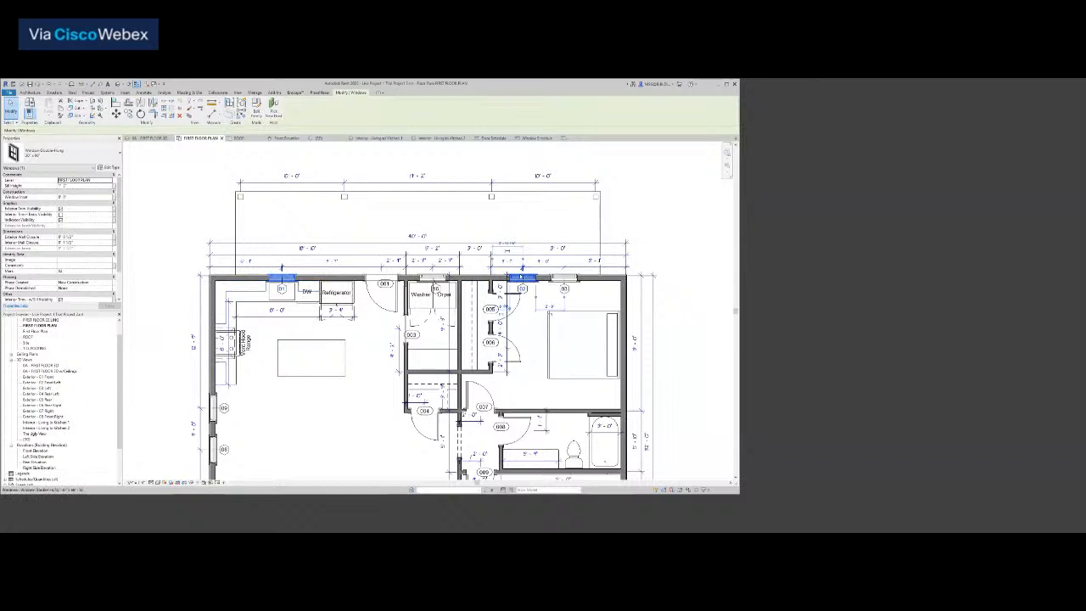
{"action": "left_click", "coordinate": [108, 168]}
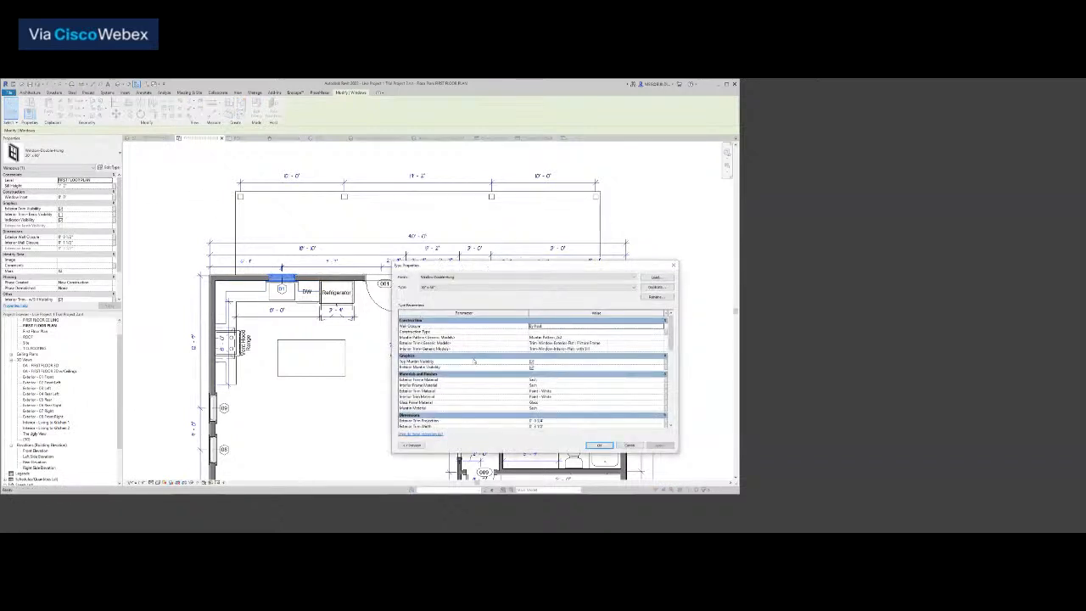
{"action": "scroll", "coordinate": [446, 383], "scroll_direction": "down", "scroll_amount": 5}
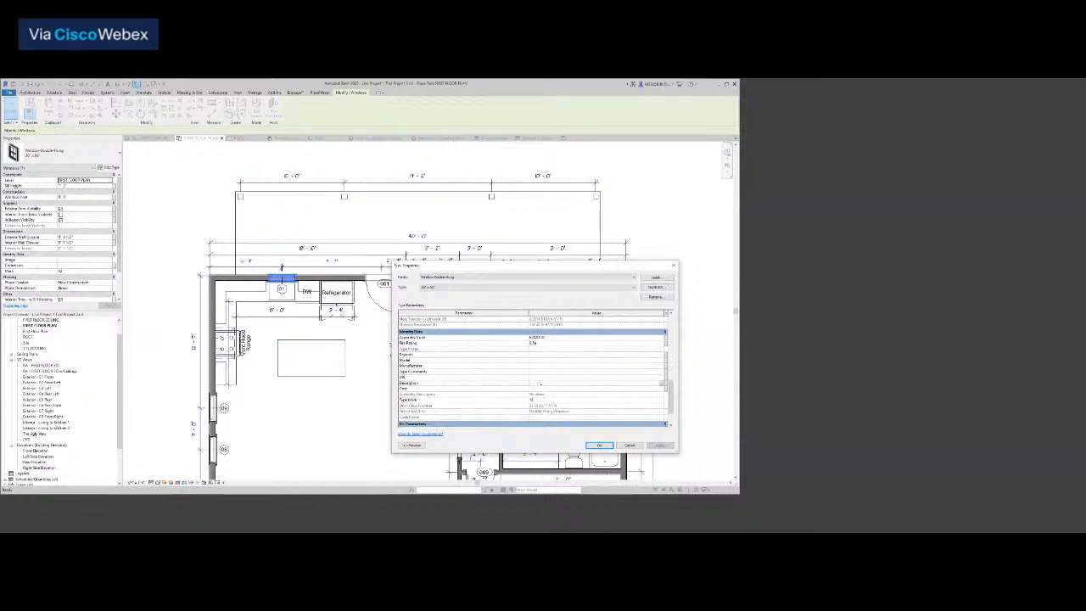
{"action": "left_click", "coordinate": [541, 386]}
{"action": "type", "text": "Double Hung"}
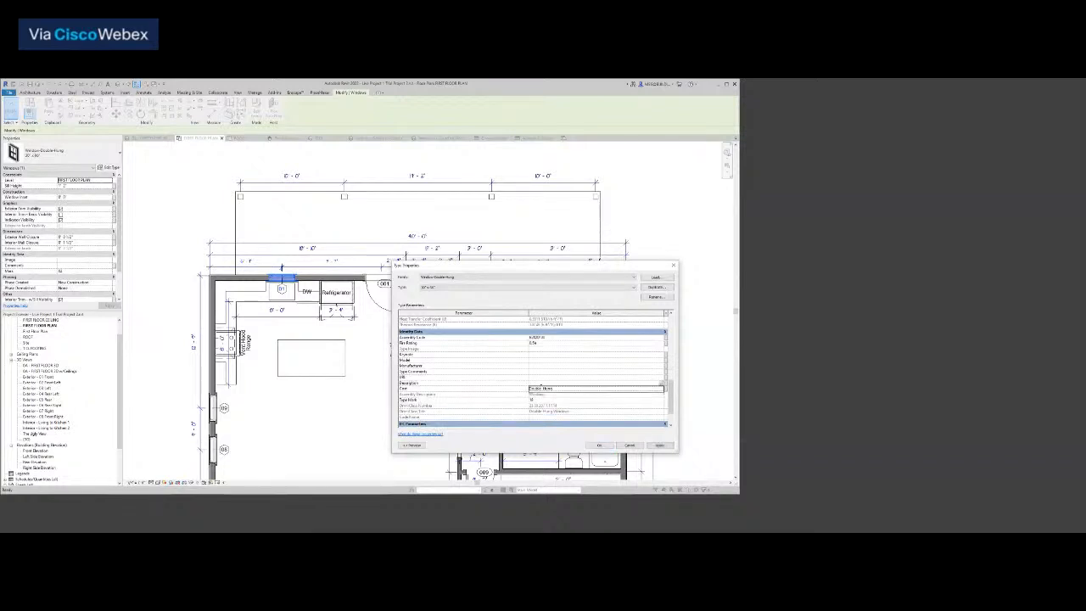
{"action": "left_click", "coordinate": [541, 389]}
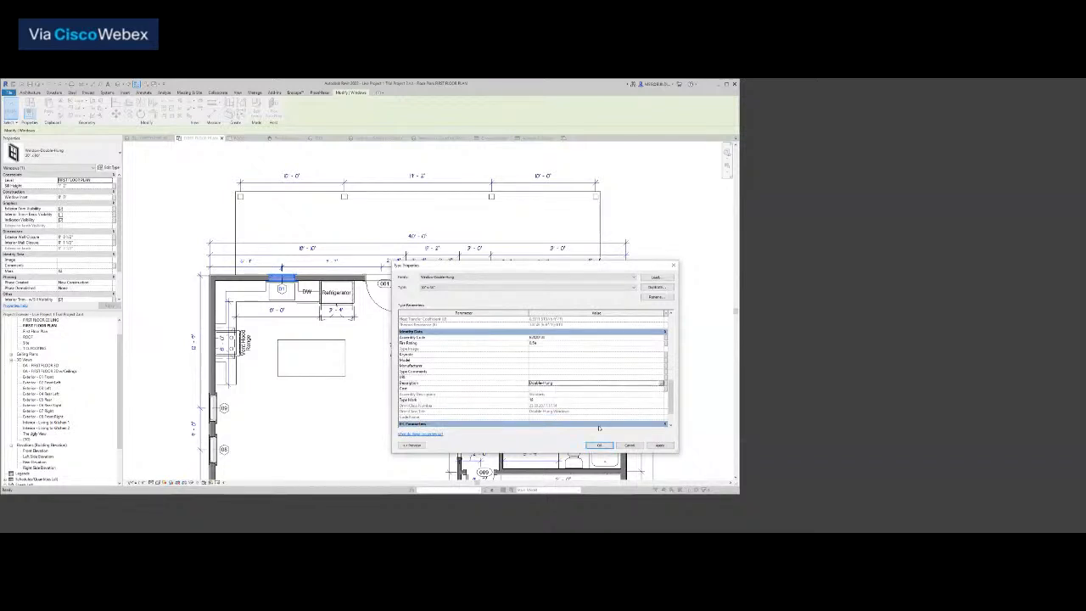
{"action": "left_click", "coordinate": [599, 445]}
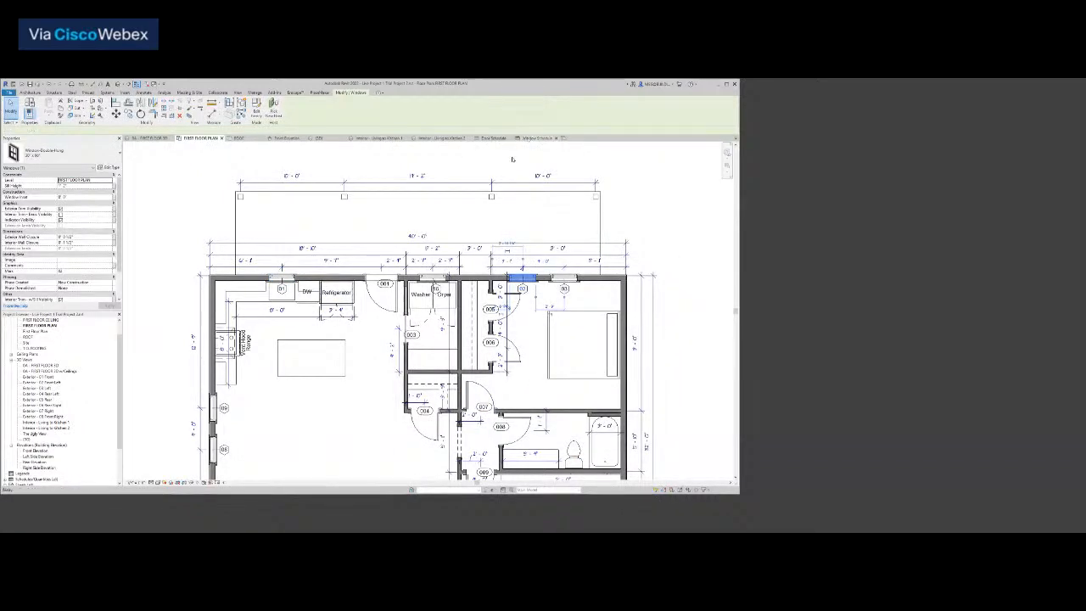
Widen the Level column of the Window Schedule to fit the full level name
{"action": "left_click", "coordinate": [533, 138]}
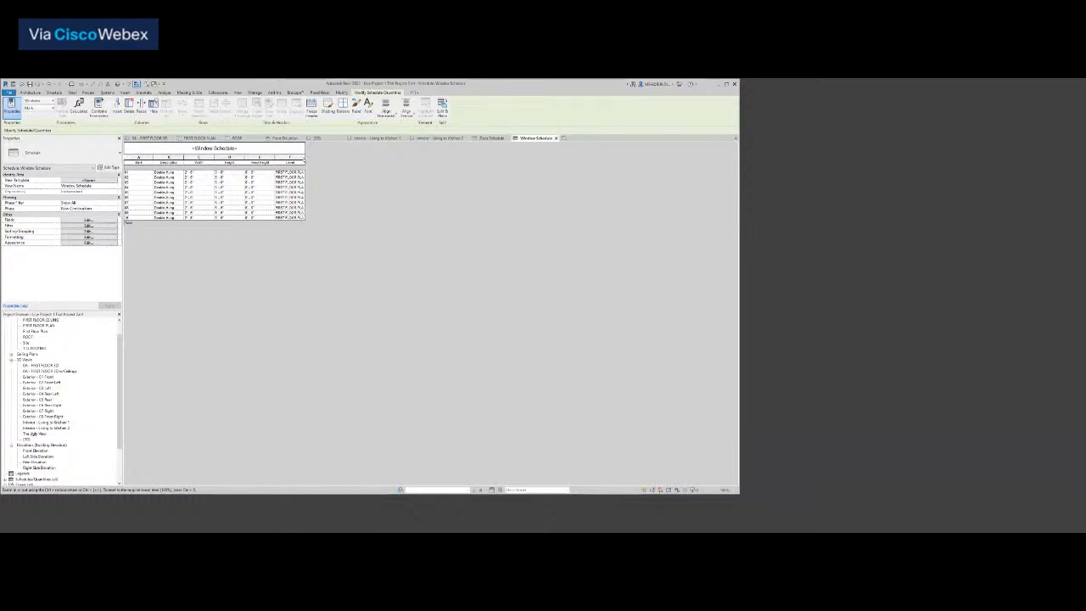
{"action": "left_click_drag", "start_coordinate": [306, 157], "coordinate": [314, 154]}
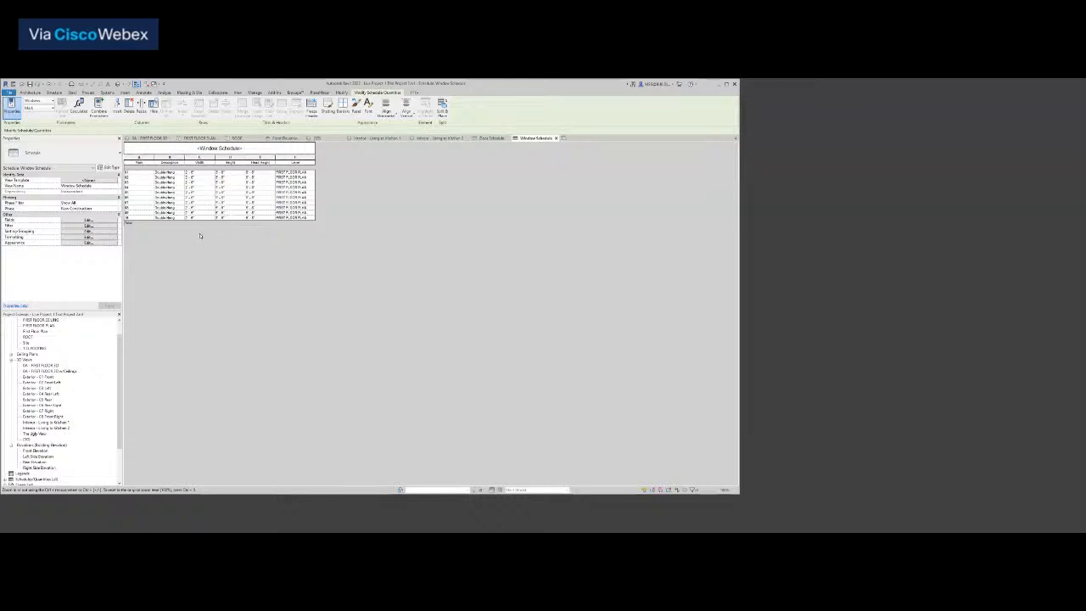
Set the View Depth level of the ROOF floor plan's view range to FIRST FLOOR PLAN
{"action": "left_click", "coordinate": [247, 139]}
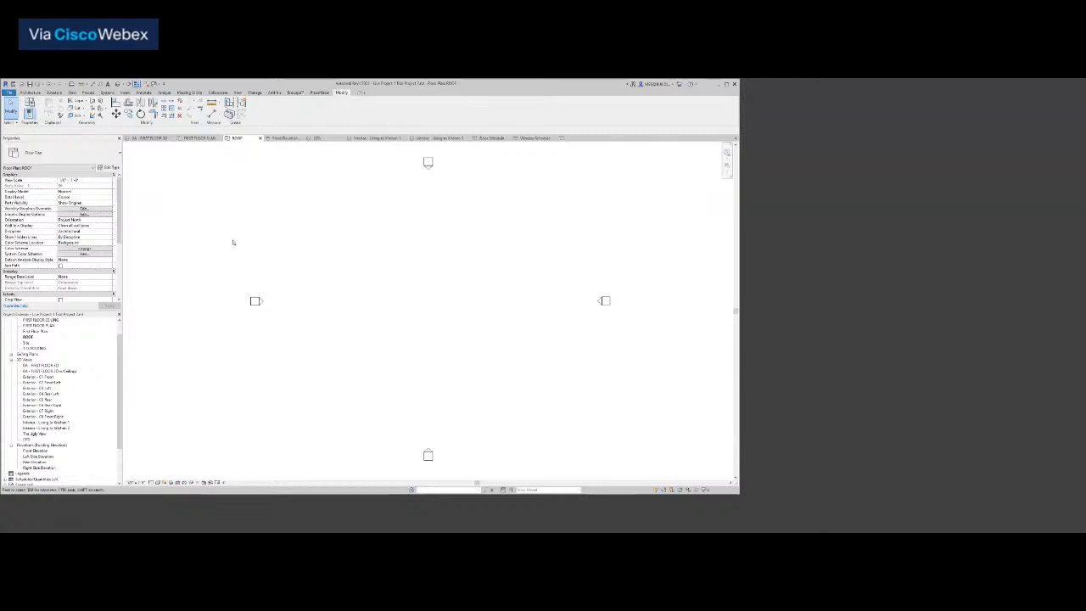
{"action": "scroll", "coordinate": [28, 348], "scroll_direction": "up", "scroll_amount": 1}
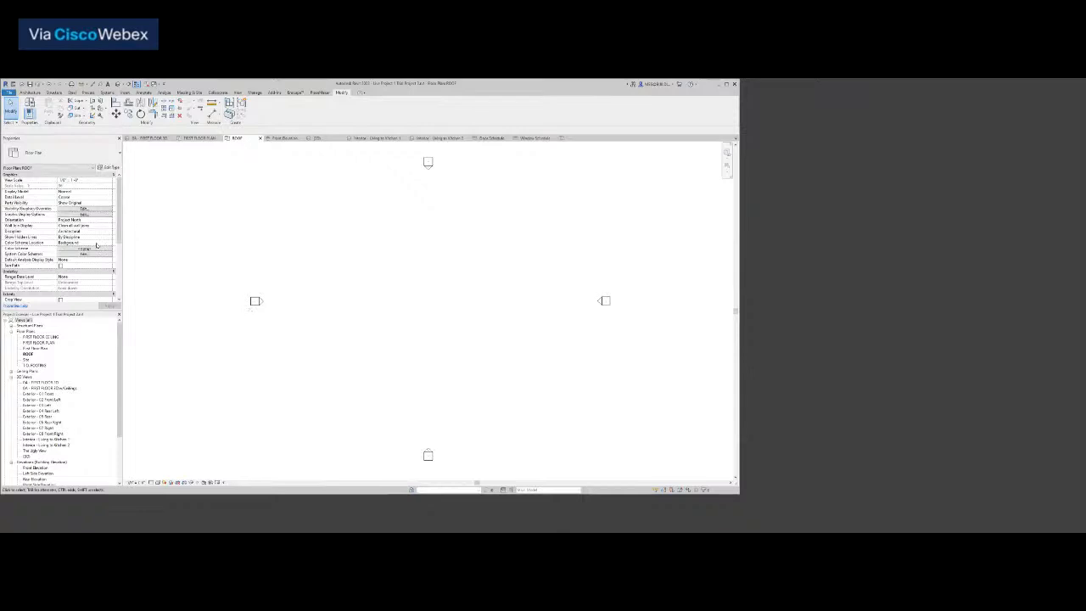
{"action": "scroll", "coordinate": [97, 245], "scroll_direction": "down", "scroll_amount": 5}
{"action": "scroll", "coordinate": [97, 245], "scroll_direction": "up", "scroll_amount": 5}
{"action": "scroll", "coordinate": [73, 203], "scroll_direction": "down", "scroll_amount": 5}
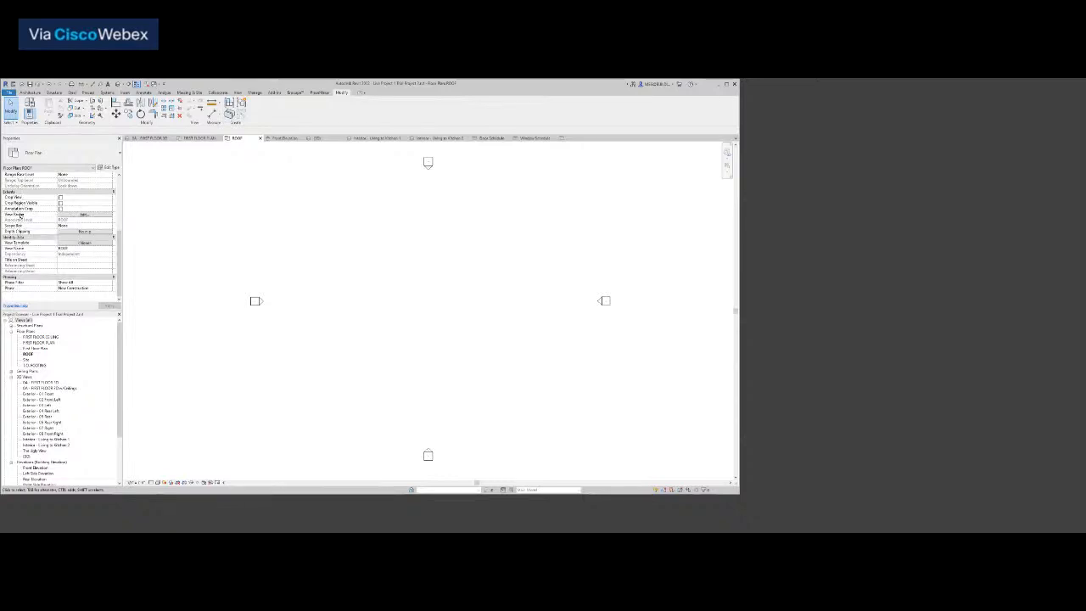
{"action": "left_click", "coordinate": [82, 214]}
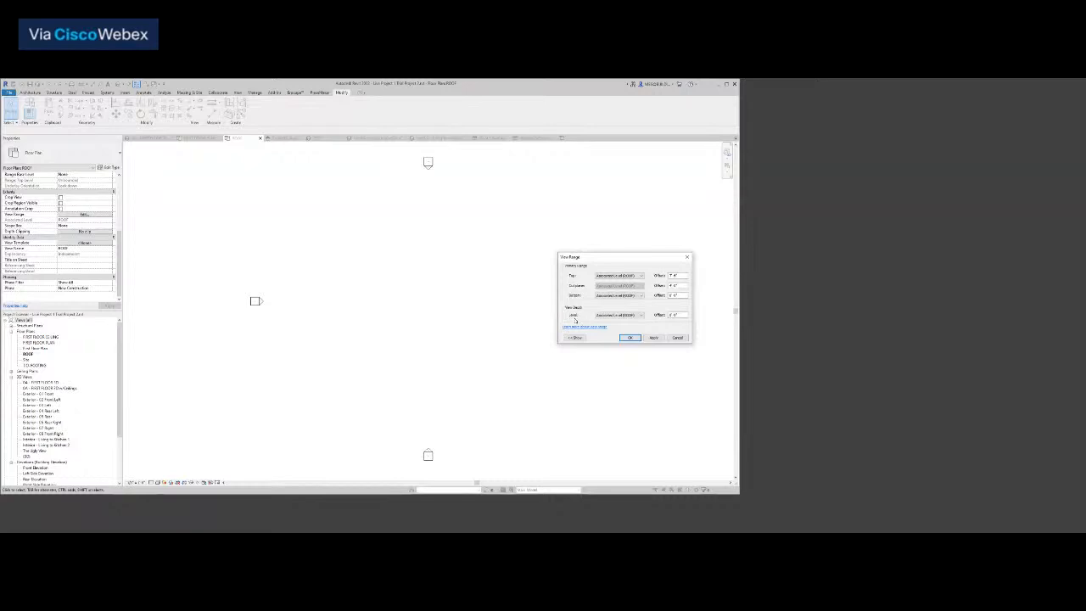
{"action": "left_click", "coordinate": [623, 316]}
{"action": "left_click", "coordinate": [622, 331]}
{"action": "left_click", "coordinate": [653, 339]}
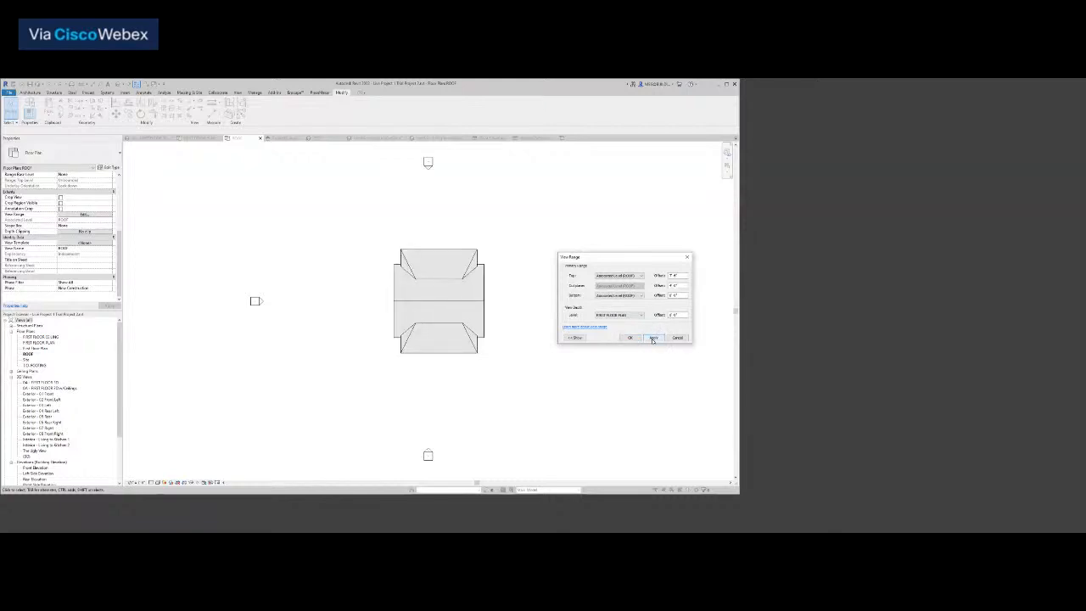
Set the cut plane offset in the ROOF plan's view range to 1'
{"action": "left_click_drag", "start_coordinate": [683, 286], "coordinate": [668, 286]}
{"action": "type", "text": "1"}
{"action": "left_click", "coordinate": [653, 338]}
{"action": "left_click", "coordinate": [631, 339]}
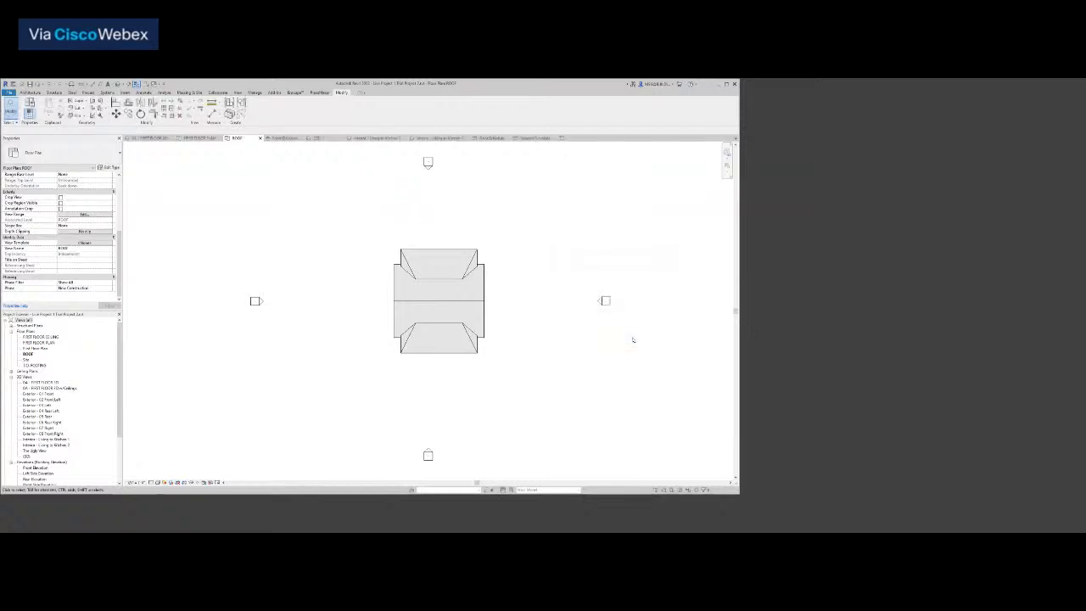
Hide the elevation marker category in the ROOF plan and fit the roof to the view
{"action": "right_click", "coordinate": [607, 303]}
{"action": "mouse_move", "coordinate": [622, 335]}
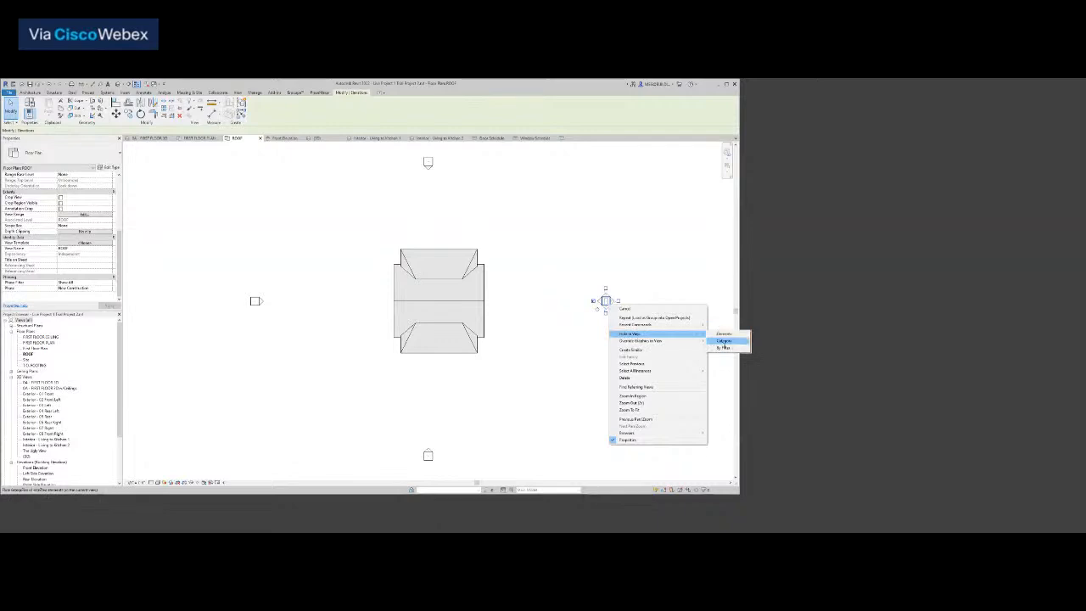
{"action": "left_click", "coordinate": [724, 342]}
{"action": "key", "text": "z"}
{"action": "key", "text": "e"}
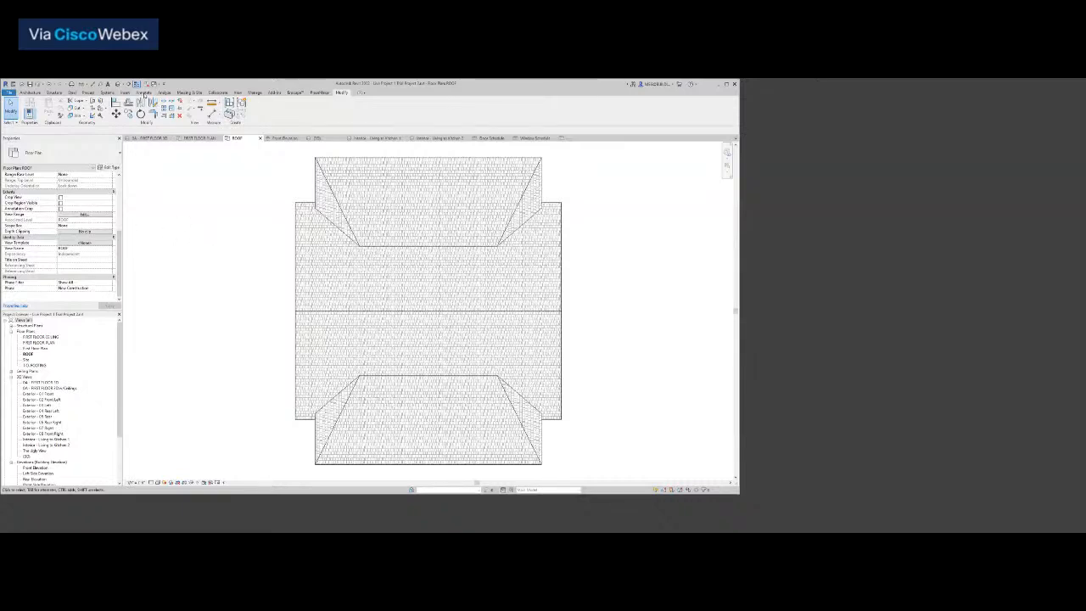
Place Spot Slope annotations on the roof's upper 3" / 1'-0" plane and on both 7" / 1'-0" main planes
{"action": "left_click", "coordinate": [144, 93]}
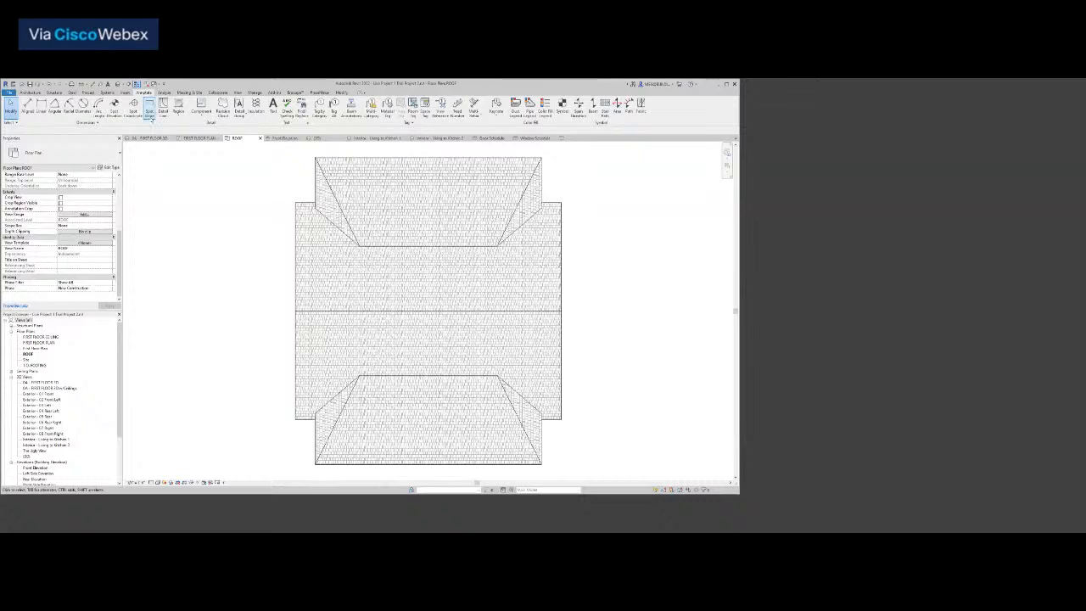
{"action": "left_click", "coordinate": [151, 113]}
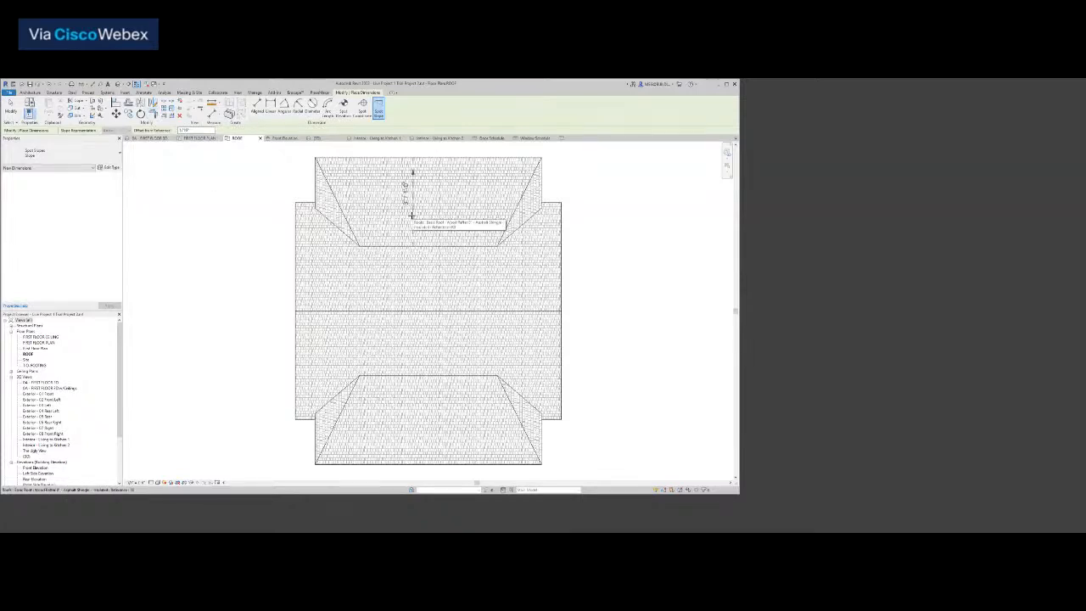
{"action": "left_click", "coordinate": [430, 228]}
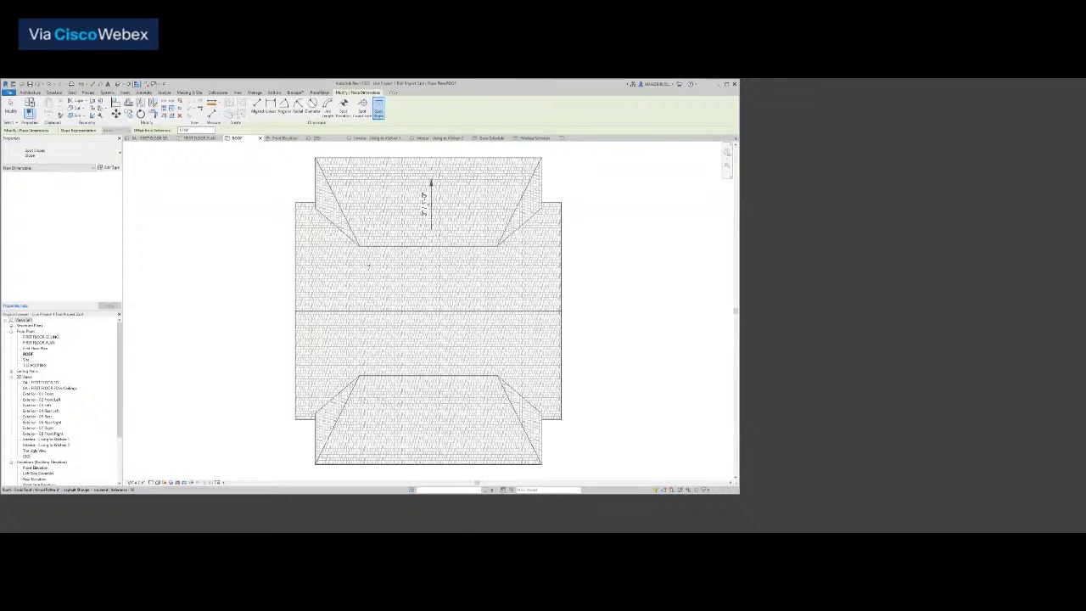
{"action": "left_click", "coordinate": [328, 295]}
{"action": "left_click", "coordinate": [526, 339]}
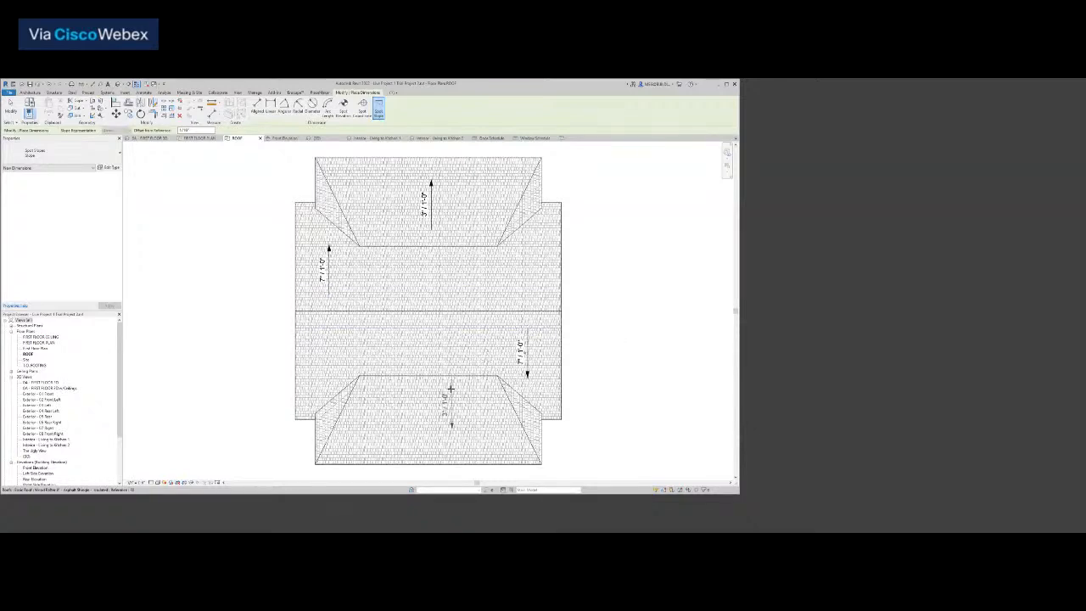
Add Spot Slope annotations to the lower 3" / 1'-0" roof plane and the four small side planes at the corners
{"action": "scroll", "coordinate": [330, 197], "scroll_direction": "up", "scroll_amount": 3}
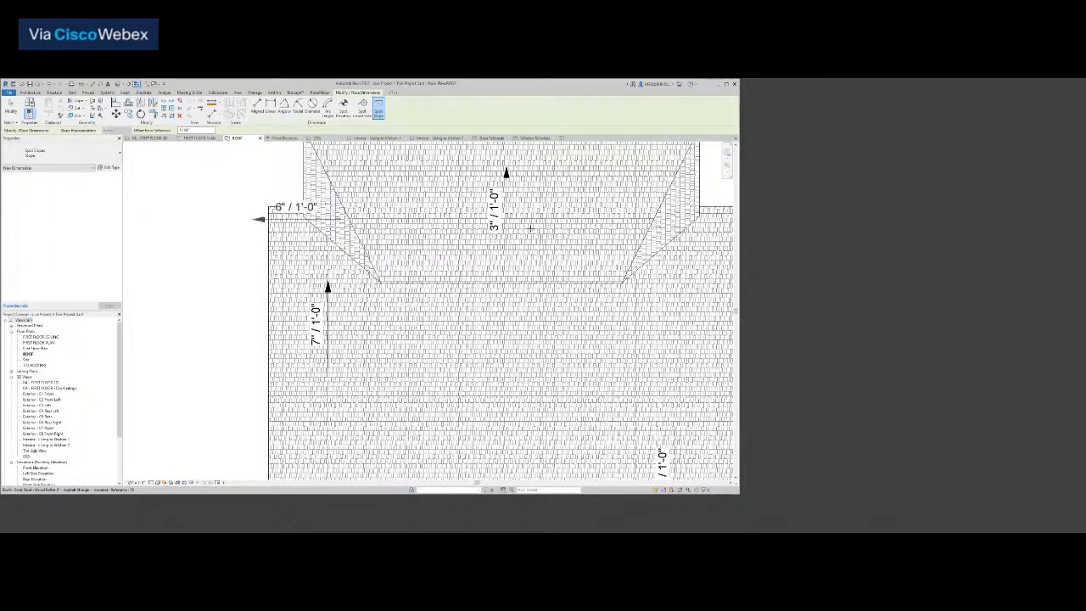
{"action": "scroll", "coordinate": [334, 212], "scroll_direction": "down", "scroll_amount": 1}
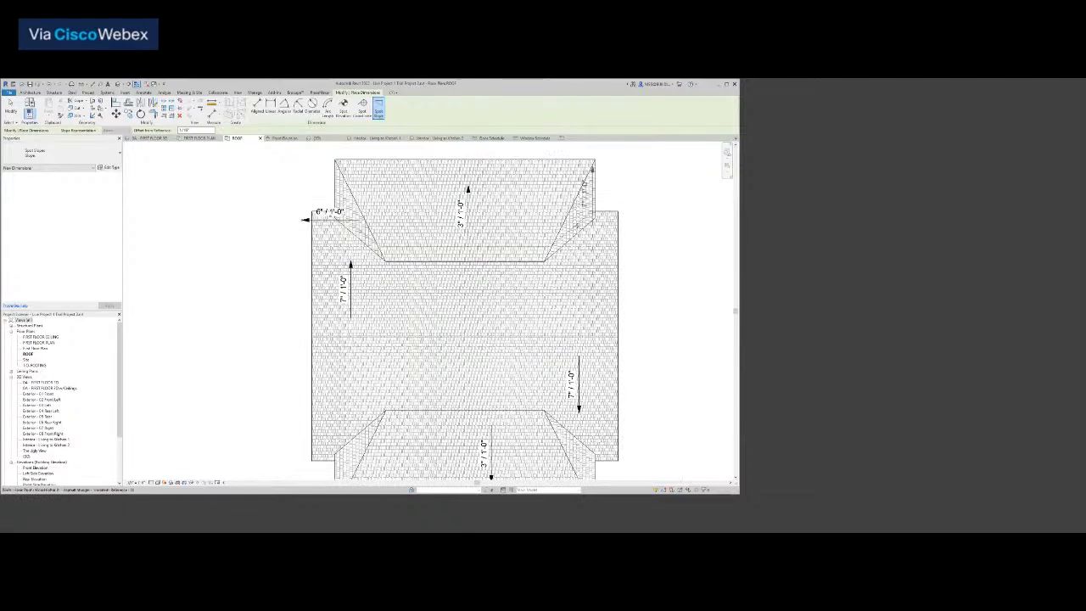
{"action": "scroll", "coordinate": [696, 226], "scroll_direction": "up", "scroll_amount": 2}
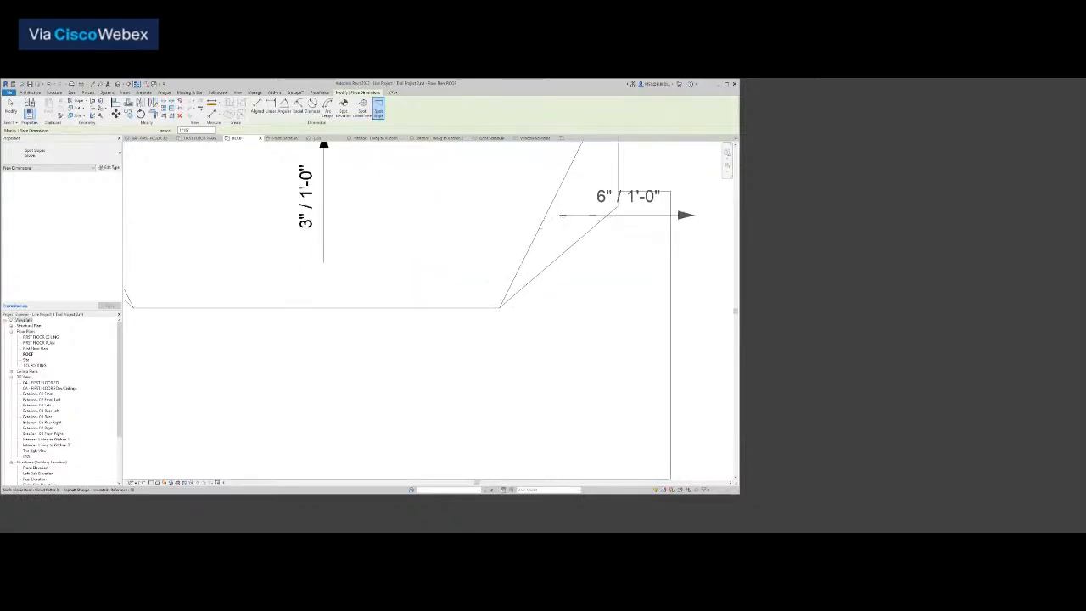
{"action": "scroll", "coordinate": [561, 215], "scroll_direction": "down", "scroll_amount": 3}
{"action": "scroll", "coordinate": [569, 419], "scroll_direction": "up", "scroll_amount": 3}
{"action": "scroll", "coordinate": [570, 420], "scroll_direction": "up", "scroll_amount": 1}
{"action": "left_click", "coordinate": [561, 421]}
{"action": "scroll", "coordinate": [586, 403], "scroll_direction": "down", "scroll_amount": 2}
{"action": "scroll", "coordinate": [225, 417], "scroll_direction": "down", "scroll_amount": 2}
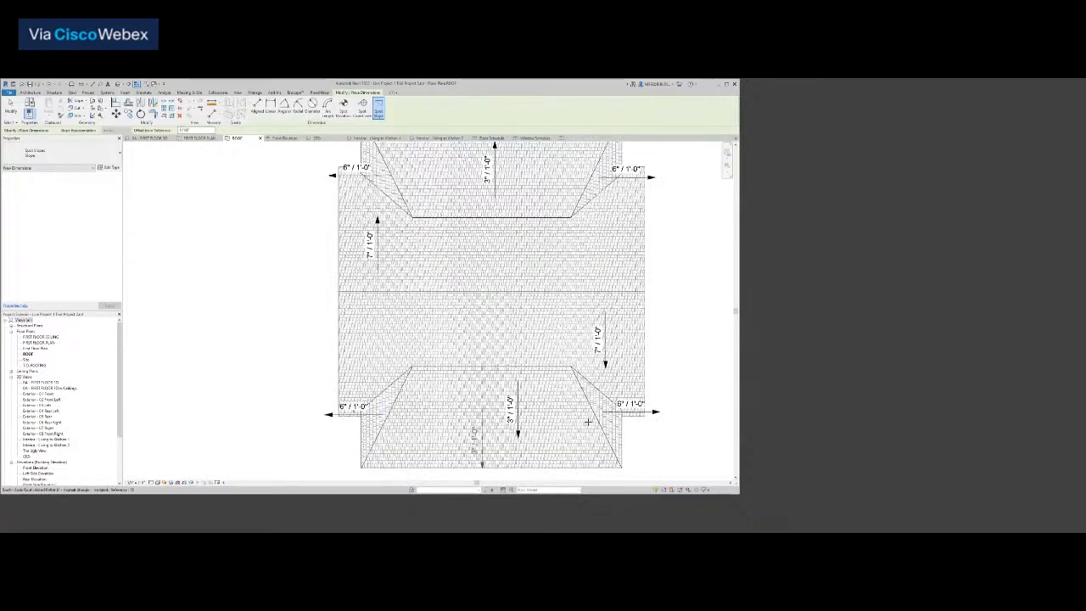
{"action": "key", "text": "Escape"}
{"action": "key", "text": "Escape"}
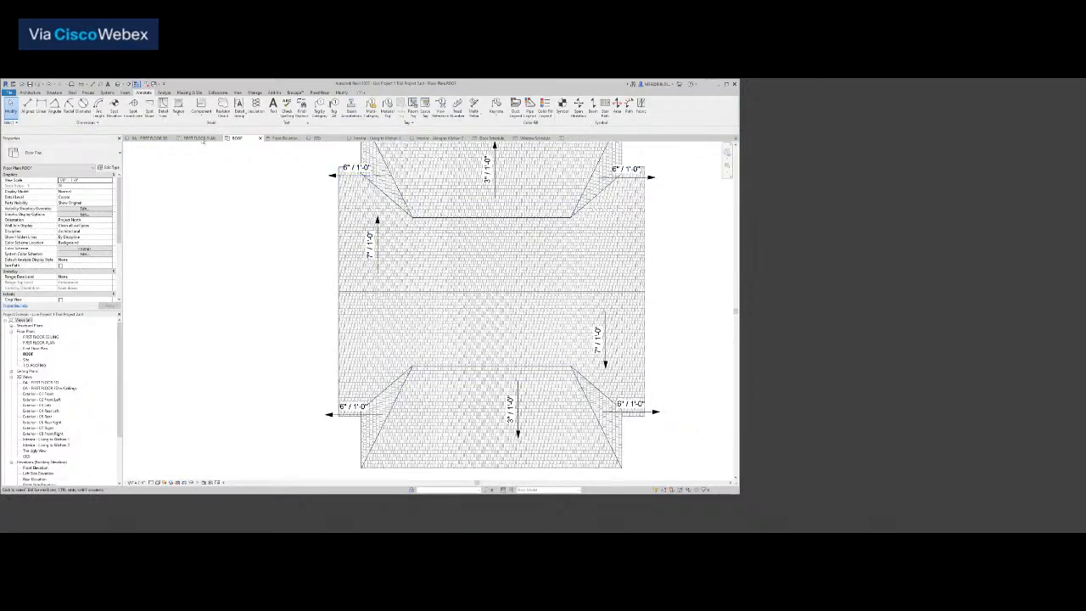
Check the dimension style in the FIRST FLOOR PLAN and set the ROOF plan's spot slope type color to dark blue
{"action": "left_click", "coordinate": [201, 138]}
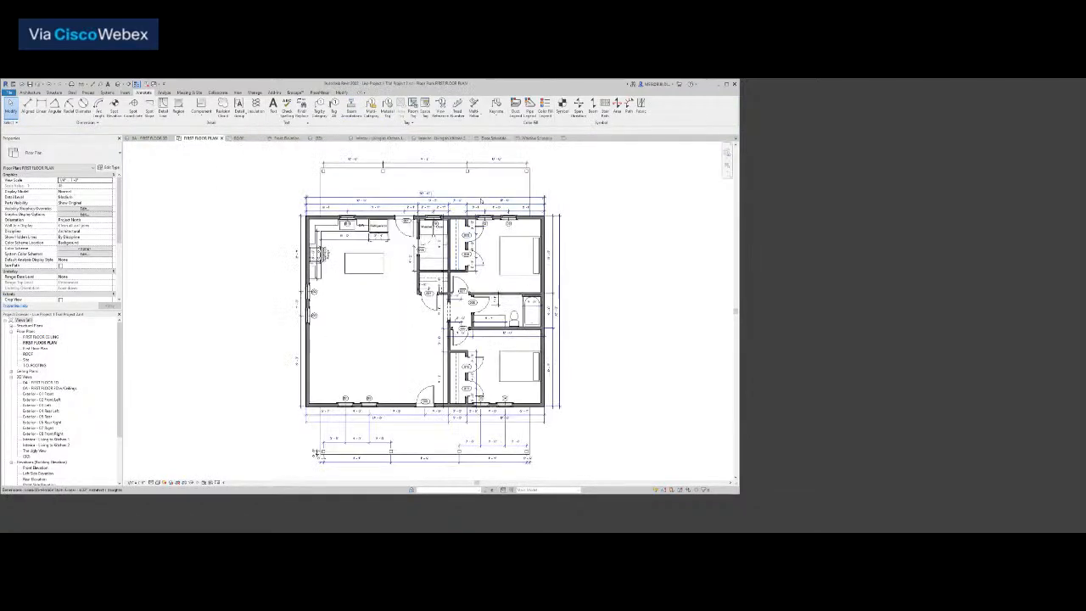
{"action": "scroll", "coordinate": [477, 201], "scroll_direction": "up", "scroll_amount": 4}
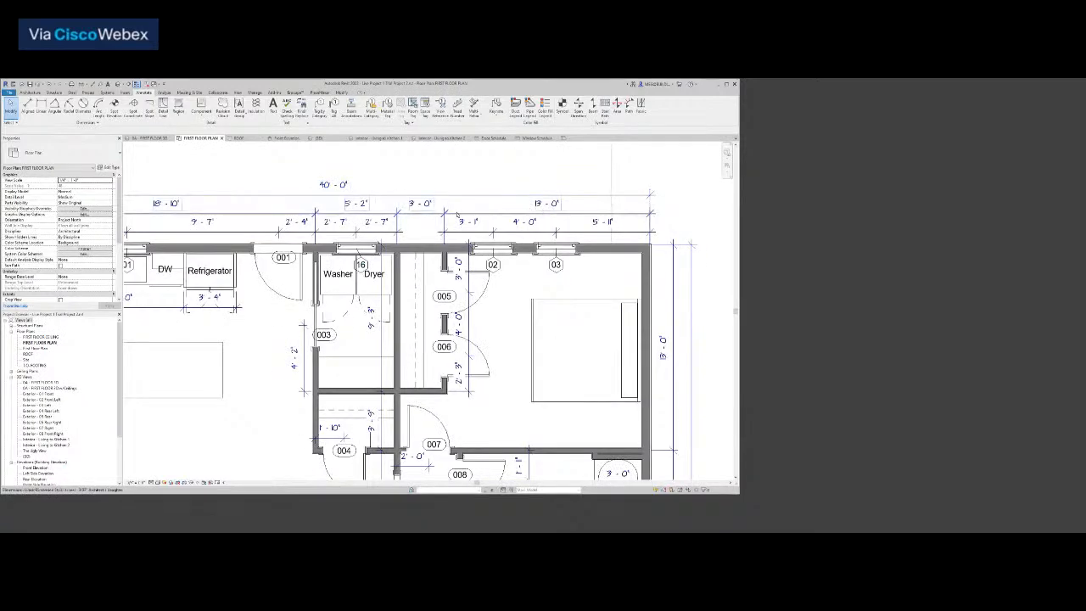
{"action": "scroll", "coordinate": [392, 180], "scroll_direction": "down", "scroll_amount": 3}
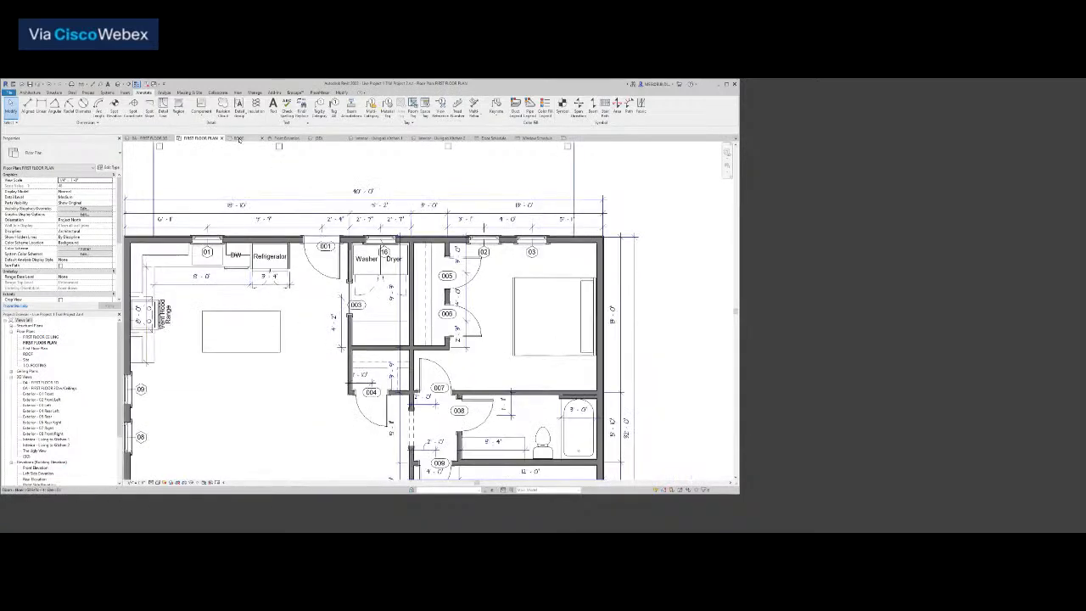
{"action": "left_click", "coordinate": [238, 138]}
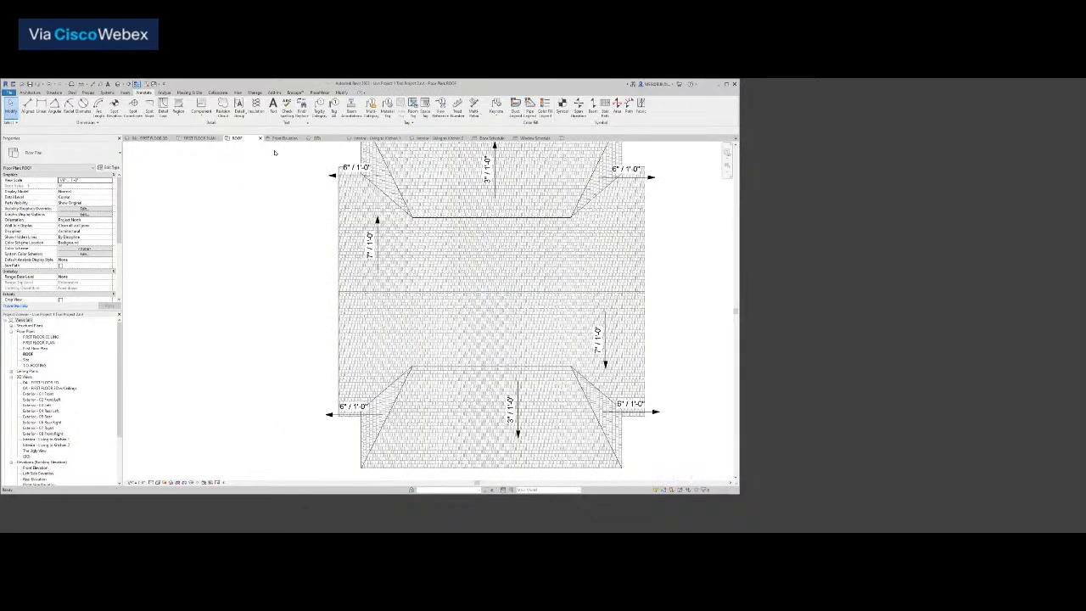
{"action": "left_click", "coordinate": [333, 176]}
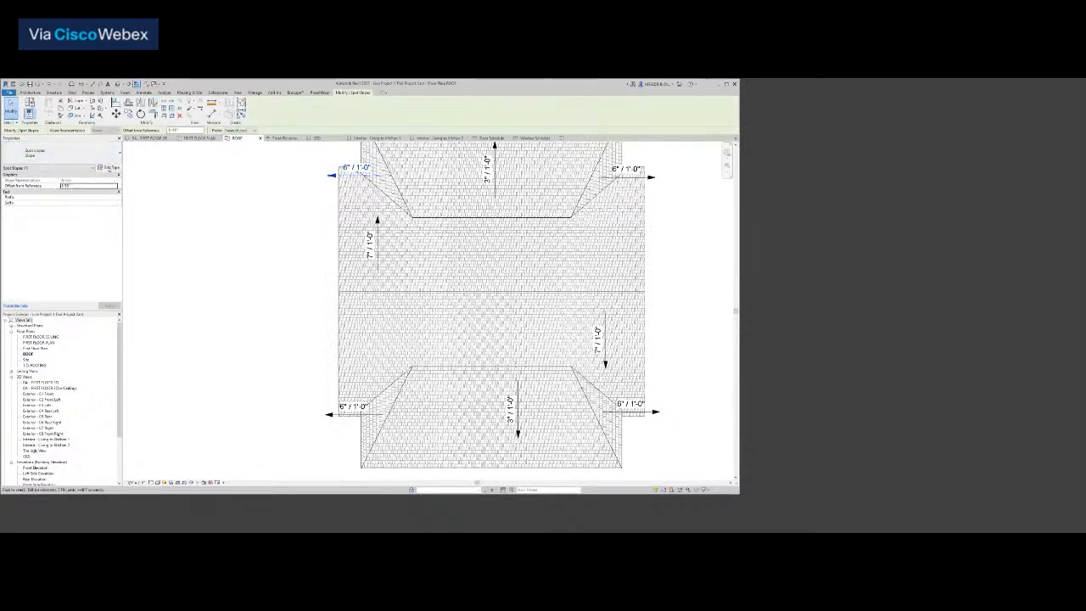
{"action": "left_click", "coordinate": [107, 168]}
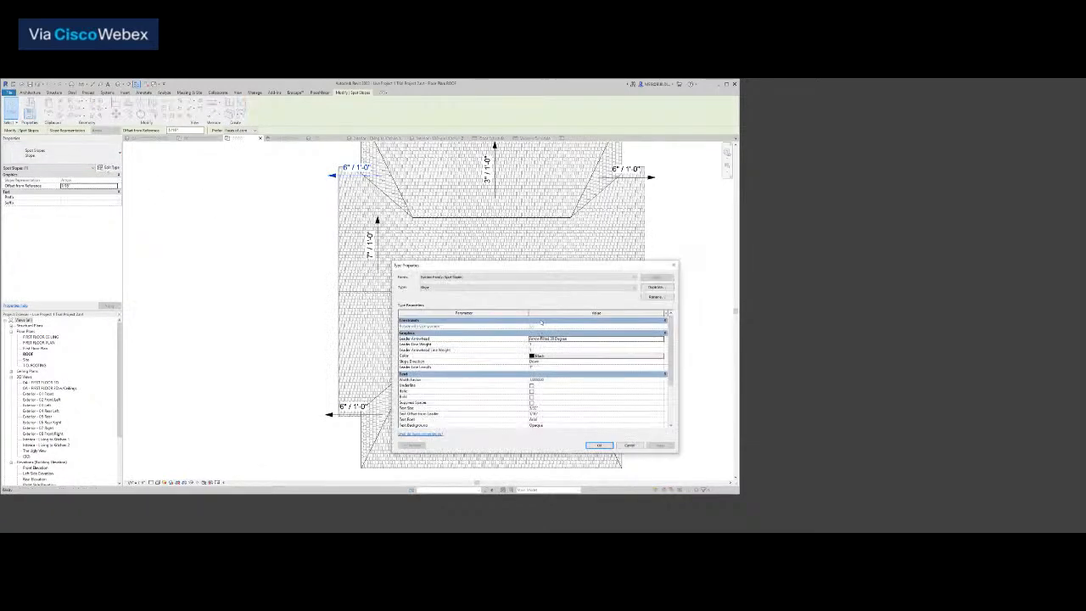
{"action": "left_click", "coordinate": [557, 361]}
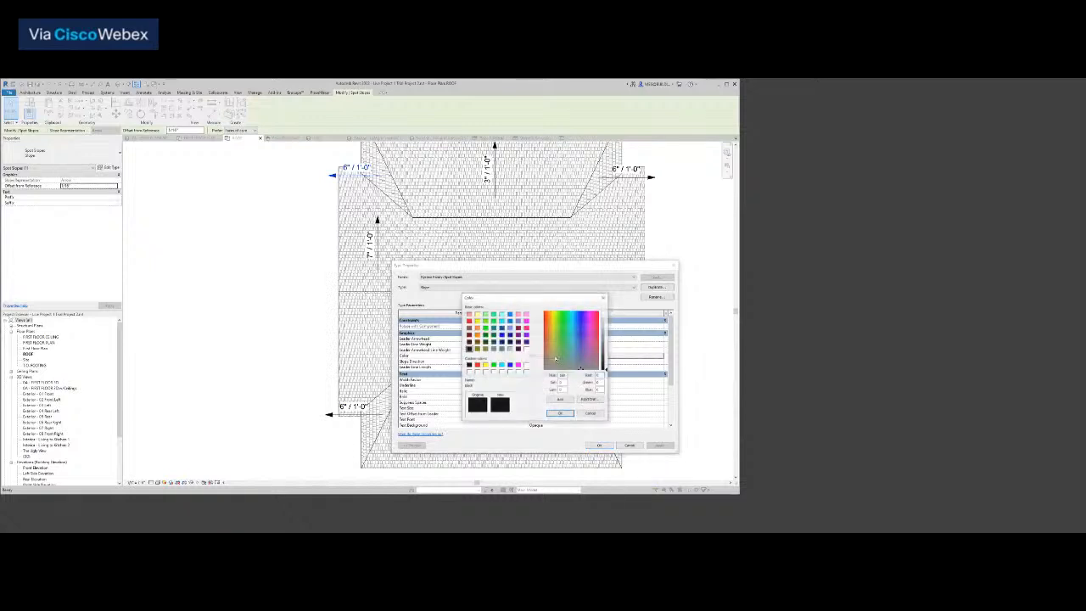
{"action": "left_click", "coordinate": [502, 341]}
{"action": "left_click", "coordinate": [559, 415]}
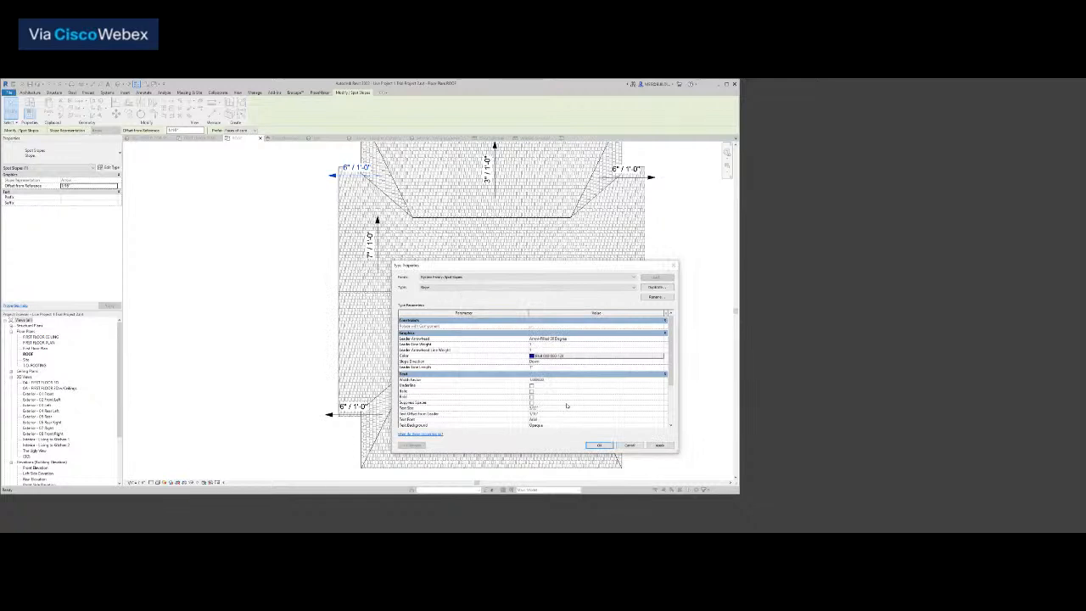
Set the spot slope type's text font to Architects Daughter and apply the type changes
{"action": "scroll", "coordinate": [540, 393], "scroll_direction": "down", "scroll_amount": 3}
{"action": "left_click", "coordinate": [547, 378]}
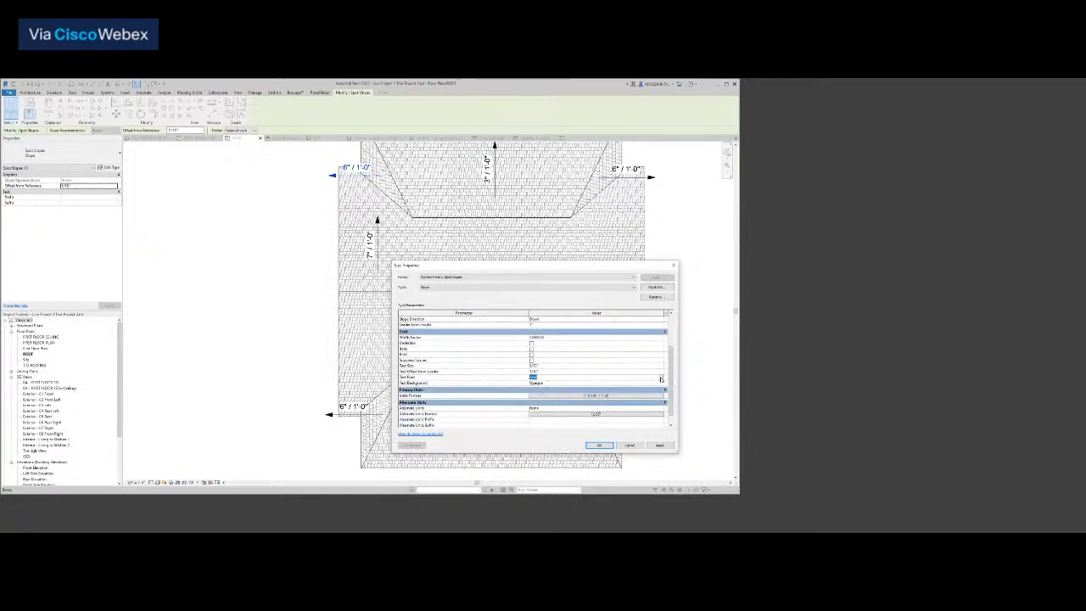
{"action": "left_click", "coordinate": [661, 379]}
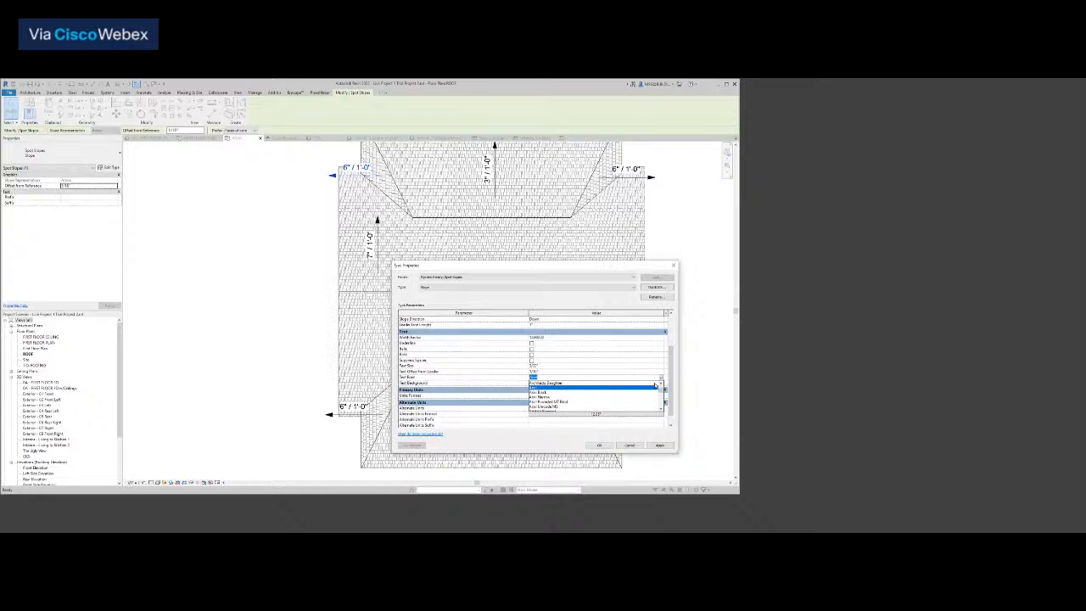
{"action": "left_click", "coordinate": [655, 387]}
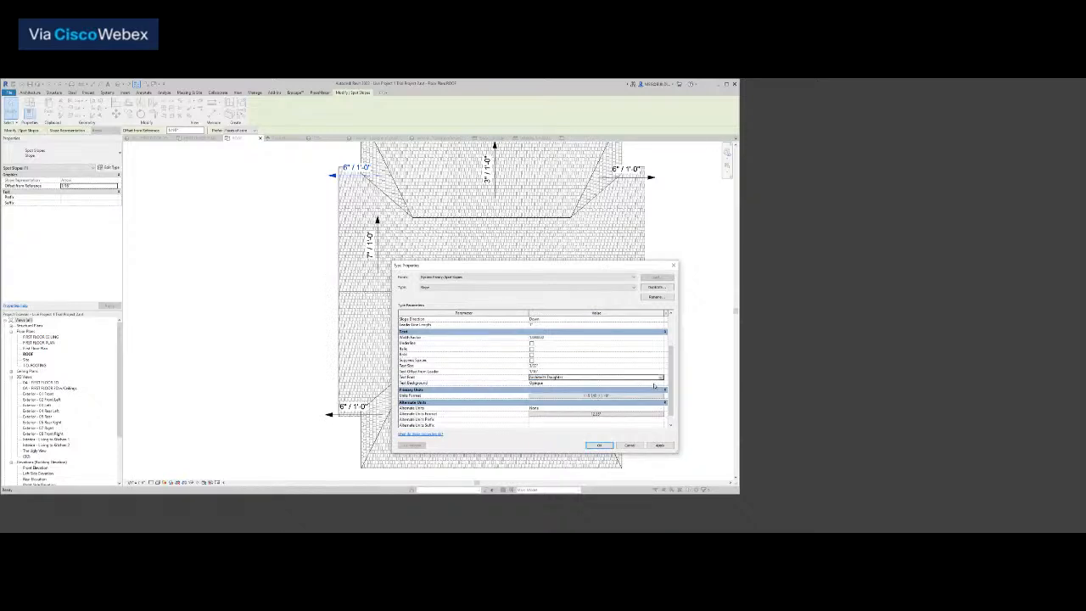
{"action": "left_click", "coordinate": [608, 444]}
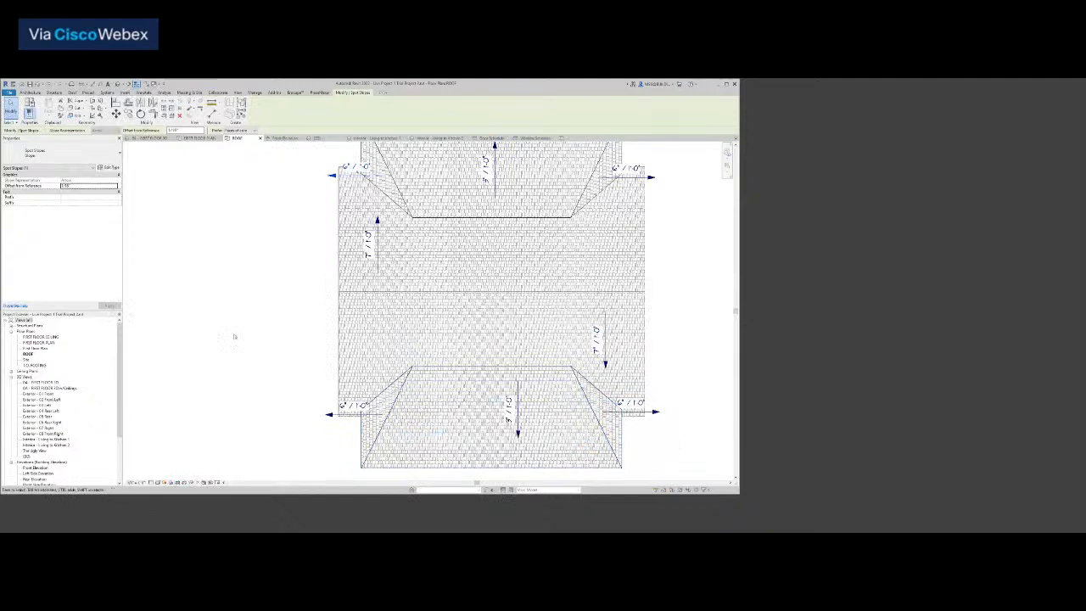
Move the two 7" / 1'-0" spot slopes on the main roof planes inward, away from the roof's side edges
{"action": "scroll", "coordinate": [250, 322], "scroll_direction": "down", "scroll_amount": 2}
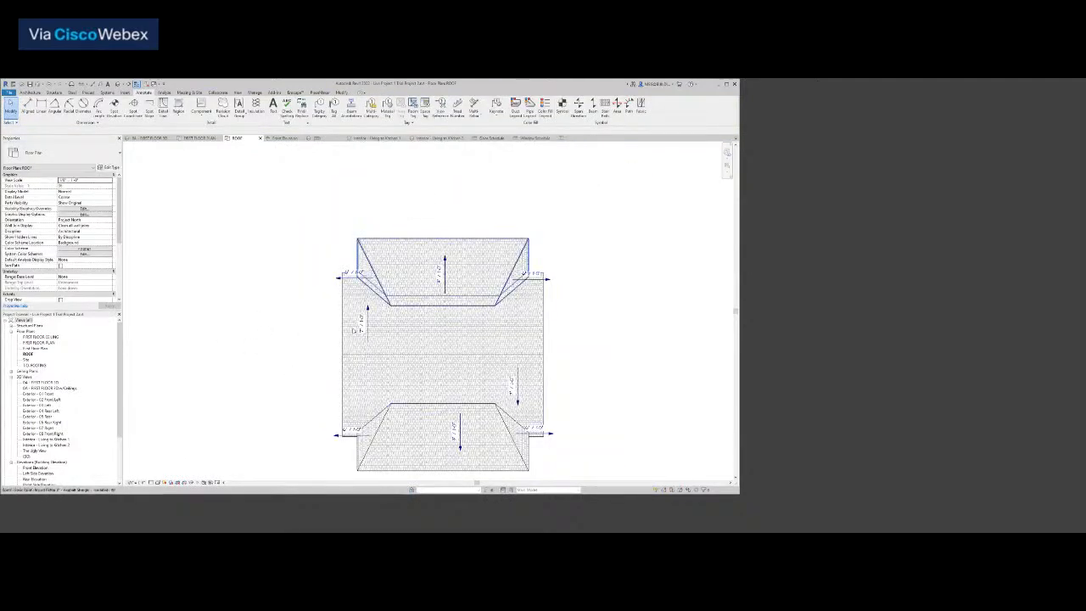
{"action": "scroll", "coordinate": [347, 337], "scroll_direction": "up", "scroll_amount": 1}
{"action": "scroll", "coordinate": [363, 338], "scroll_direction": "up", "scroll_amount": 2}
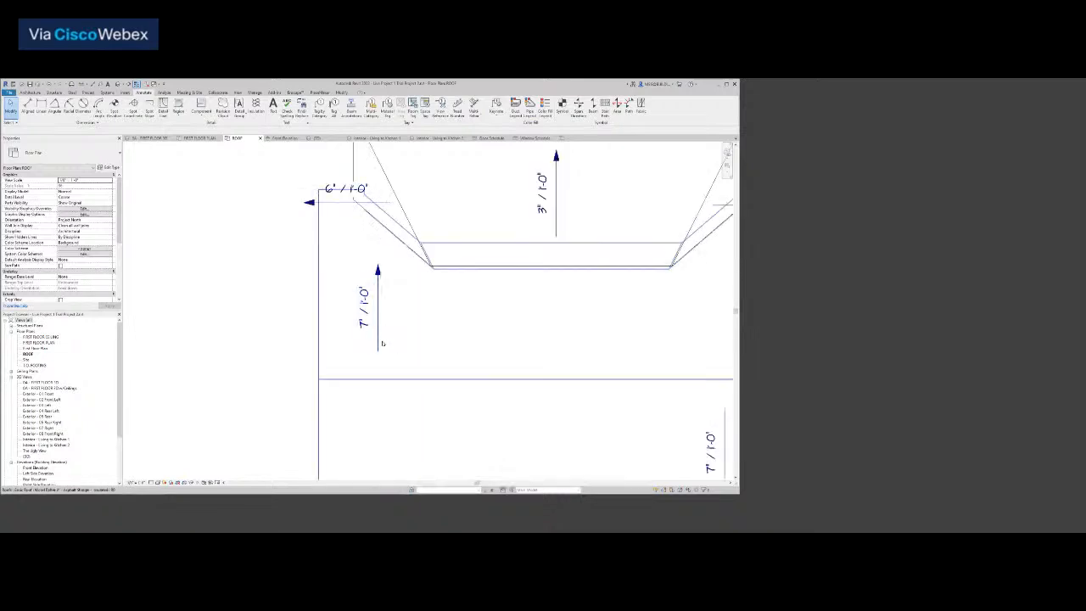
{"action": "left_click", "coordinate": [378, 314]}
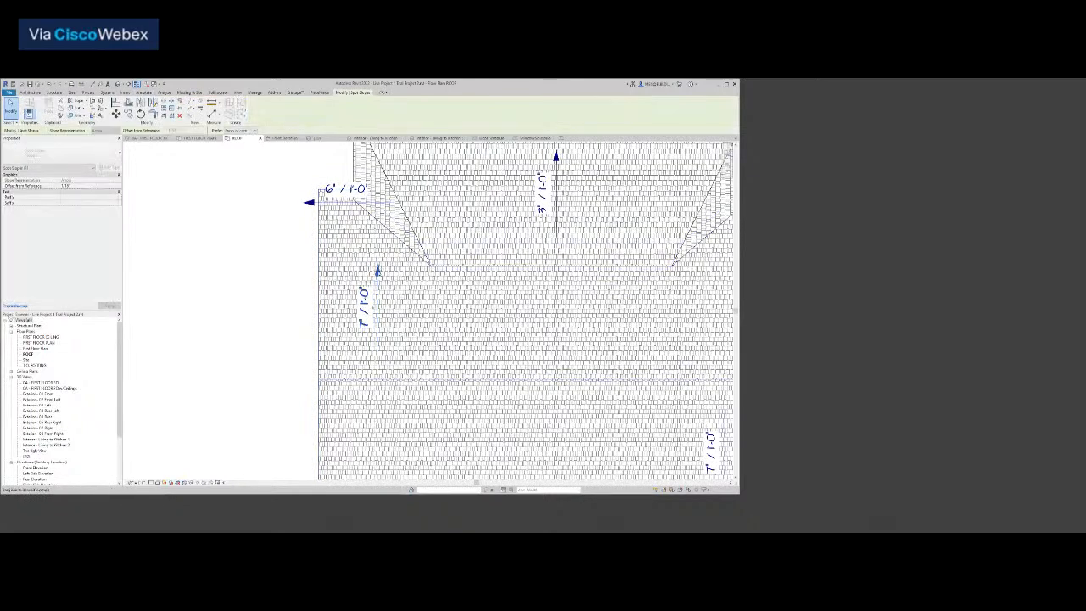
{"action": "mouse_move", "coordinate": [381, 287]}
{"action": "left_mouse_down"}
{"action": "mouse_move", "coordinate": [469, 302]}
{"action": "mouse_move", "coordinate": [533, 341]}
{"action": "left_mouse_up"}
{"action": "middle_click_drag", "start_coordinate": [536, 343], "coordinate": [483, 279]}
{"action": "scroll", "coordinate": [483, 279], "scroll_direction": "down", "scroll_amount": 3}
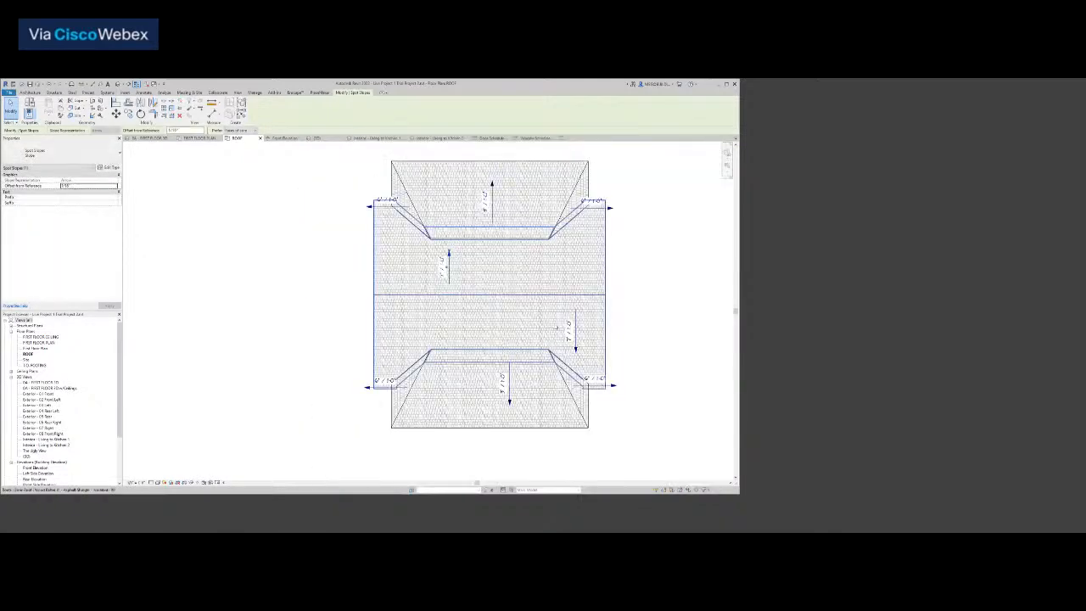
{"action": "mouse_move", "coordinate": [577, 343]}
{"action": "left_mouse_down"}
{"action": "mouse_move", "coordinate": [571, 333]}
{"action": "mouse_move", "coordinate": [526, 330]}
{"action": "left_mouse_up"}
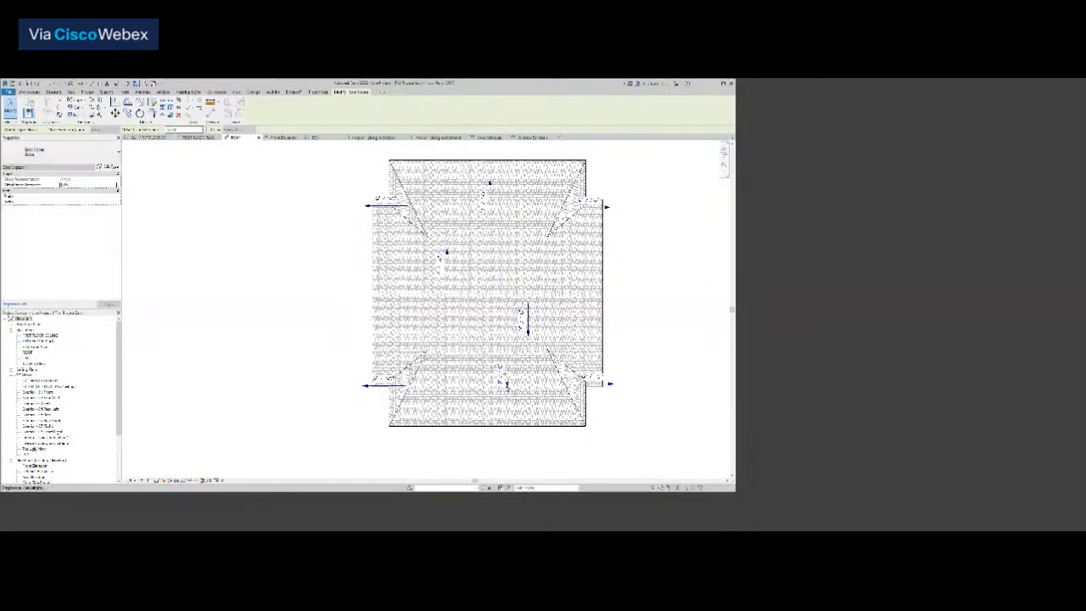
Shift the lower 3" / 1'-0" spot slope to the left and the upper one to the right within their roof planes
{"action": "left_click_drag", "start_coordinate": [507, 373], "coordinate": [471, 393]}
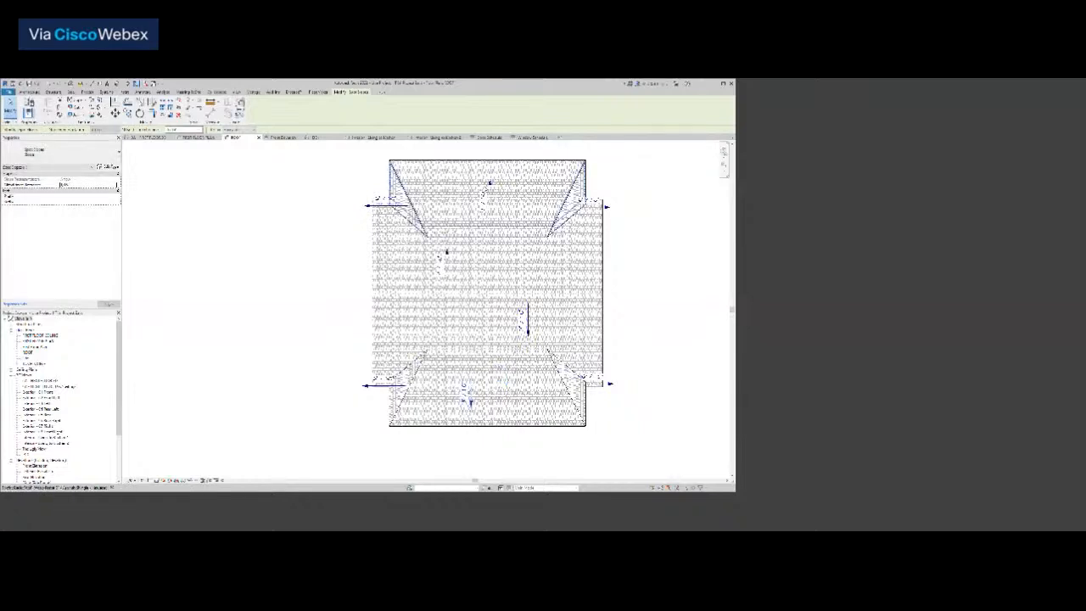
{"action": "left_click", "coordinate": [493, 199]}
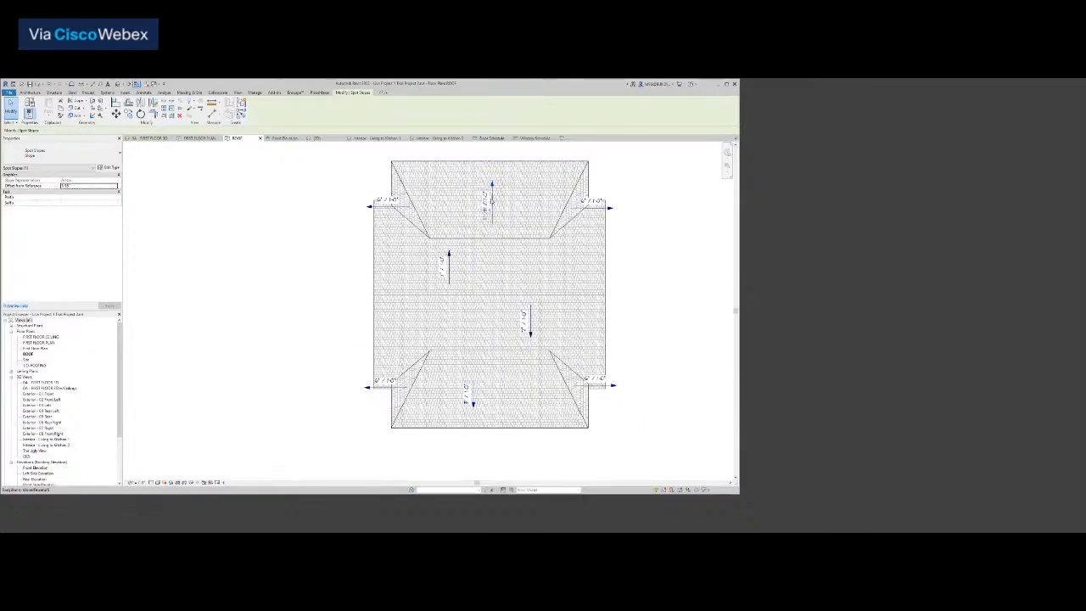
{"action": "left_click_drag", "start_coordinate": [494, 202], "coordinate": [527, 192]}
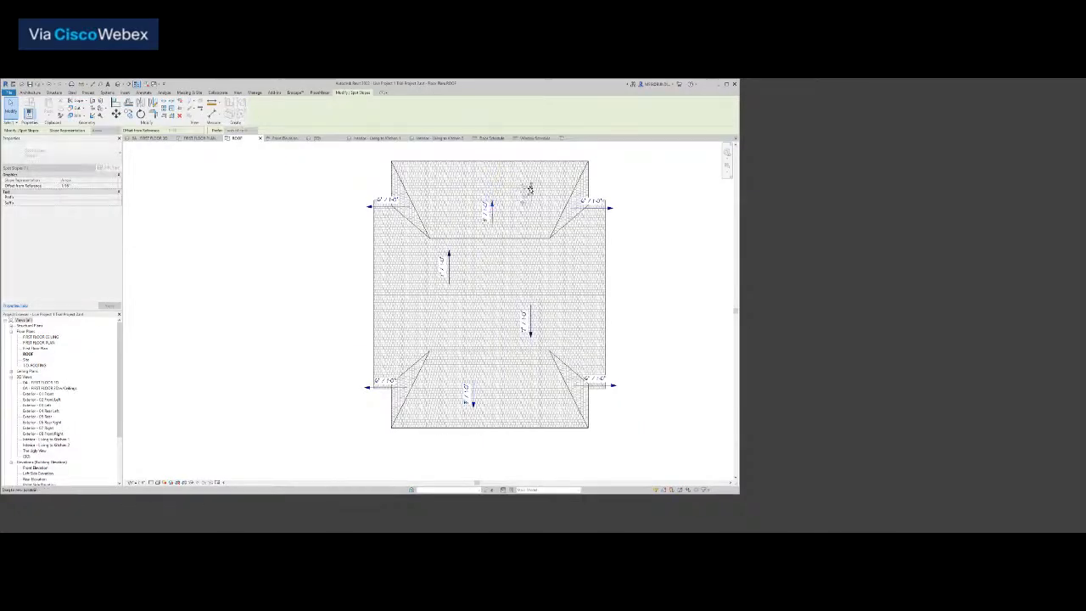
Shorten the leader of the upper-right 6" / 1'-0" spot slope and shift it inward onto its small side plane
{"action": "scroll", "coordinate": [584, 199], "scroll_direction": "up", "scroll_amount": 5}
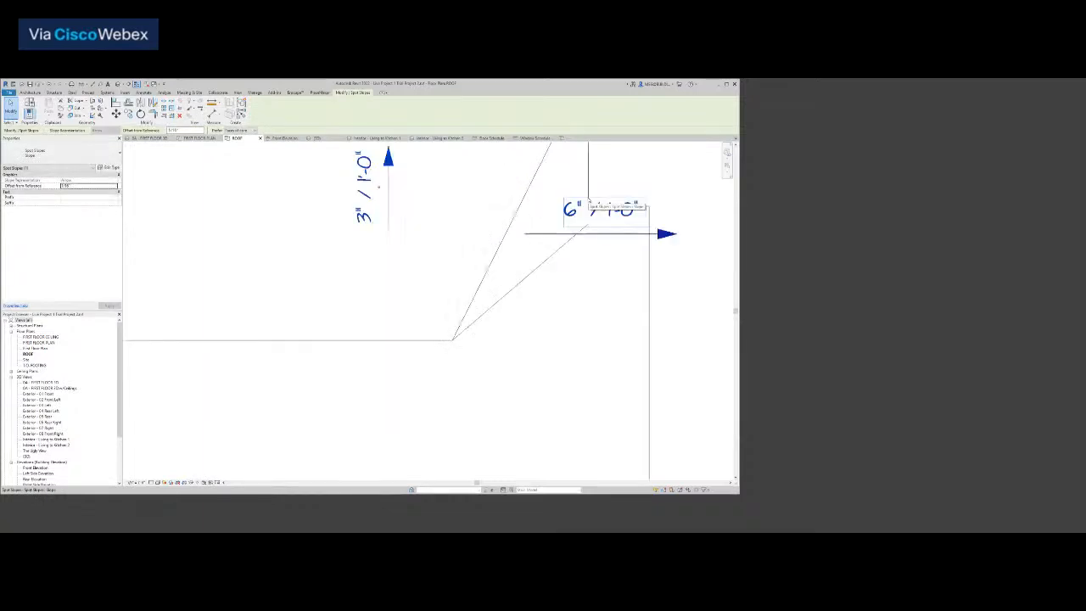
{"action": "mouse_move", "coordinate": [677, 235]}
{"action": "left_mouse_down"}
{"action": "mouse_move", "coordinate": [570, 238]}
{"action": "mouse_move", "coordinate": [551, 212]}
{"action": "mouse_move", "coordinate": [563, 192]}
{"action": "mouse_move", "coordinate": [623, 197]}
{"action": "left_mouse_up"}
{"action": "mouse_move", "coordinate": [661, 199]}
{"action": "left_mouse_down"}
{"action": "mouse_move", "coordinate": [610, 195]}
{"action": "mouse_move", "coordinate": [554, 212]}
{"action": "left_mouse_up"}
{"action": "left_click", "coordinate": [699, 179]}
{"action": "scroll", "coordinate": [709, 219], "scroll_direction": "down", "scroll_amount": 3}
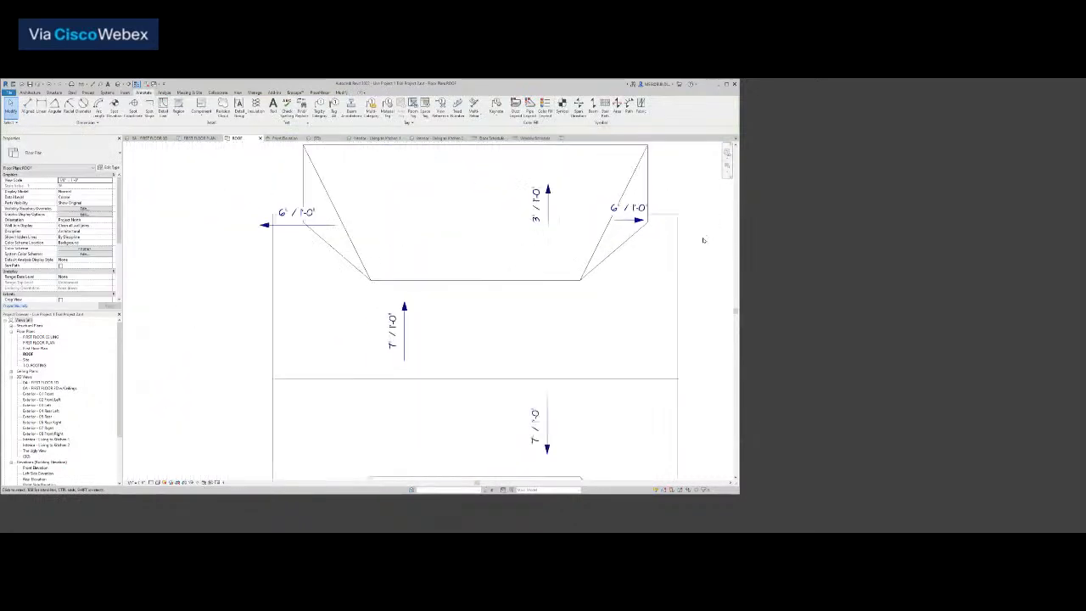
Shorten the leader of the upper-left 6" / 1'-0" spot slope so its arrow sits within the small side plane
{"action": "left_click", "coordinate": [255, 241]}
{"action": "scroll", "coordinate": [259, 241], "scroll_direction": "up", "scroll_amount": 3}
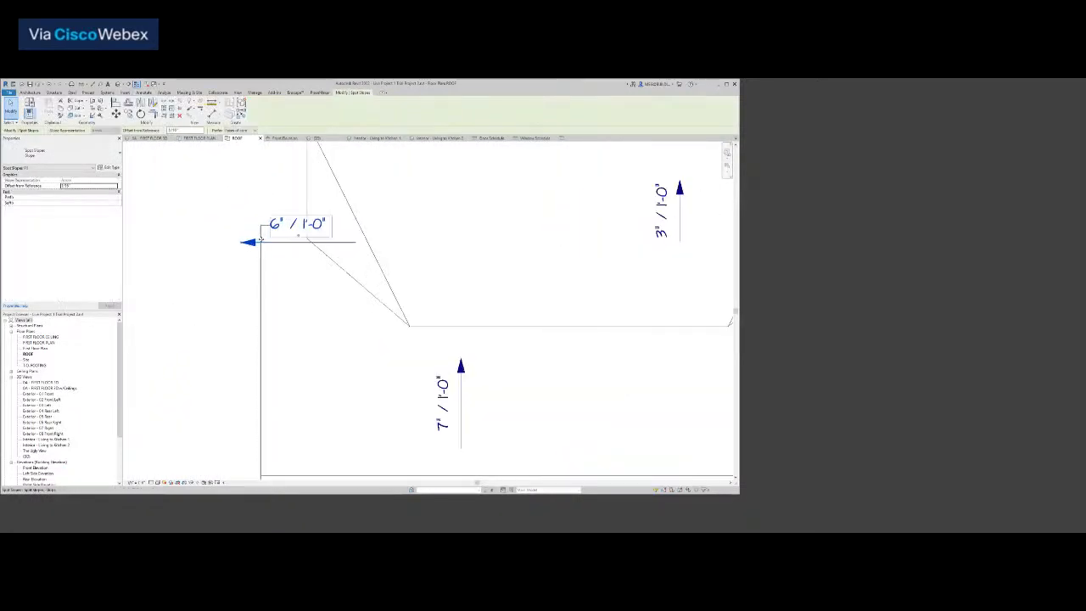
{"action": "left_click_drag", "start_coordinate": [240, 243], "coordinate": [353, 229]}
{"action": "left_click", "coordinate": [212, 230]}
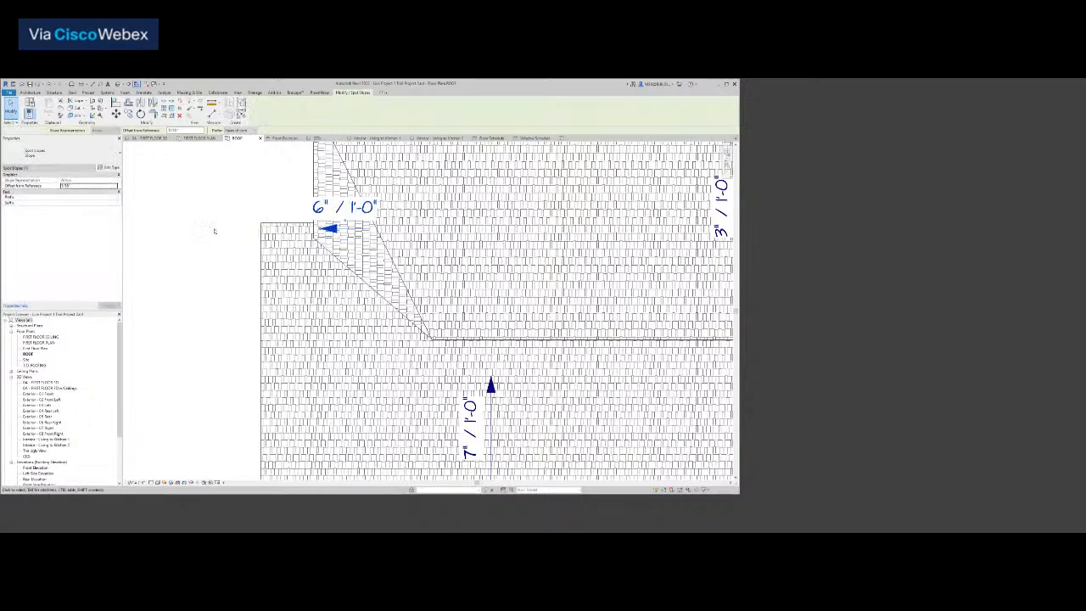
Shorten the leader of the lower-right 6" / 1'-0" spot slope so its arrow sits within the small side plane
{"action": "scroll", "coordinate": [213, 230], "scroll_direction": "down", "scroll_amount": 6}
{"action": "scroll", "coordinate": [492, 341], "scroll_direction": "down", "scroll_amount": 1}
{"action": "middle_click_drag", "start_coordinate": [493, 326], "coordinate": [499, 221]}
{"action": "scroll", "coordinate": [497, 219], "scroll_direction": "down", "scroll_amount": 3}
{"action": "scroll", "coordinate": [490, 296], "scroll_direction": "up", "scroll_amount": 1}
{"action": "scroll", "coordinate": [535, 310], "scroll_direction": "up", "scroll_amount": 5}
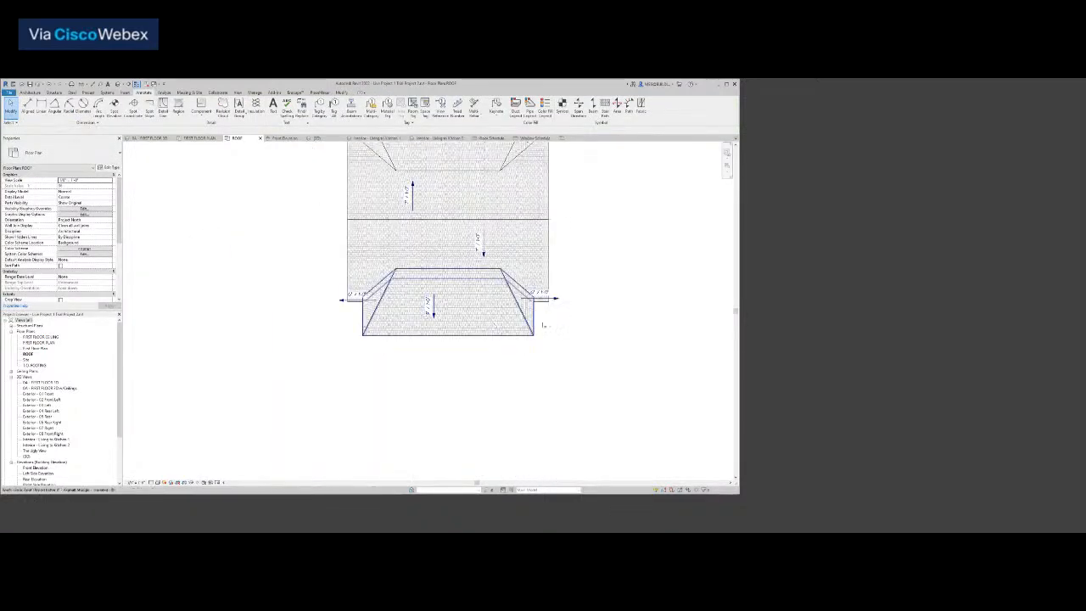
{"action": "left_click", "coordinate": [597, 274]}
{"action": "left_click_drag", "start_coordinate": [596, 275], "coordinate": [516, 297]}
Shorten the leader of the lower-left 6" / 1'-0" spot slope and shift it inward onto its small side plane
{"action": "scroll", "coordinate": [587, 308], "scroll_direction": "down", "scroll_amount": 4}
{"action": "middle_click_drag", "start_coordinate": [586, 308], "coordinate": [756, 293]}
{"action": "scroll", "coordinate": [430, 284], "scroll_direction": "up", "scroll_amount": 1}
{"action": "scroll", "coordinate": [430, 285], "scroll_direction": "up", "scroll_amount": 2}
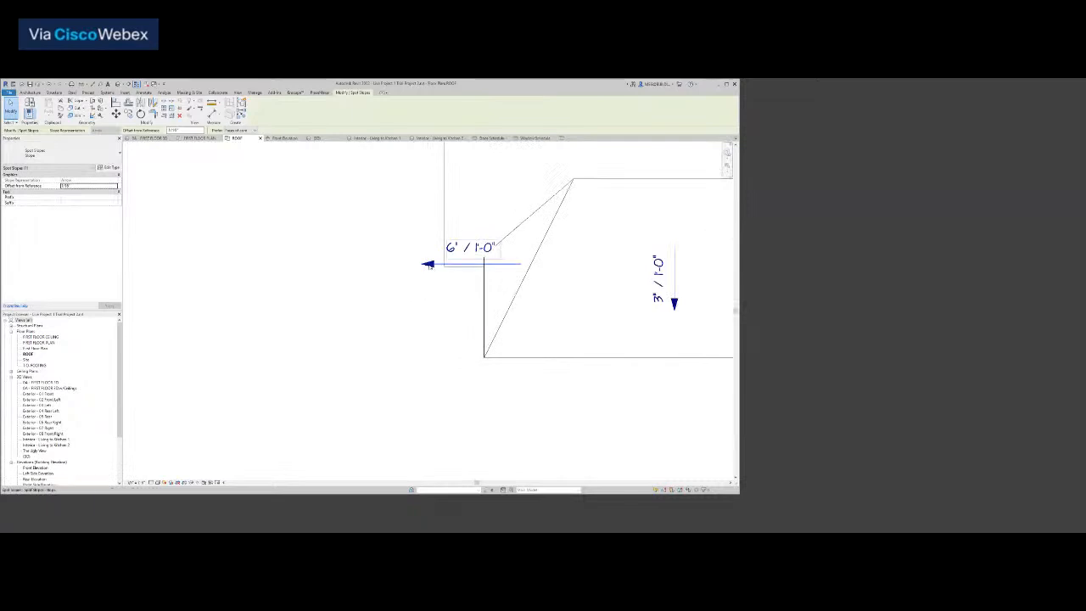
{"action": "left_click_drag", "start_coordinate": [427, 267], "coordinate": [496, 264]}
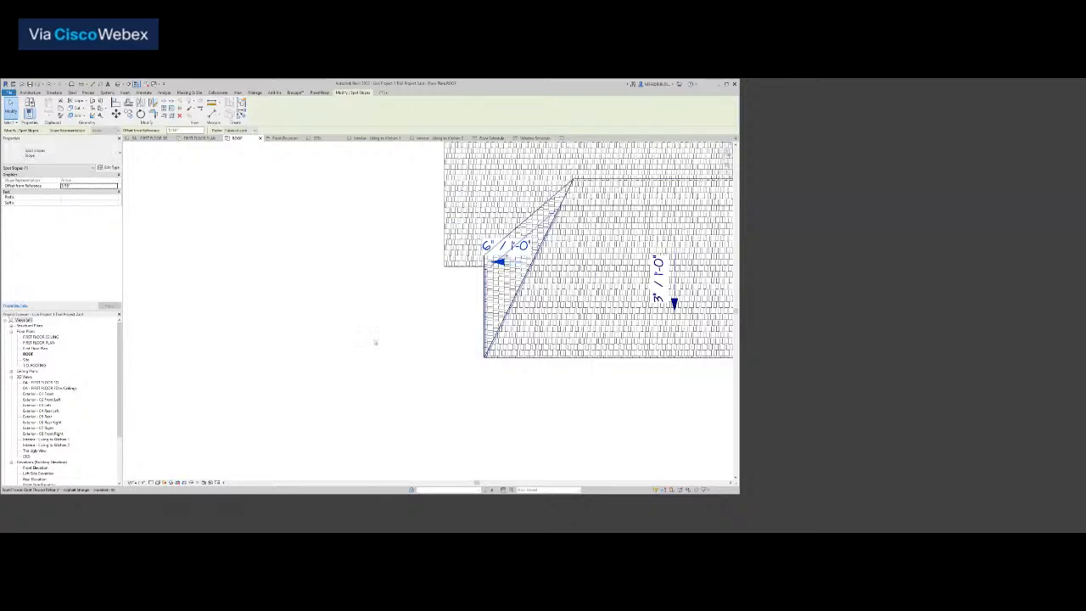
{"action": "left_click", "coordinate": [371, 340]}
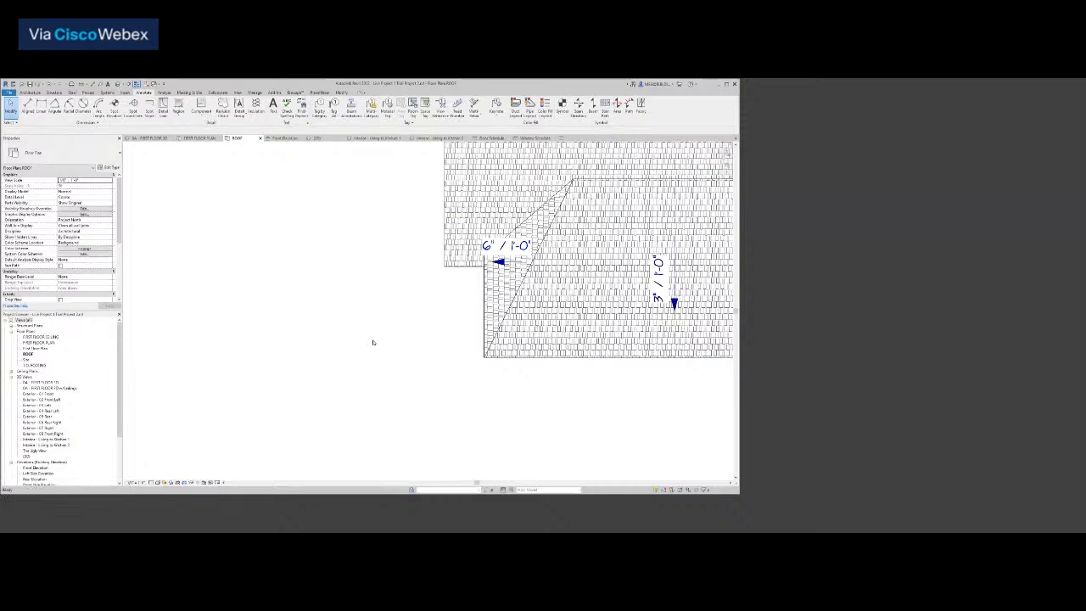
{"action": "key", "text": "z"}
{"action": "key", "text": "f"}
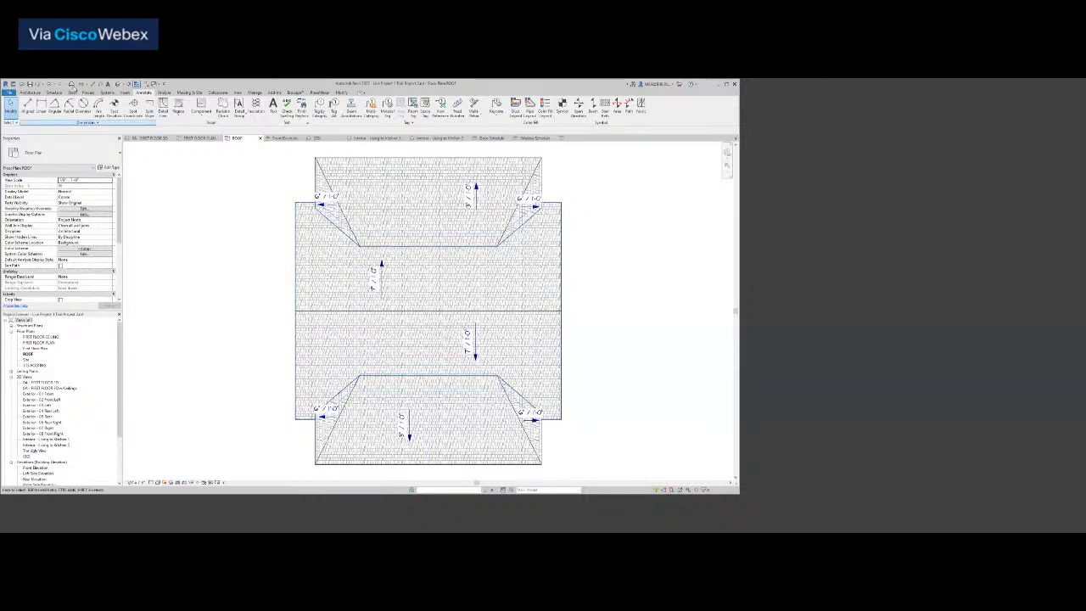
Open the default 3D view and examine the slope and area properties of the main roof
{"action": "left_click", "coordinate": [119, 84]}
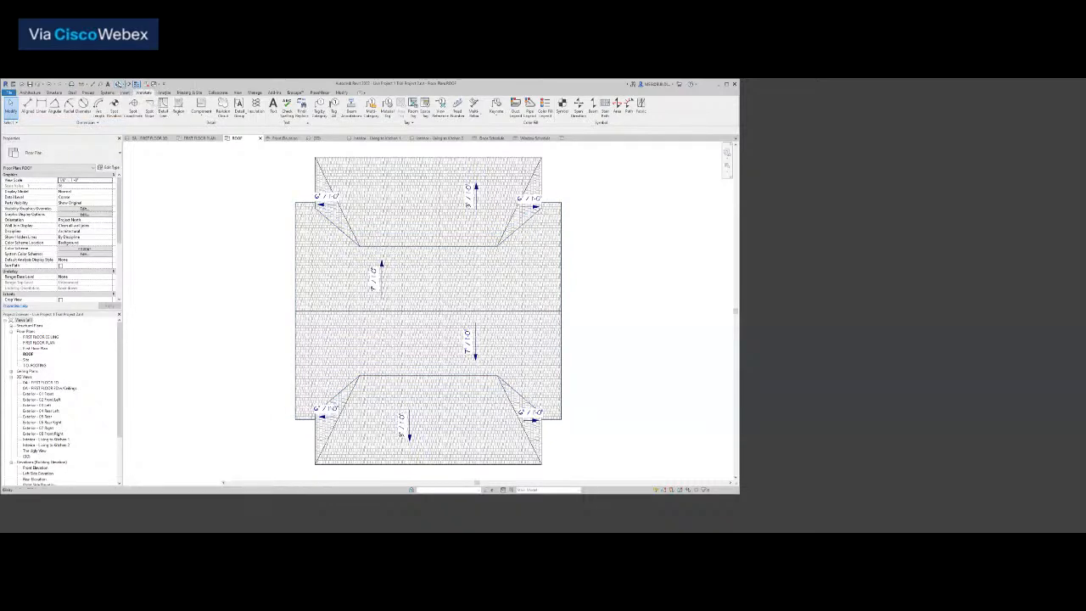
{"action": "scroll", "coordinate": [437, 294], "scroll_direction": "up", "scroll_amount": 5}
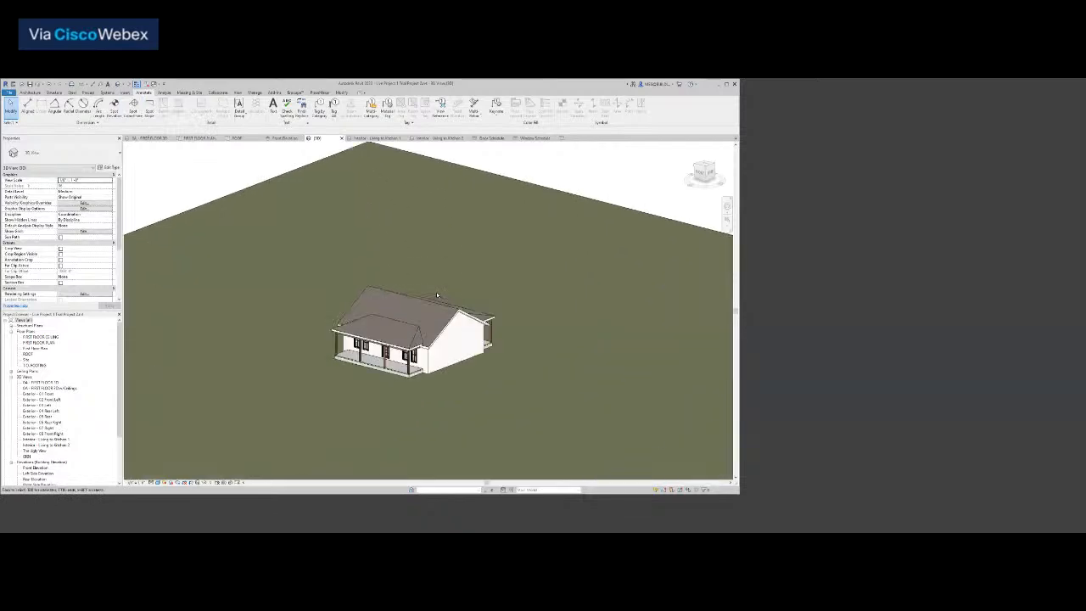
{"action": "left_click_drag", "start_coordinate": [701, 201], "coordinate": [696, 216]}
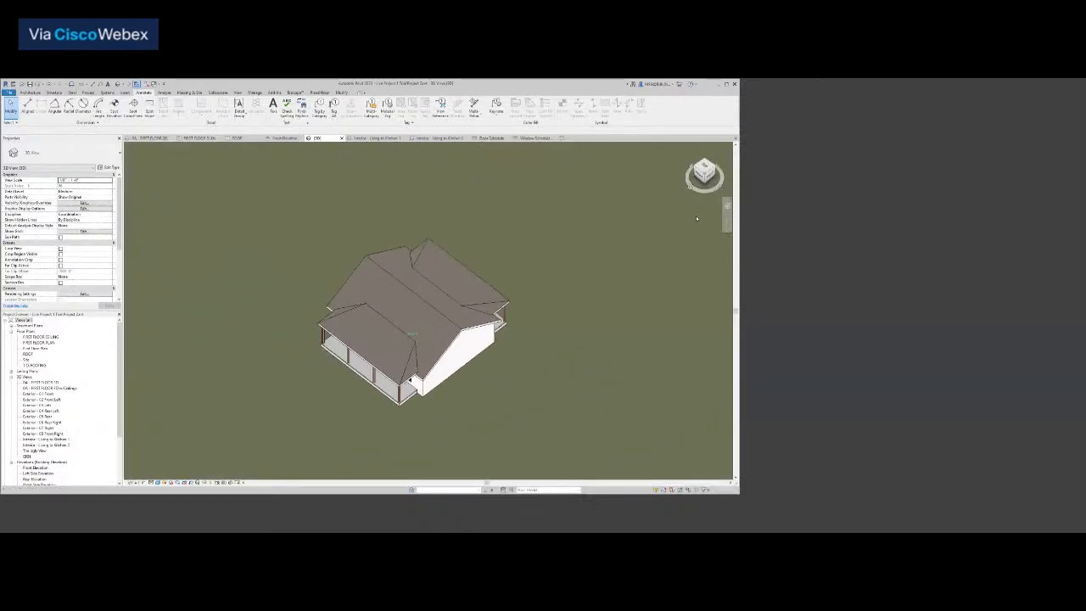
{"action": "scroll", "coordinate": [427, 342], "scroll_direction": "up", "scroll_amount": 5}
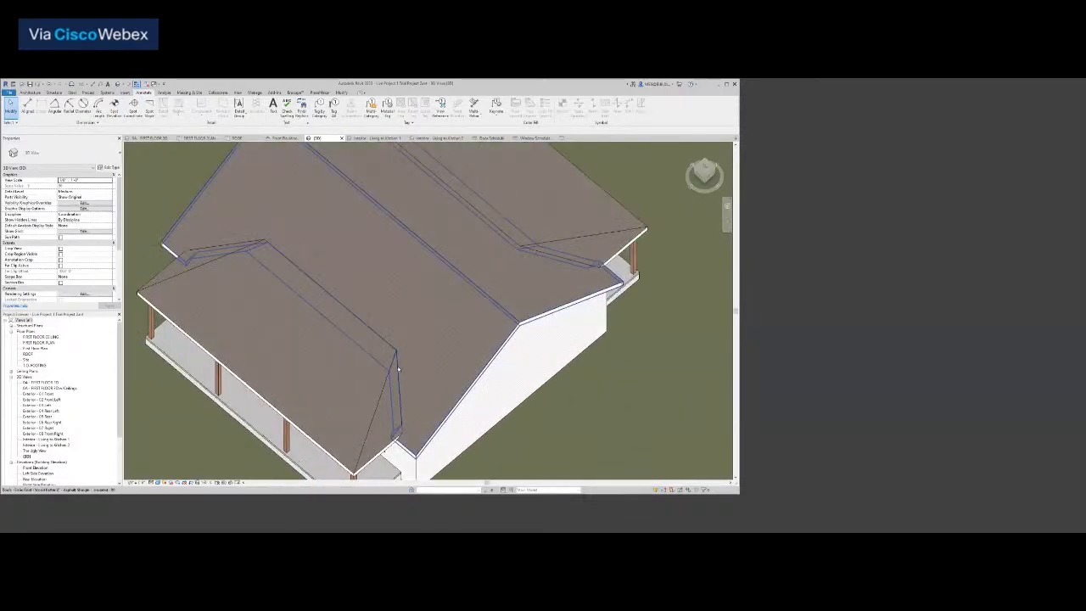
{"action": "scroll", "coordinate": [434, 343], "scroll_direction": "down", "scroll_amount": 2}
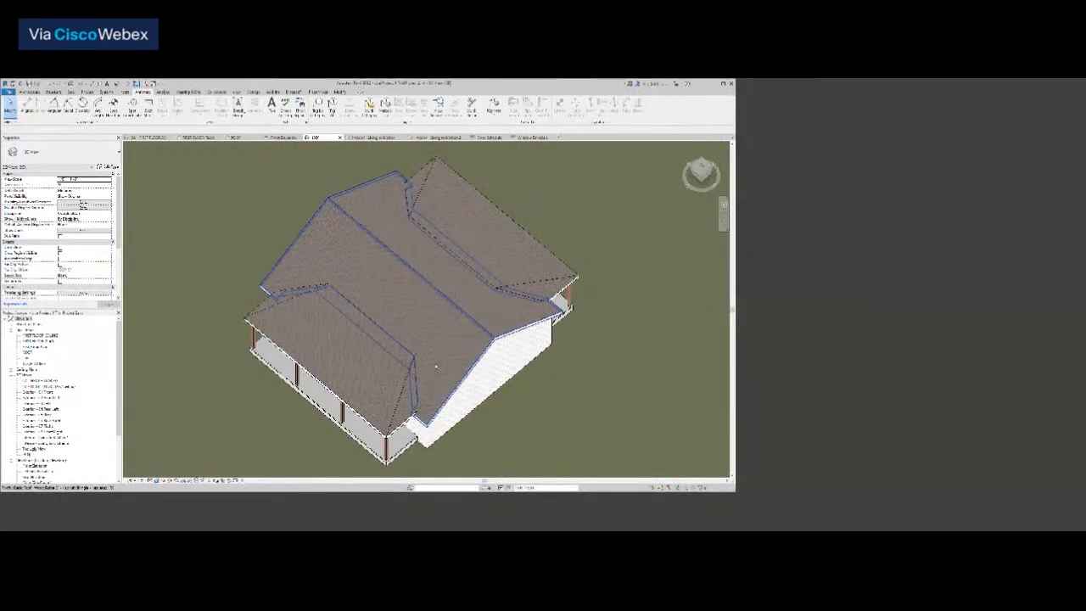
{"action": "left_click", "coordinate": [476, 330]}
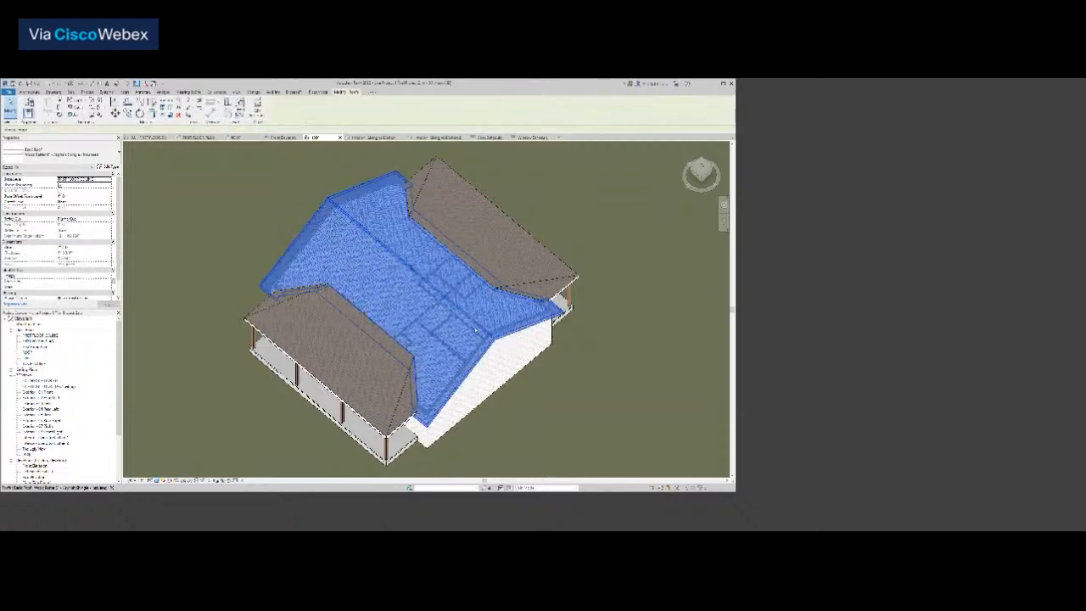
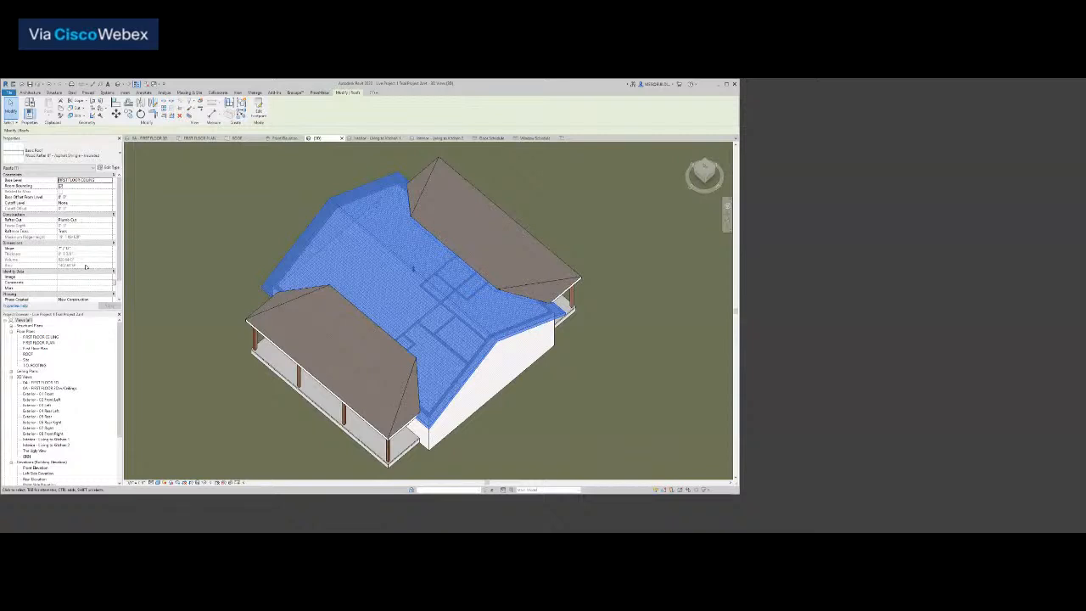
Examine the area properties of the two porch roofs on opposite sides of the house, then restore the home 3D orientation
{"action": "left_click_drag", "start_coordinate": [702, 173], "coordinate": [725, 465]}
{"action": "left_click", "coordinate": [428, 347]}
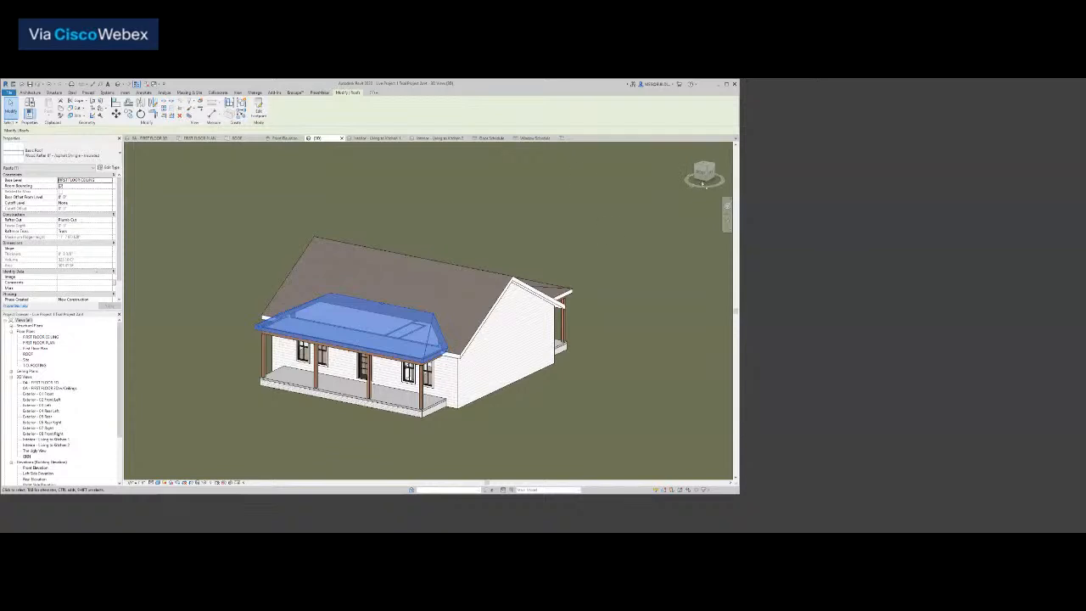
{"action": "left_click_drag", "start_coordinate": [708, 177], "coordinate": [686, 184]}
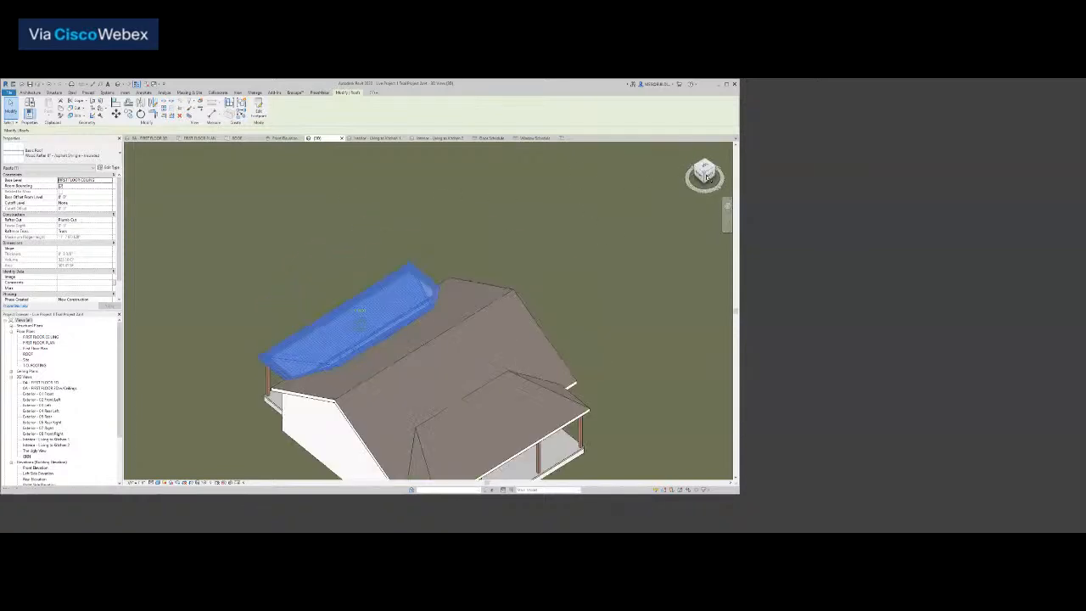
{"action": "left_click", "coordinate": [565, 406]}
{"action": "middle_click_drag", "start_coordinate": [526, 375], "coordinate": [527, 309]}
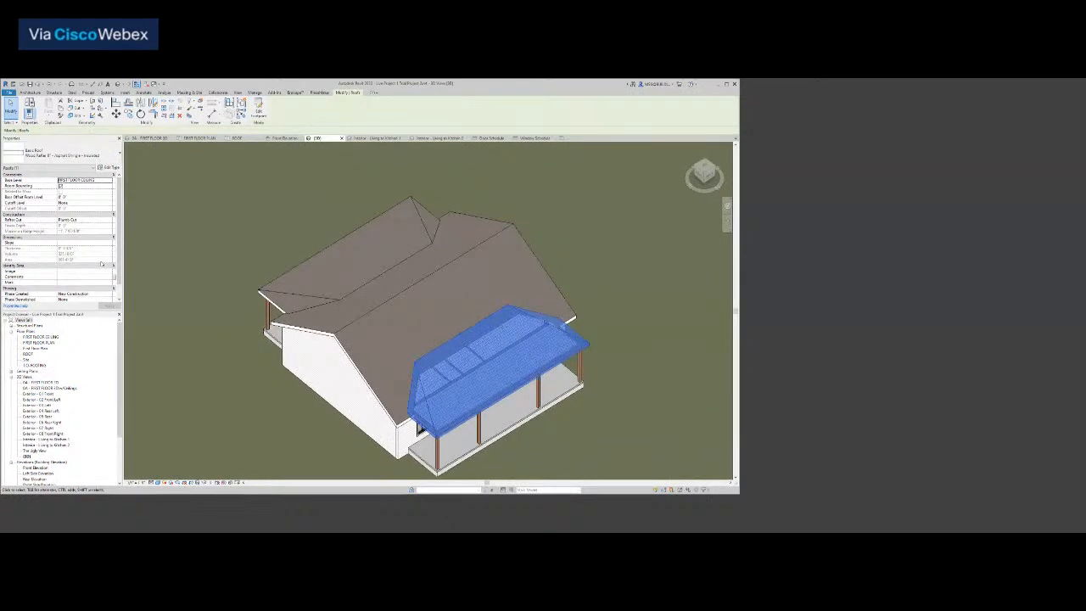
{"action": "key", "text": "Escape"}
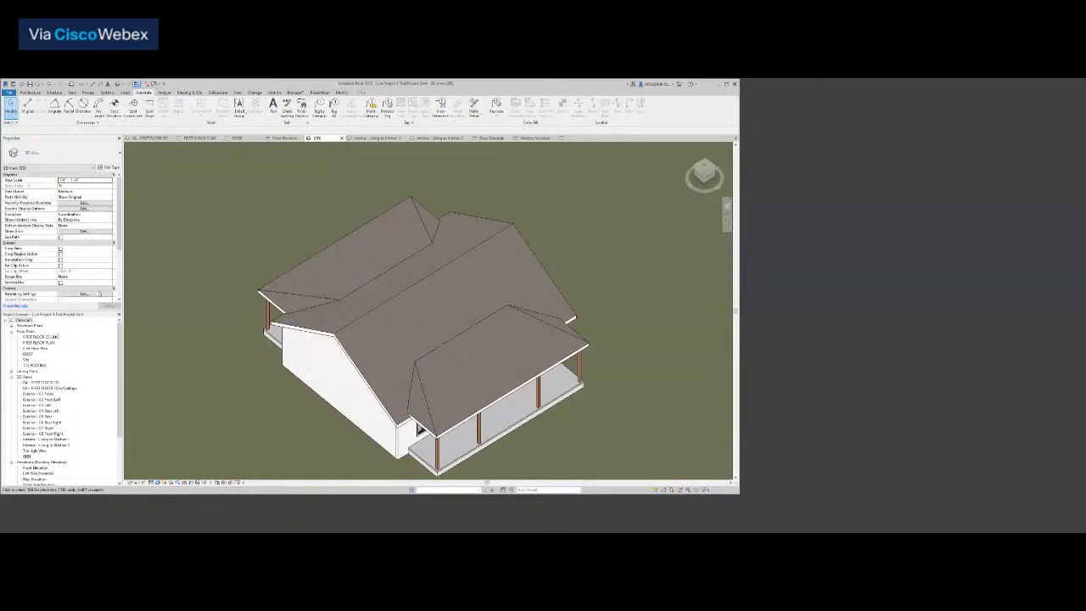
{"action": "left_click", "coordinate": [690, 148]}
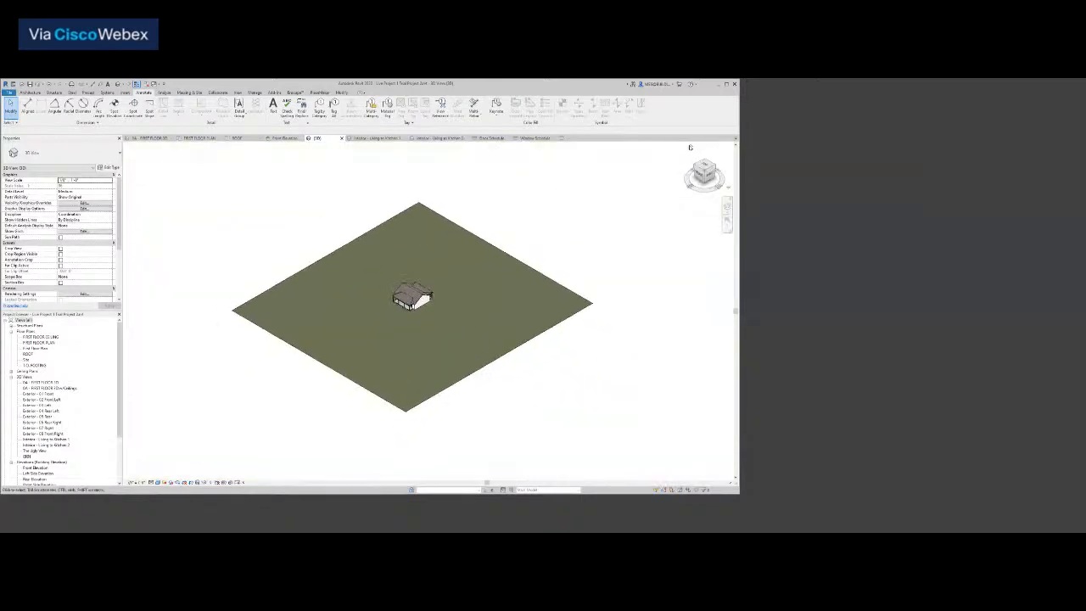
Return to the ROOF plan and expand the Schedules/Quantities group in the project browser
{"action": "left_click", "coordinate": [237, 138]}
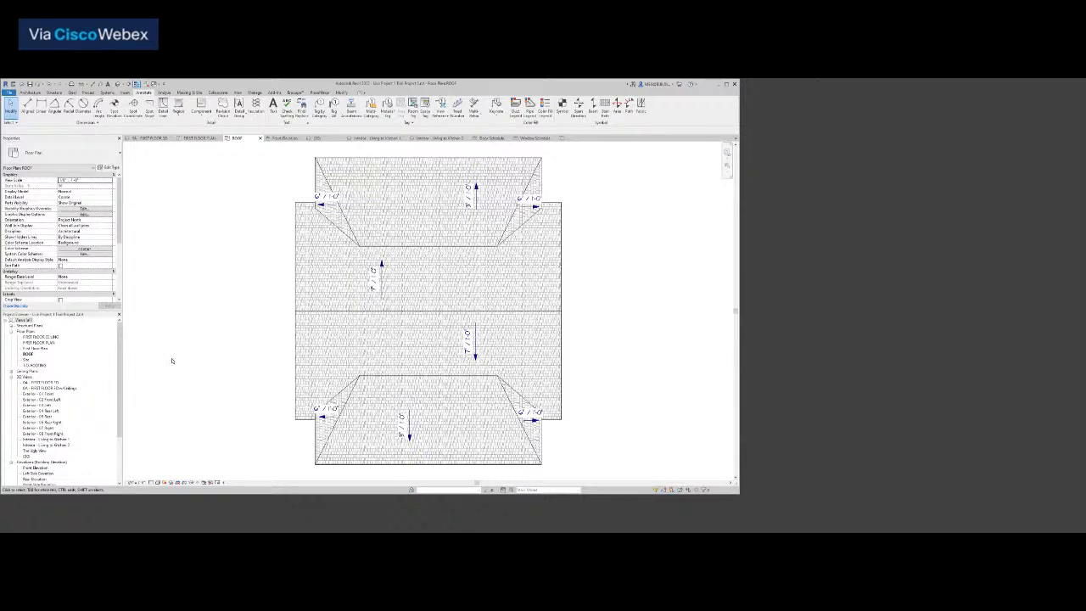
{"action": "scroll", "coordinate": [43, 390], "scroll_direction": "down", "scroll_amount": 4}
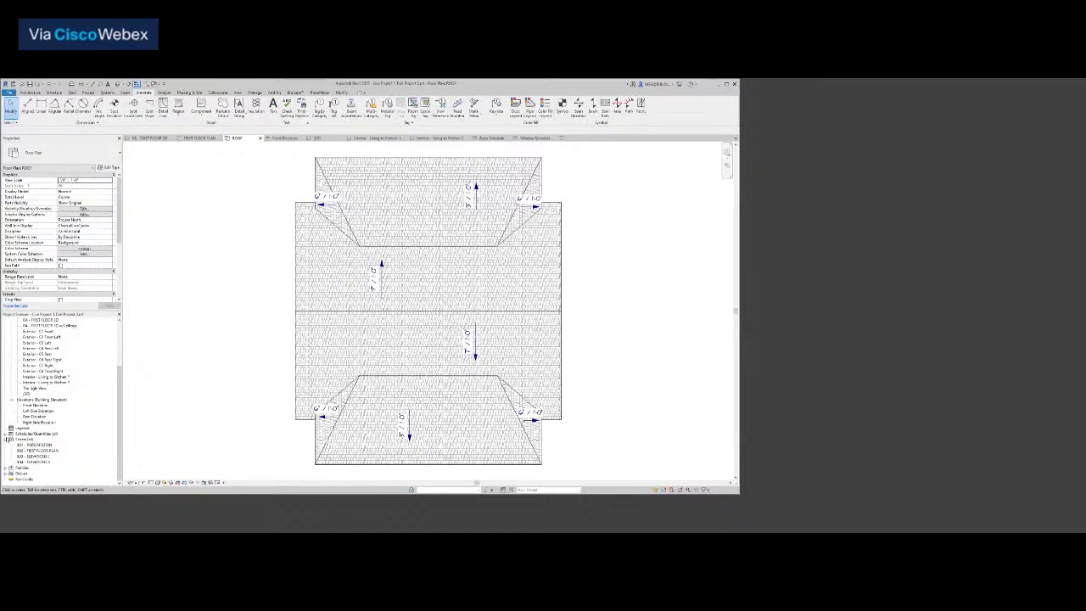
{"action": "left_click", "coordinate": [6, 434]}
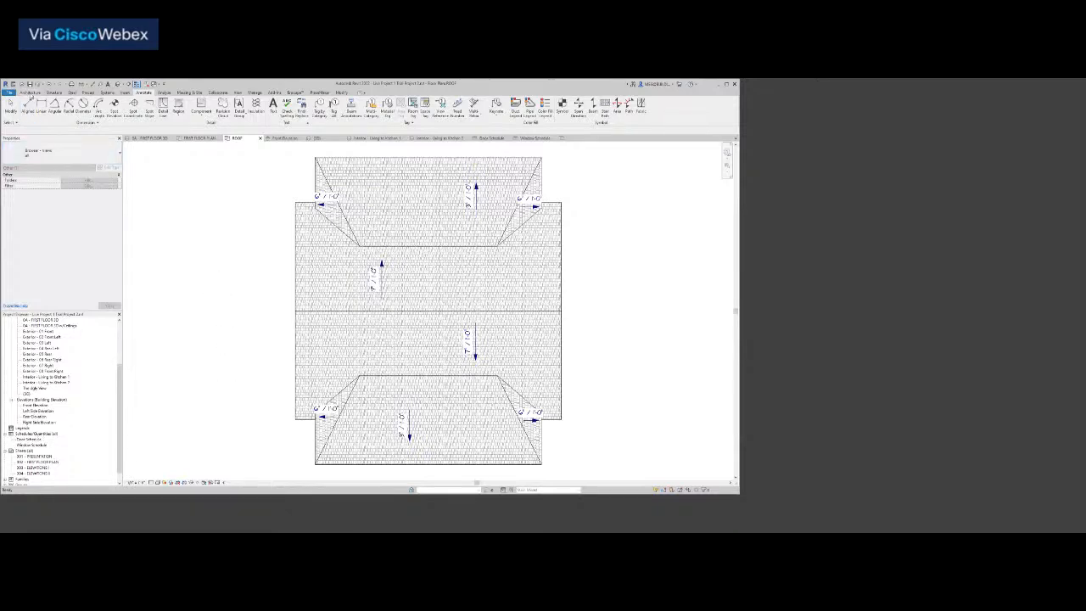
Create a Gross Building area plan for the FIRST FLOOR PLAN level, declining automatic area boundary lines
{"action": "left_click", "coordinate": [30, 92]}
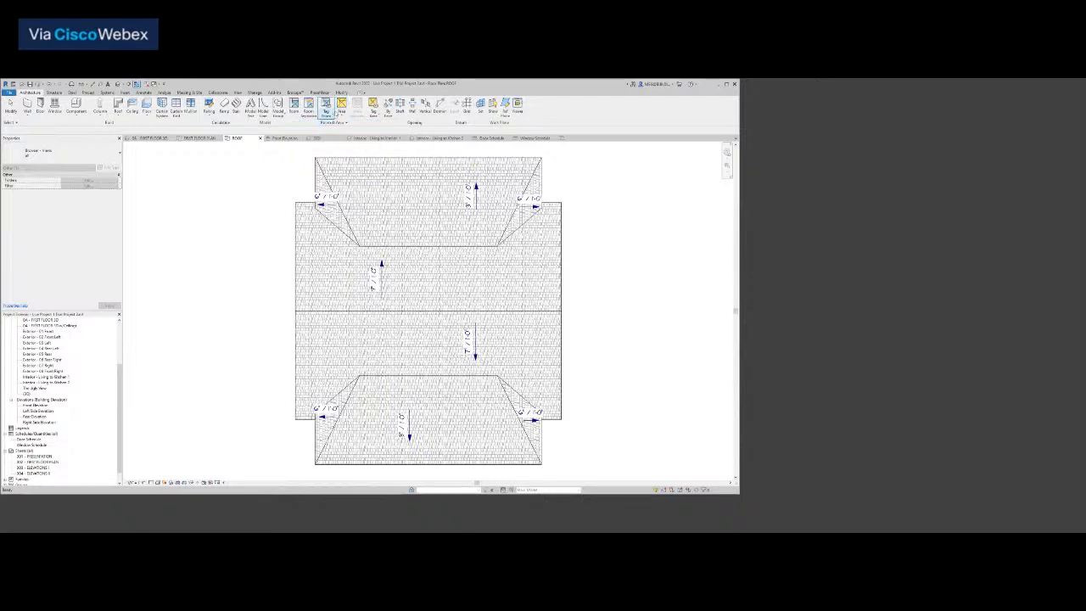
{"action": "left_click", "coordinate": [342, 117]}
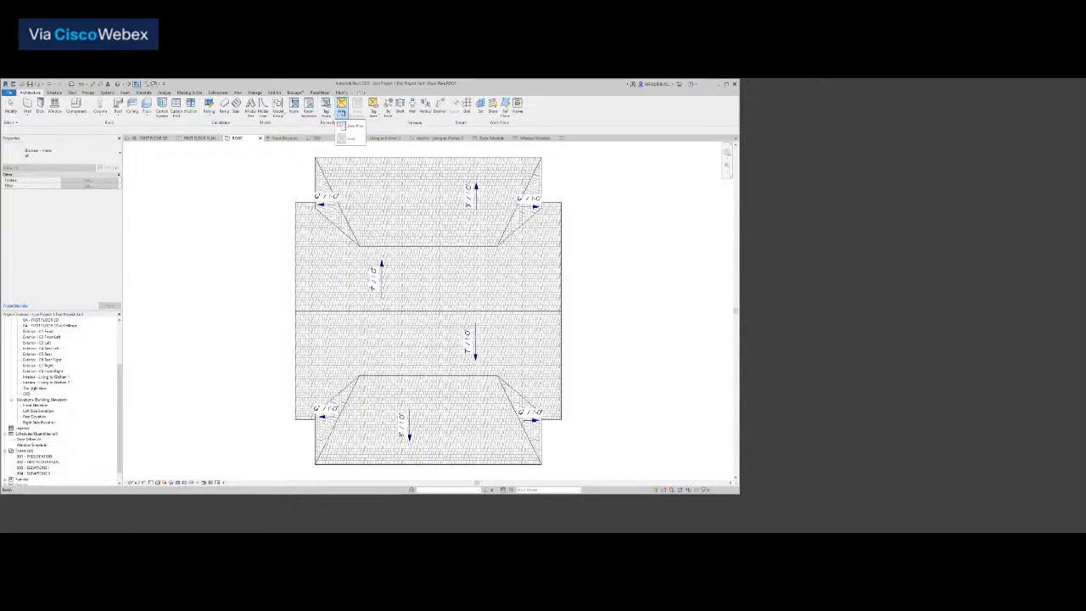
{"action": "left_click", "coordinate": [355, 127]}
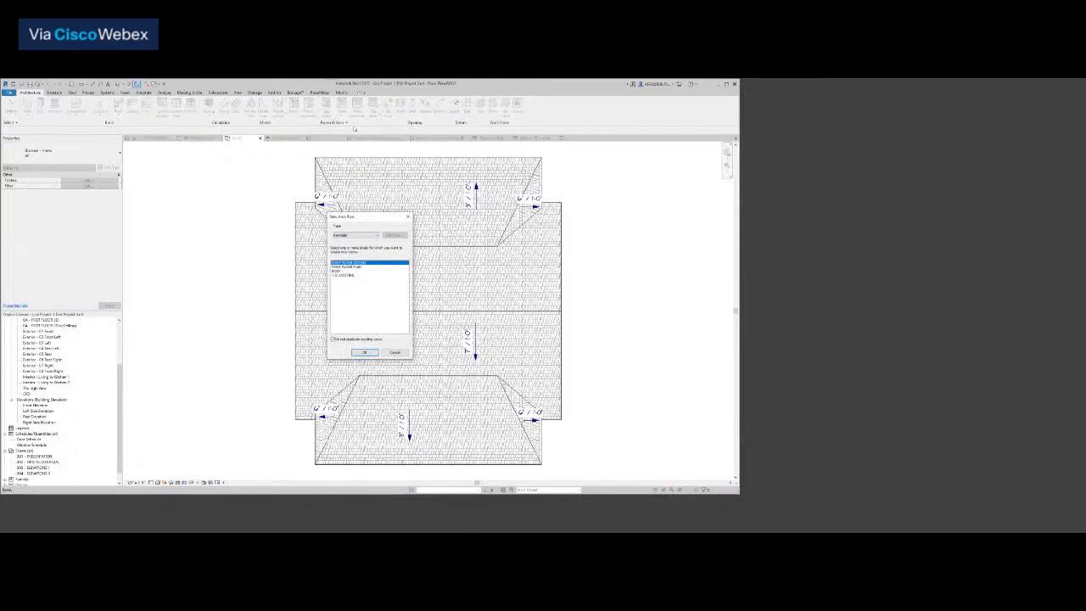
{"action": "left_click", "coordinate": [357, 236]}
{"action": "left_click", "coordinate": [348, 241]}
{"action": "left_click", "coordinate": [348, 266]}
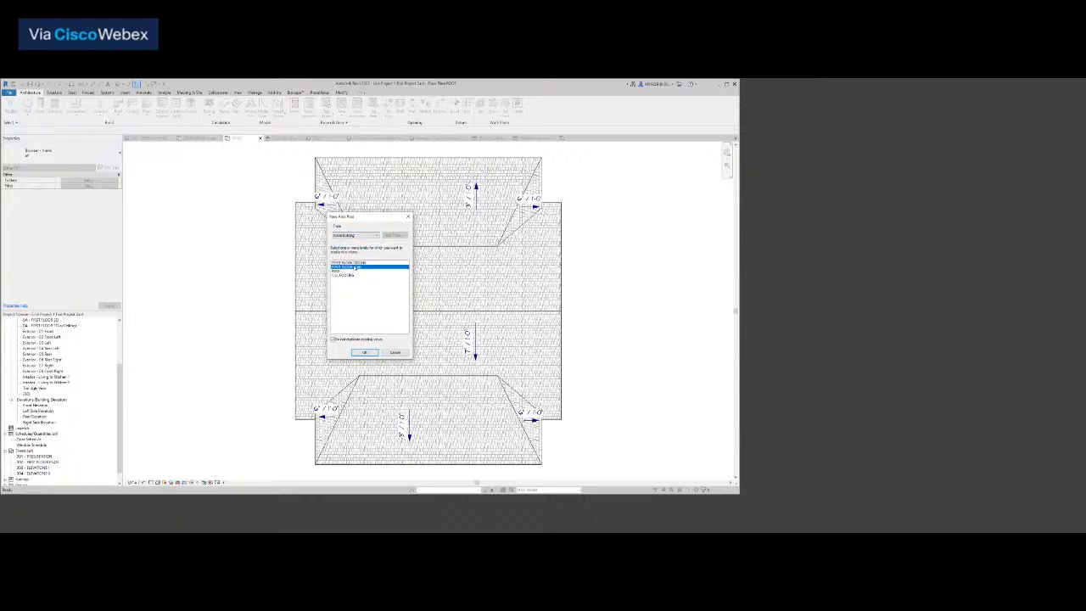
{"action": "left_click", "coordinate": [363, 353]}
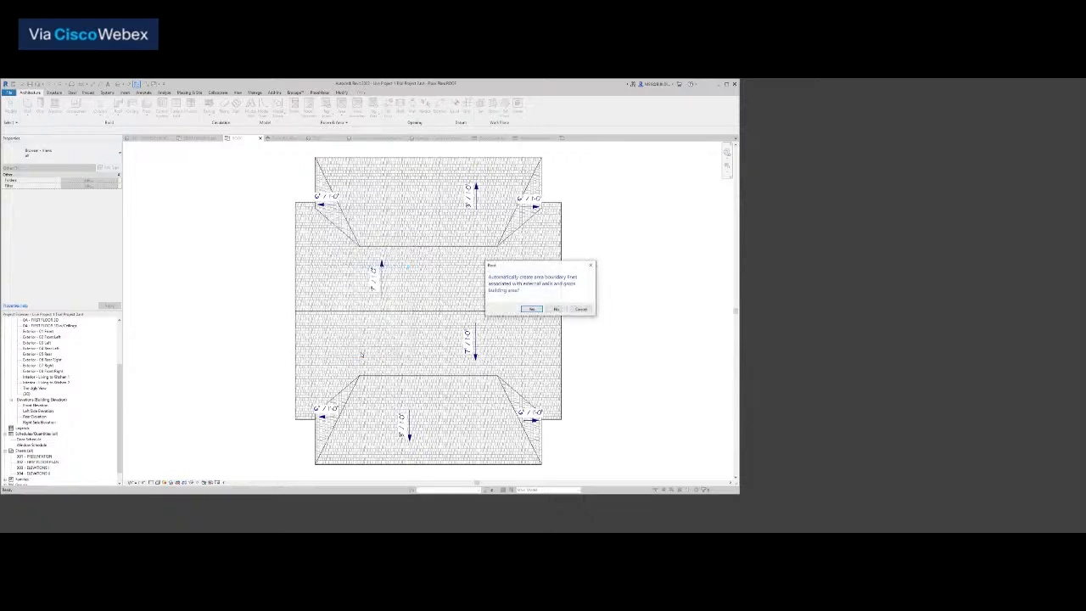
{"action": "left_click", "coordinate": [557, 309]}
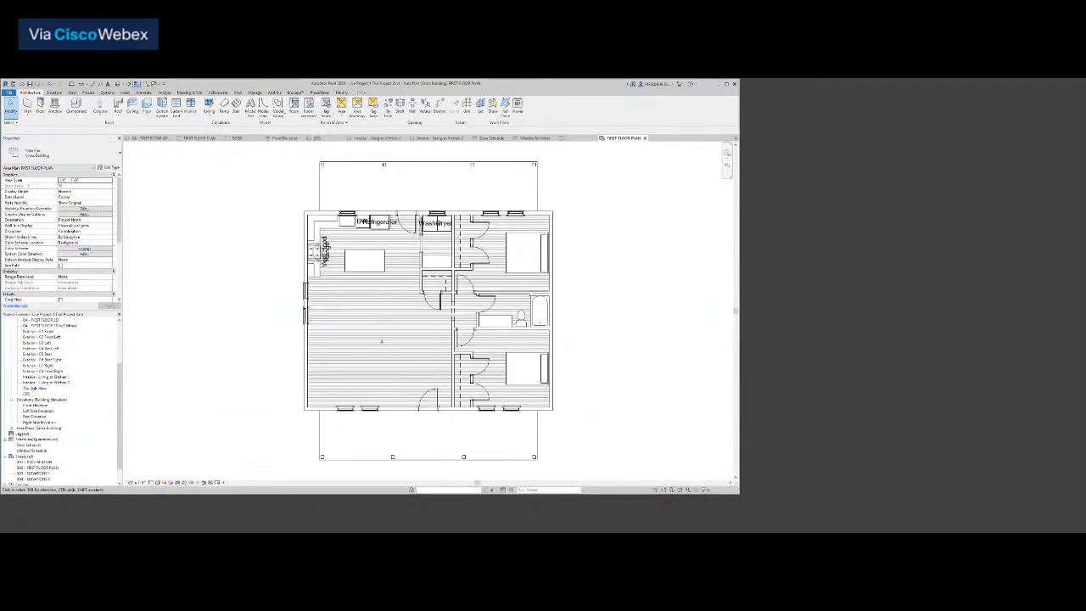
Hide the floor with its plank pattern in the new first floor area plan
{"action": "right_click", "coordinate": [386, 335]}
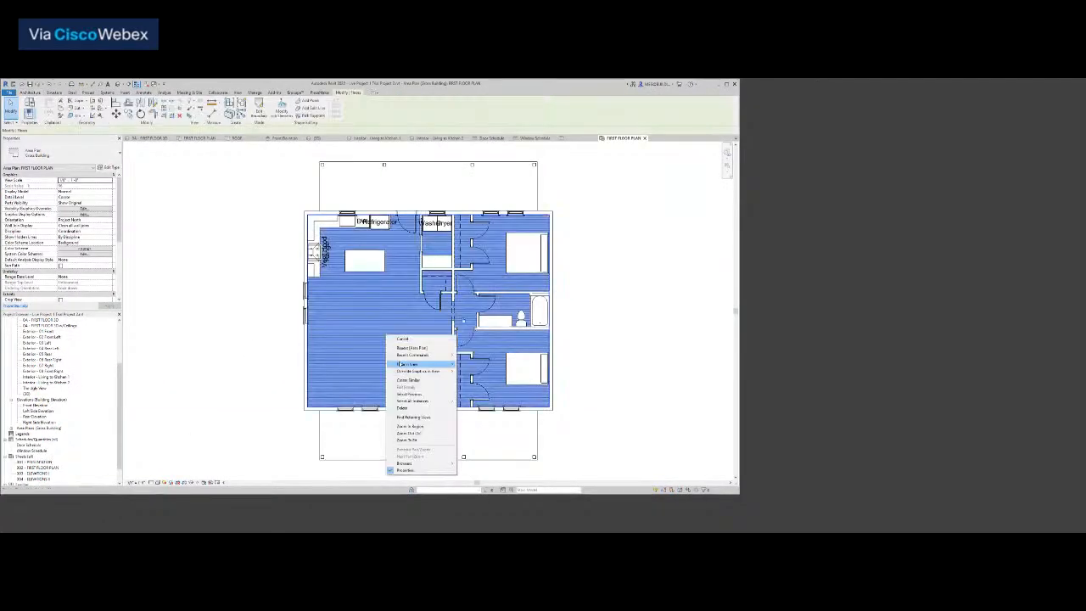
{"action": "left_click", "coordinate": [467, 365]}
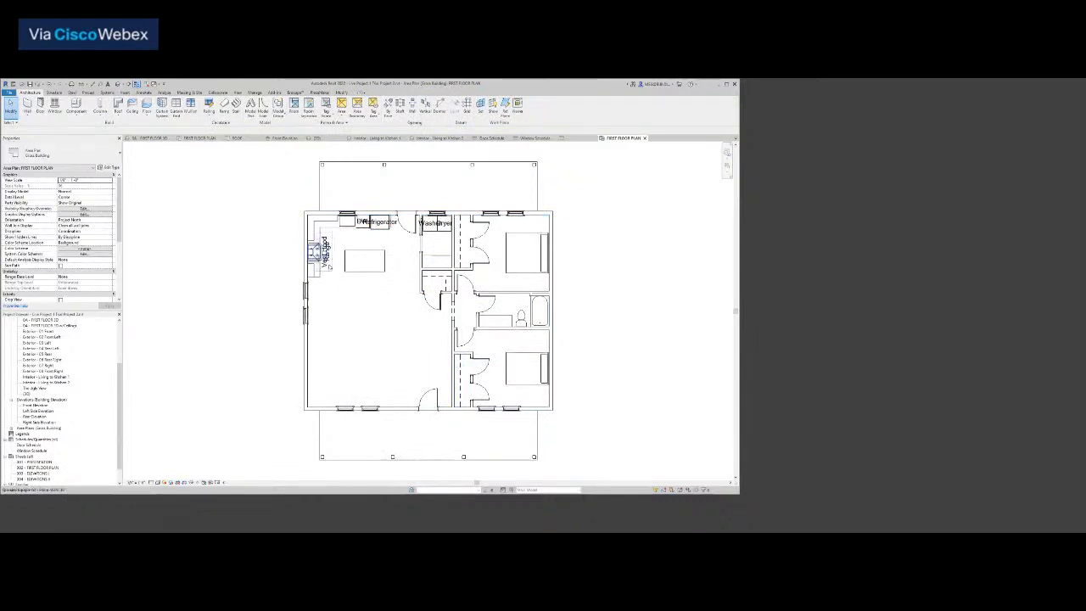
Turn off the Show Label type property of the wall-mounted vent hood in the kitchen
{"action": "right_click", "coordinate": [329, 263]}
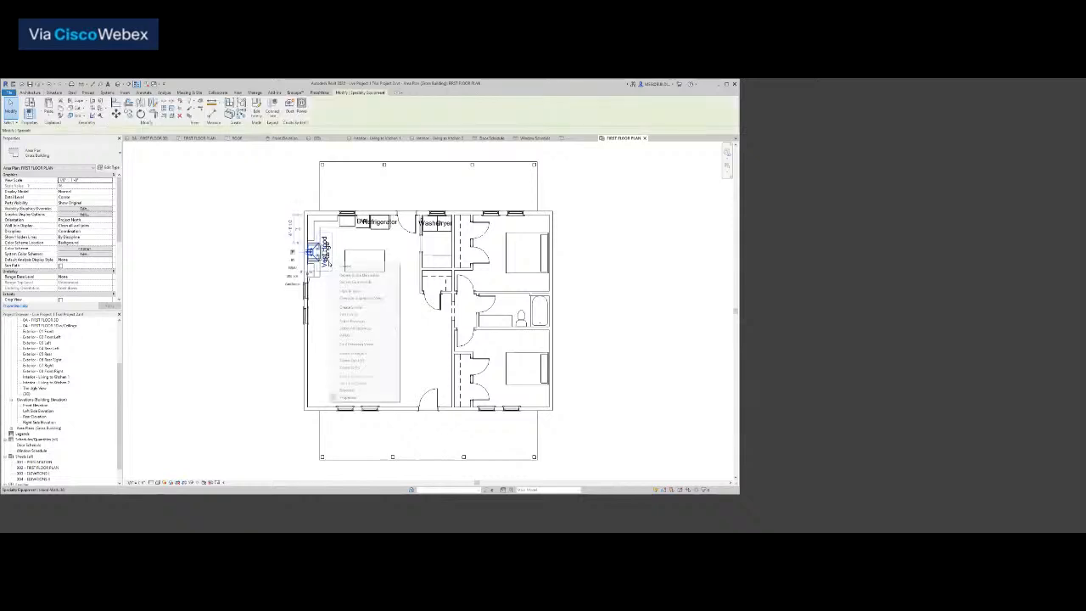
{"action": "left_click", "coordinate": [257, 302]}
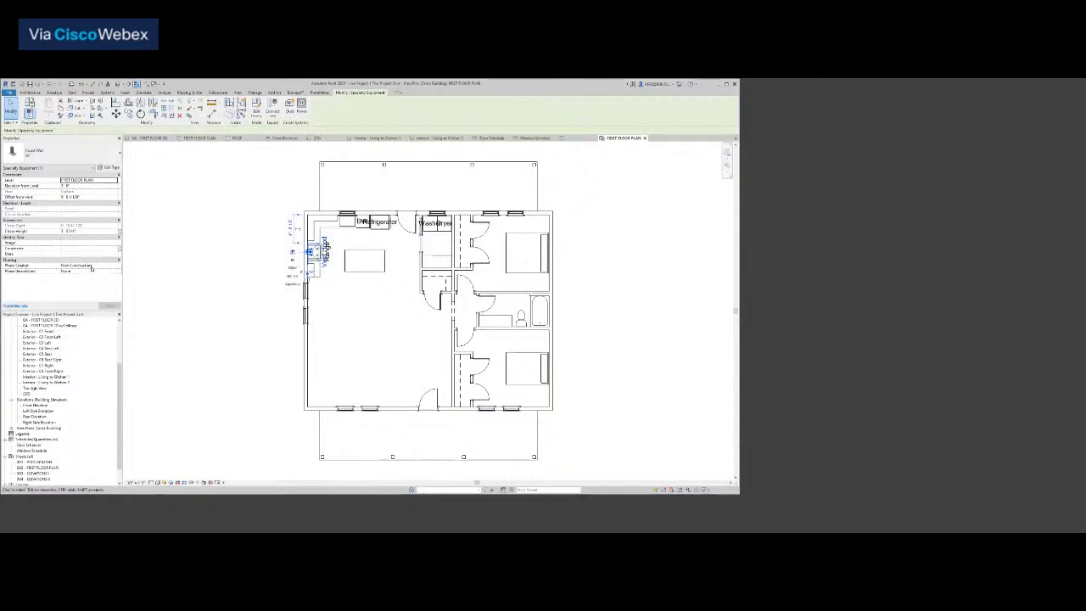
{"action": "left_click", "coordinate": [108, 168]}
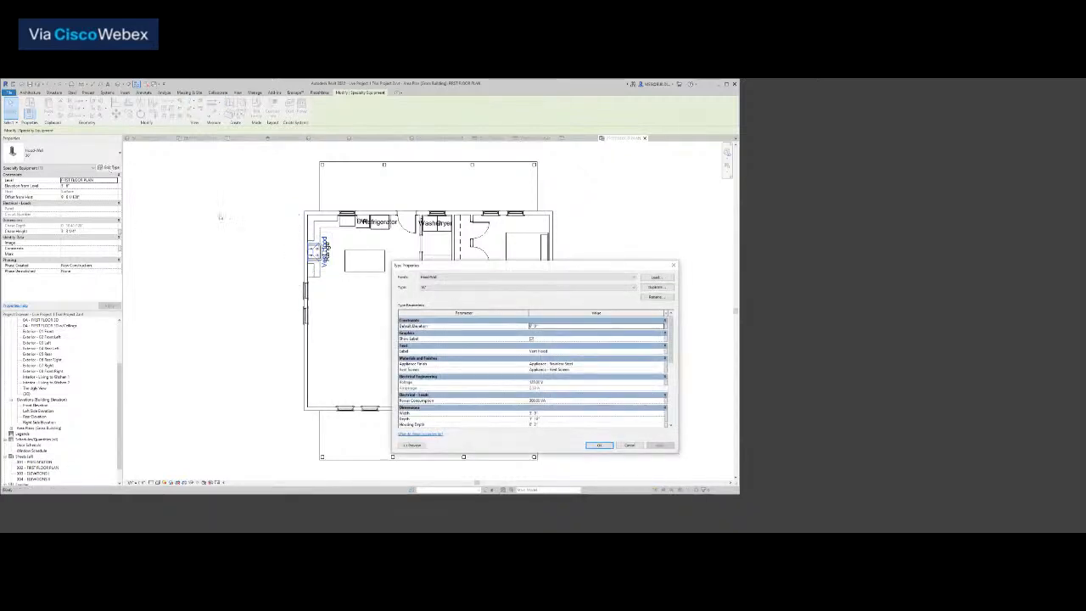
{"action": "left_click", "coordinate": [531, 339]}
{"action": "left_click", "coordinate": [599, 445]}
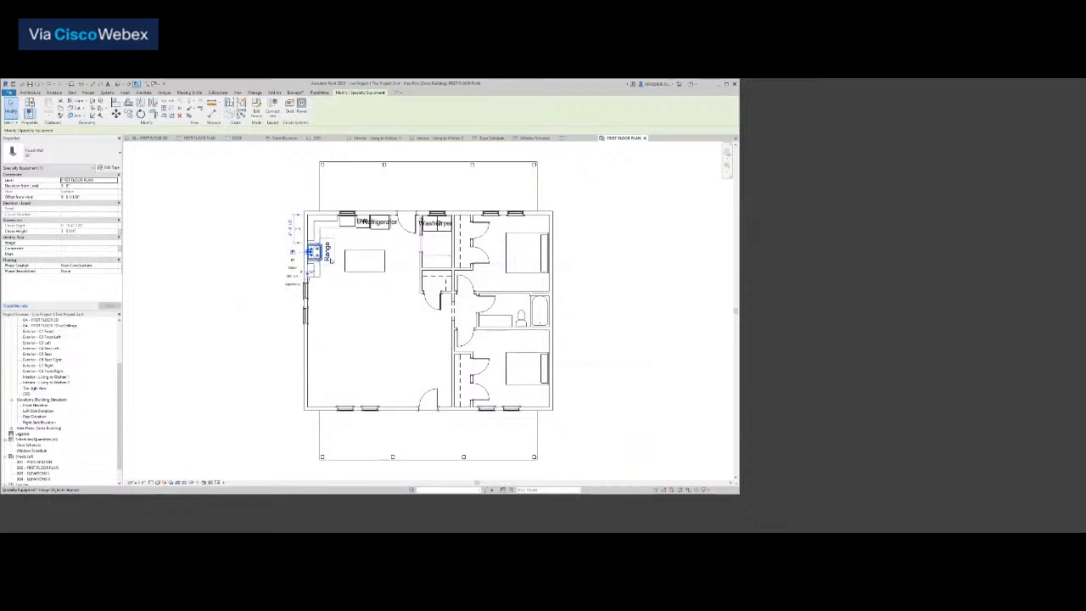
Turn off the Show Label type property of the kitchen range
{"action": "left_click", "coordinate": [314, 251]}
{"action": "left_click", "coordinate": [106, 169]}
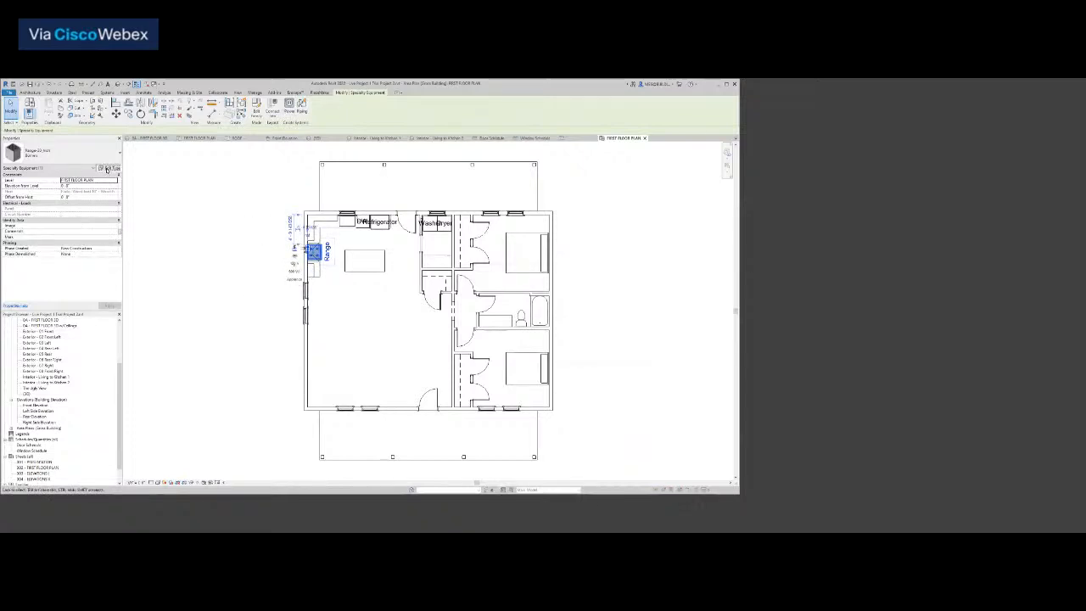
{"action": "left_click", "coordinate": [533, 339]}
{"action": "left_click", "coordinate": [532, 339]}
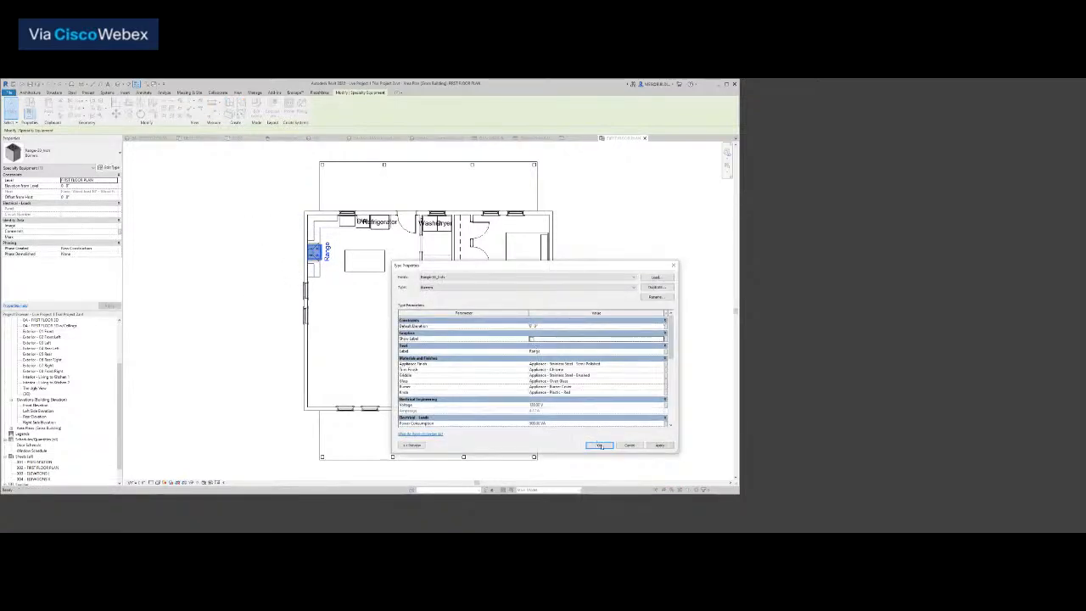
{"action": "left_click", "coordinate": [598, 445]}
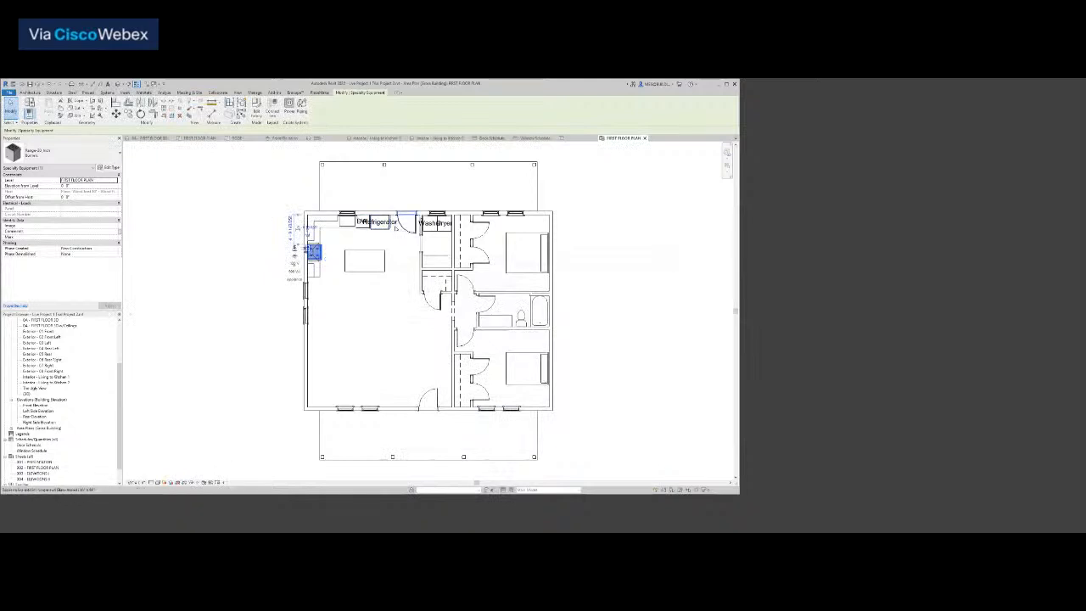
Turn off the Show Label type property of the refrigerator
{"action": "left_click", "coordinate": [379, 222]}
{"action": "left_click", "coordinate": [107, 167]}
{"action": "left_click", "coordinate": [532, 339]}
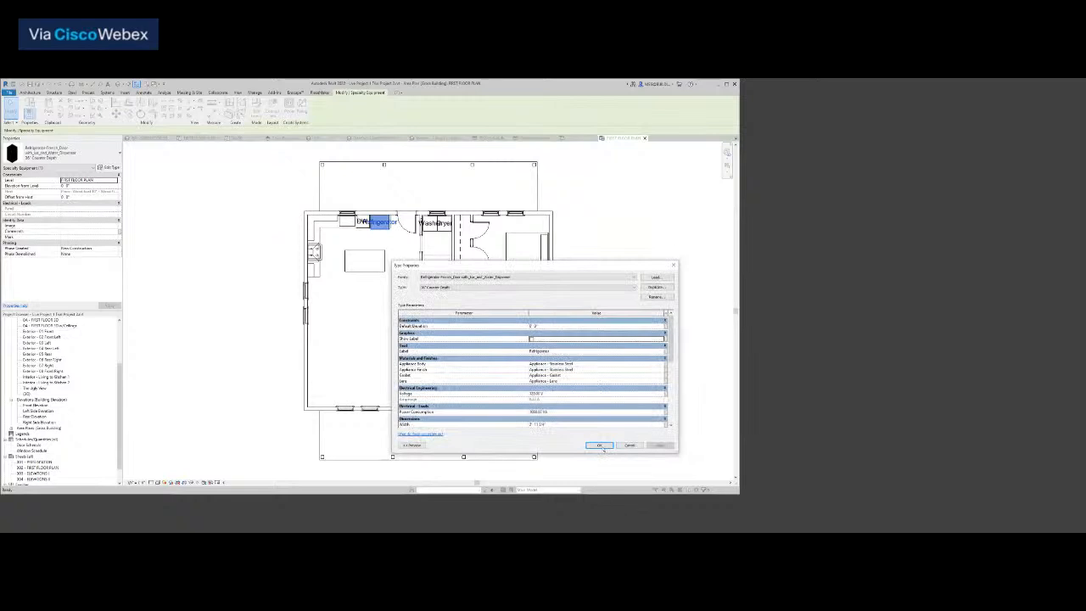
{"action": "left_click", "coordinate": [598, 445]}
Turn off the Show Label type property of the dishwasher
{"action": "scroll", "coordinate": [367, 224], "scroll_direction": "up", "scroll_amount": 2}
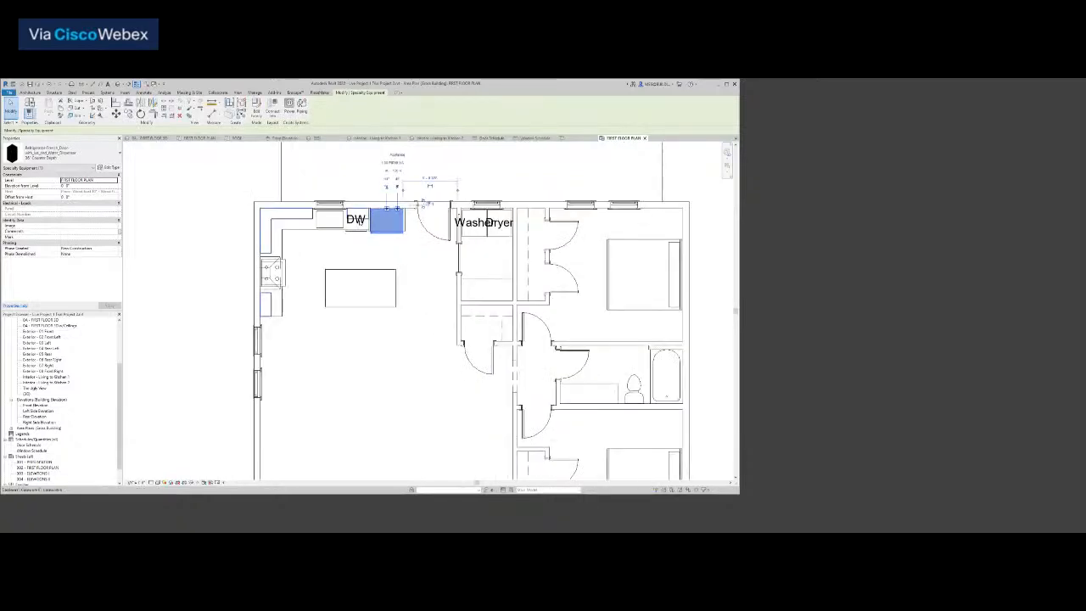
{"action": "left_click", "coordinate": [355, 222]}
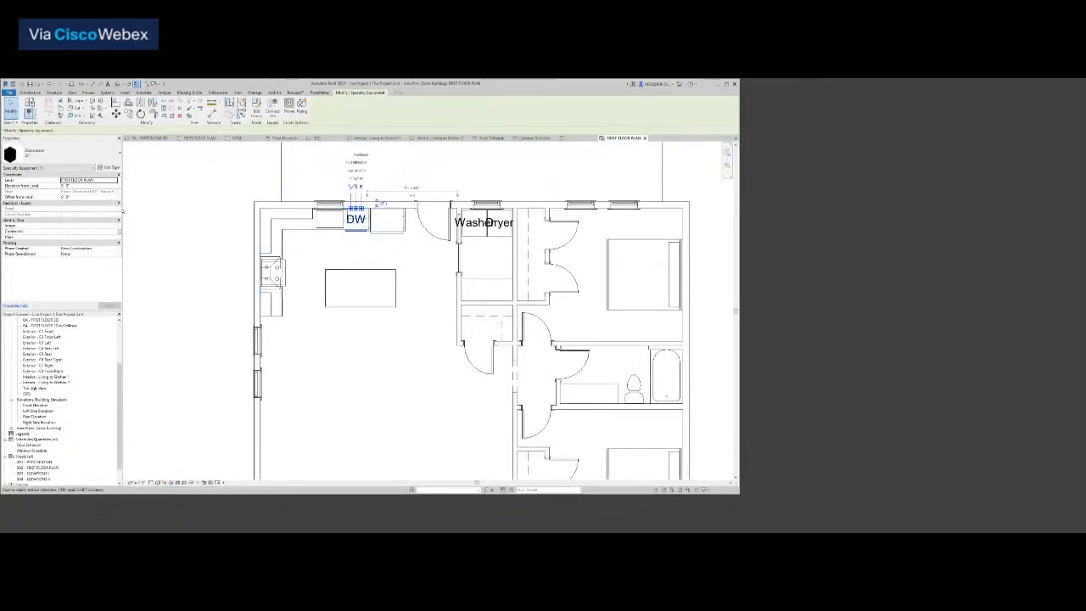
{"action": "left_click", "coordinate": [111, 169]}
{"action": "left_click", "coordinate": [530, 339]}
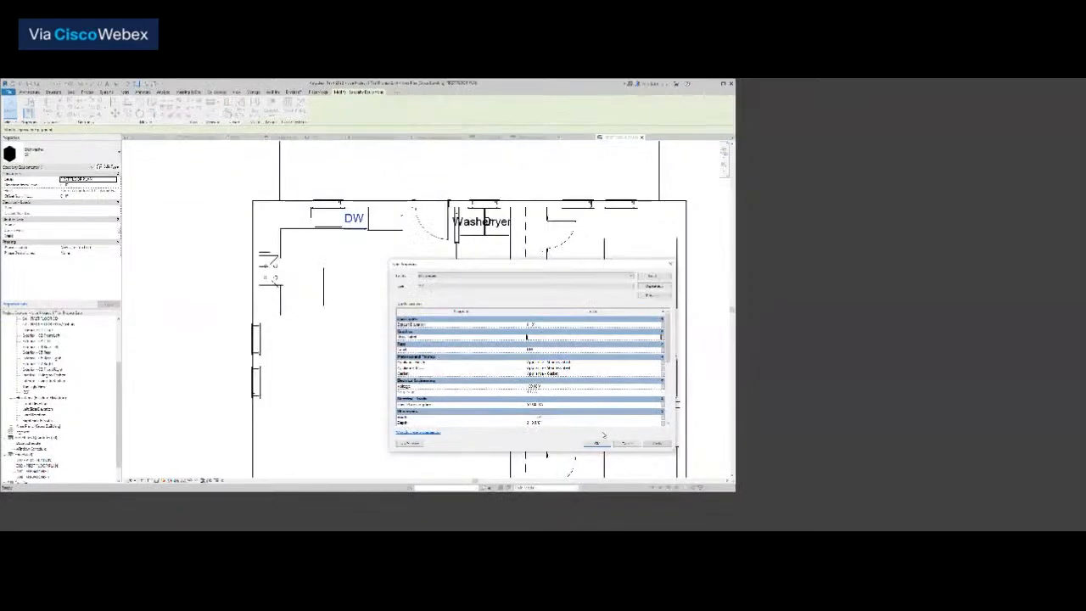
{"action": "left_click", "coordinate": [596, 443]}
Turn off the Show Label type property of the washer in the laundry closet
{"action": "left_click", "coordinate": [470, 222]}
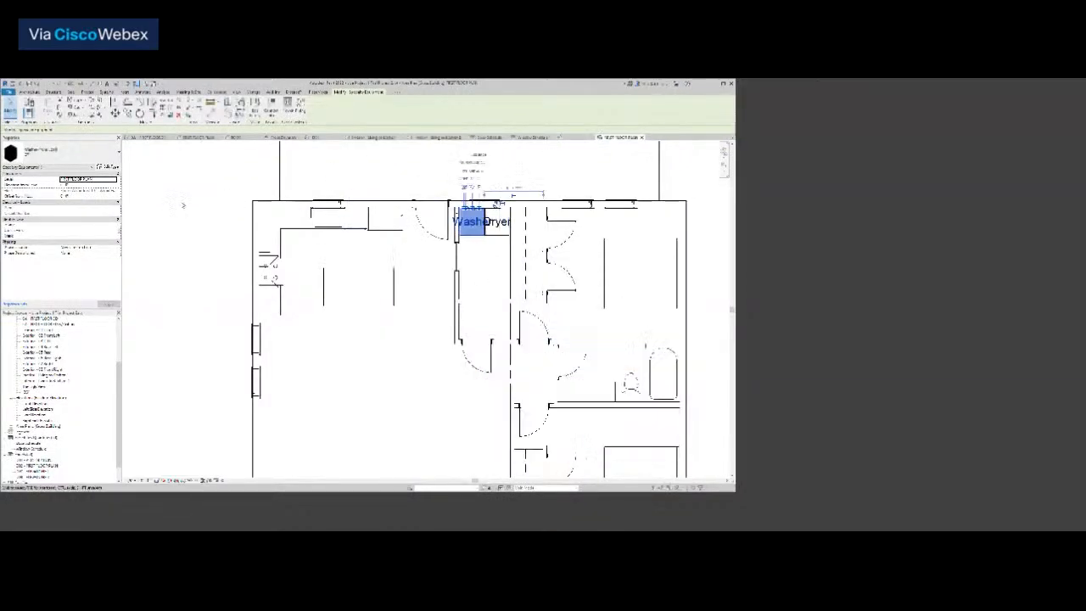
{"action": "left_click", "coordinate": [111, 168]}
{"action": "left_click", "coordinate": [527, 339]}
{"action": "left_click", "coordinate": [597, 443]}
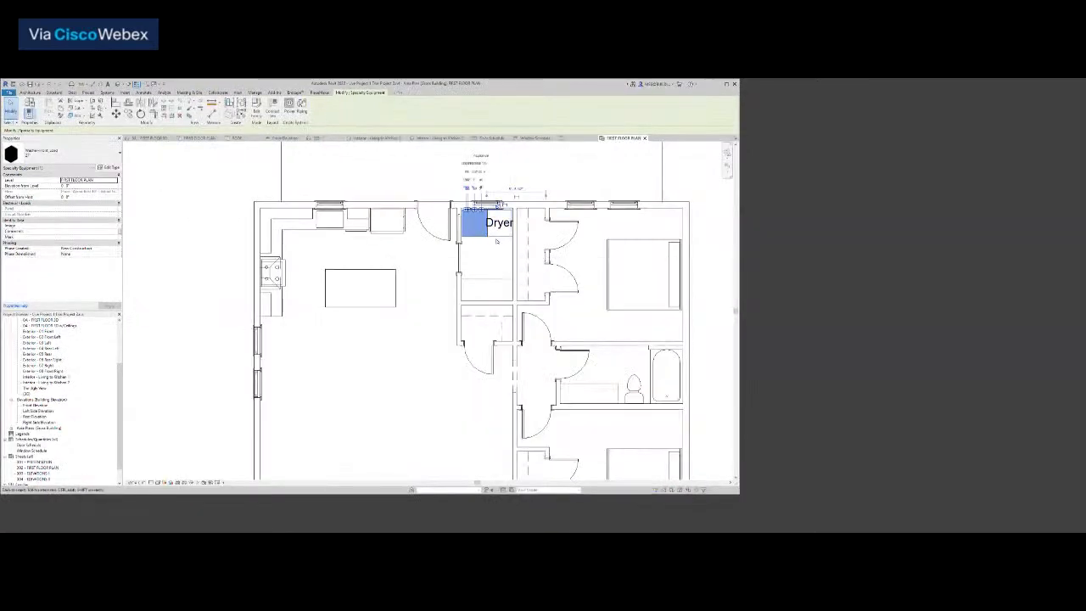
Turn off the Show Label type property of the dryer beside the washer
{"action": "left_click", "coordinate": [499, 225]}
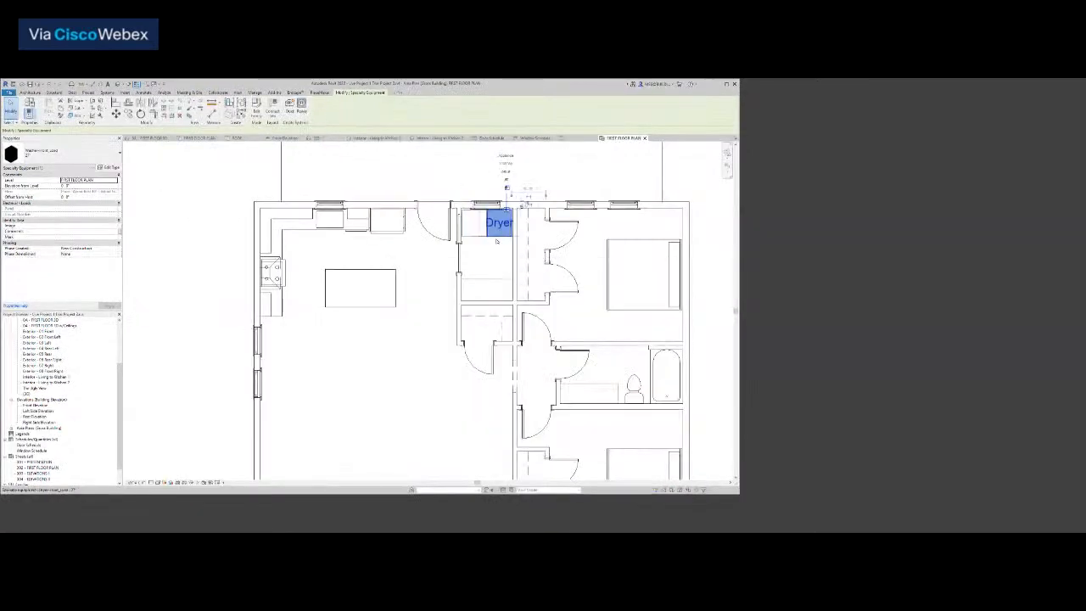
{"action": "left_click", "coordinate": [104, 169]}
{"action": "left_click", "coordinate": [530, 340]}
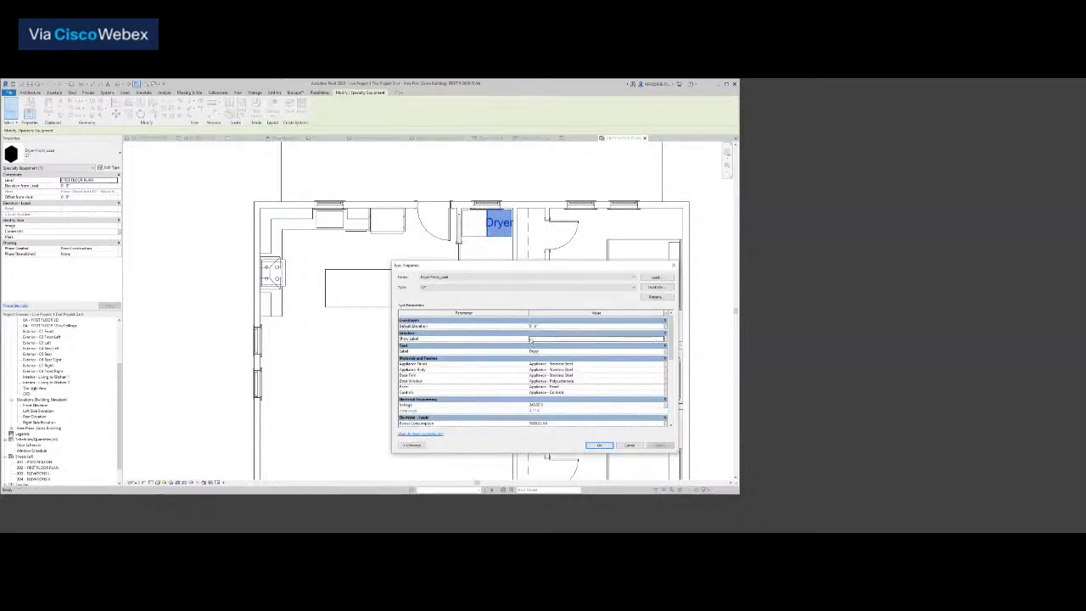
{"action": "left_click", "coordinate": [599, 445]}
{"action": "left_click", "coordinate": [391, 419]}
Set the area plan's detail level to Medium
{"action": "scroll", "coordinate": [395, 416], "scroll_direction": "down", "scroll_amount": 4}
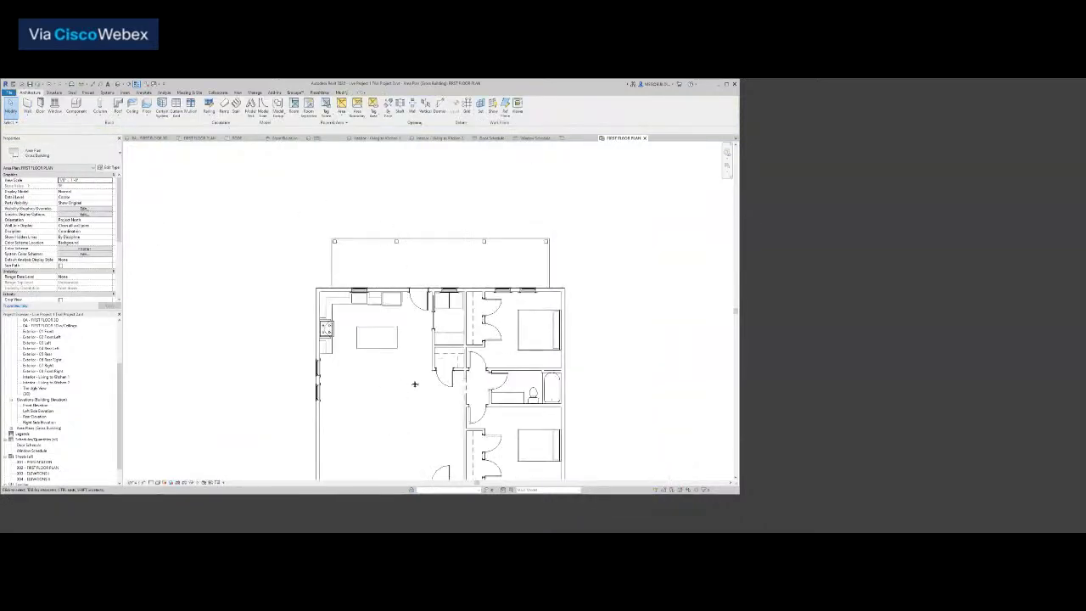
{"action": "middle_click_drag", "start_coordinate": [415, 384], "coordinate": [427, 347]}
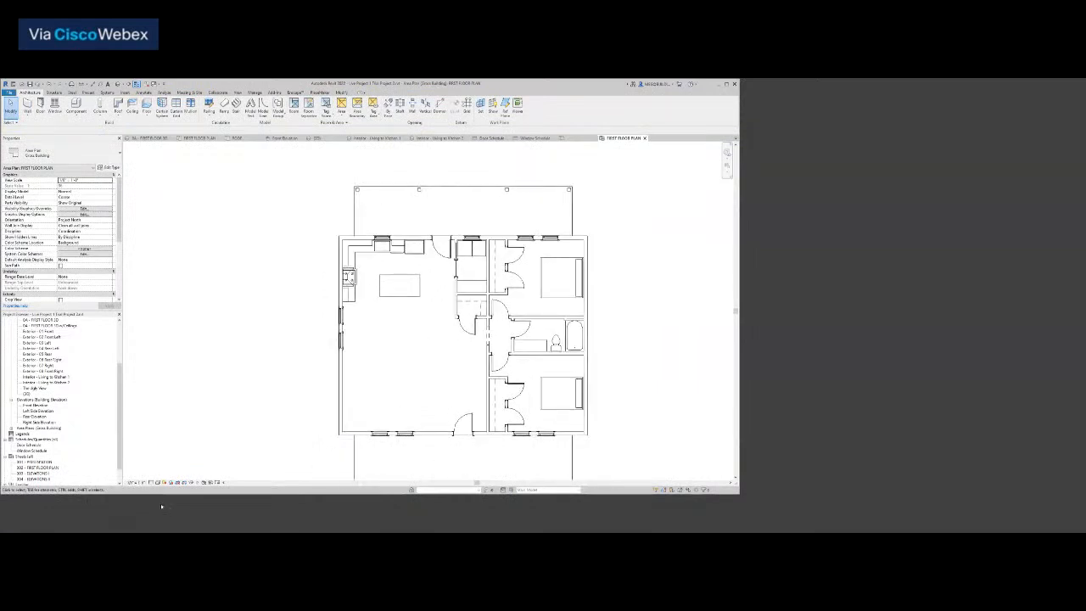
{"action": "left_click", "coordinate": [150, 482]}
{"action": "left_click", "coordinate": [161, 469]}
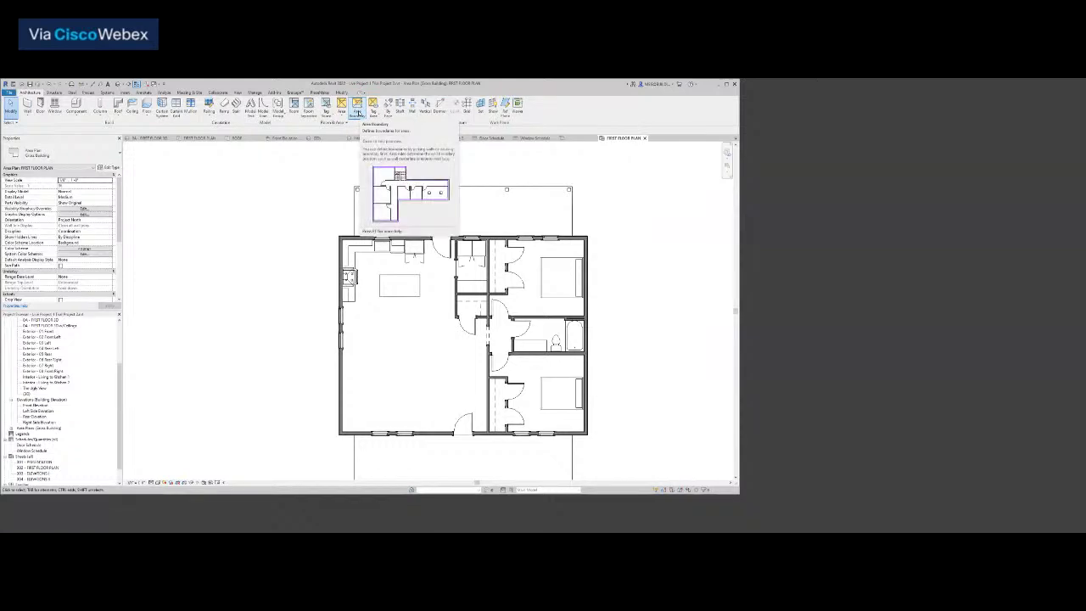
Draw a straight area boundary line along the plan's upper exterior wall, from near the kitchen corner to just past the bedroom corner
{"action": "left_click", "coordinate": [358, 113]}
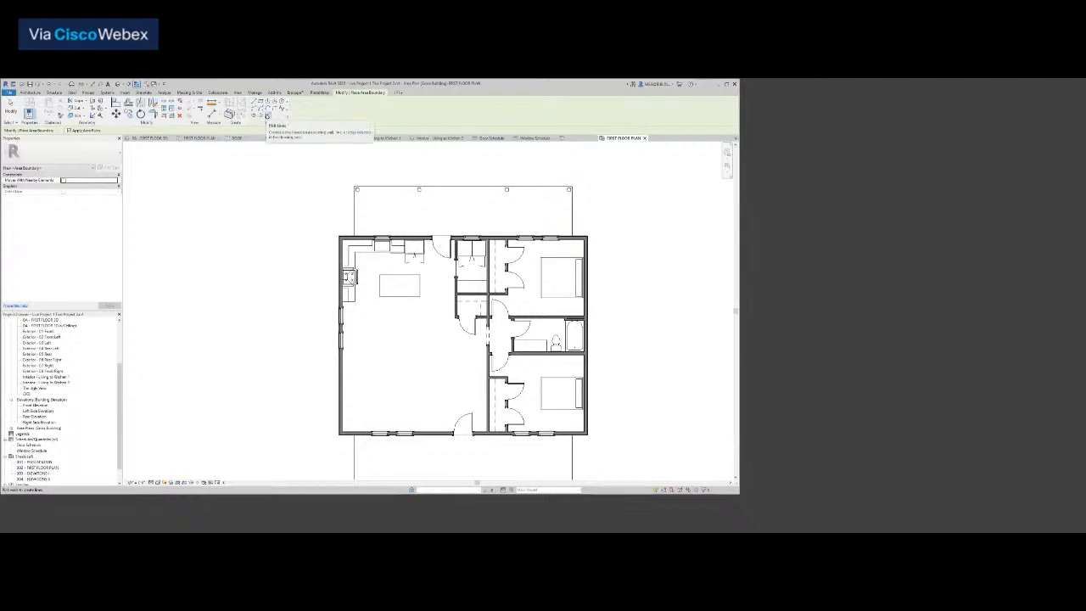
{"action": "left_click", "coordinate": [254, 102]}
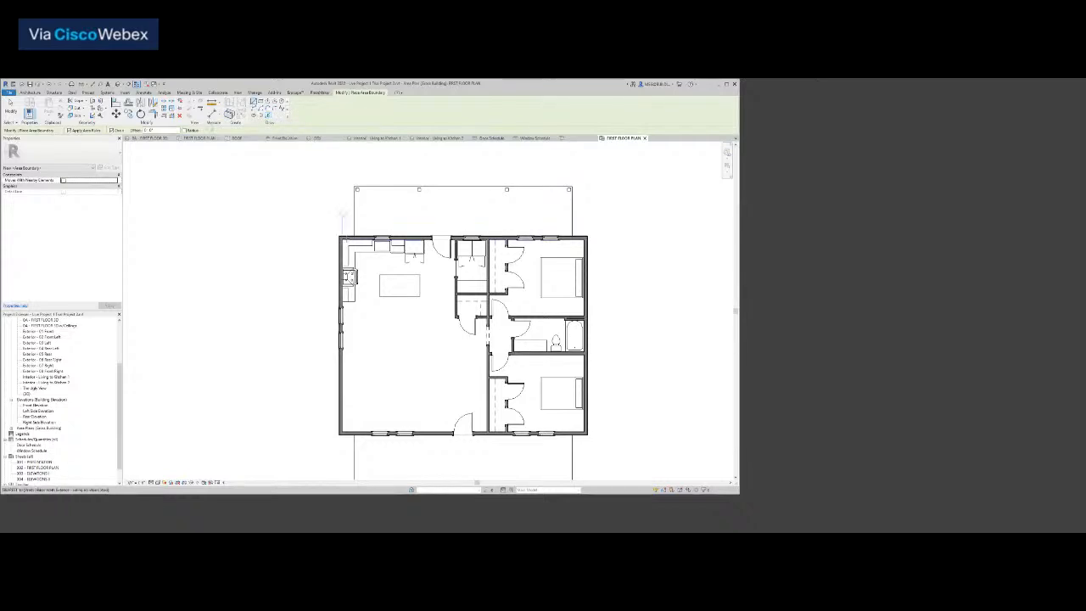
{"action": "scroll", "coordinate": [345, 225], "scroll_direction": "up", "scroll_amount": 4}
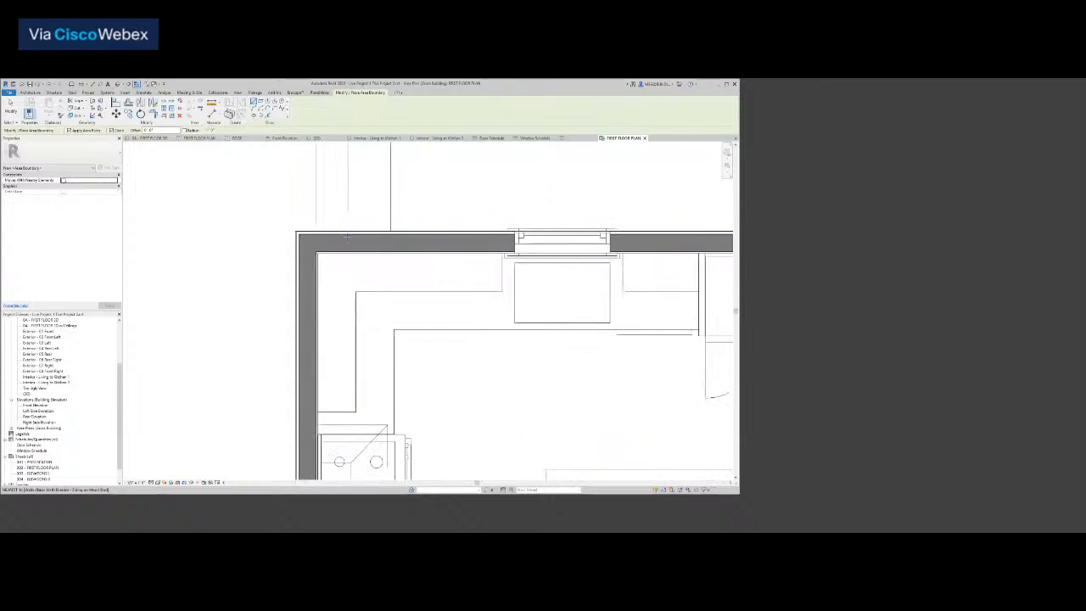
{"action": "scroll", "coordinate": [346, 238], "scroll_direction": "up", "scroll_amount": 3}
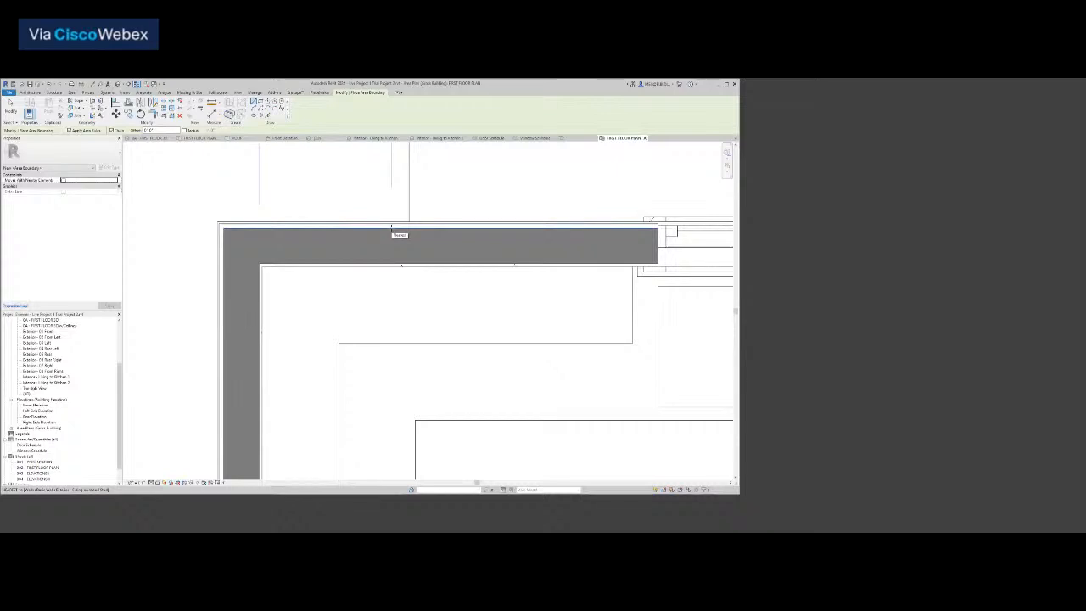
{"action": "scroll", "coordinate": [391, 227], "scroll_direction": "down", "scroll_amount": 3}
{"action": "scroll", "coordinate": [392, 229], "scroll_direction": "down", "scroll_amount": 5}
{"action": "middle_click_drag", "start_coordinate": [391, 230], "coordinate": [296, 230]}
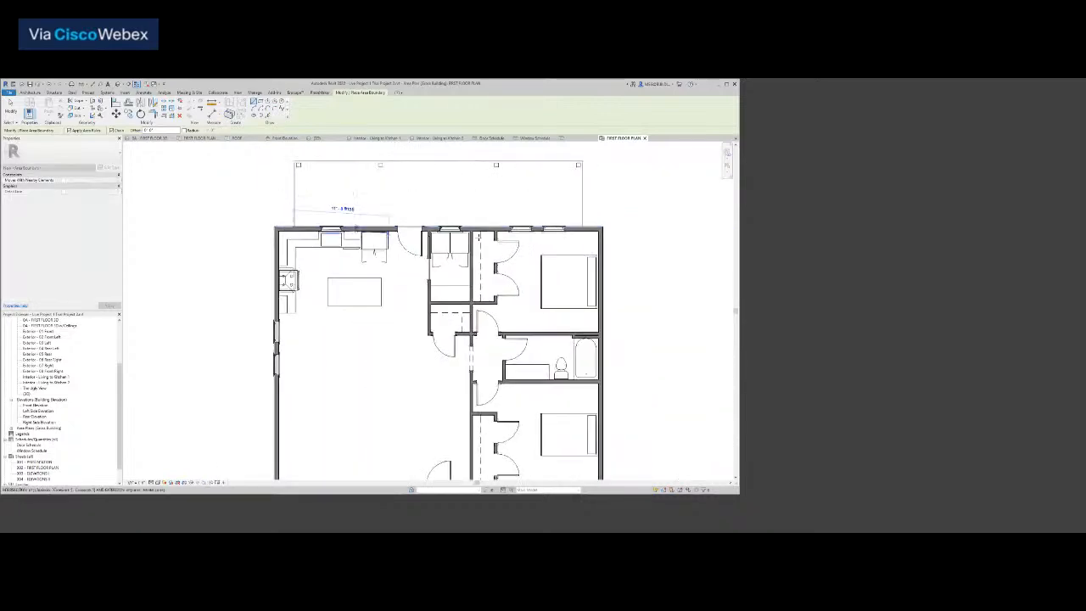
{"action": "left_click", "coordinate": [620, 228]}
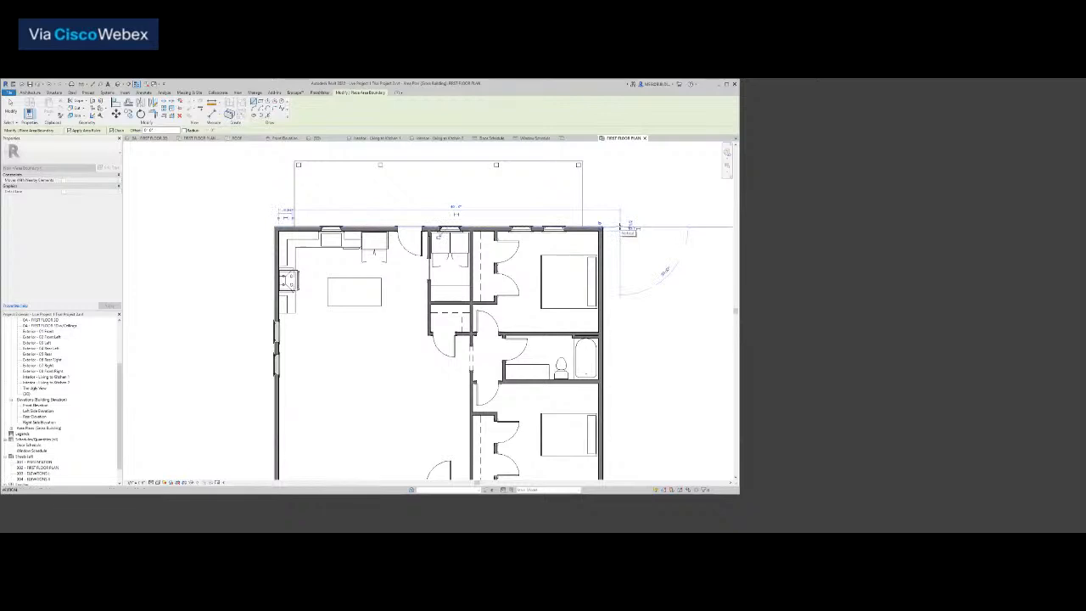
Draw an area boundary line down the bedroom-side exterior wall, extending past the plan's lower corner
{"action": "scroll", "coordinate": [605, 248], "scroll_direction": "up", "scroll_amount": 6}
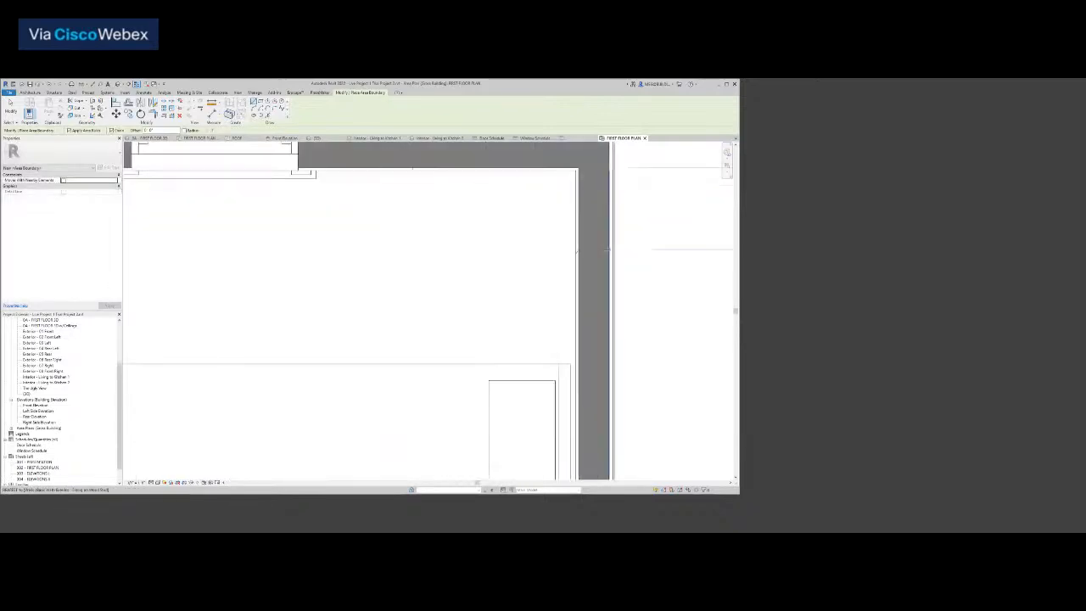
{"action": "scroll", "coordinate": [605, 248], "scroll_direction": "down", "scroll_amount": 8}
{"action": "scroll", "coordinate": [623, 335], "scroll_direction": "up", "scroll_amount": 4}
{"action": "scroll", "coordinate": [623, 334], "scroll_direction": "down", "scroll_amount": 3}
{"action": "scroll", "coordinate": [623, 334], "scroll_direction": "up", "scroll_amount": 6}
{"action": "scroll", "coordinate": [625, 334], "scroll_direction": "up", "scroll_amount": 1}
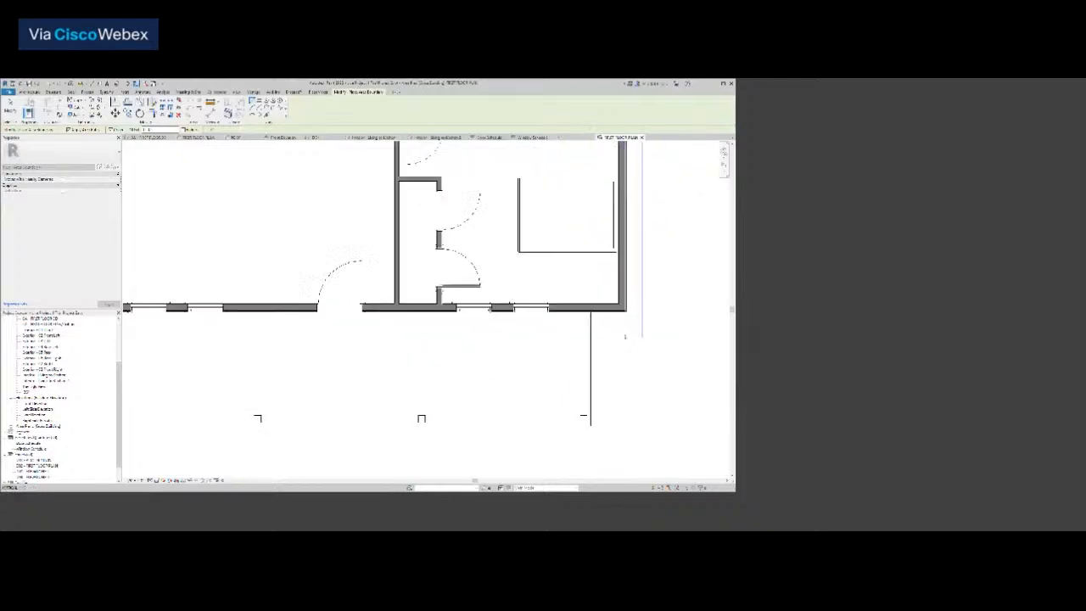
Draw area boundary lines along the plan's lower exterior wall and up the kitchen-side wall, overrunning the corners
{"action": "scroll", "coordinate": [575, 310], "scroll_direction": "up", "scroll_amount": 6}
{"action": "scroll", "coordinate": [649, 327], "scroll_direction": "down", "scroll_amount": 6}
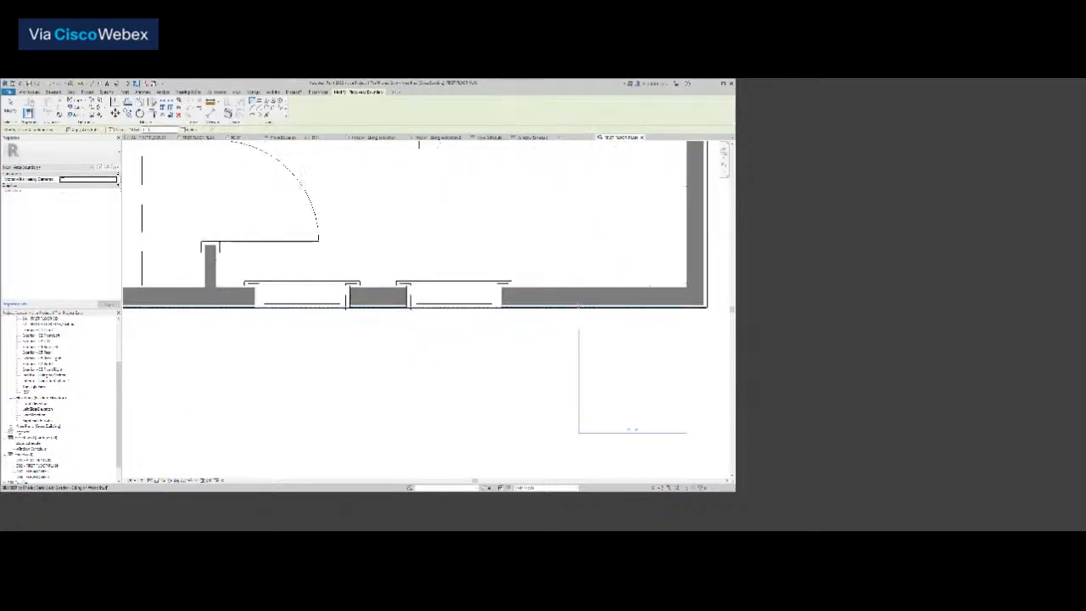
{"action": "scroll", "coordinate": [646, 330], "scroll_direction": "down", "scroll_amount": 2}
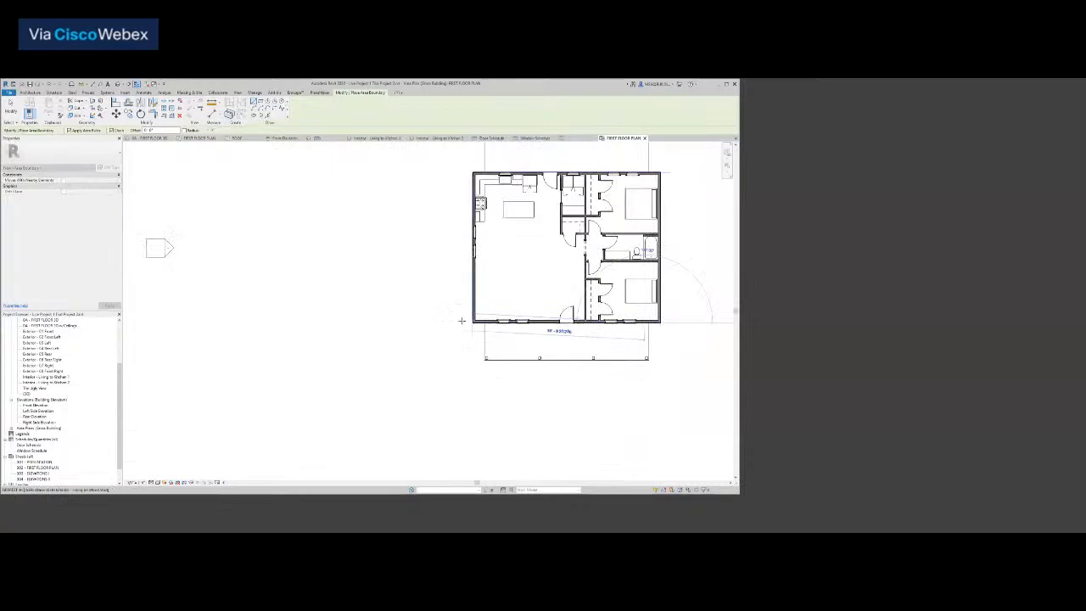
{"action": "scroll", "coordinate": [465, 320], "scroll_direction": "up", "scroll_amount": 6}
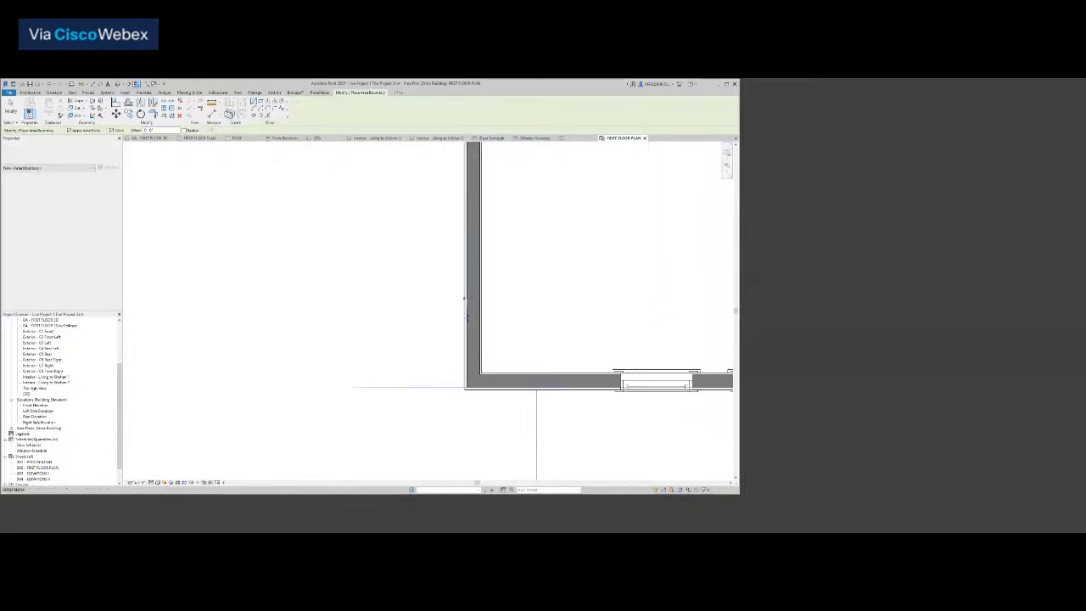
{"action": "scroll", "coordinate": [467, 318], "scroll_direction": "down", "scroll_amount": 6}
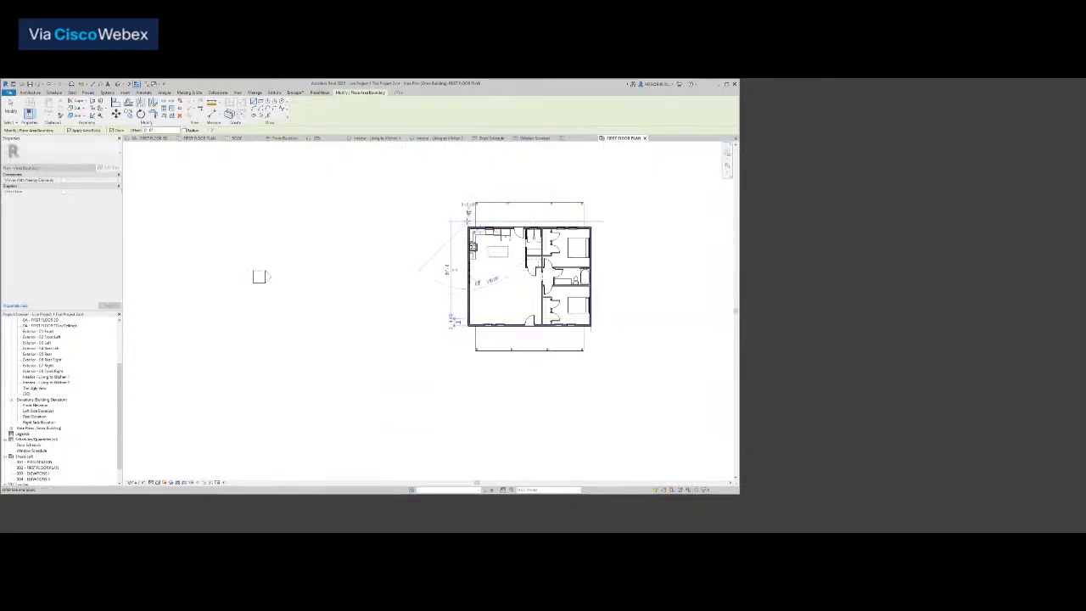
{"action": "key", "text": "Escape"}
{"action": "key", "text": "Escape"}
Align the upper area boundary line to the outer core face of its exterior wall, preferring Faces of core
{"action": "scroll", "coordinate": [475, 224], "scroll_direction": "up", "scroll_amount": 5}
{"action": "scroll", "coordinate": [474, 224], "scroll_direction": "up", "scroll_amount": 4}
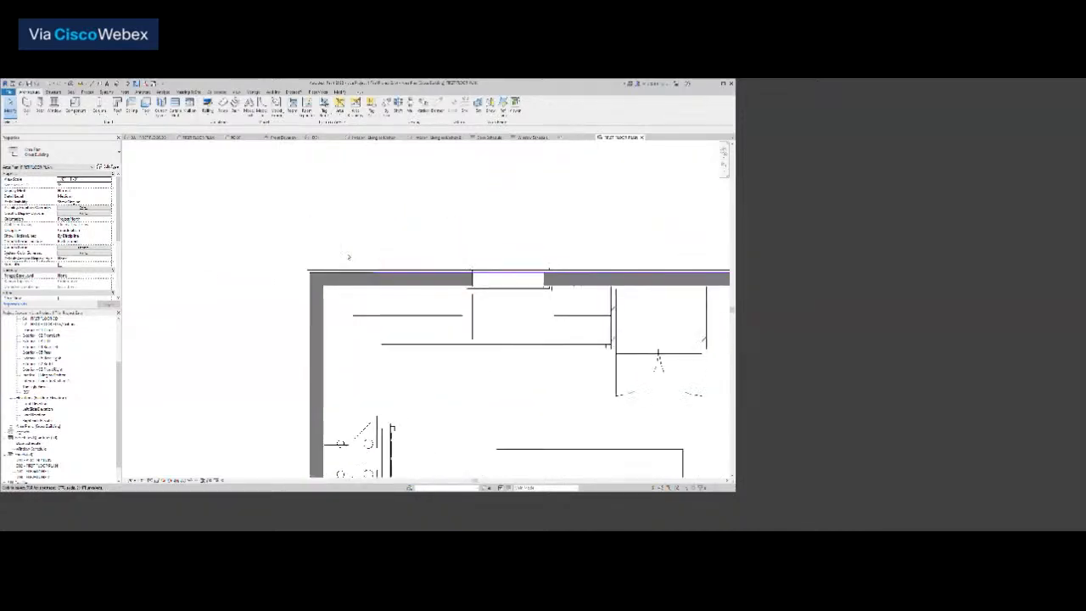
{"action": "scroll", "coordinate": [348, 262], "scroll_direction": "up", "scroll_amount": 2}
{"action": "scroll", "coordinate": [349, 277], "scroll_direction": "up", "scroll_amount": 1}
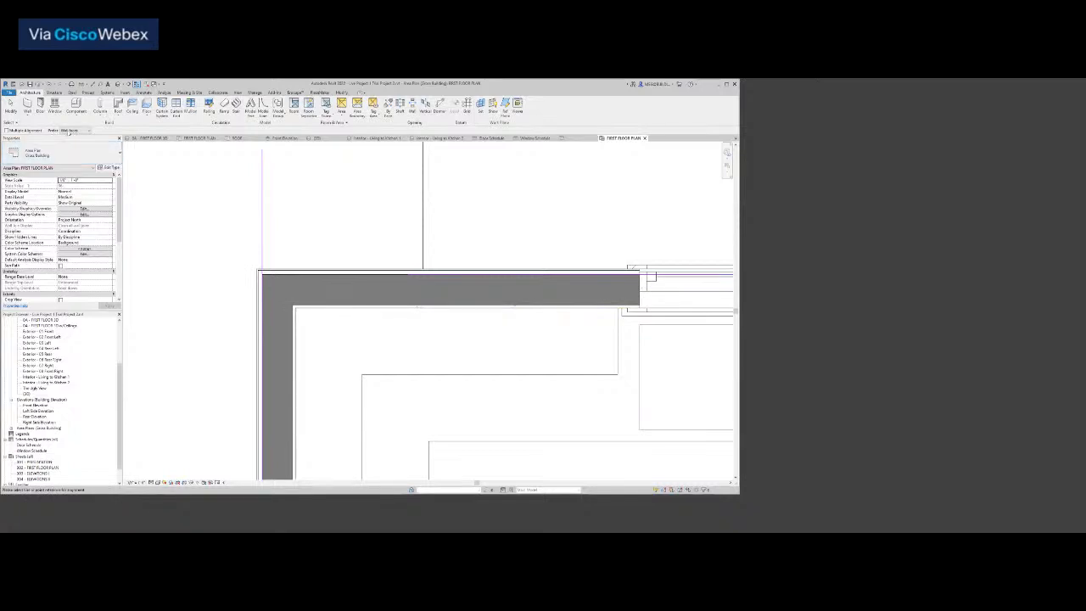
{"action": "left_click", "coordinate": [73, 130]}
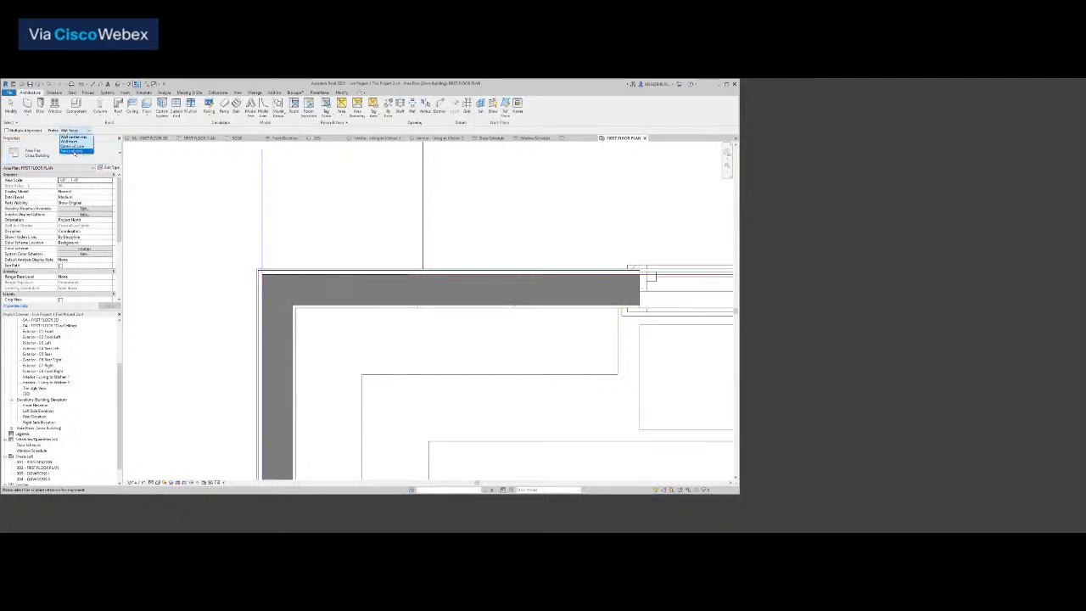
{"action": "left_click", "coordinate": [72, 151]}
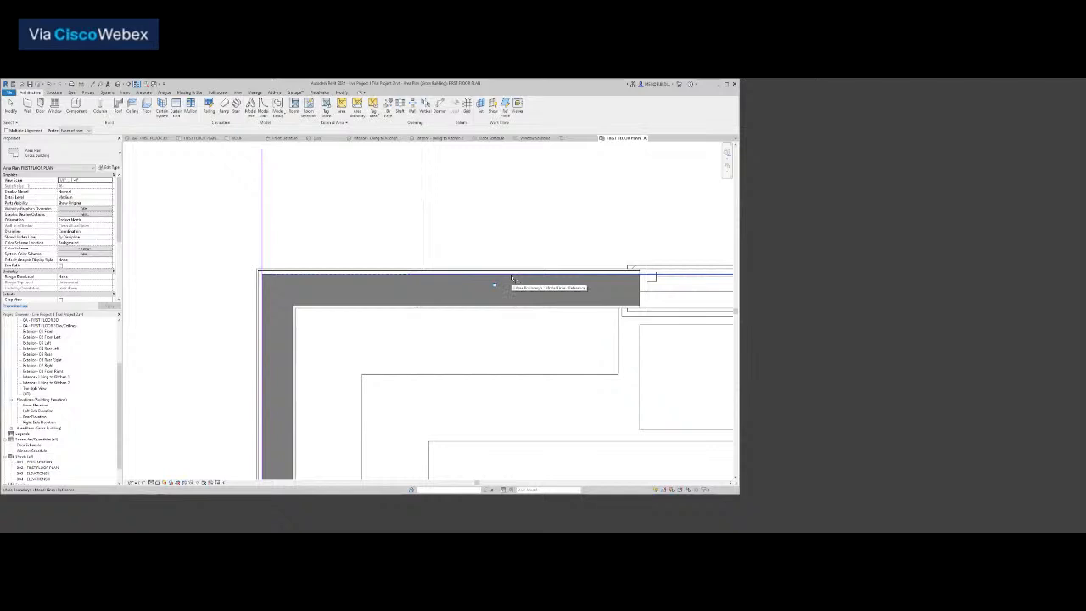
{"action": "scroll", "coordinate": [512, 280], "scroll_direction": "down", "scroll_amount": 3}
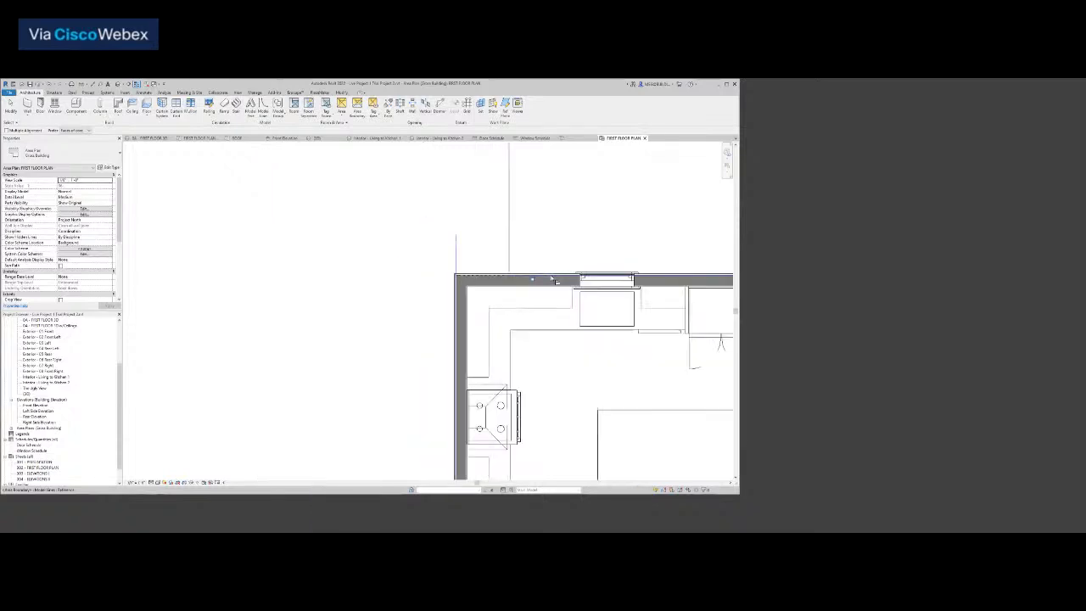
{"action": "scroll", "coordinate": [511, 283], "scroll_direction": "up", "scroll_amount": 3}
{"action": "scroll", "coordinate": [511, 287], "scroll_direction": "down", "scroll_amount": 4}
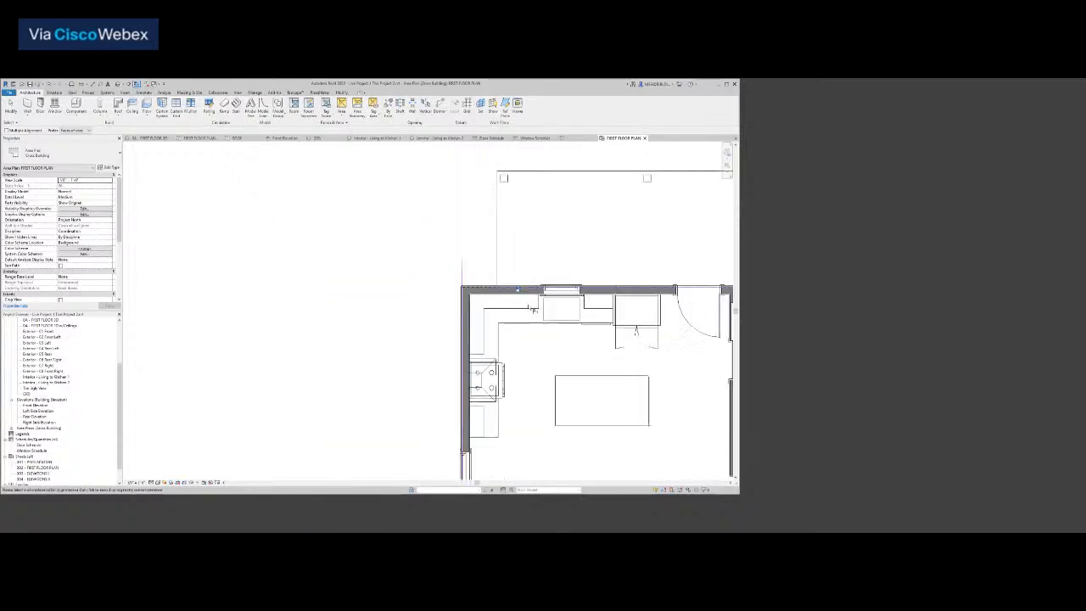
Align the bedroom-side area boundary line to the outer core face of its exterior wall
{"action": "scroll", "coordinate": [514, 269], "scroll_direction": "up", "scroll_amount": 4}
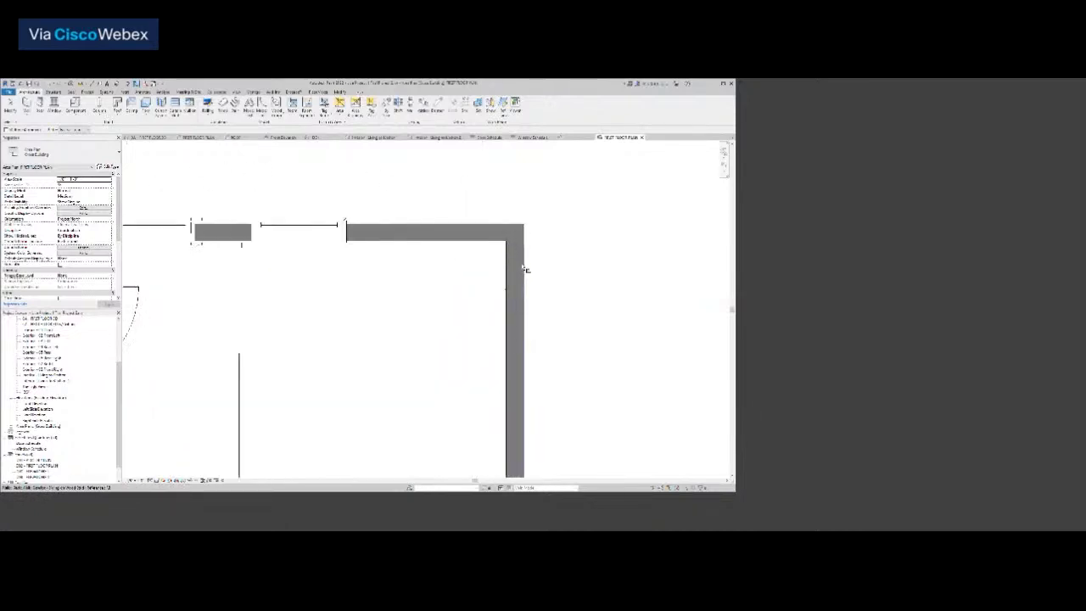
{"action": "left_click", "coordinate": [525, 393]}
{"action": "left_click", "coordinate": [517, 349]}
Align the lower area boundary line to the outer core face of the plan's lower exterior wall
{"action": "scroll", "coordinate": [552, 368], "scroll_direction": "down", "scroll_amount": 5}
{"action": "middle_click_drag", "start_coordinate": [558, 324], "coordinate": [572, 154]}
{"action": "scroll", "coordinate": [543, 350], "scroll_direction": "up", "scroll_amount": 5}
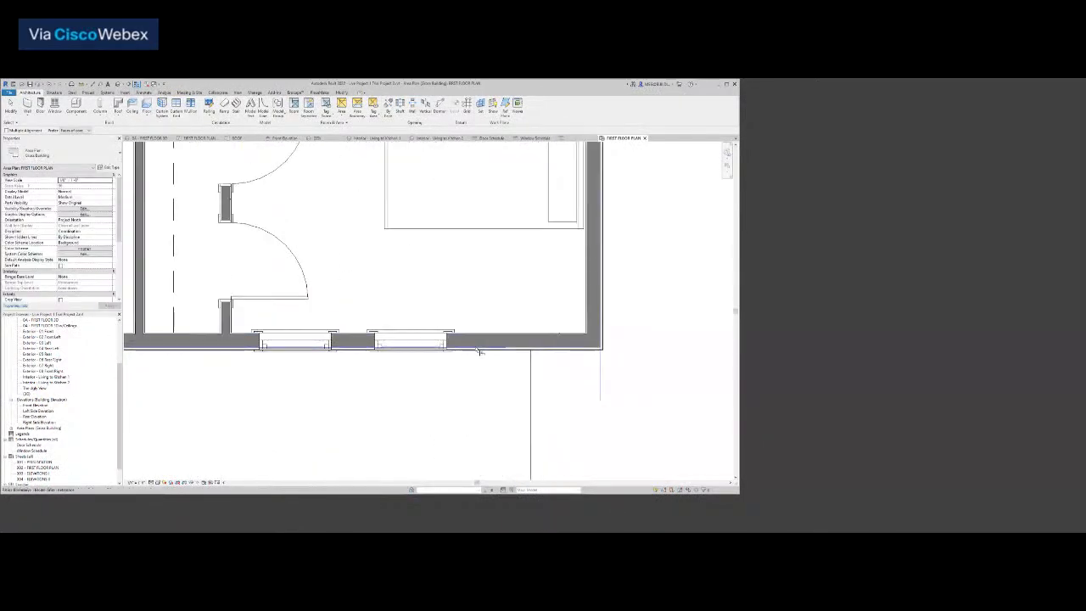
{"action": "left_click", "coordinate": [369, 339]}
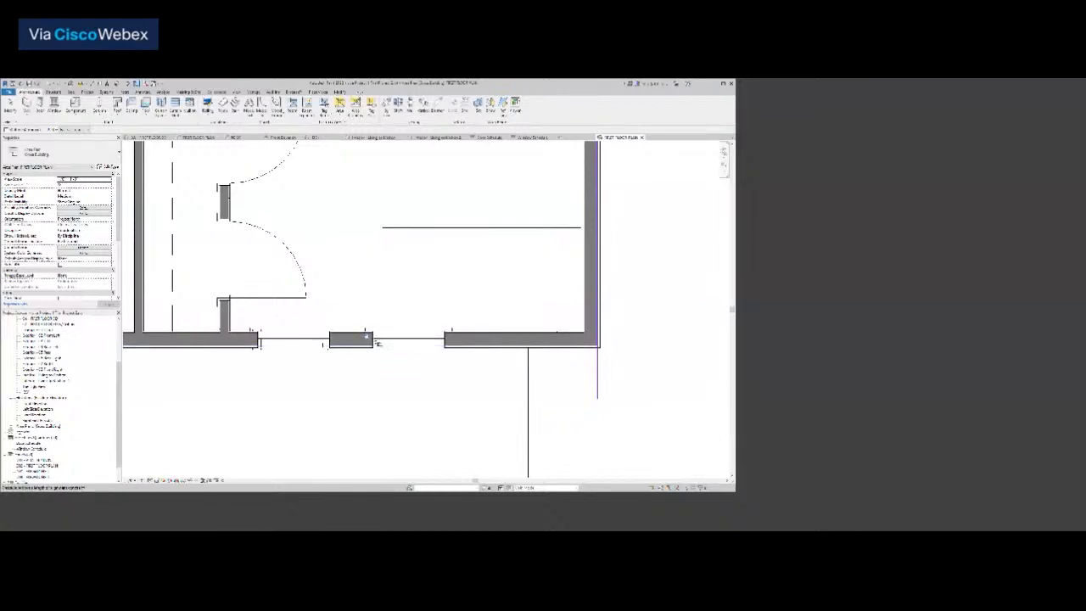
Align the kitchen-side area boundary line to the outer core face of its exterior wall, and end the Align command
{"action": "scroll", "coordinate": [372, 335], "scroll_direction": "down", "scroll_amount": 5}
{"action": "middle_click_drag", "start_coordinate": [271, 331], "coordinate": [509, 364]}
{"action": "scroll", "coordinate": [445, 357], "scroll_direction": "up", "scroll_amount": 2}
{"action": "scroll", "coordinate": [367, 354], "scroll_direction": "up", "scroll_amount": 3}
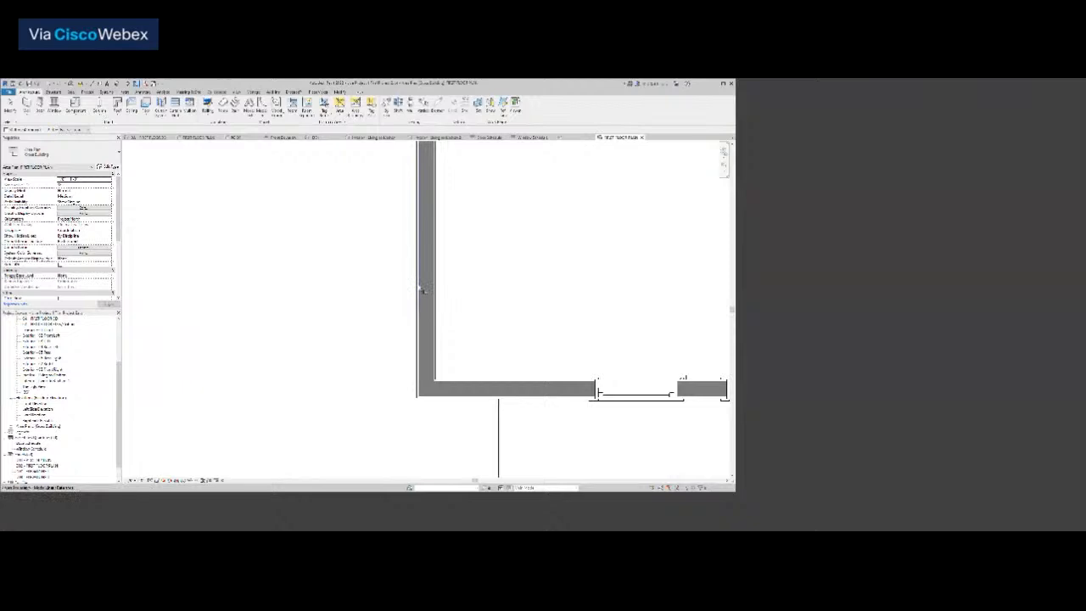
{"action": "scroll", "coordinate": [475, 279], "scroll_direction": "down", "scroll_amount": 2}
{"action": "scroll", "coordinate": [322, 407], "scroll_direction": "down", "scroll_amount": 3}
{"action": "scroll", "coordinate": [348, 369], "scroll_direction": "down", "scroll_amount": 2}
{"action": "scroll", "coordinate": [377, 384], "scroll_direction": "down", "scroll_amount": 2}
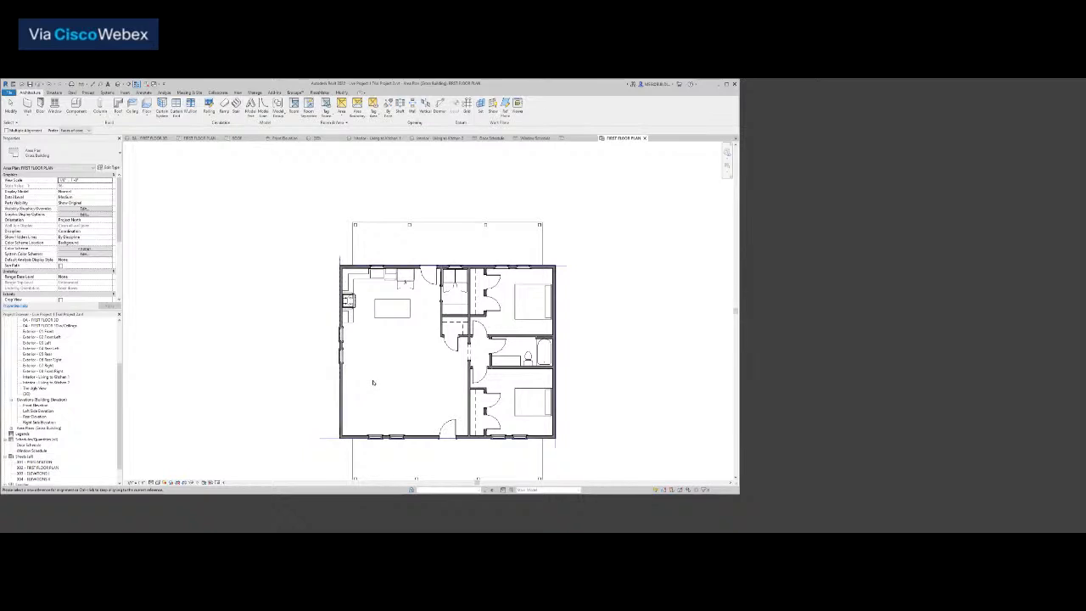
{"action": "key", "text": "Escape"}
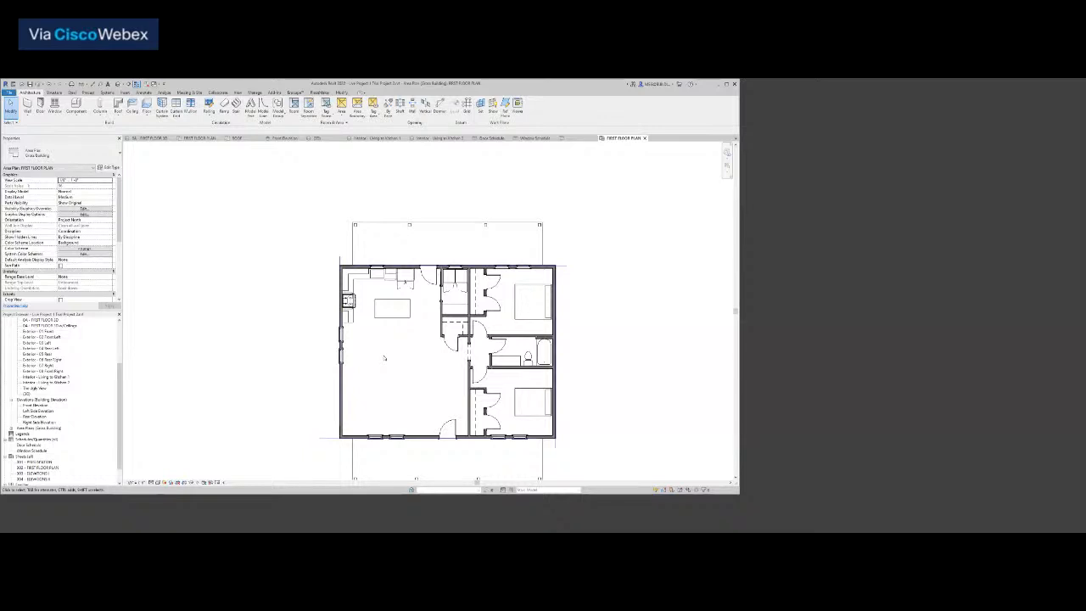
Trim the two area boundary lines to a clean corner at the kitchen's outer corner, using Trim/Extend to Corner
{"action": "scroll", "coordinate": [341, 270], "scroll_direction": "up", "scroll_amount": 5}
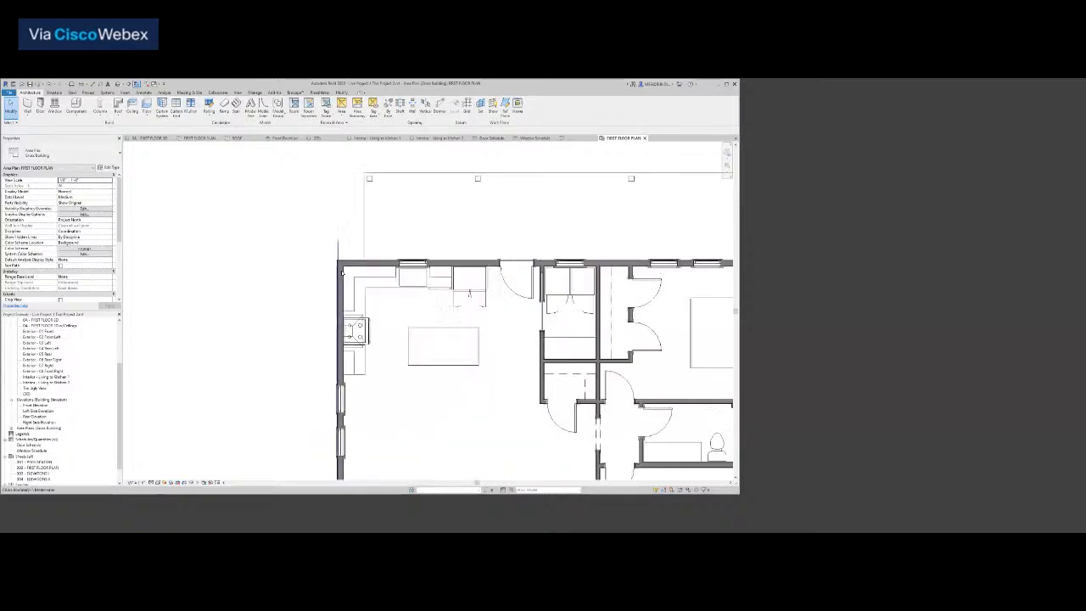
{"action": "key", "text": "t"}
{"action": "key", "text": "r"}
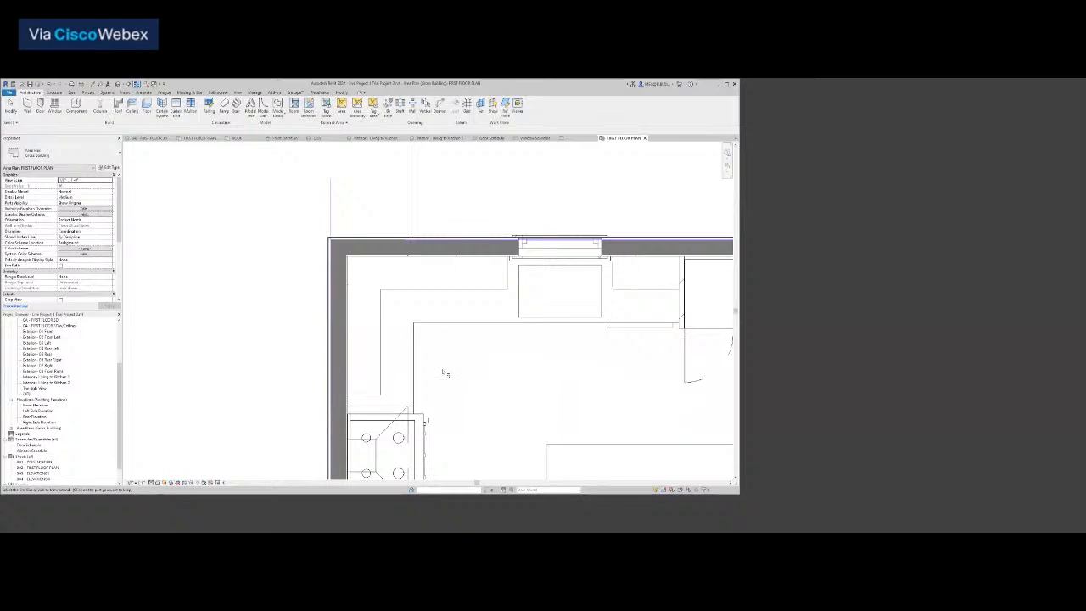
{"action": "scroll", "coordinate": [461, 373], "scroll_direction": "down", "scroll_amount": 3}
{"action": "scroll", "coordinate": [462, 374], "scroll_direction": "up", "scroll_amount": 2}
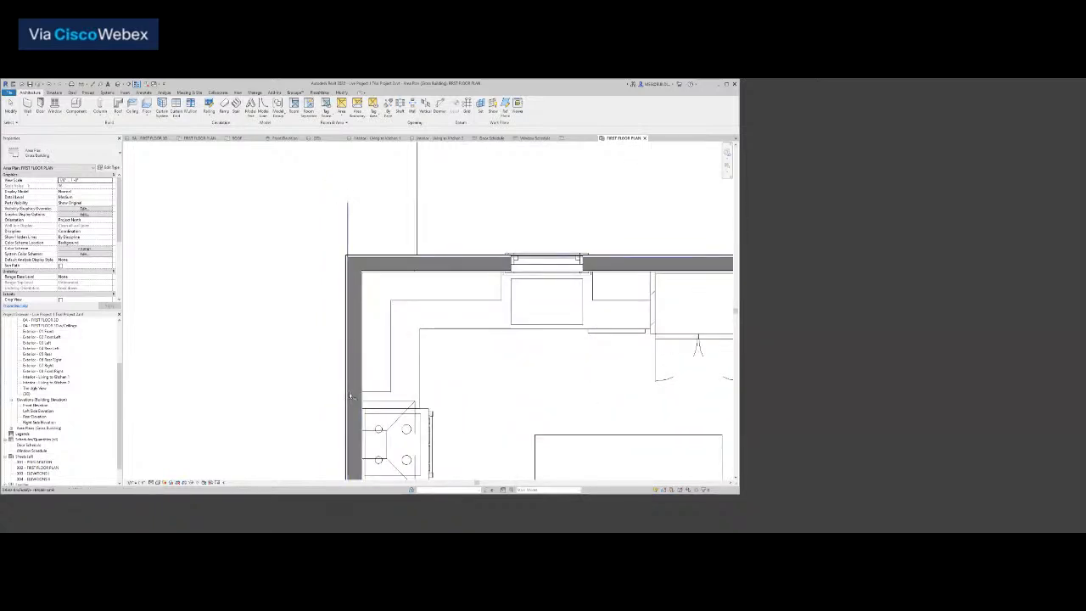
{"action": "left_click", "coordinate": [455, 261]}
Trim the area boundary lines to clean corners at both outer corners on the bedroom side of the plan
{"action": "scroll", "coordinate": [426, 331], "scroll_direction": "down", "scroll_amount": 5}
{"action": "middle_click_drag", "start_coordinate": [719, 323], "coordinate": [562, 300]}
{"action": "scroll", "coordinate": [563, 299], "scroll_direction": "up", "scroll_amount": 3}
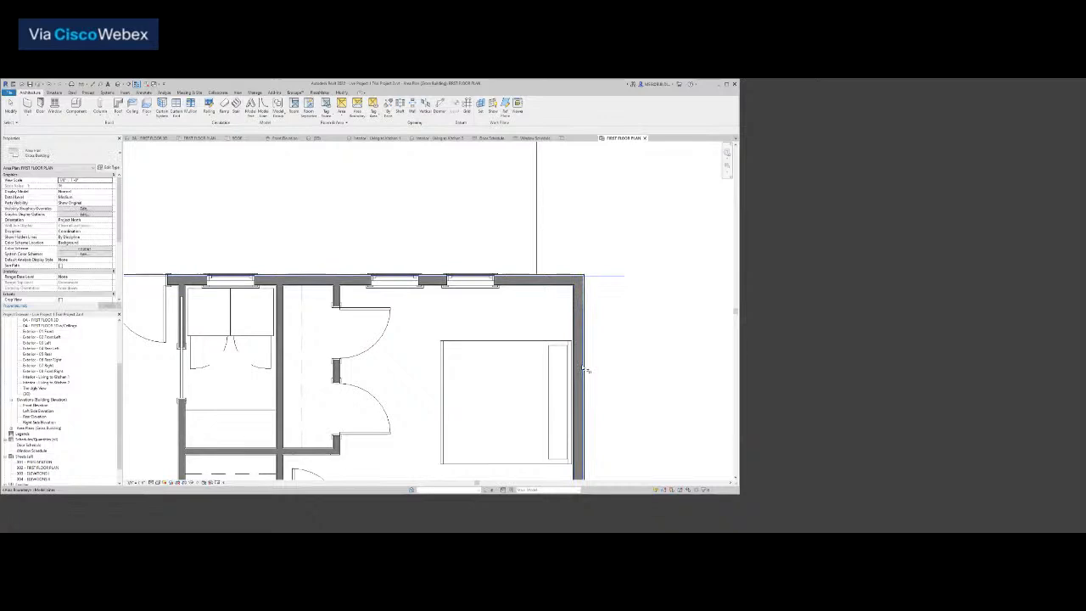
{"action": "scroll", "coordinate": [586, 370], "scroll_direction": "down", "scroll_amount": 4}
{"action": "scroll", "coordinate": [598, 356], "scroll_direction": "up", "scroll_amount": 4}
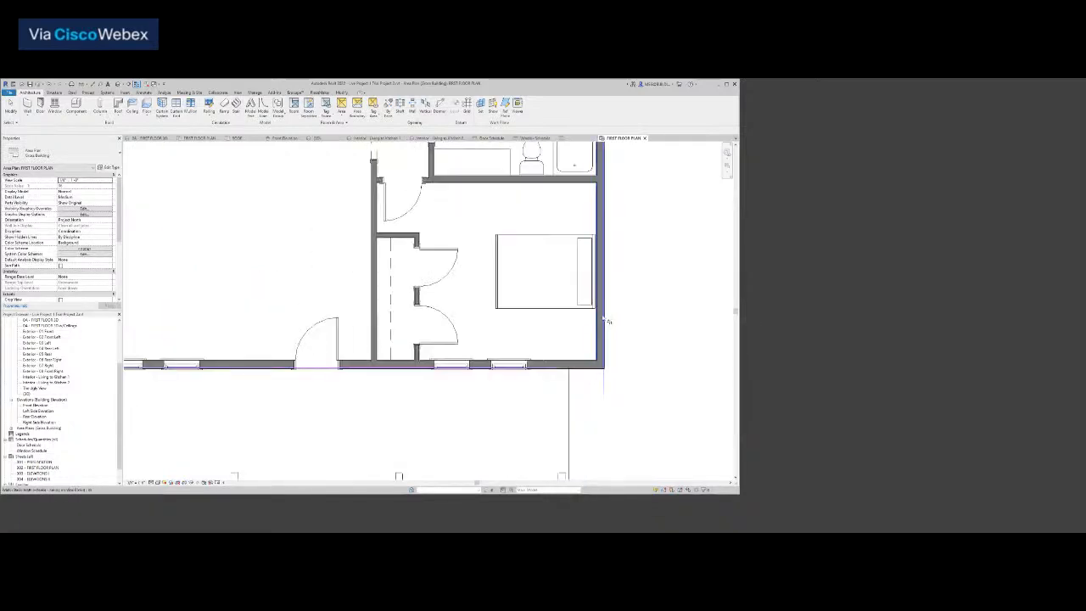
{"action": "left_click", "coordinate": [543, 369]}
Trim the area boundary lines to a corner at the living area's lower outer corner, closing the boundary
{"action": "scroll", "coordinate": [553, 373], "scroll_direction": "down", "scroll_amount": 4}
{"action": "scroll", "coordinate": [396, 371], "scroll_direction": "up", "scroll_amount": 4}
{"action": "left_click", "coordinate": [435, 372]}
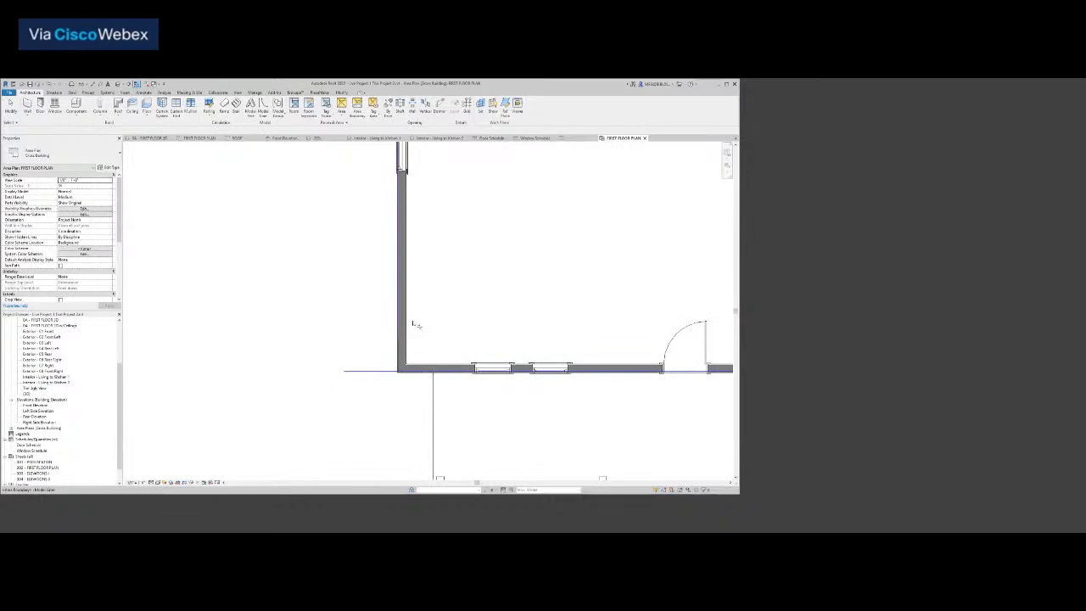
{"action": "left_click", "coordinate": [399, 255]}
{"action": "scroll", "coordinate": [444, 259], "scroll_direction": "down", "scroll_amount": 5}
{"action": "middle_click_drag", "start_coordinate": [414, 306], "coordinate": [390, 322]}
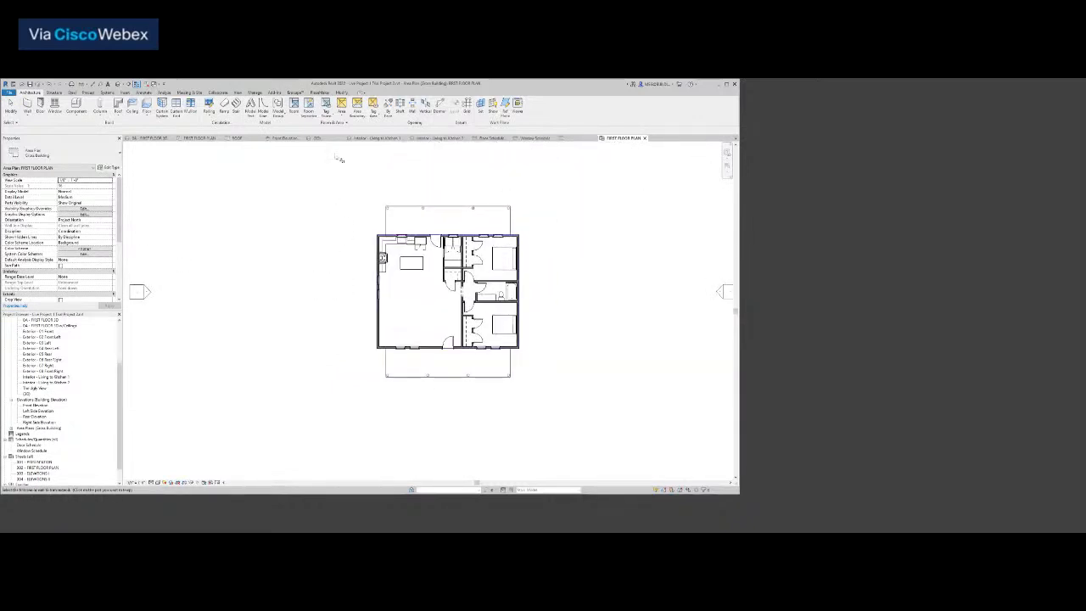
Place a tagged area inside the closed boundary of the first floor plan and end the Area command
{"action": "left_click", "coordinate": [341, 123]}
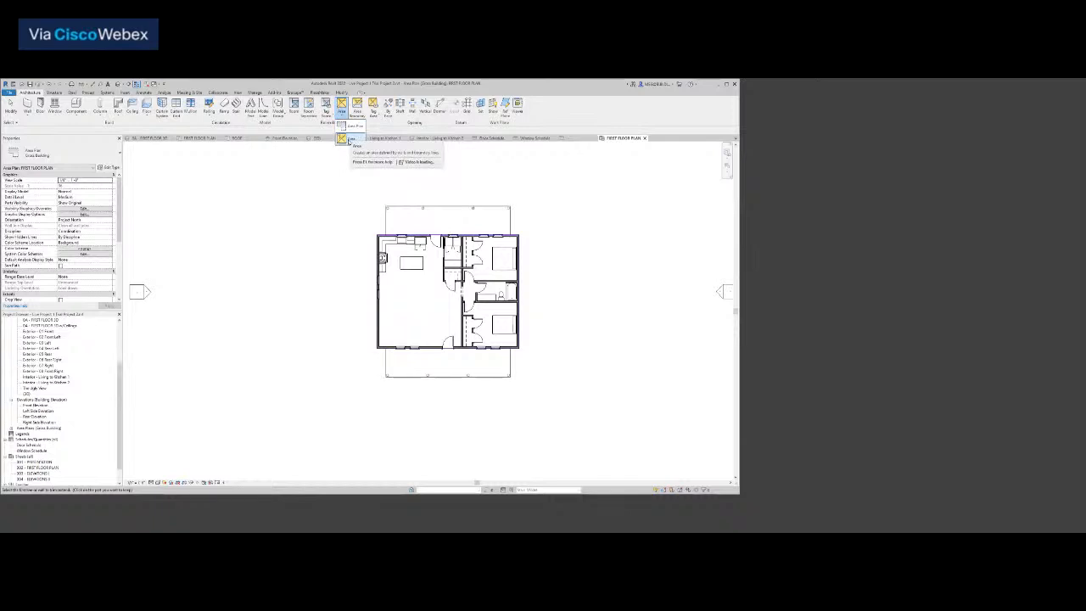
{"action": "left_click", "coordinate": [349, 141]}
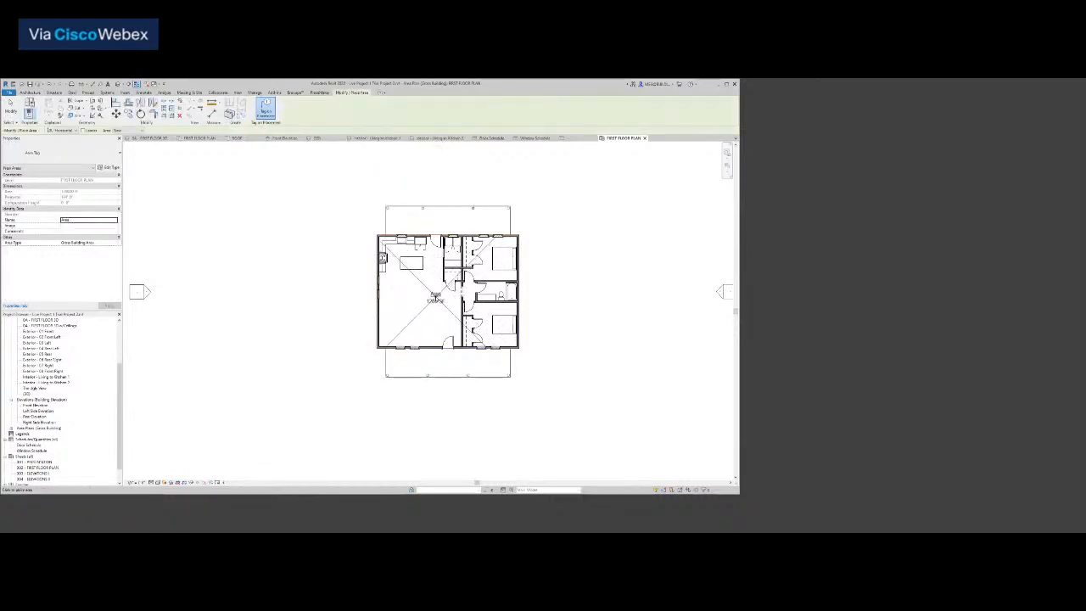
{"action": "left_click", "coordinate": [433, 297]}
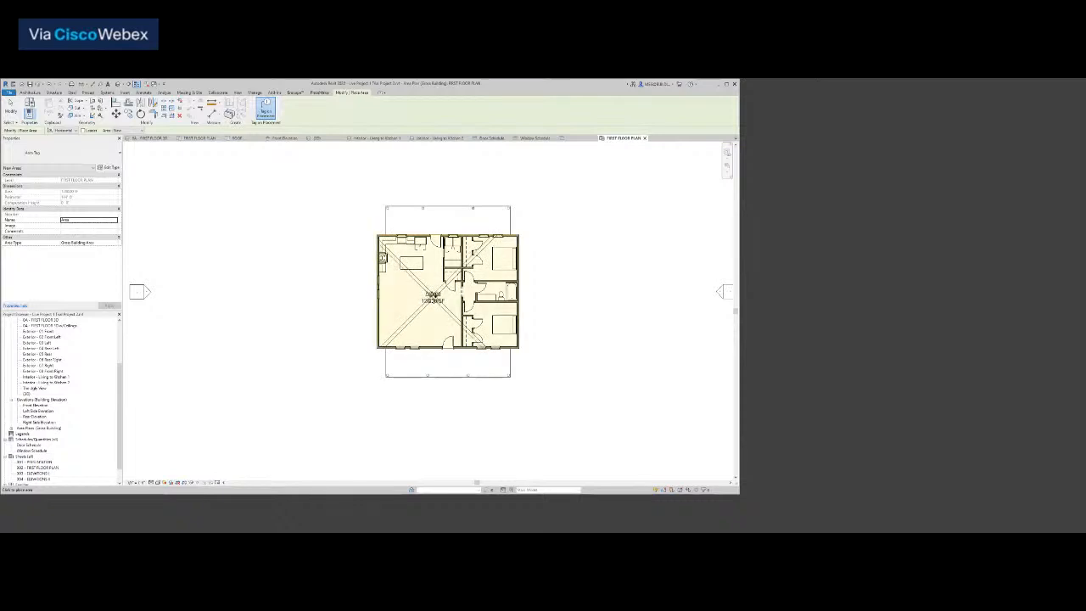
{"action": "key", "text": "Escape"}
{"action": "key", "text": "Escape"}
Rename the area through its tag as "First Floor Gross Construction Area"
{"action": "scroll", "coordinate": [433, 302], "scroll_direction": "up", "scroll_amount": 5}
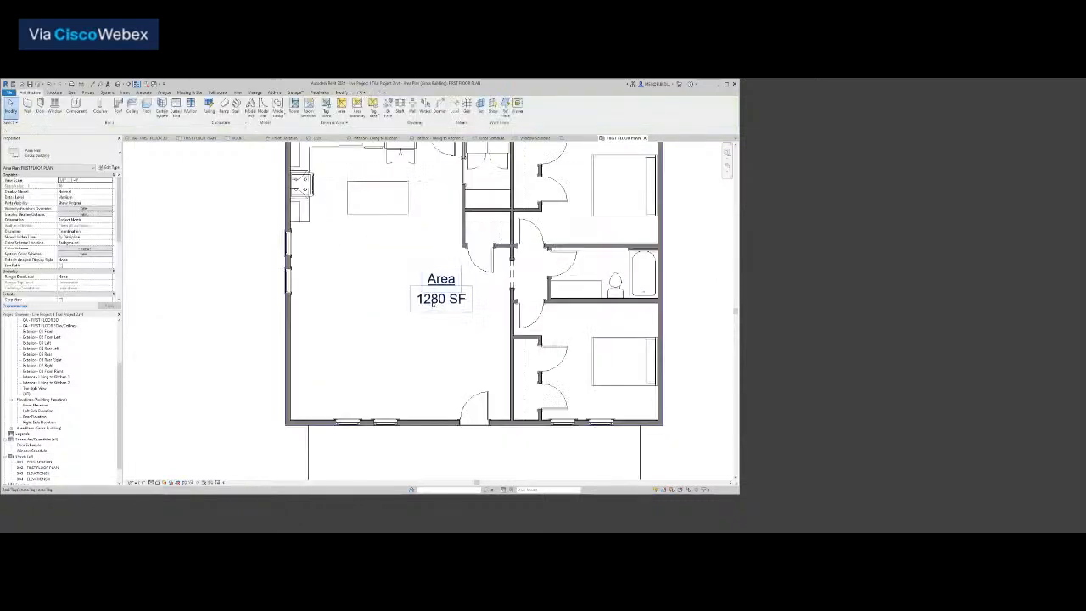
{"action": "left_click", "coordinate": [433, 303]}
{"action": "left_click", "coordinate": [348, 308]}
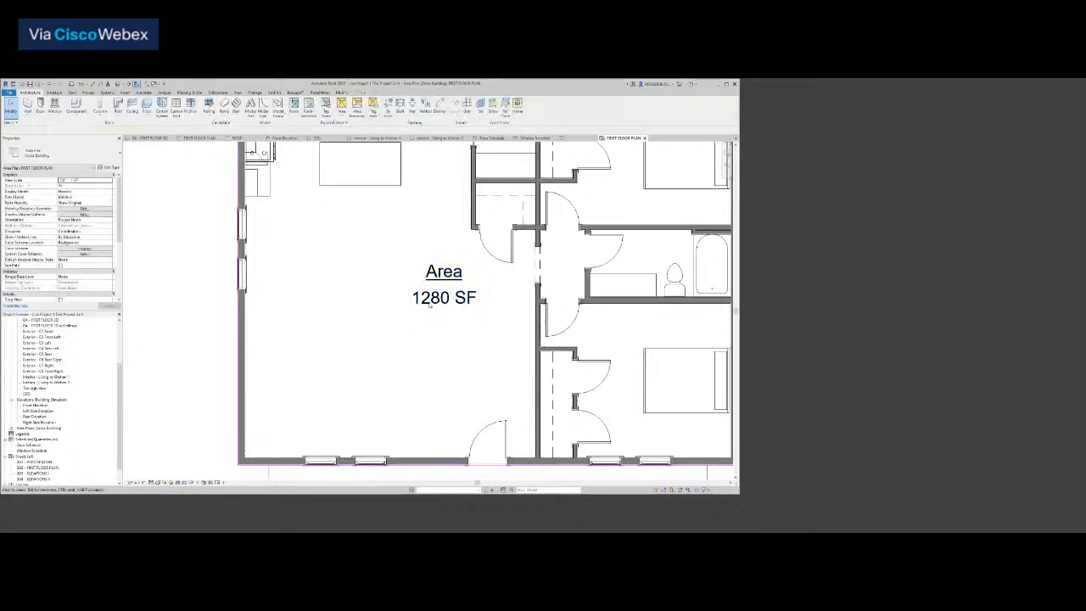
{"action": "left_click", "coordinate": [431, 303]}
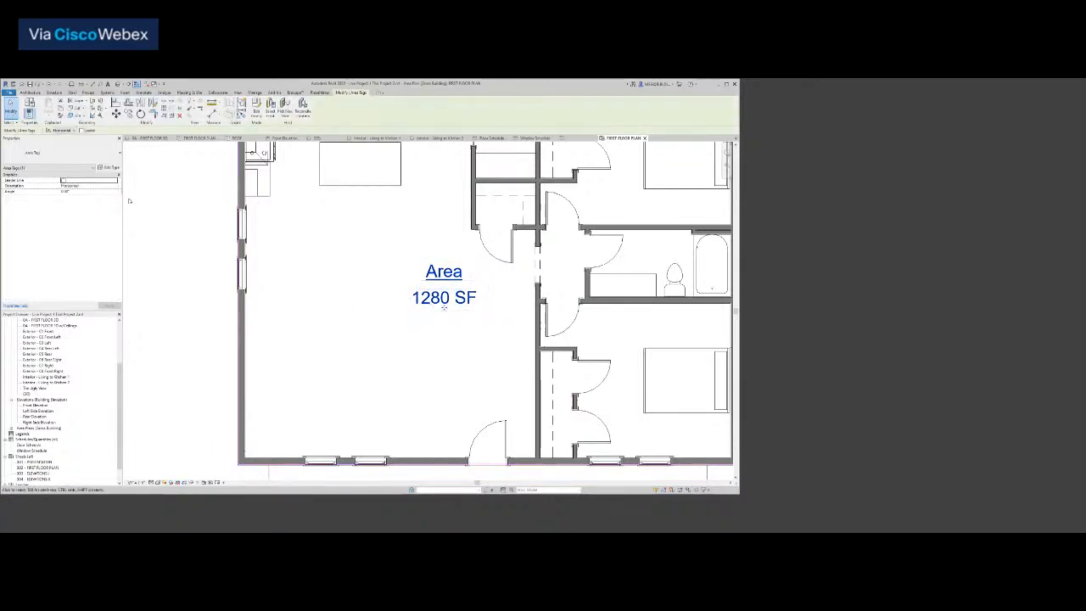
{"action": "left_click", "coordinate": [109, 168]}
{"action": "left_click", "coordinate": [629, 446]}
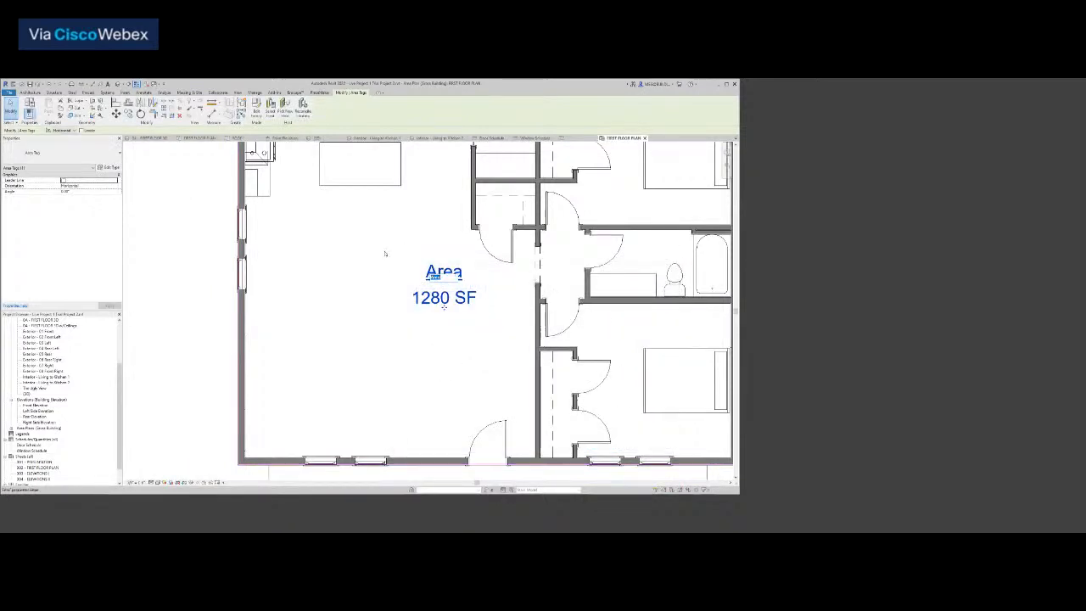
{"action": "type", "text": "First Floor Gross Condstruction Area"}
{"action": "key", "text": "Return"}
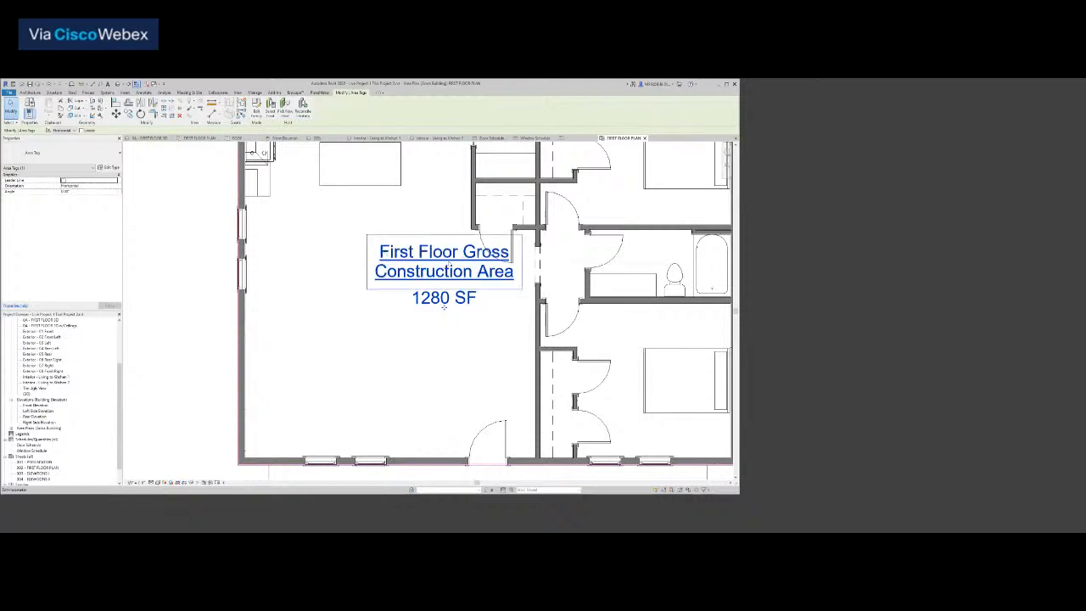
Move the area tag slightly away from the closet door into the open living area and deselect it
{"action": "left_click_drag", "start_coordinate": [442, 307], "coordinate": [422, 321]}
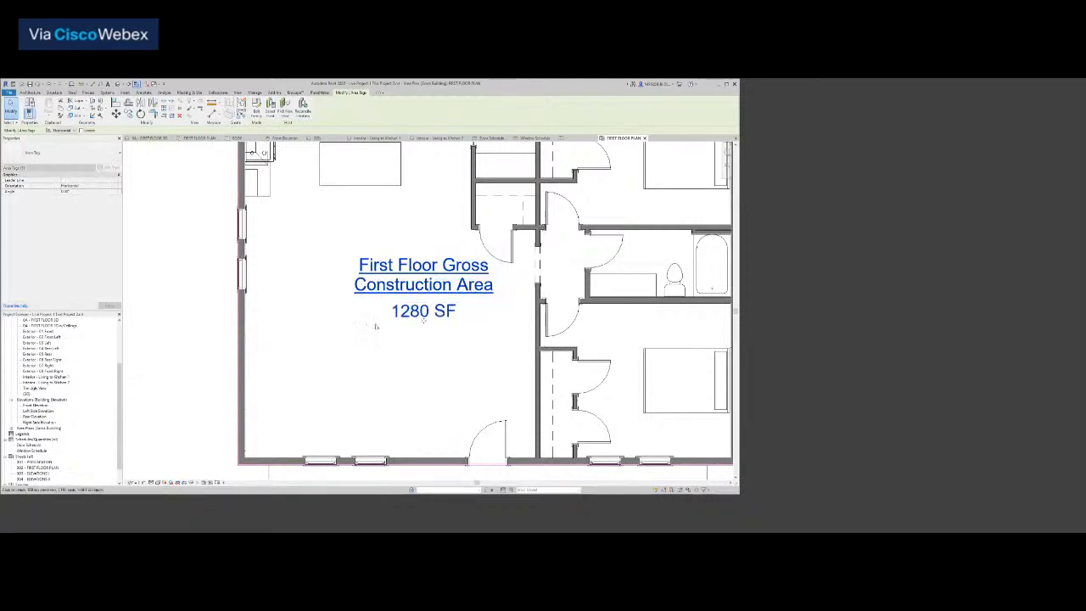
{"action": "left_click", "coordinate": [376, 326]}
{"action": "middle_click", "coordinate": [376, 326]}
{"action": "middle_click", "coordinate": [376, 326]}
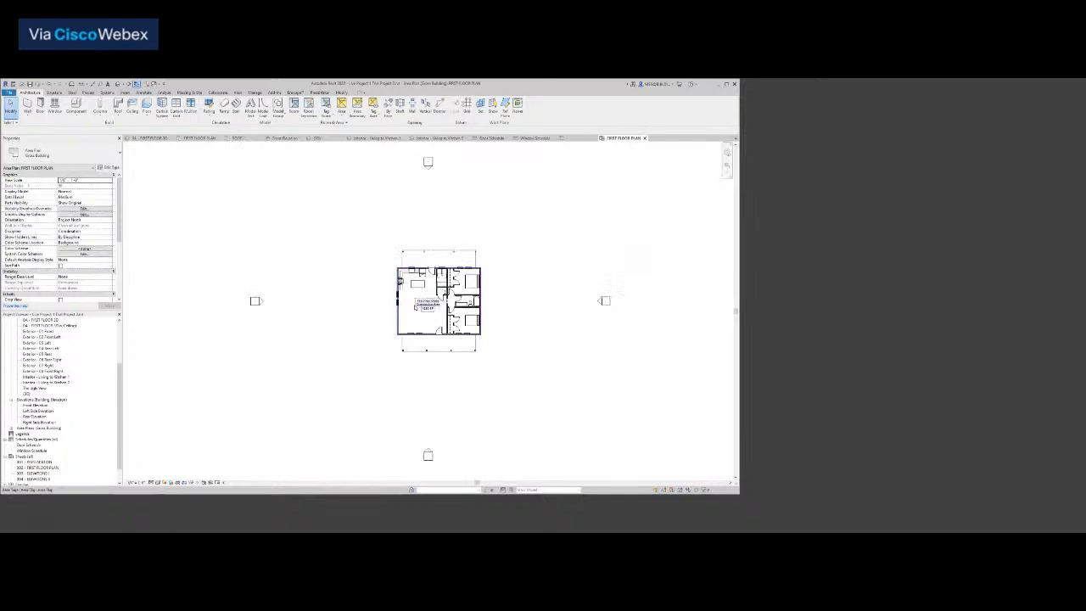
Turn Thin Lines off to view the area plan with its true lineweights, and turn it back on
{"action": "scroll", "coordinate": [414, 305], "scroll_direction": "up", "scroll_amount": 5}
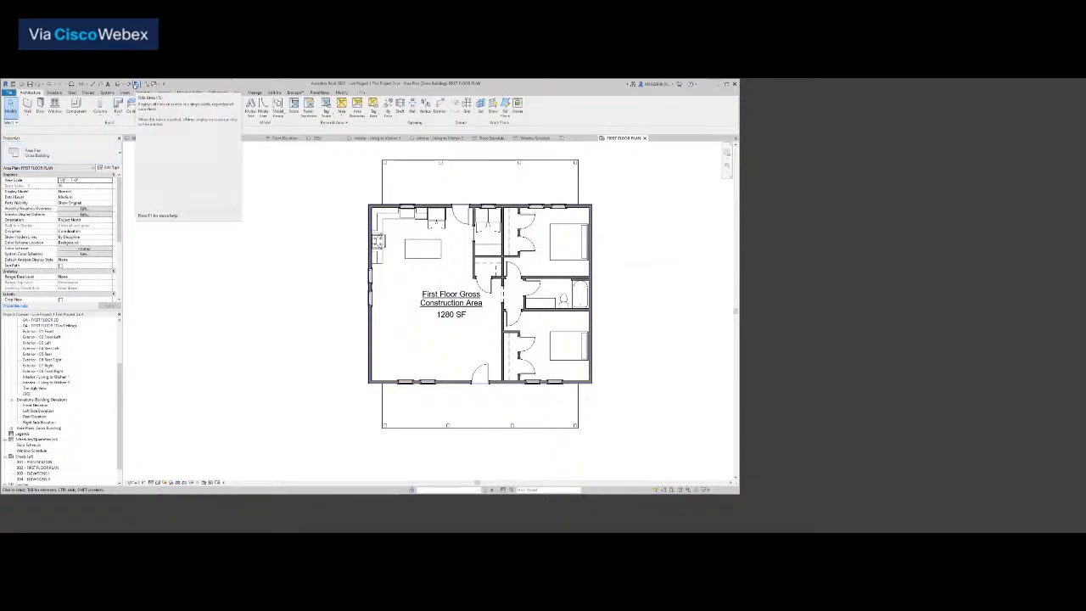
{"action": "left_click", "coordinate": [135, 86]}
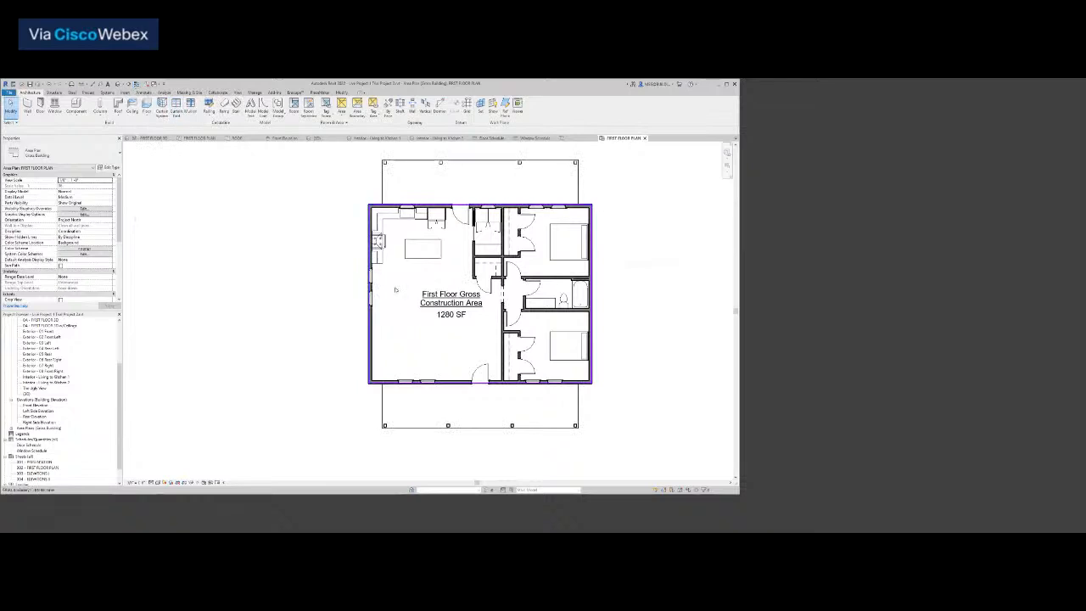
{"action": "scroll", "coordinate": [445, 337], "scroll_direction": "up", "scroll_amount": 2}
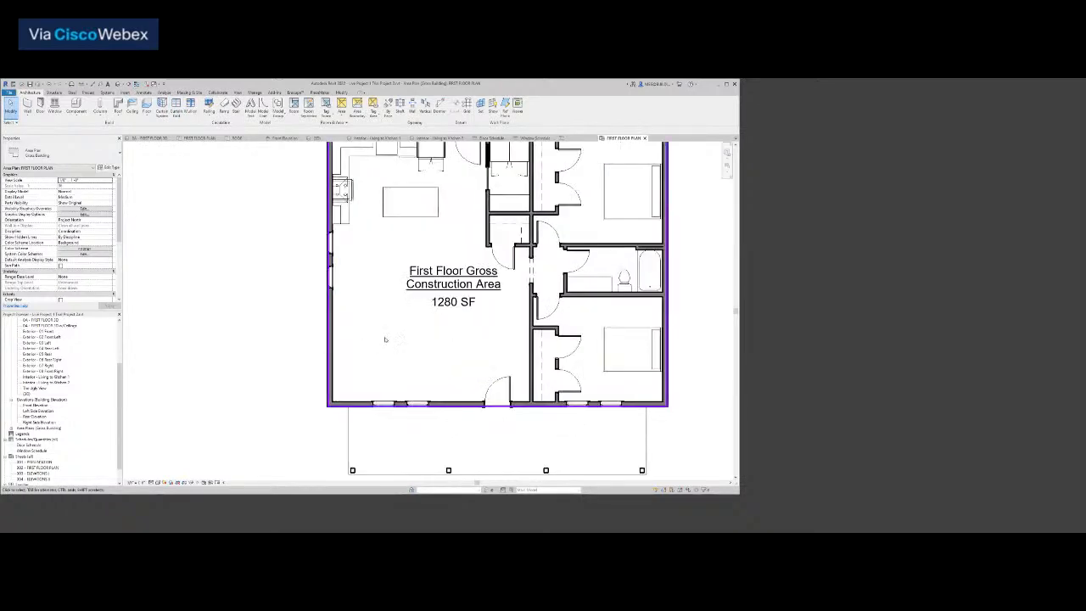
{"action": "scroll", "coordinate": [375, 345], "scroll_direction": "down", "scroll_amount": 2}
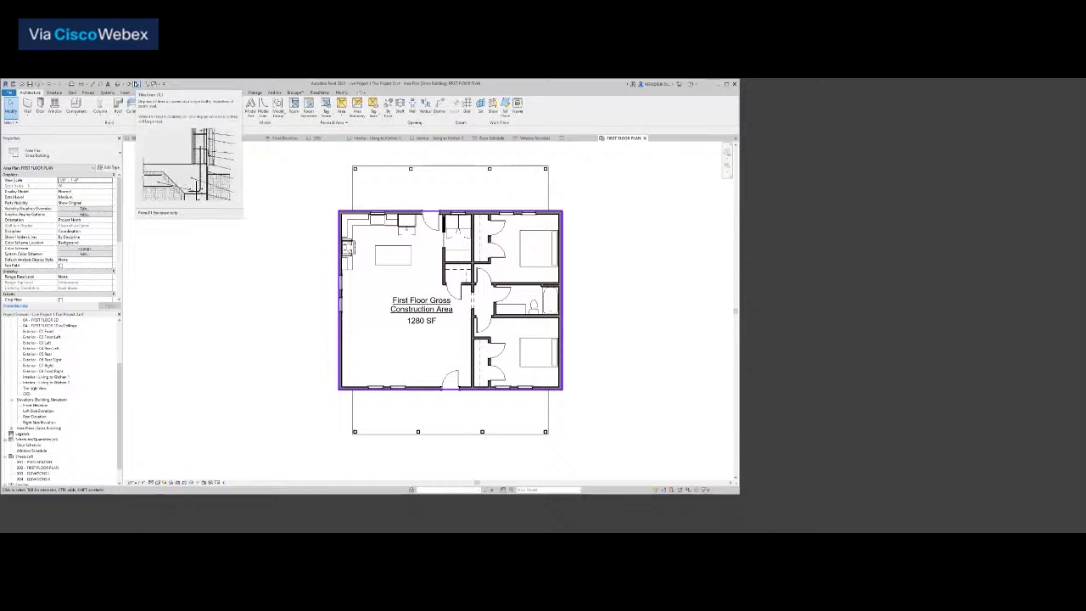
{"action": "left_click", "coordinate": [181, 185]}
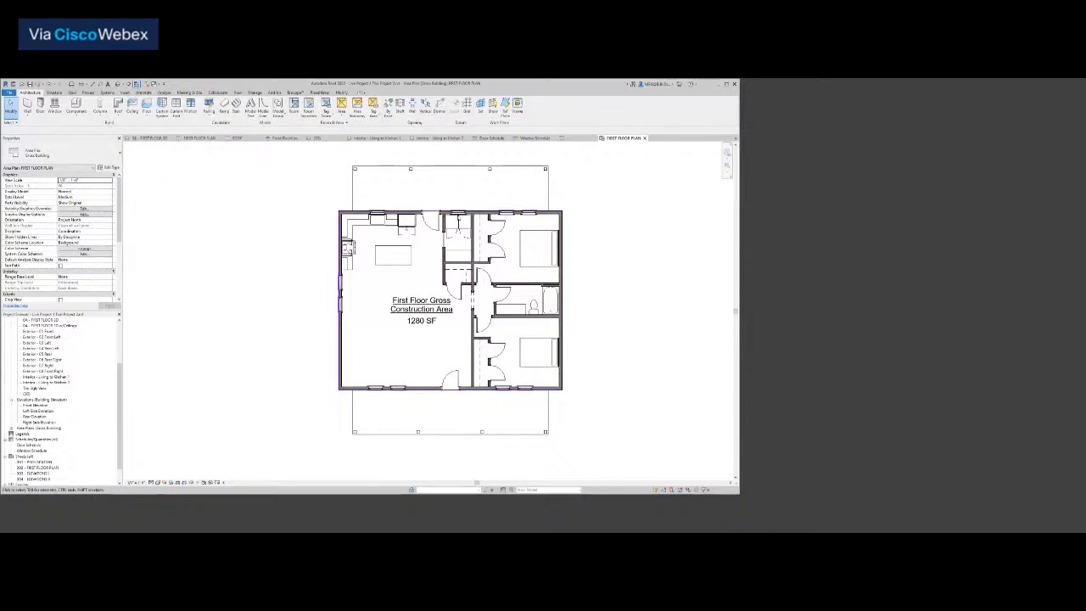
Compare the area boundary at the kitchen's outer corner with Thin Lines on and off
{"action": "scroll", "coordinate": [356, 223], "scroll_direction": "up", "scroll_amount": 4}
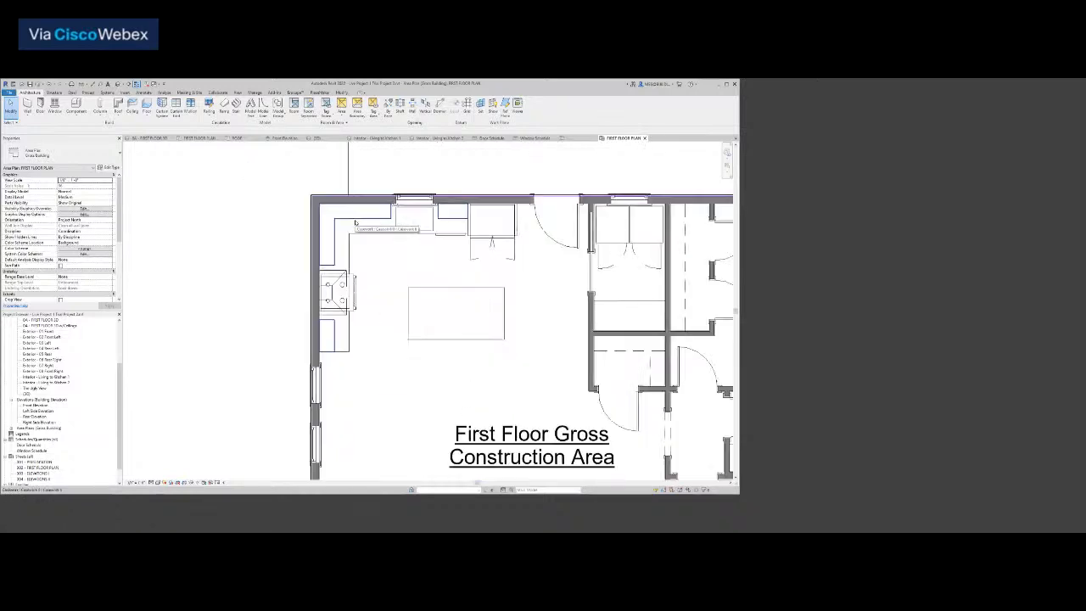
{"action": "scroll", "coordinate": [356, 223], "scroll_direction": "up", "scroll_amount": 7}
{"action": "middle_click_drag", "start_coordinate": [433, 242], "coordinate": [413, 302]}
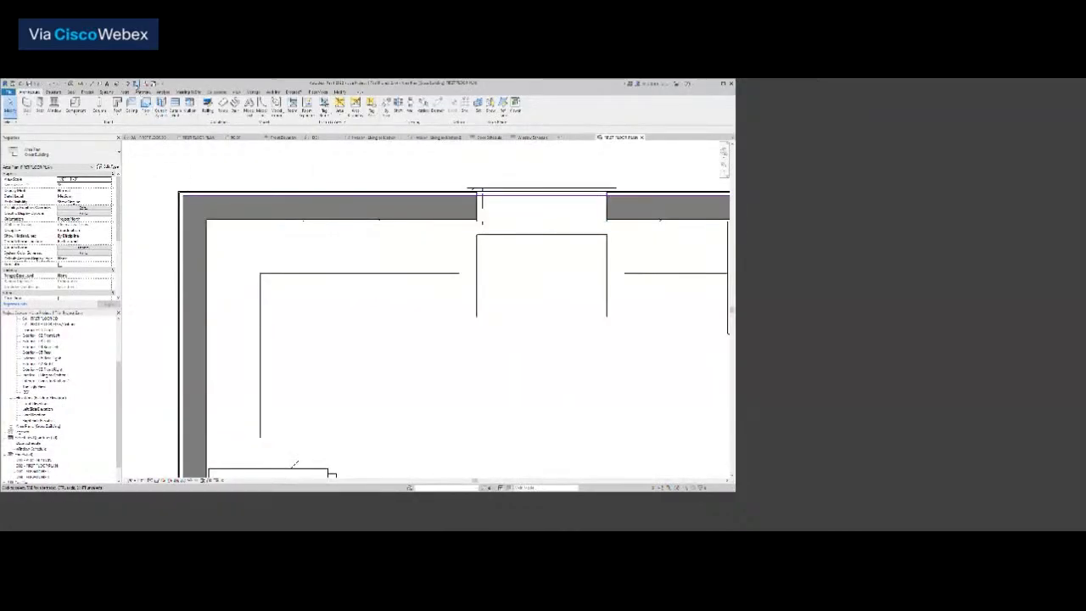
{"action": "left_click", "coordinate": [137, 84]}
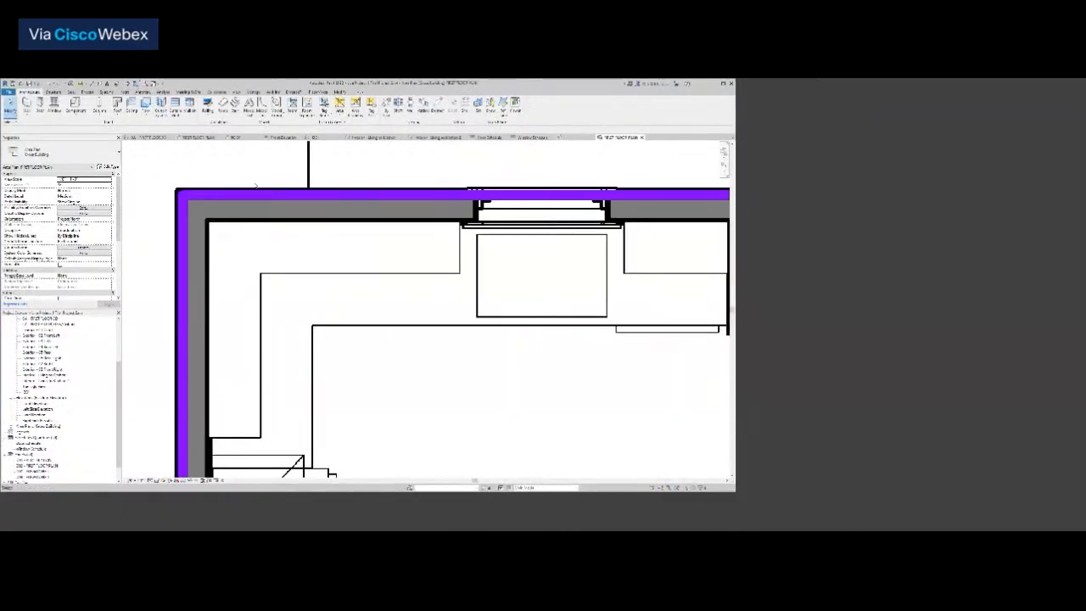
{"action": "scroll", "coordinate": [429, 222], "scroll_direction": "down", "scroll_amount": 3}
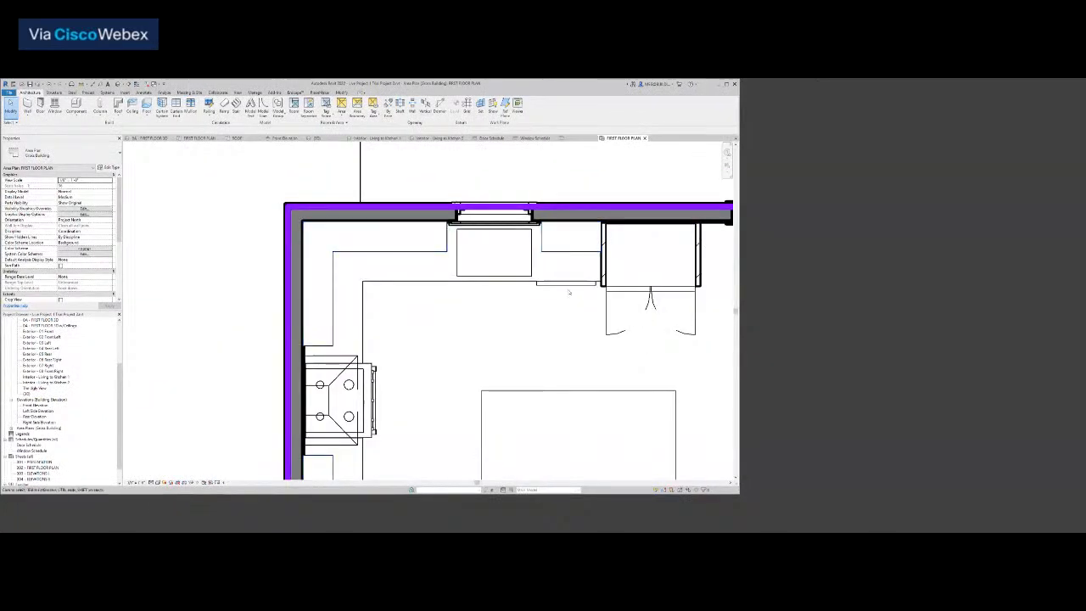
Examine the boundary and wall lineweights along the upper exterior wall, around the laundry closet and across the whole plan
{"action": "scroll", "coordinate": [566, 323], "scroll_direction": "down", "scroll_amount": 1}
{"action": "scroll", "coordinate": [566, 322], "scroll_direction": "down", "scroll_amount": 2}
{"action": "middle_click_drag", "start_coordinate": [565, 322], "coordinate": [427, 265]}
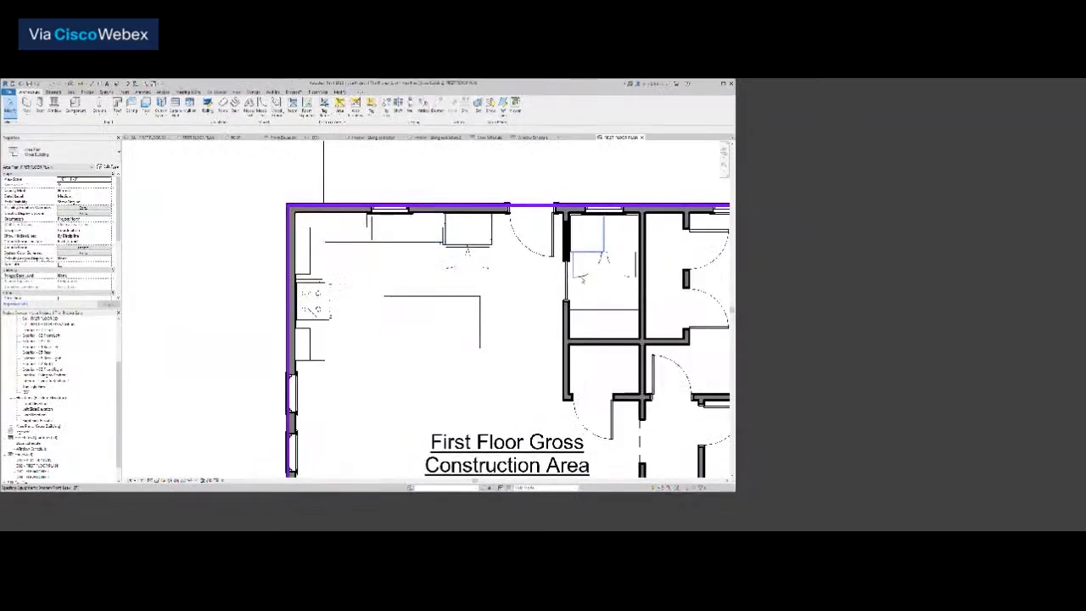
{"action": "scroll", "coordinate": [582, 278], "scroll_direction": "up", "scroll_amount": 2}
{"action": "scroll", "coordinate": [583, 280], "scroll_direction": "up", "scroll_amount": 1}
{"action": "middle_click_drag", "start_coordinate": [612, 302], "coordinate": [571, 338]}
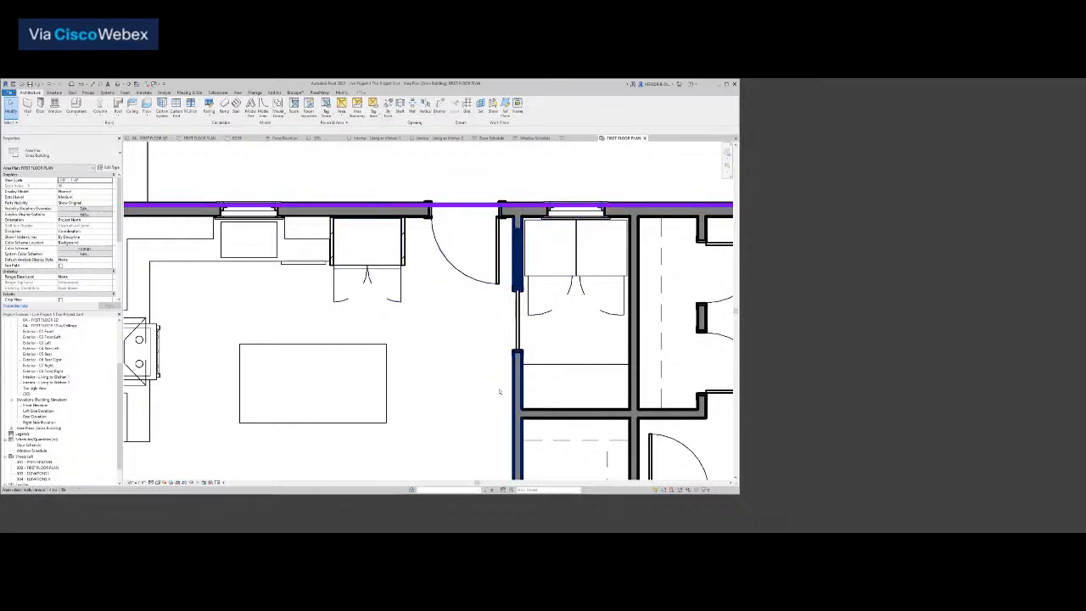
{"action": "scroll", "coordinate": [502, 392], "scroll_direction": "down", "scroll_amount": 3}
{"action": "middle_click_drag", "start_coordinate": [501, 391], "coordinate": [472, 282]}
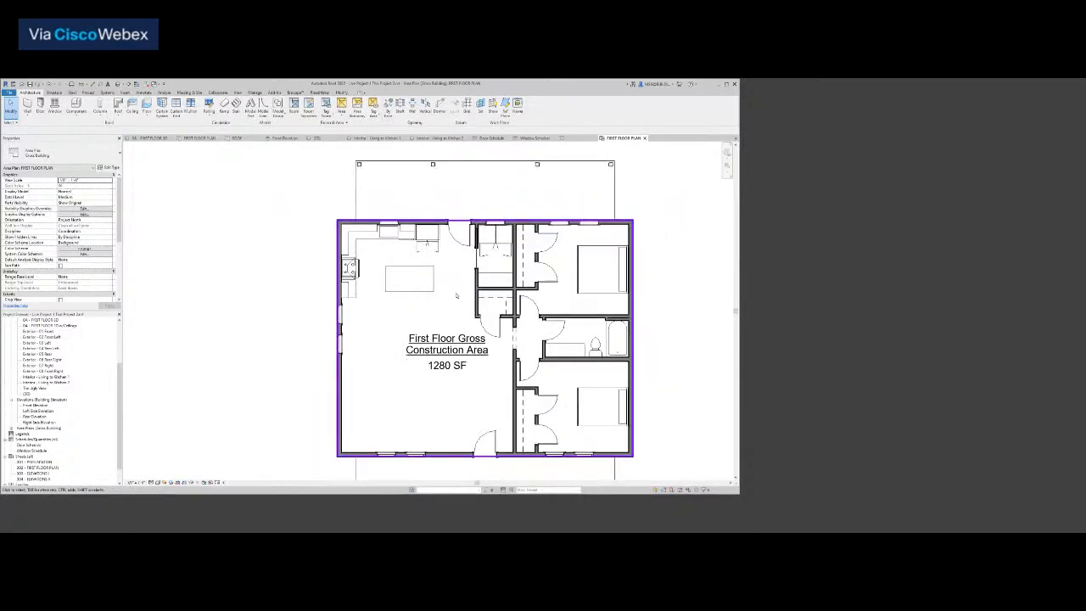
{"action": "scroll", "coordinate": [457, 296], "scroll_direction": "down", "scroll_amount": 2}
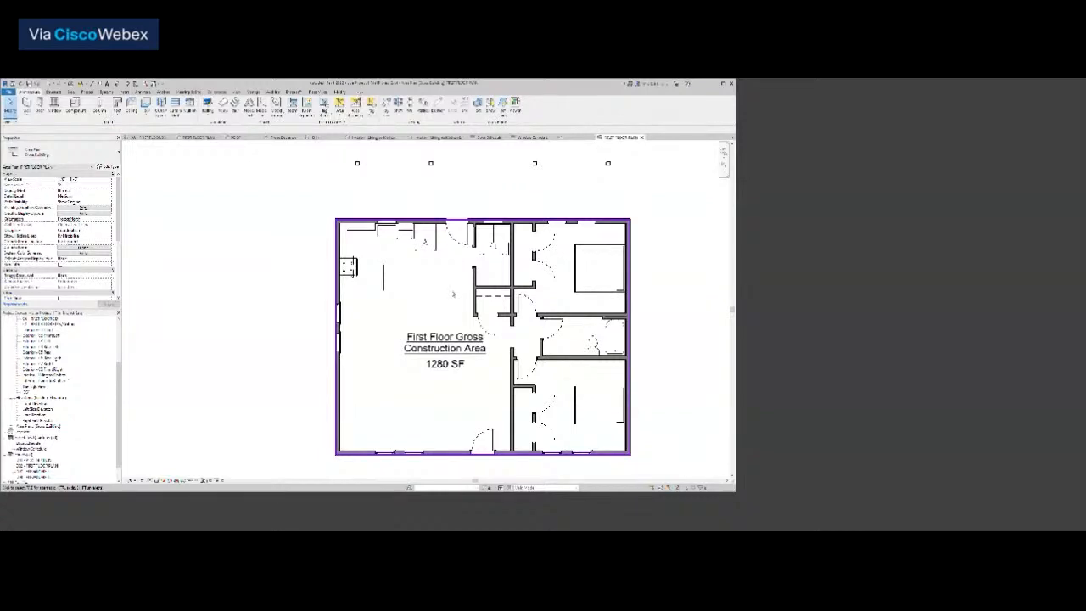
{"action": "scroll", "coordinate": [454, 294], "scroll_direction": "down", "scroll_amount": 1}
{"action": "middle_click_drag", "start_coordinate": [453, 294], "coordinate": [456, 279]}
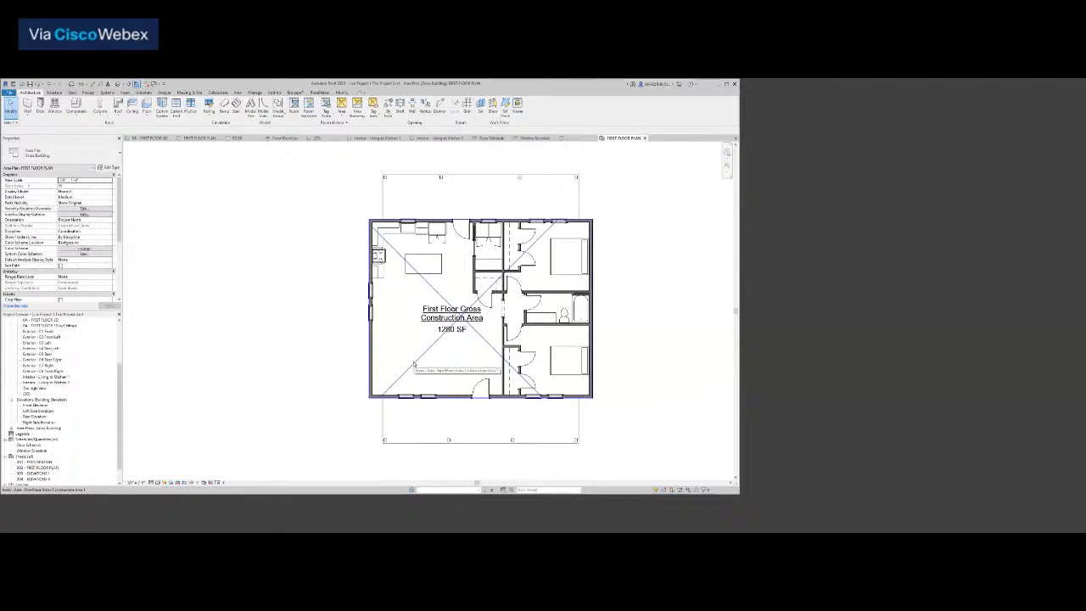
Hide the elevation markers by category in the area plan and fit the plan to the view
{"action": "middle_click", "coordinate": [287, 372]}
{"action": "middle_click", "coordinate": [288, 373]}
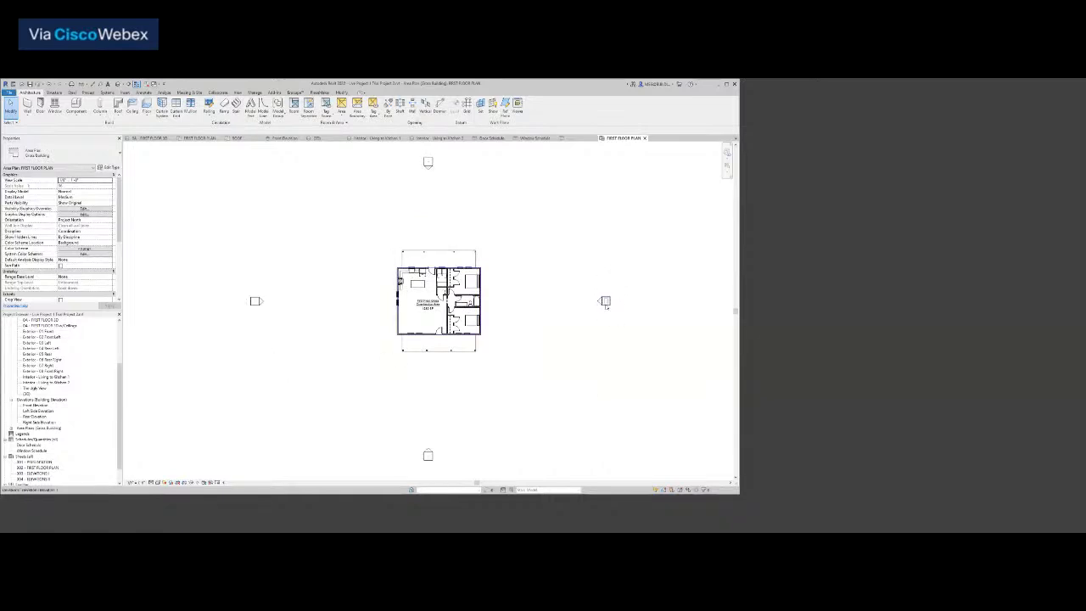
{"action": "right_click", "coordinate": [604, 301]}
{"action": "mouse_move", "coordinate": [619, 335]}
{"action": "left_click", "coordinate": [695, 341]}
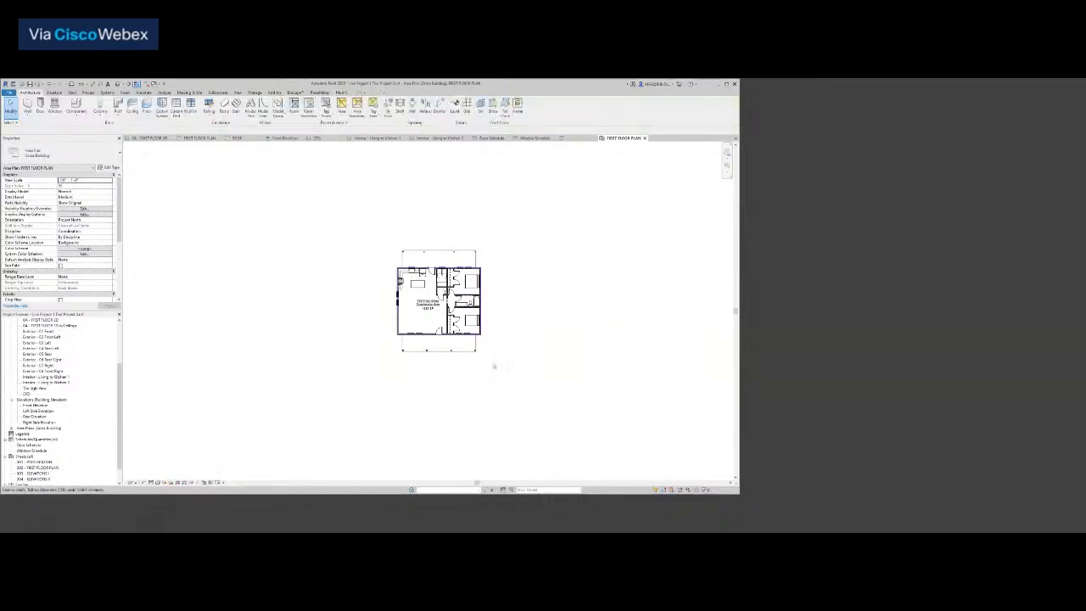
{"action": "middle_click", "coordinate": [495, 366]}
{"action": "middle_click", "coordinate": [494, 366]}
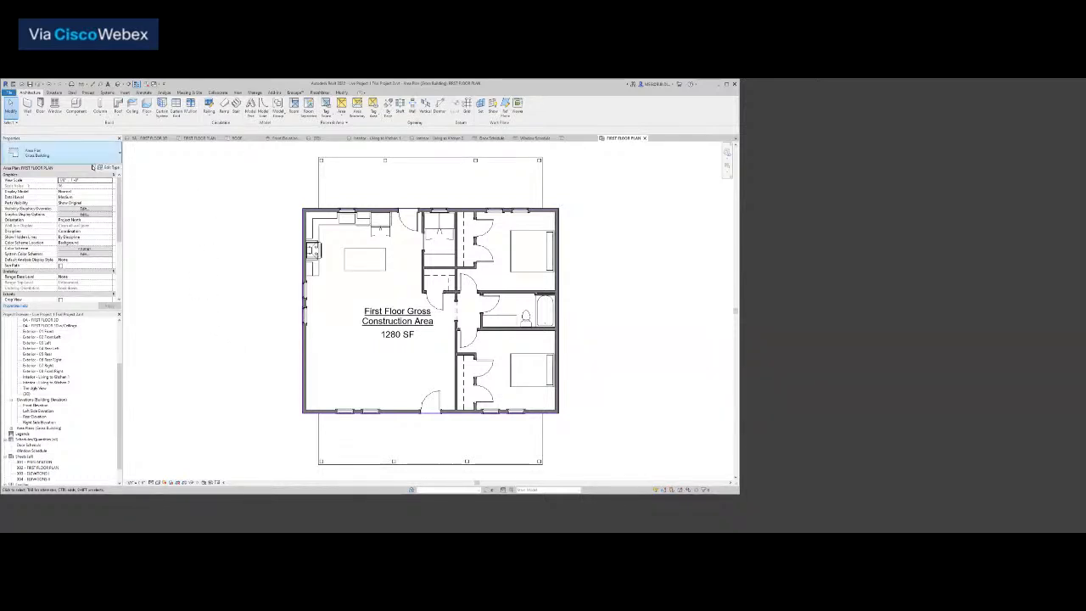
Create a Rentable area plan for the FIRST FLOOR PLAN level without automatic area boundary lines, saving the project when prompted
{"action": "left_click", "coordinate": [343, 116]}
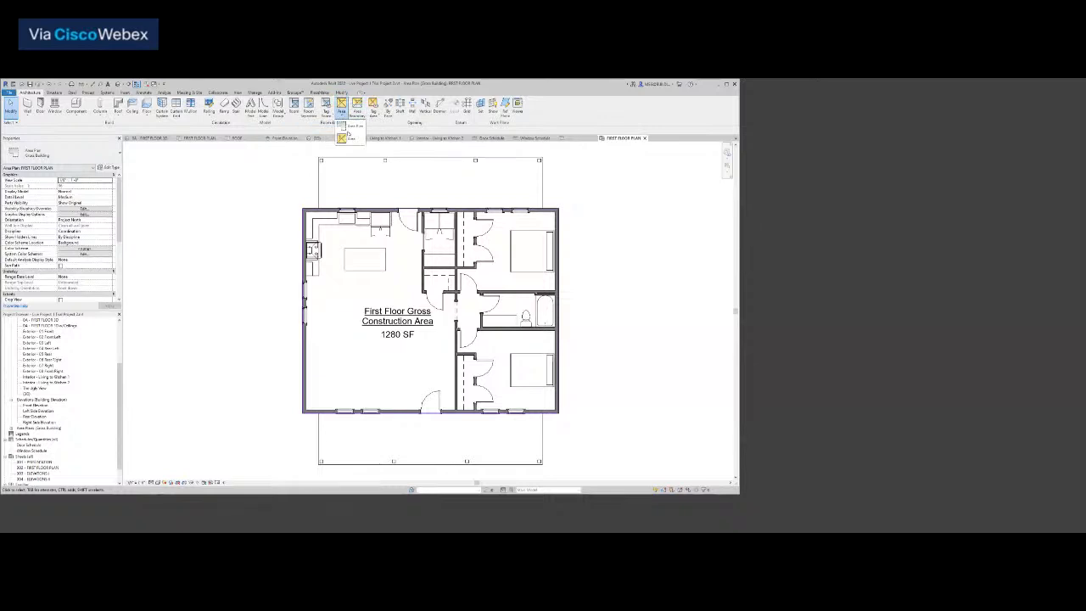
{"action": "left_click", "coordinate": [349, 130]}
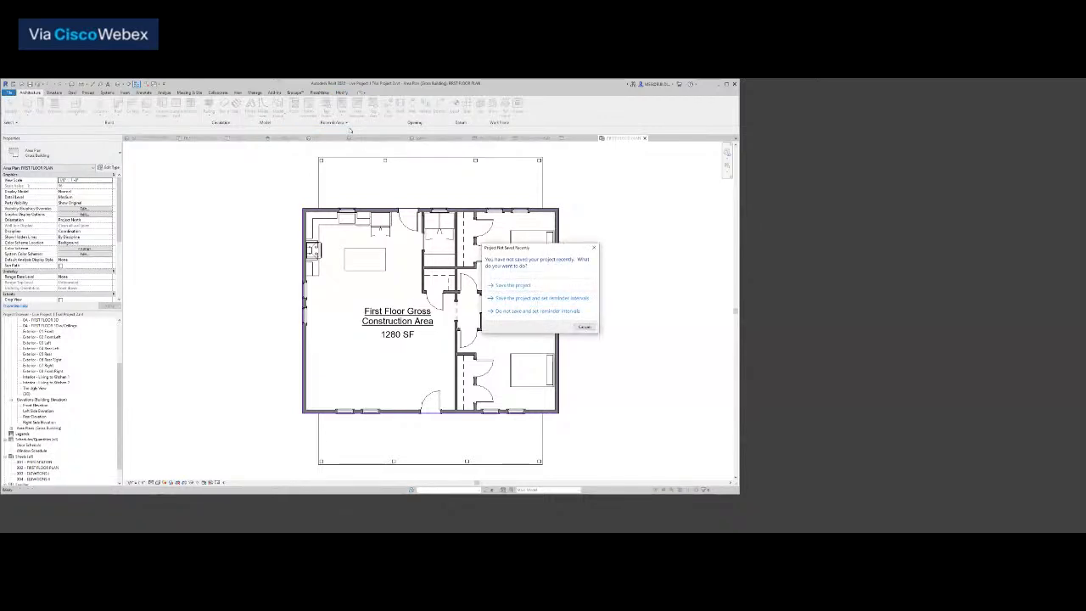
{"action": "left_click", "coordinate": [511, 285]}
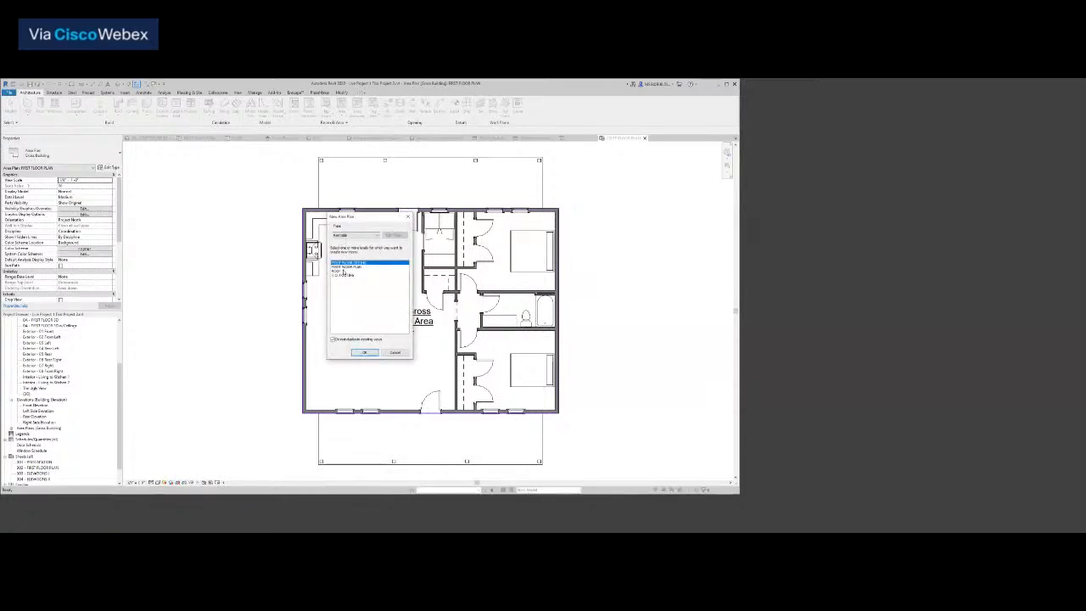
{"action": "left_click", "coordinate": [347, 267]}
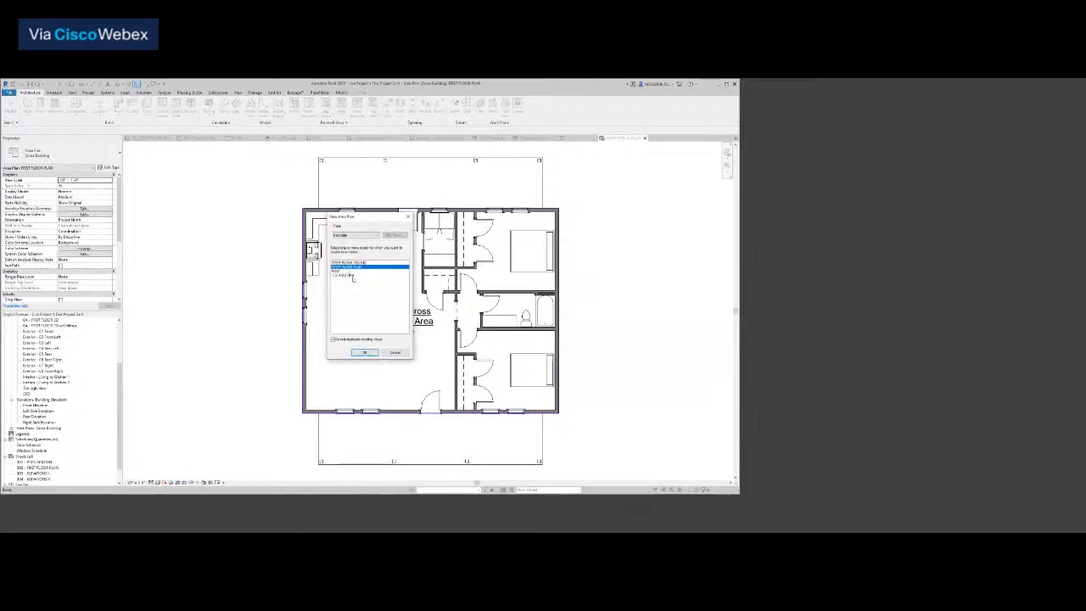
{"action": "left_click", "coordinate": [364, 352]}
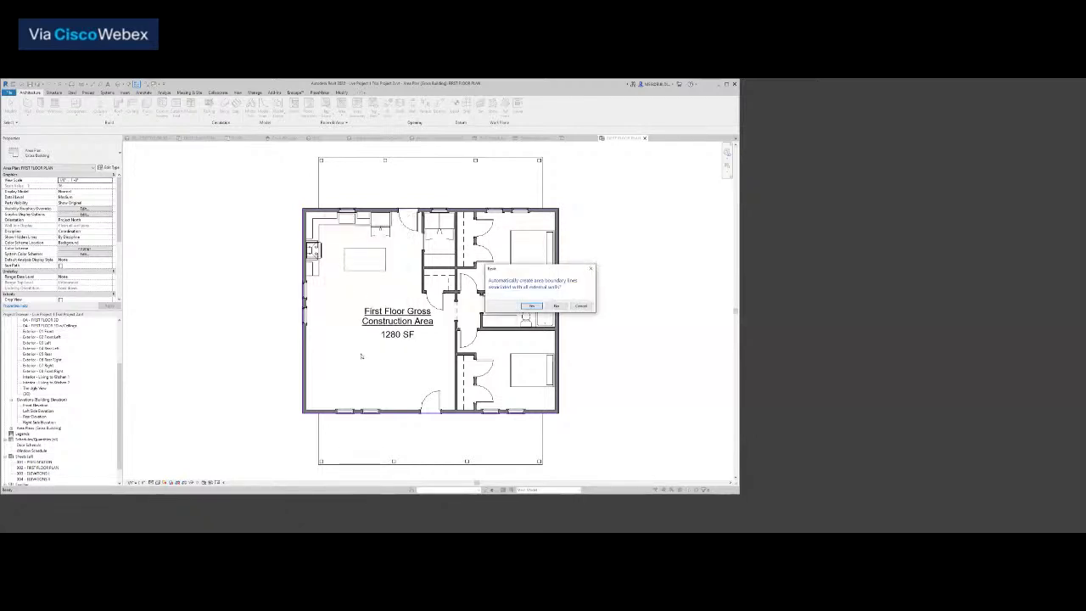
{"action": "left_click", "coordinate": [558, 306]}
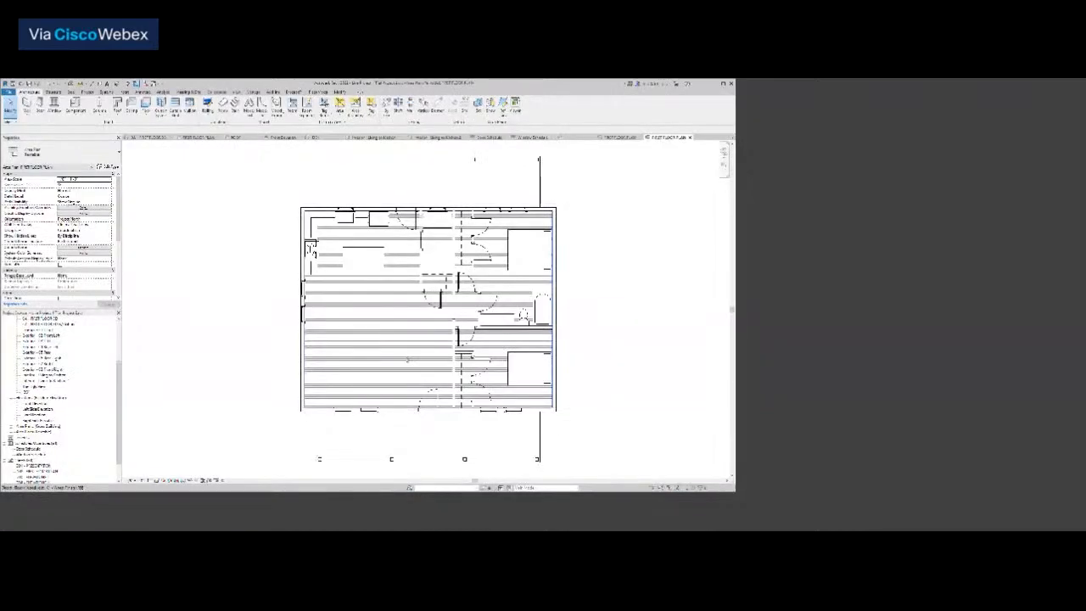
Hide the elevation markers by category in the Rentable area plan and fit the plan to the view
{"action": "scroll", "coordinate": [372, 358], "scroll_direction": "down", "scroll_amount": 3}
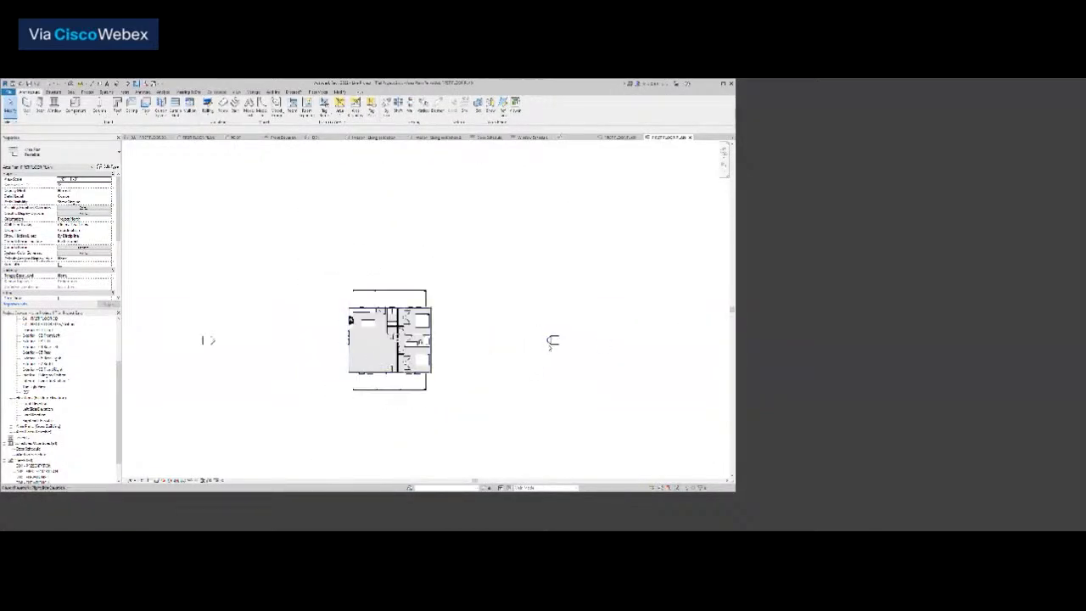
{"action": "right_click", "coordinate": [552, 341]}
{"action": "mouse_move", "coordinate": [575, 380]}
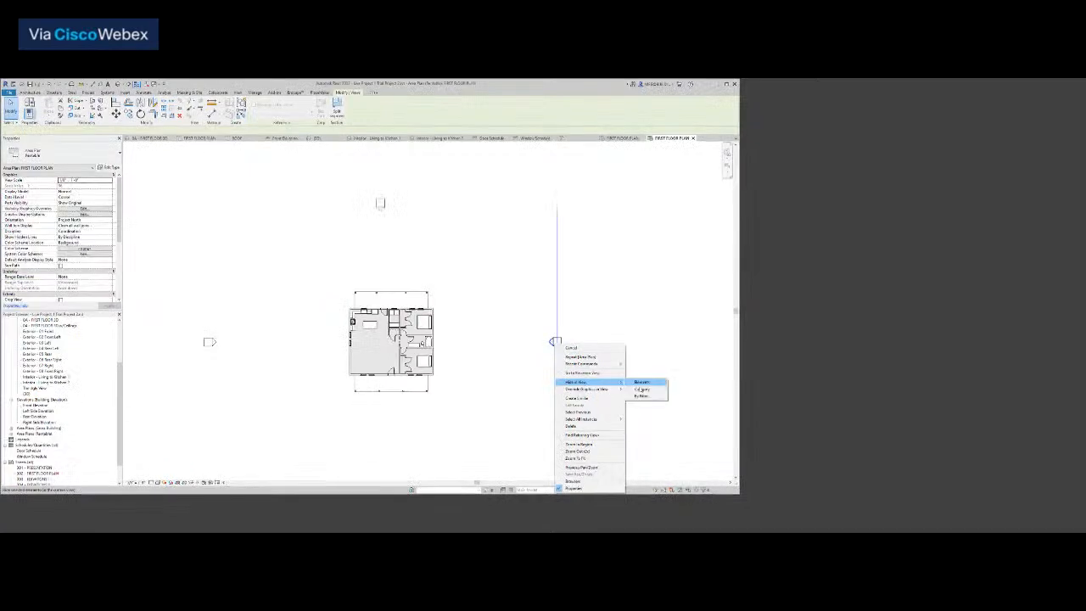
{"action": "left_click", "coordinate": [642, 388]}
{"action": "key", "text": "z"}
{"action": "key", "text": "f"}
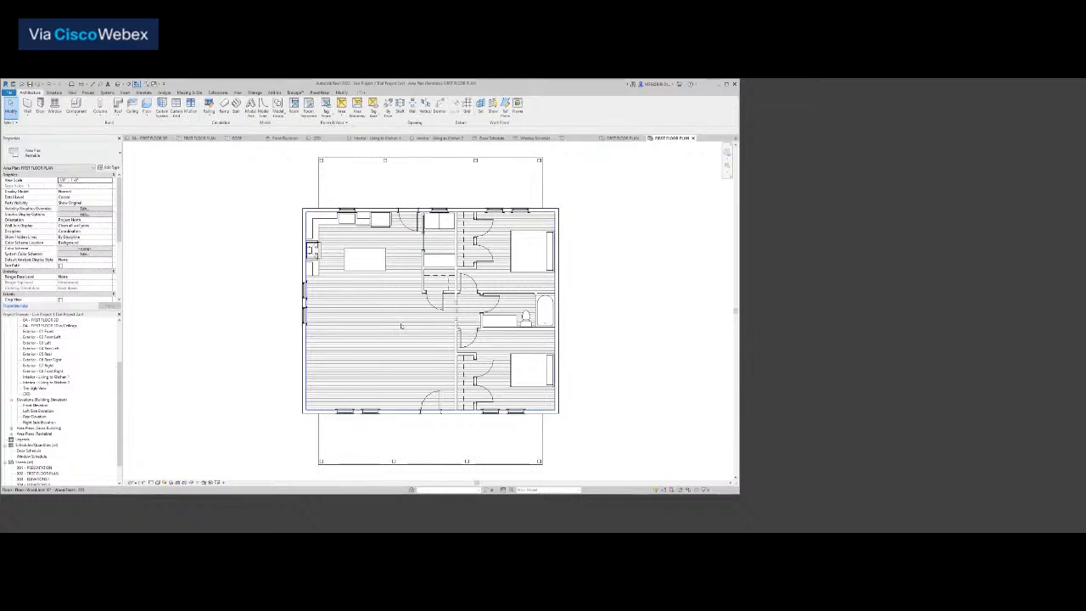
Hide the wood floor element in the Rentable area plan and set the view's detail level to Medium
{"action": "left_click", "coordinate": [402, 326]}
{"action": "right_click", "coordinate": [401, 326]}
{"action": "mouse_move", "coordinate": [449, 353]}
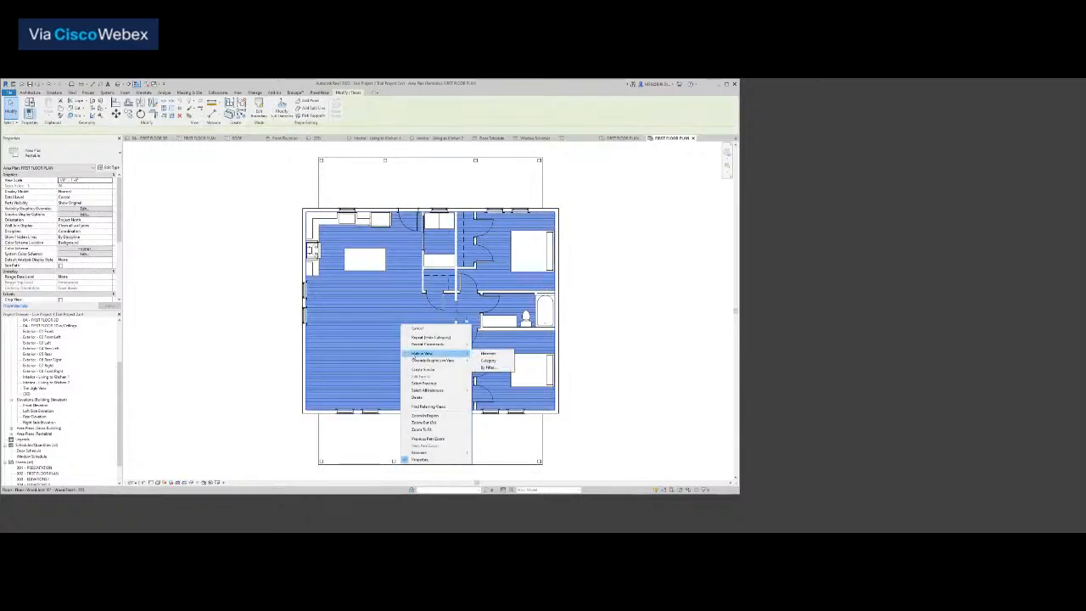
{"action": "left_click", "coordinate": [486, 353]}
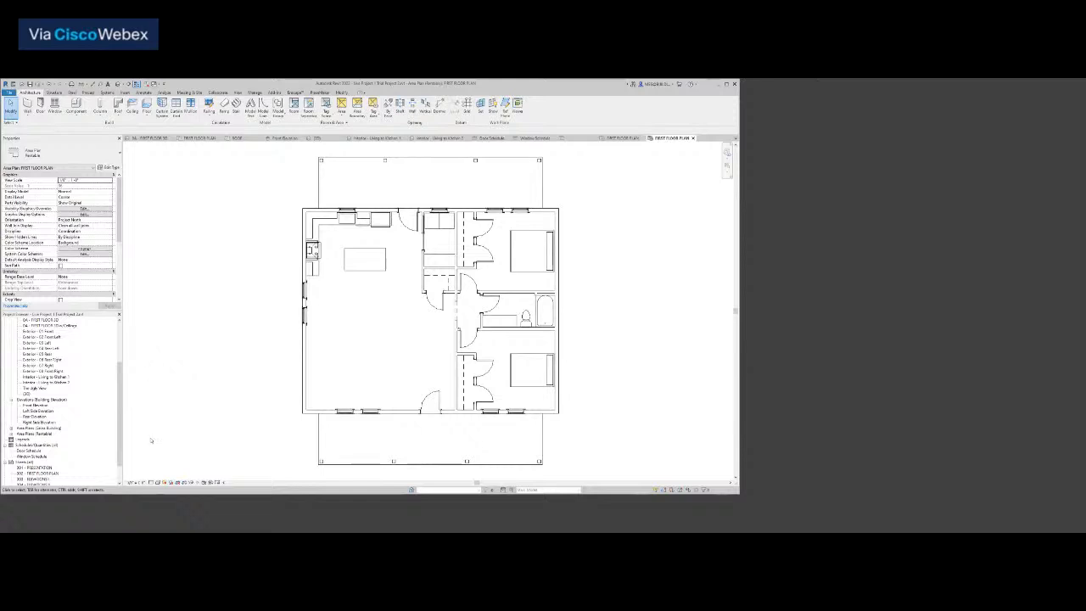
{"action": "left_click", "coordinate": [150, 484]}
{"action": "left_click", "coordinate": [154, 469]}
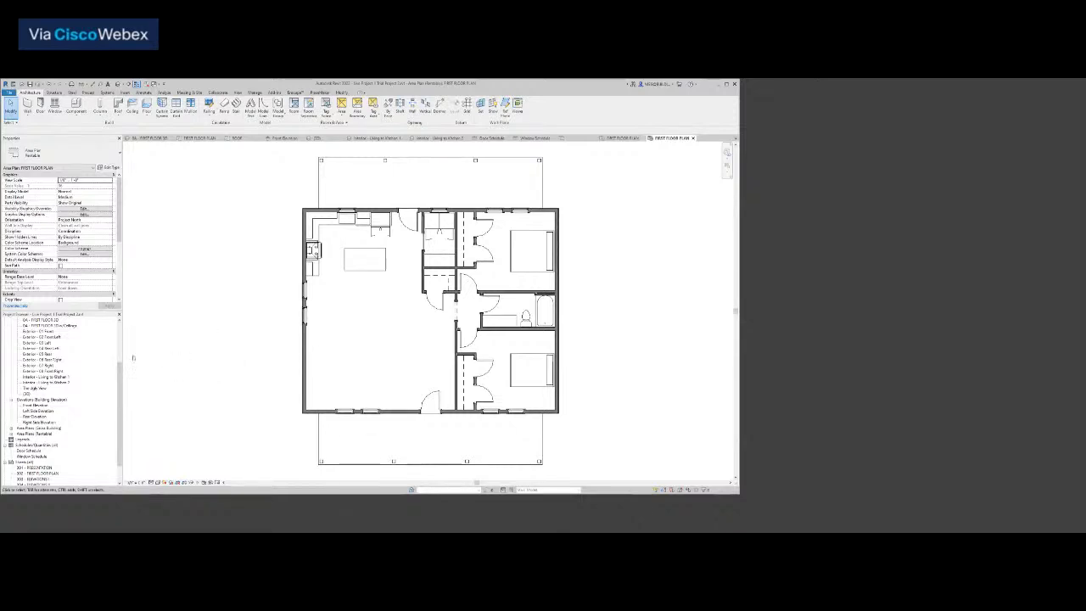
Rename the Gross Building area plan as First Floor Area Plan, without renaming the corresponding level and views
{"action": "left_click", "coordinate": [11, 428]}
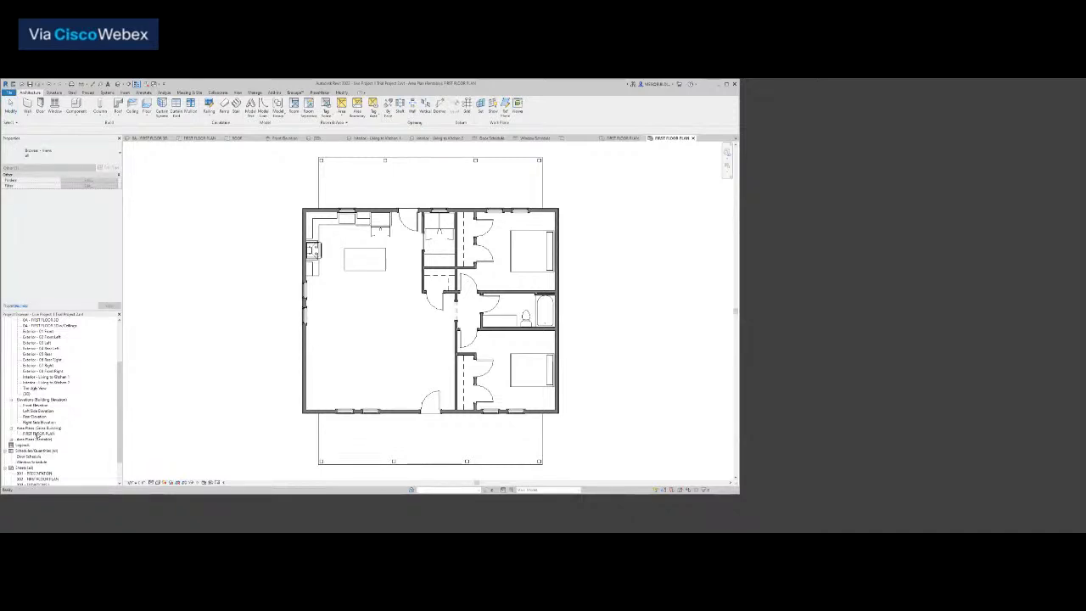
{"action": "left_click_drag", "start_coordinate": [37, 434], "coordinate": [215, 358]}
{"action": "type", "text": "FIRS"}
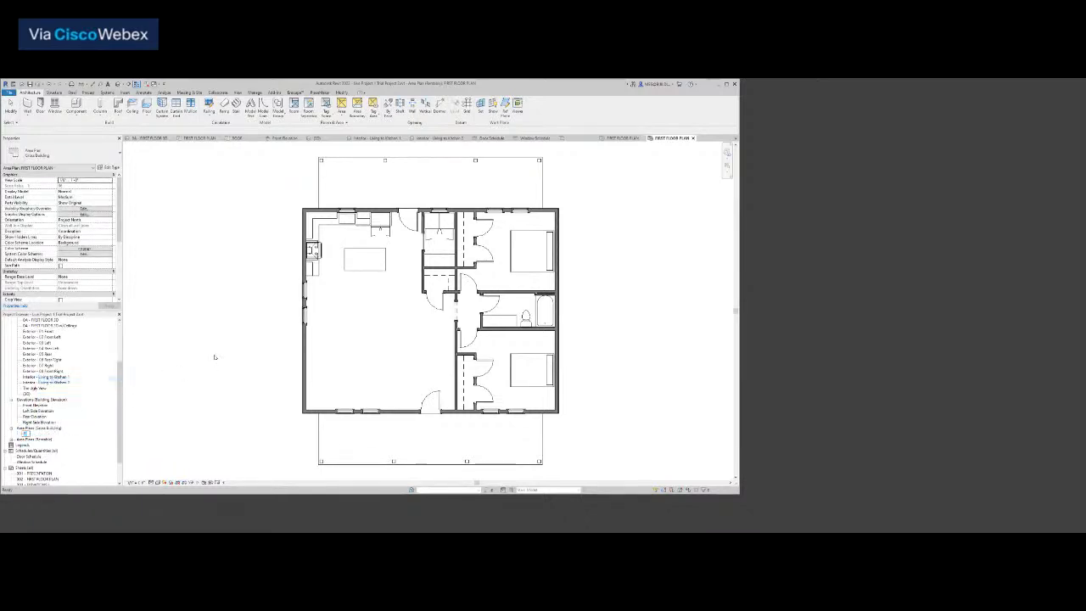
{"action": "type", "text": "t Floor"}
{"action": "type", "text": " Plan"}
{"action": "key", "text": "Return"}
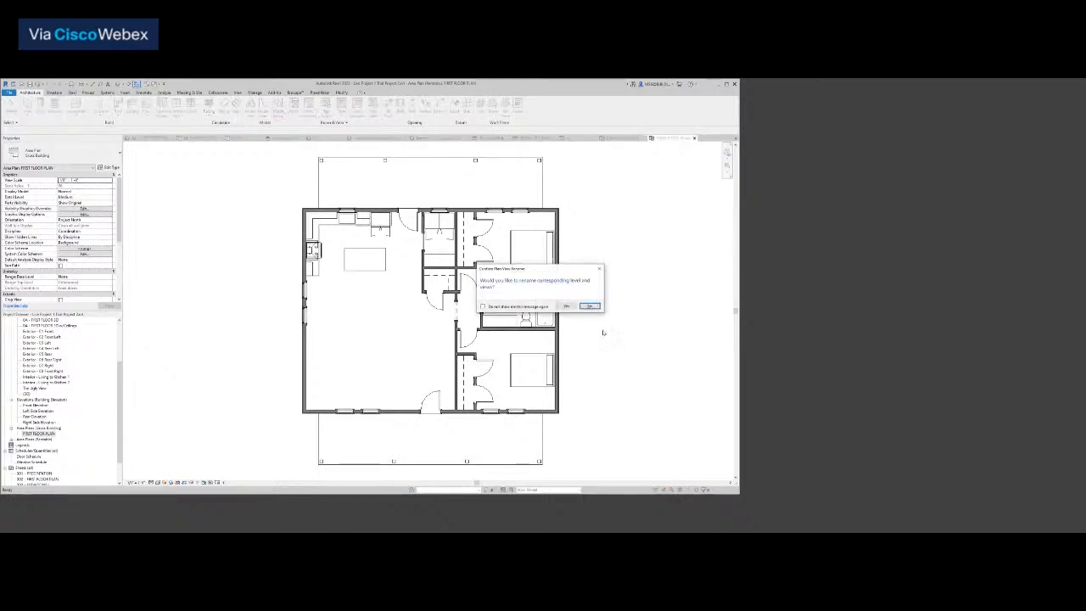
{"action": "left_click", "coordinate": [589, 305]}
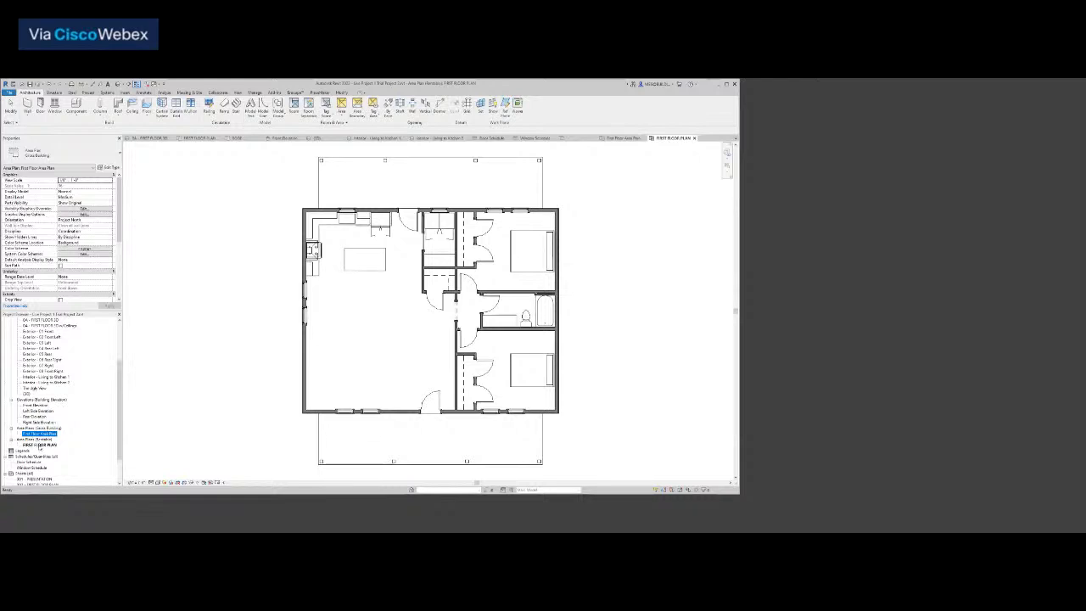
Rename the Rentable area plan as First Floor Room Plan, without renaming the corresponding level and views
{"action": "right_click", "coordinate": [39, 445]}
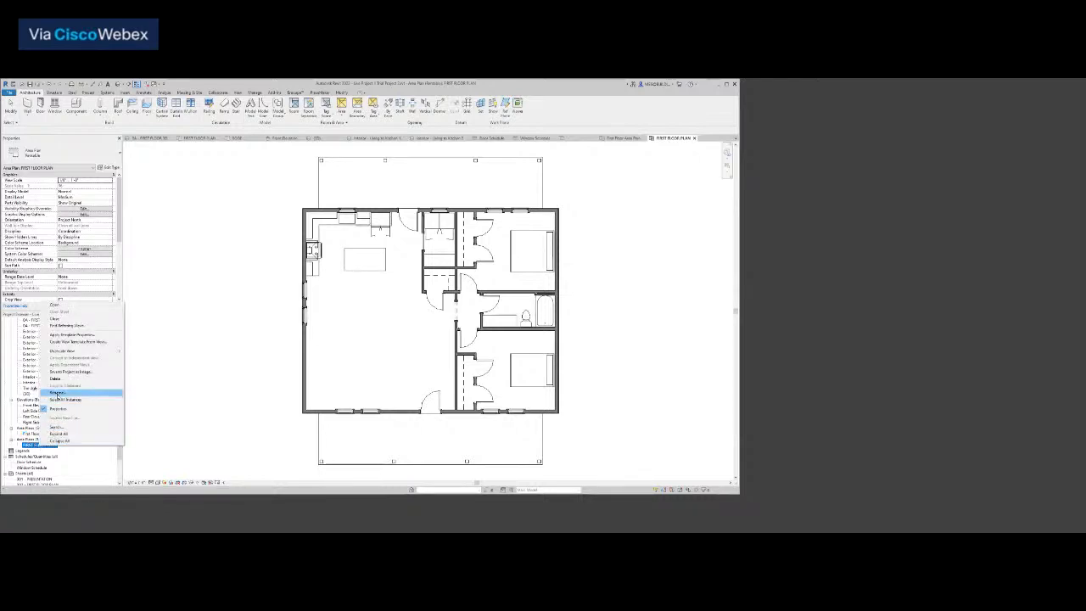
{"action": "left_click", "coordinate": [68, 394]}
{"action": "type", "text": "First"}
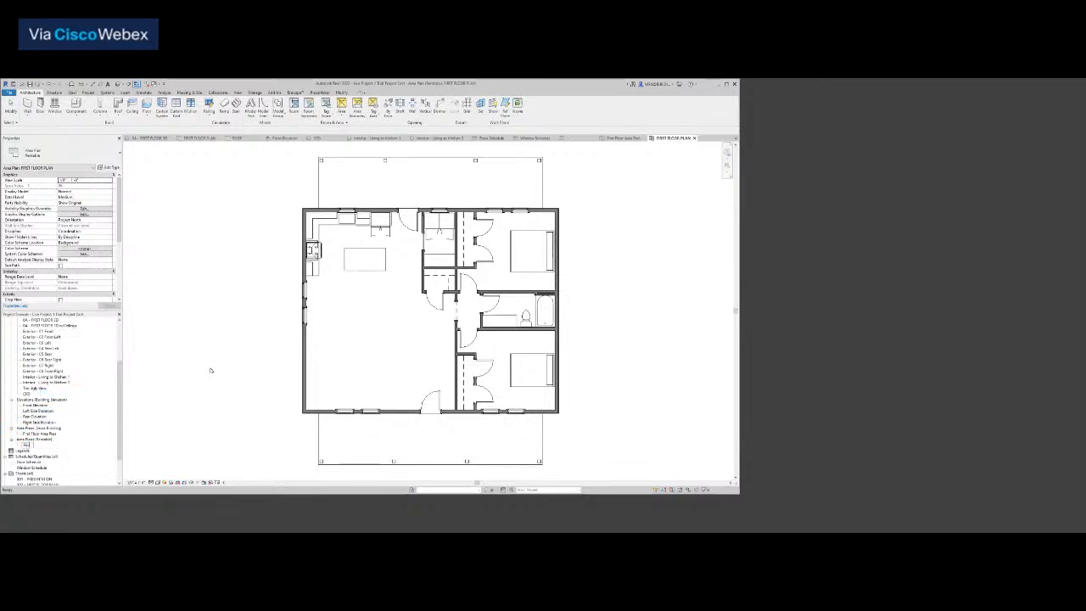
{"action": "type", "text": " Floor Rent Plan"}
{"action": "key", "text": "Return"}
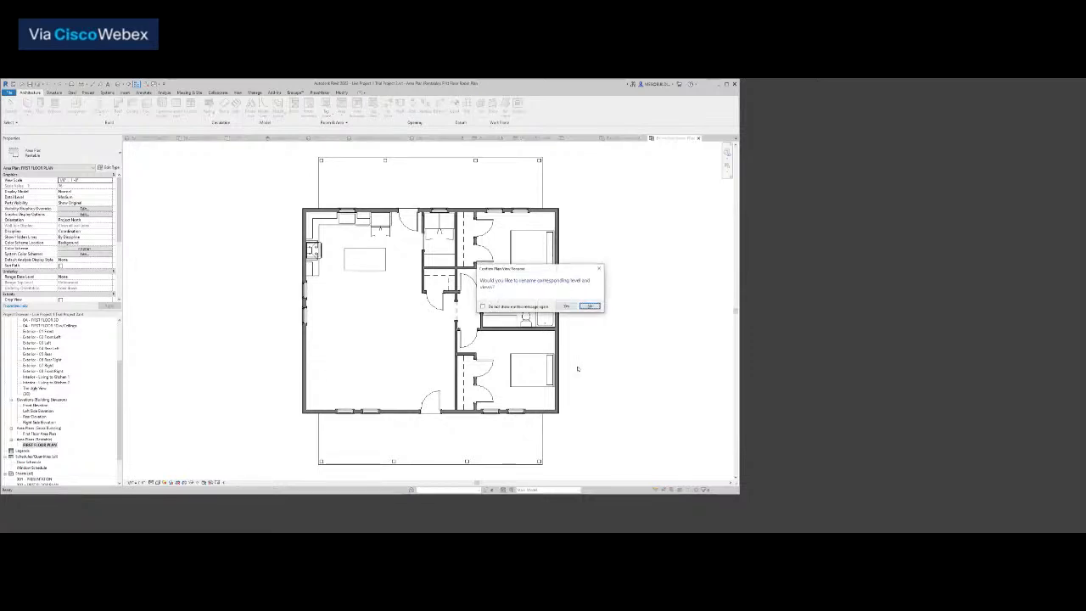
{"action": "left_click", "coordinate": [594, 305]}
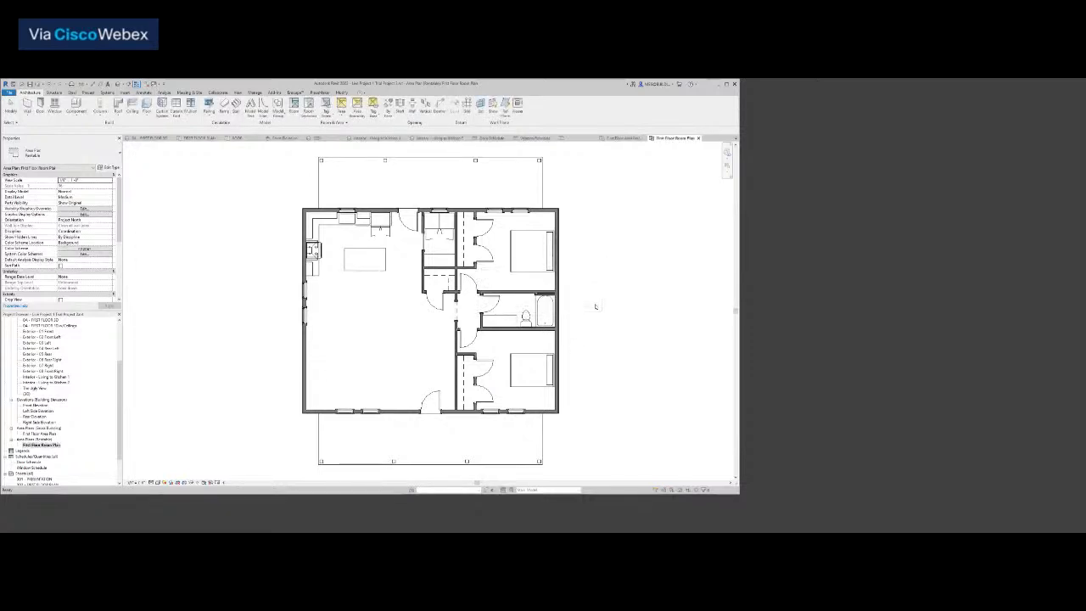
{"action": "left_click", "coordinate": [220, 361]}
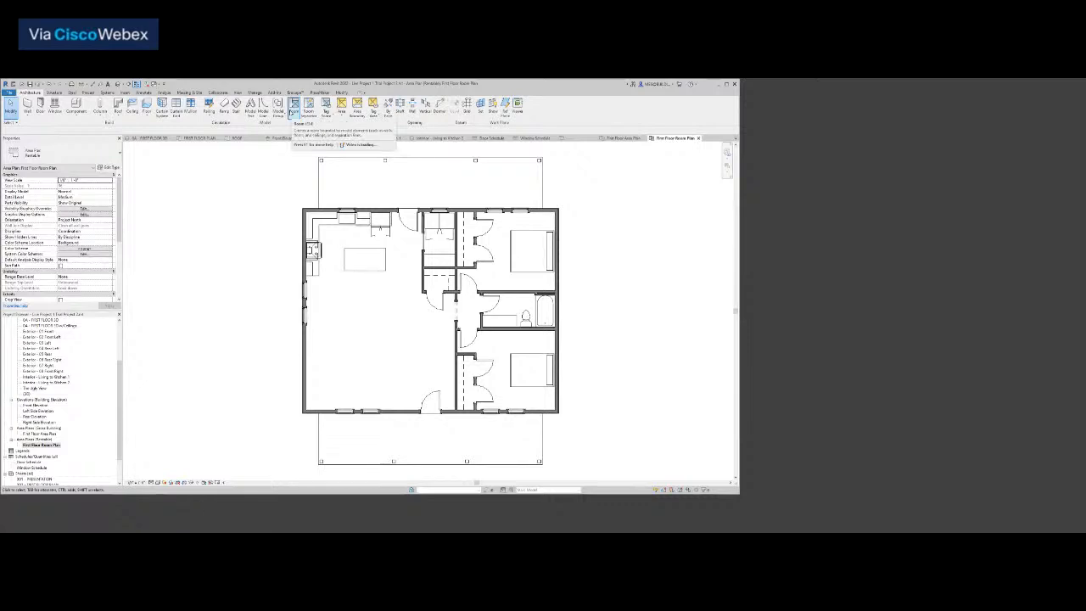
Place tagged rooms in both bedrooms, the bathroom, the hall, the small closet, the laundry closet and the open living and kitchen area
{"action": "left_click", "coordinate": [294, 111]}
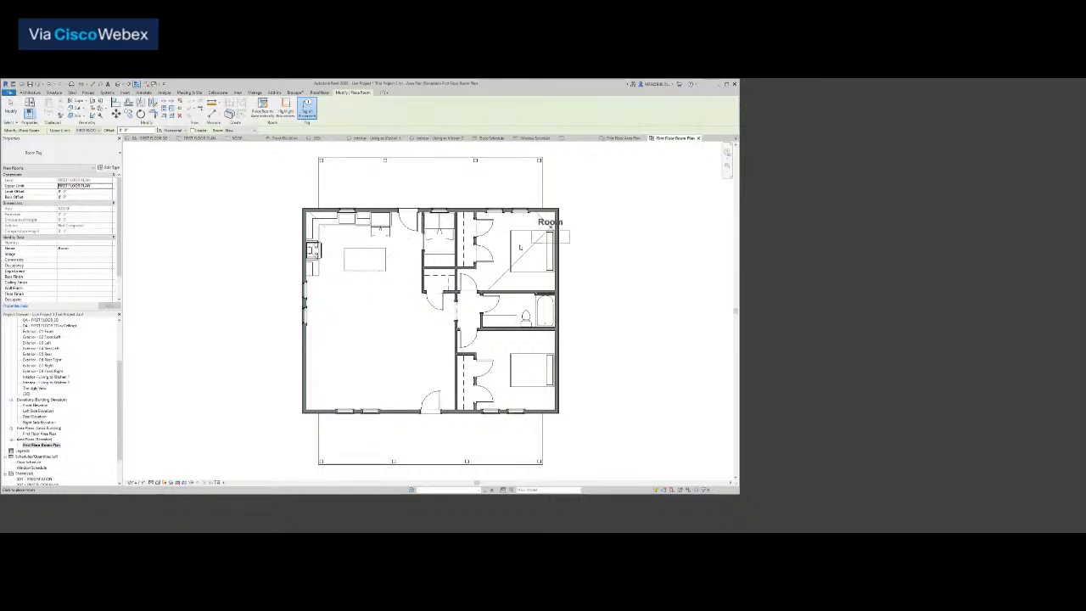
{"action": "left_click", "coordinate": [516, 250]}
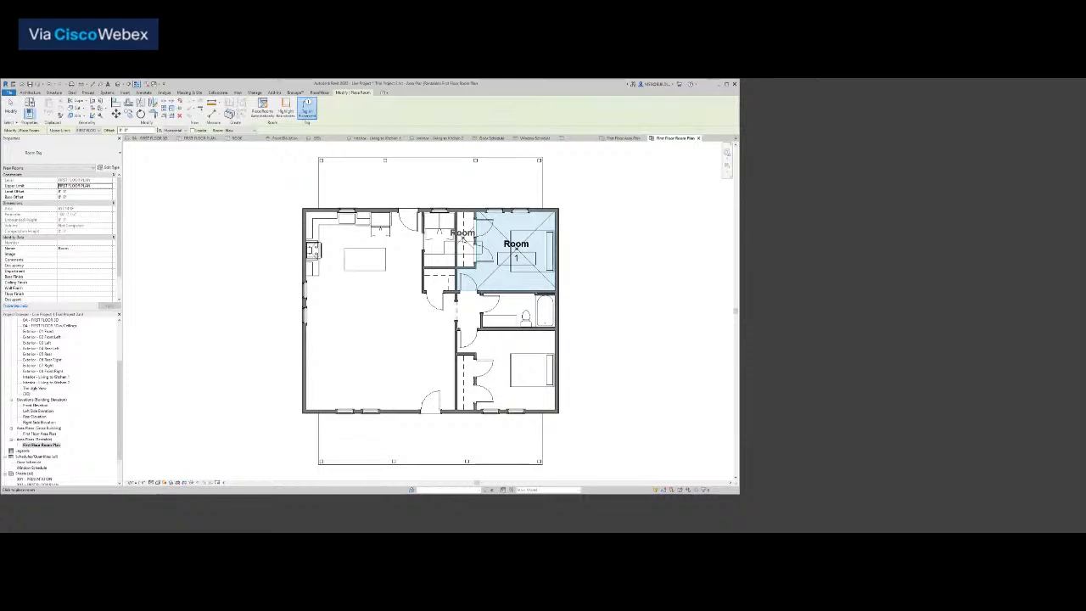
{"action": "left_click", "coordinate": [516, 309]}
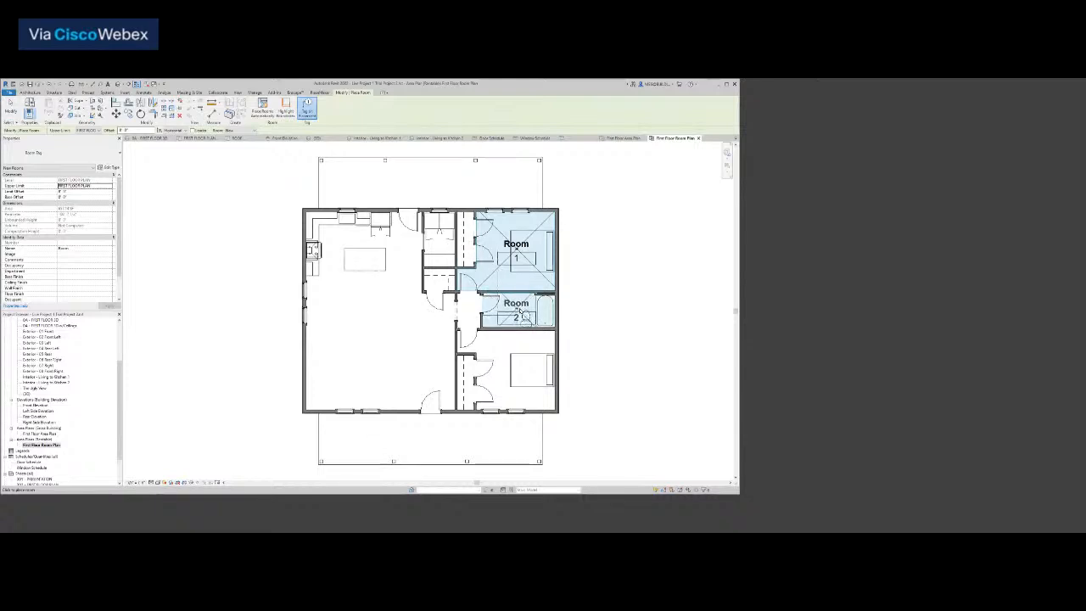
{"action": "left_click", "coordinate": [511, 371]}
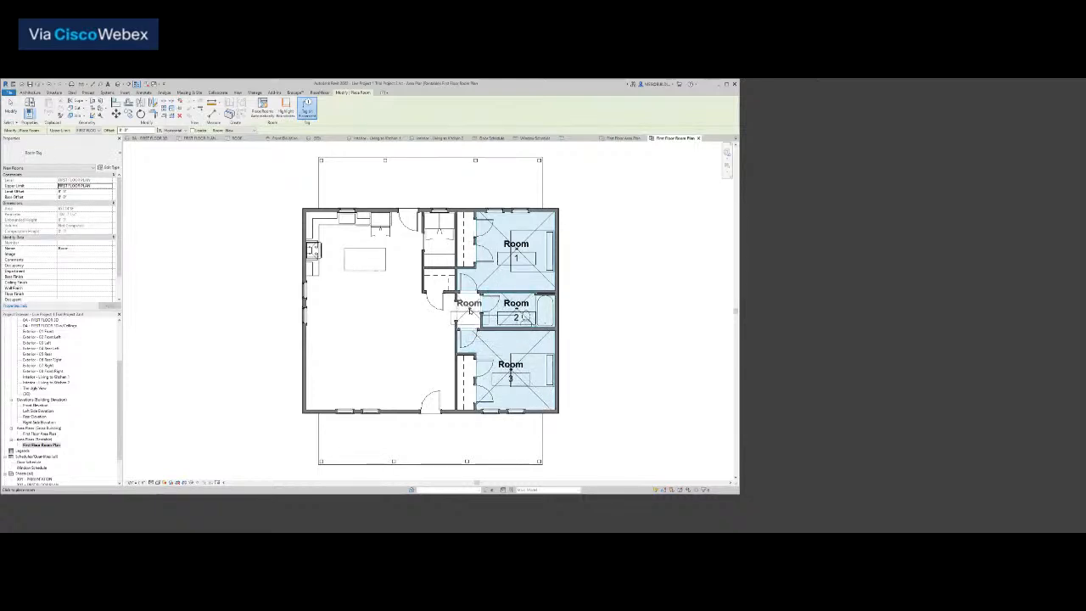
{"action": "left_click", "coordinate": [468, 314]}
{"action": "left_click", "coordinate": [441, 275]}
{"action": "left_click", "coordinate": [435, 246]}
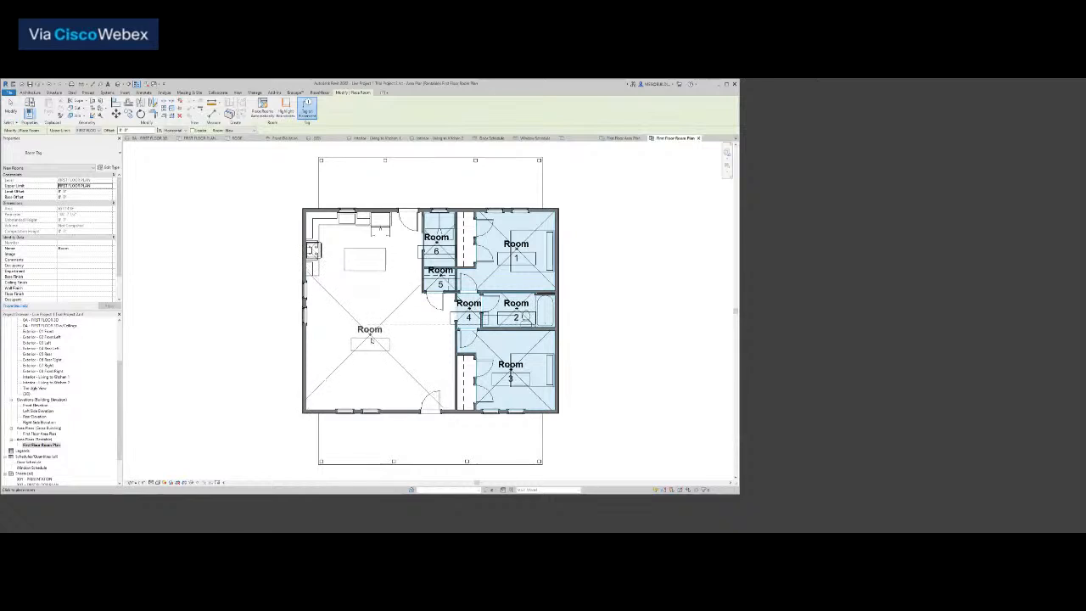
{"action": "left_click", "coordinate": [370, 340]}
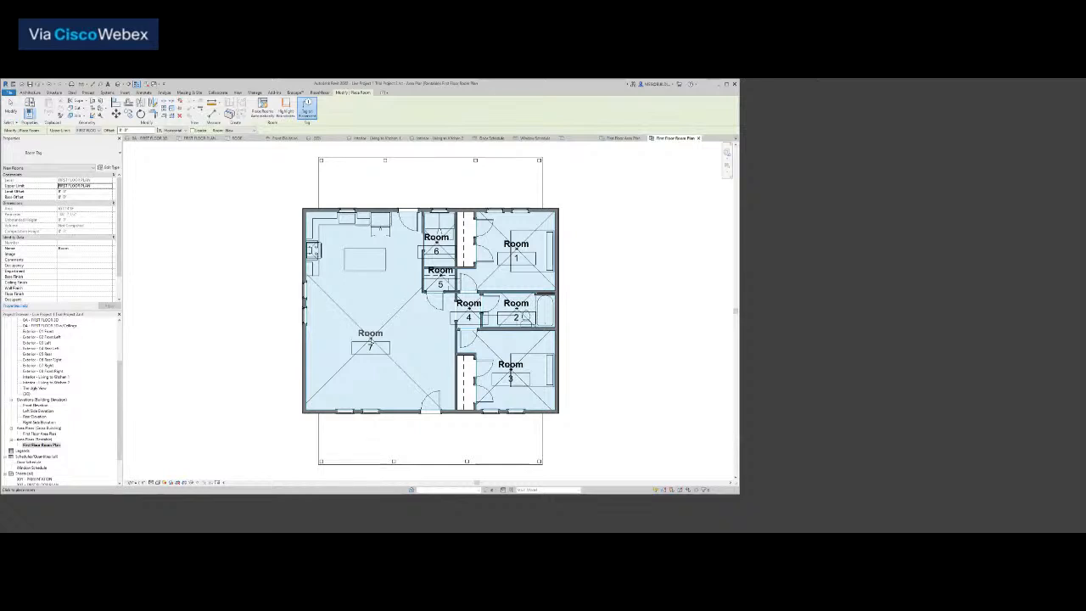
{"action": "key", "text": "Escape"}
{"action": "key", "text": "Escape"}
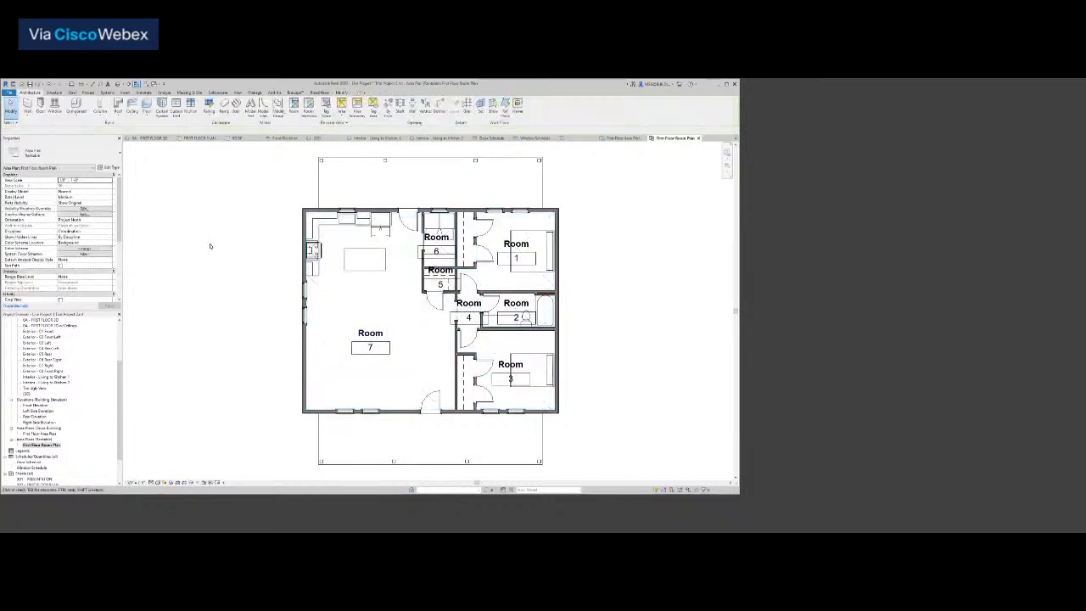
Draw a horizontal room separation line from the end of the kitchen counter to the closet wall
{"action": "left_click", "coordinate": [310, 110]}
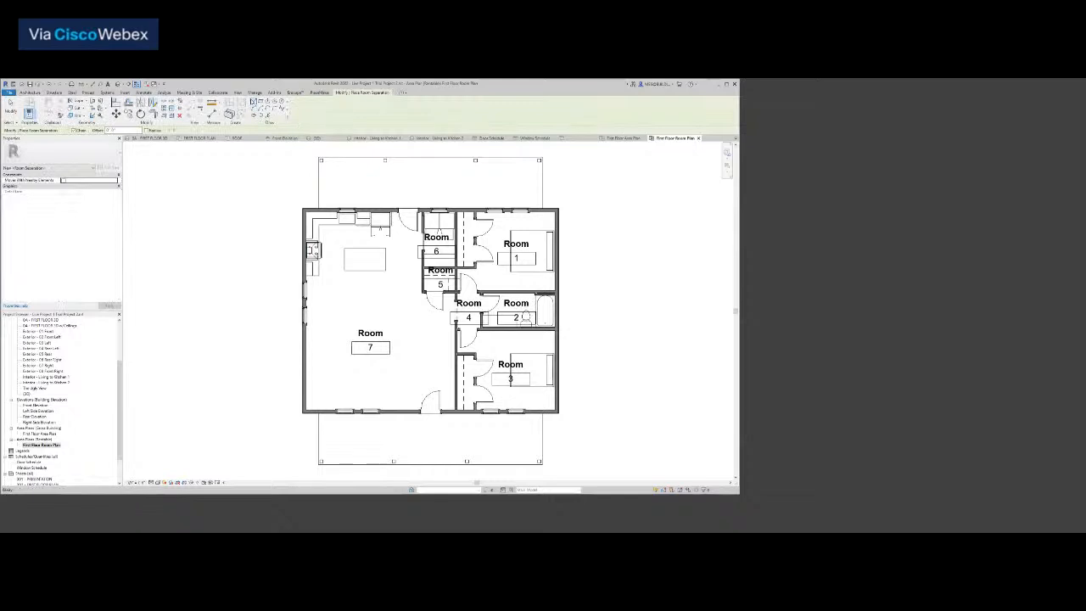
{"action": "scroll", "coordinate": [318, 259], "scroll_direction": "up", "scroll_amount": 6}
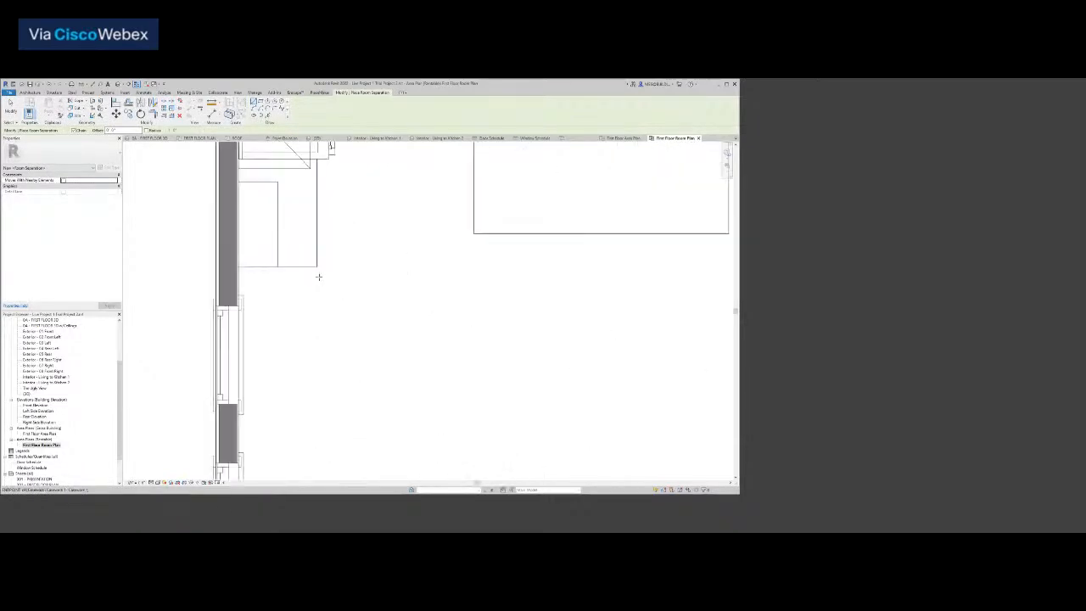
{"action": "scroll", "coordinate": [315, 264], "scroll_direction": "down", "scroll_amount": 6}
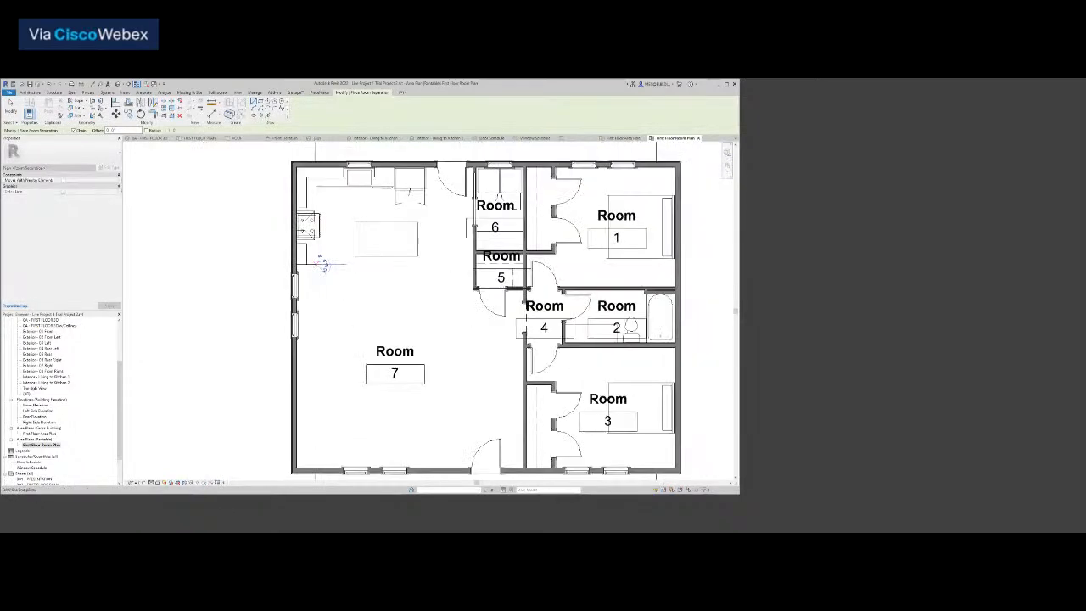
{"action": "scroll", "coordinate": [465, 264], "scroll_direction": "up", "scroll_amount": 3}
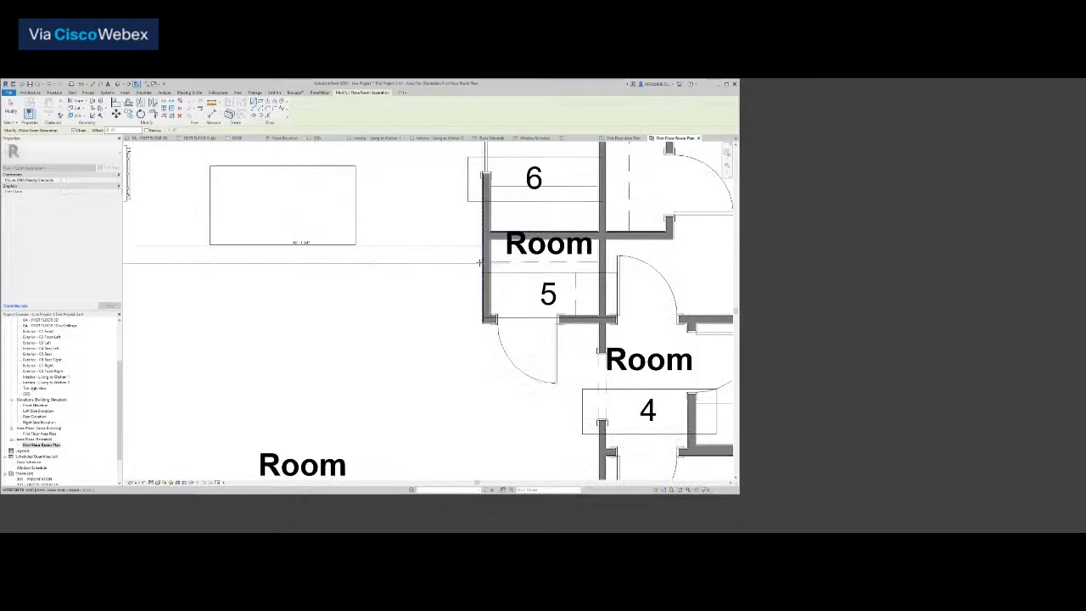
{"action": "scroll", "coordinate": [479, 264], "scroll_direction": "down", "scroll_amount": 4}
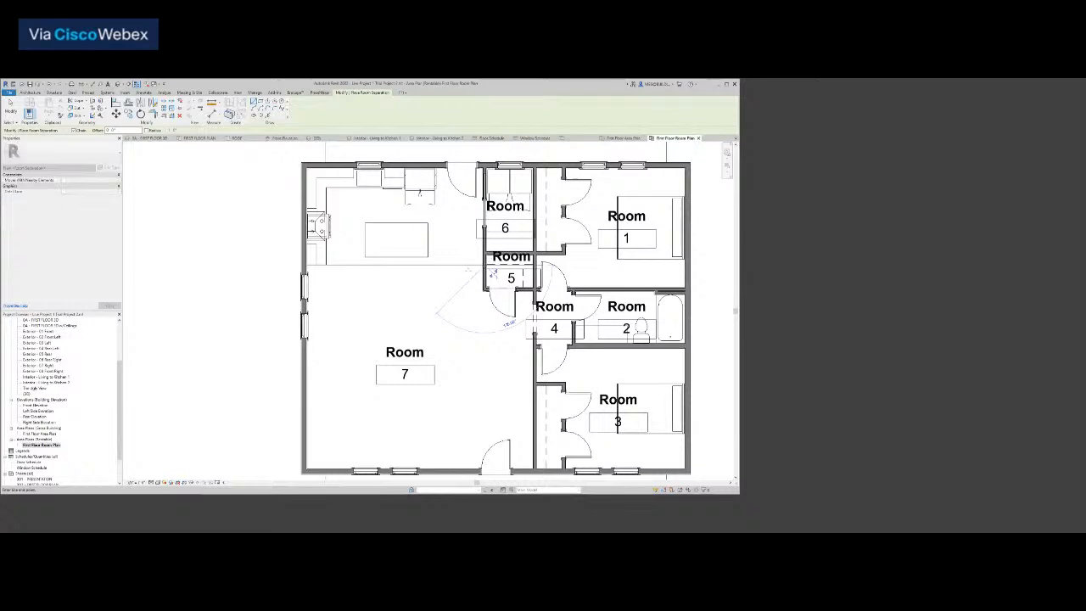
{"action": "scroll", "coordinate": [462, 268], "scroll_direction": "down", "scroll_amount": 3}
{"action": "scroll", "coordinate": [447, 262], "scroll_direction": "up", "scroll_amount": 3}
{"action": "key", "text": "Escape"}
Draw room separation lines from the closet corner down to the wall beside the entry door, and across the living area to the exterior wall
{"action": "left_click", "coordinate": [477, 431]}
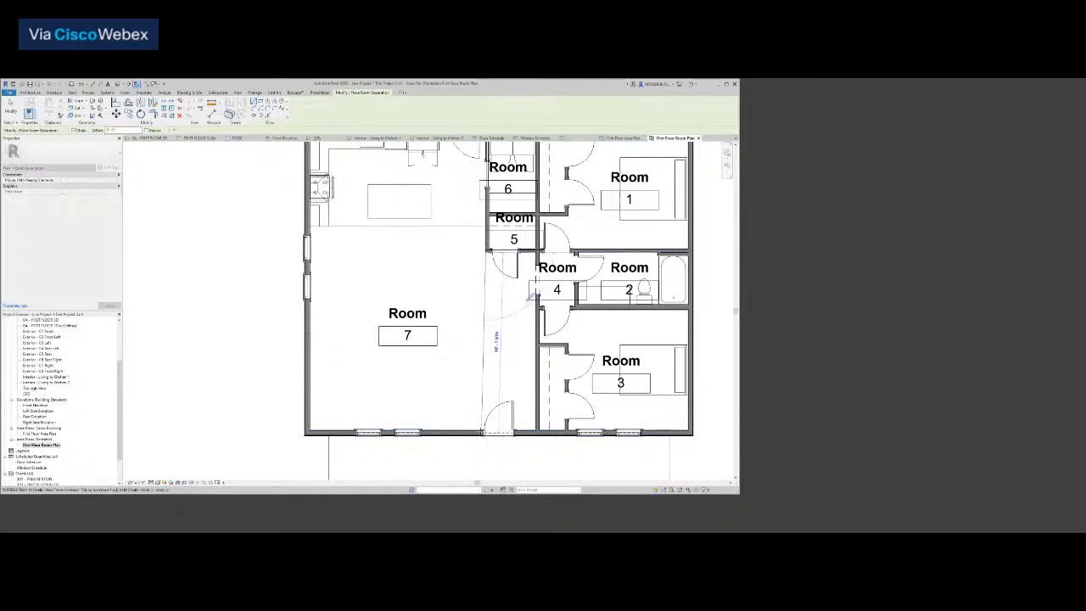
{"action": "left_click", "coordinate": [484, 303]}
{"action": "left_click", "coordinate": [311, 307]}
{"action": "key", "text": "Escape"}
{"action": "key", "text": "Escape"}
{"action": "scroll", "coordinate": [370, 326], "scroll_direction": "down", "scroll_amount": 5}
{"action": "middle_click_drag", "start_coordinate": [369, 325], "coordinate": [367, 357]}
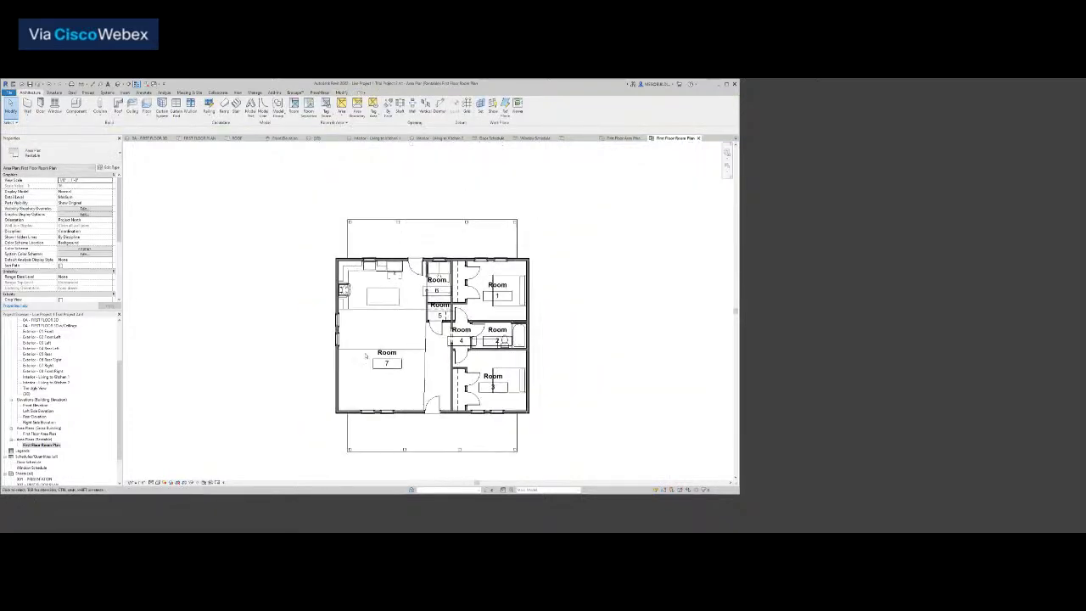
Delete the room separation lines dividing the open living and kitchen area
{"action": "left_click", "coordinate": [409, 352]}
{"action": "key", "text": "Delete"}
{"action": "scroll", "coordinate": [393, 358], "scroll_direction": "up", "scroll_amount": 3}
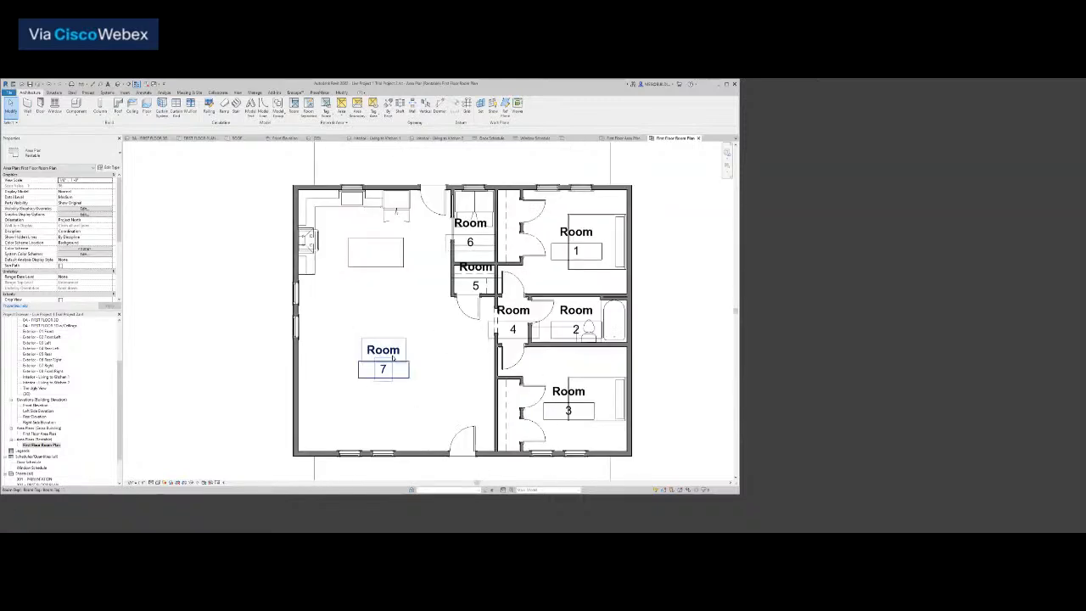
Change the open living area's room tag to the Room Tag With Area type
{"action": "left_click", "coordinate": [392, 358]}
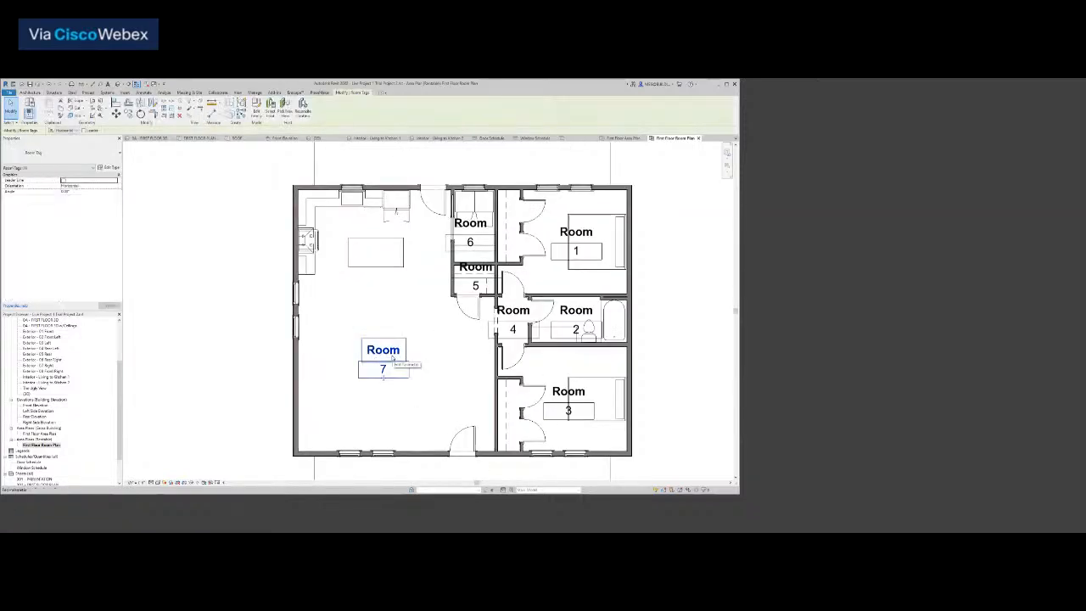
{"action": "left_click", "coordinate": [71, 157]}
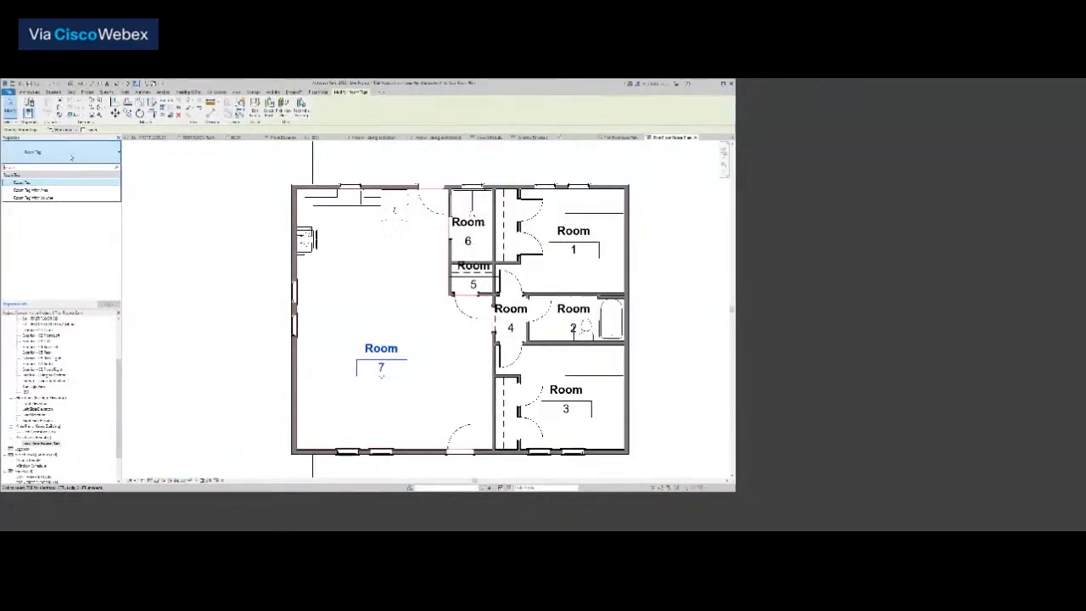
{"action": "left_click", "coordinate": [71, 157]}
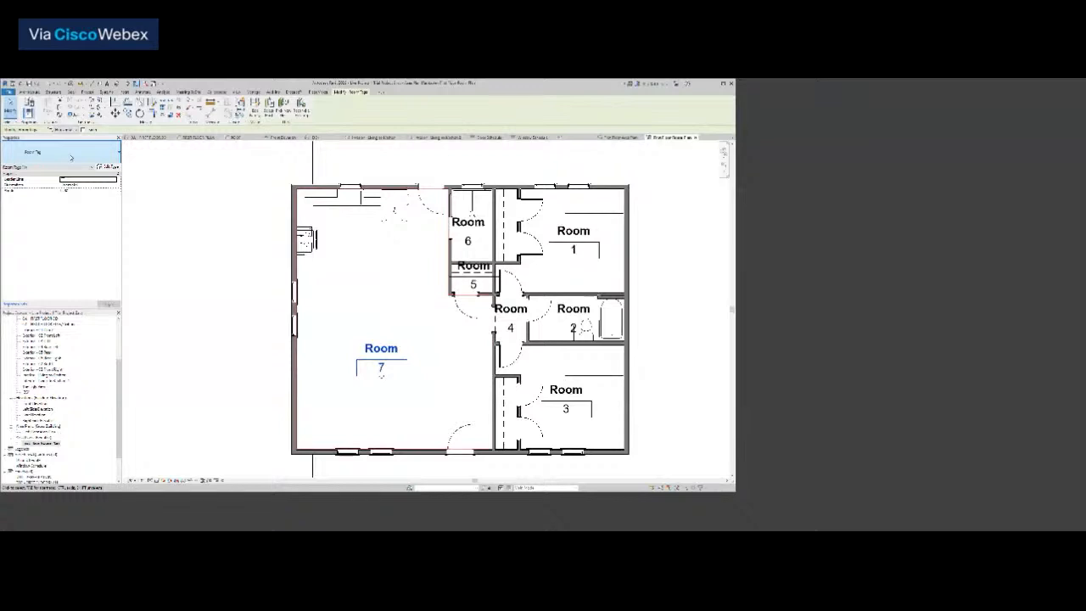
{"action": "left_click", "coordinate": [71, 157]}
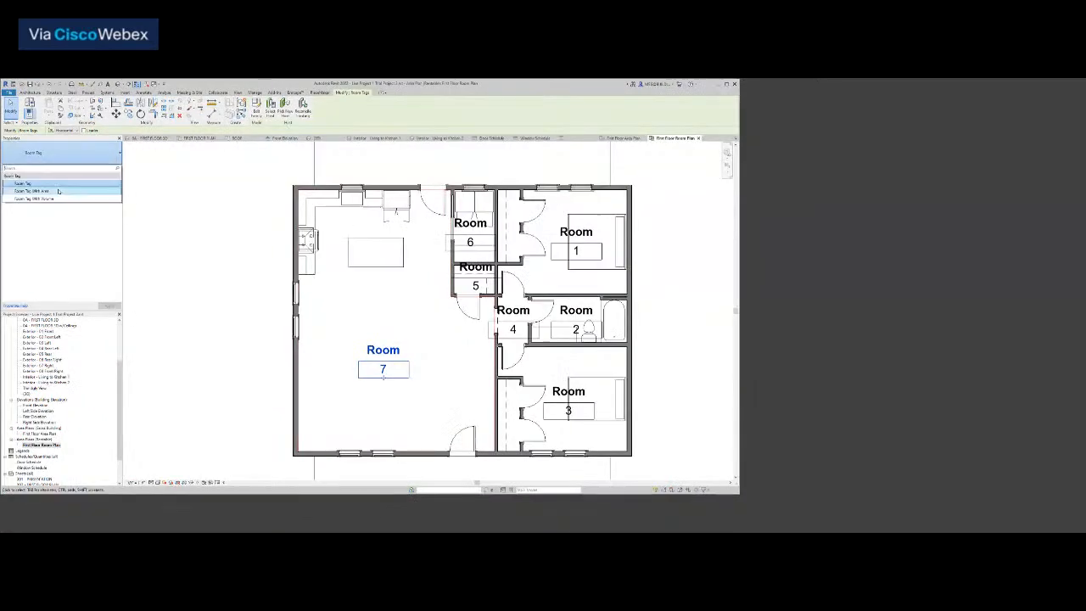
{"action": "left_click", "coordinate": [57, 191]}
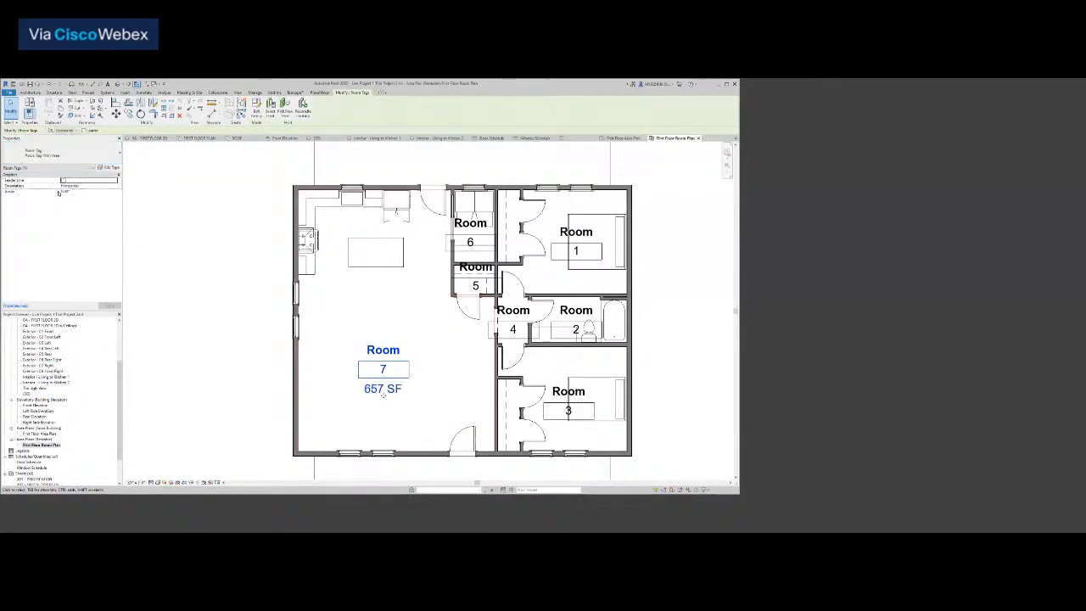
Turn off Show Room Number in the type properties of Room Tag With Area
{"action": "left_click", "coordinate": [108, 167]}
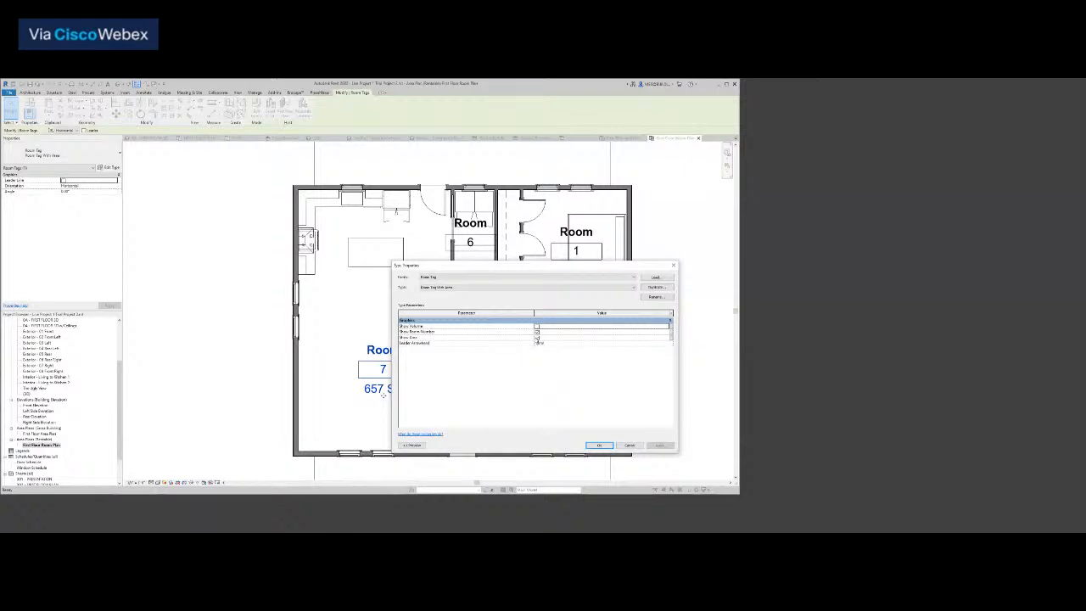
{"action": "left_click", "coordinate": [537, 332]}
{"action": "left_click", "coordinate": [599, 446]}
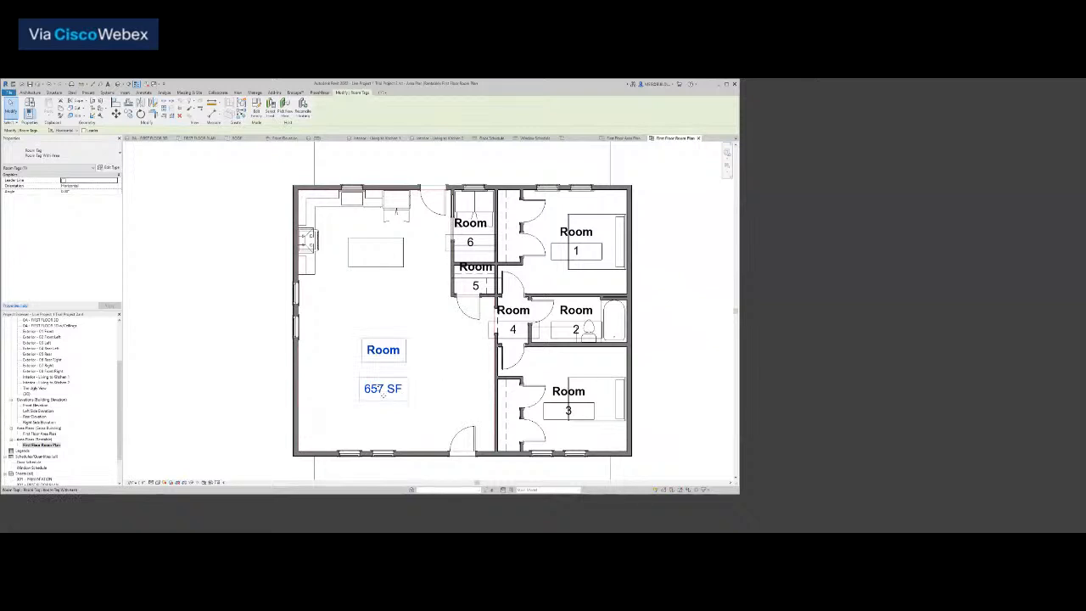
Open the room tag family for editing and move its area label up to just below the room name label
{"action": "double_click", "coordinate": [383, 391]}
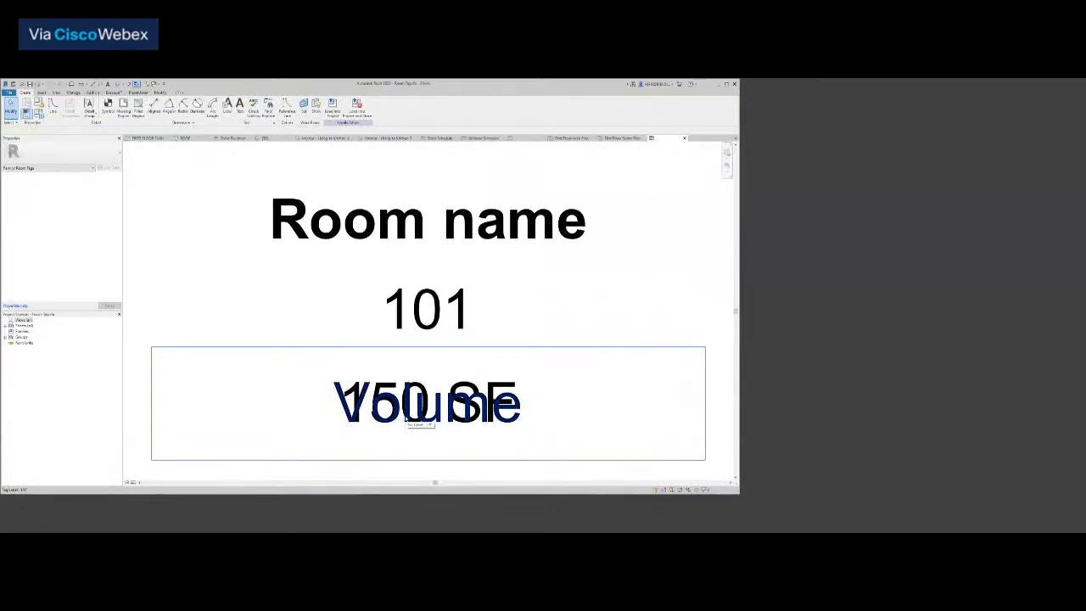
{"action": "left_click", "coordinate": [409, 416]}
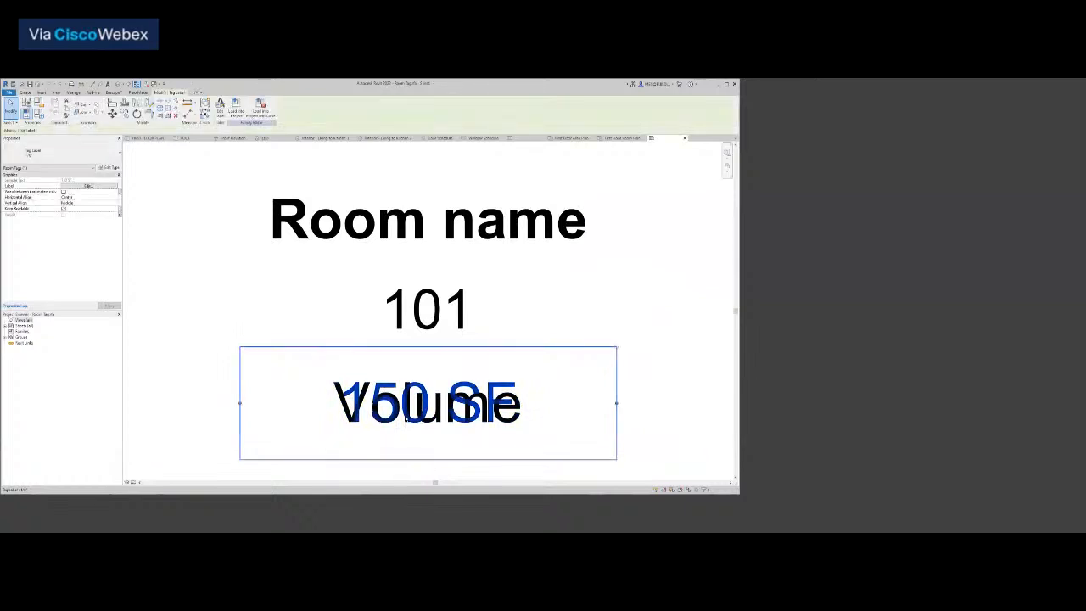
{"action": "key", "text": "Up"}
{"action": "key", "text": "Up"}
{"action": "key", "text": "Up"}
{"action": "key", "text": "Up"}
{"action": "key", "text": "Up"}
{"action": "key", "text": "Up"}
{"action": "key", "text": "Up"}
{"action": "key", "text": "Up"}
{"action": "key", "text": "Up"}
{"action": "key", "text": "Up"}
{"action": "key", "text": "Up"}
{"action": "key", "text": "Up"}
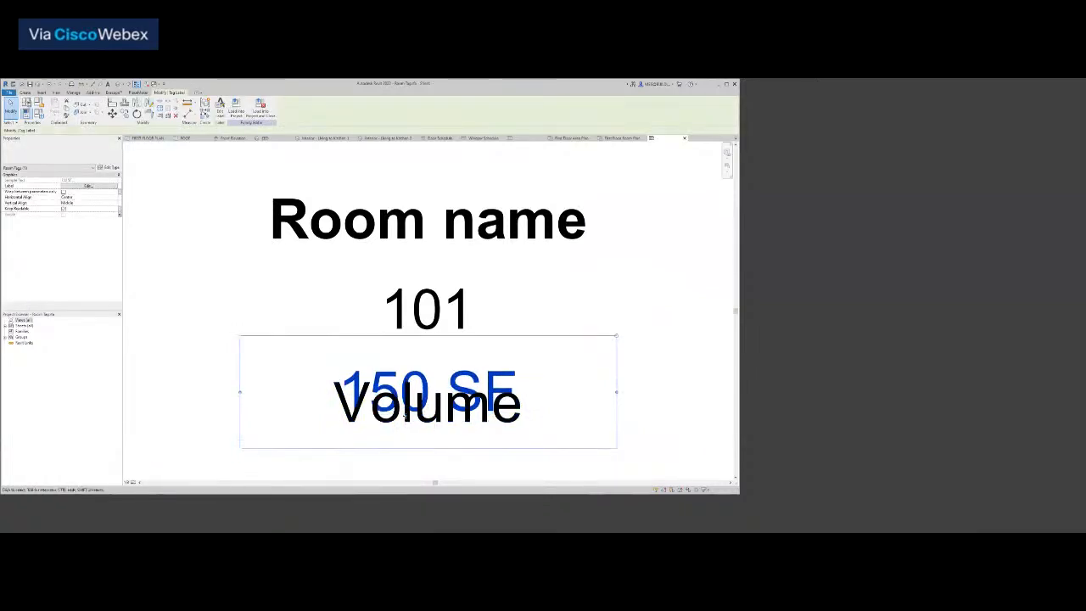
{"action": "key", "text": "Up"}
{"action": "key", "text": "Up"}
{"action": "key", "text": "Up"}
{"action": "key", "text": "Up"}
{"action": "key", "text": "Up"}
{"action": "key", "text": "Up"}
{"action": "key", "text": "Up"}
{"action": "key", "text": "Up"}
{"action": "key", "text": "Up"}
{"action": "key", "text": "Up"}
{"action": "key", "text": "Up"}
{"action": "key", "text": "Up"}
{"action": "key", "text": "Up"}
{"action": "key", "text": "Up"}
{"action": "key", "text": "Up"}
{"action": "key", "text": "Up"}
{"action": "key", "text": "Up"}
{"action": "key", "text": "Up"}
{"action": "key", "text": "Up"}
{"action": "key", "text": "Up"}
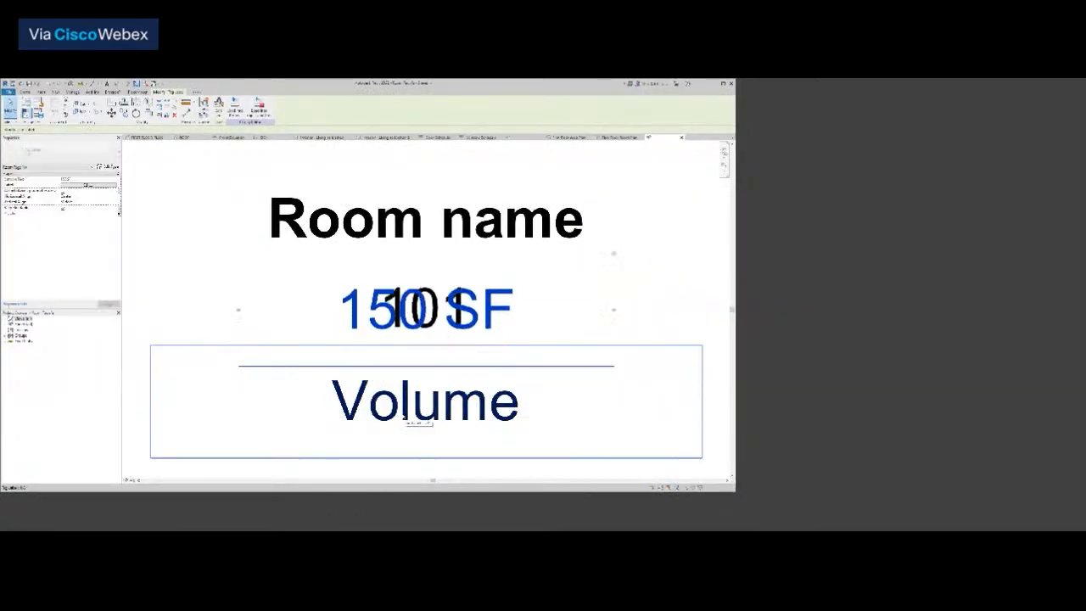
{"action": "key", "text": "Up"}
{"action": "key", "text": "Up"}
{"action": "key", "text": "Escape"}
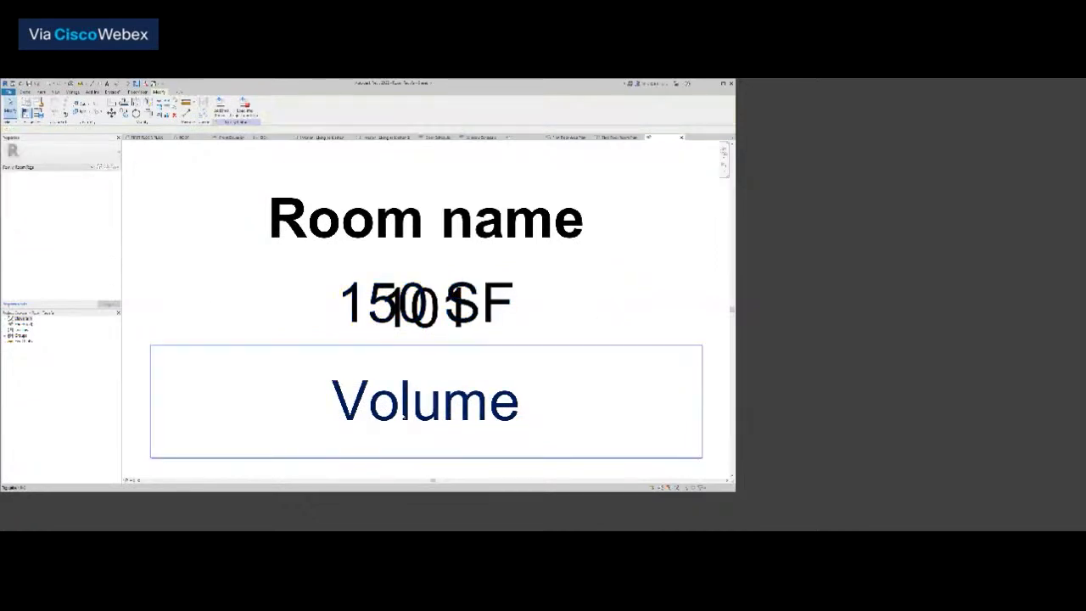
{"action": "left_click", "coordinate": [360, 315]}
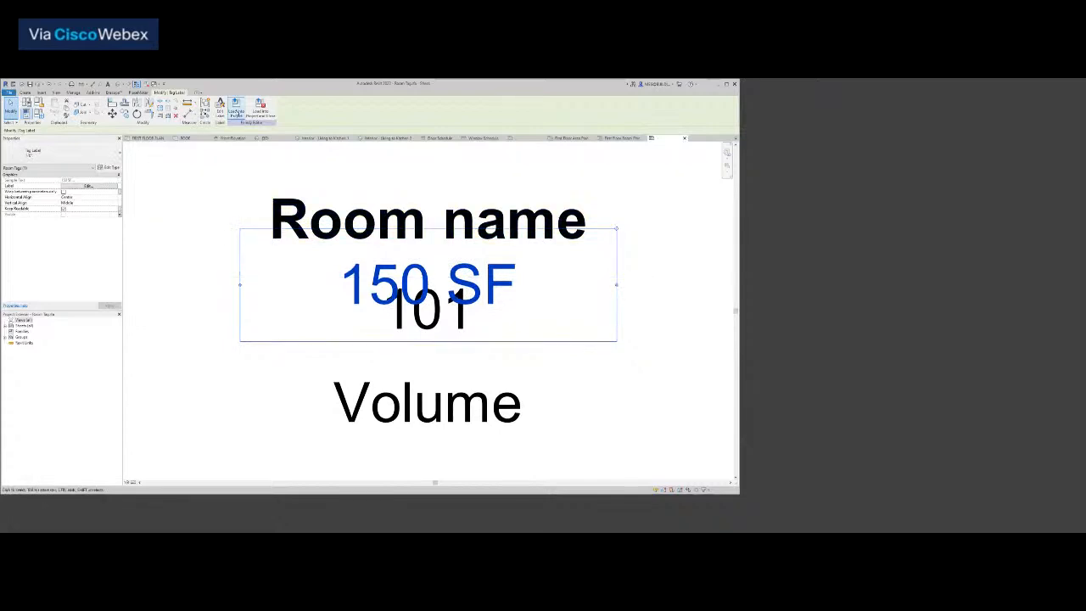
Load the edited room tag family into the project, overwriting the existing version
{"action": "left_click", "coordinate": [236, 109]}
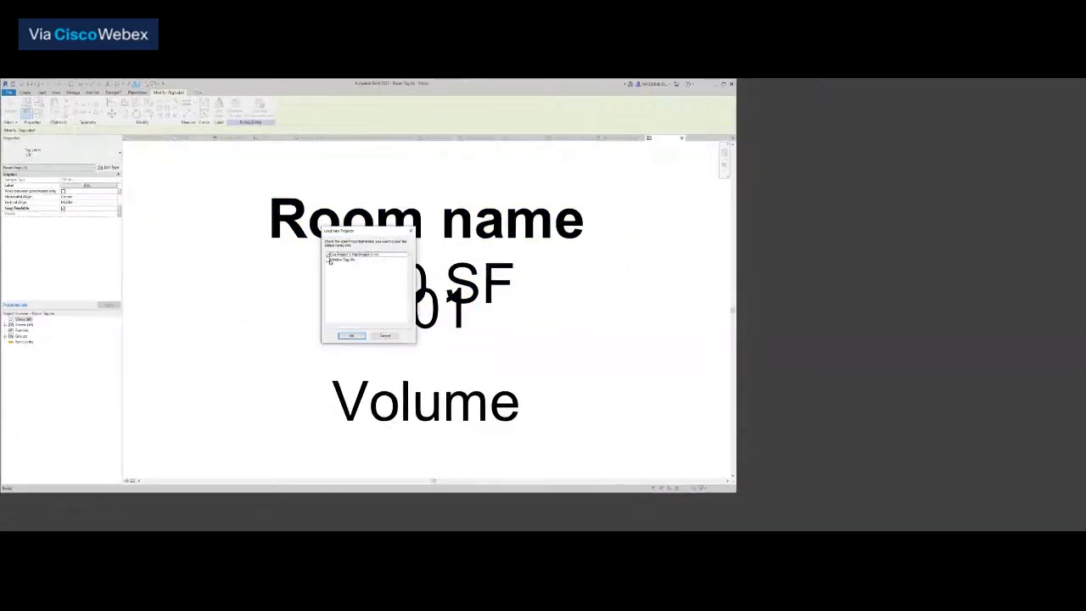
{"action": "left_click", "coordinate": [353, 336]}
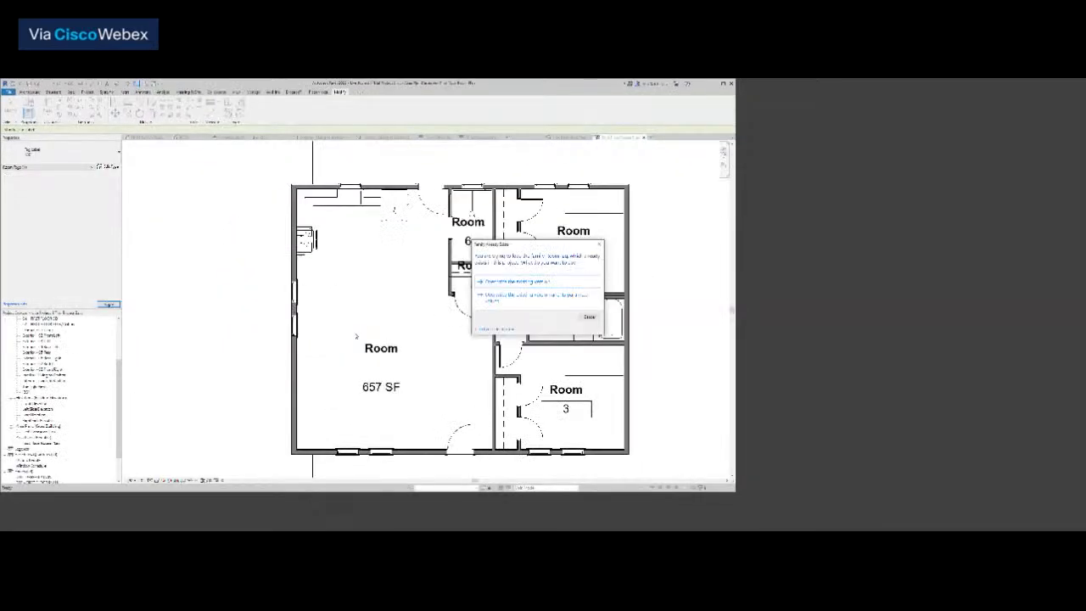
{"action": "left_click", "coordinate": [497, 282]}
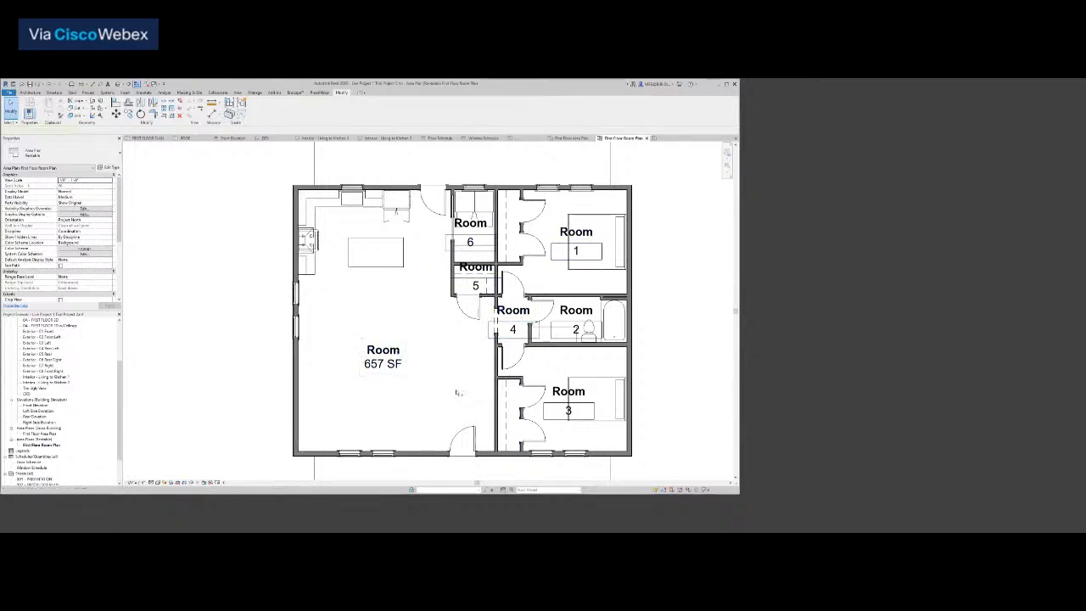
Match the living area tag's type onto the tags of both bedrooms, the bathroom, the hall and both closets
{"action": "key", "text": "m"}
{"action": "key", "text": "a"}
{"action": "left_click", "coordinate": [393, 365]}
{"action": "left_click", "coordinate": [477, 239]}
{"action": "left_click", "coordinate": [480, 280]}
{"action": "left_click", "coordinate": [574, 246]}
{"action": "left_click", "coordinate": [513, 327]}
{"action": "left_click", "coordinate": [576, 327]}
{"action": "left_click", "coordinate": [569, 409]}
{"action": "key", "text": "Escape"}
{"action": "left_click", "coordinate": [383, 356]}
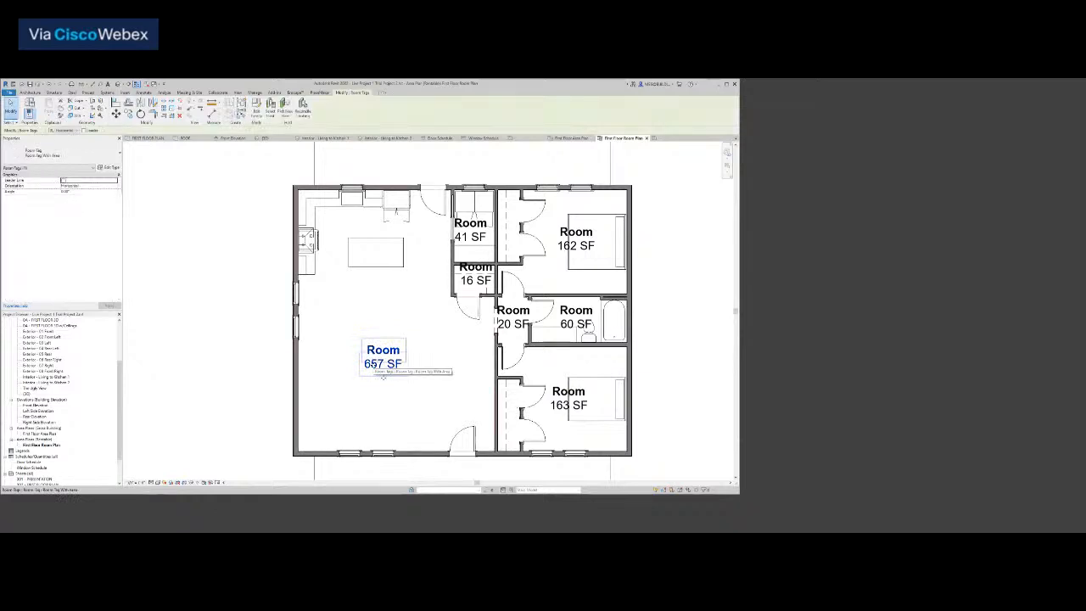
{"action": "left_click", "coordinate": [59, 153]}
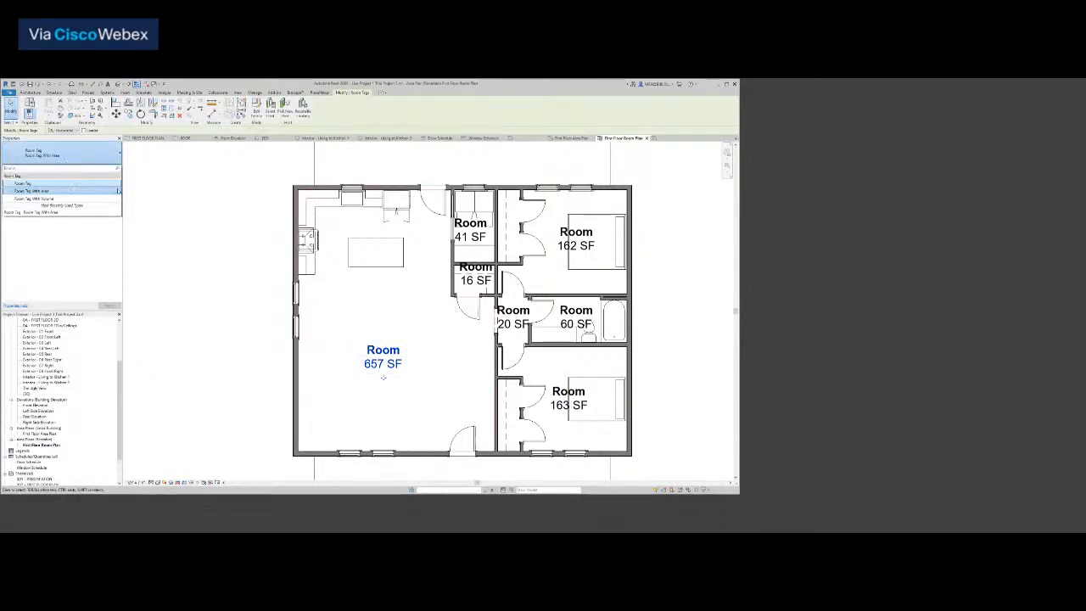
{"action": "left_click", "coordinate": [175, 208]}
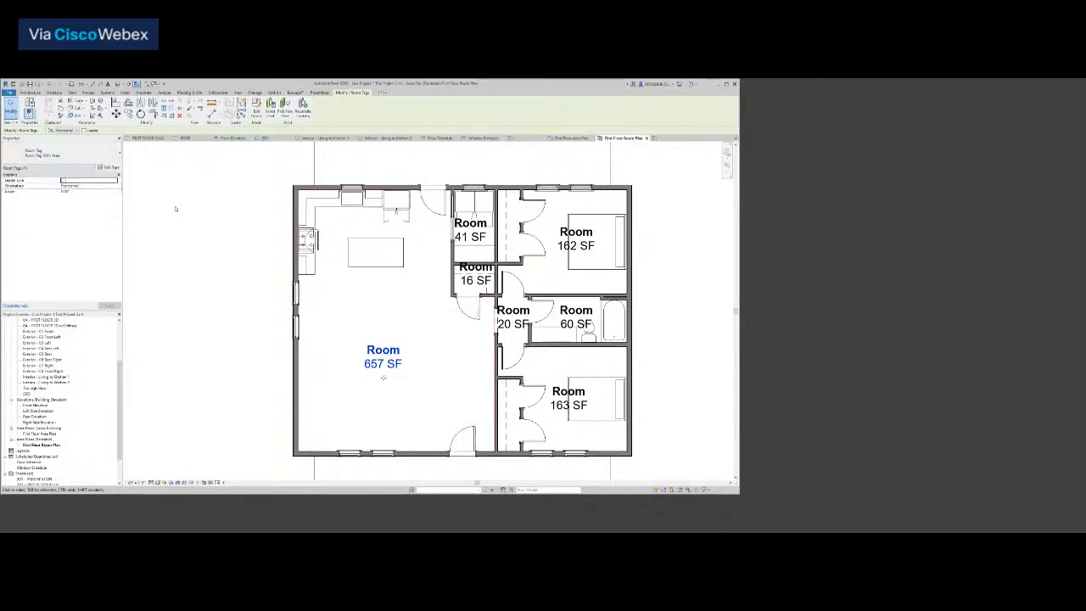
Close the open room tag and window tag family files without saving their changes
{"action": "left_click", "coordinate": [662, 139]}
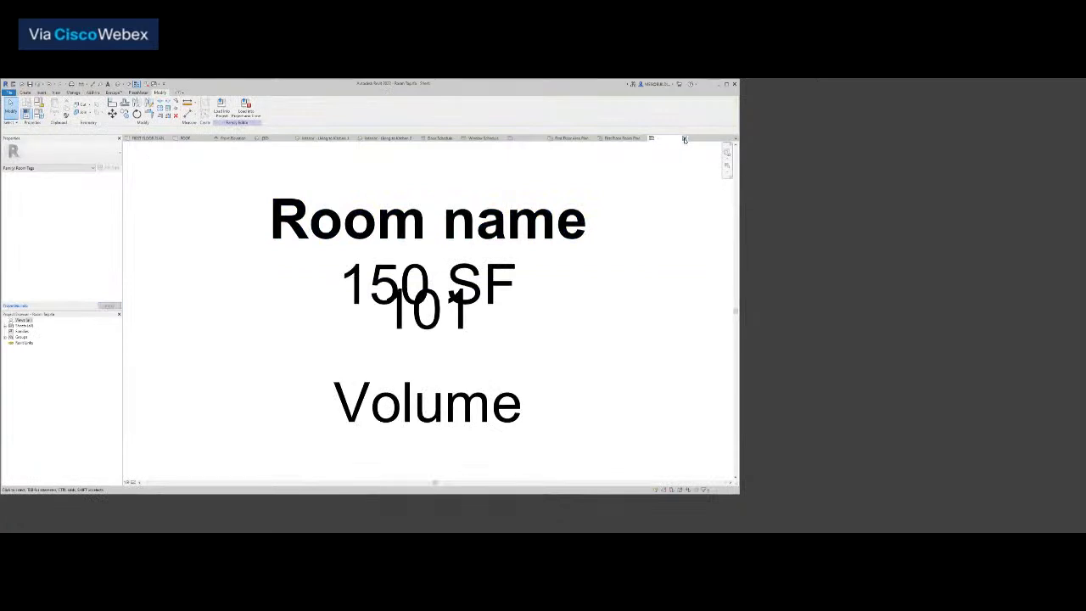
{"action": "left_click", "coordinate": [685, 140]}
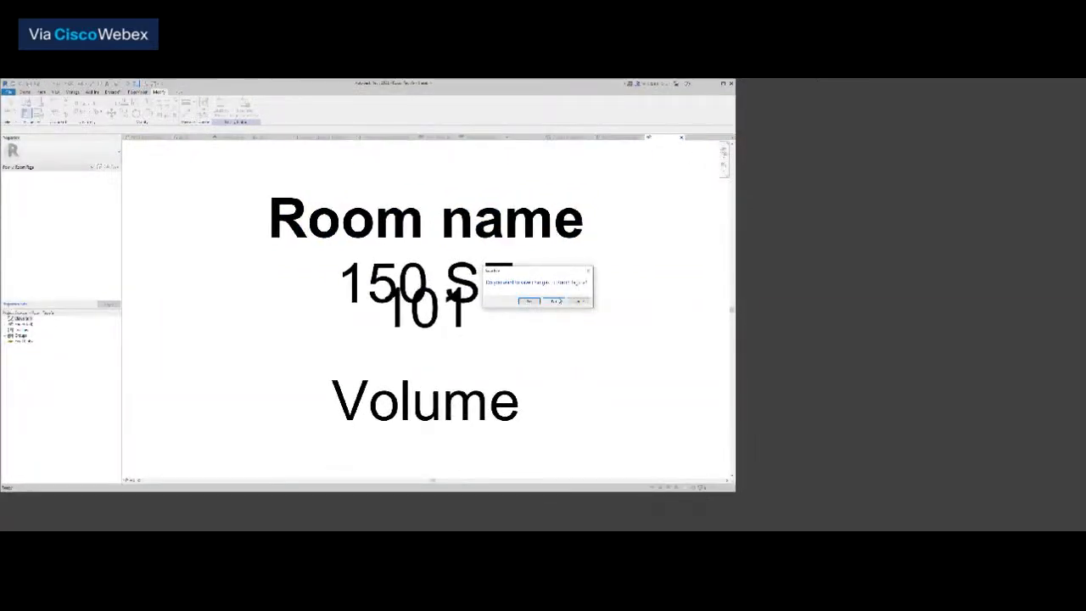
{"action": "left_click", "coordinate": [555, 302]}
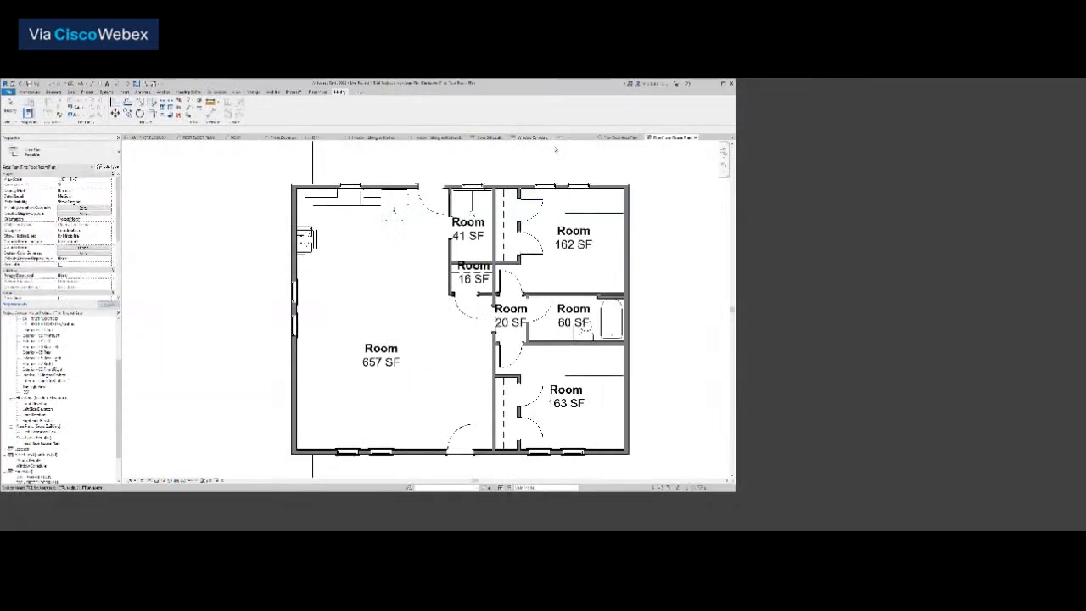
{"action": "left_click", "coordinate": [591, 139]}
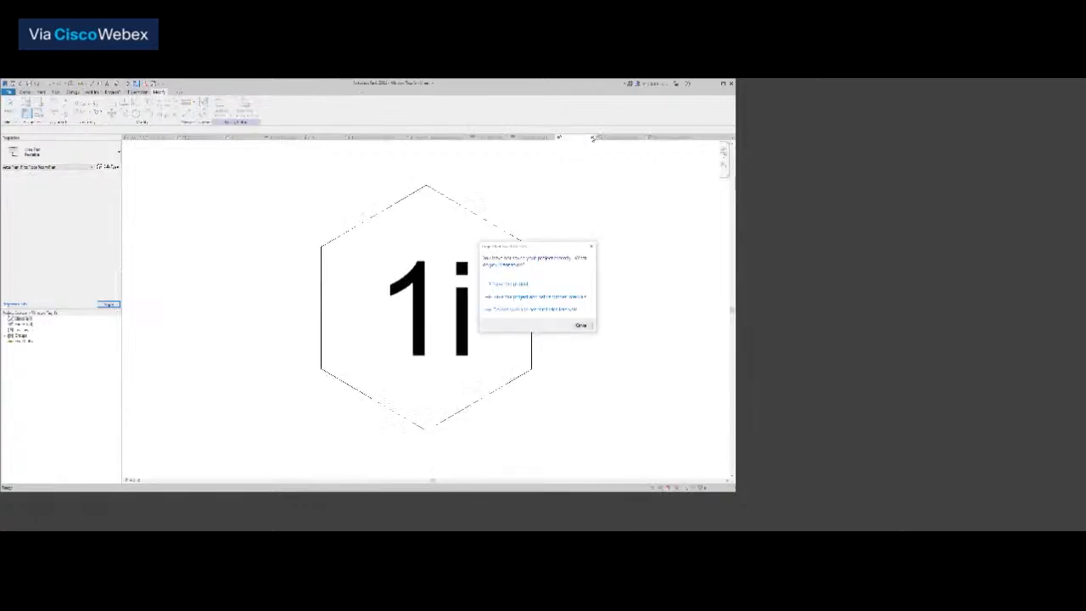
{"action": "left_click", "coordinate": [521, 286]}
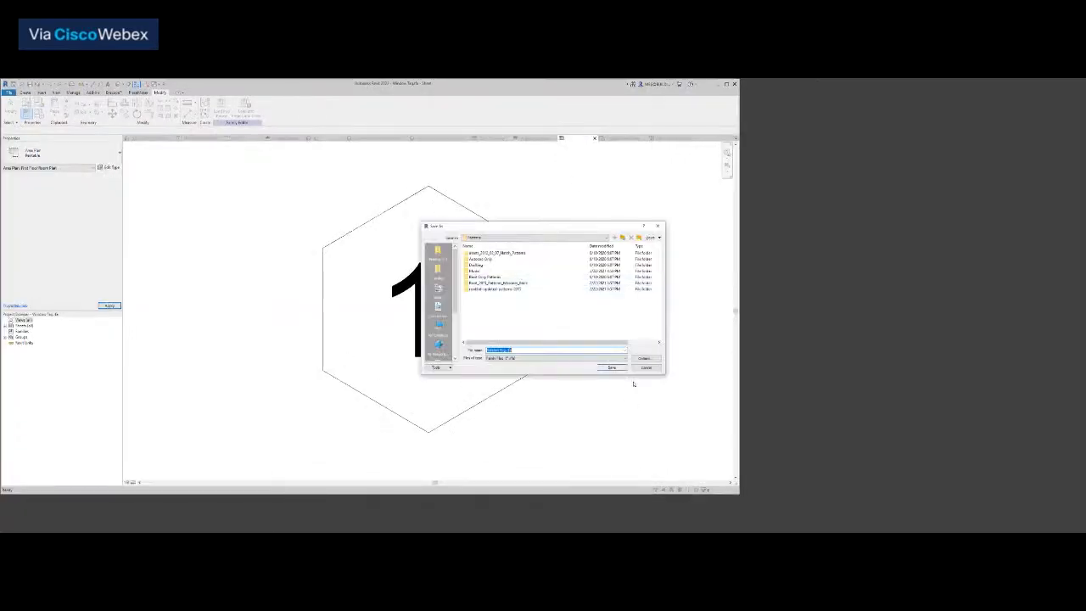
{"action": "left_click", "coordinate": [646, 368]}
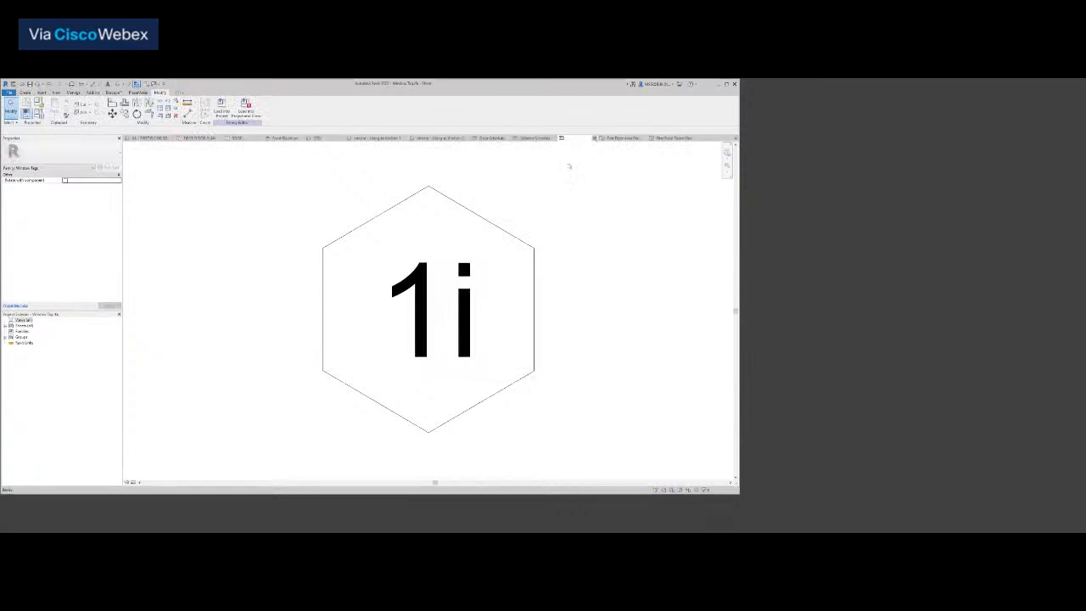
{"action": "left_click", "coordinate": [595, 138]}
{"action": "left_click", "coordinate": [556, 306]}
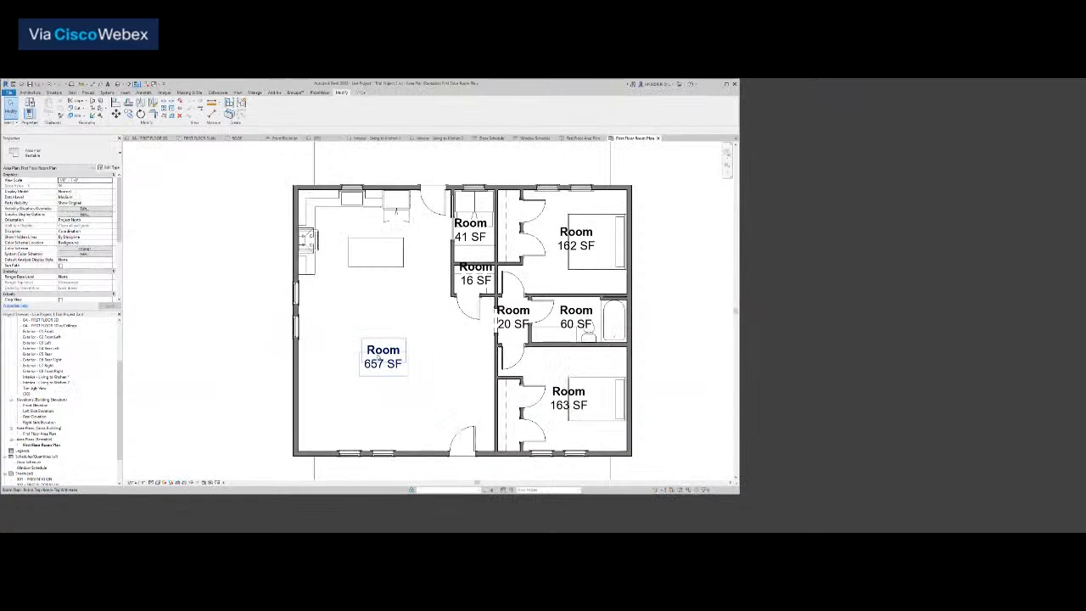
Rename the open living and kitchen room as Main Living Area and shift its tag slightly up and to the right
{"action": "left_click", "coordinate": [381, 355]}
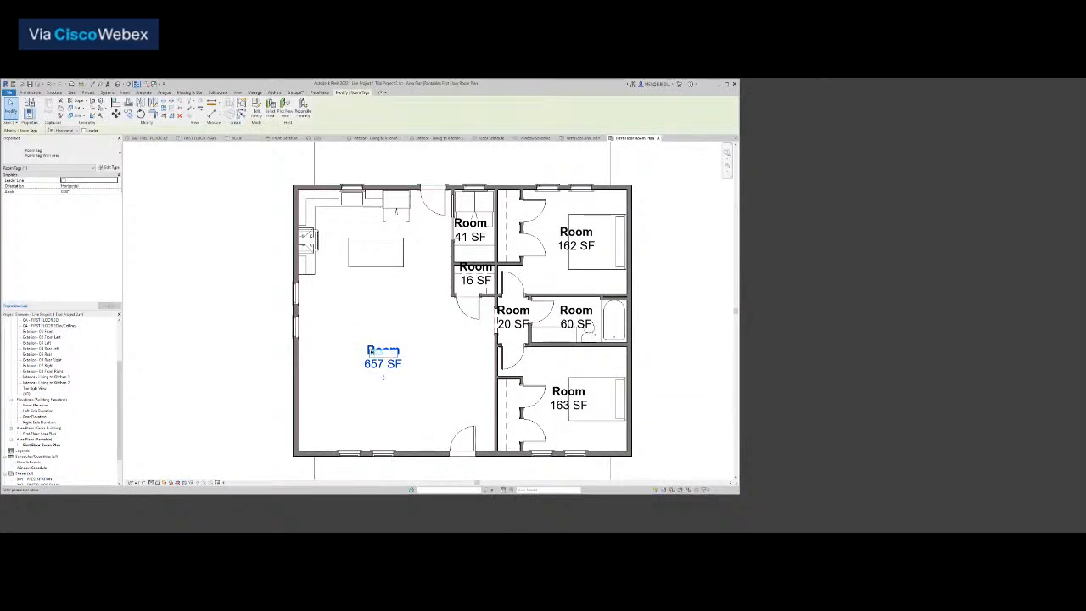
{"action": "type", "text": "Main Living Area"}
{"action": "key", "text": "Return"}
{"action": "left_click_drag", "start_coordinate": [382, 379], "coordinate": [396, 370]}
{"action": "key", "text": "Escape"}
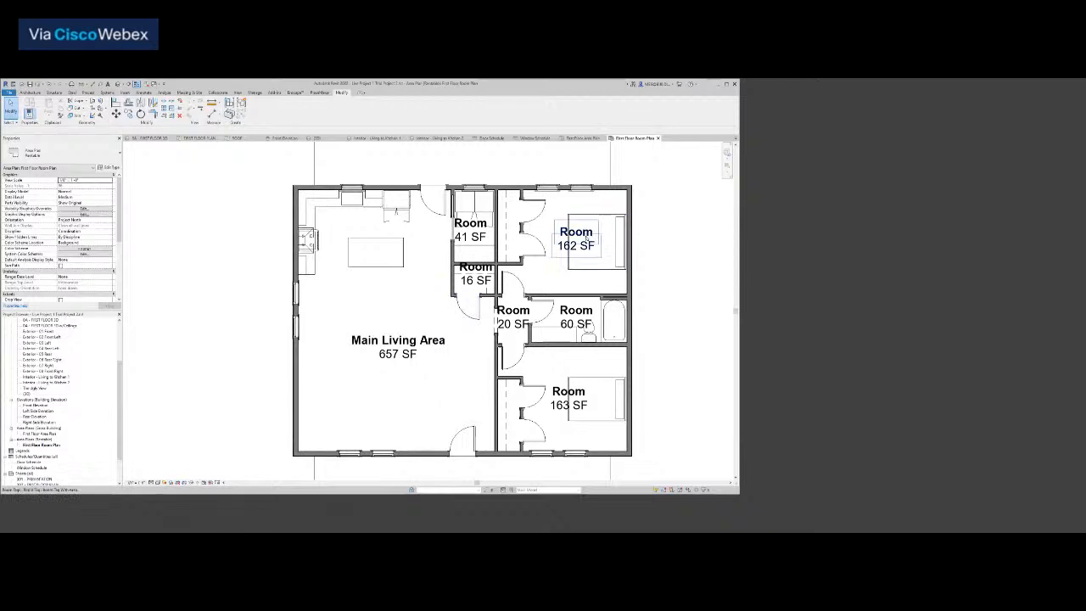
Rename the upper bedroom as Bedroom 1 and the lower bedroom as Bedroom 2
{"action": "left_click", "coordinate": [580, 240]}
{"action": "left_click", "coordinate": [576, 232]}
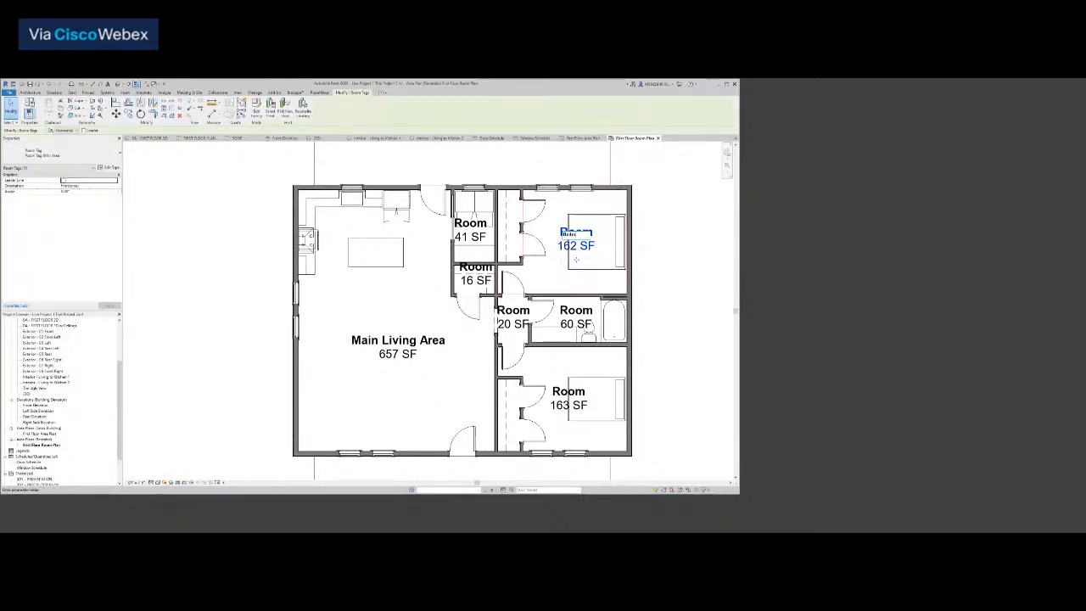
{"action": "key", "text": "Return"}
{"action": "left_click", "coordinate": [570, 404]}
{"action": "left_click", "coordinate": [569, 392]}
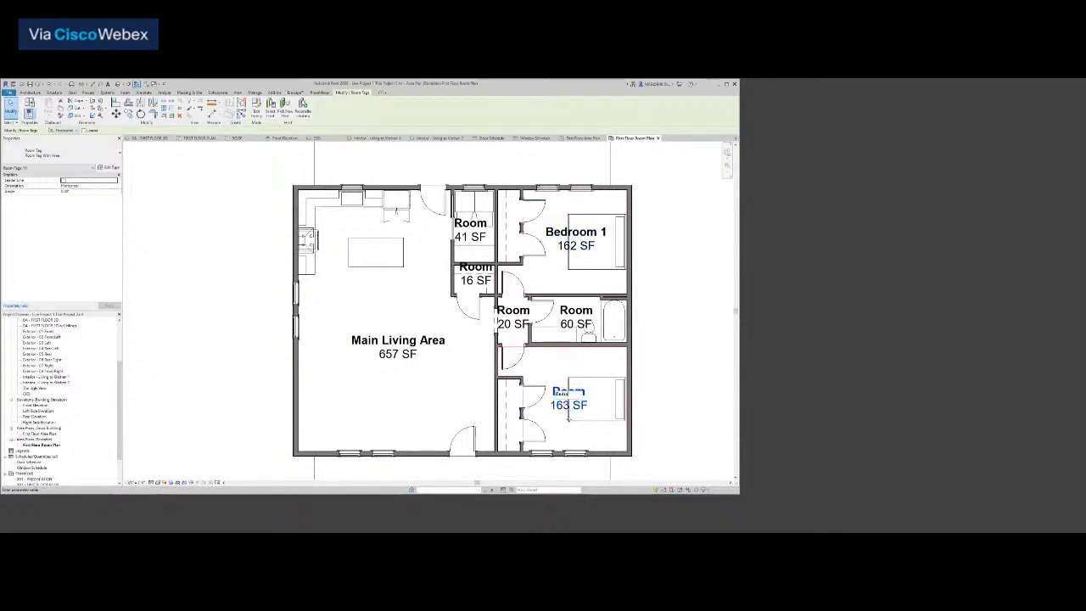
{"action": "key", "text": "Return"}
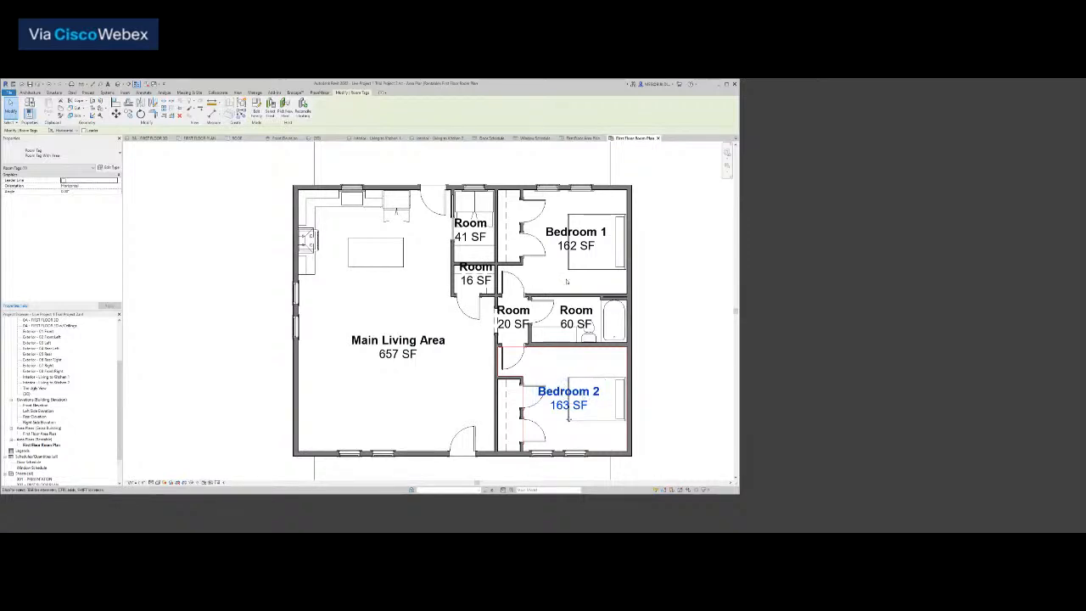
Rename the room with the tub as Bathroom and the small room beside it as Hall
{"action": "left_click", "coordinate": [578, 322]}
{"action": "left_click", "coordinate": [576, 311]}
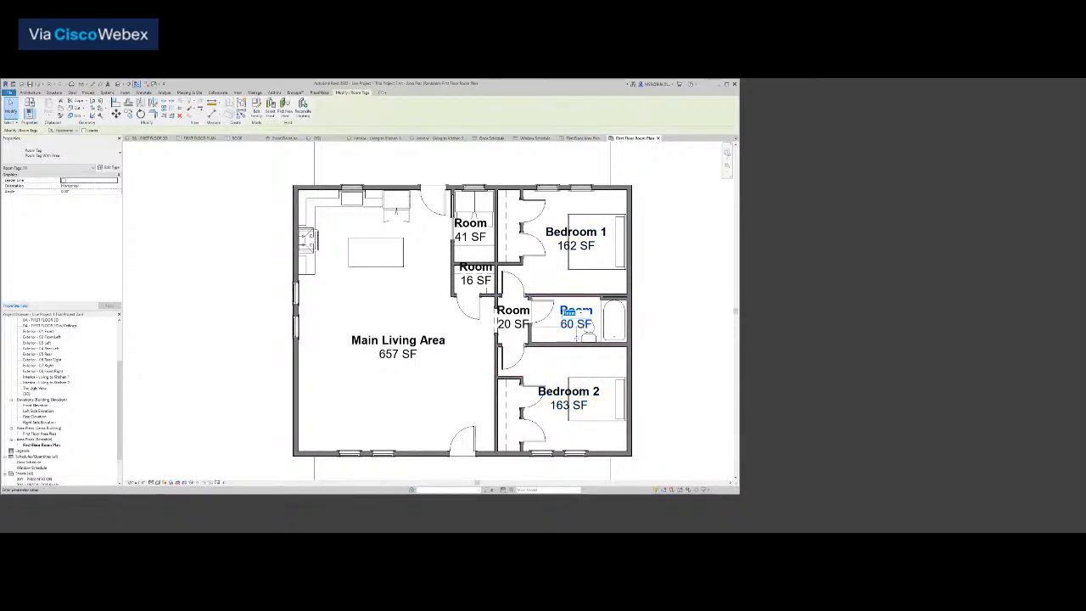
{"action": "key", "text": "Return"}
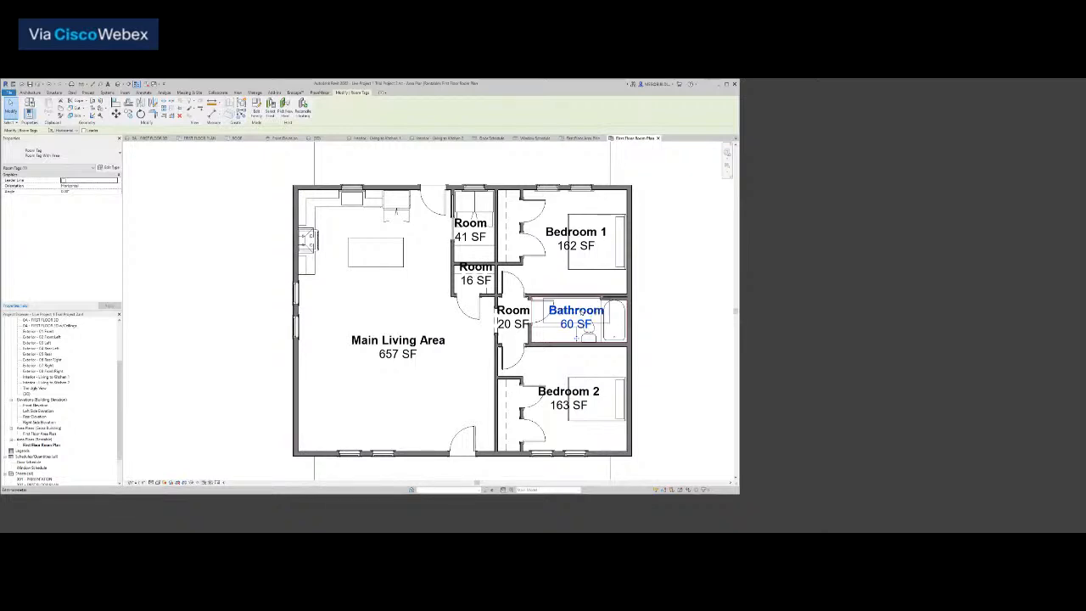
{"action": "left_click", "coordinate": [513, 322]}
{"action": "left_click", "coordinate": [513, 310]}
{"action": "type", "text": "Hall"}
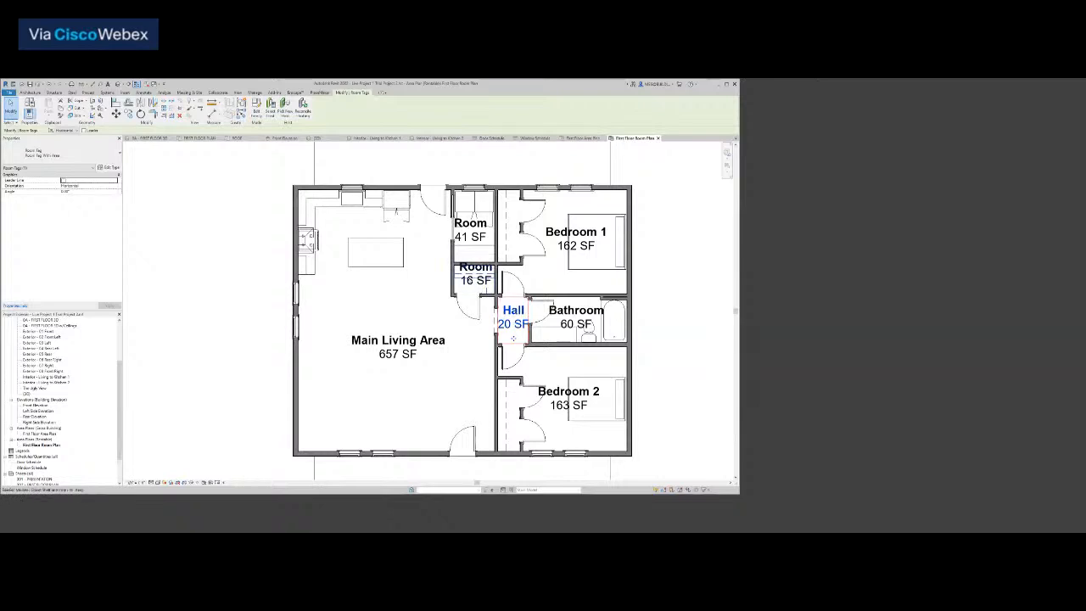
Rename the small room above the living-side door as Closet and the room with the washer and dryer as Laundry
{"action": "left_click", "coordinate": [475, 280]}
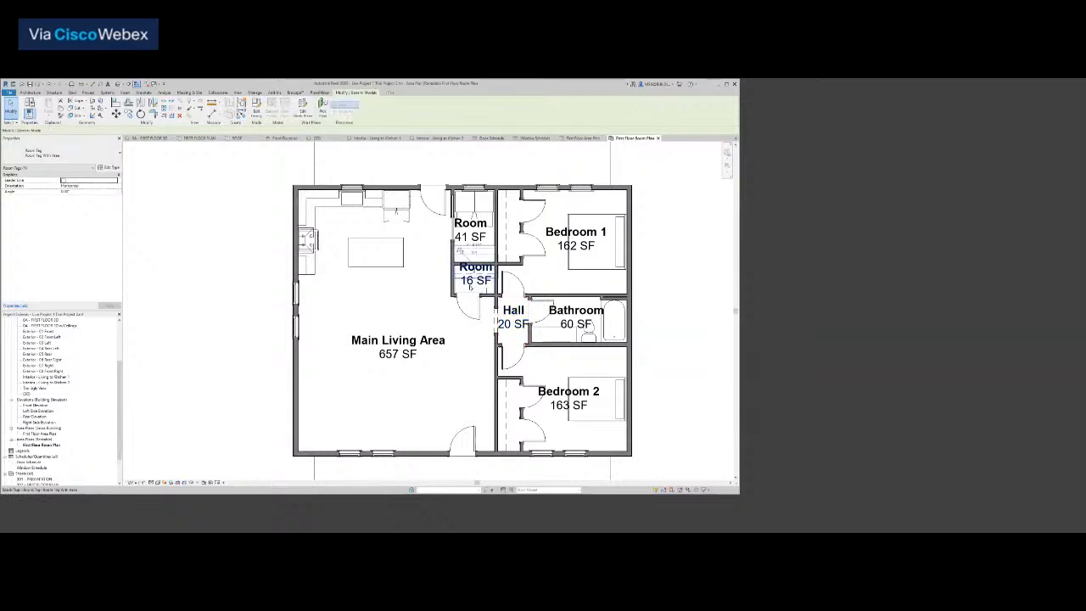
{"action": "left_click", "coordinate": [475, 268]}
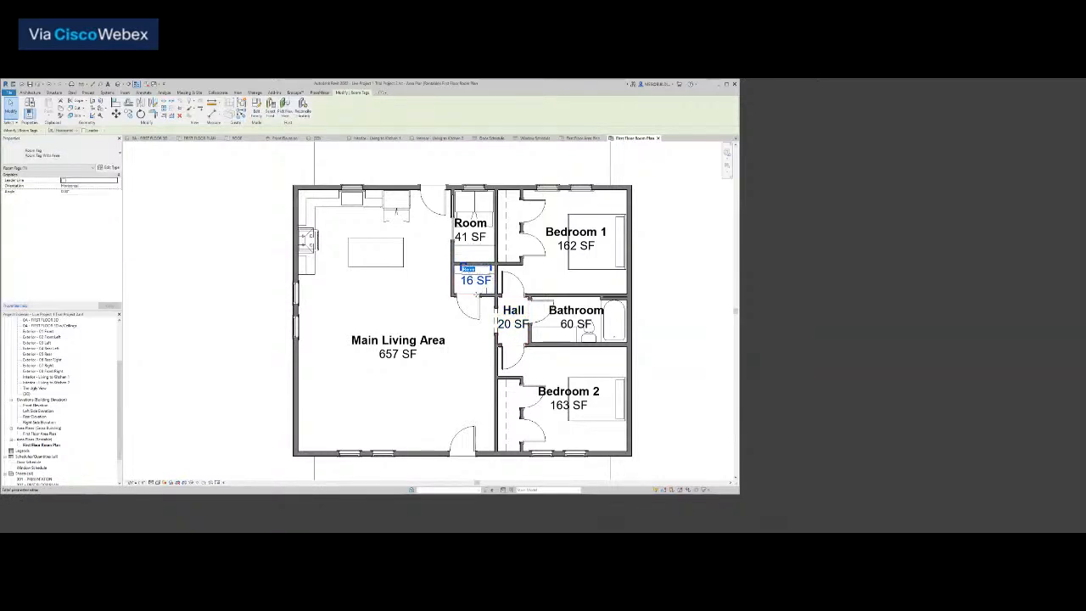
{"action": "type", "text": "Closet"}
{"action": "key", "text": "Return"}
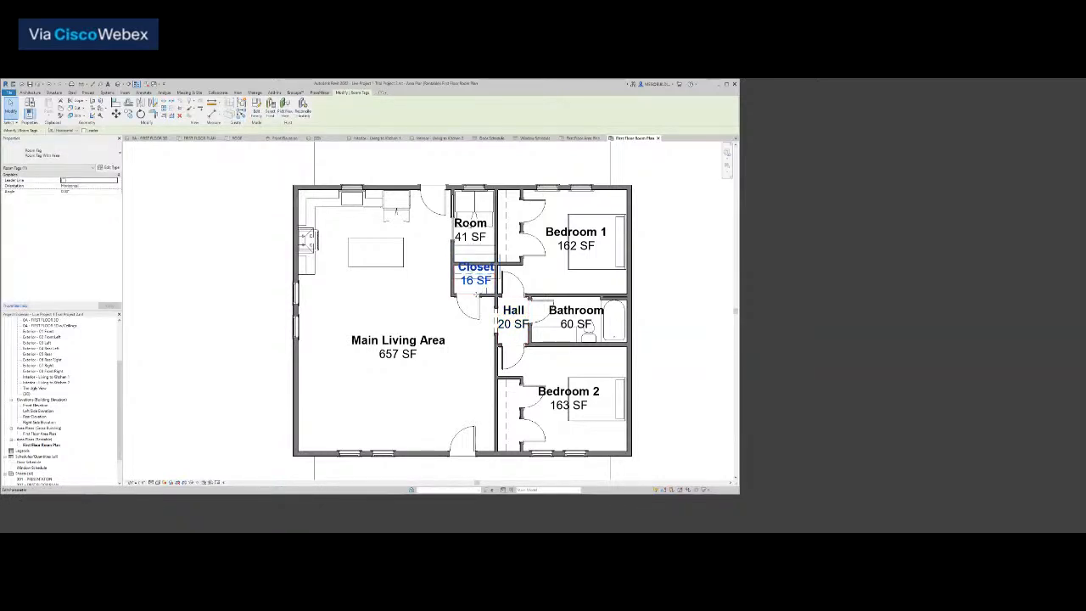
{"action": "left_click", "coordinate": [470, 224]}
{"action": "left_click", "coordinate": [470, 224]}
{"action": "type", "text": "Laundry"}
{"action": "key", "text": "Return"}
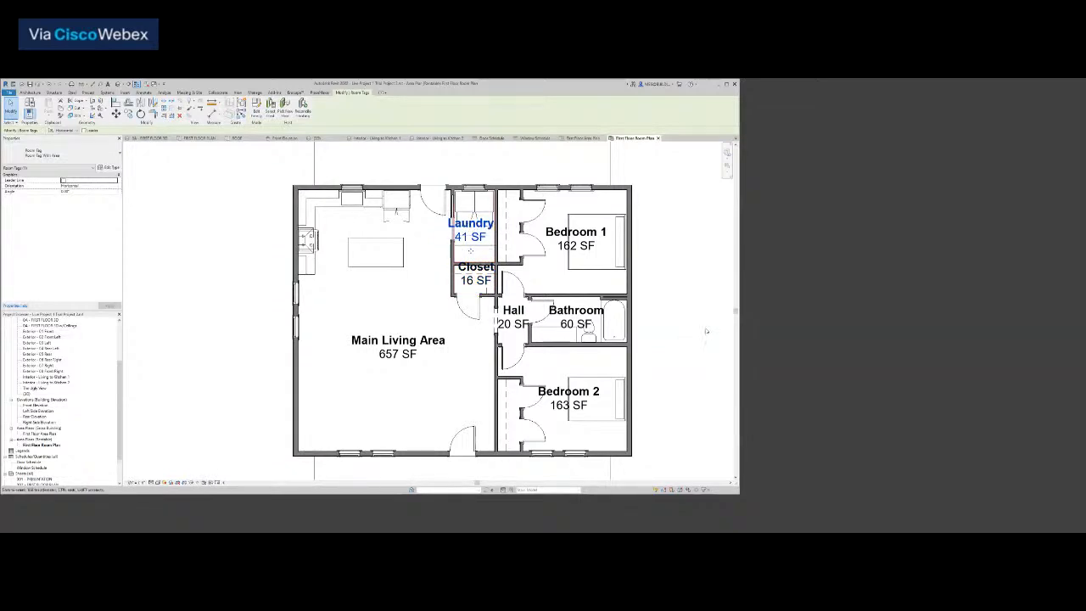
{"action": "left_click", "coordinate": [430, 364]}
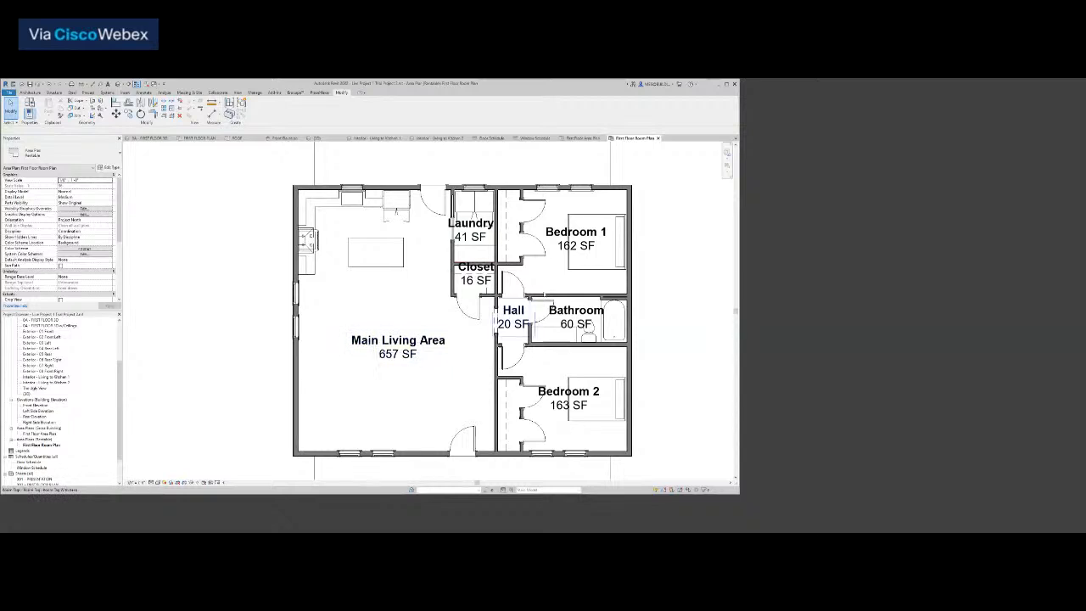
Shift the Bedroom 1 tag slightly up and left and the Bedroom 2 tag slightly down and right
{"action": "scroll", "coordinate": [573, 247], "scroll_direction": "up", "scroll_amount": 1}
{"action": "scroll", "coordinate": [573, 242], "scroll_direction": "up", "scroll_amount": 1}
{"action": "left_click_drag", "start_coordinate": [582, 281], "coordinate": [567, 265]}
{"action": "scroll", "coordinate": [539, 259], "scroll_direction": "down", "scroll_amount": 3}
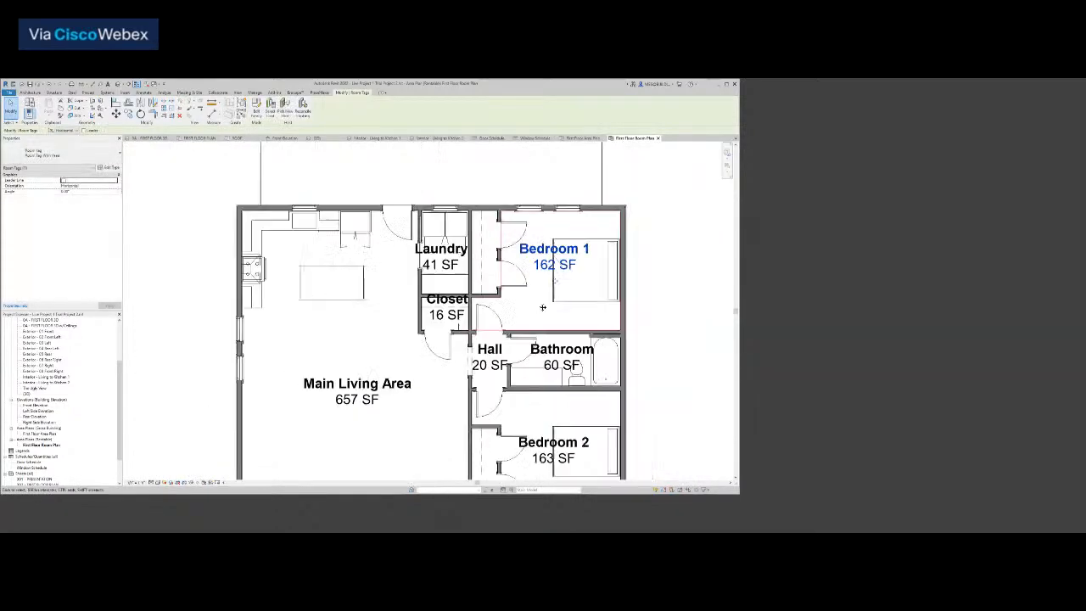
{"action": "scroll", "coordinate": [538, 262], "scroll_direction": "up", "scroll_amount": 1}
{"action": "scroll", "coordinate": [539, 262], "scroll_direction": "down", "scroll_amount": 1}
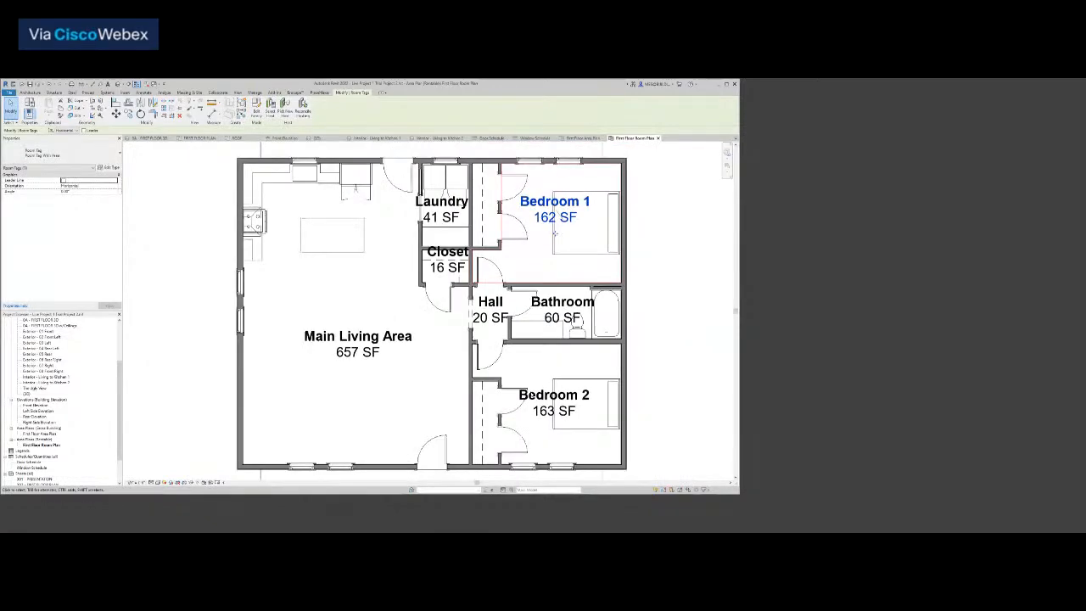
{"action": "left_click", "coordinate": [540, 414]}
{"action": "scroll", "coordinate": [547, 431], "scroll_direction": "up", "scroll_amount": 2}
{"action": "left_click_drag", "start_coordinate": [560, 423], "coordinate": [581, 441]}
{"action": "left_click", "coordinate": [547, 443]}
{"action": "scroll", "coordinate": [547, 443], "scroll_direction": "down", "scroll_amount": 2}
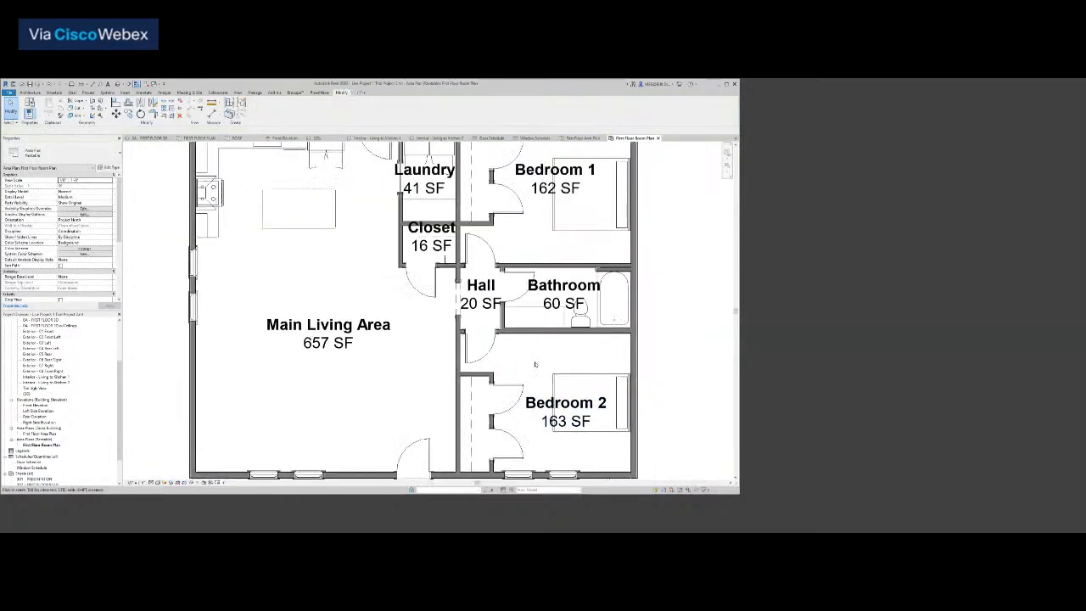
Shift the Bathroom tag slightly right, clear of the door swing, and the Hall tag slightly left between its walls
{"action": "scroll", "coordinate": [552, 365], "scroll_direction": "up", "scroll_amount": 2}
{"action": "left_click", "coordinate": [573, 327]}
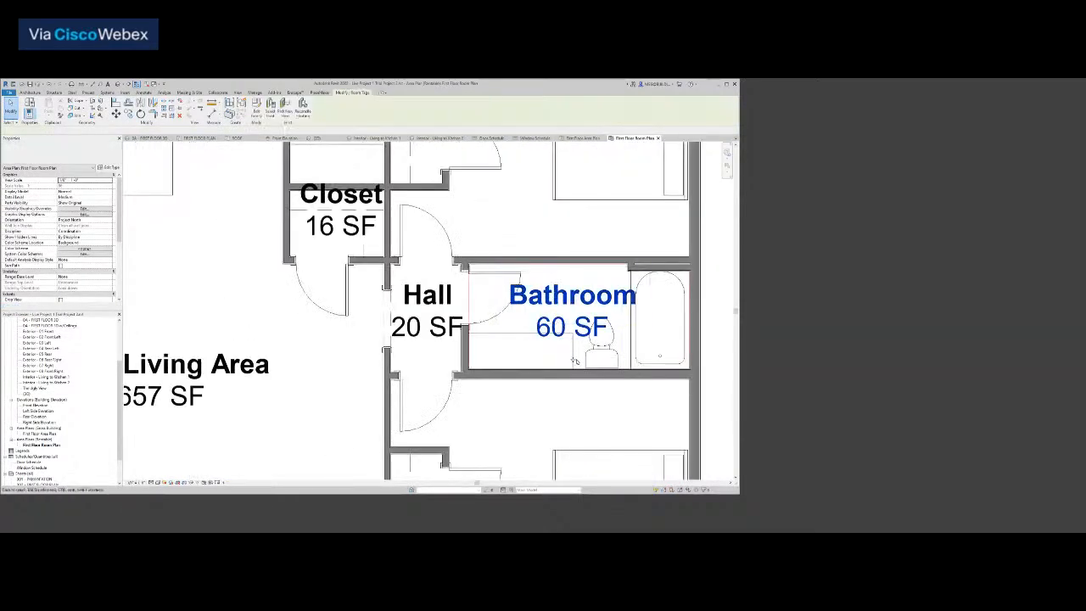
{"action": "left_click_drag", "start_coordinate": [576, 361], "coordinate": [592, 356]}
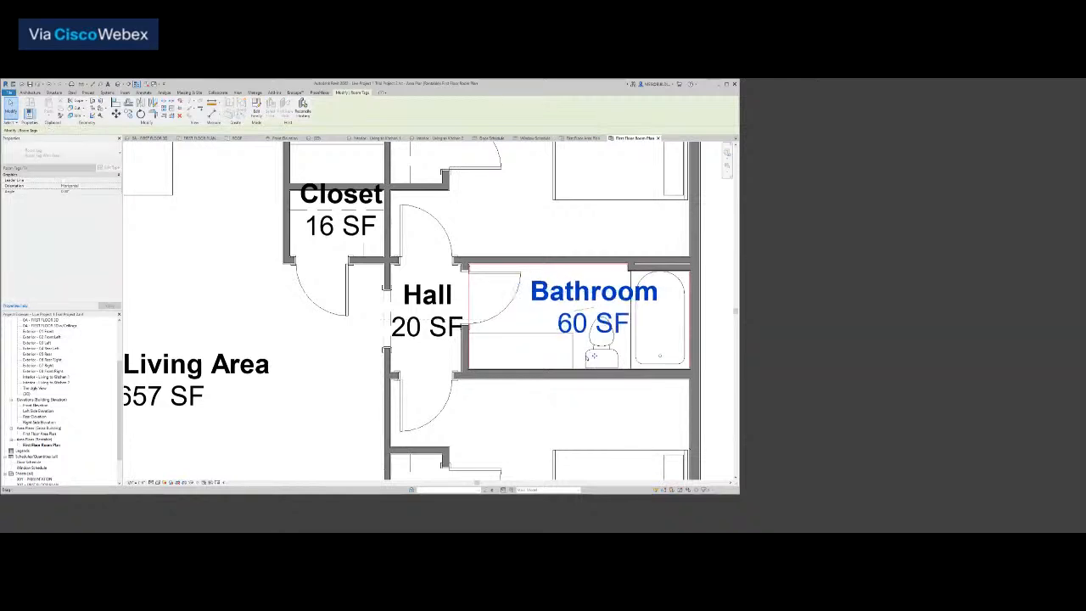
{"action": "left_click", "coordinate": [418, 331]}
{"action": "left_click_drag", "start_coordinate": [426, 360], "coordinate": [422, 359]}
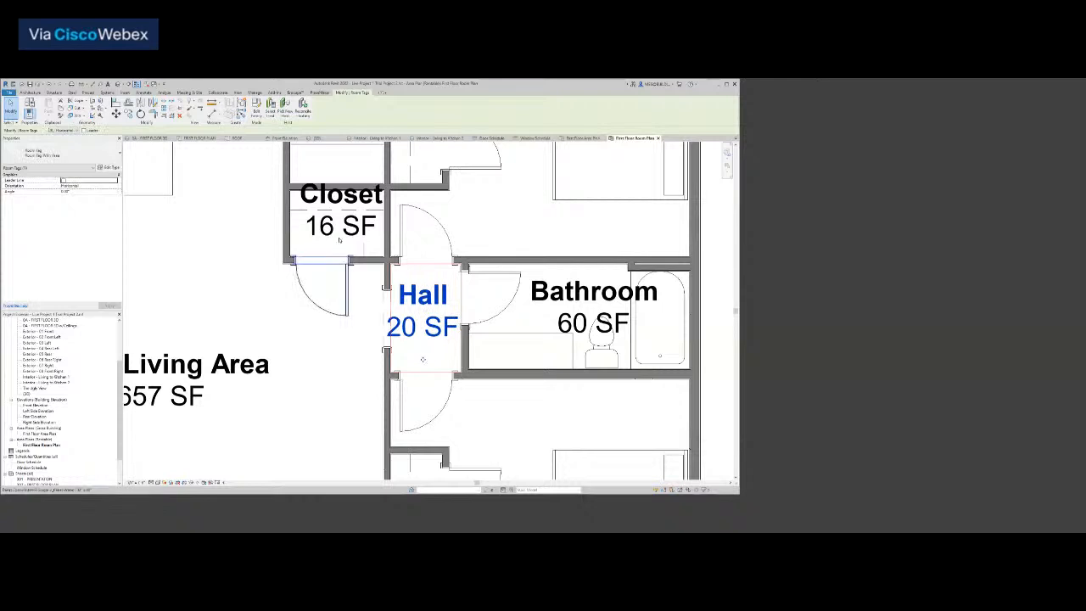
Shift the Closet tag slightly down and left so its text sits inside the closet walls
{"action": "left_click", "coordinate": [338, 240]}
{"action": "left_click_drag", "start_coordinate": [338, 236], "coordinate": [334, 248]}
{"action": "left_click", "coordinate": [247, 279]}
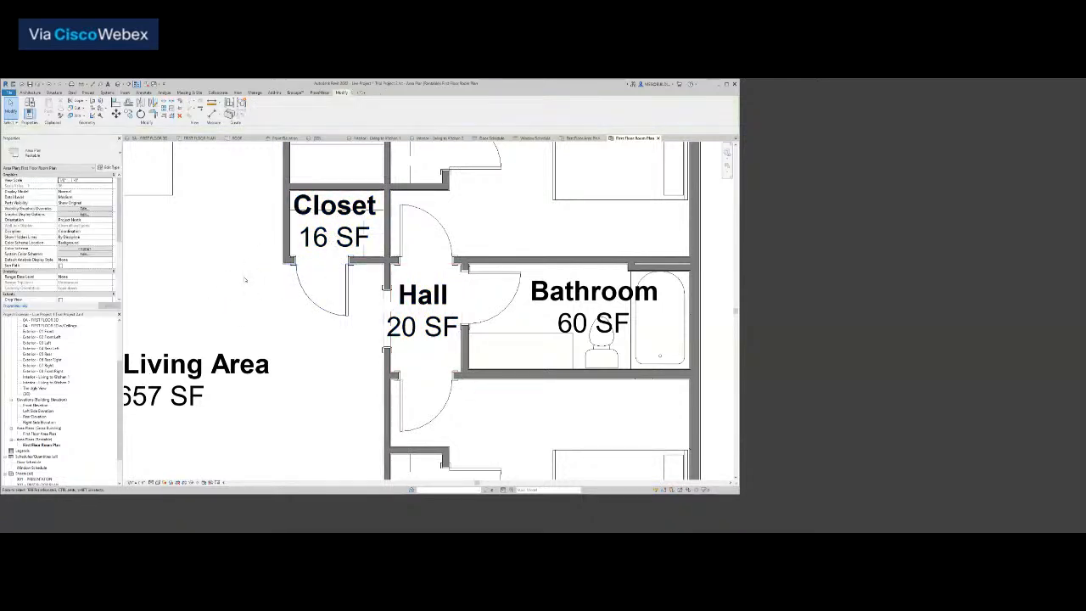
{"action": "scroll", "coordinate": [273, 327], "scroll_direction": "down", "scroll_amount": 2}
{"action": "middle_click_drag", "start_coordinate": [328, 371], "coordinate": [417, 448]}
{"action": "scroll", "coordinate": [397, 281], "scroll_direction": "up", "scroll_amount": 2}
{"action": "left_click", "coordinate": [395, 284]}
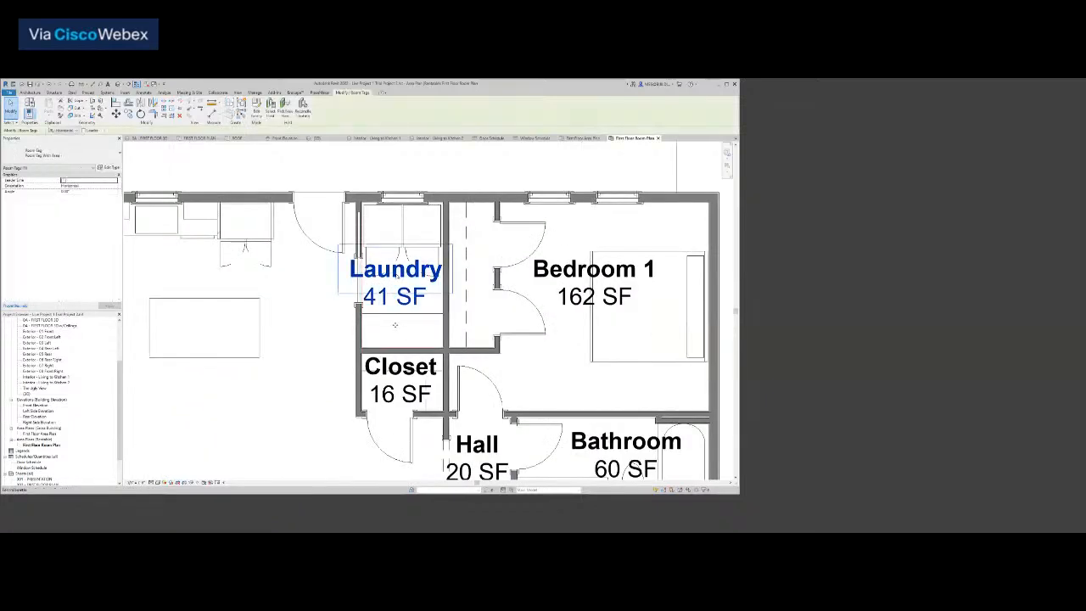
{"action": "left_click", "coordinate": [314, 360]}
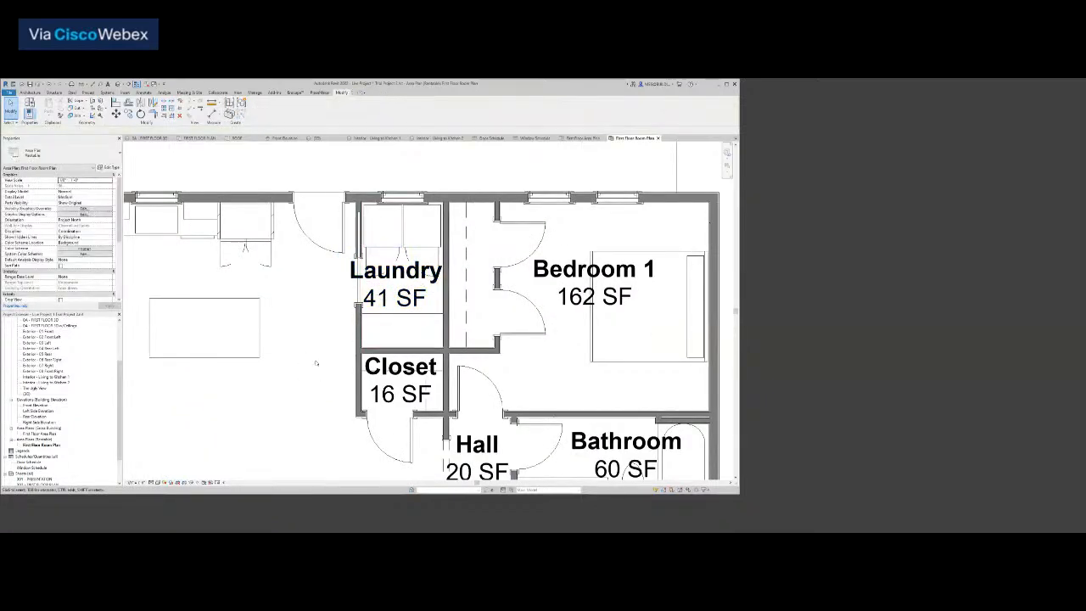
Override the furniture category graphics to halftone in the First Floor Room Plan, starting from the Bedroom 1 bed
{"action": "scroll", "coordinate": [314, 359], "scroll_direction": "down", "scroll_amount": 2}
{"action": "scroll", "coordinate": [613, 354], "scroll_direction": "down", "scroll_amount": 3}
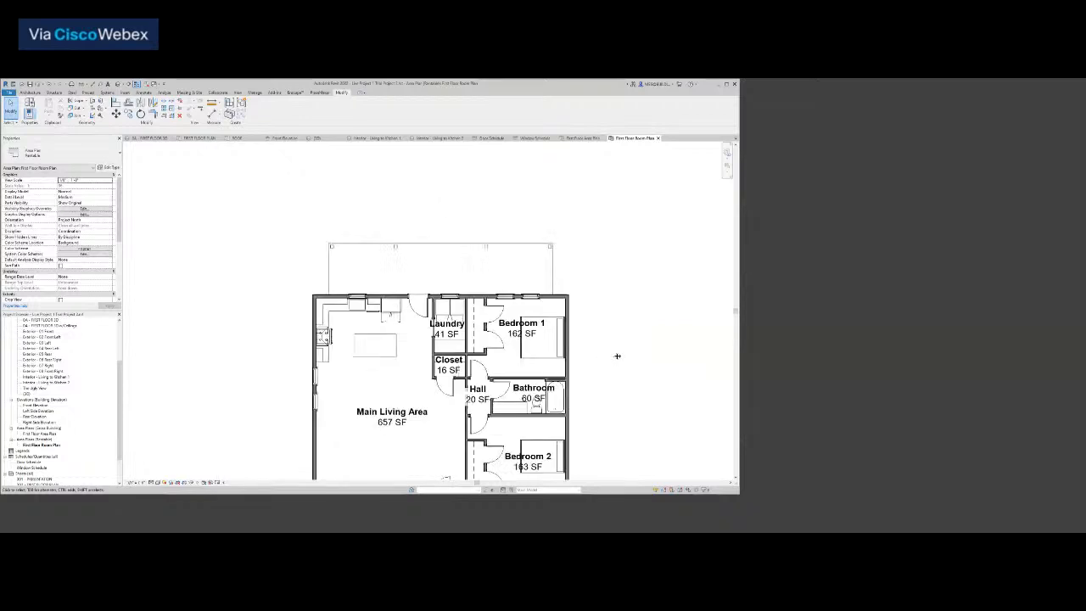
{"action": "middle_click_drag", "start_coordinate": [613, 355], "coordinate": [614, 327]}
{"action": "scroll", "coordinate": [614, 326], "scroll_direction": "up", "scroll_amount": 1}
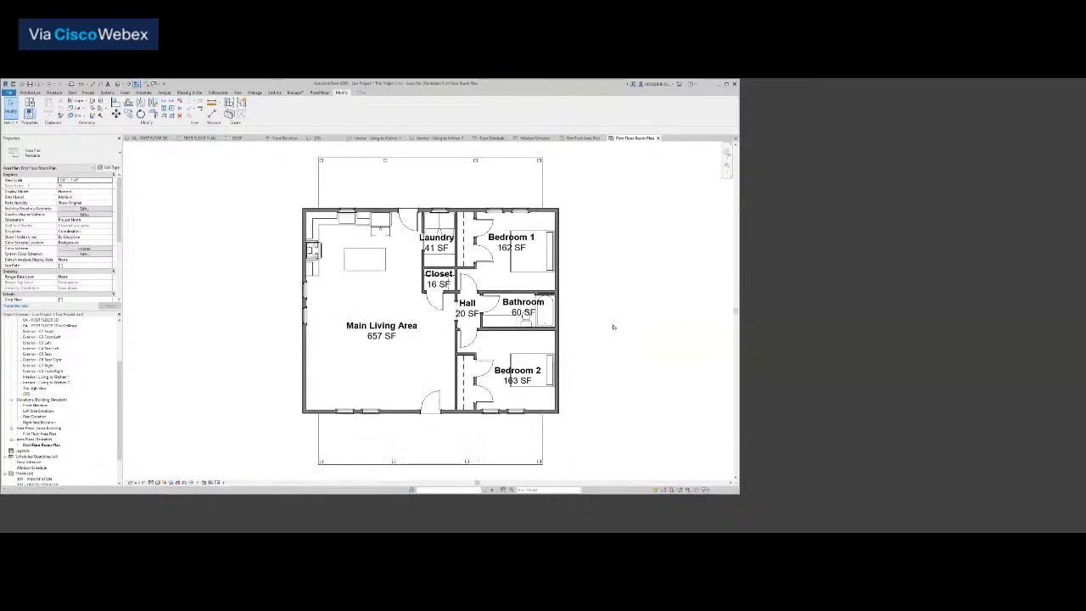
{"action": "right_click", "coordinate": [536, 272]}
{"action": "mouse_move", "coordinate": [593, 307]}
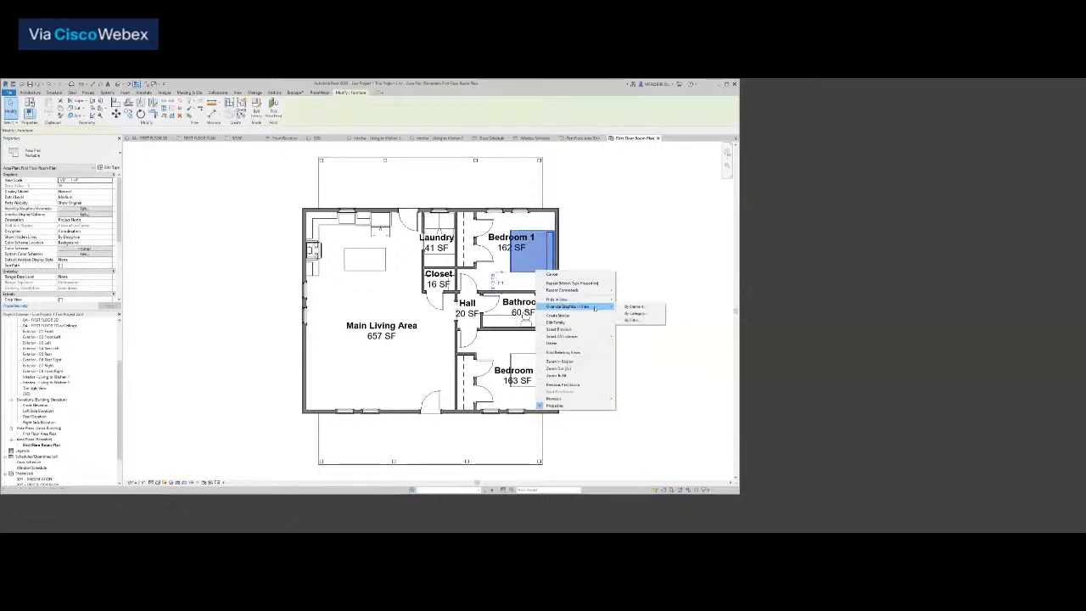
{"action": "left_click", "coordinate": [637, 313]}
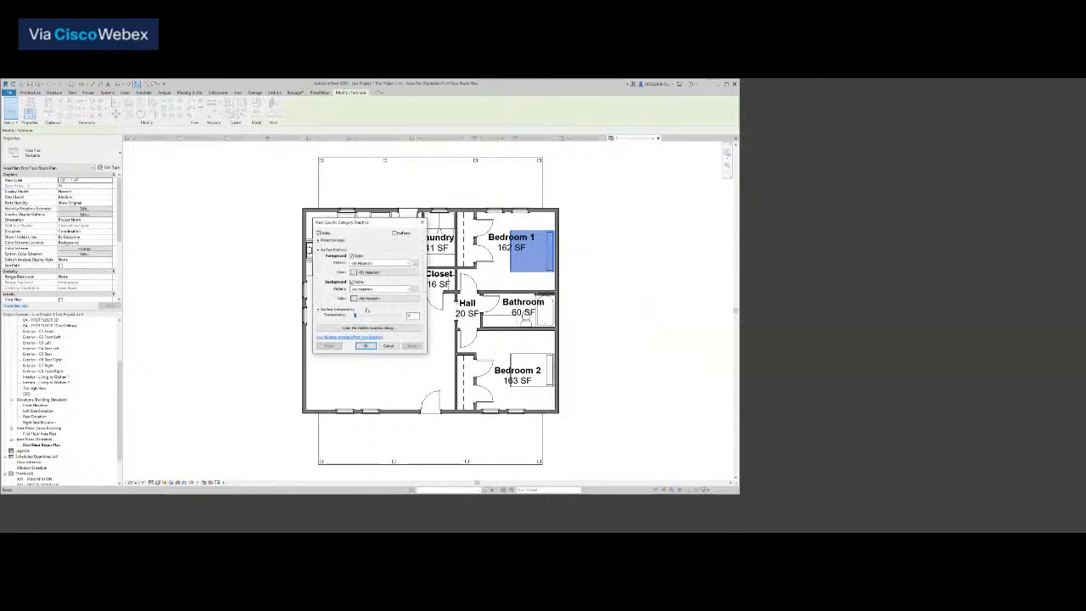
{"action": "left_click", "coordinate": [365, 345]}
{"action": "left_click", "coordinate": [650, 313]}
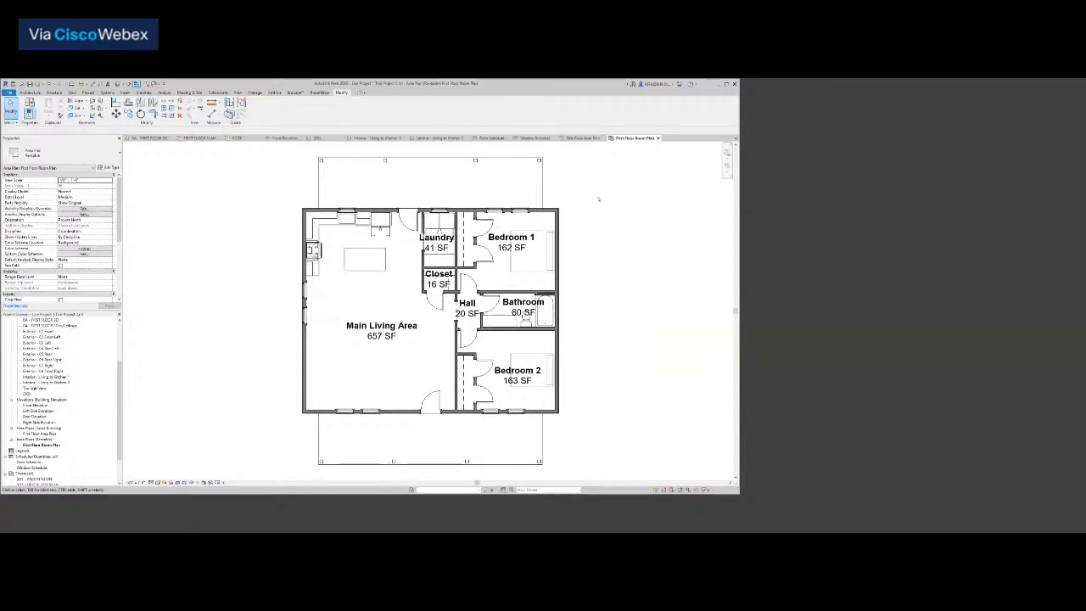
Override the furniture category graphics to halftone in the First Floor Area Plan
{"action": "left_click", "coordinate": [583, 138]}
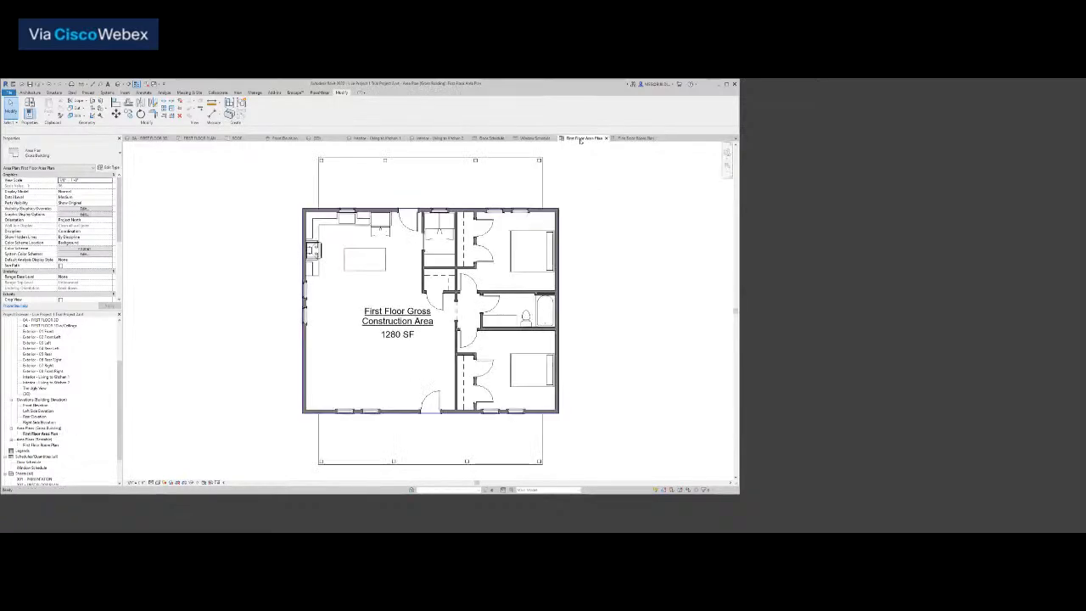
{"action": "right_click", "coordinate": [513, 274]}
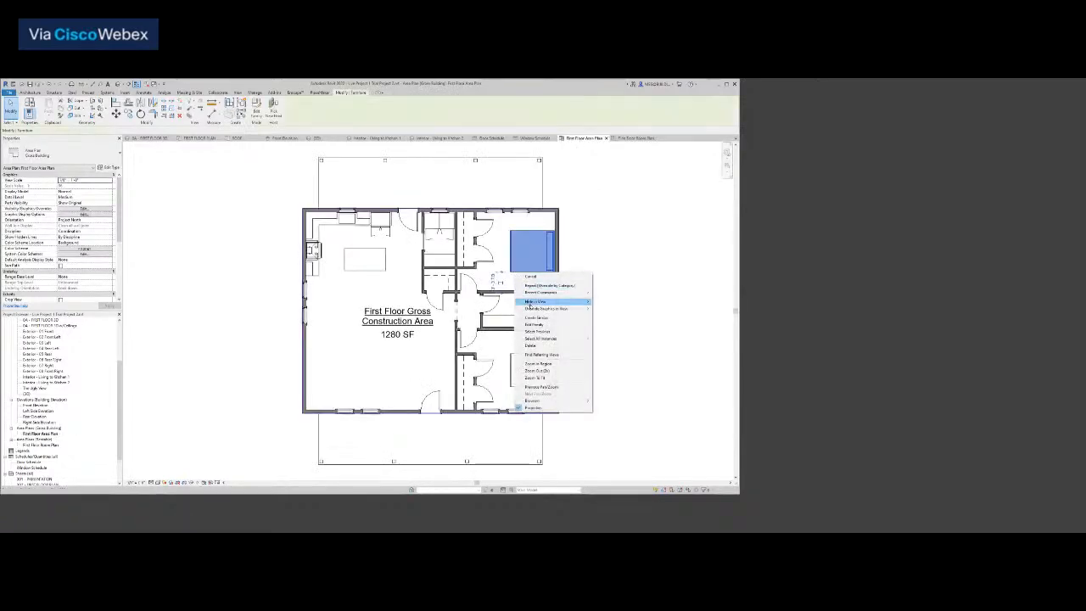
{"action": "mouse_move", "coordinate": [543, 308]}
{"action": "left_click", "coordinate": [605, 309]}
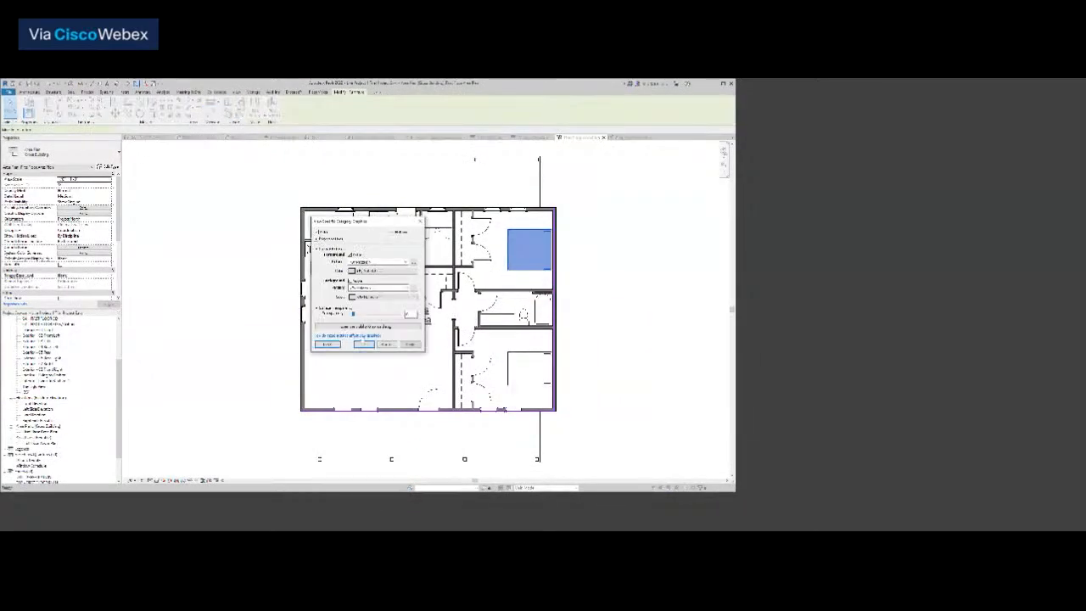
{"action": "left_click", "coordinate": [363, 344]}
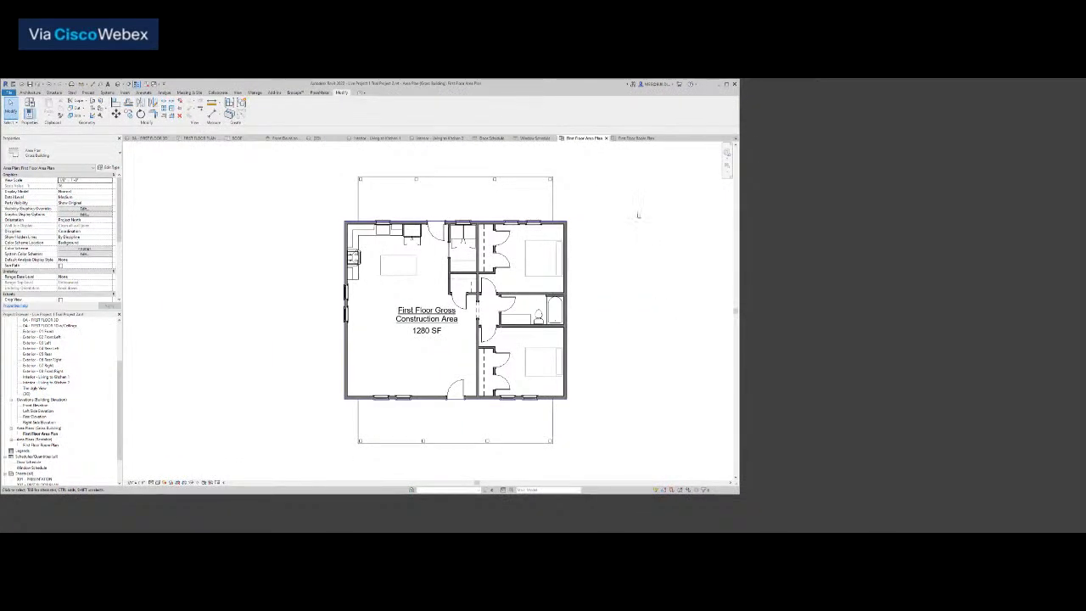
Override the furniture category graphics to halftone in the FIRST FLOOR PLAN view and save the project
{"action": "left_click", "coordinate": [202, 137]}
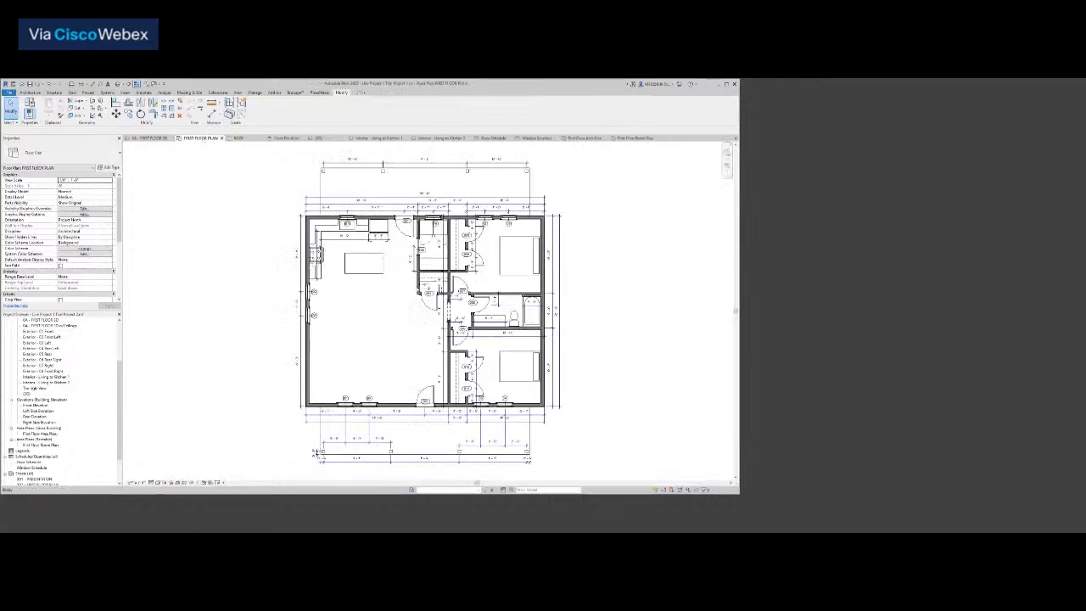
{"action": "left_click", "coordinate": [516, 282]}
{"action": "right_click", "coordinate": [516, 277]}
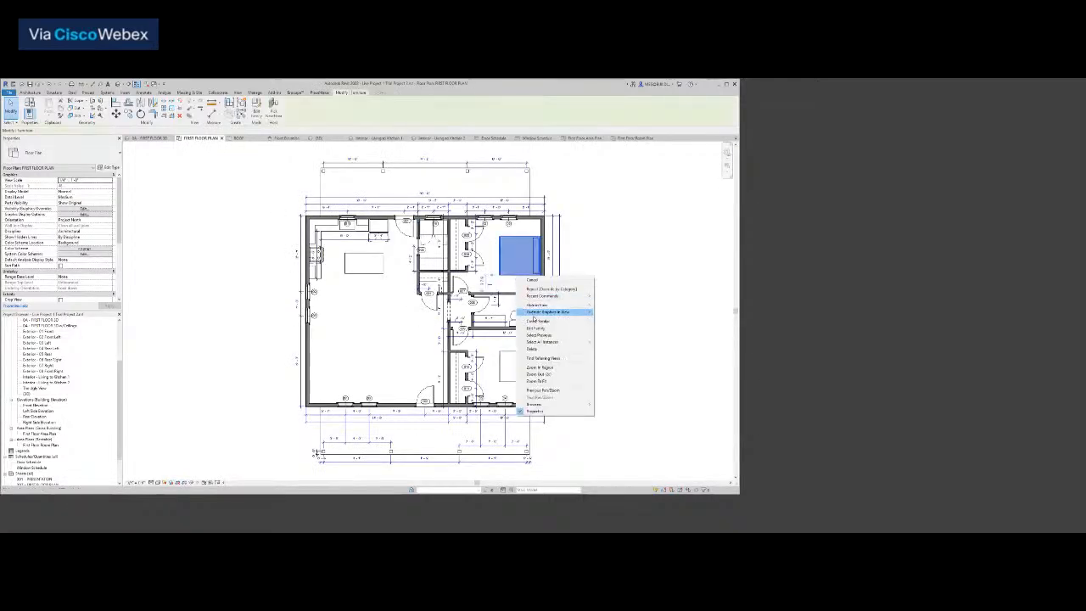
{"action": "mouse_move", "coordinate": [551, 312]}
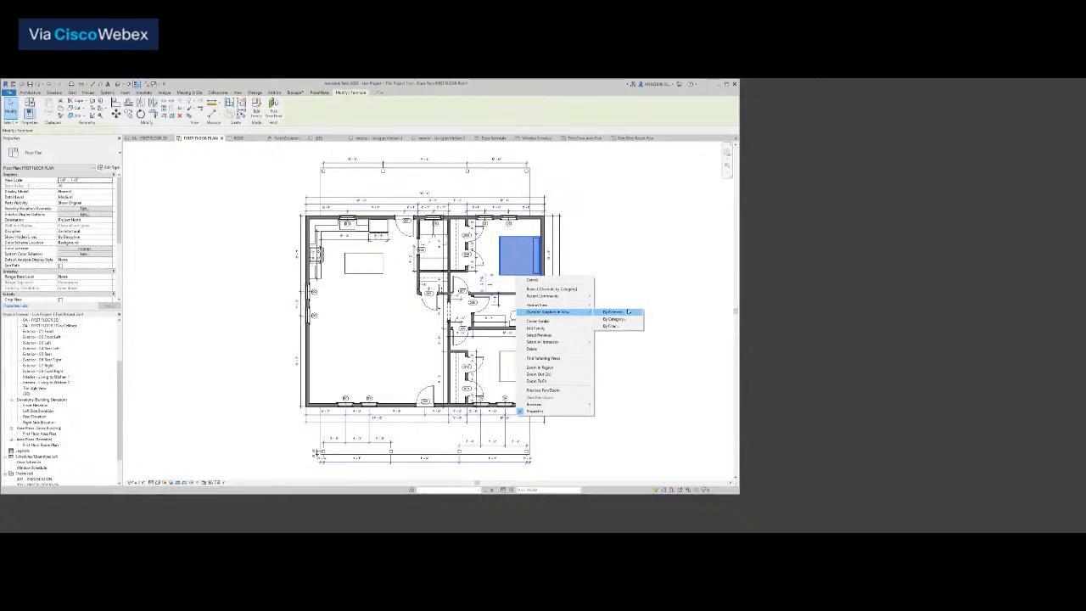
{"action": "left_click", "coordinate": [614, 312]}
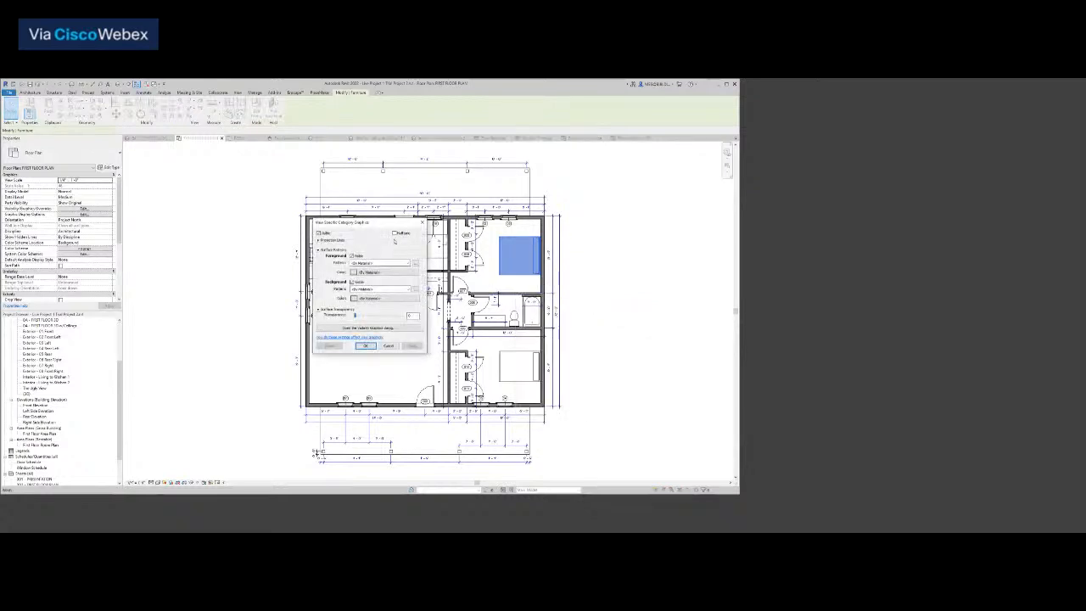
{"action": "left_click", "coordinate": [366, 346]}
{"action": "left_click", "coordinate": [646, 309]}
{"action": "scroll", "coordinate": [646, 309], "scroll_direction": "down", "scroll_amount": 4}
{"action": "scroll", "coordinate": [617, 312], "scroll_direction": "up", "scroll_amount": 1}
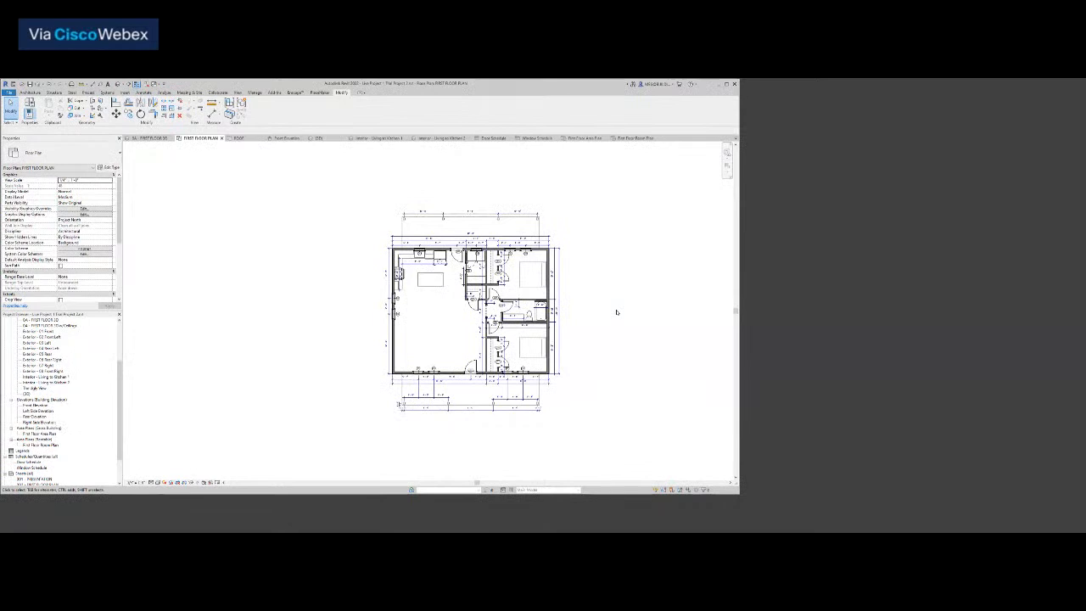
{"action": "scroll", "coordinate": [617, 312], "scroll_direction": "up", "scroll_amount": 2}
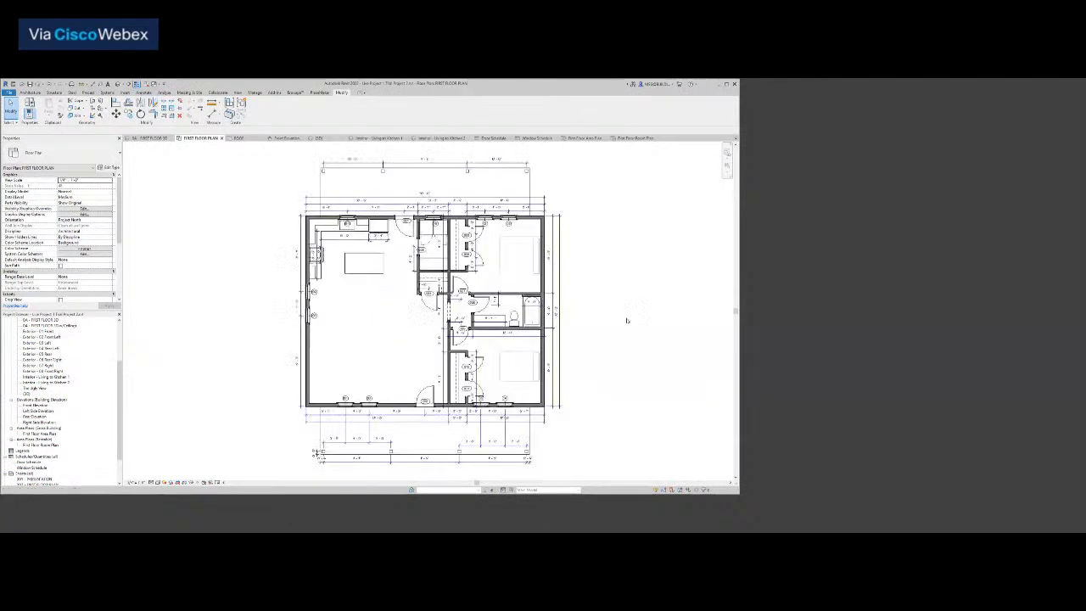
{"action": "scroll", "coordinate": [60, 159], "scroll_direction": "down", "scroll_amount": 1}
{"action": "left_click", "coordinate": [30, 85]}
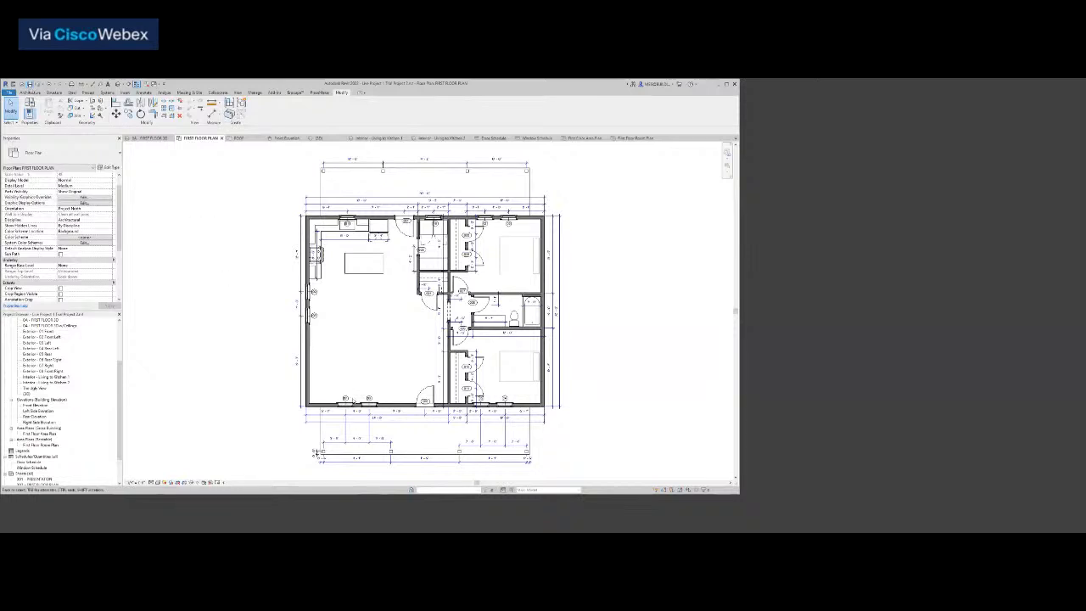
Delete the two inner dimension strings between the lower exterior wall and the lower porch edge
{"action": "left_click", "coordinate": [357, 441]}
{"action": "key", "text": "Escape"}
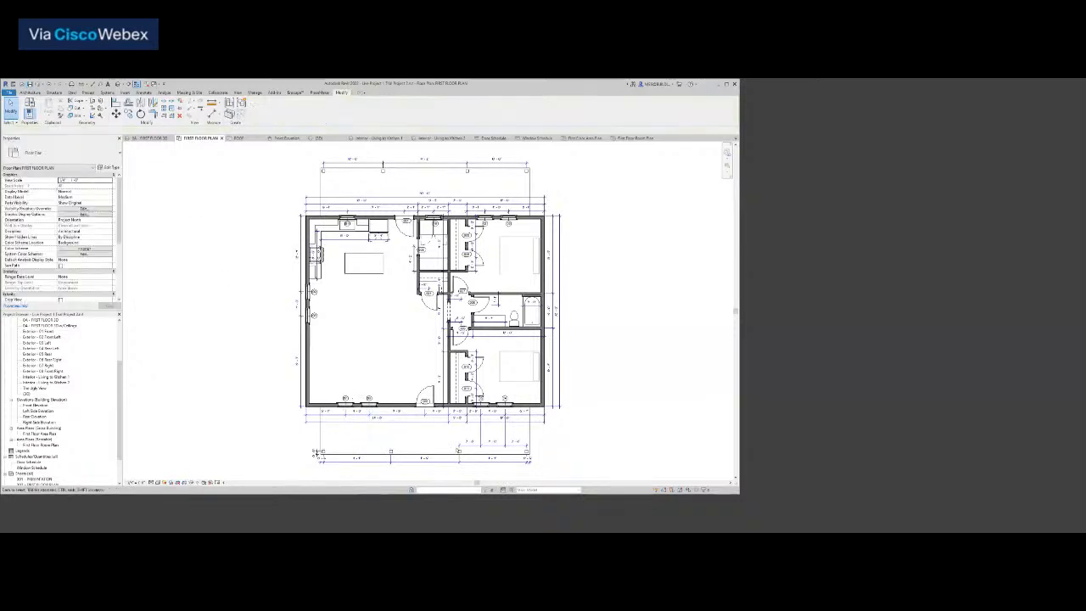
{"action": "left_click", "coordinate": [459, 447]}
{"action": "key", "text": "Escape"}
Close the open interior, schedule and area plan views and open sheet 002 - FIRST FLOOR PLAN
{"action": "scroll", "coordinate": [53, 400], "scroll_direction": "down", "scroll_amount": 2}
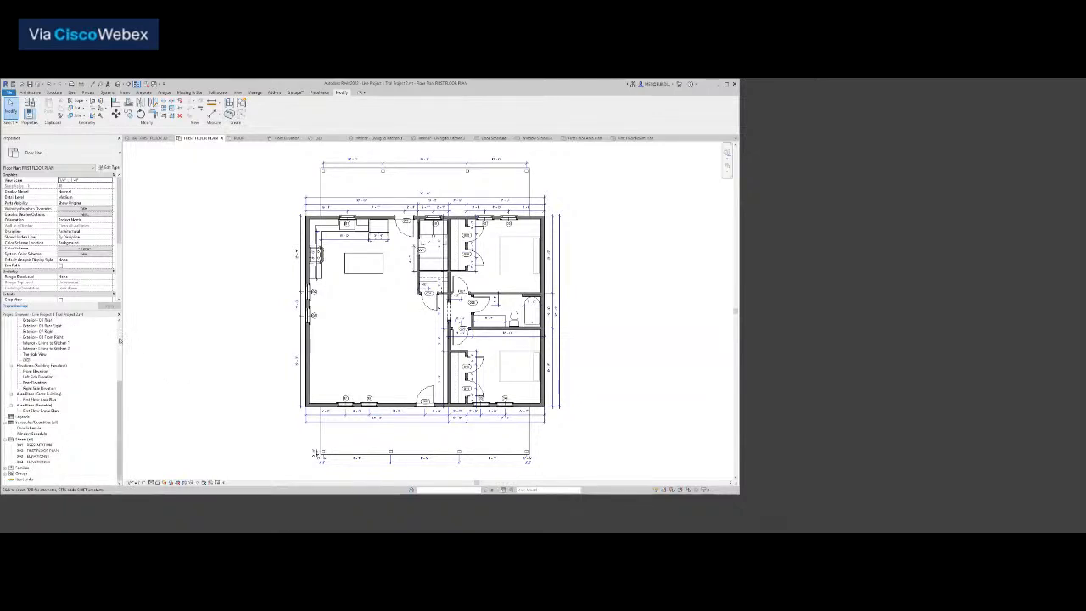
{"action": "left_click", "coordinate": [406, 138]}
{"action": "left_click", "coordinate": [405, 139]}
{"action": "left_click", "coordinate": [430, 138]}
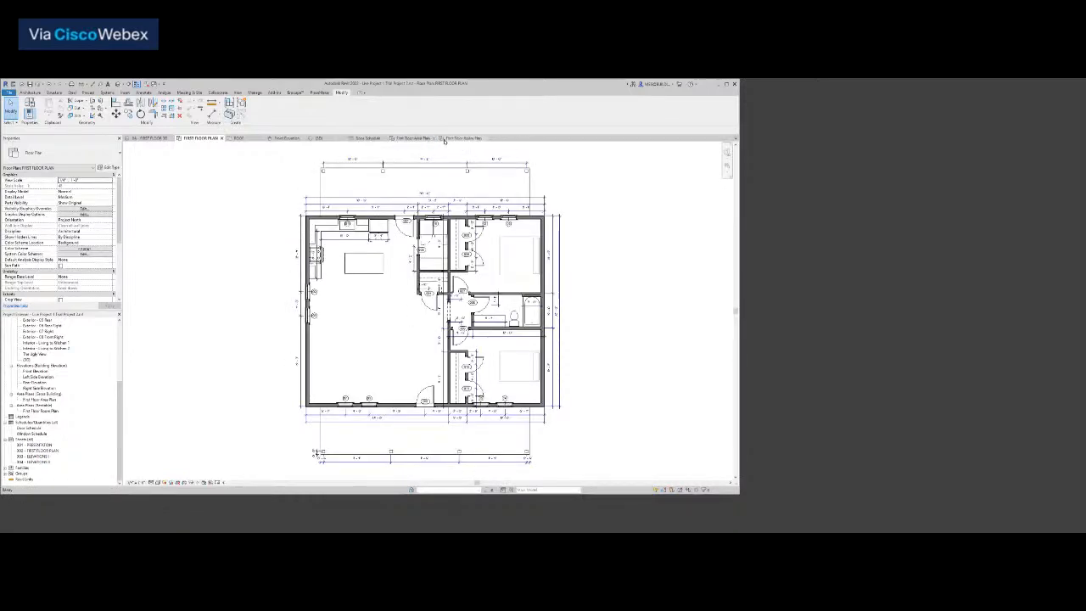
{"action": "left_click", "coordinate": [434, 138]}
{"action": "left_click", "coordinate": [435, 138]}
{"action": "left_click", "coordinate": [381, 138]}
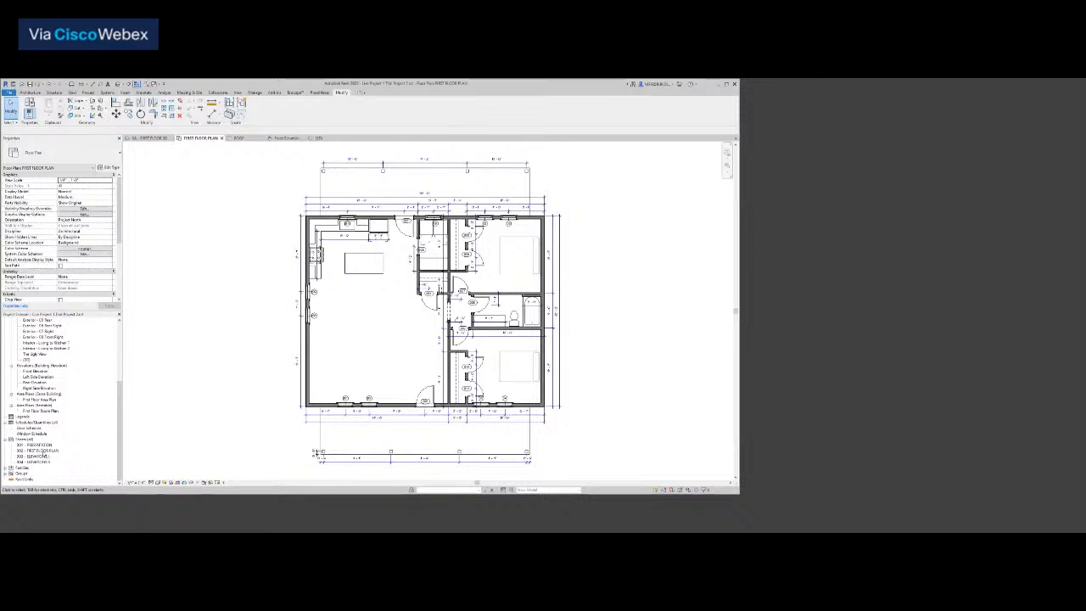
{"action": "double_click", "coordinate": [42, 451]}
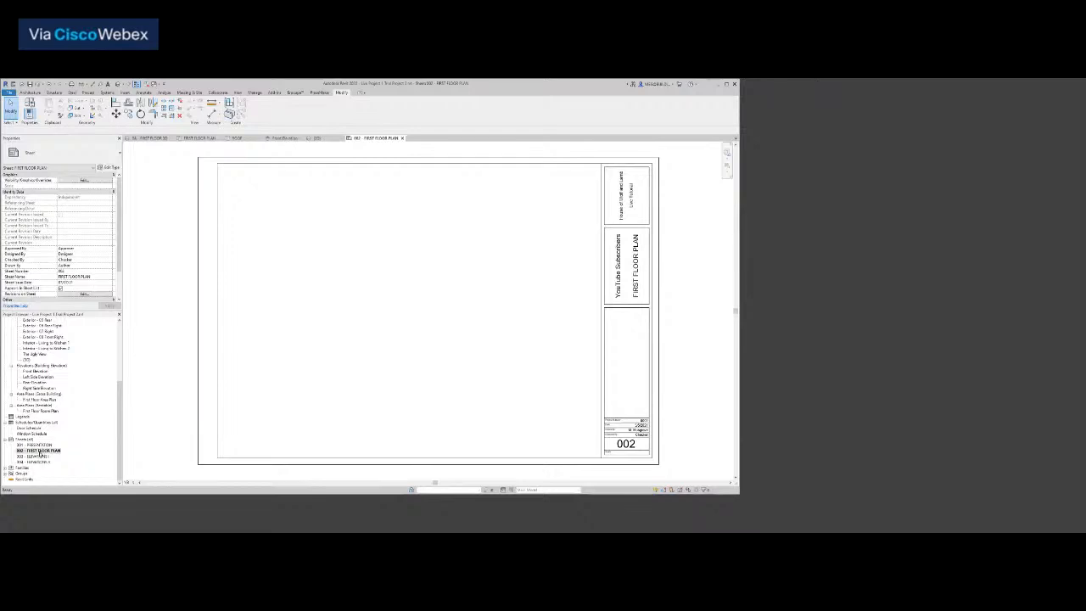
Add the FIRST FLOOR PLAN floor plan view to sheet 002, placing it in the lower corner beside the title block
{"action": "right_click", "coordinate": [40, 452]}
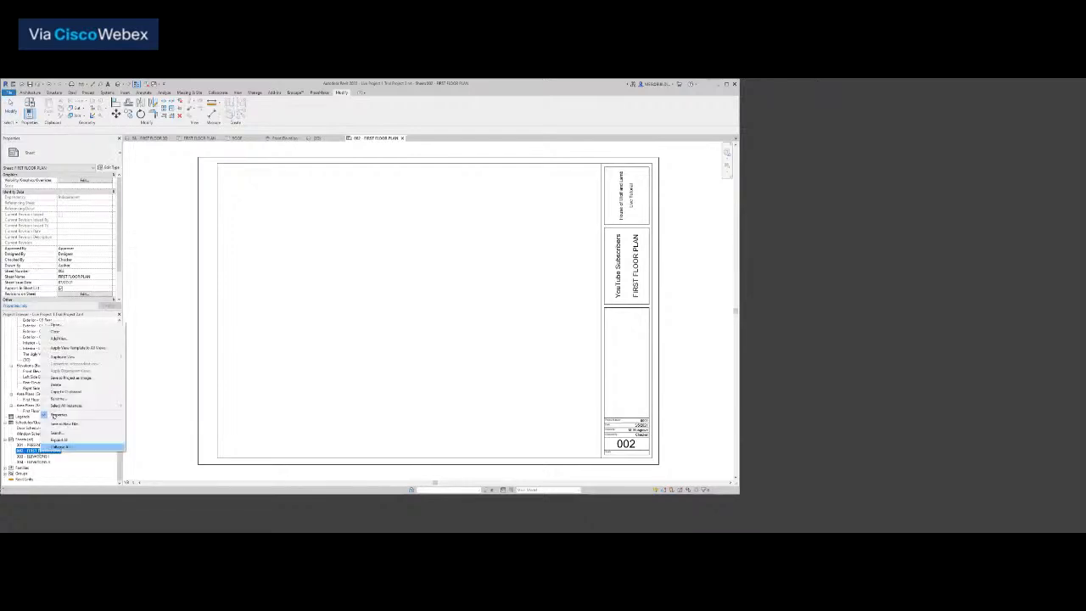
{"action": "left_click", "coordinate": [59, 339]}
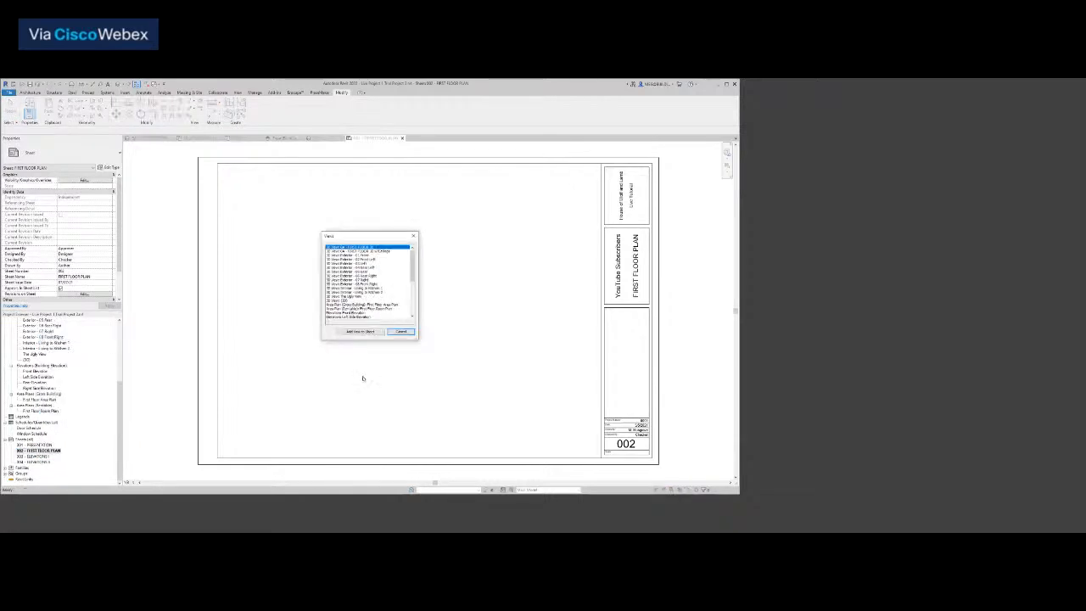
{"action": "scroll", "coordinate": [367, 266], "scroll_direction": "down", "scroll_amount": 6}
{"action": "scroll", "coordinate": [368, 265], "scroll_direction": "up", "scroll_amount": 6}
{"action": "scroll", "coordinate": [373, 283], "scroll_direction": "down", "scroll_amount": 6}
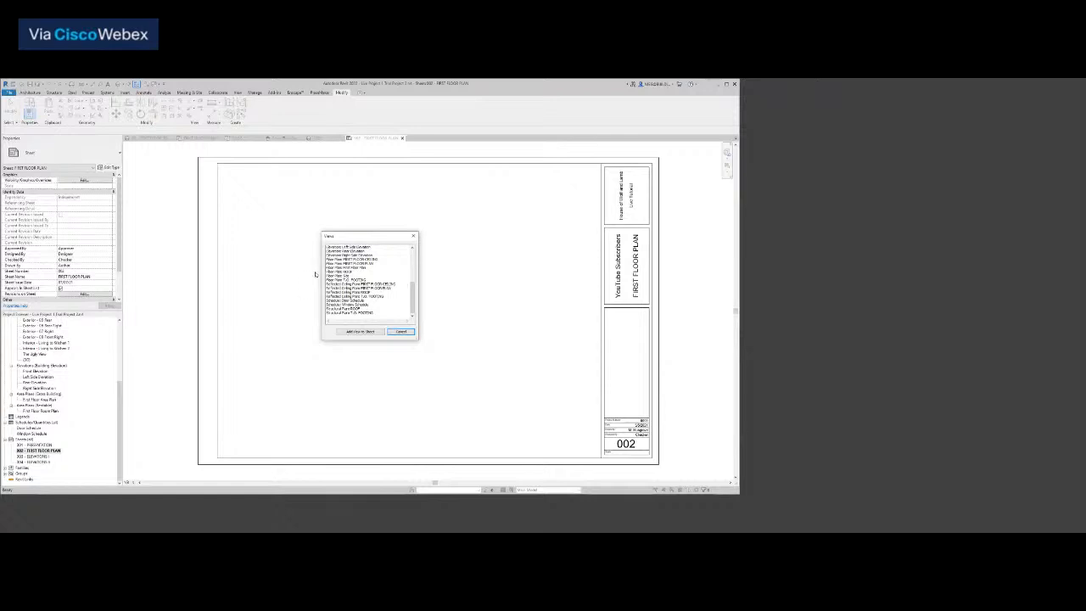
{"action": "left_click", "coordinate": [355, 264]}
{"action": "left_click", "coordinate": [360, 331]}
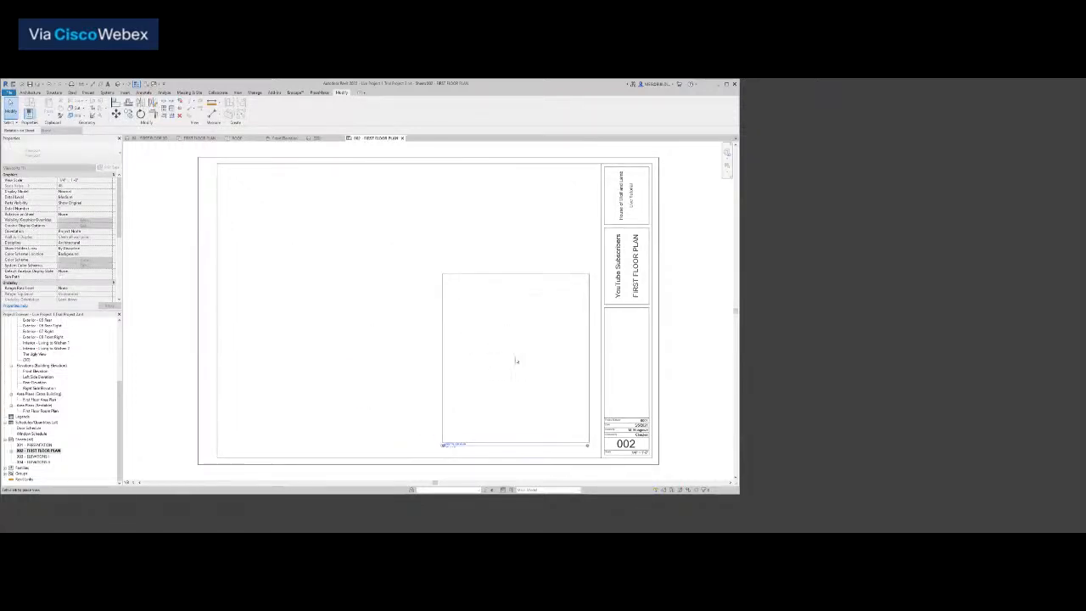
{"action": "left_click", "coordinate": [516, 361]}
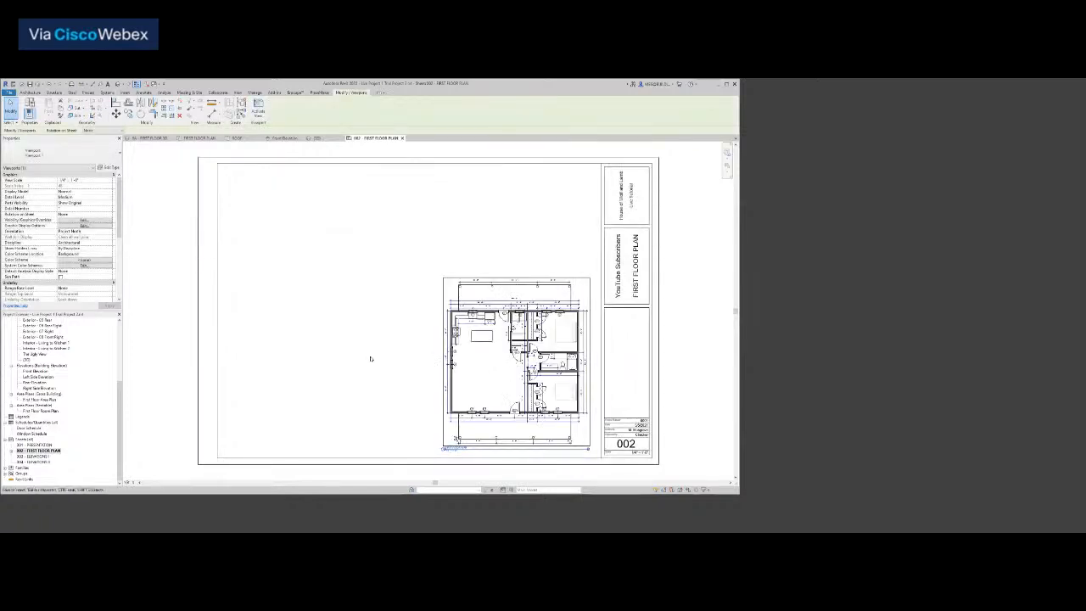
{"action": "scroll", "coordinate": [369, 359], "scroll_direction": "down", "scroll_amount": 2}
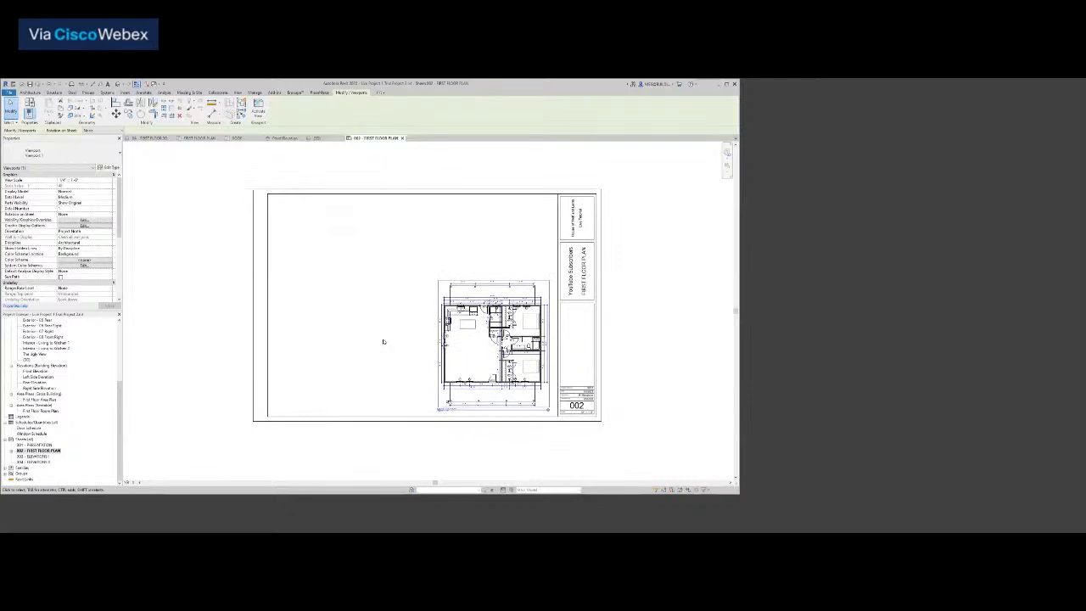
{"action": "scroll", "coordinate": [382, 341], "scroll_direction": "up", "scroll_amount": 1}
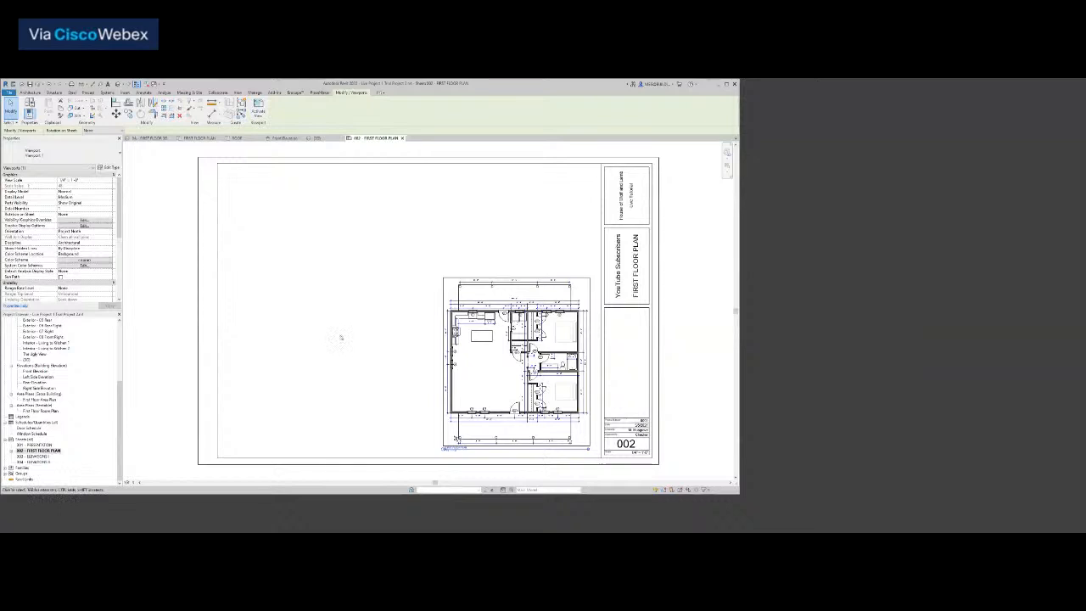
{"action": "left_click", "coordinate": [304, 400]}
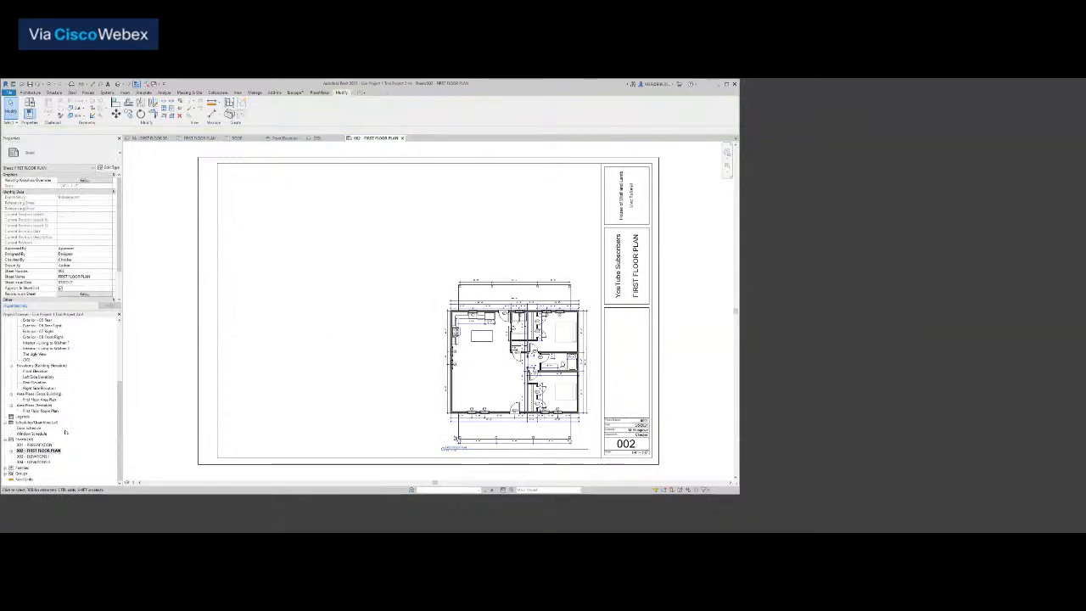
Add the First Floor Area Plan view to sheet 002, placing it above the floor plan beside the title block
{"action": "right_click", "coordinate": [47, 451]}
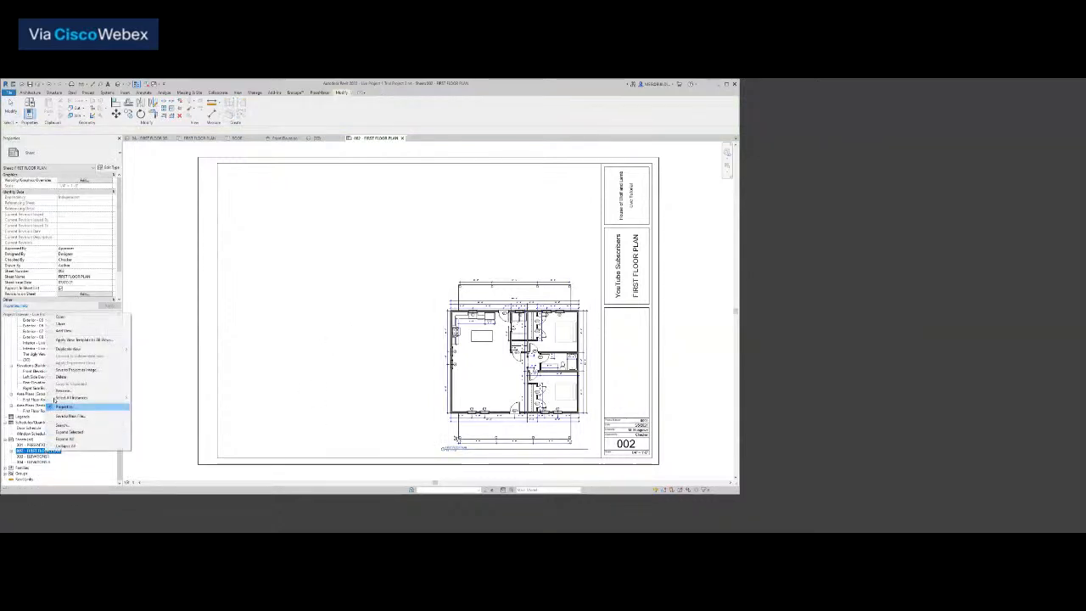
{"action": "left_click", "coordinate": [64, 330]}
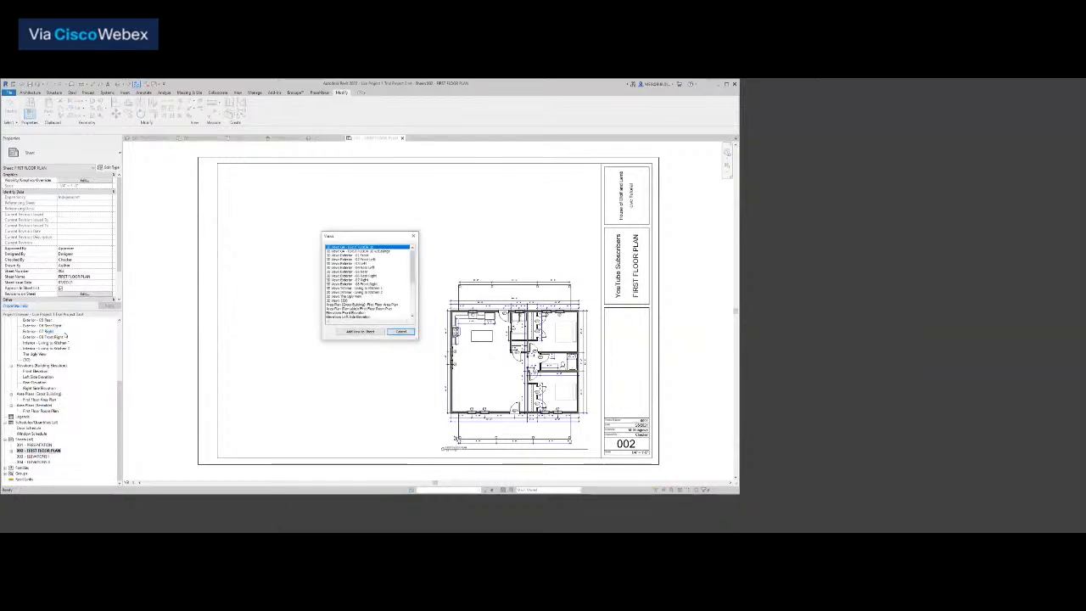
{"action": "double_click", "coordinate": [382, 281]}
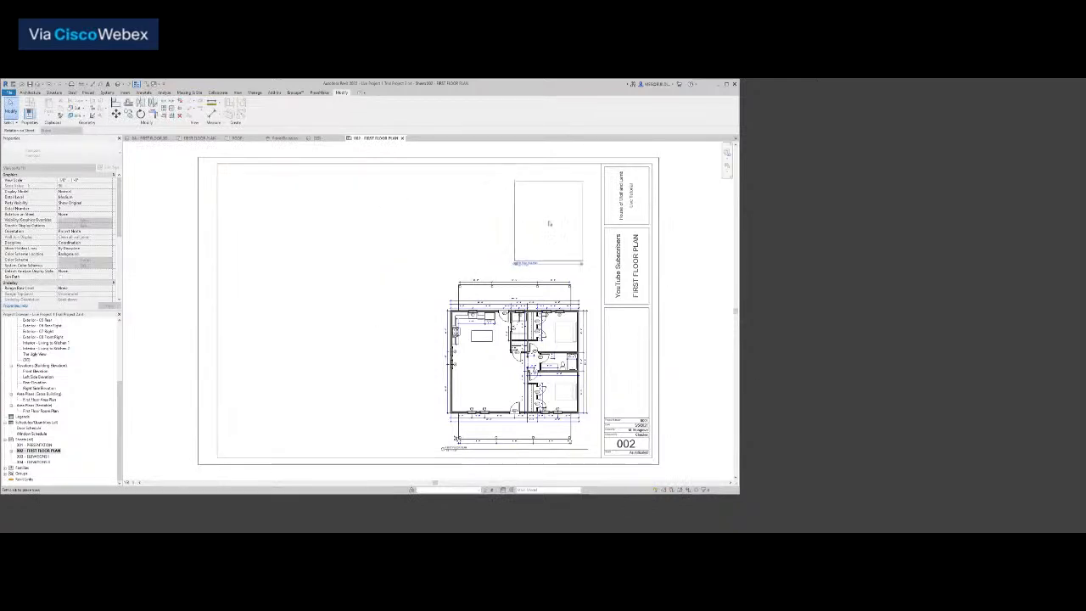
{"action": "left_click", "coordinate": [549, 224]}
Add the First Floor Room Plan view to sheet 002, placing it to the left of the area plan
{"action": "right_click", "coordinate": [48, 451]}
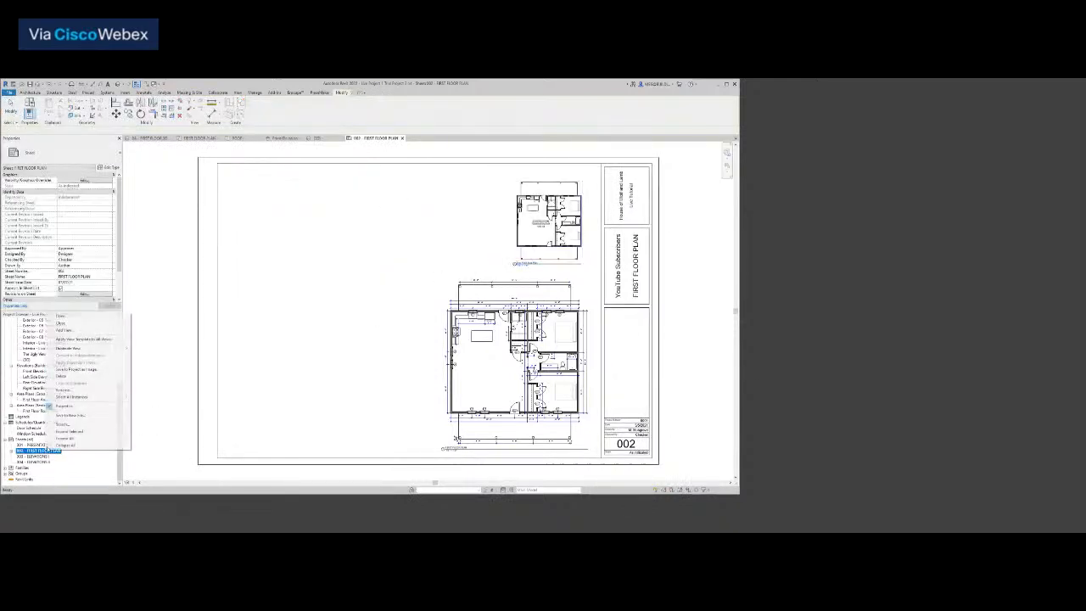
{"action": "left_click", "coordinate": [65, 330]}
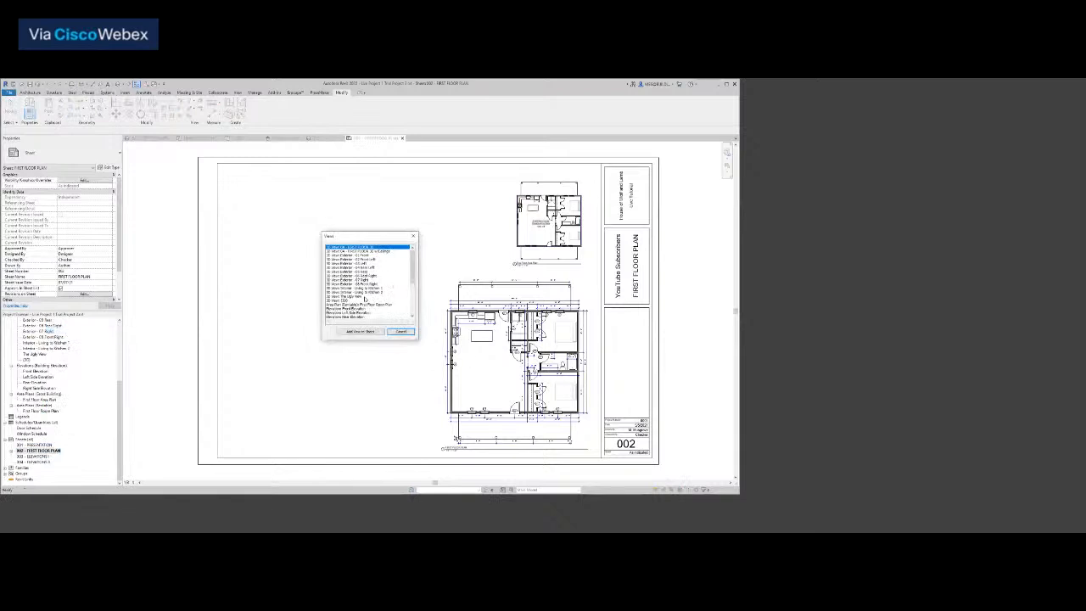
{"action": "left_click", "coordinate": [357, 308]}
{"action": "left_click", "coordinate": [360, 331]}
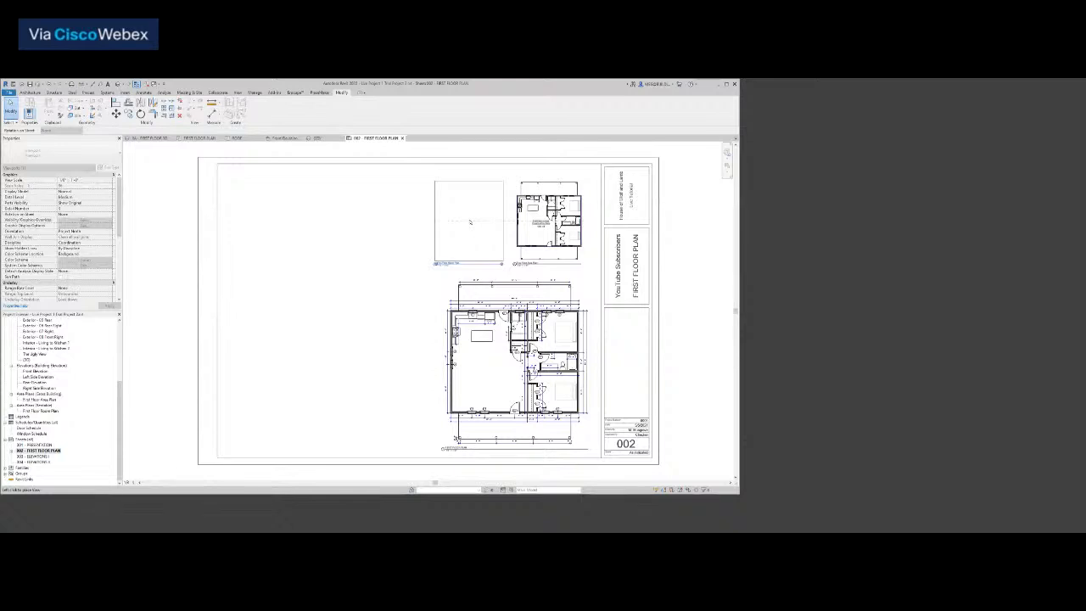
{"action": "left_click", "coordinate": [469, 222]}
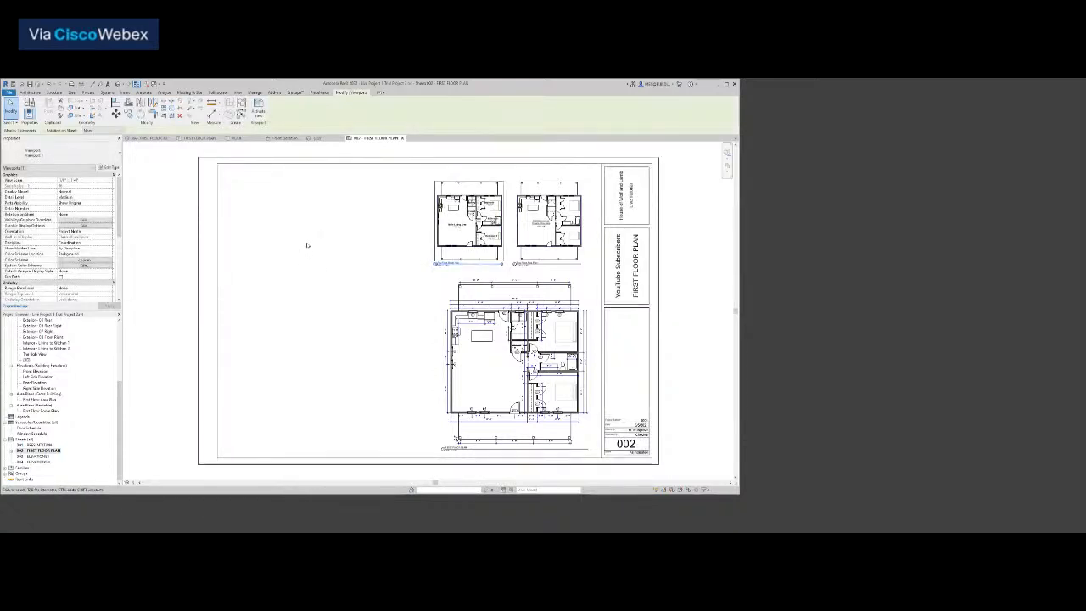
{"action": "key", "text": "Escape"}
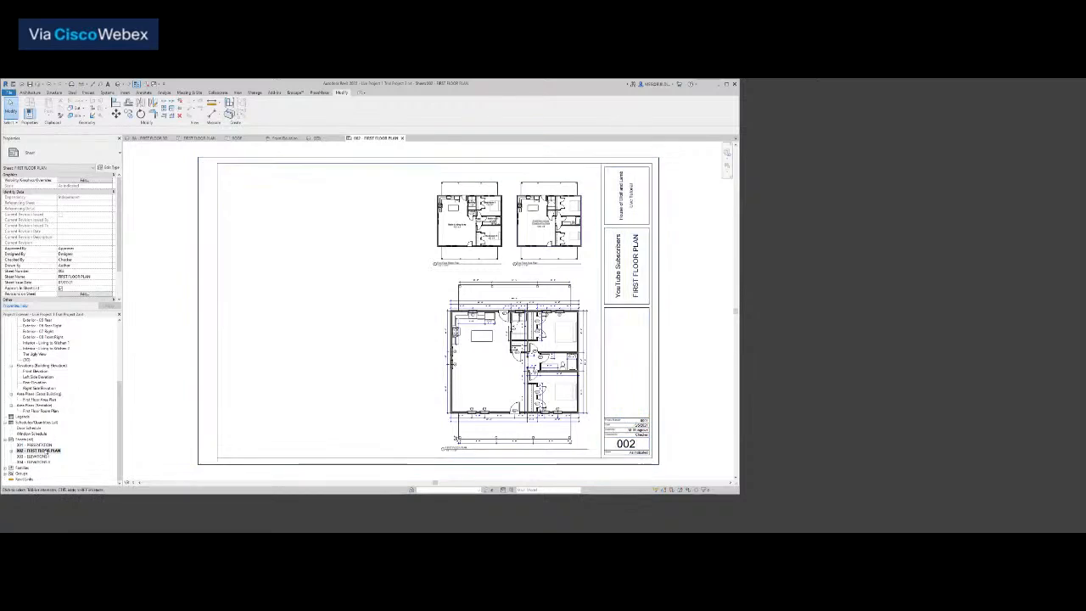
Add the Door Schedule to sheet 002, placing it to the left of the room plan near the sheet's upper border
{"action": "right_click", "coordinate": [38, 451]}
{"action": "left_click", "coordinate": [66, 330]}
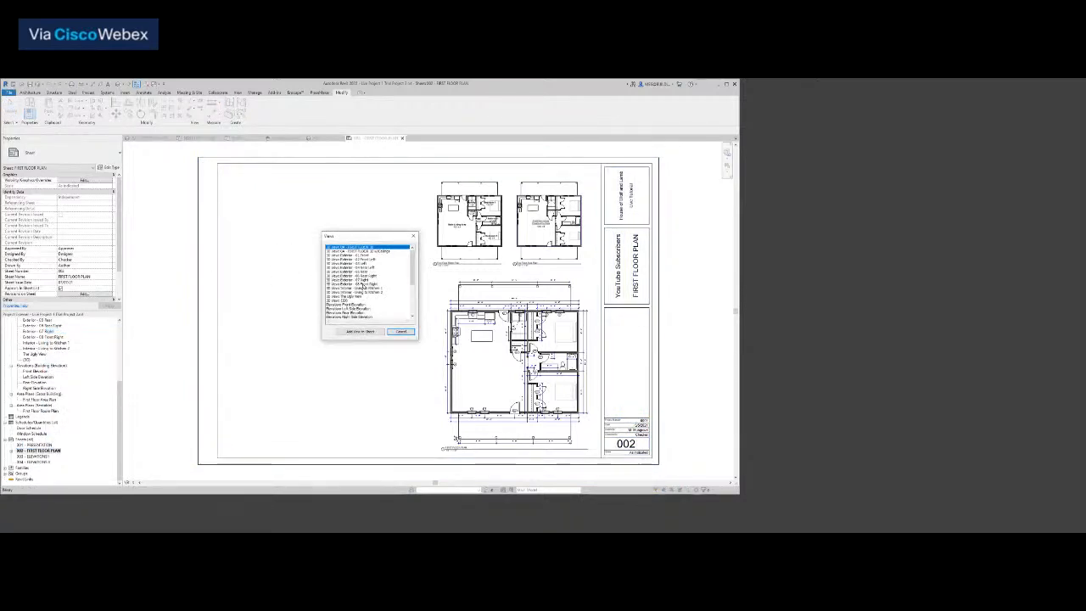
{"action": "scroll", "coordinate": [364, 287], "scroll_direction": "down", "scroll_amount": 5}
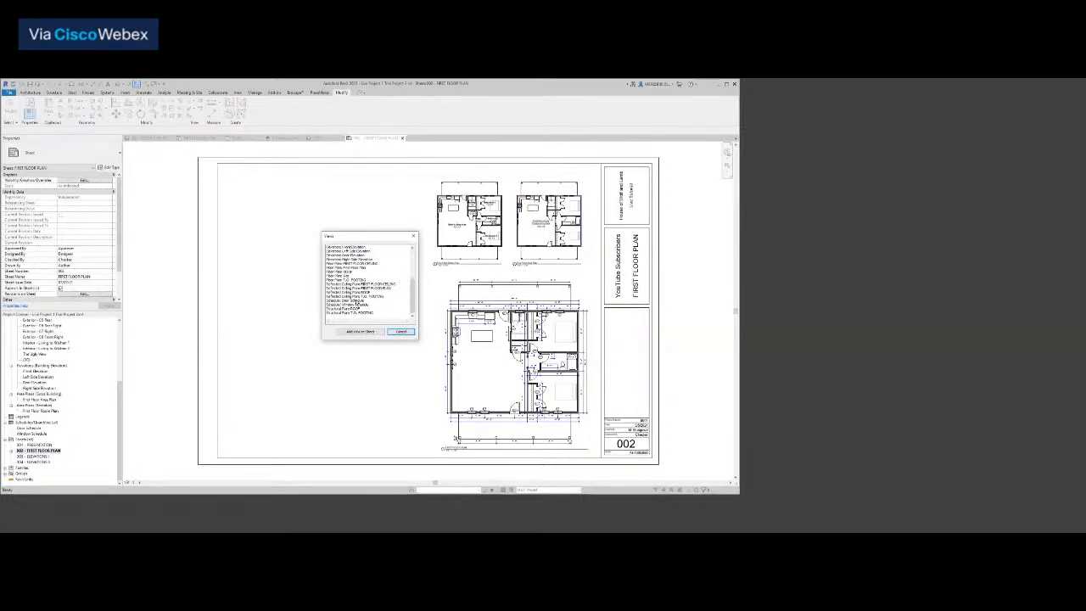
{"action": "double_click", "coordinate": [356, 301]}
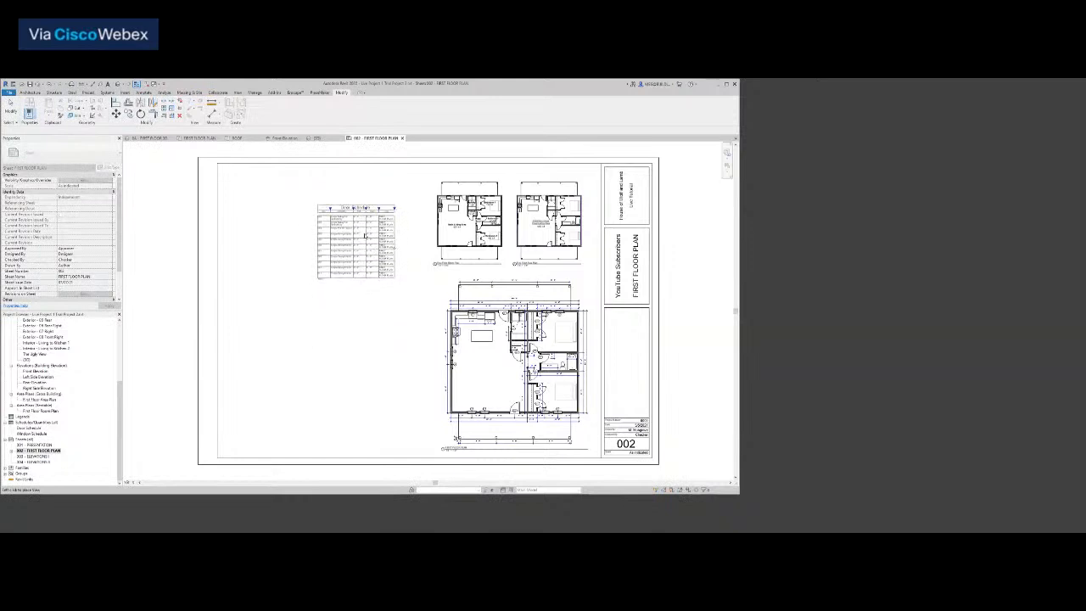
{"action": "left_click", "coordinate": [338, 182]}
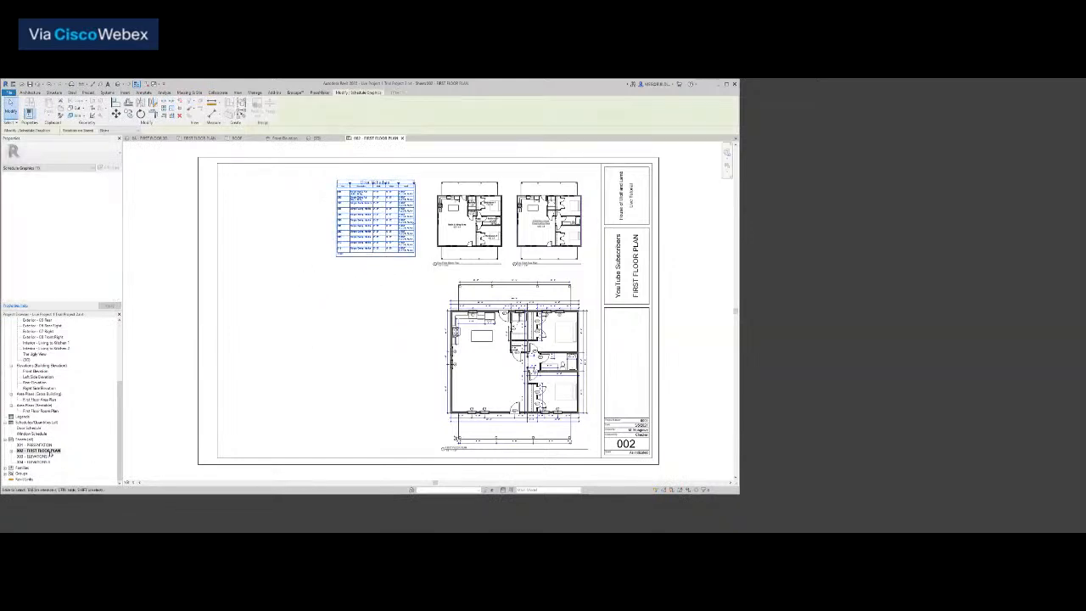
Add the Window Schedule to sheet 002 - FIRST FLOOR PLAN and place it below the Door Schedule
{"action": "right_click", "coordinate": [50, 454]}
{"action": "left_click", "coordinate": [81, 332]}
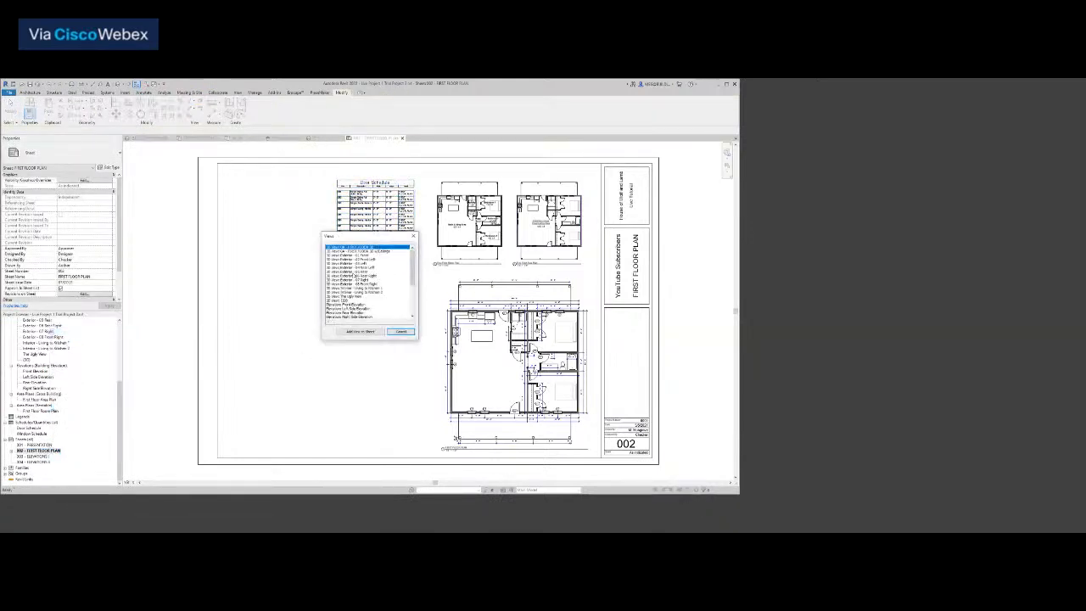
{"action": "scroll", "coordinate": [352, 276], "scroll_direction": "down", "scroll_amount": 5}
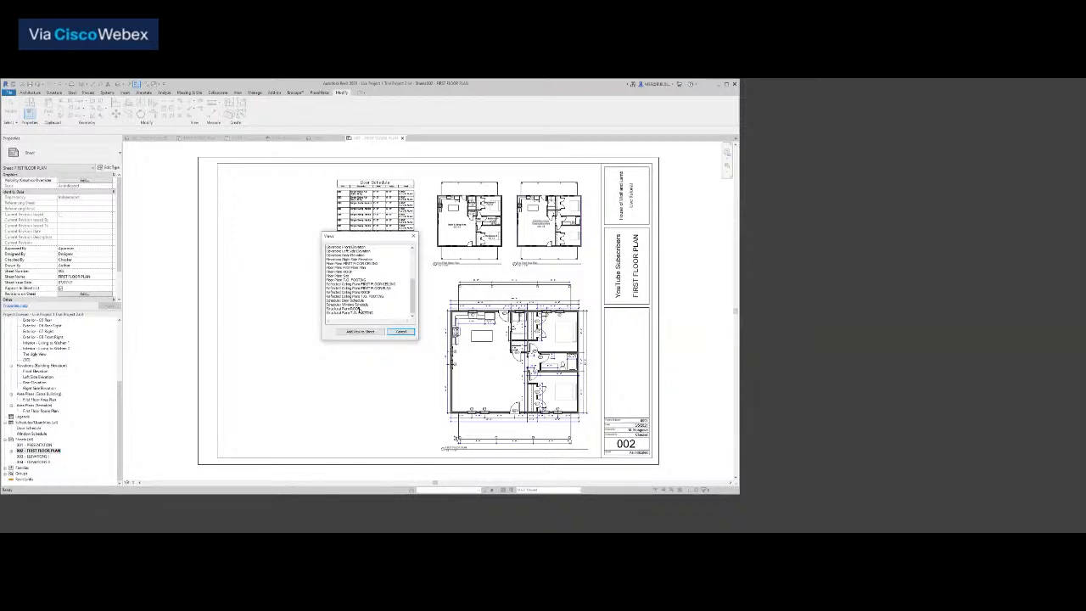
{"action": "left_click", "coordinate": [357, 304]}
{"action": "left_click", "coordinate": [359, 331]}
{"action": "left_click", "coordinate": [375, 314]}
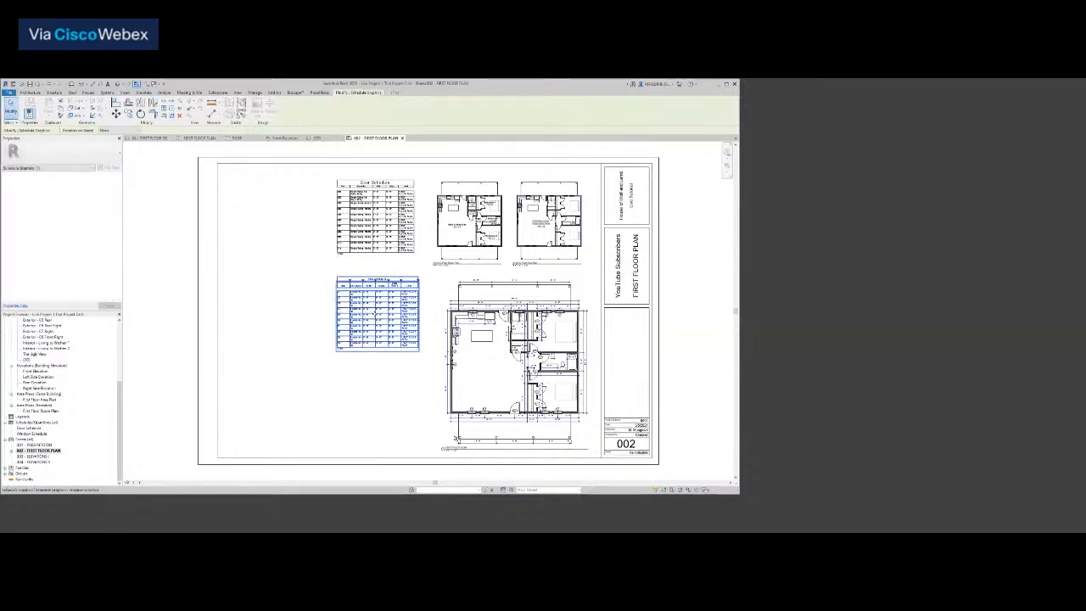
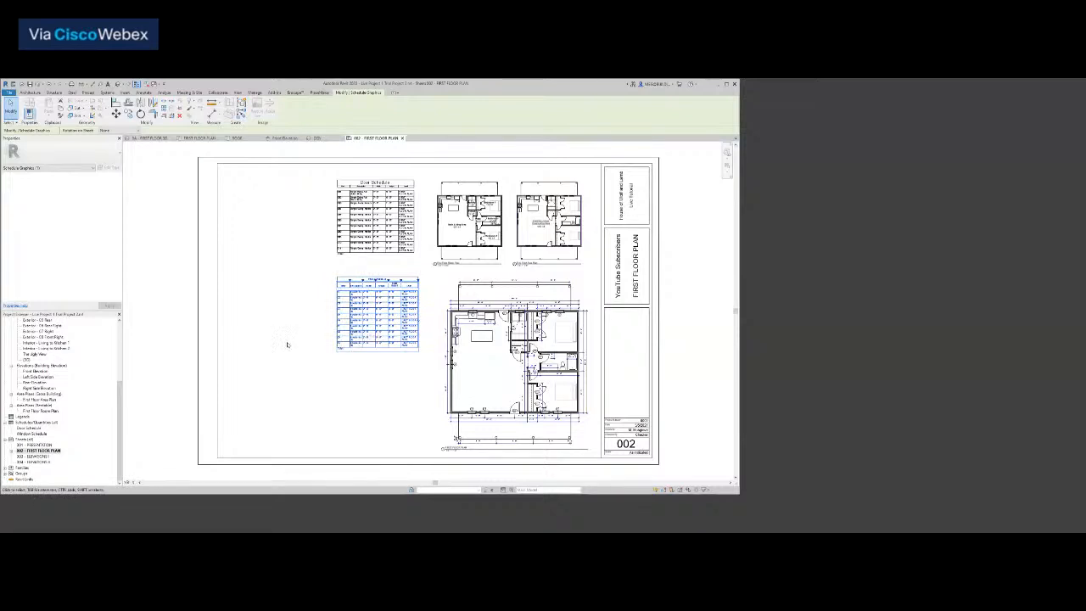
Widen the Window Schedule's columns on the sheet so each entry fits on a single line
{"action": "scroll", "coordinate": [348, 301], "scroll_direction": "up", "scroll_amount": 5}
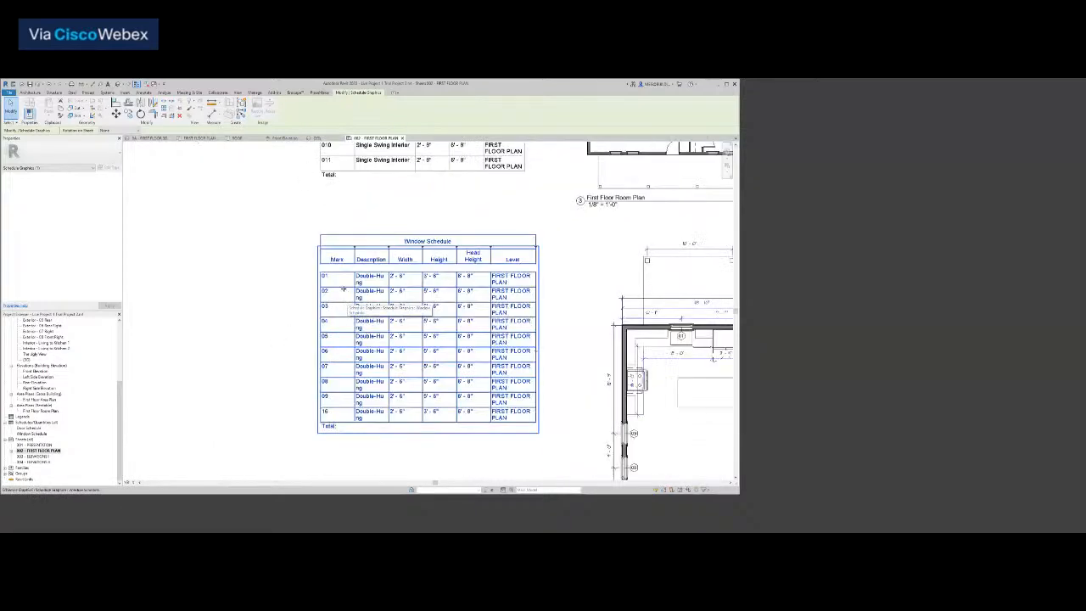
{"action": "left_click_drag", "start_coordinate": [353, 245], "coordinate": [522, 246]}
{"action": "scroll", "coordinate": [293, 323], "scroll_direction": "down", "scroll_amount": 3}
{"action": "scroll", "coordinate": [357, 263], "scroll_direction": "up", "scroll_amount": 3}
Widen the Door Schedule's Description and Level columns so each entry fits on a single line
{"action": "left_click", "coordinate": [368, 257]}
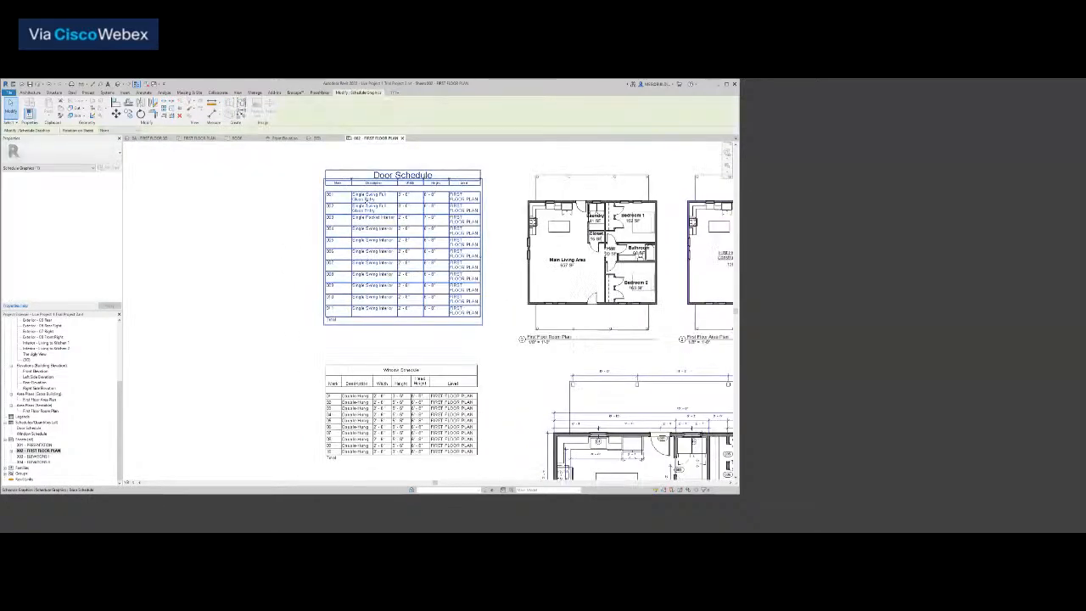
{"action": "left_click", "coordinate": [401, 412]}
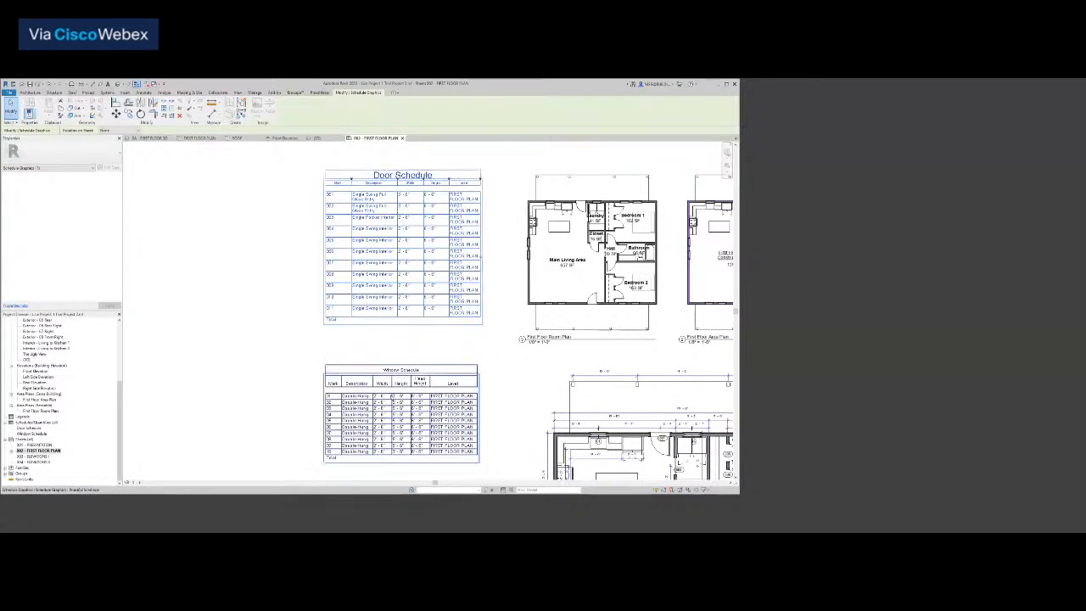
{"action": "left_click", "coordinate": [434, 298]}
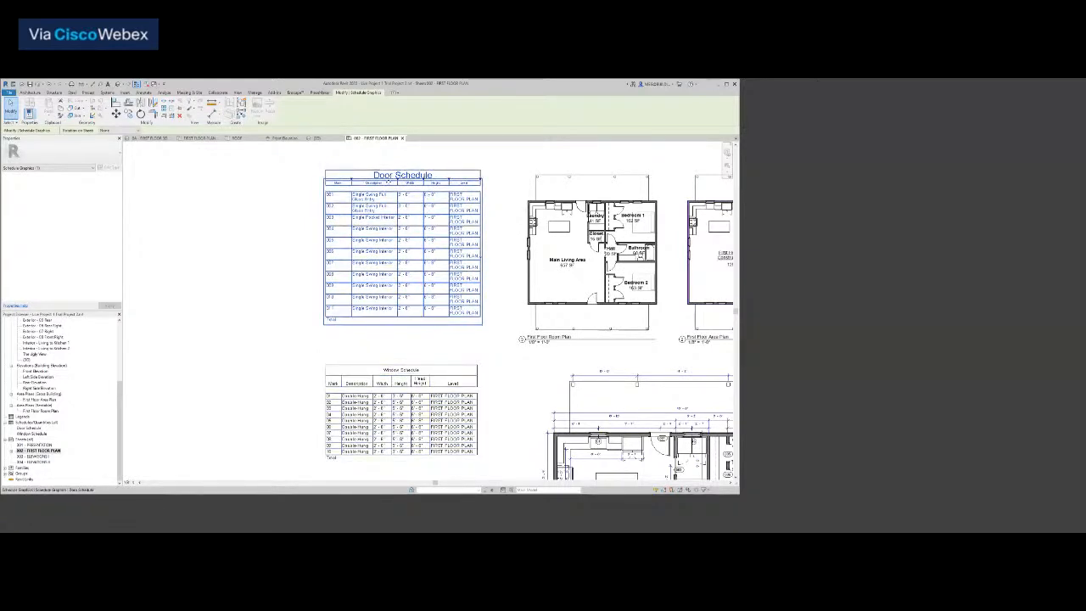
{"action": "left_click_drag", "start_coordinate": [398, 180], "coordinate": [414, 179]}
{"action": "left_click_drag", "start_coordinate": [498, 179], "coordinate": [513, 179]}
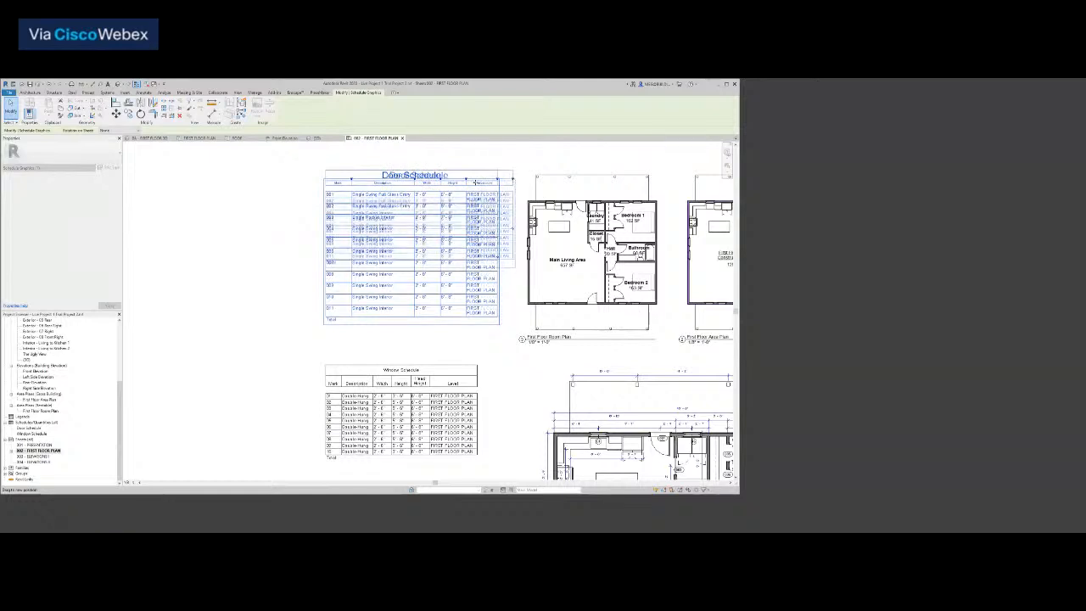
{"action": "left_click", "coordinate": [205, 222]}
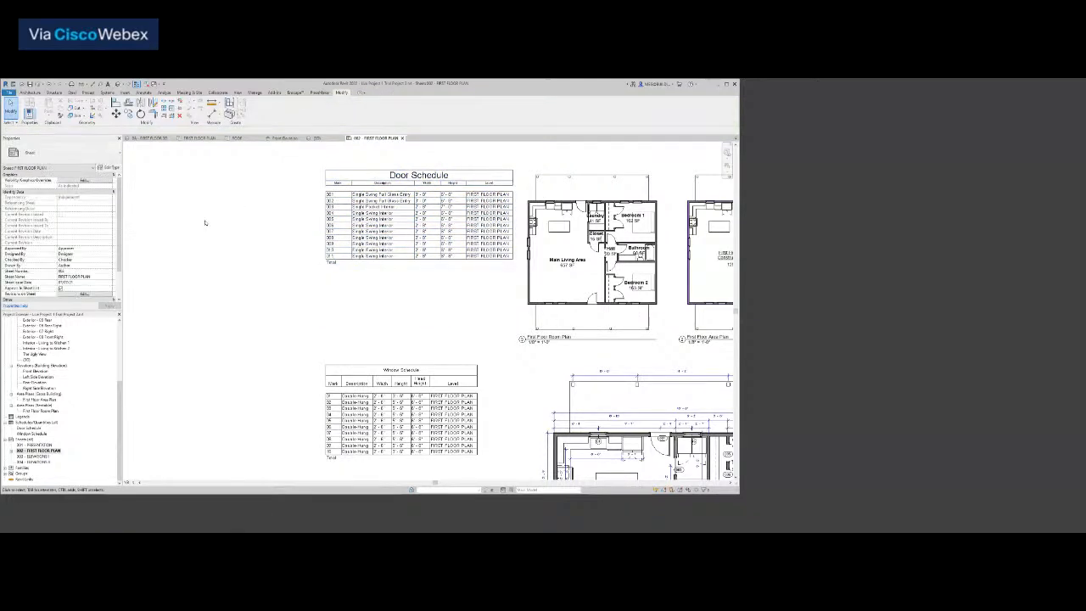
Reposition the two schedules on the sheet so the Window Schedule sits close beneath the Door Schedule
{"action": "middle_click", "coordinate": [356, 226]}
{"action": "middle_click", "coordinate": [356, 226]}
{"action": "left_click_drag", "start_coordinate": [365, 207], "coordinate": [364, 243]}
{"action": "left_click_drag", "start_coordinate": [371, 298], "coordinate": [363, 261]}
{"action": "left_click", "coordinate": [362, 345]}
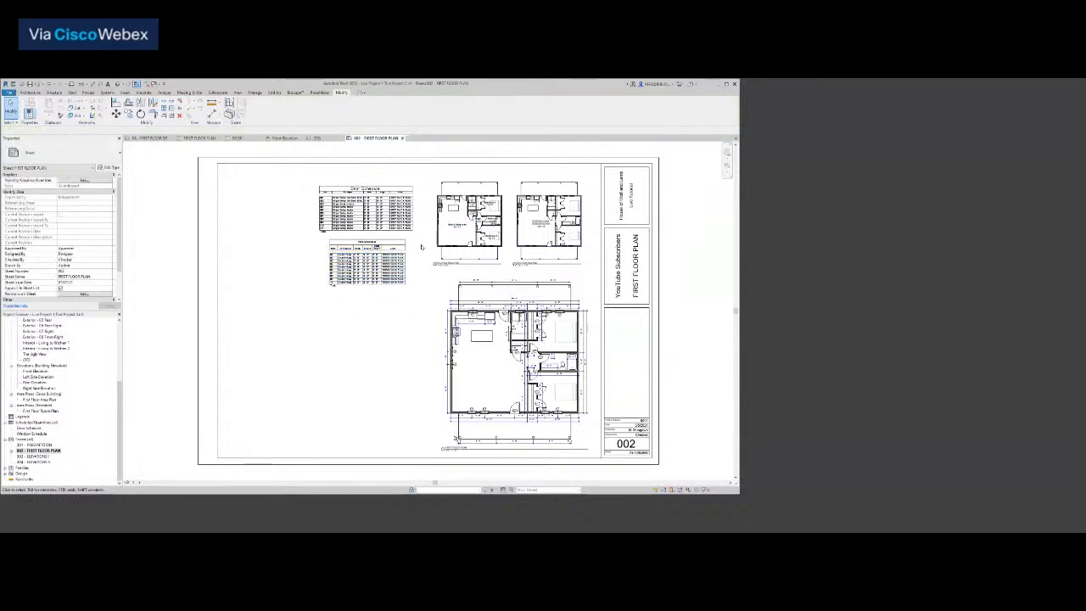
Shift the First Floor Room Plan viewport slightly toward the schedules and save the project
{"action": "left_click_drag", "start_coordinate": [449, 240], "coordinate": [445, 239]}
{"action": "left_click", "coordinate": [359, 345]}
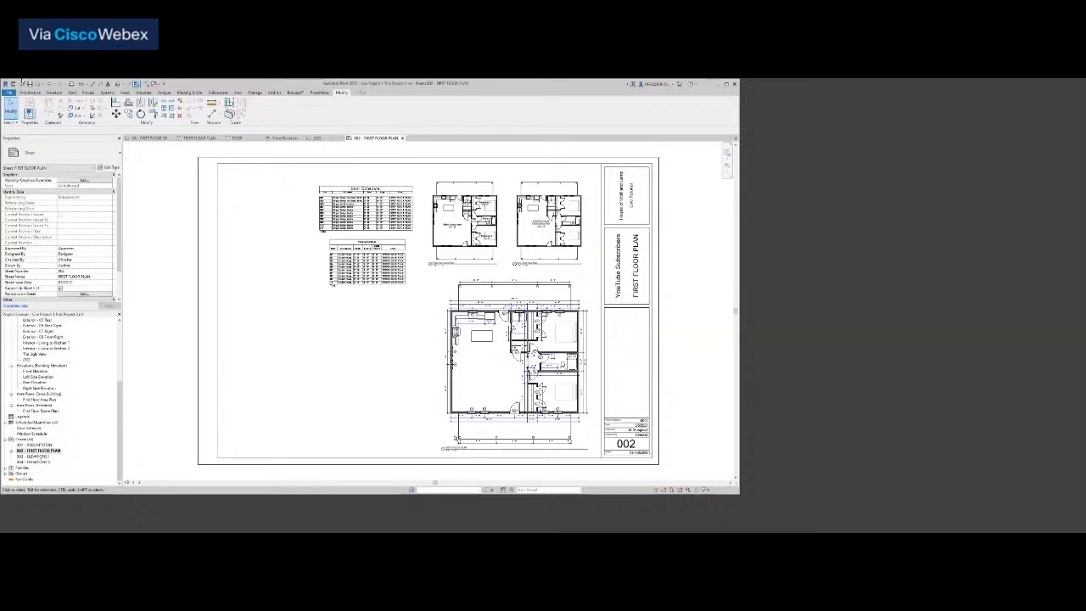
{"action": "left_click", "coordinate": [29, 85]}
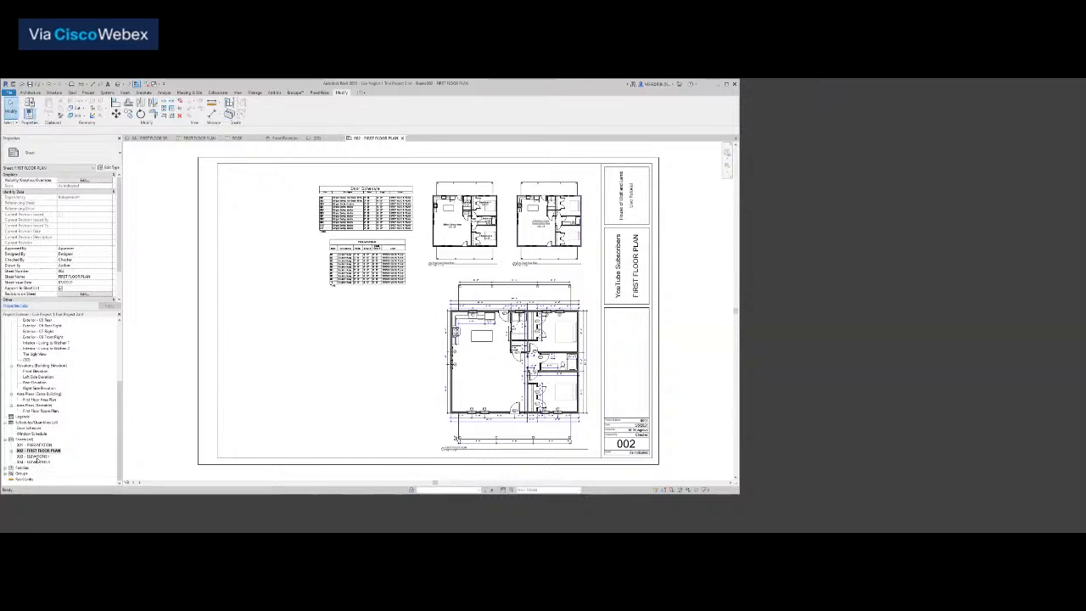
Try placing the Front Elevation view on sheet 003 - ELEVATIONS I, then undo the placement
{"action": "double_click", "coordinate": [33, 457]}
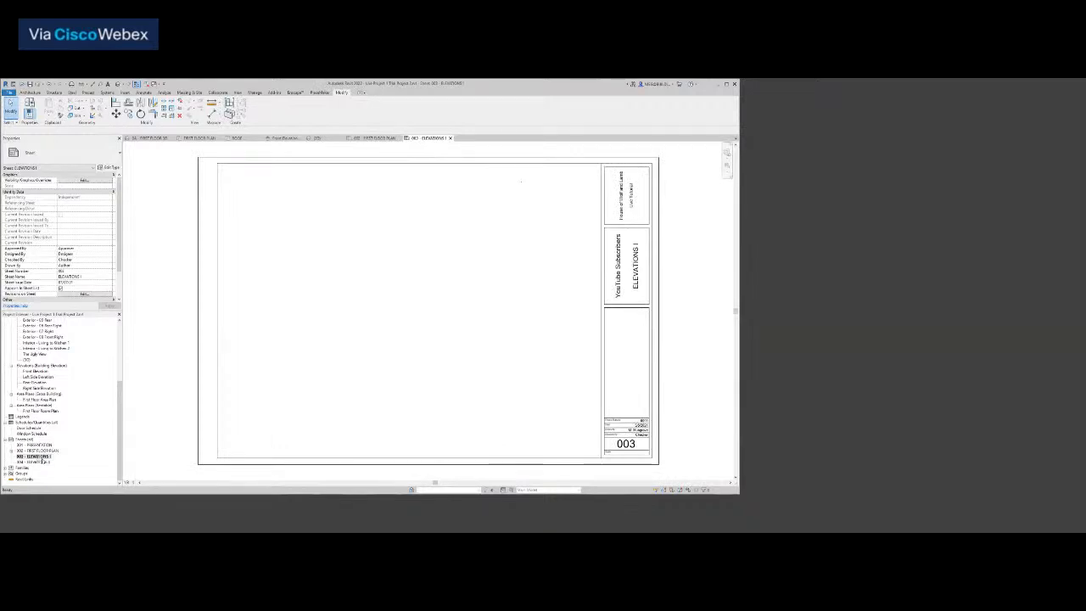
{"action": "right_click", "coordinate": [39, 457]}
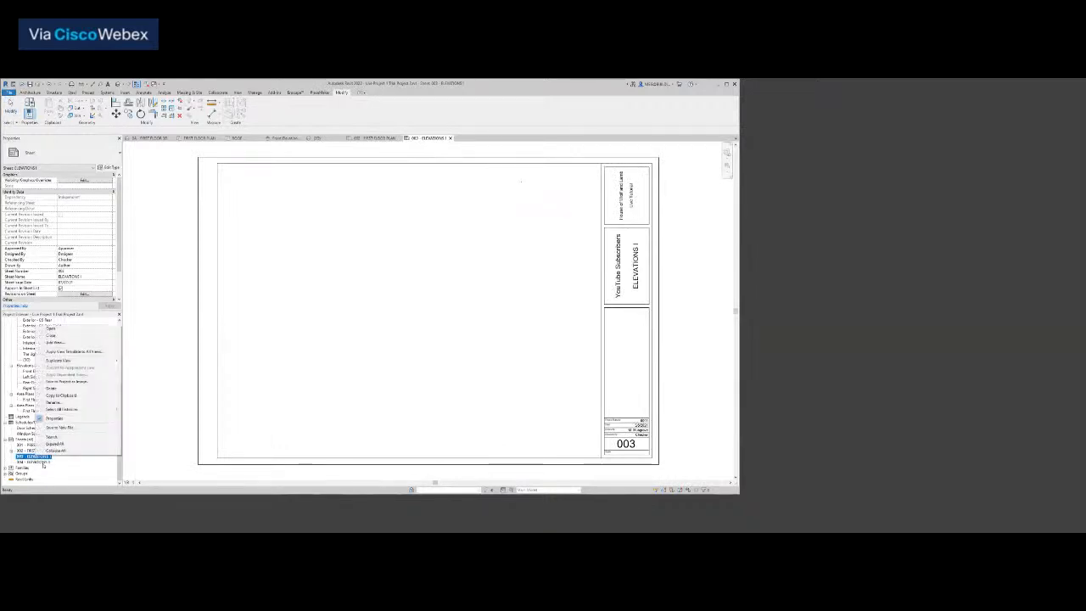
{"action": "left_click", "coordinate": [59, 342]}
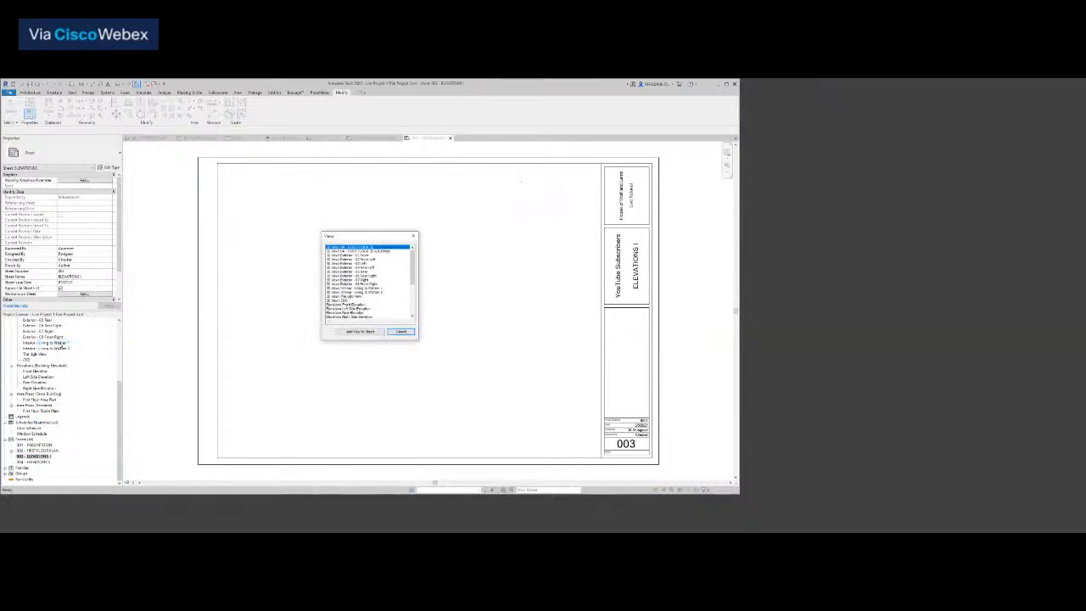
{"action": "scroll", "coordinate": [362, 284], "scroll_direction": "down", "scroll_amount": 3}
{"action": "double_click", "coordinate": [360, 281]}
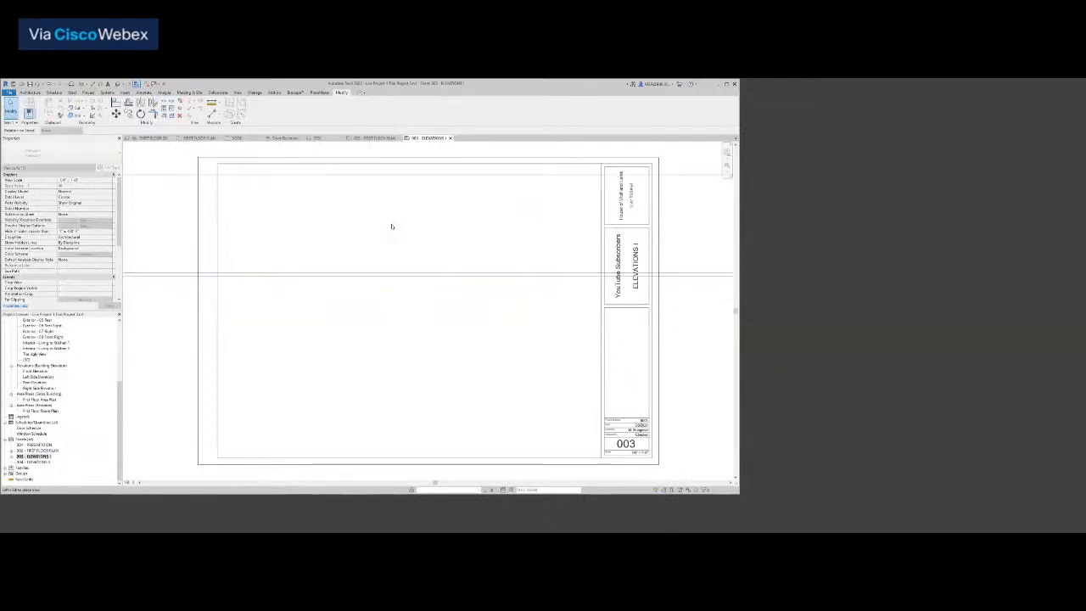
{"action": "scroll", "coordinate": [392, 227], "scroll_direction": "down", "scroll_amount": 5}
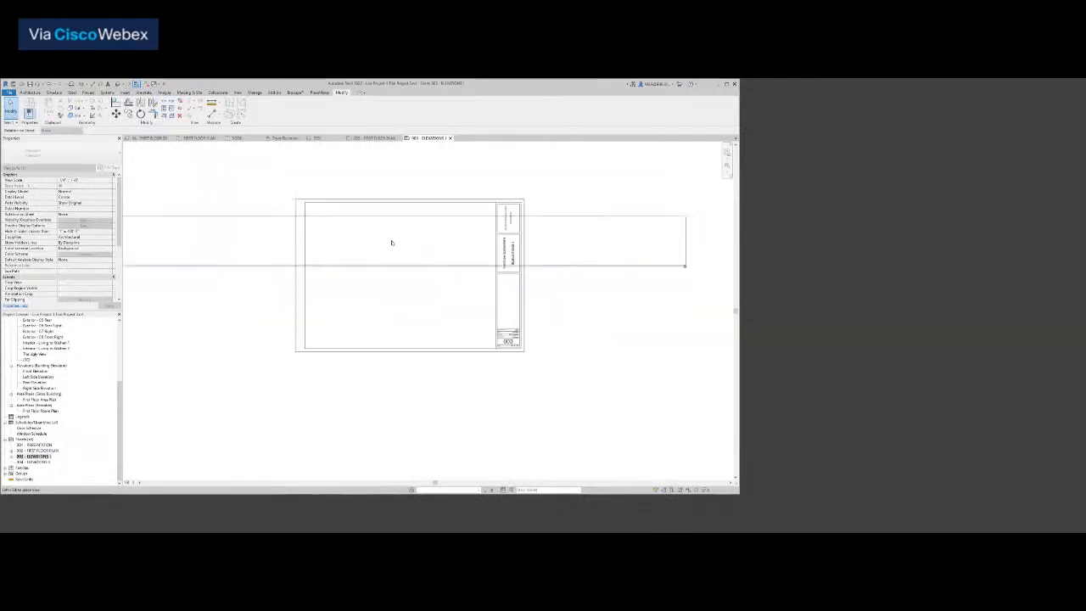
{"action": "left_click", "coordinate": [397, 250]}
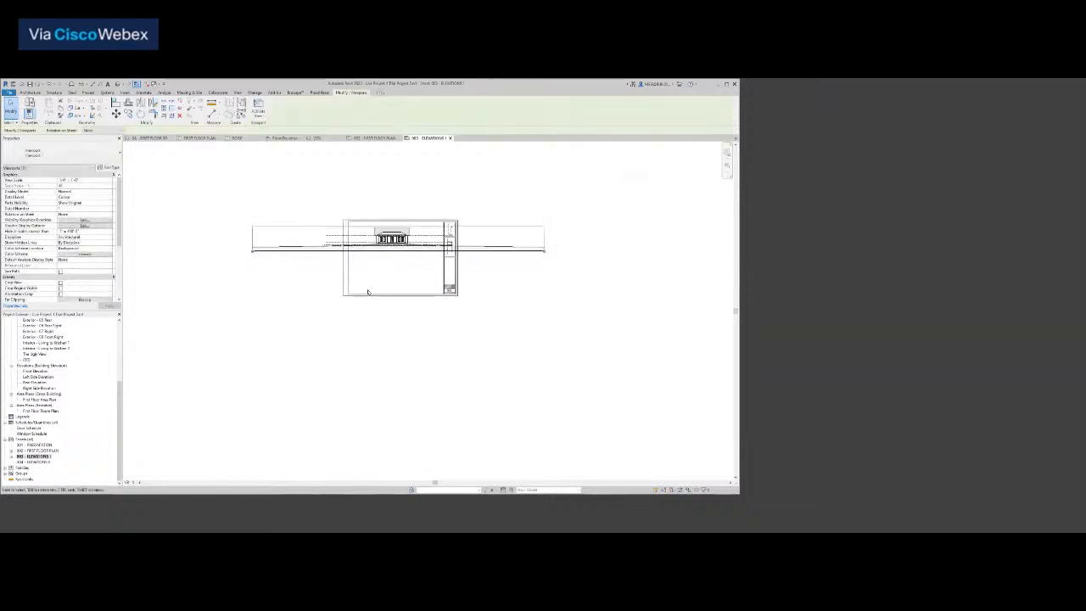
{"action": "key", "text": "ctrl+z"}
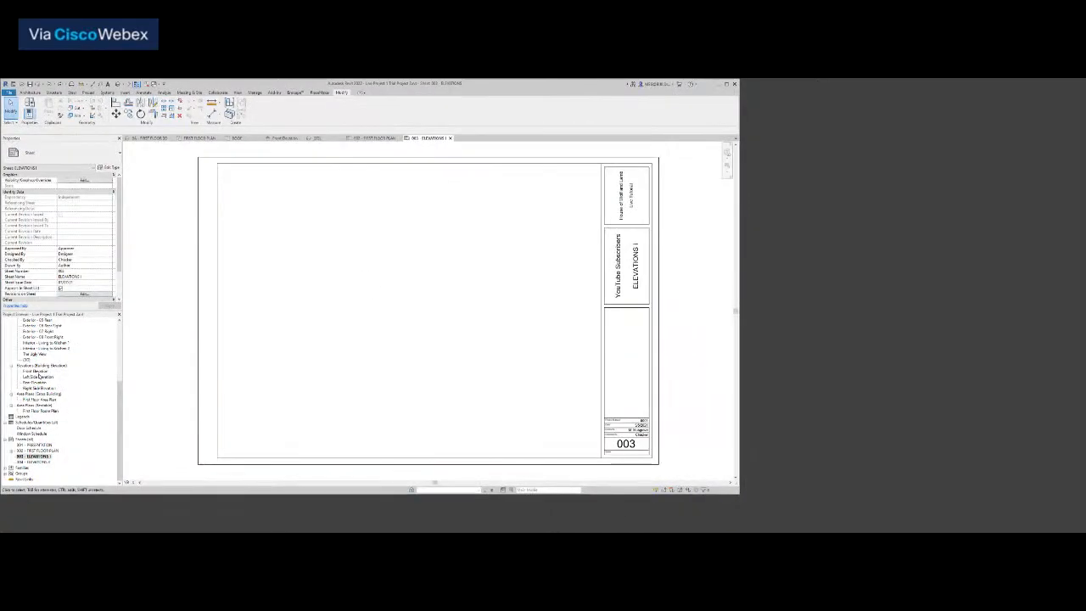
Open the Front, Left Side, Rear and Right Side Elevation views
{"action": "double_click", "coordinate": [35, 371]}
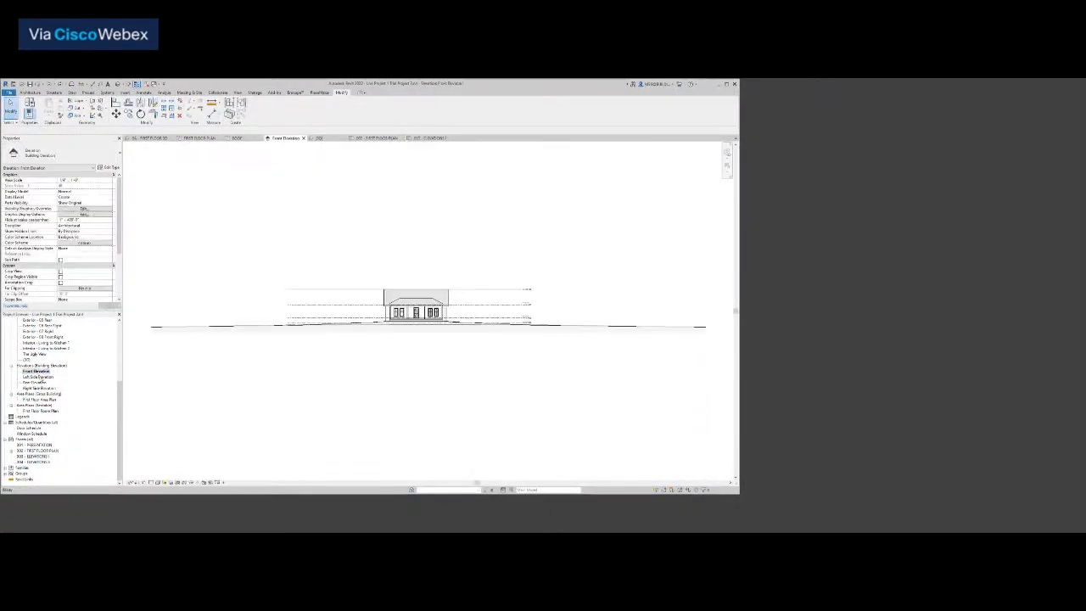
{"action": "double_click", "coordinate": [38, 377]}
{"action": "left_click", "coordinate": [36, 382]}
{"action": "double_click", "coordinate": [37, 382]}
{"action": "double_click", "coordinate": [37, 387]}
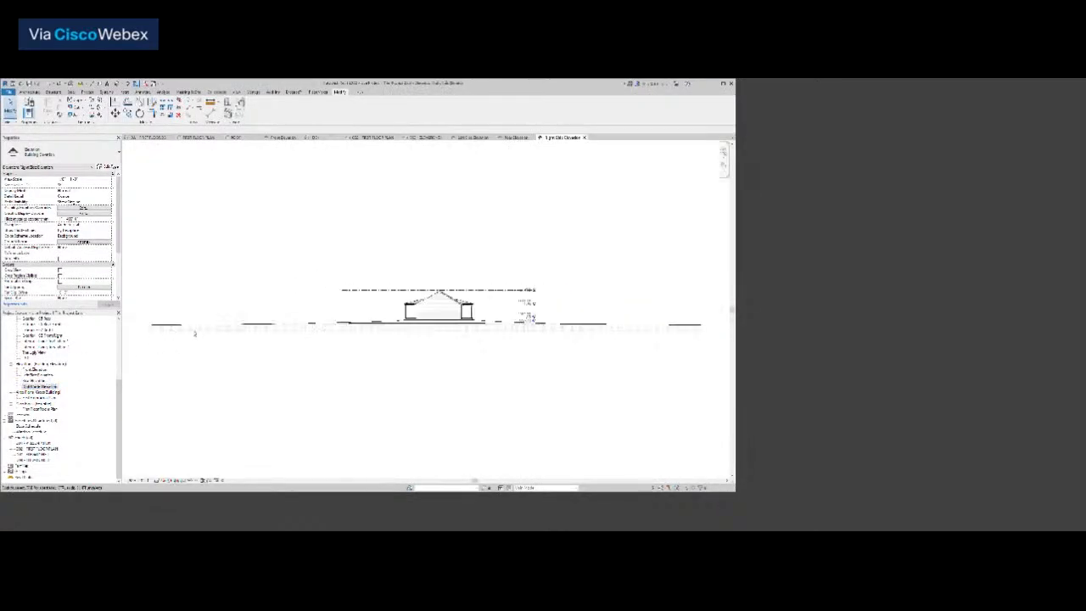
Examine how far the level lines extend beyond the house in the Front and Rear Elevation views
{"action": "left_click", "coordinate": [280, 138]}
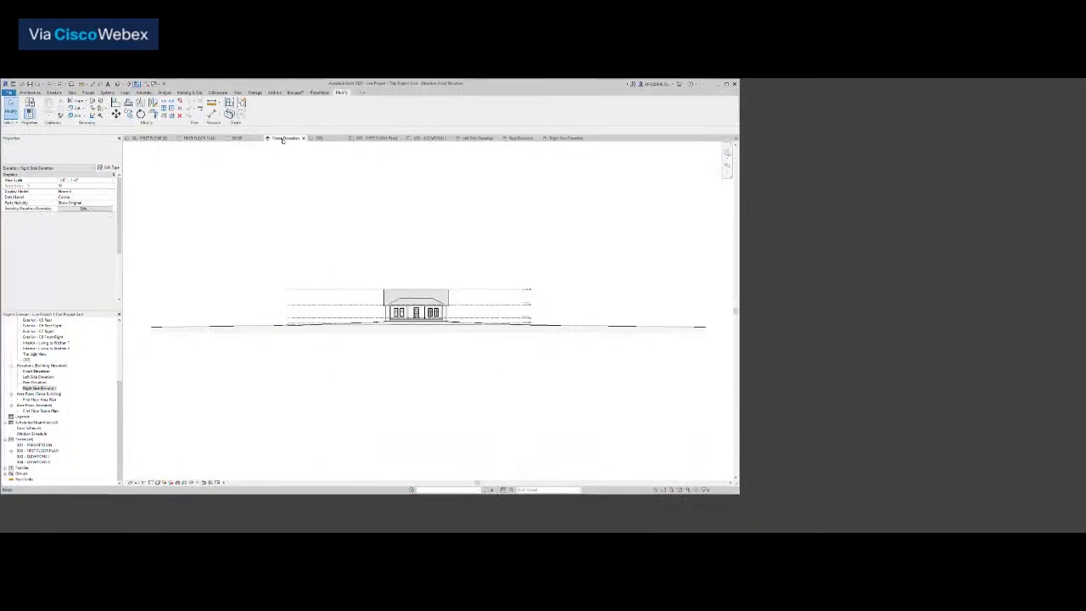
{"action": "scroll", "coordinate": [309, 306], "scroll_direction": "up", "scroll_amount": 3}
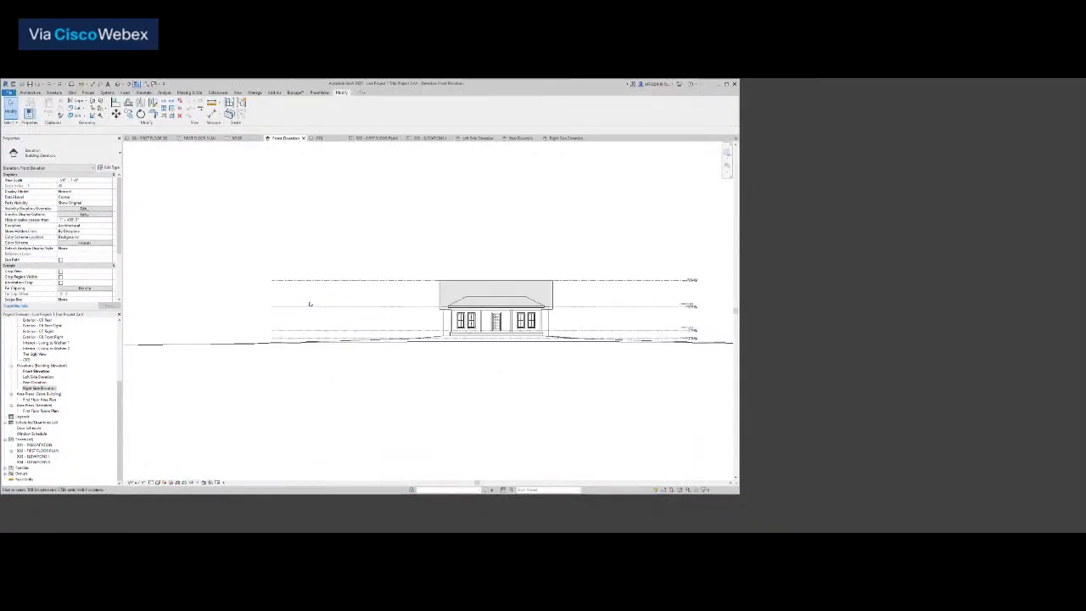
{"action": "scroll", "coordinate": [332, 264], "scroll_direction": "down", "scroll_amount": 3}
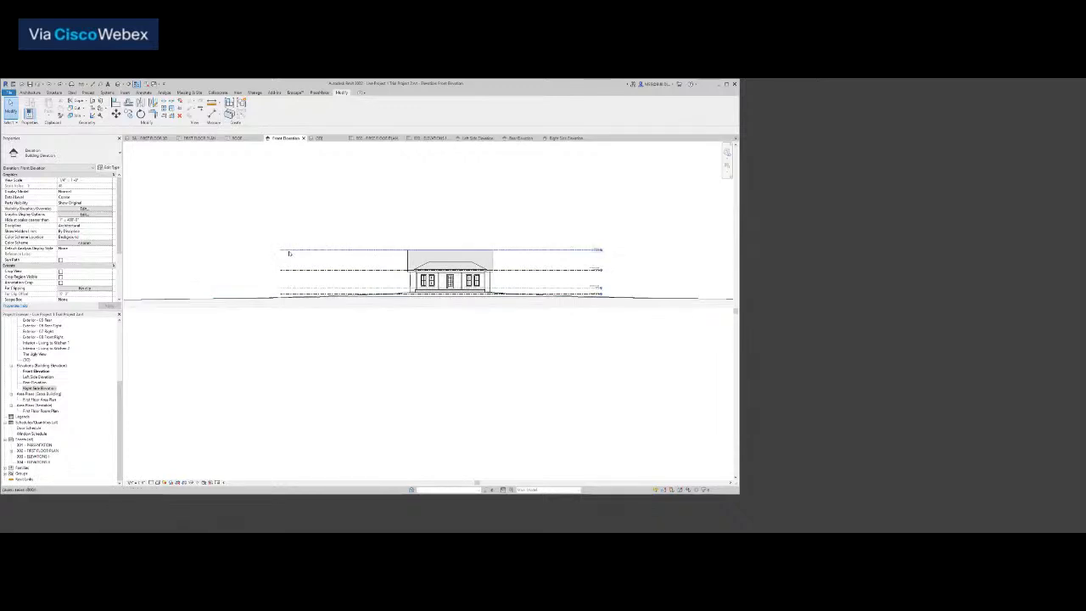
{"action": "left_click", "coordinate": [288, 251]}
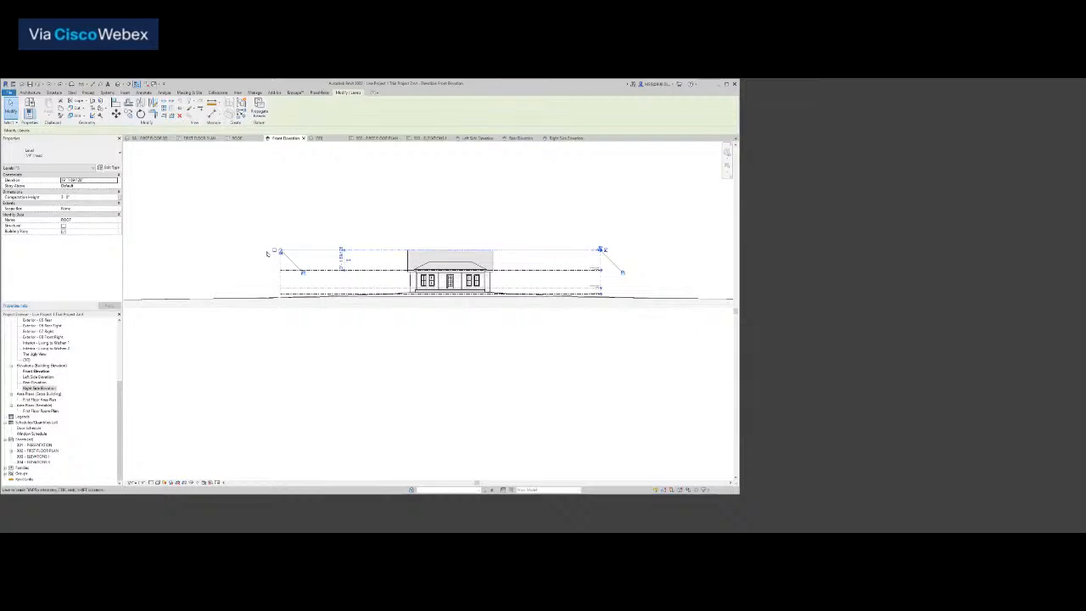
{"action": "scroll", "coordinate": [267, 253], "scroll_direction": "up", "scroll_amount": 5}
{"action": "scroll", "coordinate": [292, 260], "scroll_direction": "up", "scroll_amount": 2}
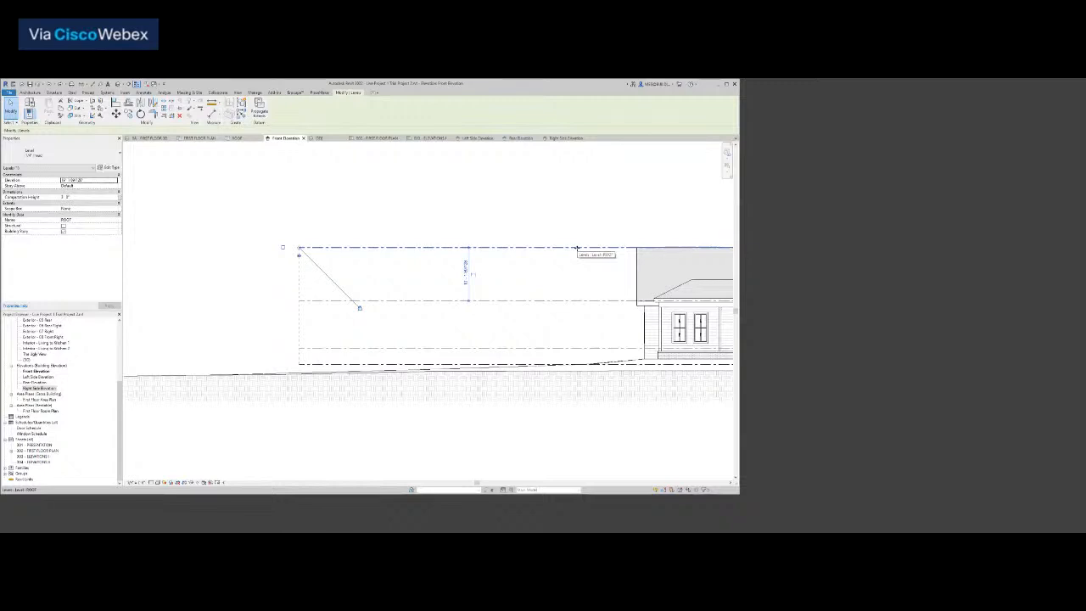
{"action": "scroll", "coordinate": [467, 280], "scroll_direction": "down", "scroll_amount": 5}
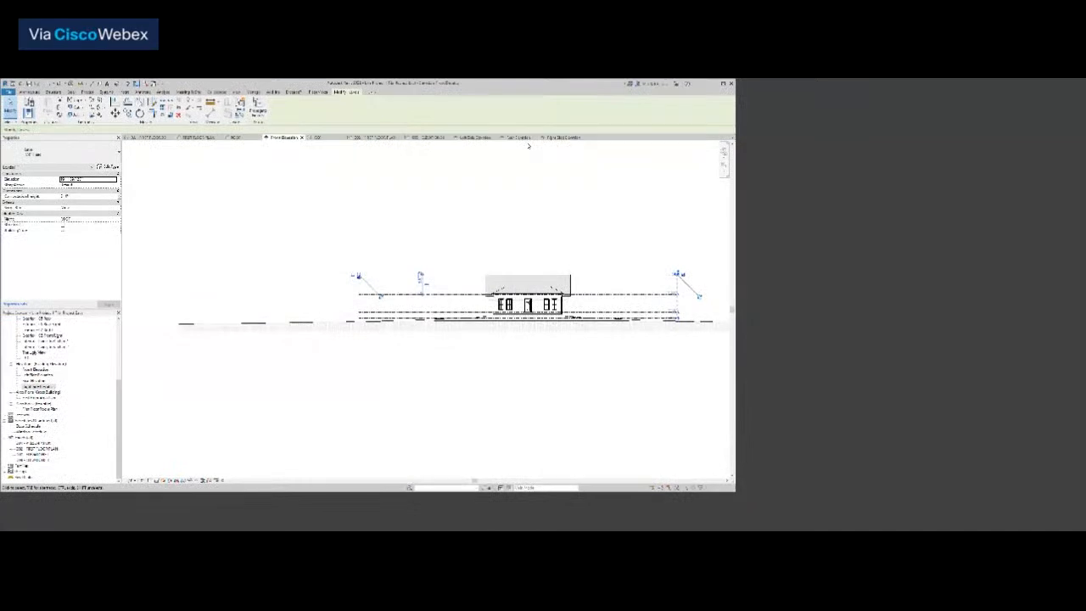
{"action": "left_click", "coordinate": [504, 197]}
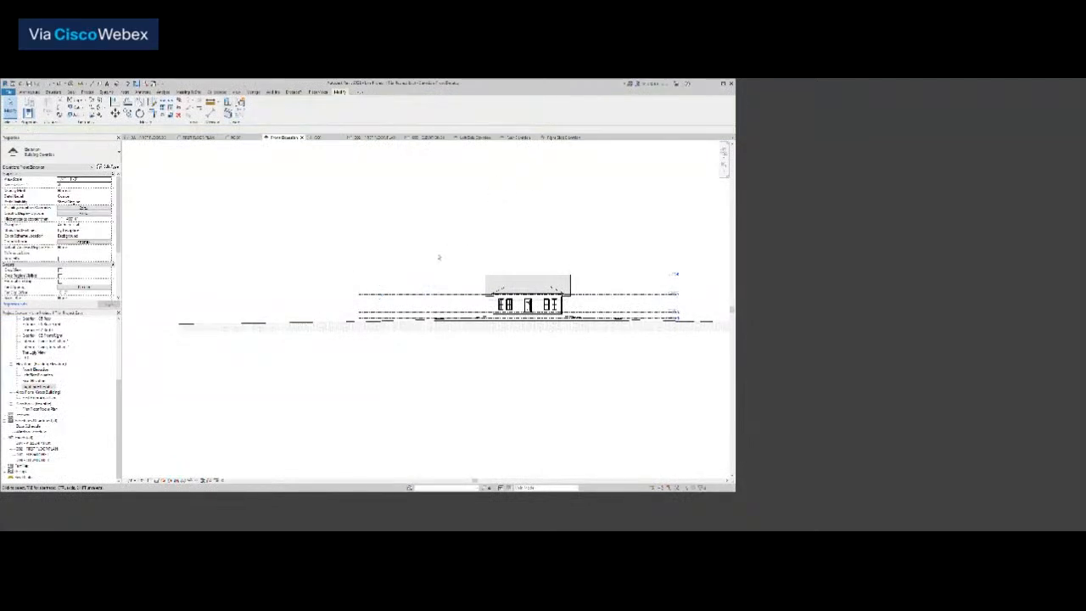
{"action": "left_click", "coordinate": [516, 139]}
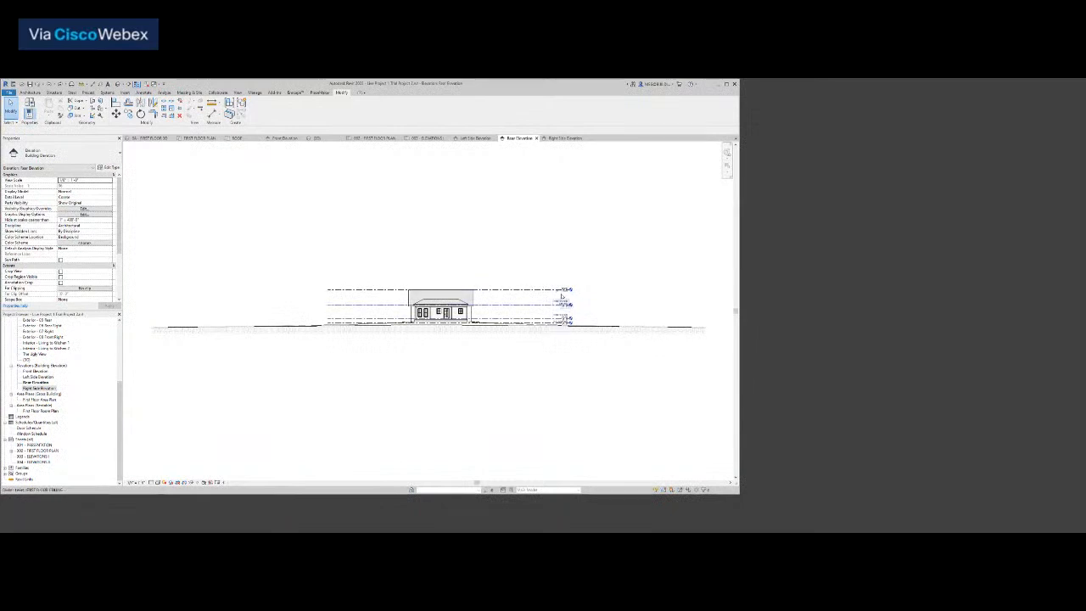
In the Front Elevation view, shorten the level lines' headless ends to just beside the house
{"action": "left_click", "coordinate": [285, 138]}
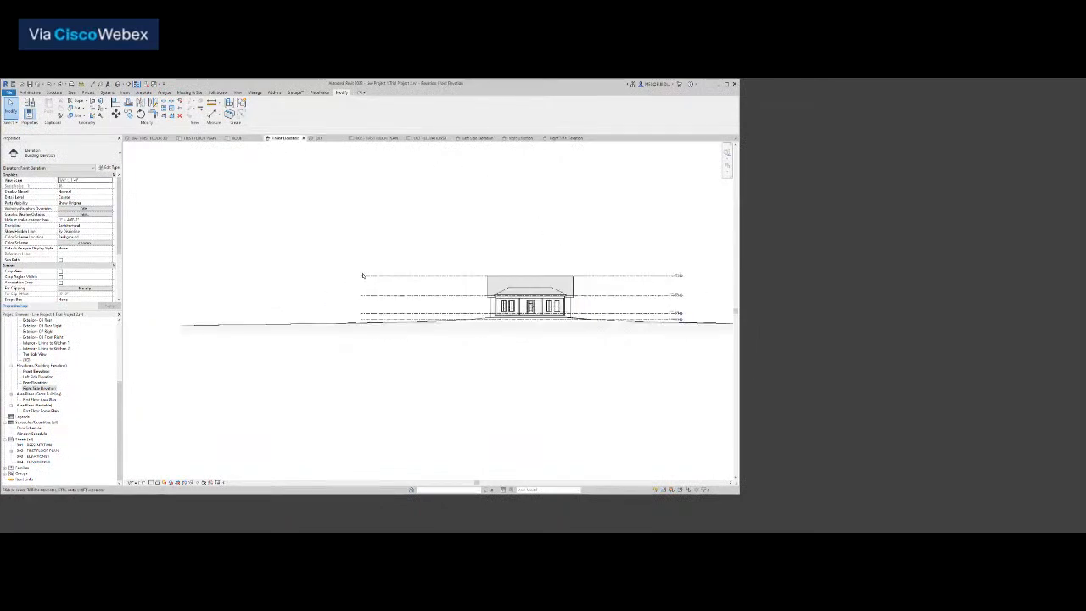
{"action": "left_click", "coordinate": [371, 277]}
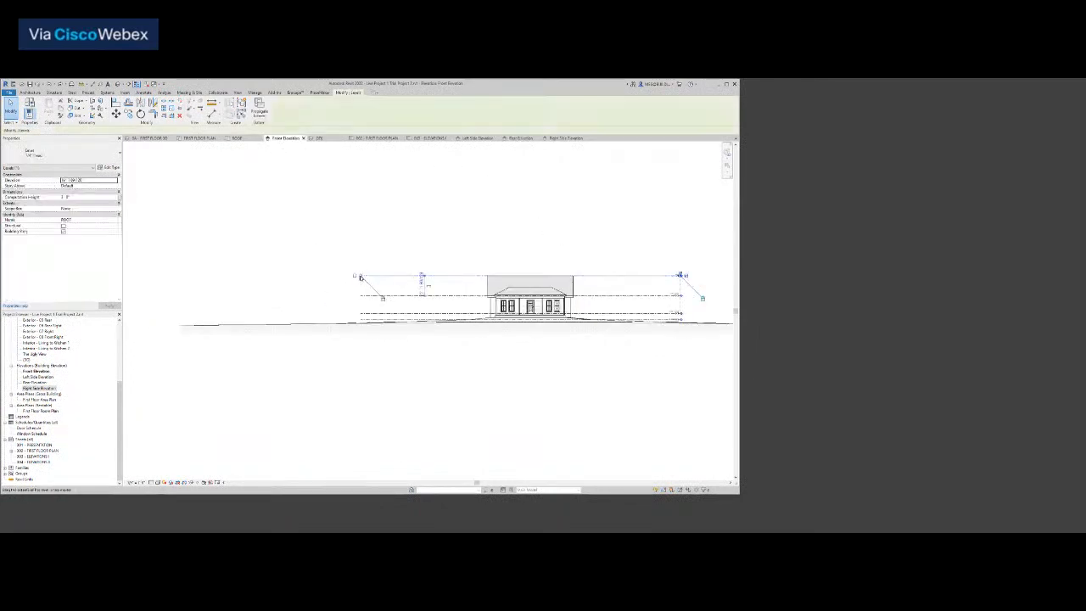
{"action": "left_click_drag", "start_coordinate": [362, 277], "coordinate": [480, 276]}
In the Rear Elevation view, extend the level lines' head ends outward so their labels clear the house
{"action": "left_click", "coordinate": [518, 138]}
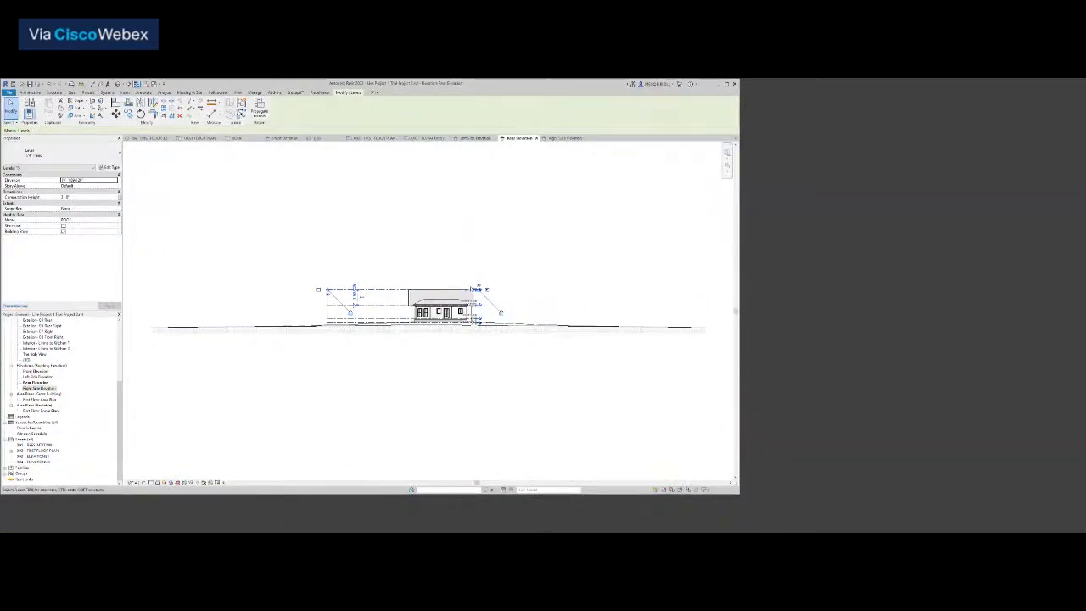
{"action": "scroll", "coordinate": [475, 292], "scroll_direction": "up", "scroll_amount": 5}
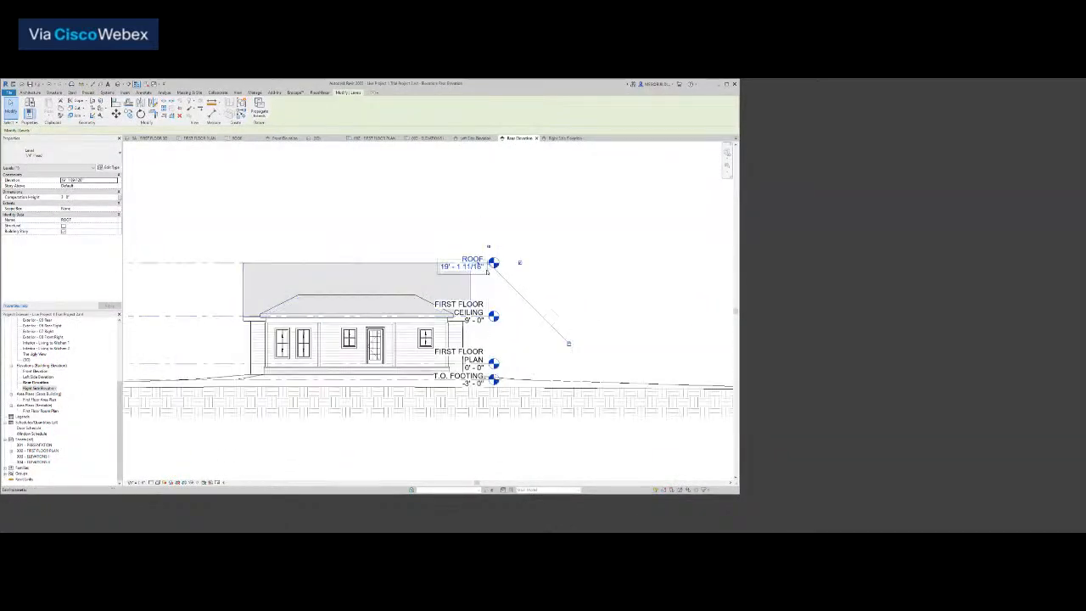
{"action": "left_click_drag", "start_coordinate": [487, 270], "coordinate": [535, 269]}
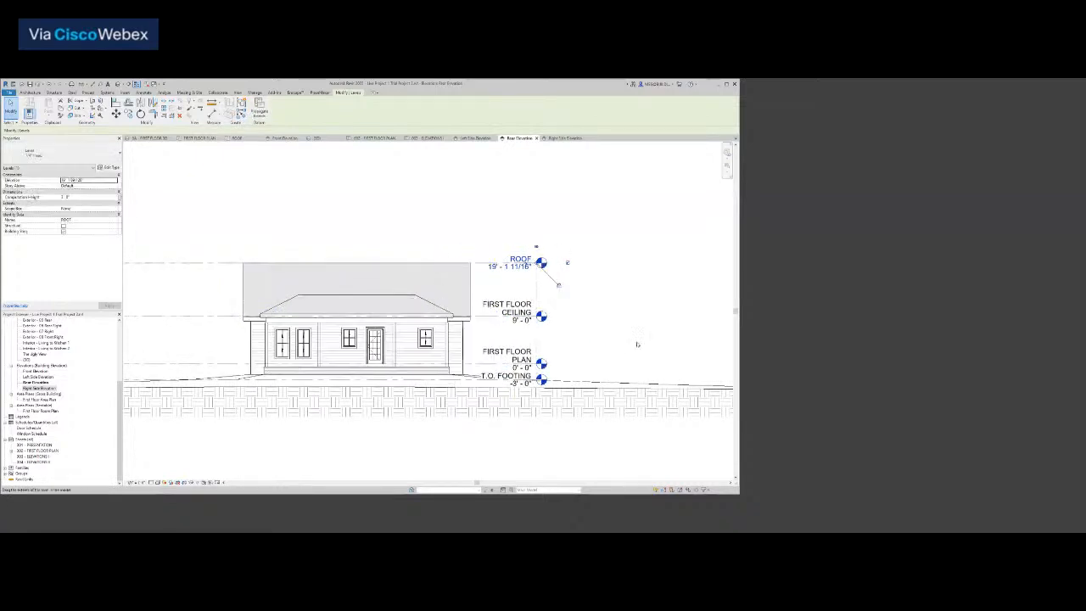
In the Front Elevation view, pull the aligned level lines' headless ends in to just outside the roof edge
{"action": "left_click", "coordinate": [285, 137]}
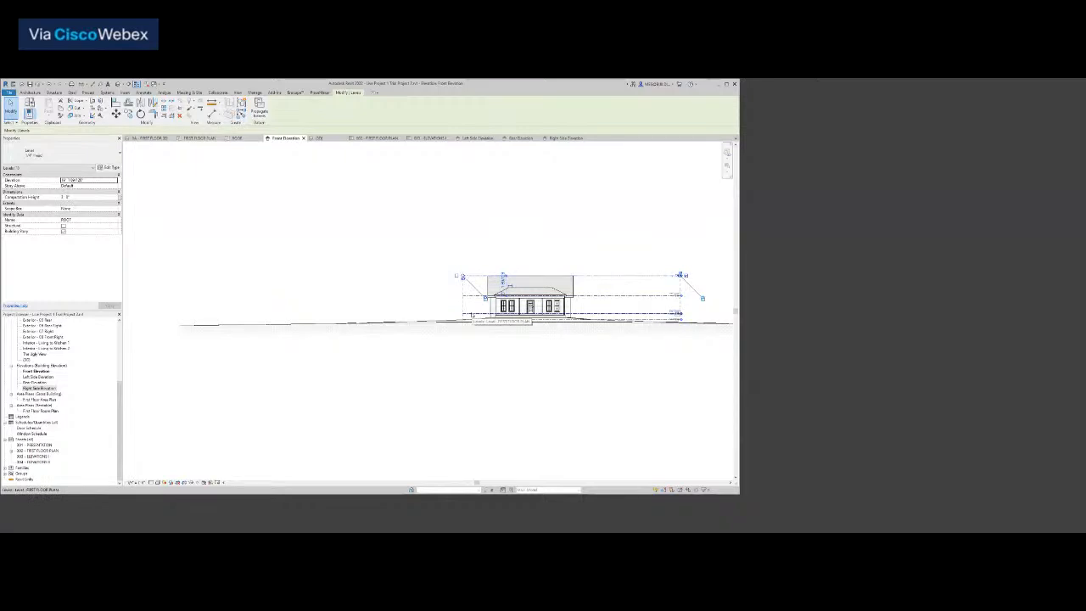
{"action": "scroll", "coordinate": [463, 318], "scroll_direction": "up", "scroll_amount": 5}
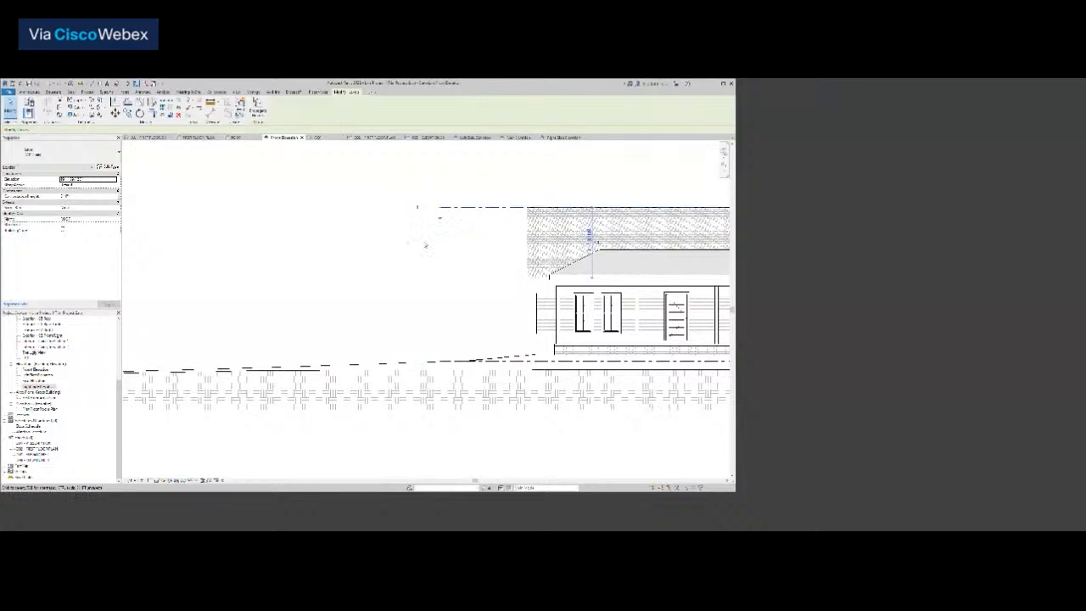
{"action": "left_click", "coordinate": [480, 278]}
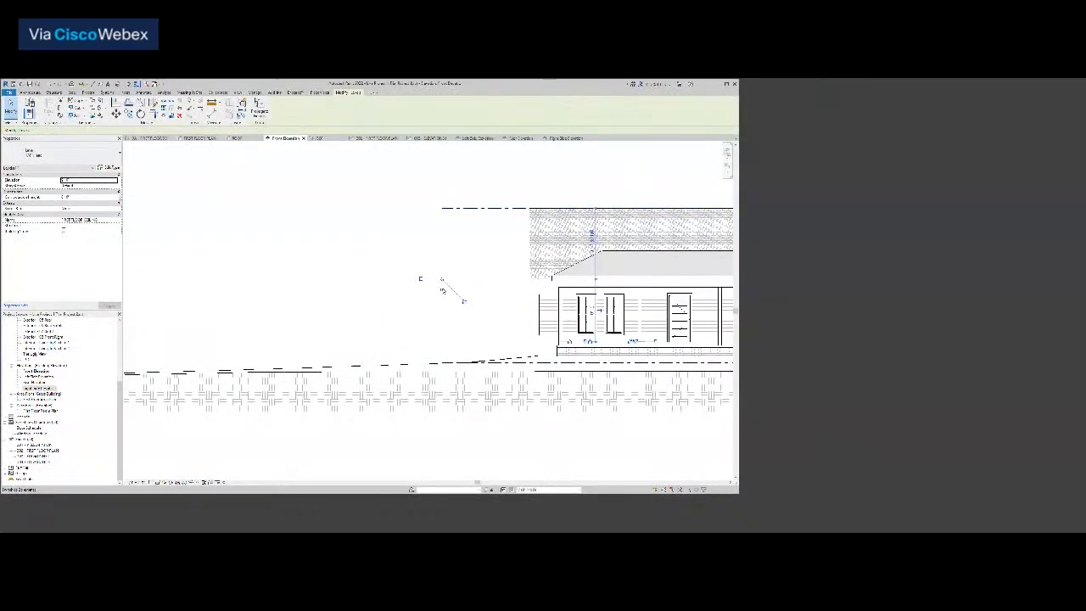
{"action": "left_click", "coordinate": [441, 344]}
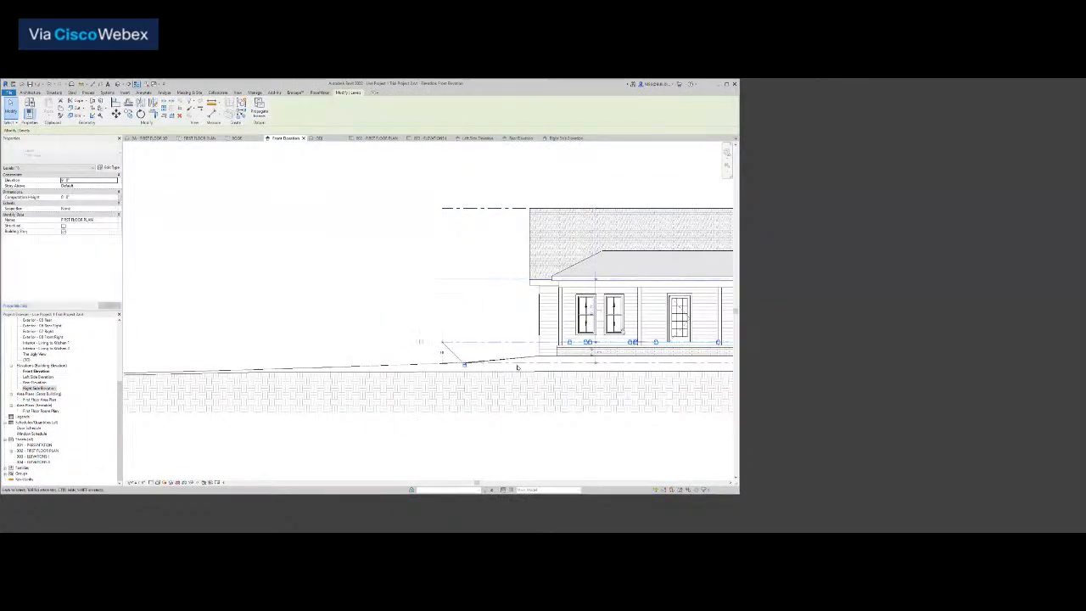
{"action": "left_click", "coordinate": [441, 365]}
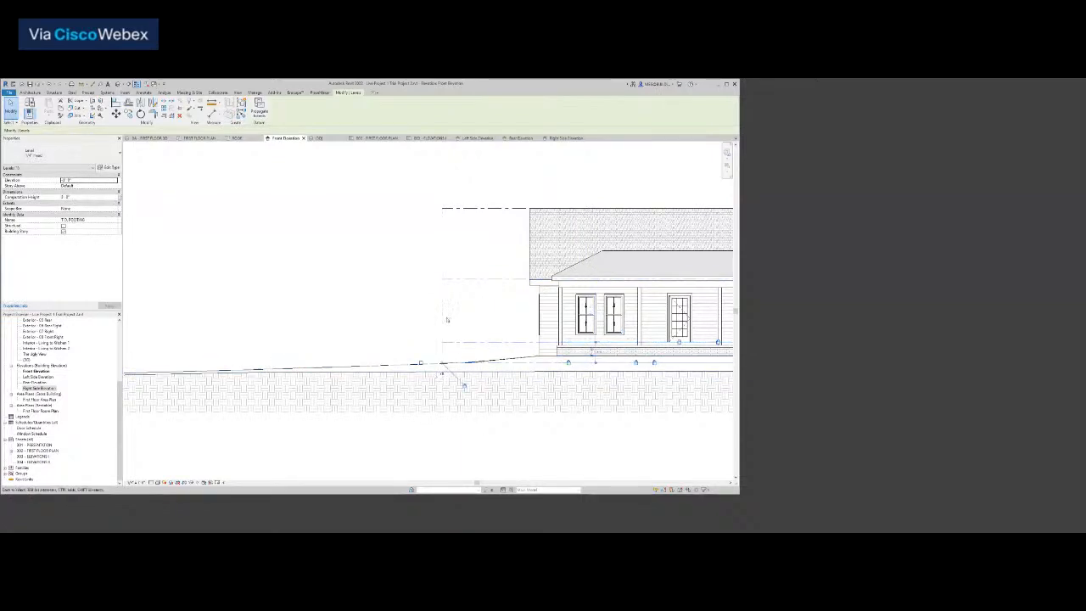
{"action": "left_click", "coordinate": [445, 209]}
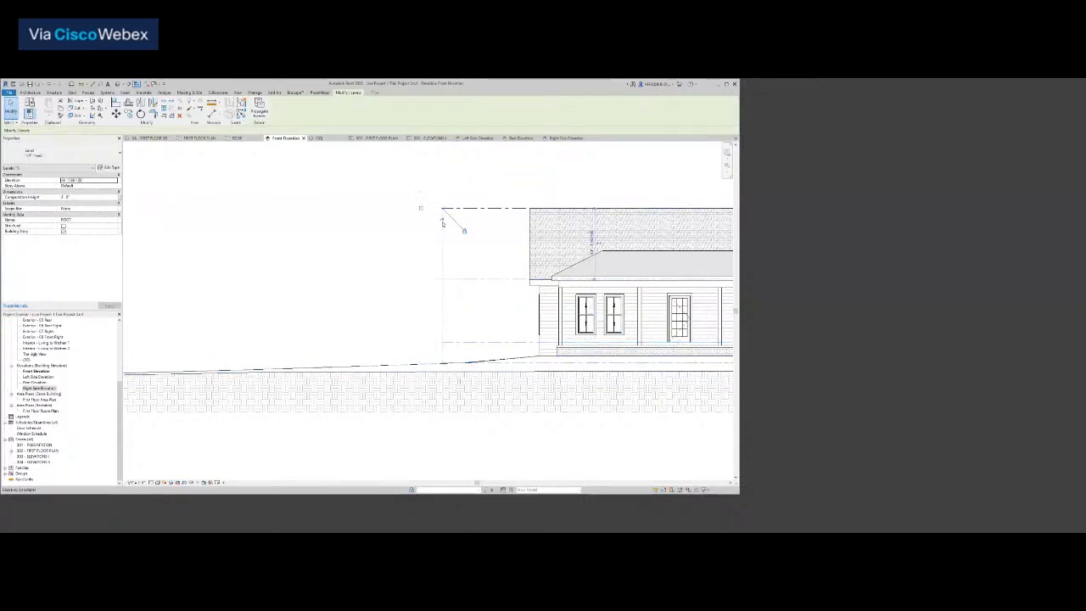
{"action": "left_click_drag", "start_coordinate": [442, 210], "coordinate": [516, 210]}
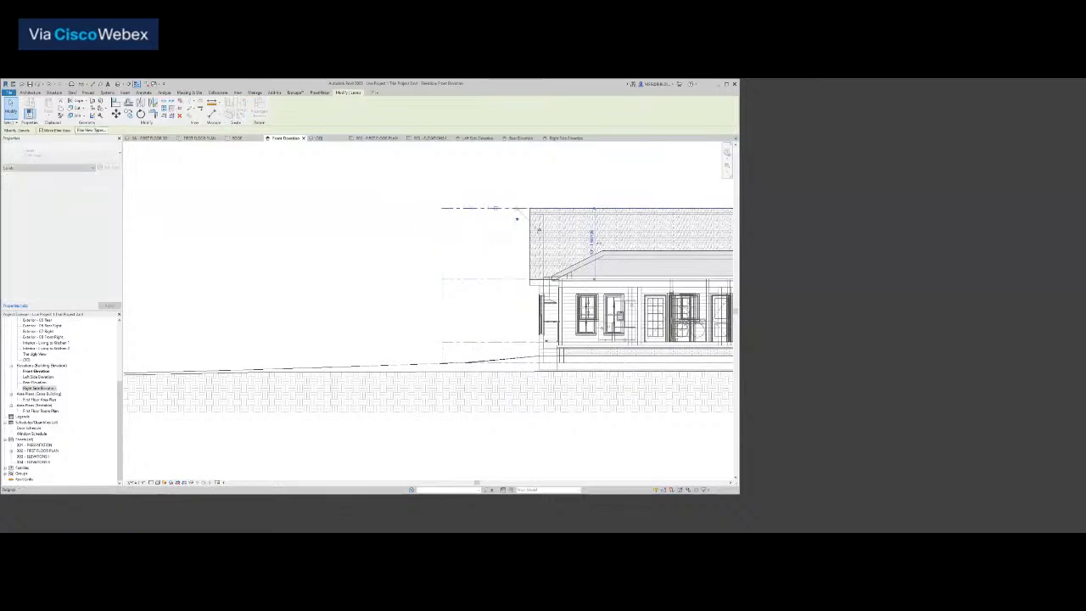
{"action": "left_click", "coordinate": [519, 138]}
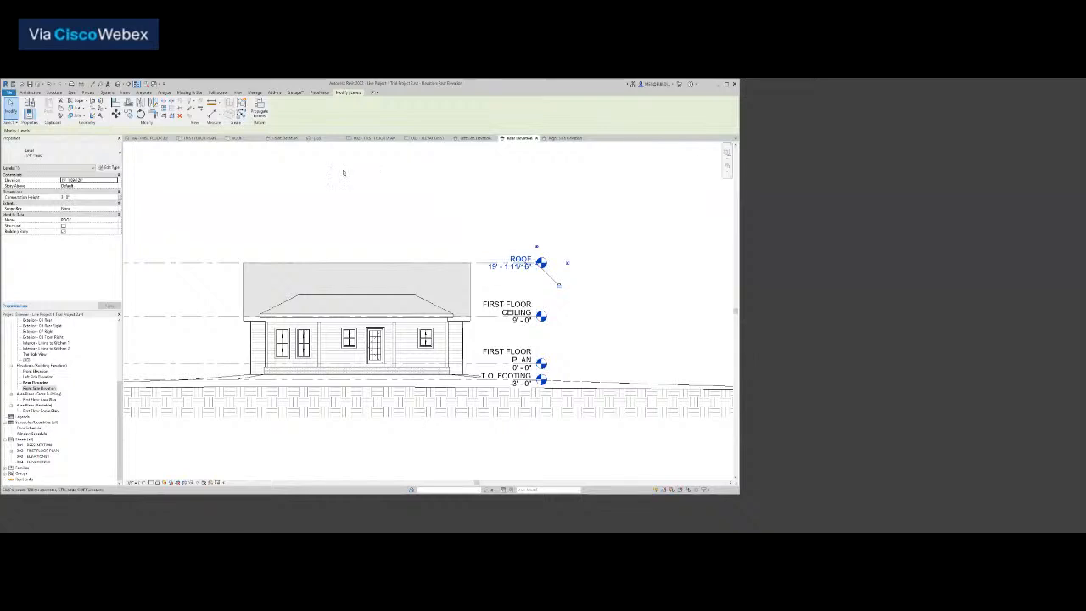
{"action": "left_click", "coordinate": [285, 139]}
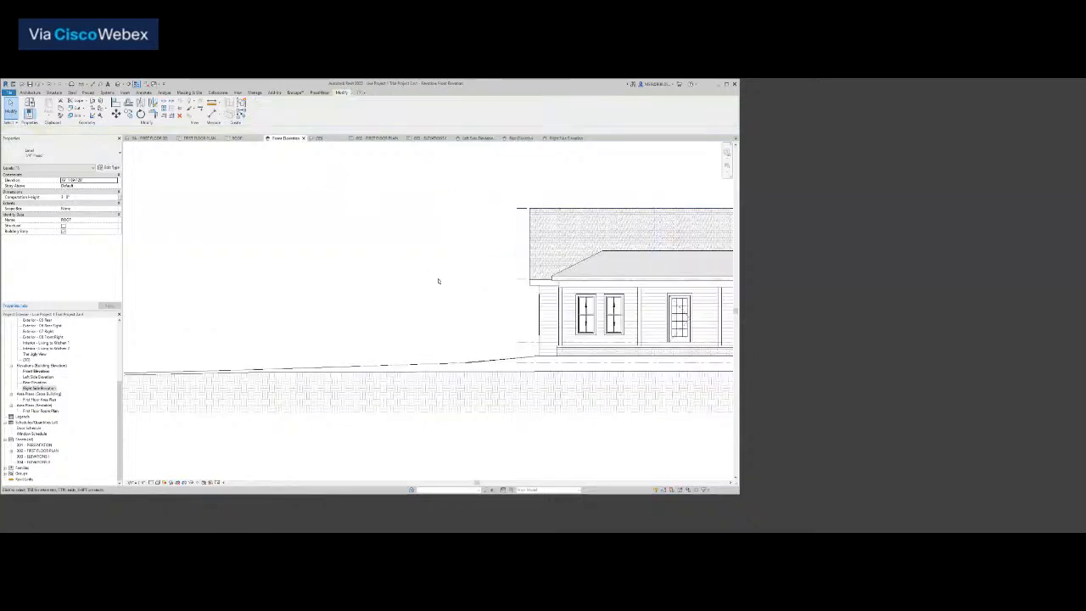
Draw guide detail lines in the Front Elevation, running 2' out from the roof's lower corner and up past the First Floor Ceiling level
{"action": "middle_click_drag", "start_coordinate": [445, 284], "coordinate": [408, 296]}
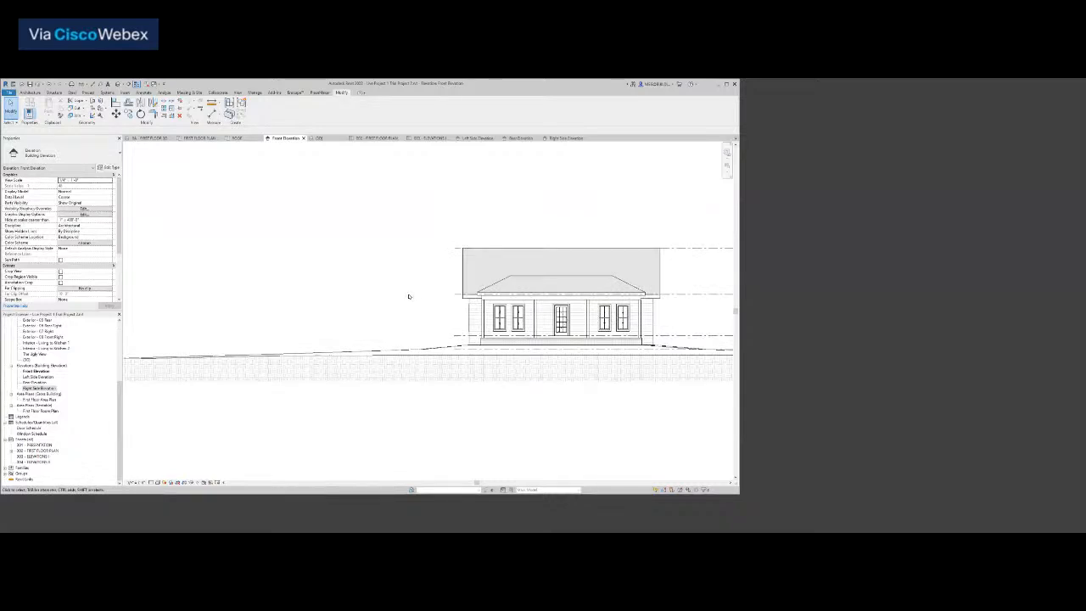
{"action": "scroll", "coordinate": [480, 307], "scroll_direction": "up", "scroll_amount": 5}
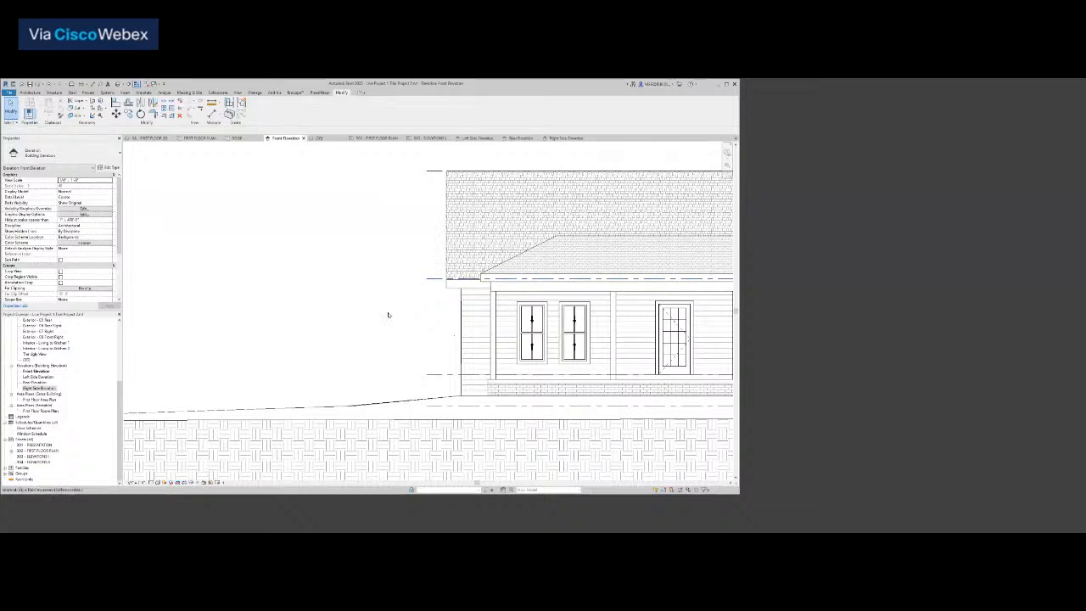
{"action": "key", "text": "d"}
{"action": "key", "text": "l"}
{"action": "type", "text": "2"}
{"action": "key", "text": "Return"}
{"action": "left_click", "coordinate": [425, 257]}
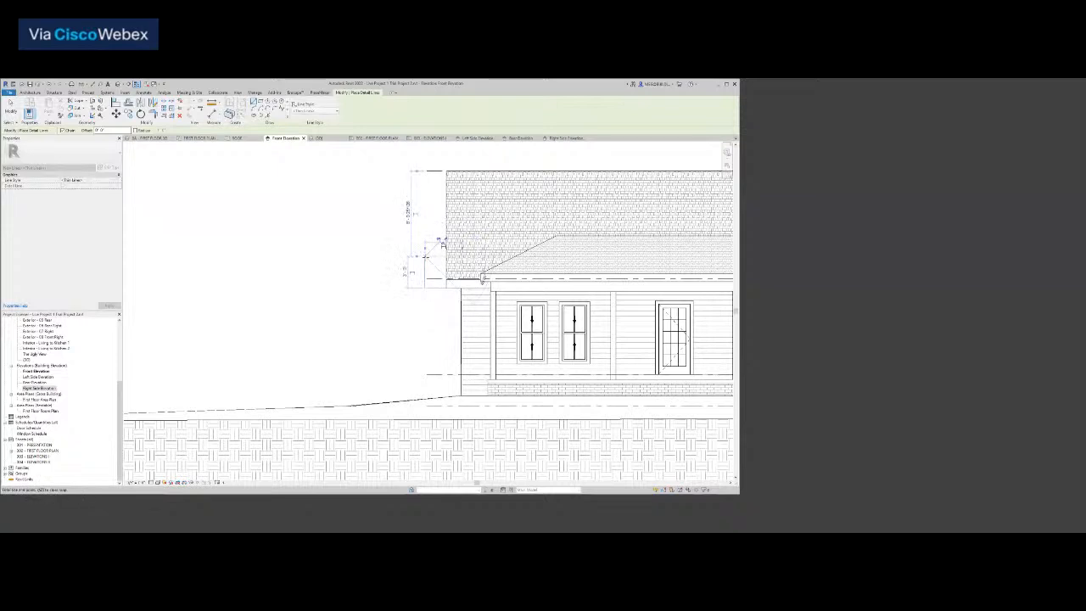
{"action": "scroll", "coordinate": [422, 302], "scroll_direction": "up", "scroll_amount": 3}
{"action": "key", "text": "Escape"}
{"action": "key", "text": "Escape"}
Align the level lines' headless ends with the vertical guide line and delete both guide lines
{"action": "left_click", "coordinate": [451, 254]}
{"action": "scroll", "coordinate": [440, 252], "scroll_direction": "up", "scroll_amount": 3}
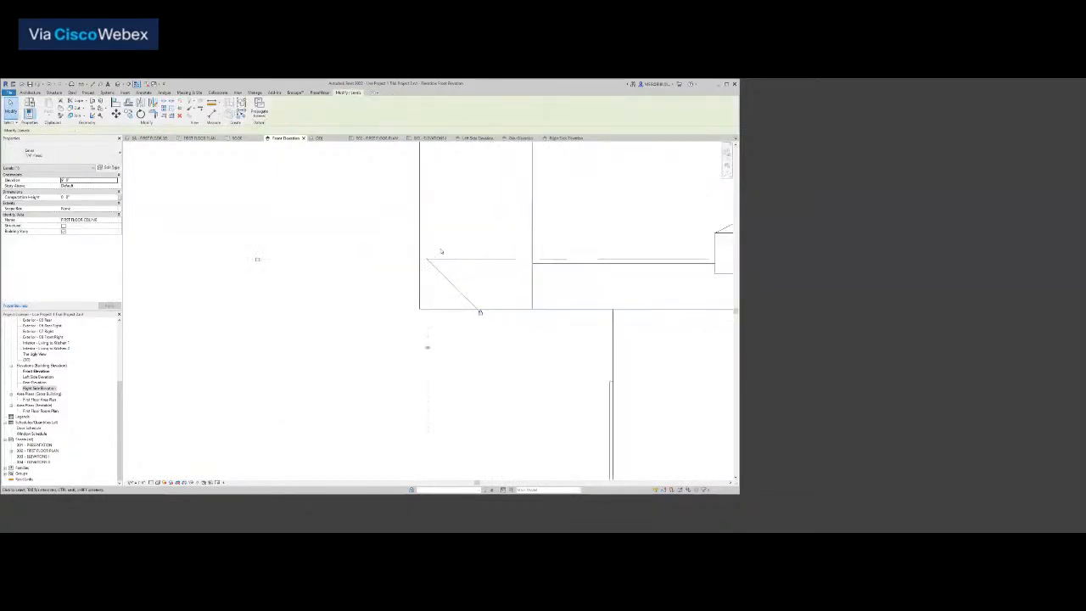
{"action": "left_click_drag", "start_coordinate": [411, 271], "coordinate": [398, 271]}
{"action": "left_click", "coordinate": [398, 306]}
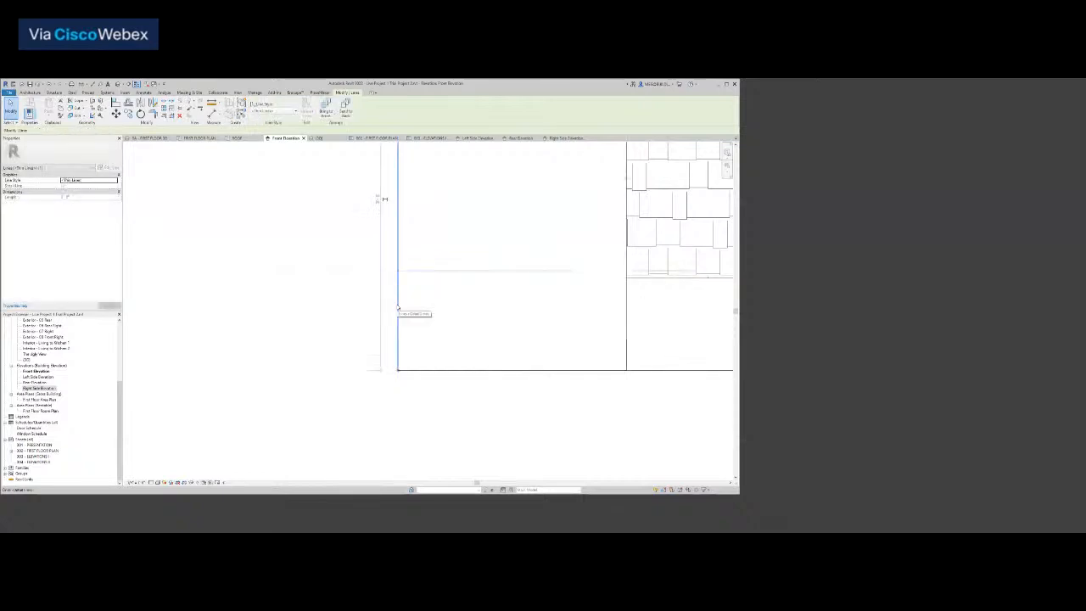
{"action": "key", "text": "Delete"}
{"action": "left_click", "coordinate": [442, 370]}
{"action": "key", "text": "Delete"}
{"action": "scroll", "coordinate": [440, 353], "scroll_direction": "down", "scroll_amount": 2}
{"action": "scroll", "coordinate": [440, 354], "scroll_direction": "down", "scroll_amount": 5}
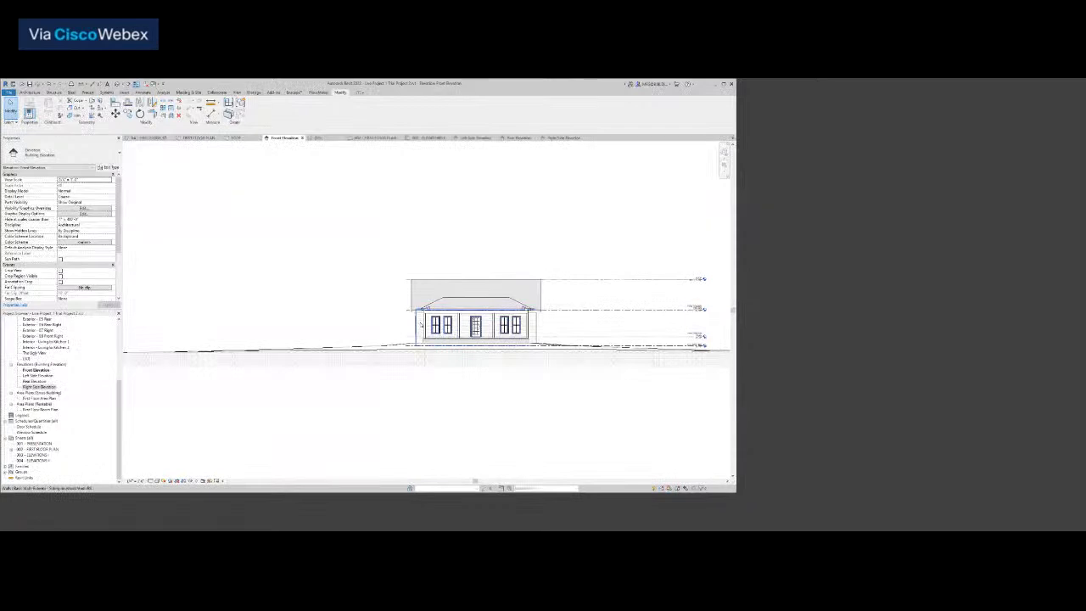
Check the available head symbols in the First Floor Ceiling level's type properties without changing them
{"action": "scroll", "coordinate": [631, 325], "scroll_direction": "up", "scroll_amount": 2}
{"action": "scroll", "coordinate": [549, 303], "scroll_direction": "up", "scroll_amount": 4}
{"action": "middle_click_drag", "start_coordinate": [632, 324], "coordinate": [466, 323]}
{"action": "left_click", "coordinate": [550, 301]}
{"action": "scroll", "coordinate": [577, 319], "scroll_direction": "down", "scroll_amount": 2}
{"action": "scroll", "coordinate": [560, 322], "scroll_direction": "up", "scroll_amount": 1}
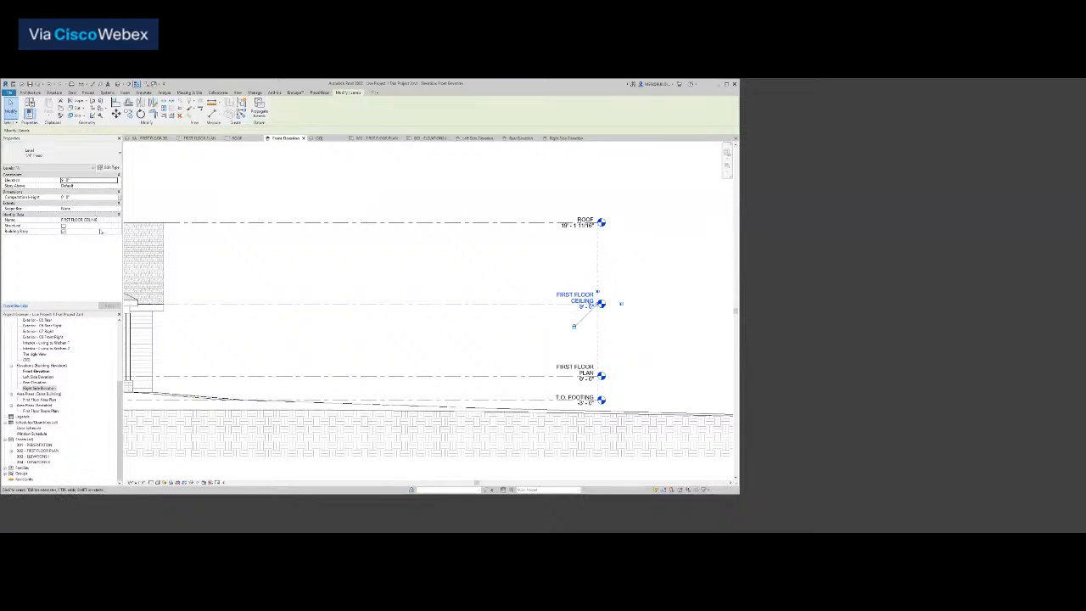
{"action": "left_click", "coordinate": [108, 167]}
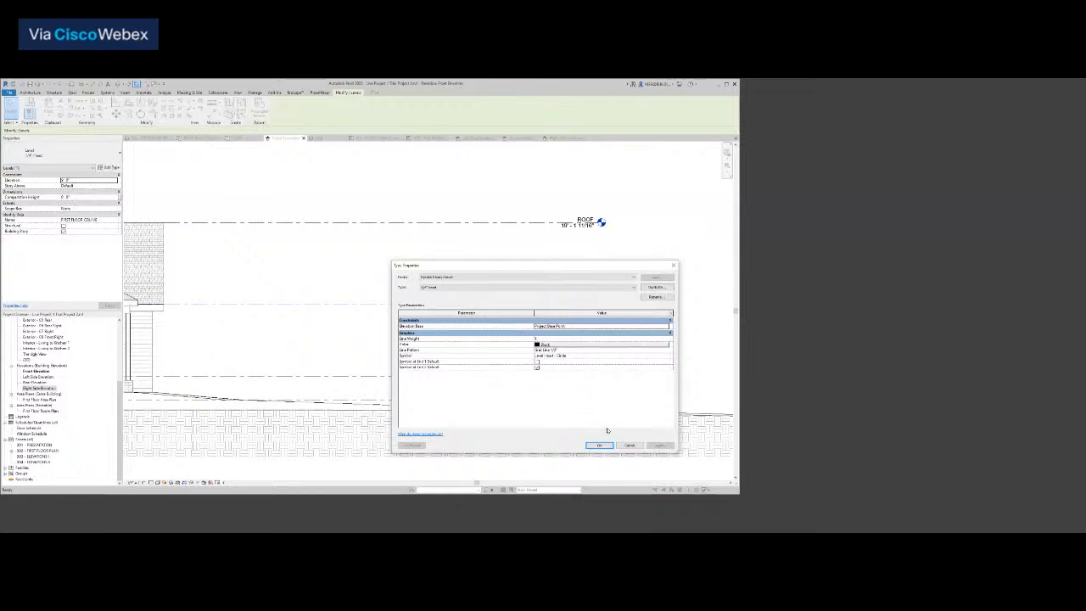
{"action": "left_click", "coordinate": [551, 355]}
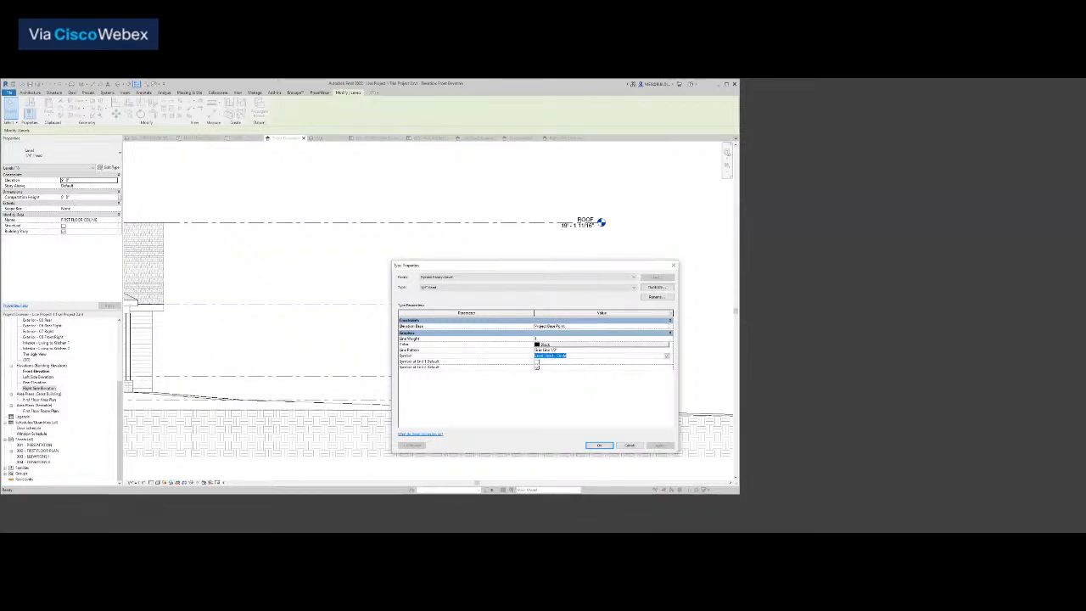
{"action": "left_click", "coordinate": [667, 357]}
{"action": "left_click", "coordinate": [667, 357]}
{"action": "left_click", "coordinate": [637, 446]}
{"action": "left_click", "coordinate": [420, 251]}
{"action": "left_click", "coordinate": [569, 299]}
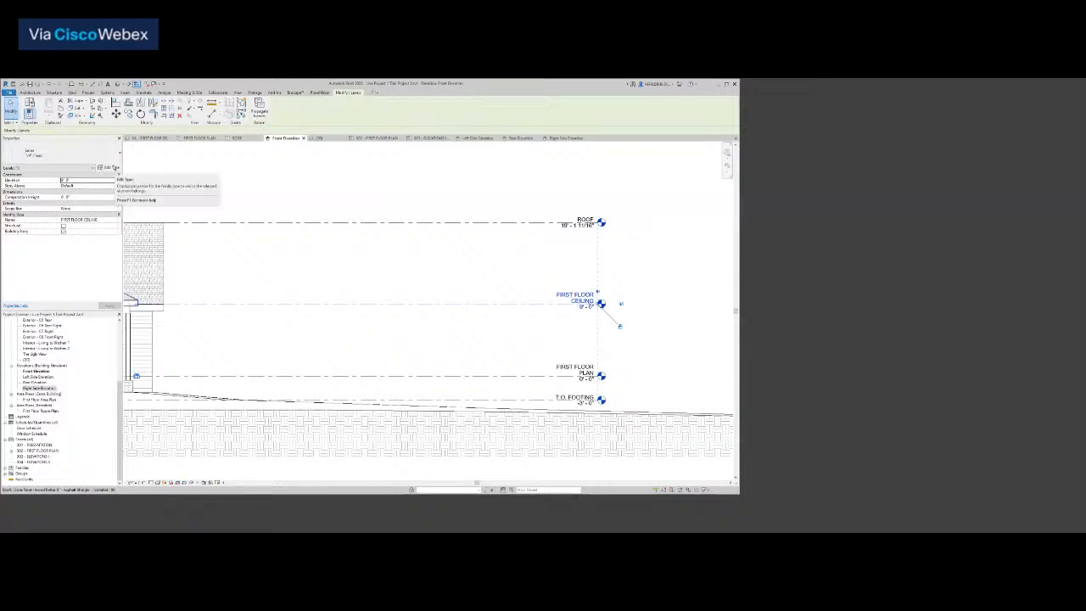
{"action": "left_click", "coordinate": [242, 191]}
Check the scope box choices for the Roof level in the Front Elevation view
{"action": "scroll", "coordinate": [397, 278], "scroll_direction": "down", "scroll_amount": 3}
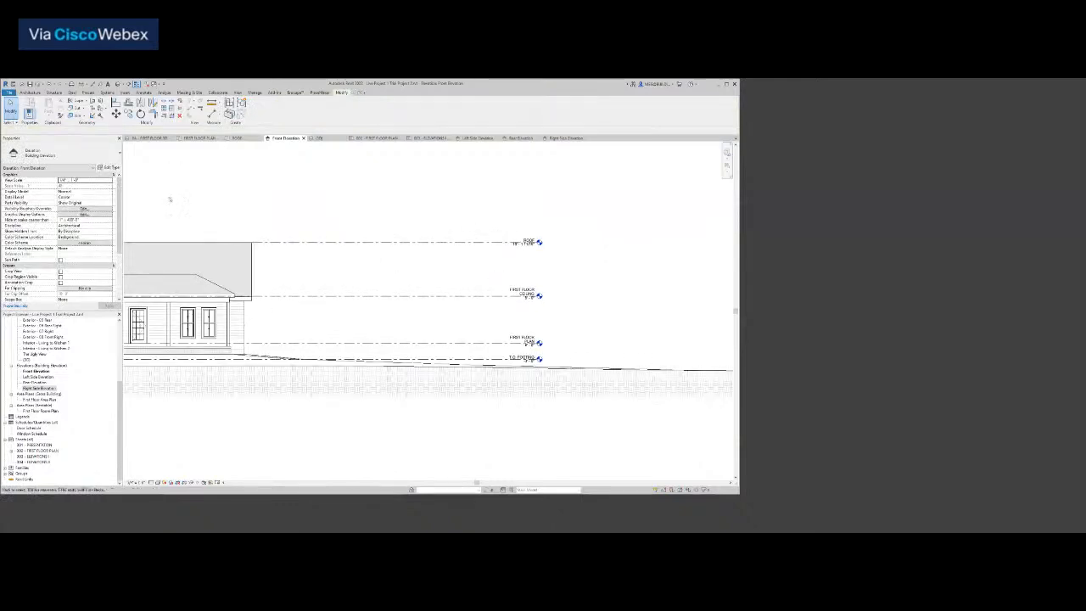
{"action": "left_click", "coordinate": [126, 93]}
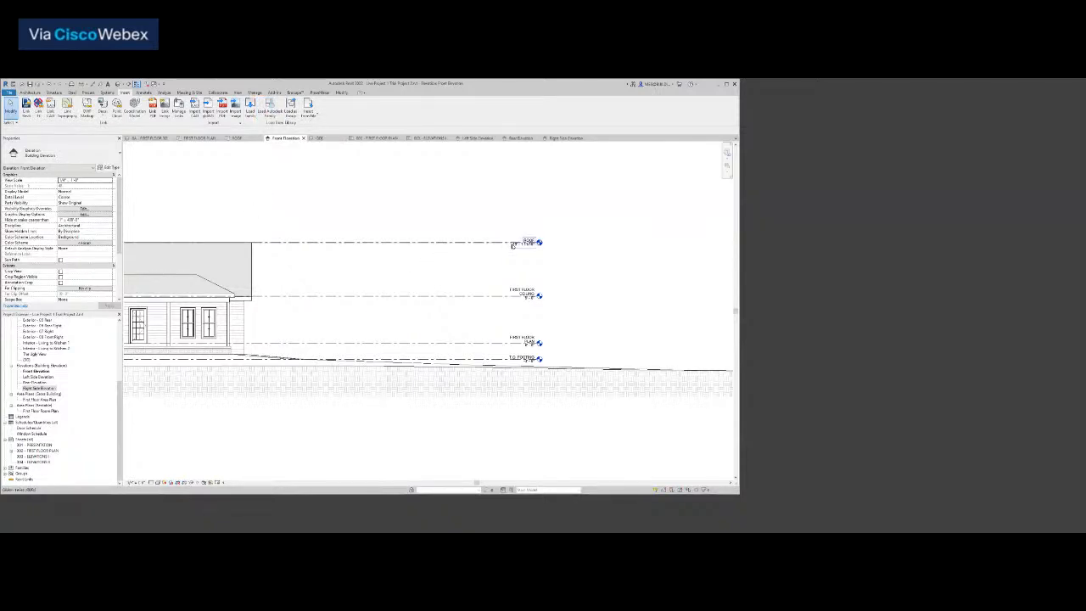
{"action": "left_click", "coordinate": [444, 245]}
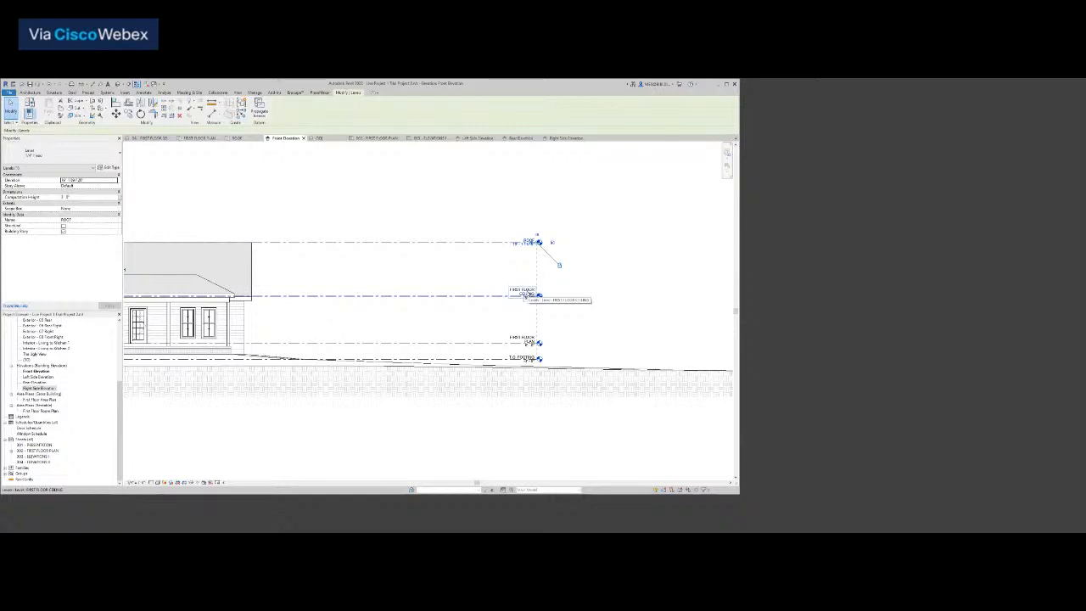
{"action": "left_click", "coordinate": [103, 209]}
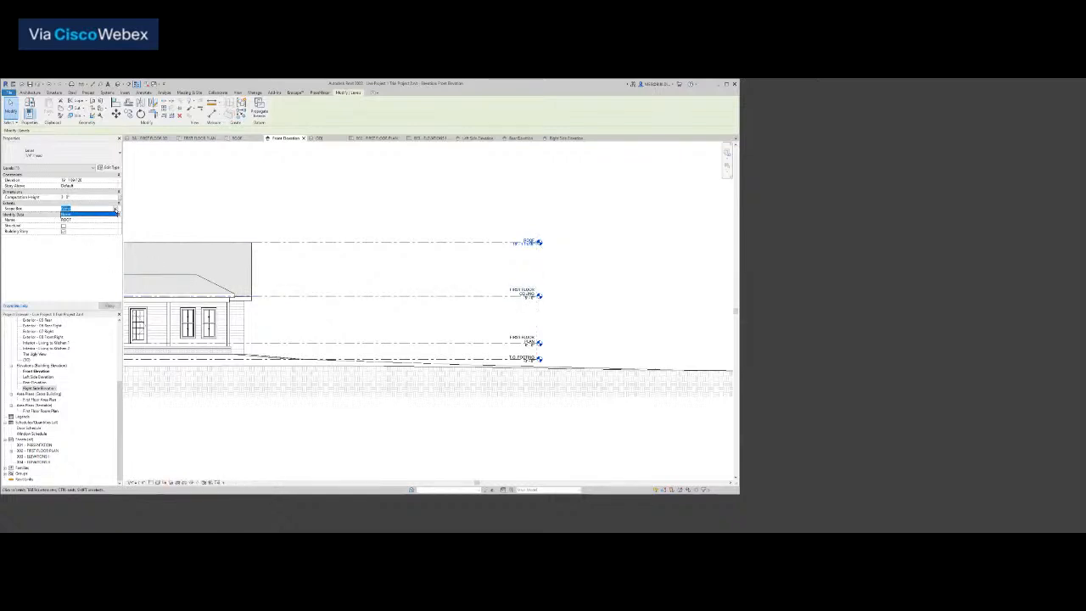
{"action": "left_click", "coordinate": [339, 277]}
{"action": "left_click", "coordinate": [511, 296]}
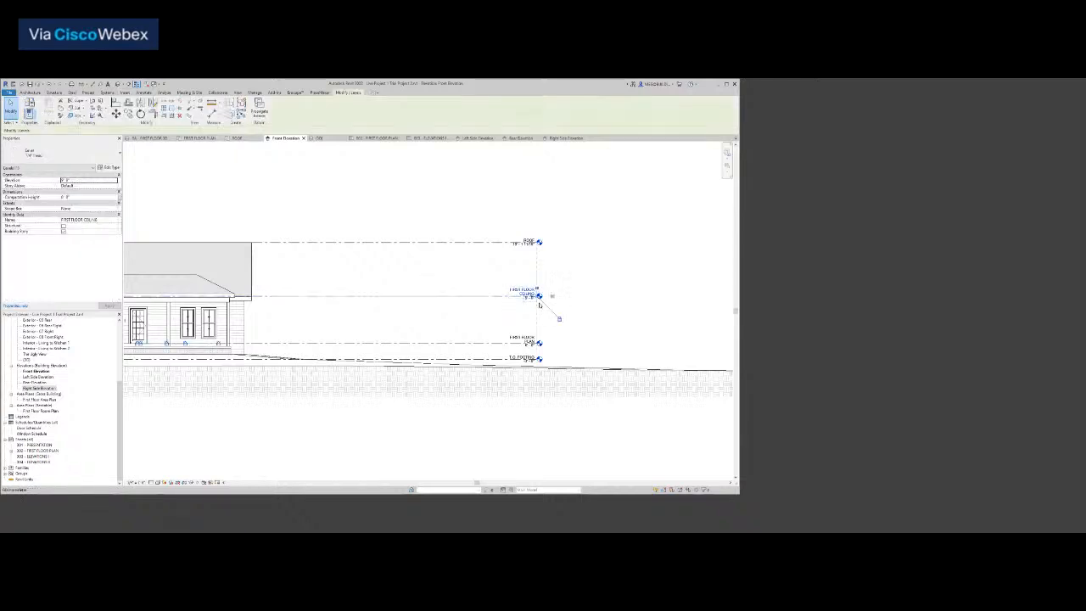
Inspect the First Floor Ceiling level's name label and review the line pattern and symbol options of its level type
{"action": "scroll", "coordinate": [560, 292], "scroll_direction": "up", "scroll_amount": 4}
{"action": "left_click", "coordinate": [502, 275]}
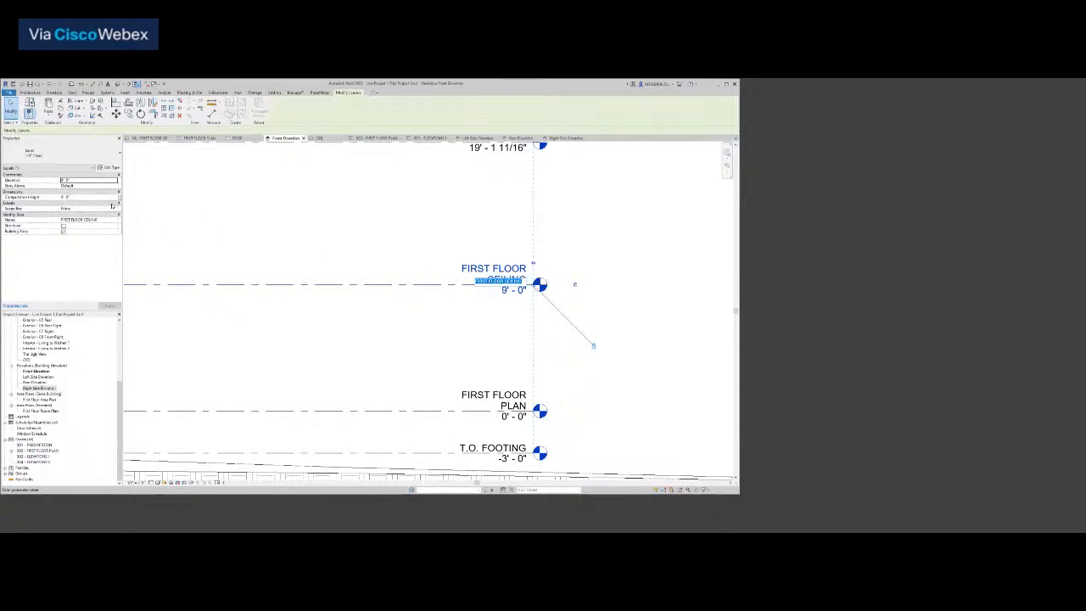
{"action": "left_click", "coordinate": [113, 169]}
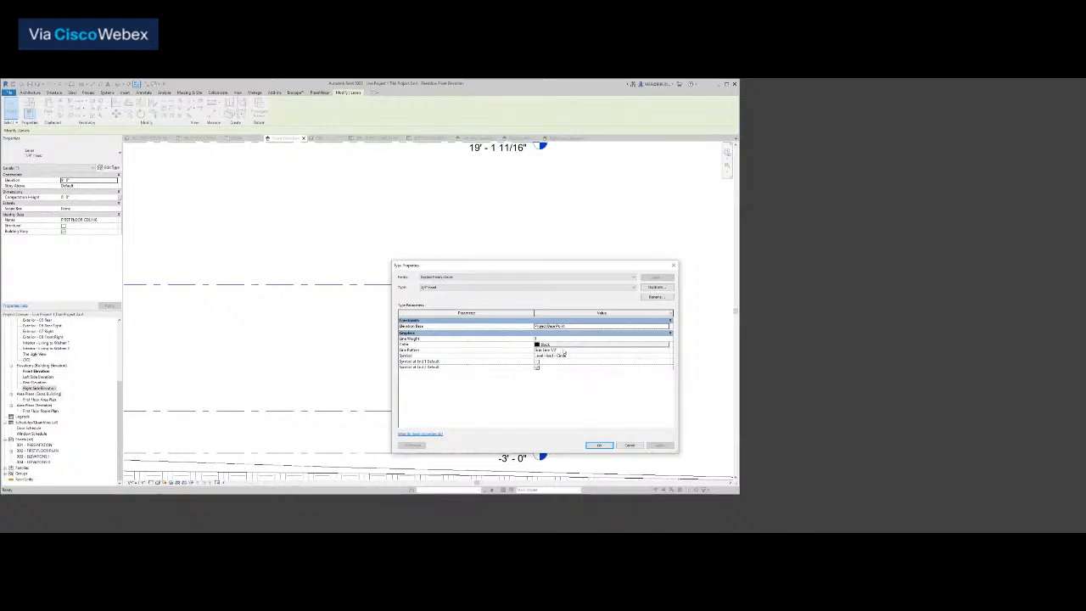
{"action": "left_click", "coordinate": [564, 351]}
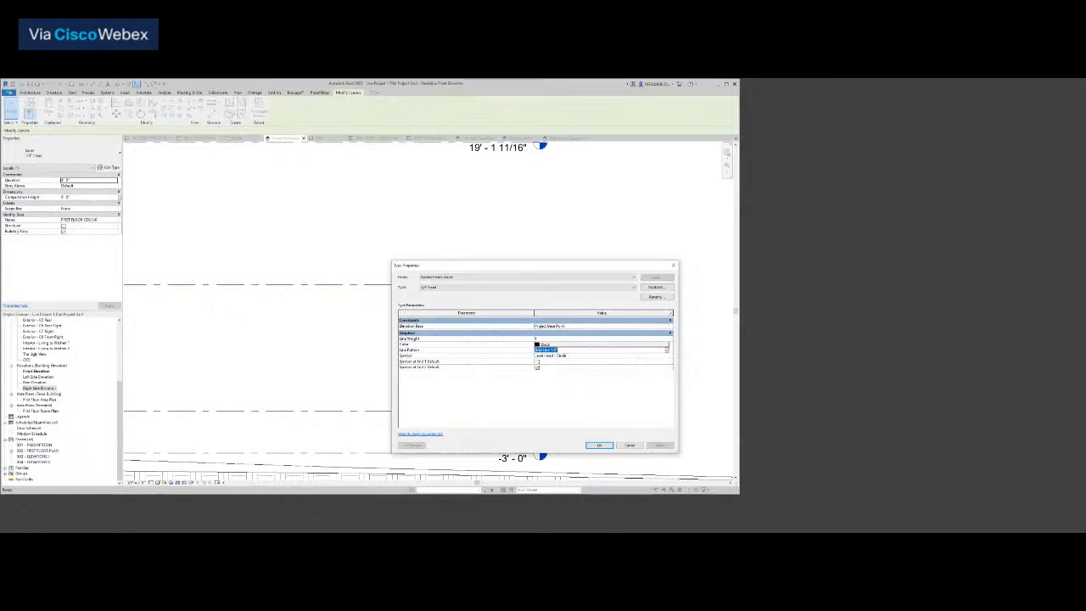
{"action": "left_click", "coordinate": [668, 351]}
{"action": "left_click", "coordinate": [668, 353]}
{"action": "left_click", "coordinate": [666, 357]}
{"action": "left_click", "coordinate": [666, 357]}
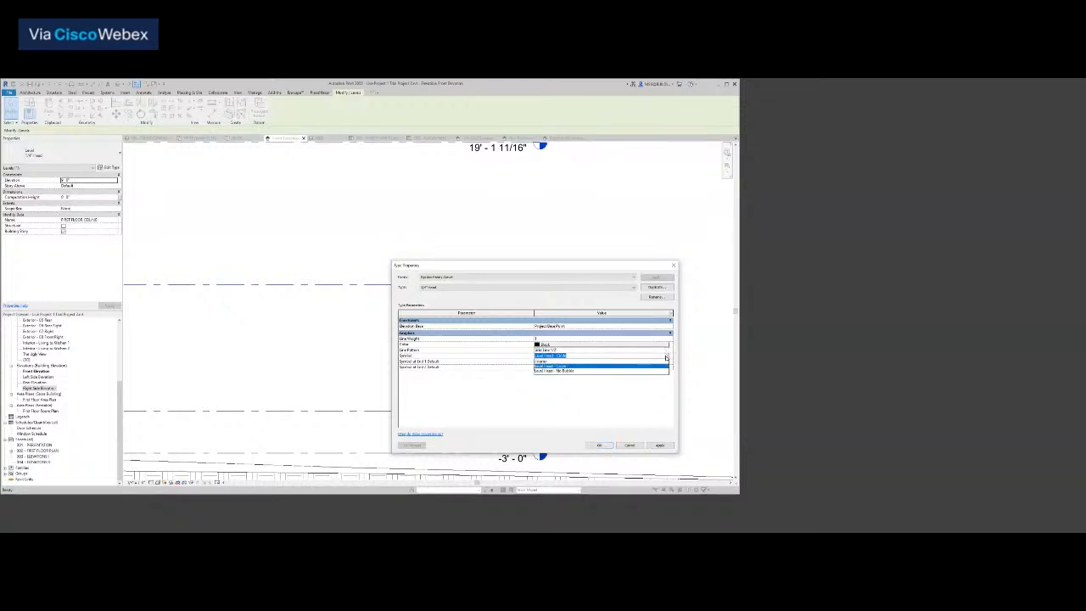
{"action": "left_click", "coordinate": [666, 357]}
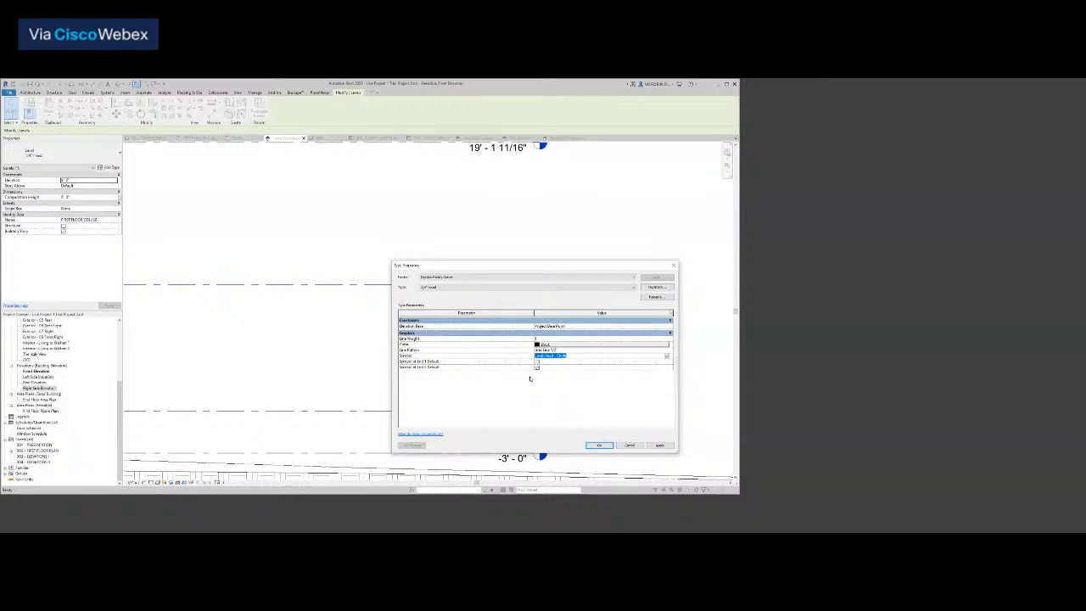
{"action": "left_click", "coordinate": [625, 445]}
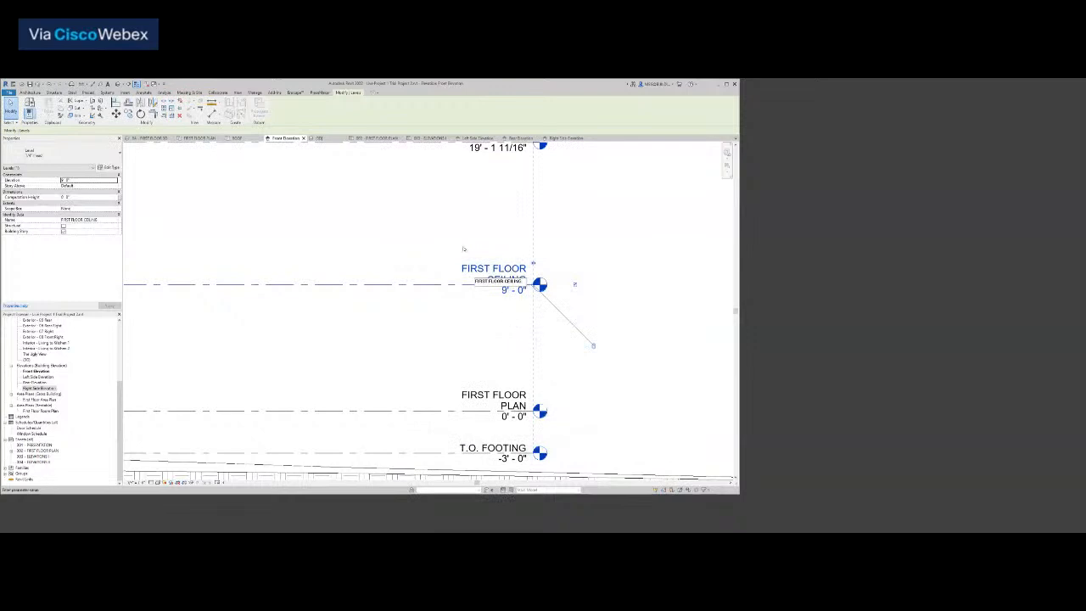
{"action": "left_click", "coordinate": [480, 280]}
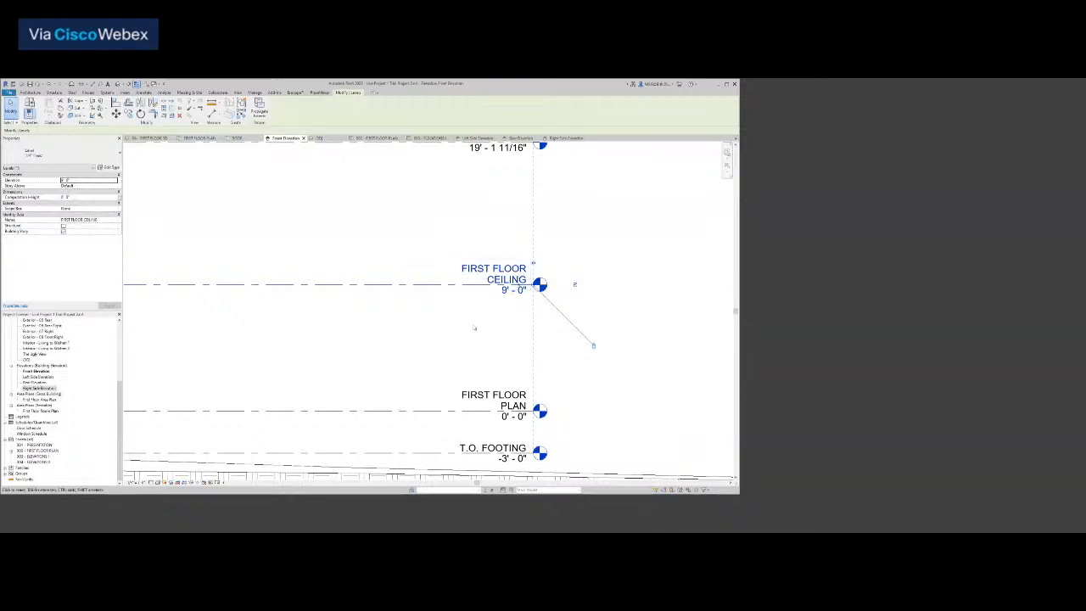
Search the Autodesk family library for level families and load the circle level head, overwriting the existing version in the project
{"action": "scroll", "coordinate": [474, 328], "scroll_direction": "down", "scroll_amount": 3}
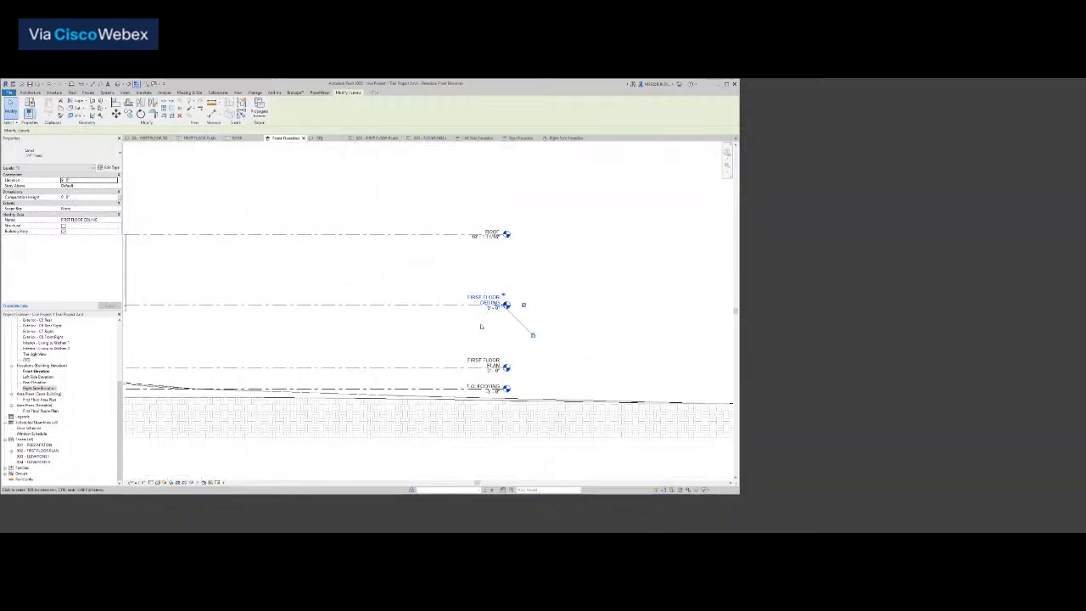
{"action": "scroll", "coordinate": [481, 326], "scroll_direction": "up", "scroll_amount": 2}
{"action": "key", "text": "Escape"}
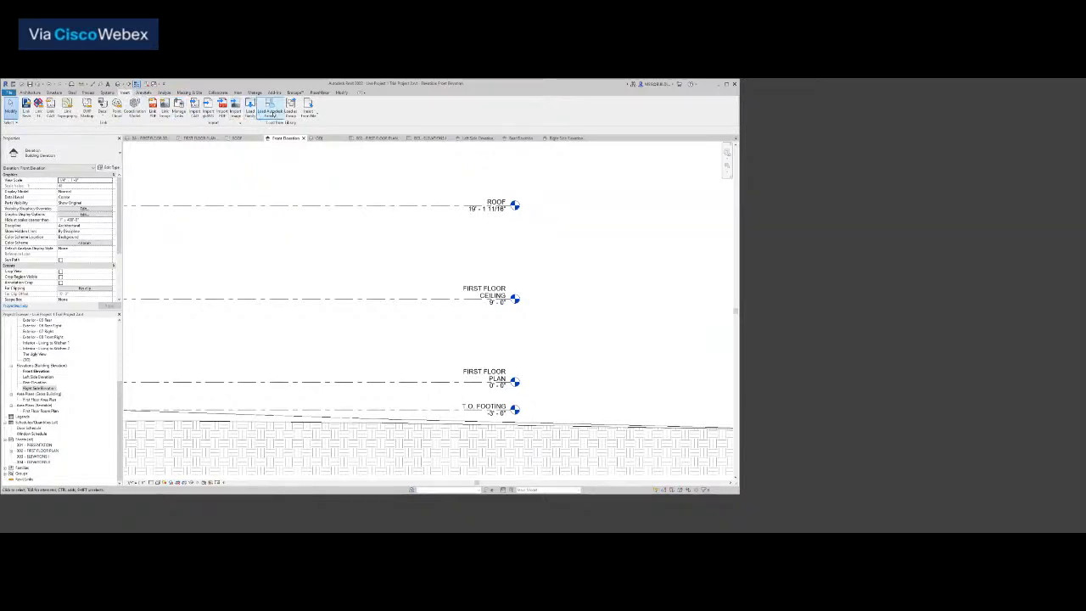
{"action": "left_click", "coordinate": [268, 114]}
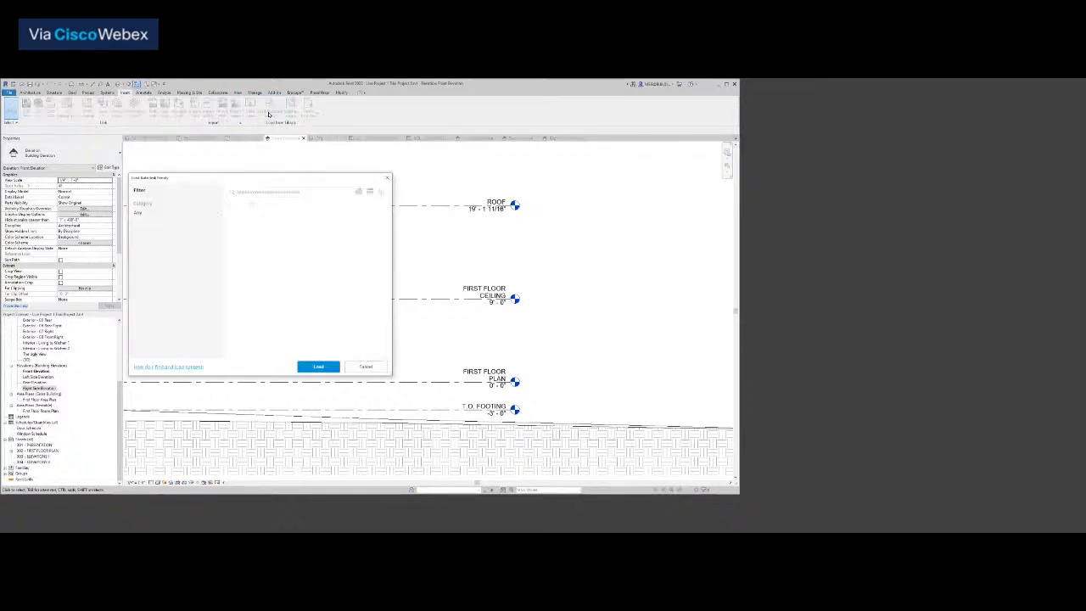
{"action": "left_click", "coordinate": [297, 194]}
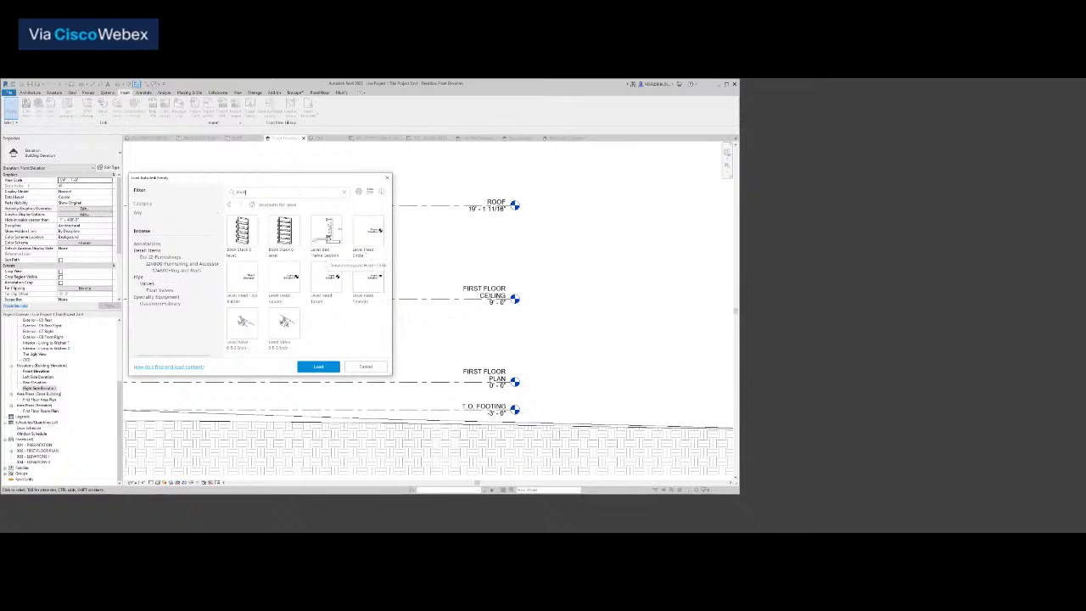
{"action": "left_click", "coordinate": [363, 233]}
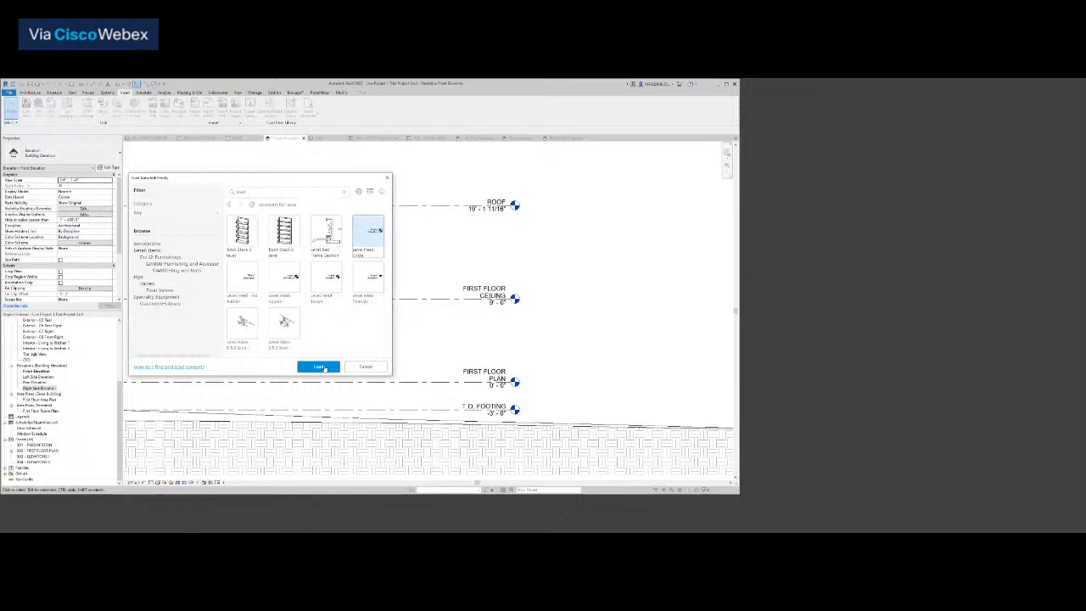
{"action": "left_click", "coordinate": [324, 368]}
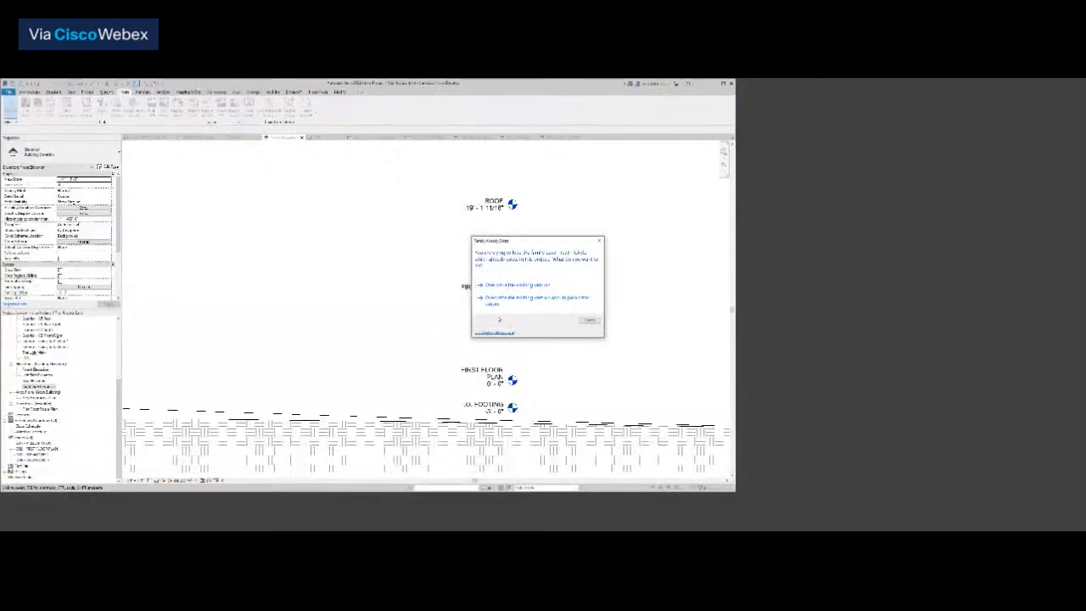
{"action": "left_click", "coordinate": [498, 334]}
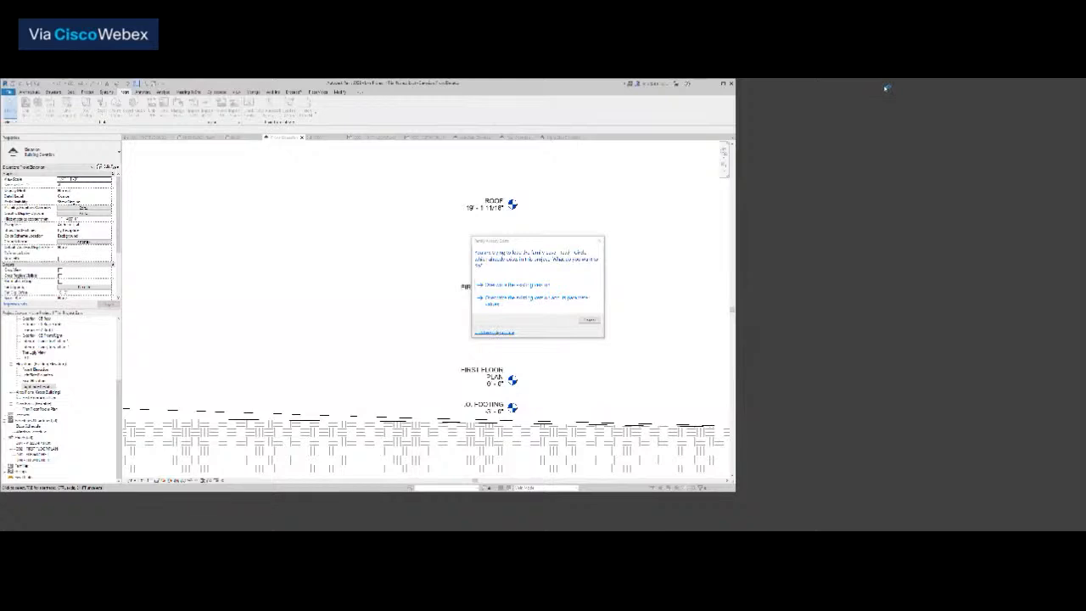
{"action": "left_click", "coordinate": [513, 288]}
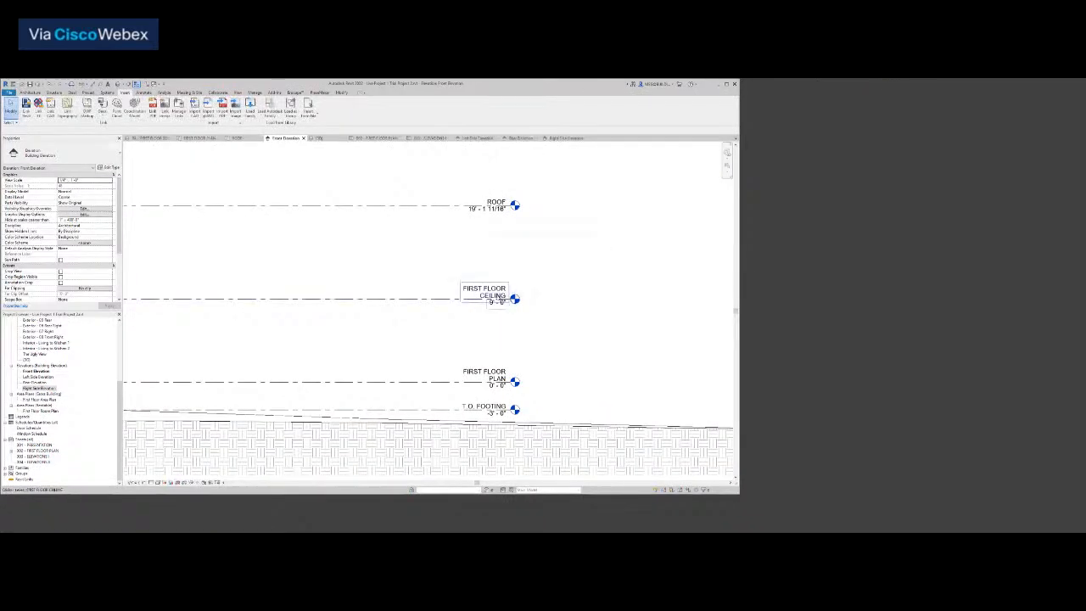
{"action": "left_click", "coordinate": [496, 289]}
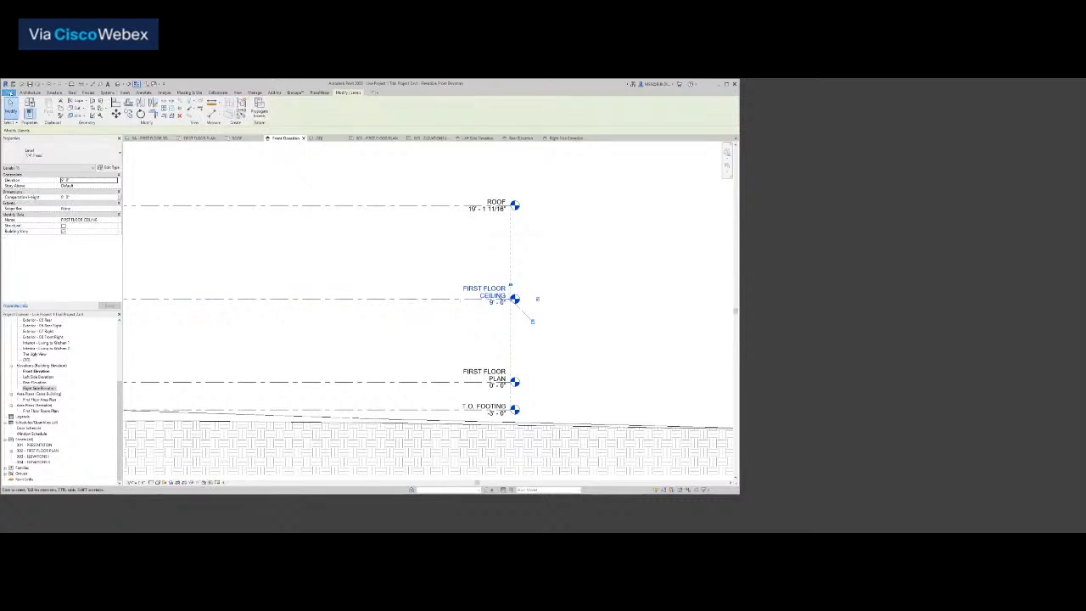
{"action": "left_click", "coordinate": [10, 92]}
{"action": "mouse_move", "coordinate": [24, 133]}
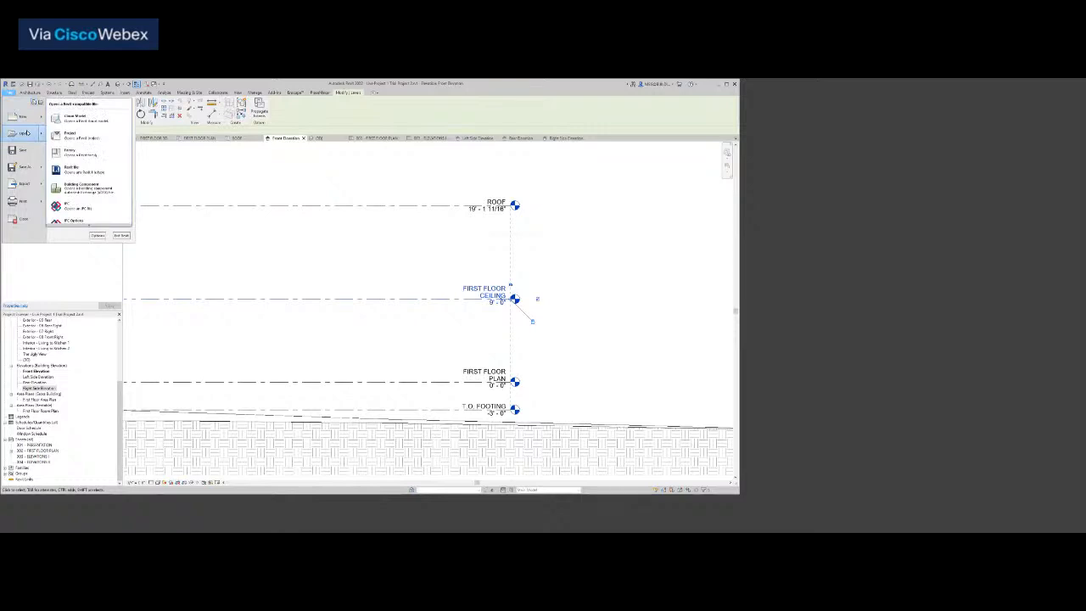
{"action": "left_click", "coordinate": [70, 150]}
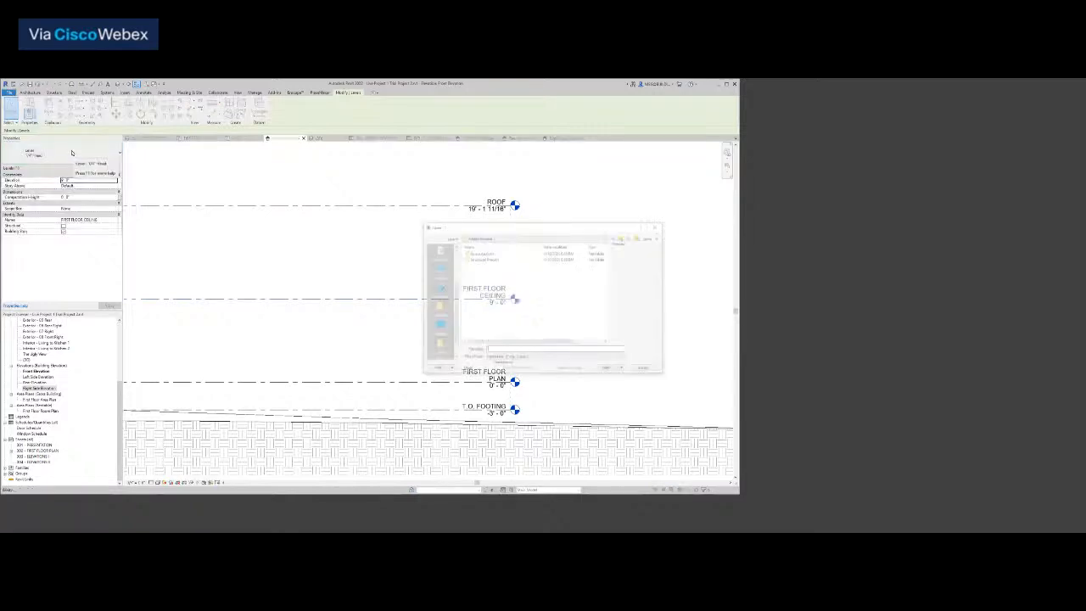
{"action": "scroll", "coordinate": [443, 297], "scroll_direction": "down", "scroll_amount": 2}
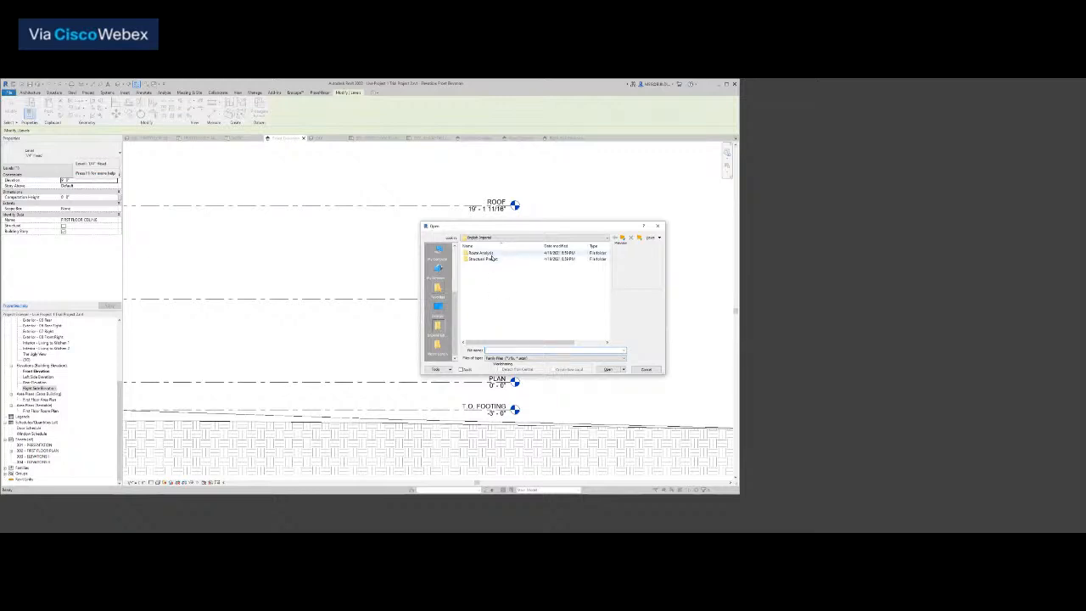
{"action": "scroll", "coordinate": [430, 270], "scroll_direction": "up", "scroll_amount": 3}
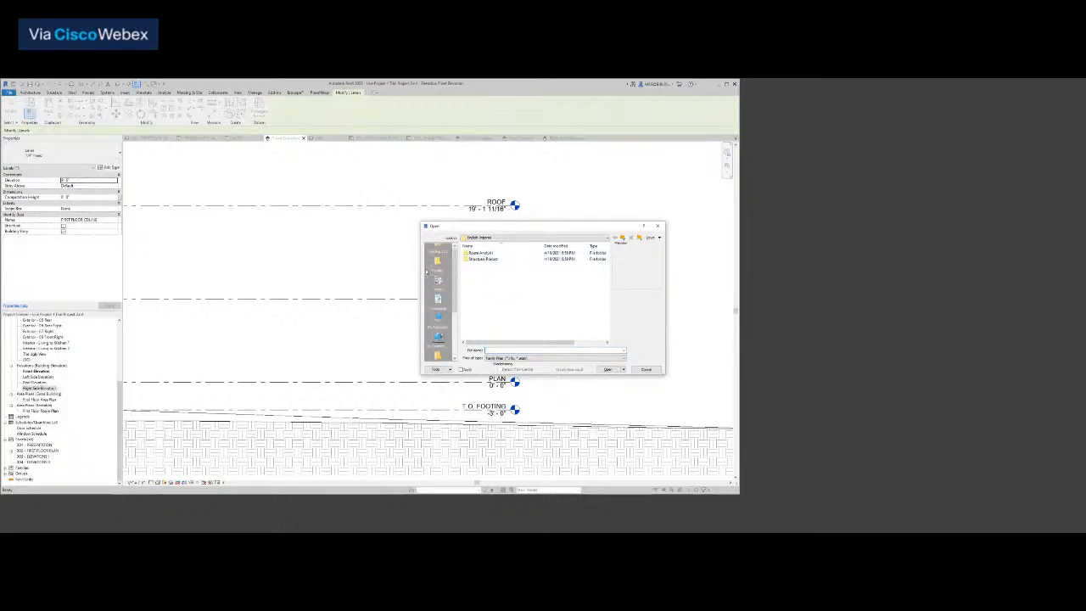
{"action": "left_click", "coordinate": [646, 369]}
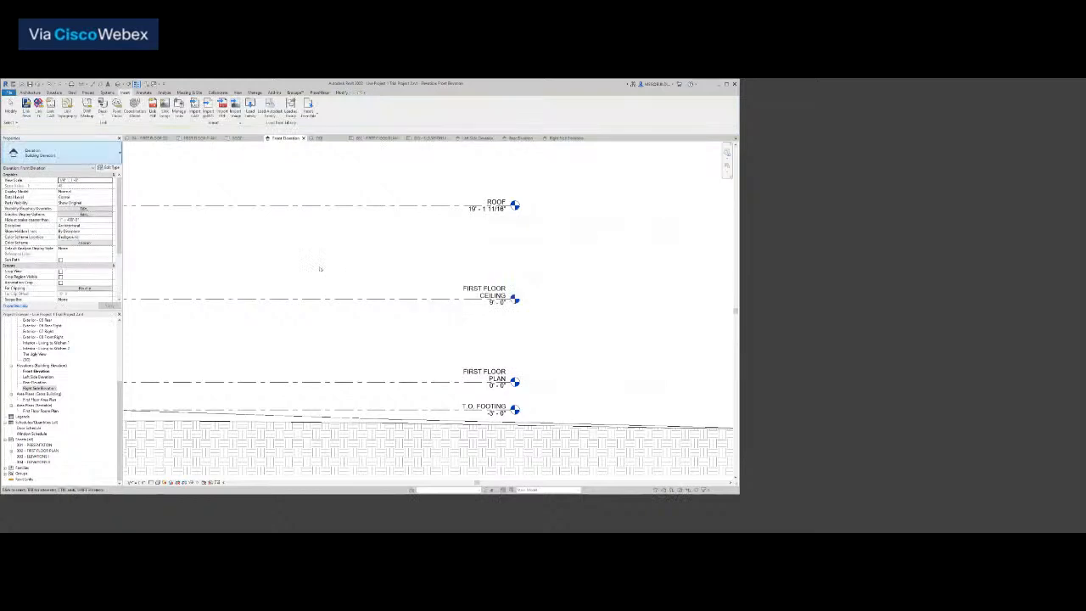
Try to rename the First Floor Ceiling level as "FF Ceiling" in the Front Elevation view
{"action": "scroll", "coordinate": [323, 261], "scroll_direction": "down", "scroll_amount": 4}
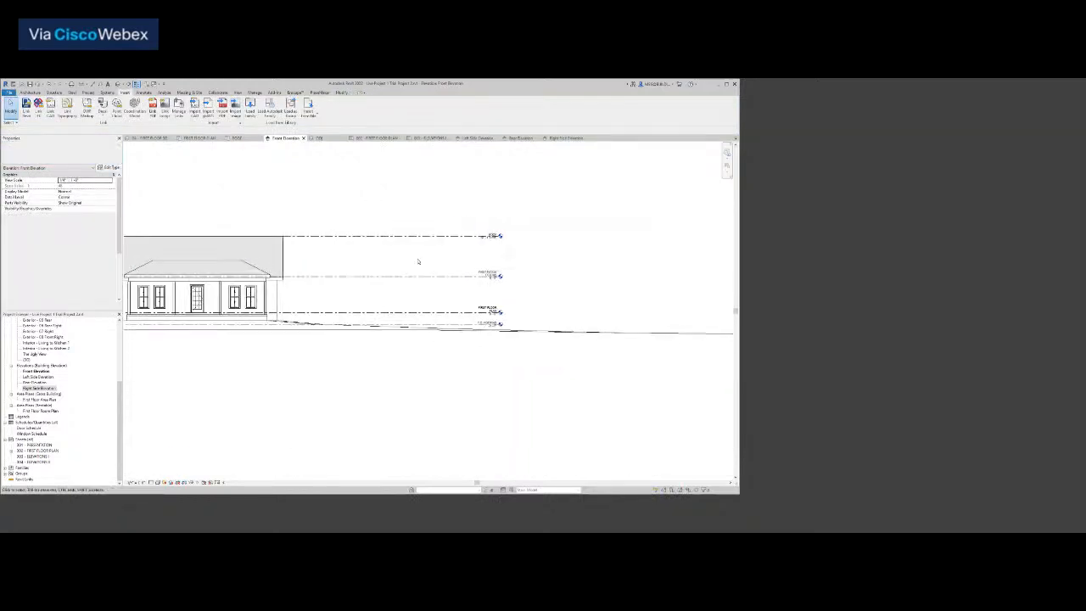
{"action": "scroll", "coordinate": [419, 260], "scroll_direction": "up", "scroll_amount": 2}
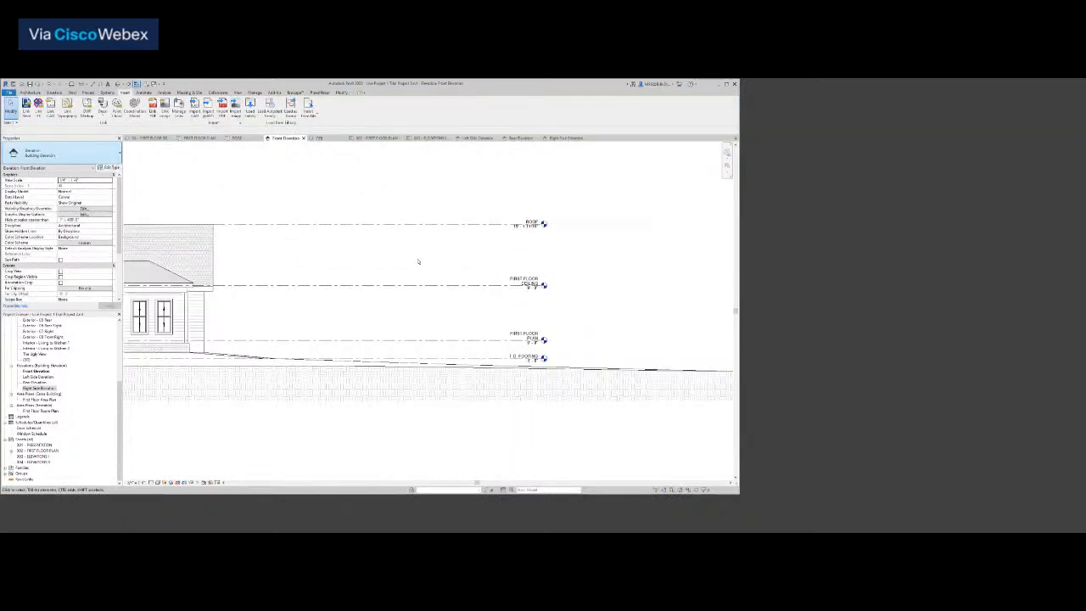
{"action": "left_click", "coordinate": [528, 284]}
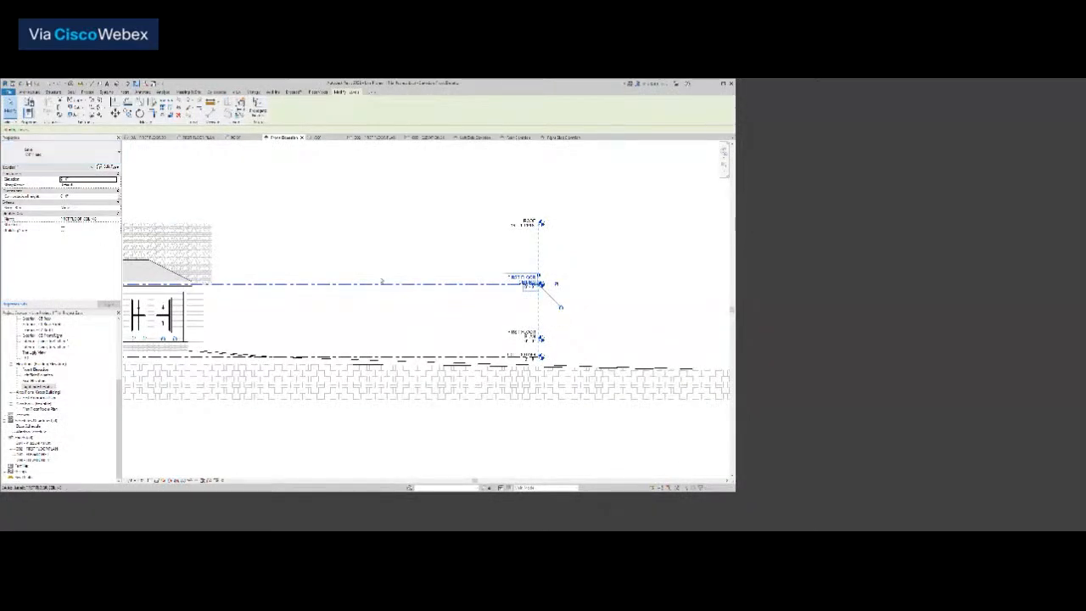
{"action": "left_click", "coordinate": [523, 279]}
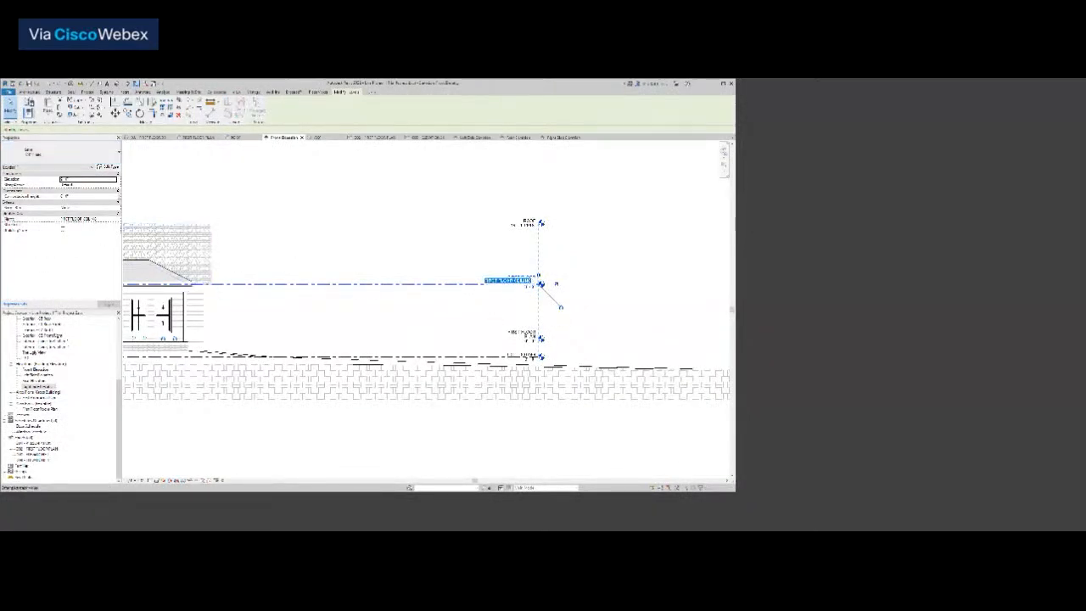
{"action": "type", "text": "FF Ceiling"}
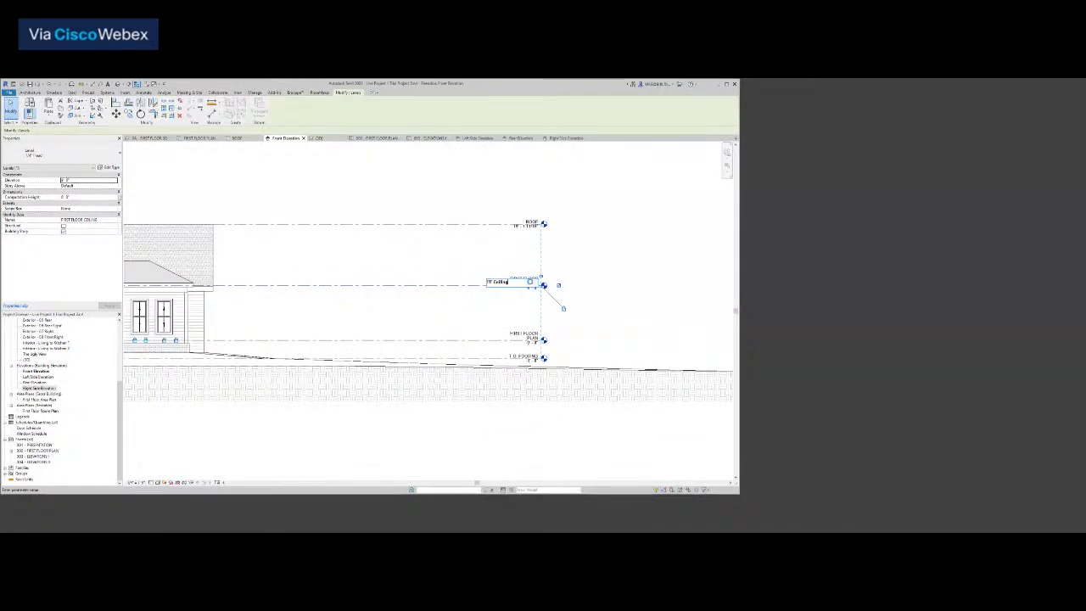
{"action": "key", "text": "Return"}
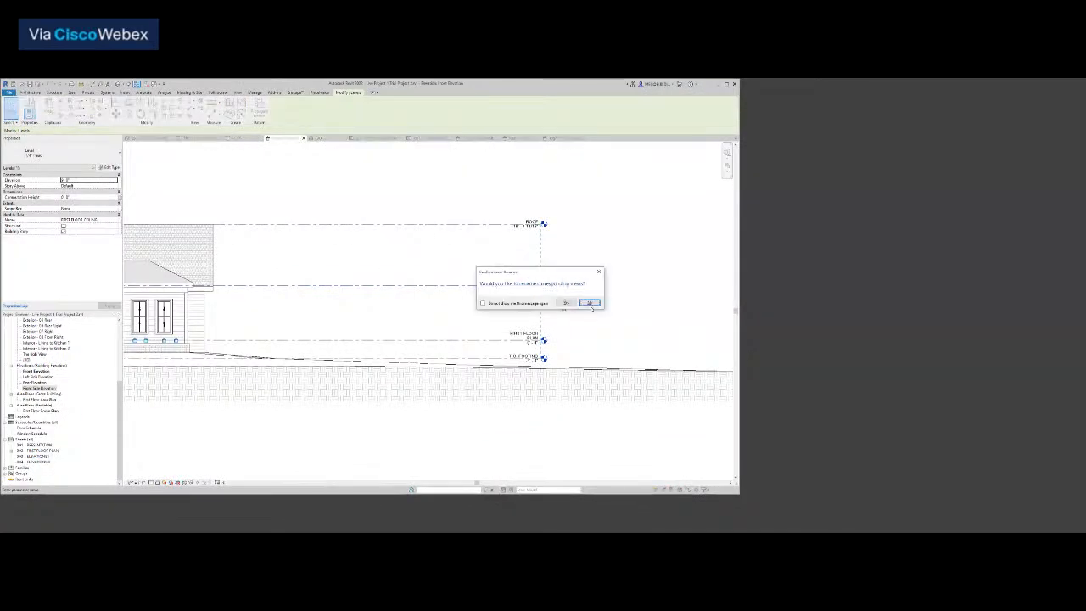
{"action": "left_click", "coordinate": [586, 302]}
{"action": "left_click", "coordinate": [485, 307]}
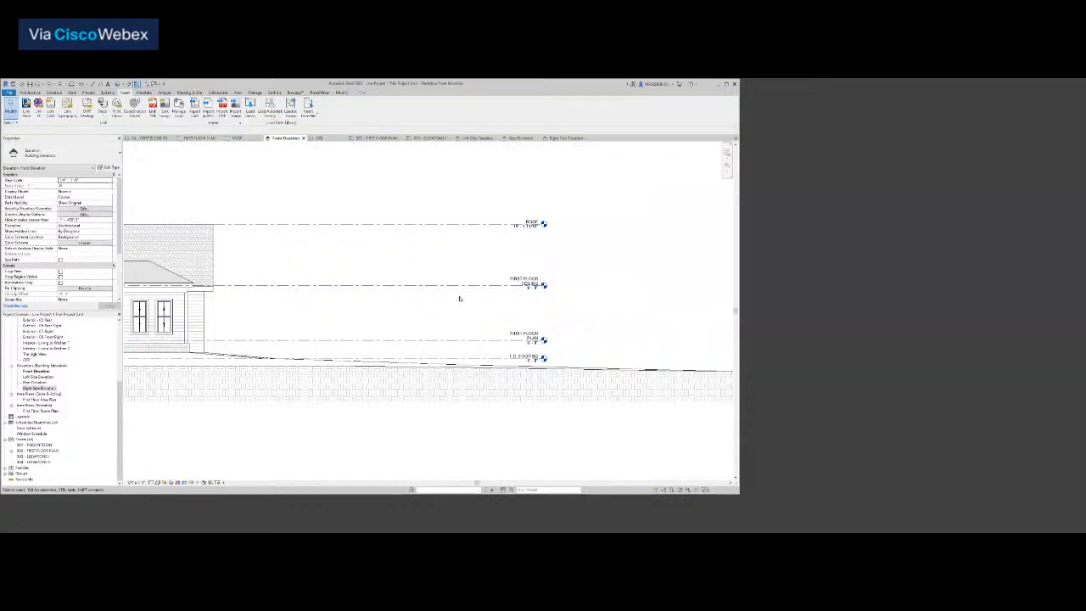
Shorten the four level lines in the Front Elevation so their heads sit just beyond the house's right-hand wall
{"action": "scroll", "coordinate": [527, 294], "scroll_direction": "down", "scroll_amount": 2}
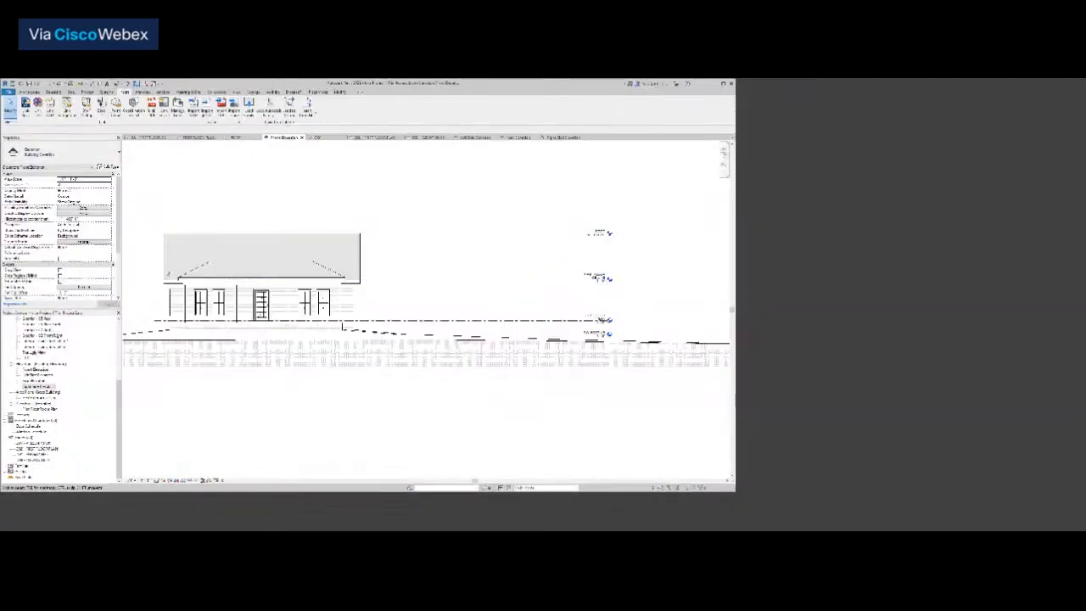
{"action": "left_click", "coordinate": [562, 279]}
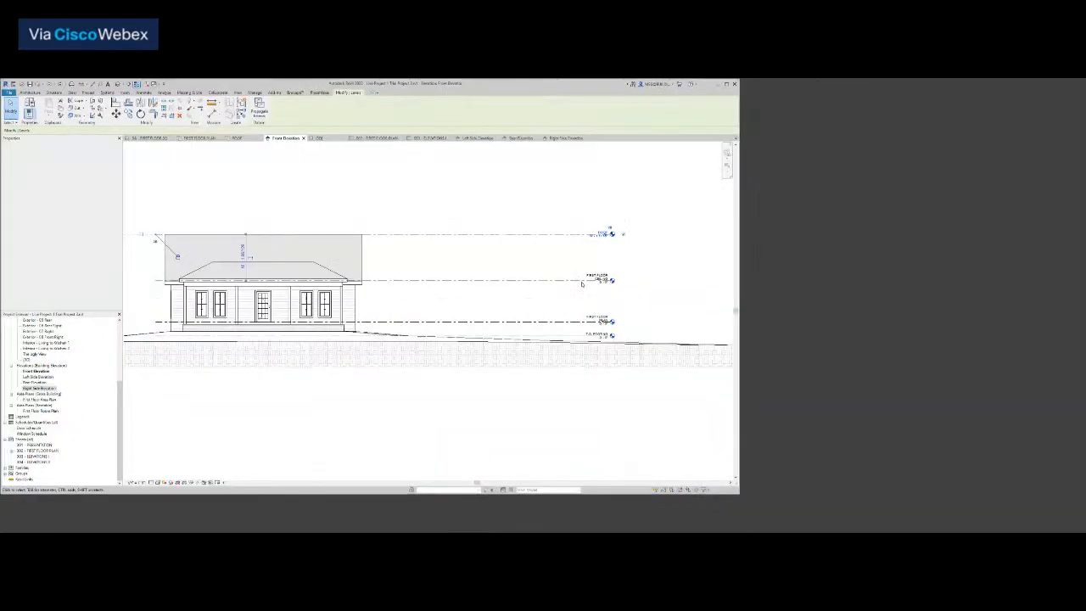
{"action": "left_click", "coordinate": [581, 282]}
{"action": "left_click", "coordinate": [577, 322]}
{"action": "left_click", "coordinate": [608, 334]}
{"action": "scroll", "coordinate": [624, 340], "scroll_direction": "up", "scroll_amount": 3}
{"action": "scroll", "coordinate": [609, 335], "scroll_direction": "down", "scroll_amount": 4}
{"action": "key", "text": "Escape"}
{"action": "left_click", "coordinate": [609, 262]}
{"action": "left_click_drag", "start_coordinate": [629, 284], "coordinate": [333, 281]}
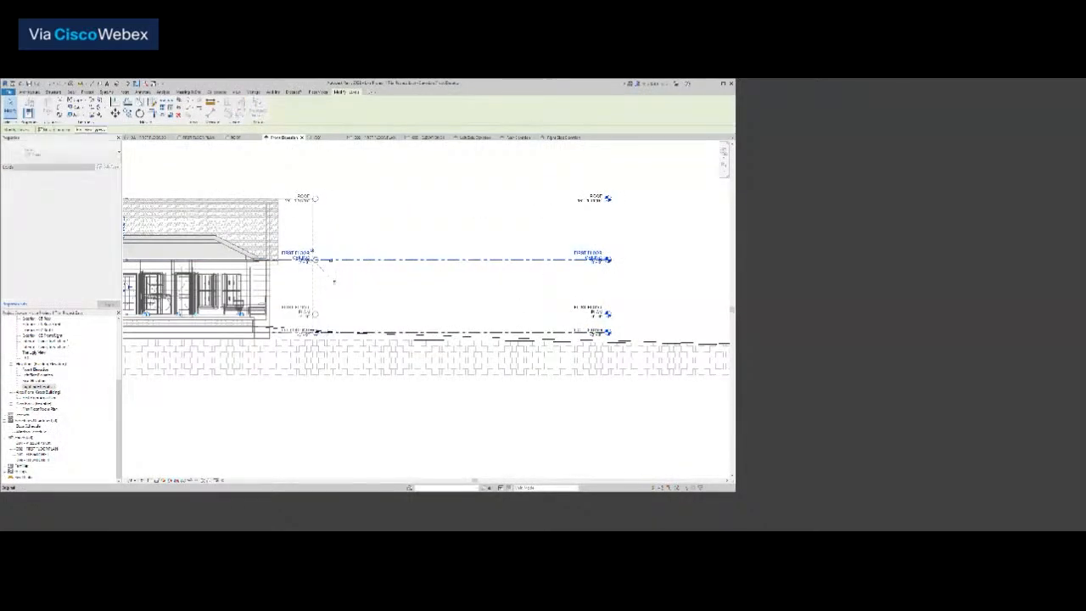
{"action": "key", "text": "Escape"}
Turn on cropping with a visible crop region in the Front Elevation and pull both its sides in toward the house
{"action": "scroll", "coordinate": [368, 281], "scroll_direction": "down", "scroll_amount": 6}
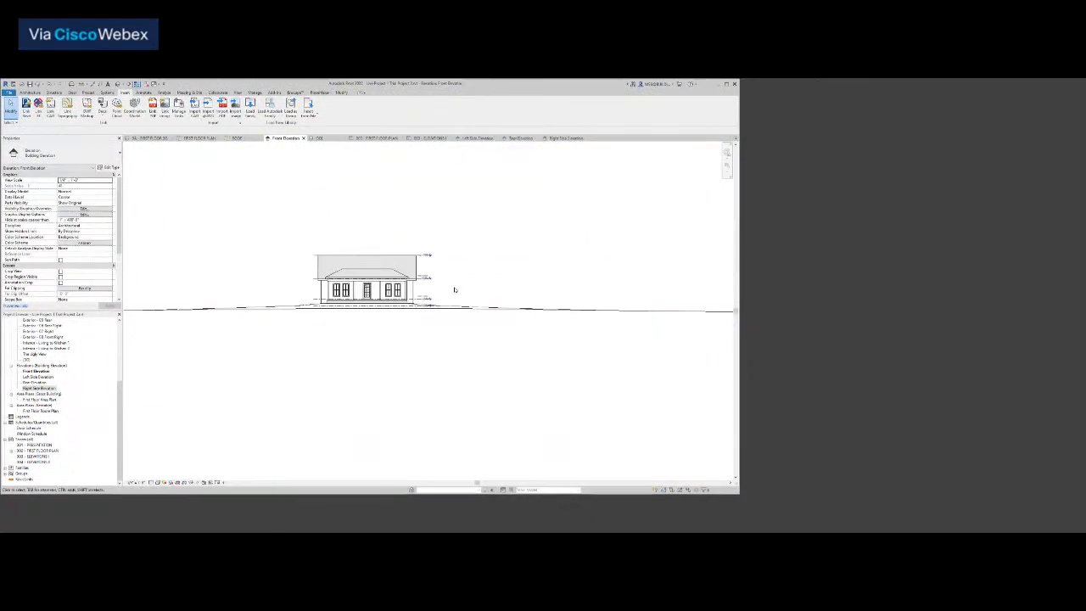
{"action": "scroll", "coordinate": [454, 290], "scroll_direction": "down", "scroll_amount": 3}
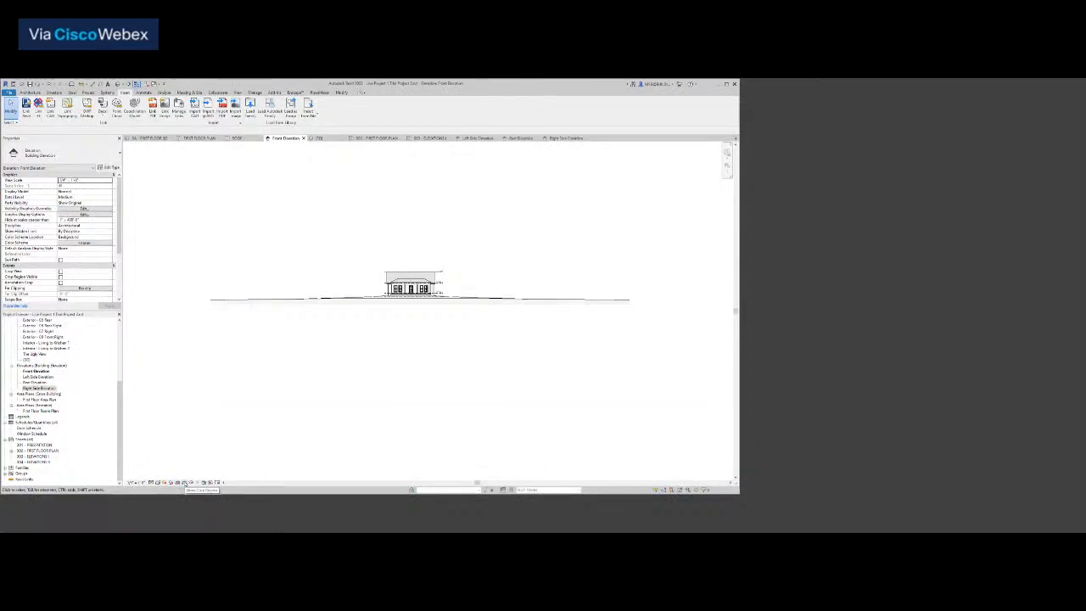
{"action": "left_click", "coordinate": [184, 483]}
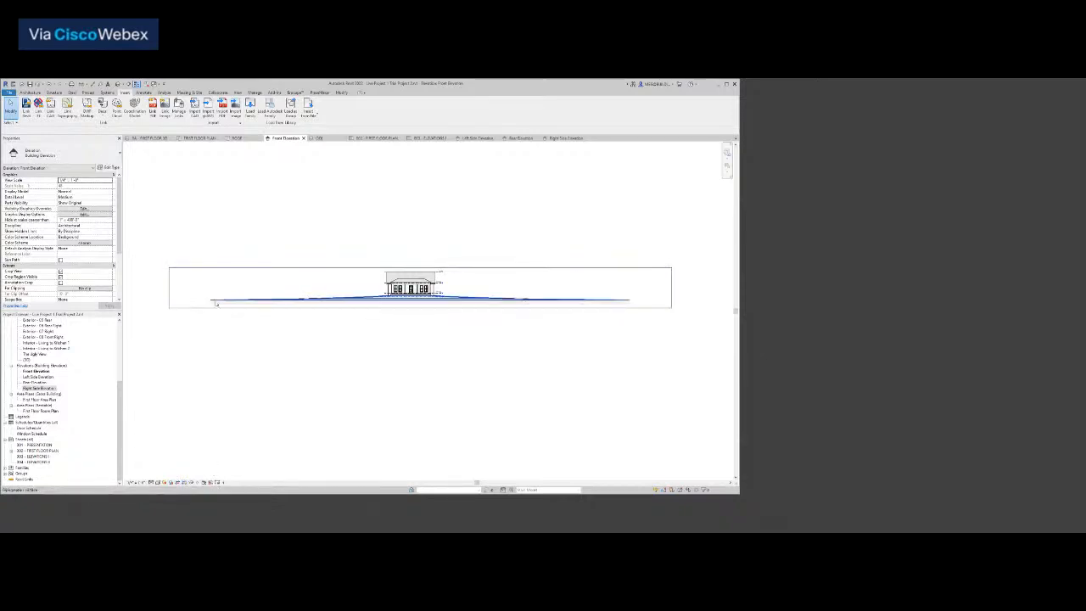
{"action": "left_click", "coordinate": [170, 290]}
{"action": "left_click_drag", "start_coordinate": [169, 288], "coordinate": [368, 288]}
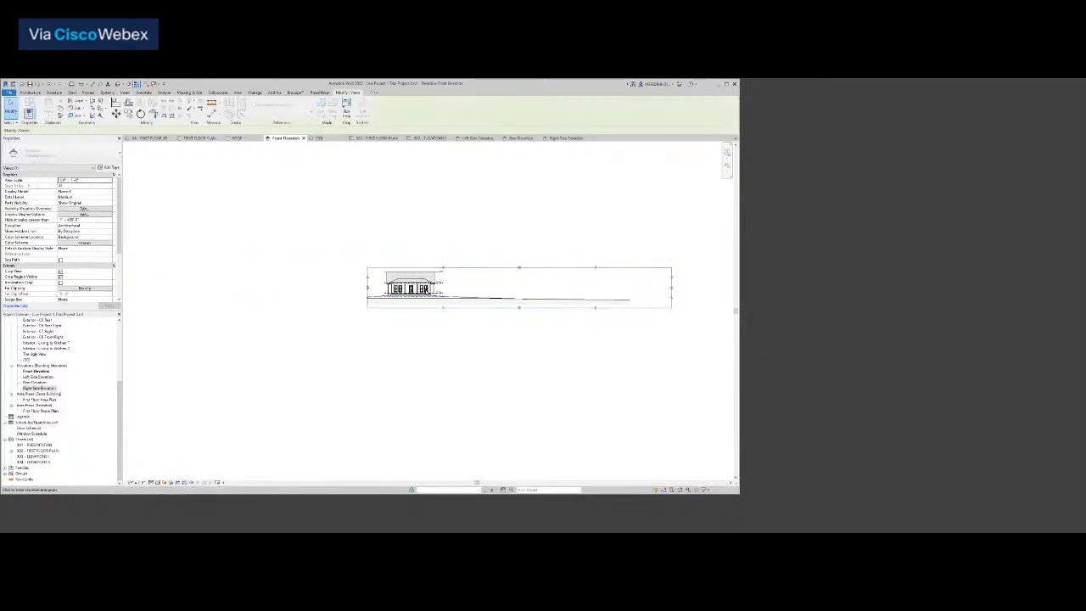
{"action": "left_click_drag", "start_coordinate": [673, 288], "coordinate": [463, 290]}
{"action": "middle_click", "coordinate": [464, 290]}
{"action": "middle_click", "coordinate": [464, 290]}
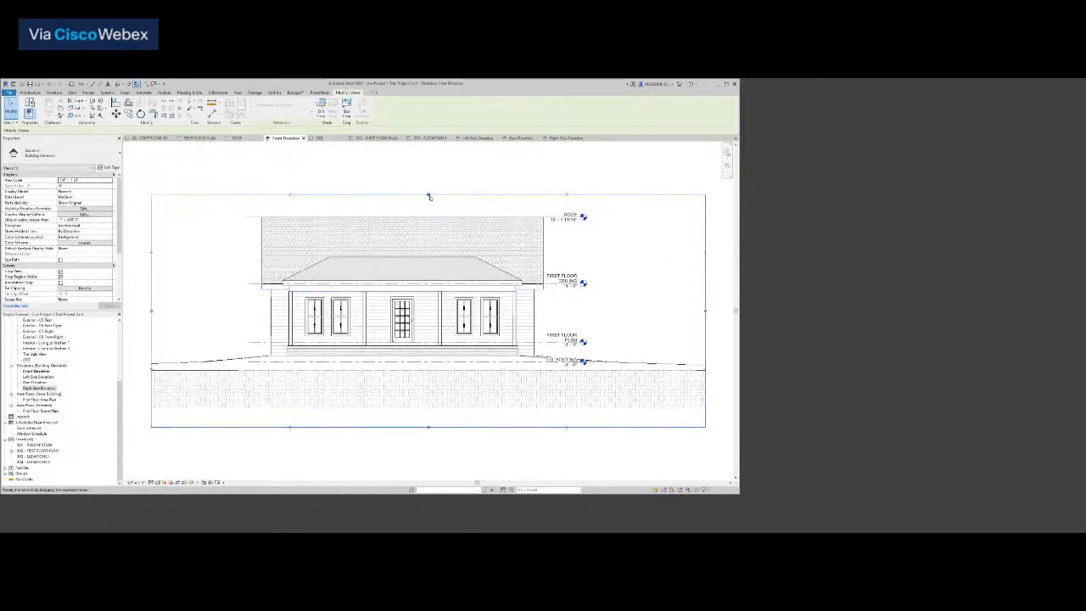
Tighten the crop region's top edge above the roof and its two side edges close to the house's roof ends
{"action": "left_click_drag", "start_coordinate": [429, 195], "coordinate": [428, 206]}
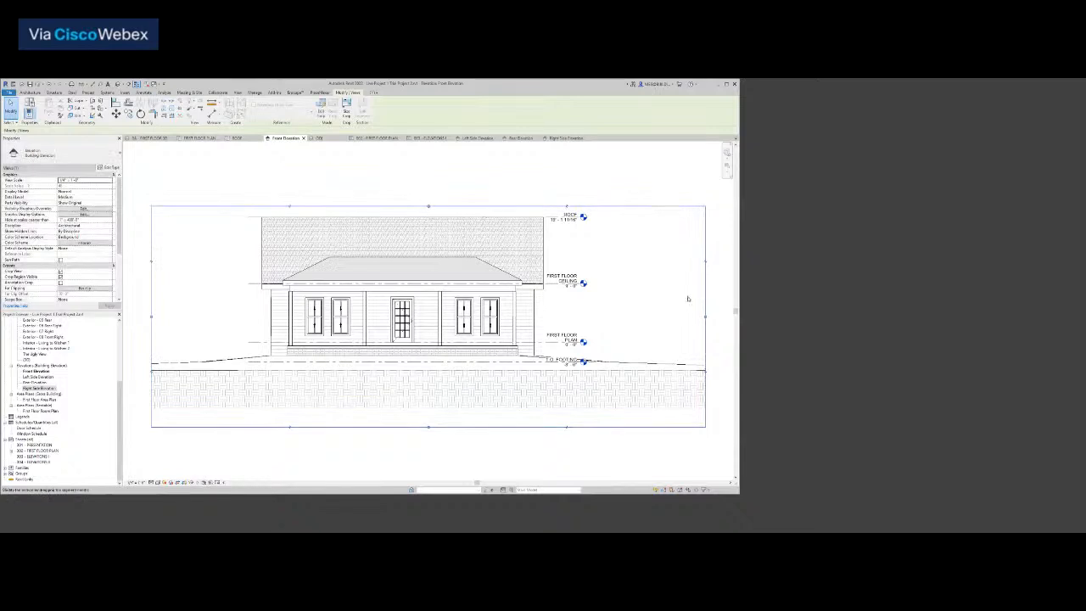
{"action": "left_click_drag", "start_coordinate": [705, 317], "coordinate": [546, 315]}
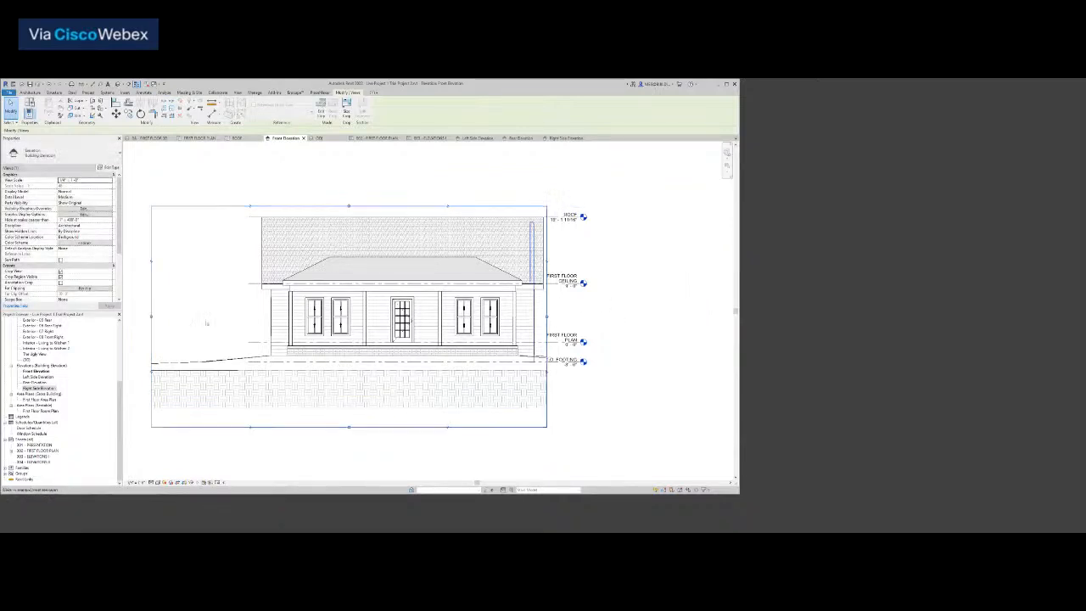
{"action": "left_click_drag", "start_coordinate": [241, 311], "coordinate": [257, 310]}
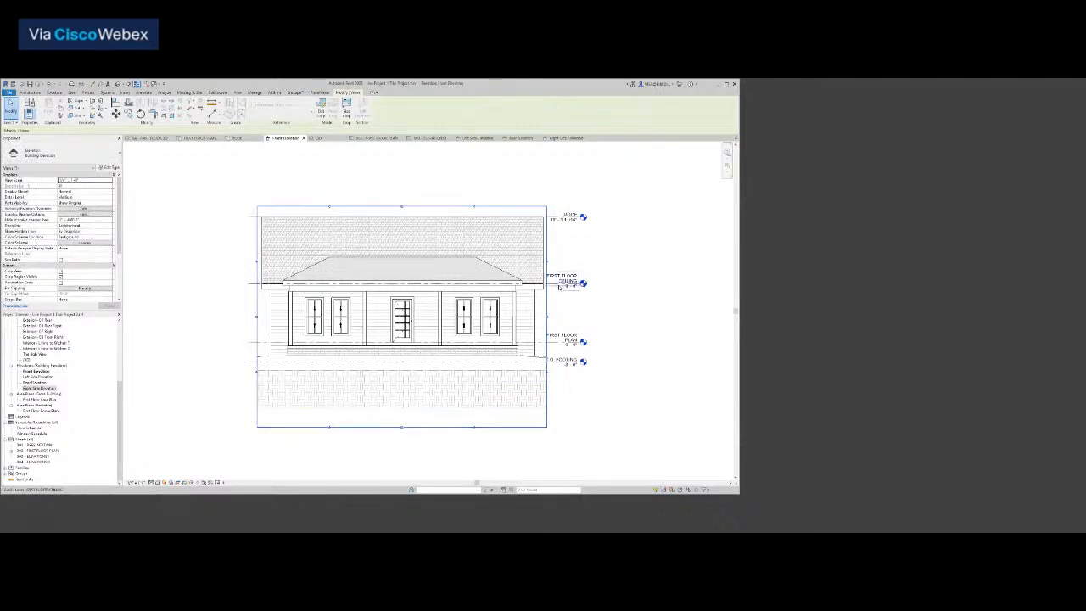
Move the level heads slightly farther from the house and refit the crop region, raising its bottom edge to just below the T.O. Footing level
{"action": "left_click", "coordinate": [598, 283]}
{"action": "left_click_drag", "start_coordinate": [581, 283], "coordinate": [585, 285]}
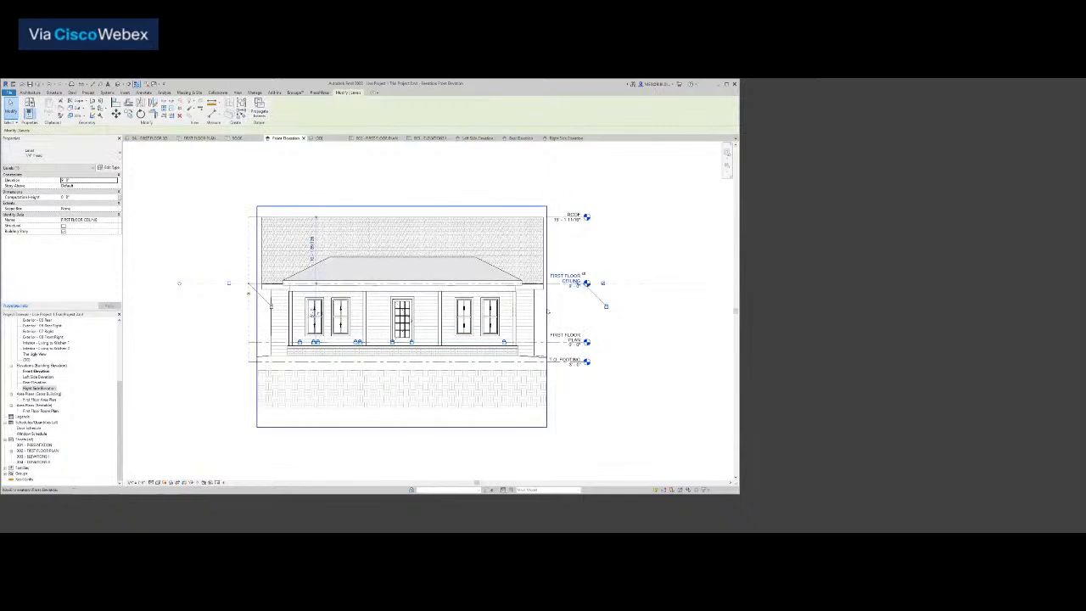
{"action": "left_click", "coordinate": [547, 317]}
{"action": "left_click_drag", "start_coordinate": [547, 317], "coordinate": [549, 317]}
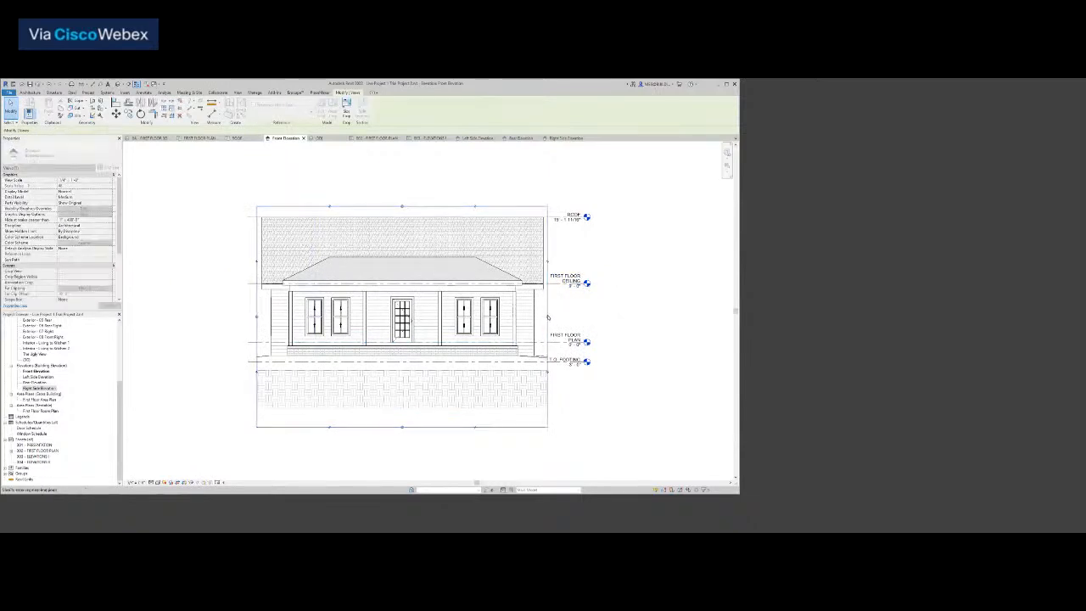
{"action": "left_click_drag", "start_coordinate": [403, 426], "coordinate": [403, 371]}
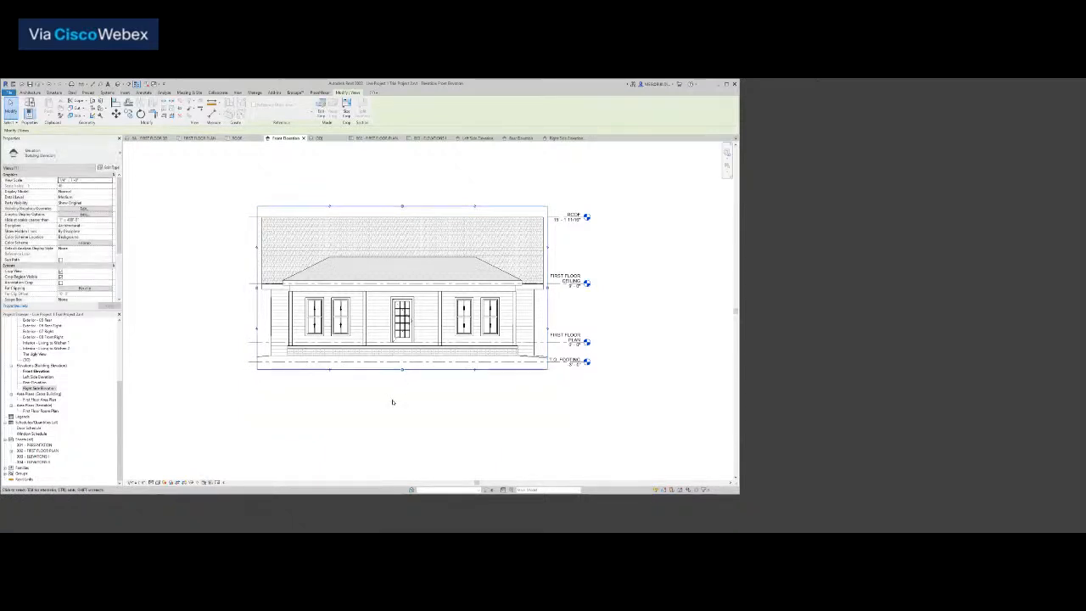
Hide the Front Elevation's crop region while keeping the view cropped
{"action": "left_click", "coordinate": [392, 402]}
{"action": "middle_click", "coordinate": [391, 400]}
{"action": "middle_click", "coordinate": [390, 400]}
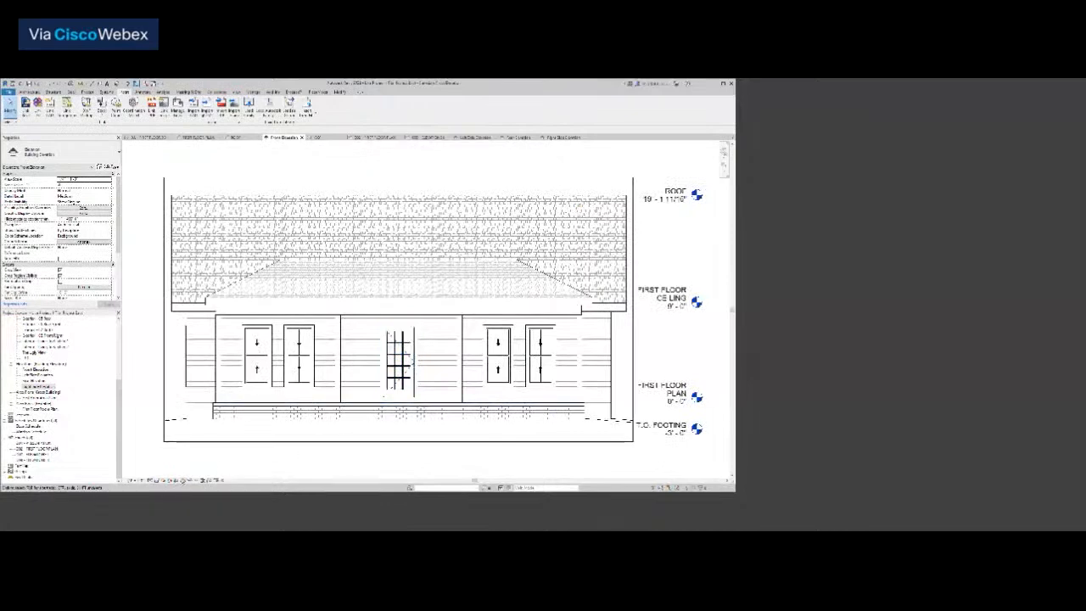
{"action": "left_click", "coordinate": [206, 480]}
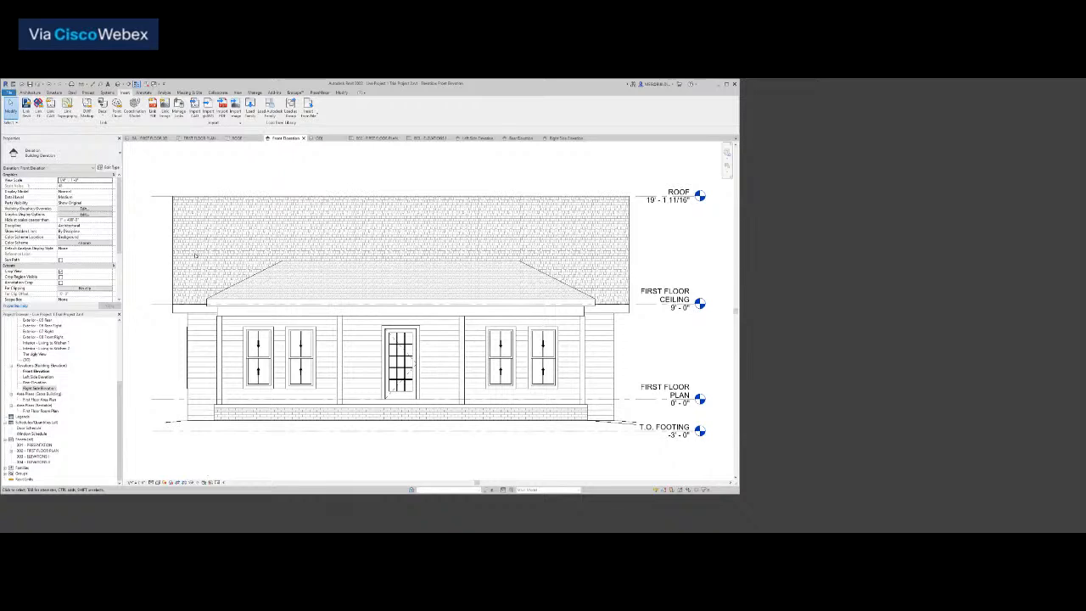
In the Left Side Elevation, switch the four level lines' left ends to 2D extents and pull them in toward the house
{"action": "left_click", "coordinate": [474, 138]}
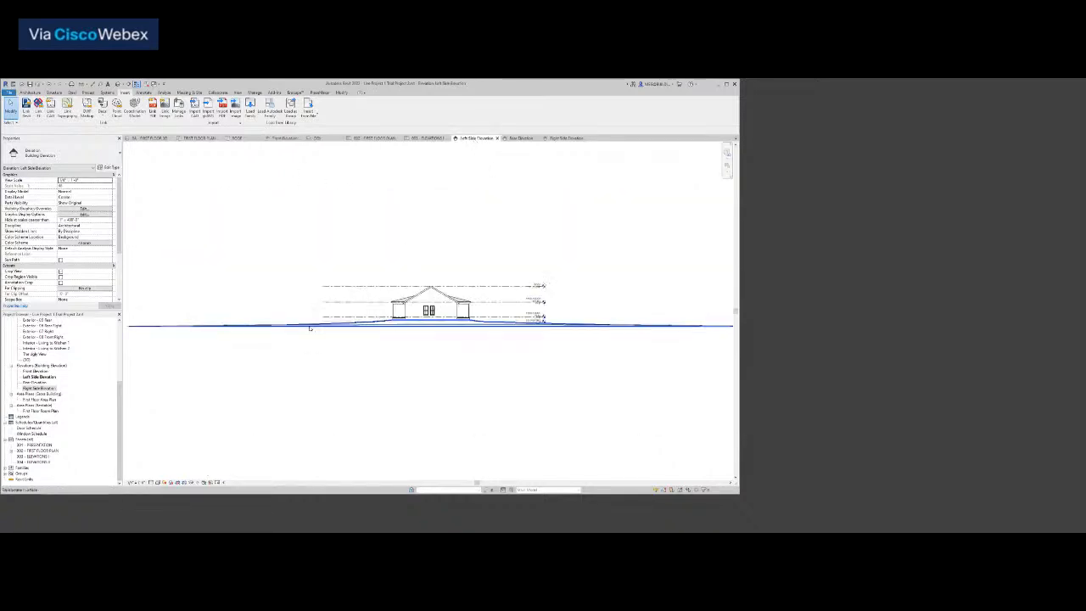
{"action": "scroll", "coordinate": [307, 322], "scroll_direction": "up", "scroll_amount": 4}
{"action": "left_click", "coordinate": [347, 227]}
{"action": "left_click", "coordinate": [346, 276]}
{"action": "left_click", "coordinate": [352, 303]}
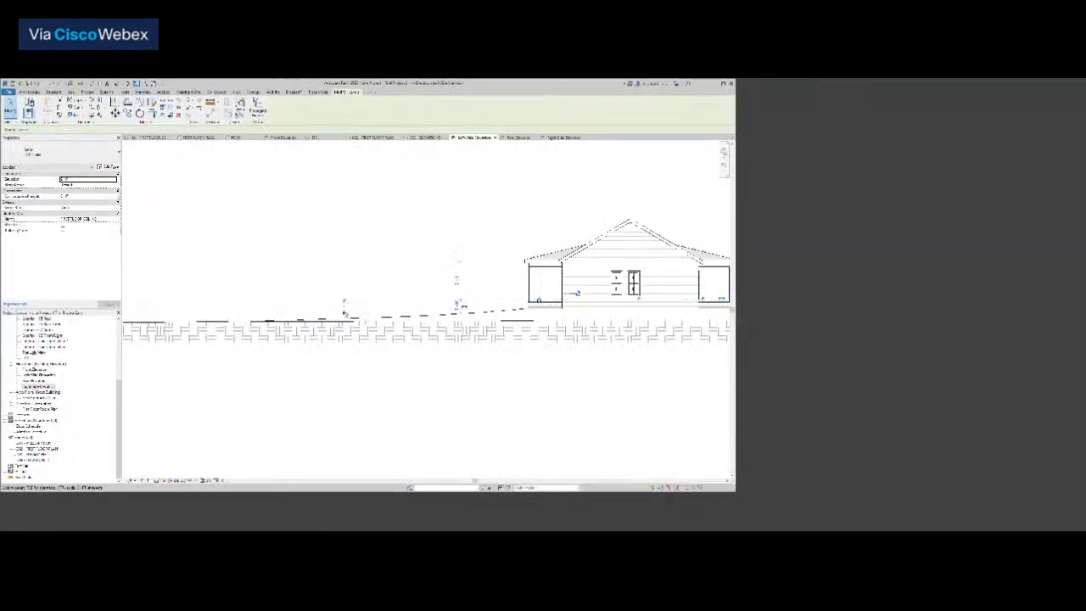
{"action": "left_click", "coordinate": [344, 313]}
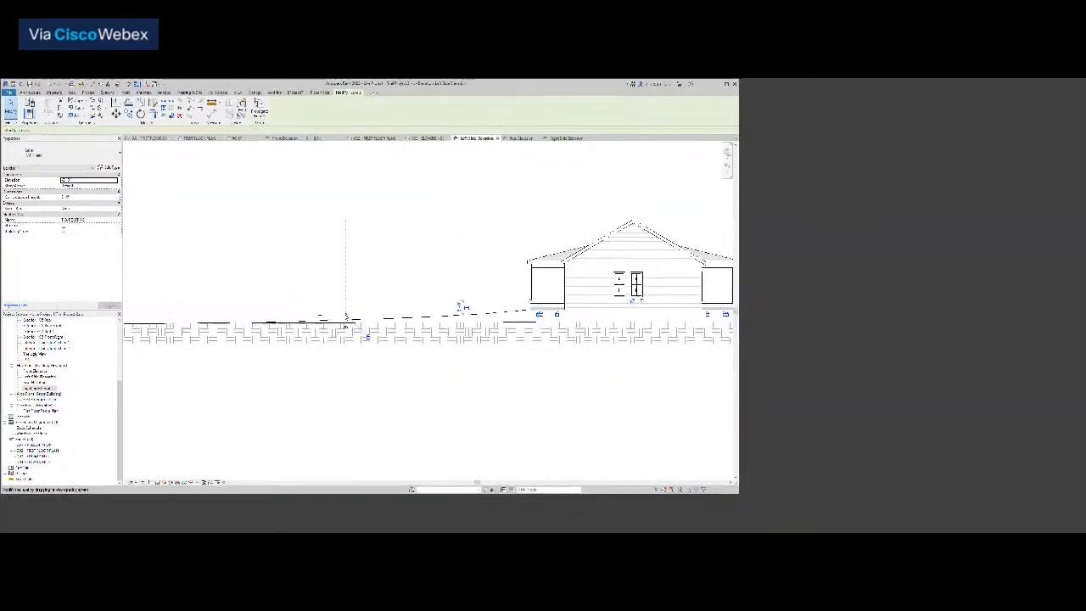
{"action": "left_click_drag", "start_coordinate": [475, 311], "coordinate": [499, 312]}
{"action": "scroll", "coordinate": [497, 296], "scroll_direction": "down", "scroll_amount": 2}
{"action": "middle_click_drag", "start_coordinate": [502, 297], "coordinate": [337, 302]}
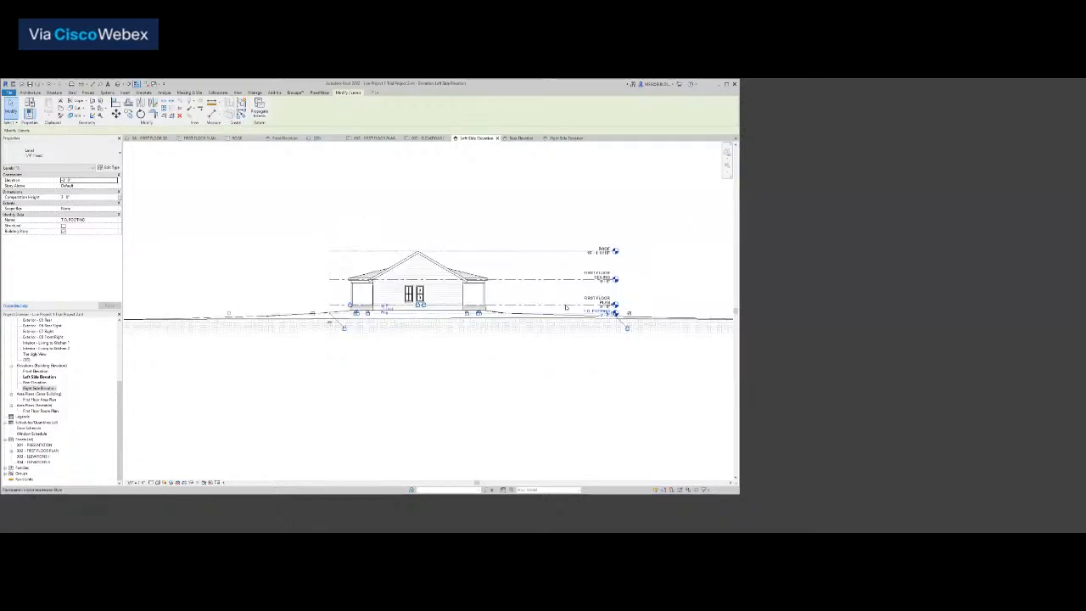
Switch the head ends of the four levels to 2D extents and pull the heads in to just beyond the house's right-hand eave
{"action": "scroll", "coordinate": [566, 307], "scroll_direction": "up", "scroll_amount": 2}
{"action": "left_click", "coordinate": [638, 224]}
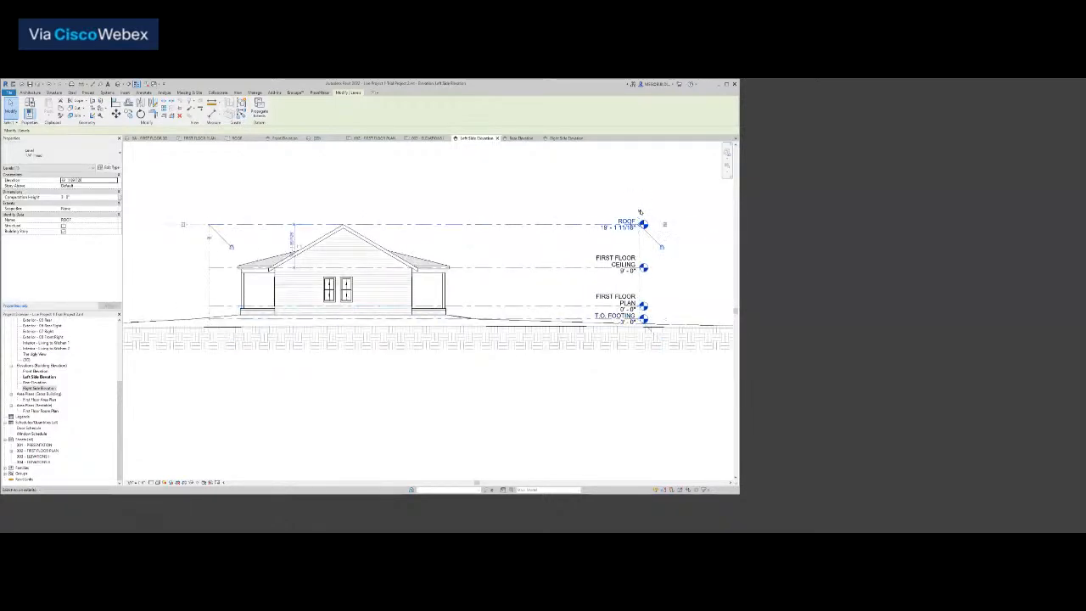
{"action": "left_click", "coordinate": [629, 267]}
{"action": "left_click", "coordinate": [633, 303]}
{"action": "left_click", "coordinate": [638, 318]}
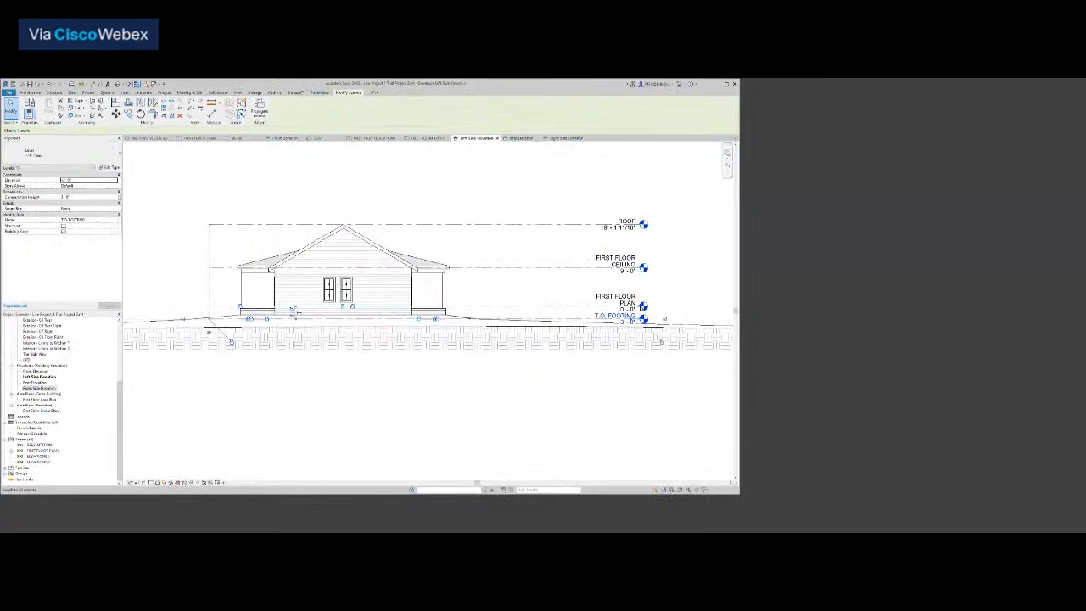
{"action": "left_click_drag", "start_coordinate": [639, 319], "coordinate": [504, 318]}
{"action": "left_click", "coordinate": [374, 392]}
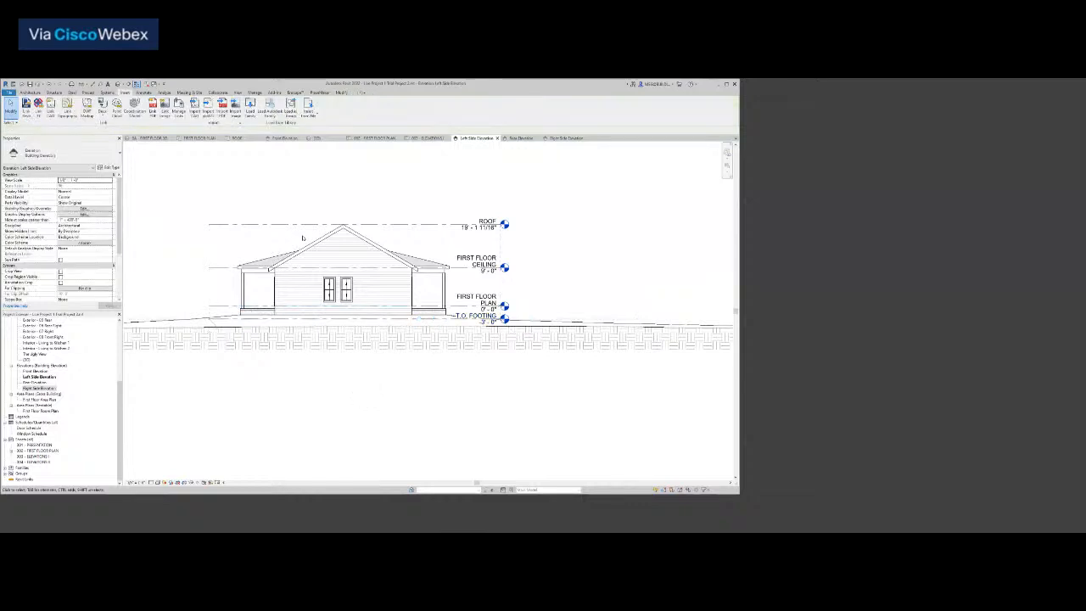
Compare with the Front Elevation and set the Left Side Elevation's view scale to 1/4" = 1'-0"
{"action": "left_click", "coordinate": [282, 137]}
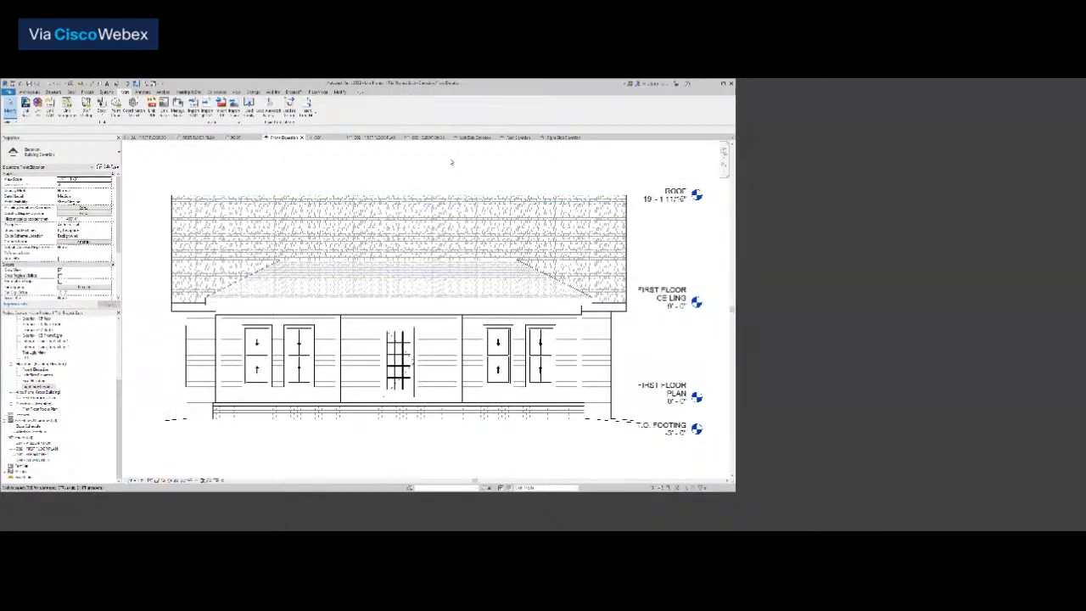
{"action": "left_click", "coordinate": [472, 138]}
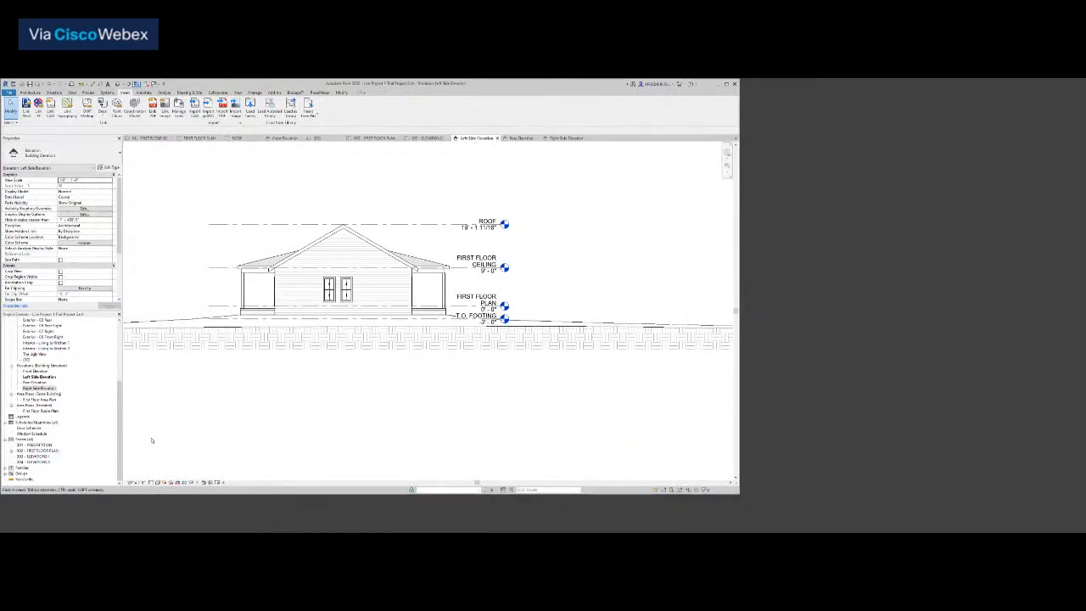
{"action": "left_click", "coordinate": [132, 482]}
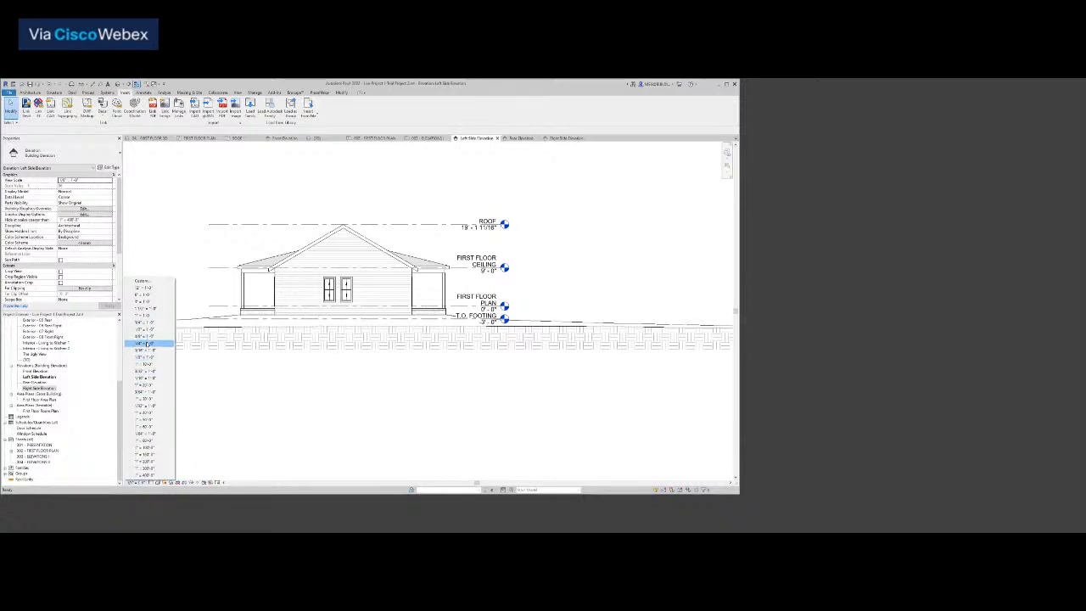
{"action": "left_click", "coordinate": [146, 344]}
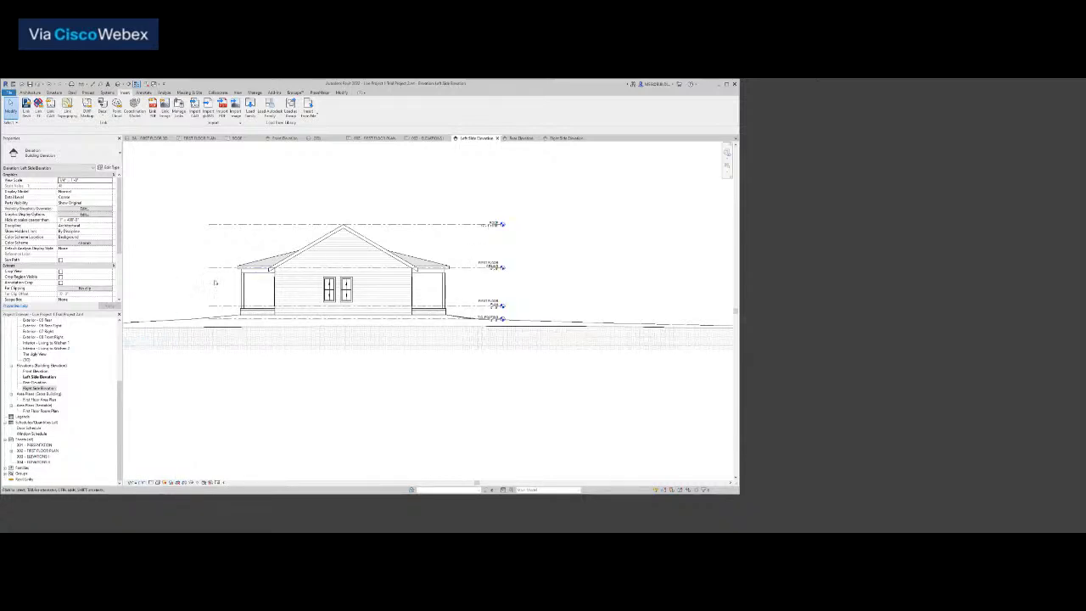
Draw temporary detail lines out from the left porch eave and pull the level lines' left ends in to align with them
{"action": "scroll", "coordinate": [228, 281], "scroll_direction": "up", "scroll_amount": 3}
{"action": "scroll", "coordinate": [380, 344], "scroll_direction": "up", "scroll_amount": 3}
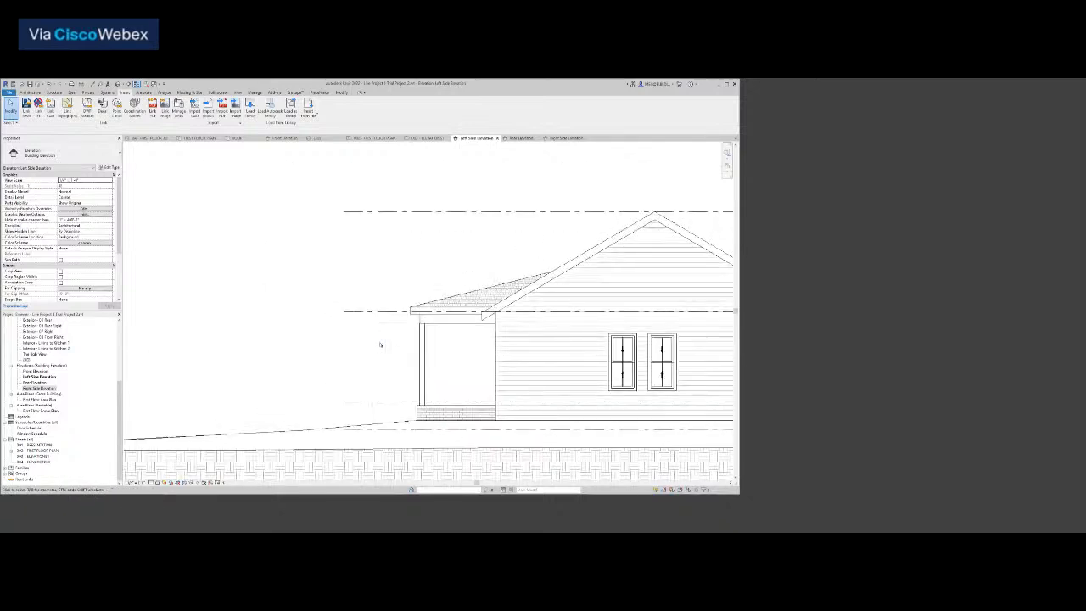
{"action": "key", "text": "d"}
{"action": "key", "text": "l"}
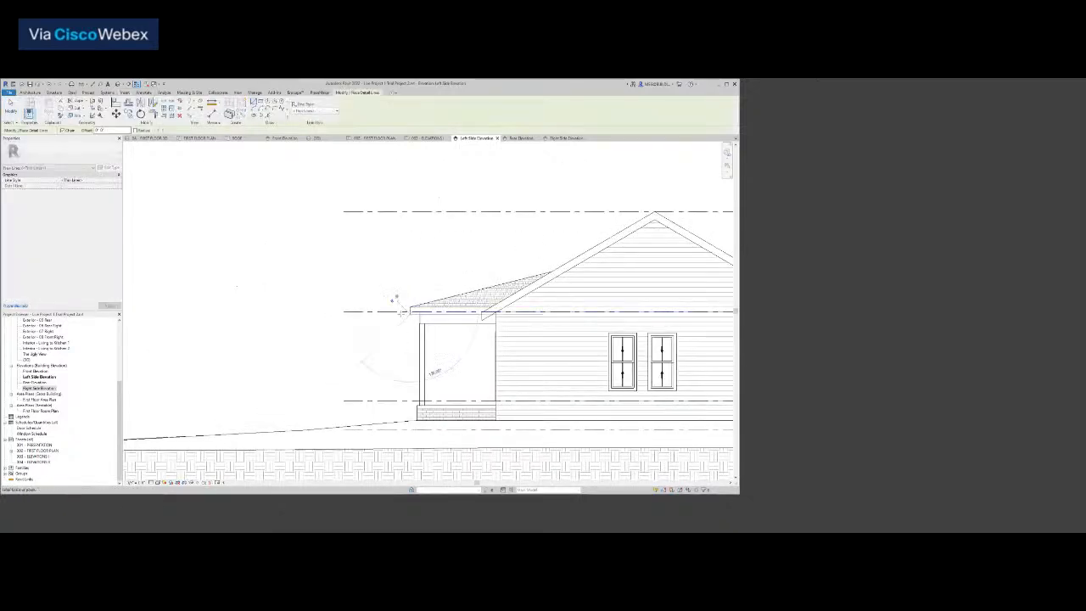
{"action": "key", "text": "Return"}
{"action": "key", "text": "Escape"}
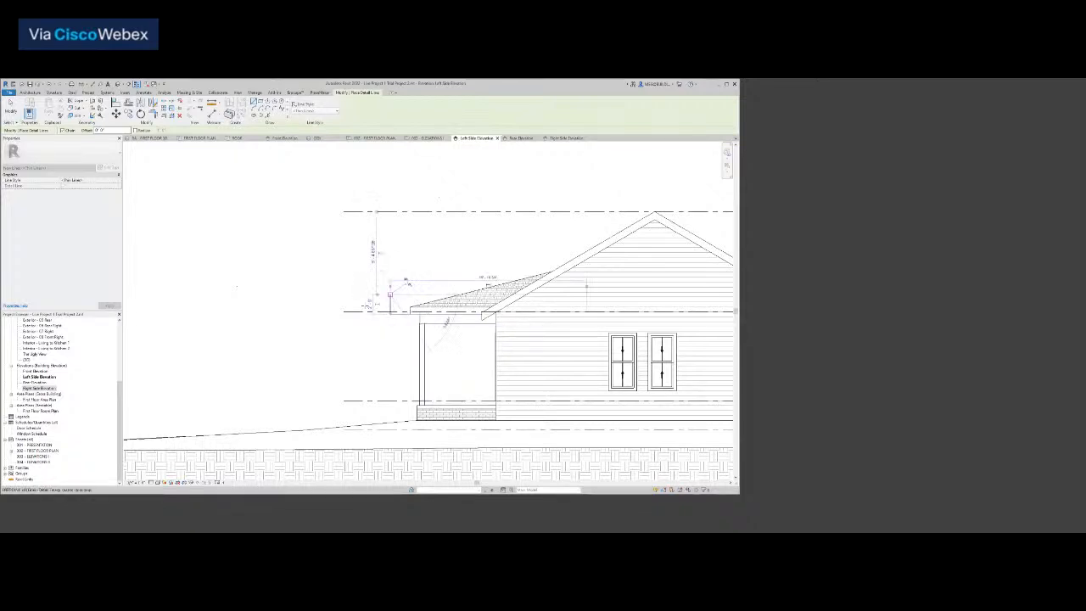
{"action": "scroll", "coordinate": [351, 310], "scroll_direction": "up", "scroll_amount": 3}
{"action": "key", "text": "Escape"}
{"action": "left_click", "coordinate": [351, 316]}
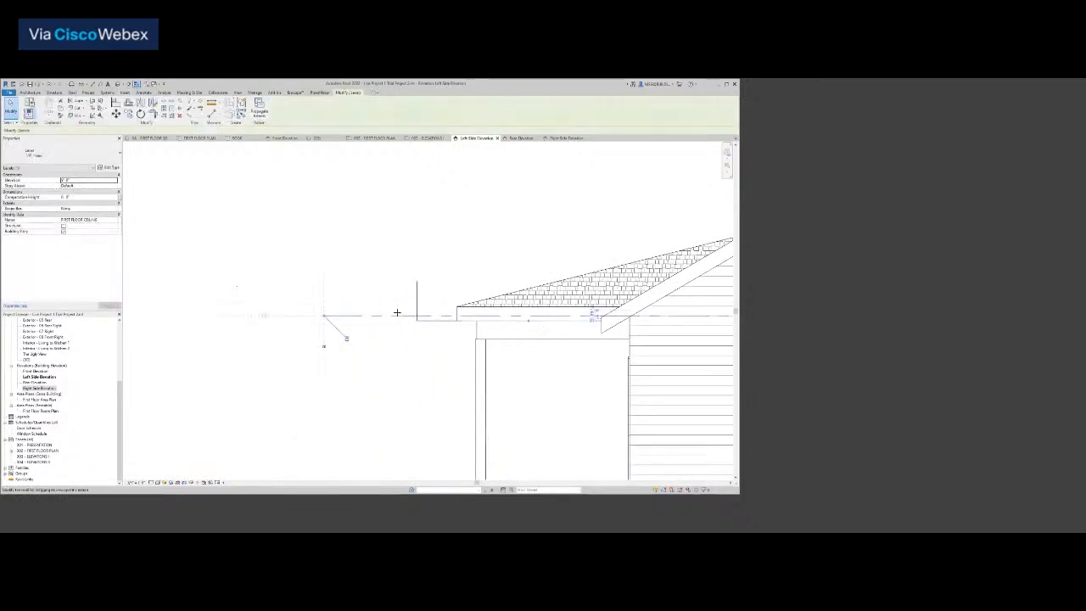
{"action": "key", "text": "Escape"}
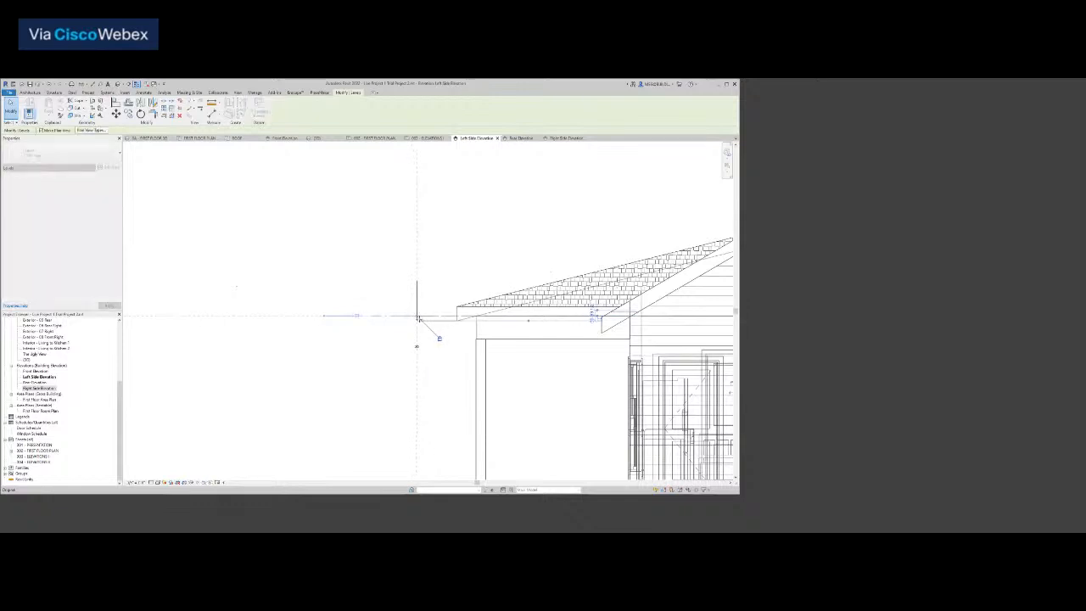
{"action": "scroll", "coordinate": [431, 323], "scroll_direction": "up", "scroll_amount": 4}
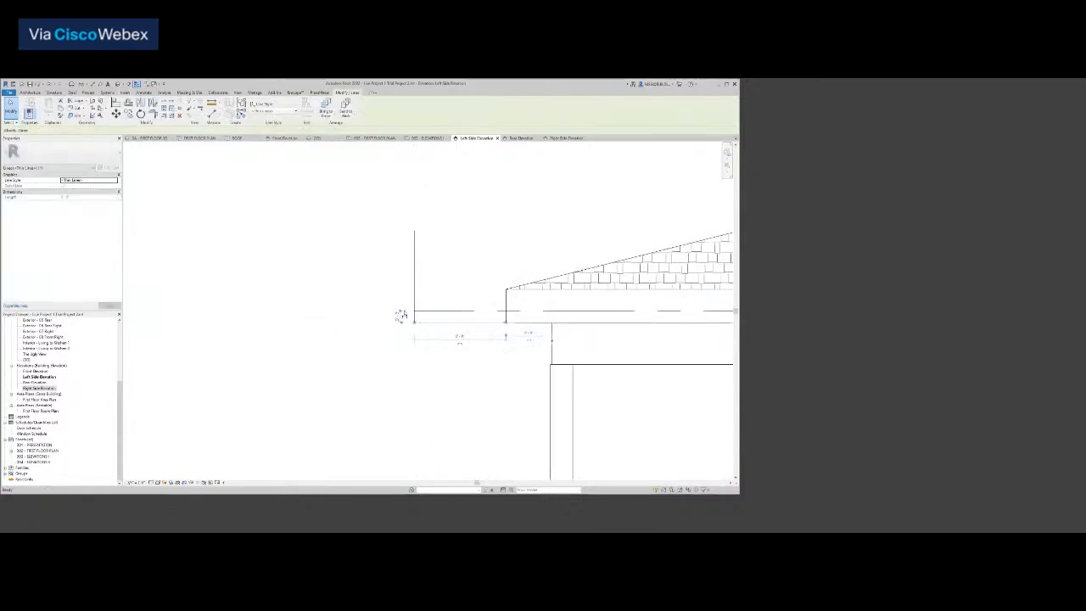
Move the Left Side Elevation's level heads closer to the right-hand porch eave
{"action": "scroll", "coordinate": [399, 315], "scroll_direction": "down", "scroll_amount": 6}
{"action": "middle_click_drag", "start_coordinate": [297, 325], "coordinate": [272, 325]}
{"action": "scroll", "coordinate": [644, 312], "scroll_direction": "up", "scroll_amount": 1}
{"action": "left_click", "coordinate": [643, 313]}
{"action": "scroll", "coordinate": [643, 319], "scroll_direction": "up", "scroll_amount": 4}
{"action": "left_click_drag", "start_coordinate": [655, 303], "coordinate": [577, 303]}
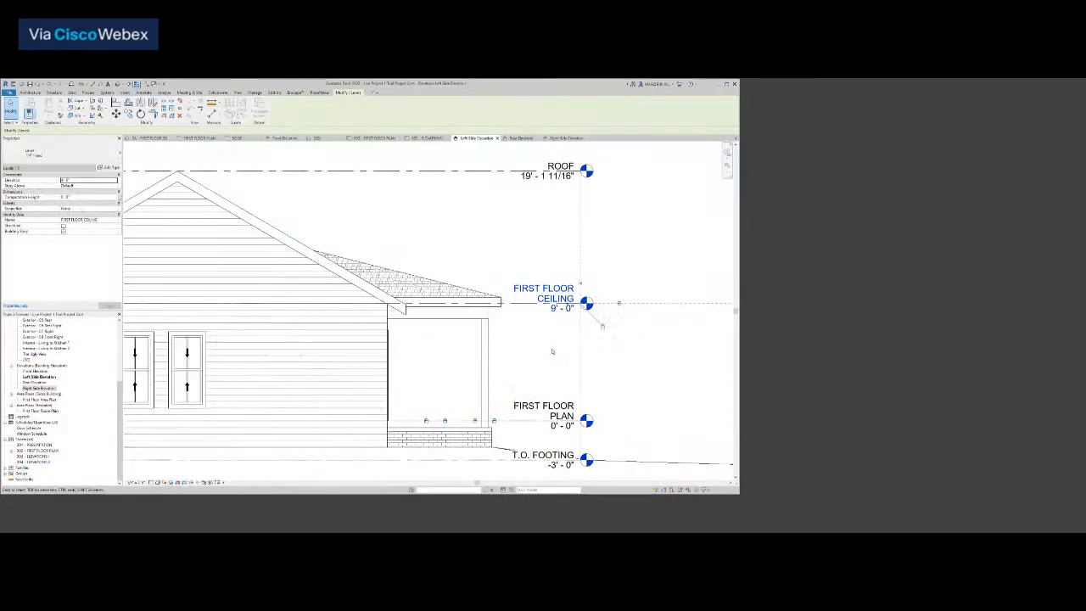
{"action": "left_click", "coordinate": [550, 349]}
Turn on cropping with a visible crop region in the Left Side Elevation and pull both its sides in around the house
{"action": "scroll", "coordinate": [550, 350], "scroll_direction": "down", "scroll_amount": 5}
{"action": "left_click", "coordinate": [185, 483]}
{"action": "left_click", "coordinate": [327, 417]}
{"action": "scroll", "coordinate": [388, 413], "scroll_direction": "down", "scroll_amount": 3}
{"action": "middle_click_drag", "start_coordinate": [388, 413], "coordinate": [439, 379]}
{"action": "scroll", "coordinate": [439, 379], "scroll_direction": "down", "scroll_amount": 2}
{"action": "left_click_drag", "start_coordinate": [178, 357], "coordinate": [411, 356]}
{"action": "scroll", "coordinate": [409, 356], "scroll_direction": "down", "scroll_amount": 1}
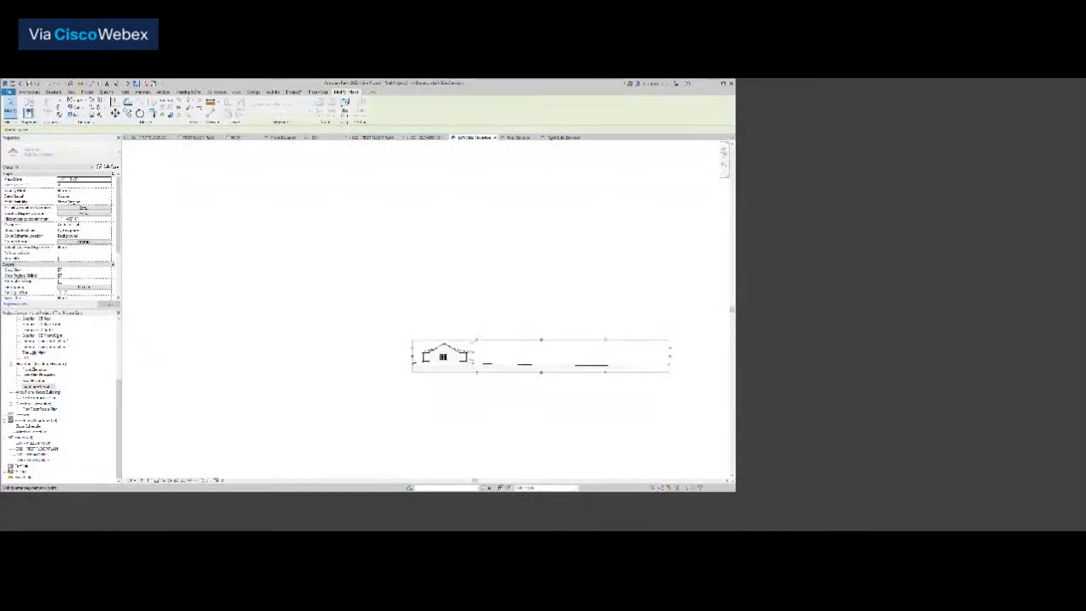
{"action": "left_click_drag", "start_coordinate": [671, 356], "coordinate": [478, 356]}
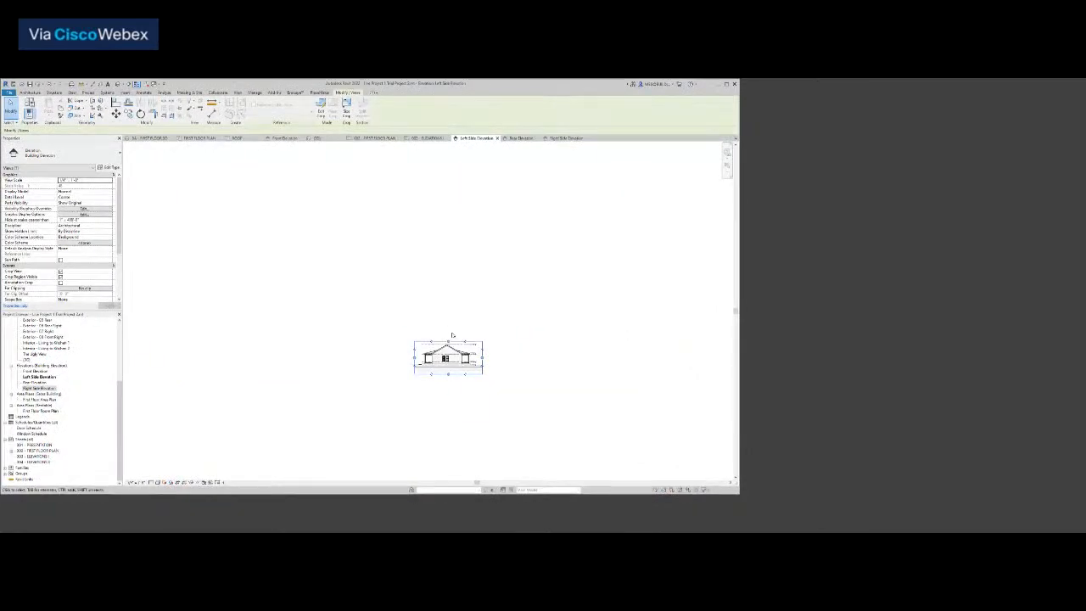
Tighten the crop region's two sides close to the roof eaves and raise its bottom edge to just below the T.O. Footing level
{"action": "scroll", "coordinate": [442, 357], "scroll_direction": "up", "scroll_amount": 5}
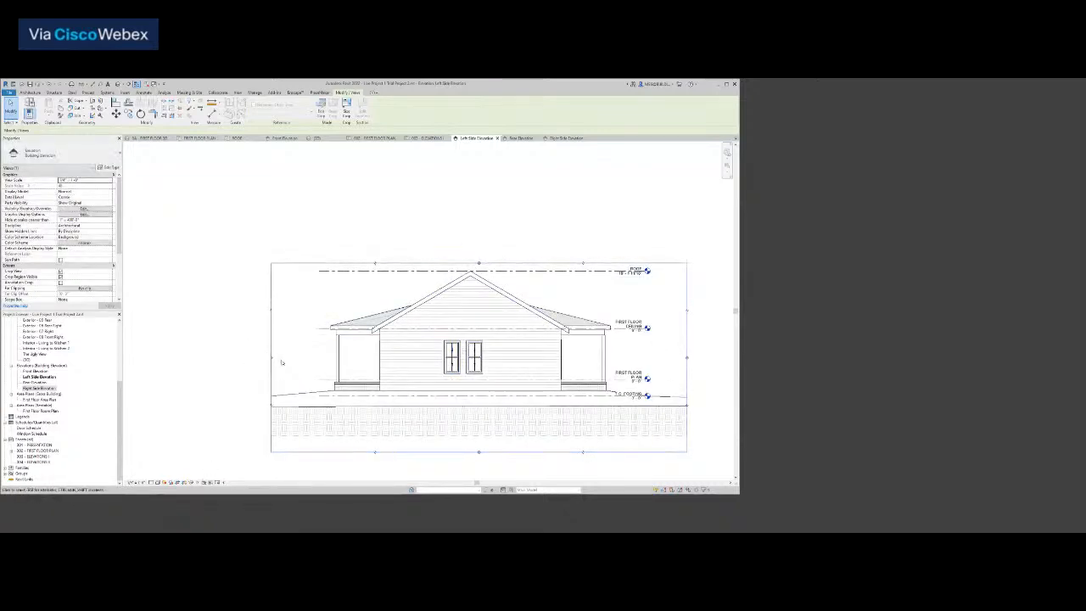
{"action": "scroll", "coordinate": [274, 361], "scroll_direction": "up", "scroll_amount": 2}
{"action": "left_click_drag", "start_coordinate": [338, 348], "coordinate": [345, 349]}
{"action": "scroll", "coordinate": [321, 350], "scroll_direction": "down", "scroll_amount": 1}
{"action": "scroll", "coordinate": [321, 350], "scroll_direction": "down", "scroll_amount": 5}
{"action": "scroll", "coordinate": [536, 386], "scroll_direction": "up", "scroll_amount": 5}
{"action": "scroll", "coordinate": [590, 333], "scroll_direction": "down", "scroll_amount": 1}
{"action": "left_click_drag", "start_coordinate": [602, 325], "coordinate": [519, 325]}
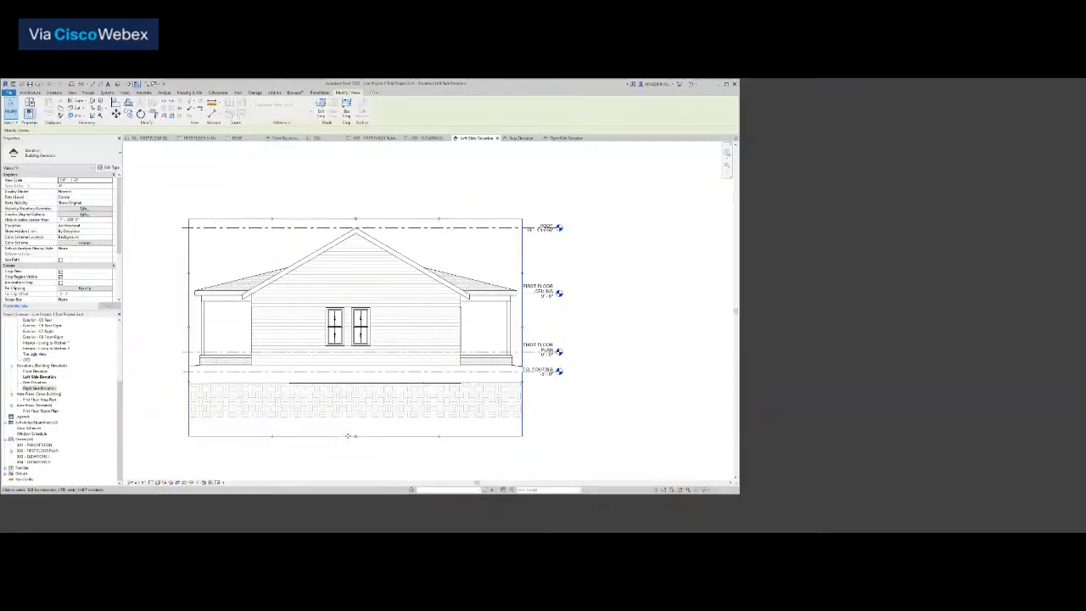
{"action": "left_click_drag", "start_coordinate": [354, 434], "coordinate": [356, 381]}
{"action": "left_click", "coordinate": [326, 441]}
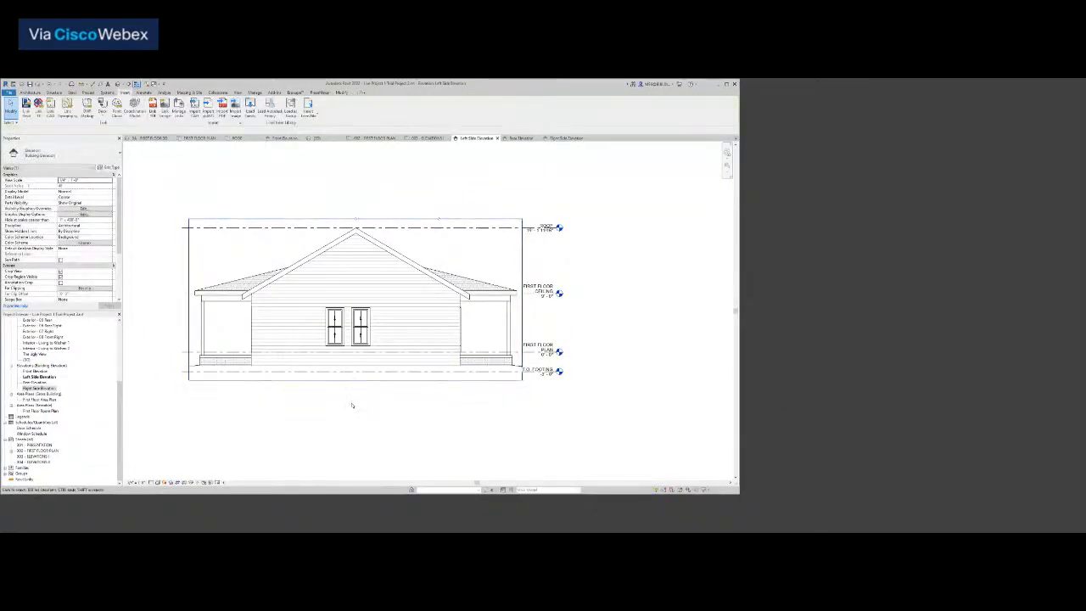
Hide the Left Side Elevation's crop region
{"action": "middle_click", "coordinate": [315, 451]}
{"action": "middle_click", "coordinate": [315, 450]}
{"action": "left_click", "coordinate": [185, 484]}
Set the Left Side Elevation's detail level to Medium and save the project
{"action": "left_click", "coordinate": [148, 483]}
{"action": "left_click", "coordinate": [152, 482]}
{"action": "left_click", "coordinate": [159, 469]}
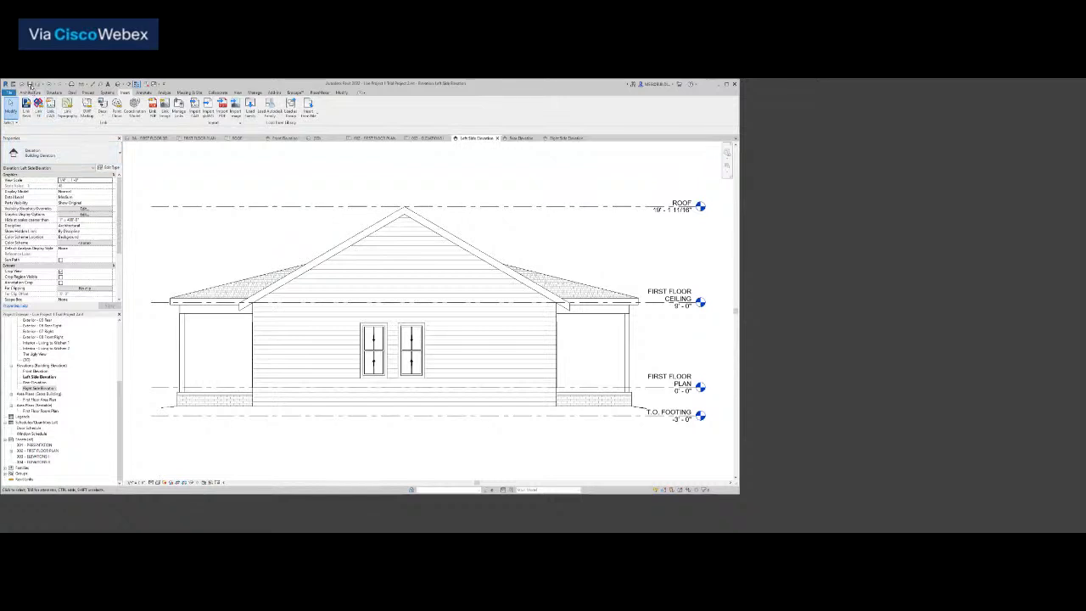
{"action": "left_click", "coordinate": [29, 84]}
In the Rear Elevation, switch the left ends of the Roof, First Floor Ceiling, First Floor Plan and T.O. Footing levels to 2D extents
{"action": "left_click", "coordinate": [518, 138]}
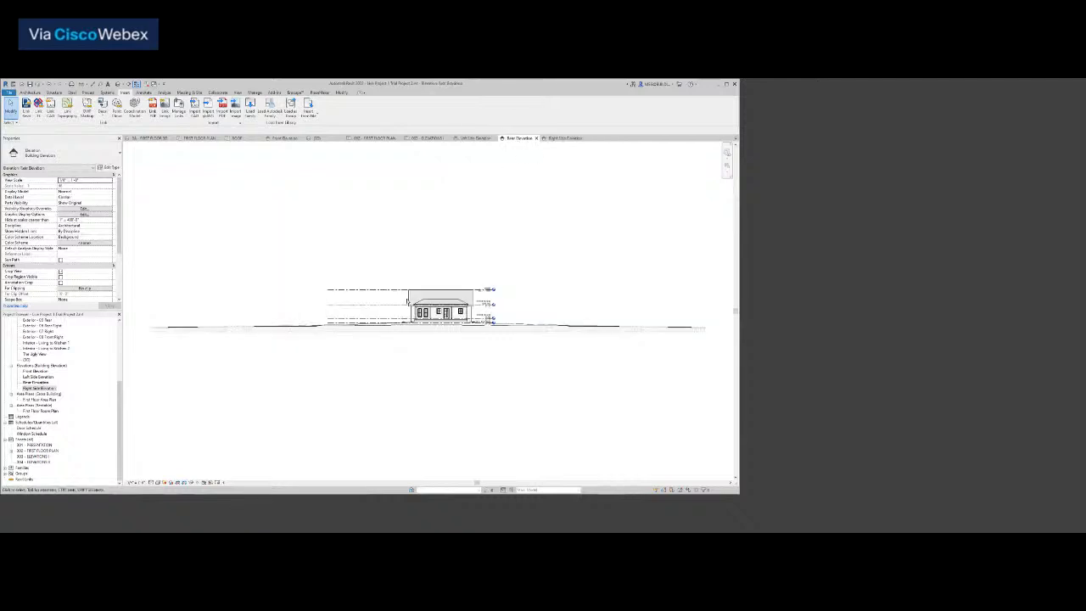
{"action": "scroll", "coordinate": [363, 311], "scroll_direction": "up", "scroll_amount": 3}
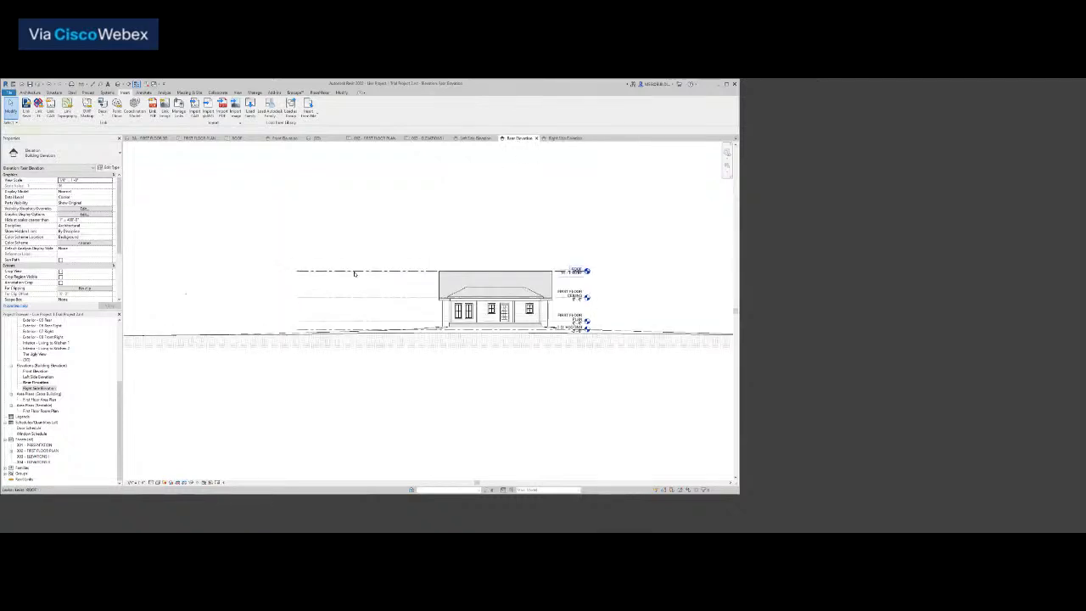
{"action": "left_click", "coordinate": [355, 273]}
{"action": "scroll", "coordinate": [326, 282], "scroll_direction": "up", "scroll_amount": 2}
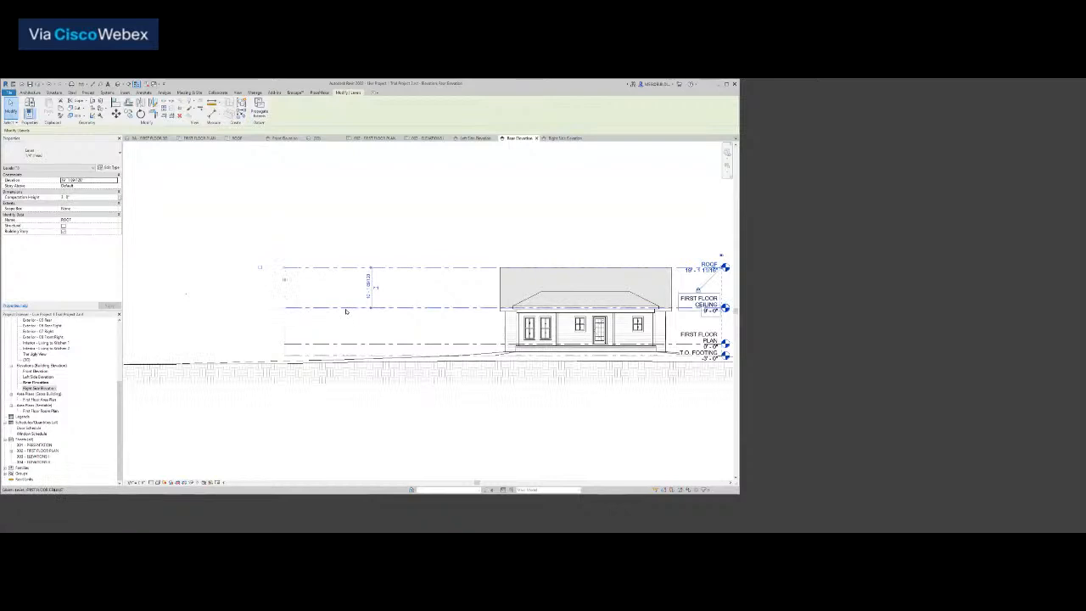
{"action": "left_click", "coordinate": [345, 310]}
{"action": "left_click", "coordinate": [288, 344]}
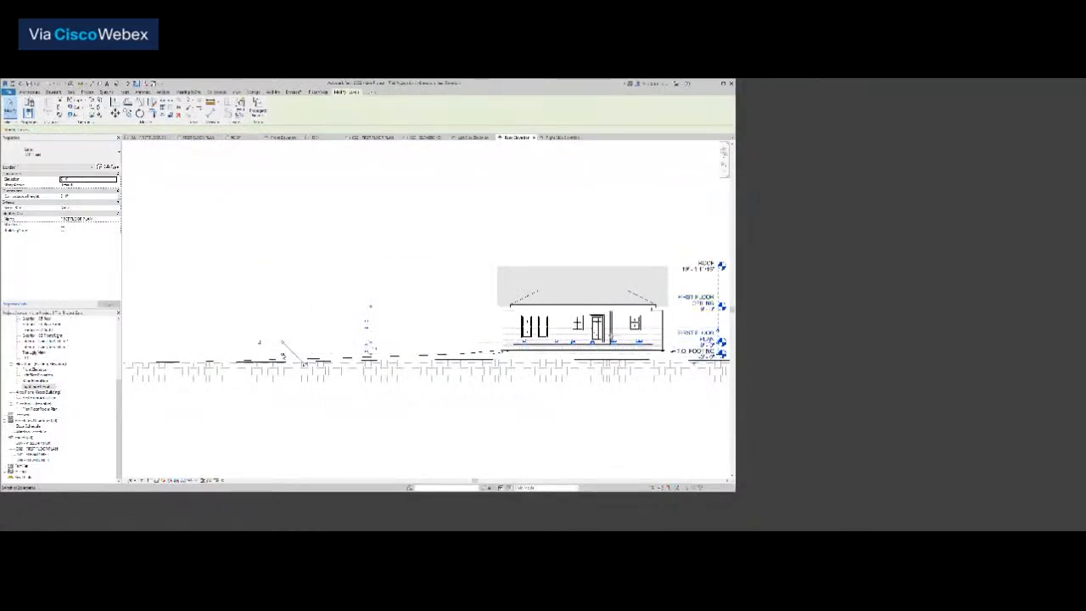
{"action": "left_click", "coordinate": [285, 354]}
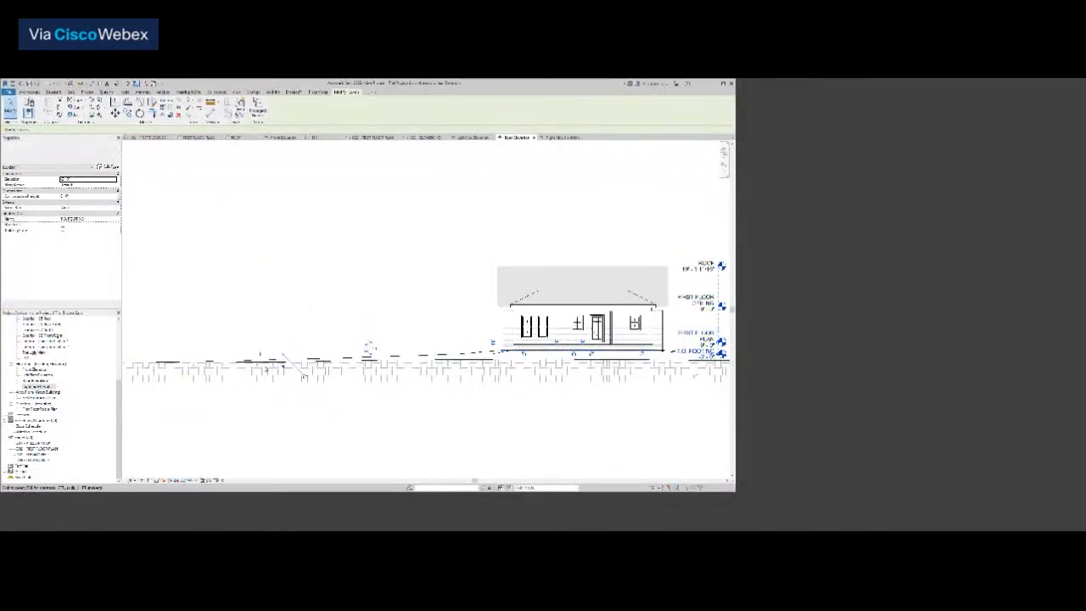
Switch the Rear Elevation's level head ends to 2D extents and set the view scale to 1/4" = 1'-0"
{"action": "scroll", "coordinate": [265, 369], "scroll_direction": "down", "scroll_amount": 2}
{"action": "scroll", "coordinate": [555, 346], "scroll_direction": "up", "scroll_amount": 4}
{"action": "scroll", "coordinate": [442, 272], "scroll_direction": "down", "scroll_amount": 1}
{"action": "left_click", "coordinate": [443, 265]}
{"action": "scroll", "coordinate": [443, 265], "scroll_direction": "up", "scroll_amount": 2}
{"action": "left_click", "coordinate": [469, 301]}
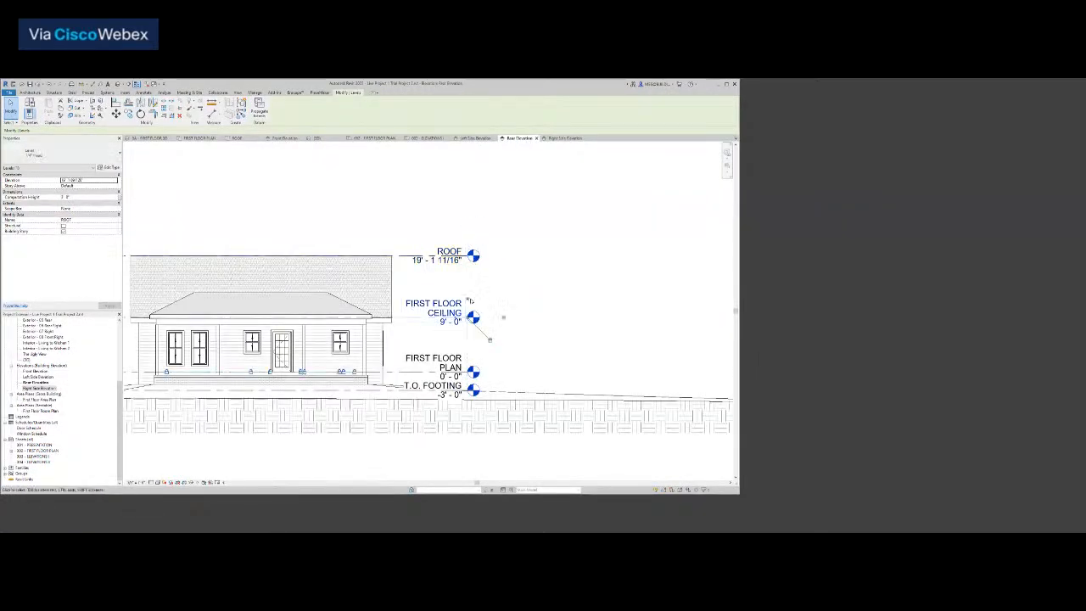
{"action": "left_click", "coordinate": [466, 357]}
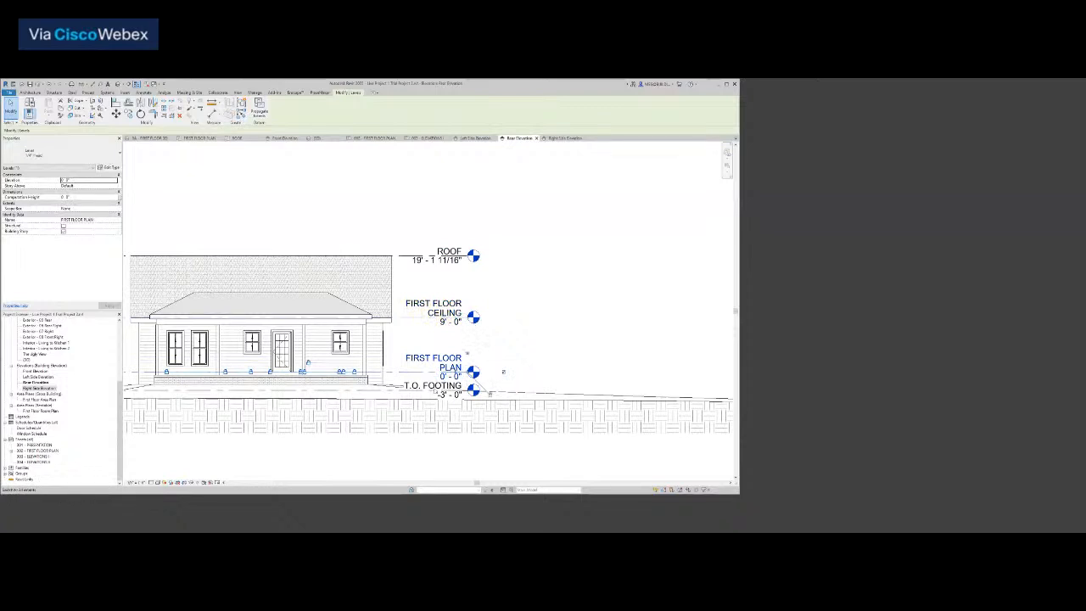
{"action": "left_click", "coordinate": [437, 402]}
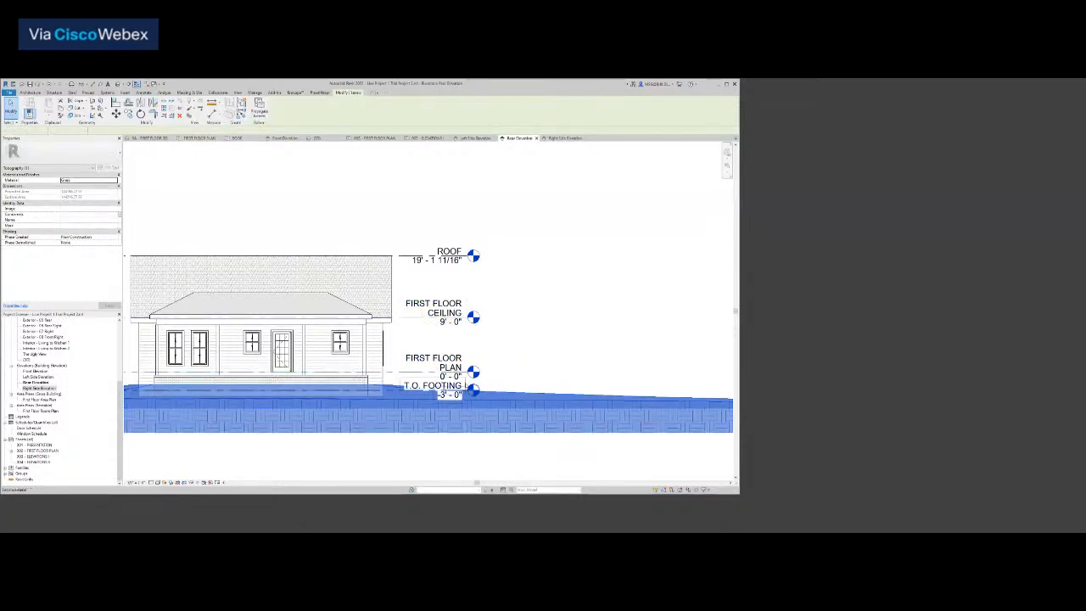
{"action": "left_click", "coordinate": [142, 485]}
{"action": "left_click", "coordinate": [147, 344]}
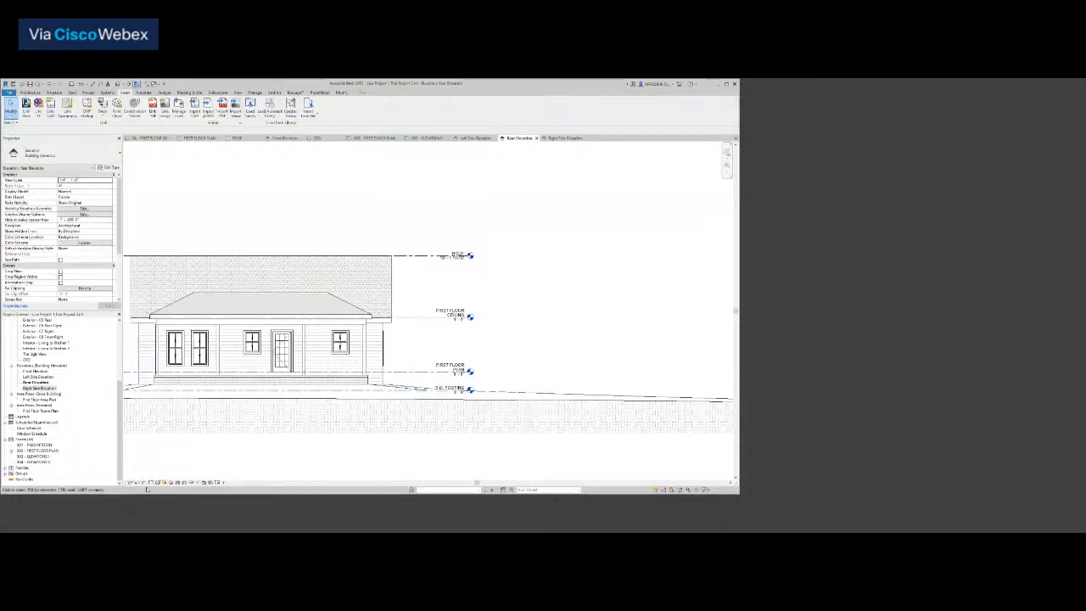
Set the Rear Elevation's detail level to Medium and pull the left ends of the level lines in near the house
{"action": "left_click", "coordinate": [151, 484]}
{"action": "left_click", "coordinate": [159, 469]}
{"action": "scroll", "coordinate": [405, 404], "scroll_direction": "down", "scroll_amount": 3}
{"action": "middle_click_drag", "start_coordinate": [405, 403], "coordinate": [549, 388]}
{"action": "scroll", "coordinate": [358, 341], "scroll_direction": "up", "scroll_amount": 1}
{"action": "left_click", "coordinate": [350, 338]}
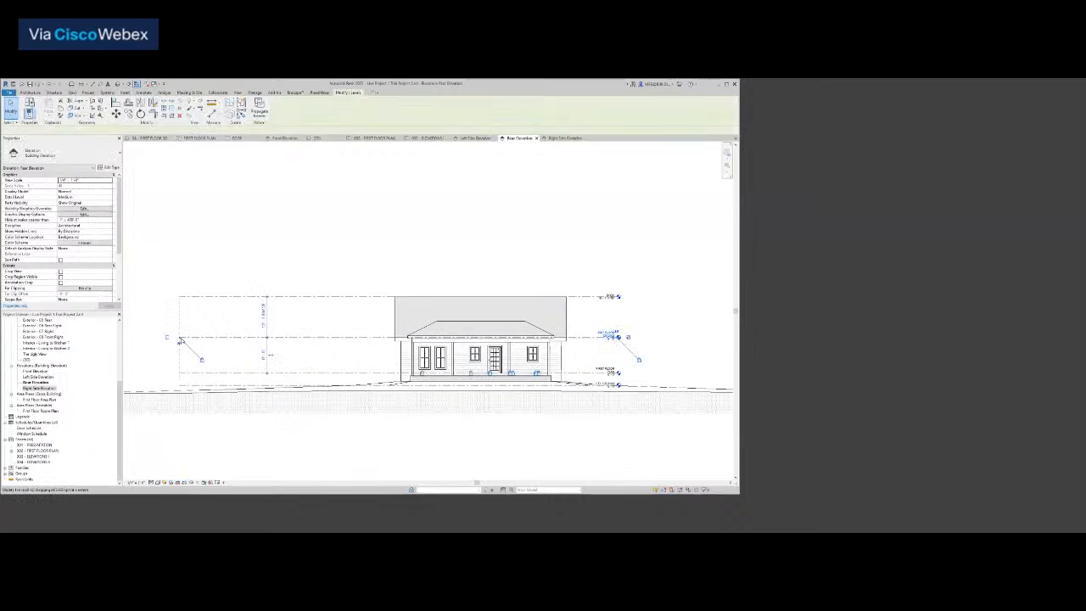
{"action": "scroll", "coordinate": [391, 341], "scroll_direction": "up", "scroll_amount": 4}
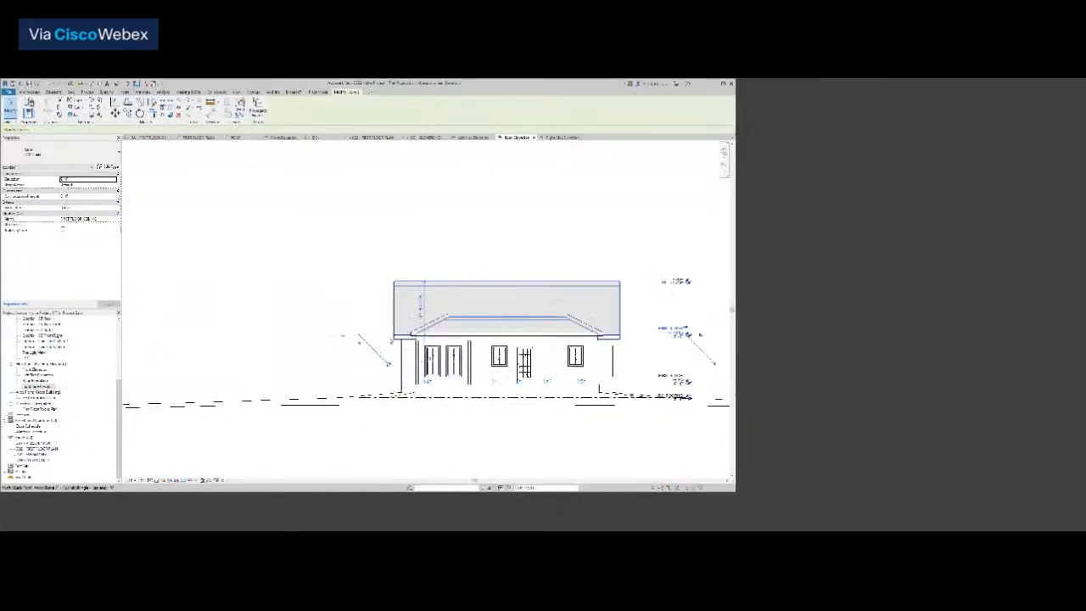
Draw guide detail lines off the left roof eave and align the left ends of the Rear Elevation's levels to them
{"action": "key", "text": "d"}
{"action": "key", "text": "l"}
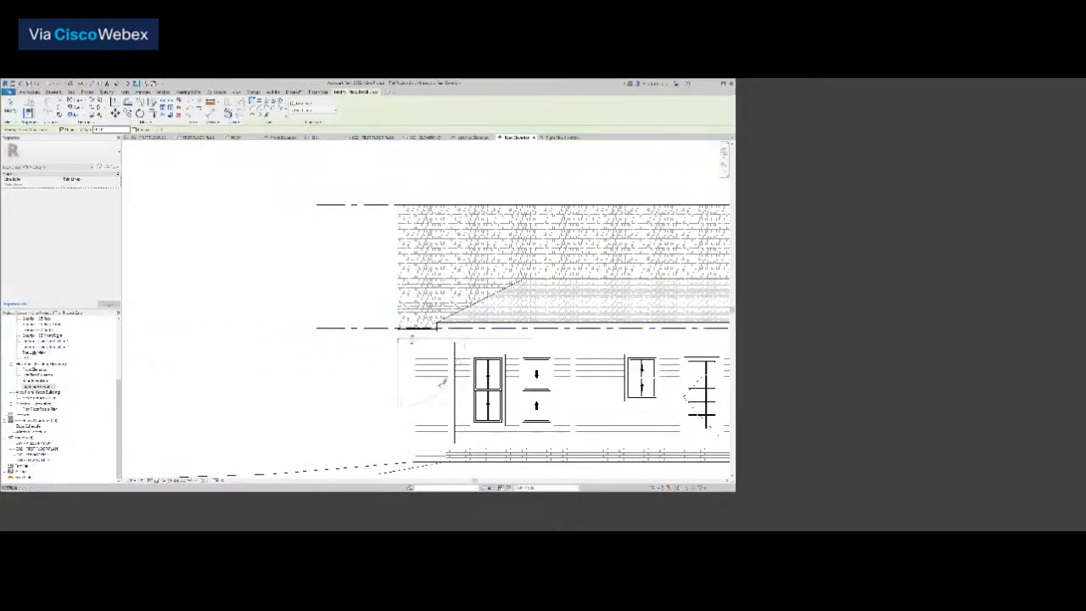
{"action": "scroll", "coordinate": [373, 322], "scroll_direction": "up", "scroll_amount": 2}
{"action": "key", "text": "Escape"}
{"action": "left_click", "coordinate": [295, 336]}
{"action": "scroll", "coordinate": [294, 336], "scroll_direction": "up", "scroll_amount": 2}
{"action": "left_click_drag", "start_coordinate": [268, 335], "coordinate": [438, 332]}
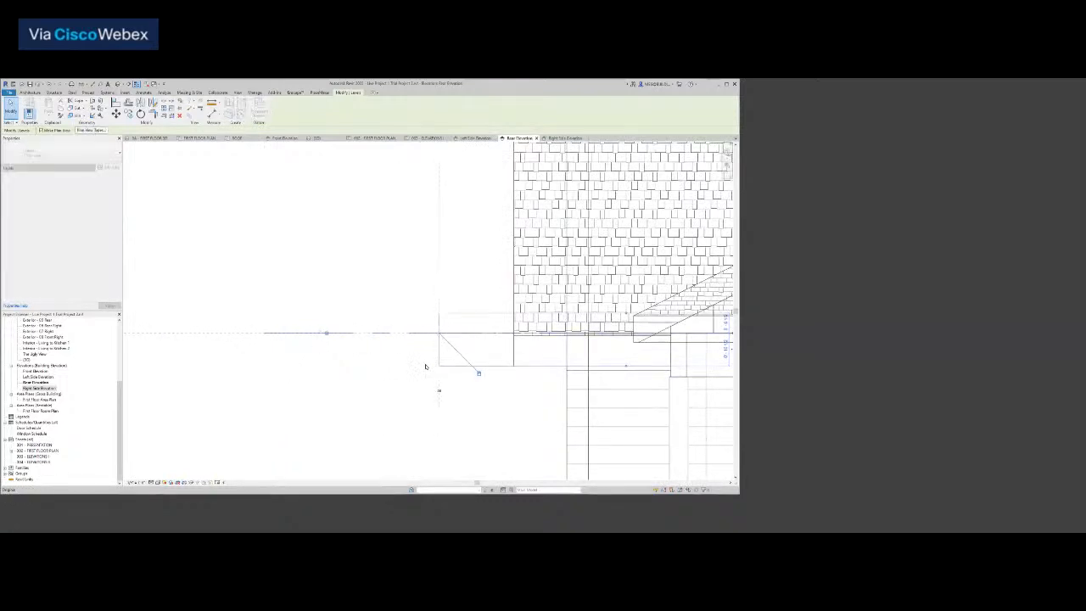
Delete the guide detail lines beside the left eave
{"action": "left_click", "coordinate": [438, 354]}
{"action": "key", "text": "Delete"}
{"action": "left_click", "coordinate": [449, 366]}
{"action": "key", "text": "Delete"}
Pull the Rear Elevation's level heads in closer to the right side of the house
{"action": "scroll", "coordinate": [429, 381], "scroll_direction": "down", "scroll_amount": 1}
{"action": "scroll", "coordinate": [423, 384], "scroll_direction": "down", "scroll_amount": 5}
{"action": "middle_click_drag", "start_coordinate": [424, 385], "coordinate": [286, 337]}
{"action": "scroll", "coordinate": [640, 330], "scroll_direction": "up", "scroll_amount": 1}
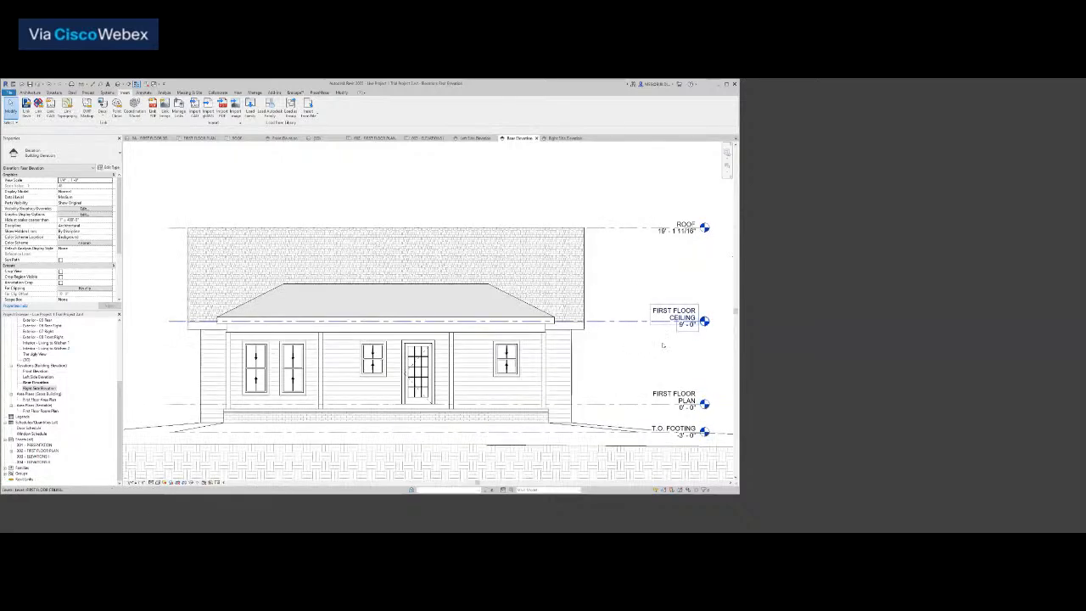
{"action": "left_click", "coordinate": [663, 346]}
{"action": "scroll", "coordinate": [611, 326], "scroll_direction": "up", "scroll_amount": 4}
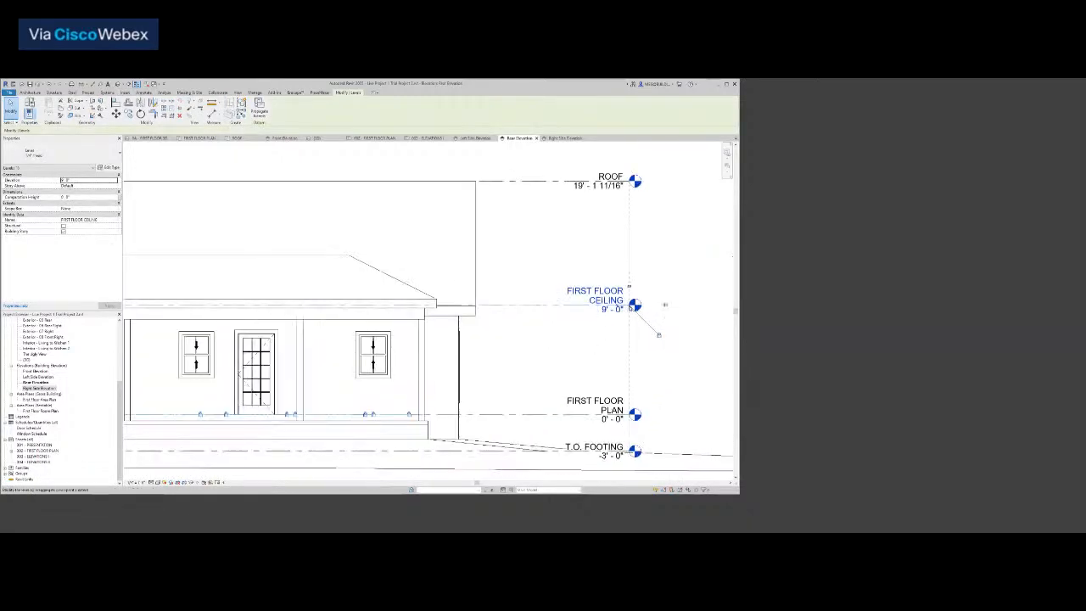
{"action": "left_click_drag", "start_coordinate": [629, 305], "coordinate": [551, 306]}
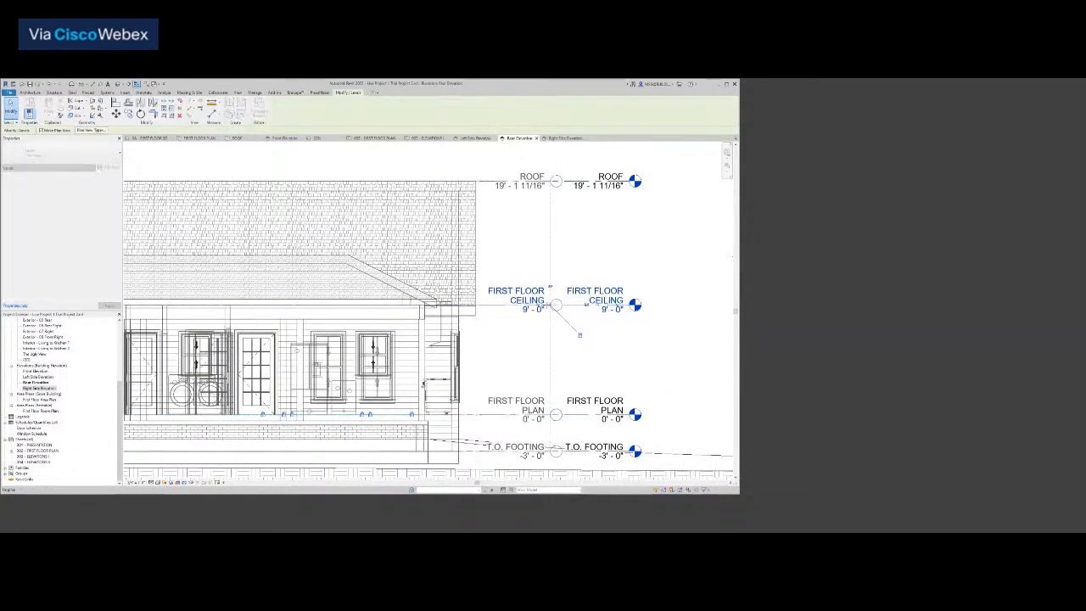
{"action": "left_click", "coordinate": [533, 359]}
{"action": "scroll", "coordinate": [533, 359], "scroll_direction": "down", "scroll_amount": 4}
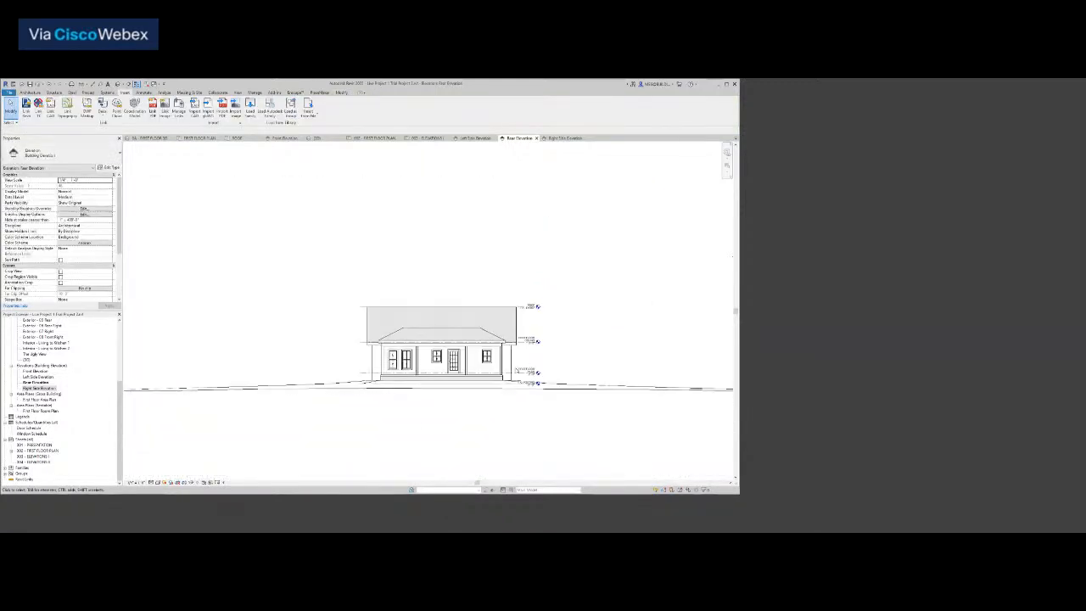
Turn on the Rear Elevation's crop region and bring its left, right and top edges in around the house
{"action": "scroll", "coordinate": [429, 417], "scroll_direction": "down", "scroll_amount": 2}
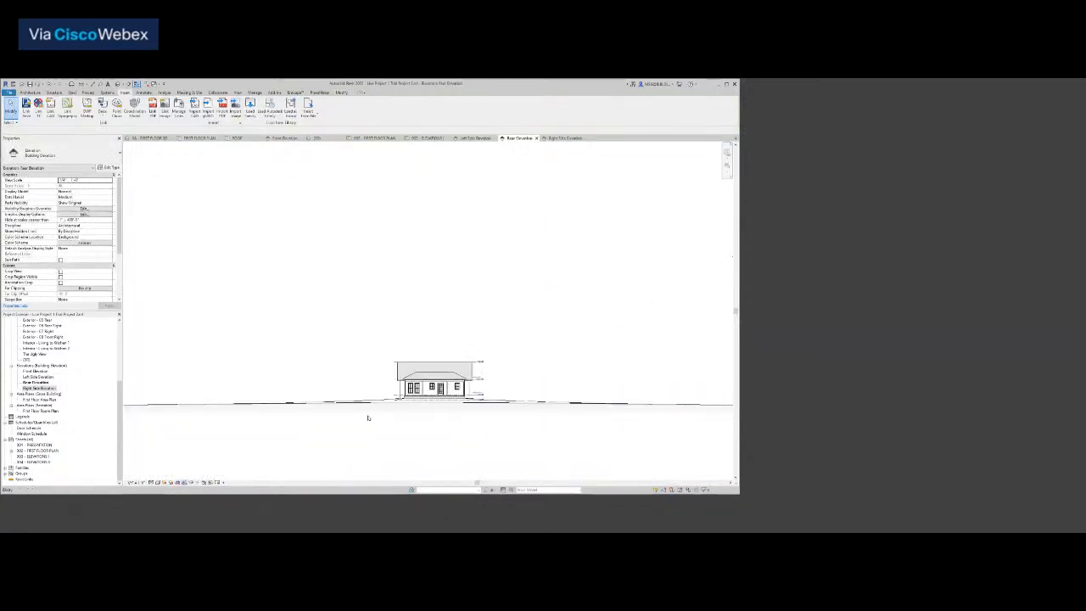
{"action": "scroll", "coordinate": [368, 418], "scroll_direction": "down", "scroll_amount": 2}
{"action": "left_click", "coordinate": [329, 416]}
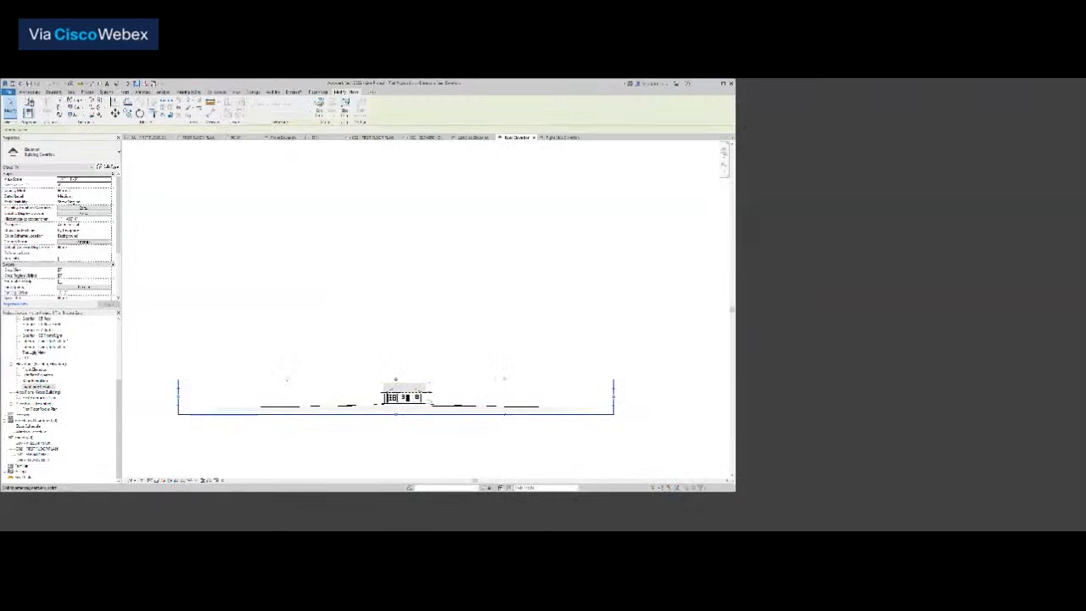
{"action": "left_click_drag", "start_coordinate": [178, 392], "coordinate": [370, 392]}
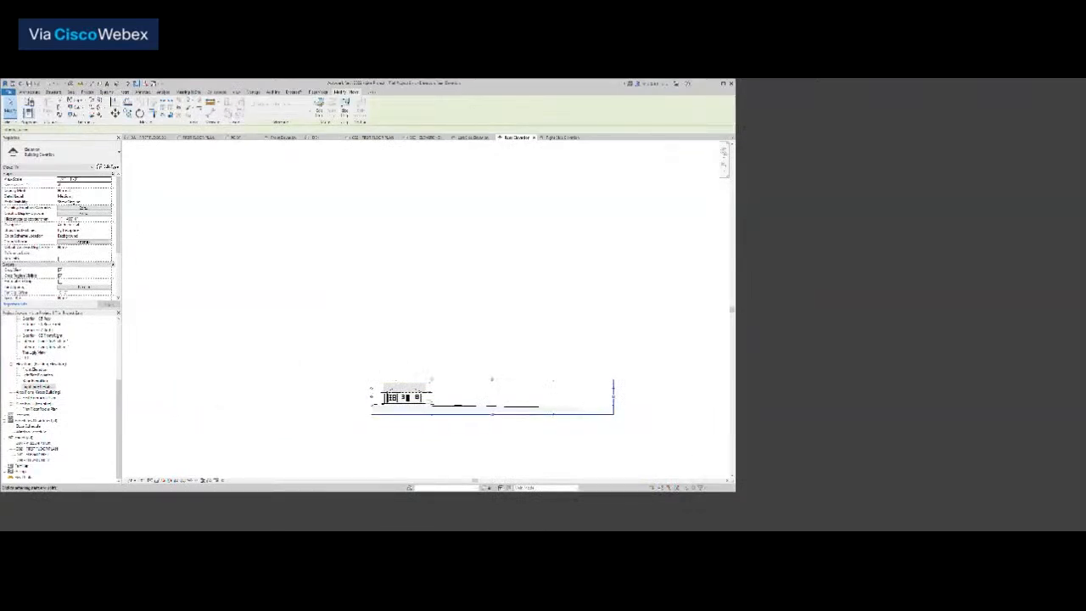
{"action": "left_click_drag", "start_coordinate": [613, 392], "coordinate": [443, 396]}
{"action": "scroll", "coordinate": [445, 299], "scroll_direction": "up", "scroll_amount": 5}
{"action": "left_click_drag", "start_coordinate": [449, 286], "coordinate": [447, 296]}
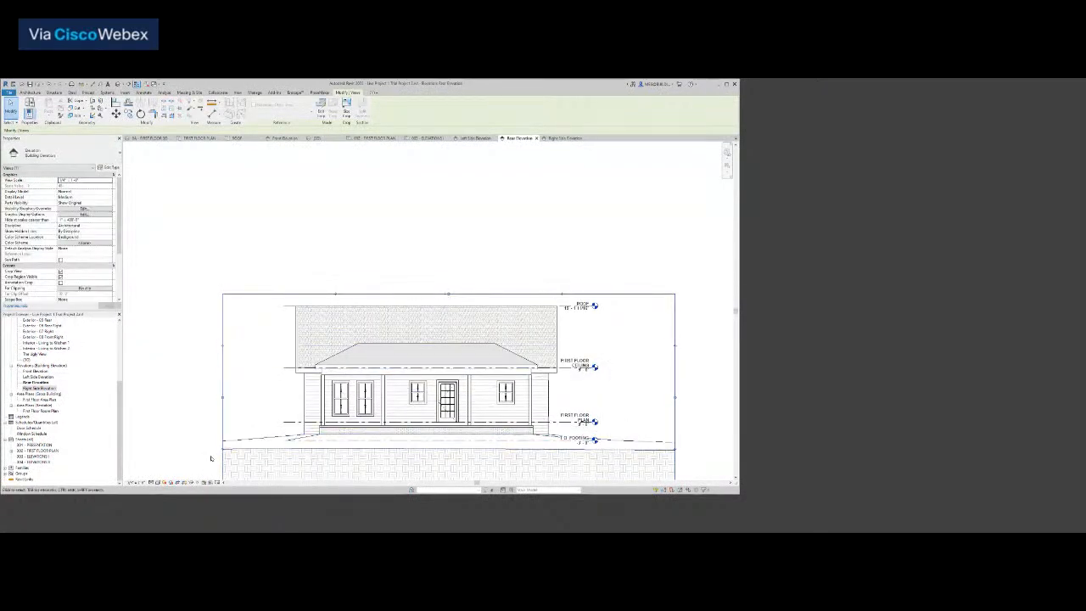
Tighten the left and right crop edges of the Rear Elevation to just outside the roof eaves
{"action": "scroll", "coordinate": [209, 455], "scroll_direction": "up", "scroll_amount": 1}
{"action": "left_click_drag", "start_coordinate": [227, 379], "coordinate": [314, 379]}
{"action": "scroll", "coordinate": [307, 388], "scroll_direction": "down", "scroll_amount": 2}
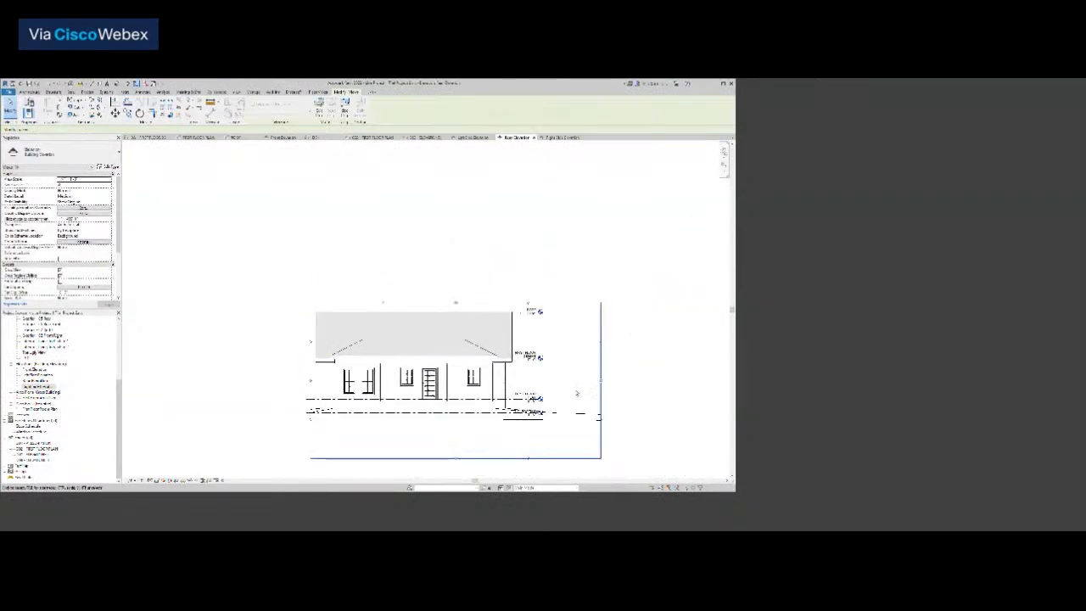
{"action": "scroll", "coordinate": [614, 371], "scroll_direction": "up", "scroll_amount": 2}
{"action": "left_click_drag", "start_coordinate": [614, 371], "coordinate": [469, 373]}
Nudge the Rear Elevation's level heads slightly outward so their labels clear the right crop edge
{"action": "left_click", "coordinate": [489, 328]}
{"action": "scroll", "coordinate": [488, 331], "scroll_direction": "up", "scroll_amount": 2}
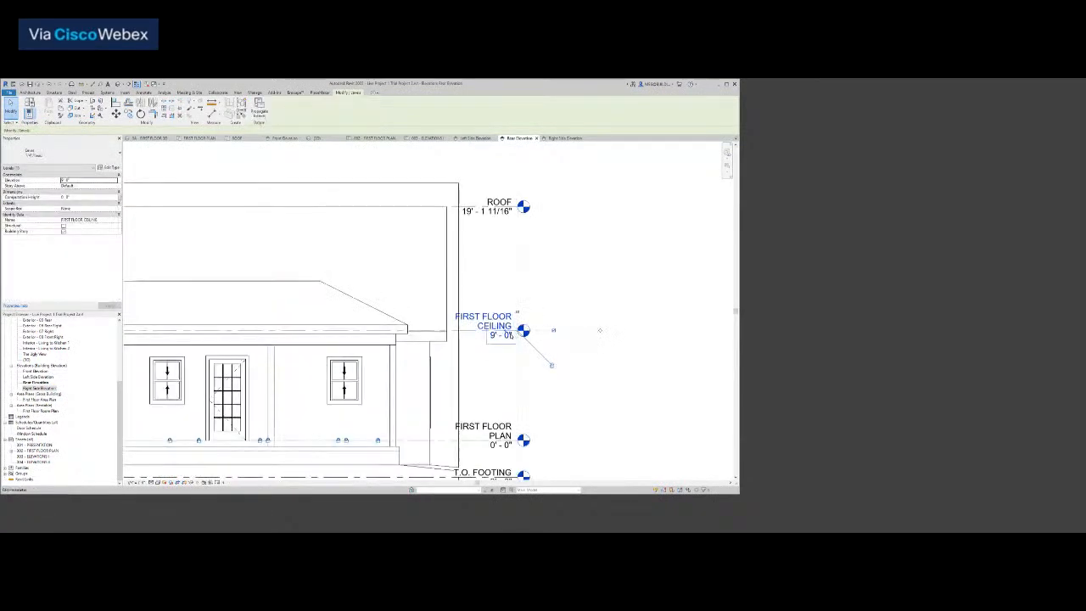
{"action": "left_click_drag", "start_coordinate": [520, 331], "coordinate": [453, 369]}
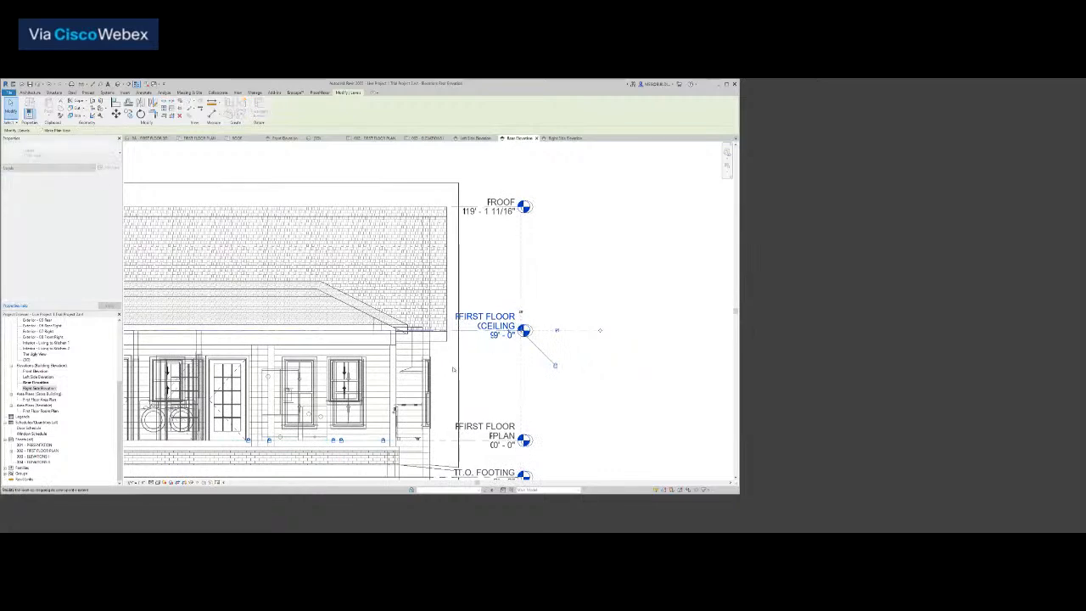
{"action": "left_click", "coordinate": [456, 389]}
{"action": "left_click", "coordinate": [470, 383]}
Raise the bottom edge of the Rear Elevation's crop region to just below the T.O. Footing level
{"action": "scroll", "coordinate": [470, 383], "scroll_direction": "down", "scroll_amount": 5}
{"action": "middle_click_drag", "start_coordinate": [472, 385], "coordinate": [583, 316]}
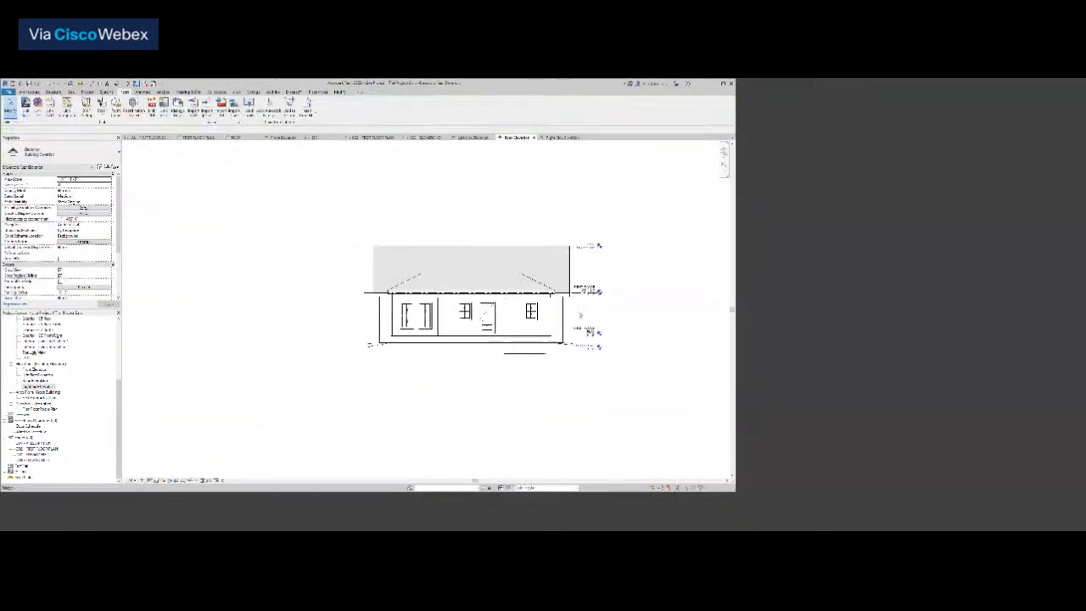
{"action": "left_click", "coordinate": [497, 393]}
{"action": "left_click_drag", "start_coordinate": [470, 393], "coordinate": [476, 351]}
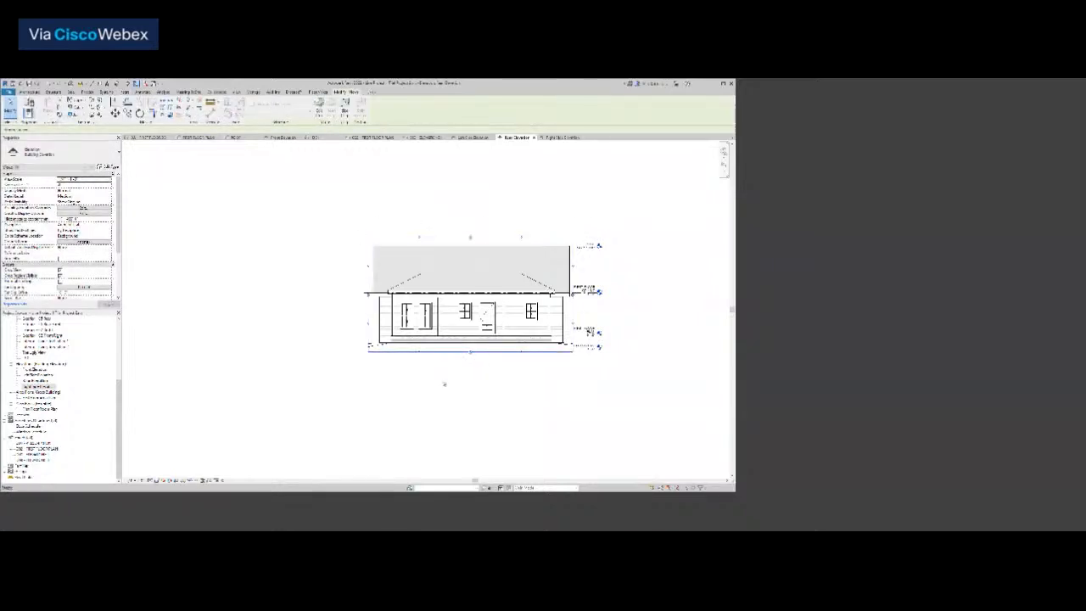
{"action": "middle_click", "coordinate": [444, 385]}
{"action": "middle_click", "coordinate": [445, 385]}
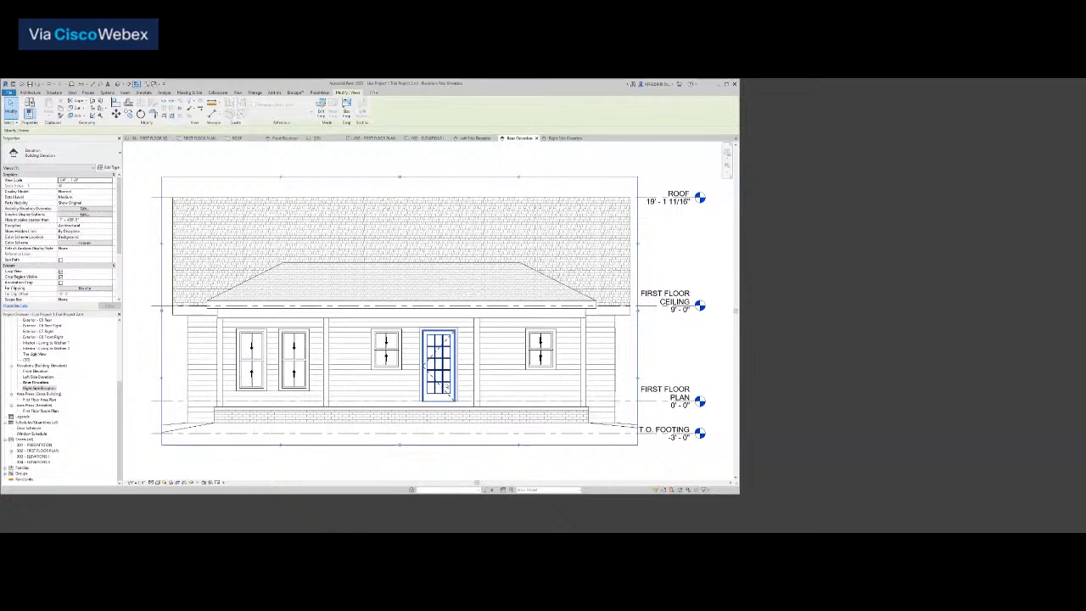
Lower the top crop edge slightly toward the roof ridge and hide the Rear Elevation's crop region
{"action": "left_click_drag", "start_coordinate": [402, 176], "coordinate": [399, 182]}
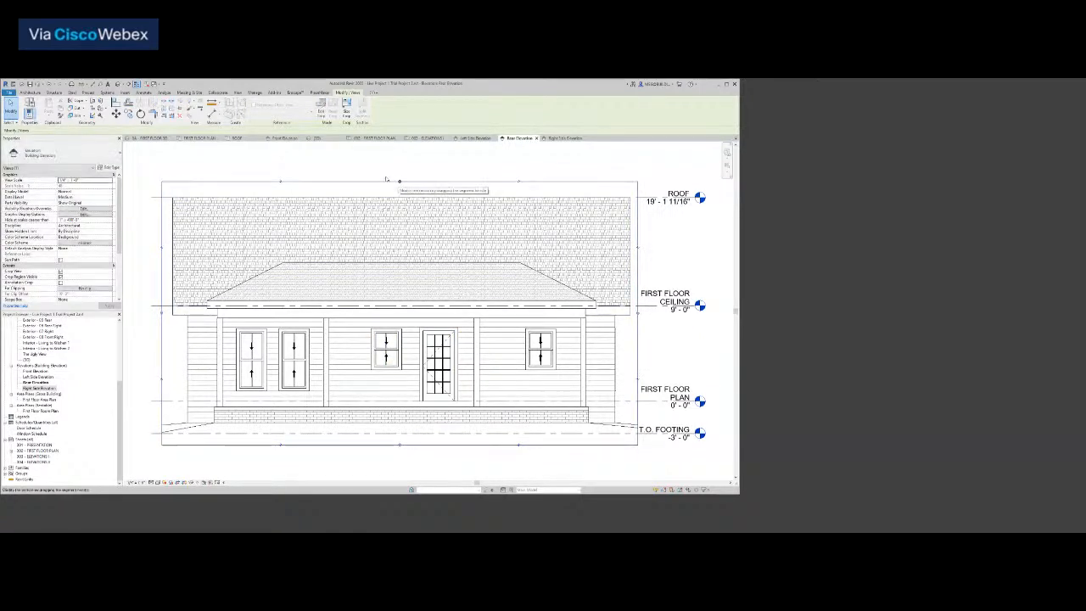
{"action": "left_click", "coordinate": [355, 170]}
{"action": "left_click", "coordinate": [190, 483]}
{"action": "key", "text": "f"}
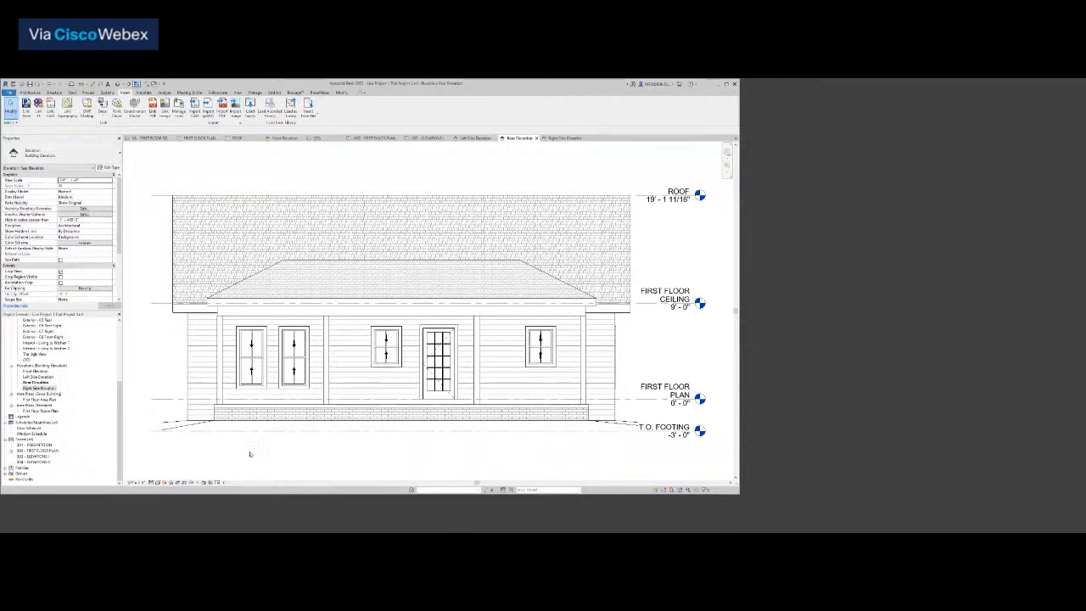
In the Right Side Elevation, switch the left ends of the Roof, First Floor Ceiling, First Floor Plan and T.O. Footing levels to 2D extents
{"action": "left_click", "coordinate": [559, 138]}
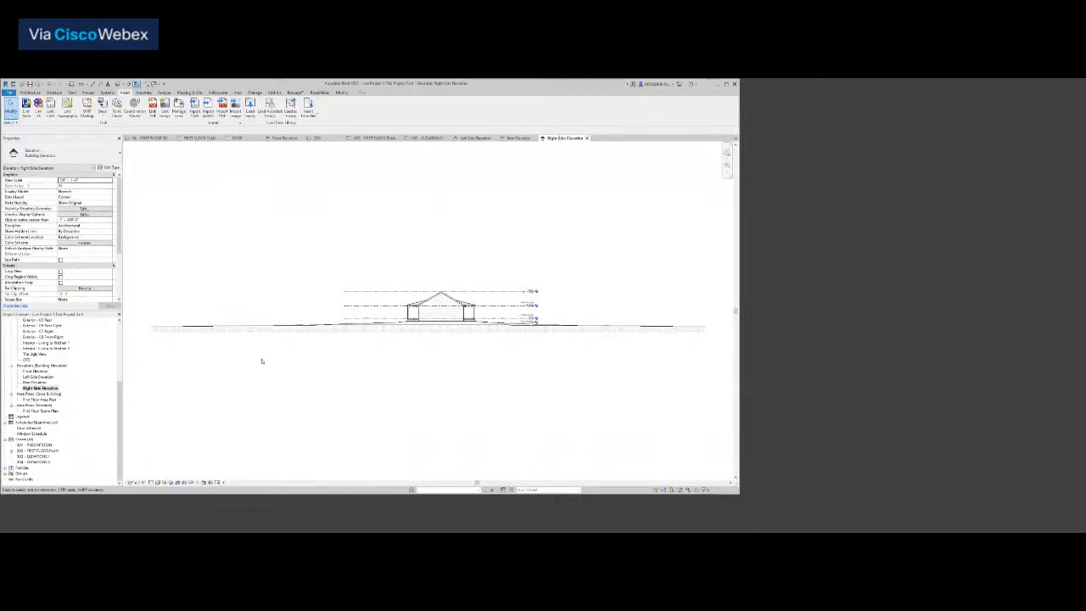
{"action": "scroll", "coordinate": [363, 303], "scroll_direction": "up", "scroll_amount": 5}
{"action": "left_click", "coordinate": [368, 260]}
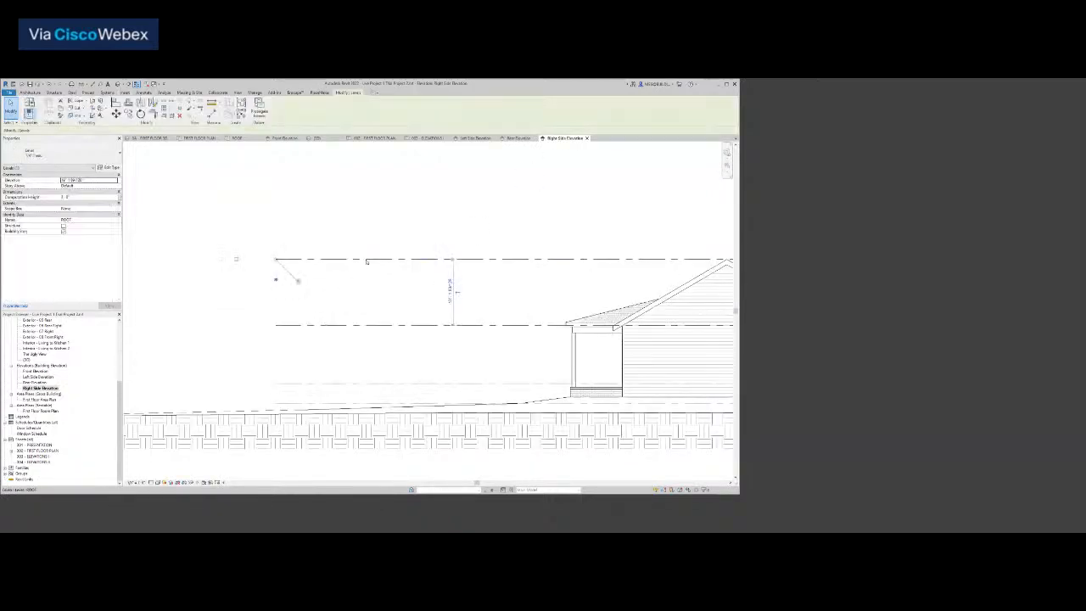
{"action": "left_click", "coordinate": [289, 325]}
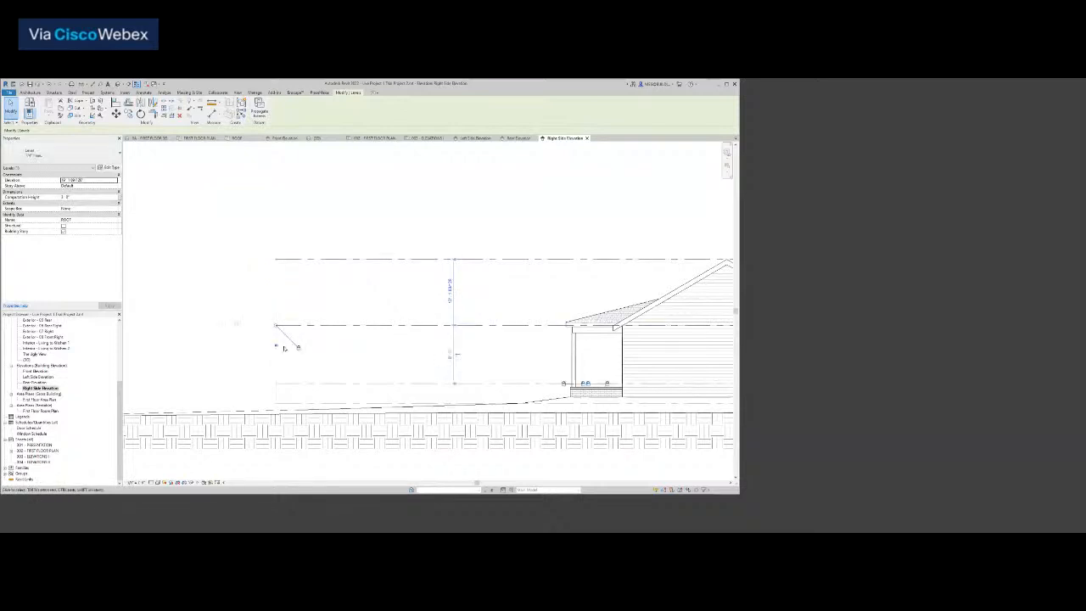
{"action": "left_click", "coordinate": [293, 384]}
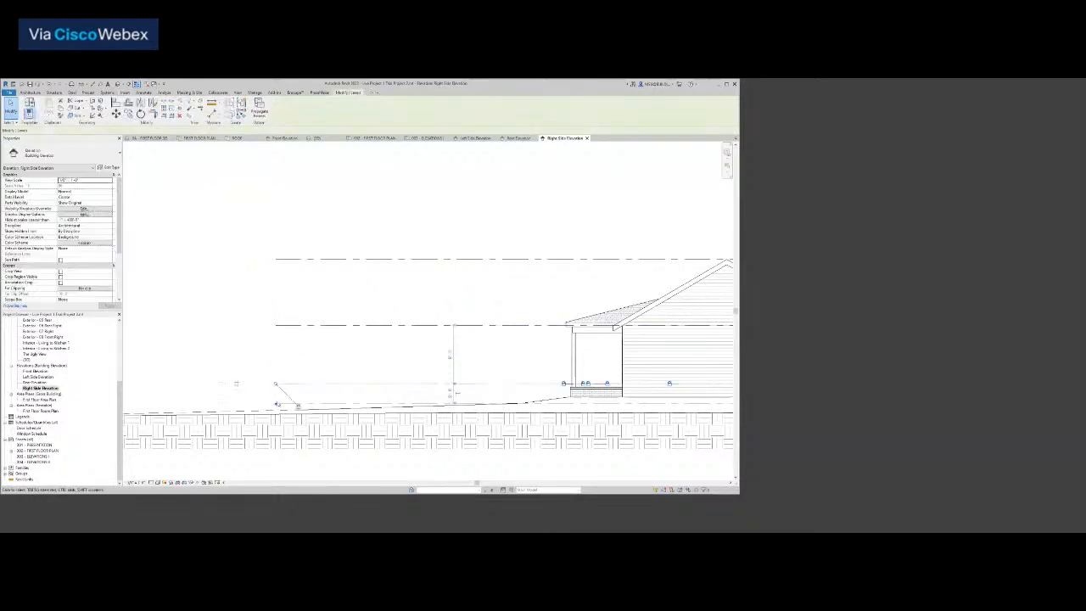
{"action": "left_click", "coordinate": [295, 404]}
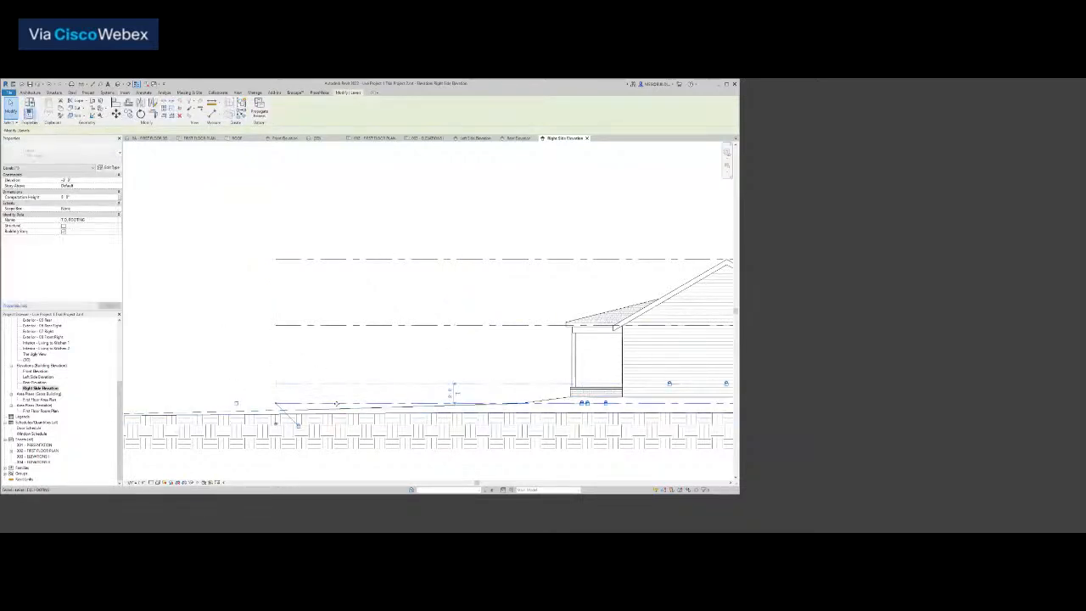
Switch the head ends of all four levels in the Right Side Elevation to 2D extents
{"action": "scroll", "coordinate": [214, 383], "scroll_direction": "down", "scroll_amount": 2}
{"action": "middle_click_drag", "start_coordinate": [214, 383], "coordinate": [219, 377]}
{"action": "scroll", "coordinate": [603, 293], "scroll_direction": "up", "scroll_amount": 4}
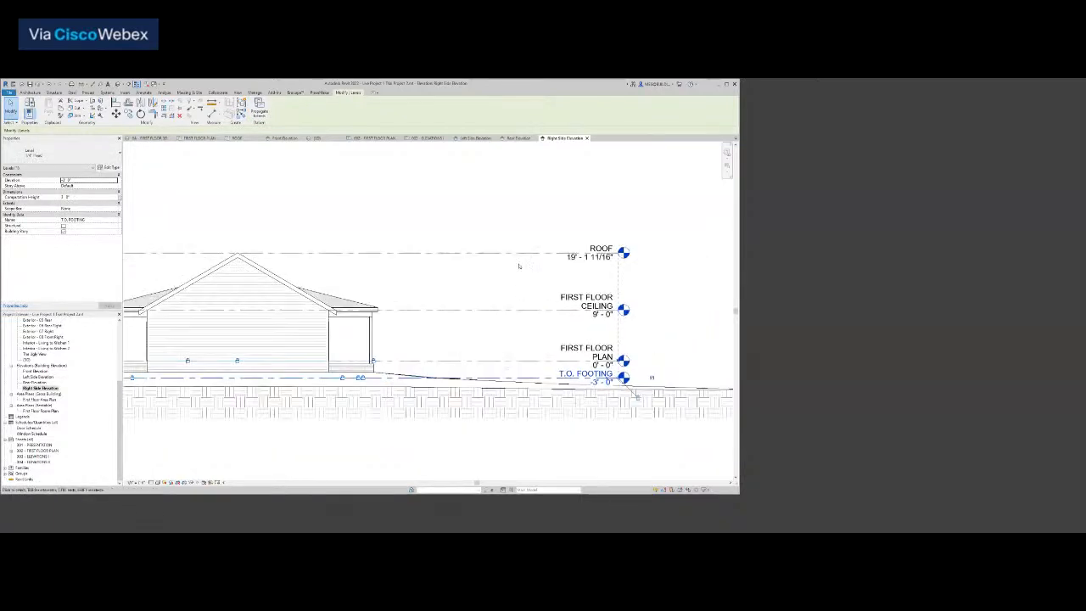
{"action": "left_click", "coordinate": [520, 253]}
{"action": "left_click", "coordinate": [545, 326]}
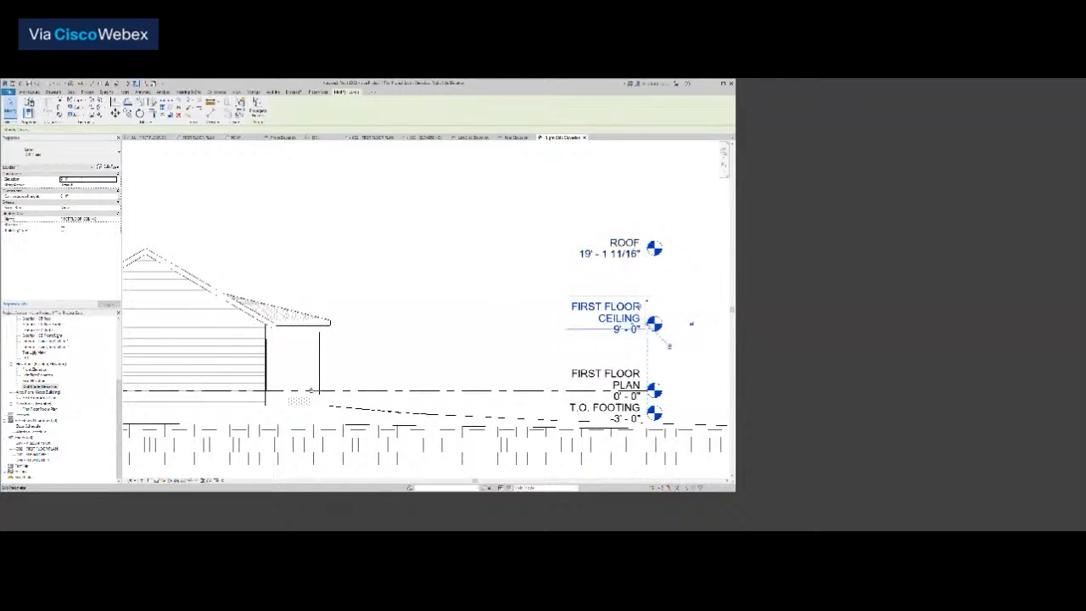
{"action": "left_click", "coordinate": [563, 391]}
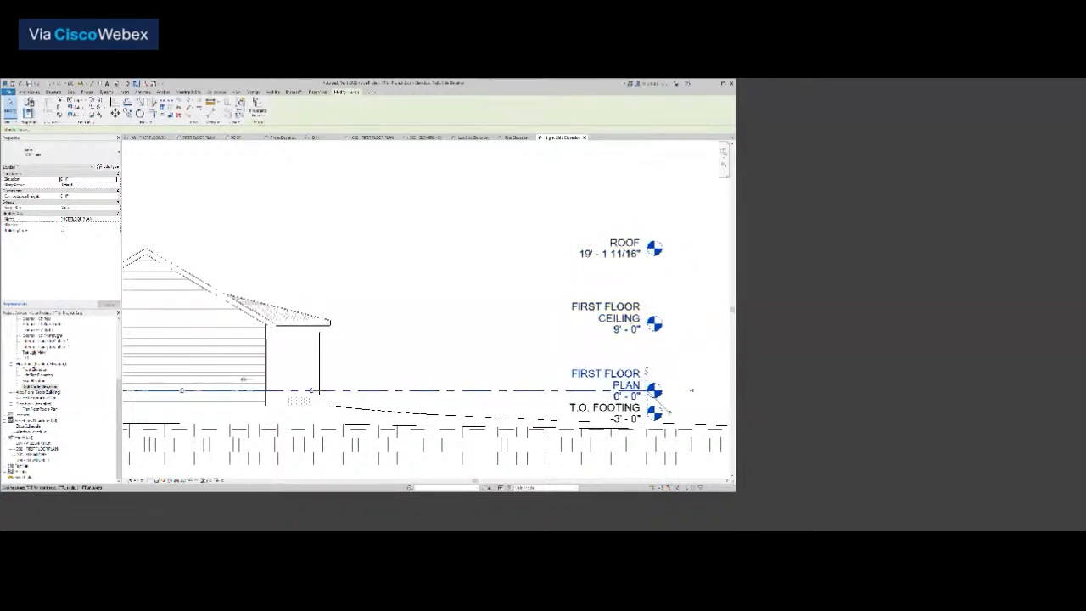
{"action": "left_click", "coordinate": [578, 415]}
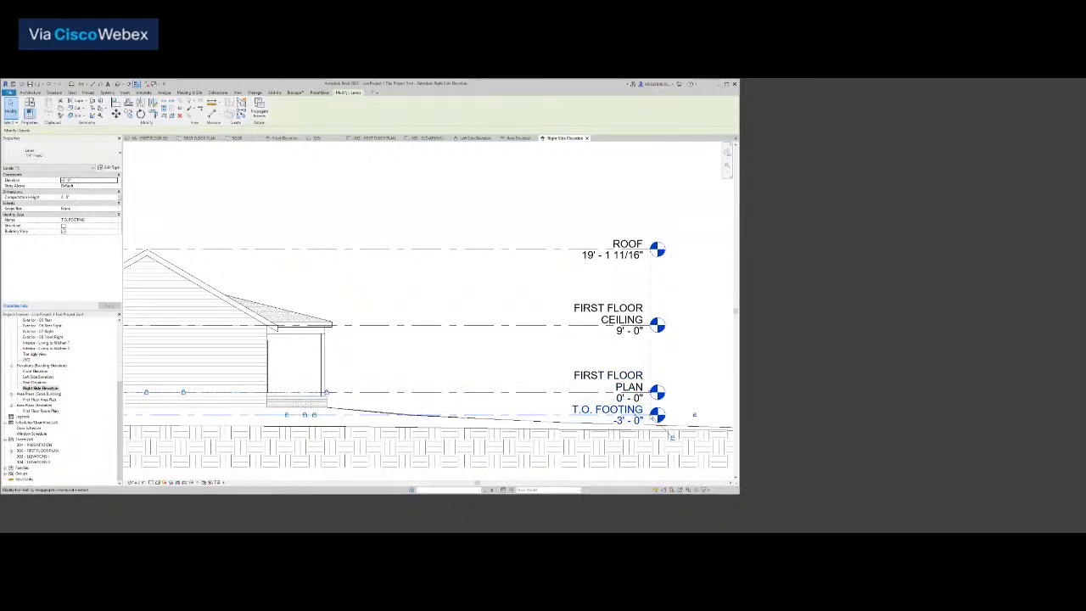
Set the Right Side Elevation's view scale to 1/4" = 1'-0" and its detail level to Medium
{"action": "scroll", "coordinate": [310, 426], "scroll_direction": "down", "scroll_amount": 3}
{"action": "scroll", "coordinate": [309, 426], "scroll_direction": "down", "scroll_amount": 1}
{"action": "middle_click_drag", "start_coordinate": [151, 441], "coordinate": [340, 417]}
{"action": "scroll", "coordinate": [325, 424], "scroll_direction": "up", "scroll_amount": 2}
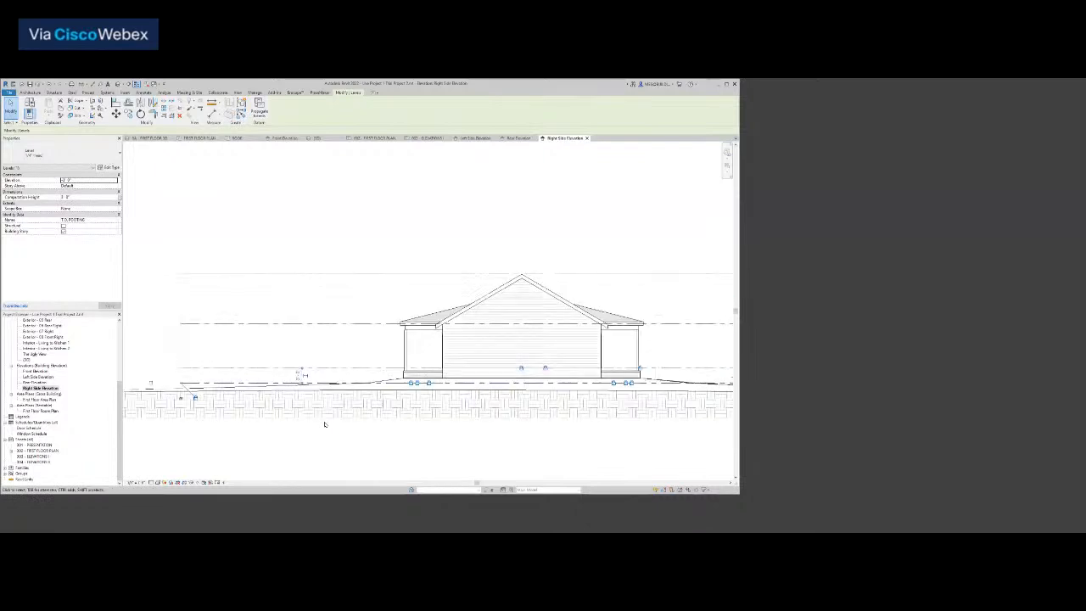
{"action": "left_click", "coordinate": [134, 482]}
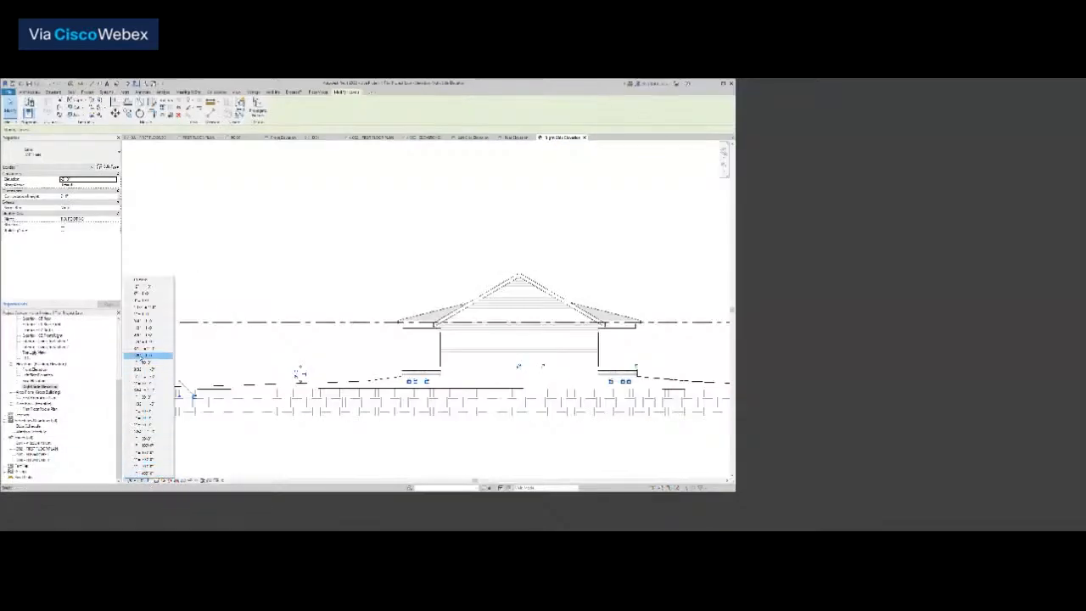
{"action": "left_click", "coordinate": [144, 343]}
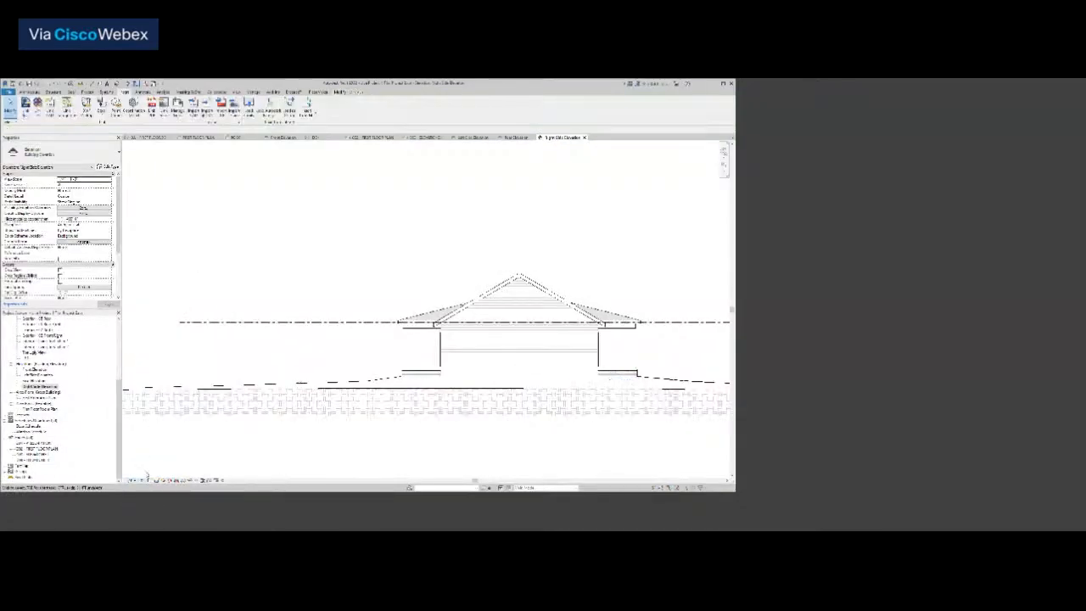
{"action": "left_click", "coordinate": [151, 481]}
{"action": "left_click", "coordinate": [160, 469]}
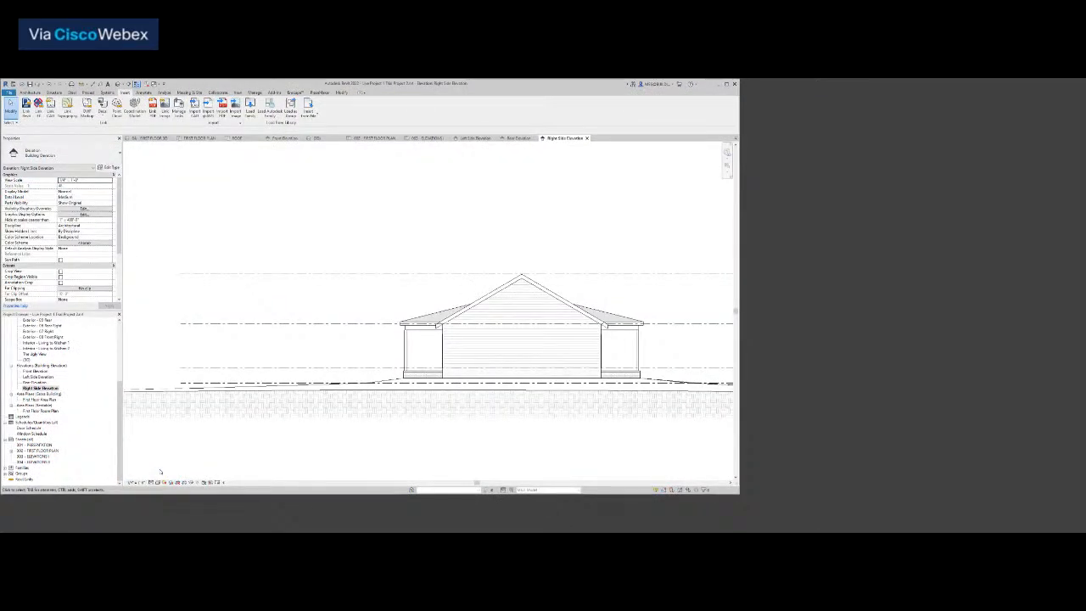
Draw temporary detail lines outward from the Right Side Elevation's left roof eave and upward as a guide for the level ends
{"action": "left_click", "coordinate": [192, 274]}
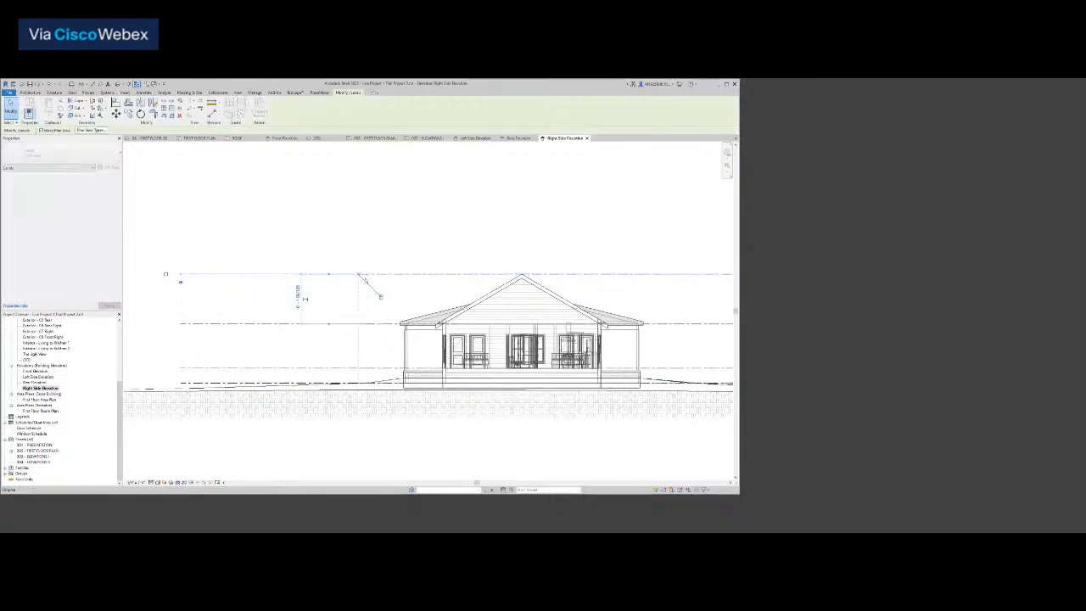
{"action": "scroll", "coordinate": [384, 331], "scroll_direction": "up", "scroll_amount": 3}
{"action": "key", "text": "d"}
{"action": "key", "text": "l"}
{"action": "scroll", "coordinate": [425, 305], "scroll_direction": "up", "scroll_amount": 2}
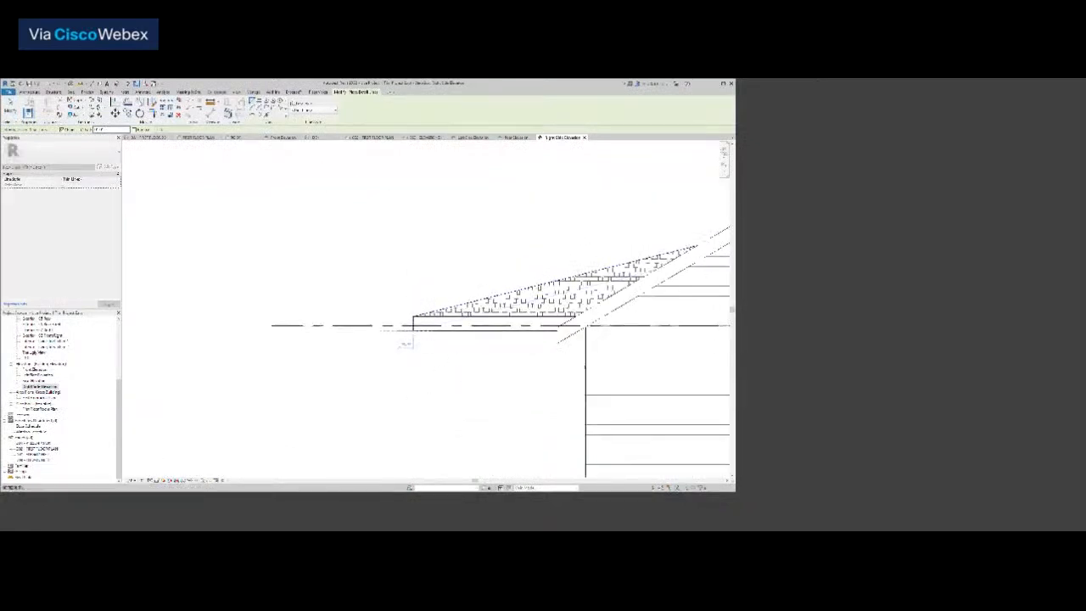
{"action": "left_click", "coordinate": [407, 340]}
{"action": "left_click", "coordinate": [374, 330]}
{"action": "left_click", "coordinate": [374, 296]}
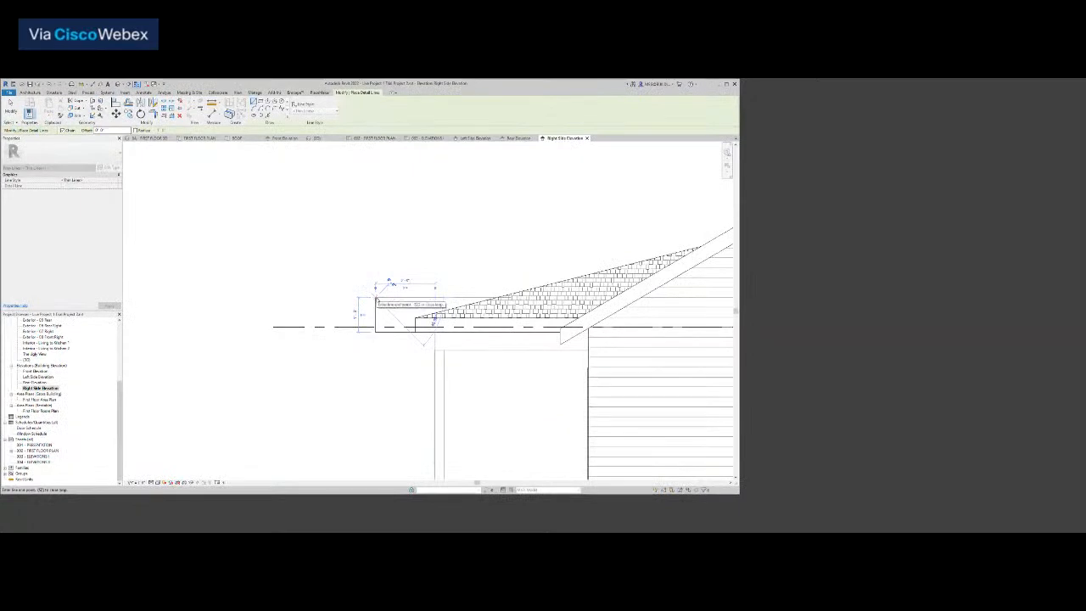
{"action": "key", "text": "Escape"}
{"action": "key", "text": "Escape"}
Shorten the left ends of the Right Side Elevation's level lines to the vertical guide line and remove the guide lines
{"action": "left_click", "coordinate": [329, 328]}
{"action": "scroll", "coordinate": [322, 328], "scroll_direction": "up", "scroll_amount": 4}
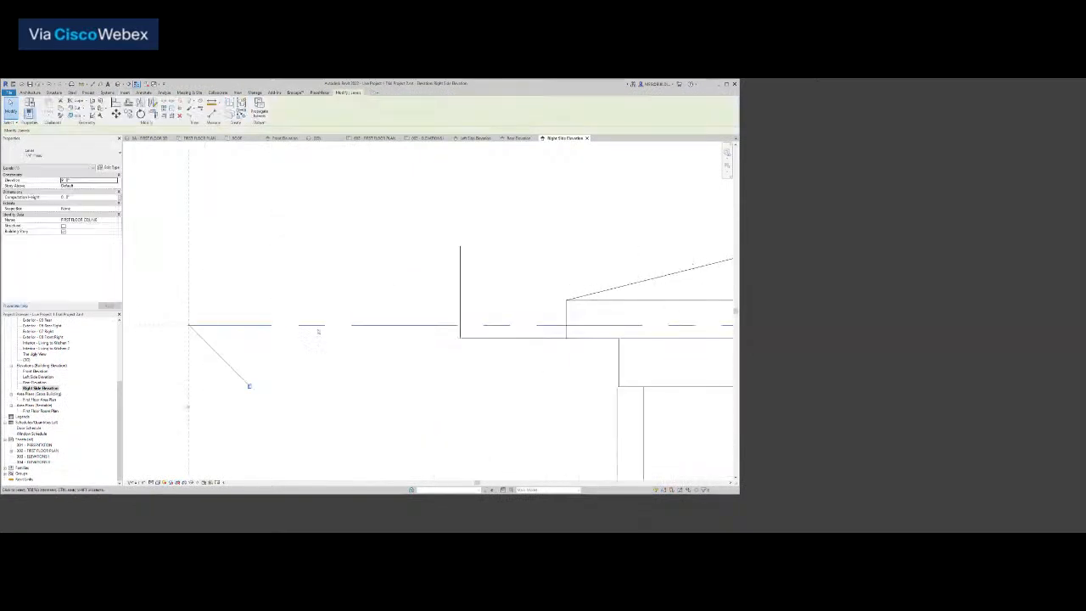
{"action": "left_click_drag", "start_coordinate": [197, 332], "coordinate": [459, 324]}
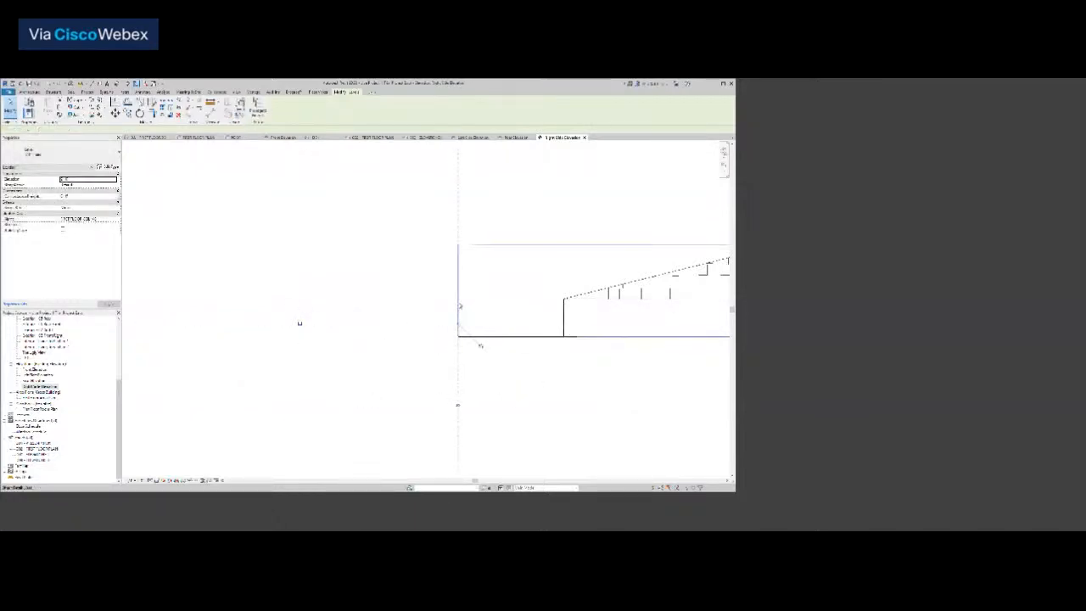
{"action": "left_click", "coordinate": [480, 345]}
{"action": "scroll", "coordinate": [494, 355], "scroll_direction": "down", "scroll_amount": 6}
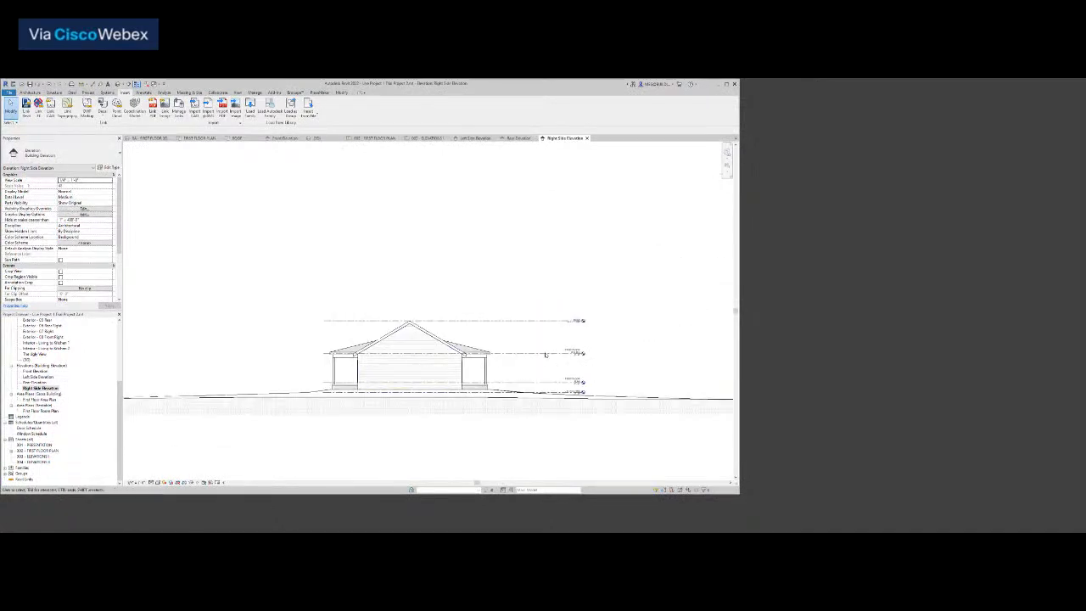
Pull the head ends of the Right Side Elevation's level lines inward, close to the right roof eave
{"action": "scroll", "coordinate": [545, 354], "scroll_direction": "up", "scroll_amount": 2}
{"action": "left_click", "coordinate": [546, 355]}
{"action": "scroll", "coordinate": [609, 365], "scroll_direction": "up", "scroll_amount": 3}
{"action": "left_click_drag", "start_coordinate": [638, 344], "coordinate": [424, 344]}
{"action": "scroll", "coordinate": [441, 348], "scroll_direction": "down", "scroll_amount": 5}
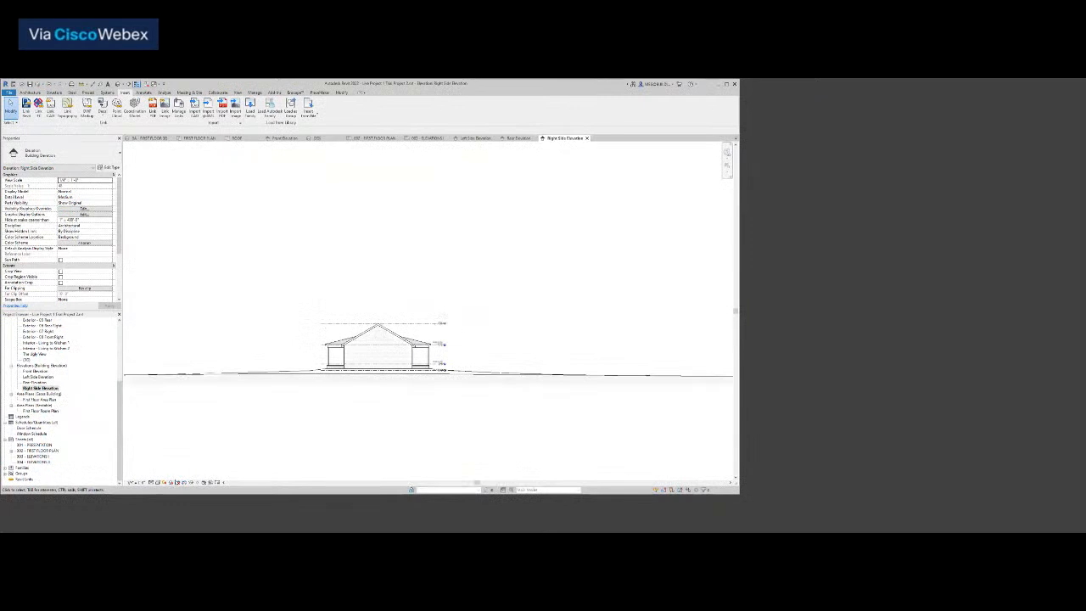
Turn on the Right Side Elevation's crop with its region visible and bring both side edges in toward the house
{"action": "scroll", "coordinate": [392, 414], "scroll_direction": "down", "scroll_amount": 3}
{"action": "left_click", "coordinate": [390, 407]}
{"action": "scroll", "coordinate": [386, 411], "scroll_direction": "down", "scroll_amount": 2}
{"action": "middle_click_drag", "start_coordinate": [386, 410], "coordinate": [432, 392]}
{"action": "left_click_drag", "start_coordinate": [225, 377], "coordinate": [386, 375]}
{"action": "left_click_drag", "start_coordinate": [602, 375], "coordinate": [455, 377]}
{"action": "middle_click", "coordinate": [455, 376]}
{"action": "middle_click", "coordinate": [455, 377]}
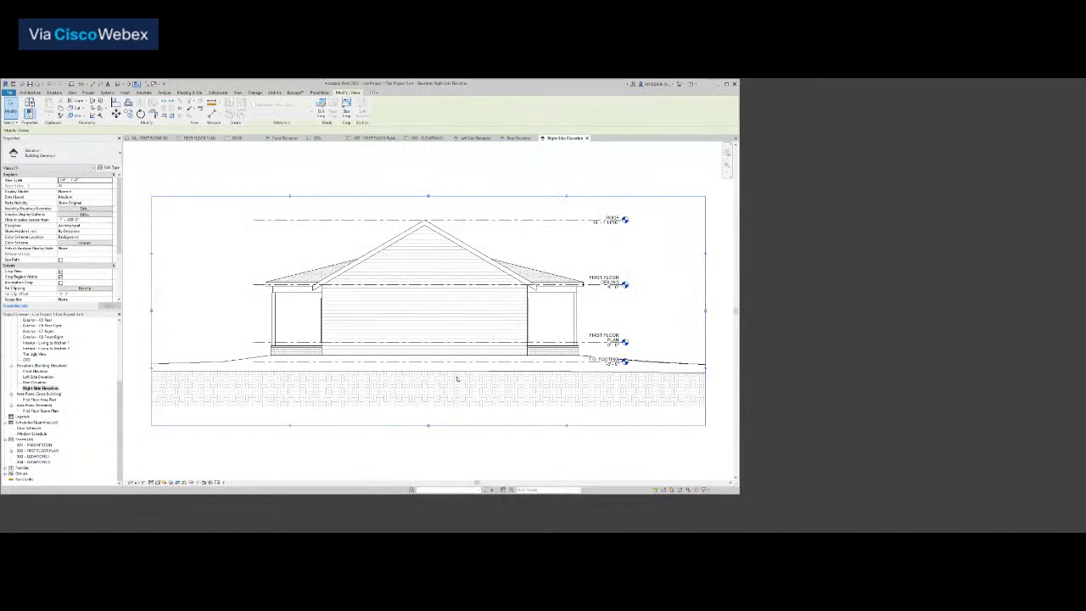
Tighten all four crop edges around the house in the Right Side Elevation and hide the crop region
{"action": "left_click_drag", "start_coordinate": [428, 197], "coordinate": [429, 210]}
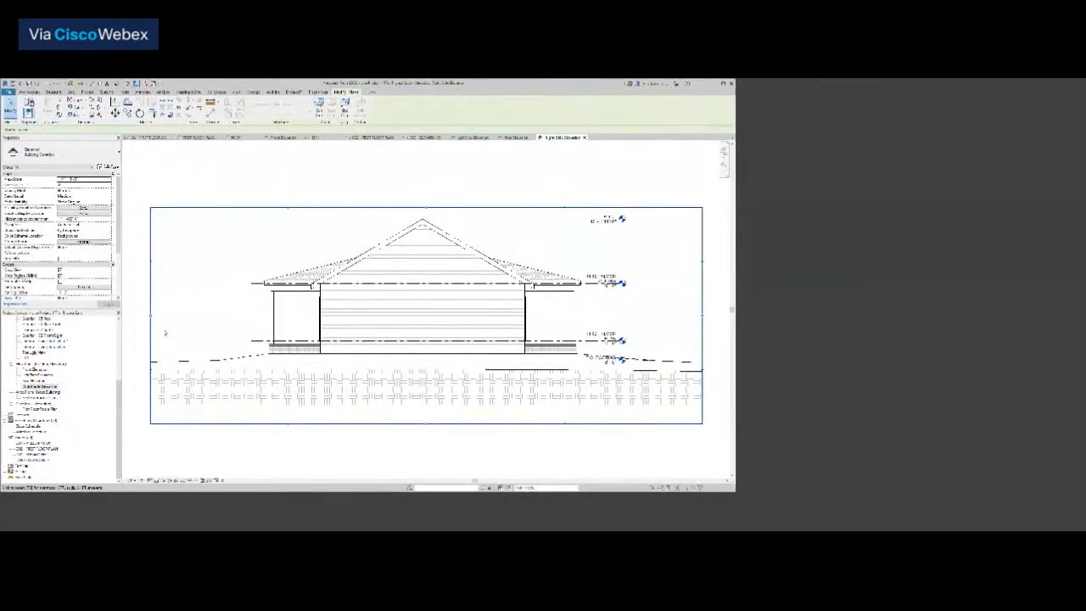
{"action": "left_click_drag", "start_coordinate": [151, 317], "coordinate": [255, 316]}
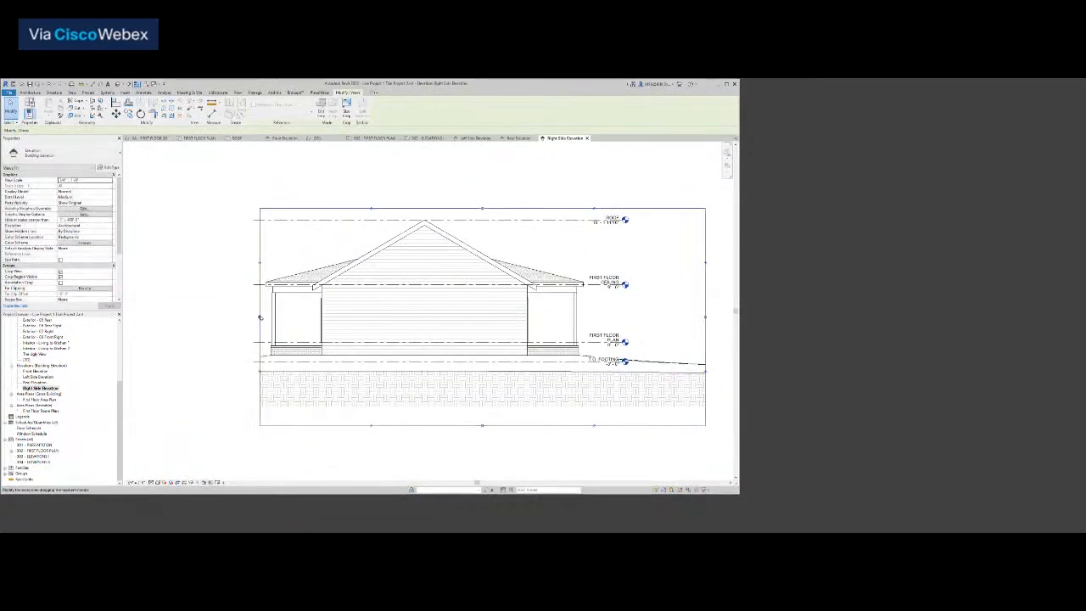
{"action": "left_click_drag", "start_coordinate": [707, 319], "coordinate": [589, 312]}
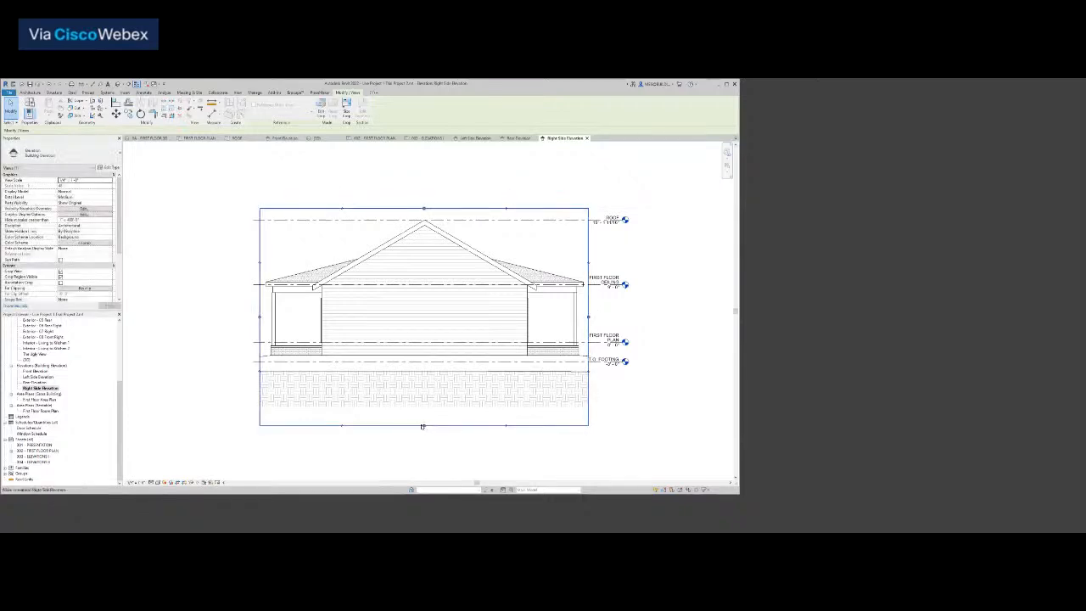
{"action": "left_click_drag", "start_coordinate": [425, 427], "coordinate": [425, 368]}
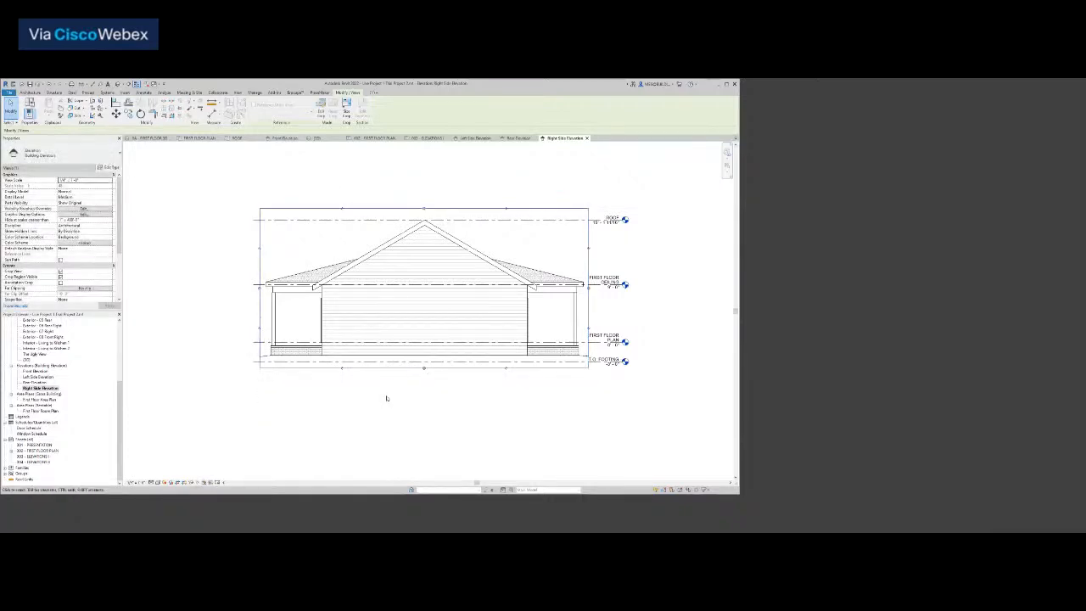
{"action": "key", "text": "z"}
{"action": "key", "text": "a"}
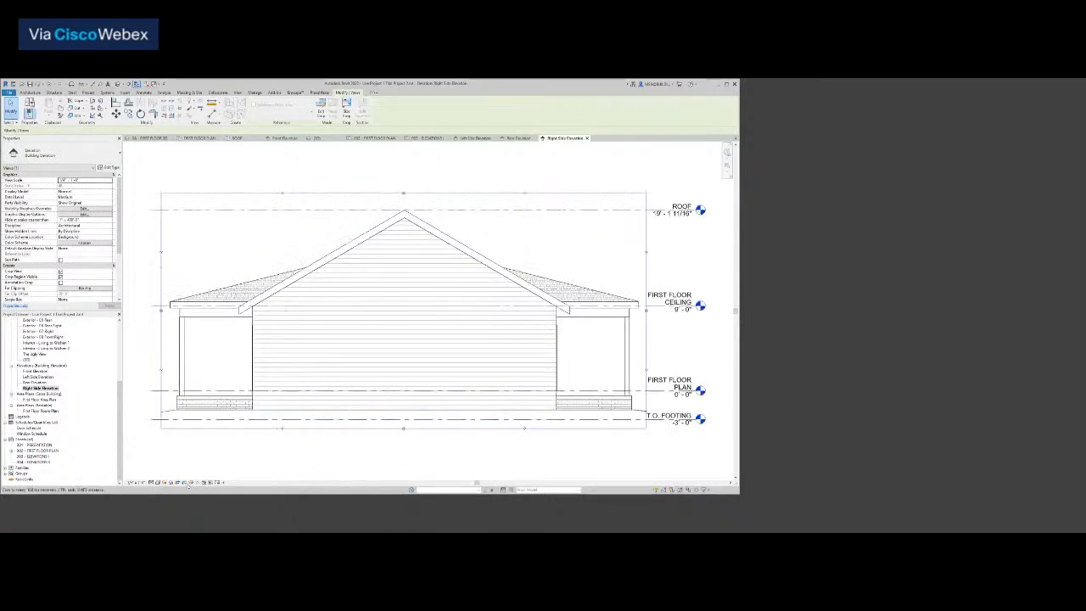
{"action": "left_click", "coordinate": [233, 467]}
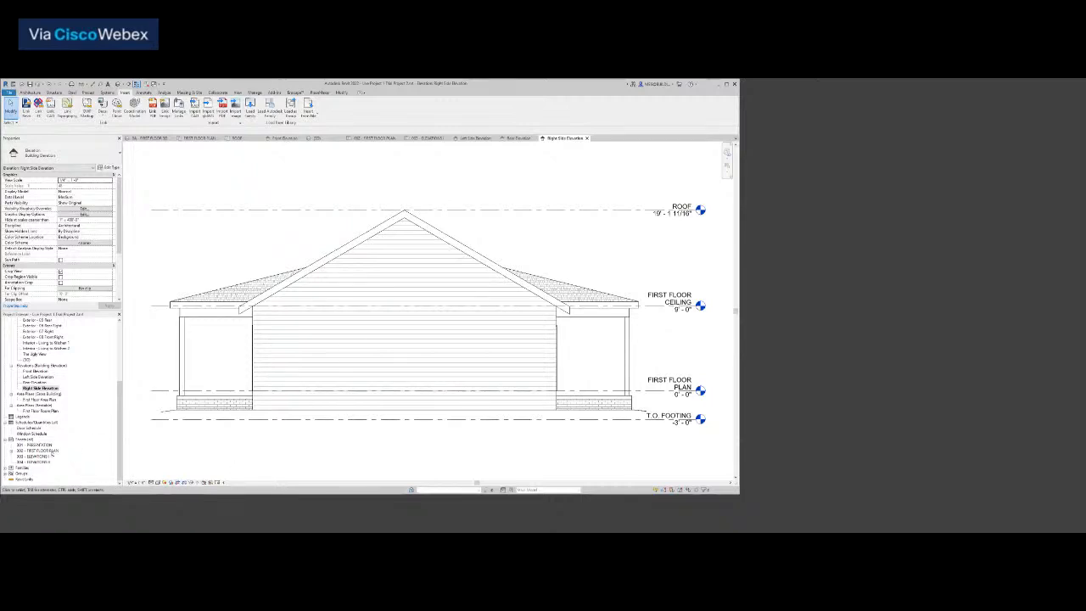
Open sheet 003 - ELEVATIONS I and place the Front Elevation in the sheet's upper right area
{"action": "double_click", "coordinate": [39, 456]}
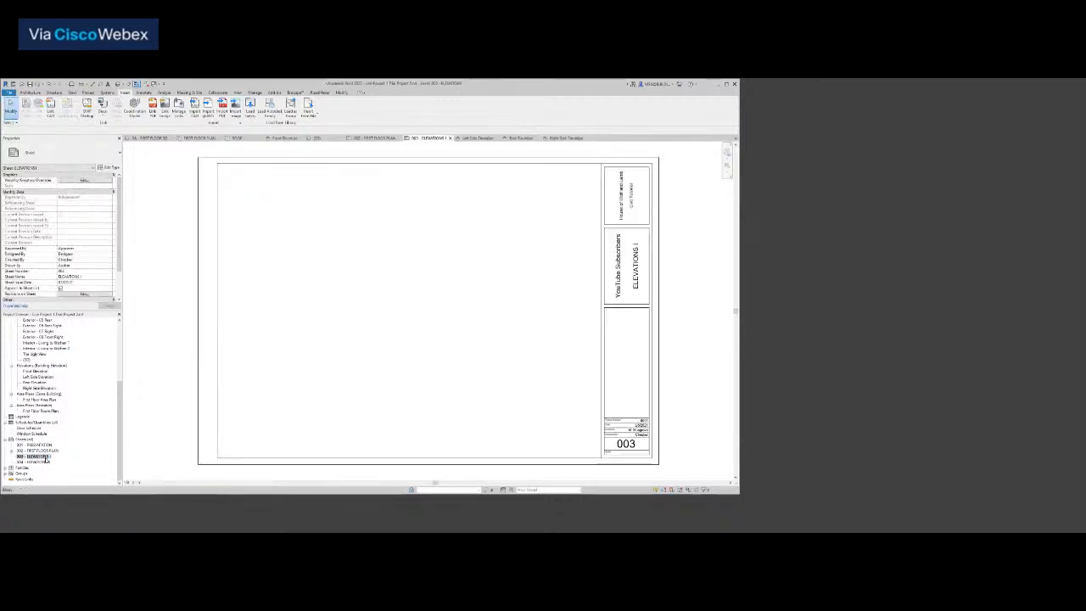
{"action": "right_click", "coordinate": [40, 456]}
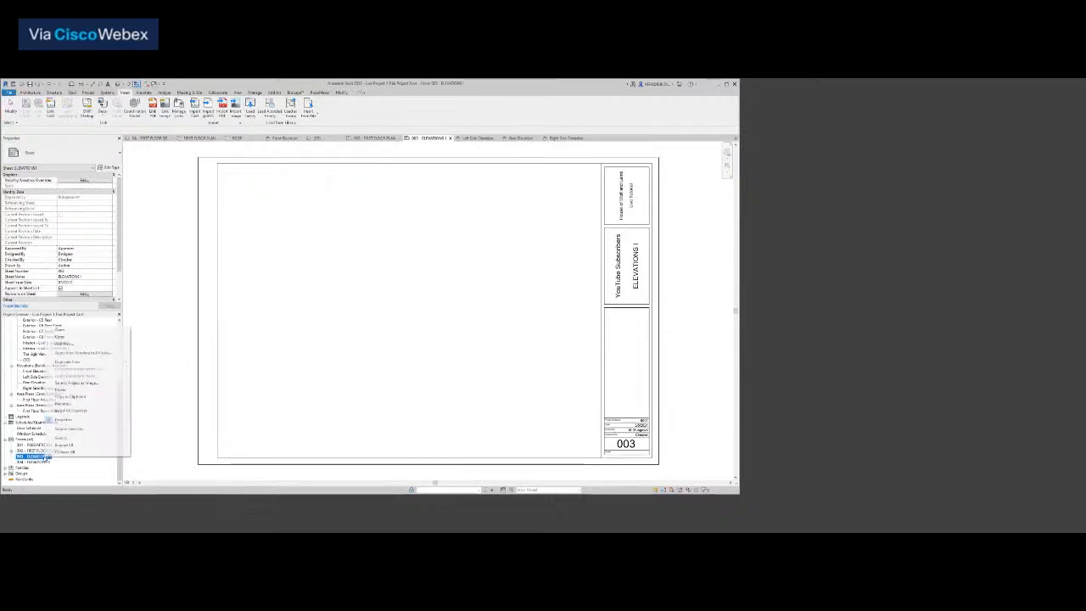
{"action": "left_click", "coordinate": [75, 342]}
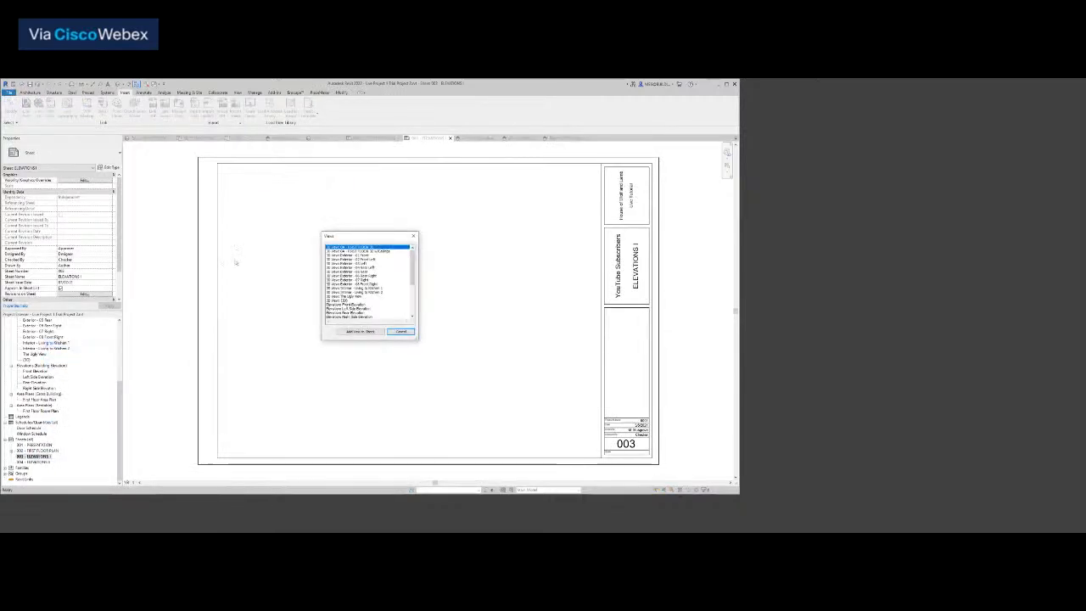
{"action": "double_click", "coordinate": [357, 307]}
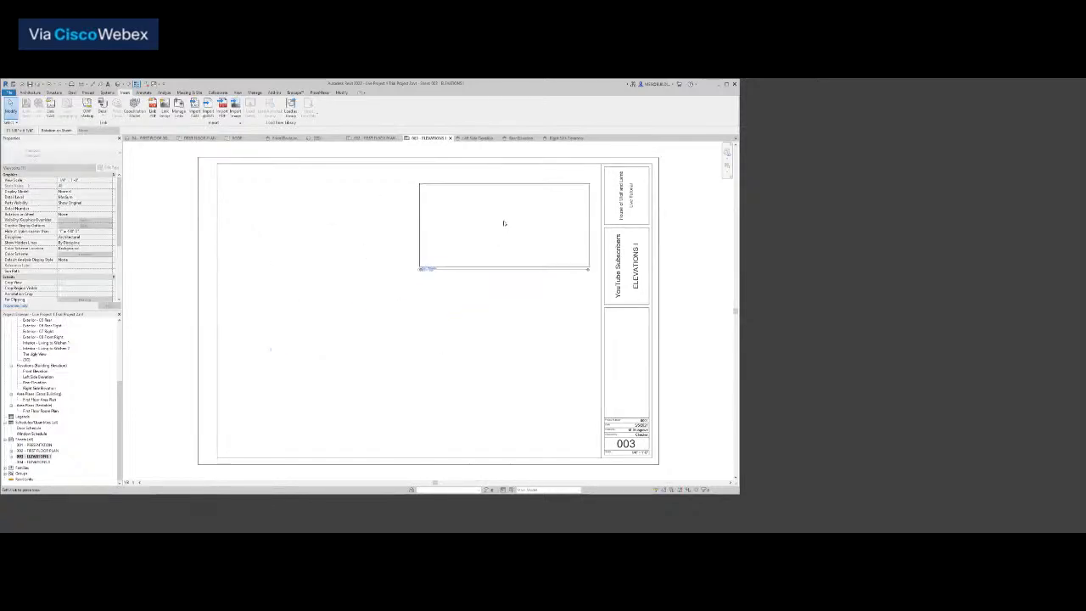
{"action": "left_click", "coordinate": [502, 222]}
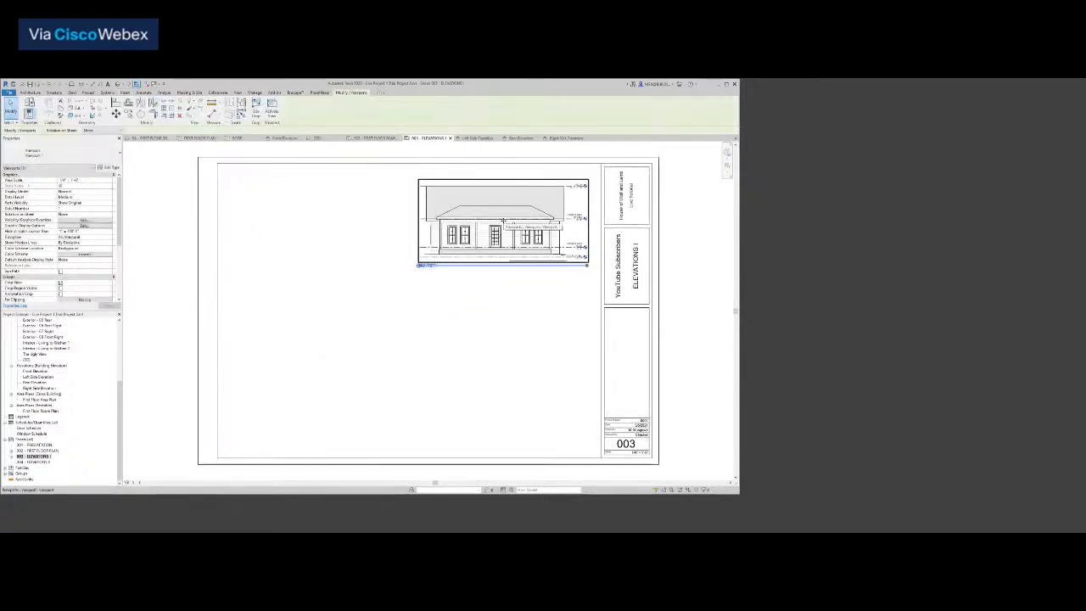
{"action": "left_click", "coordinate": [396, 336]}
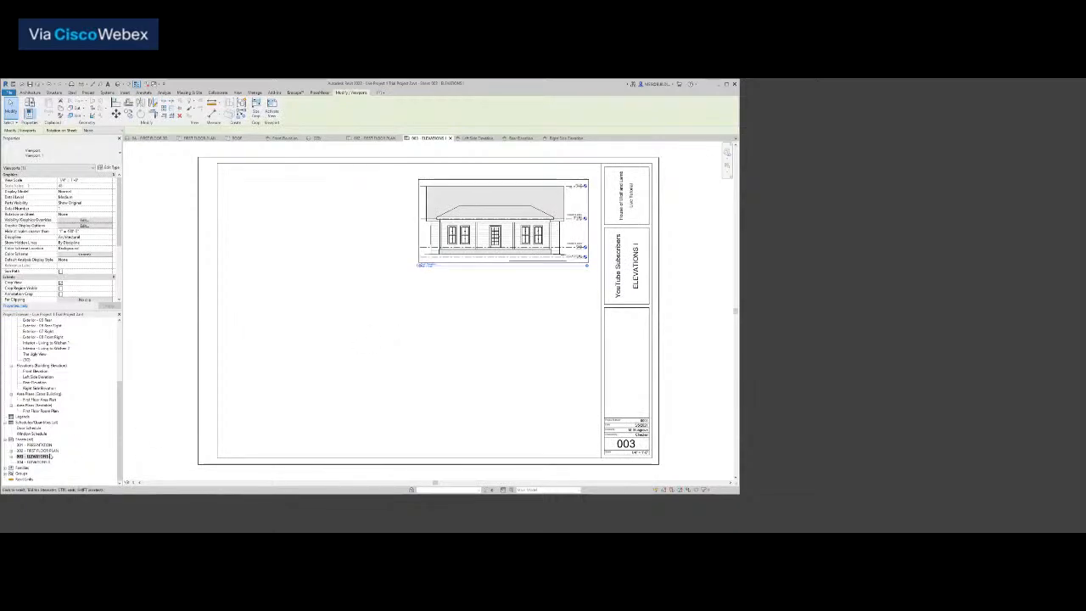
Add the Left Side Elevation to sheet 003, placing it below the Front Elevation
{"action": "right_click", "coordinate": [37, 456]}
{"action": "left_click", "coordinate": [77, 337]}
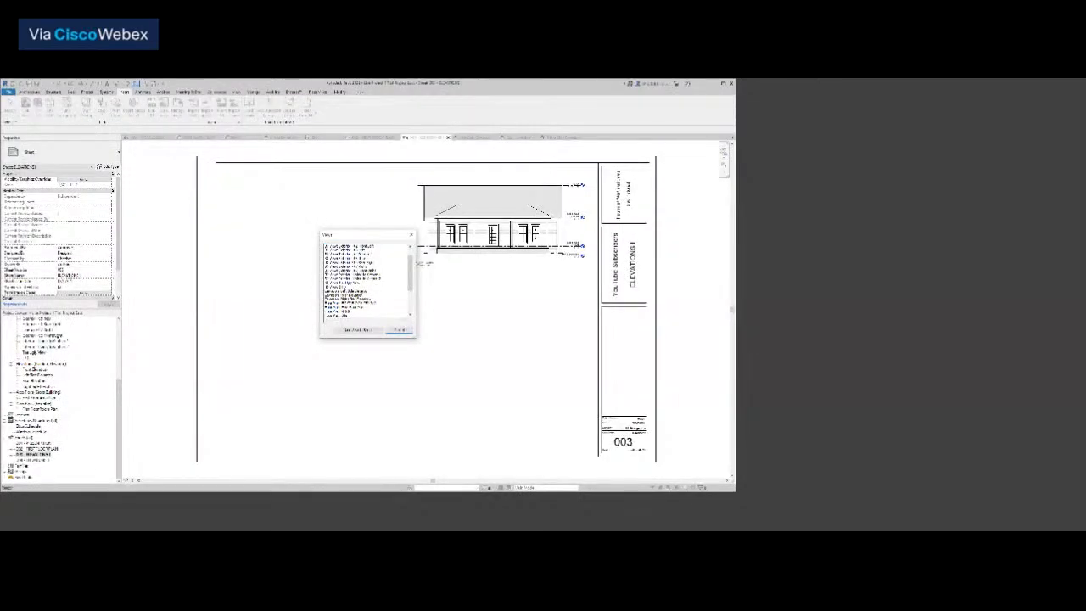
{"action": "left_click", "coordinate": [362, 292]}
{"action": "key", "text": "Down"}
{"action": "key", "text": "Down"}
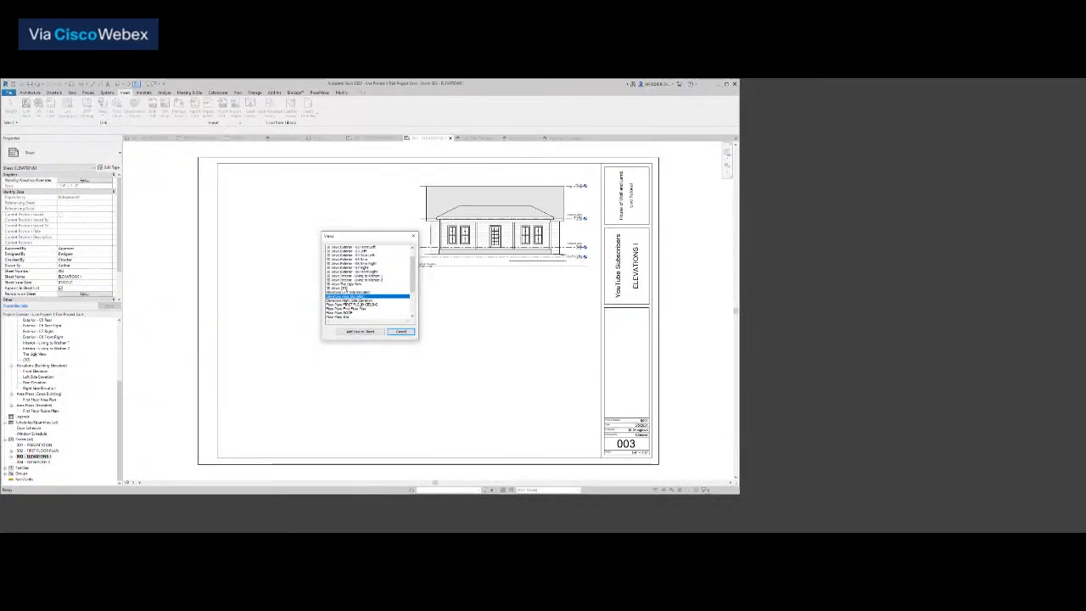
{"action": "key", "text": "Up"}
{"action": "key", "text": "Up"}
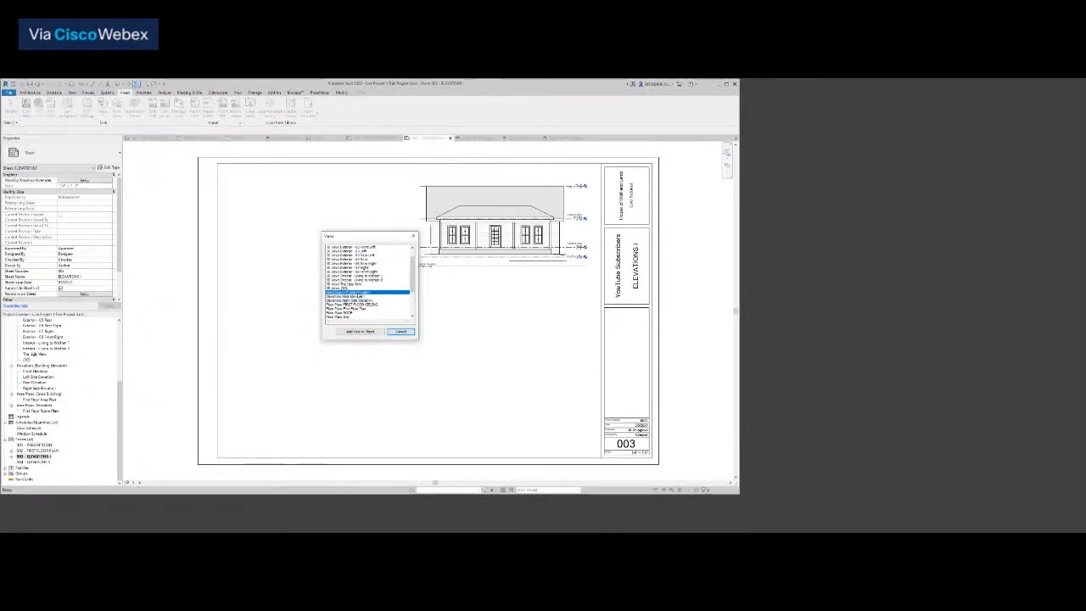
{"action": "key", "text": "Return"}
{"action": "left_click", "coordinate": [498, 318]}
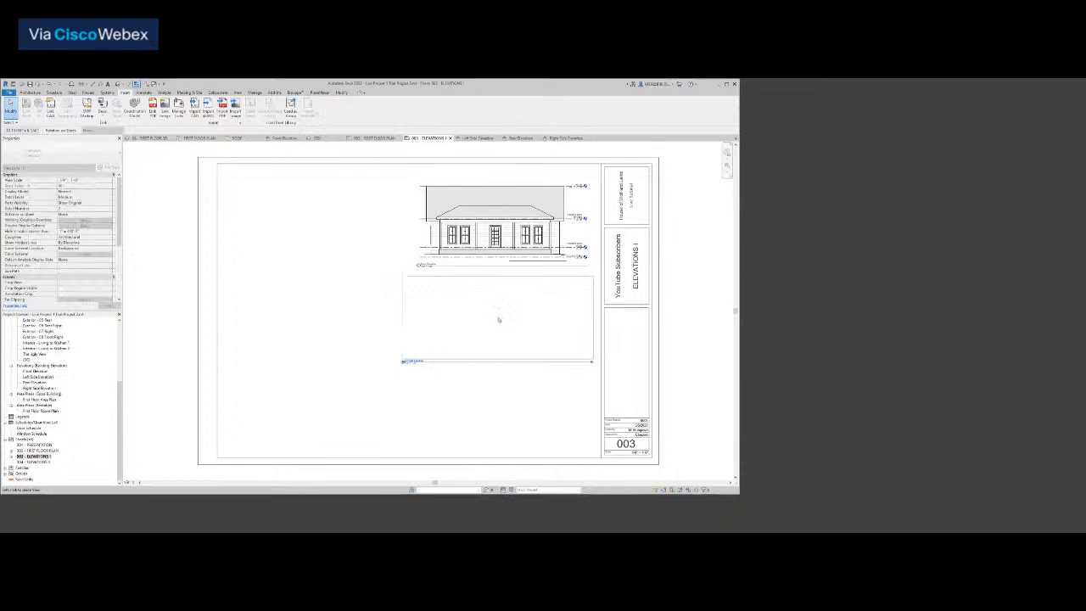
{"action": "left_click", "coordinate": [512, 318]}
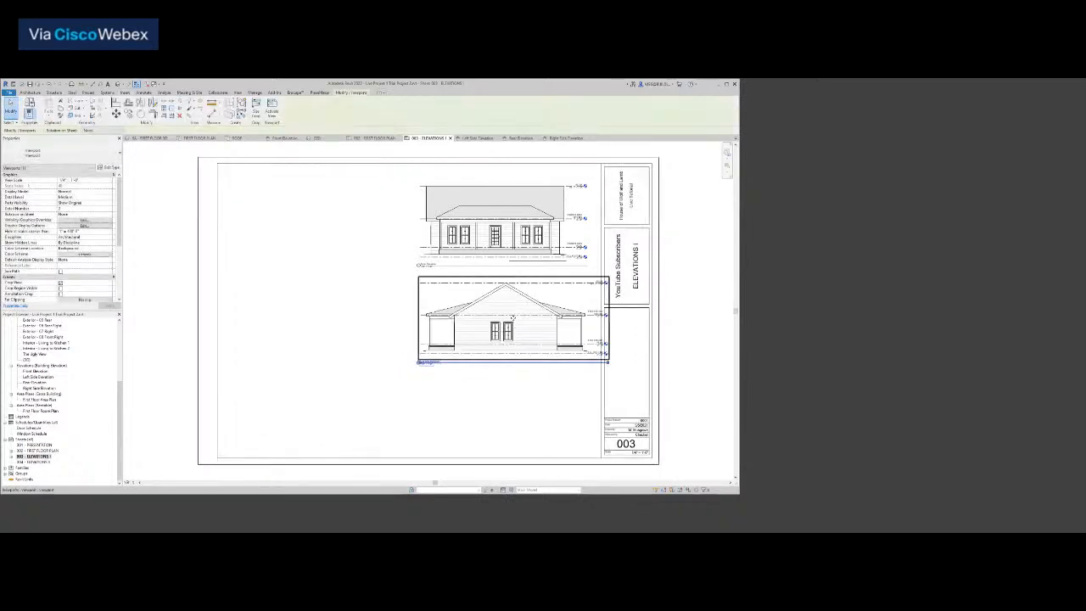
Move the Left Side Elevation up to the left of the Front Elevation and nudge both viewports slightly right
{"action": "left_click_drag", "start_coordinate": [513, 318], "coordinate": [318, 214]}
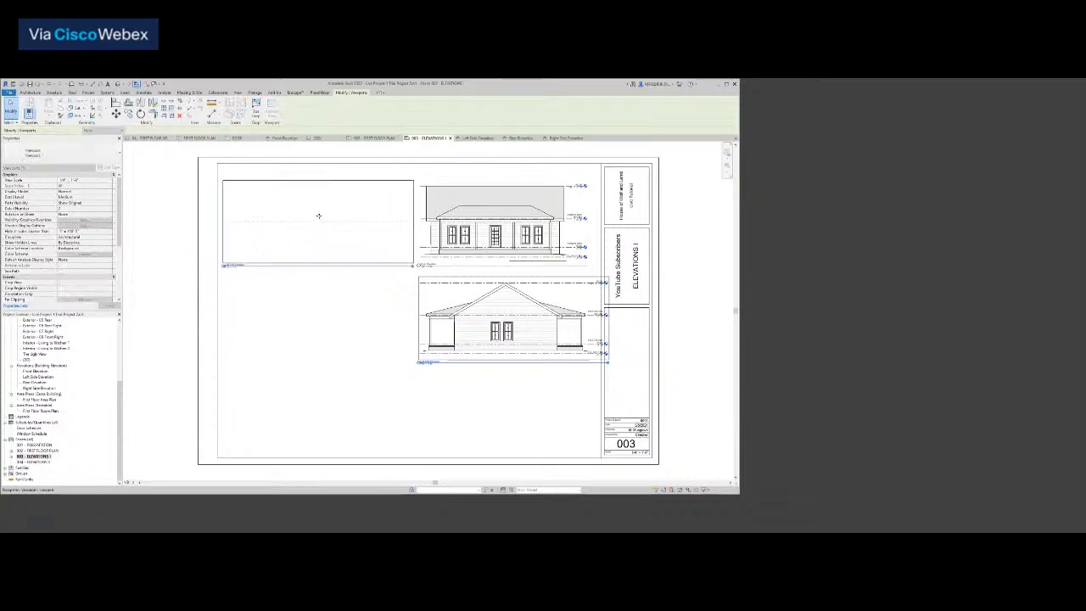
{"action": "left_click", "coordinate": [535, 206]}
{"action": "key", "text": "Right"}
{"action": "key", "text": "Right"}
{"action": "key", "text": "Right"}
{"action": "left_click", "coordinate": [339, 224]}
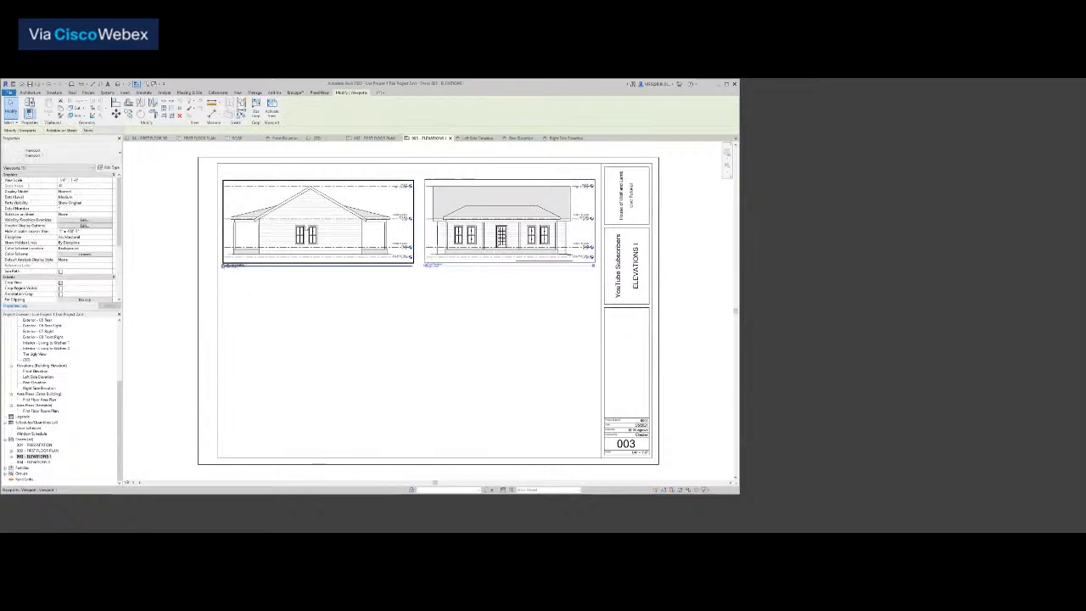
{"action": "key", "text": "Right"}
{"action": "key", "text": "Right"}
{"action": "left_click", "coordinate": [292, 319]}
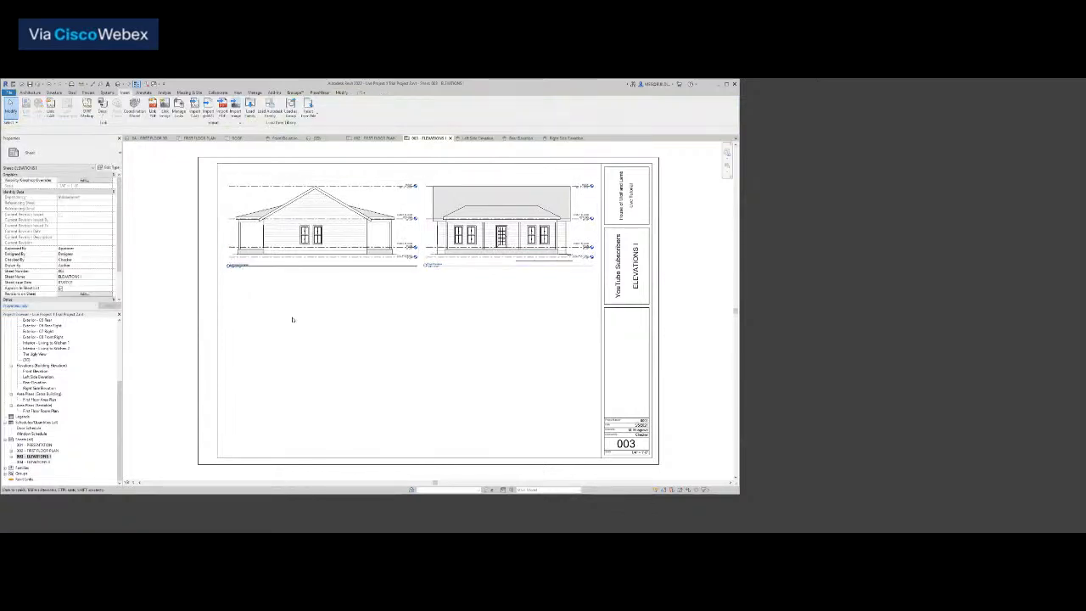
Add the Rear Elevation to sheet 003, aligned directly below the Front Elevation
{"action": "right_click", "coordinate": [36, 458]}
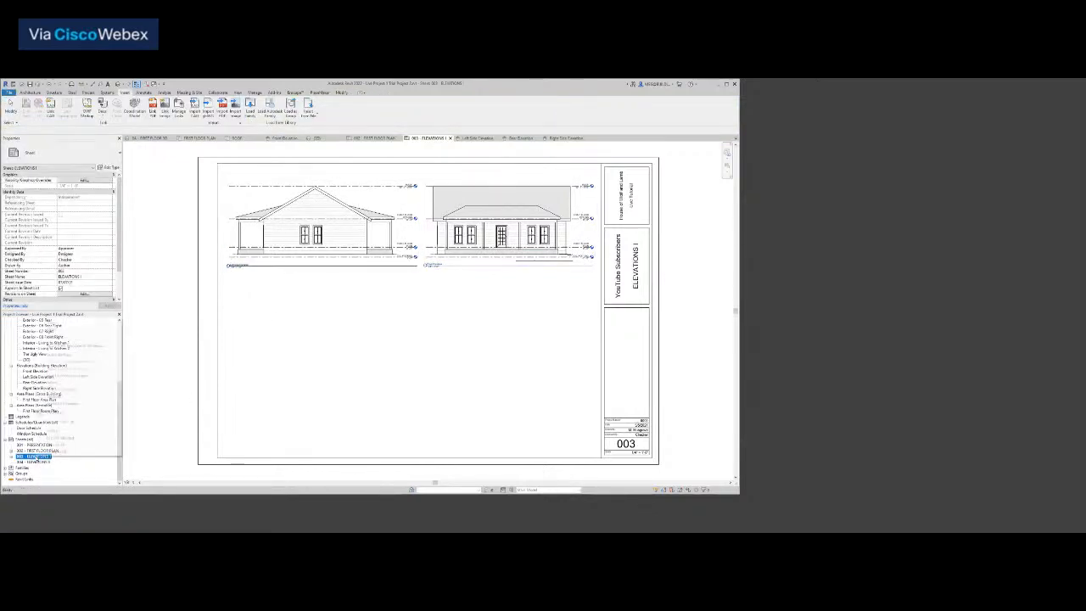
{"action": "left_click", "coordinate": [68, 339]}
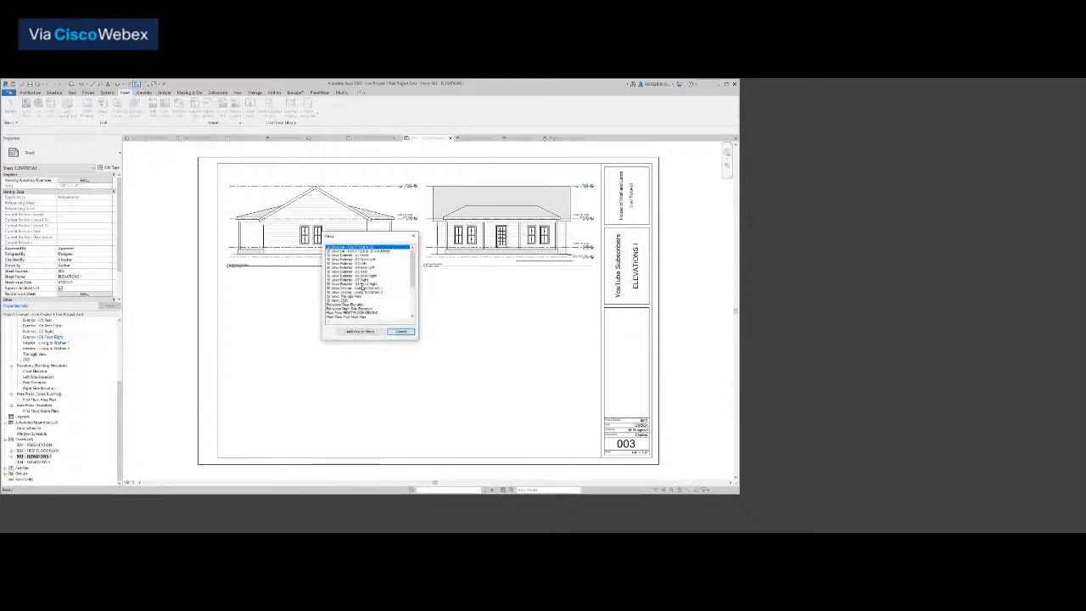
{"action": "left_click", "coordinate": [358, 306]}
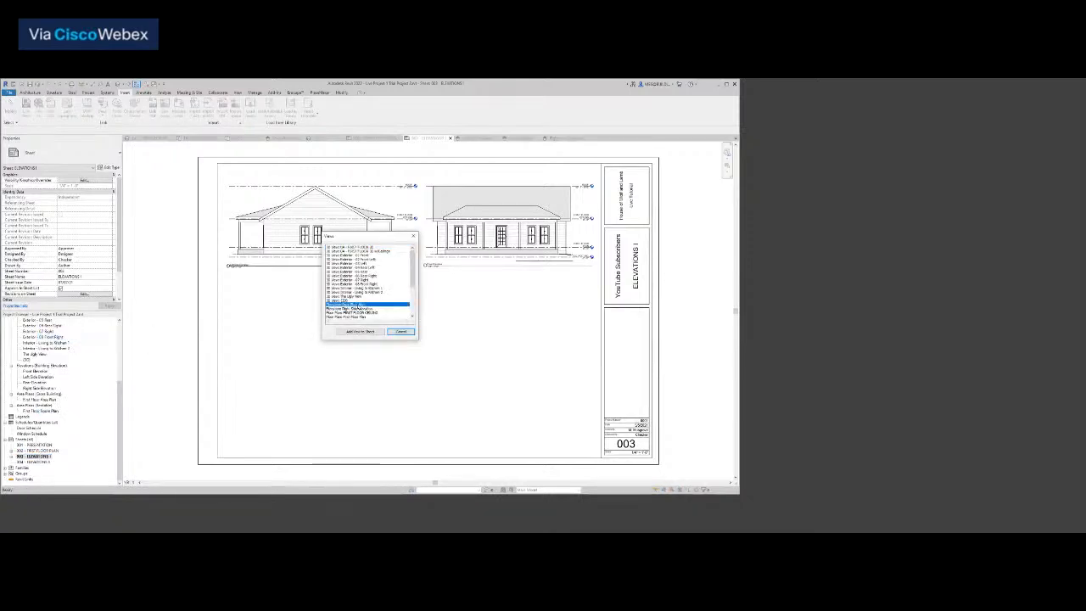
{"action": "left_click", "coordinate": [359, 331]}
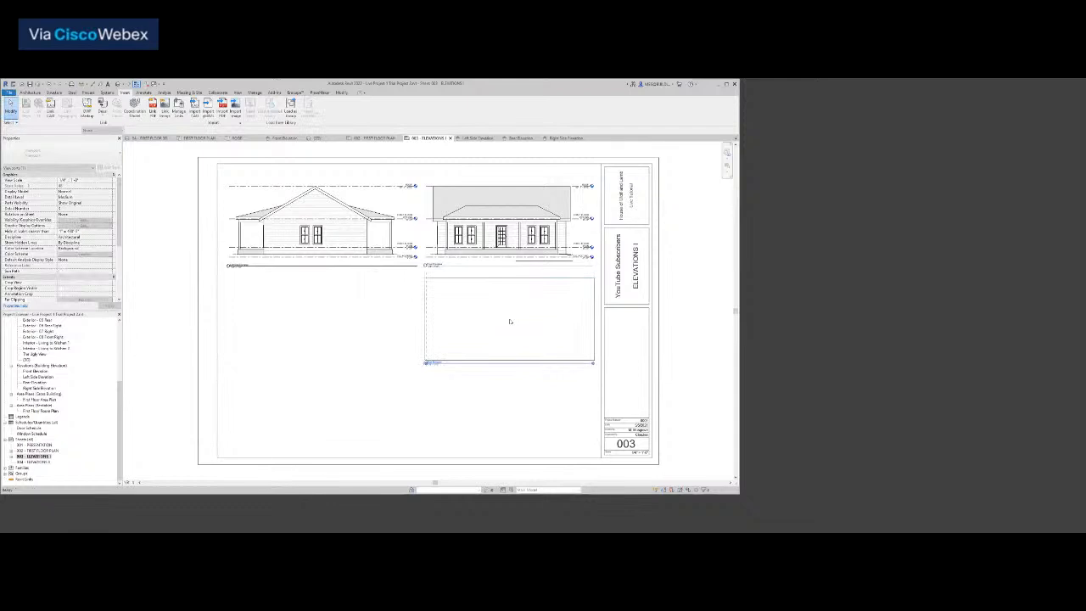
{"action": "left_click", "coordinate": [510, 321]}
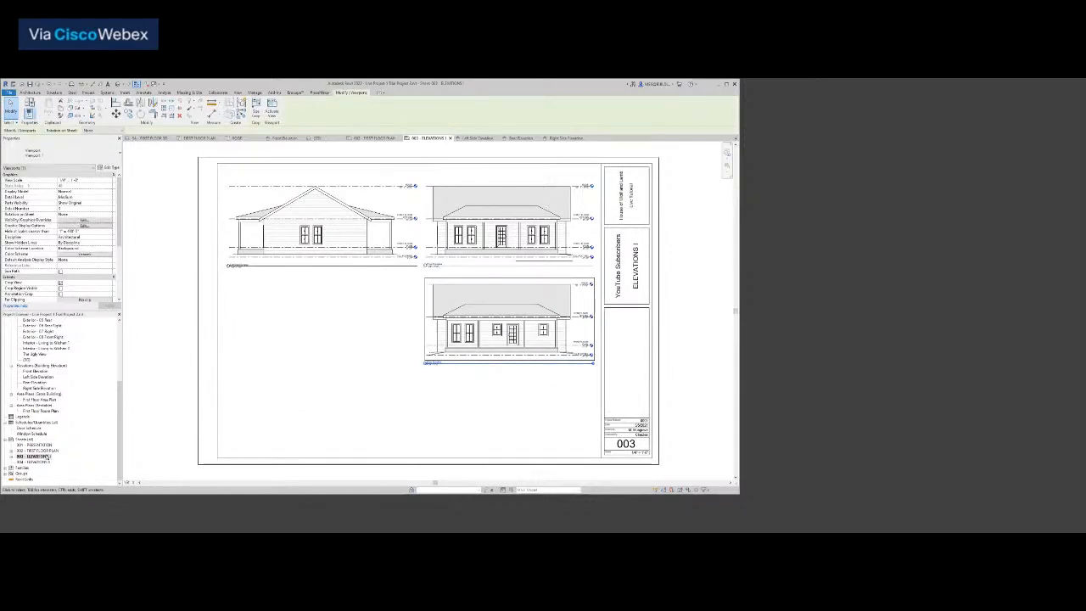
Add the Right Side Elevation to sheet 003, placing it below the Left Side Elevation and beside the Rear Elevation
{"action": "right_click", "coordinate": [49, 456]}
{"action": "left_click", "coordinate": [66, 335]}
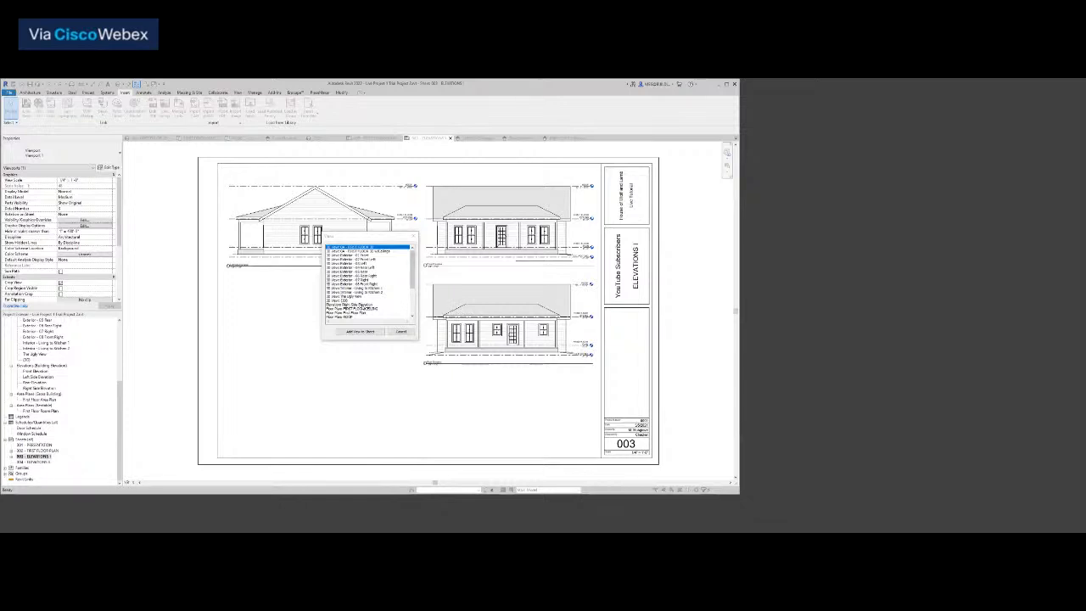
{"action": "left_click", "coordinate": [359, 331]}
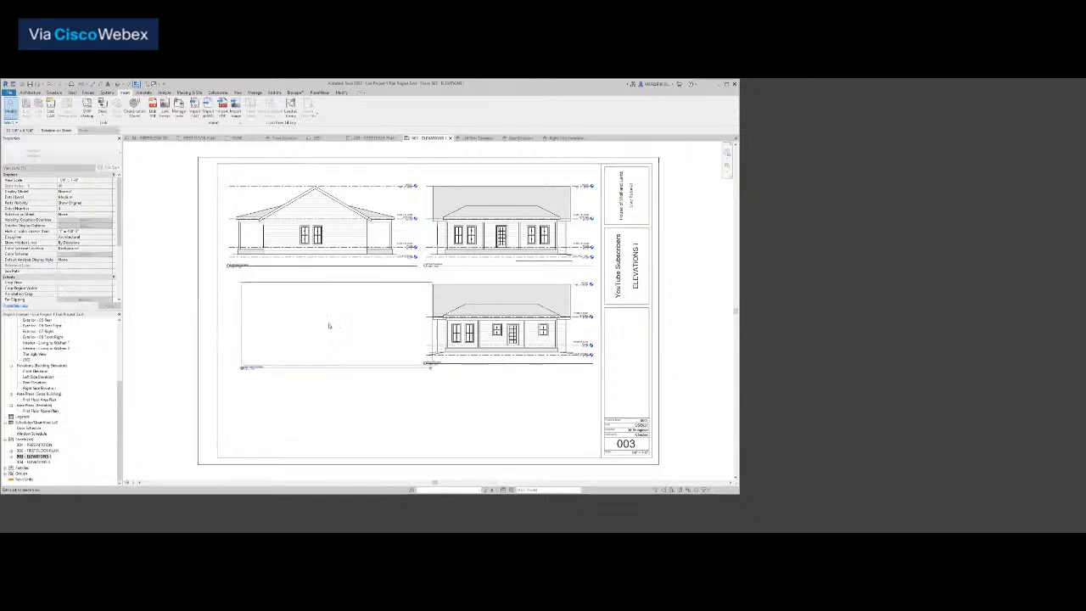
{"action": "left_click", "coordinate": [314, 324]}
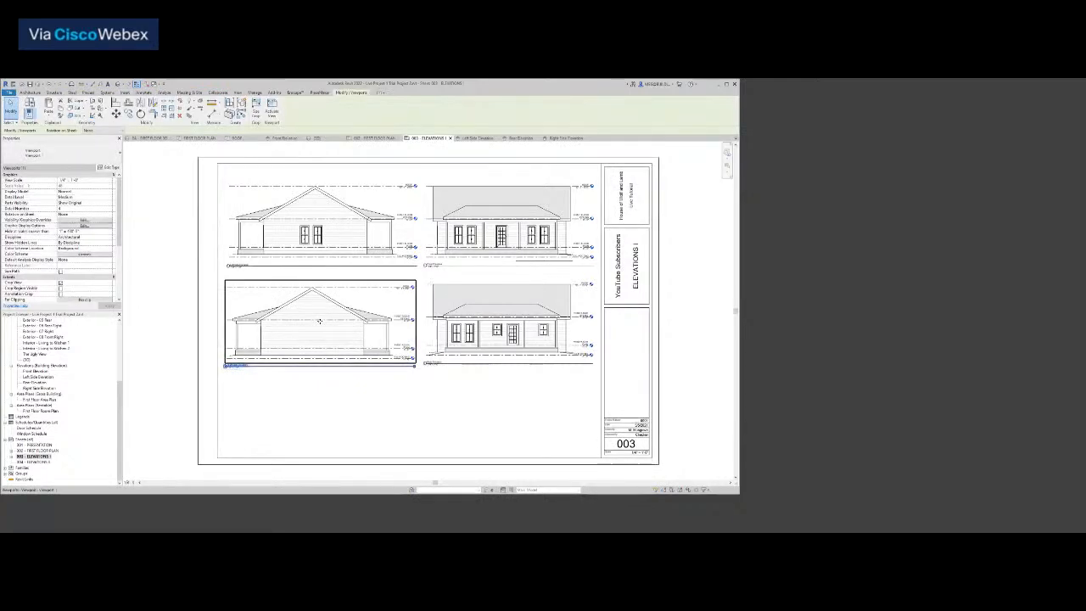
{"action": "key", "text": "Escape"}
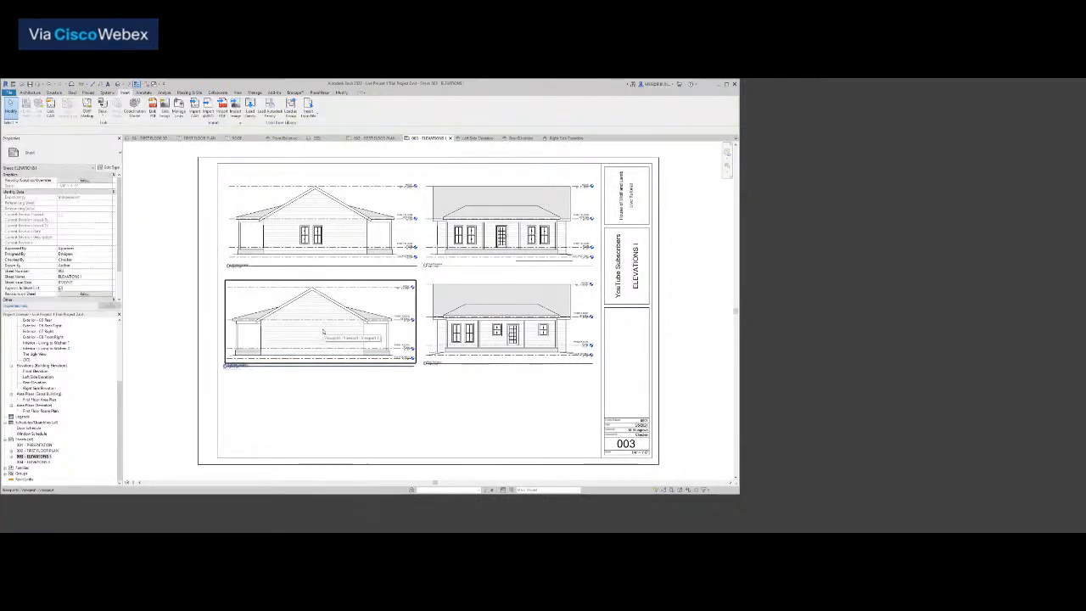
Move the Rear Elevation viewport slightly down so its levels line up with the Right Side Elevation
{"action": "left_click", "coordinate": [486, 331]}
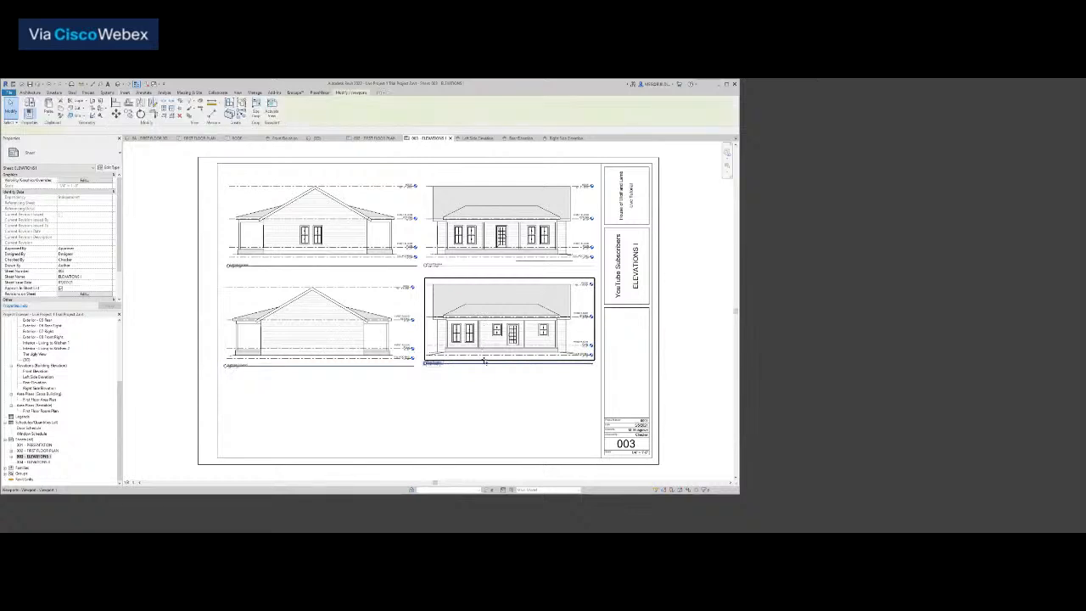
{"action": "left_click_drag", "start_coordinate": [485, 341], "coordinate": [487, 326]}
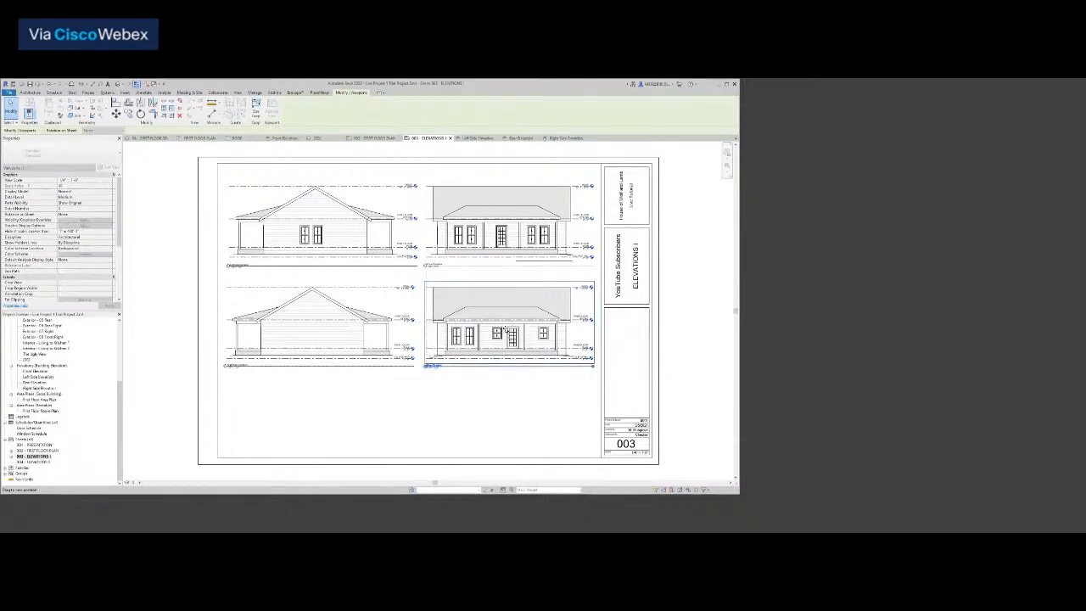
{"action": "left_click", "coordinate": [490, 419]}
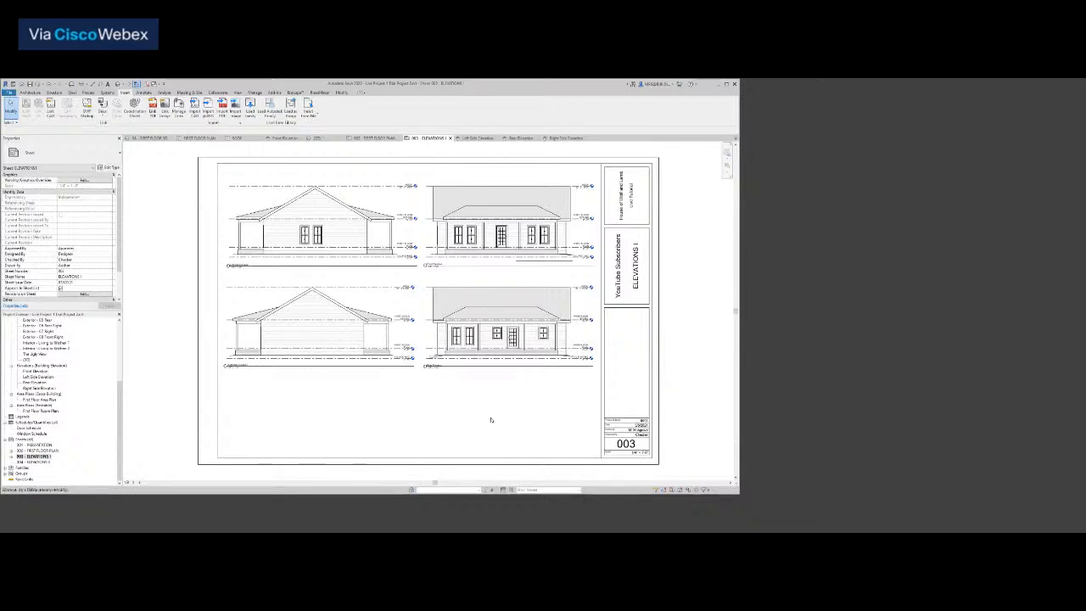
Draw vertical detail guide lines down the left ends of the First Floor Ceiling level lines in both elevation columns
{"action": "key", "text": "d"}
{"action": "key", "text": "l"}
{"action": "left_click", "coordinate": [425, 218]}
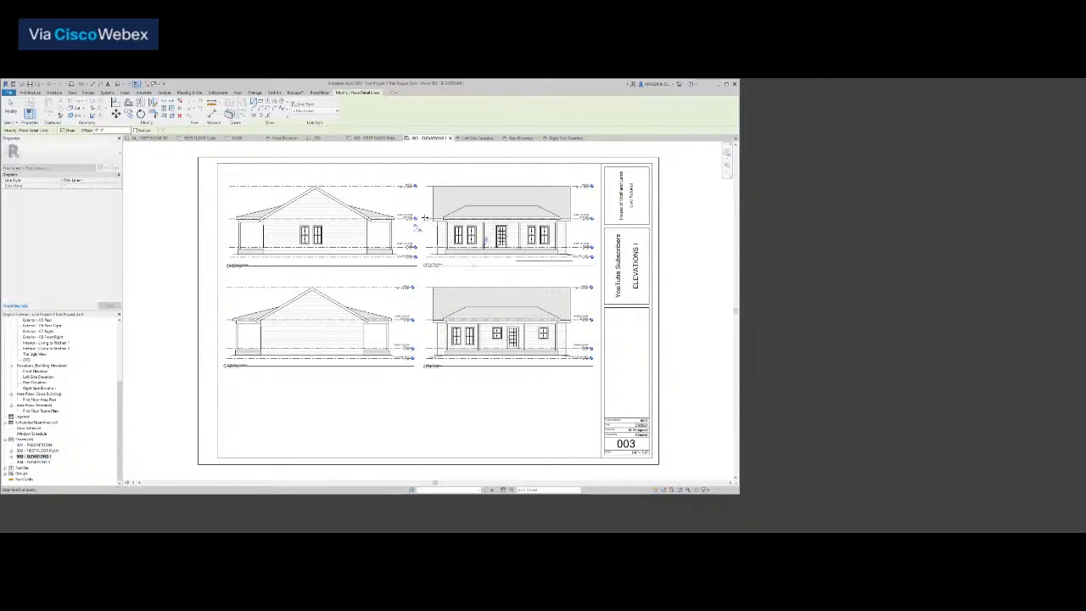
{"action": "left_click", "coordinate": [427, 407]}
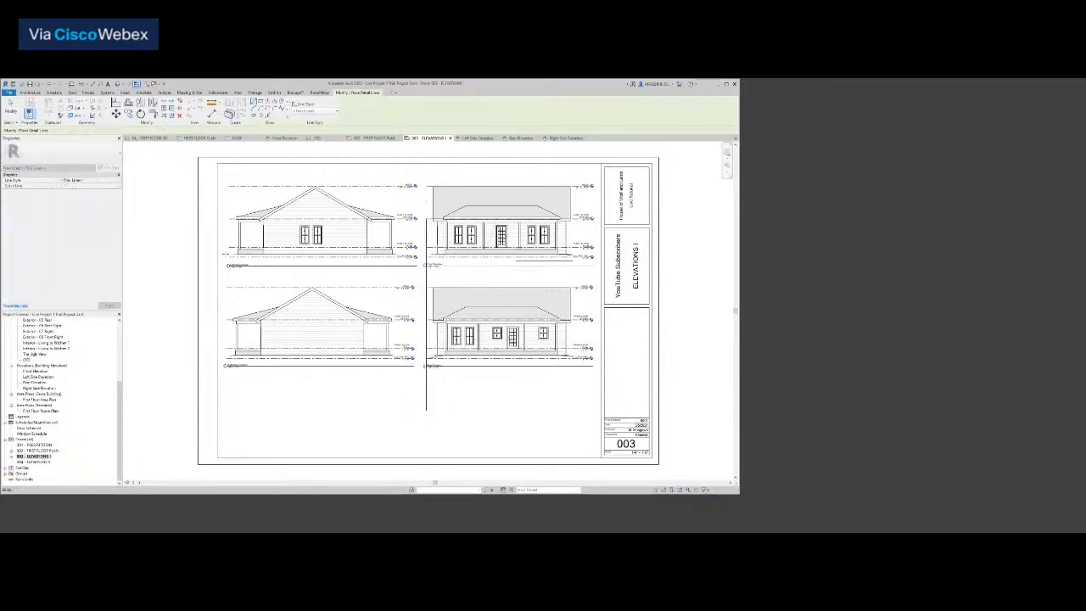
{"action": "left_click", "coordinate": [229, 219]}
{"action": "left_click", "coordinate": [230, 399]}
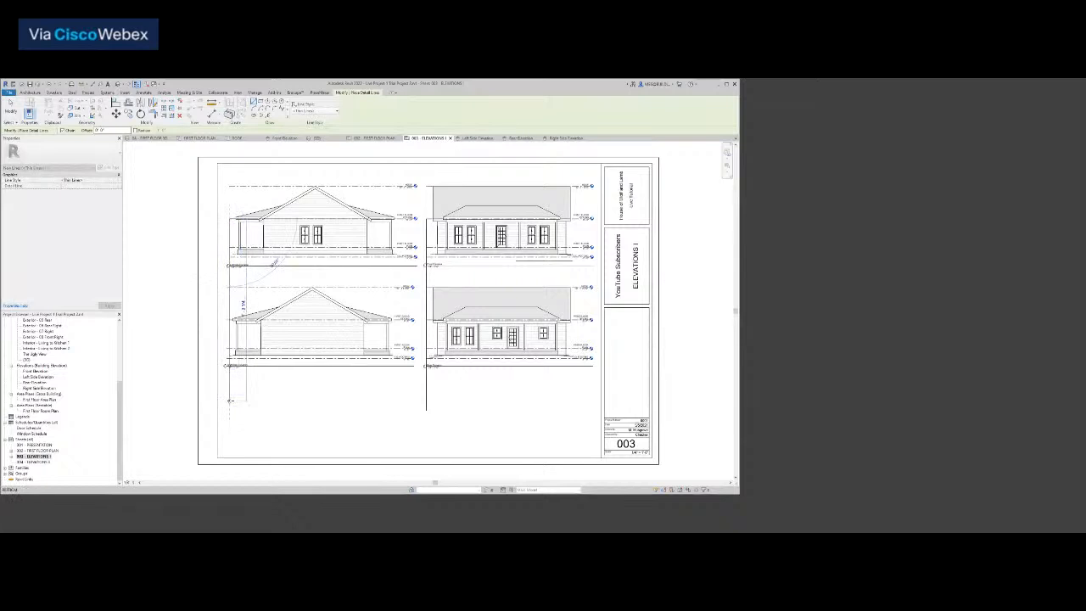
{"action": "key", "text": "Escape"}
{"action": "key", "text": "Escape"}
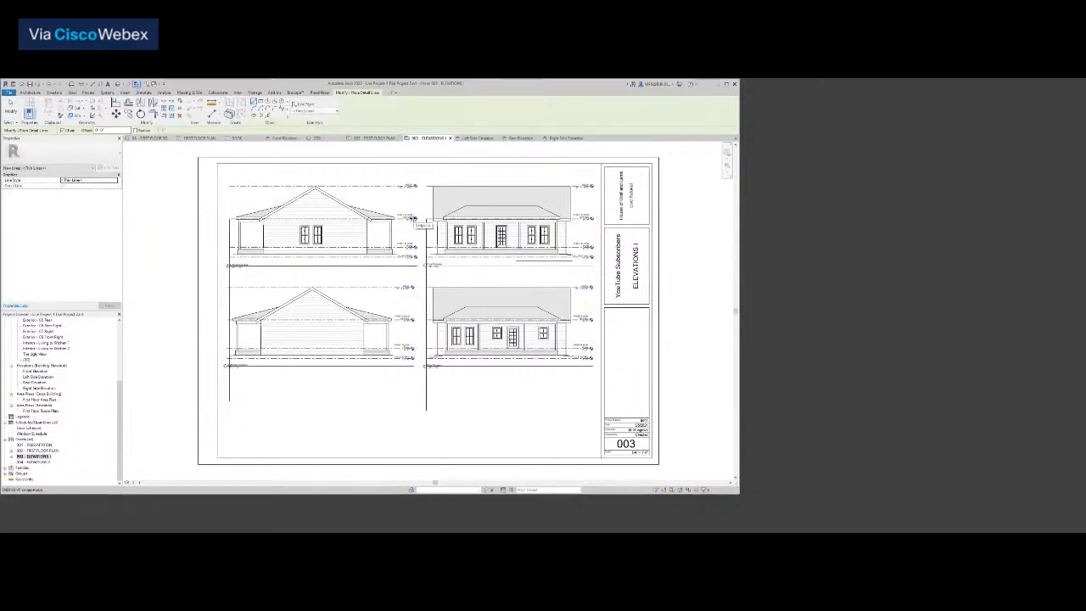
Draw two more vertical detail guide lines down from the upper elevations' First Floor Ceiling level heads, one for each column
{"action": "scroll", "coordinate": [415, 223], "scroll_direction": "up", "scroll_amount": 5}
{"action": "scroll", "coordinate": [415, 223], "scroll_direction": "down", "scroll_amount": 6}
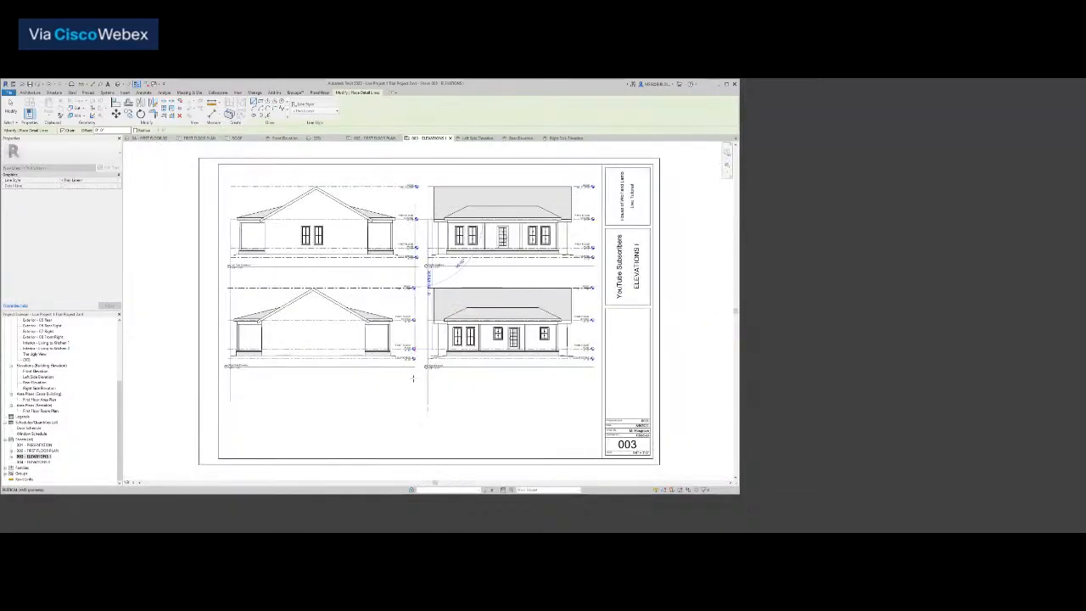
{"action": "scroll", "coordinate": [412, 354], "scroll_direction": "up", "scroll_amount": 5}
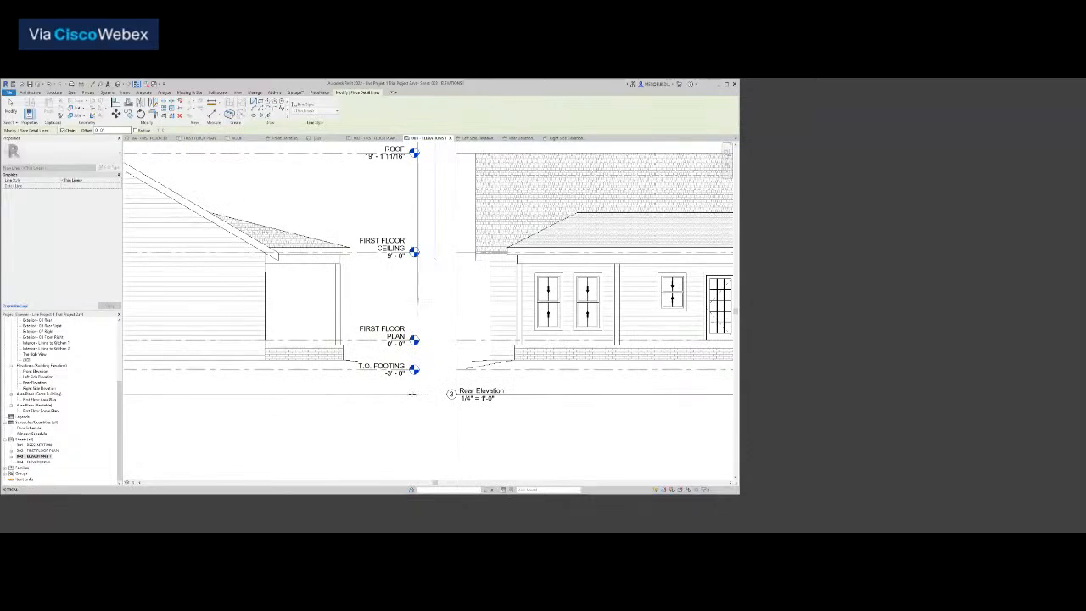
{"action": "scroll", "coordinate": [412, 449], "scroll_direction": "down", "scroll_amount": 5}
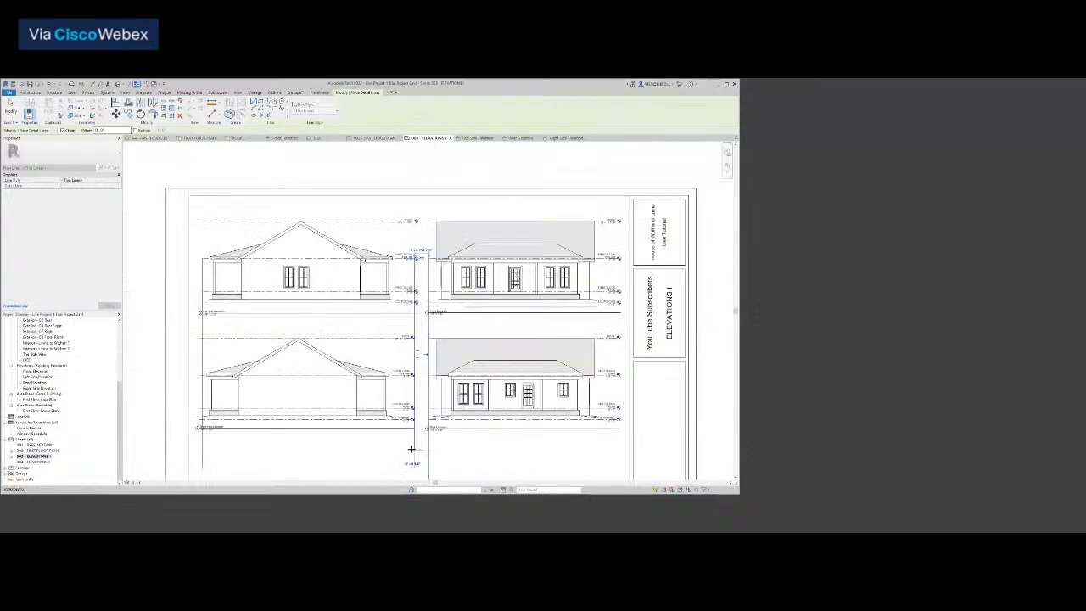
{"action": "left_click", "coordinate": [412, 449]}
{"action": "key", "text": "Escape"}
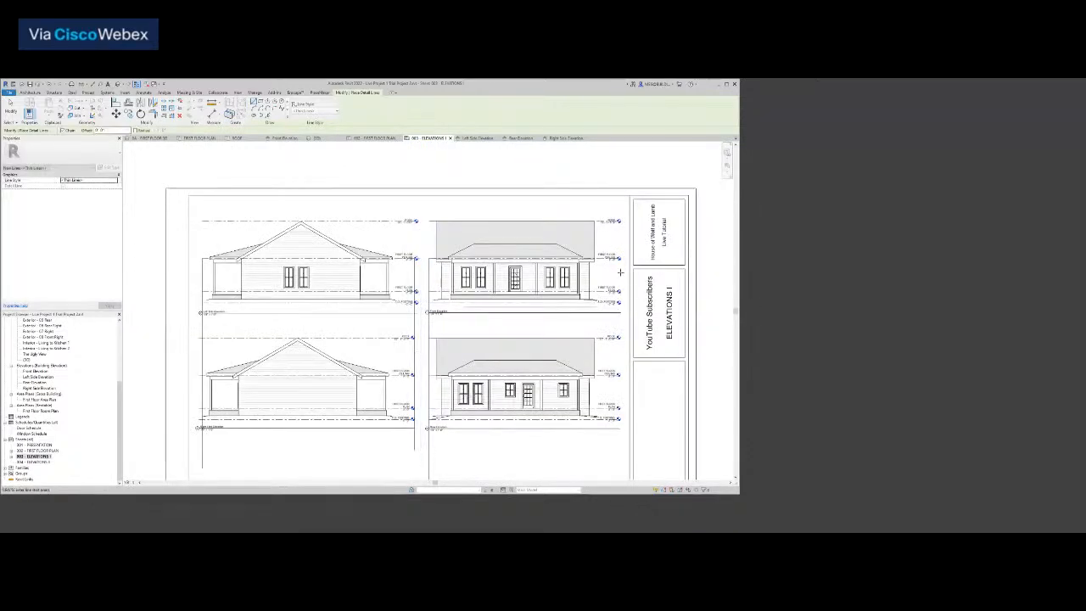
{"action": "scroll", "coordinate": [615, 272], "scroll_direction": "up", "scroll_amount": 3}
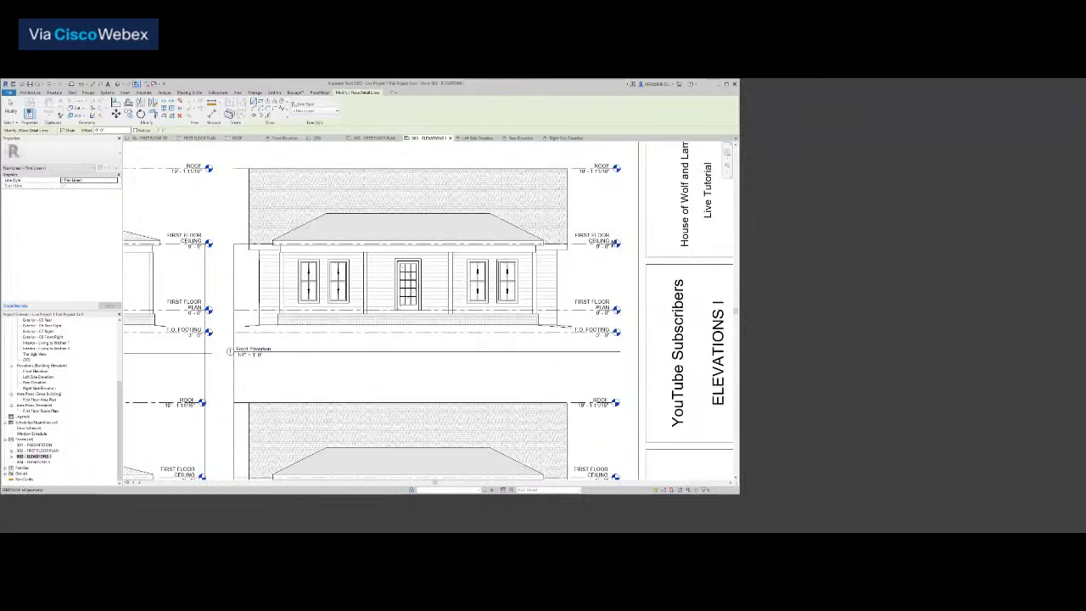
{"action": "scroll", "coordinate": [615, 255], "scroll_direction": "down", "scroll_amount": 4}
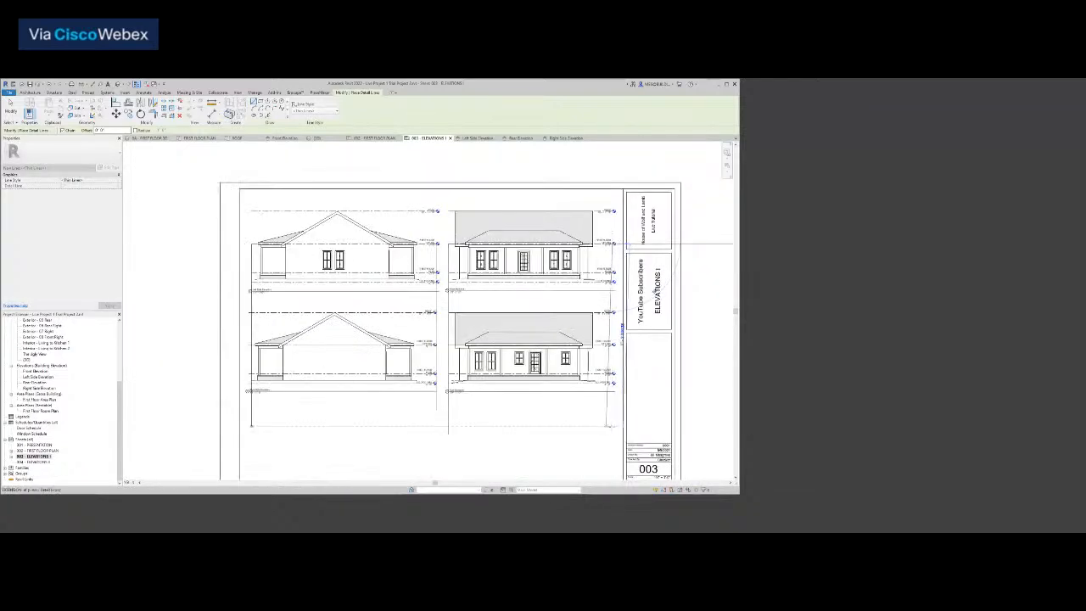
{"action": "left_click", "coordinate": [612, 406]}
{"action": "key", "text": "Escape"}
{"action": "key", "text": "Escape"}
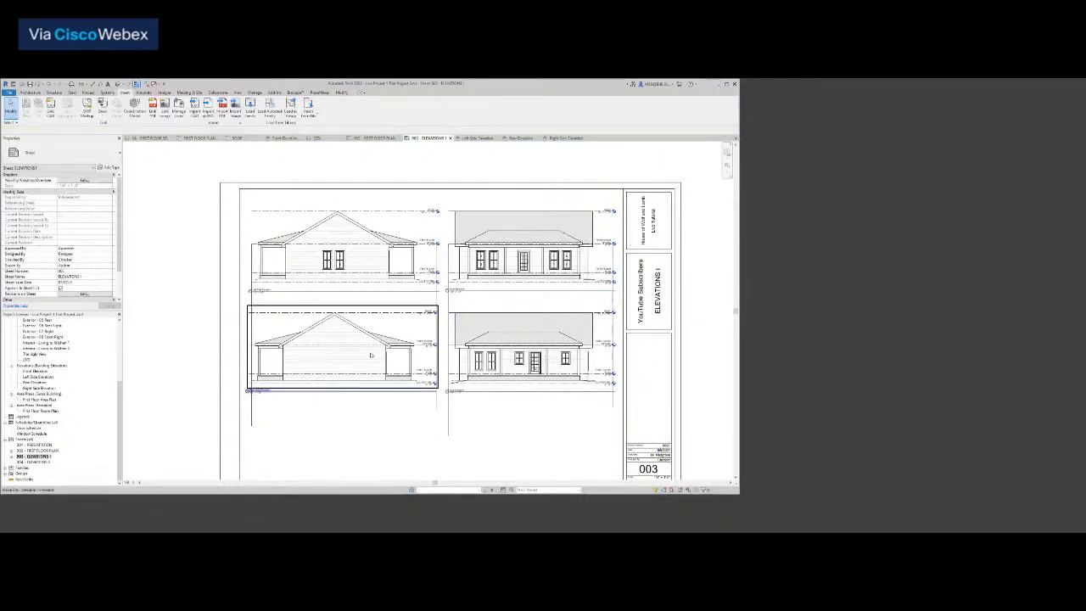
Move the Right Side Elevation viewport slightly right so its level line ends meet the vertical guide line
{"action": "left_click", "coordinate": [263, 343]}
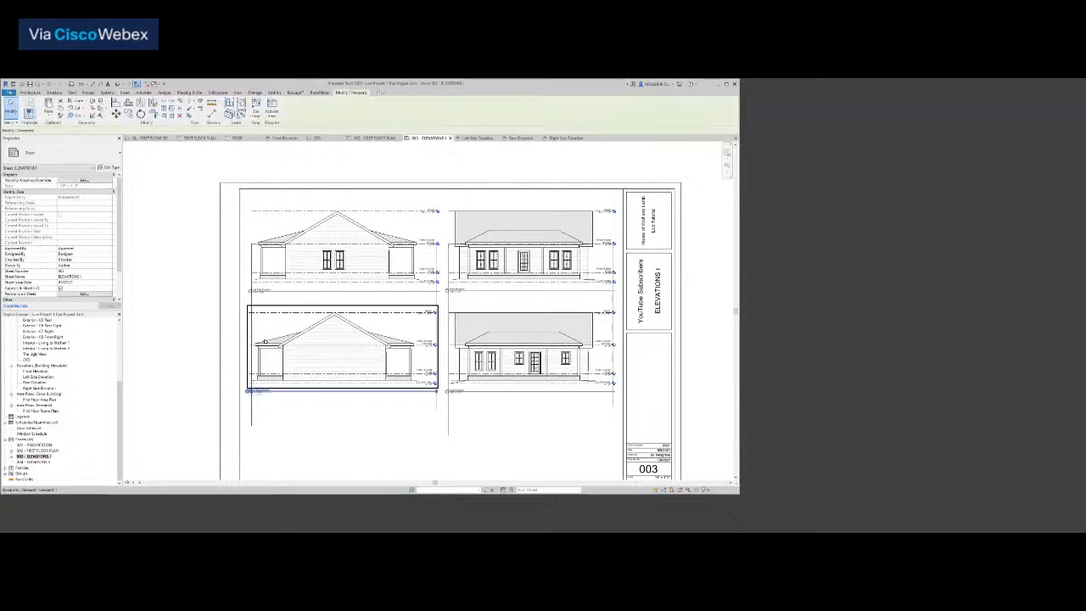
{"action": "scroll", "coordinate": [249, 313], "scroll_direction": "up", "scroll_amount": 5}
{"action": "left_click", "coordinate": [116, 114]}
{"action": "left_click", "coordinate": [269, 313]}
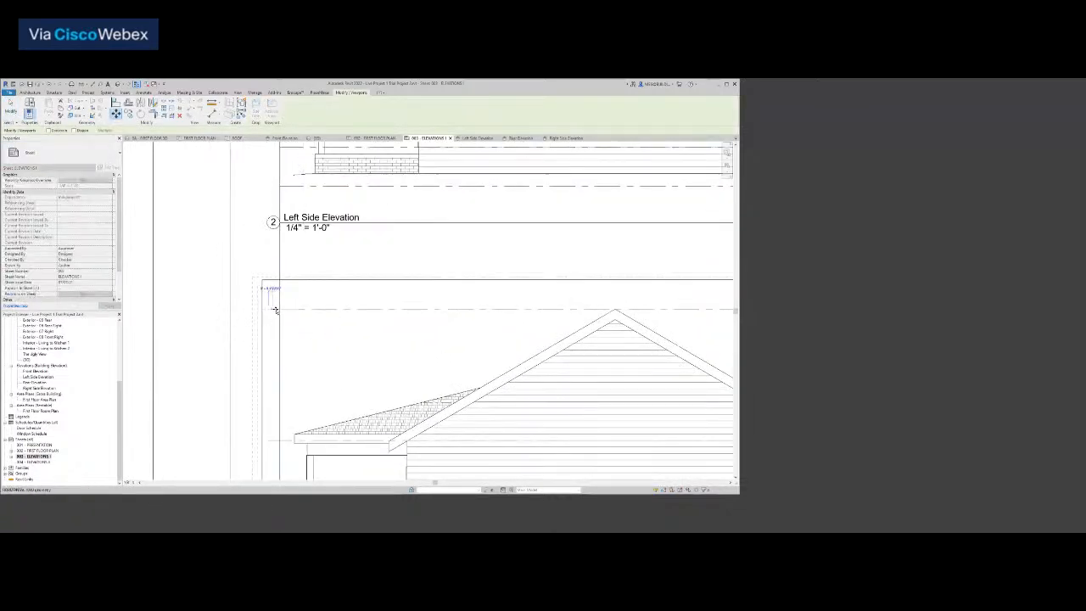
{"action": "left_click", "coordinate": [276, 311]}
{"action": "scroll", "coordinate": [277, 311], "scroll_direction": "down", "scroll_amount": 5}
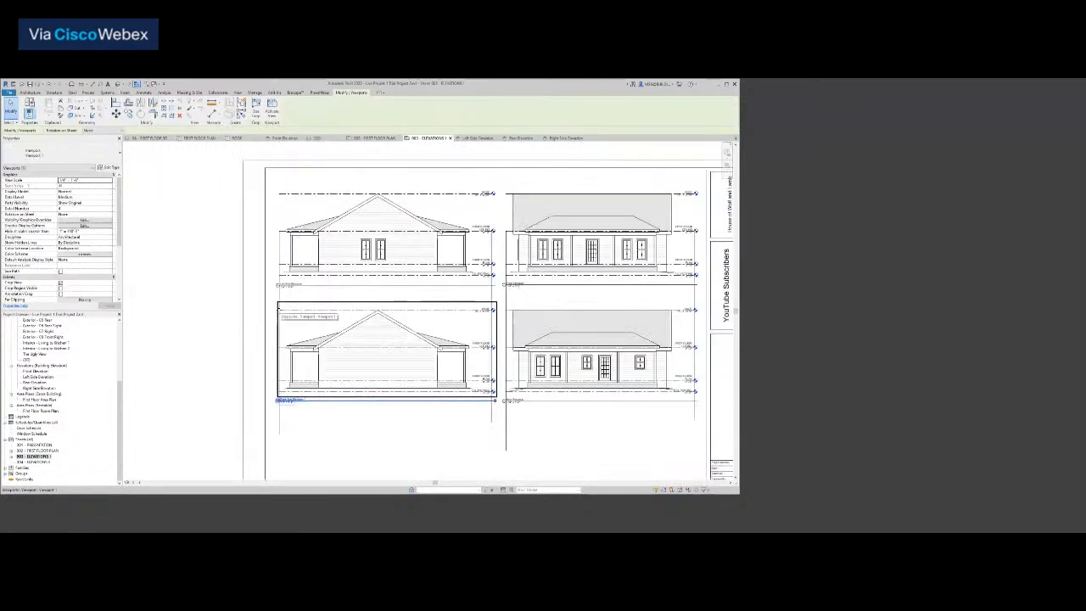
{"action": "key", "text": "Escape"}
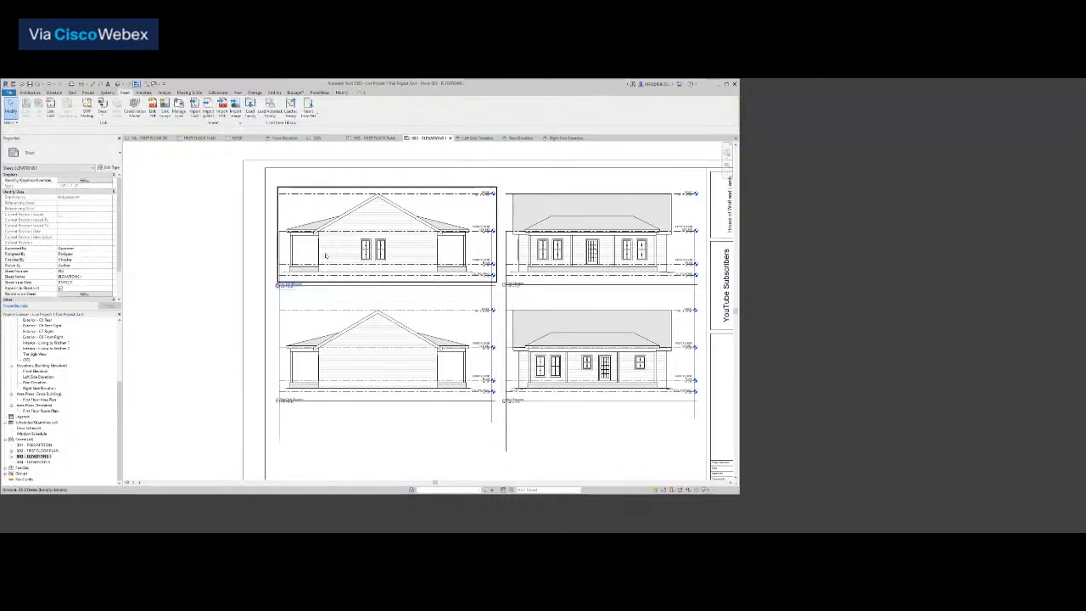
Check the vertical alignment of the Left and Right Side Elevations at their gable peaks and level heads
{"action": "key", "text": "d"}
{"action": "key", "text": "l"}
{"action": "scroll", "coordinate": [349, 212], "scroll_direction": "up", "scroll_amount": 6}
{"action": "scroll", "coordinate": [350, 211], "scroll_direction": "up", "scroll_amount": 1}
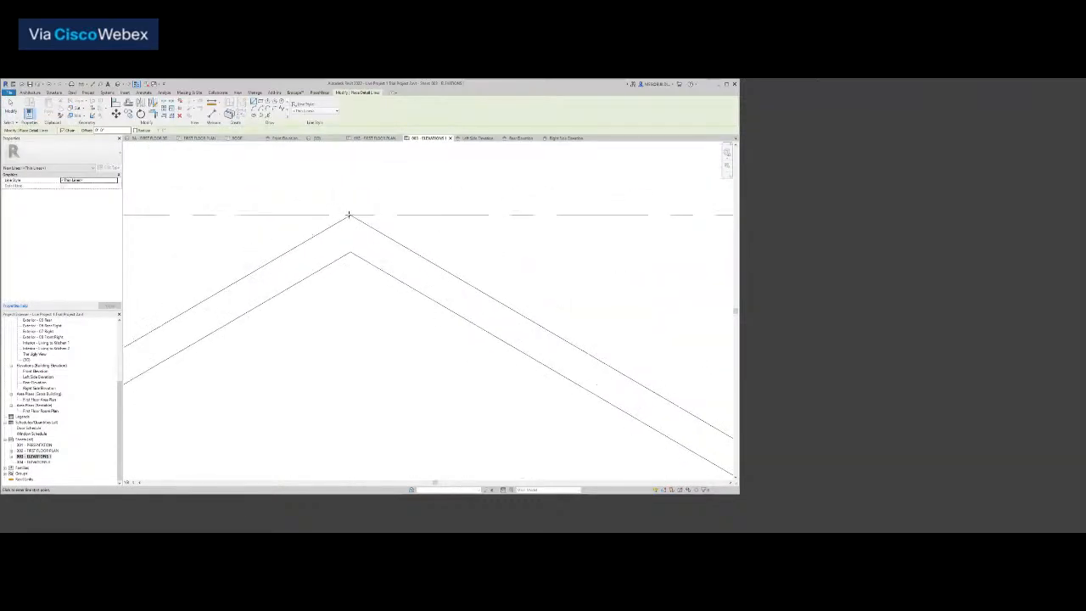
{"action": "scroll", "coordinate": [349, 215], "scroll_direction": "down", "scroll_amount": 7}
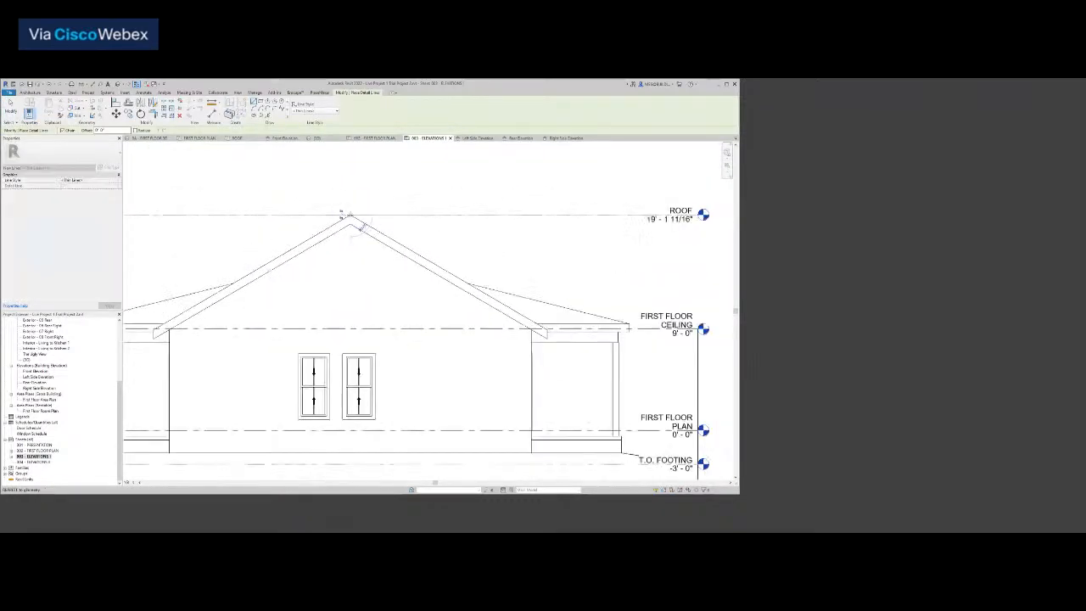
{"action": "scroll", "coordinate": [347, 263], "scroll_direction": "up", "scroll_amount": 6}
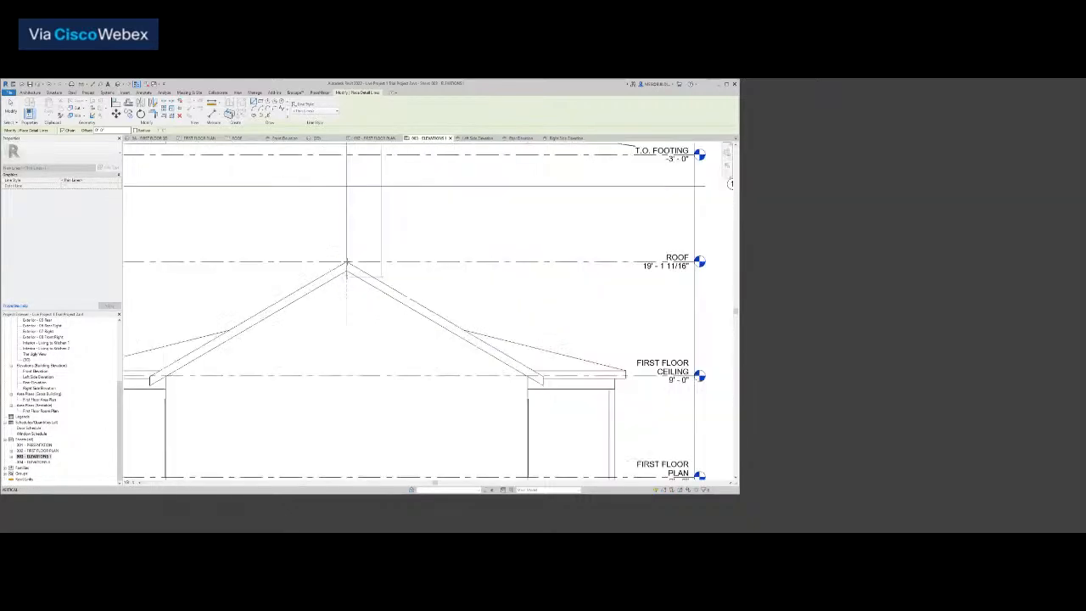
{"action": "scroll", "coordinate": [347, 263], "scroll_direction": "up", "scroll_amount": 3}
{"action": "key", "text": "Escape"}
{"action": "key", "text": "Escape"}
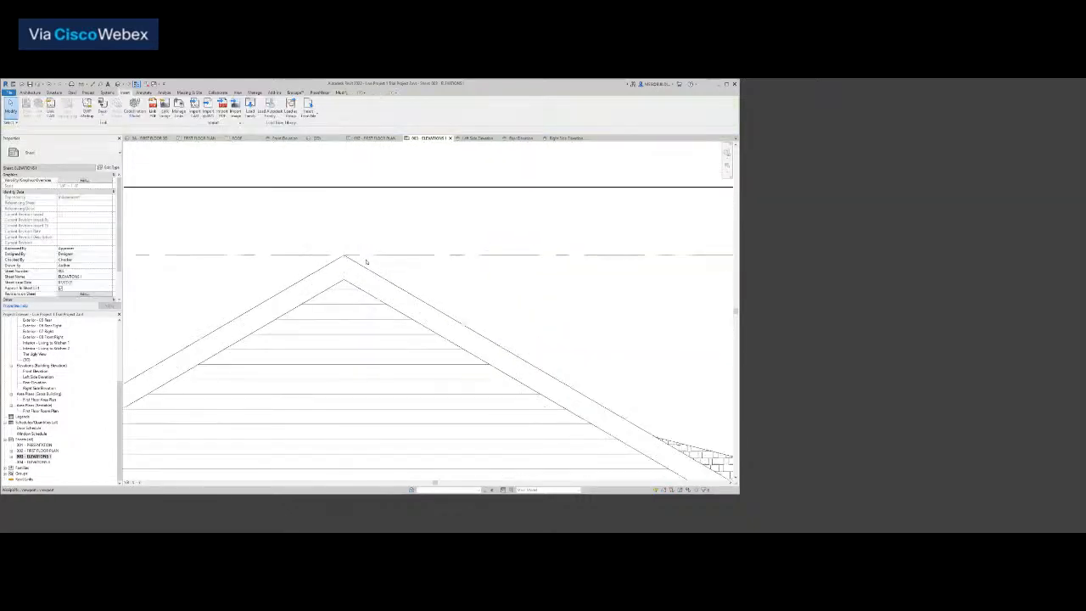
{"action": "scroll", "coordinate": [365, 264], "scroll_direction": "down", "scroll_amount": 5}
{"action": "scroll", "coordinate": [365, 264], "scroll_direction": "down", "scroll_amount": 5}
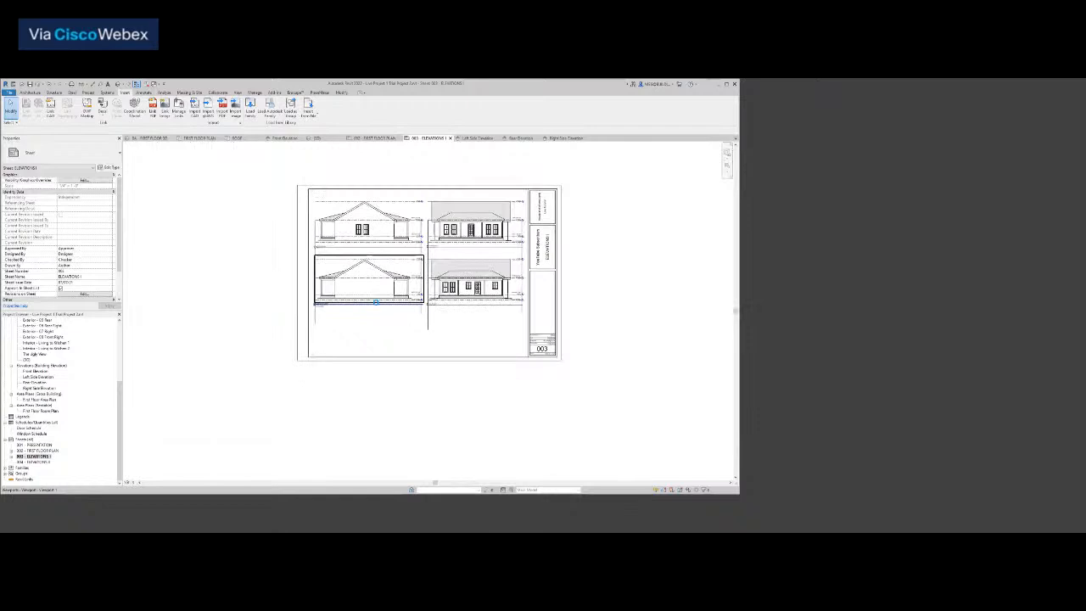
{"action": "scroll", "coordinate": [378, 306], "scroll_direction": "down", "scroll_amount": 1}
{"action": "scroll", "coordinate": [407, 359], "scroll_direction": "up", "scroll_amount": 5}
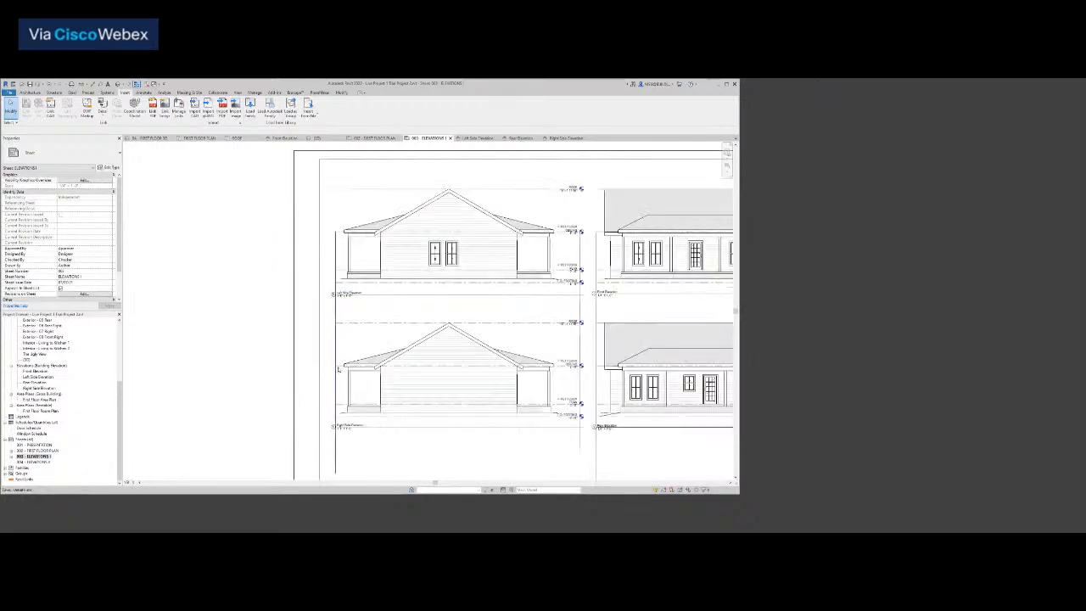
{"action": "scroll", "coordinate": [582, 314], "scroll_direction": "up", "scroll_amount": 5}
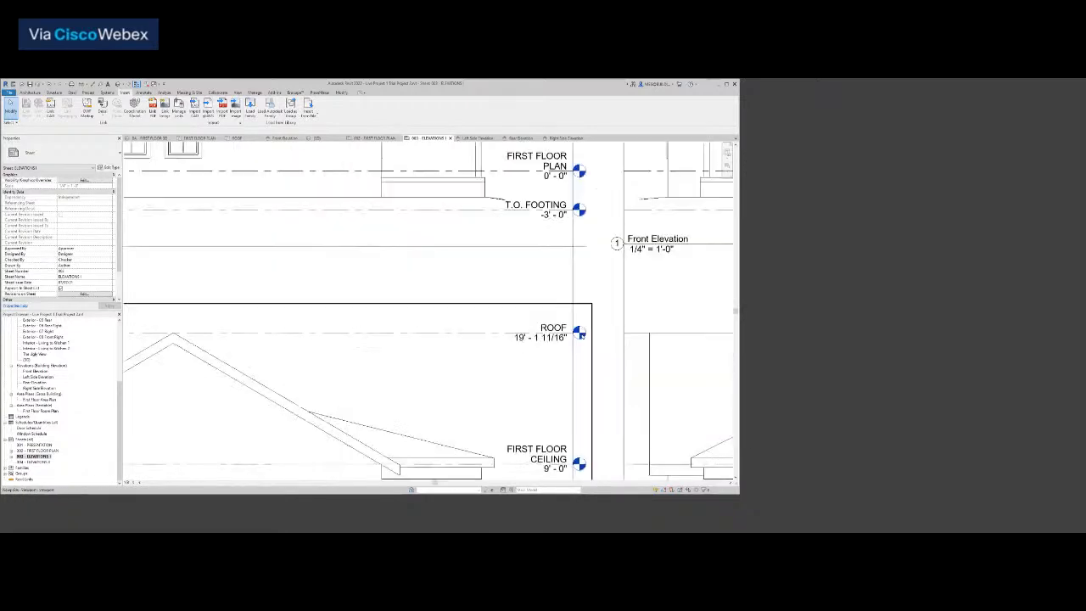
{"action": "scroll", "coordinate": [509, 301], "scroll_direction": "down", "scroll_amount": 5}
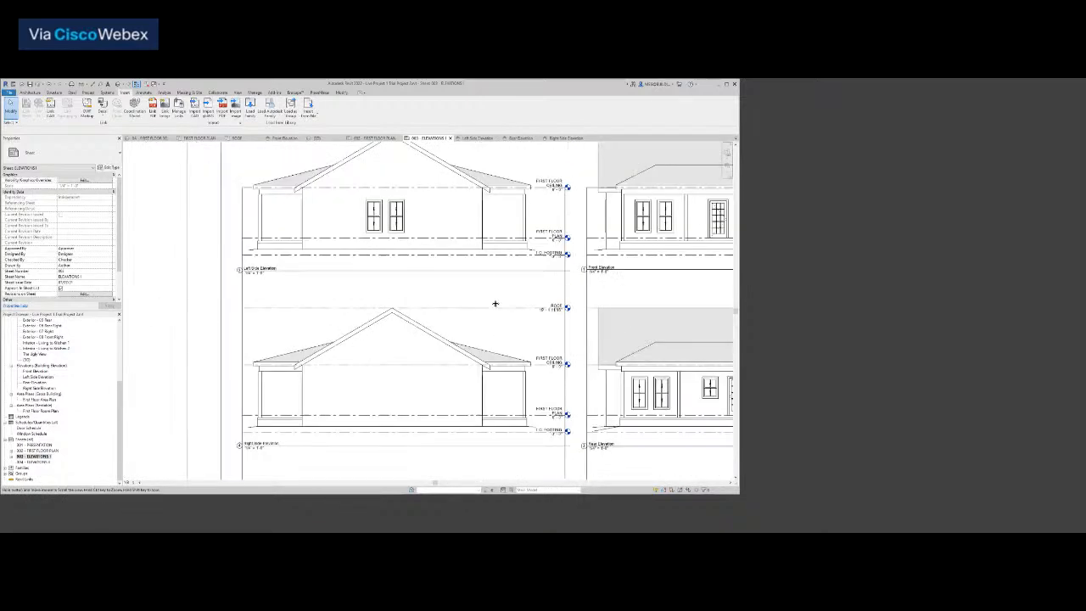
Compare the Rear Elevation's level ends with the vertical guide lines and activate its viewport for editing on the sheet
{"action": "left_click", "coordinate": [428, 337]}
{"action": "scroll", "coordinate": [428, 335], "scroll_direction": "up", "scroll_amount": 5}
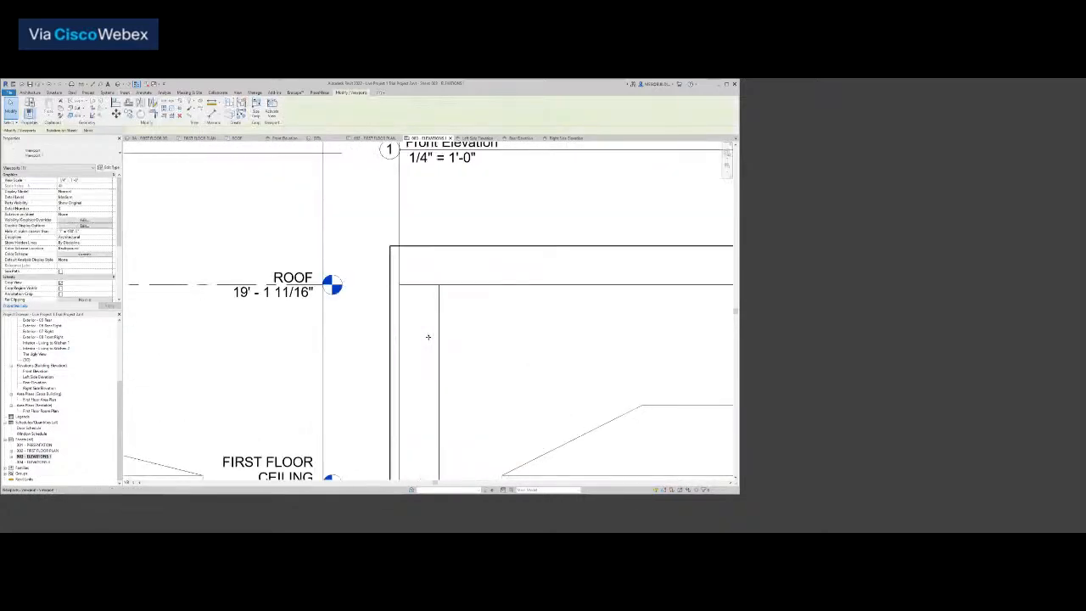
{"action": "scroll", "coordinate": [395, 260], "scroll_direction": "down", "scroll_amount": 6}
{"action": "scroll", "coordinate": [396, 260], "scroll_direction": "down", "scroll_amount": 2}
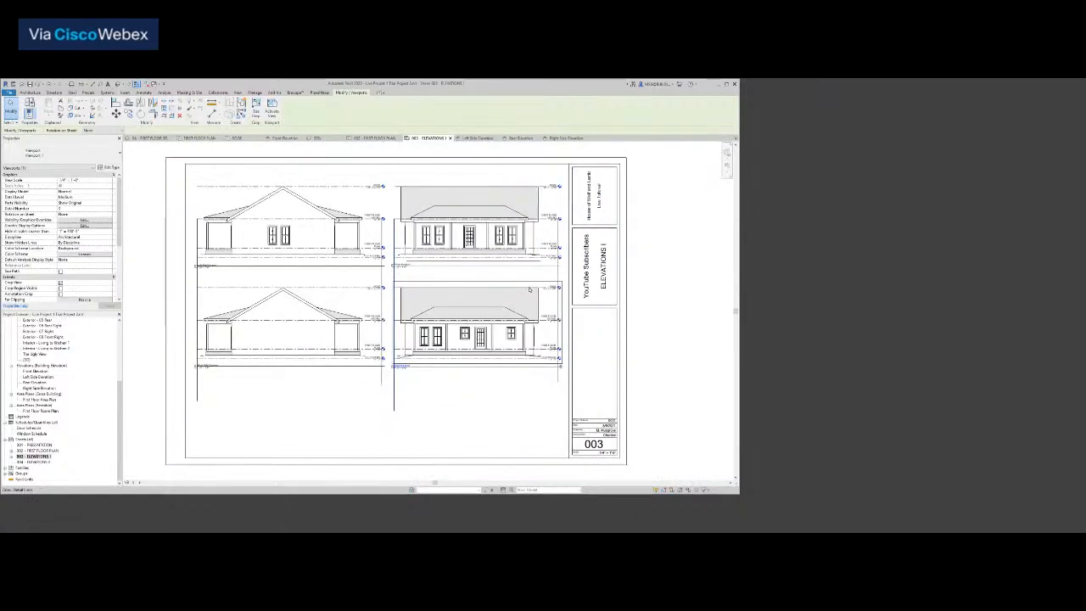
{"action": "scroll", "coordinate": [541, 308], "scroll_direction": "up", "scroll_amount": 8}
{"action": "scroll", "coordinate": [540, 307], "scroll_direction": "up", "scroll_amount": 2}
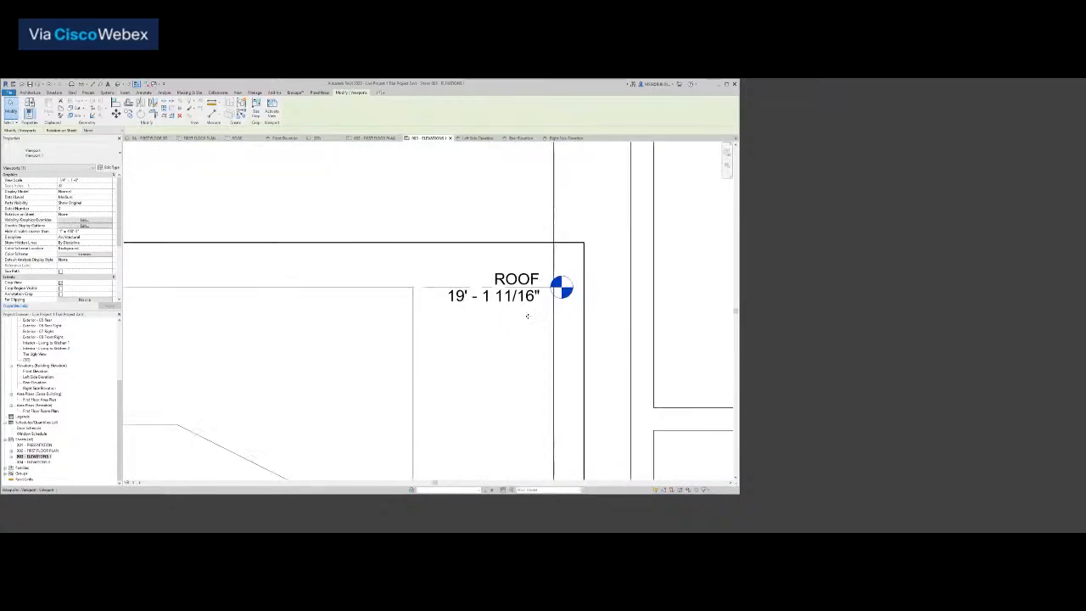
{"action": "scroll", "coordinate": [488, 335], "scroll_direction": "down", "scroll_amount": 5}
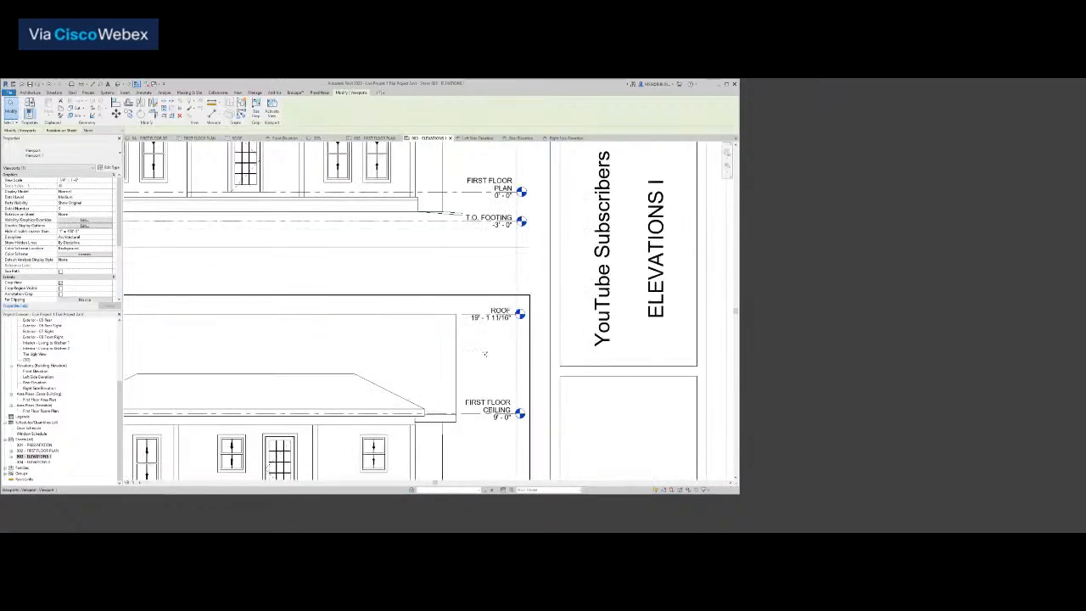
{"action": "double_click", "coordinate": [481, 358]}
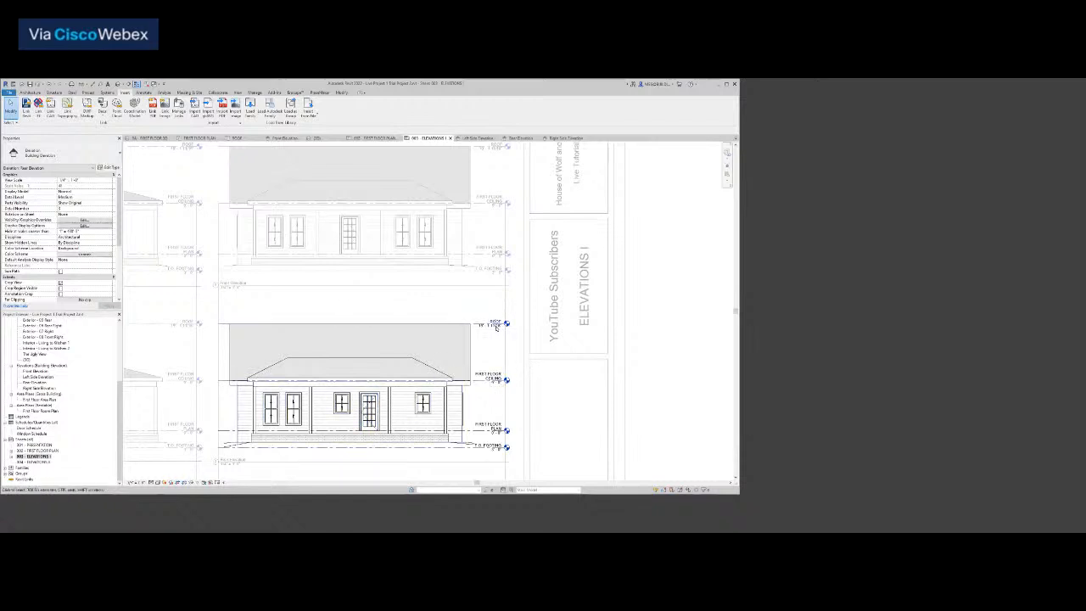
Align the Rear Elevation's level heads with the vertical guide line by adjusting the Roof level end, and deactivate the view
{"action": "scroll", "coordinate": [497, 330], "scroll_direction": "up", "scroll_amount": 6}
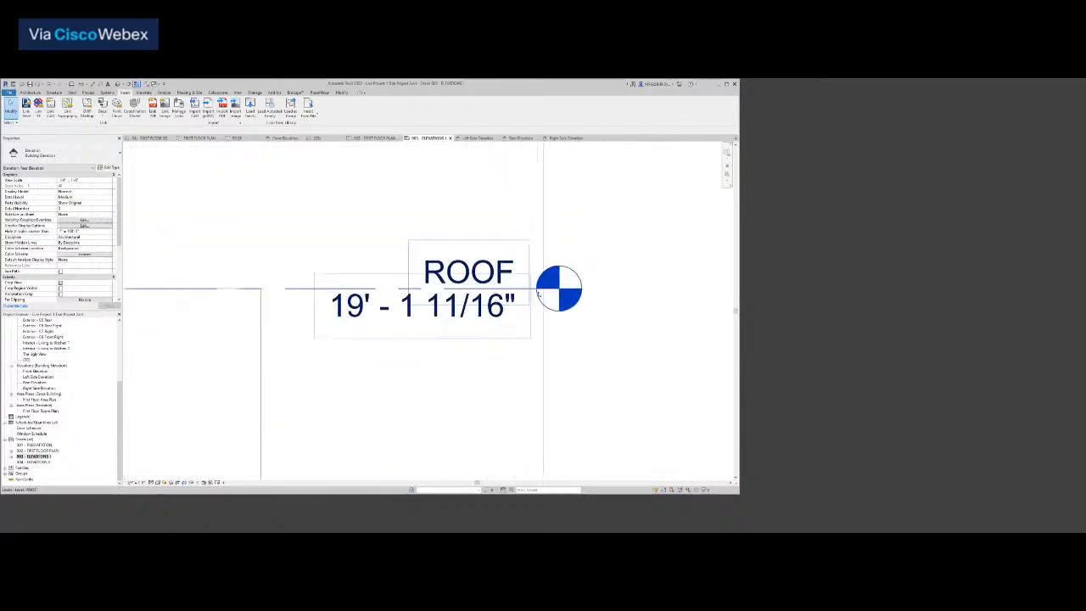
{"action": "scroll", "coordinate": [538, 292], "scroll_direction": "up", "scroll_amount": 2}
{"action": "left_click", "coordinate": [543, 285]}
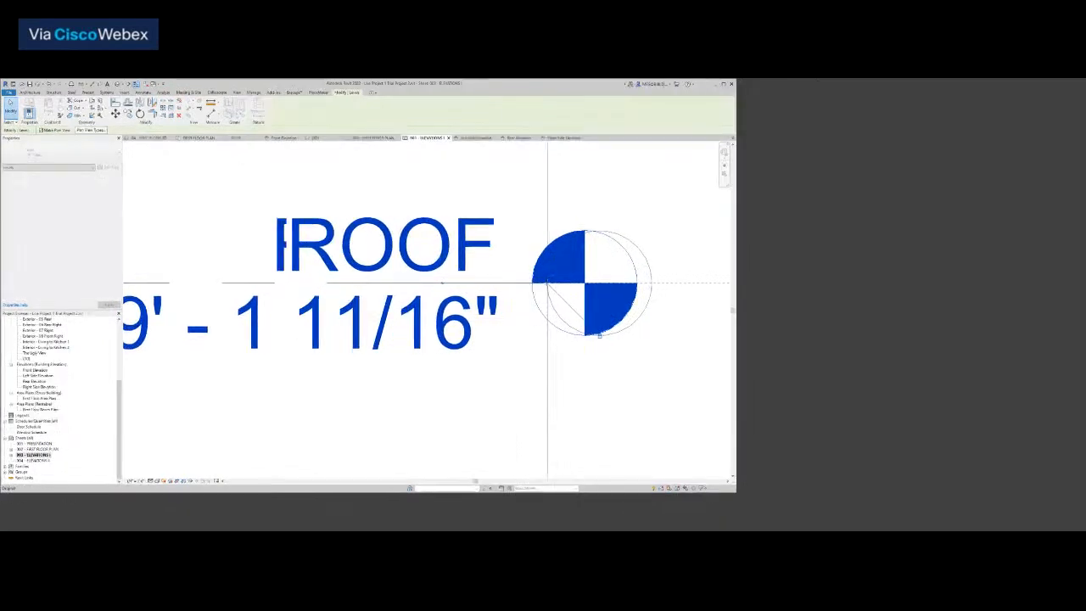
{"action": "scroll", "coordinate": [523, 333], "scroll_direction": "down", "scroll_amount": 8}
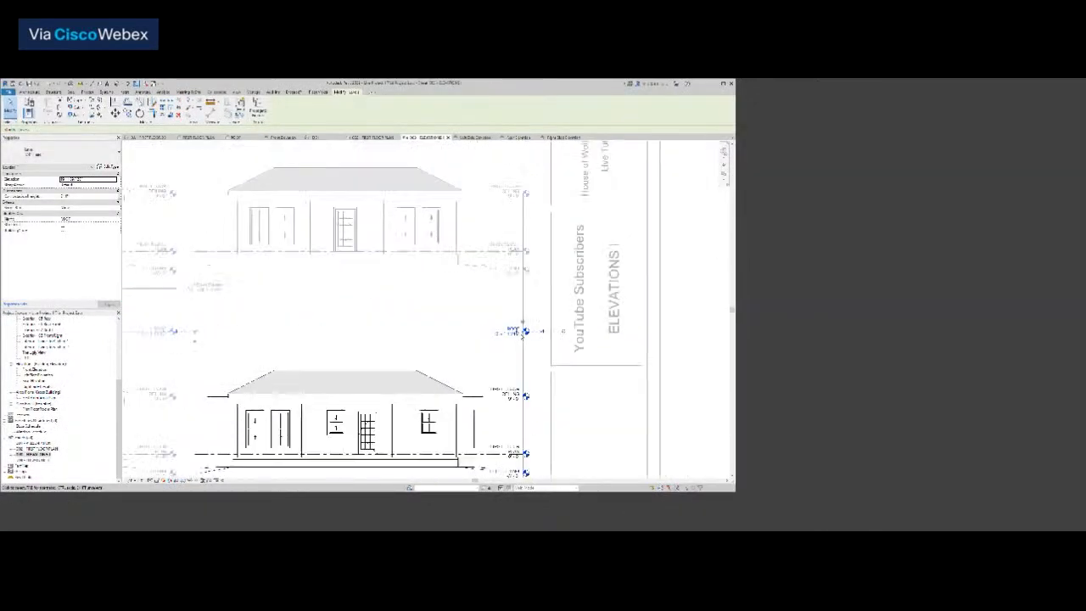
{"action": "scroll", "coordinate": [523, 332], "scroll_direction": "down", "scroll_amount": 2}
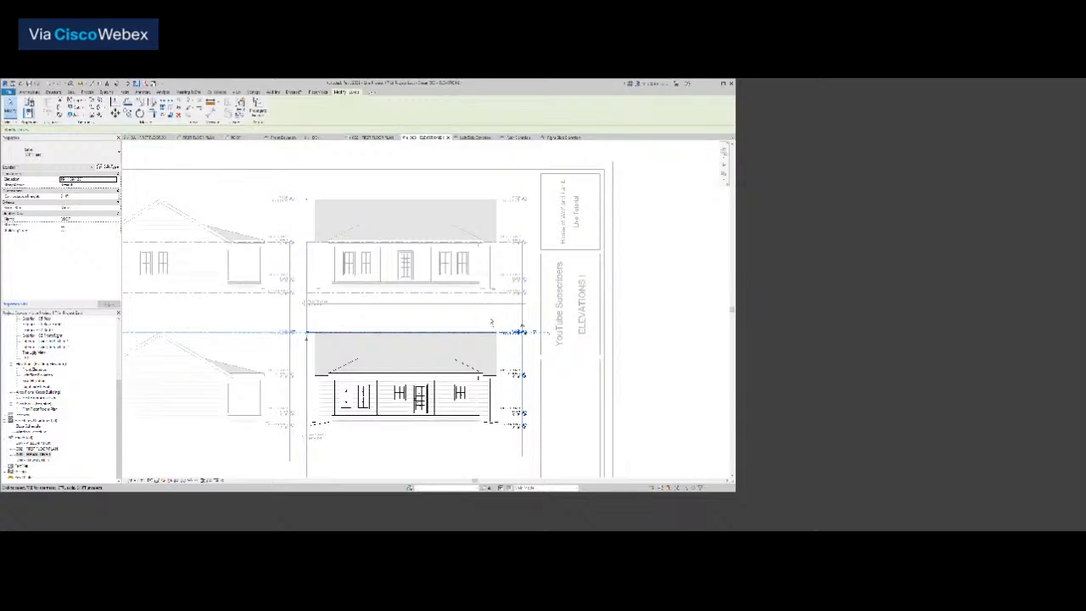
{"action": "right_click", "coordinate": [495, 321]}
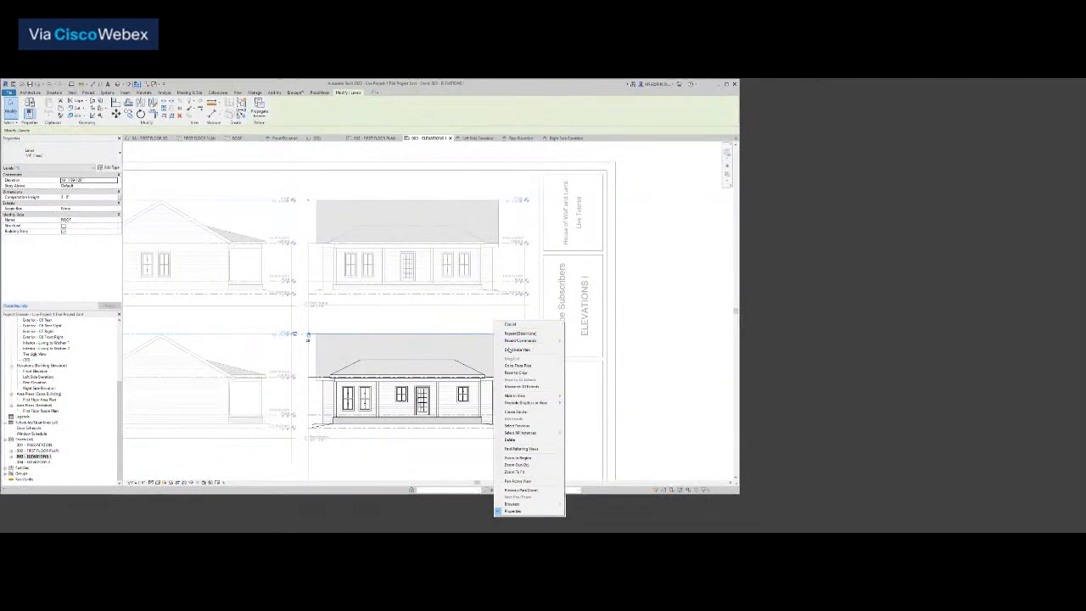
{"action": "left_click", "coordinate": [524, 350]}
{"action": "scroll", "coordinate": [521, 337], "scroll_direction": "down", "scroll_amount": 2}
{"action": "middle_click_drag", "start_coordinate": [521, 338], "coordinate": [604, 325]}
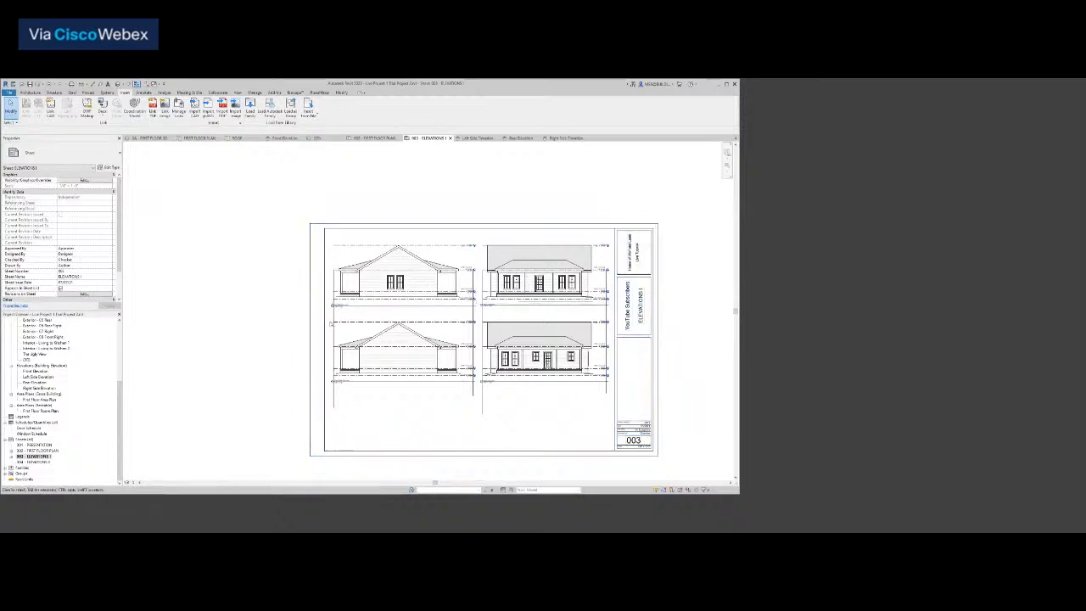
Move the Left Side Elevation's view title slightly right so its number bubble starts at the vertical guide line
{"action": "scroll", "coordinate": [338, 330], "scroll_direction": "up", "scroll_amount": 1}
{"action": "scroll", "coordinate": [339, 390], "scroll_direction": "up", "scroll_amount": 5}
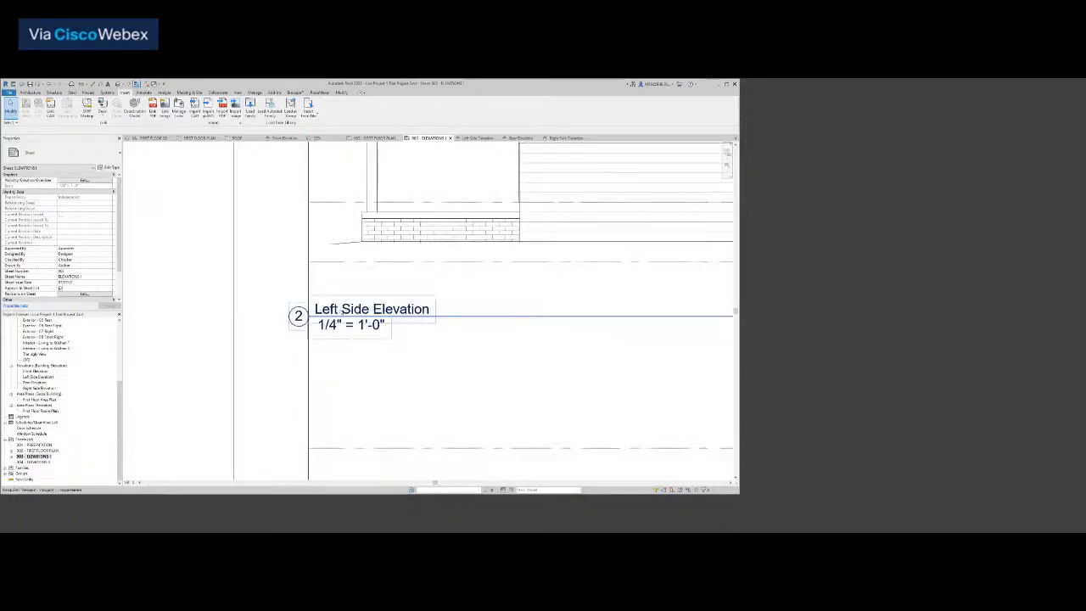
{"action": "left_click", "coordinate": [341, 312]}
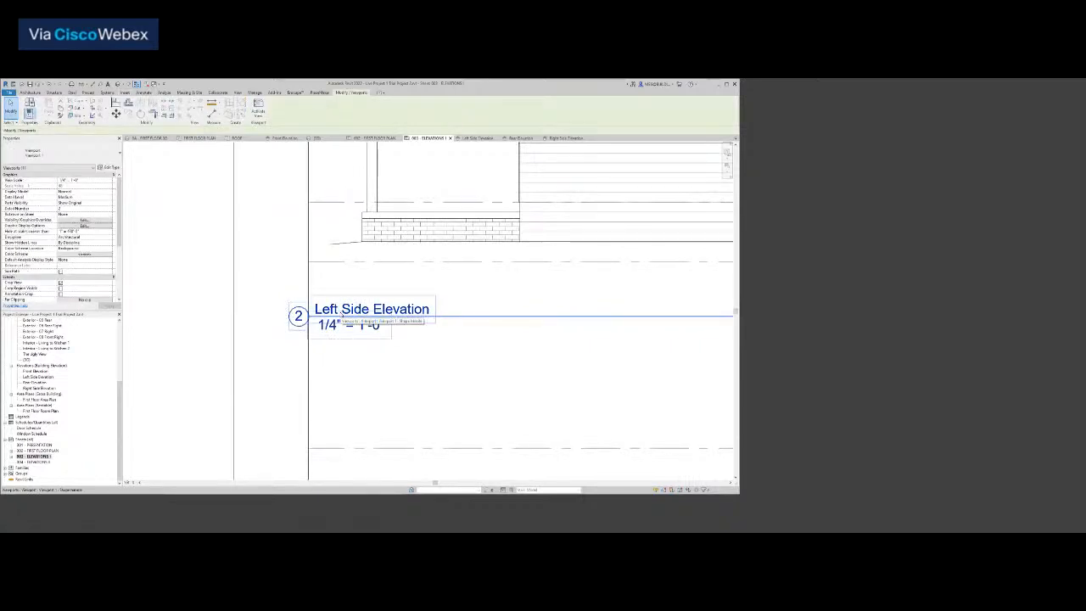
{"action": "left_click_drag", "start_coordinate": [305, 323], "coordinate": [317, 323]}
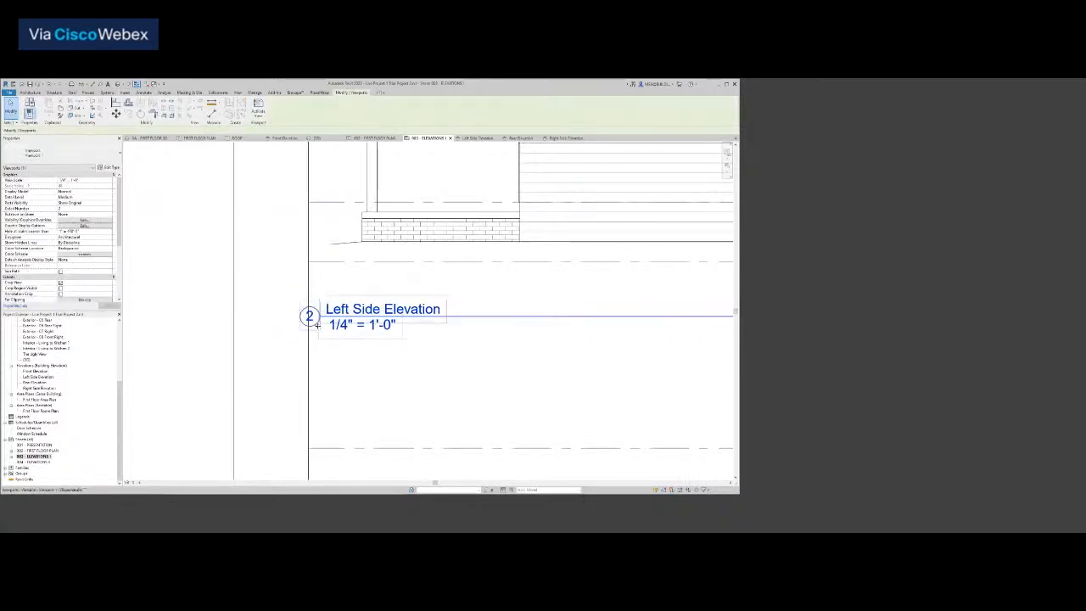
{"action": "scroll", "coordinate": [303, 325], "scroll_direction": "up", "scroll_amount": 2}
{"action": "scroll", "coordinate": [301, 327], "scroll_direction": "up", "scroll_amount": 2}
{"action": "scroll", "coordinate": [301, 327], "scroll_direction": "down", "scroll_amount": 3}
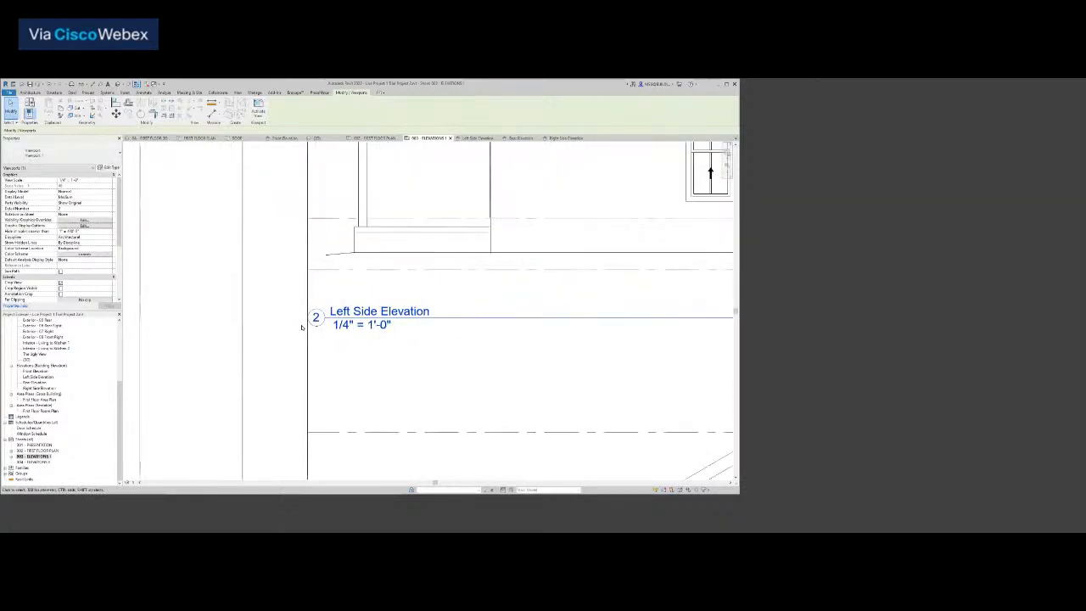
Raise the Left Side Elevation's view title until it sits just under the T.O. Footing level line
{"action": "key", "text": "Up"}
{"action": "key", "text": "Up"}
{"action": "key", "text": "Up"}
{"action": "key", "text": "Up"}
{"action": "key", "text": "Up"}
{"action": "key", "text": "Up"}
{"action": "key", "text": "Up"}
{"action": "key", "text": "Up"}
{"action": "key", "text": "Up"}
{"action": "key", "text": "Up"}
{"action": "key", "text": "Up"}
{"action": "key", "text": "Up"}
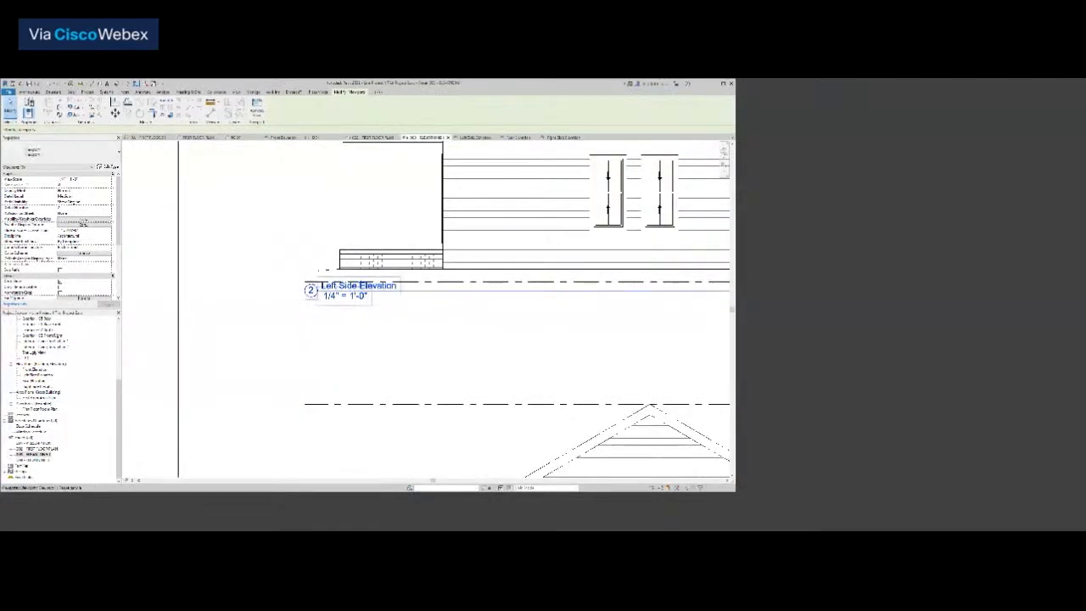
{"action": "scroll", "coordinate": [358, 287], "scroll_direction": "up", "scroll_amount": 5}
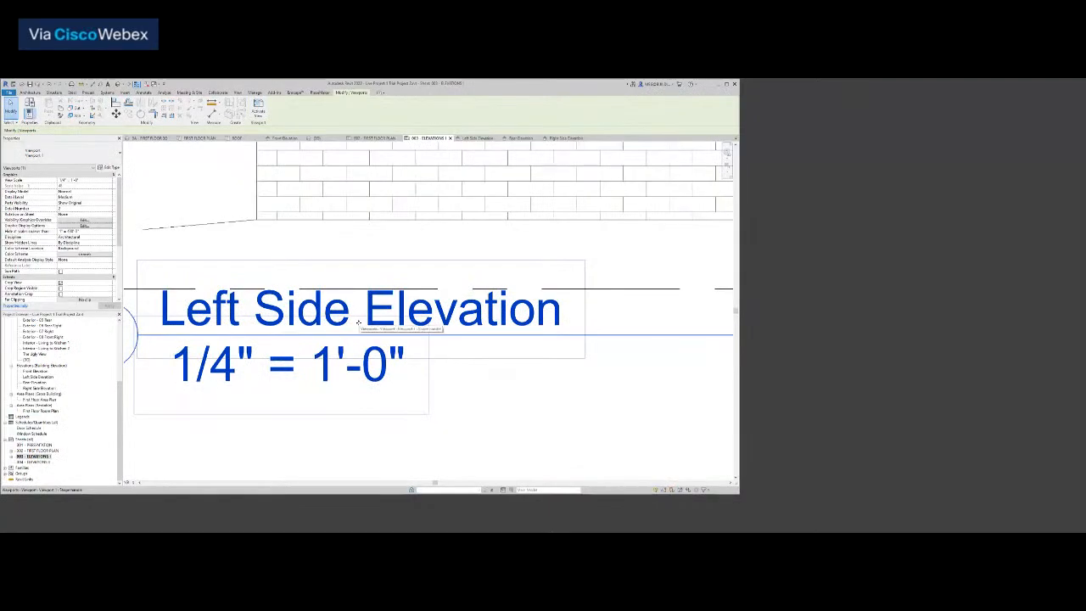
{"action": "scroll", "coordinate": [358, 322], "scroll_direction": "down", "scroll_amount": 8}
{"action": "key", "text": "Escape"}
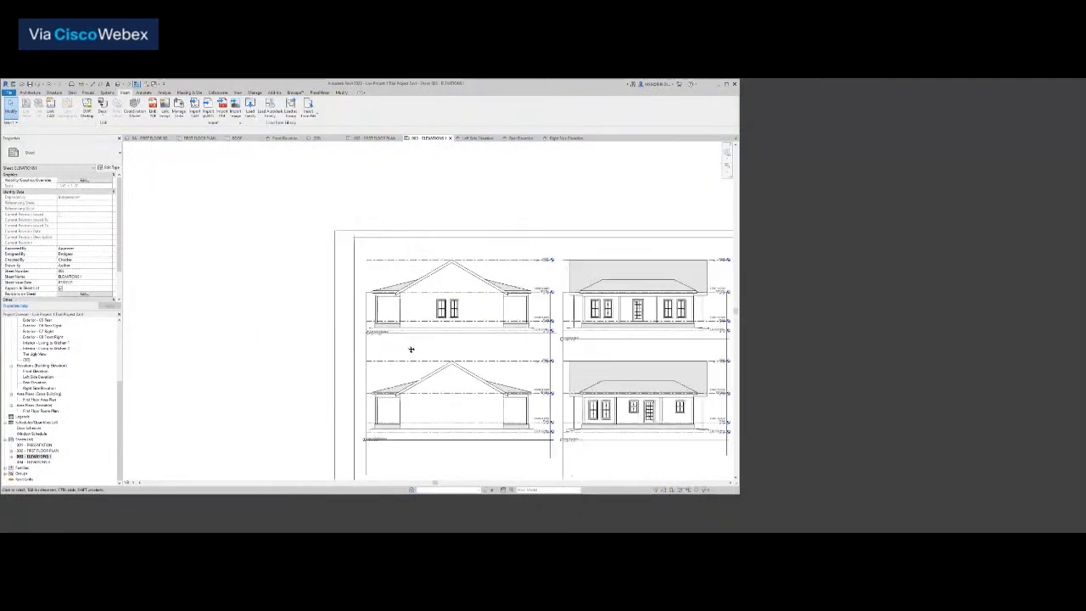
Nudge the Front Elevation's view title right so its number bubble starts at the vertical guide line
{"action": "scroll", "coordinate": [292, 340], "scroll_direction": "up", "scroll_amount": 8}
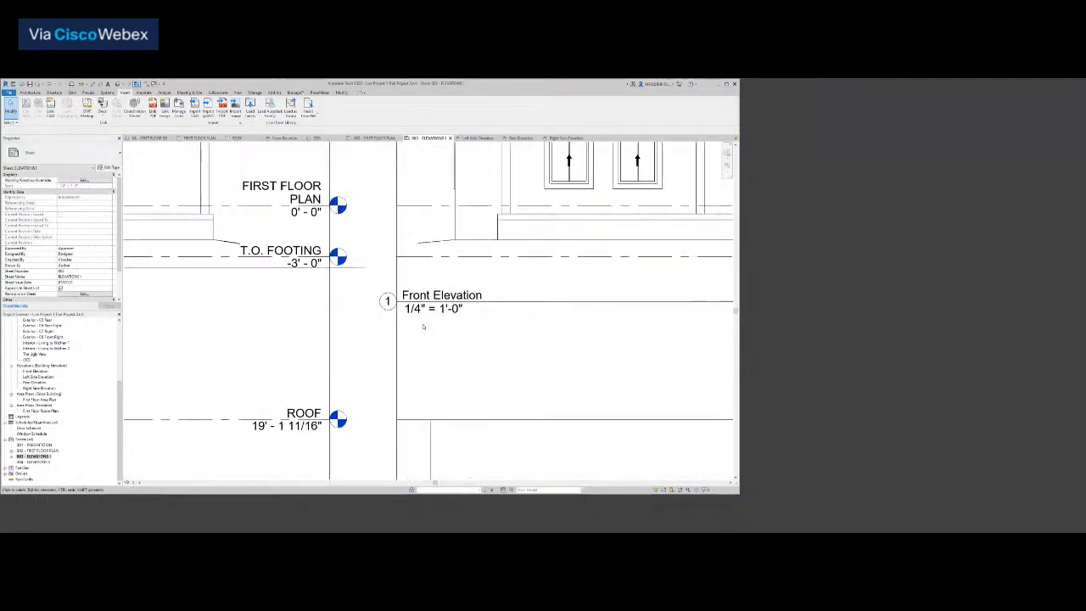
{"action": "left_click", "coordinate": [423, 303]}
{"action": "key", "text": "Right"}
{"action": "key", "text": "Right"}
{"action": "key", "text": "Right"}
{"action": "key", "text": "Right"}
{"action": "key", "text": "Right"}
{"action": "key", "text": "Right"}
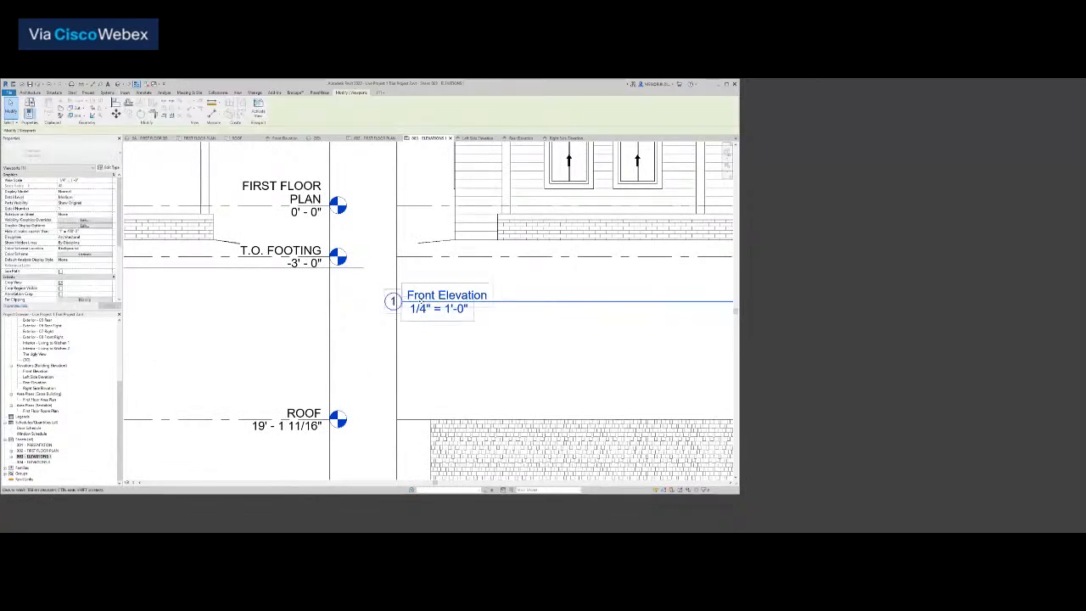
{"action": "key", "text": "Right"}
{"action": "key", "text": "Right"}
{"action": "scroll", "coordinate": [395, 301], "scroll_direction": "up", "scroll_amount": 5}
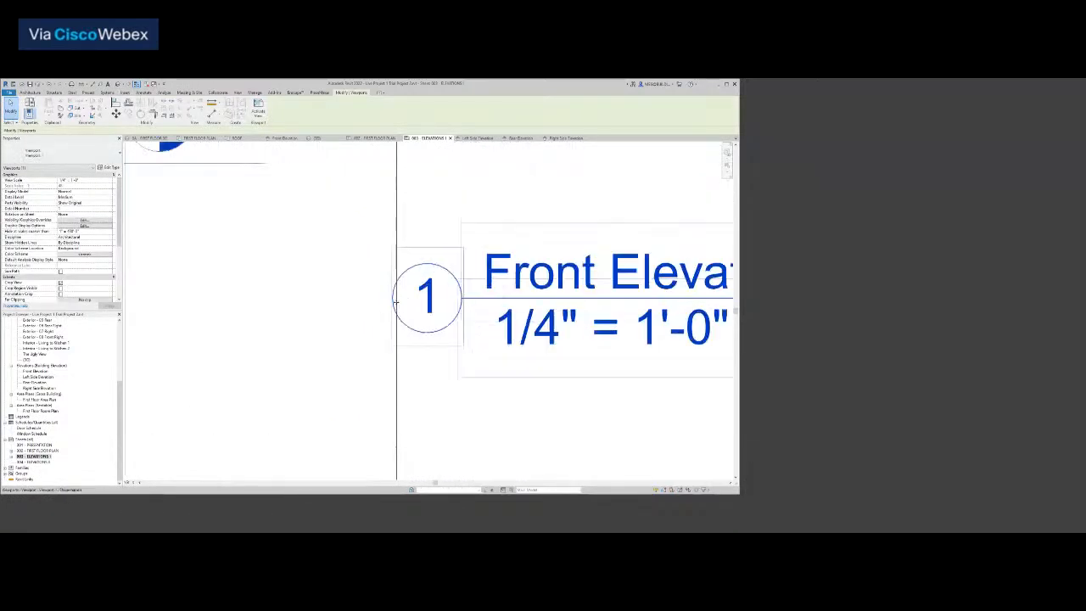
{"action": "scroll", "coordinate": [369, 319], "scroll_direction": "down", "scroll_amount": 5}
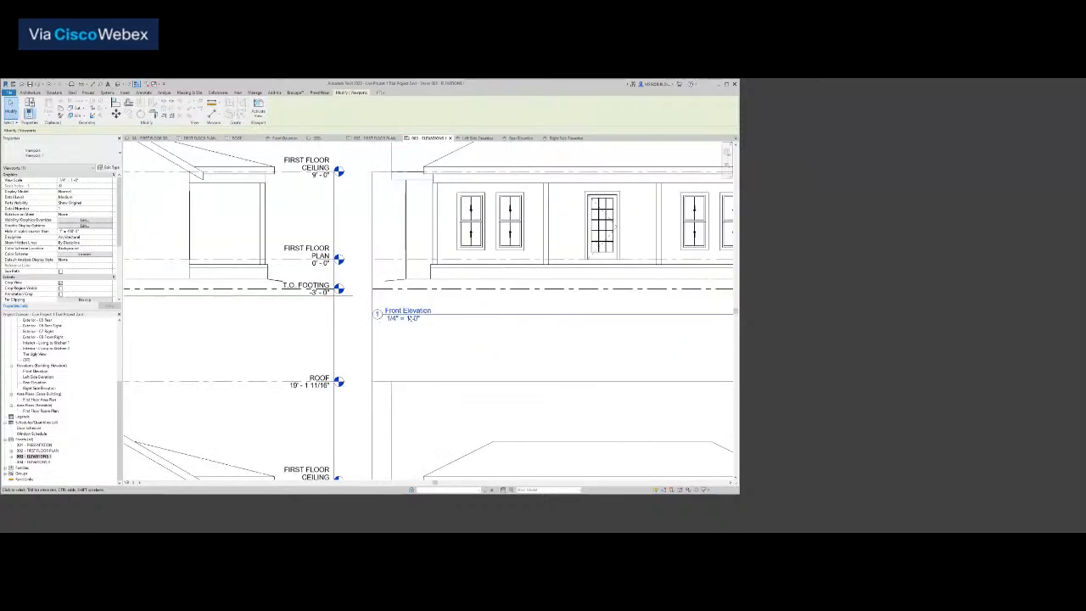
Raise the Front Elevation's view title to line up horizontally with the Left Side Elevation's title line
{"action": "mouse_move", "coordinate": [423, 310]}
{"action": "left_mouse_down"}
{"action": "mouse_move", "coordinate": [424, 300]}
{"action": "mouse_move", "coordinate": [450, 299]}
{"action": "mouse_move", "coordinate": [425, 296]}
{"action": "left_mouse_up"}
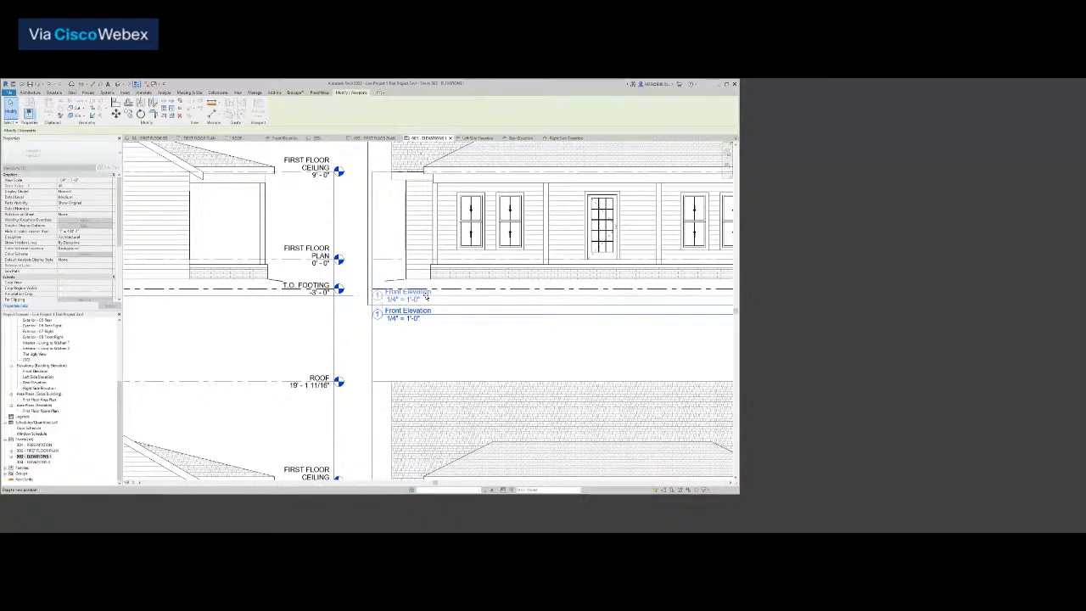
{"action": "left_click_drag", "start_coordinate": [427, 297], "coordinate": [426, 297]}
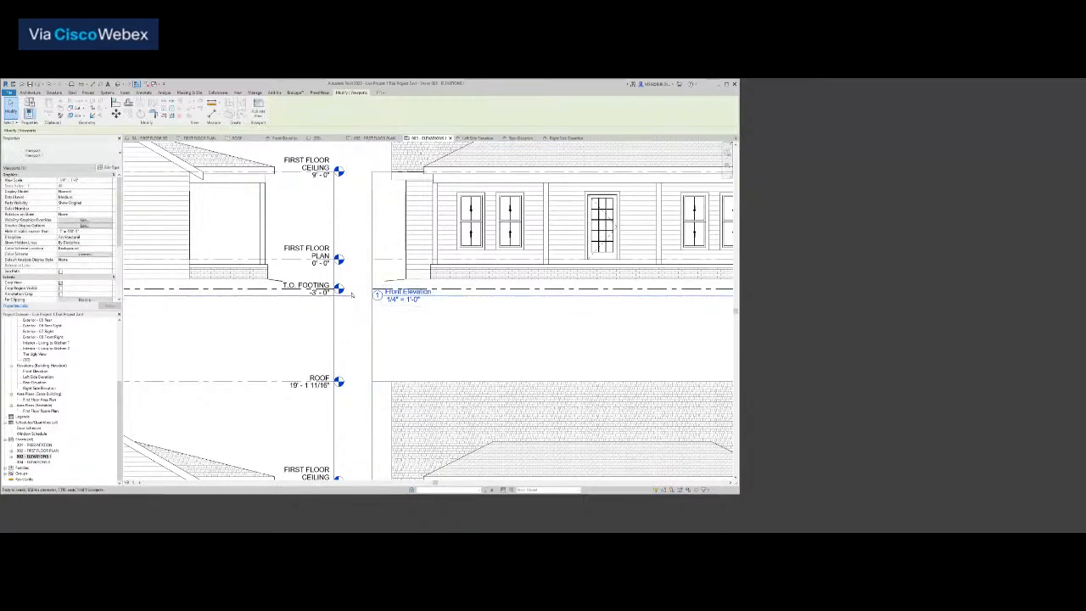
{"action": "scroll", "coordinate": [423, 314], "scroll_direction": "down", "scroll_amount": 5}
{"action": "scroll", "coordinate": [423, 315], "scroll_direction": "up", "scroll_amount": 5}
{"action": "scroll", "coordinate": [411, 339], "scroll_direction": "down", "scroll_amount": 3}
{"action": "scroll", "coordinate": [409, 345], "scroll_direction": "down", "scroll_amount": 4}
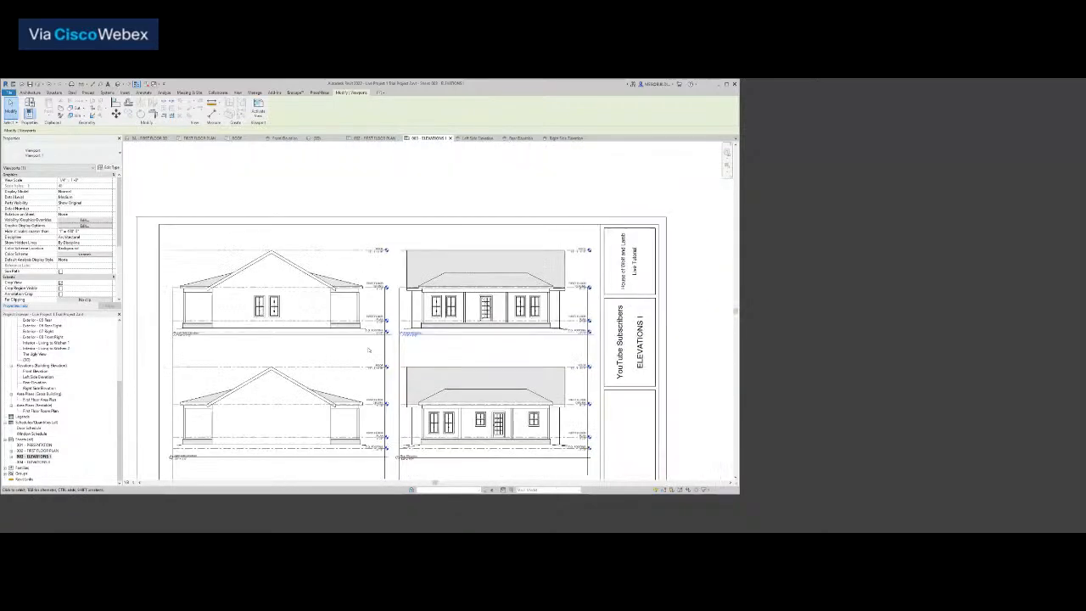
Move the Right Side Elevation's view title right to the guide line and up to just below the T.O. Footing level
{"action": "middle_click_drag", "start_coordinate": [422, 302], "coordinate": [505, 255]}
{"action": "scroll", "coordinate": [293, 397], "scroll_direction": "up", "scroll_amount": 7}
{"action": "scroll", "coordinate": [324, 381], "scroll_direction": "down", "scroll_amount": 3}
{"action": "middle_click_drag", "start_coordinate": [324, 381], "coordinate": [314, 430]}
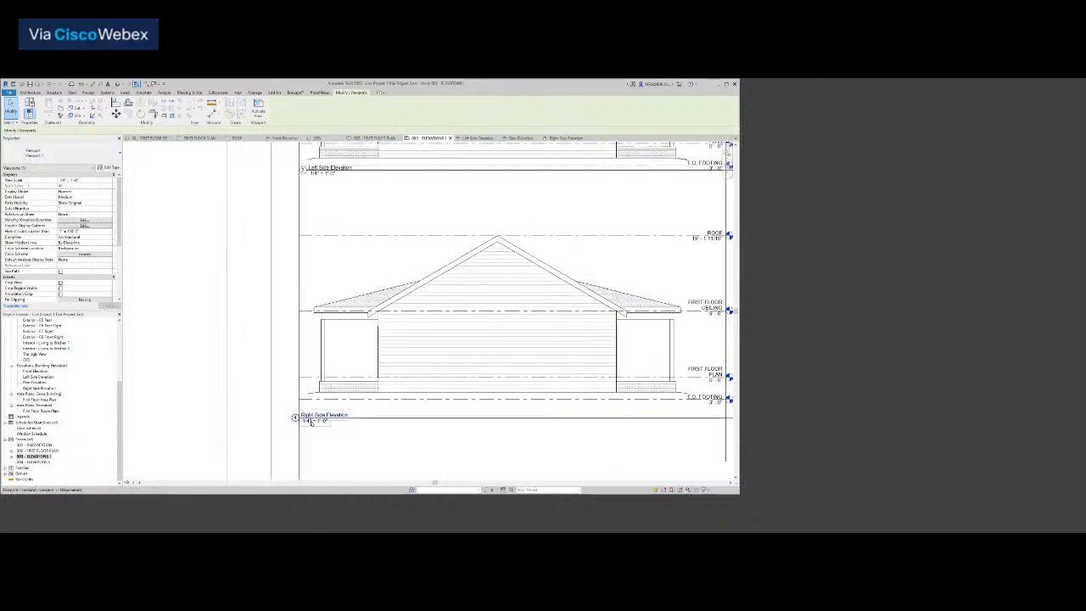
{"action": "left_click_drag", "start_coordinate": [315, 417], "coordinate": [321, 420]}
{"action": "key", "text": "Up"}
{"action": "key", "text": "Up"}
{"action": "key", "text": "Up"}
{"action": "key", "text": "Up"}
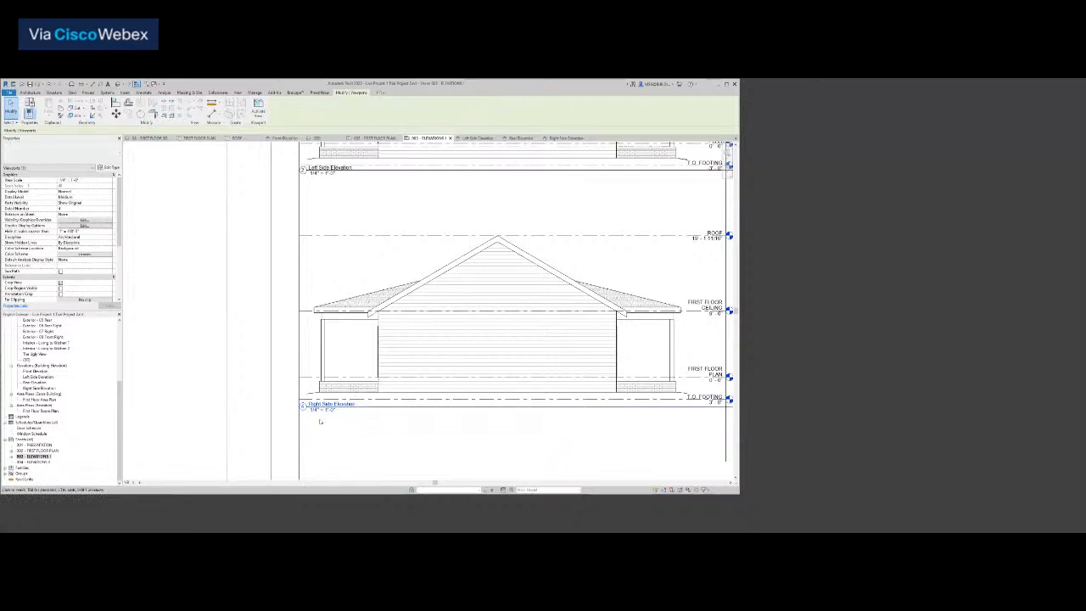
{"action": "scroll", "coordinate": [317, 410], "scroll_direction": "up", "scroll_amount": 5}
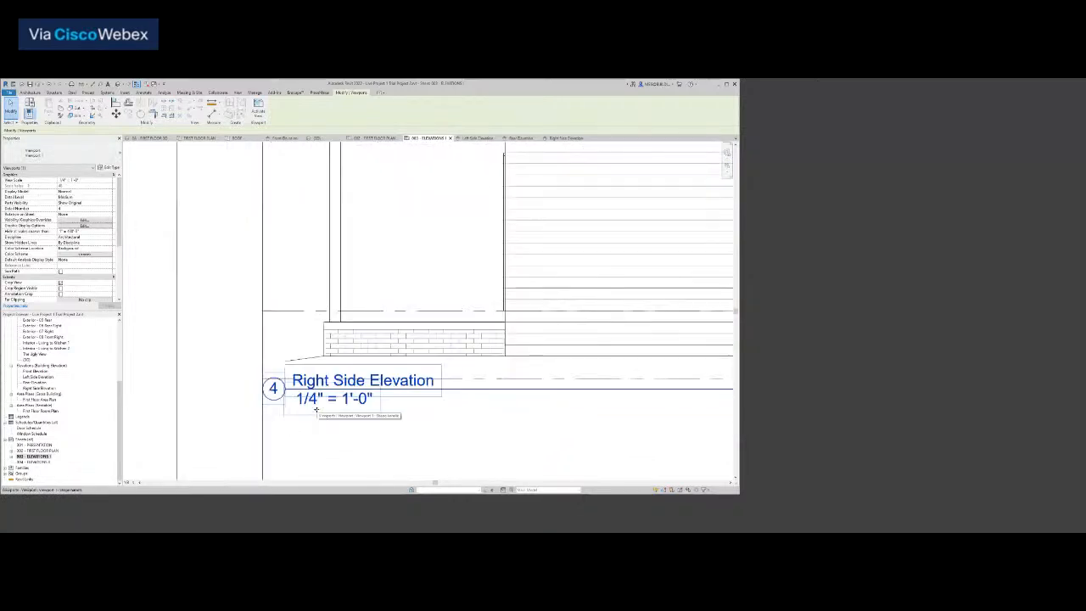
{"action": "scroll", "coordinate": [327, 405], "scroll_direction": "up", "scroll_amount": 3}
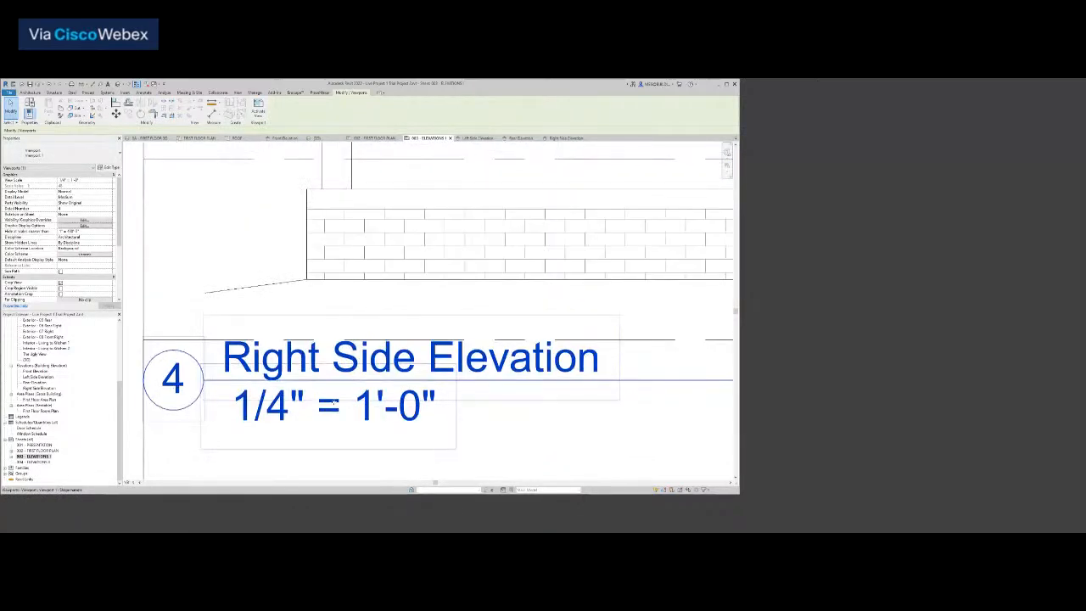
{"action": "scroll", "coordinate": [333, 404], "scroll_direction": "down", "scroll_amount": 2}
{"action": "scroll", "coordinate": [335, 403], "scroll_direction": "down", "scroll_amount": 4}
{"action": "left_click", "coordinate": [447, 436]}
Move the Rear Elevation's view title up and onto the guide line, level with the Right Side Elevation's title
{"action": "scroll", "coordinate": [472, 440], "scroll_direction": "down", "scroll_amount": 4}
{"action": "middle_click_drag", "start_coordinate": [473, 442], "coordinate": [192, 420]}
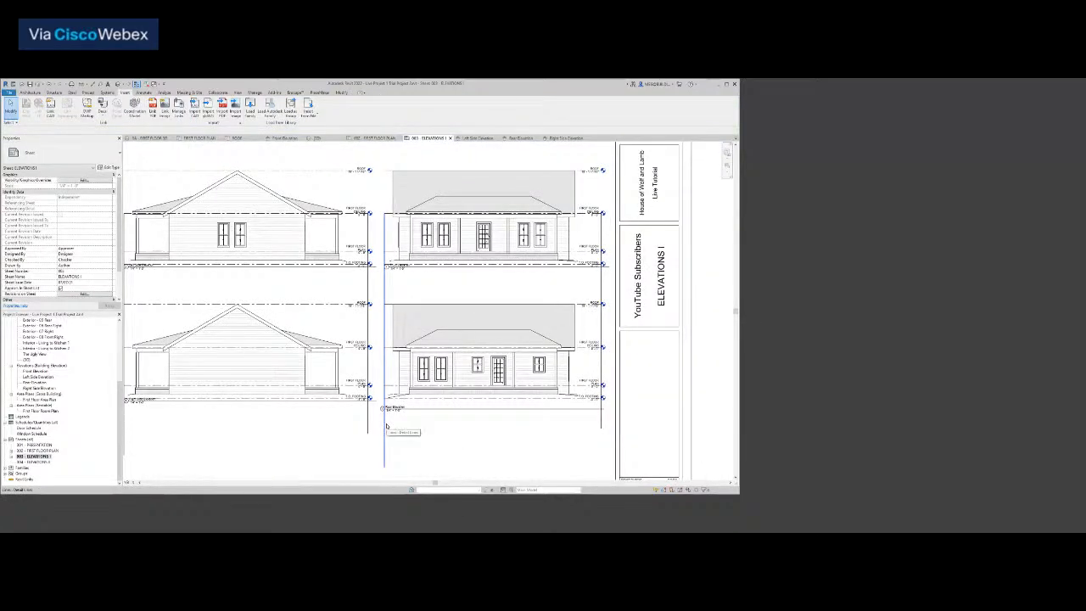
{"action": "scroll", "coordinate": [386, 426], "scroll_direction": "up", "scroll_amount": 4}
{"action": "scroll", "coordinate": [399, 431], "scroll_direction": "down", "scroll_amount": 4}
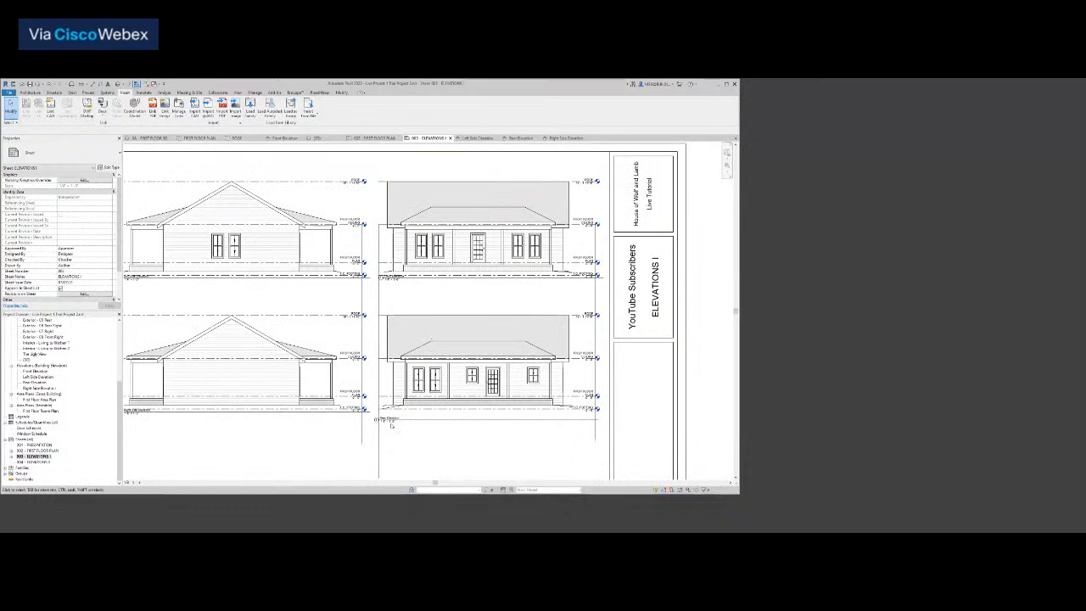
{"action": "left_click", "coordinate": [398, 421]}
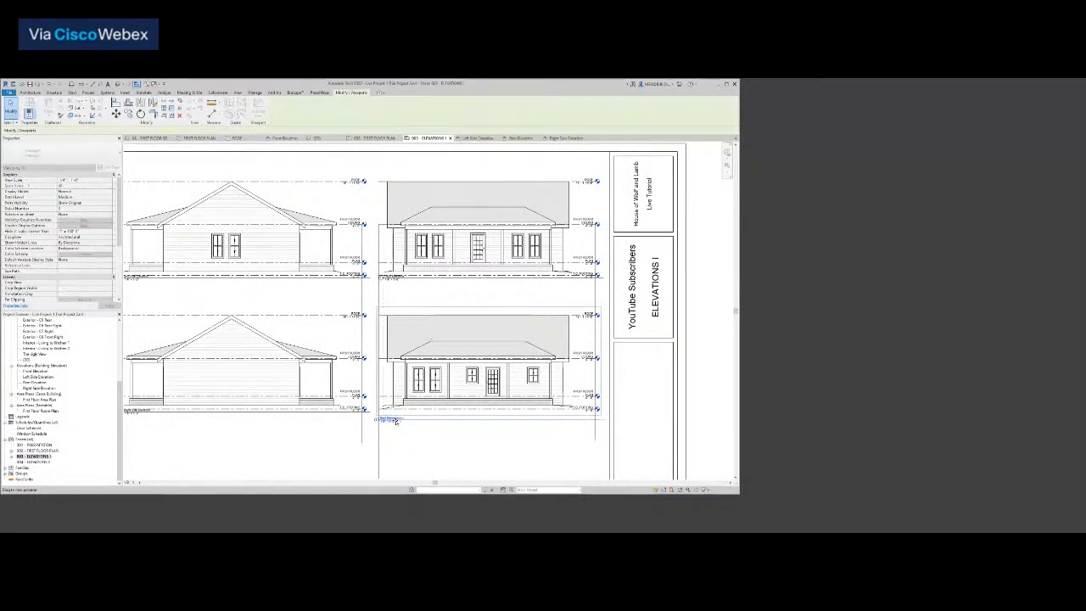
{"action": "left_click_drag", "start_coordinate": [396, 421], "coordinate": [393, 413]}
{"action": "left_click_drag", "start_coordinate": [394, 413], "coordinate": [394, 413]}
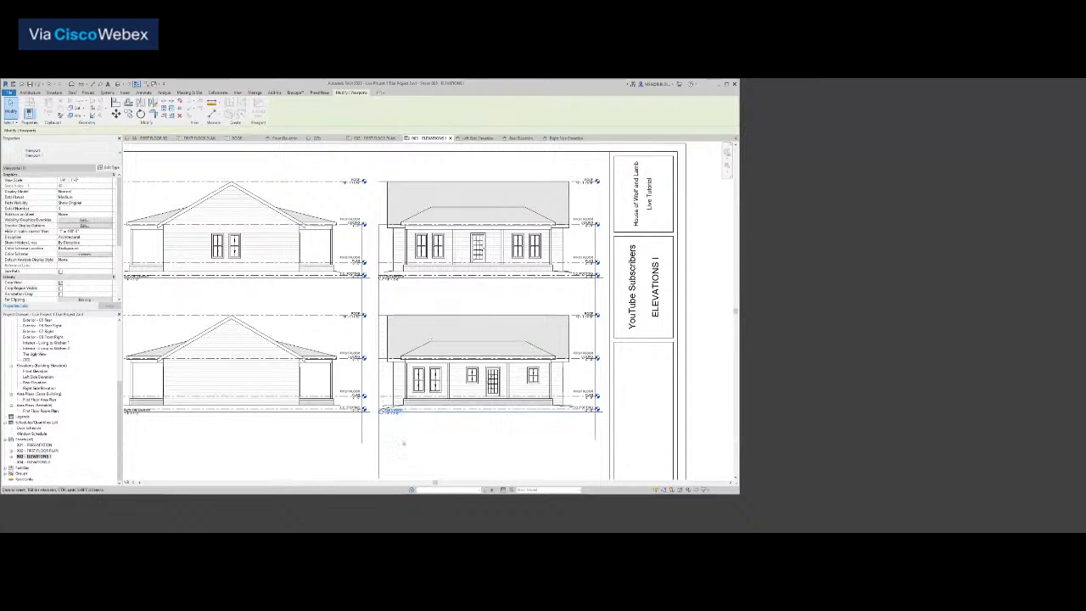
{"action": "left_click", "coordinate": [402, 443]}
{"action": "scroll", "coordinate": [402, 442], "scroll_direction": "down", "scroll_amount": 1}
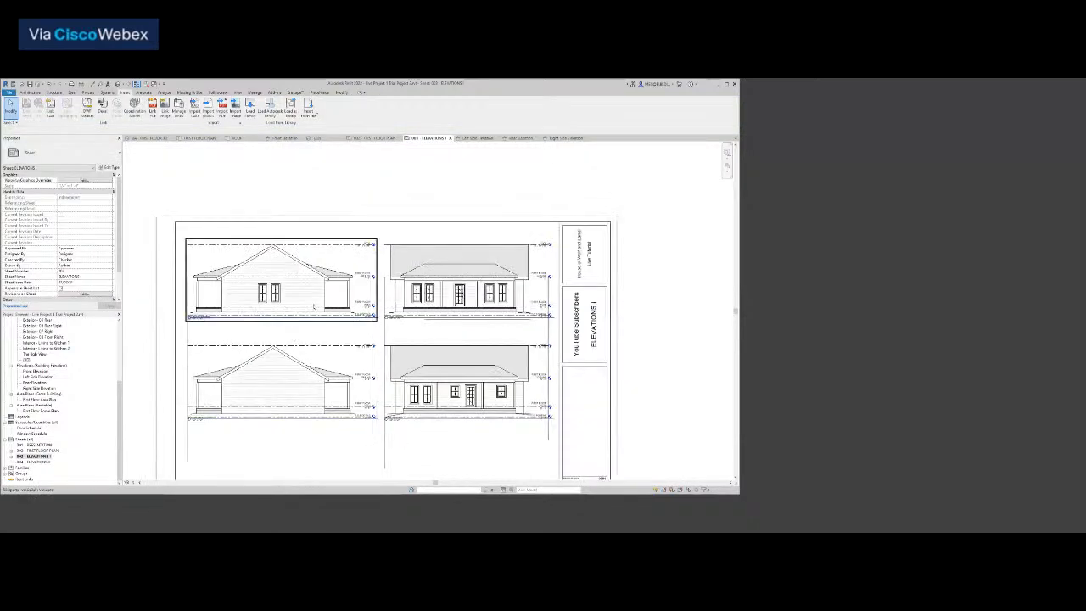
Shorten the Left Side Elevation's title line so it ends at the vertical guide line beside the level heads
{"action": "scroll", "coordinate": [310, 302], "scroll_direction": "up", "scroll_amount": 5}
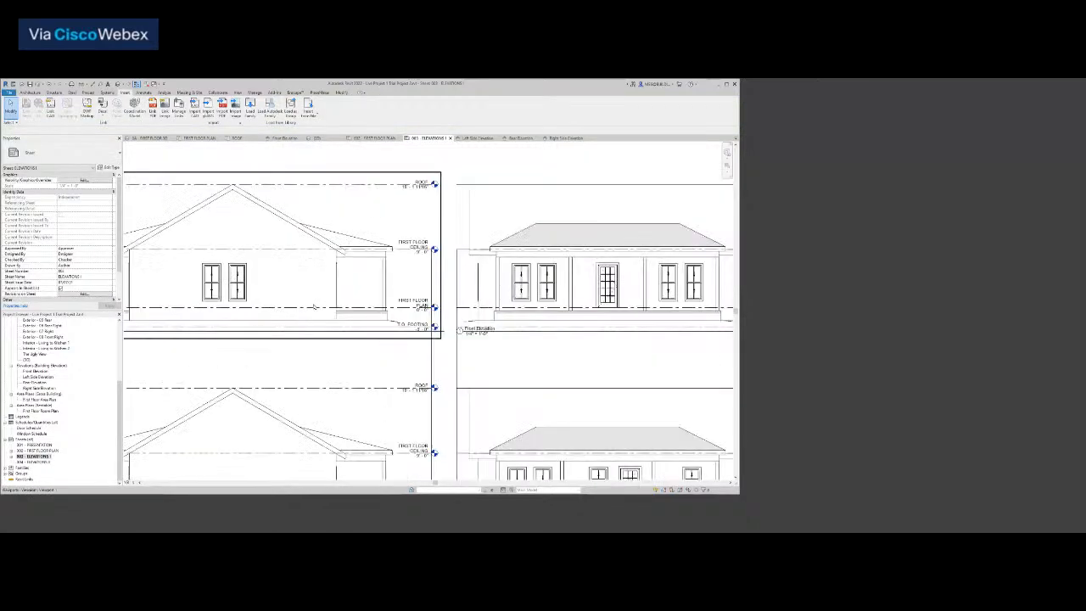
{"action": "left_click", "coordinate": [412, 267]}
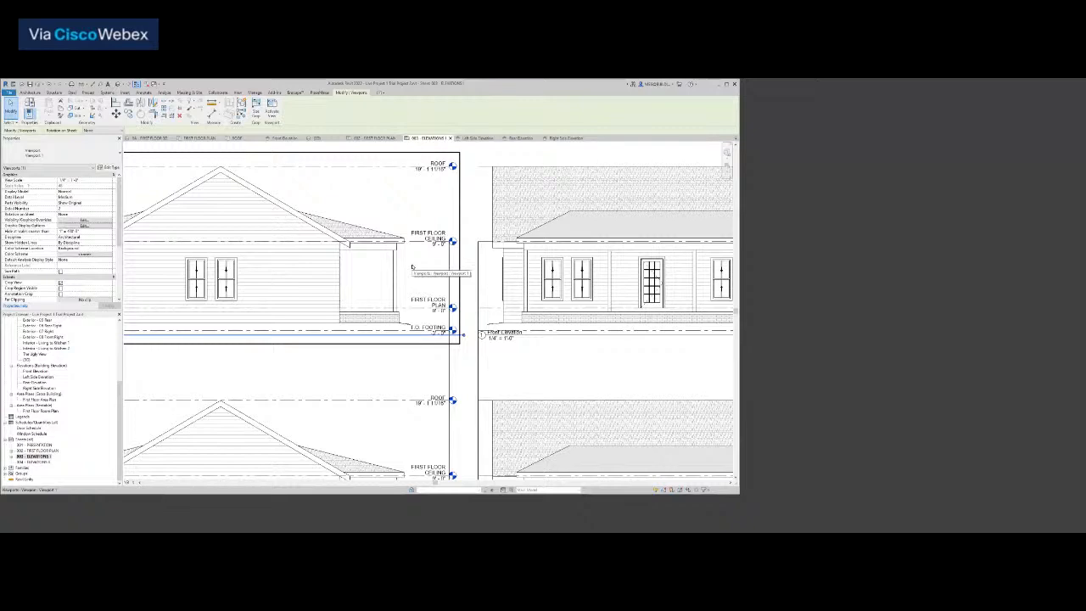
{"action": "scroll", "coordinate": [400, 359], "scroll_direction": "down", "scroll_amount": 3}
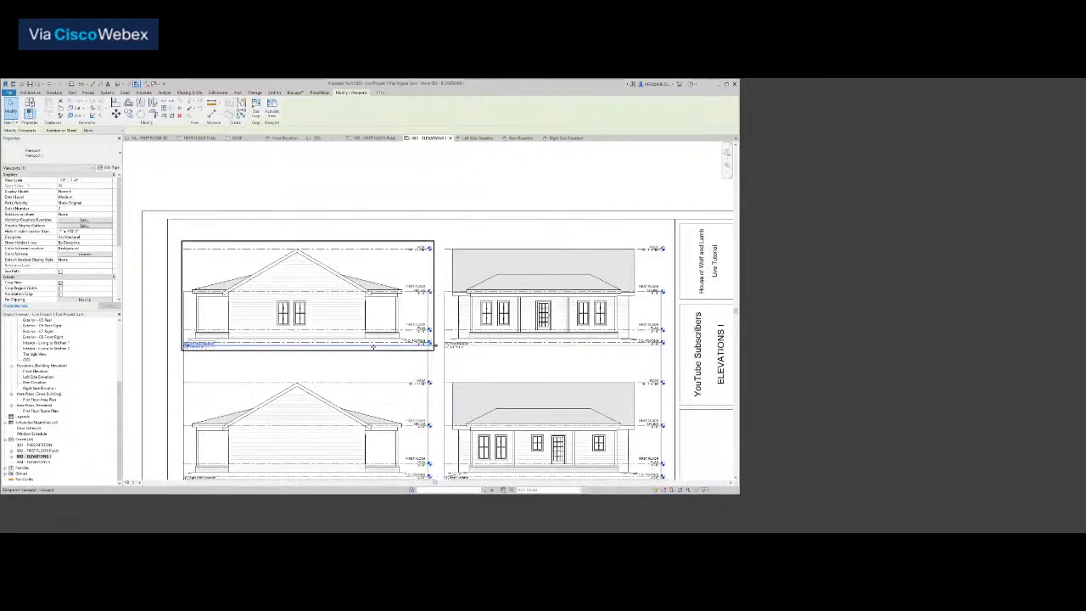
{"action": "scroll", "coordinate": [418, 341], "scroll_direction": "up", "scroll_amount": 5}
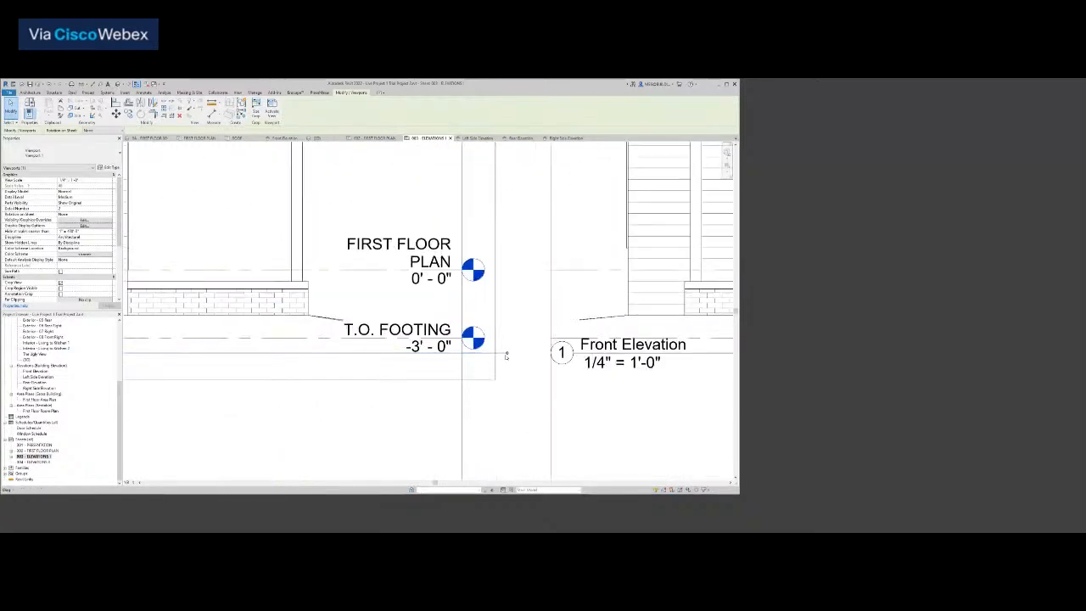
{"action": "scroll", "coordinate": [507, 355], "scroll_direction": "up", "scroll_amount": 2}
{"action": "left_click_drag", "start_coordinate": [510, 352], "coordinate": [418, 357]}
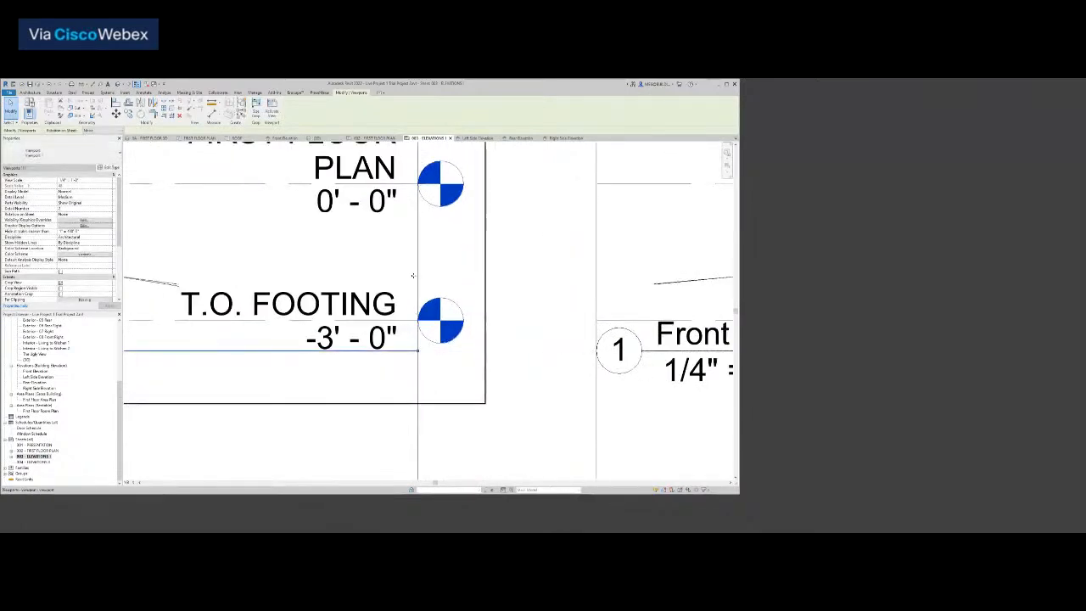
{"action": "scroll", "coordinate": [382, 388], "scroll_direction": "down", "scroll_amount": 5}
{"action": "scroll", "coordinate": [382, 388], "scroll_direction": "down", "scroll_amount": 4}
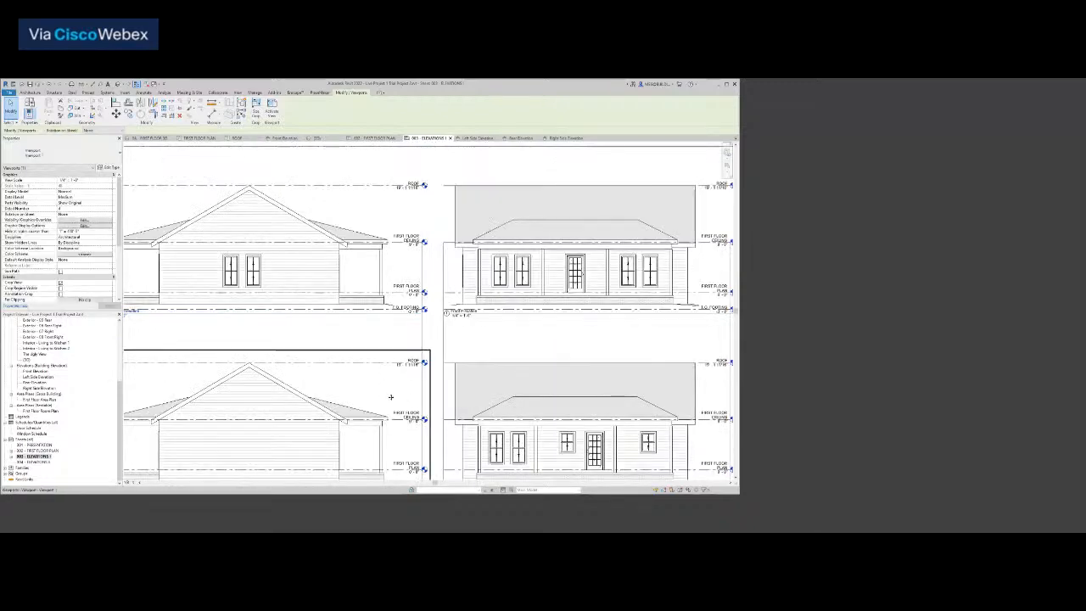
Shorten the Right Side Elevation's title line to end at the vertical guide line beside its level heads
{"action": "scroll", "coordinate": [406, 398], "scroll_direction": "up", "scroll_amount": 8}
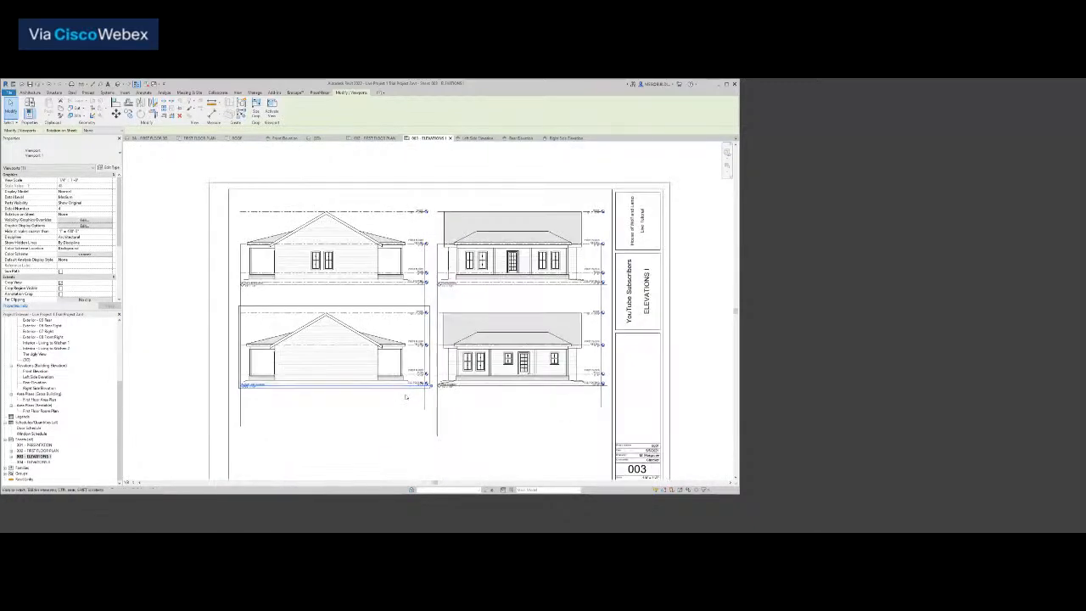
{"action": "left_click_drag", "start_coordinate": [548, 370], "coordinate": [508, 371]}
{"action": "left_click", "coordinate": [474, 405]}
{"action": "scroll", "coordinate": [474, 404], "scroll_direction": "down", "scroll_amount": 8}
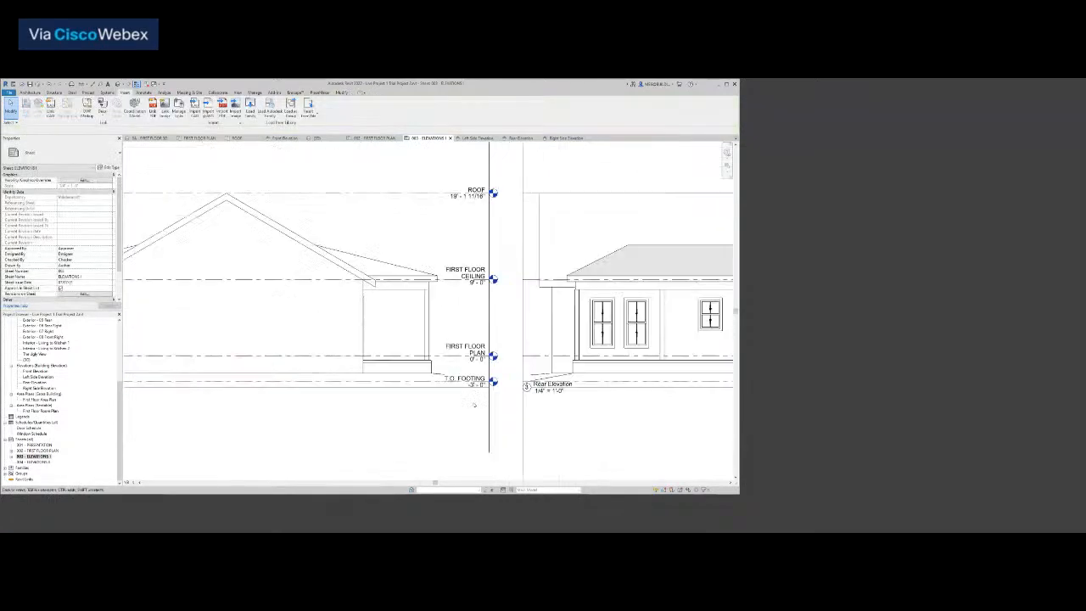
Shorten the Front Elevation's title line back to the vertical guide line beside its level heads
{"action": "scroll", "coordinate": [594, 300], "scroll_direction": "up", "scroll_amount": 5}
{"action": "left_click", "coordinate": [608, 296]}
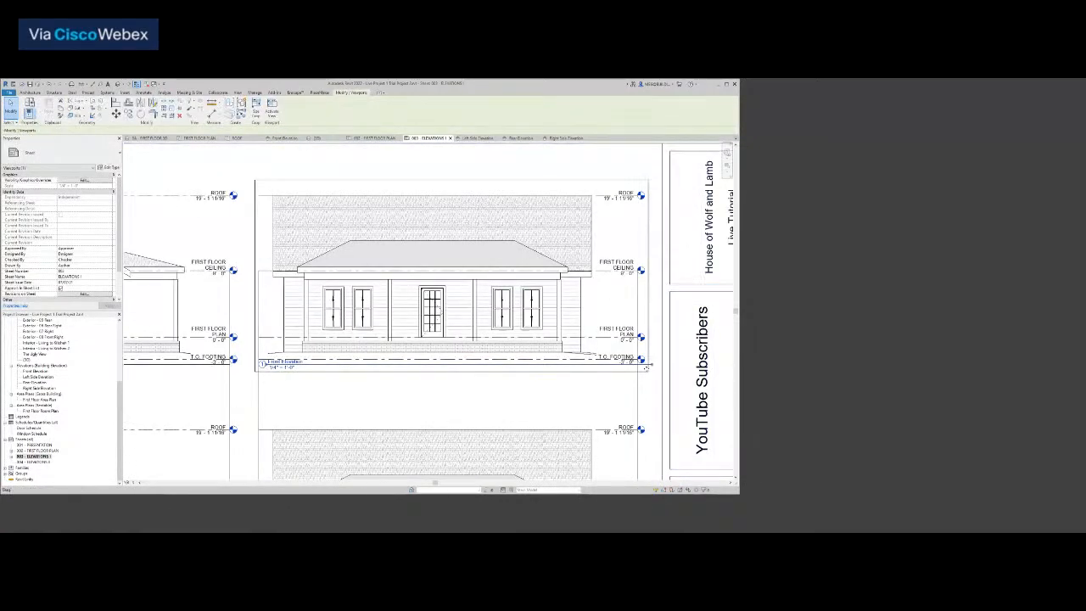
{"action": "scroll", "coordinate": [647, 367], "scroll_direction": "up", "scroll_amount": 5}
{"action": "left_click_drag", "start_coordinate": [664, 355], "coordinate": [619, 357]}
{"action": "scroll", "coordinate": [593, 372], "scroll_direction": "down", "scroll_amount": 6}
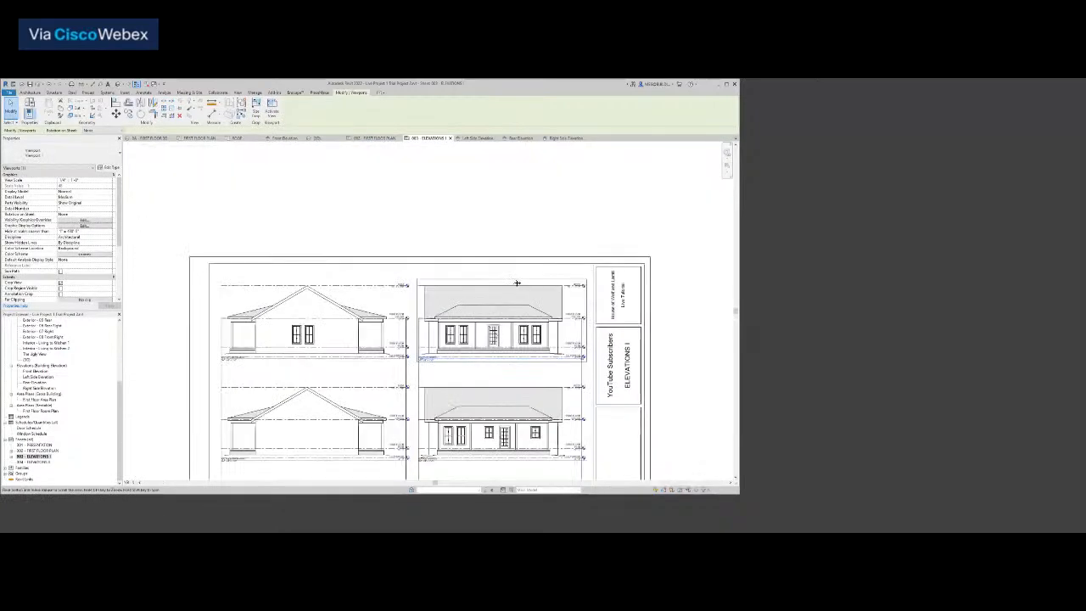
End the Rear Elevation's title line at the vertical guide line, just below the T.O. Footing level head
{"action": "scroll", "coordinate": [534, 387], "scroll_direction": "up", "scroll_amount": 4}
{"action": "scroll", "coordinate": [534, 388], "scroll_direction": "up", "scroll_amount": 4}
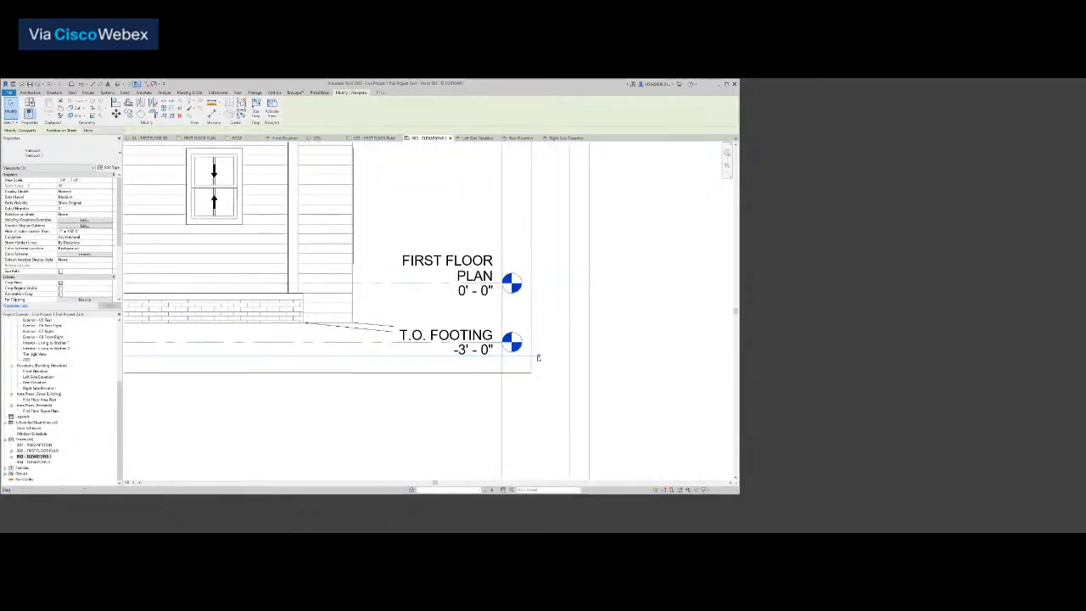
{"action": "left_click", "coordinate": [471, 405]}
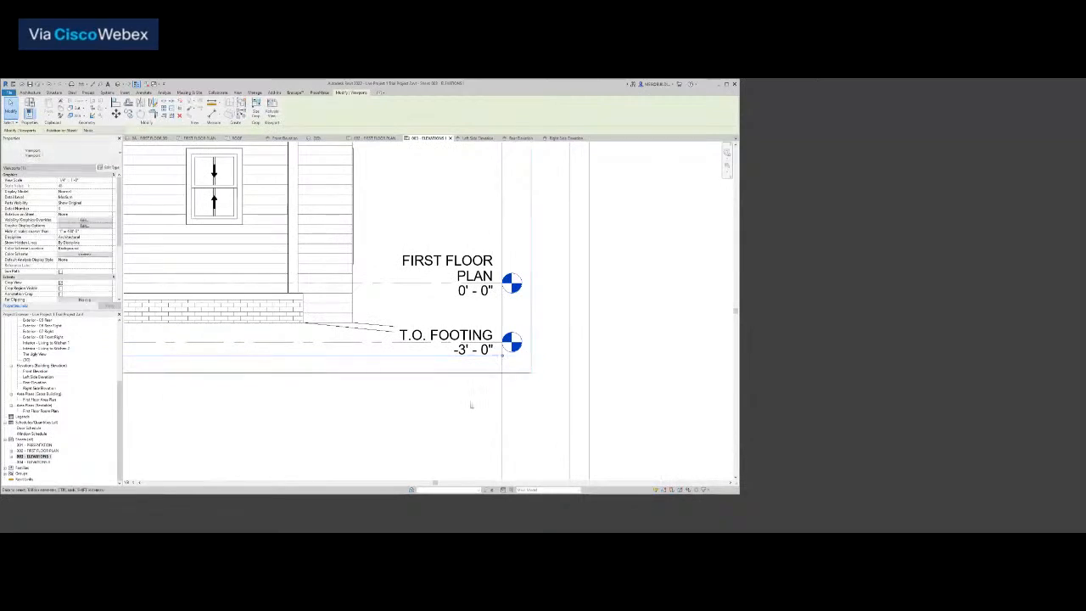
Delete the four vertical guide lines used to align the elevations on the sheet
{"action": "scroll", "coordinate": [470, 405], "scroll_direction": "down", "scroll_amount": 4}
{"action": "middle_click_drag", "start_coordinate": [492, 408], "coordinate": [590, 414]}
{"action": "scroll", "coordinate": [589, 414], "scroll_direction": "down", "scroll_amount": 1}
{"action": "scroll", "coordinate": [507, 414], "scroll_direction": "up", "scroll_amount": 1}
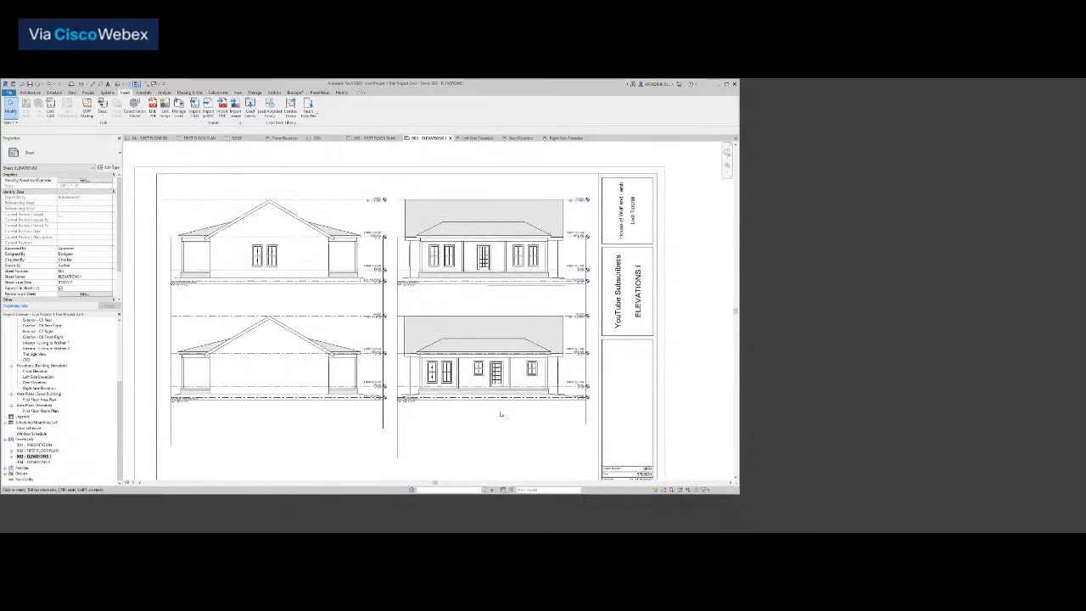
{"action": "left_click", "coordinate": [586, 423]}
{"action": "key", "text": "Delete"}
{"action": "left_click", "coordinate": [398, 436]}
{"action": "key", "text": "Delete"}
{"action": "left_click", "coordinate": [381, 424]}
{"action": "key", "text": "Delete"}
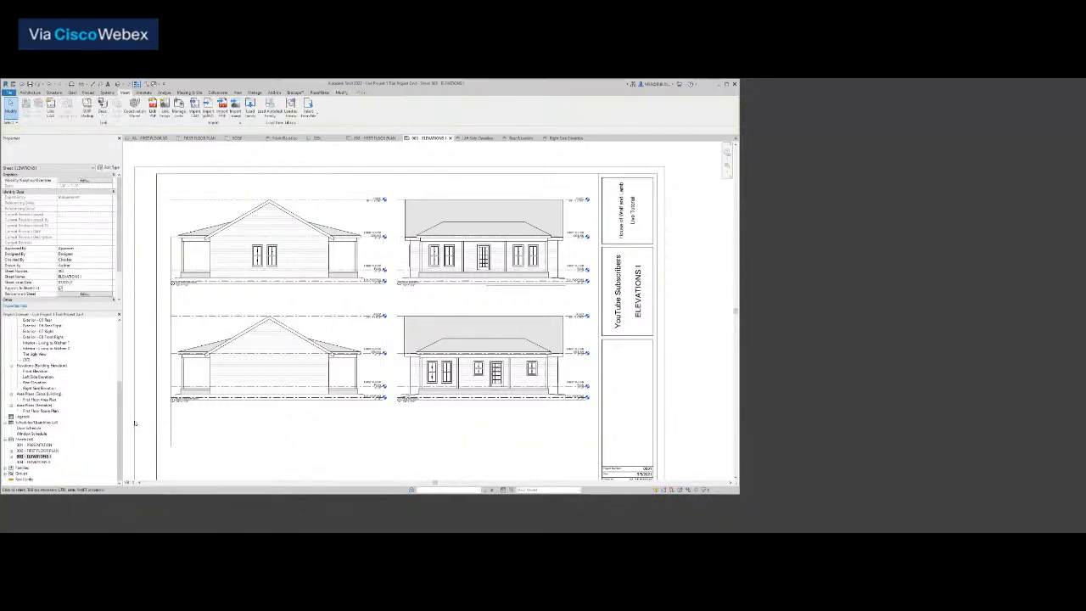
{"action": "left_click", "coordinate": [172, 428]}
{"action": "key", "text": "Delete"}
{"action": "middle_click", "coordinate": [173, 429]}
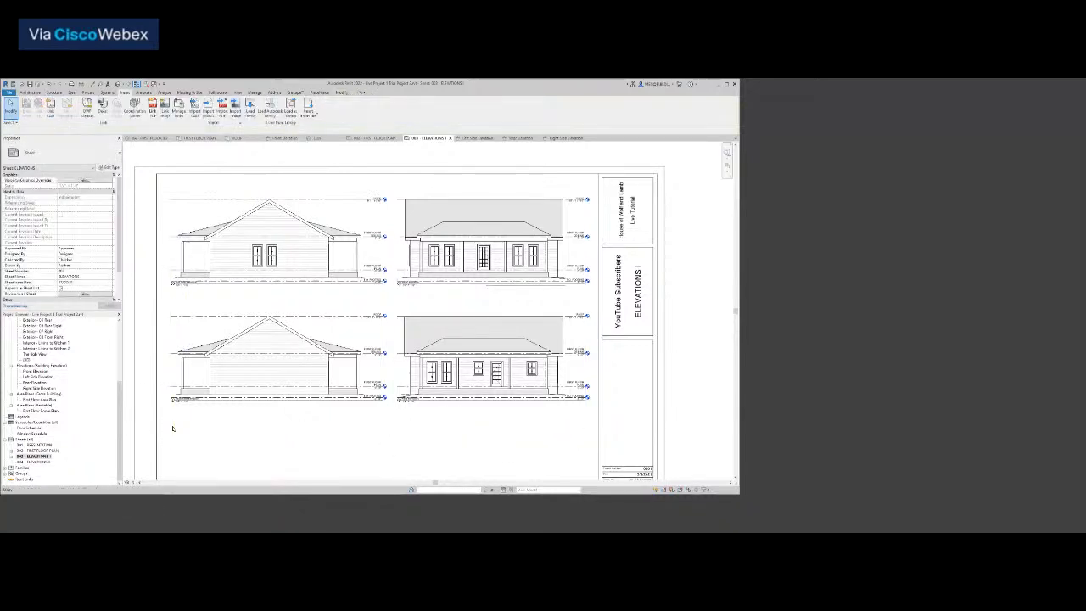
{"action": "middle_click", "coordinate": [173, 429]}
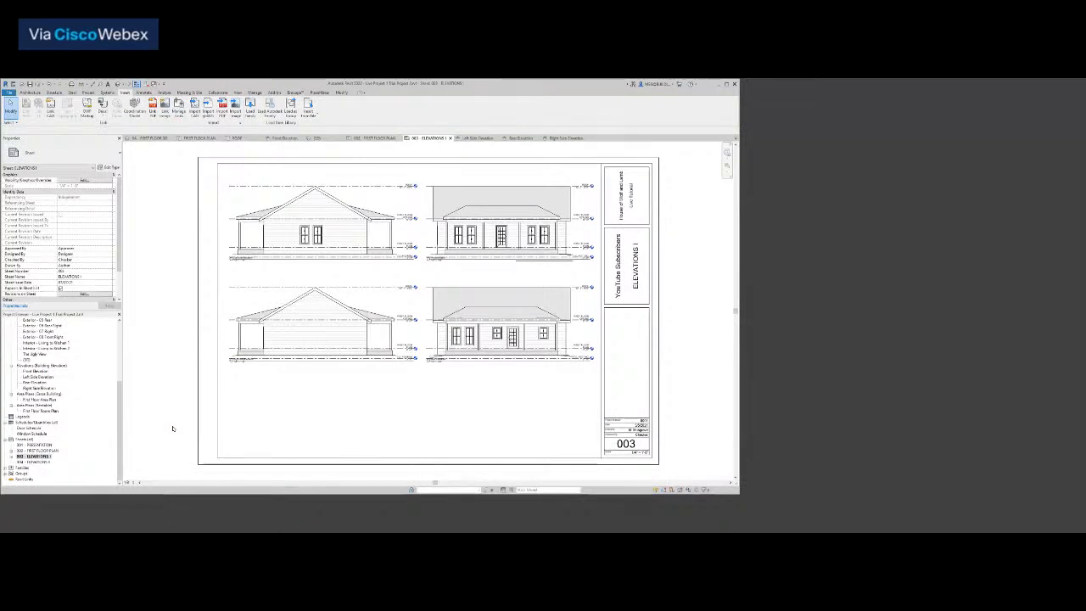
Nudge the Left Side and Front Elevation viewports up together, widening the gap to the lower pair of elevations
{"action": "left_click", "coordinate": [356, 247]}
{"action": "left_click", "coordinate": [487, 241]}
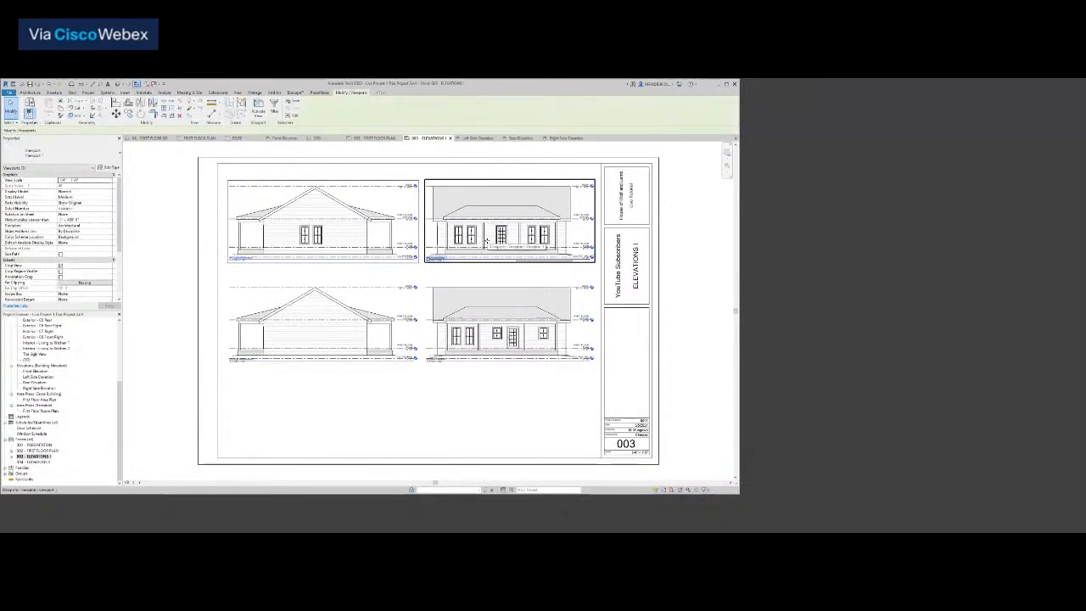
{"action": "key", "text": "Up"}
{"action": "key", "text": "Up"}
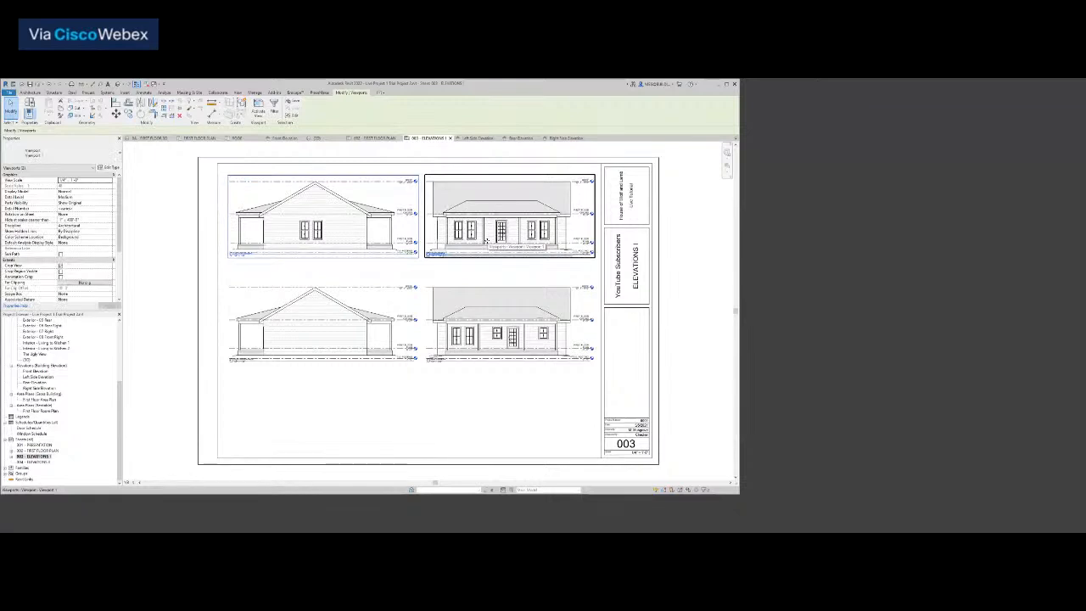
{"action": "left_click", "coordinate": [398, 452]}
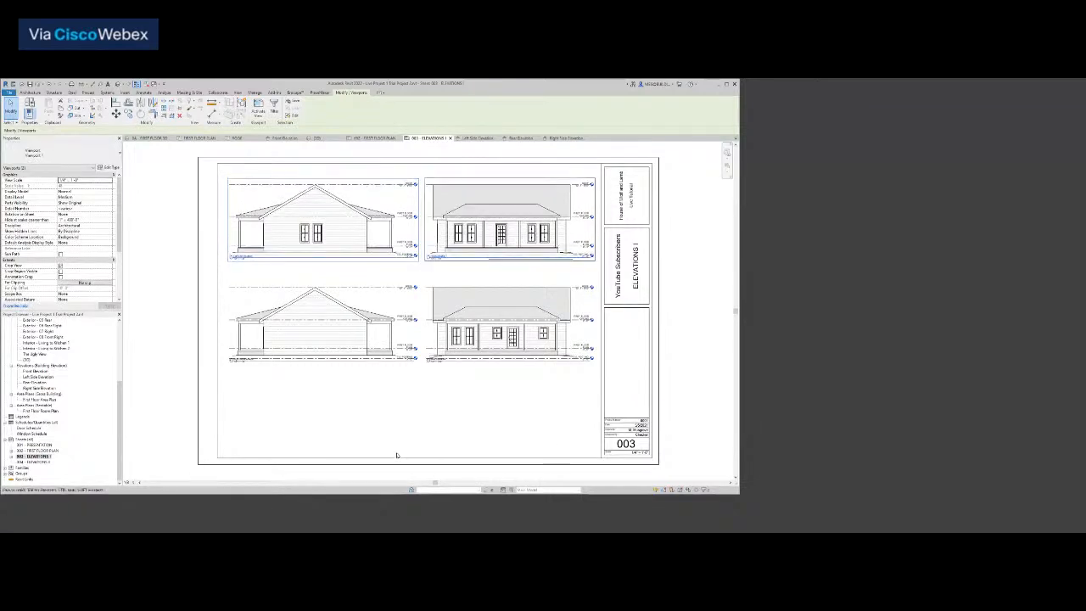
{"action": "scroll", "coordinate": [419, 416], "scroll_direction": "up", "scroll_amount": 2}
{"action": "scroll", "coordinate": [418, 415], "scroll_direction": "down", "scroll_amount": 2}
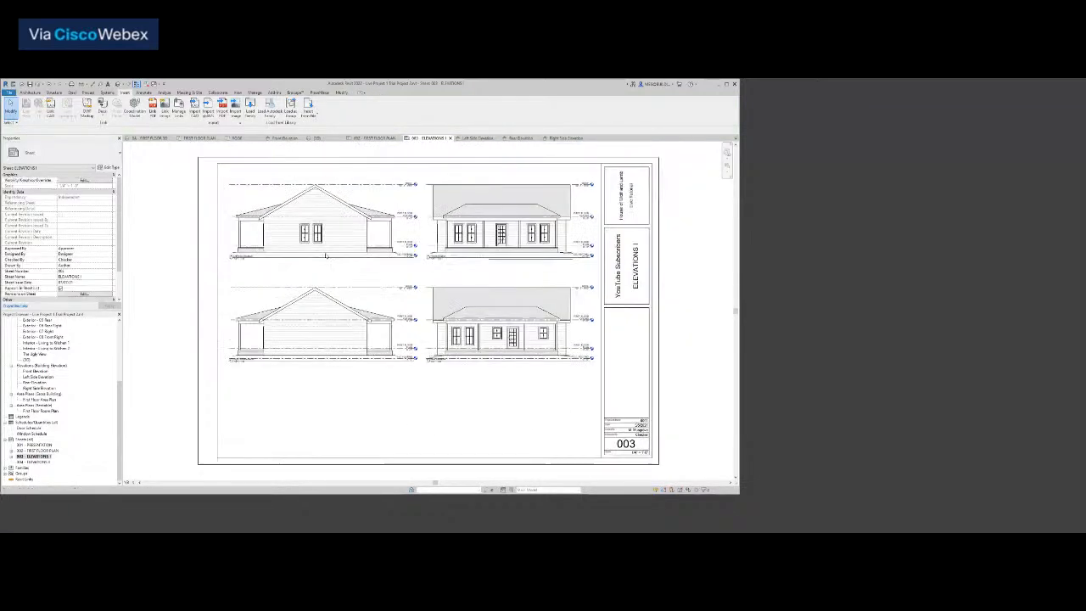
Nudge the Left Side and Right Side Elevation viewports left, and the Front and Rear Elevation viewports right
{"action": "left_click", "coordinate": [325, 295]}
{"action": "left_click", "coordinate": [325, 294], "text": "ctrl"}
{"action": "key", "text": "Left"}
{"action": "left_click", "coordinate": [490, 224]}
{"action": "left_click", "coordinate": [488, 323], "text": "ctrl"}
{"action": "key", "text": "Right"}
{"action": "left_click", "coordinate": [485, 407]}
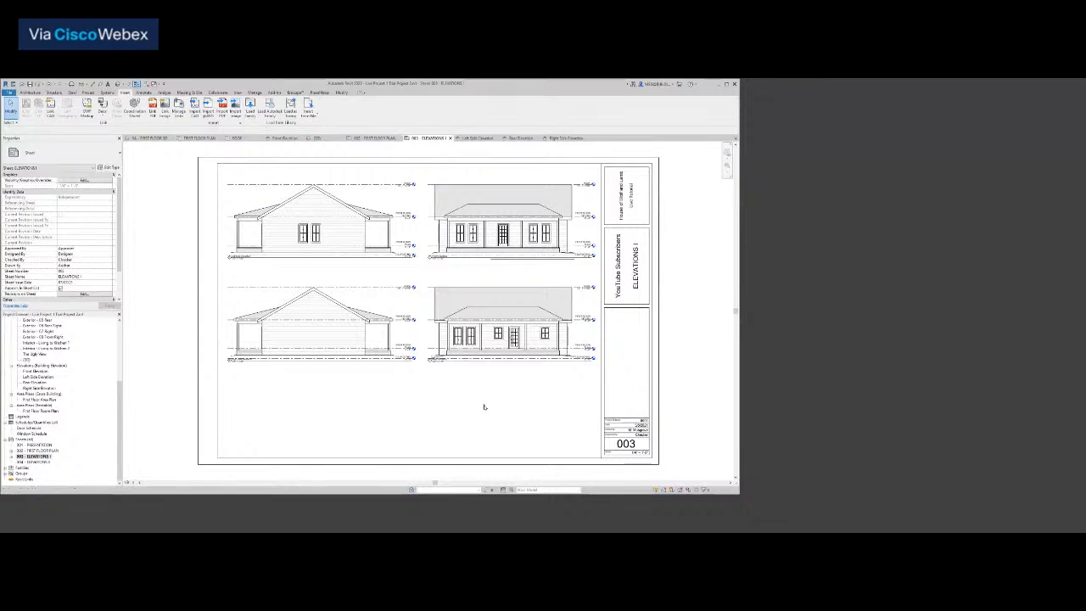
Nudge all four elevations' view titles down together, three increments below their current position
{"action": "left_click", "coordinate": [241, 264]}
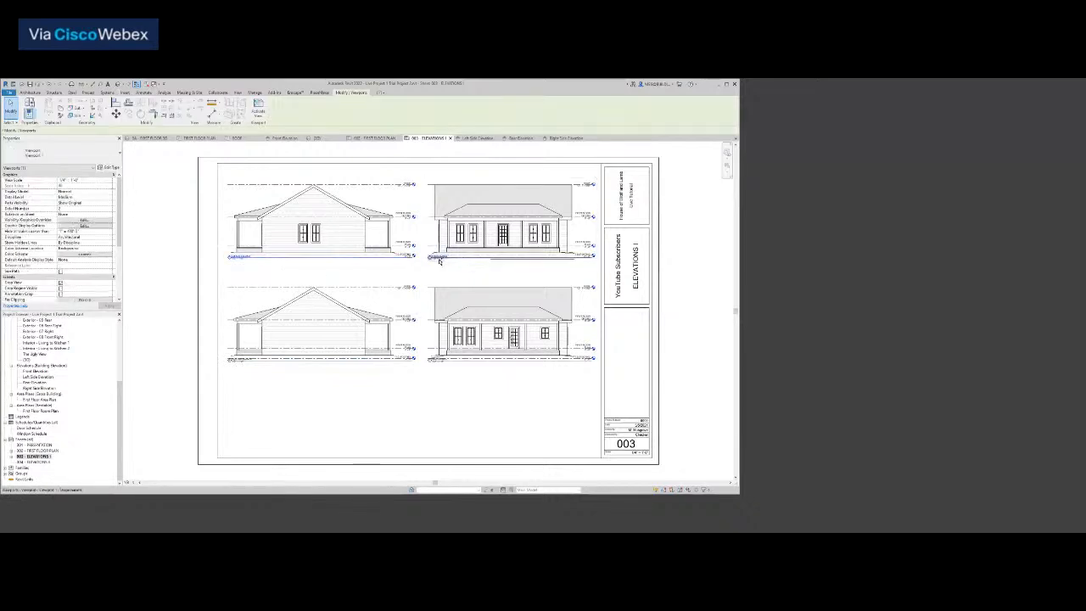
{"action": "left_click", "coordinate": [439, 361], "text": "ctrl"}
{"action": "left_click", "coordinate": [244, 362], "text": "ctrl"}
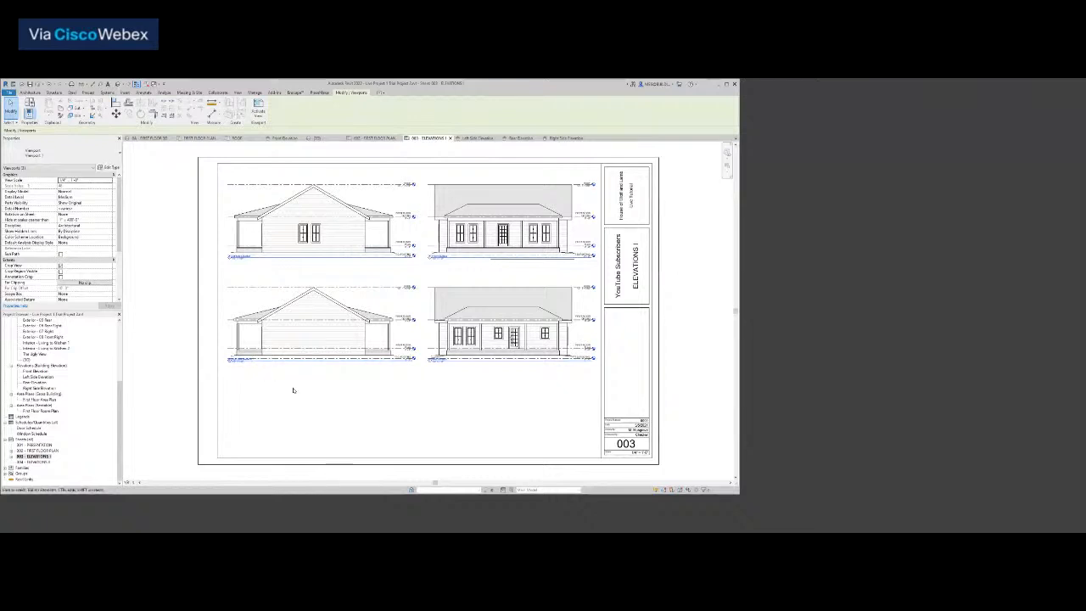
{"action": "key", "text": "Down"}
{"action": "key", "text": "Down"}
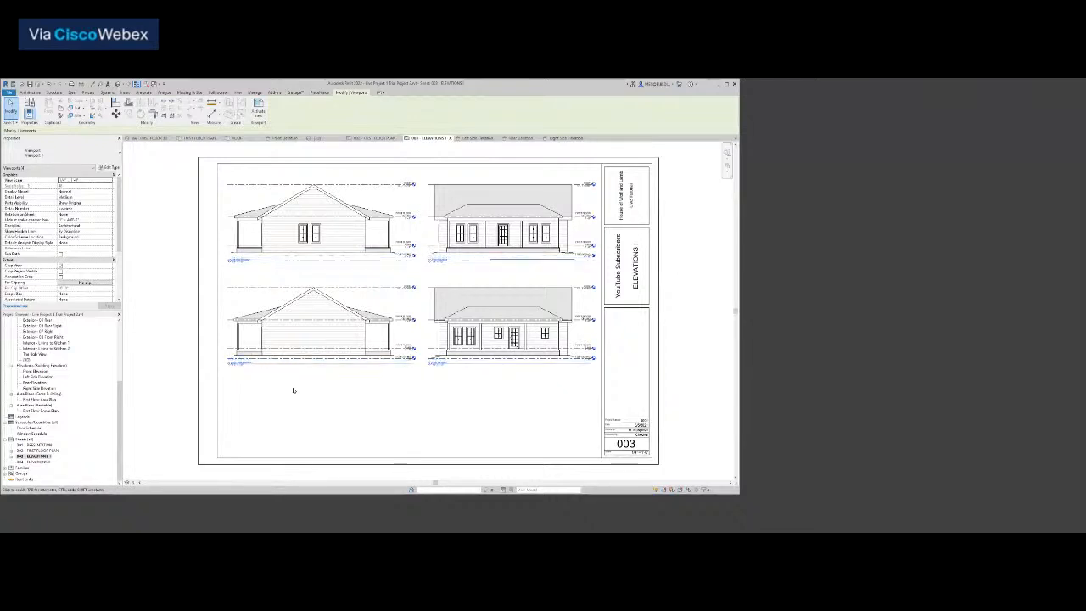
{"action": "key", "text": "Down"}
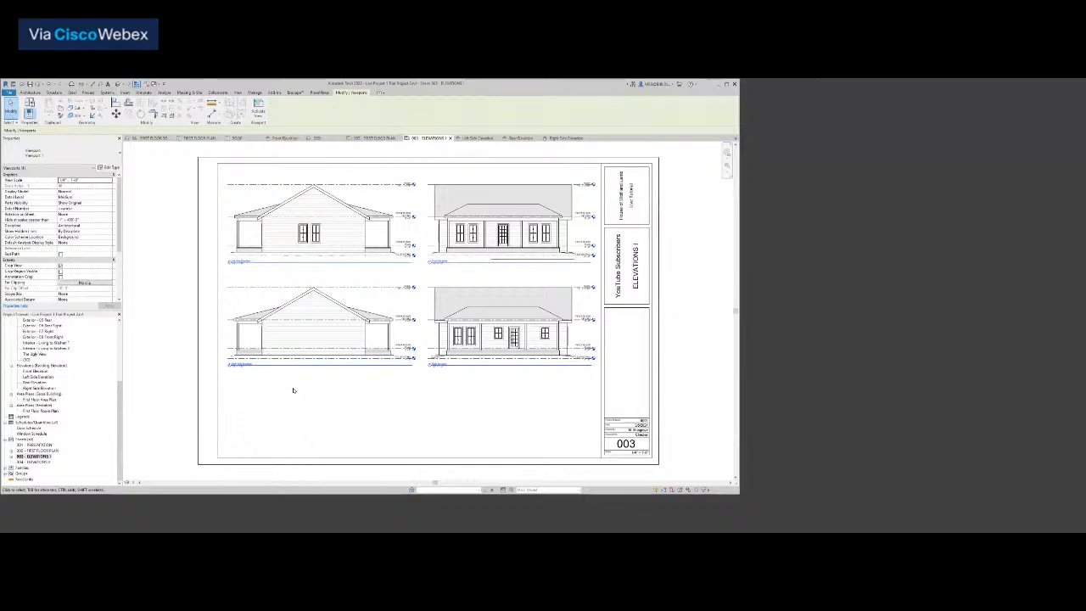
{"action": "key", "text": "Escape"}
{"action": "scroll", "coordinate": [458, 265], "scroll_direction": "up", "scroll_amount": 5}
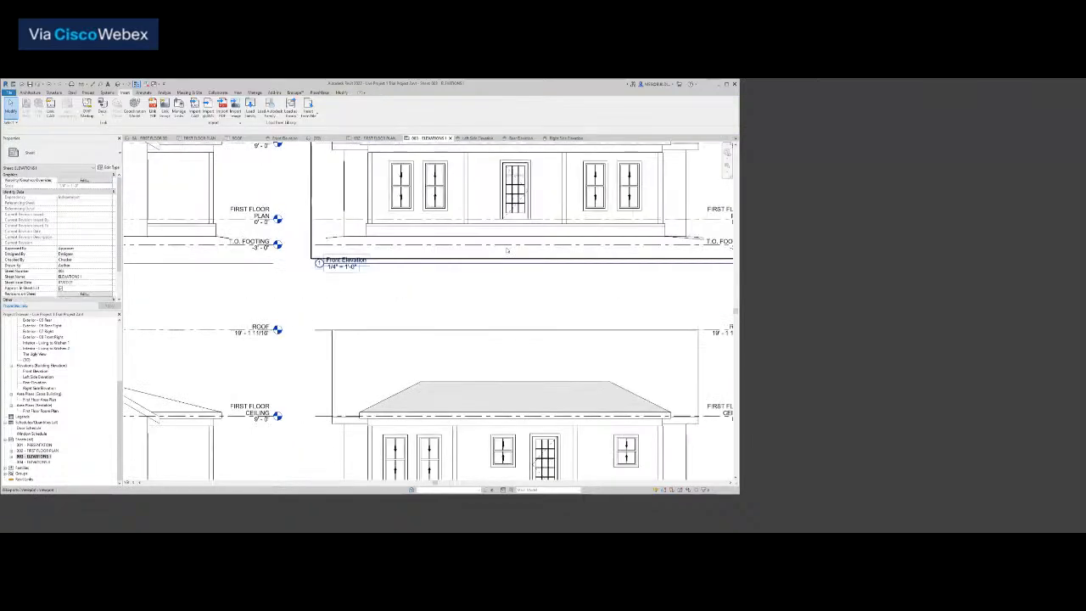
{"action": "scroll", "coordinate": [492, 269], "scroll_direction": "down", "scroll_amount": 5}
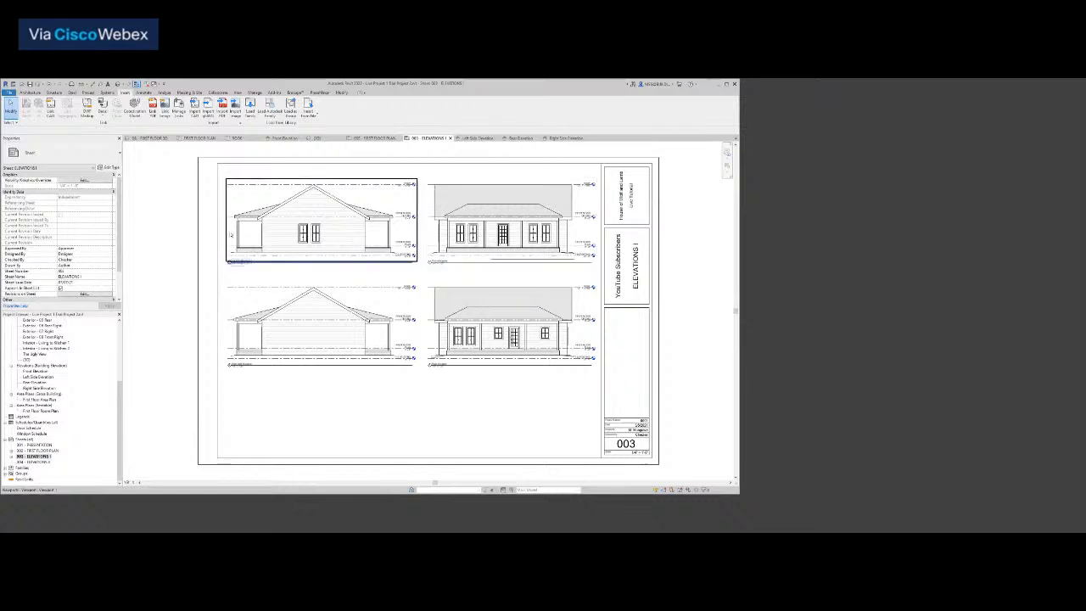
Set the Left Side Elevation's title on sheet to LEFT SIDE ELEVATION in capitals with spaced letters
{"action": "scroll", "coordinate": [231, 237], "scroll_direction": "up", "scroll_amount": 4}
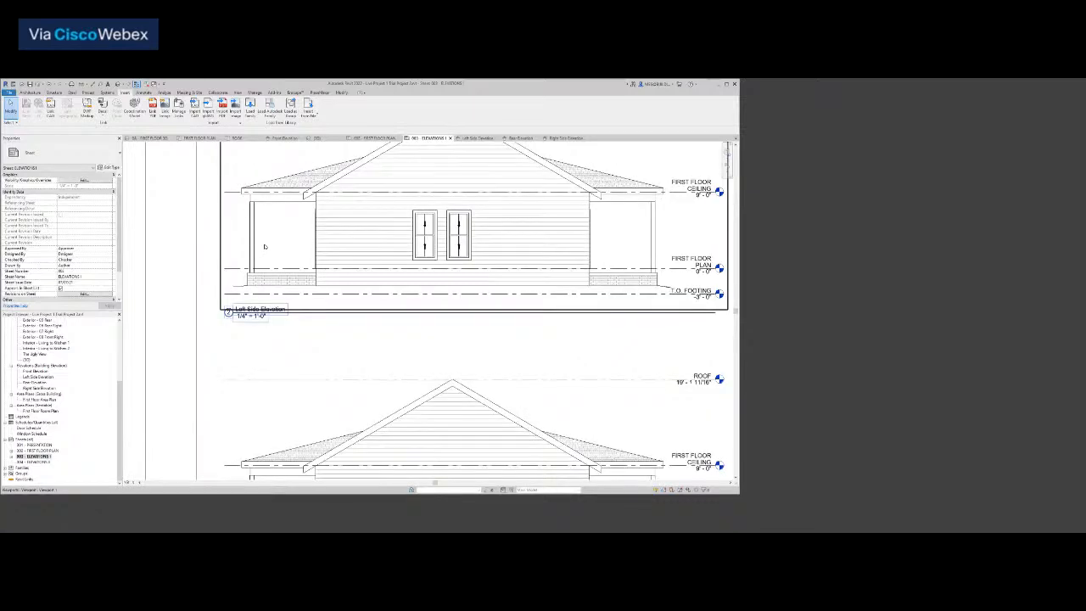
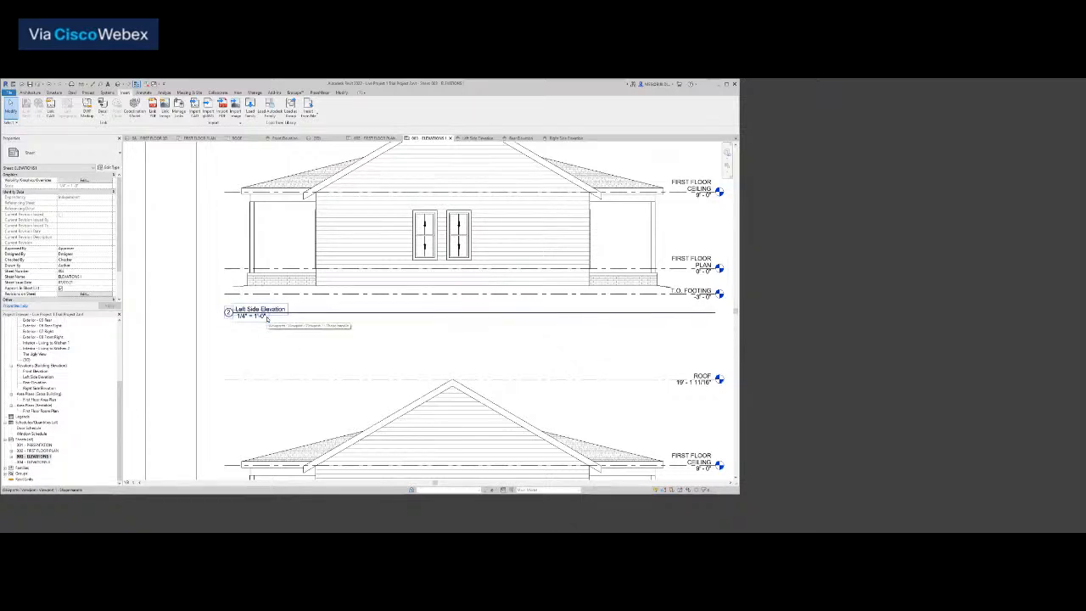
{"action": "left_click", "coordinate": [282, 250]}
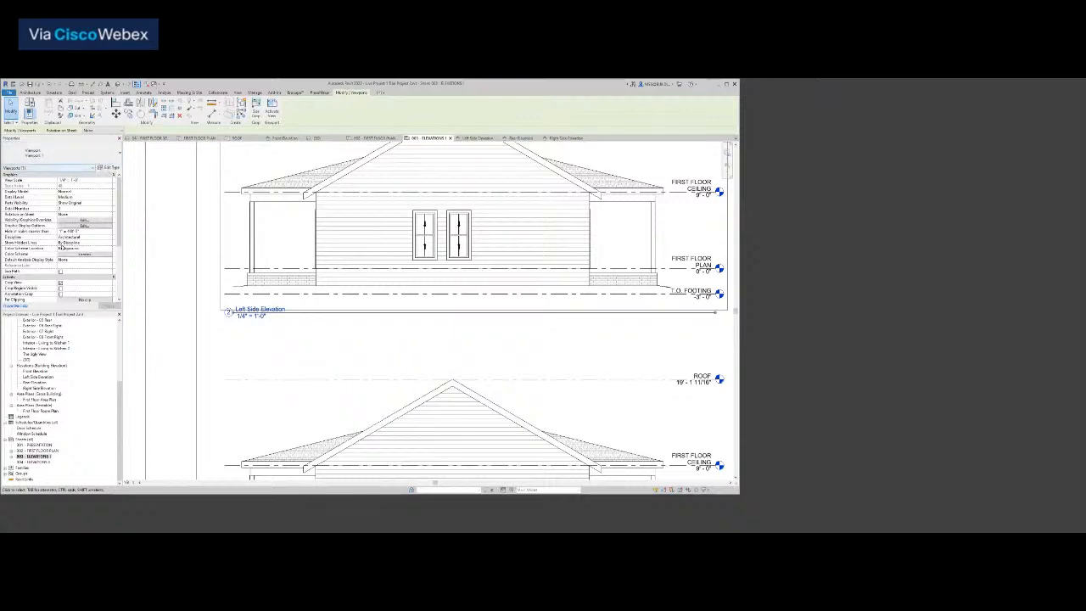
{"action": "scroll", "coordinate": [101, 237], "scroll_direction": "down", "scroll_amount": 5}
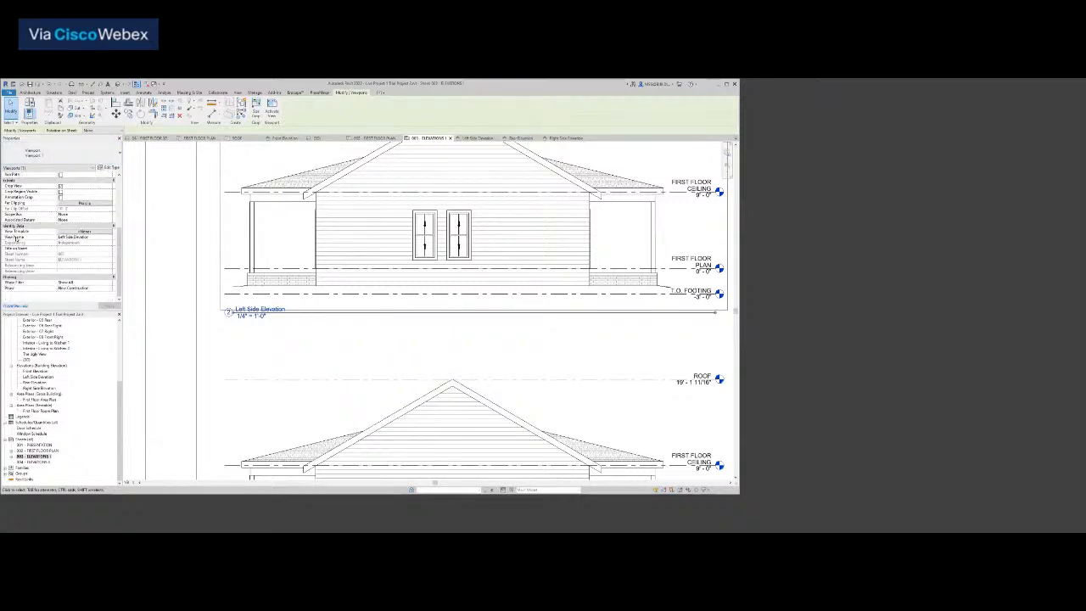
{"action": "left_click", "coordinate": [76, 250]}
{"action": "type", "text": "LEFT SIDE ELEVATION"}
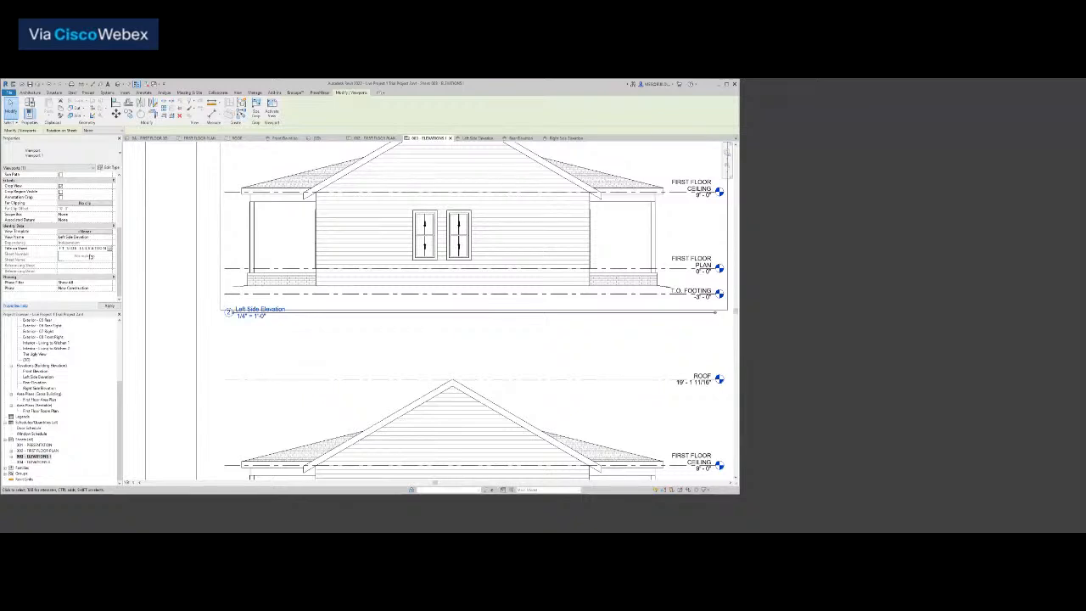
{"action": "left_click", "coordinate": [110, 305]}
{"action": "left_click", "coordinate": [236, 334]}
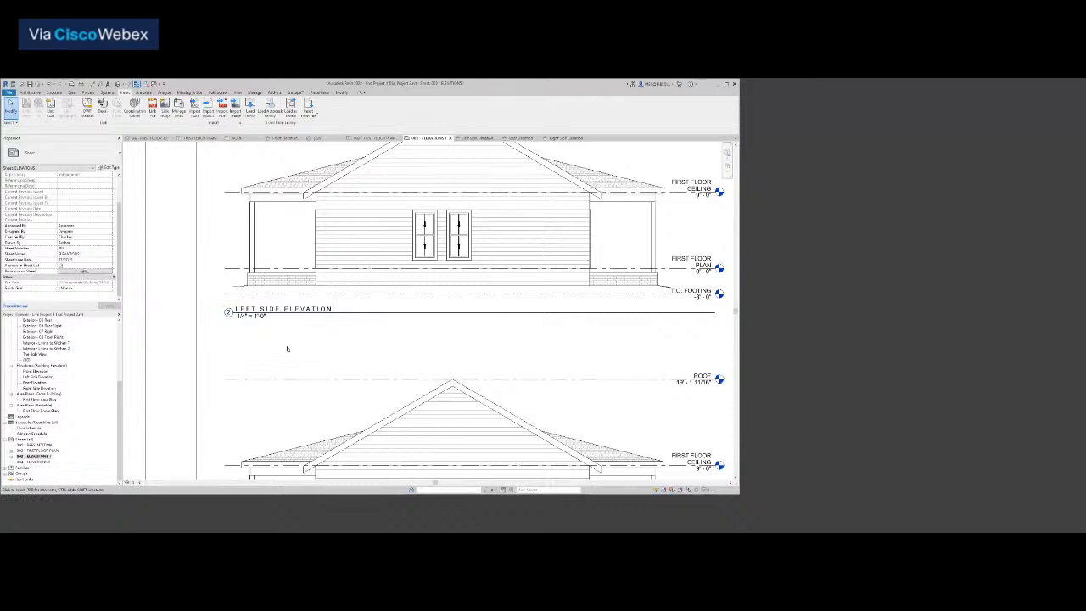
Set the Front Elevation's title on sheet to FRONT ELEVATION in capitals
{"action": "scroll", "coordinate": [287, 349], "scroll_direction": "down", "scroll_amount": 4}
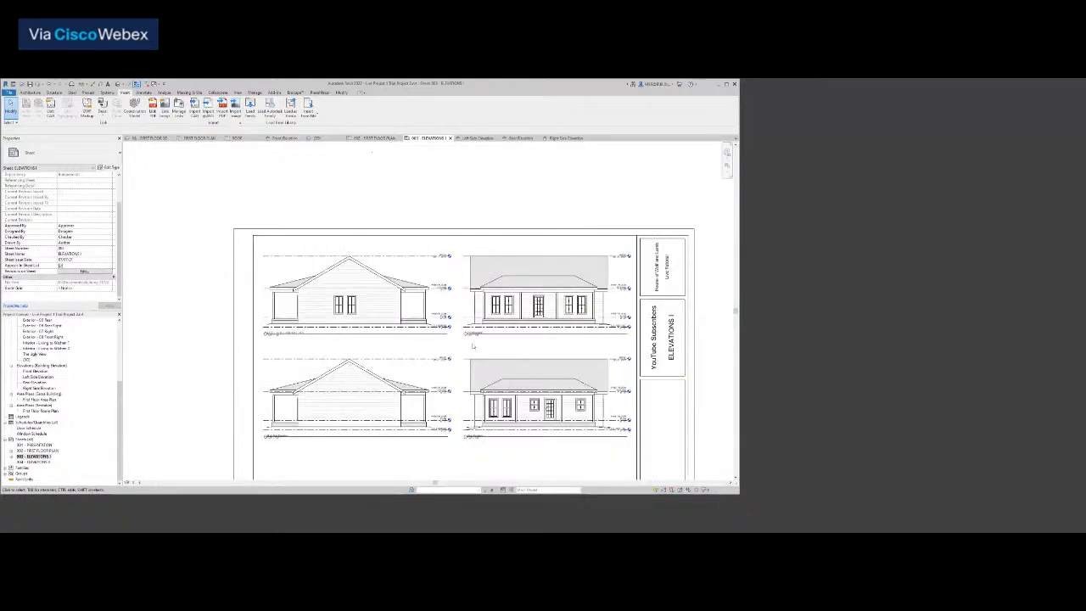
{"action": "scroll", "coordinate": [466, 344], "scroll_direction": "up", "scroll_amount": 3}
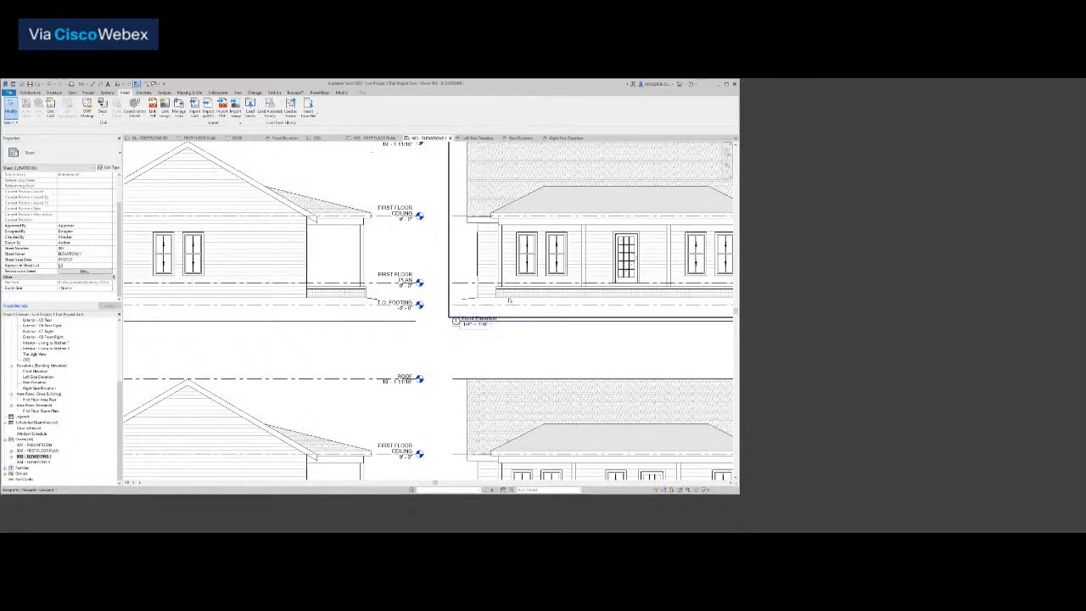
{"action": "left_click", "coordinate": [480, 260]}
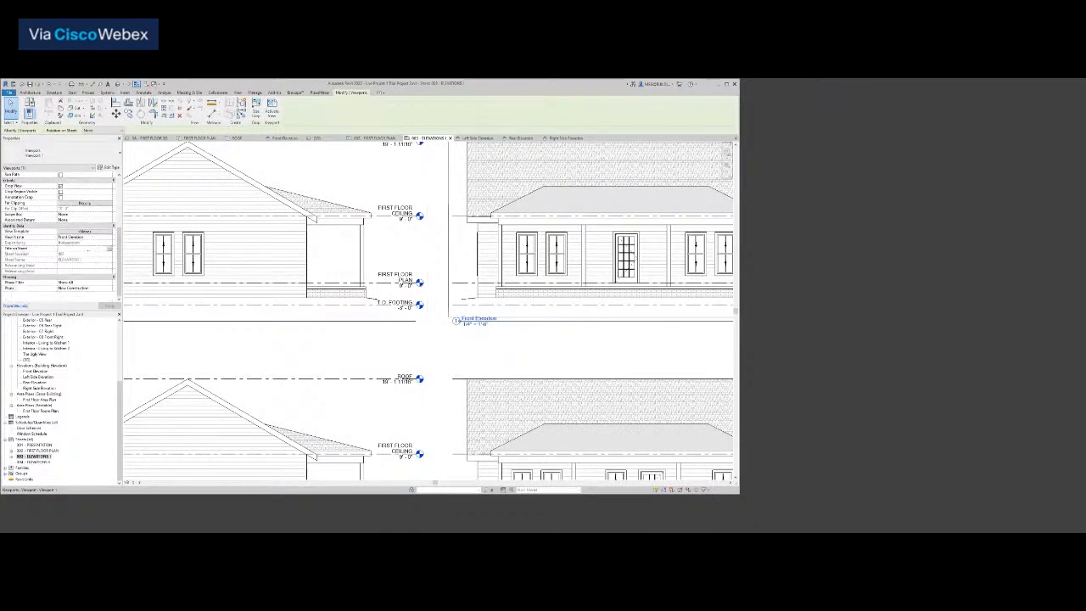
{"action": "type", "text": "FRONT ELEVATION"}
{"action": "key", "text": "Return"}
{"action": "left_click", "coordinate": [402, 347]}
{"action": "scroll", "coordinate": [403, 348], "scroll_direction": "down", "scroll_amount": 4}
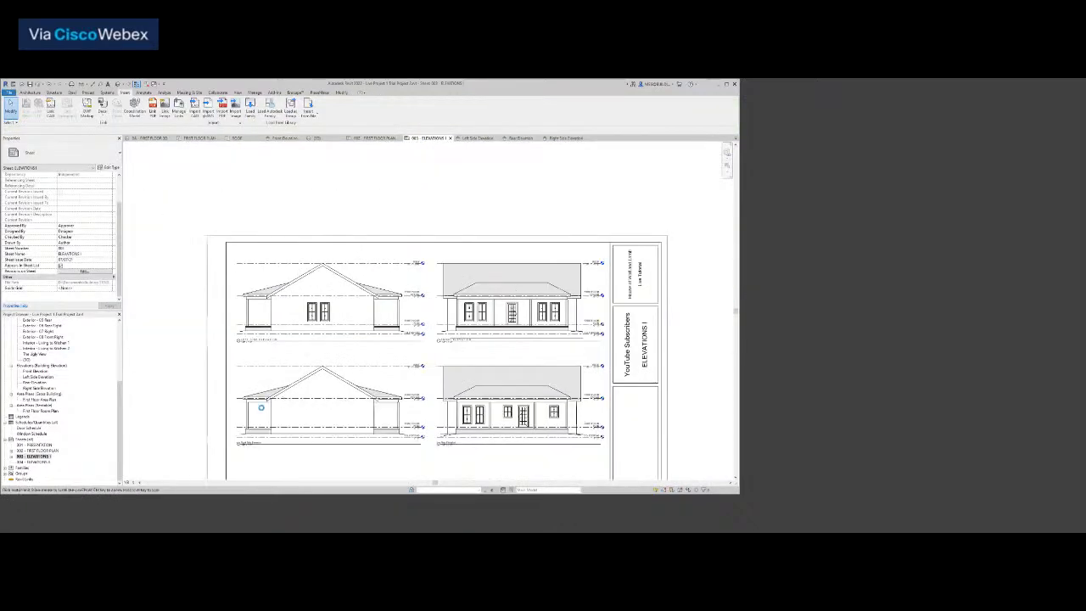
Set the Right Side Elevation's title on sheet to RIGHT SIDE ELEVATION in capitals with spaced letters
{"action": "scroll", "coordinate": [374, 367], "scroll_direction": "up", "scroll_amount": 5}
{"action": "scroll", "coordinate": [363, 363], "scroll_direction": "up", "scroll_amount": 1}
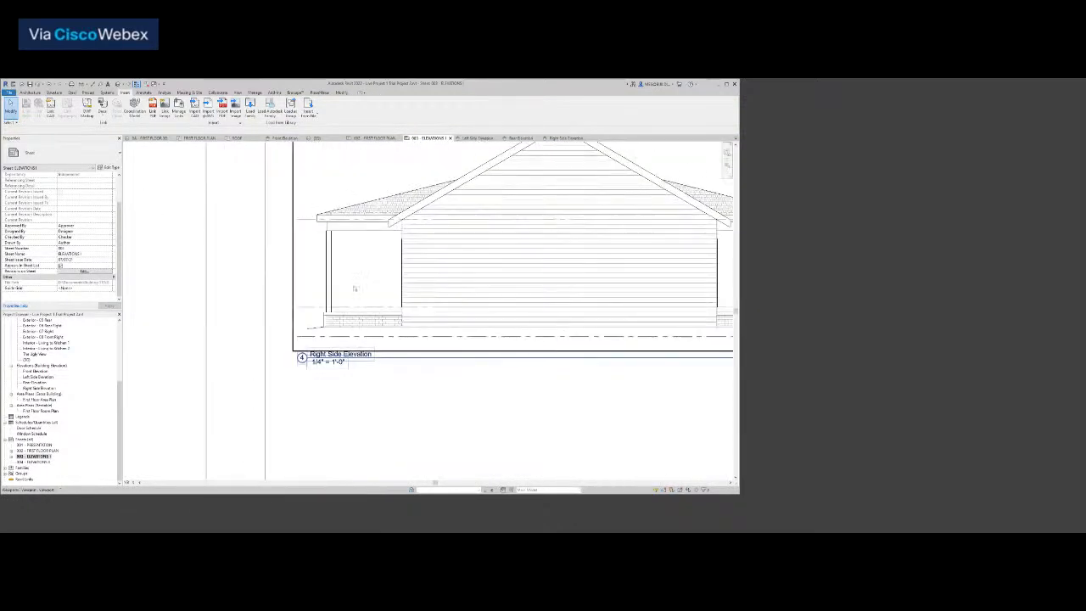
{"action": "left_click", "coordinate": [356, 289]}
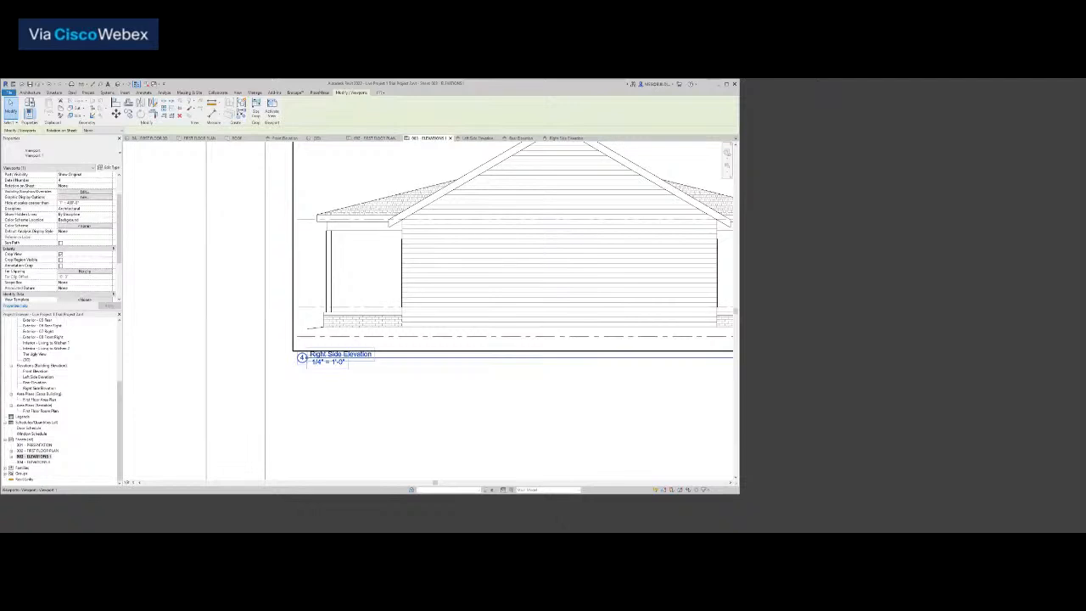
{"action": "scroll", "coordinate": [128, 227], "scroll_direction": "down", "scroll_amount": 6}
{"action": "scroll", "coordinate": [252, 272], "scroll_direction": "up", "scroll_amount": 2}
{"action": "scroll", "coordinate": [313, 279], "scroll_direction": "up", "scroll_amount": 3}
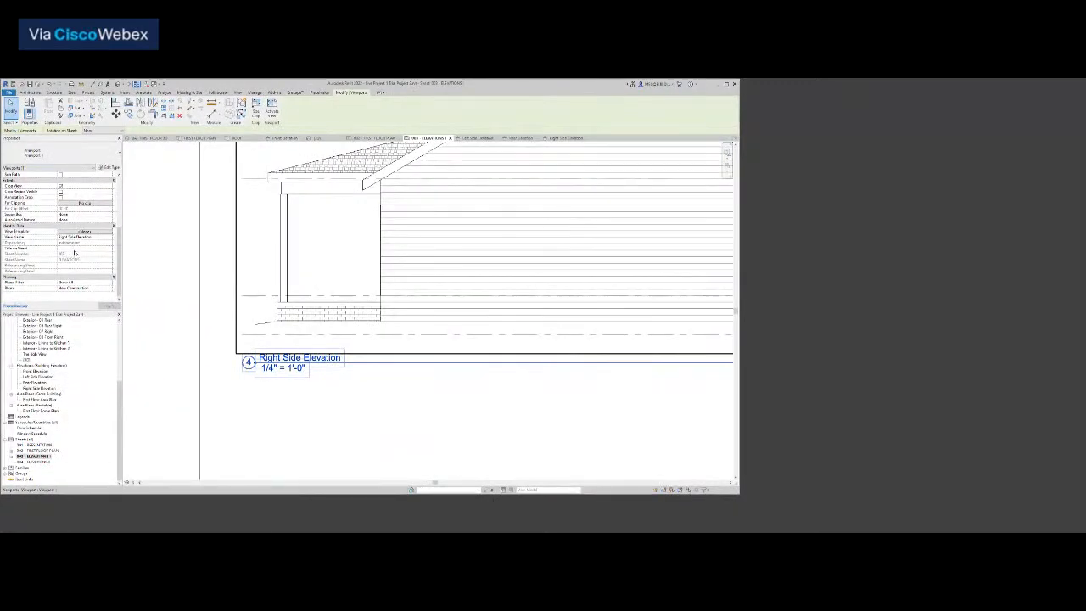
{"action": "type", "text": "RIGHT SID"}
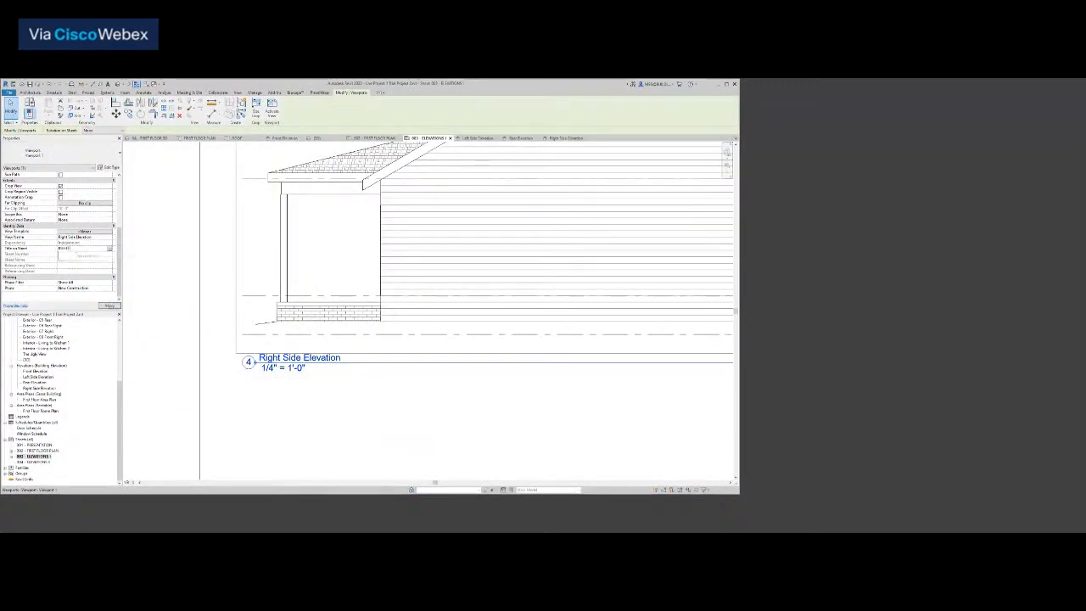
{"action": "type", "text": "E ELEVATION"}
{"action": "key", "text": "Home"}
{"action": "key", "text": "Right"}
{"action": "key", "text": "Right"}
{"action": "key", "text": "Right"}
{"action": "key", "text": "Right"}
{"action": "key", "text": "space"}
{"action": "key", "text": "Right"}
{"action": "key", "text": "space"}
{"action": "key", "text": "Right"}
{"action": "key", "text": "space"}
{"action": "key", "text": "Right"}
{"action": "key", "text": "space"}
{"action": "key", "text": "Right"}
{"action": "key", "text": "Right"}
{"action": "key", "text": "space"}
{"action": "key", "text": "Right"}
{"action": "key", "text": "space"}
{"action": "key", "text": "Right"}
{"action": "key", "text": "space"}
{"action": "key", "text": "Right"}
{"action": "key", "text": "space"}
{"action": "key", "text": "Right"}
{"action": "key", "text": "space"}
{"action": "key", "text": "Right"}
{"action": "key", "text": "space"}
{"action": "key", "text": "Right"}
{"action": "key", "text": "space"}
{"action": "key", "text": "Right"}
{"action": "left_click", "coordinate": [339, 410]}
Set the Rear Elevation's title on sheet to REAR ELEVATION in capitals with spaced letters
{"action": "scroll", "coordinate": [339, 411], "scroll_direction": "down", "scroll_amount": 3}
{"action": "scroll", "coordinate": [526, 407], "scroll_direction": "up", "scroll_amount": 4}
{"action": "left_click", "coordinate": [428, 278]}
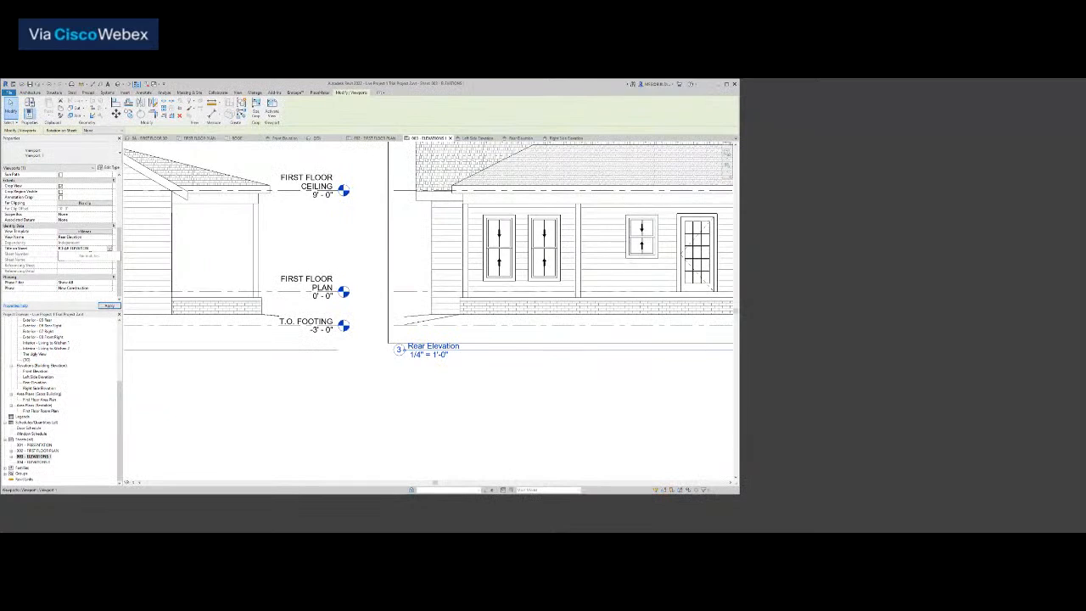
{"action": "key", "text": "Right"}
{"action": "key", "text": "space"}
{"action": "key", "text": "Right"}
{"action": "key", "text": "space"}
{"action": "key", "text": "Right"}
{"action": "key", "text": "space"}
{"action": "key", "text": "Right"}
{"action": "key", "text": "space"}
{"action": "key", "text": "Right"}
{"action": "key", "text": "space"}
{"action": "key", "text": "Right"}
{"action": "key", "text": "space"}
{"action": "key", "text": "Right"}
{"action": "key", "text": "space"}
{"action": "key", "text": "Return"}
{"action": "left_click", "coordinate": [110, 305]}
{"action": "double_click", "coordinate": [430, 428]}
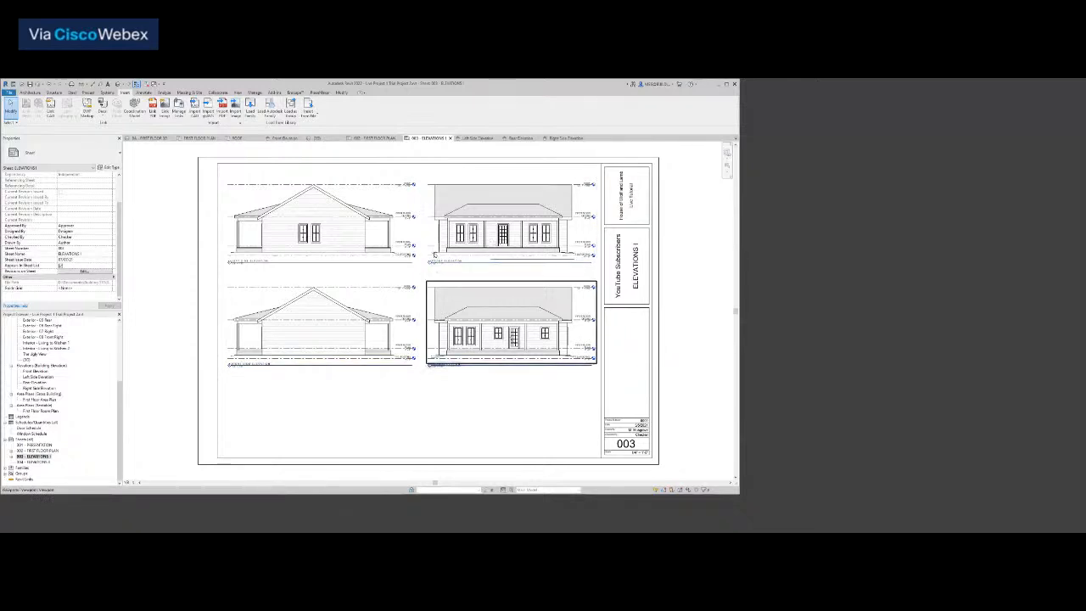
Try to set the Rear Elevation viewport's detail number to 2
{"action": "left_click", "coordinate": [434, 337]}
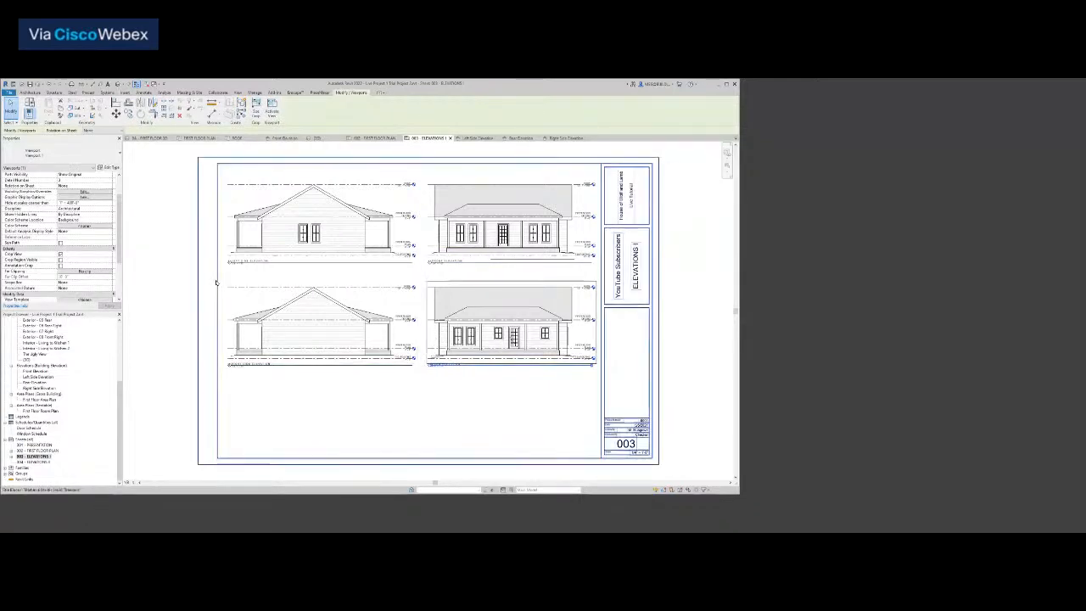
{"action": "left_click", "coordinate": [73, 180]}
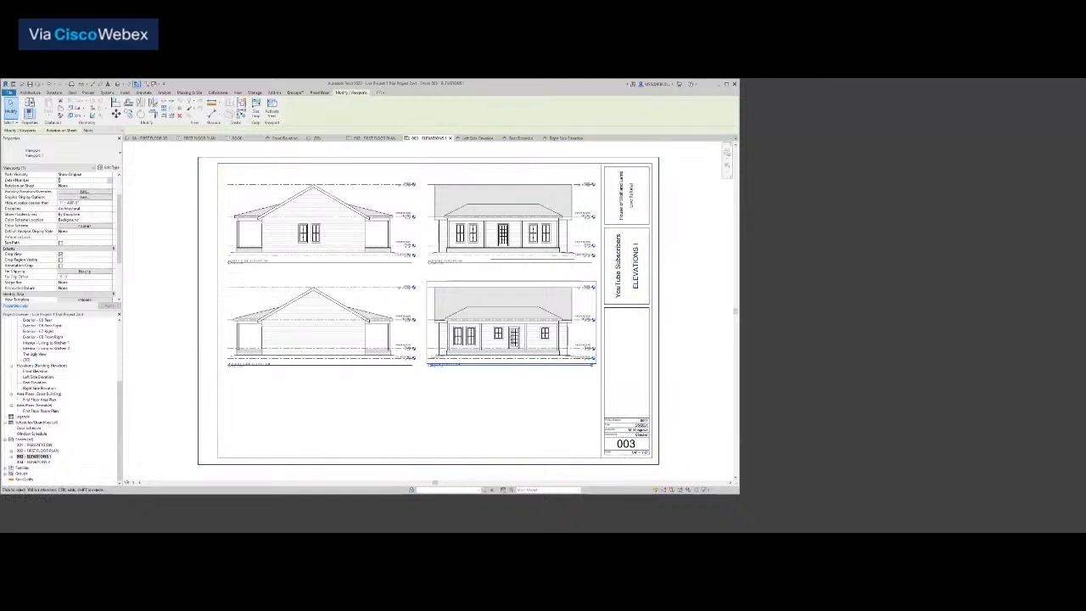
{"action": "type", "text": "2"}
{"action": "key", "text": "Return"}
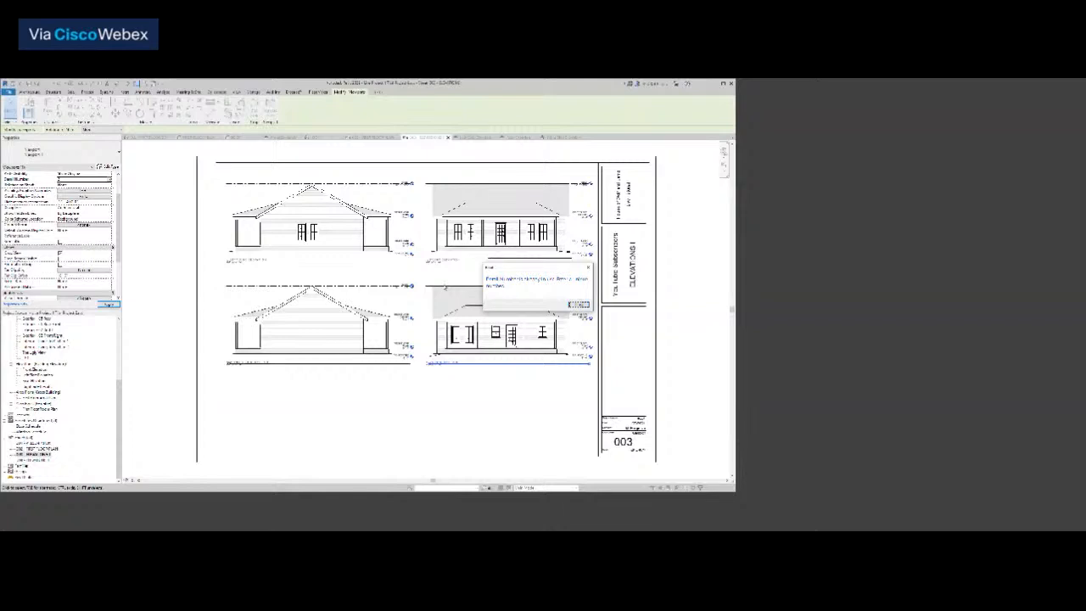
{"action": "left_click", "coordinate": [580, 304]}
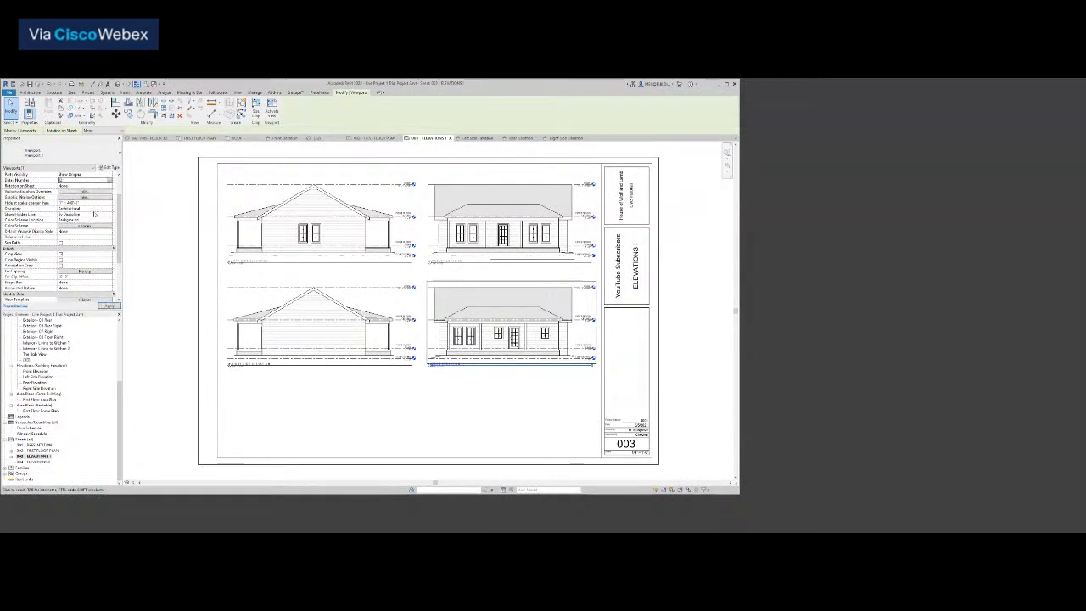
Renumber the Left Side Elevation viewport and set the Rear Elevation viewport's detail number to 2
{"action": "left_click", "coordinate": [242, 208]}
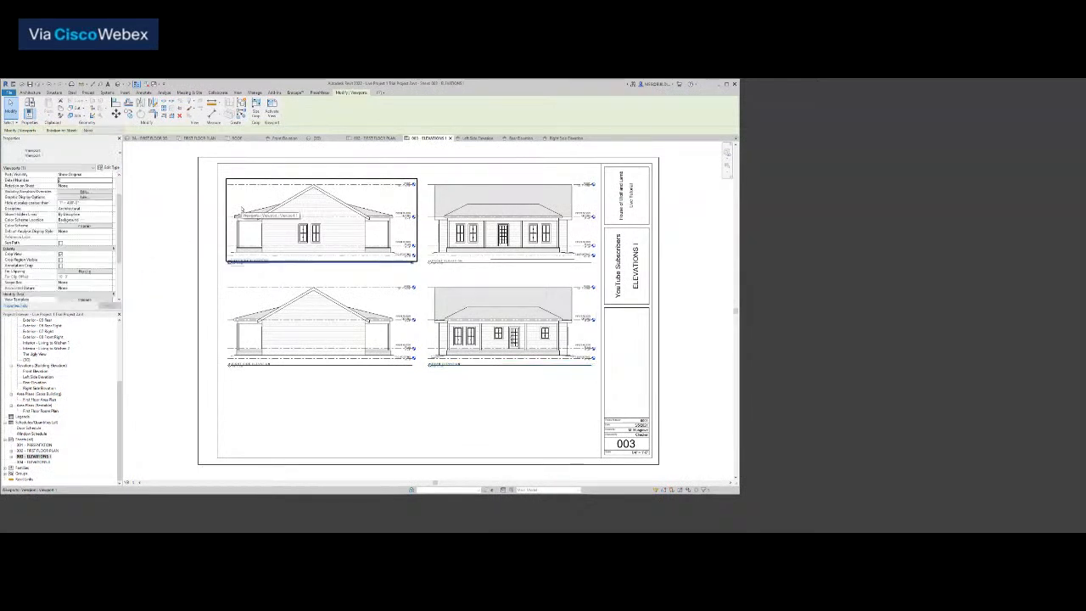
{"action": "left_click", "coordinate": [83, 180]}
{"action": "type", "text": "2"}
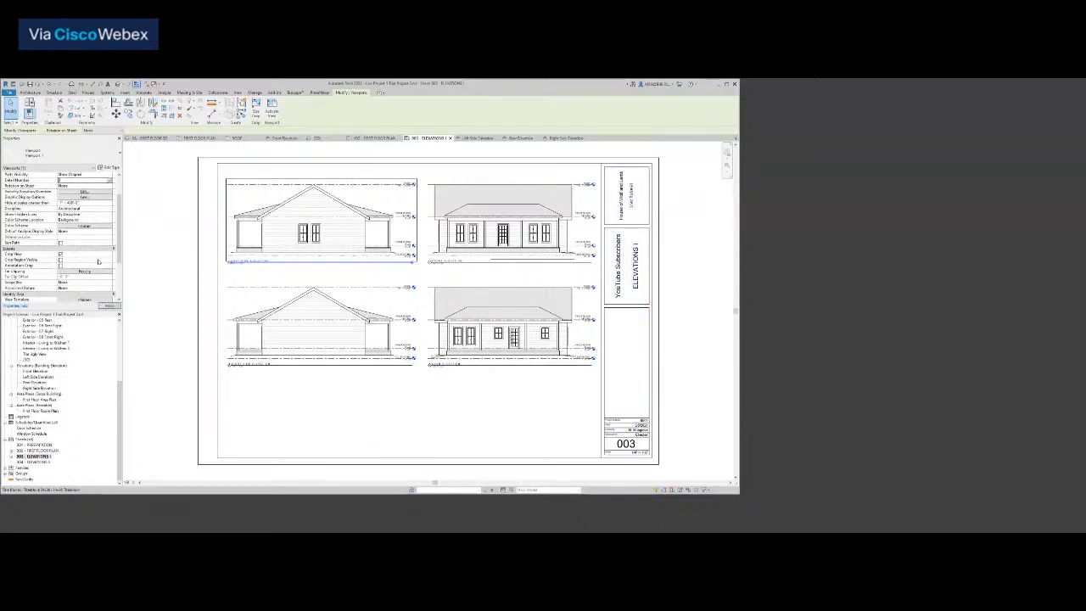
{"action": "left_click", "coordinate": [462, 314]}
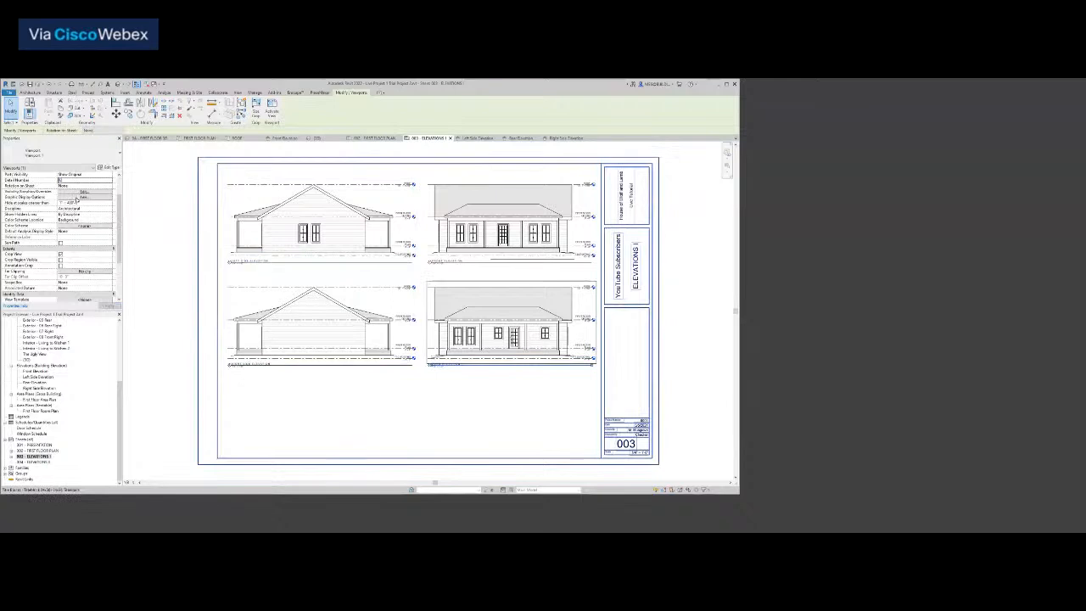
{"action": "left_click", "coordinate": [83, 182]}
{"action": "type", "text": "2"}
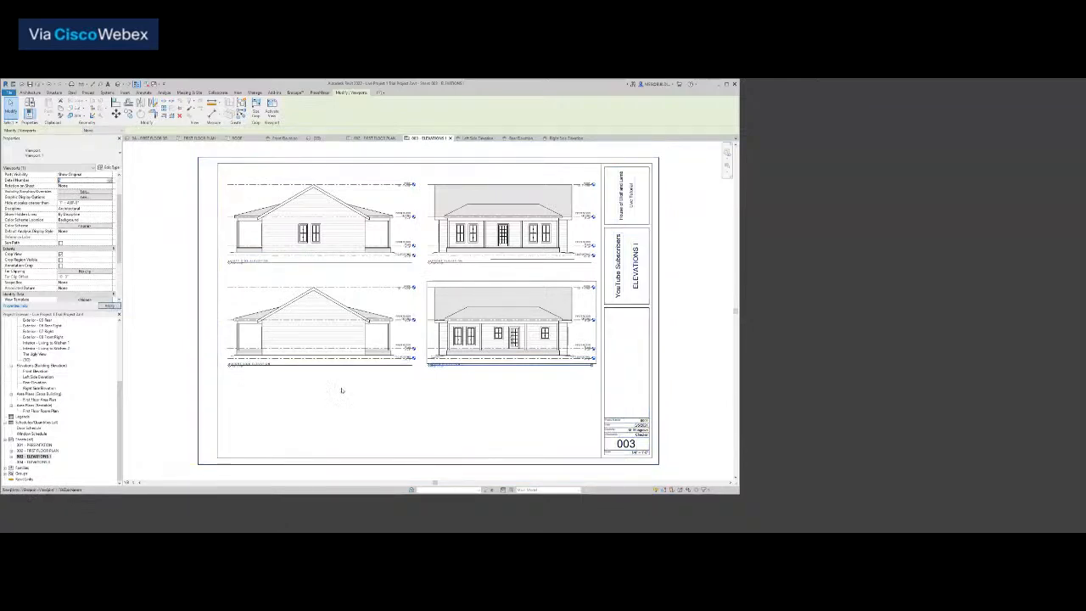
{"action": "left_click", "coordinate": [359, 398]}
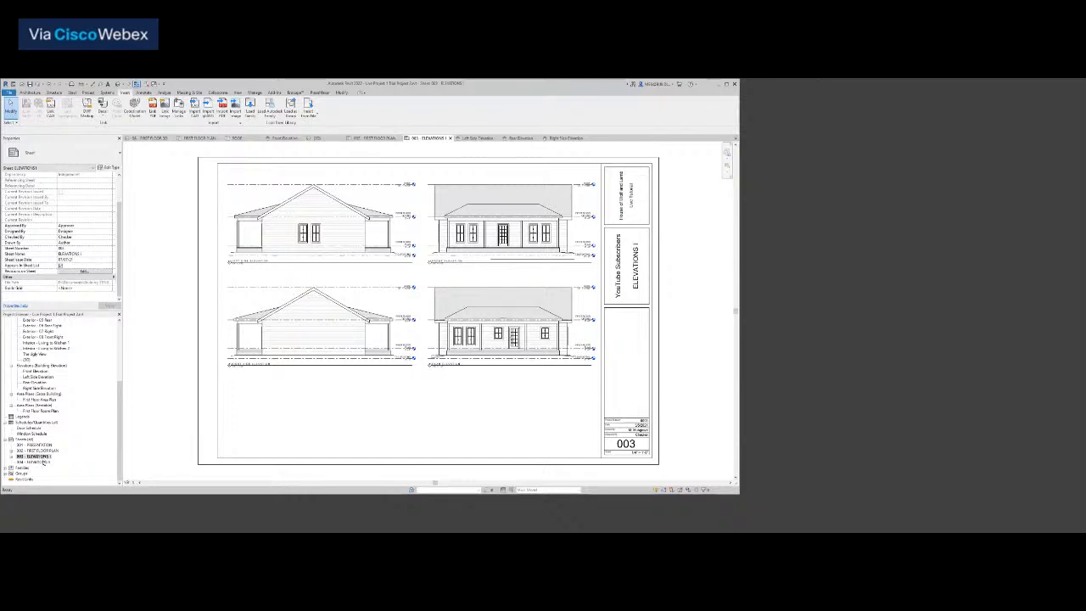
Delete the unneeded second elevations sheet, number 004, from the project
{"action": "left_click", "coordinate": [43, 462]}
{"action": "right_click", "coordinate": [44, 462]}
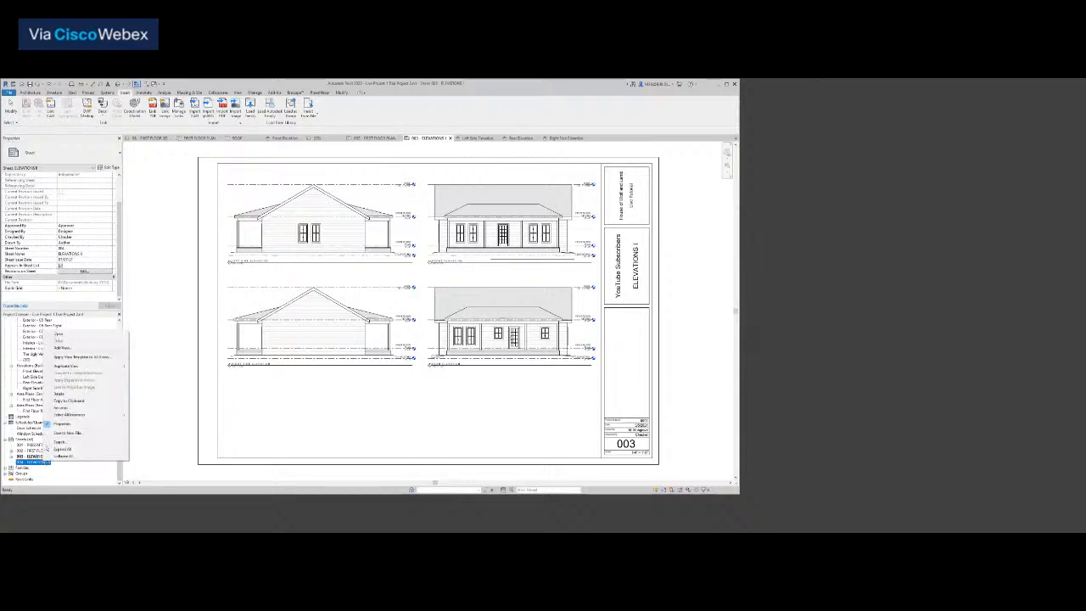
{"action": "left_click", "coordinate": [60, 394]}
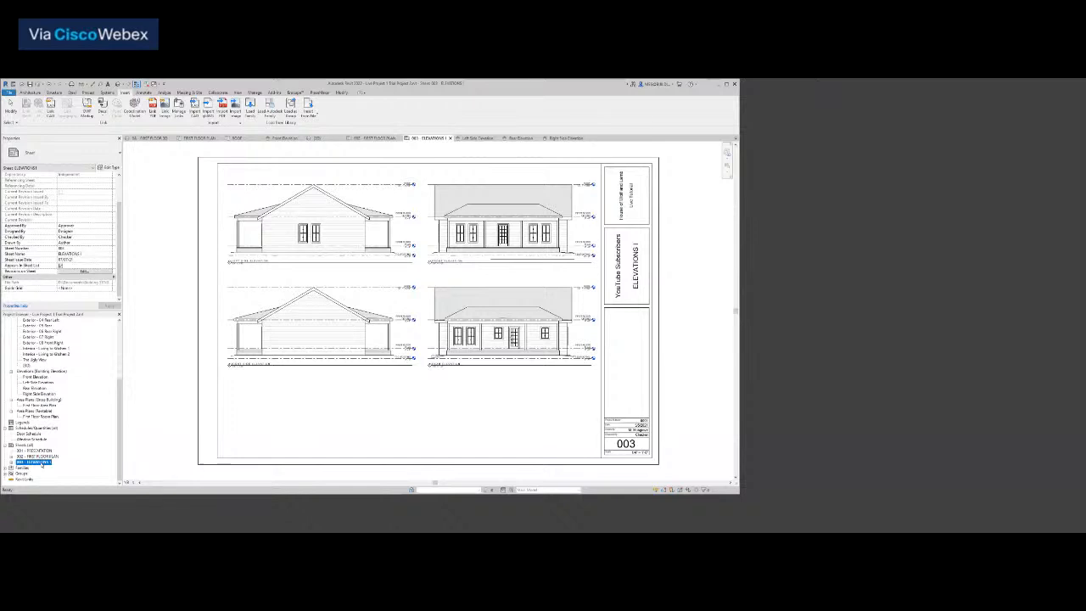
Rename sheet 003 from its elevations title to EXT ELEVATIONS, keeping its sheet number
{"action": "left_click", "coordinate": [41, 464]}
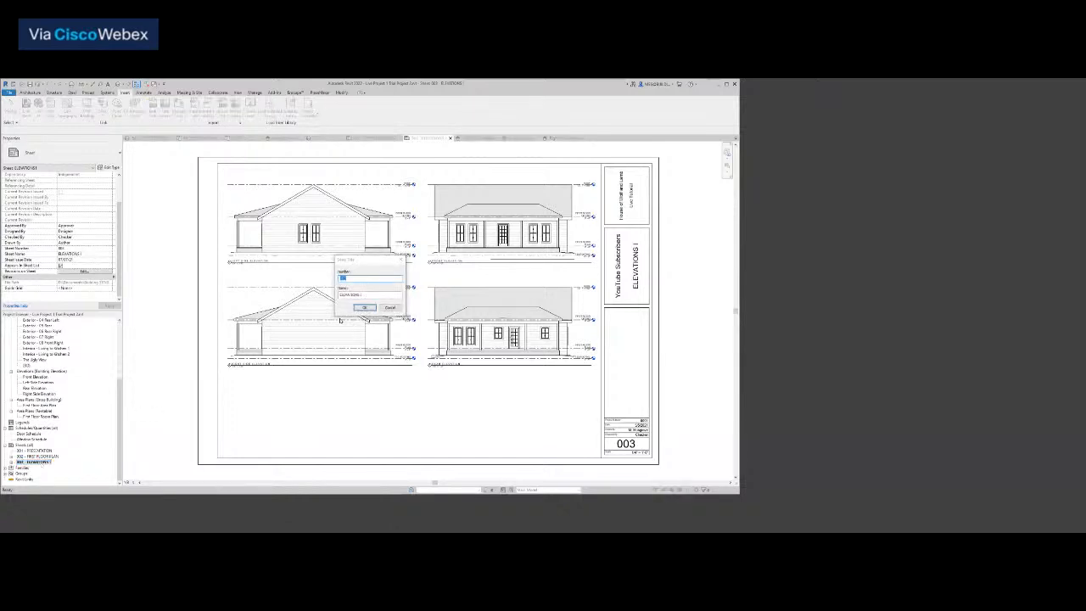
{"action": "key", "text": "Tab"}
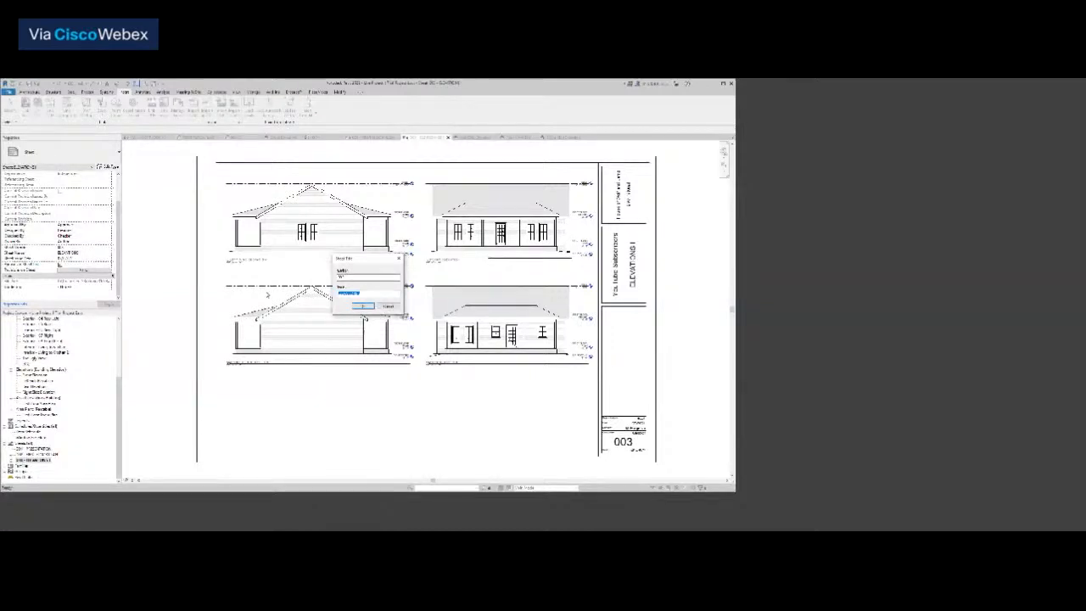
{"action": "type", "text": "EXT"}
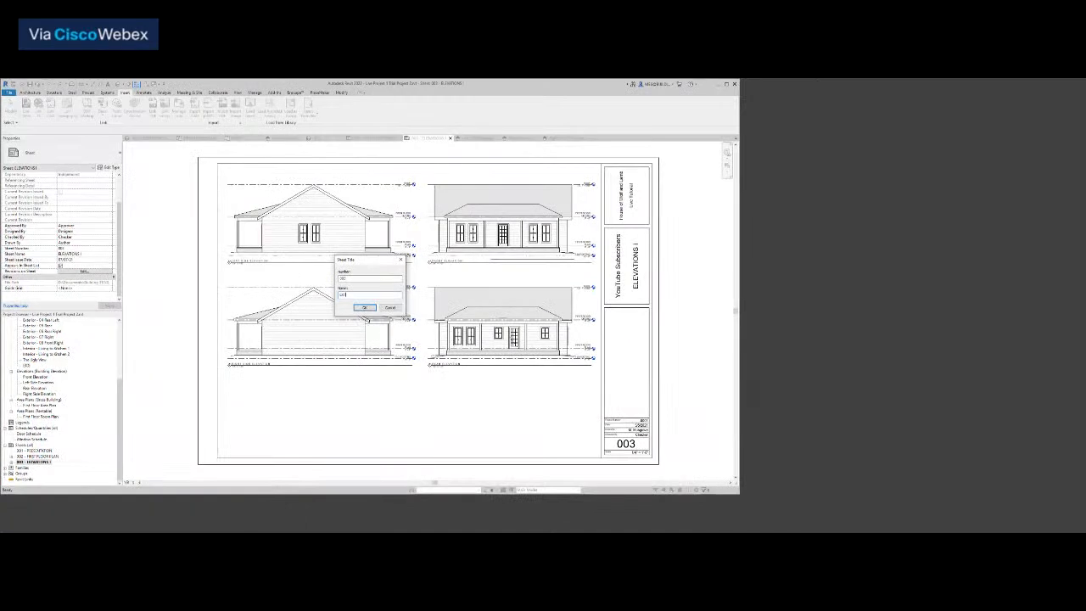
{"action": "type", "text": " ELEVATIONS"}
{"action": "left_click", "coordinate": [364, 307]}
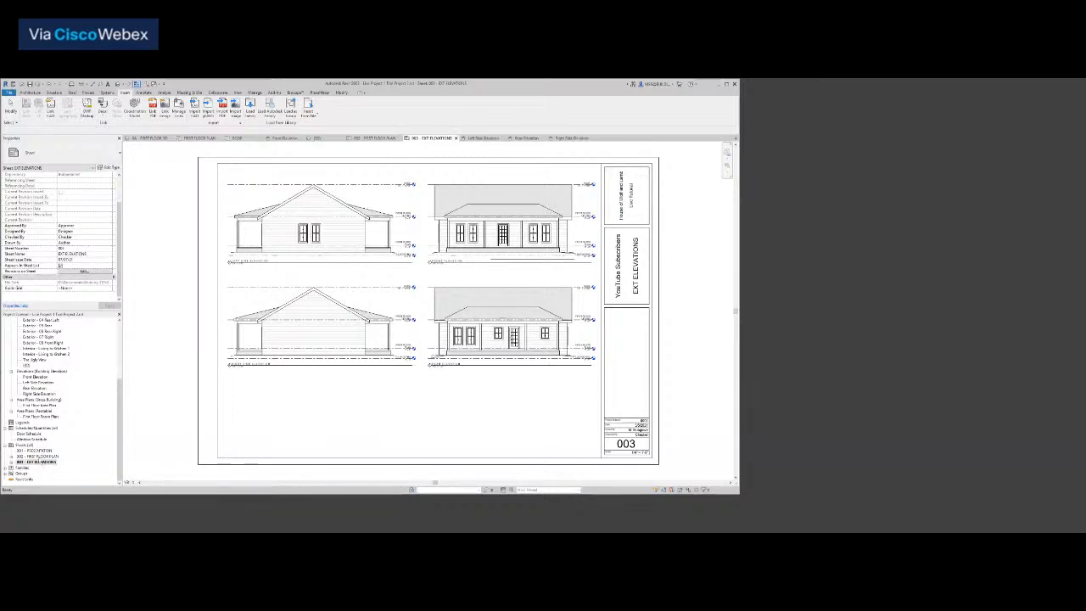
On sheet 002 - FIRST FLOOR PLAN, draw vertical detail lines down from both lower exterior wall corners of the First Floor Room Plan
{"action": "double_click", "coordinate": [39, 456]}
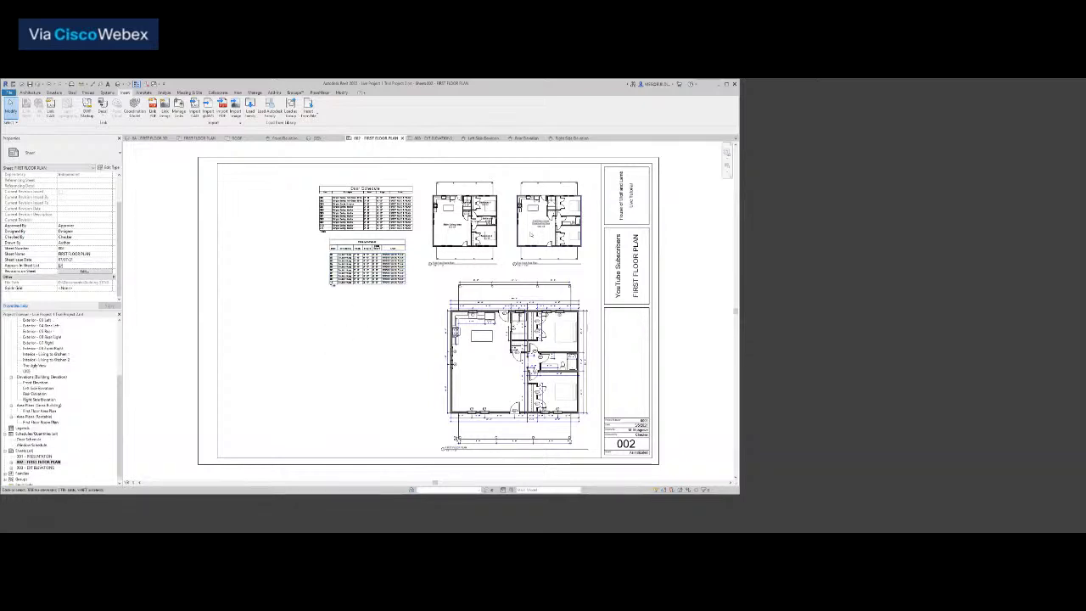
{"action": "scroll", "coordinate": [454, 245], "scroll_direction": "up", "scroll_amount": 5}
{"action": "scroll", "coordinate": [454, 246], "scroll_direction": "up", "scroll_amount": 3}
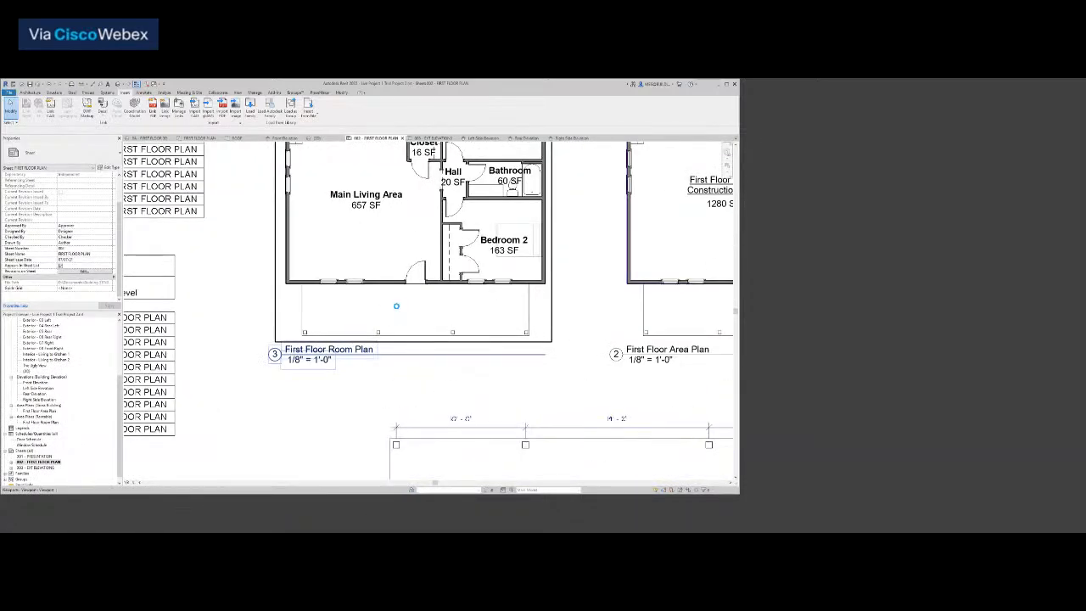
{"action": "key", "text": "d"}
{"action": "key", "text": "l"}
{"action": "scroll", "coordinate": [276, 289], "scroll_direction": "up", "scroll_amount": 5}
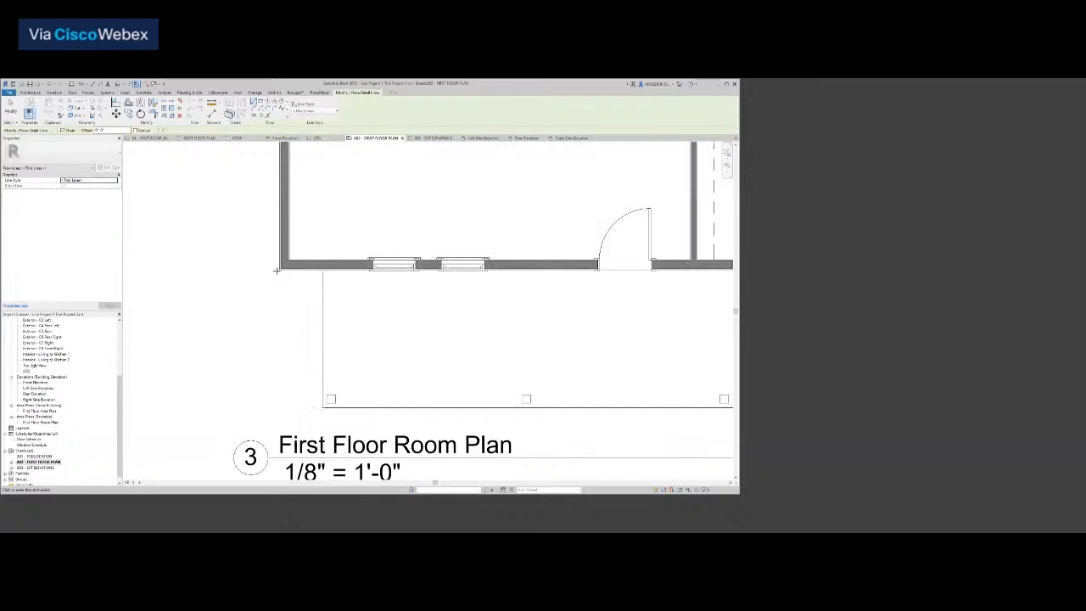
{"action": "left_click", "coordinate": [278, 268]}
{"action": "scroll", "coordinate": [278, 269], "scroll_direction": "down", "scroll_amount": 3}
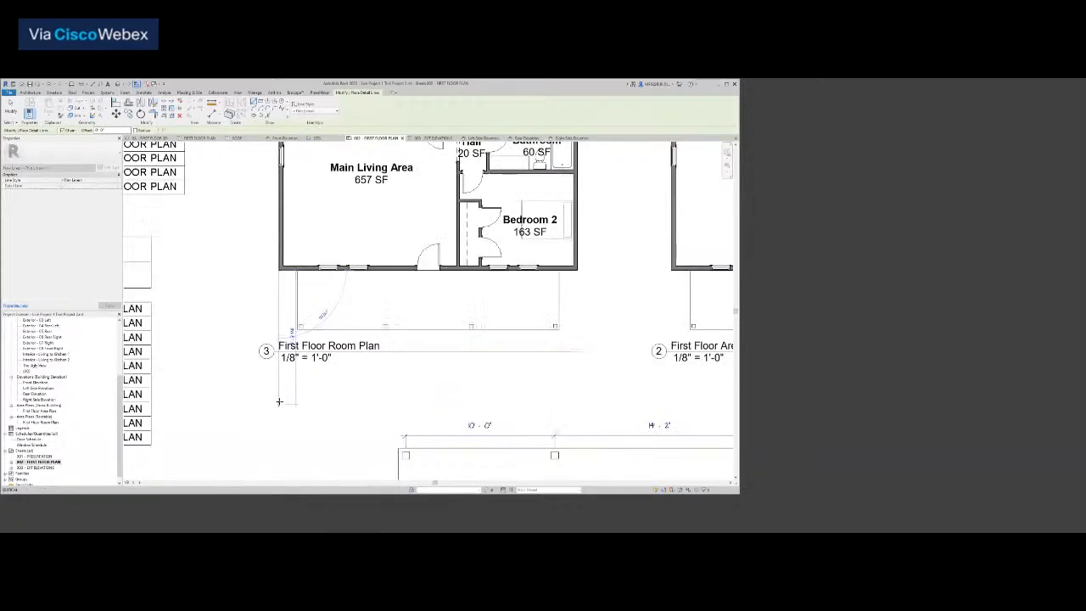
{"action": "scroll", "coordinate": [574, 273], "scroll_direction": "up", "scroll_amount": 4}
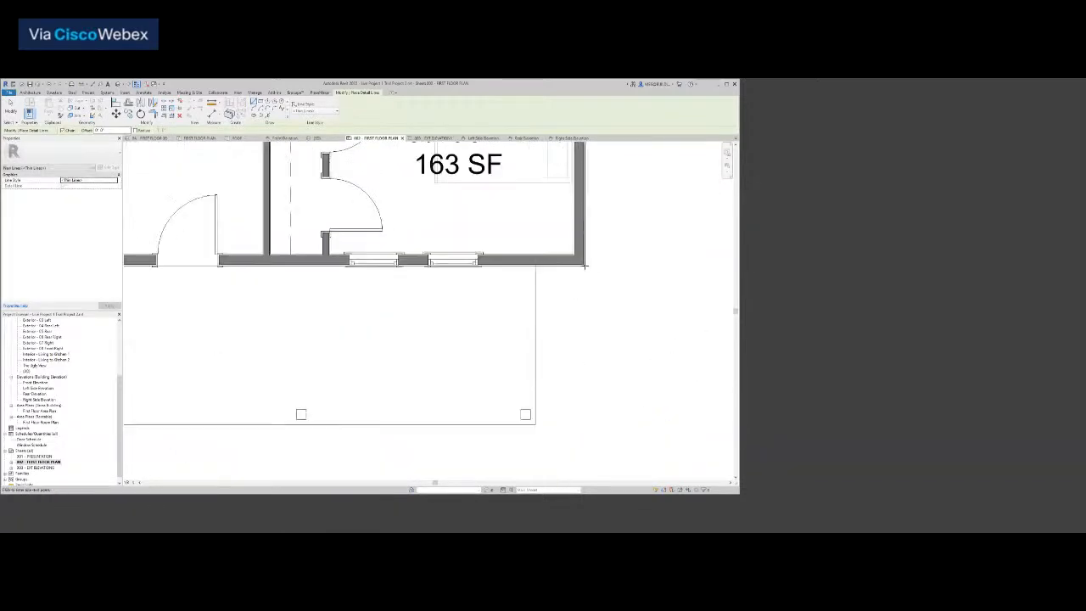
{"action": "scroll", "coordinate": [587, 265], "scroll_direction": "down", "scroll_amount": 4}
{"action": "scroll", "coordinate": [586, 266], "scroll_direction": "down", "scroll_amount": 2}
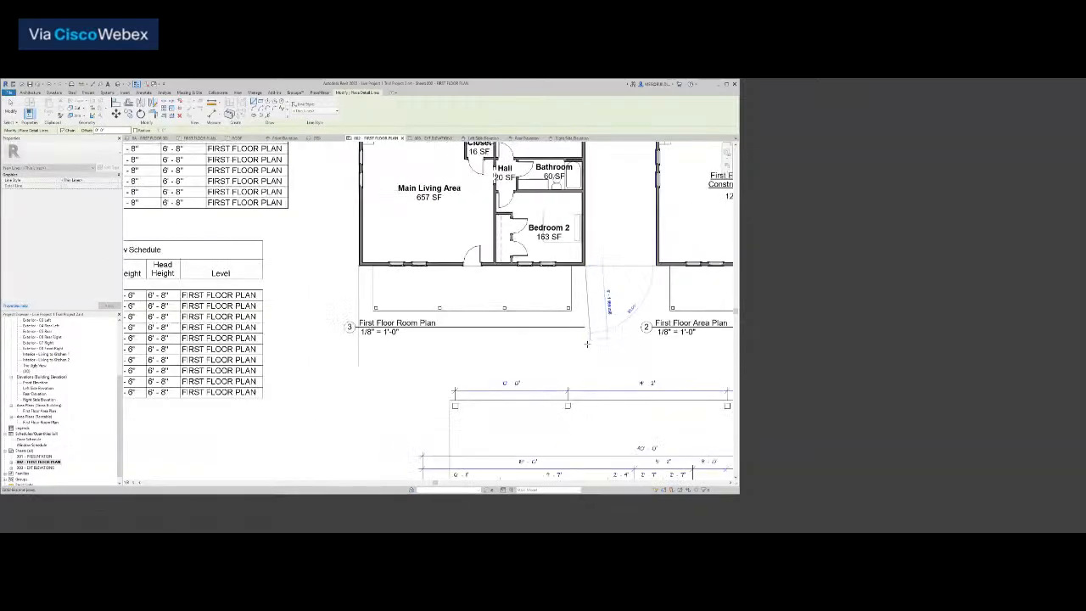
{"action": "key", "text": "Escape"}
{"action": "key", "text": "Escape"}
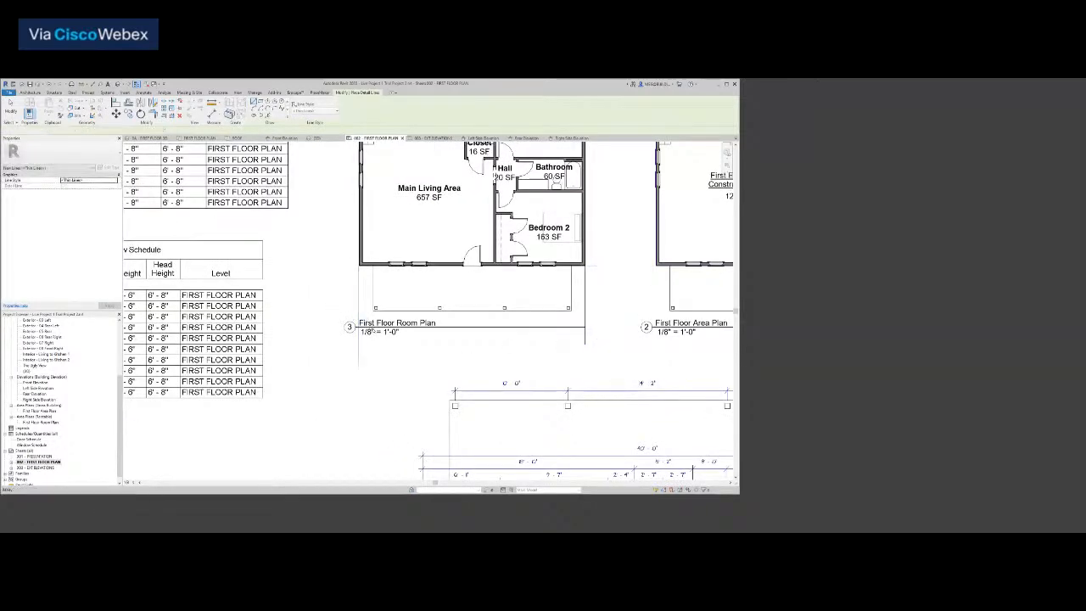
Move the First Floor Room Plan title so its number bubble aligns with the guide line under the plan's left wall
{"action": "left_click", "coordinate": [365, 331]}
{"action": "left_click_drag", "start_coordinate": [349, 327], "coordinate": [361, 327]}
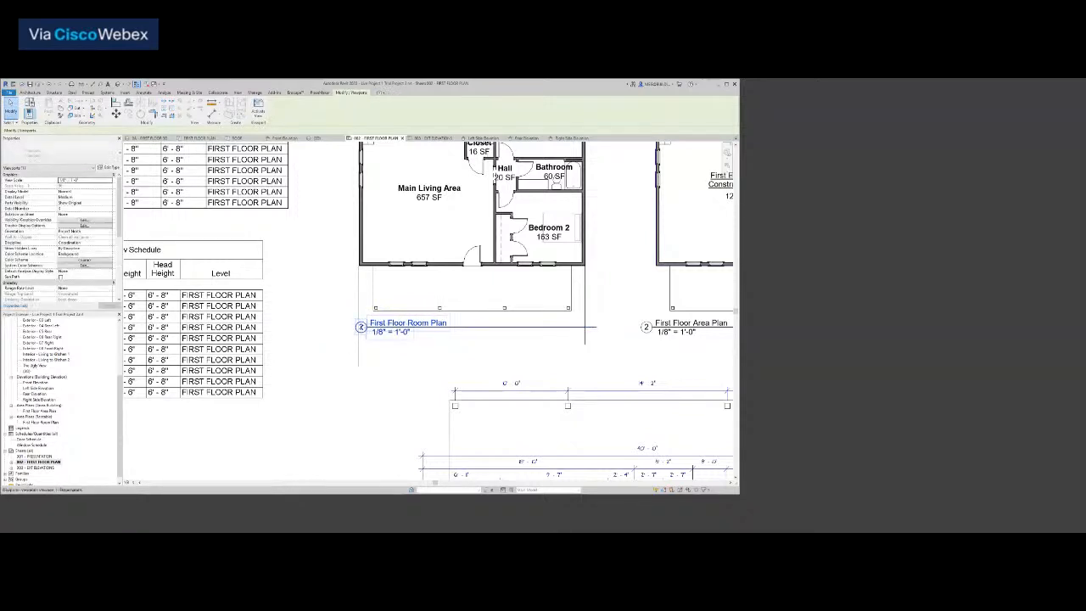
{"action": "scroll", "coordinate": [361, 328], "scroll_direction": "up", "scroll_amount": 3}
{"action": "key", "text": "Right"}
{"action": "key", "text": "Right"}
{"action": "key", "text": "Right"}
{"action": "key", "text": "Right"}
{"action": "key", "text": "Right"}
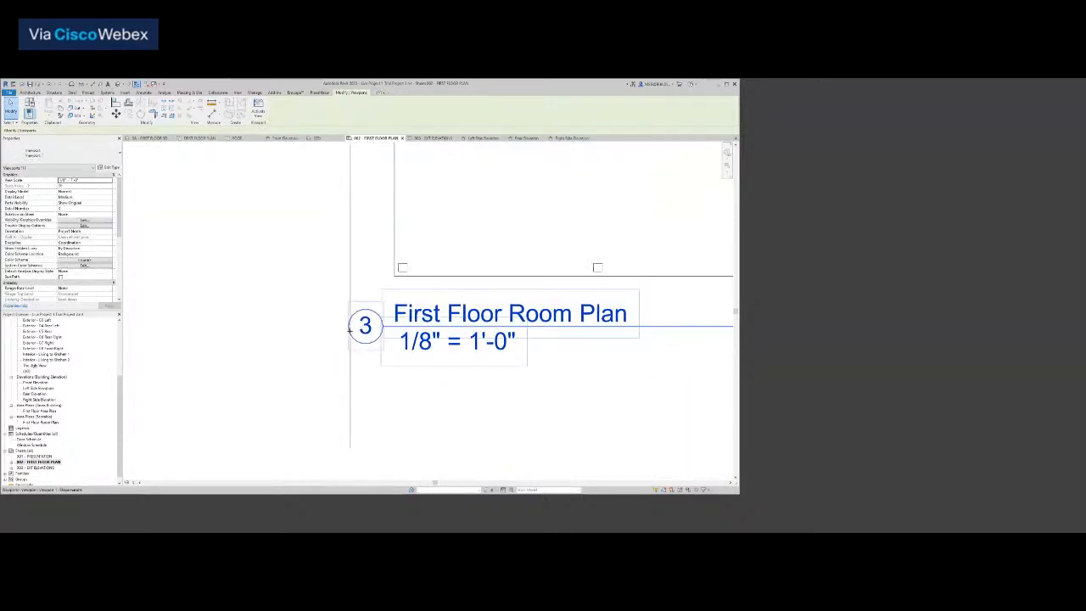
{"action": "scroll", "coordinate": [348, 329], "scroll_direction": "up", "scroll_amount": 3}
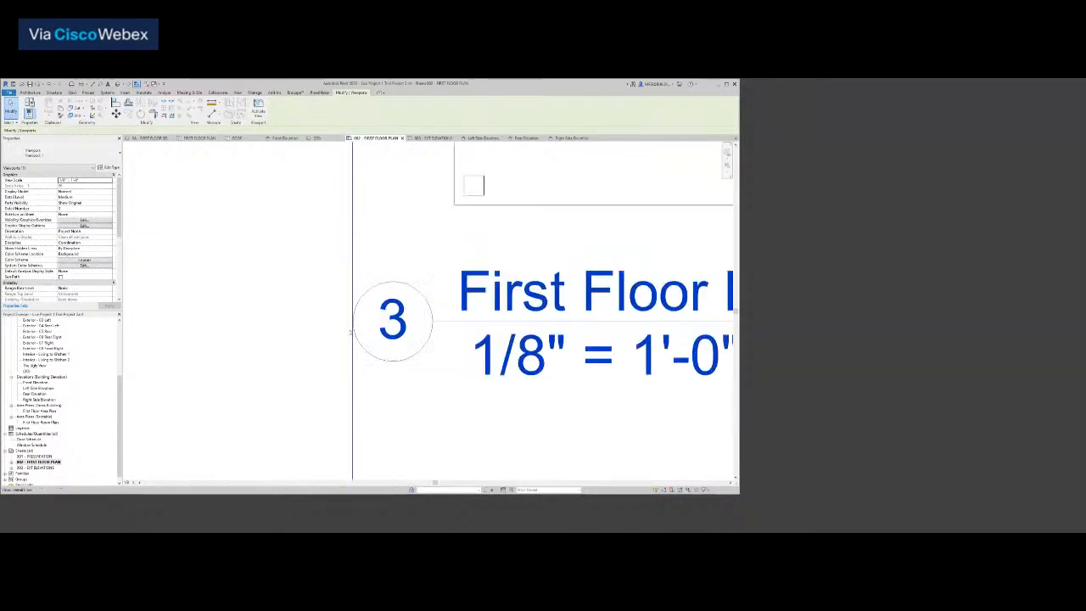
Nudge the First Floor Room Plan title up until it sits just below the porch outline
{"action": "scroll", "coordinate": [349, 330], "scroll_direction": "down", "scroll_amount": 2}
{"action": "key", "text": "Up"}
{"action": "key", "text": "Up"}
{"action": "key", "text": "Up"}
{"action": "key", "text": "Up"}
{"action": "key", "text": "Up"}
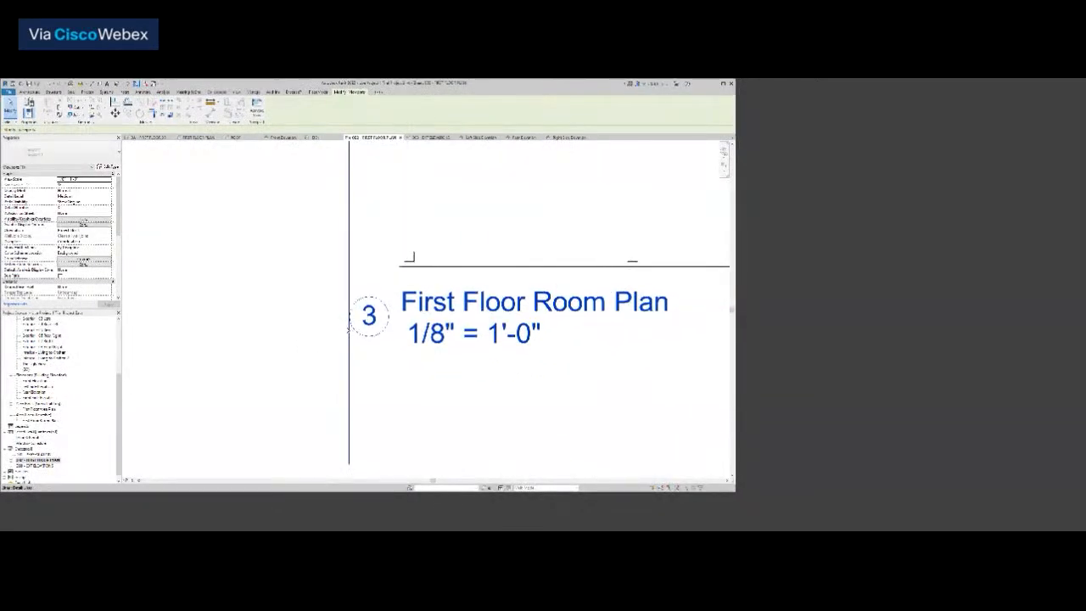
{"action": "key", "text": "Up"}
{"action": "key", "text": "Up"}
{"action": "key", "text": "Up"}
{"action": "key", "text": "Up"}
{"action": "key", "text": "Up"}
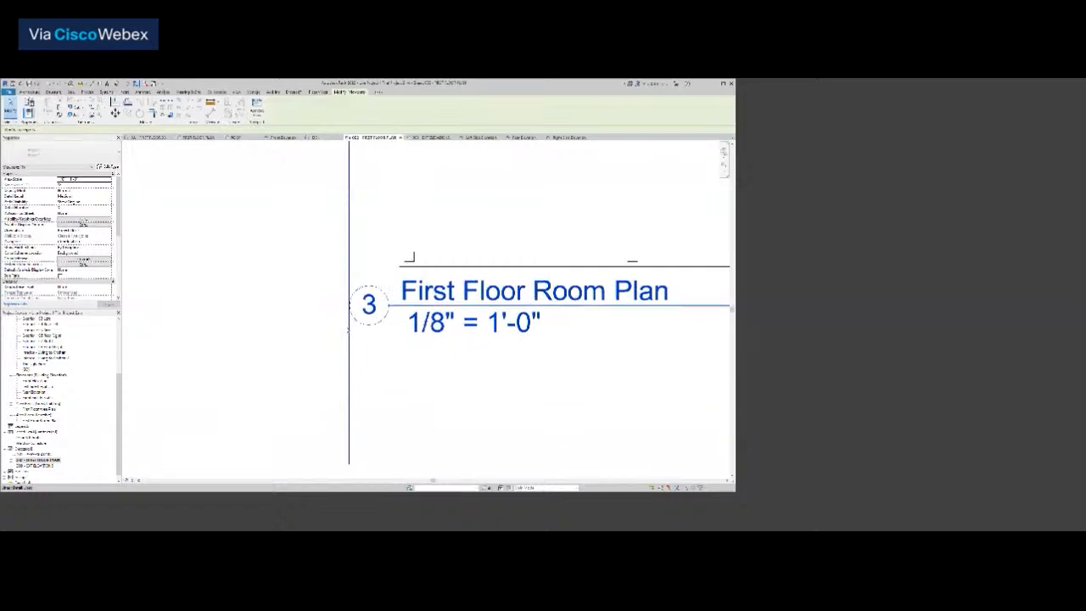
{"action": "key", "text": "Up"}
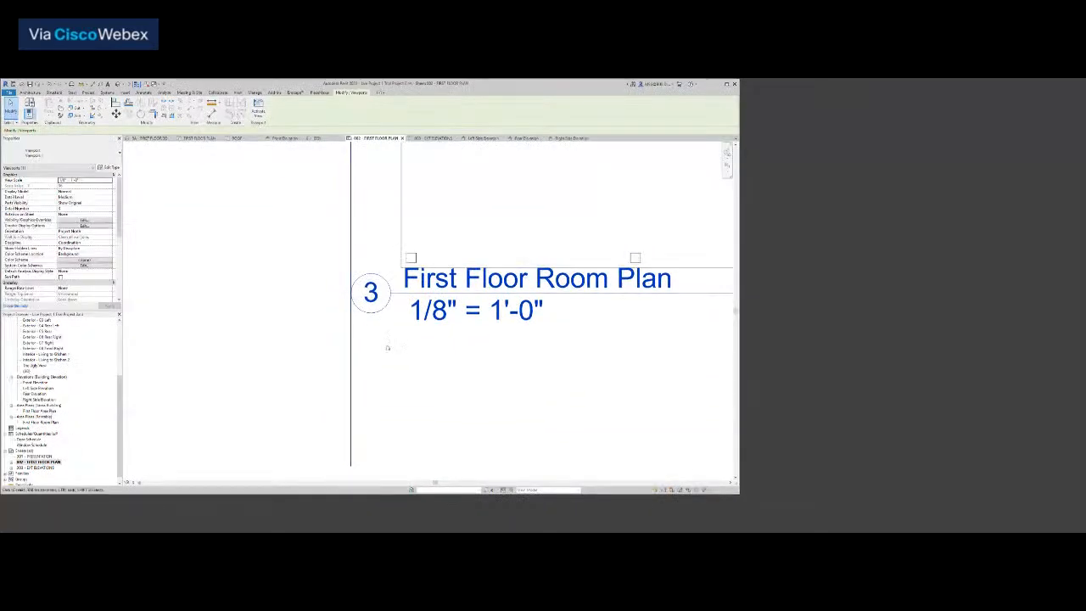
Shorten the room plan's title line to the guide under the right outer wall and remove the guide lines
{"action": "scroll", "coordinate": [387, 347], "scroll_direction": "down", "scroll_amount": 5}
{"action": "scroll", "coordinate": [387, 347], "scroll_direction": "down", "scroll_amount": 3}
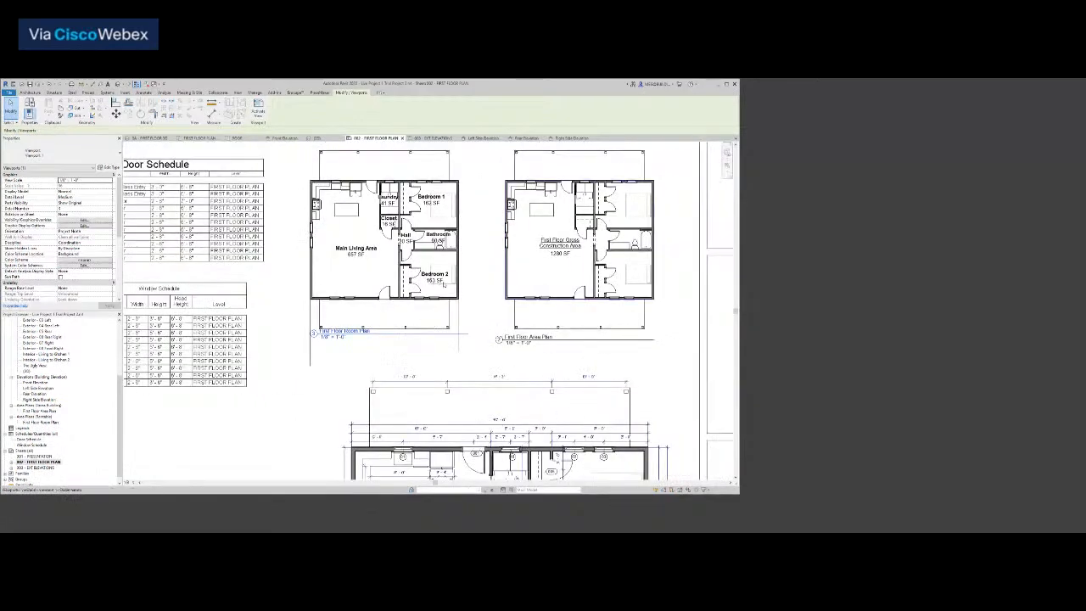
{"action": "scroll", "coordinate": [416, 313], "scroll_direction": "up", "scroll_amount": 4}
{"action": "scroll", "coordinate": [493, 351], "scroll_direction": "up", "scroll_amount": 4}
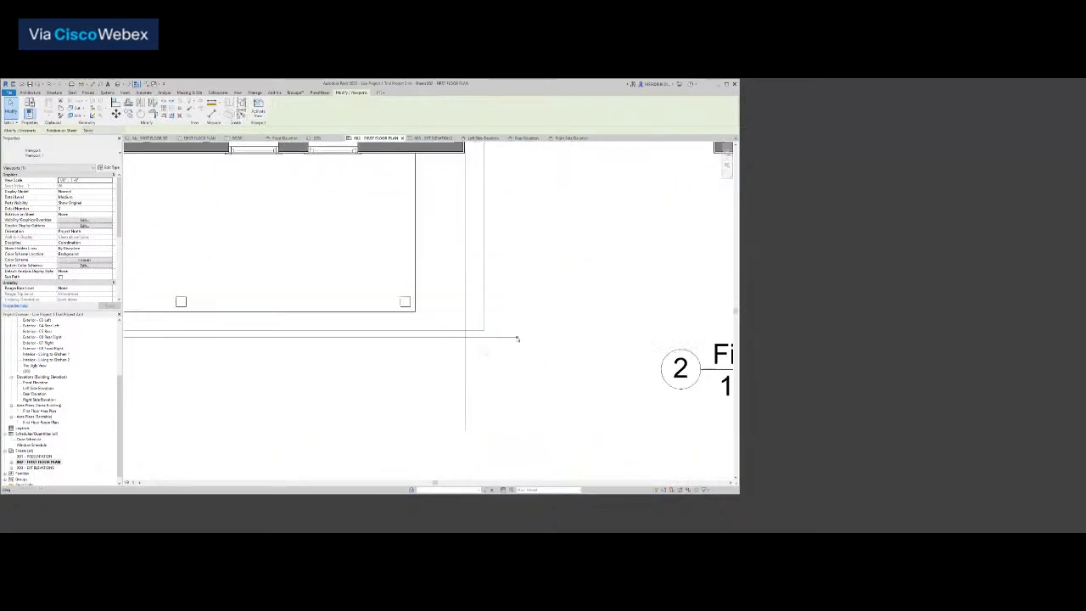
{"action": "left_click", "coordinate": [466, 365]}
{"action": "key", "text": "Escape"}
{"action": "scroll", "coordinate": [483, 369], "scroll_direction": "down", "scroll_amount": 4}
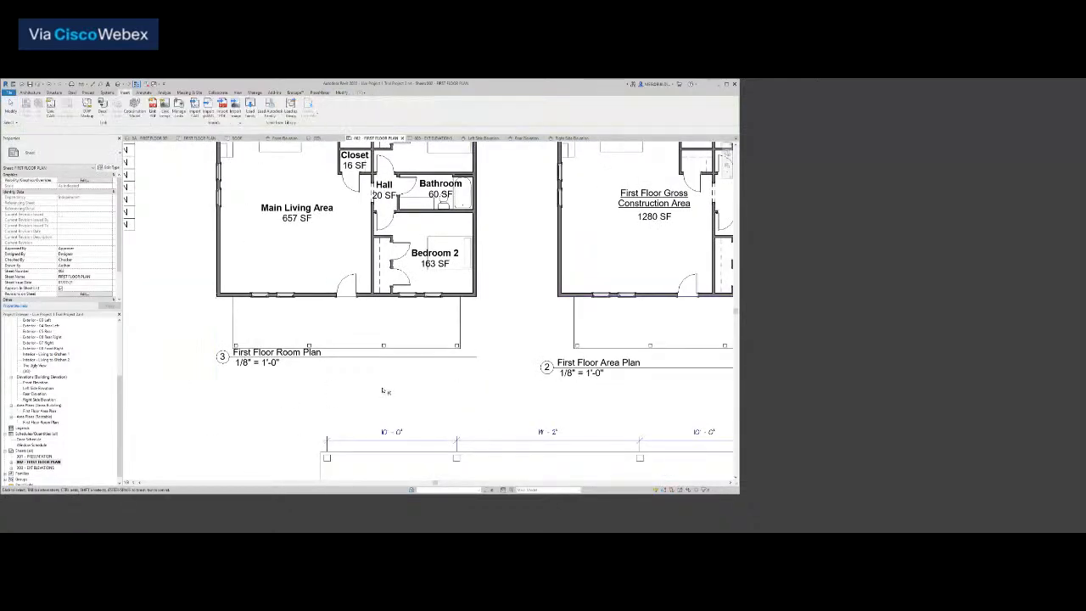
Draw vertical detail lines as guides down from the left and right outer walls of the First Floor Area Plan
{"action": "scroll", "coordinate": [384, 391], "scroll_direction": "down", "scroll_amount": 2}
{"action": "scroll", "coordinate": [383, 391], "scroll_direction": "down", "scroll_amount": 2}
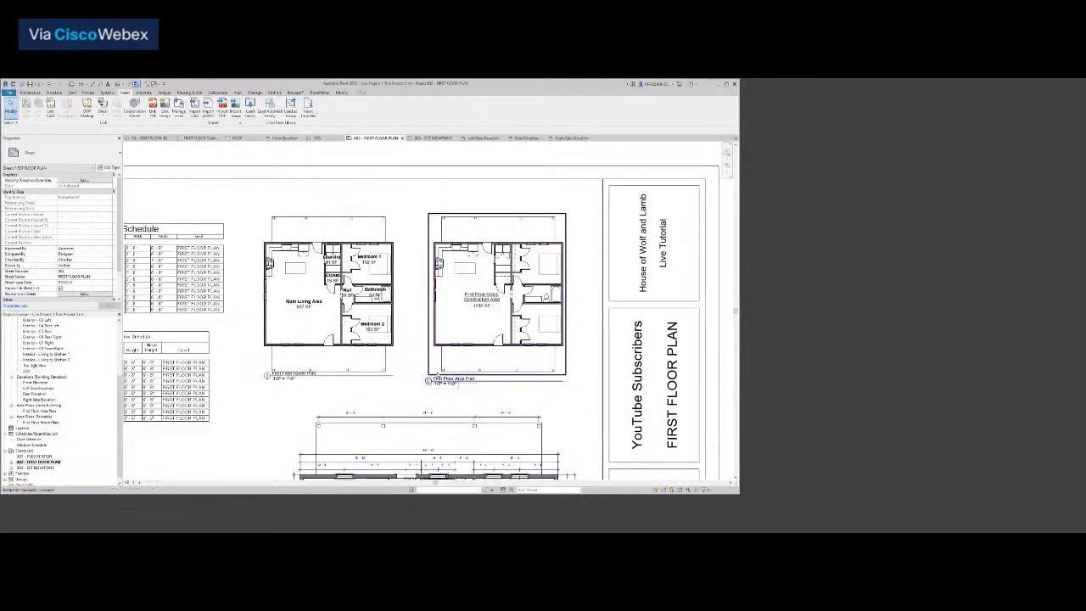
{"action": "scroll", "coordinate": [450, 370], "scroll_direction": "up", "scroll_amount": 4}
{"action": "key", "text": "d"}
{"action": "key", "text": "l"}
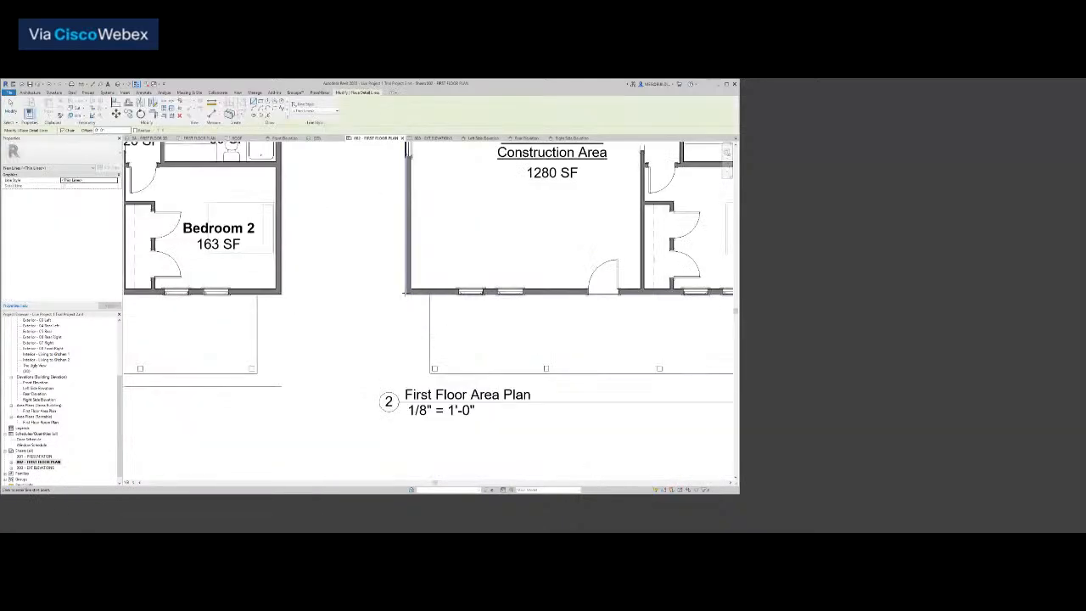
{"action": "left_click", "coordinate": [405, 297]}
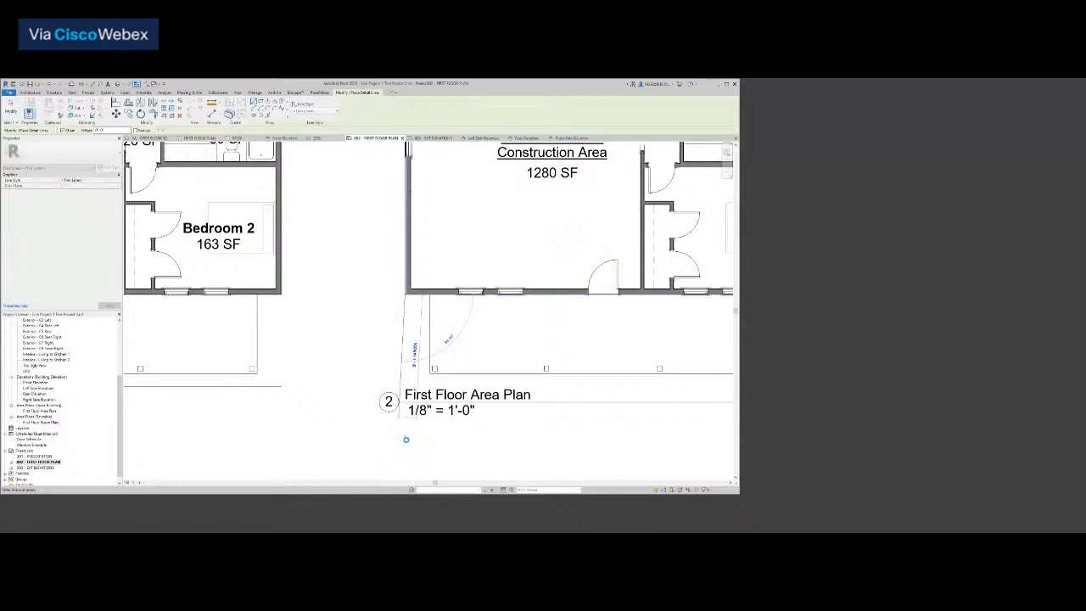
{"action": "left_click", "coordinate": [405, 439]}
{"action": "key", "text": "Escape"}
{"action": "scroll", "coordinate": [405, 438], "scroll_direction": "down", "scroll_amount": 3}
{"action": "scroll", "coordinate": [594, 429], "scroll_direction": "up", "scroll_amount": 3}
{"action": "scroll", "coordinate": [506, 378], "scroll_direction": "up", "scroll_amount": 1}
{"action": "scroll", "coordinate": [560, 299], "scroll_direction": "up", "scroll_amount": 1}
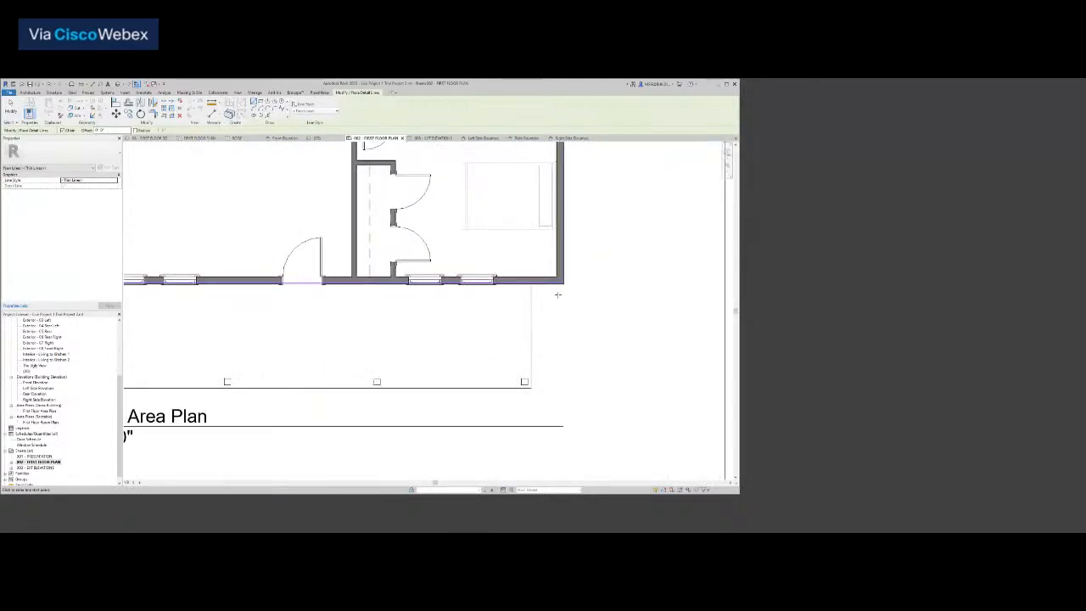
{"action": "scroll", "coordinate": [563, 285], "scroll_direction": "down", "scroll_amount": 3}
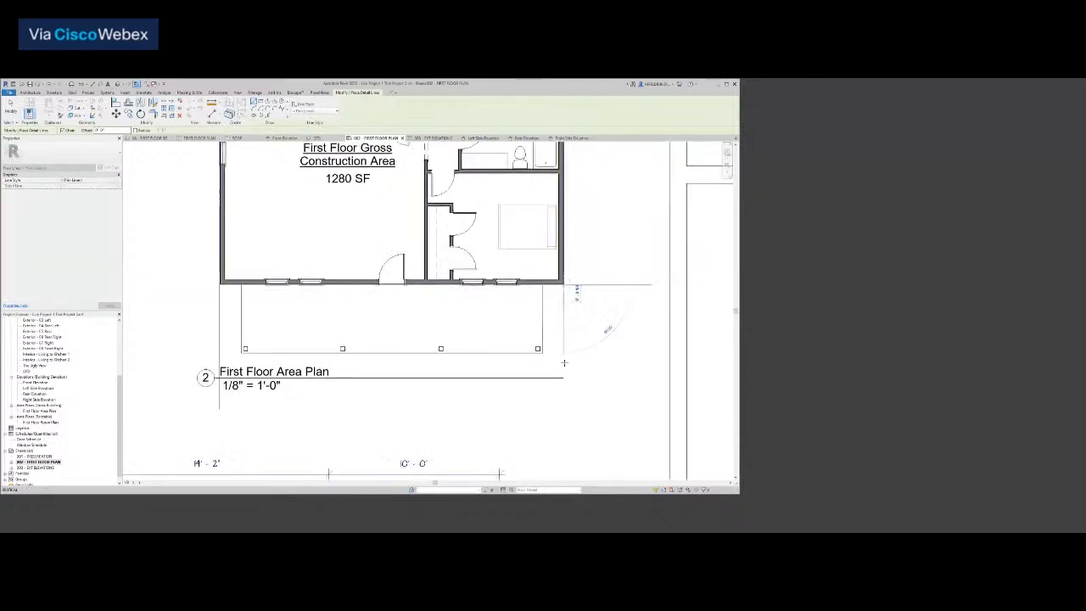
{"action": "scroll", "coordinate": [565, 399], "scroll_direction": "up", "scroll_amount": 2}
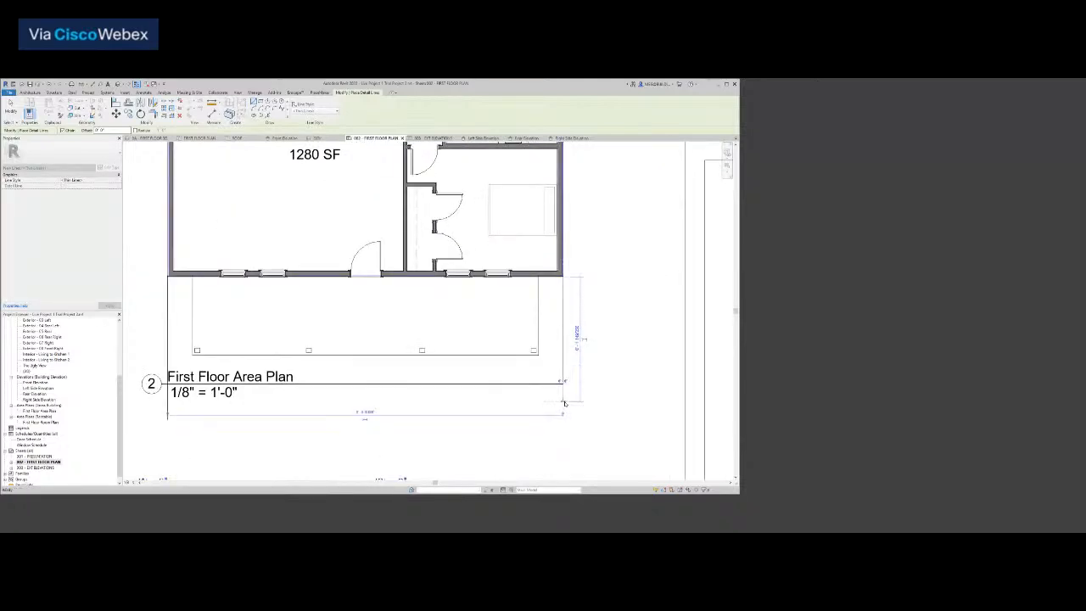
{"action": "key", "text": "Escape"}
{"action": "key", "text": "Escape"}
Move the First Floor Area Plan title right so its number bubble aligns with the left guide line
{"action": "scroll", "coordinate": [382, 384], "scroll_direction": "down", "scroll_amount": 2}
{"action": "scroll", "coordinate": [384, 367], "scroll_direction": "up", "scroll_amount": 3}
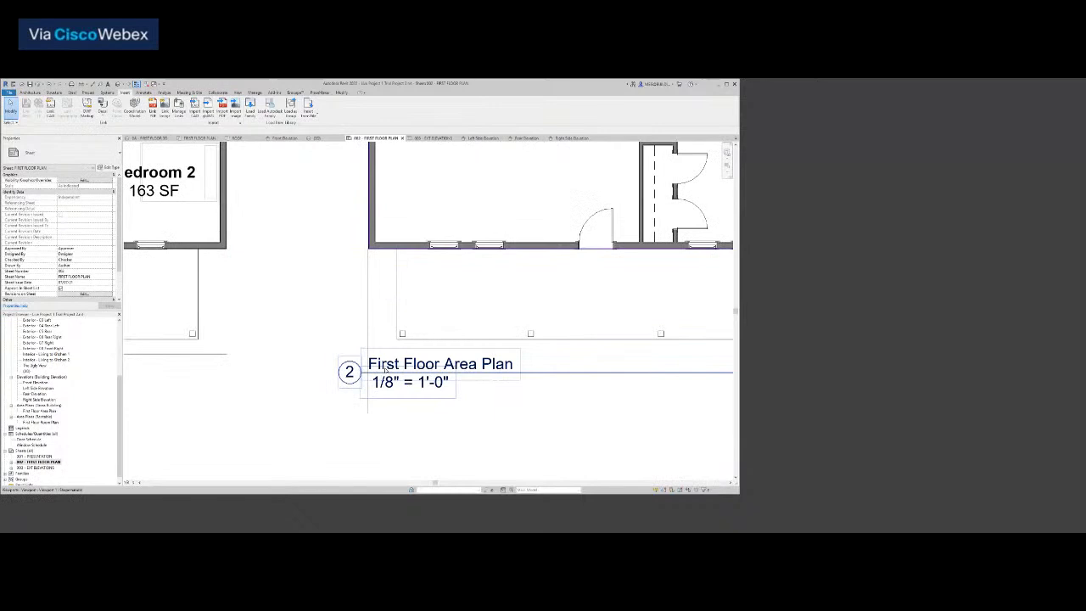
{"action": "left_click", "coordinate": [384, 367]}
{"action": "mouse_move", "coordinate": [385, 367]}
{"action": "left_mouse_down"}
{"action": "mouse_move", "coordinate": [371, 367]}
{"action": "mouse_move", "coordinate": [389, 367]}
{"action": "left_mouse_up"}
{"action": "scroll", "coordinate": [370, 374], "scroll_direction": "up", "scroll_amount": 3}
Nudge the First Floor Area Plan title up until it sits directly beneath the porch outline
{"action": "key", "text": "Up"}
{"action": "key", "text": "Up"}
{"action": "key", "text": "Up"}
{"action": "key", "text": "Up"}
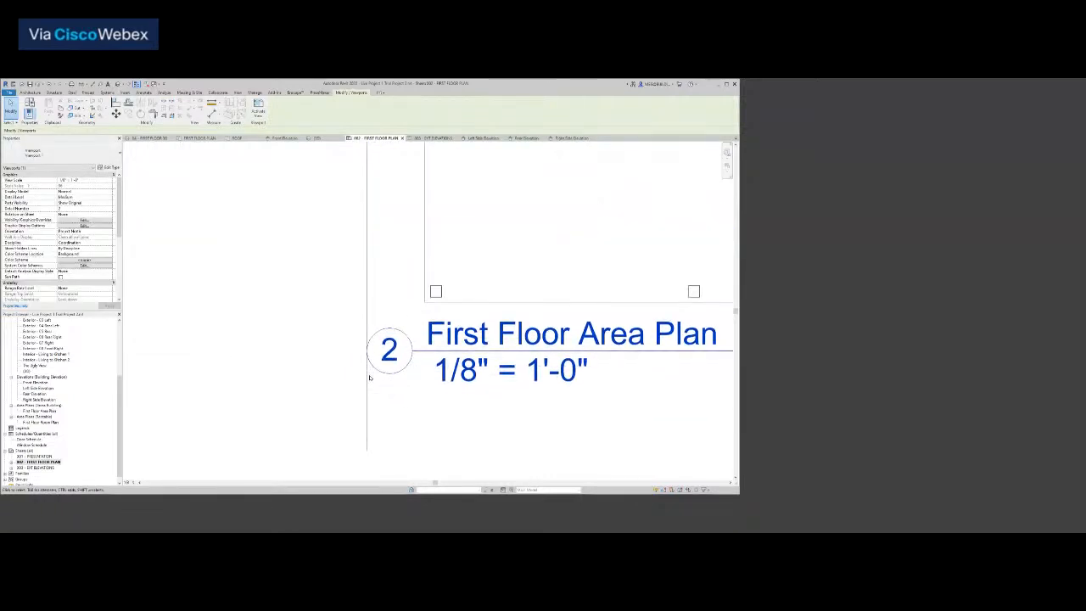
{"action": "left_click_drag", "start_coordinate": [410, 349], "coordinate": [408, 344]}
{"action": "key", "text": "Up"}
{"action": "key", "text": "Up"}
{"action": "key", "text": "Up"}
{"action": "key", "text": "Up"}
{"action": "key", "text": "Up"}
{"action": "key", "text": "Up"}
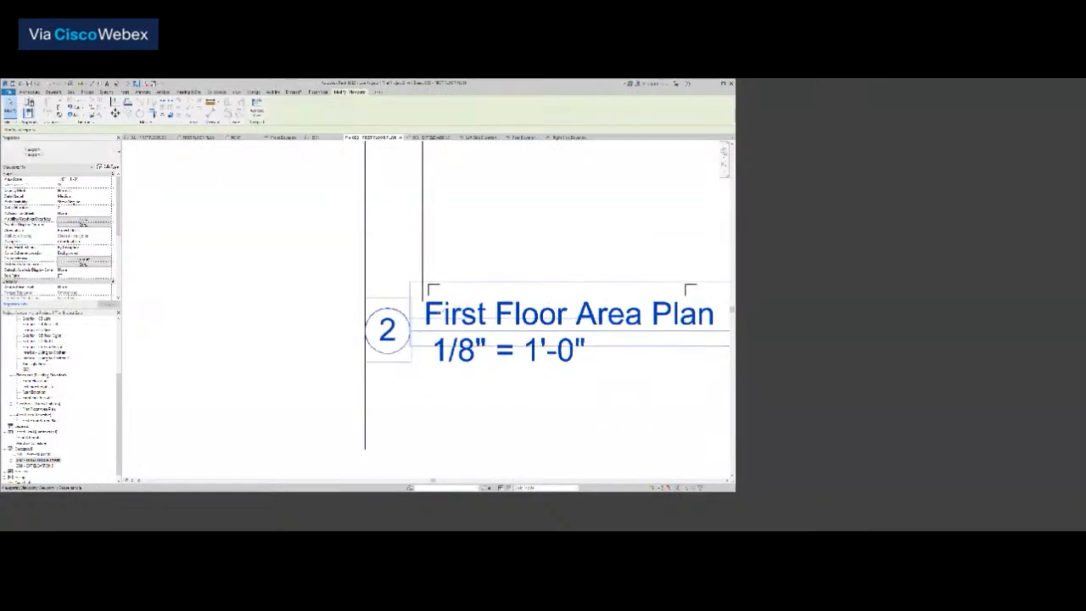
{"action": "scroll", "coordinate": [444, 307], "scroll_direction": "up", "scroll_amount": 5}
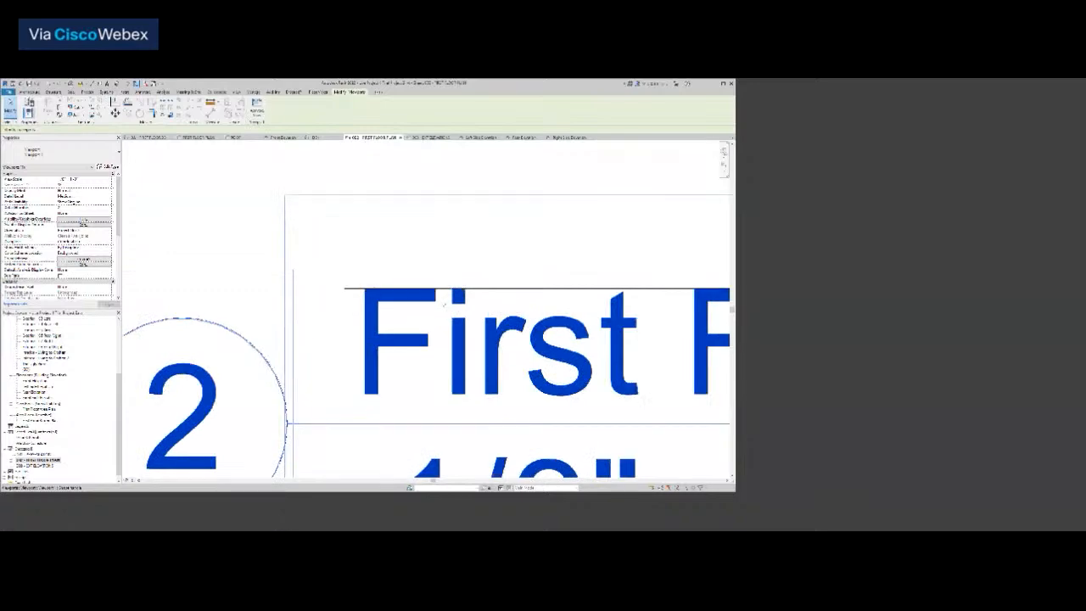
{"action": "scroll", "coordinate": [444, 306], "scroll_direction": "down", "scroll_amount": 4}
{"action": "scroll", "coordinate": [398, 365], "scroll_direction": "down", "scroll_amount": 5}
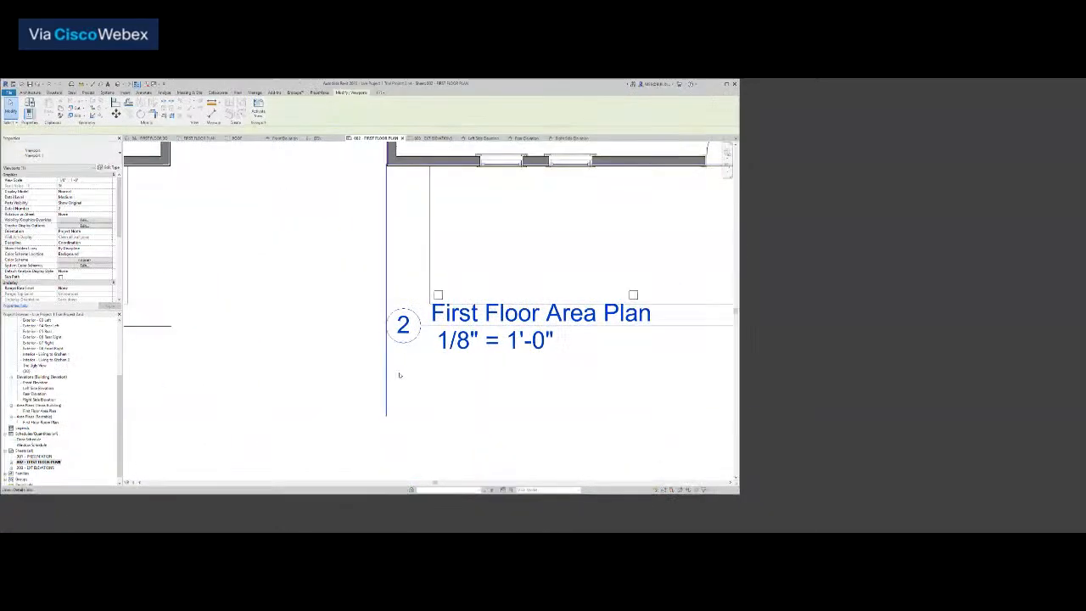
Shorten the area plan's title line to the right guide line and remove both guides
{"action": "scroll", "coordinate": [426, 378], "scroll_direction": "down", "scroll_amount": 3}
{"action": "scroll", "coordinate": [473, 351], "scroll_direction": "up", "scroll_amount": 4}
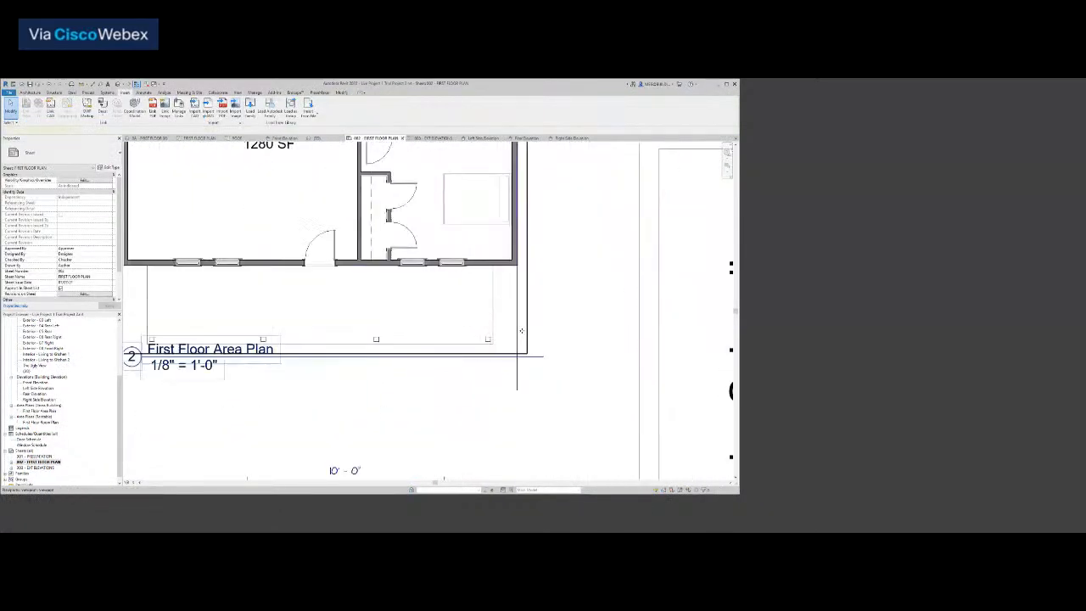
{"action": "scroll", "coordinate": [577, 362], "scroll_direction": "up", "scroll_amount": 3}
{"action": "left_click_drag", "start_coordinate": [508, 368], "coordinate": [500, 376]}
{"action": "key", "text": "Escape"}
{"action": "scroll", "coordinate": [499, 376], "scroll_direction": "down", "scroll_amount": 4}
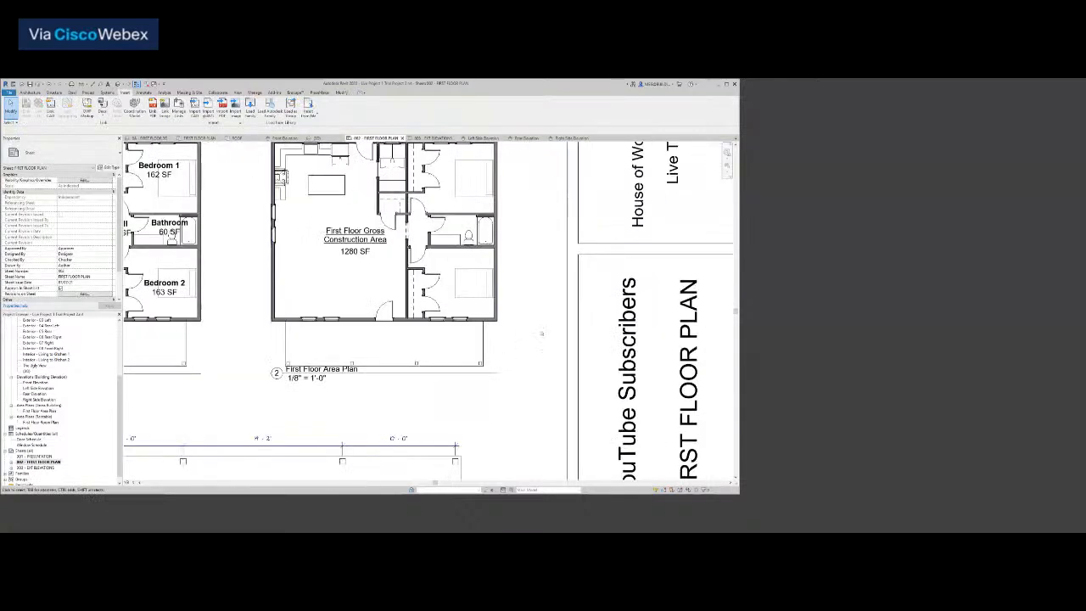
Draw vertical detail guide lines beside the main FIRST FLOOR PLAN, just outside its left and right dimensions, extending below the title
{"action": "scroll", "coordinate": [553, 314], "scroll_direction": "down", "scroll_amount": 5}
{"action": "scroll", "coordinate": [447, 438], "scroll_direction": "up", "scroll_amount": 1}
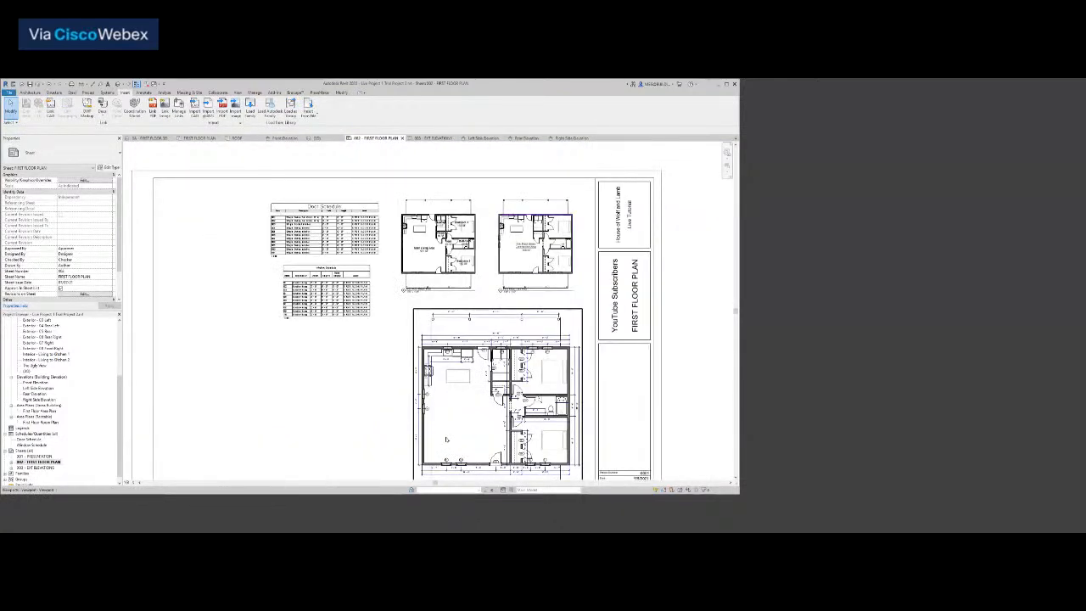
{"action": "scroll", "coordinate": [446, 439], "scroll_direction": "up", "scroll_amount": 3}
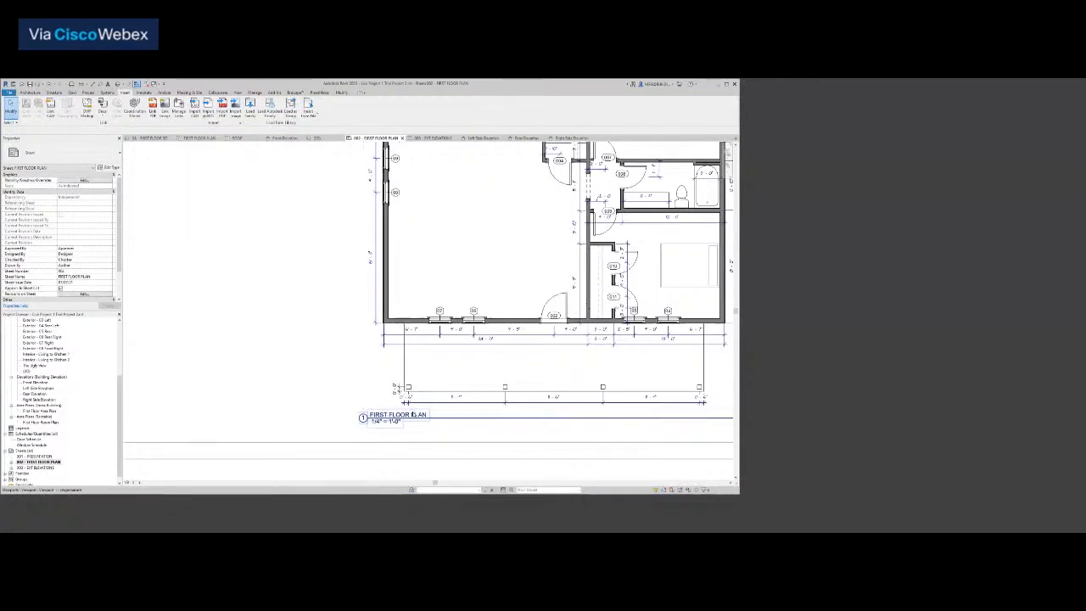
{"action": "scroll", "coordinate": [412, 412], "scroll_direction": "down", "scroll_amount": 4}
{"action": "key", "text": "d"}
{"action": "key", "text": "l"}
{"action": "scroll", "coordinate": [387, 373], "scroll_direction": "up", "scroll_amount": 4}
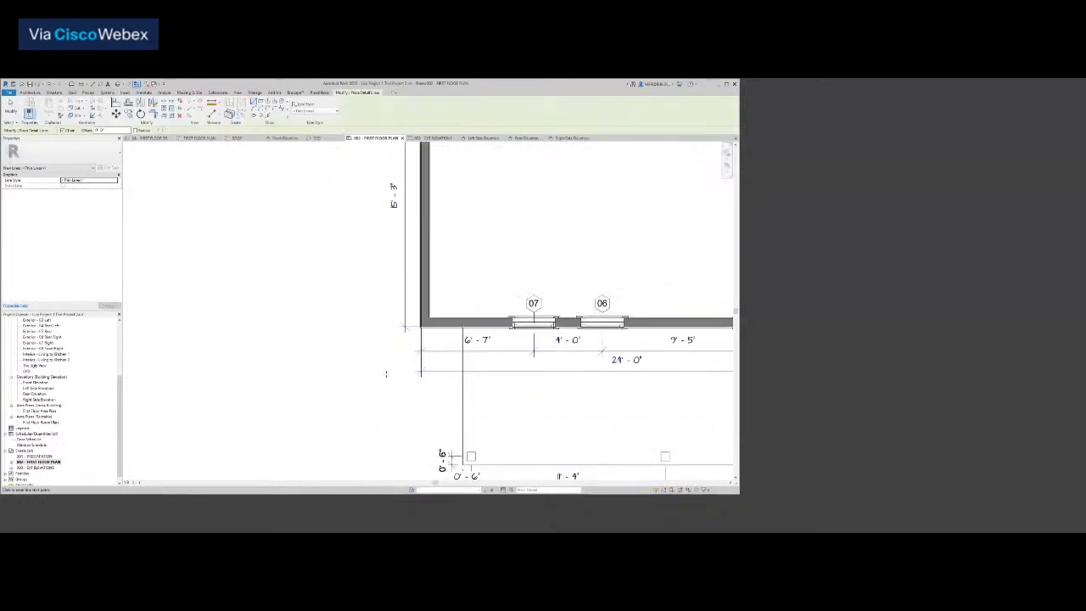
{"action": "scroll", "coordinate": [392, 200], "scroll_direction": "down", "scroll_amount": 4}
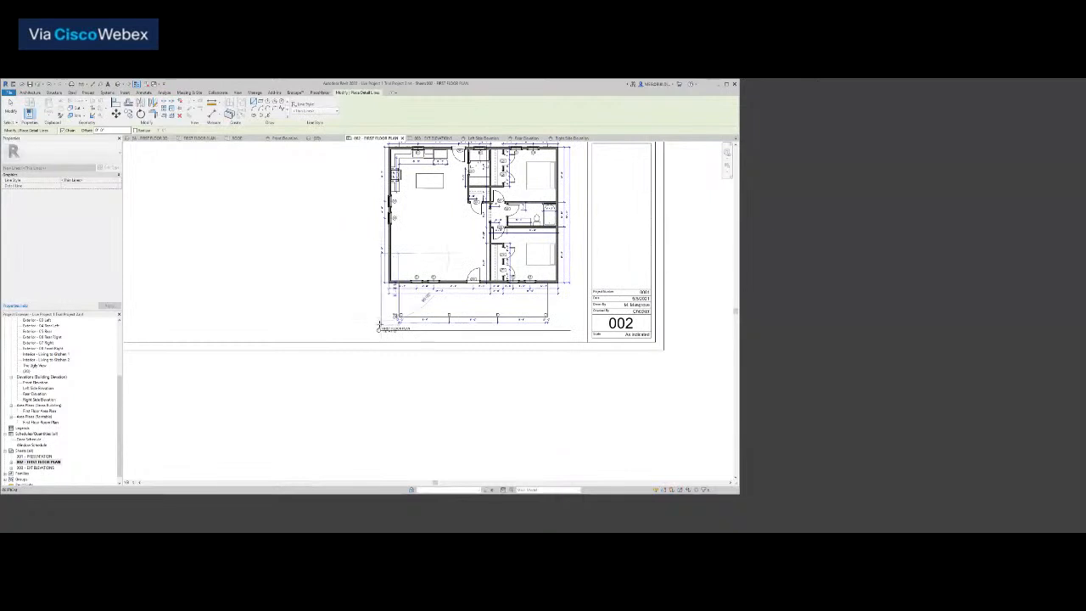
{"action": "left_click", "coordinate": [381, 358]}
{"action": "key", "text": "Escape"}
{"action": "scroll", "coordinate": [575, 287], "scroll_direction": "up", "scroll_amount": 5}
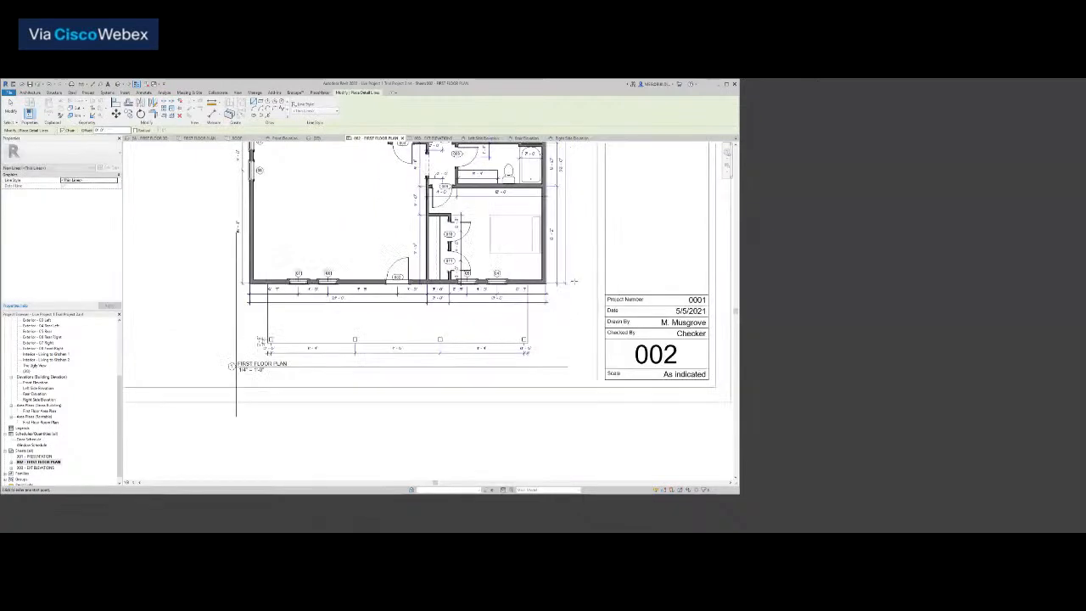
{"action": "scroll", "coordinate": [558, 266], "scroll_direction": "down", "scroll_amount": 3}
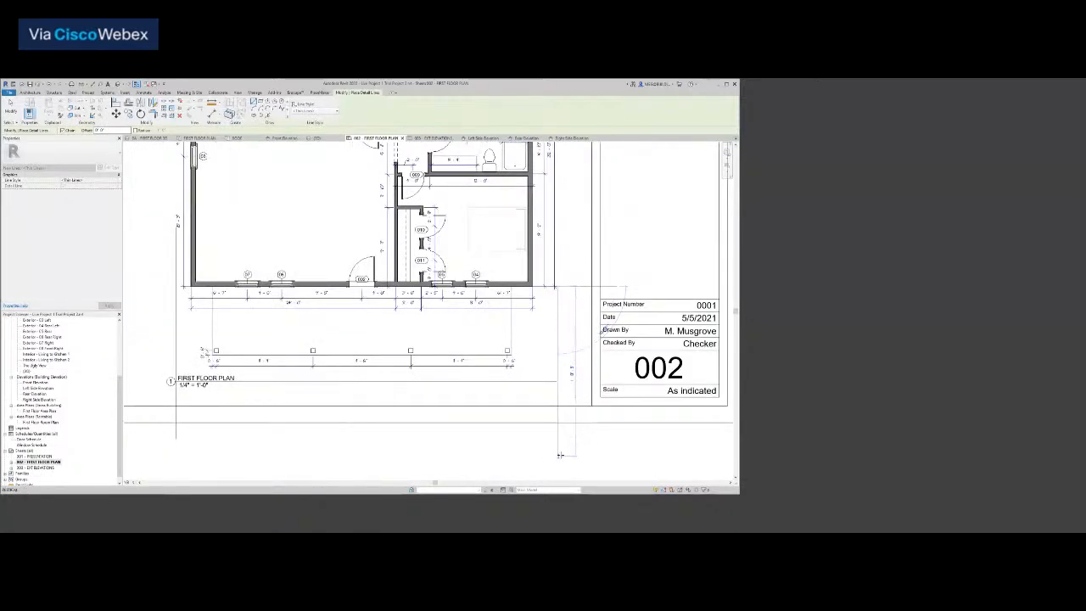
{"action": "key", "text": "Escape"}
Move the FIRST FLOOR PLAN title right so its number bubble meets the left guide line
{"action": "scroll", "coordinate": [313, 381], "scroll_direction": "up", "scroll_amount": 4}
{"action": "left_click", "coordinate": [231, 388]}
{"action": "left_click_drag", "start_coordinate": [231, 388], "coordinate": [245, 386]}
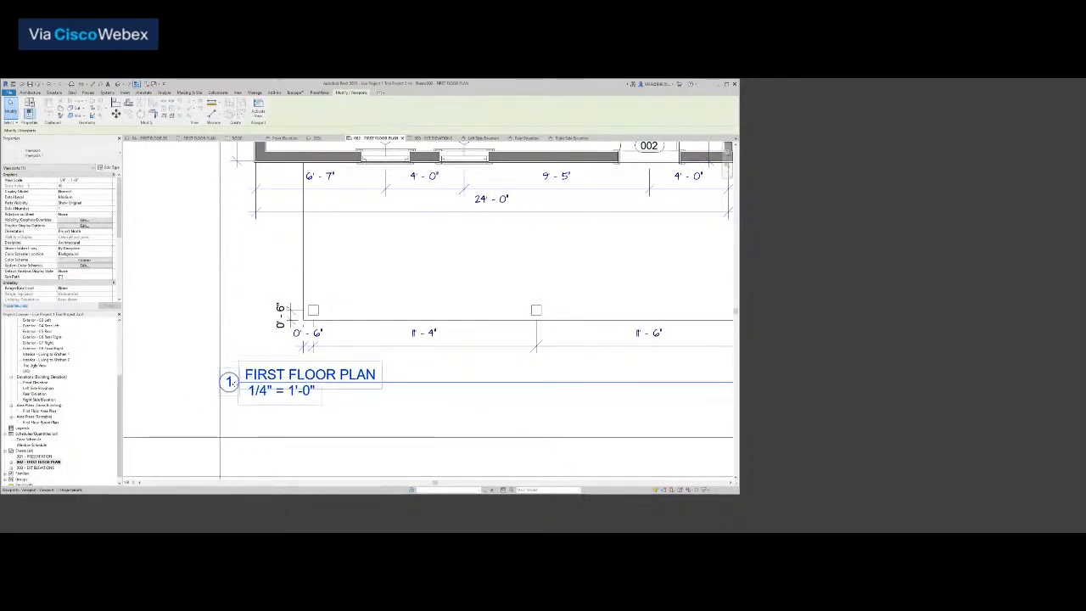
{"action": "scroll", "coordinate": [219, 392], "scroll_direction": "up", "scroll_amount": 5}
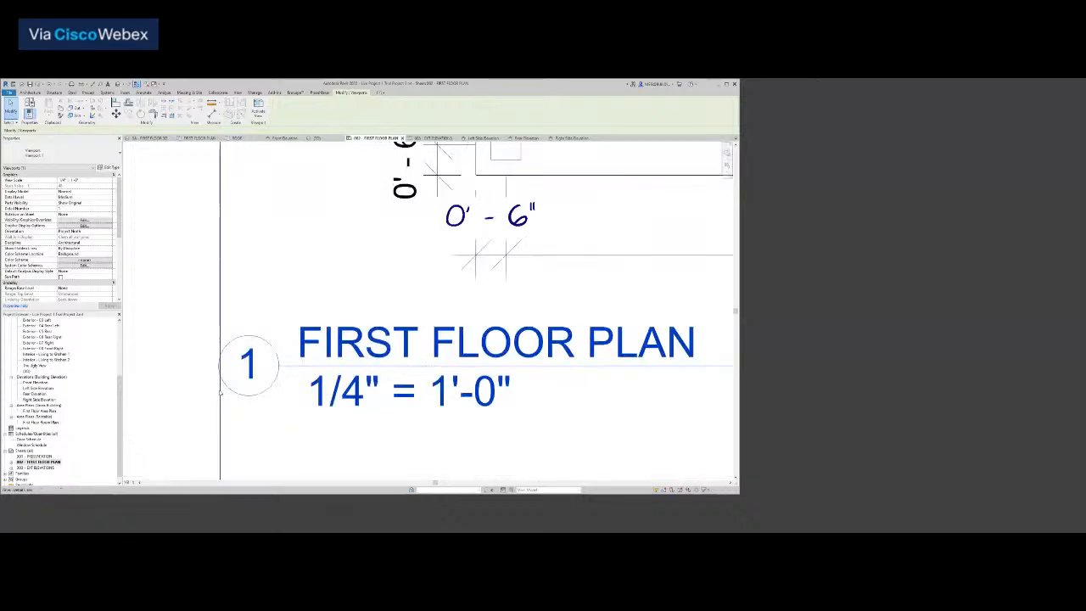
{"action": "key", "text": "Right"}
Nudge the FIRST FLOOR PLAN title up until it sits just below the porch dimensions
{"action": "key", "text": "Up"}
{"action": "key", "text": "Up"}
{"action": "key", "text": "Up"}
{"action": "key", "text": "Up"}
{"action": "key", "text": "Up"}
{"action": "key", "text": "Up"}
{"action": "key", "text": "Up"}
{"action": "key", "text": "Up"}
{"action": "key", "text": "Up"}
{"action": "key", "text": "Up"}
{"action": "key", "text": "Up"}
{"action": "key", "text": "Up"}
{"action": "key", "text": "Up"}
{"action": "key", "text": "Up"}
{"action": "key", "text": "Up"}
{"action": "key", "text": "Up"}
{"action": "key", "text": "Up"}
{"action": "key", "text": "Up"}
{"action": "key", "text": "Up"}
{"action": "key", "text": "Up"}
{"action": "key", "text": "Up"}
{"action": "scroll", "coordinate": [219, 392], "scroll_direction": "down", "scroll_amount": 5}
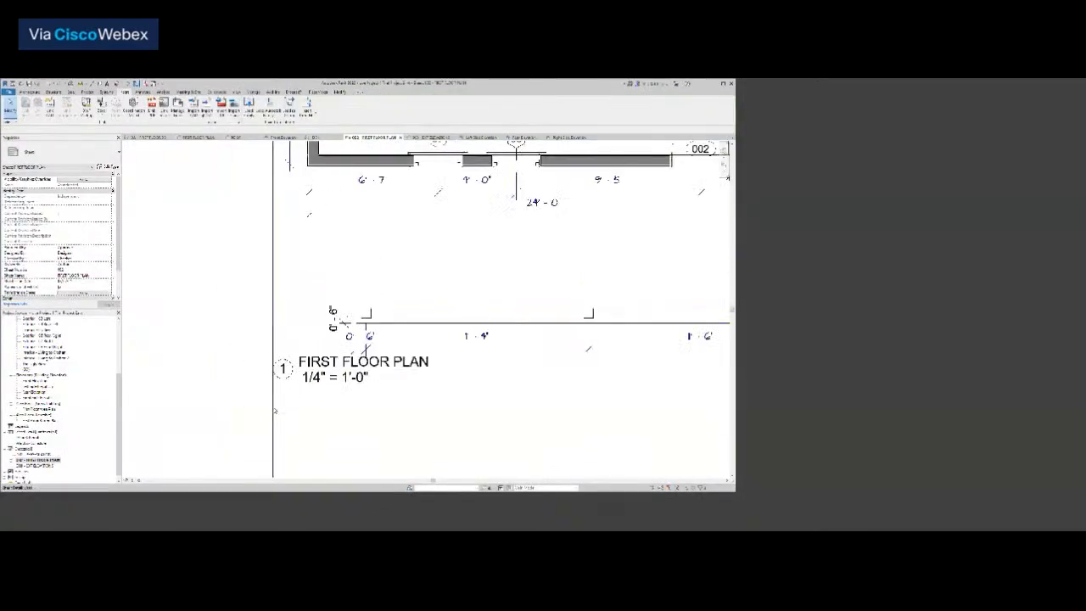
Shorten the FIRST FLOOR PLAN title line to the right guide line and remove the guides
{"action": "scroll", "coordinate": [296, 405], "scroll_direction": "down", "scroll_amount": 5}
{"action": "middle_click_drag", "start_coordinate": [296, 405], "coordinate": [167, 400]}
{"action": "scroll", "coordinate": [508, 350], "scroll_direction": "up", "scroll_amount": 3}
{"action": "scroll", "coordinate": [526, 346], "scroll_direction": "up", "scroll_amount": 1}
{"action": "left_click", "coordinate": [528, 347]}
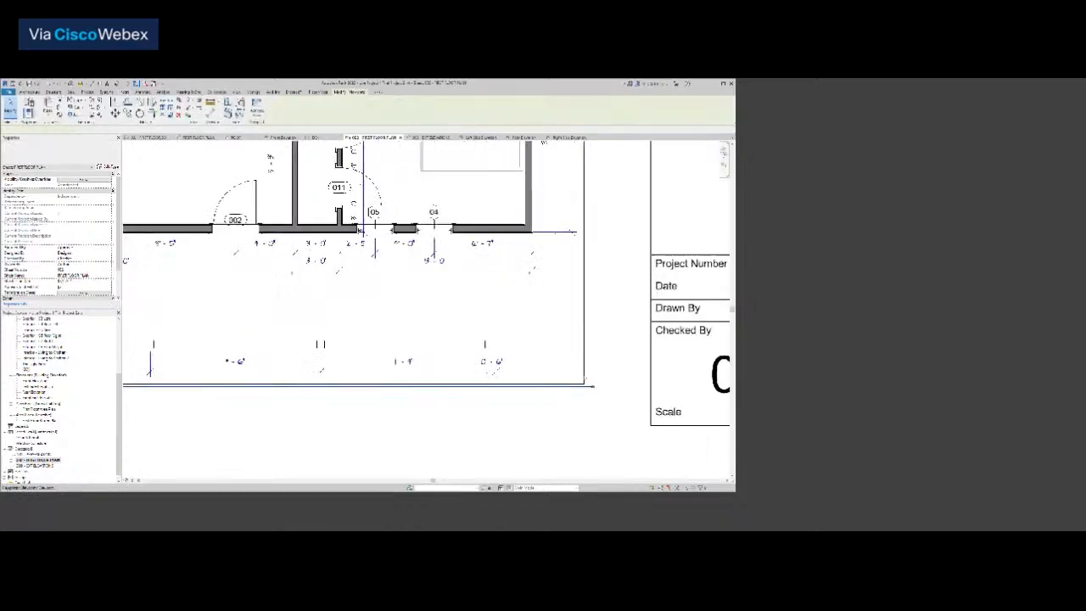
{"action": "scroll", "coordinate": [584, 384], "scroll_direction": "up", "scroll_amount": 5}
{"action": "left_click_drag", "start_coordinate": [601, 391], "coordinate": [557, 392]}
{"action": "left_click", "coordinate": [581, 397]}
{"action": "scroll", "coordinate": [582, 398], "scroll_direction": "down", "scroll_amount": 1}
{"action": "middle_click", "coordinate": [582, 397]}
{"action": "middle_click", "coordinate": [581, 397]}
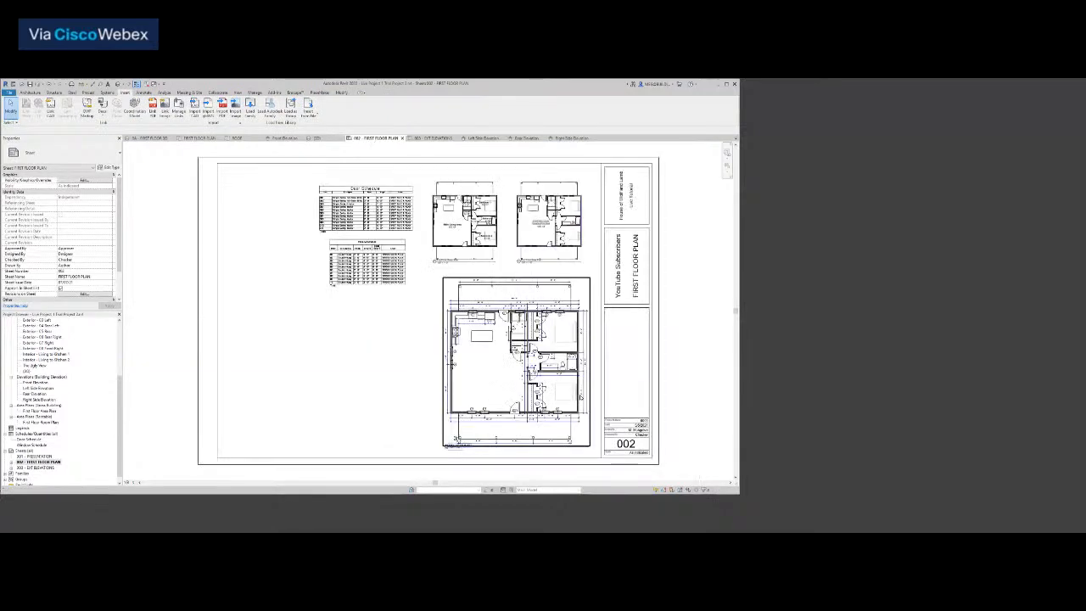
Select the room, area and main floor plan titles together and nudge them slightly down, away from their plans
{"action": "scroll", "coordinate": [461, 444], "scroll_direction": "up", "scroll_amount": 5}
{"action": "scroll", "coordinate": [459, 442], "scroll_direction": "down", "scroll_amount": 2}
{"action": "middle_click", "coordinate": [459, 442]}
{"action": "middle_click", "coordinate": [459, 442]}
{"action": "left_click", "coordinate": [515, 268]}
{"action": "left_click", "coordinate": [519, 262], "text": "ctrl"}
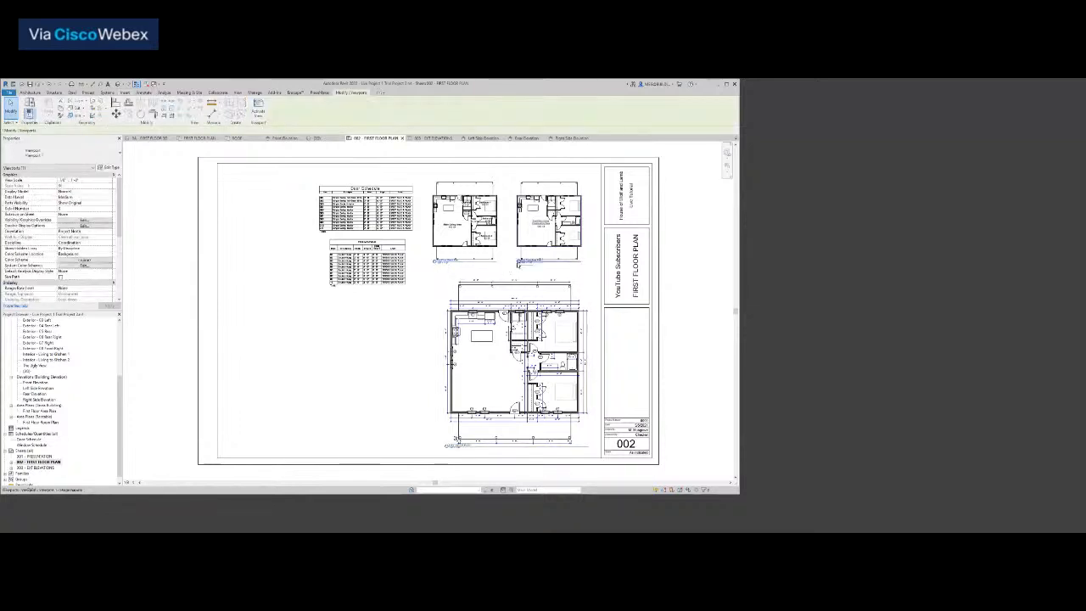
{"action": "left_click", "coordinate": [456, 445], "text": "ctrl"}
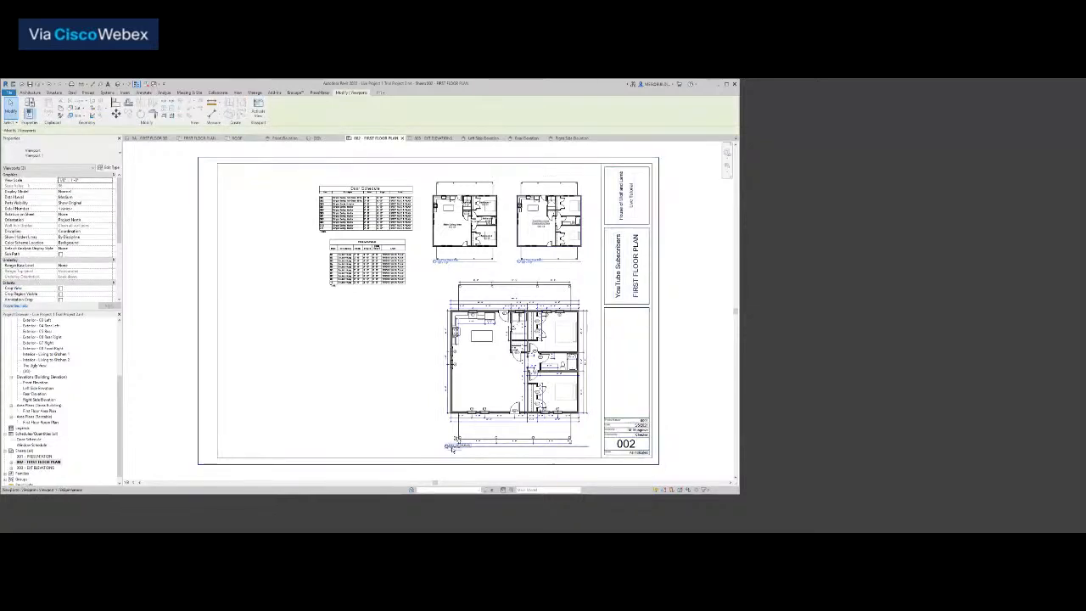
{"action": "left_click", "coordinate": [378, 433]}
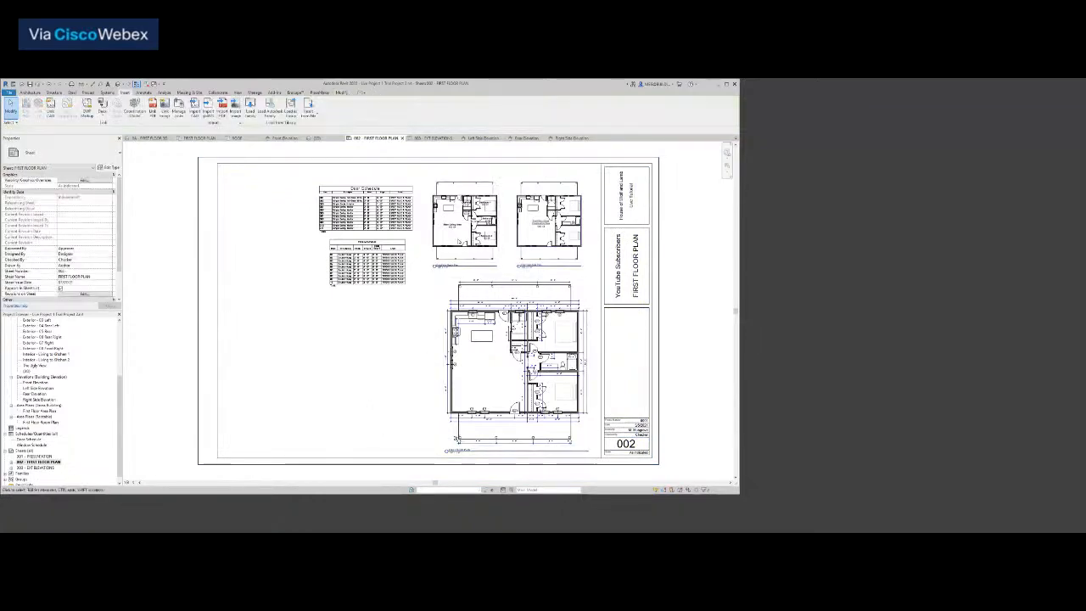
Set the room plan viewport's title on sheet to FIRST FLOOR ROOM PLAN in capitals, with spaces between the letters
{"action": "scroll", "coordinate": [424, 255], "scroll_direction": "up", "scroll_amount": 6}
{"action": "left_click", "coordinate": [503, 254]}
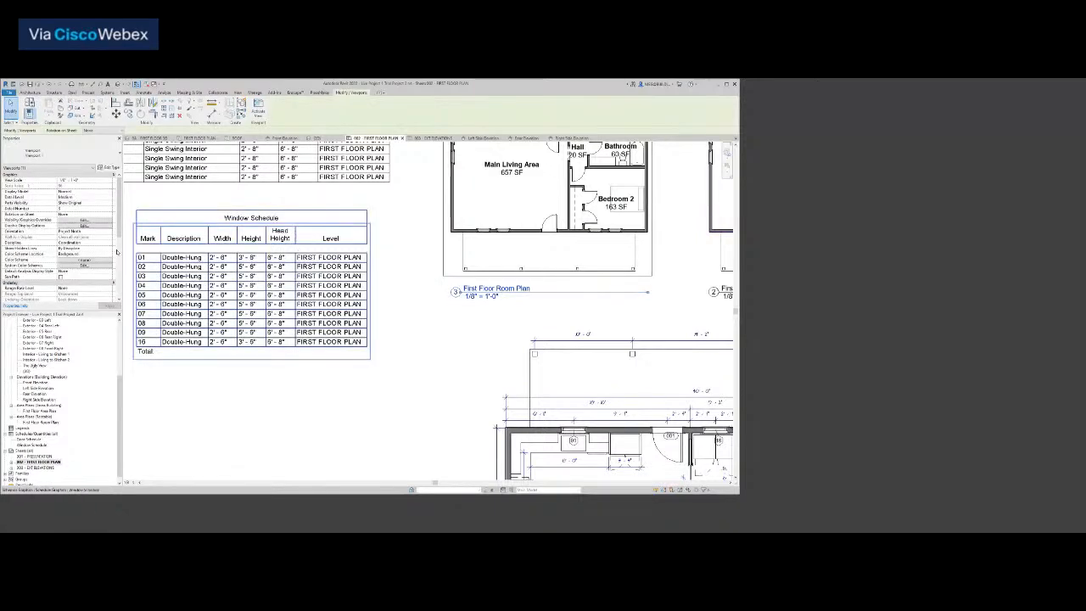
{"action": "scroll", "coordinate": [79, 248], "scroll_direction": "down", "scroll_amount": 5}
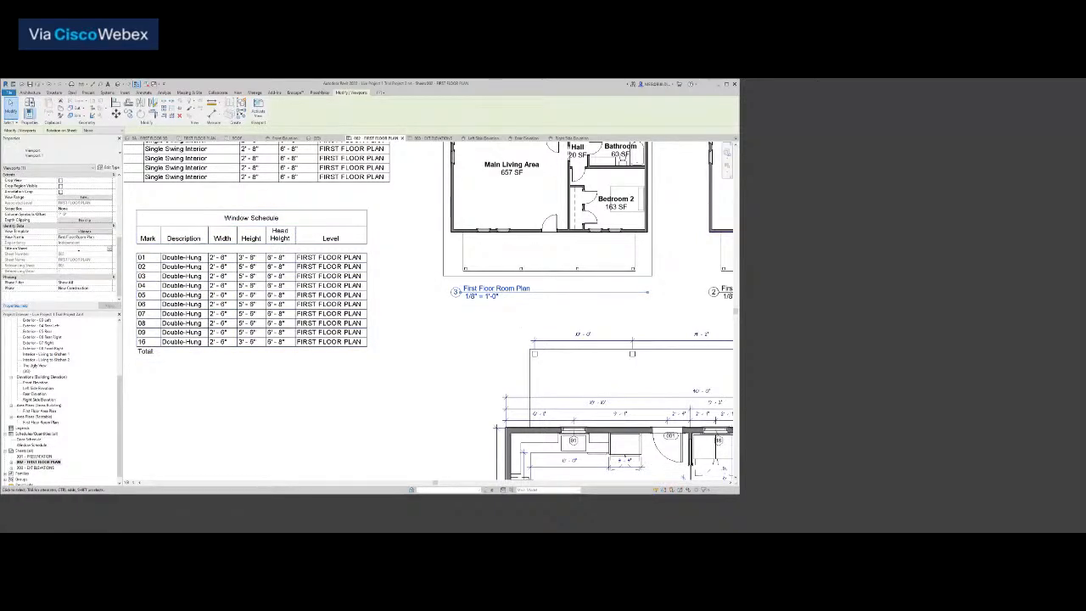
{"action": "type", "text": "FIRST"}
{"action": "type", "text": " FLOOR"}
{"action": "type", "text": " ROOM"}
{"action": "key", "text": "Right"}
{"action": "key", "text": "Right"}
{"action": "key", "text": "Right"}
{"action": "key", "text": "Right"}
{"action": "key", "text": "Right"}
{"action": "key", "text": "Right"}
{"action": "key", "text": "Right"}
{"action": "key", "text": "Right"}
{"action": "key", "text": "Return"}
{"action": "left_click", "coordinate": [103, 306]}
{"action": "left_click", "coordinate": [383, 383]}
Set the area plan viewport's title on sheet to FIRST FLOOR AREA PLAN in capitals, with spaces between the letters
{"action": "middle_click_drag", "start_coordinate": [383, 383], "coordinate": [245, 381]}
{"action": "scroll", "coordinate": [245, 381], "scroll_direction": "down", "scroll_amount": 2}
{"action": "scroll", "coordinate": [401, 362], "scroll_direction": "up", "scroll_amount": 5}
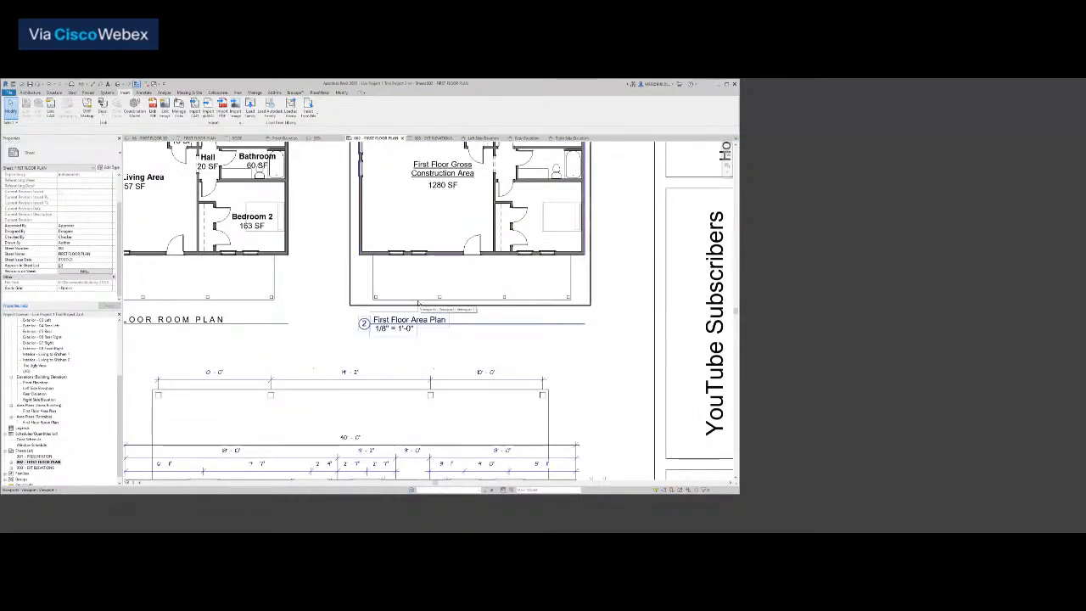
{"action": "scroll", "coordinate": [351, 289], "scroll_direction": "up", "scroll_amount": 2}
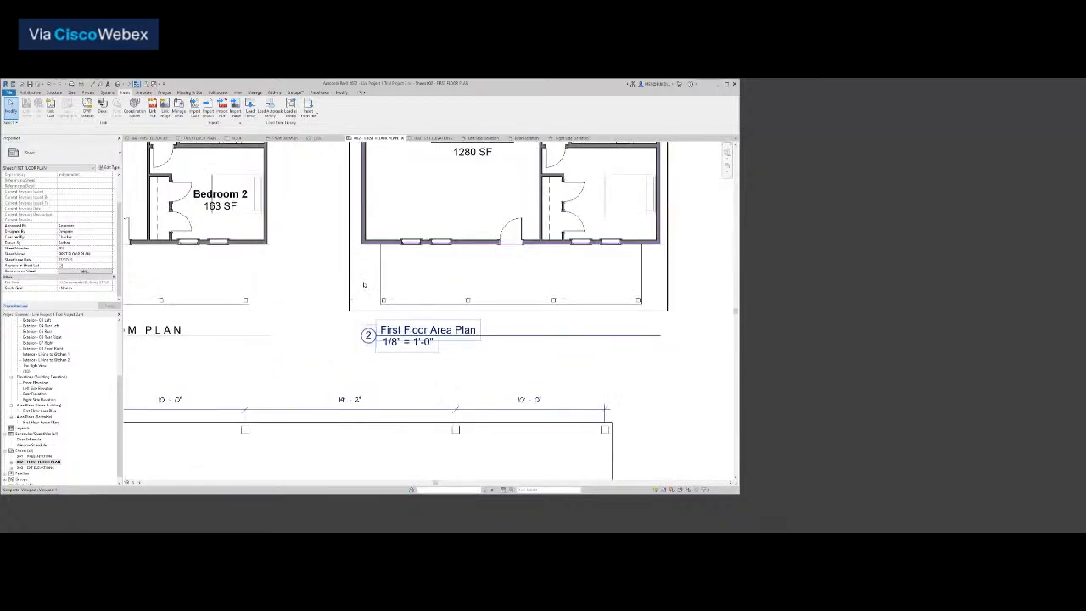
{"action": "left_click", "coordinate": [363, 284]}
{"action": "left_click", "coordinate": [59, 248]}
{"action": "type", "text": "FIRST FLOOR AREA PLAN"}
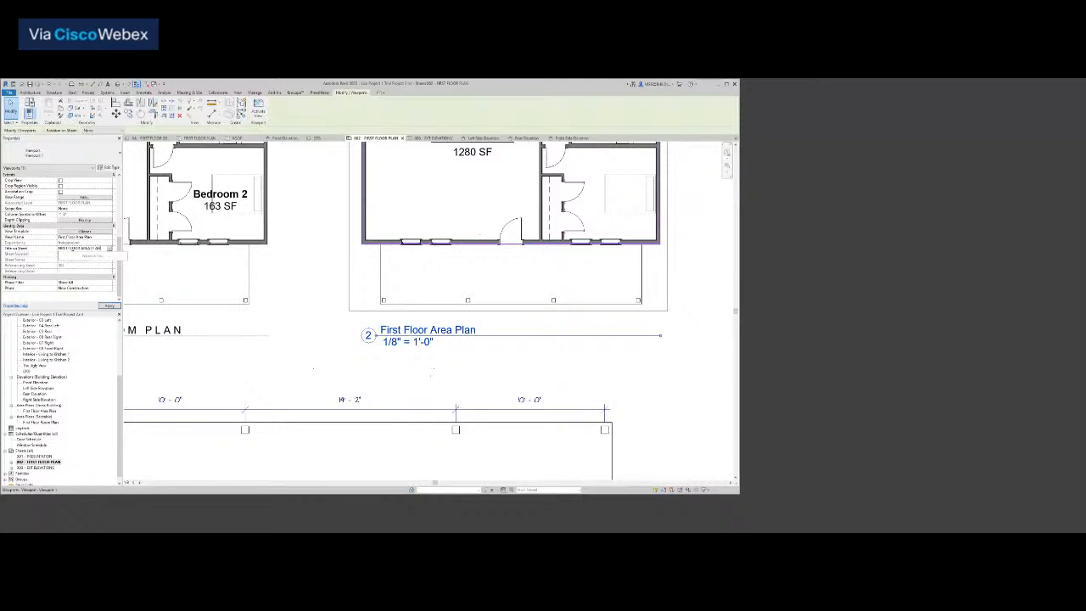
{"action": "key", "text": "Right"}
{"action": "key", "text": "Right"}
{"action": "key", "text": "Right"}
{"action": "key", "text": "Right"}
{"action": "key", "text": "Right"}
{"action": "key", "text": "Right"}
{"action": "left_click", "coordinate": [109, 305]}
{"action": "left_click", "coordinate": [332, 363]}
Set the main plan viewport's title on sheet to FIRST FLOOR PLAN, with spaces between the letters
{"action": "scroll", "coordinate": [332, 363], "scroll_direction": "down", "scroll_amount": 3}
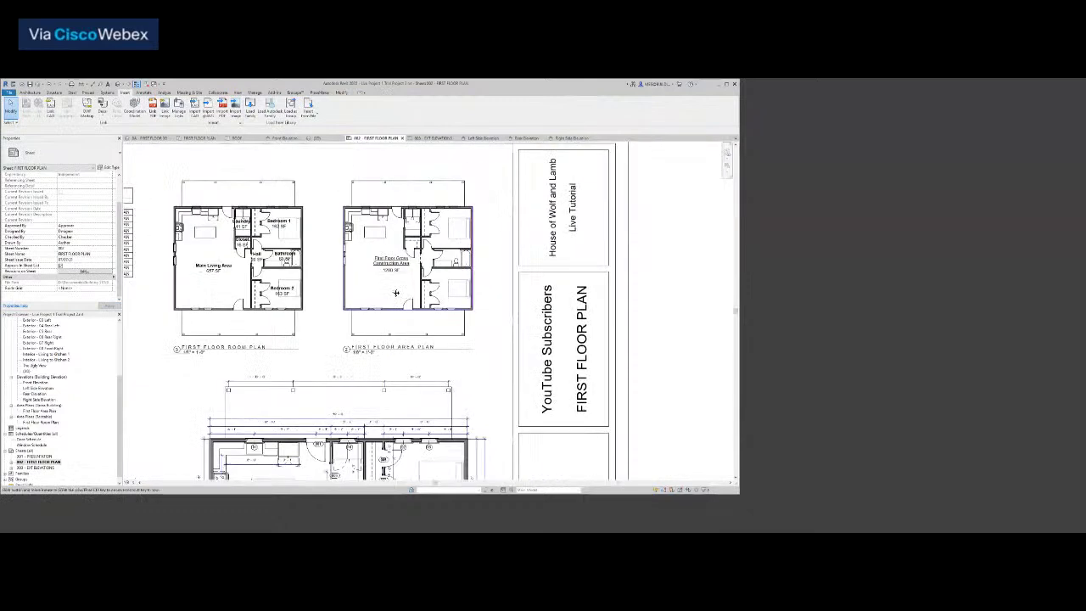
{"action": "middle_click_drag", "start_coordinate": [395, 294], "coordinate": [502, 170]}
{"action": "middle_click_drag", "start_coordinate": [376, 429], "coordinate": [419, 219]}
{"action": "scroll", "coordinate": [354, 375], "scroll_direction": "up", "scroll_amount": 2}
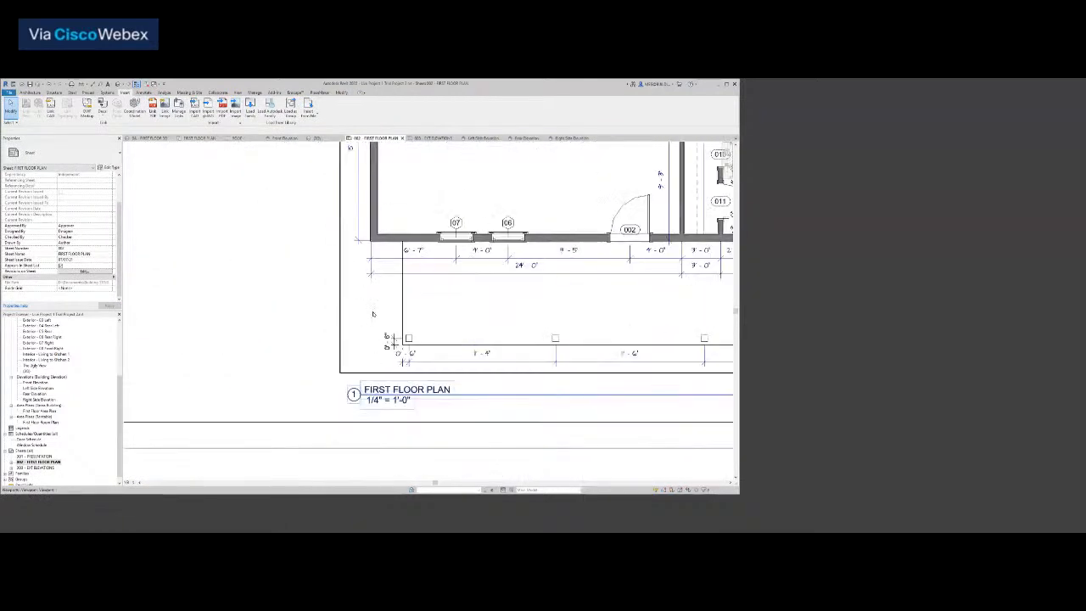
{"action": "left_click", "coordinate": [354, 375]}
{"action": "scroll", "coordinate": [76, 225], "scroll_direction": "down", "scroll_amount": 5}
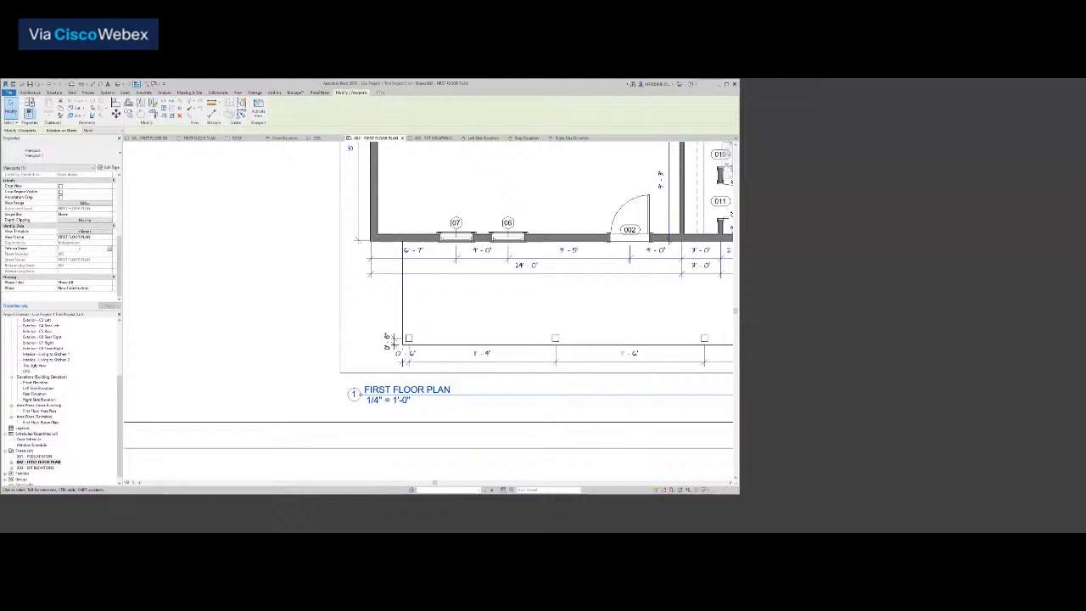
{"action": "type", "text": "FIRST FLOOR PLAN"}
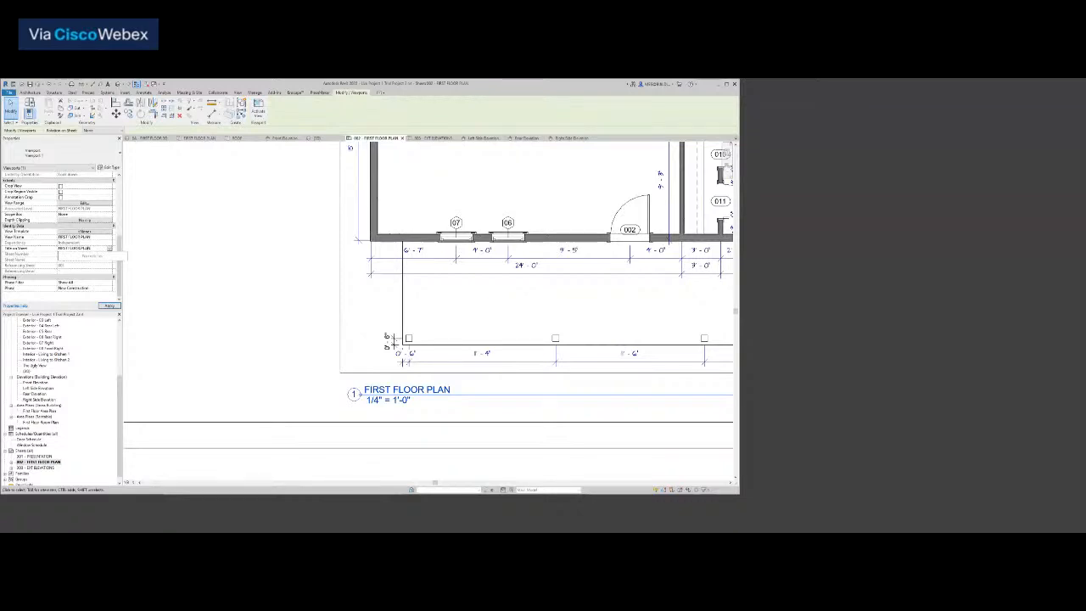
{"action": "type", "text": "I"}
{"action": "key", "text": "Right"}
{"action": "key", "text": "Right"}
{"action": "key", "text": "Right"}
{"action": "key", "text": "Right"}
{"action": "key", "text": "Right"}
{"action": "key", "text": "Return"}
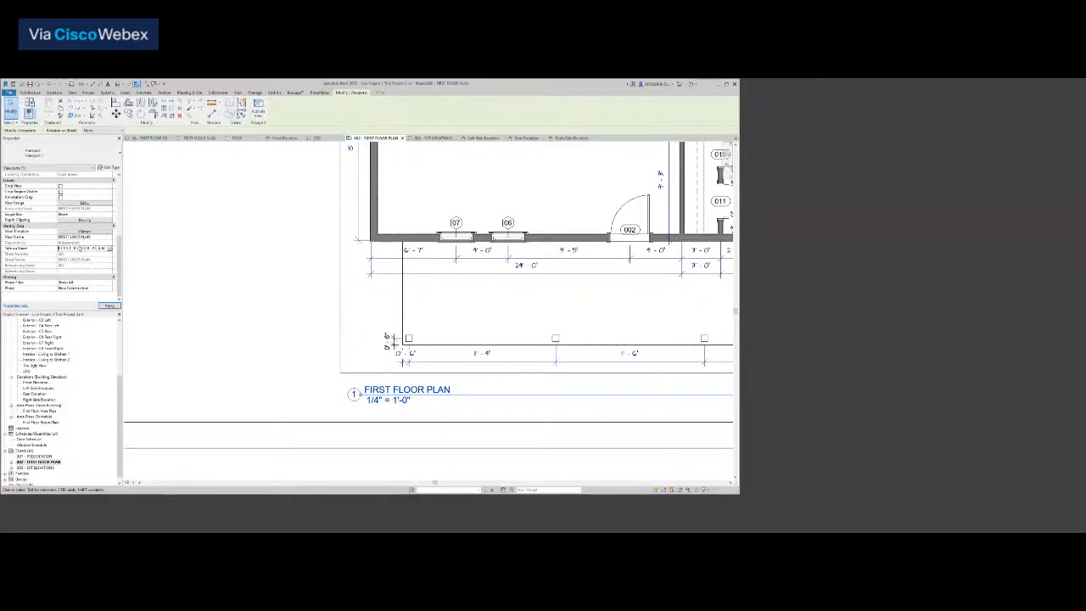
{"action": "left_click", "coordinate": [109, 305]}
{"action": "left_click", "coordinate": [190, 315]}
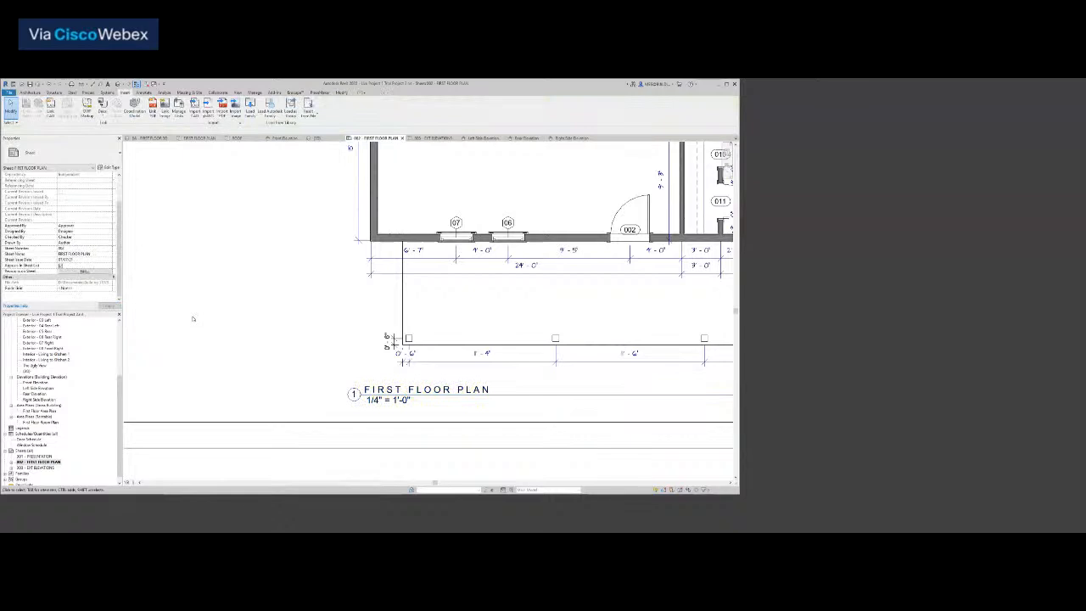
Move the window and door schedules side by side to the sheet's lower edge, left of the main floor plan, window schedule outermost
{"action": "key", "text": "z"}
{"action": "key", "text": "f"}
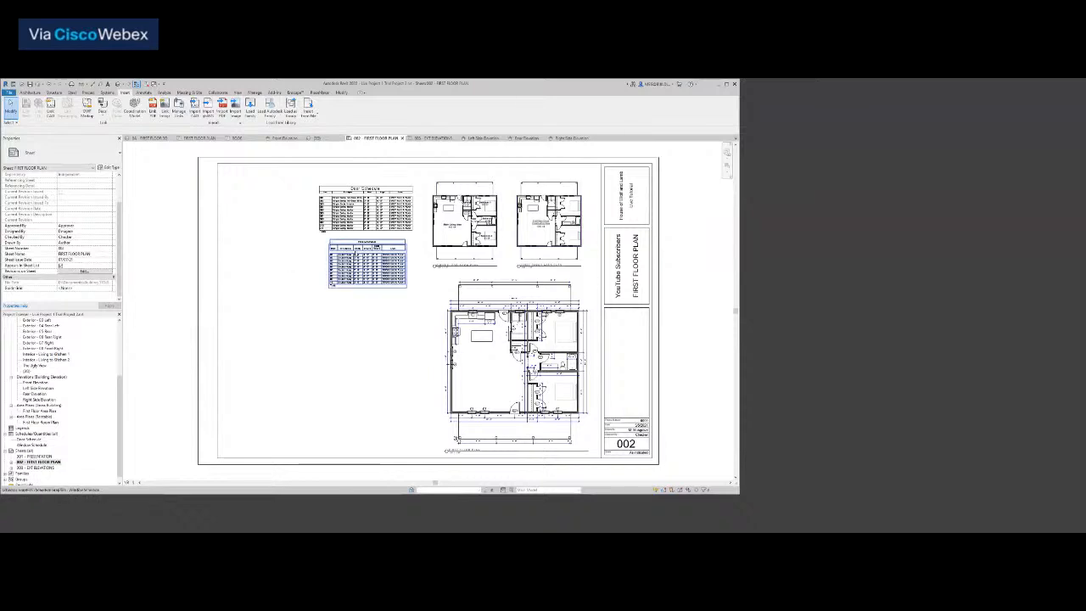
{"action": "left_click", "coordinate": [349, 251]}
{"action": "left_click_drag", "start_coordinate": [349, 251], "coordinate": [250, 196]}
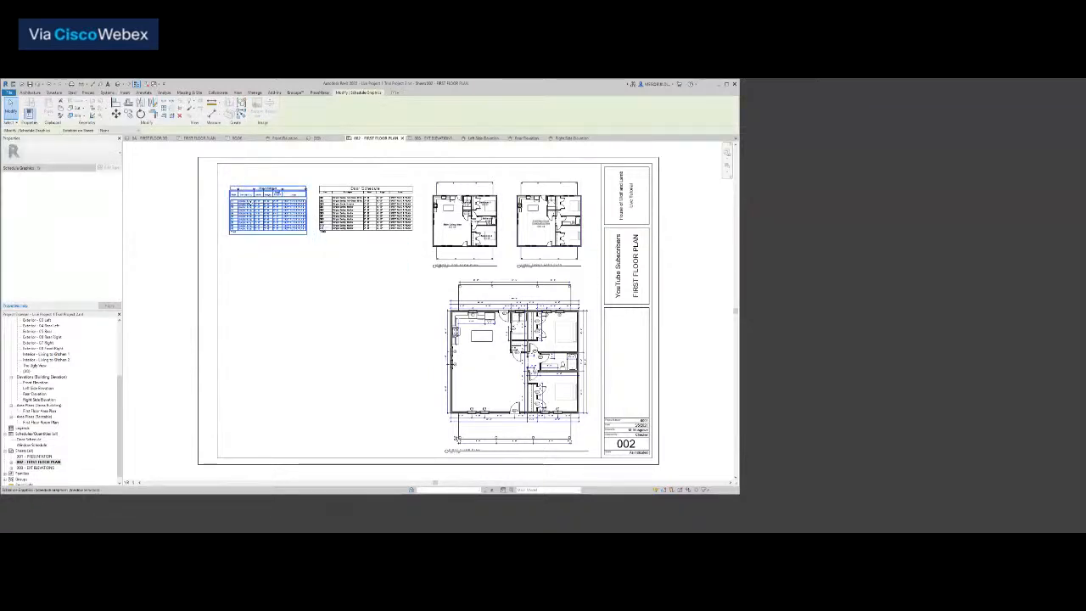
{"action": "left_click", "coordinate": [365, 208]}
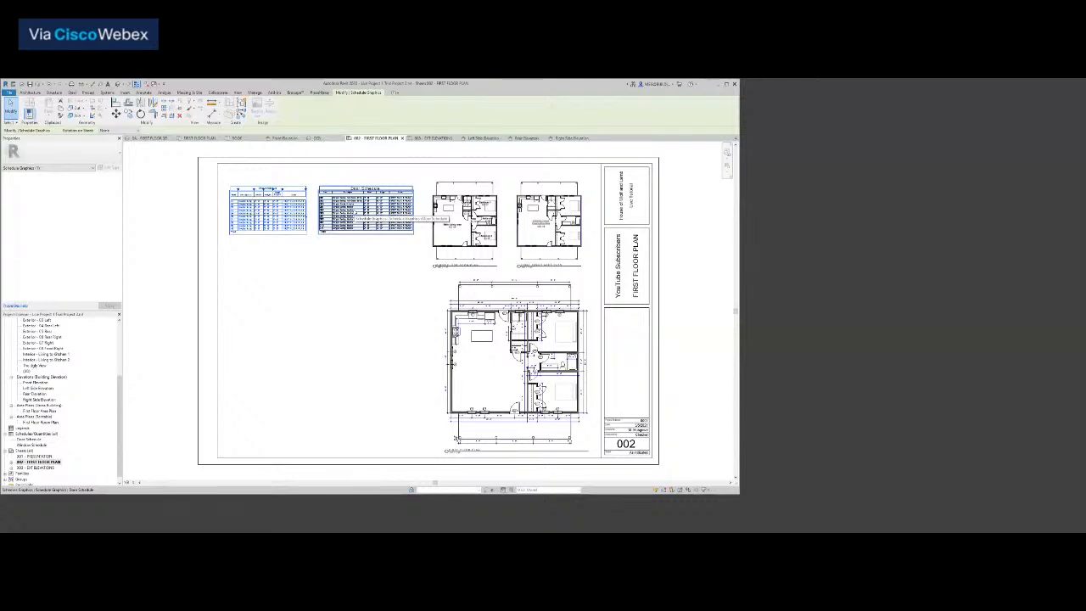
{"action": "left_click_drag", "start_coordinate": [363, 210], "coordinate": [383, 430]}
{"action": "left_click_drag", "start_coordinate": [277, 194], "coordinate": [281, 422]}
{"action": "left_click", "coordinate": [278, 357]}
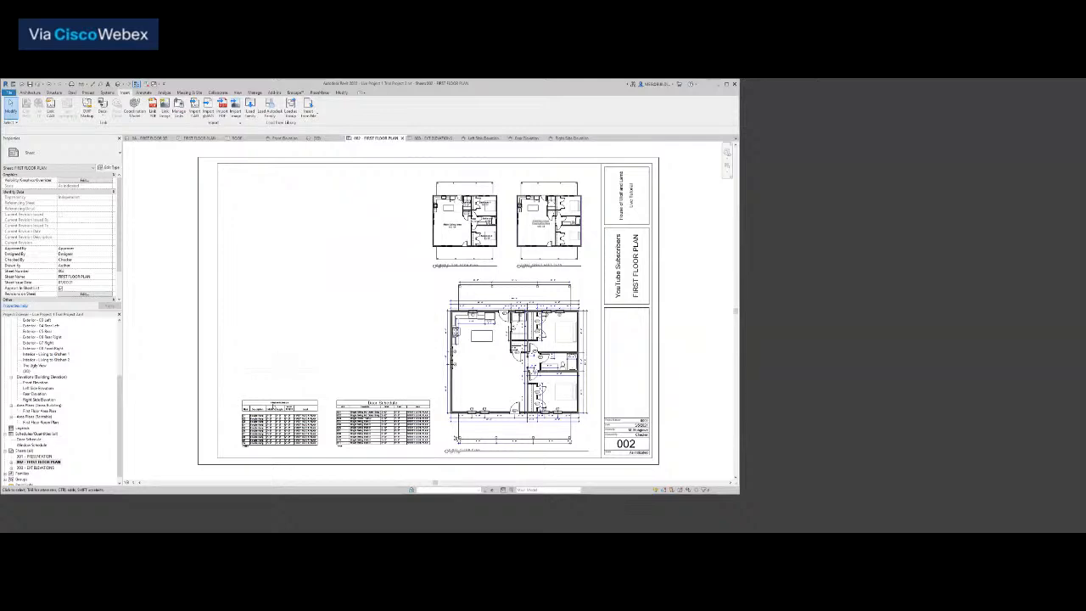
Check the window marks in the schedule and open the FIRST FLOOR PLAN view to locate window 16
{"action": "scroll", "coordinate": [289, 337], "scroll_direction": "up", "scroll_amount": 4}
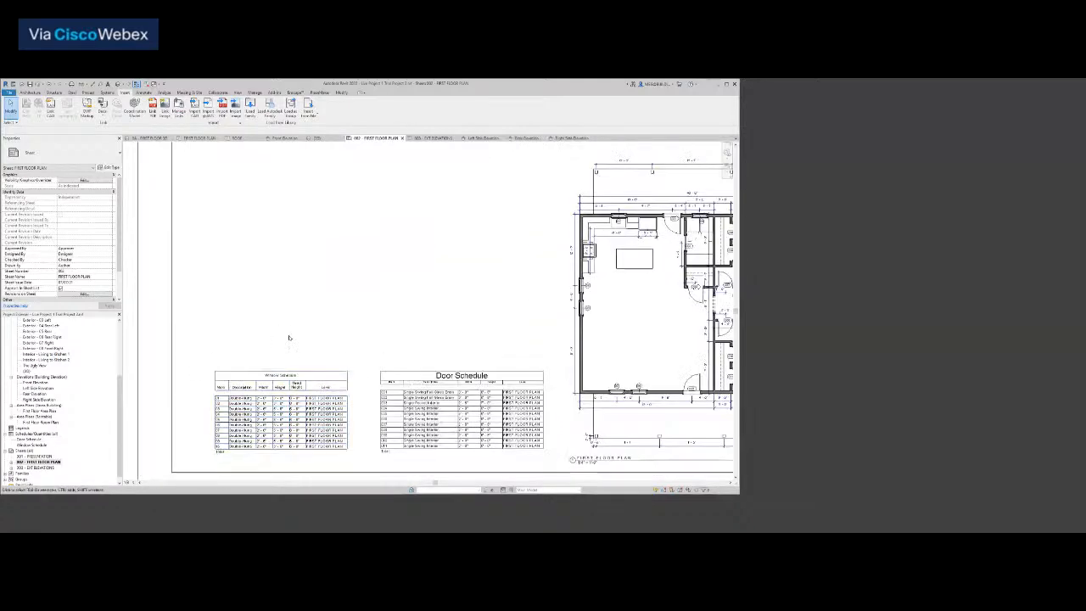
{"action": "scroll", "coordinate": [220, 445], "scroll_direction": "up", "scroll_amount": 3}
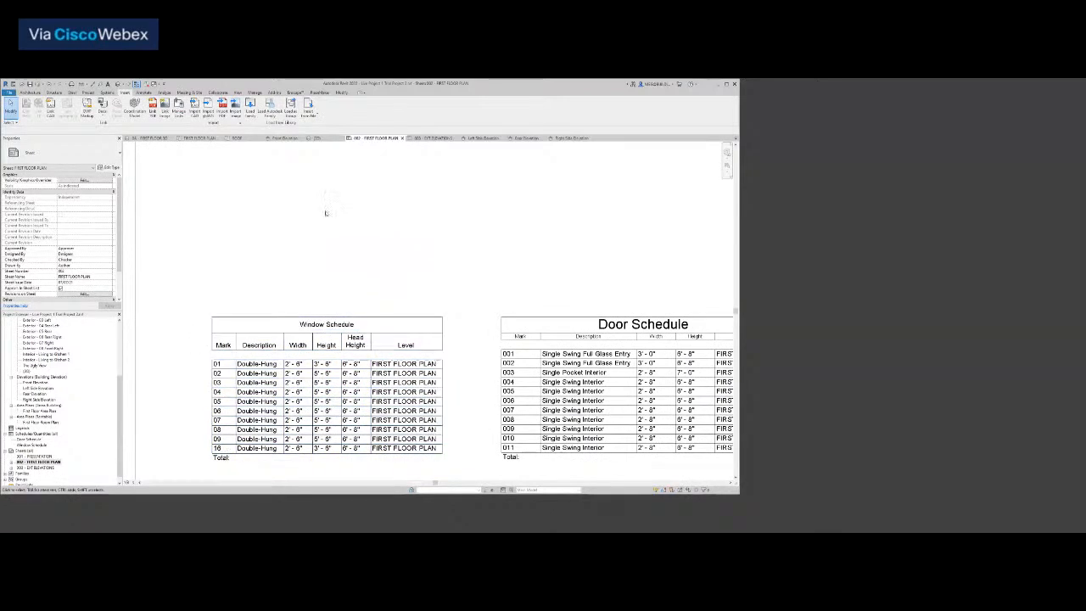
{"action": "left_click", "coordinate": [200, 137]}
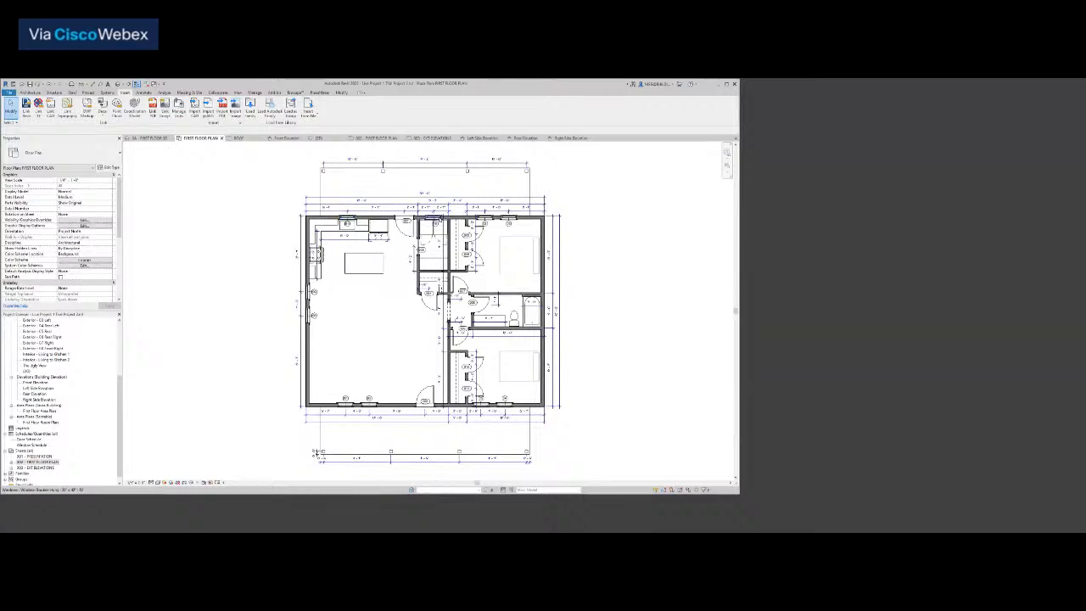
{"action": "scroll", "coordinate": [433, 220], "scroll_direction": "up", "scroll_amount": 5}
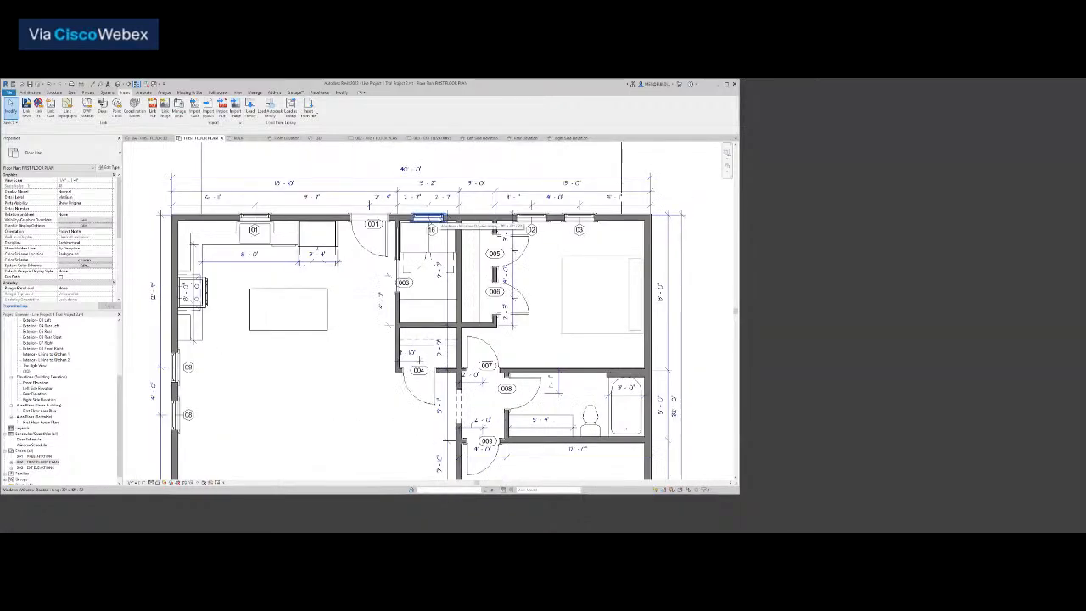
{"action": "scroll", "coordinate": [431, 223], "scroll_direction": "down", "scroll_amount": 5}
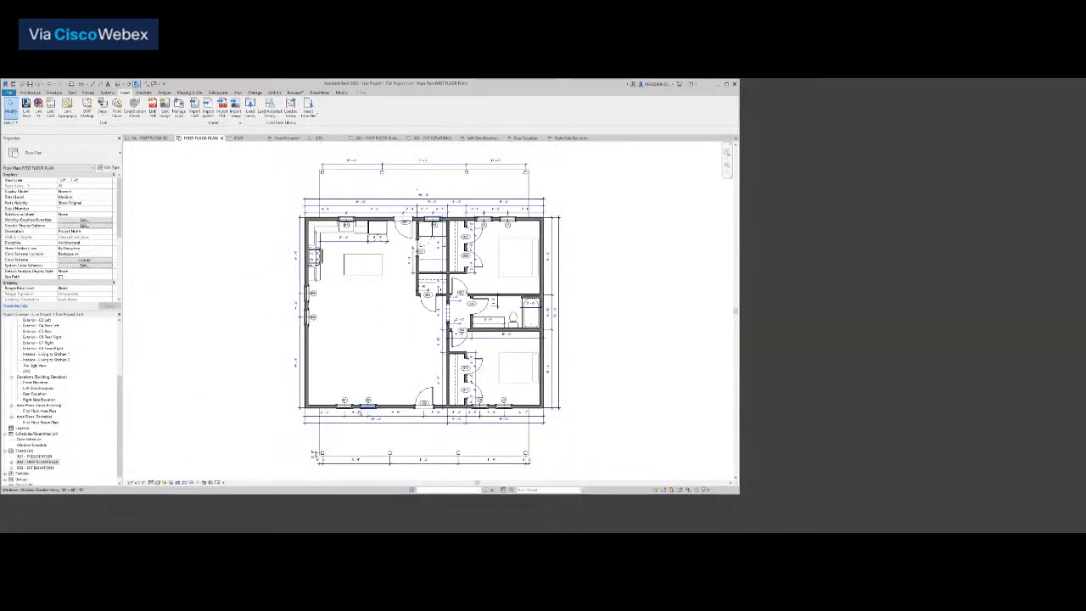
Try to change the mark of window 07 on the living area's lower wall to 08
{"action": "scroll", "coordinate": [363, 411], "scroll_direction": "up", "scroll_amount": 5}
{"action": "left_click", "coordinate": [342, 398]}
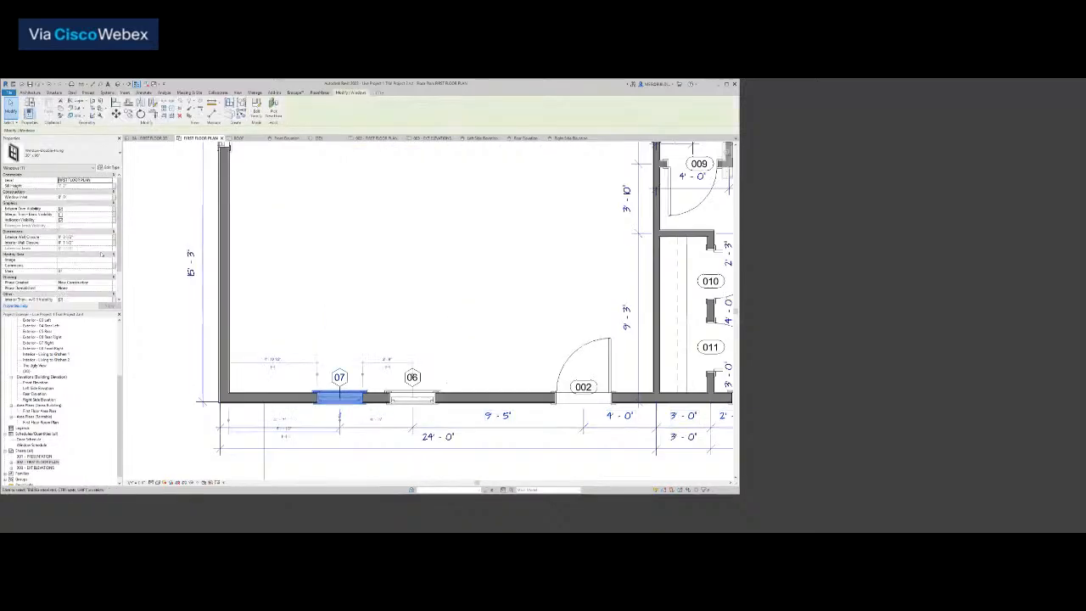
{"action": "left_click", "coordinate": [85, 271]}
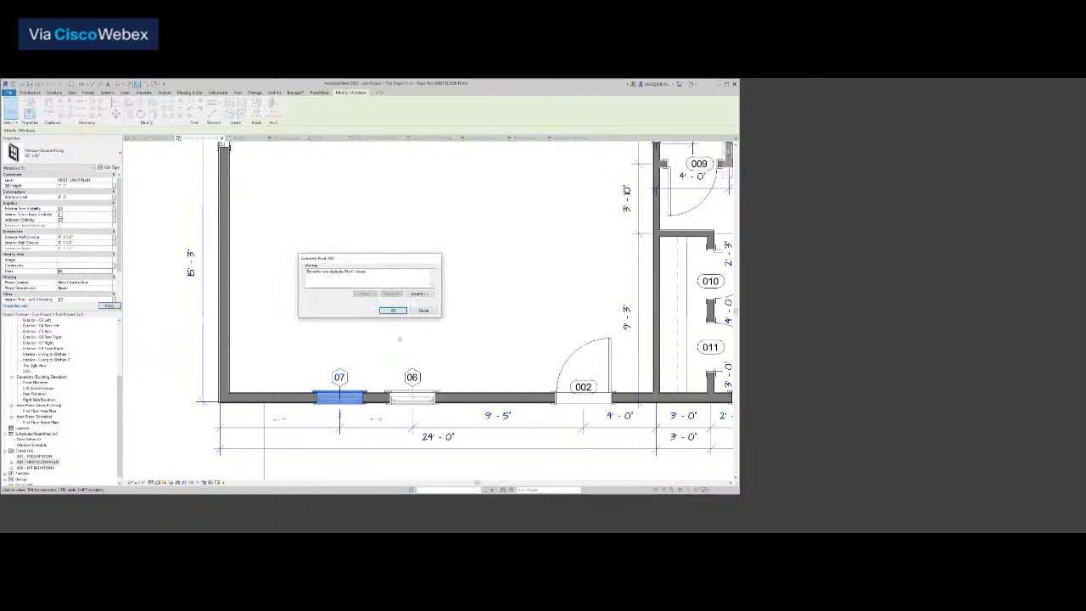
{"action": "left_click", "coordinate": [394, 311]}
{"action": "left_click", "coordinate": [412, 397], "text": "ctrl"}
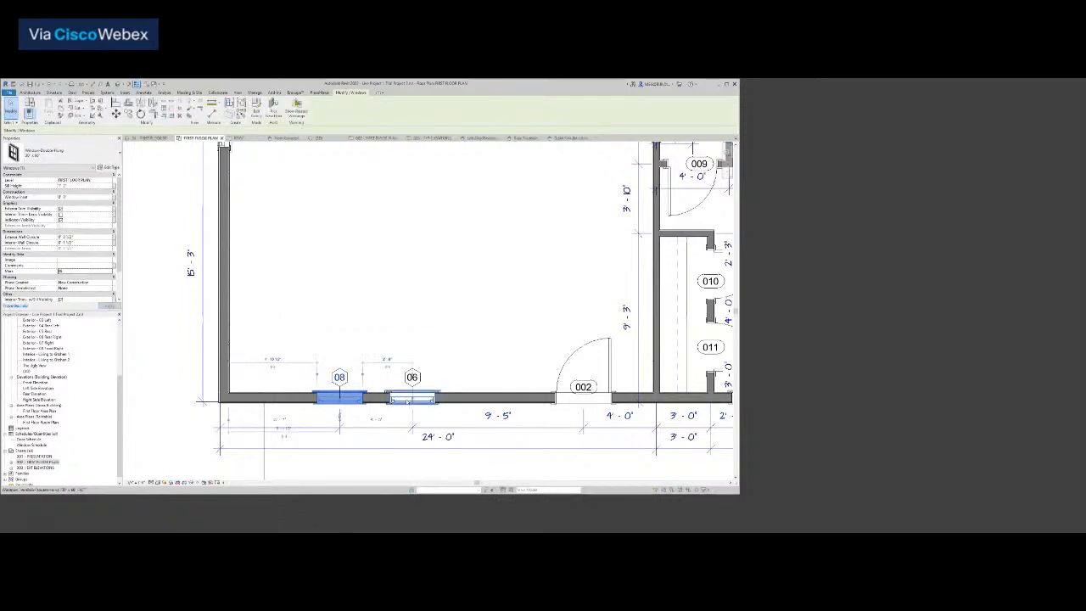
{"action": "left_click", "coordinate": [412, 398], "text": "shift"}
{"action": "scroll", "coordinate": [373, 398], "scroll_direction": "down", "scroll_amount": 5}
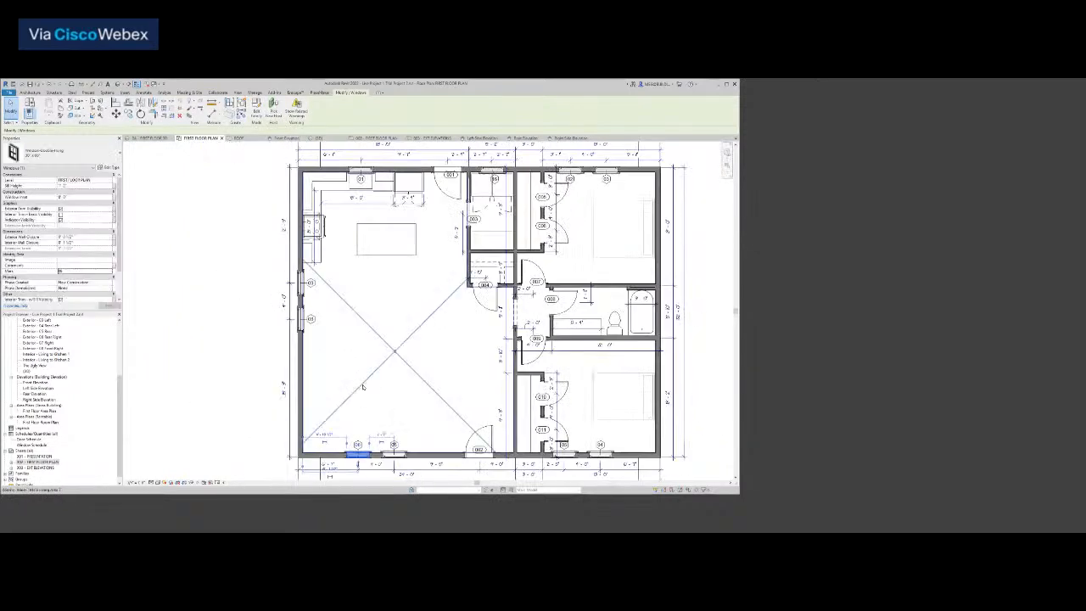
{"action": "key", "text": "Escape"}
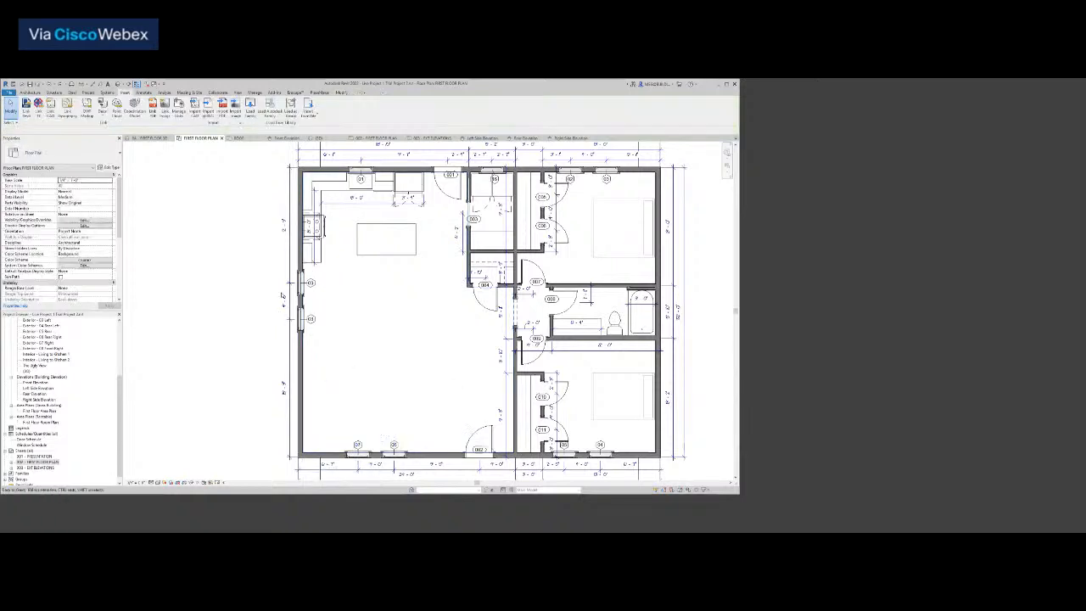
Renumber the two windows on the living area's left wall, setting the upper one's mark to 10 and the lower one's to 09
{"action": "scroll", "coordinate": [304, 293], "scroll_direction": "up", "scroll_amount": 3}
{"action": "left_click", "coordinate": [289, 276]}
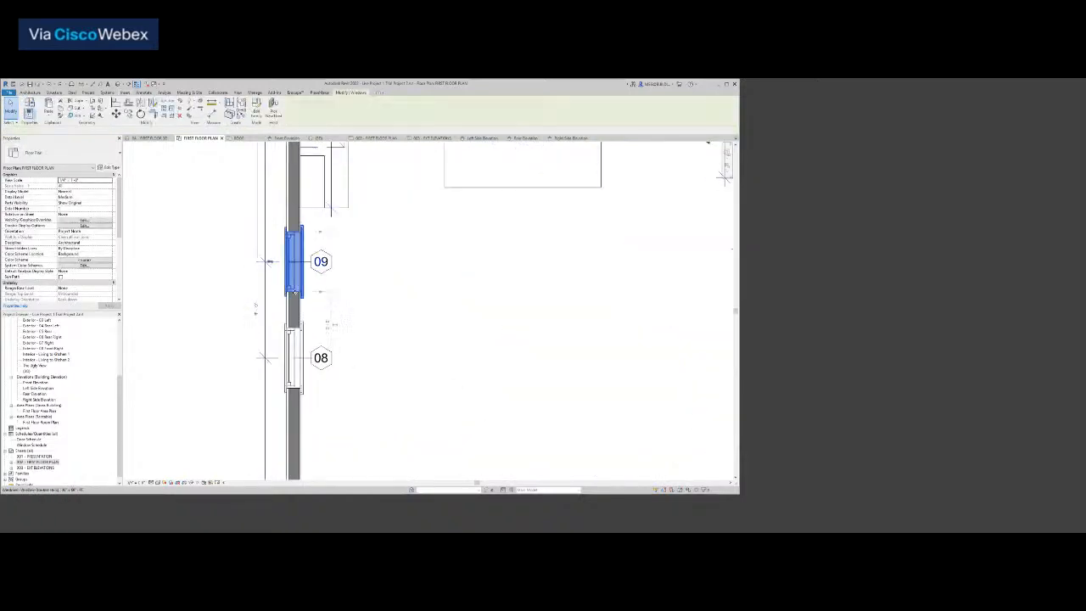
{"action": "left_click", "coordinate": [86, 272]}
{"action": "type", "text": "10"}
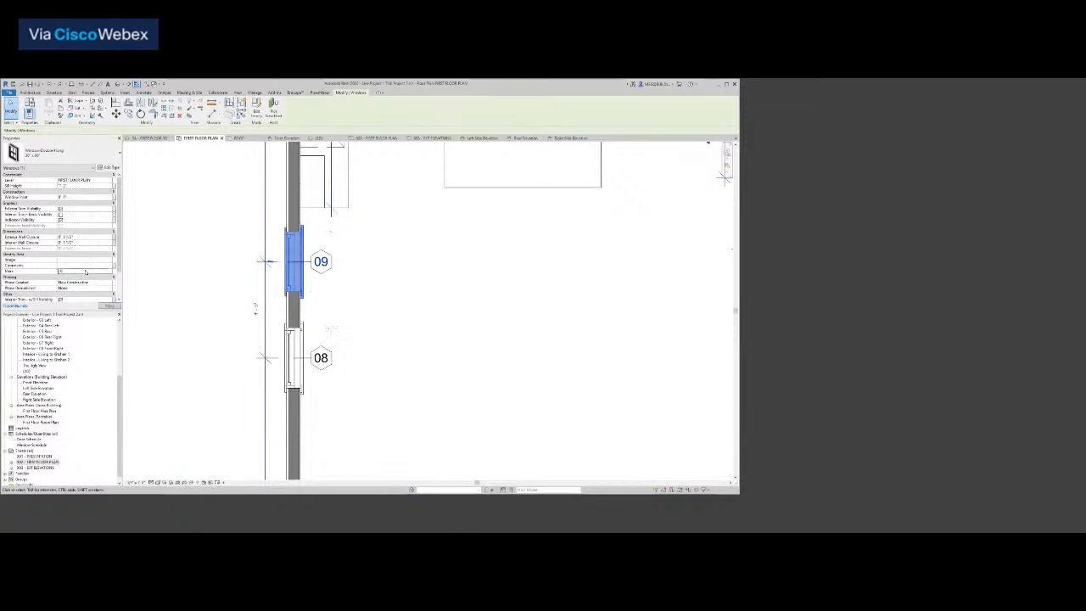
{"action": "left_click", "coordinate": [292, 357]}
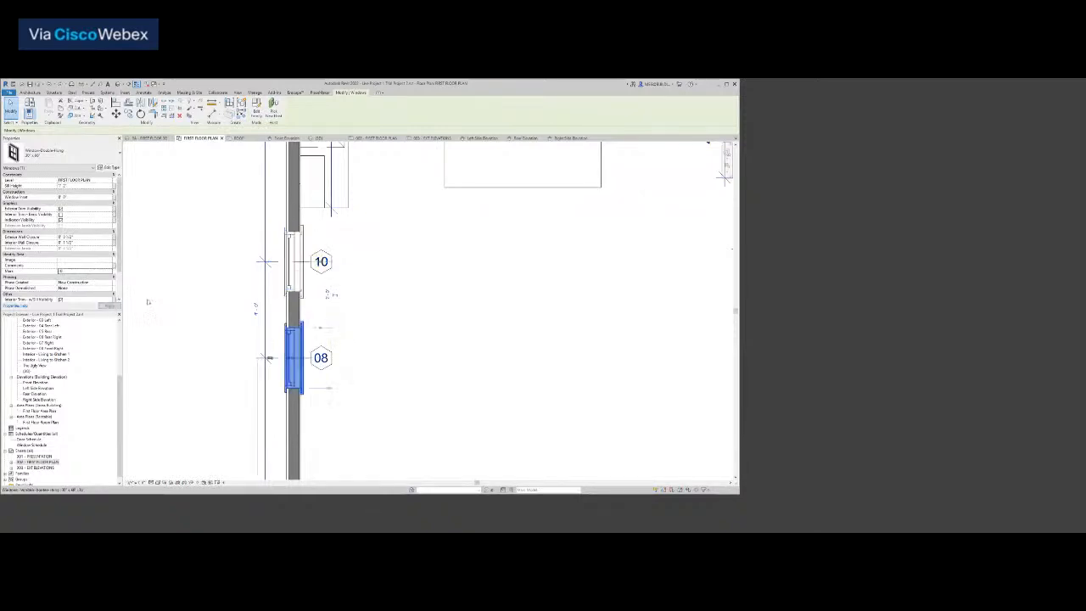
{"action": "type", "text": "09"}
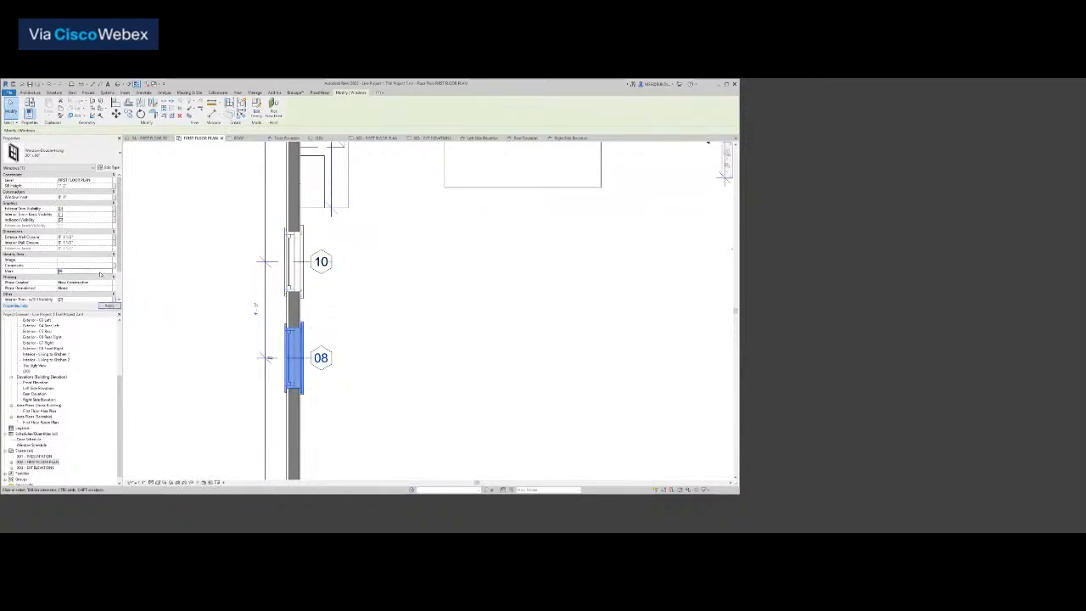
{"action": "left_click", "coordinate": [443, 366]}
Set the mark of window 07 on the living area's lower wall to 08 and select window 06 beside it
{"action": "scroll", "coordinate": [443, 367], "scroll_direction": "down", "scroll_amount": 2}
{"action": "middle_click_drag", "start_coordinate": [392, 282], "coordinate": [332, 159]}
{"action": "scroll", "coordinate": [328, 287], "scroll_direction": "up", "scroll_amount": 2}
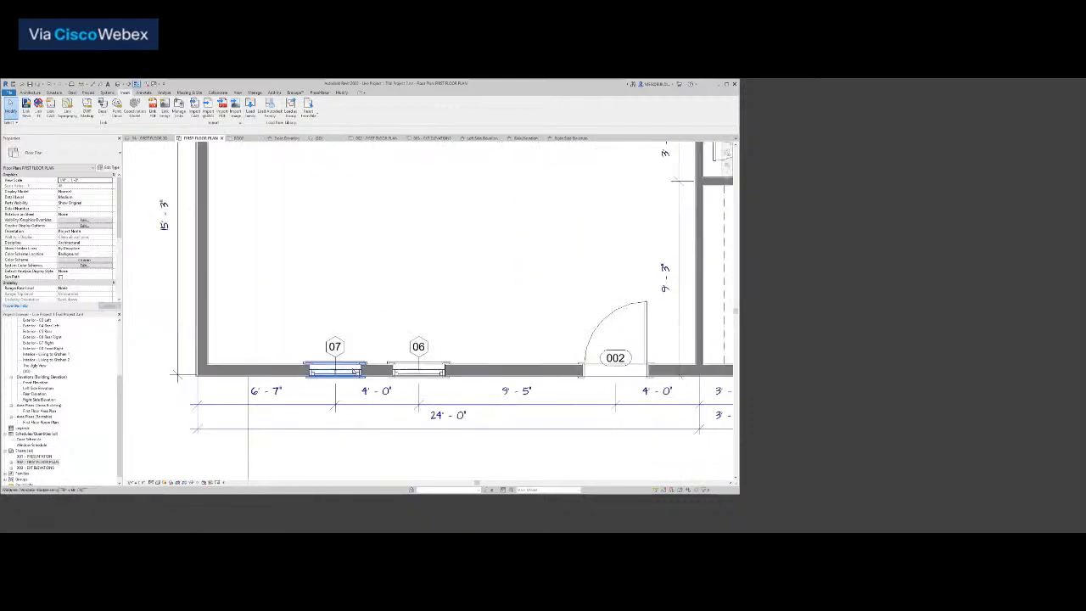
{"action": "left_click", "coordinate": [334, 371]}
{"action": "left_click", "coordinate": [84, 271]}
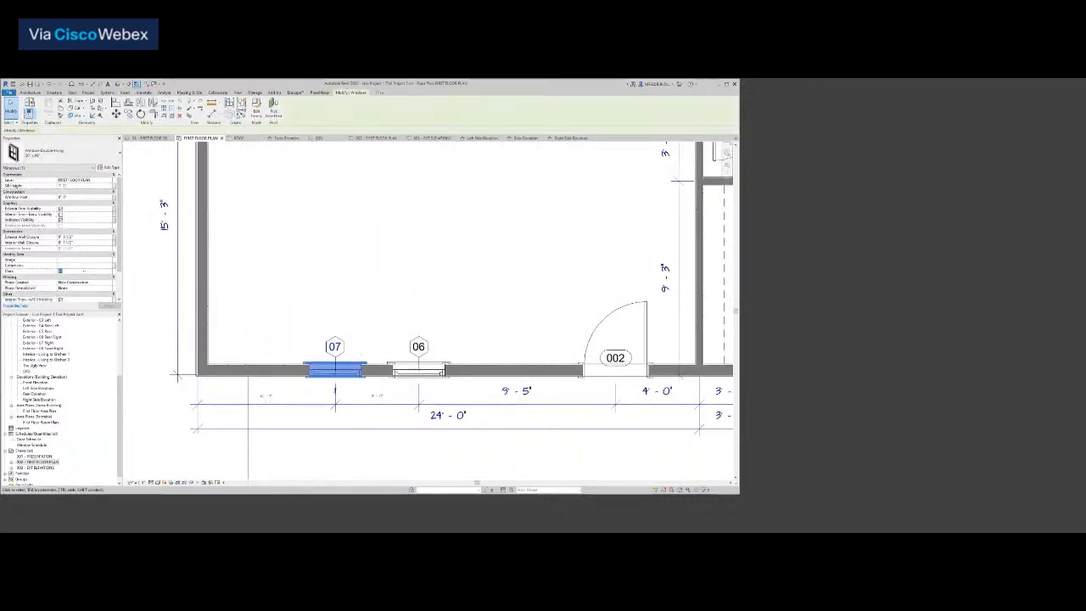
{"action": "type", "text": "08"}
{"action": "left_click", "coordinate": [418, 371]}
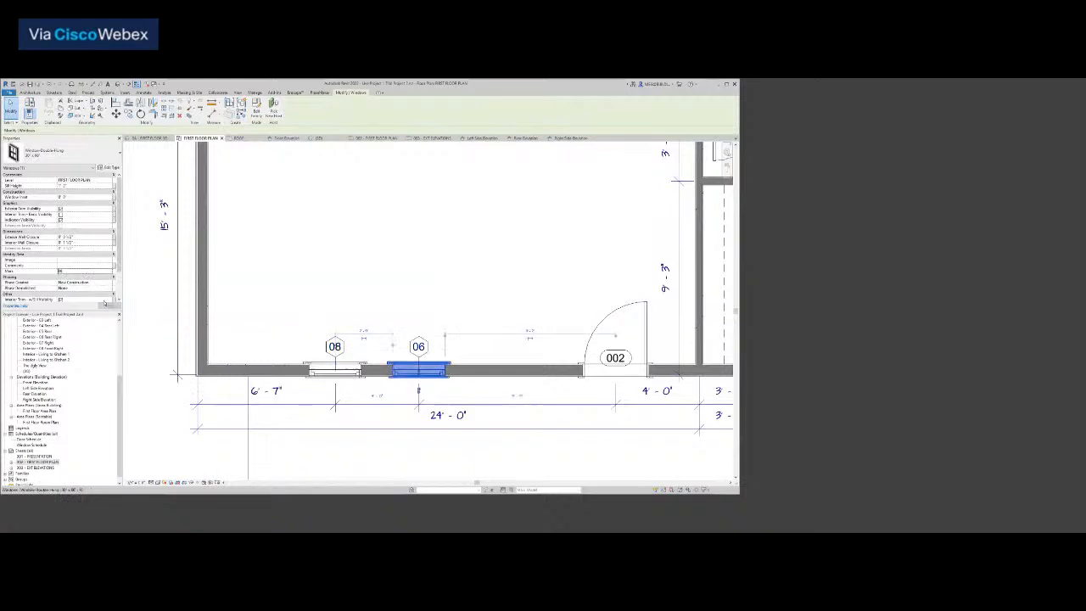
Renumber the remaining windows along the plan's lower wall, setting their marks from left to right to 07, 06 and 05
{"action": "left_click", "coordinate": [85, 273]}
{"action": "type", "text": "07"}
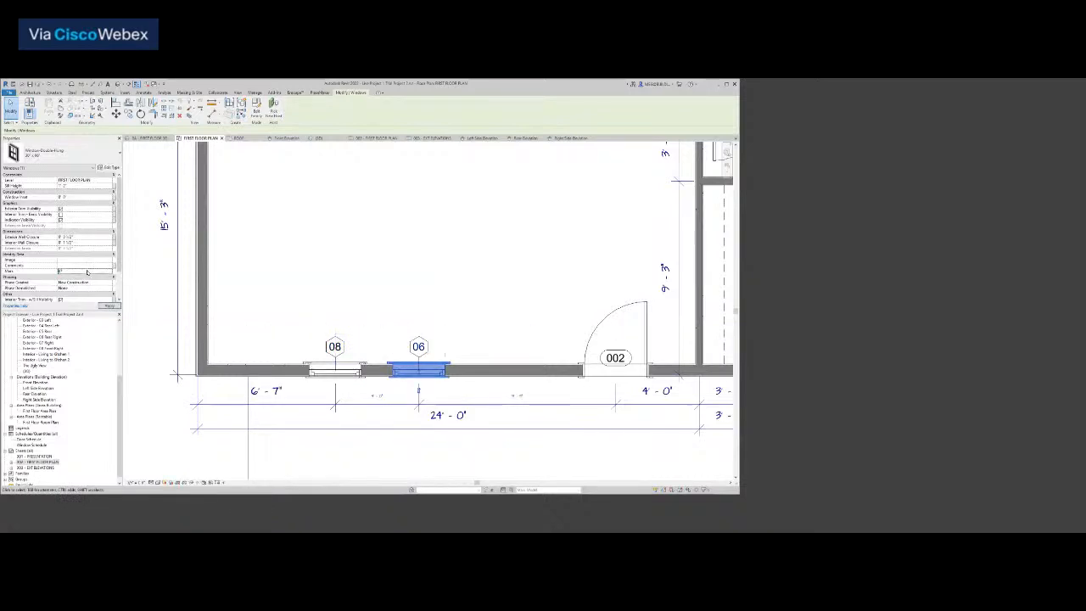
{"action": "scroll", "coordinate": [509, 317], "scroll_direction": "down", "scroll_amount": 3}
{"action": "middle_click_drag", "start_coordinate": [508, 318], "coordinate": [212, 322]}
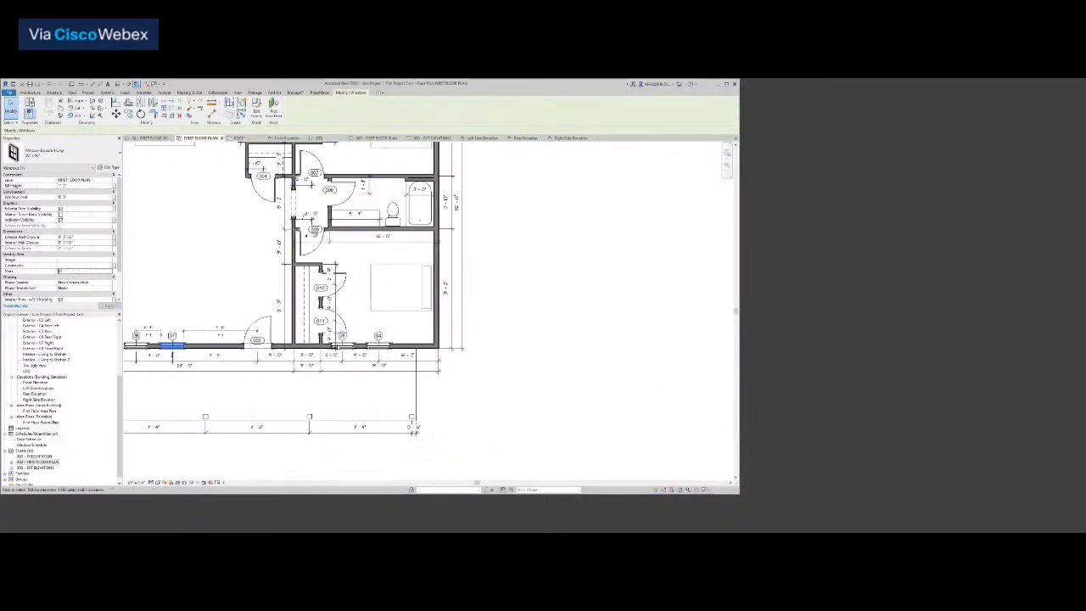
{"action": "scroll", "coordinate": [346, 346], "scroll_direction": "up", "scroll_amount": 2}
{"action": "left_click", "coordinate": [346, 346]}
{"action": "left_click", "coordinate": [94, 273]}
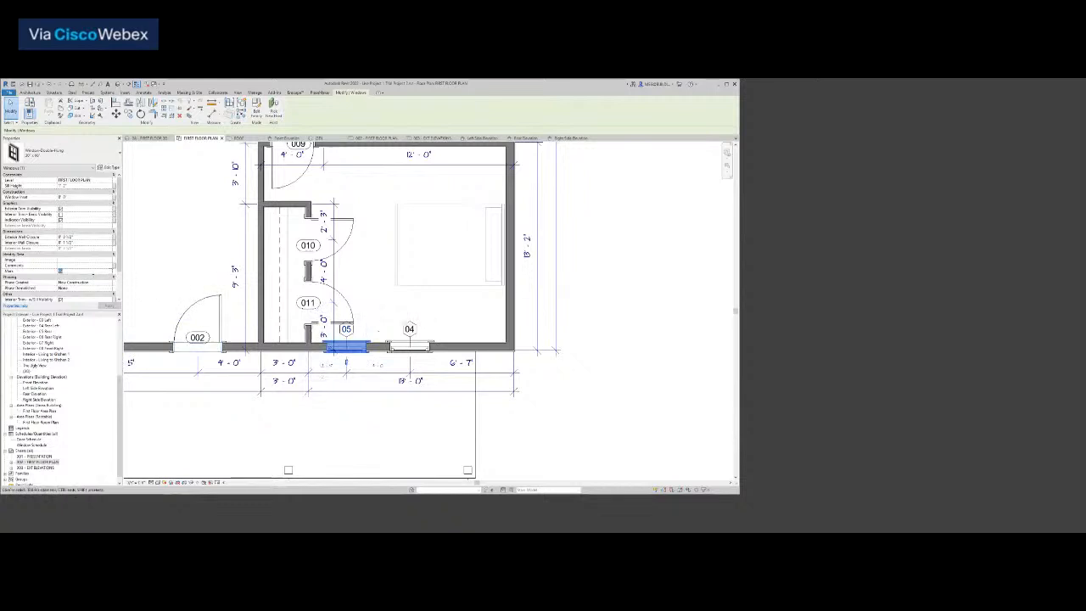
{"action": "type", "text": "06"}
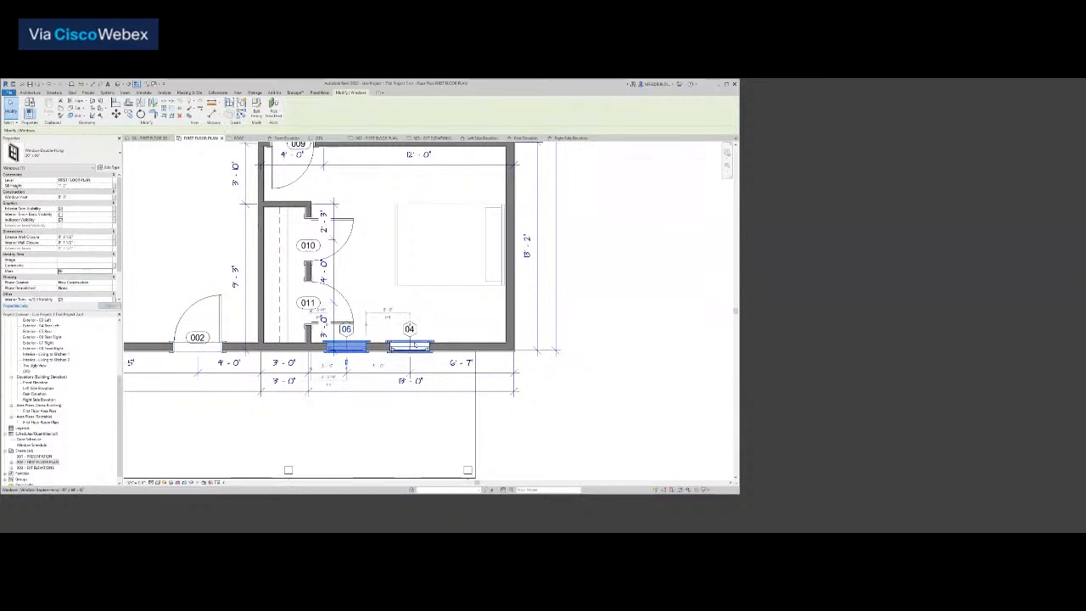
{"action": "left_click", "coordinate": [410, 347]}
{"action": "left_click", "coordinate": [91, 273]}
{"action": "scroll", "coordinate": [479, 251], "scroll_direction": "down", "scroll_amount": 5}
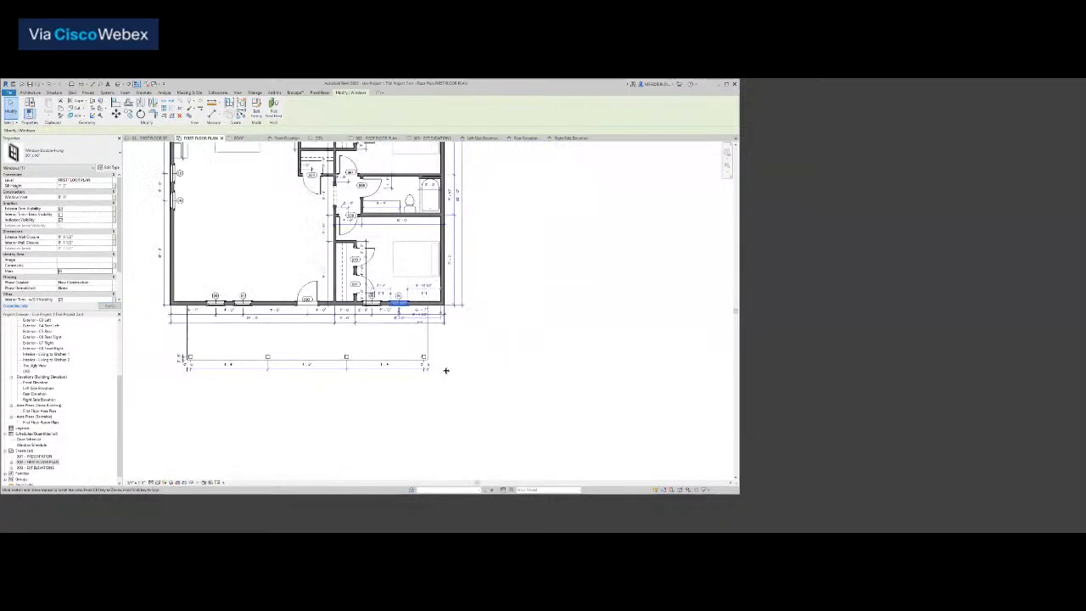
Renumber the two windows on the upper bedroom's upper wall, setting the right one's mark to 04 and the left one's to 03
{"action": "scroll", "coordinate": [487, 231], "scroll_direction": "up", "scroll_amount": 5}
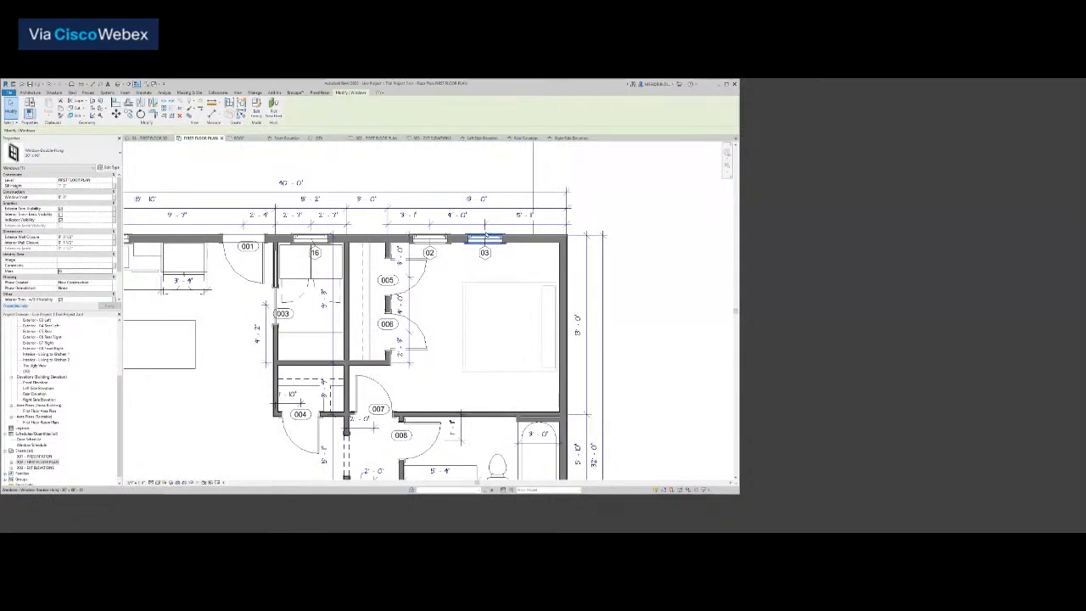
{"action": "type", "text": "04"}
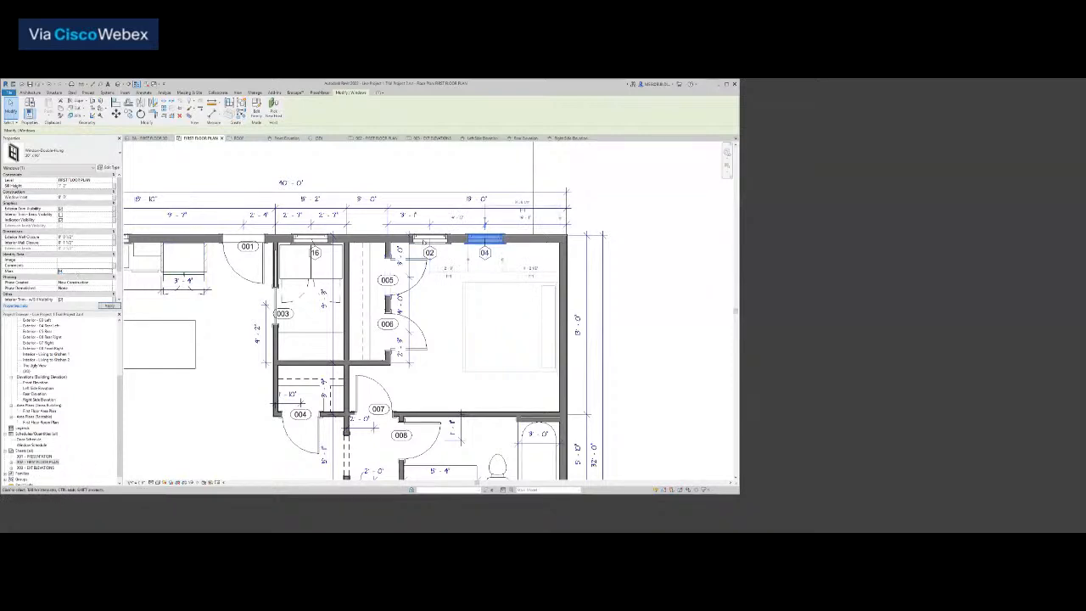
{"action": "left_click", "coordinate": [430, 239]}
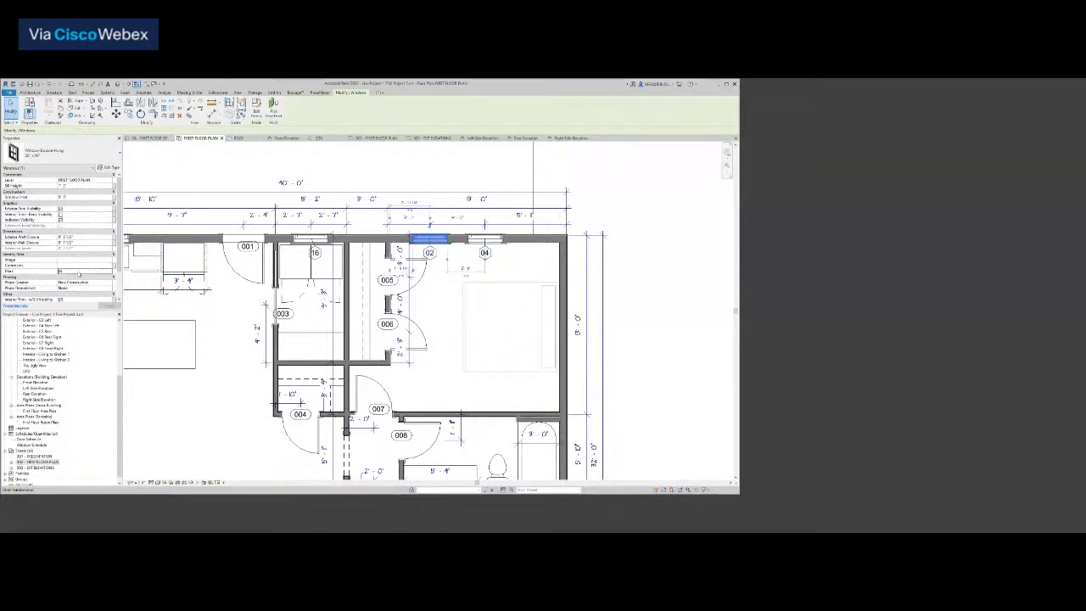
{"action": "type", "text": "03"}
{"action": "key", "text": "Return"}
Set the mark of window 16 on the upper wall beside door 001 to 02 and clear the selection
{"action": "scroll", "coordinate": [145, 235], "scroll_direction": "up", "scroll_amount": 2}
{"action": "left_click", "coordinate": [382, 246]}
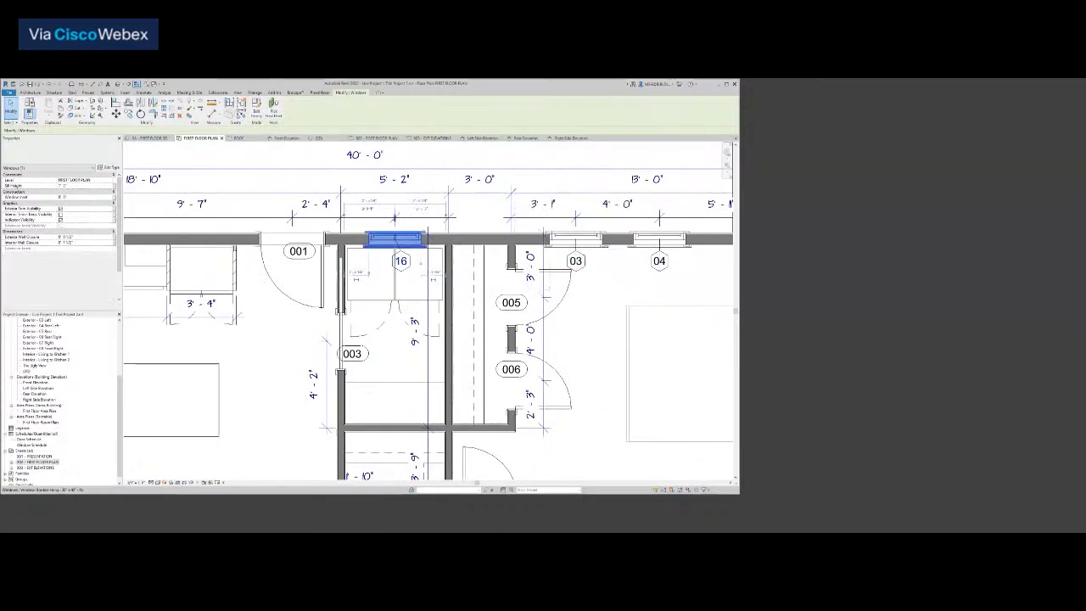
{"action": "double_click", "coordinate": [91, 271]}
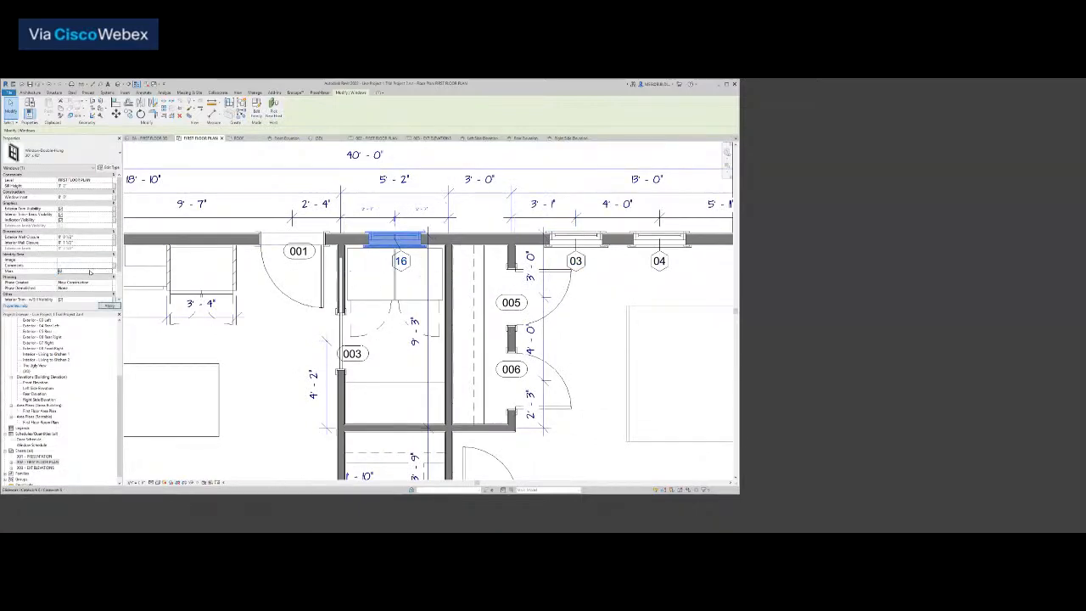
{"action": "key", "text": "Escape"}
{"action": "key", "text": "Escape"}
{"action": "scroll", "coordinate": [278, 387], "scroll_direction": "down", "scroll_amount": 4}
{"action": "scroll", "coordinate": [278, 387], "scroll_direction": "down", "scroll_amount": 1}
{"action": "middle_click_drag", "start_coordinate": [278, 387], "coordinate": [388, 312]}
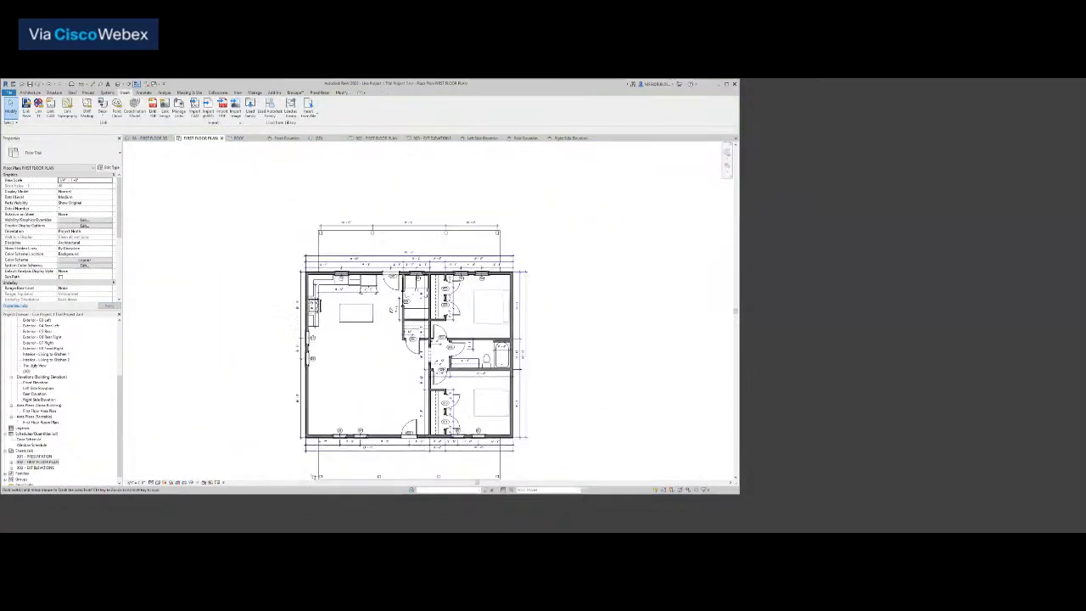
{"action": "scroll", "coordinate": [377, 354], "scroll_direction": "up", "scroll_amount": 1}
{"action": "middle_click_drag", "start_coordinate": [377, 354], "coordinate": [390, 311]}
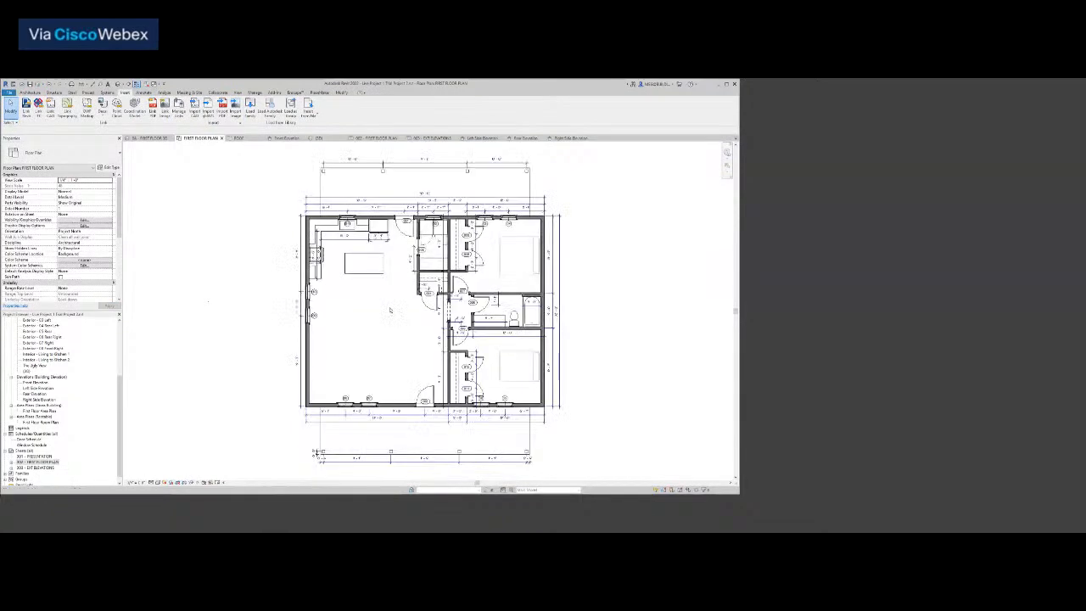
Return to sheet 002 FIRST FLOOR PLAN and check the numbering of the marks in the Window Schedule
{"action": "left_click", "coordinate": [381, 138]}
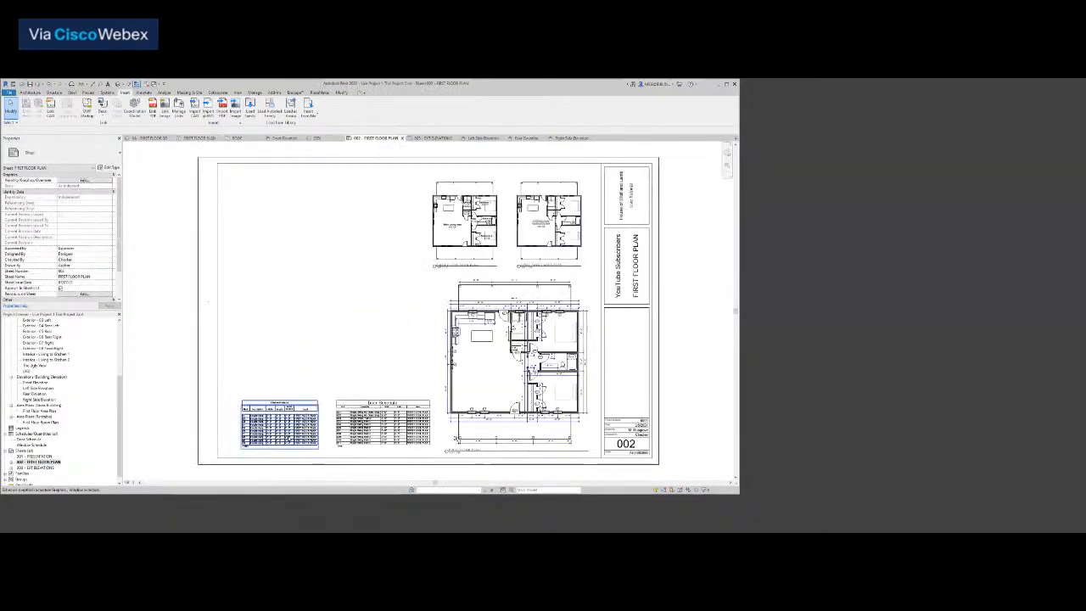
{"action": "scroll", "coordinate": [274, 441], "scroll_direction": "up", "scroll_amount": 3}
{"action": "middle_click_drag", "start_coordinate": [206, 464], "coordinate": [255, 399]}
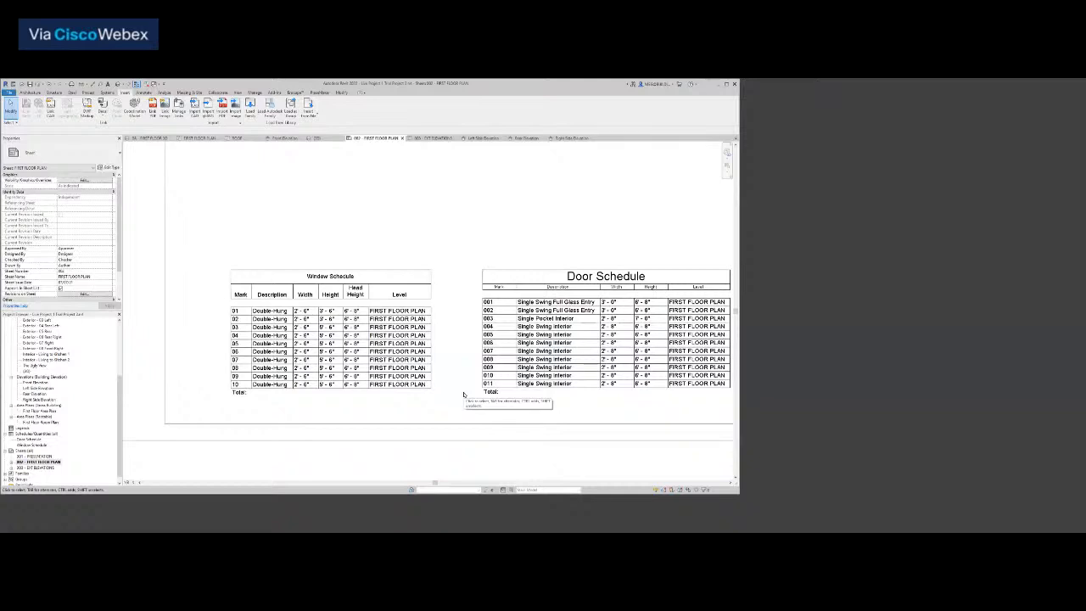
Try widening the Head Height column of the Window Schedule on the sheet, and undo the change
{"action": "left_click", "coordinate": [429, 373]}
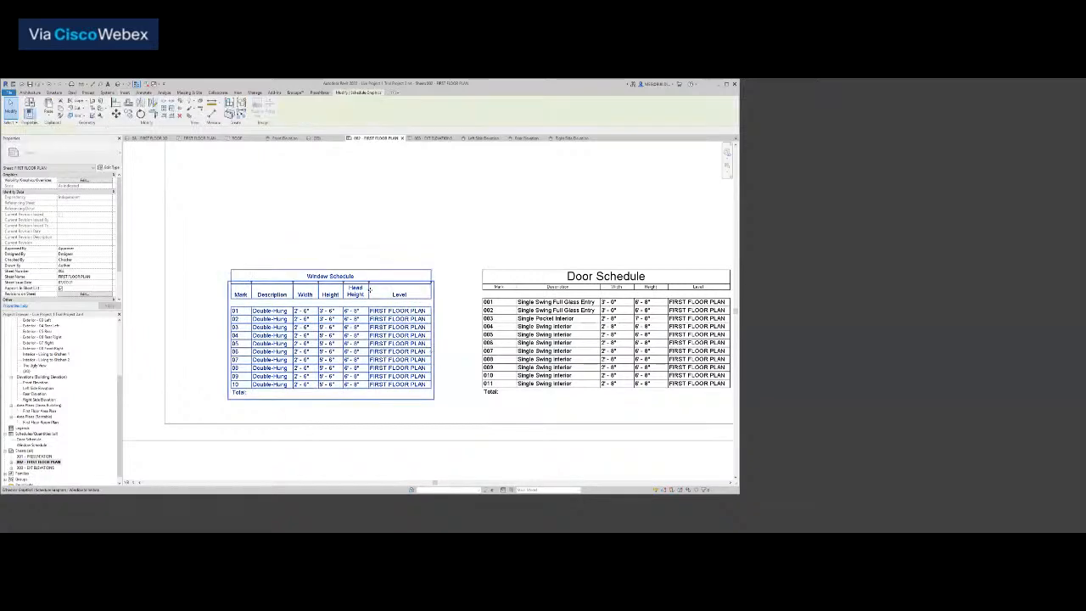
{"action": "left_click_drag", "start_coordinate": [372, 281], "coordinate": [381, 281]}
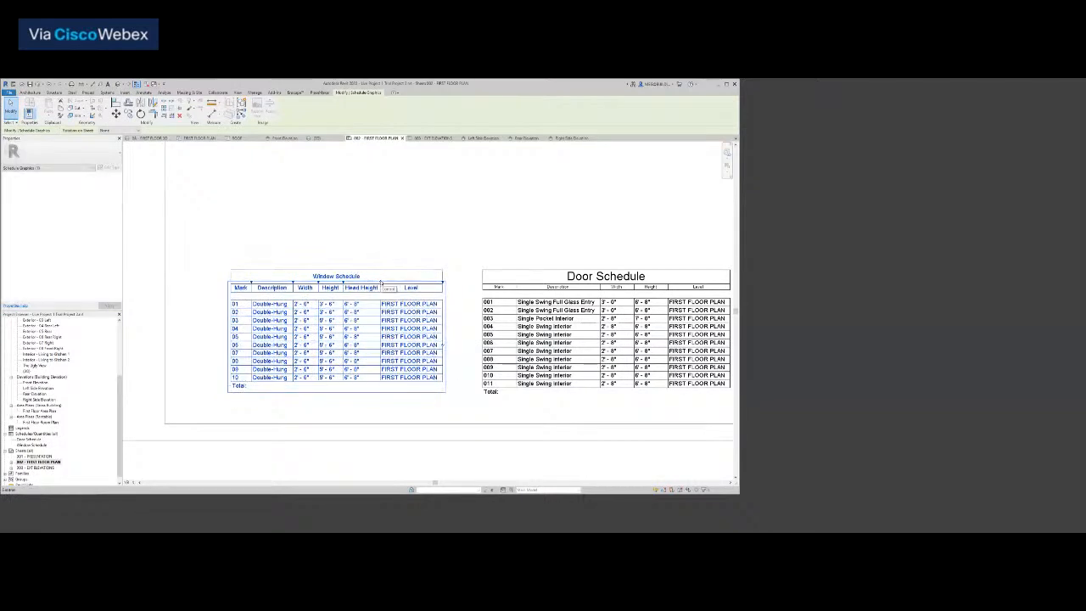
{"action": "left_click", "coordinate": [373, 237]}
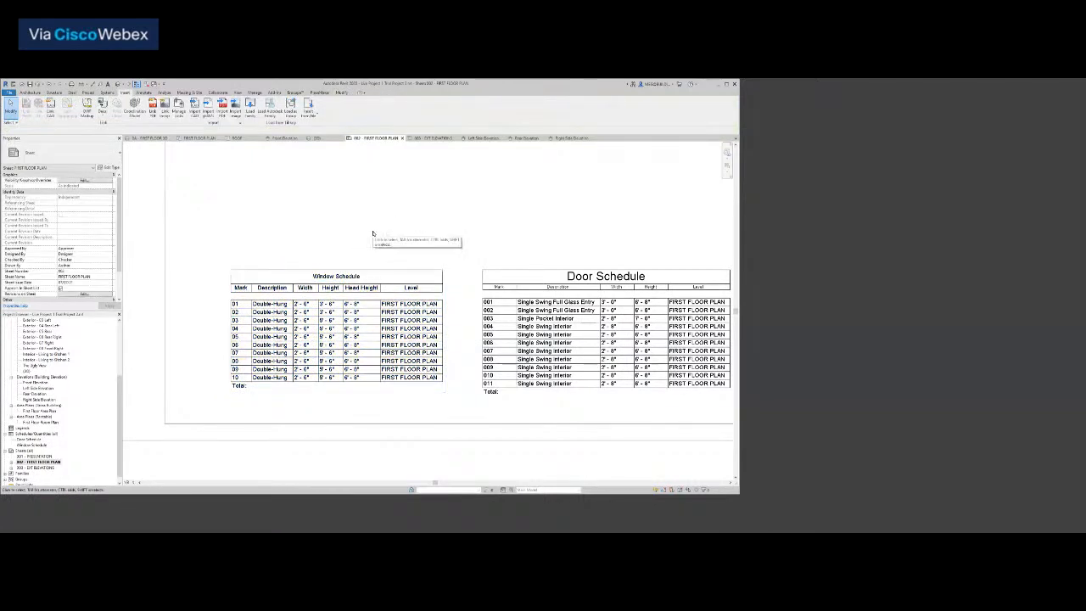
{"action": "key", "text": "ctrl+z"}
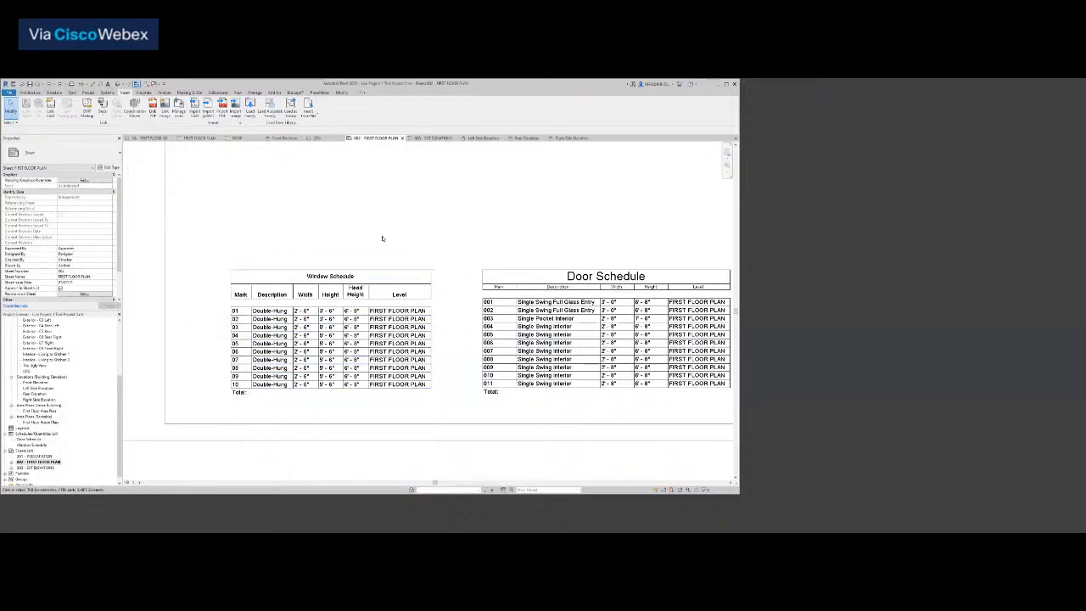
Move the Door Schedule on the sheet slightly closer to the Window Schedule
{"action": "scroll", "coordinate": [378, 239], "scroll_direction": "down", "scroll_amount": 4}
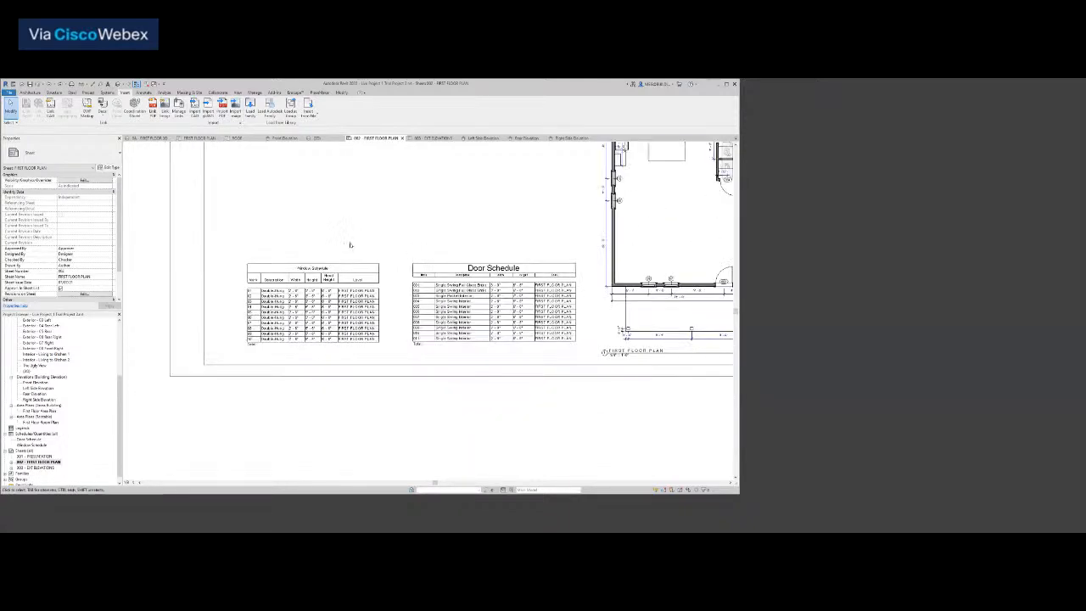
{"action": "middle_click", "coordinate": [402, 251]}
{"action": "middle_click", "coordinate": [403, 251]}
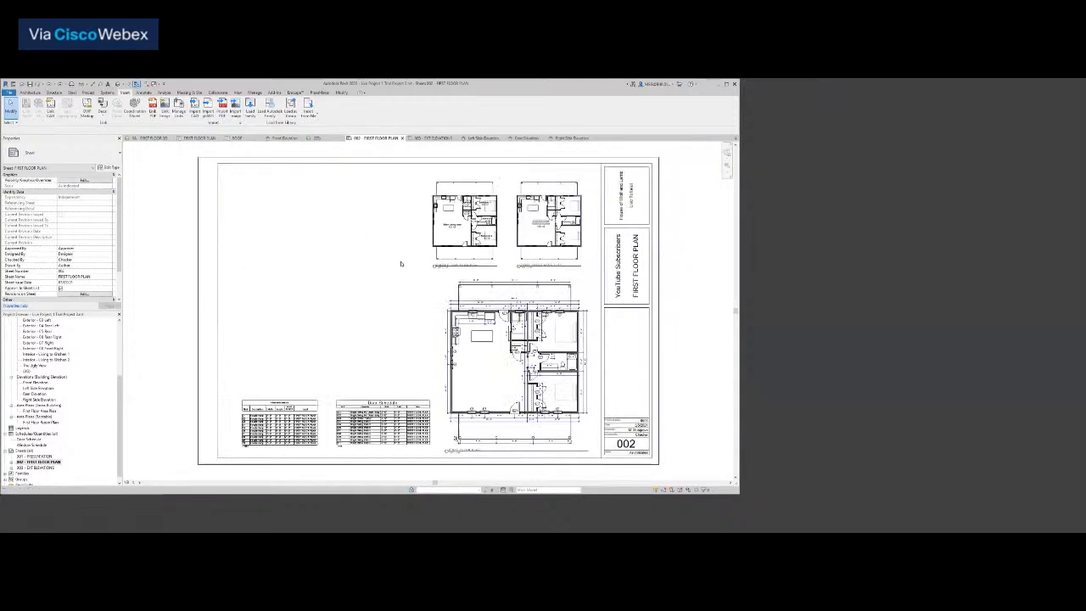
{"action": "left_click", "coordinate": [396, 419]}
{"action": "left_click_drag", "start_coordinate": [397, 418], "coordinate": [391, 419]}
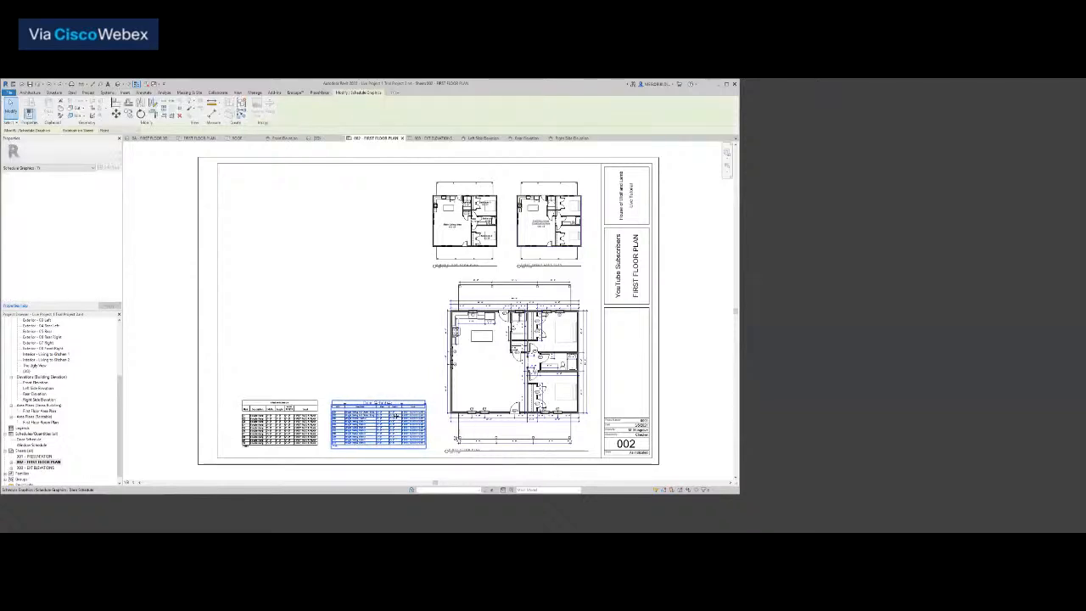
{"action": "left_click", "coordinate": [348, 346]}
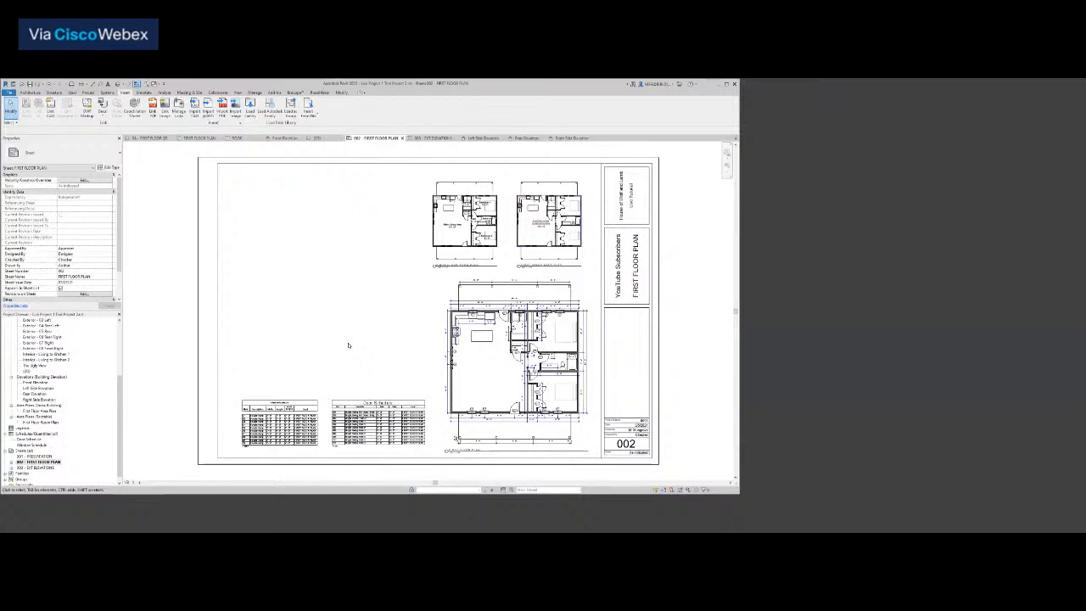
Change the Door Schedule's header text style to enlarge its column headings, and check the schedule on sheet 002
{"action": "scroll", "coordinate": [338, 429], "scroll_direction": "up", "scroll_amount": 5}
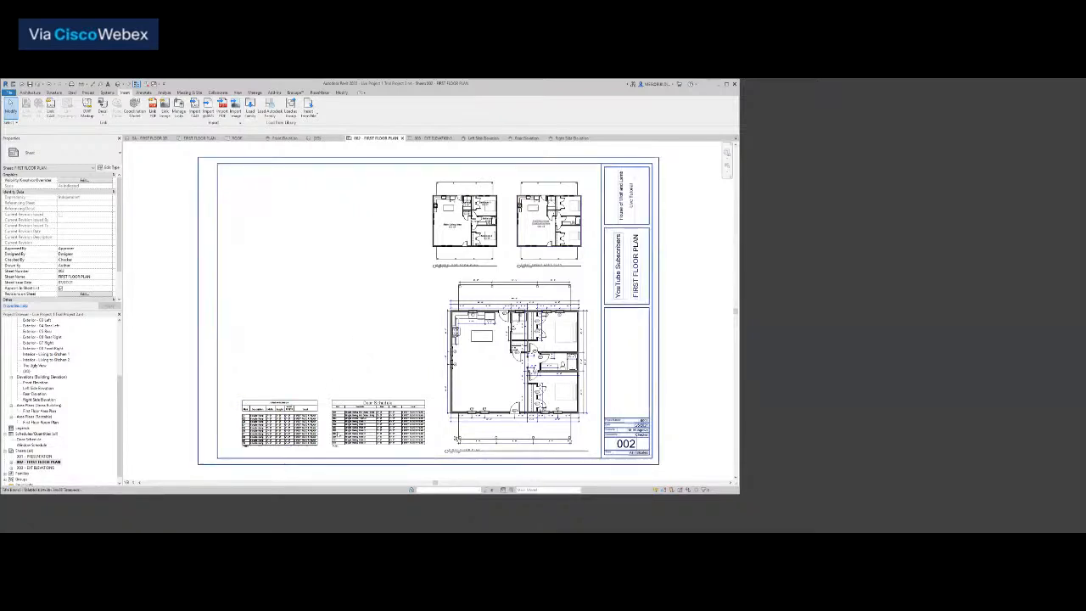
{"action": "scroll", "coordinate": [262, 309], "scroll_direction": "down", "scroll_amount": 1}
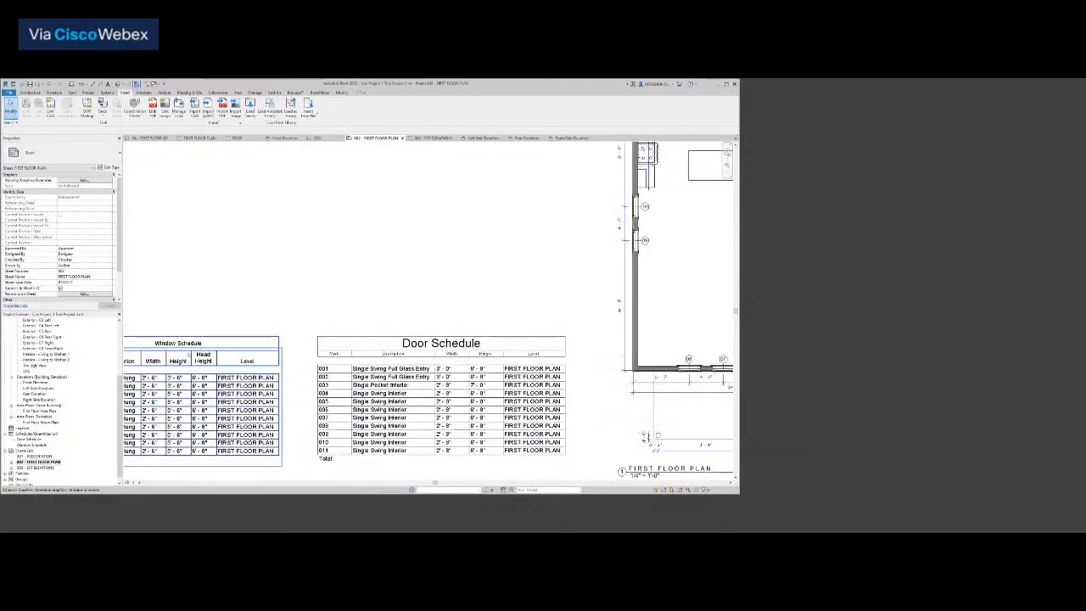
{"action": "scroll", "coordinate": [346, 274], "scroll_direction": "down", "scroll_amount": 1}
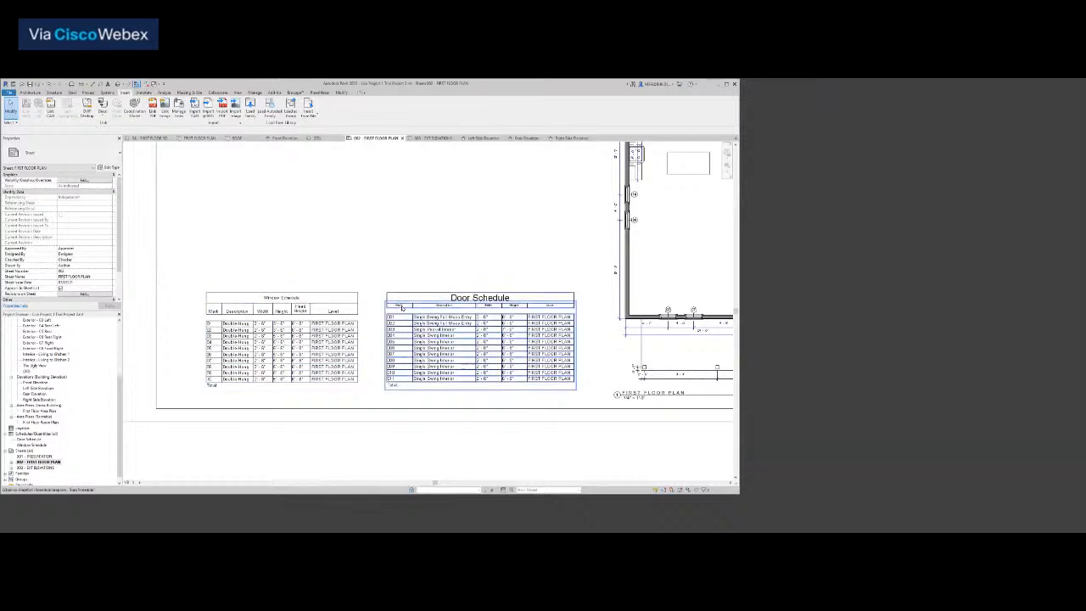
{"action": "left_click", "coordinate": [397, 299]}
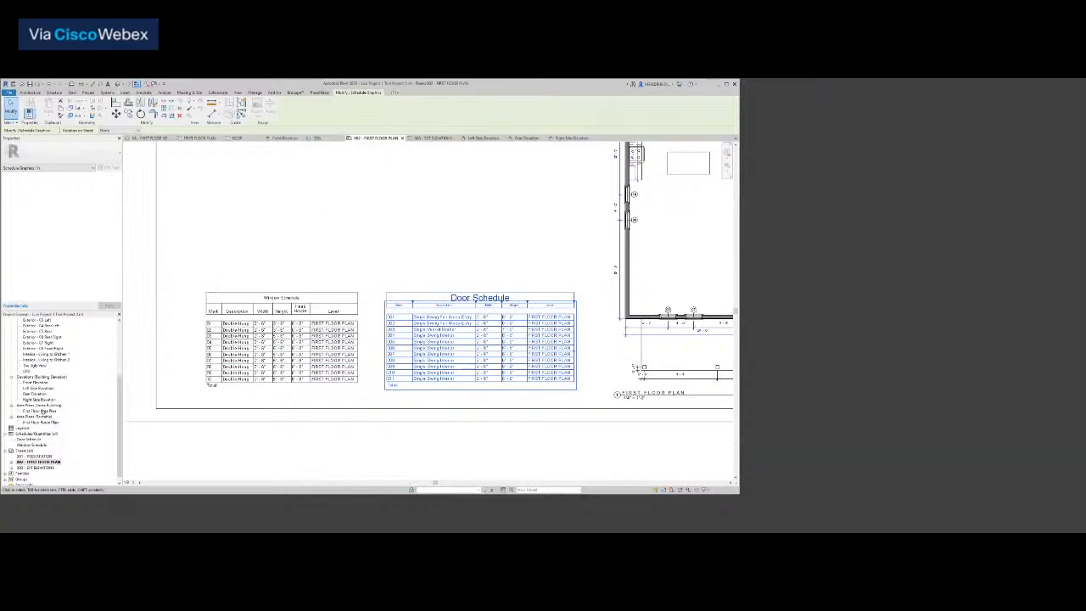
{"action": "double_click", "coordinate": [30, 439]}
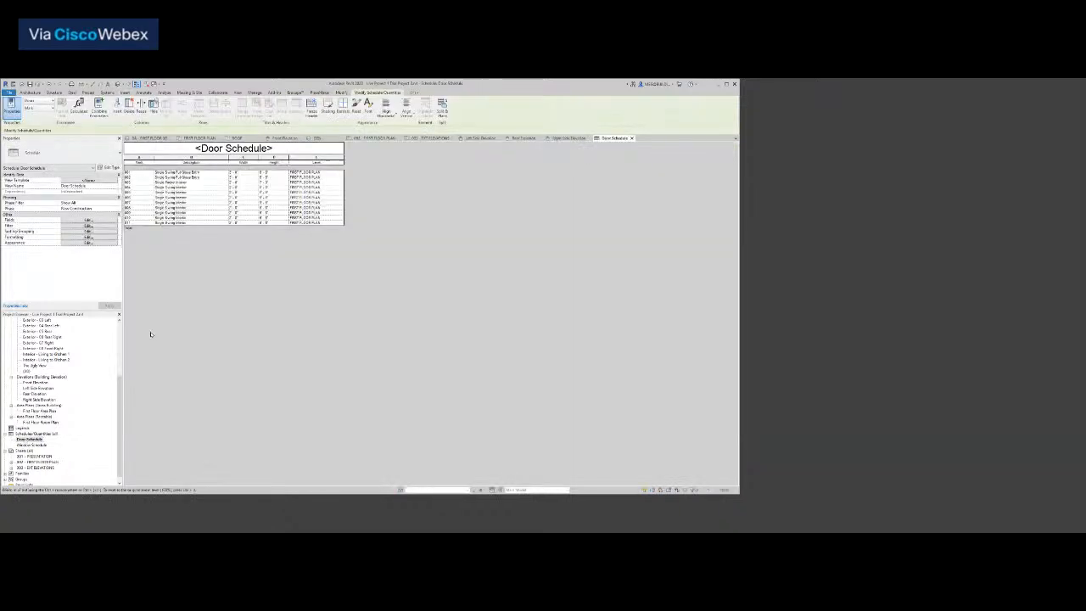
{"action": "left_click", "coordinate": [64, 242]}
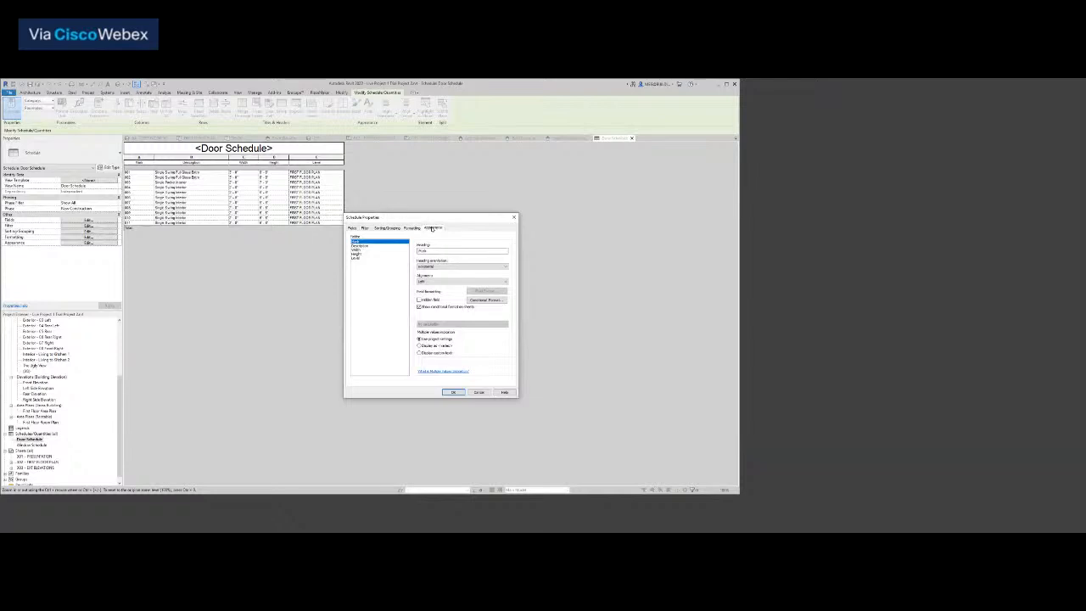
{"action": "left_click", "coordinate": [433, 227]}
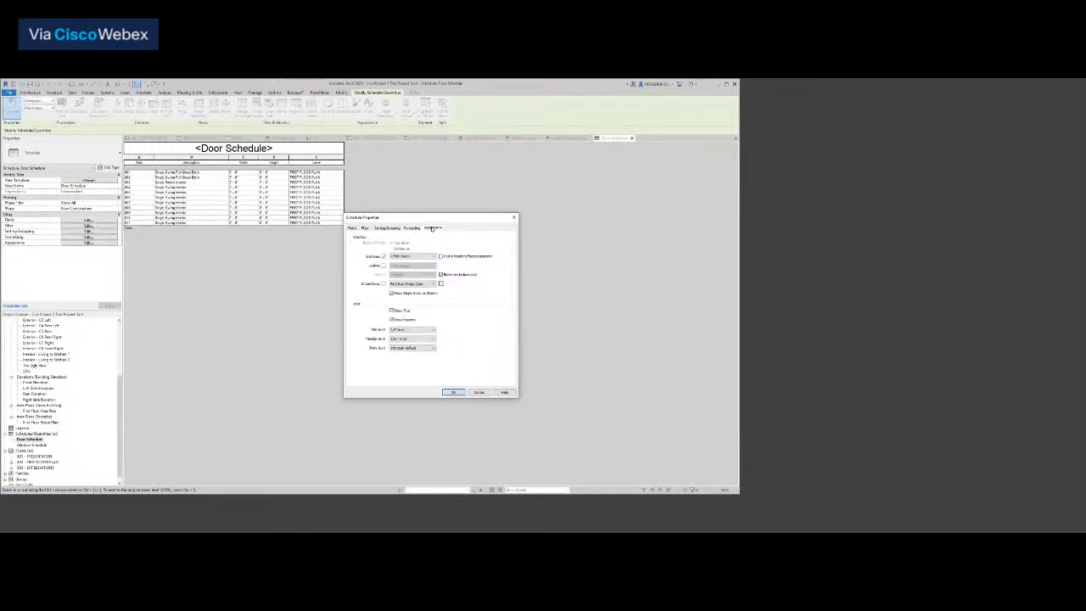
{"action": "left_click", "coordinate": [412, 339]}
{"action": "left_click", "coordinate": [403, 352]}
{"action": "left_click", "coordinate": [452, 392]}
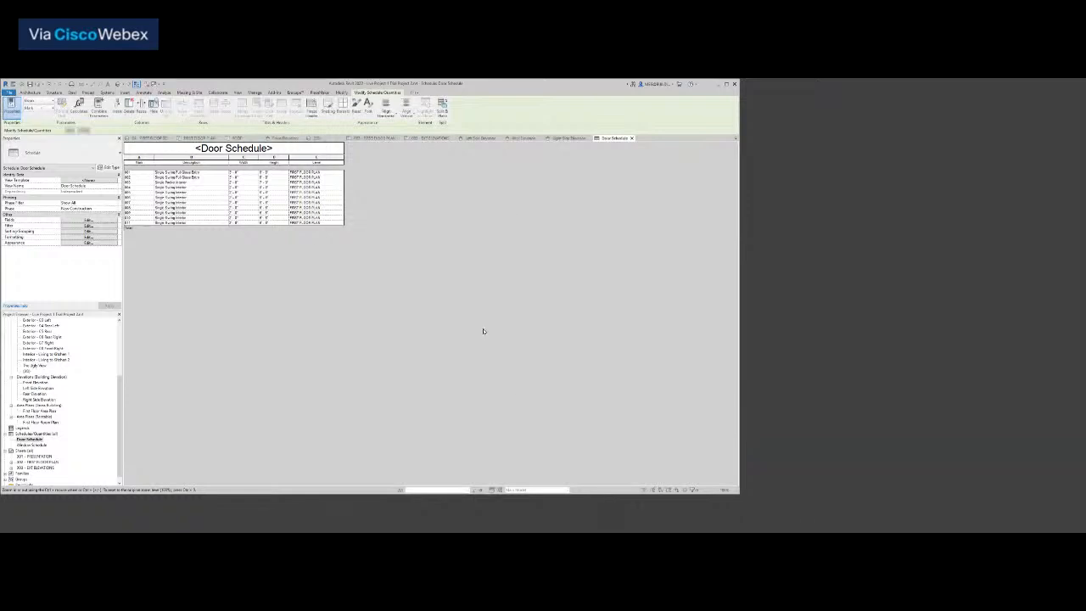
{"action": "left_click", "coordinate": [380, 137]}
{"action": "left_click", "coordinate": [397, 303]}
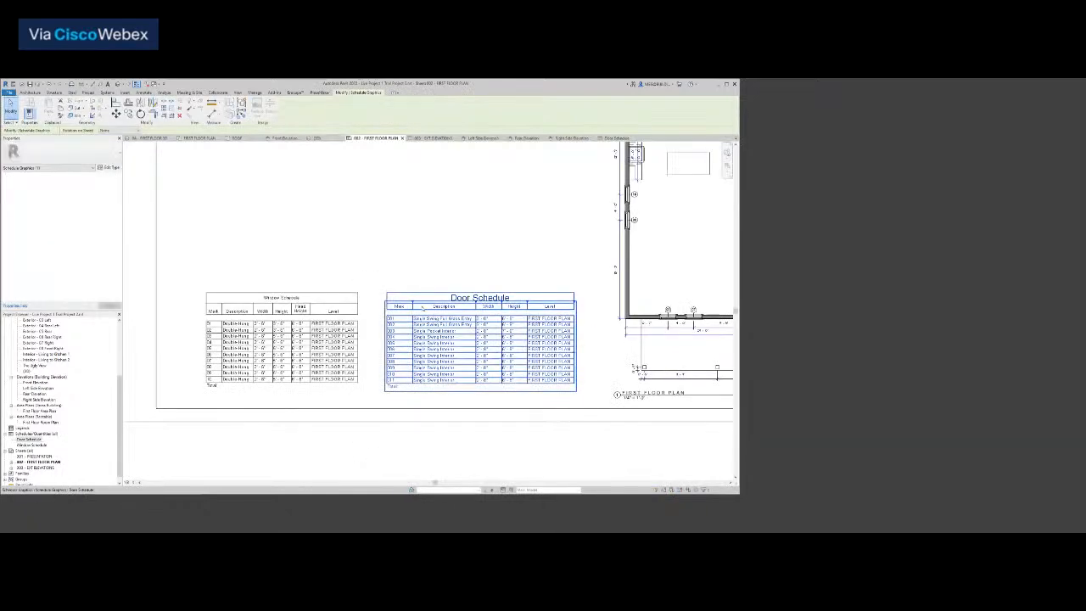
Change the Window Schedule's title text style to enlarge its title like the Door Schedule's, and check it on sheet 002
{"action": "left_click", "coordinate": [310, 308]}
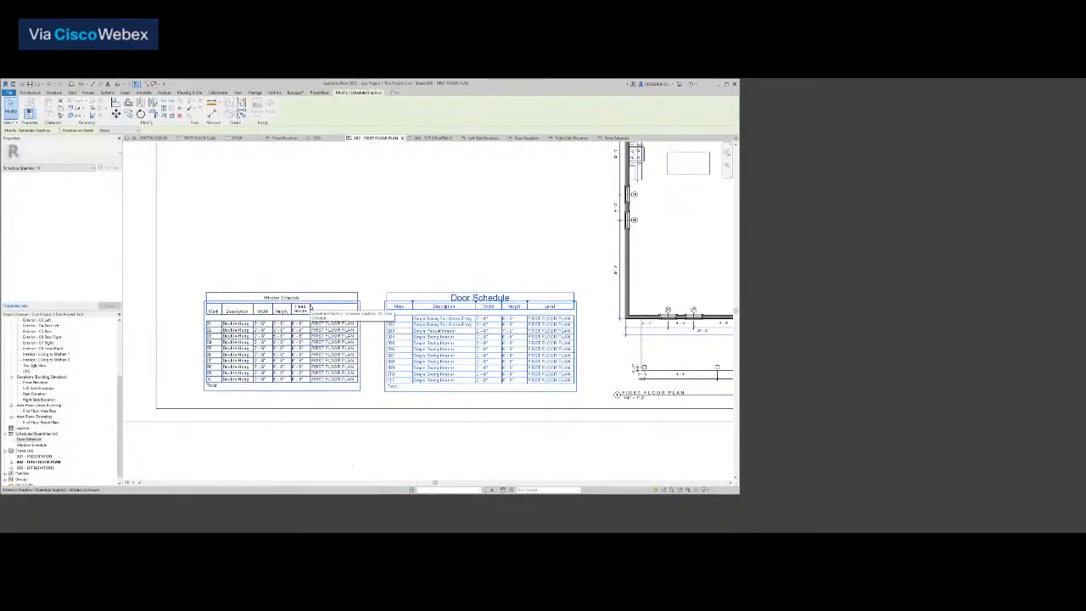
{"action": "left_click", "coordinate": [534, 201]}
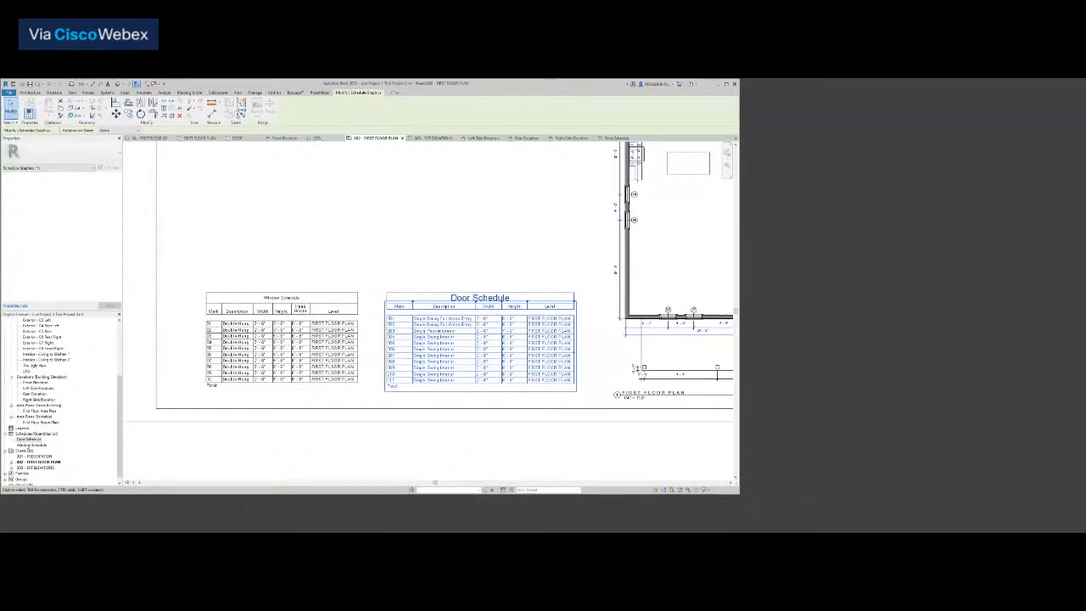
{"action": "double_click", "coordinate": [31, 444]}
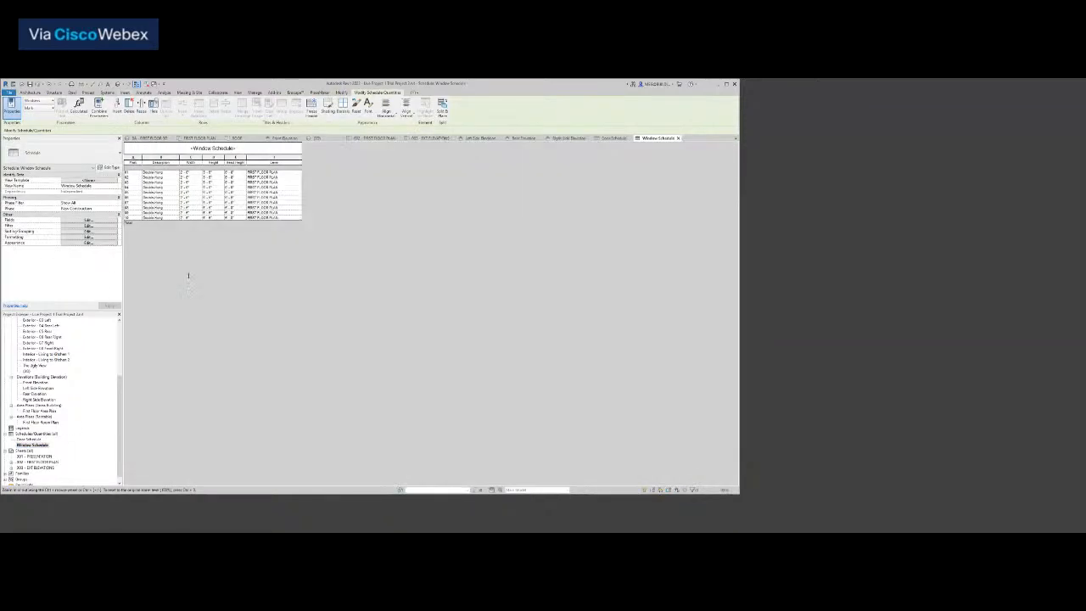
{"action": "left_click", "coordinate": [88, 243]}
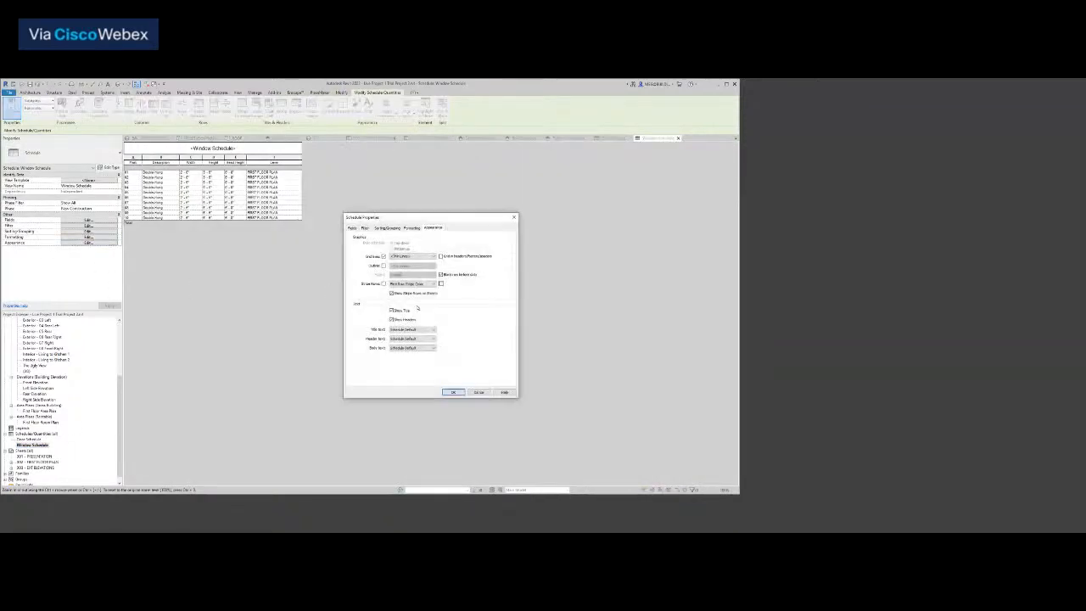
{"action": "left_click", "coordinate": [410, 329]}
{"action": "left_click", "coordinate": [415, 342]}
{"action": "left_click", "coordinate": [455, 394]}
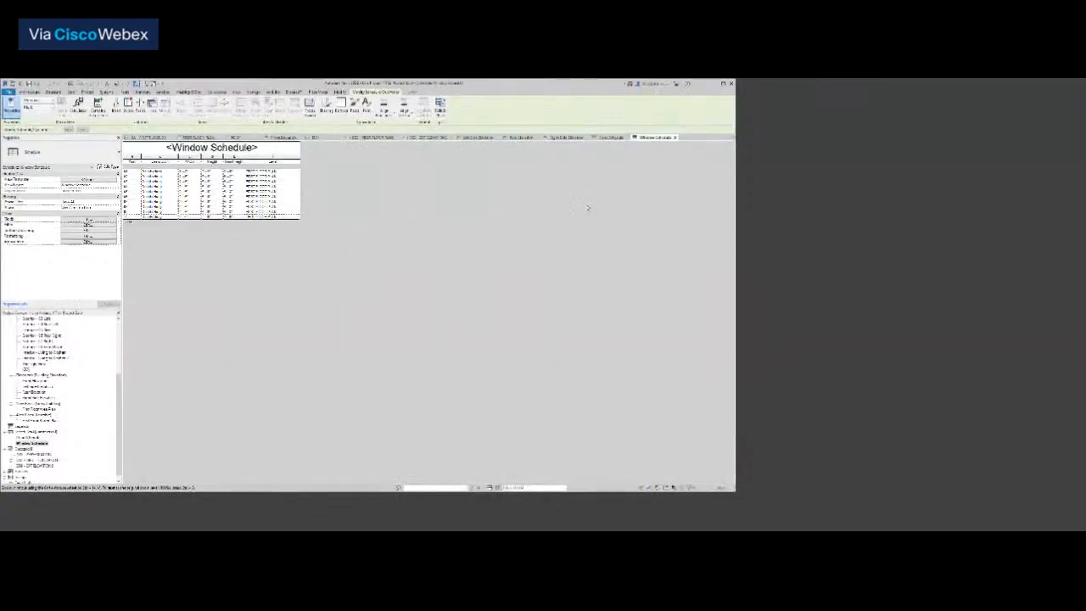
{"action": "left_click", "coordinate": [380, 136]}
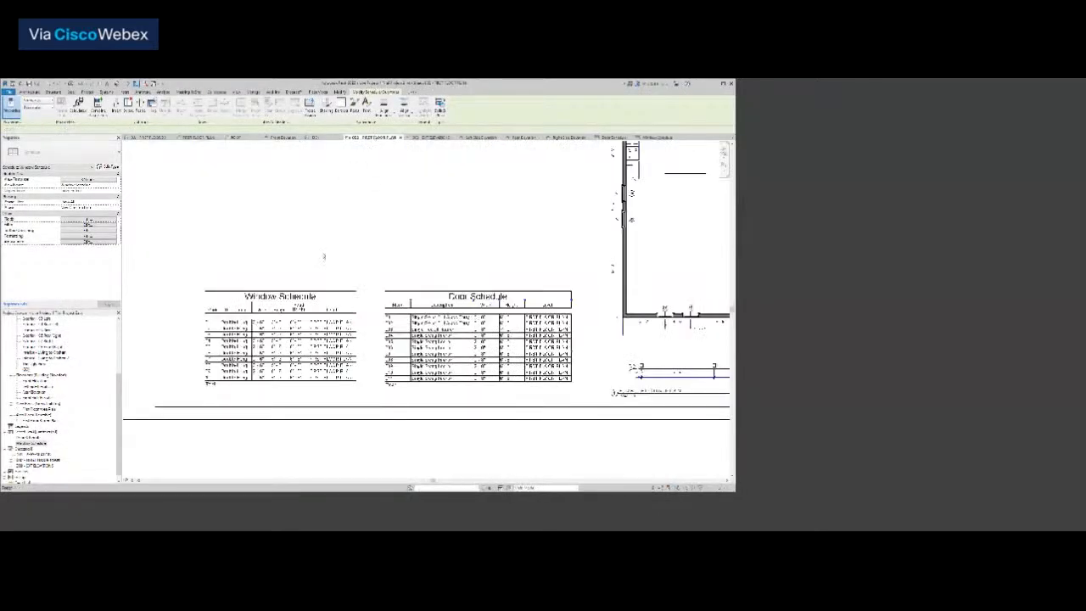
{"action": "scroll", "coordinate": [323, 255], "scroll_direction": "down", "scroll_amount": 5}
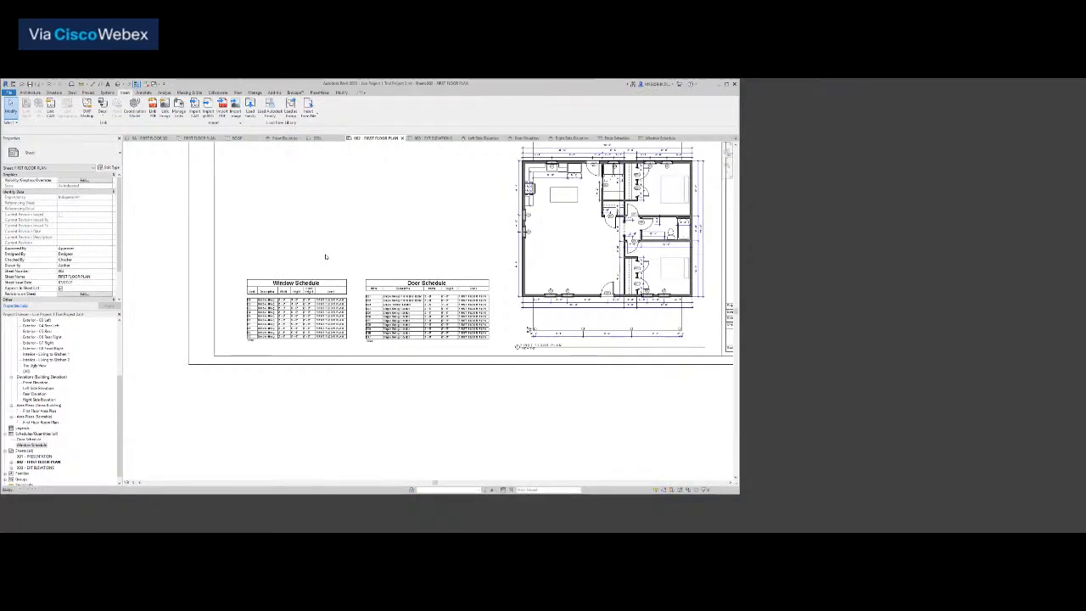
{"action": "middle_click", "coordinate": [325, 257]}
{"action": "middle_click", "coordinate": [326, 257]}
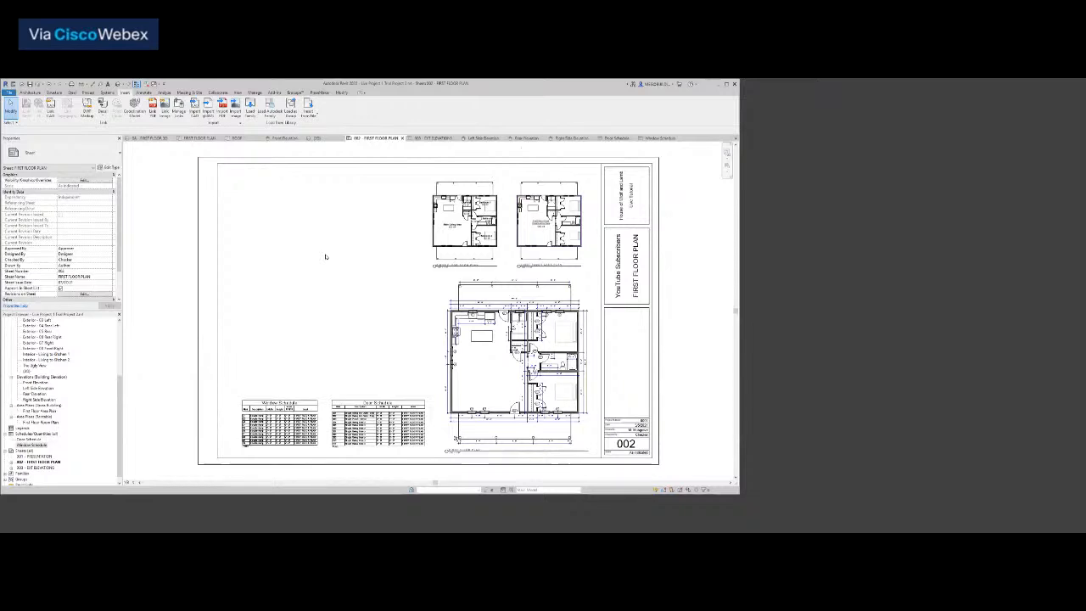
Open sheet 001 PRESENTATION and look over its empty layout
{"action": "double_click", "coordinate": [38, 457]}
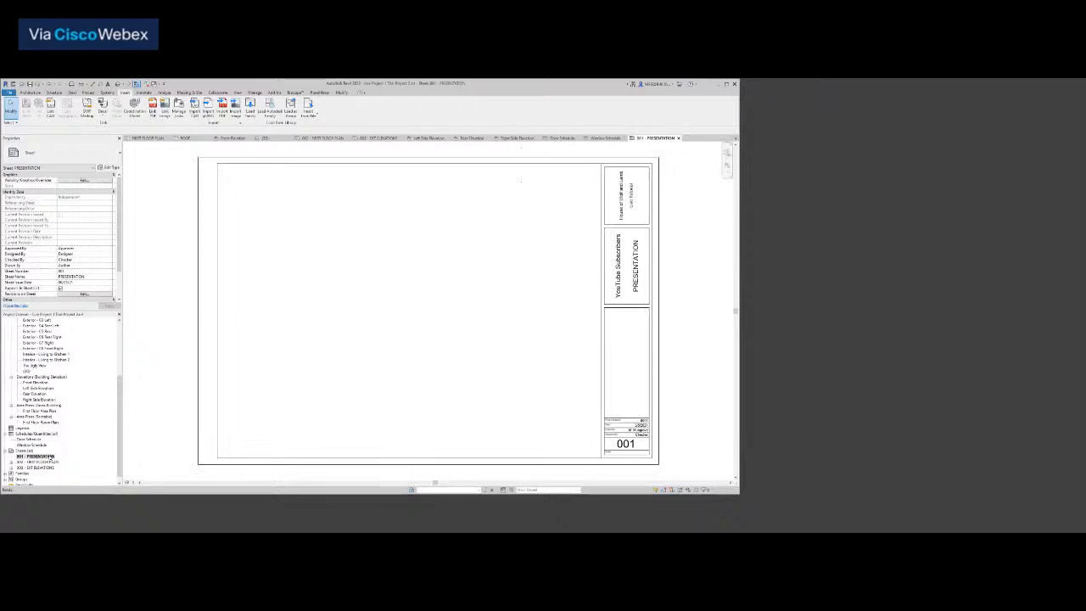
{"action": "scroll", "coordinate": [38, 450], "scroll_direction": "up", "scroll_amount": 1}
{"action": "scroll", "coordinate": [199, 403], "scroll_direction": "up", "scroll_amount": 1}
{"action": "scroll", "coordinate": [332, 377], "scroll_direction": "down", "scroll_amount": 2}
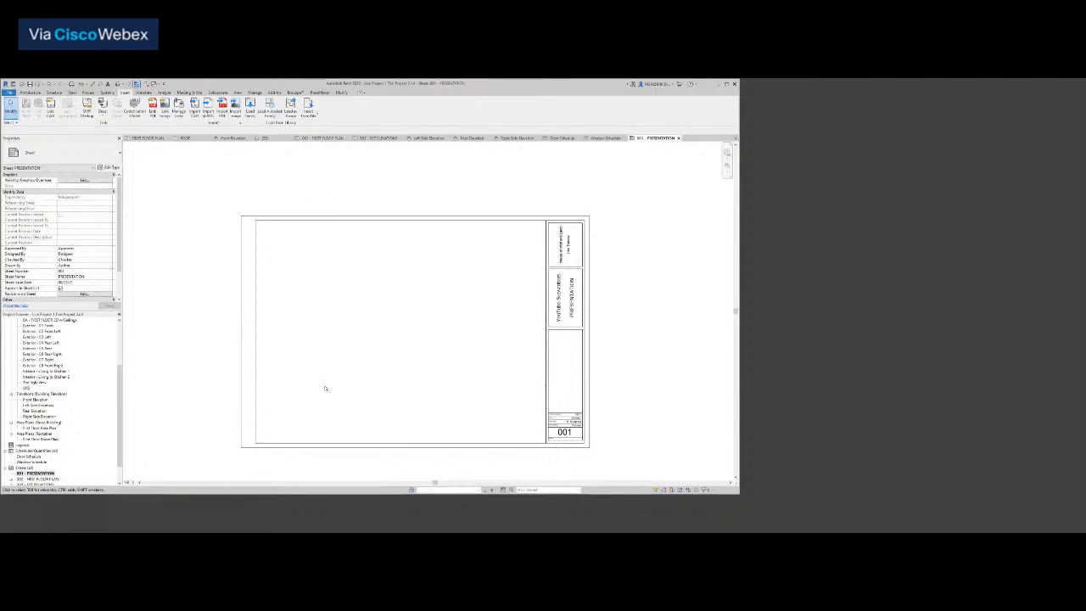
Review the house exterior in the Exterior - 01 Front, Exterior - 02 Front Left and default 3D views
{"action": "scroll", "coordinate": [31, 366], "scroll_direction": "up", "scroll_amount": 1}
{"action": "double_click", "coordinate": [37, 348]}
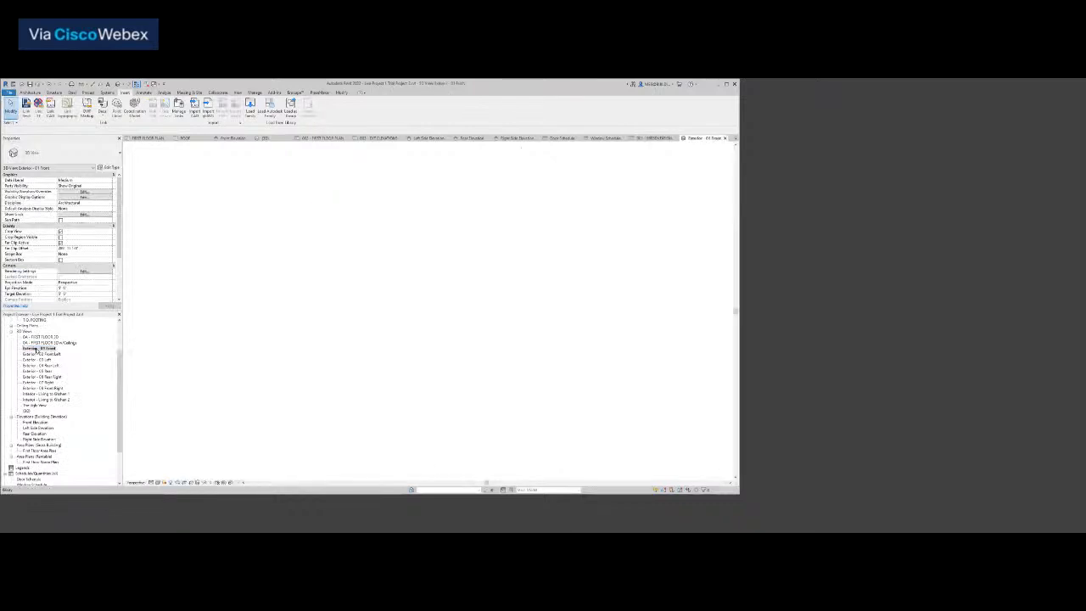
{"action": "double_click", "coordinate": [41, 353]}
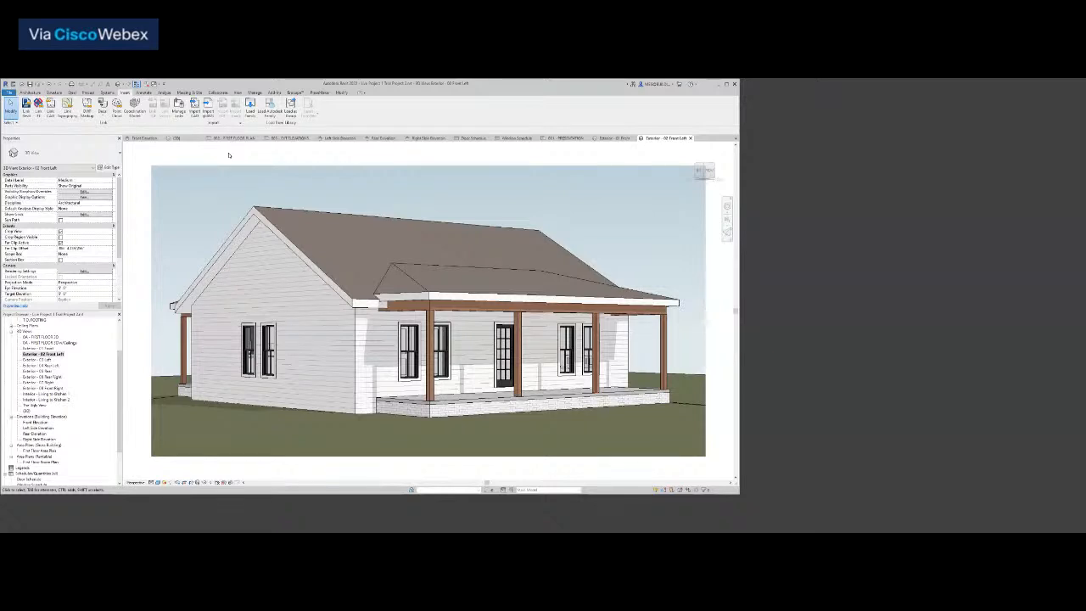
{"action": "scroll", "coordinate": [41, 366], "scroll_direction": "up", "scroll_amount": 2}
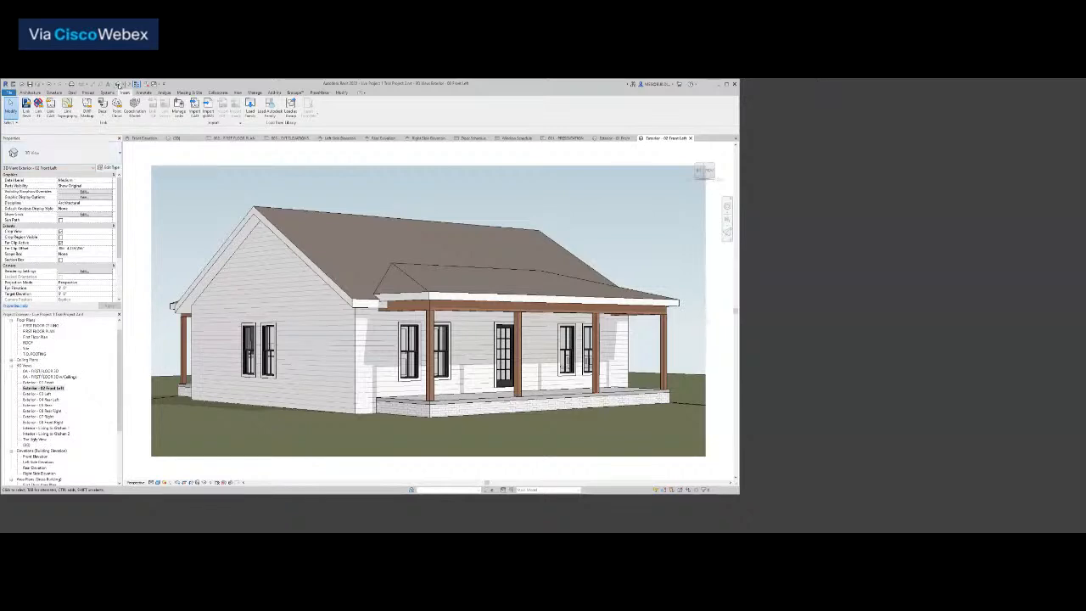
{"action": "left_click", "coordinate": [119, 84]}
{"action": "scroll", "coordinate": [484, 323], "scroll_direction": "up", "scroll_amount": 8}
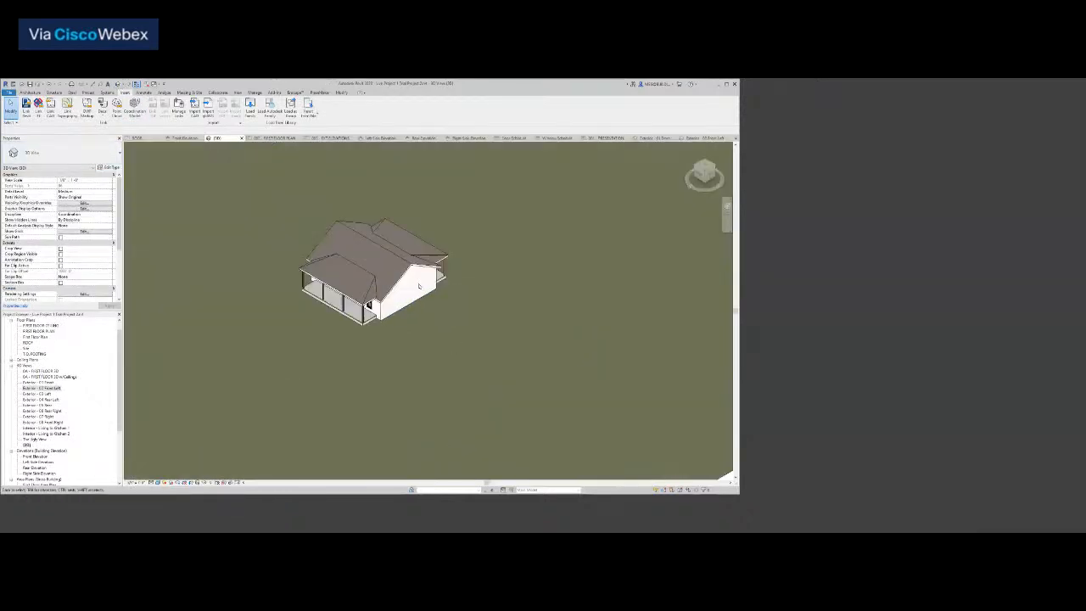
{"action": "left_click_drag", "start_coordinate": [704, 177], "coordinate": [710, 165]}
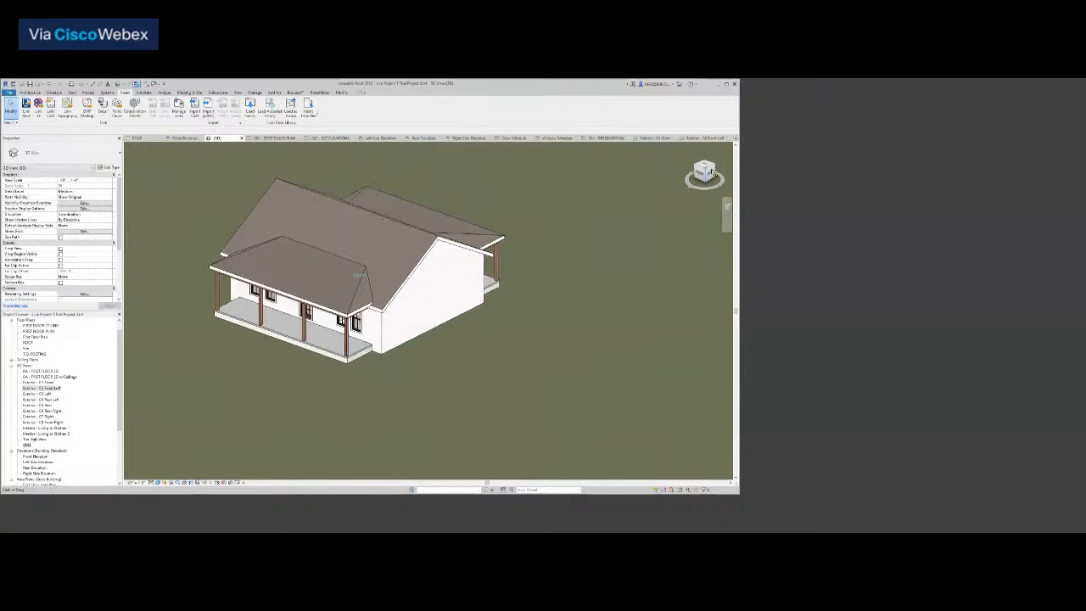
Open the FIRST FLOOR 3D view and inspect the cut-away interior from different sides
{"action": "double_click", "coordinate": [40, 372]}
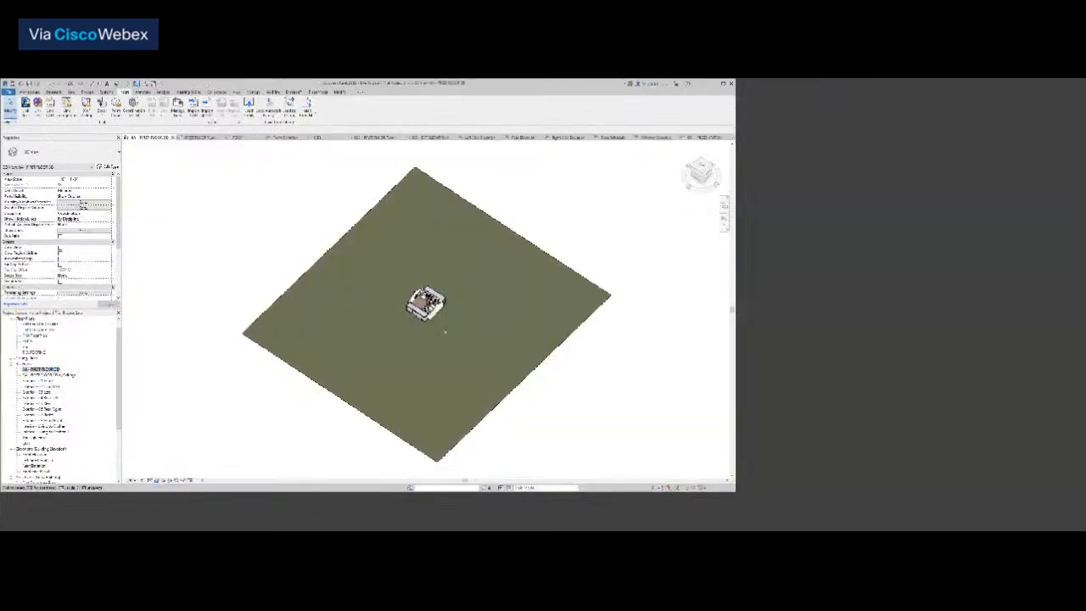
{"action": "scroll", "coordinate": [444, 332], "scroll_direction": "up", "scroll_amount": 6}
{"action": "left_click_drag", "start_coordinate": [701, 175], "coordinate": [275, 174]}
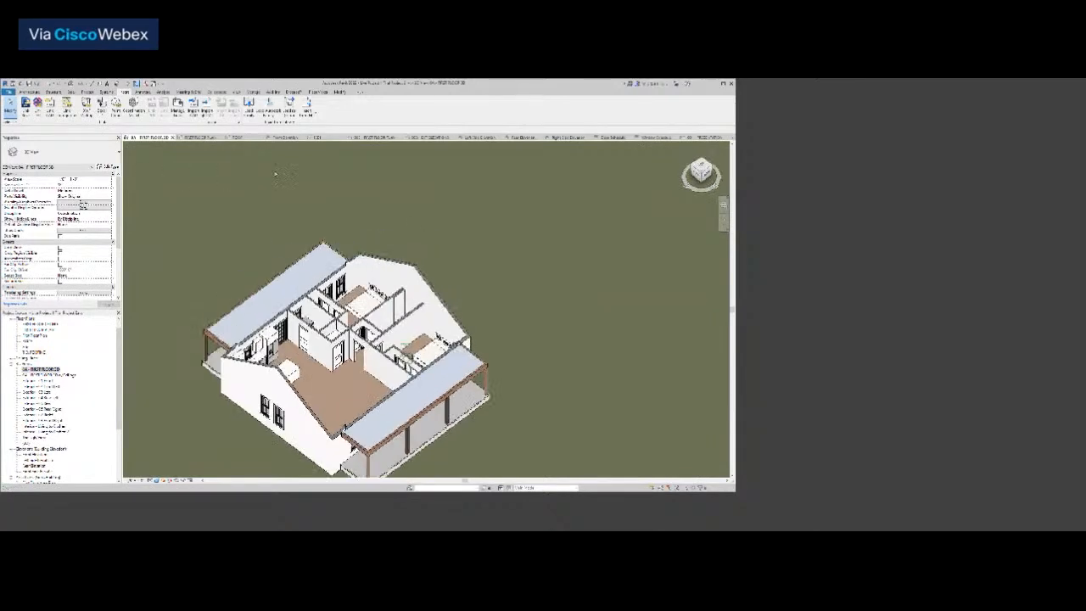
{"action": "left_click_drag", "start_coordinate": [191, 179], "coordinate": [707, 178]}
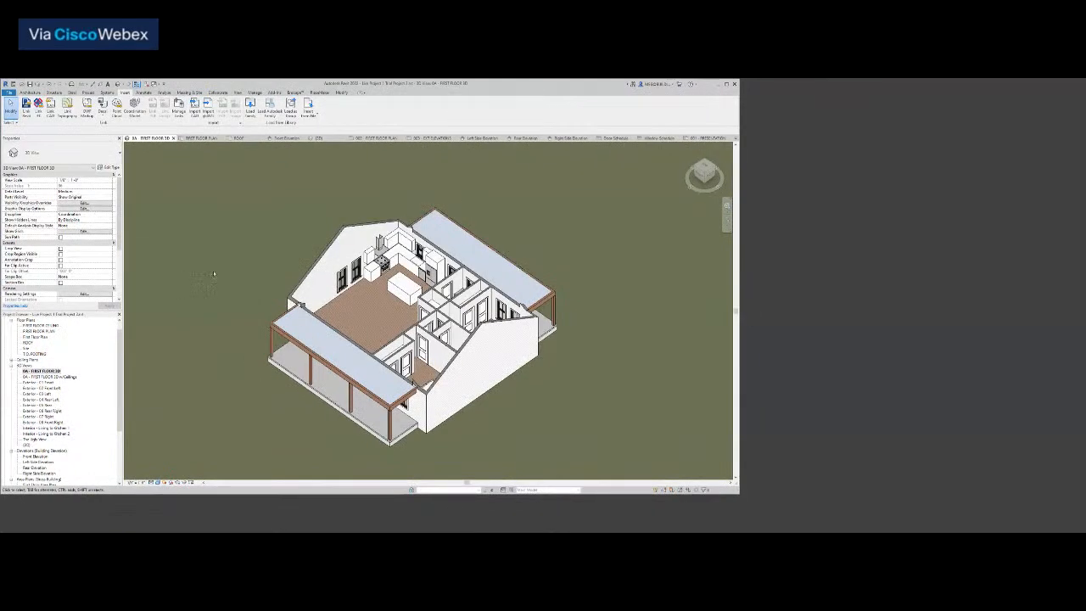
Add the Exterior - 01 Front 3D view to sheet 002 FIRST FLOOR PLAN, placing it just above the sheet border
{"action": "scroll", "coordinate": [37, 454], "scroll_direction": "down", "scroll_amount": 5}
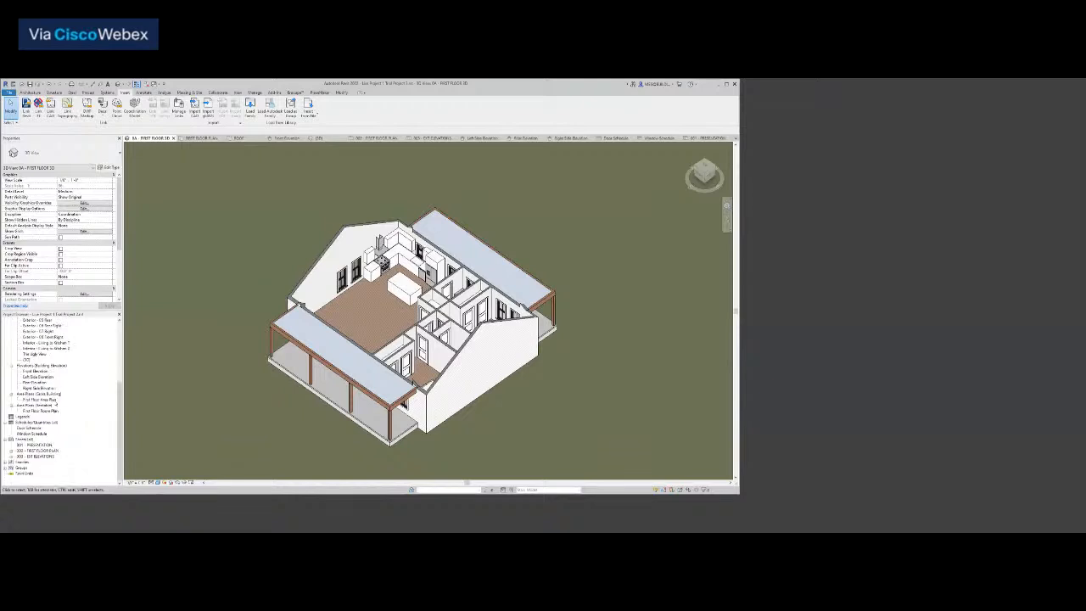
{"action": "double_click", "coordinate": [37, 451]}
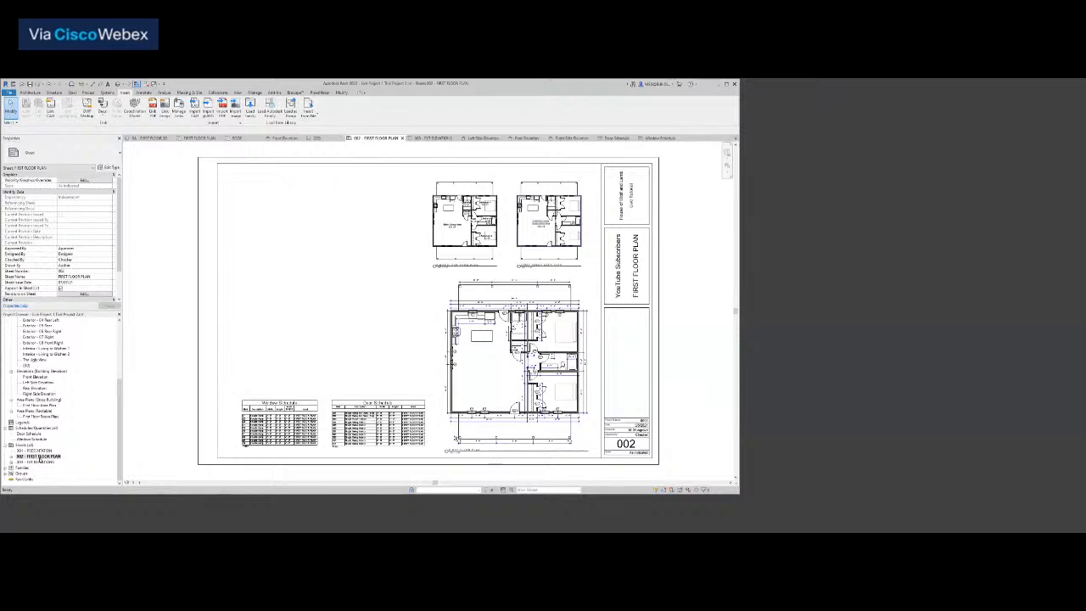
{"action": "right_click", "coordinate": [40, 459]}
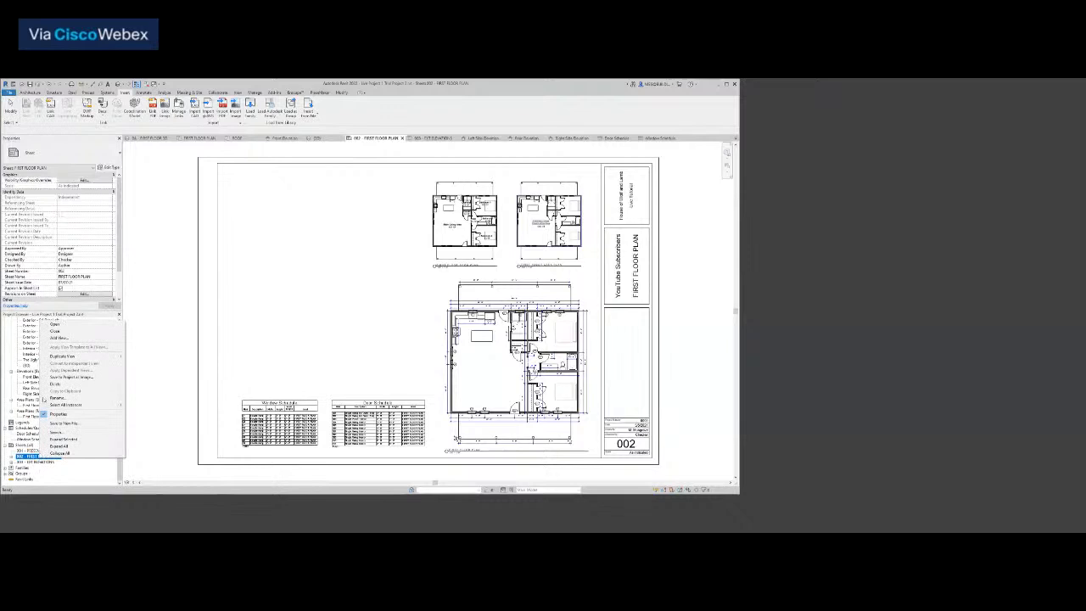
{"action": "left_click", "coordinate": [60, 338]}
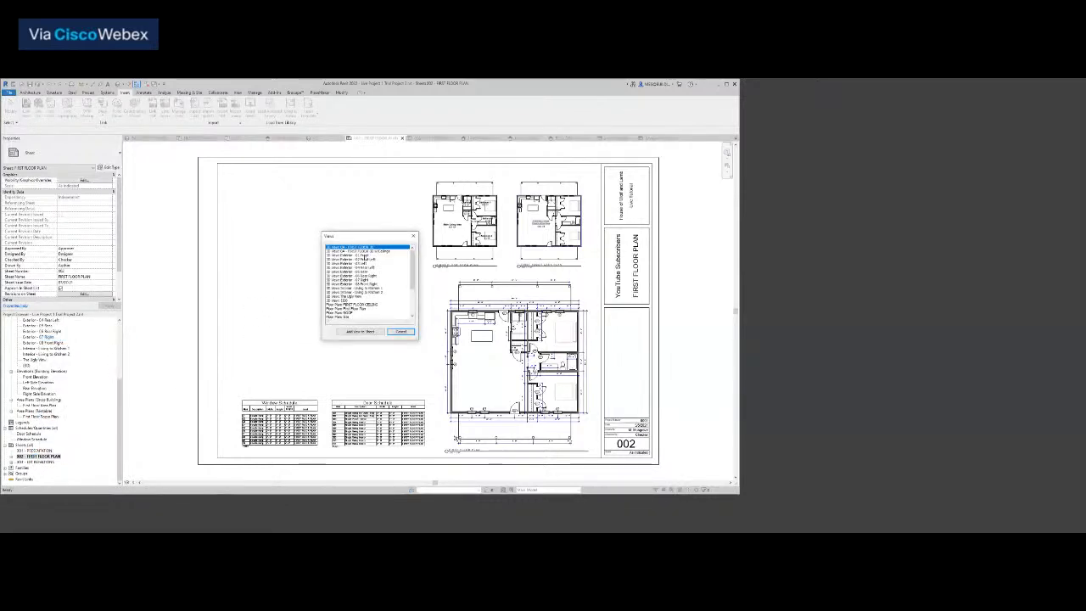
{"action": "left_click", "coordinate": [360, 331]}
{"action": "scroll", "coordinate": [424, 320], "scroll_direction": "down", "scroll_amount": 3}
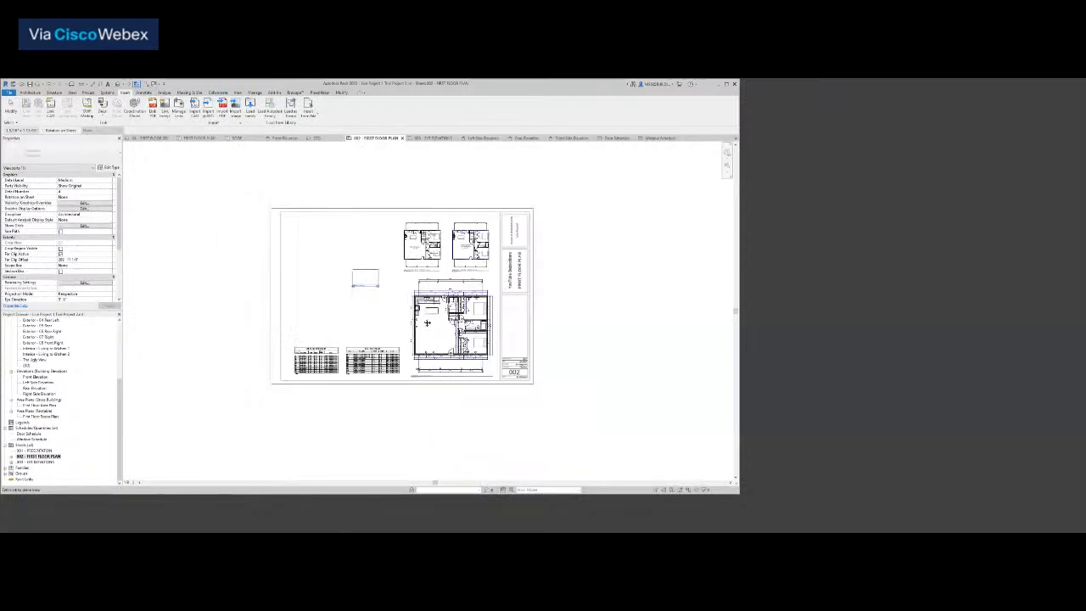
{"action": "left_click", "coordinate": [332, 244]}
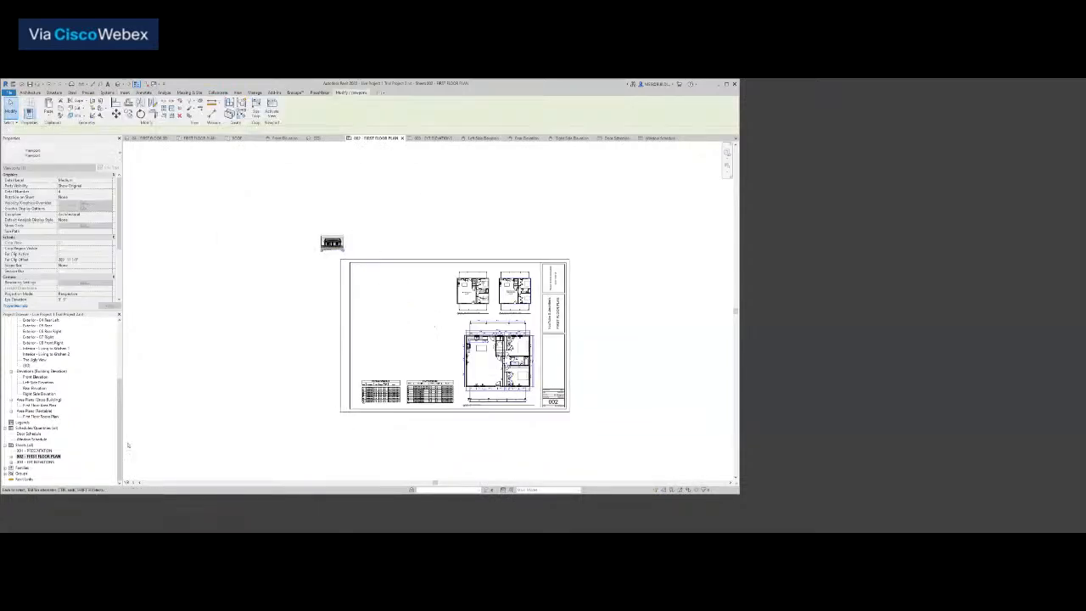
Add the Exterior - 02 Front Left 3D view to sheet 002, placing it beside the front view above the border
{"action": "right_click", "coordinate": [48, 459]}
{"action": "left_click", "coordinate": [62, 337]}
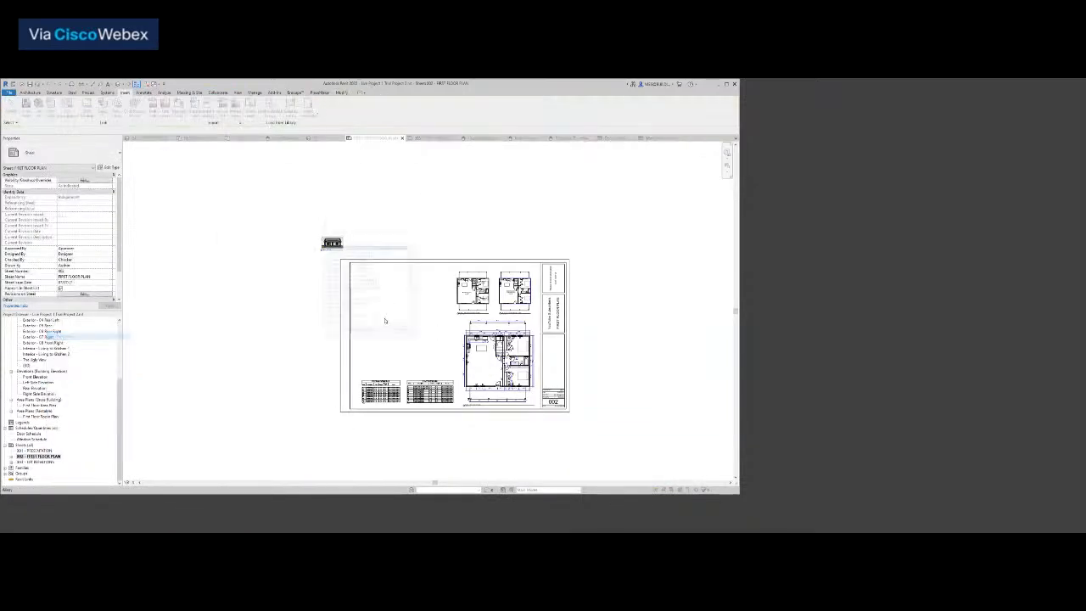
{"action": "double_click", "coordinate": [370, 253]}
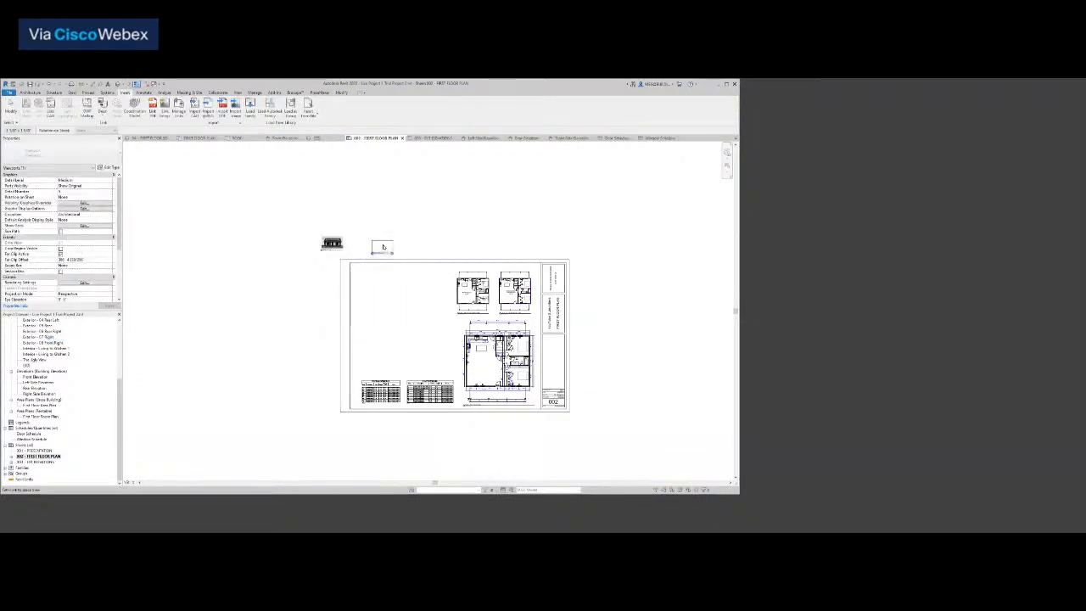
{"action": "left_click", "coordinate": [382, 247]}
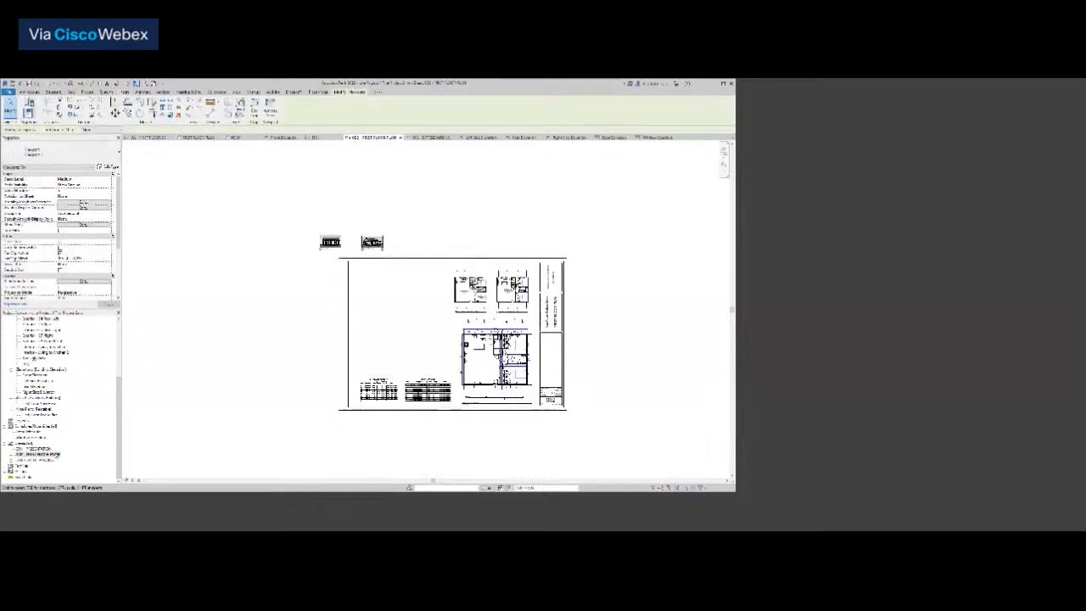
Add the Exterior - 07 Right 3D view to sheet 002, placing it in line with the two other exterior views
{"action": "right_click", "coordinate": [49, 454]}
{"action": "left_click", "coordinate": [93, 337]}
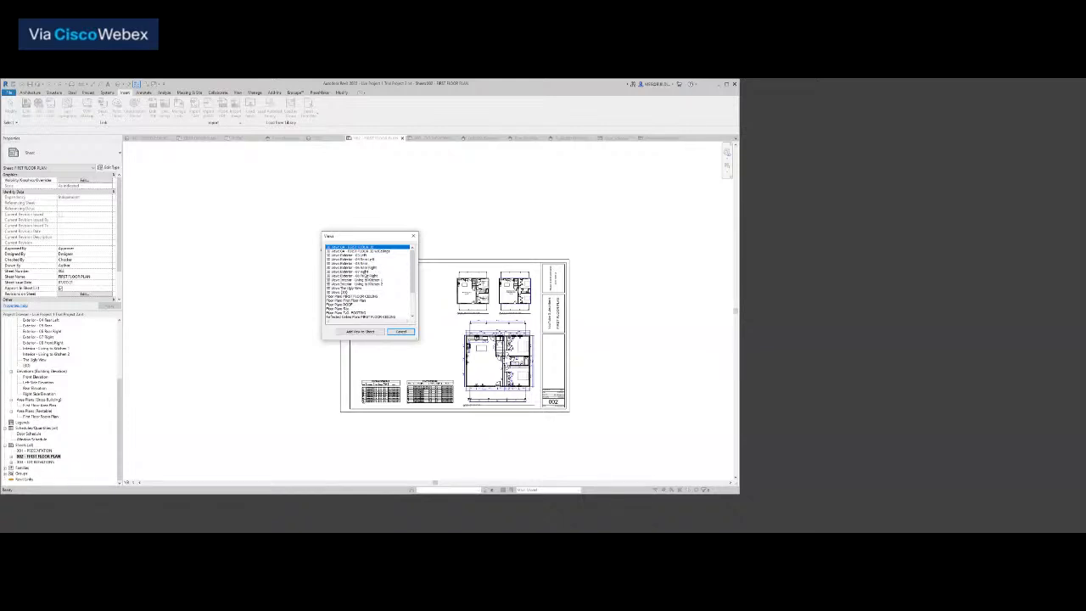
{"action": "left_click", "coordinate": [352, 272]}
{"action": "left_click", "coordinate": [360, 331]}
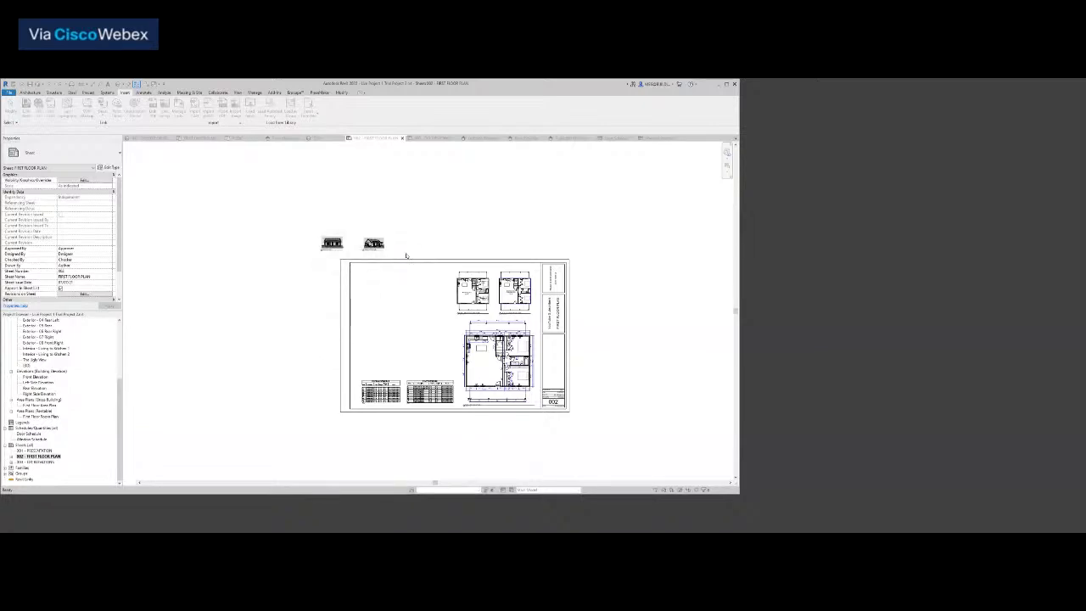
{"action": "left_click", "coordinate": [414, 245]}
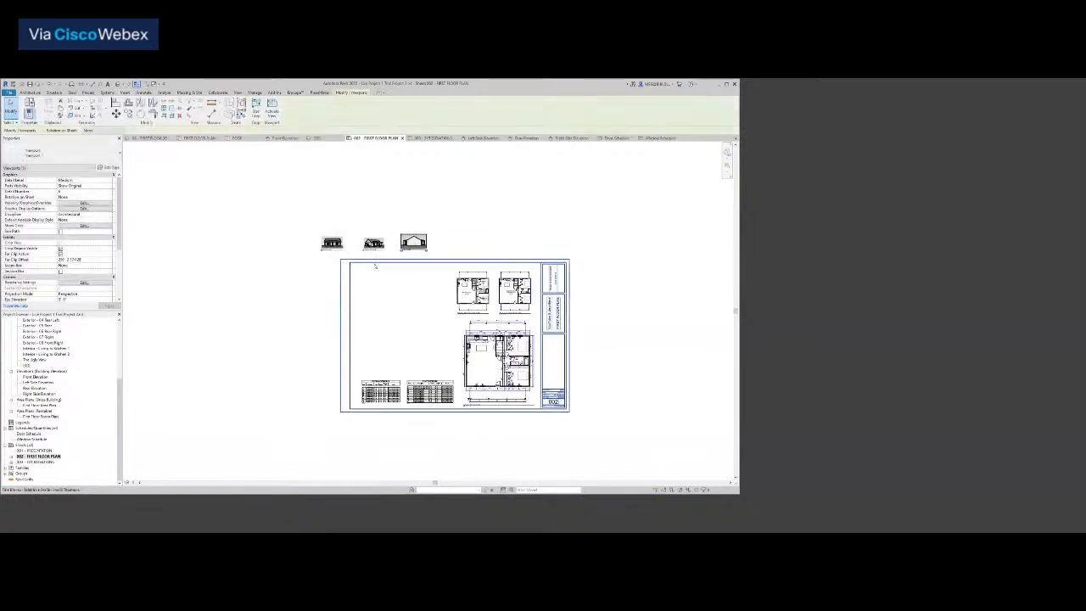
Remove the Exterior - 07 Right viewport from sheet 002
{"action": "scroll", "coordinate": [374, 266], "scroll_direction": "up", "scroll_amount": 2}
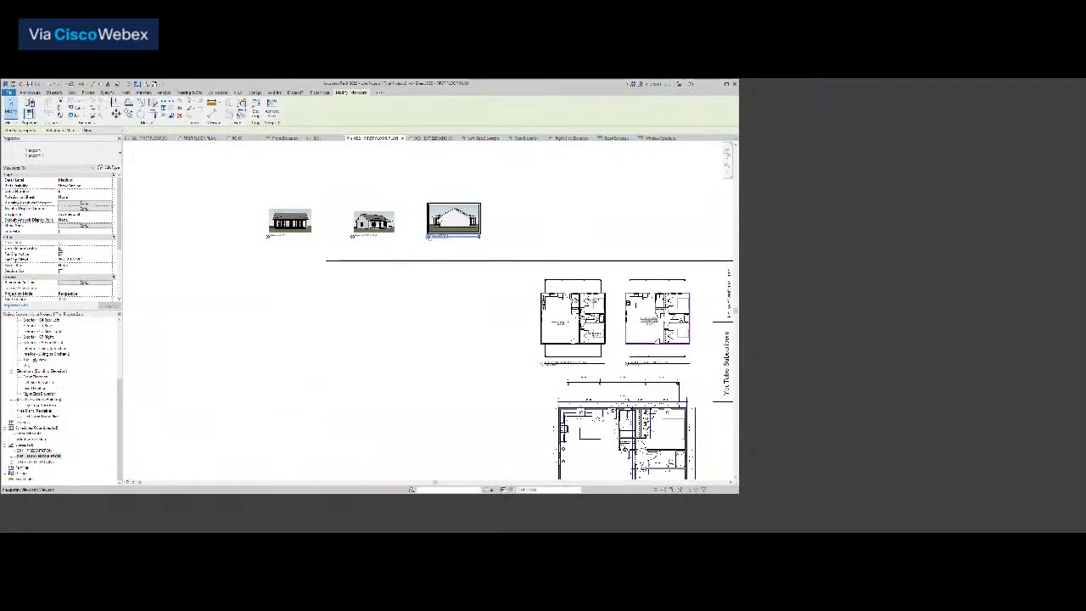
{"action": "left_click", "coordinate": [416, 311]}
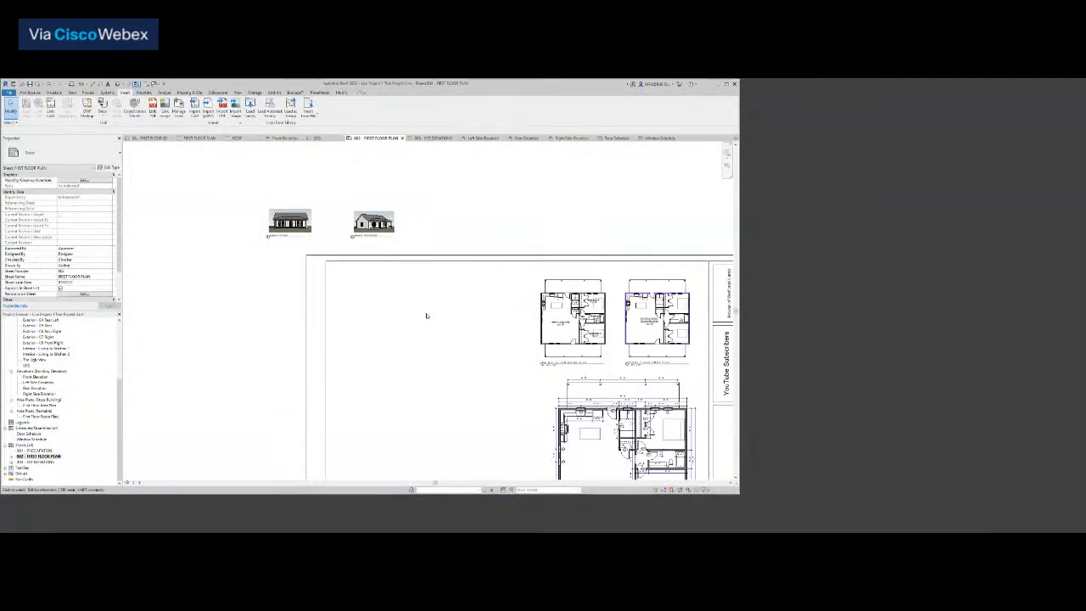
{"action": "scroll", "coordinate": [399, 306], "scroll_direction": "down", "scroll_amount": 4}
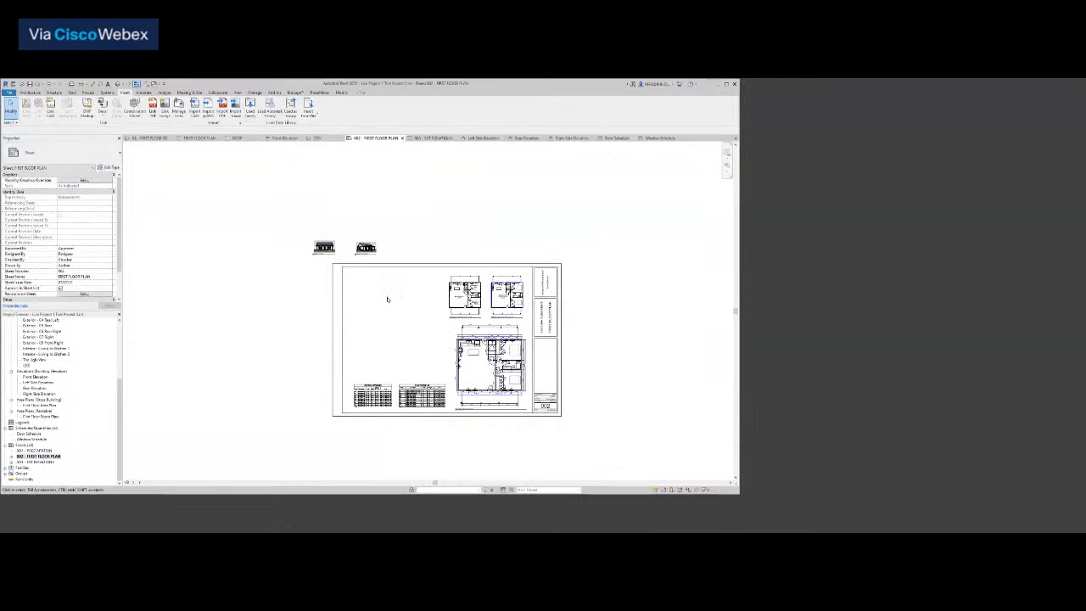
{"action": "scroll", "coordinate": [383, 309], "scroll_direction": "up", "scroll_amount": 3}
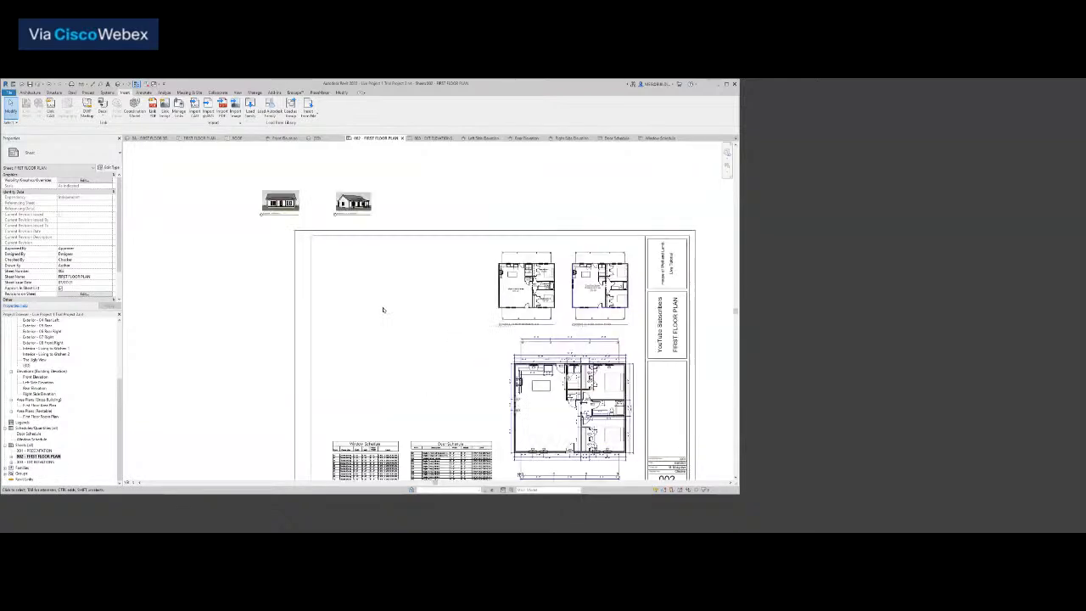
{"action": "scroll", "coordinate": [382, 309], "scroll_direction": "down", "scroll_amount": 1}
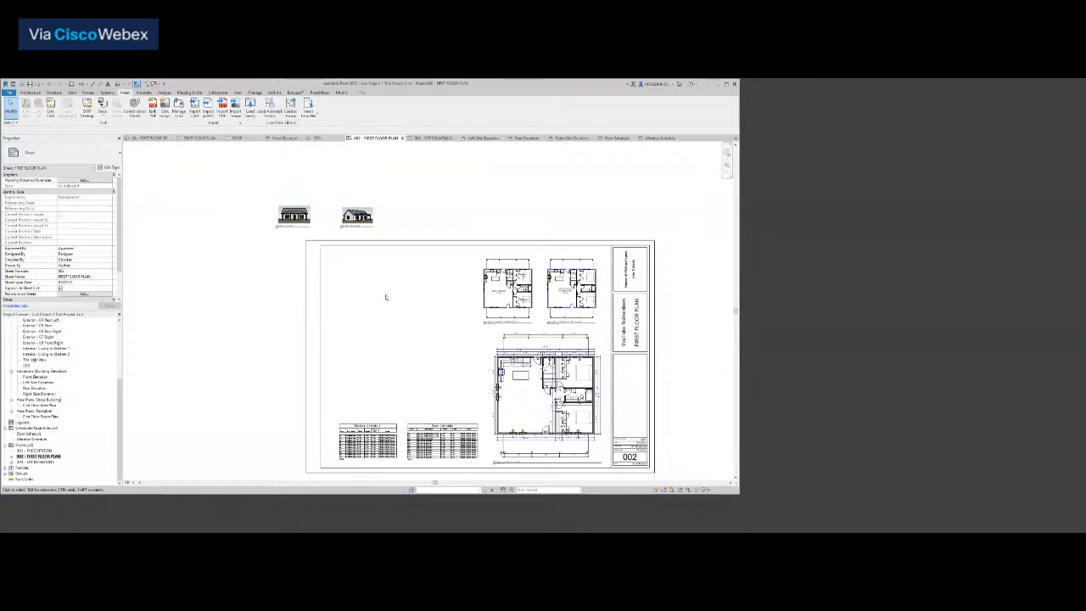
Add the Exterior - 05 Rear 3D view to sheet 002, placing it just outside the sheet border below the front view
{"action": "right_click", "coordinate": [42, 458]}
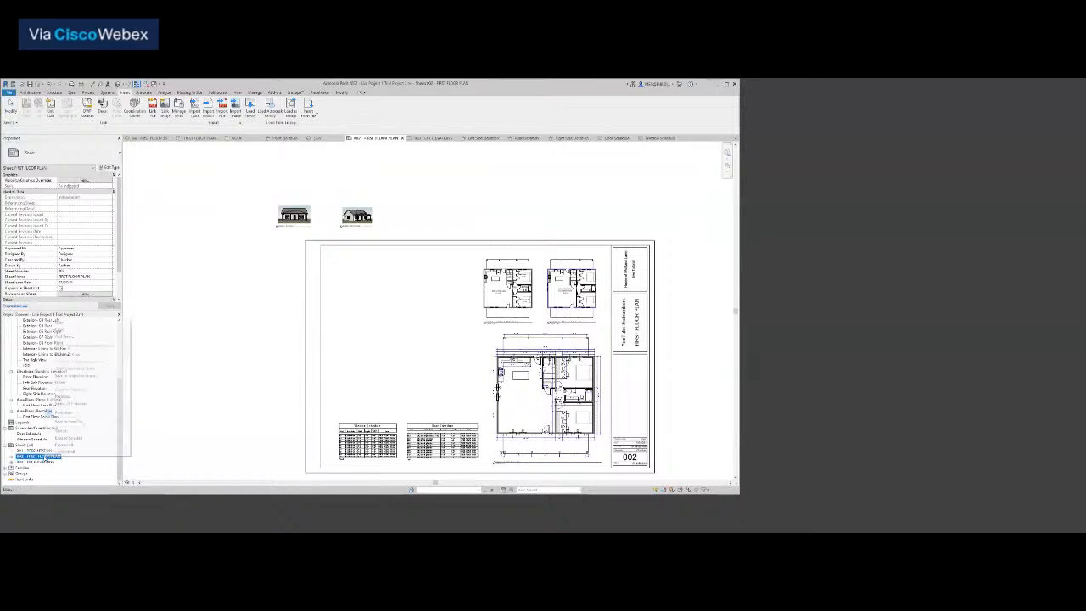
{"action": "left_click", "coordinate": [76, 339]}
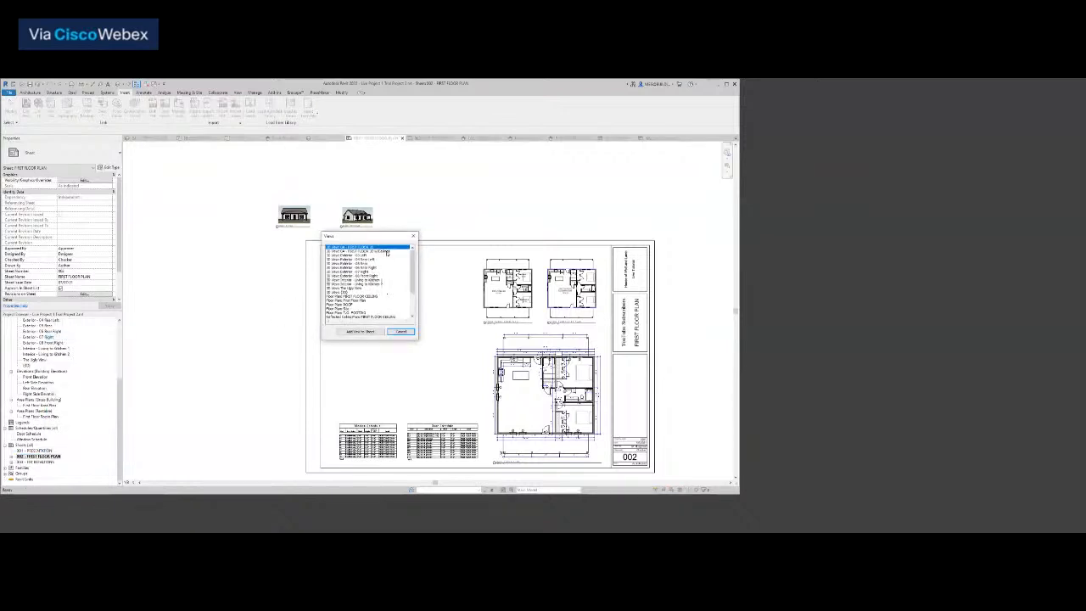
{"action": "double_click", "coordinate": [364, 266]}
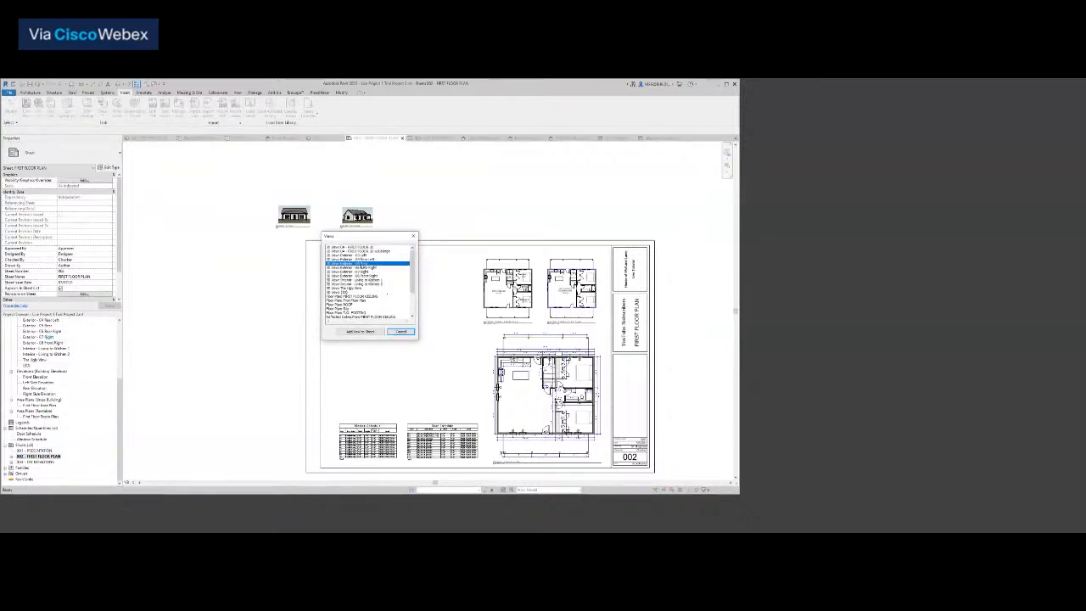
{"action": "left_click", "coordinate": [279, 256]}
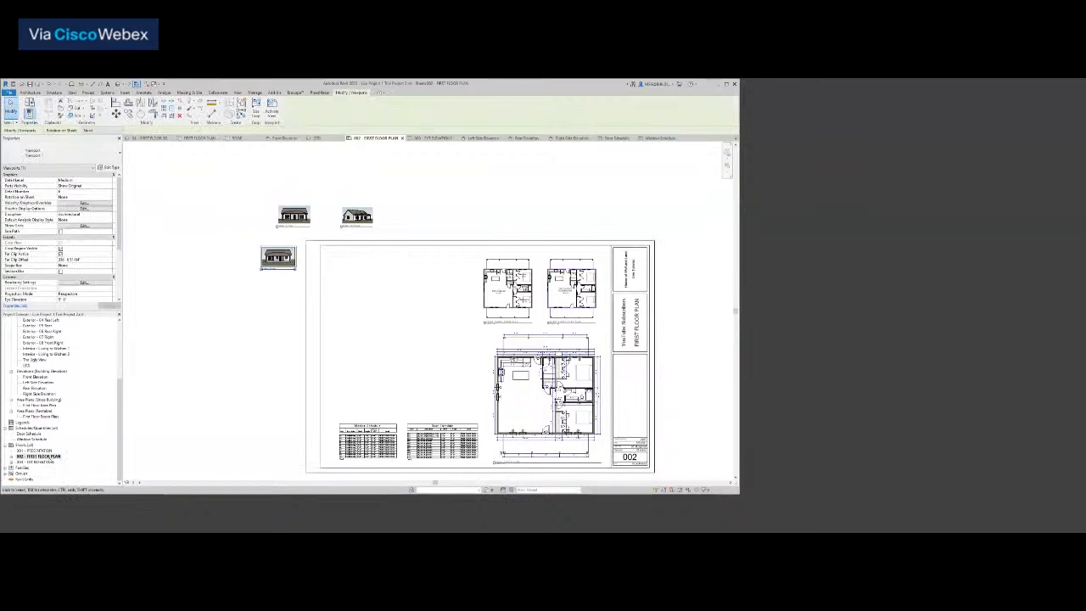
Add the Exterior - 08 Front Right 3D view to sheet 002, placing it in the empty upper corner inside the border
{"action": "right_click", "coordinate": [38, 457]}
{"action": "left_click", "coordinate": [67, 335]}
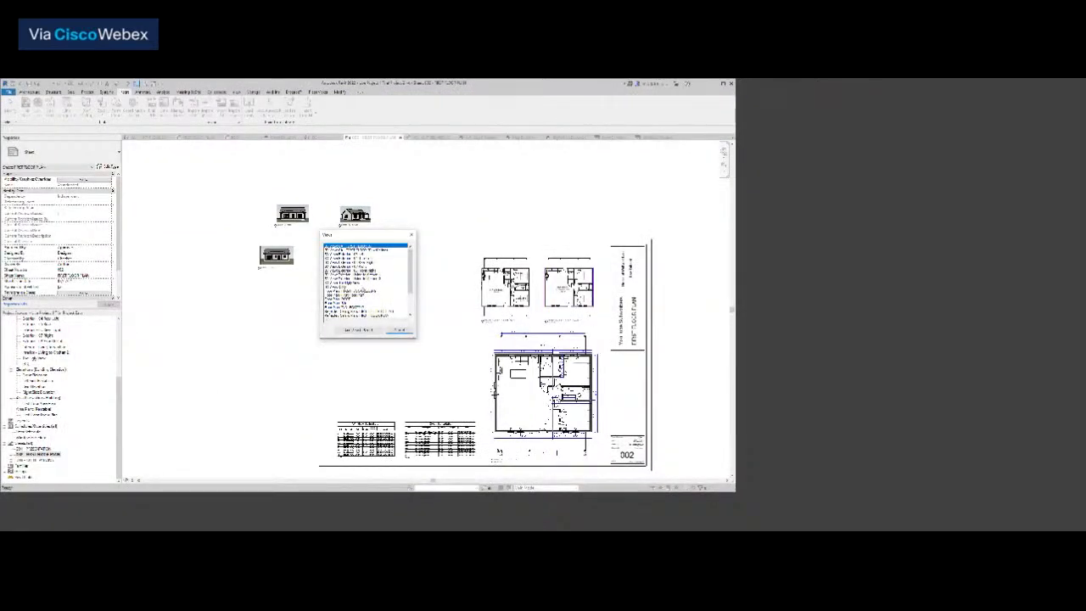
{"action": "double_click", "coordinate": [365, 269]}
{"action": "left_click", "coordinate": [358, 272]}
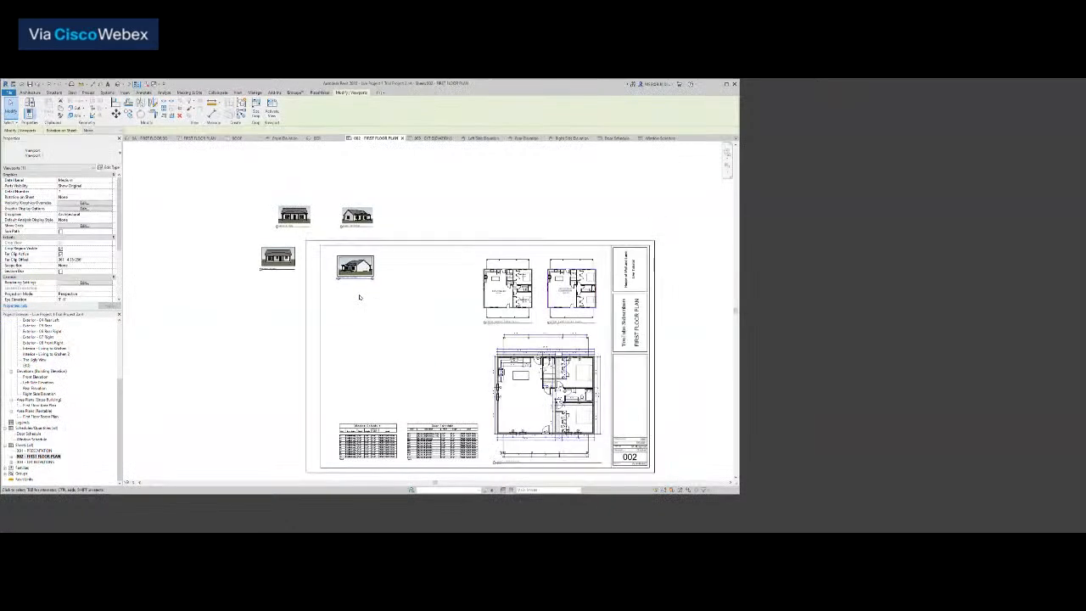
{"action": "left_click", "coordinate": [359, 297]}
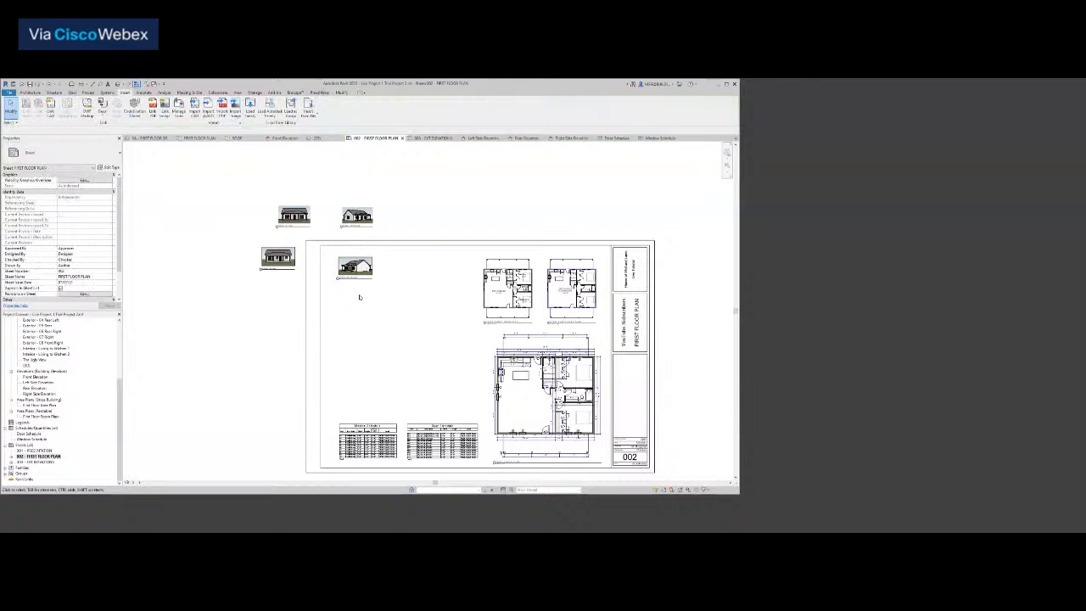
Duplicate the viewport type of the Exterior - 01 Front view as a NO TITLE type
{"action": "left_click", "coordinate": [293, 216]}
{"action": "left_click", "coordinate": [55, 157]}
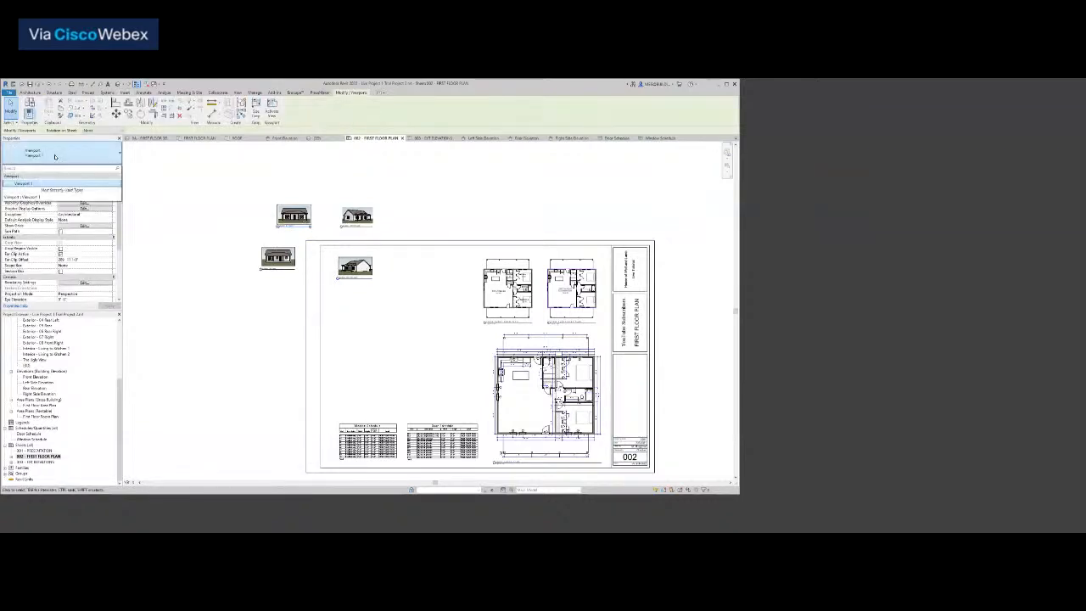
{"action": "scroll", "coordinate": [269, 228], "scroll_direction": "up", "scroll_amount": 3}
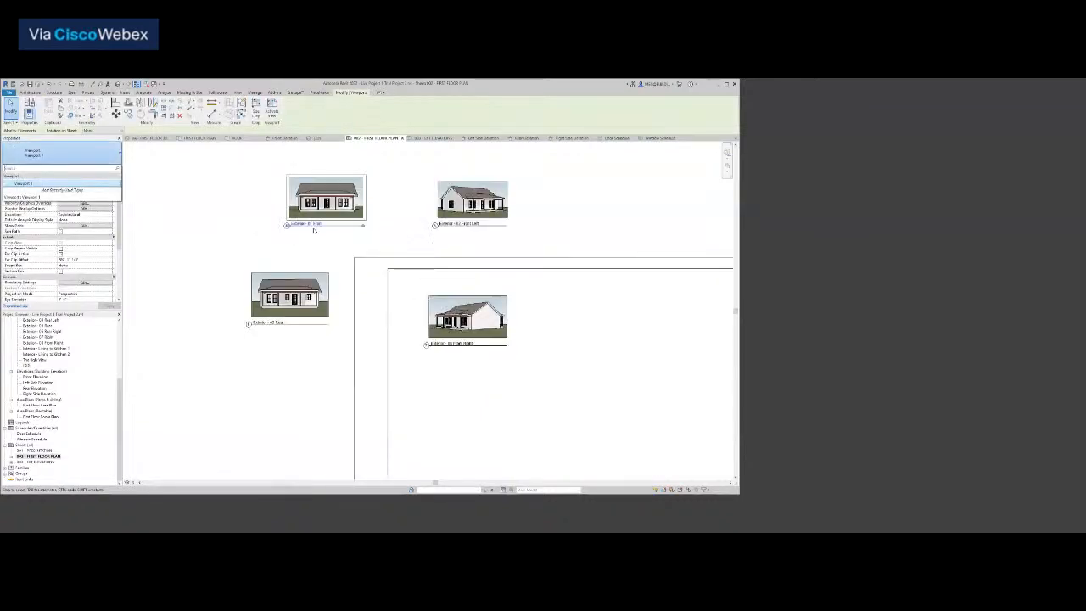
{"action": "left_click", "coordinate": [208, 241]}
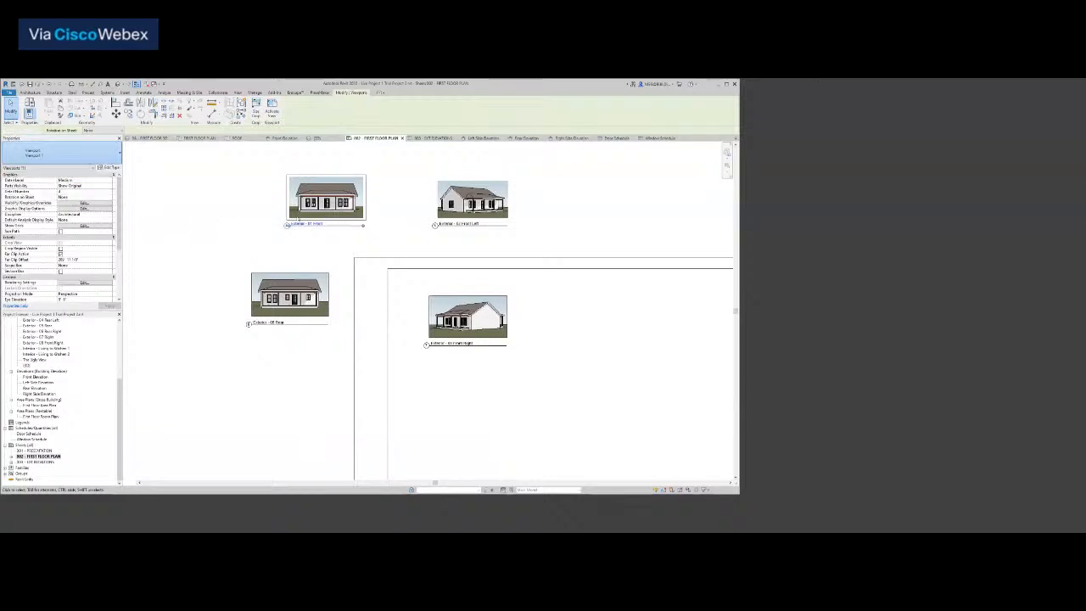
{"action": "left_click", "coordinate": [336, 216]}
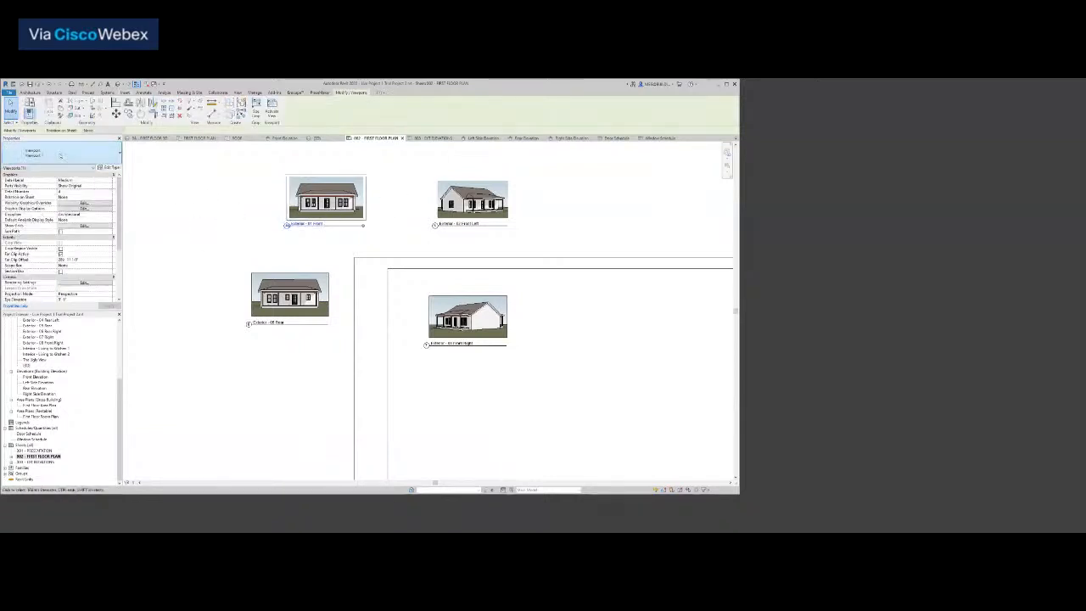
{"action": "left_click", "coordinate": [110, 168]}
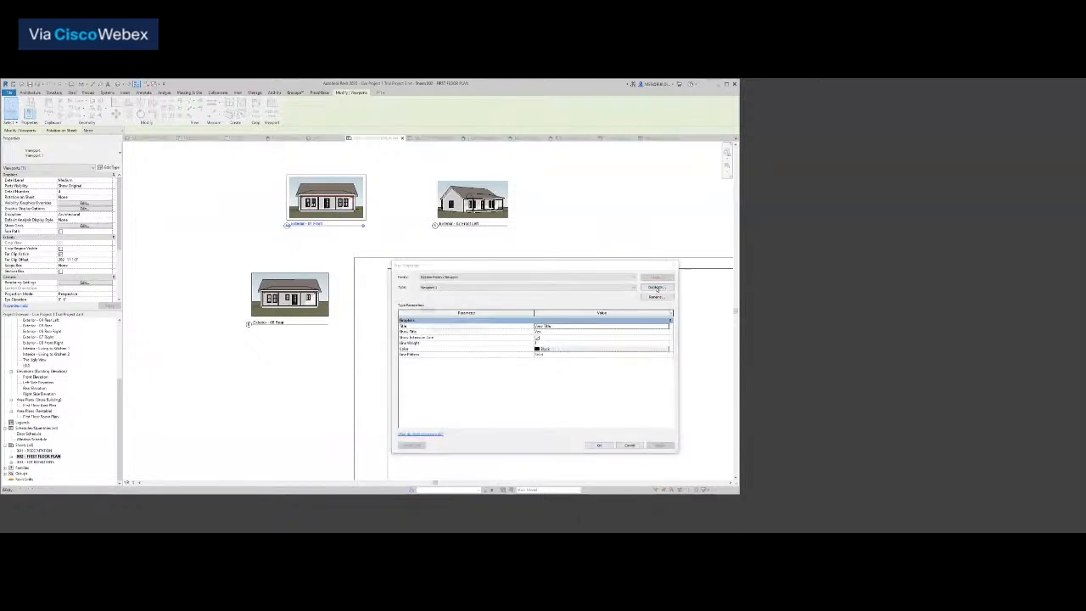
{"action": "left_click", "coordinate": [655, 297]}
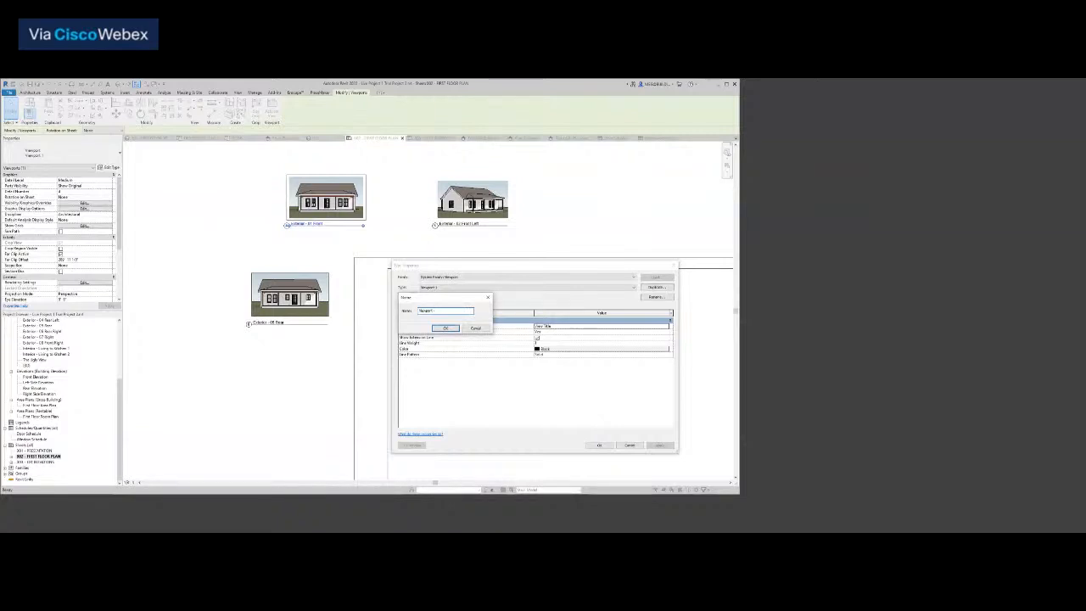
{"action": "type", "text": "E"}
{"action": "key", "text": "Return"}
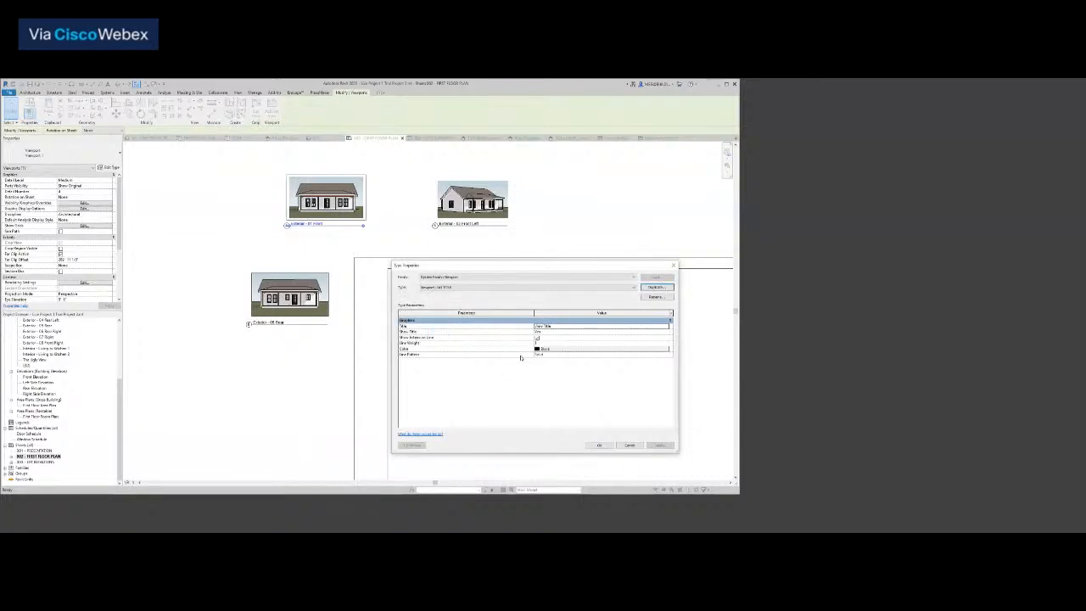
Set the title of the NO TITLE viewport type to none and apply it to the front view
{"action": "left_click", "coordinate": [668, 326]}
{"action": "left_click", "coordinate": [666, 326]}
{"action": "left_click", "coordinate": [567, 333]}
{"action": "left_click", "coordinate": [598, 445]}
{"action": "left_click", "coordinate": [526, 408]}
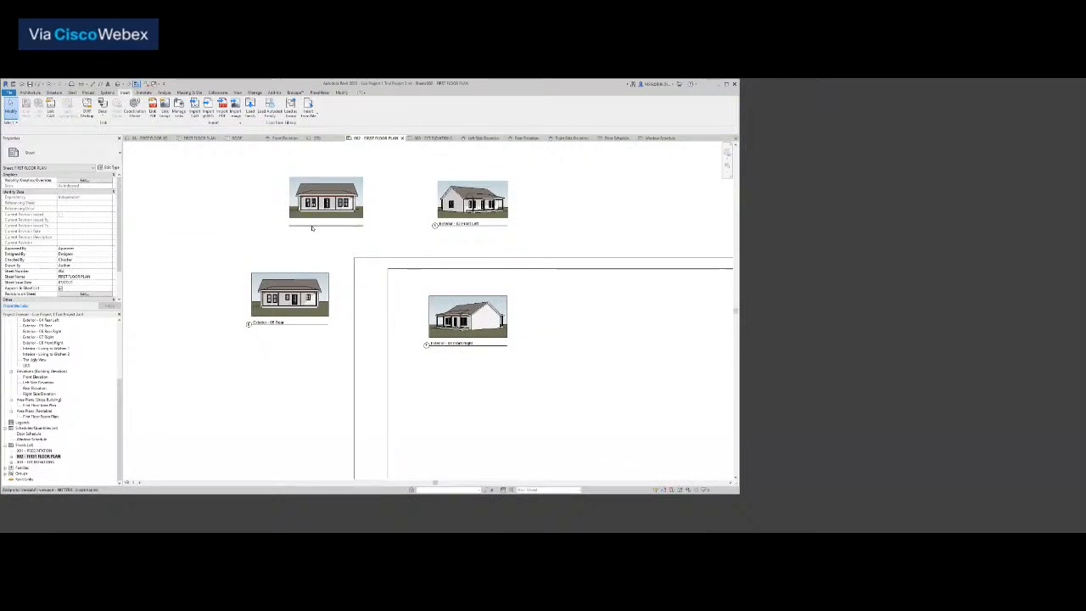
Turn off the extension line in the NO TITLE viewport type used by the front view
{"action": "scroll", "coordinate": [310, 216], "scroll_direction": "up", "scroll_amount": 2}
{"action": "left_click", "coordinate": [337, 182]}
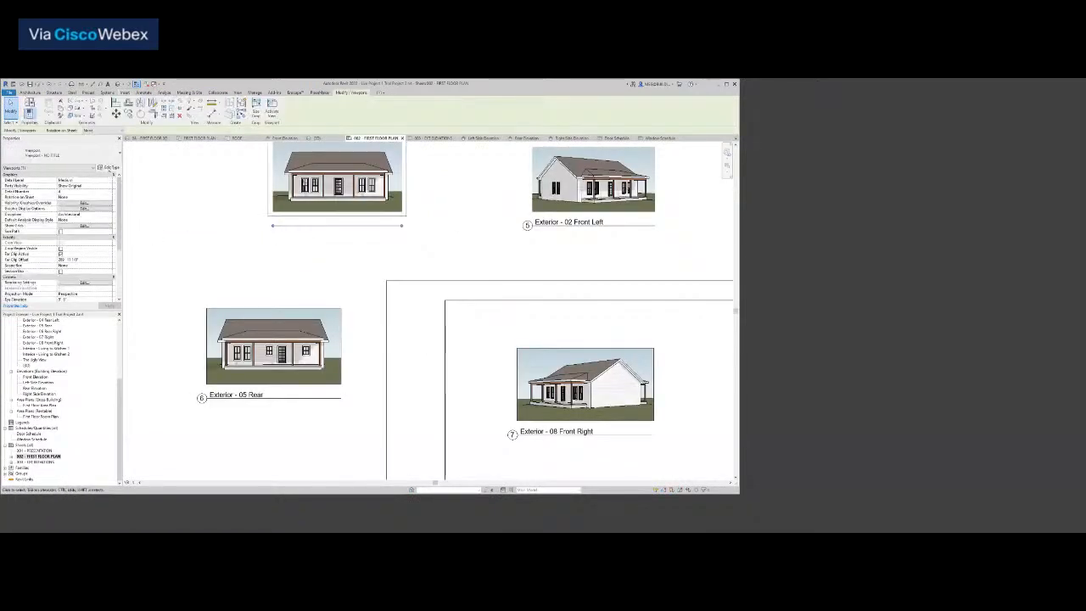
{"action": "left_click", "coordinate": [109, 168]}
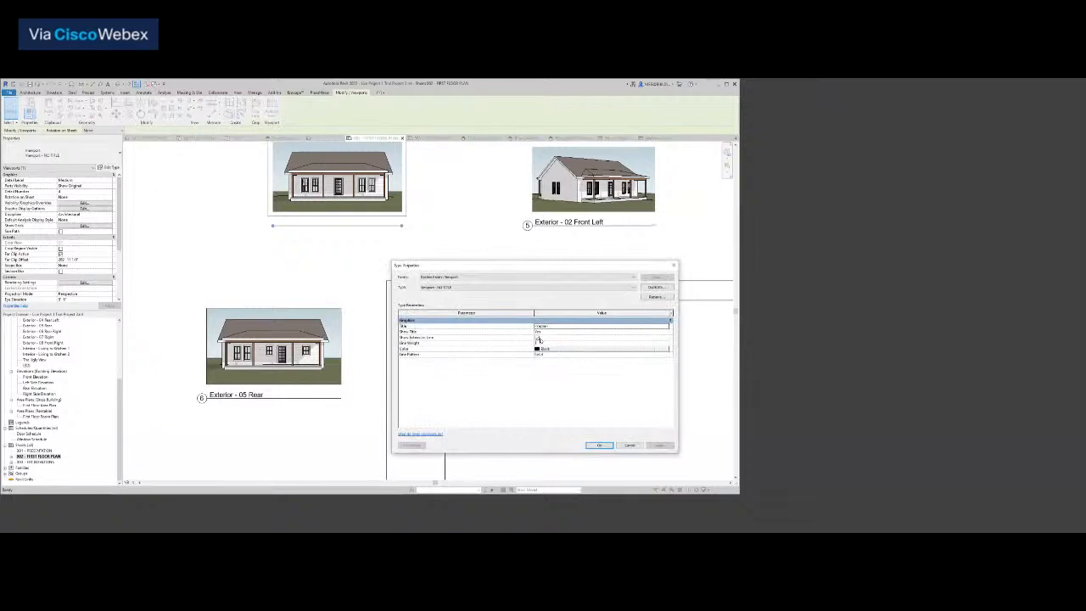
{"action": "left_click", "coordinate": [599, 444]}
{"action": "left_click", "coordinate": [458, 380]}
Assign the NO TITLE viewport type to the front left, rear and front right exterior views together
{"action": "scroll", "coordinate": [478, 381], "scroll_direction": "down", "scroll_amount": 6}
{"action": "middle_click_drag", "start_coordinate": [477, 381], "coordinate": [455, 356]}
{"action": "scroll", "coordinate": [480, 297], "scroll_direction": "up", "scroll_amount": 2}
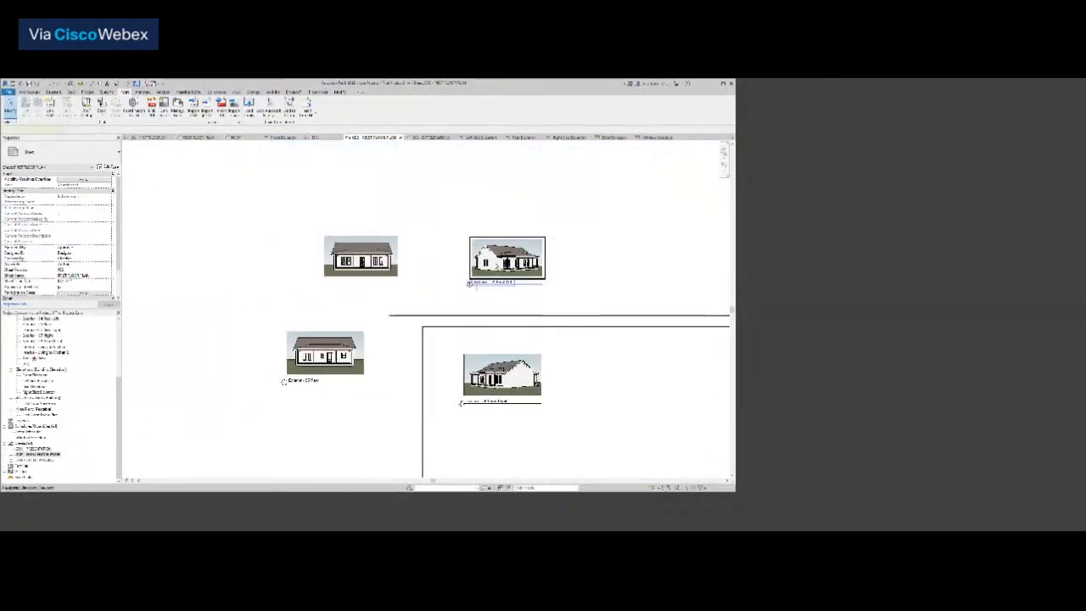
{"action": "scroll", "coordinate": [493, 266], "scroll_direction": "up", "scroll_amount": 1}
{"action": "left_click", "coordinate": [495, 266]}
{"action": "left_click", "coordinate": [322, 387]}
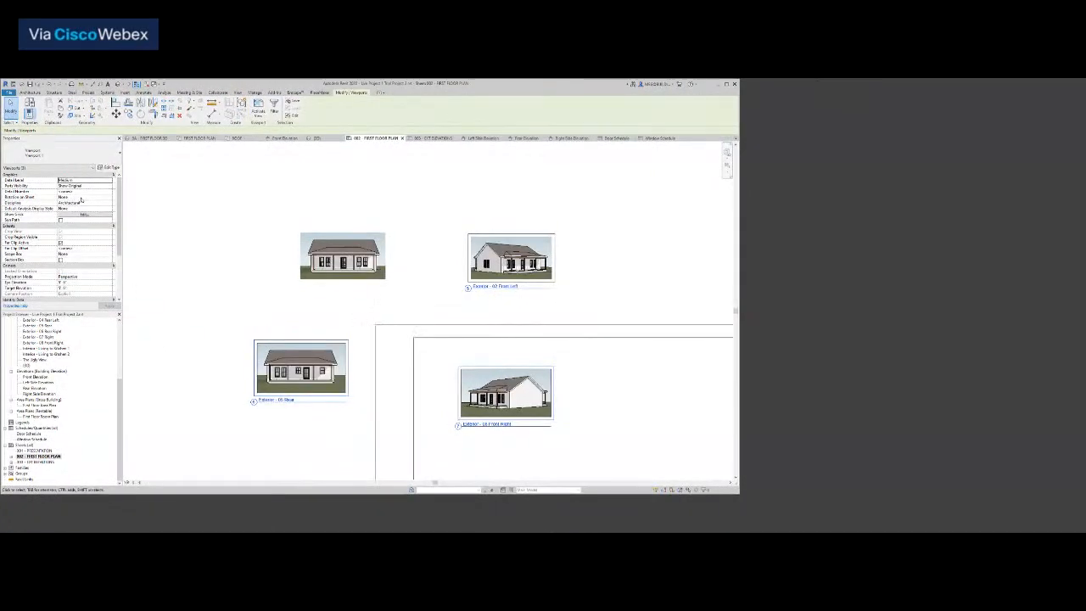
{"action": "left_click", "coordinate": [58, 151]}
{"action": "left_click", "coordinate": [54, 191]}
{"action": "left_click", "coordinate": [197, 276]}
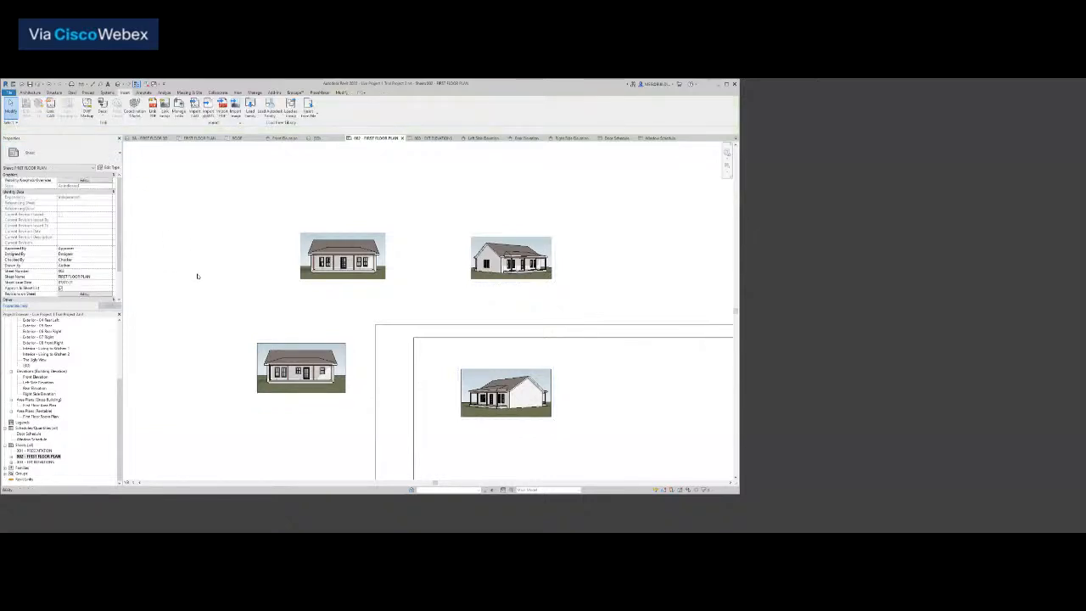
Move the four exterior views into the sheet's empty area, with front and rear in a row above front left and front right
{"action": "middle_click", "coordinate": [197, 276]}
{"action": "middle_click", "coordinate": [198, 276]}
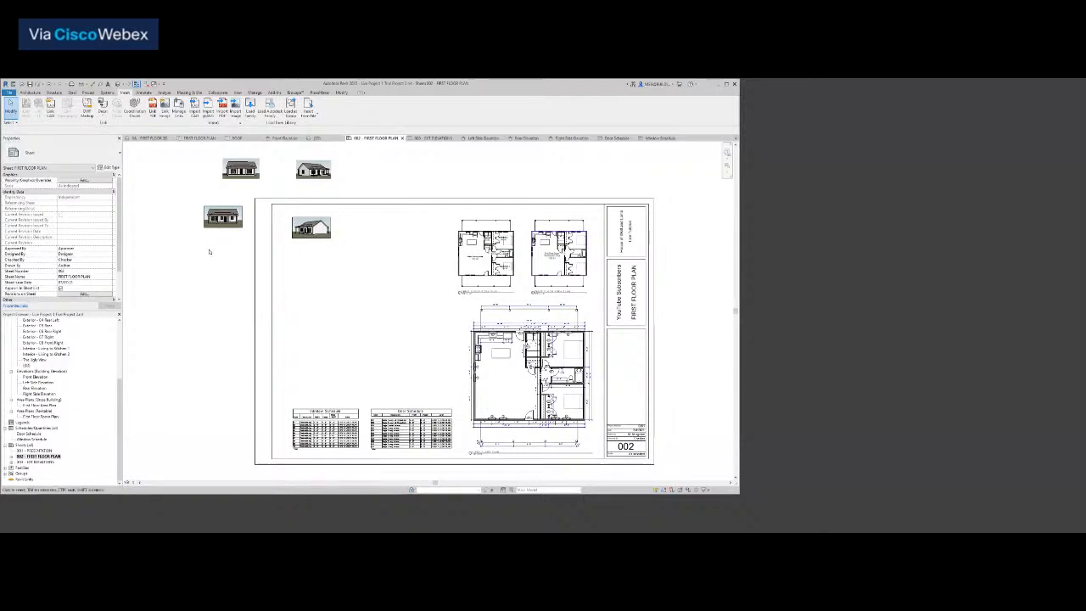
{"action": "left_click_drag", "start_coordinate": [234, 168], "coordinate": [311, 253]}
{"action": "left_click_drag", "start_coordinate": [221, 217], "coordinate": [421, 248]}
{"action": "left_click_drag", "start_coordinate": [355, 283], "coordinate": [354, 246]}
{"action": "left_click_drag", "start_coordinate": [315, 175], "coordinate": [410, 323]}
{"action": "left_click_drag", "start_coordinate": [305, 228], "coordinate": [307, 324]}
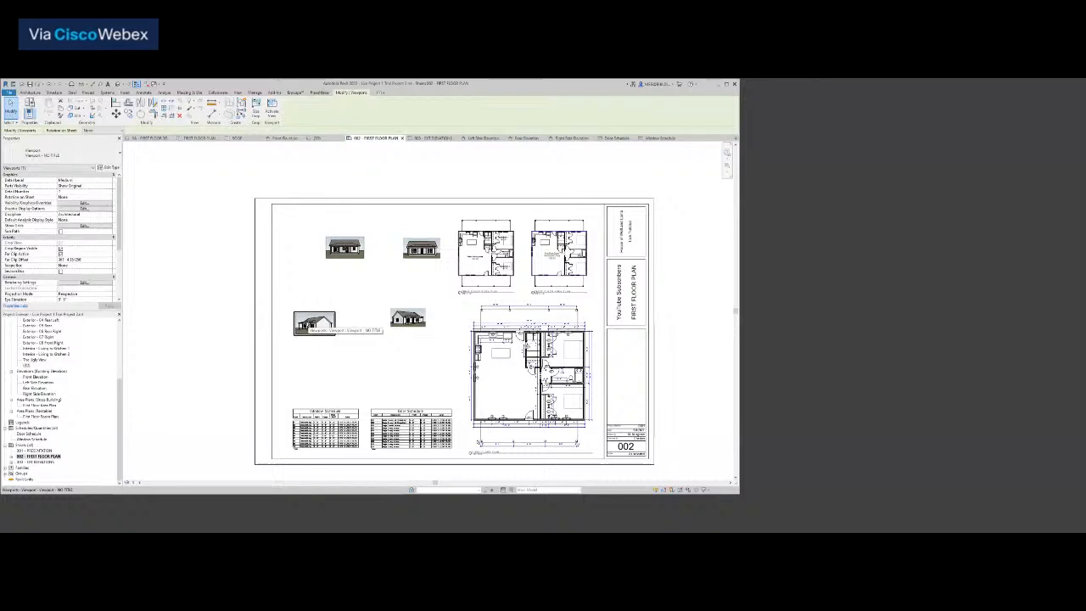
Nudge the exterior views on sheet 002 so the two rows sit more evenly beside the floor plans
{"action": "left_click_drag", "start_coordinate": [346, 251], "coordinate": [332, 260]}
{"action": "left_click_drag", "start_coordinate": [418, 257], "coordinate": [406, 265]}
{"action": "left_click_drag", "start_coordinate": [407, 320], "coordinate": [411, 328]}
{"action": "left_click", "coordinate": [235, 311]}
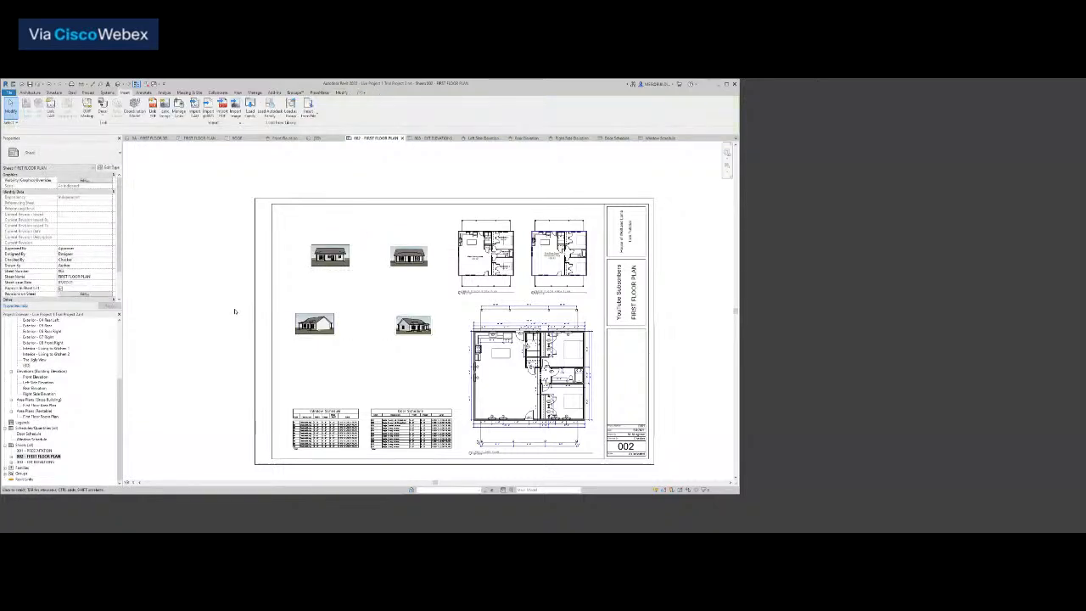
Open sheet 003 EXT ELEVATIONS and place the Exterior - 03 Left 3D view below the right side elevation
{"action": "key", "text": "z"}
{"action": "key", "text": "f"}
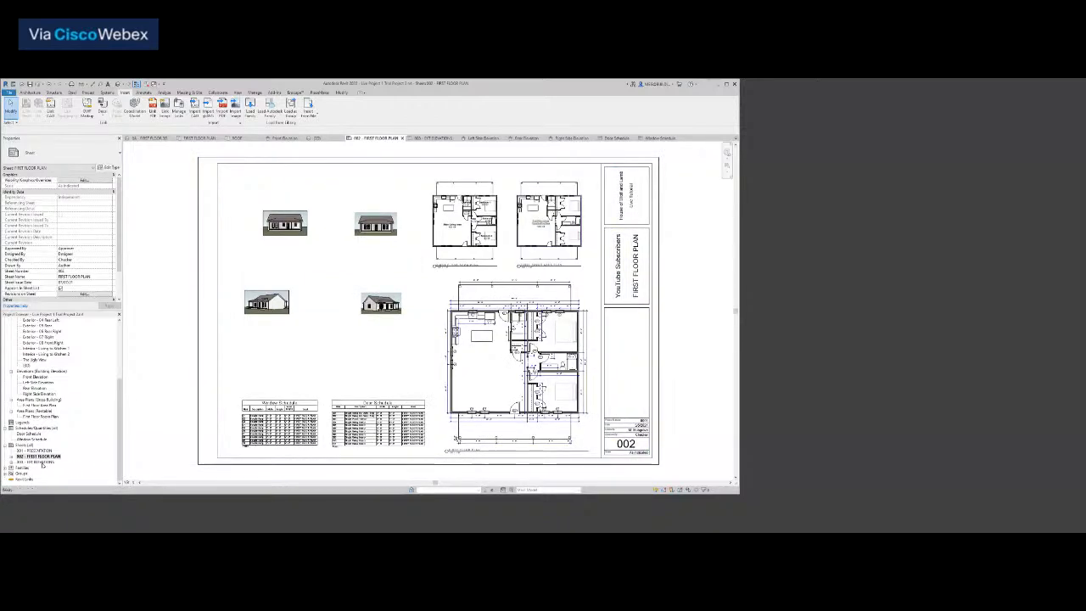
{"action": "double_click", "coordinate": [38, 461]}
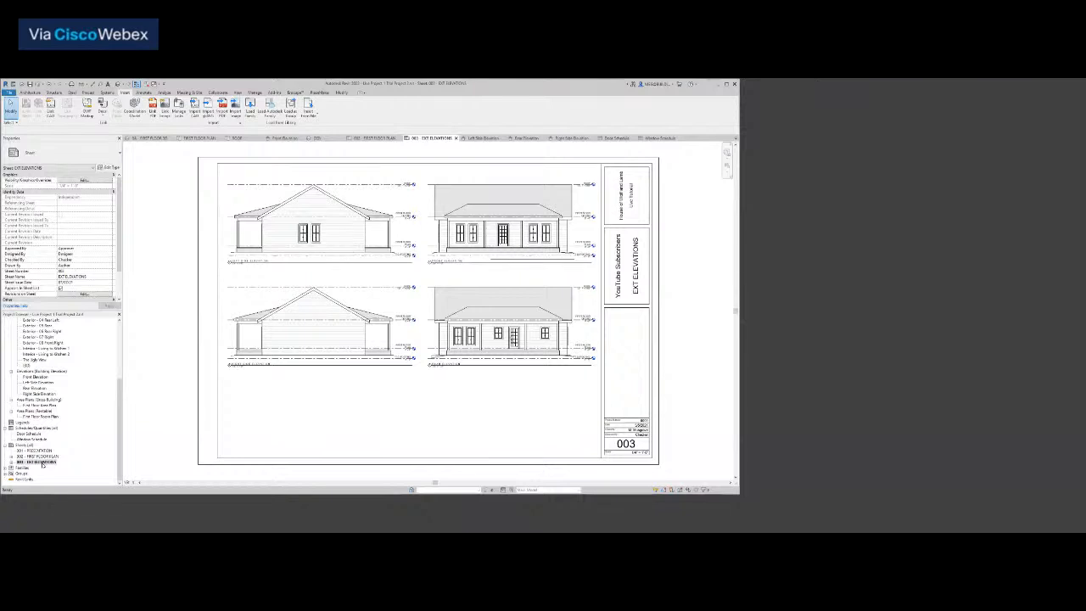
{"action": "right_click", "coordinate": [42, 463]}
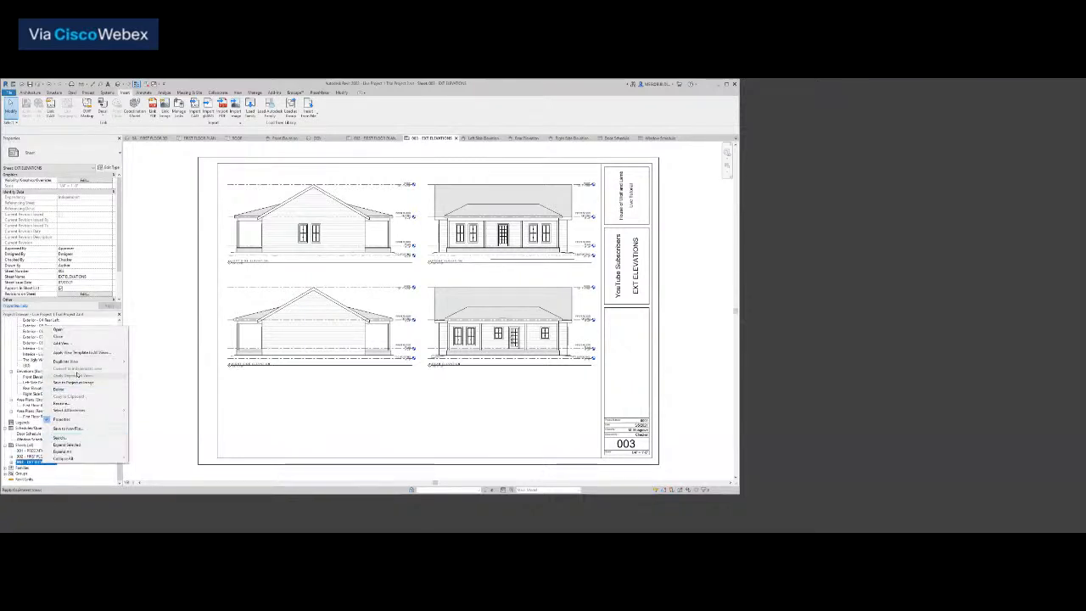
{"action": "left_click", "coordinate": [63, 343]}
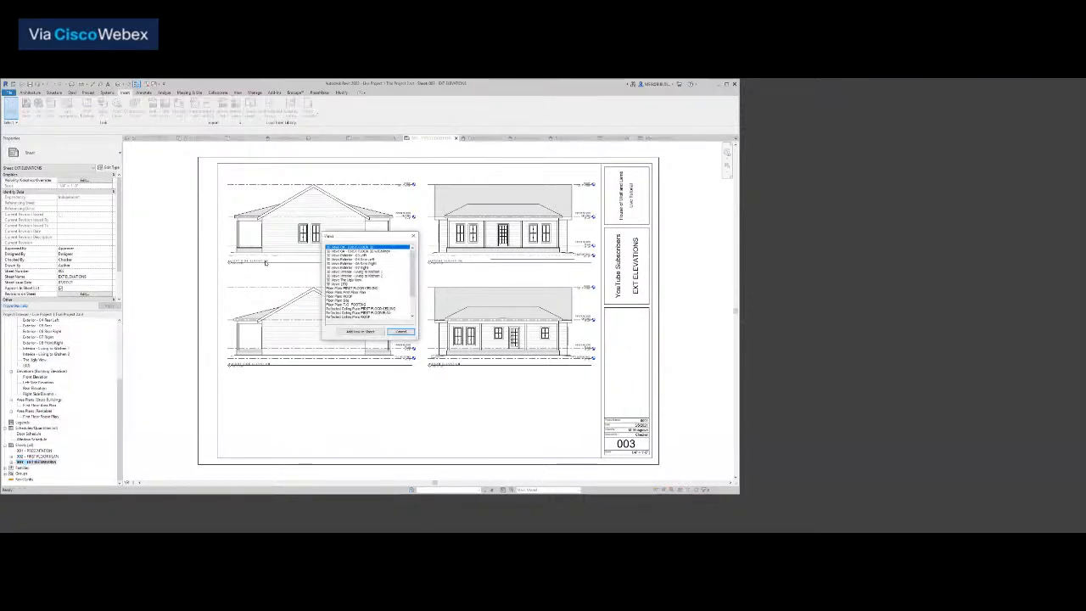
{"action": "left_click", "coordinate": [356, 251]}
{"action": "left_click", "coordinate": [360, 331]}
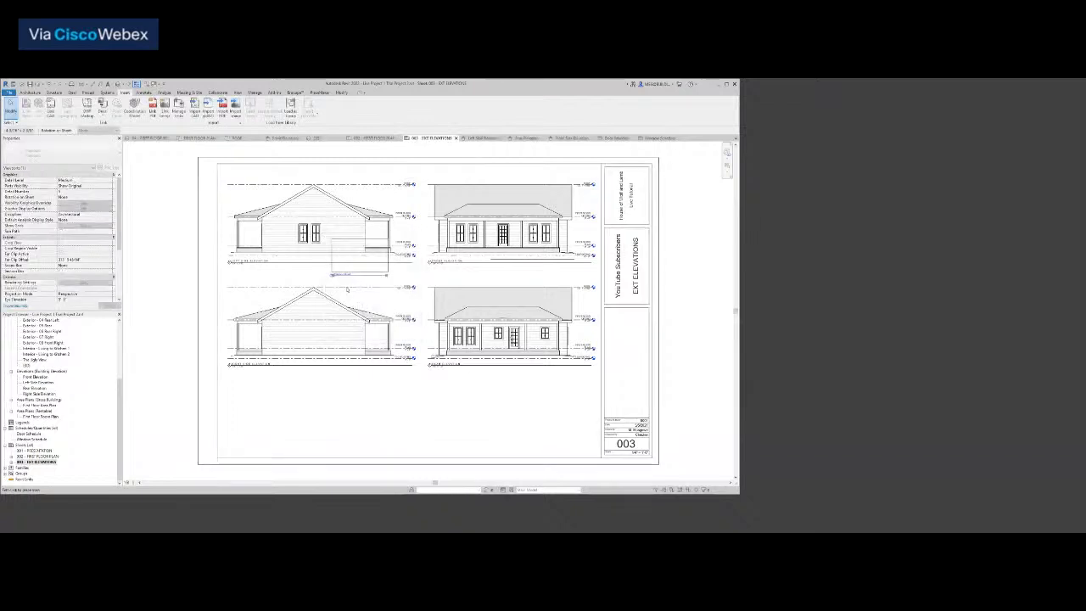
{"action": "left_click", "coordinate": [271, 406]}
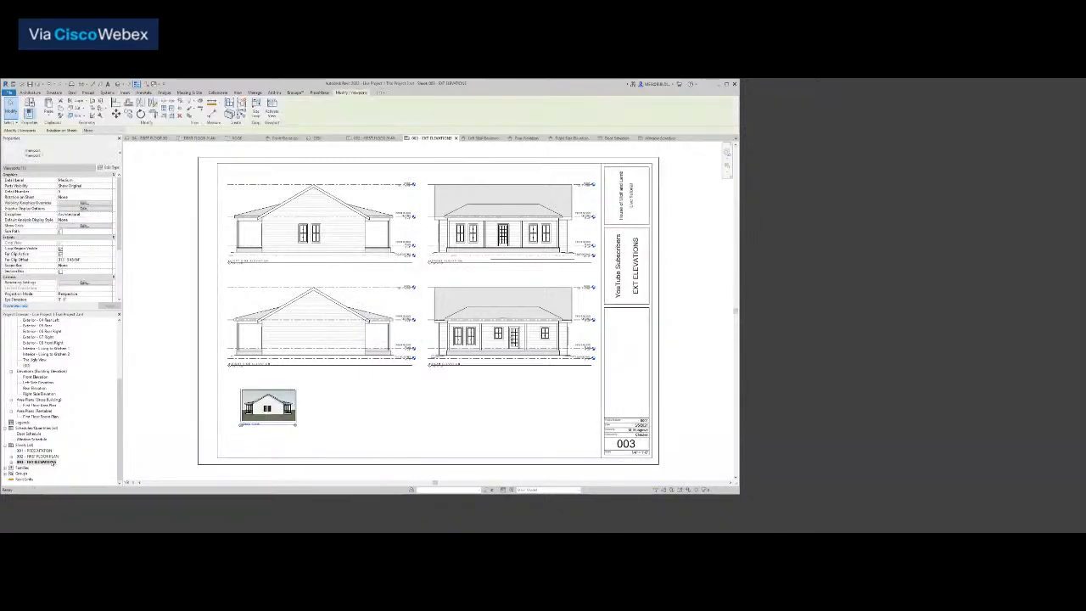
Add the Exterior - 06 Rear Right 3D view to sheet 003, placing it below the rear elevation
{"action": "right_click", "coordinate": [53, 463]}
{"action": "left_click", "coordinate": [68, 343]}
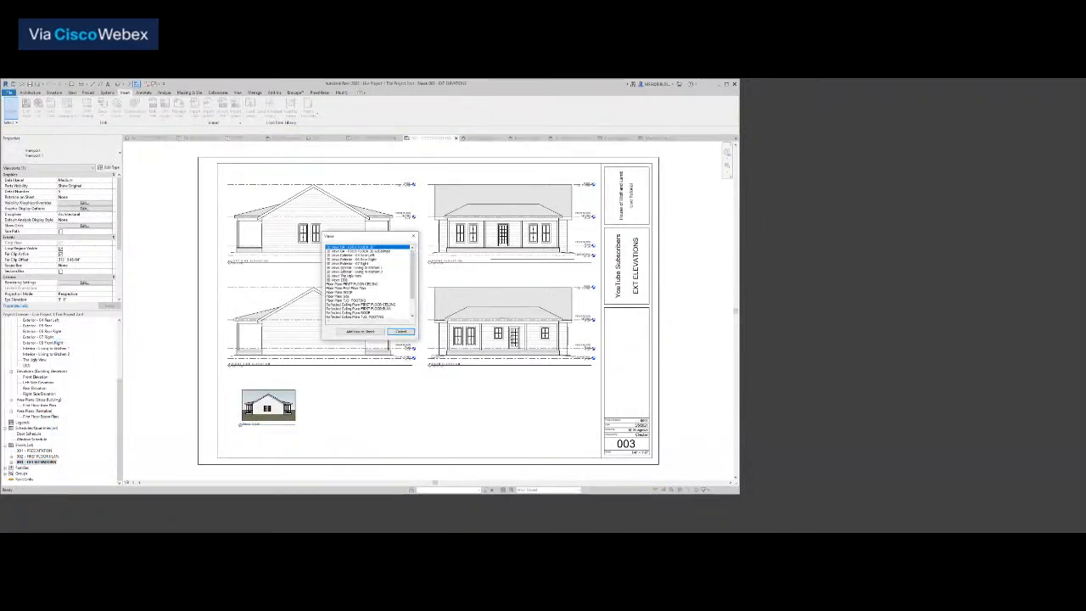
{"action": "left_click", "coordinate": [357, 258]}
{"action": "left_click", "coordinate": [360, 331]}
{"action": "left_click", "coordinate": [467, 407]}
Add the Exterior - 04 Rear Left 3D view to sheet 003, placing it beside the Exterior - 03 Left view
{"action": "right_click", "coordinate": [53, 463]}
{"action": "left_click", "coordinate": [83, 341]}
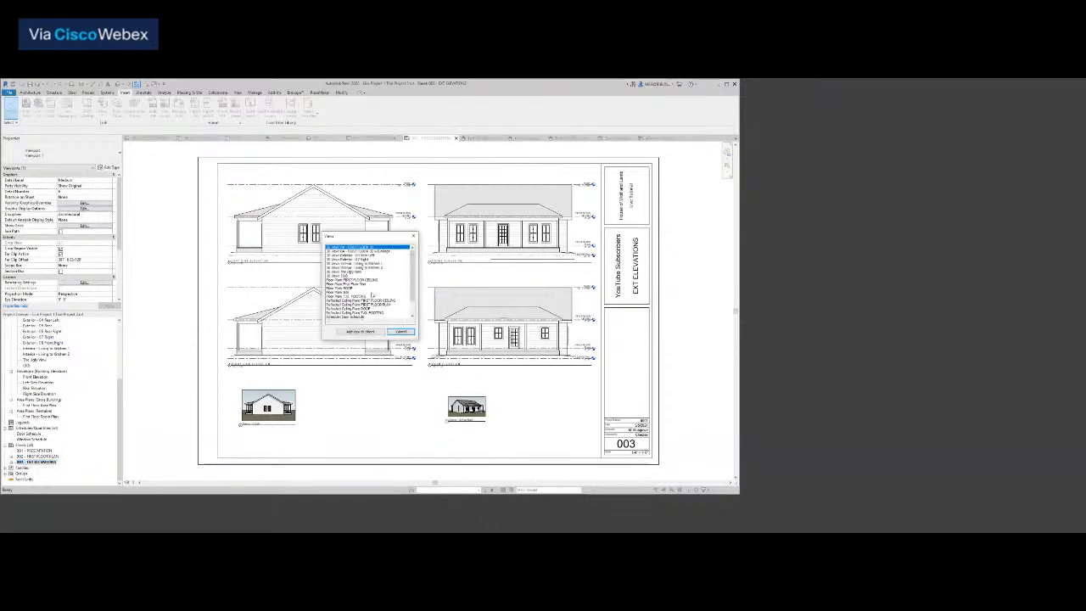
{"action": "left_click", "coordinate": [356, 252]}
{"action": "left_click", "coordinate": [360, 331]}
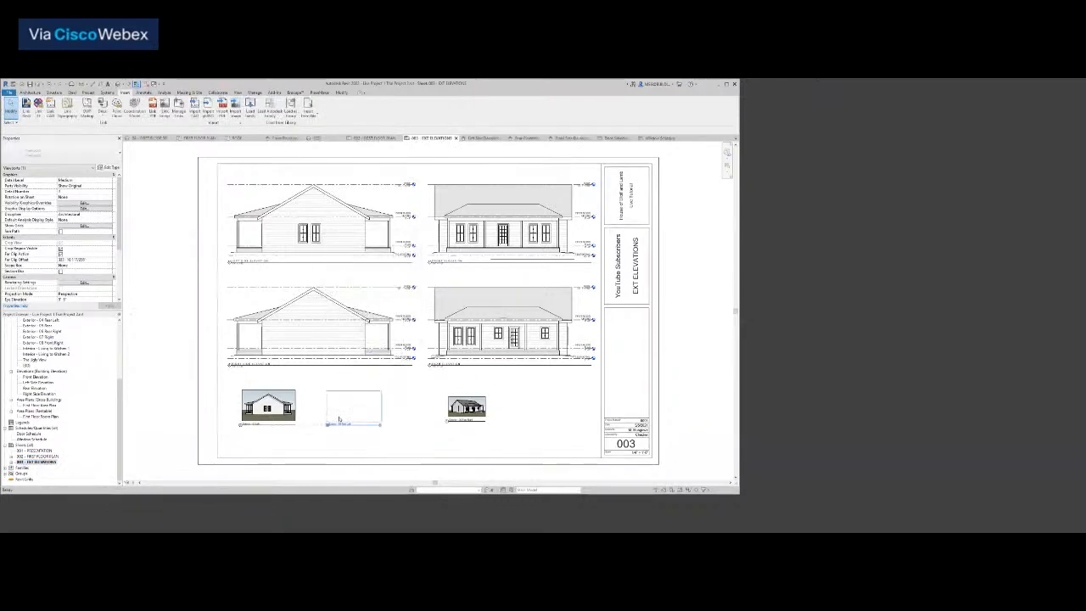
{"action": "left_click", "coordinate": [340, 419]}
Add the Exterior - 07 Right 3D view to sheet 003, placing it beside the Exterior - 06 Rear Right view
{"action": "right_click", "coordinate": [51, 462]}
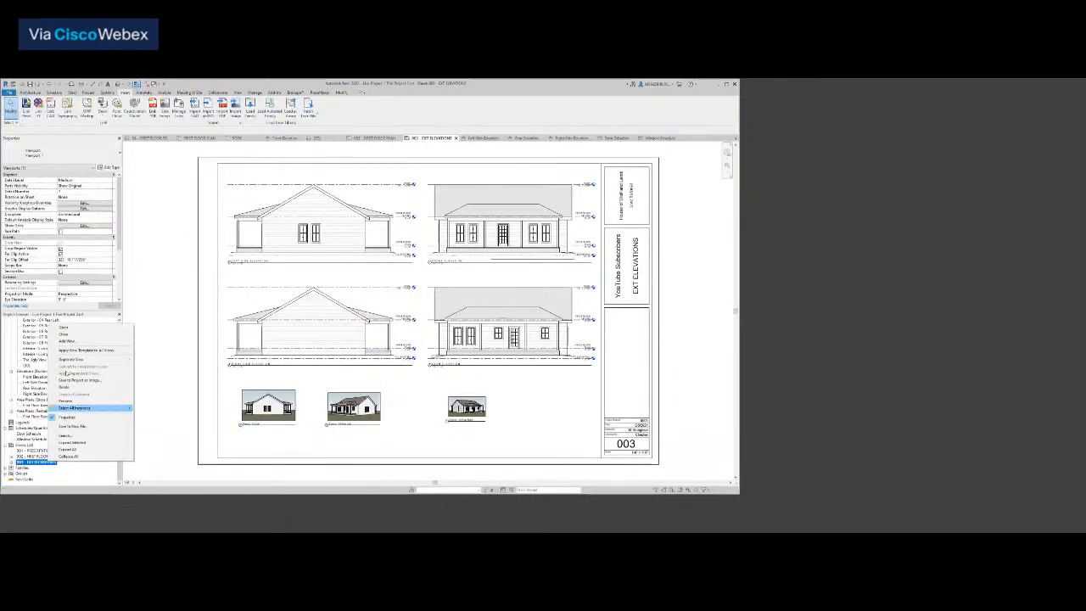
{"action": "left_click", "coordinate": [68, 342]}
{"action": "left_click", "coordinate": [357, 255]}
{"action": "left_click", "coordinate": [360, 330]}
{"action": "left_click", "coordinate": [521, 408]}
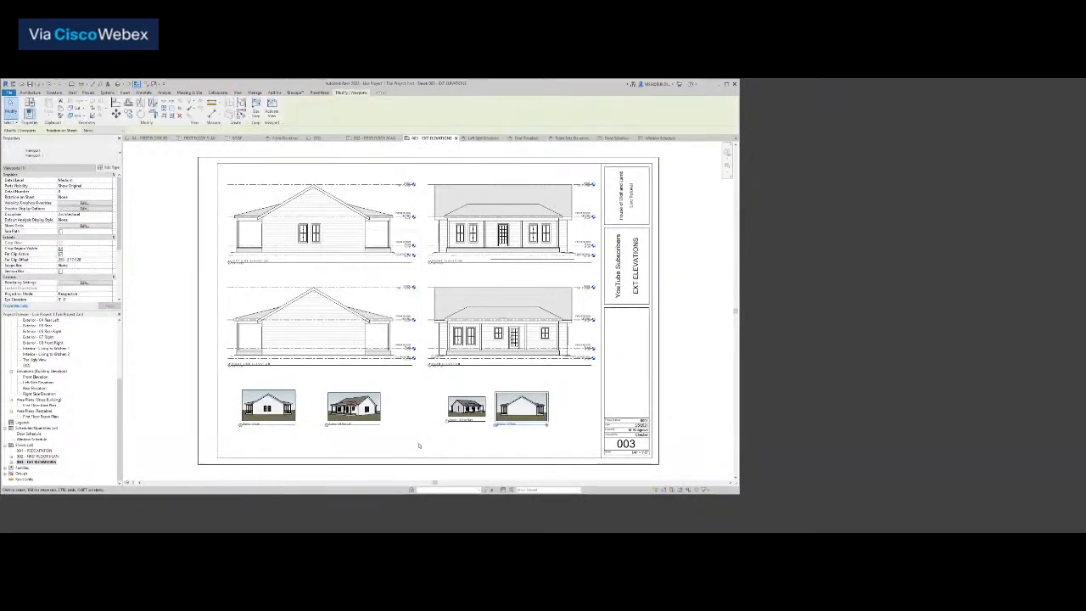
{"action": "scroll", "coordinate": [419, 446], "scroll_direction": "up", "scroll_amount": 2}
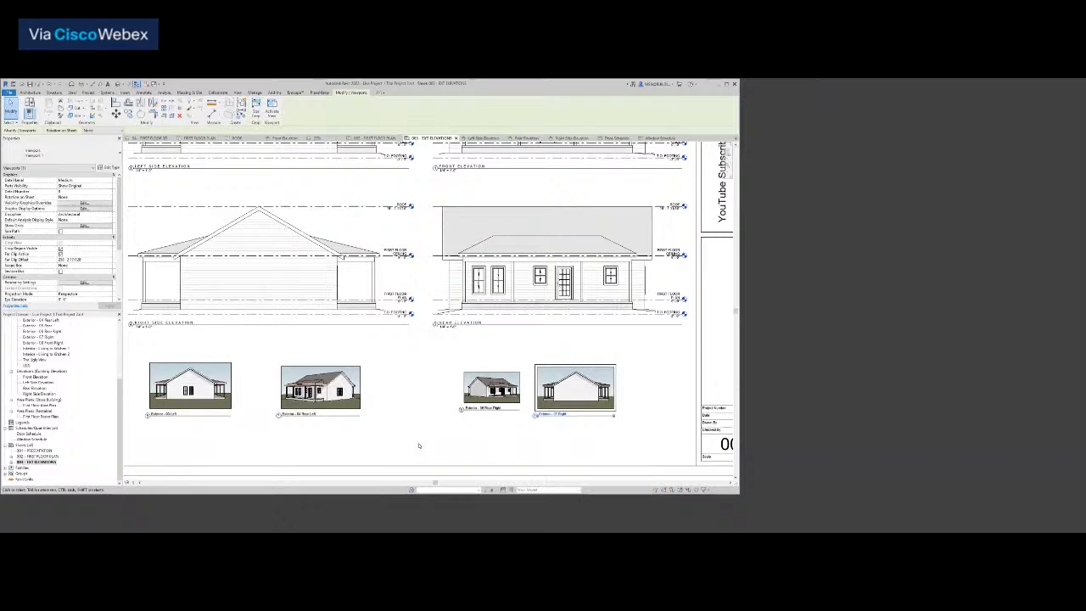
Move the Rear Left view closer to the Left view, and space the Rear Right and Right views farther apart below the rear elevation
{"action": "left_click", "coordinate": [356, 443]}
{"action": "left_click_drag", "start_coordinate": [327, 393], "coordinate": [308, 393]}
{"action": "left_click", "coordinate": [568, 399]}
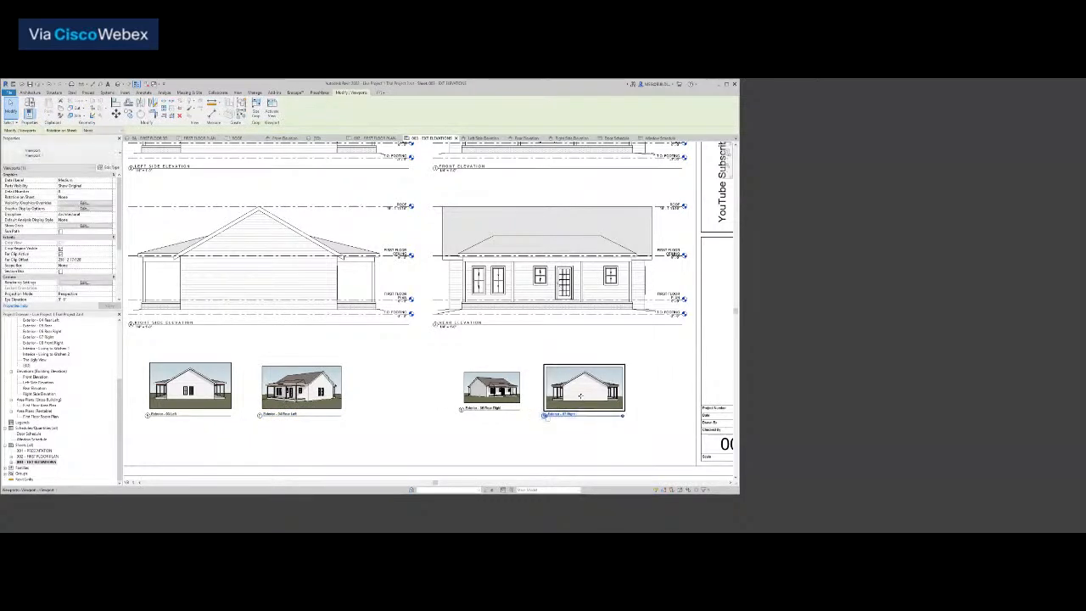
{"action": "left_click_drag", "start_coordinate": [491, 388], "coordinate": [475, 388]}
{"action": "left_click_drag", "start_coordinate": [583, 389], "coordinate": [595, 389]}
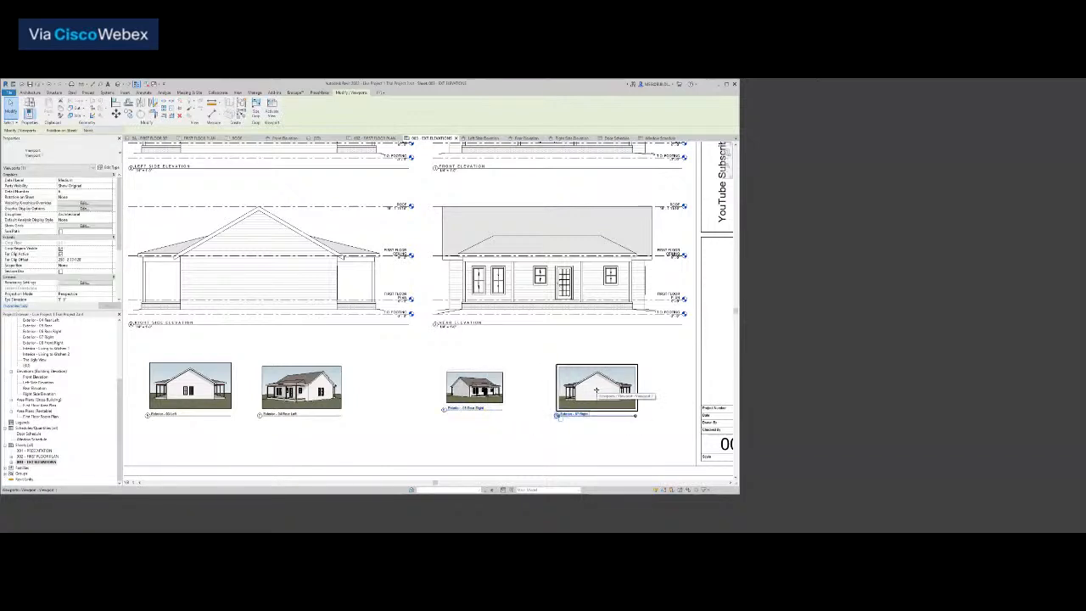
{"action": "left_click", "coordinate": [395, 424]}
{"action": "scroll", "coordinate": [394, 423], "scroll_direction": "down", "scroll_amount": 2}
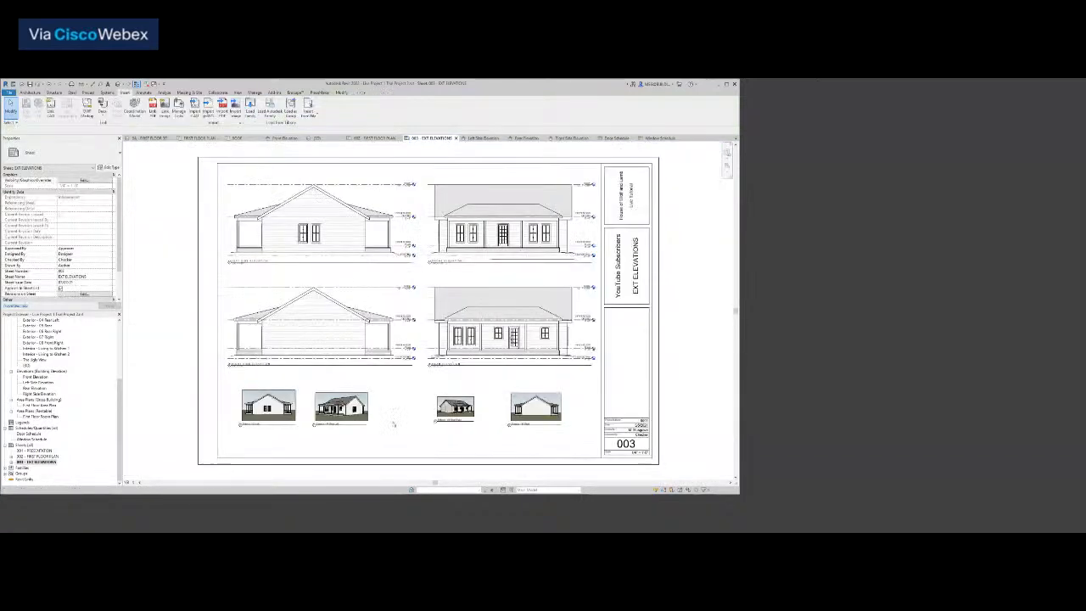
Change the four exterior 3D viewports on sheet 003 to the Viewport - NO TITLE type
{"action": "left_click", "coordinate": [519, 418]}
{"action": "left_click", "coordinate": [463, 415], "text": "ctrl"}
{"action": "left_click", "coordinate": [360, 419], "text": "ctrl"}
{"action": "left_click", "coordinate": [72, 157]}
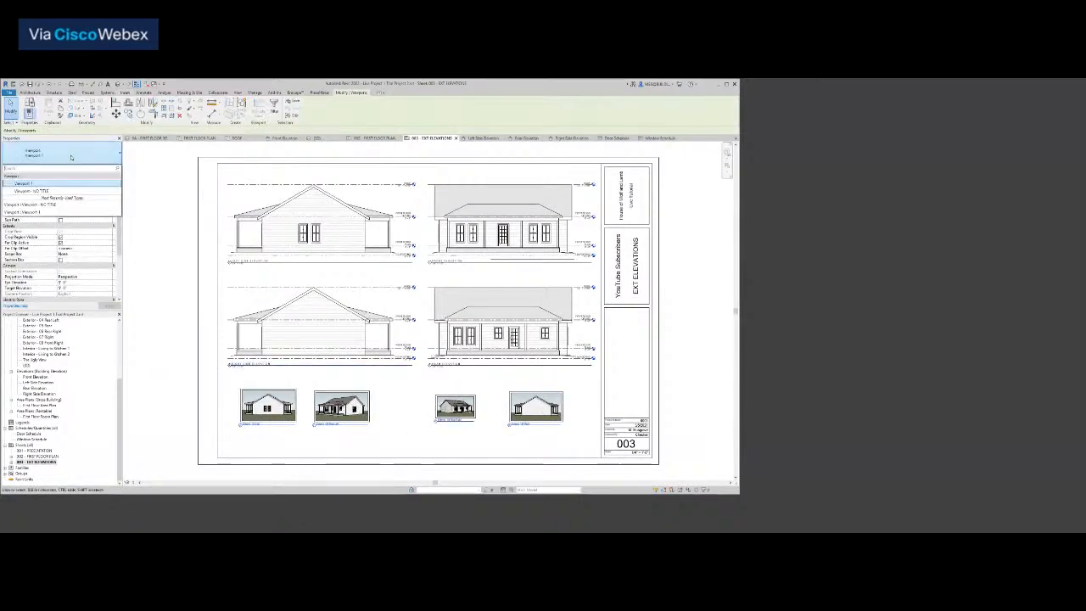
{"action": "left_click", "coordinate": [51, 191]}
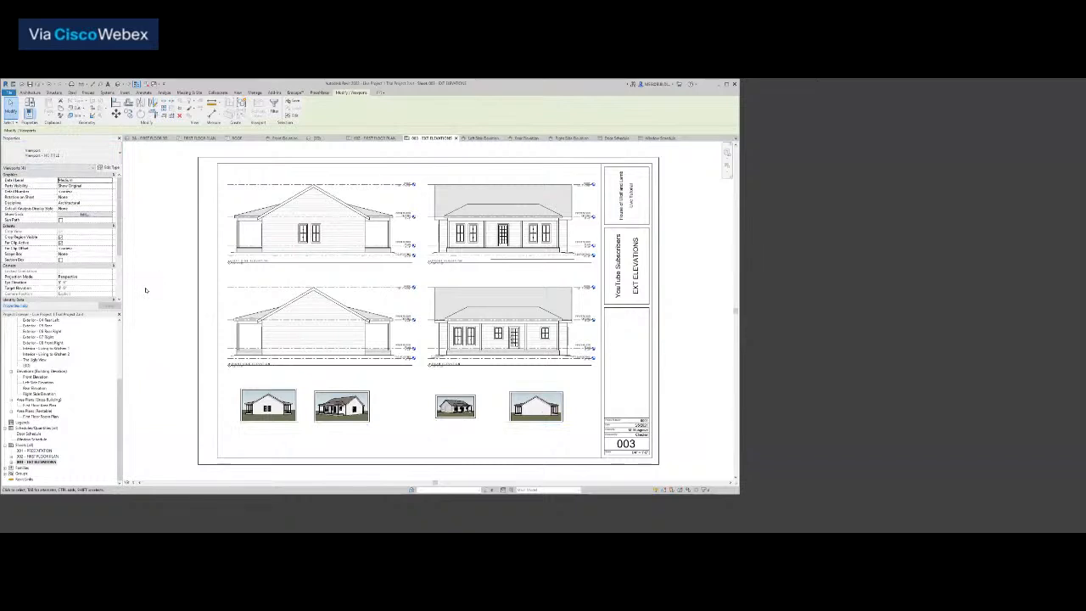
{"action": "left_click", "coordinate": [145, 289]}
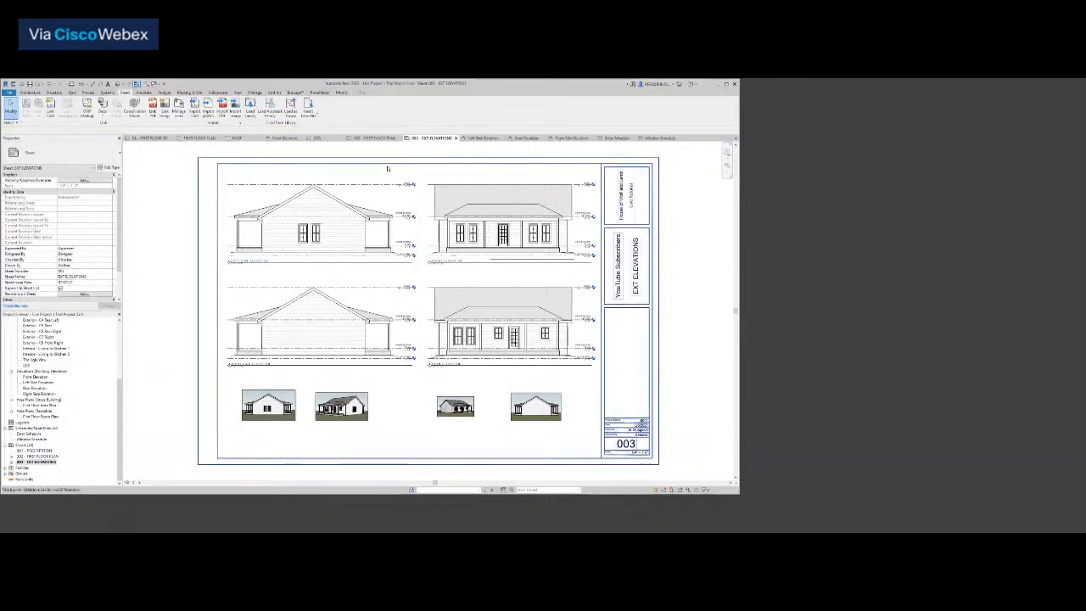
Open the Front Elevation and place a Spot Slope with triangle representation on the porch roof's left hip edge
{"action": "left_click", "coordinate": [502, 139]}
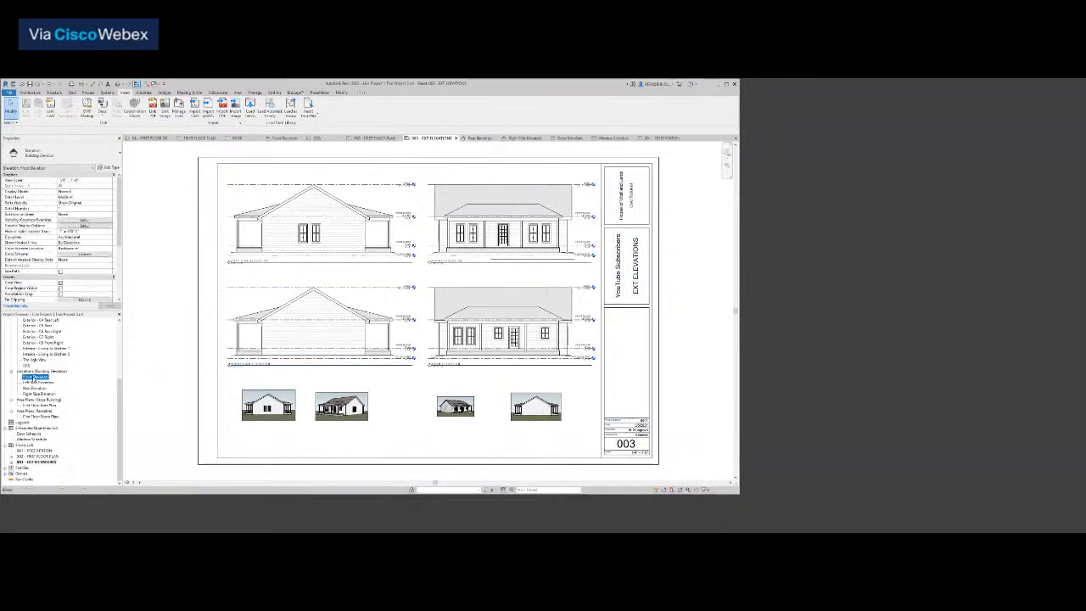
{"action": "double_click", "coordinate": [40, 377]}
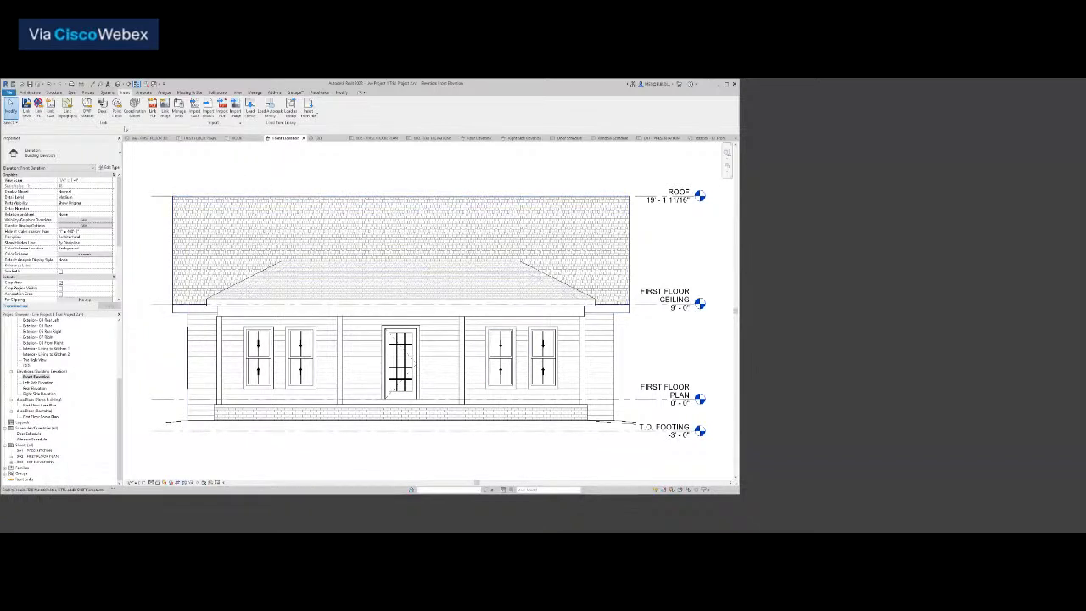
{"action": "left_click", "coordinate": [143, 92]}
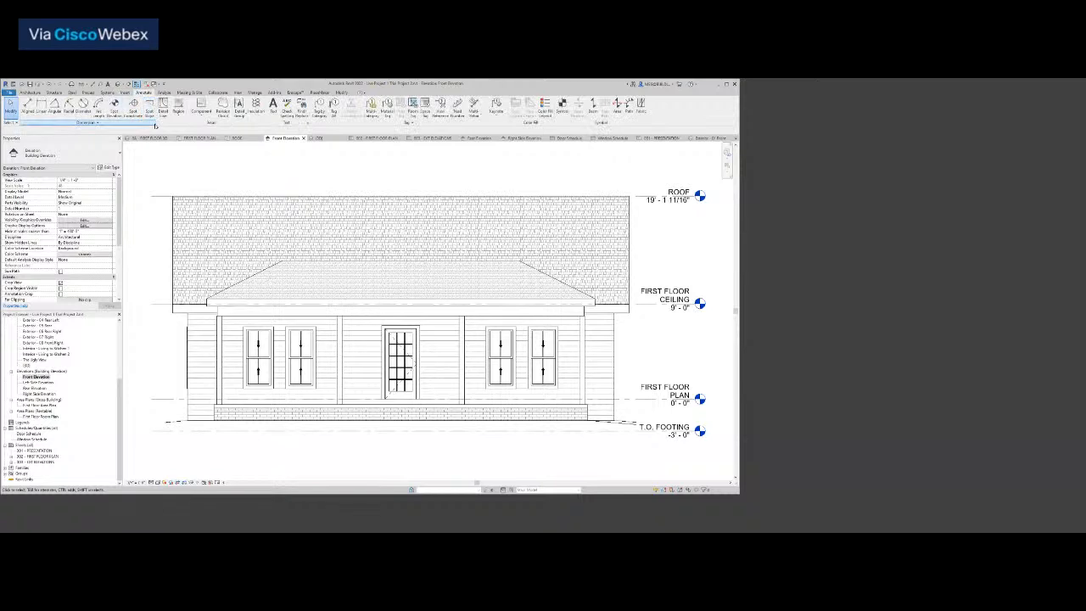
{"action": "left_click", "coordinate": [151, 108]}
{"action": "left_click", "coordinate": [117, 130]}
{"action": "left_click", "coordinate": [114, 142]}
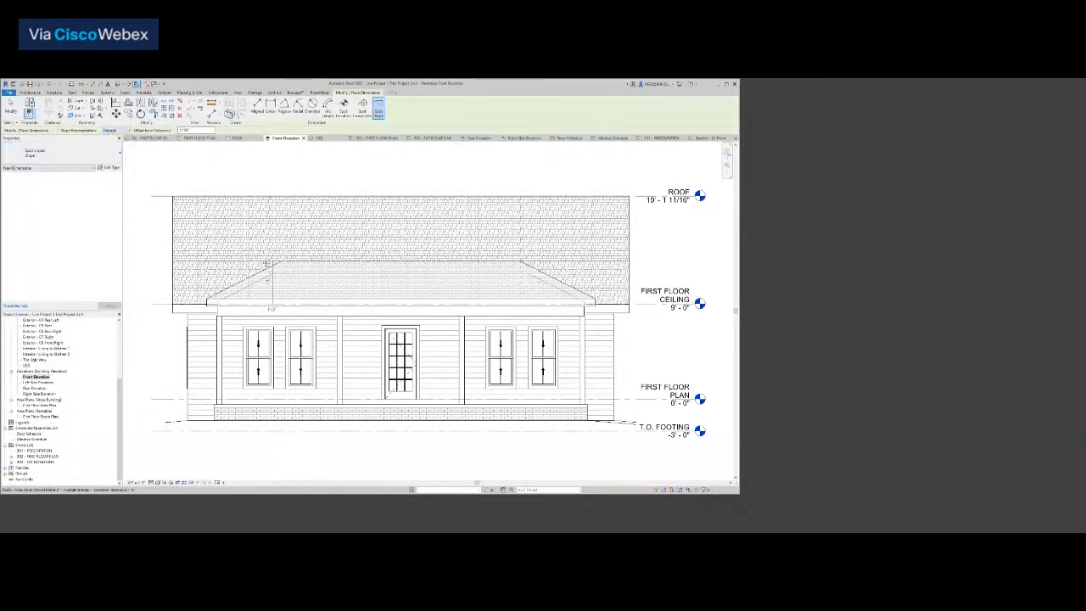
{"action": "scroll", "coordinate": [270, 265], "scroll_direction": "up", "scroll_amount": 4}
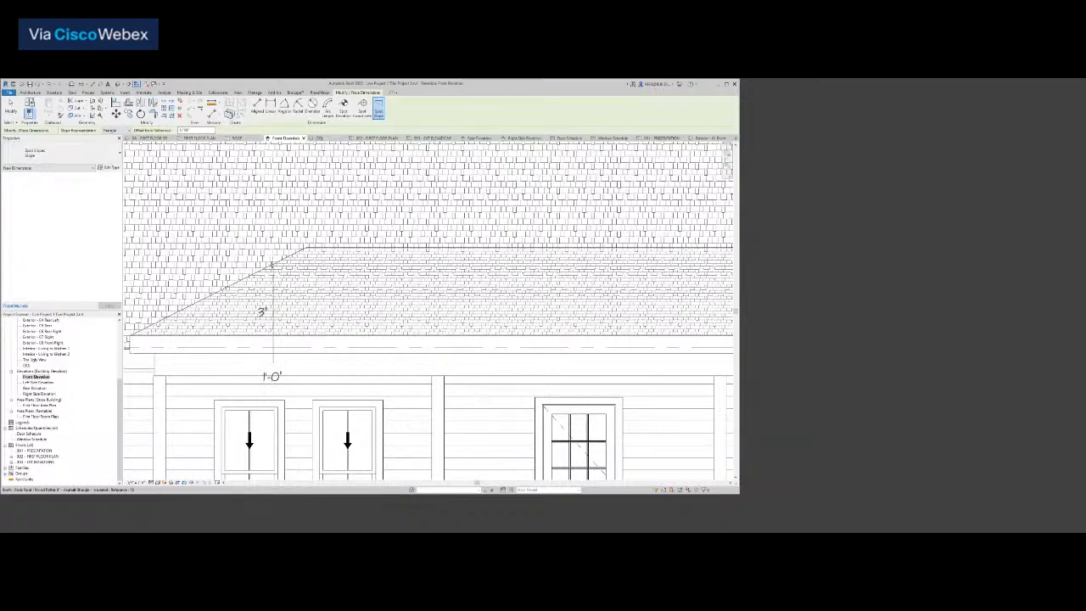
{"action": "scroll", "coordinate": [272, 265], "scroll_direction": "up", "scroll_amount": 4}
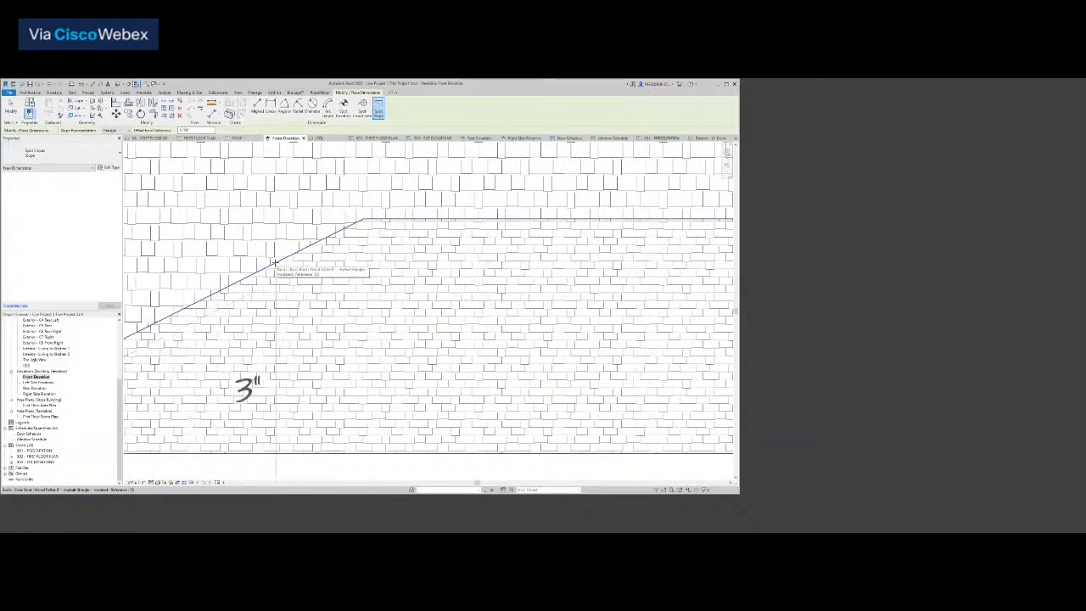
{"action": "scroll", "coordinate": [275, 263], "scroll_direction": "down", "scroll_amount": 4}
{"action": "middle_click_drag", "start_coordinate": [275, 263], "coordinate": [335, 237]}
{"action": "scroll", "coordinate": [336, 236], "scroll_direction": "up", "scroll_amount": 1}
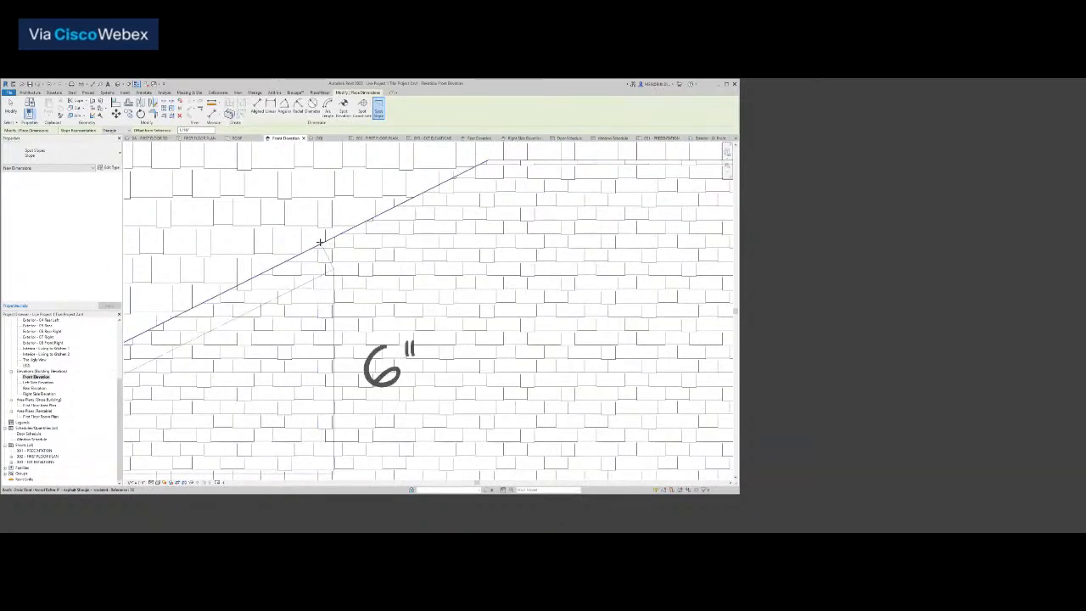
{"action": "scroll", "coordinate": [319, 242], "scroll_direction": "down", "scroll_amount": 2}
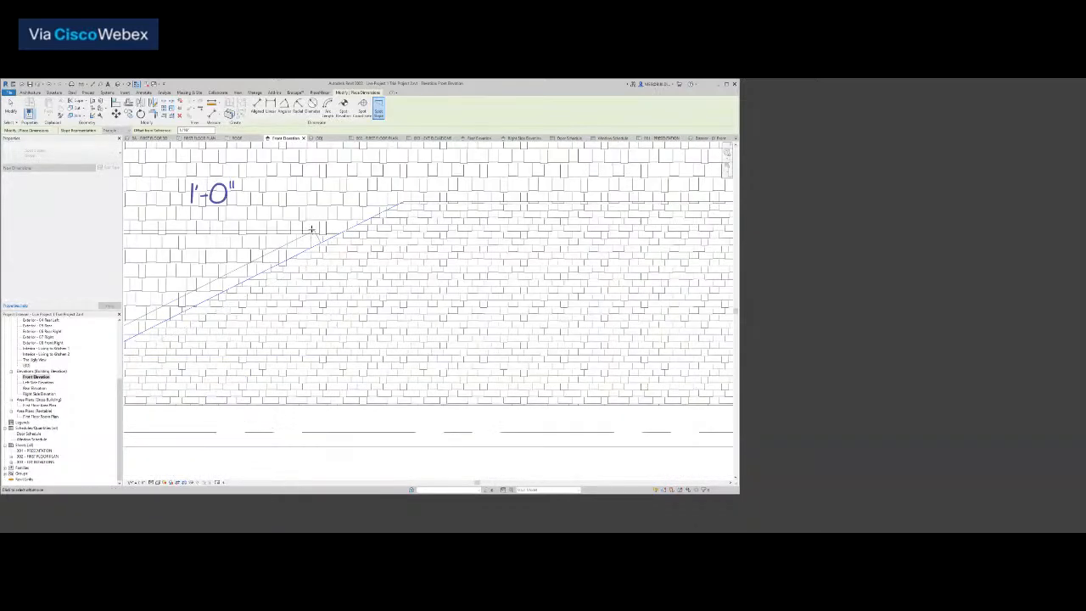
{"action": "scroll", "coordinate": [307, 236], "scroll_direction": "down", "scroll_amount": 2}
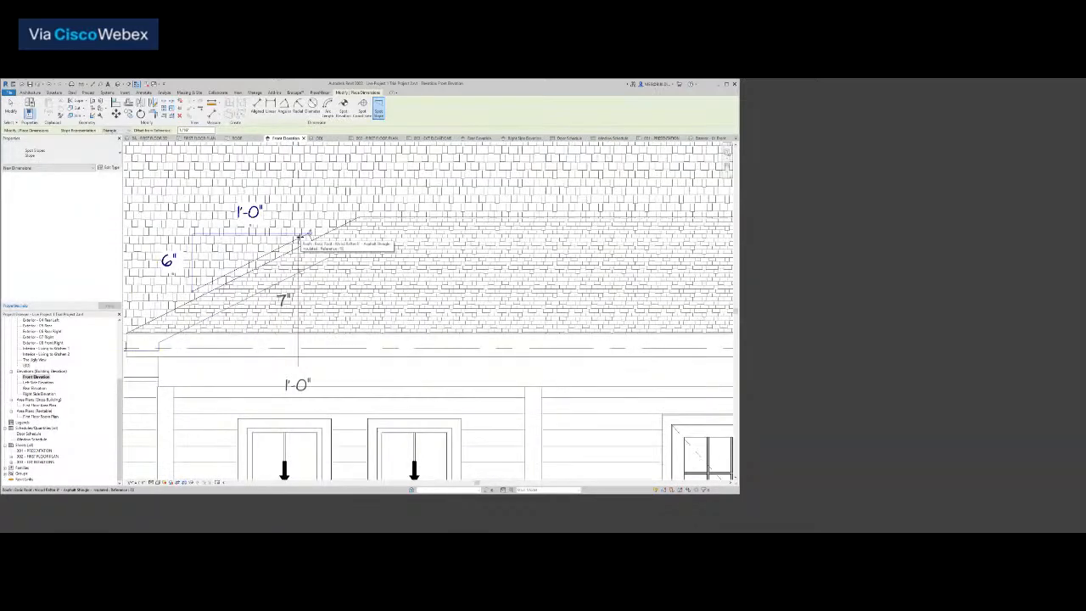
Place a matching triangular spot slope on the front porch roof's right hip edge
{"action": "scroll", "coordinate": [299, 238], "scroll_direction": "down", "scroll_amount": 4}
{"action": "scroll", "coordinate": [521, 252], "scroll_direction": "up", "scroll_amount": 5}
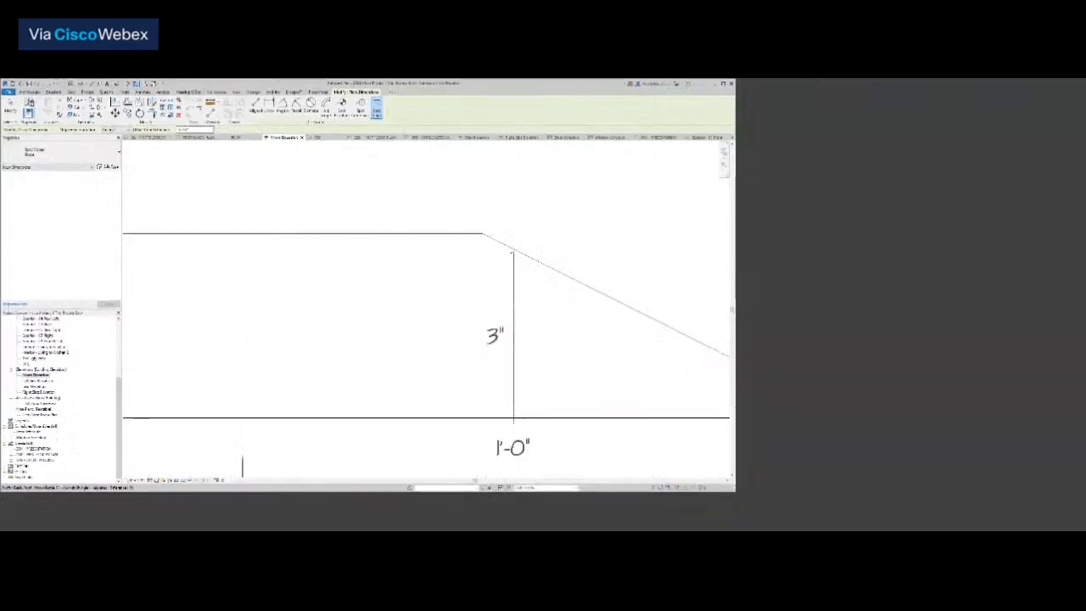
{"action": "scroll", "coordinate": [519, 251], "scroll_direction": "up", "scroll_amount": 4}
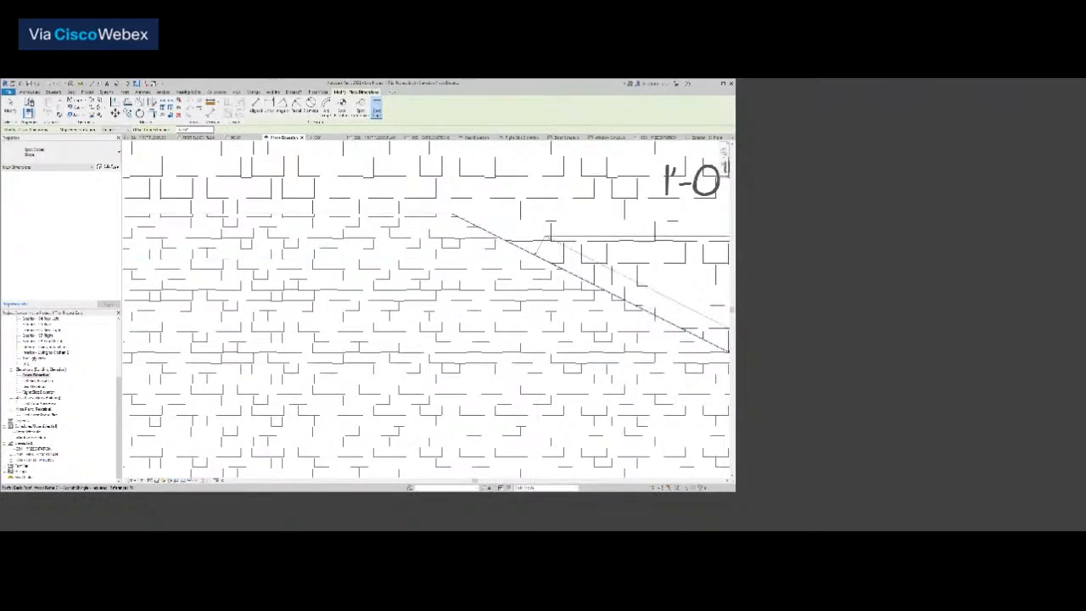
{"action": "scroll", "coordinate": [538, 252], "scroll_direction": "up", "scroll_amount": 2}
{"action": "scroll", "coordinate": [538, 252], "scroll_direction": "down", "scroll_amount": 3}
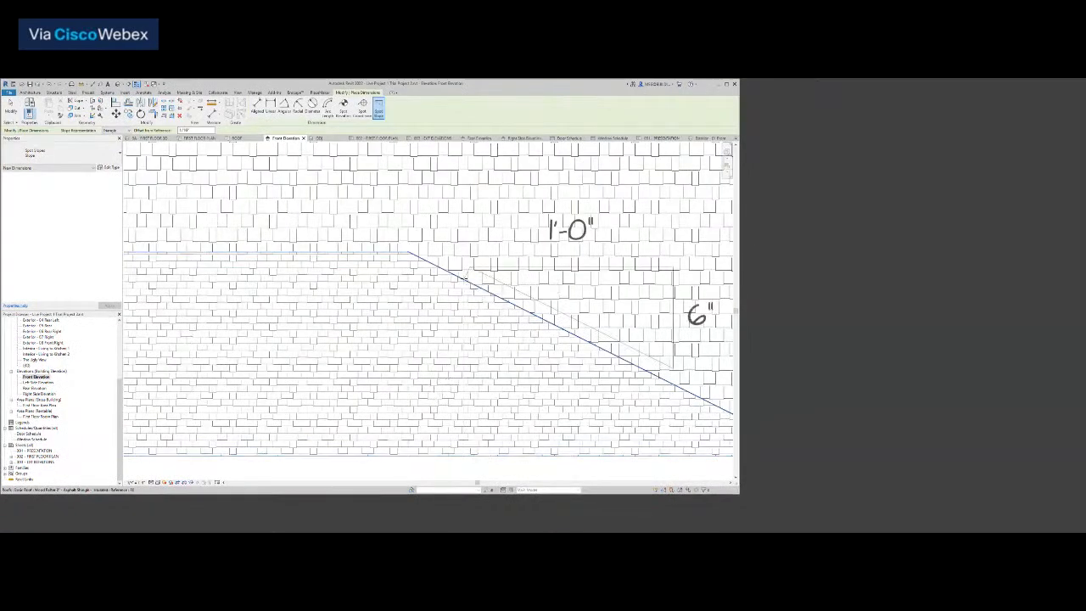
{"action": "scroll", "coordinate": [466, 277], "scroll_direction": "down", "scroll_amount": 4}
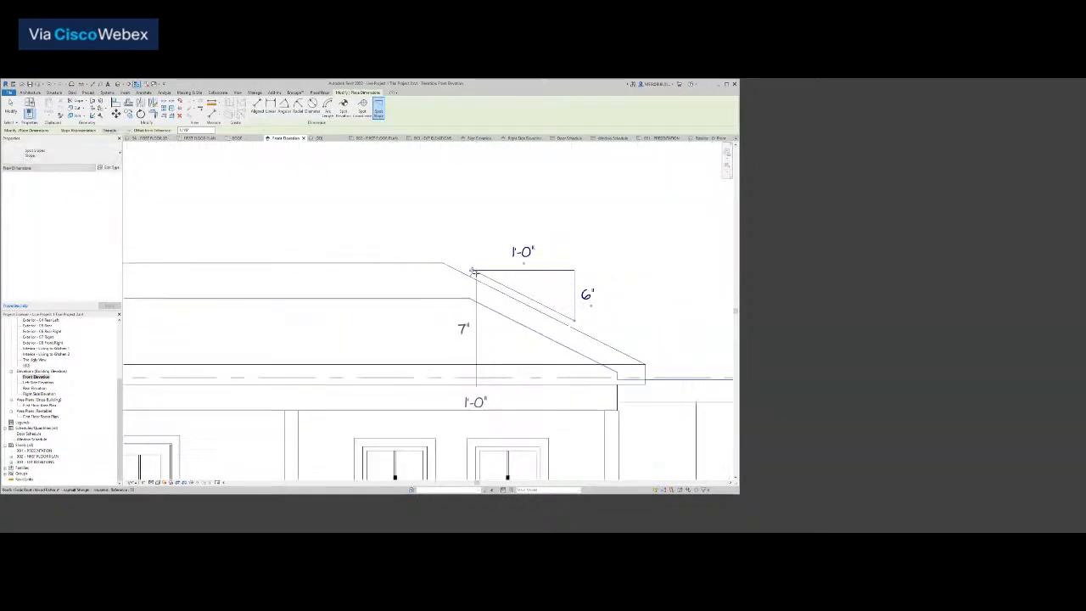
{"action": "key", "text": "Escape"}
{"action": "key", "text": "Escape"}
Reposition the right spot slope triangle alongside the front porch roof's sloping edge
{"action": "scroll", "coordinate": [547, 307], "scroll_direction": "up", "scroll_amount": 3}
{"action": "left_click", "coordinate": [560, 314]}
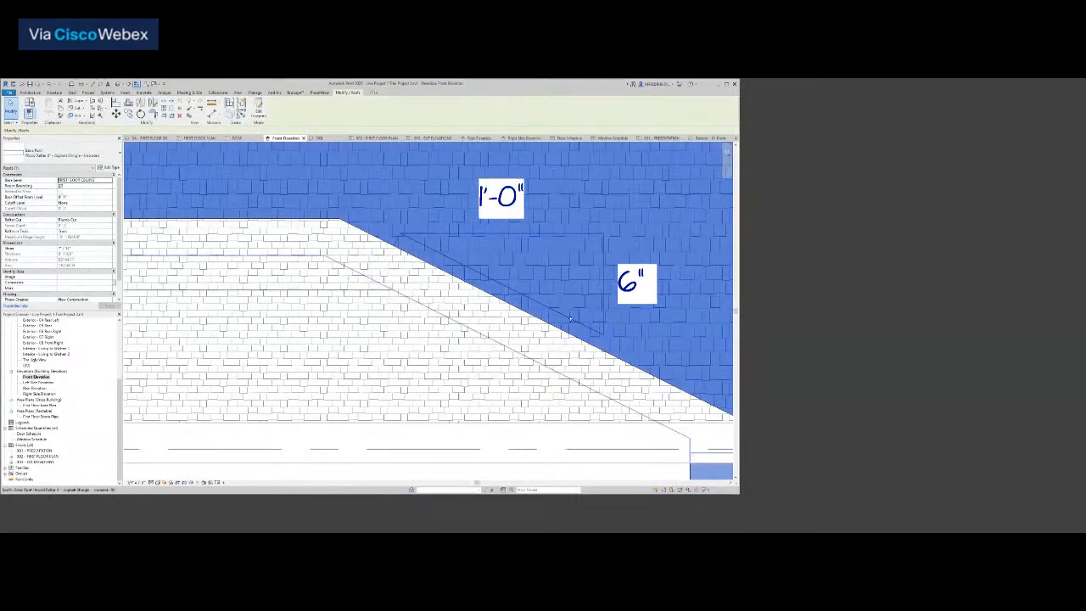
{"action": "left_click", "coordinate": [600, 332]}
{"action": "left_click_drag", "start_coordinate": [602, 333], "coordinate": [544, 316]}
{"action": "scroll", "coordinate": [544, 316], "scroll_direction": "down", "scroll_amount": 3}
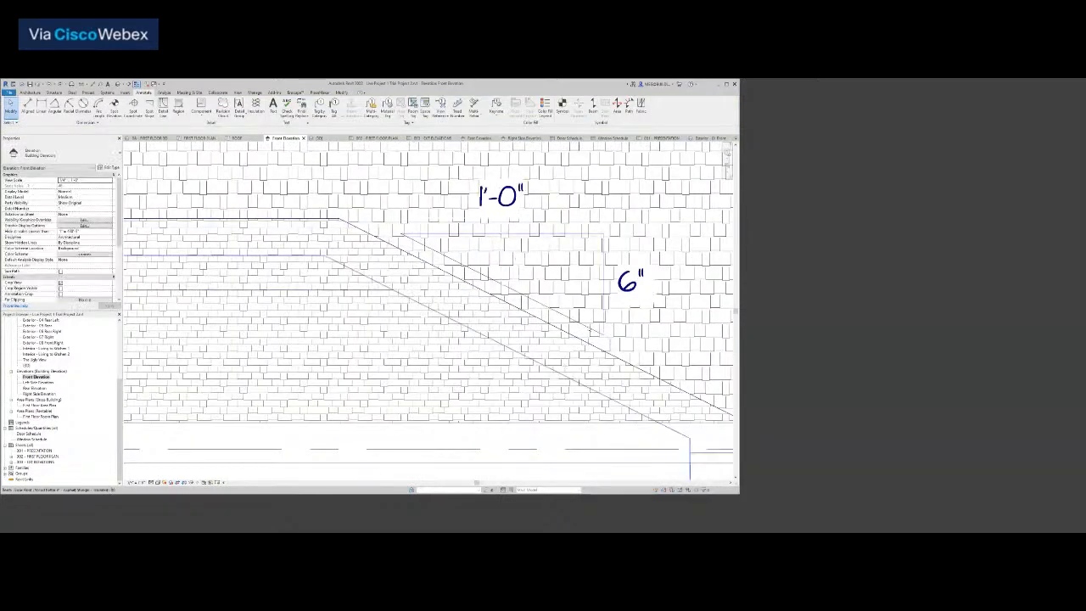
{"action": "left_click", "coordinate": [595, 329]}
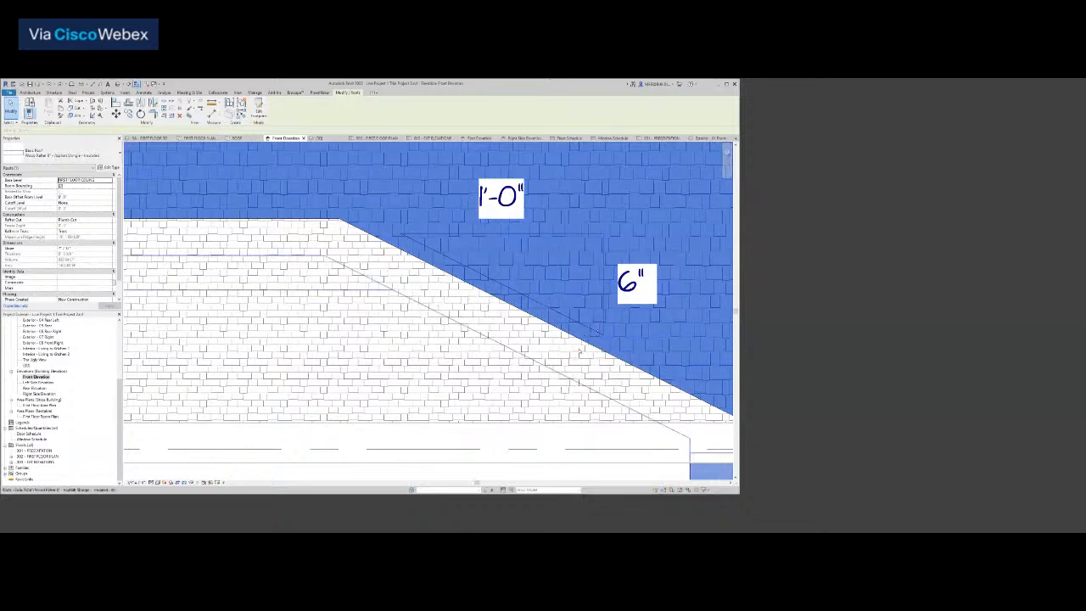
{"action": "key", "text": "Escape"}
{"action": "left_click", "coordinate": [602, 334]}
{"action": "left_click", "coordinate": [599, 333]}
{"action": "left_click_drag", "start_coordinate": [601, 335], "coordinate": [511, 292]}
Reposition the left spot slope triangle alongside the front porch roof's sloping edge
{"action": "scroll", "coordinate": [485, 320], "scroll_direction": "down", "scroll_amount": 3}
{"action": "middle_click_drag", "start_coordinate": [485, 320], "coordinate": [797, 397]}
{"action": "middle_click_drag", "start_coordinate": [198, 388], "coordinate": [419, 318]}
{"action": "scroll", "coordinate": [302, 297], "scroll_direction": "up", "scroll_amount": 3}
{"action": "left_click", "coordinate": [300, 296]}
{"action": "left_click_drag", "start_coordinate": [274, 362], "coordinate": [328, 337]}
{"action": "key", "text": "Escape"}
{"action": "middle_click", "coordinate": [329, 338]}
{"action": "middle_click", "coordinate": [329, 339]}
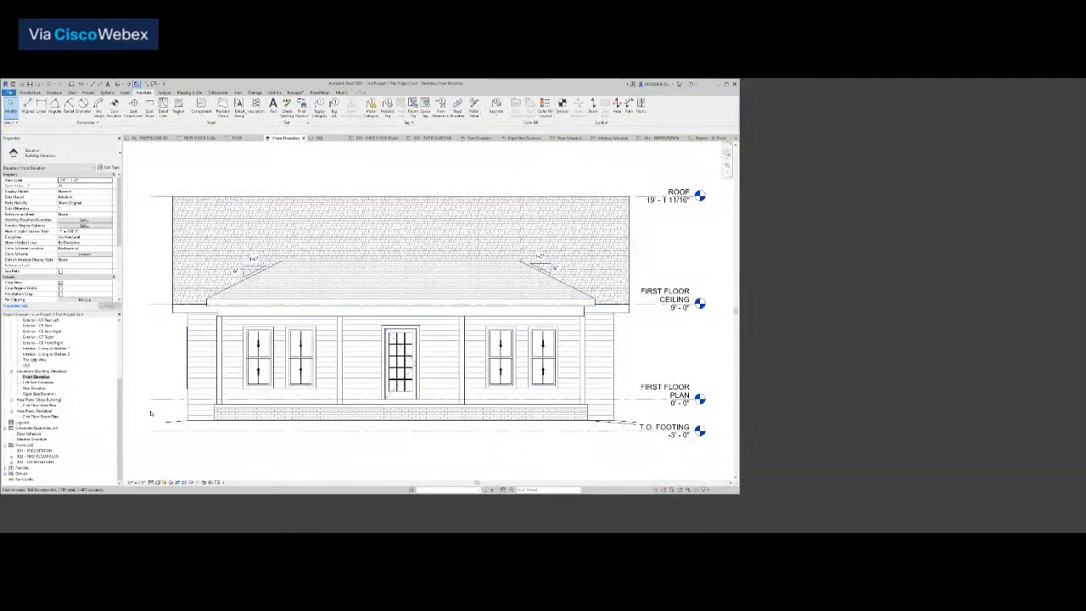
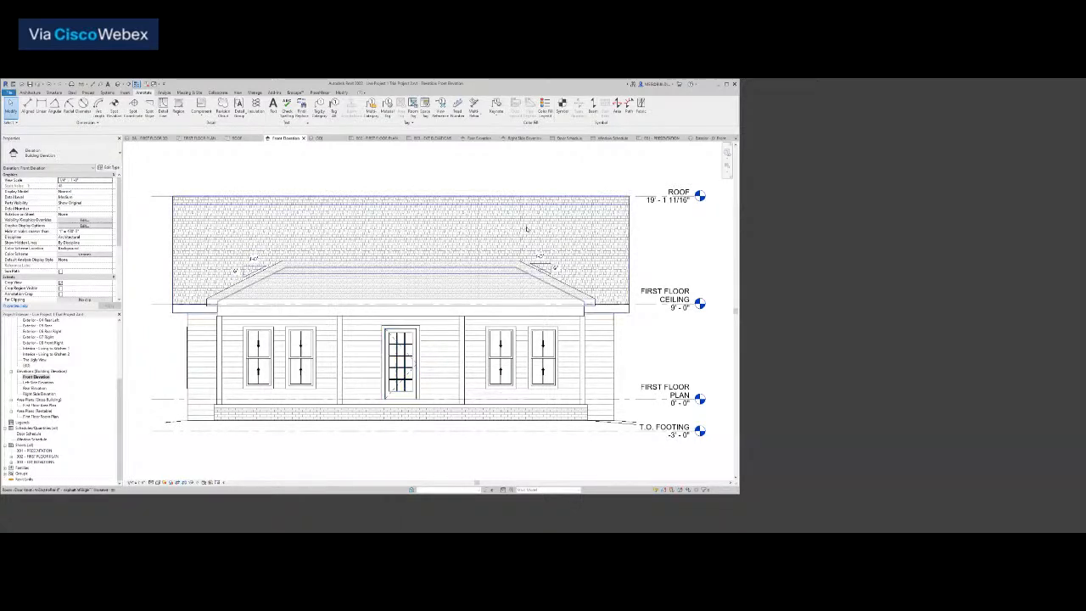
Open the Rear Elevation and place triangular spot slopes on the left and right hip edges of the porch roof
{"action": "left_click", "coordinate": [478, 138]}
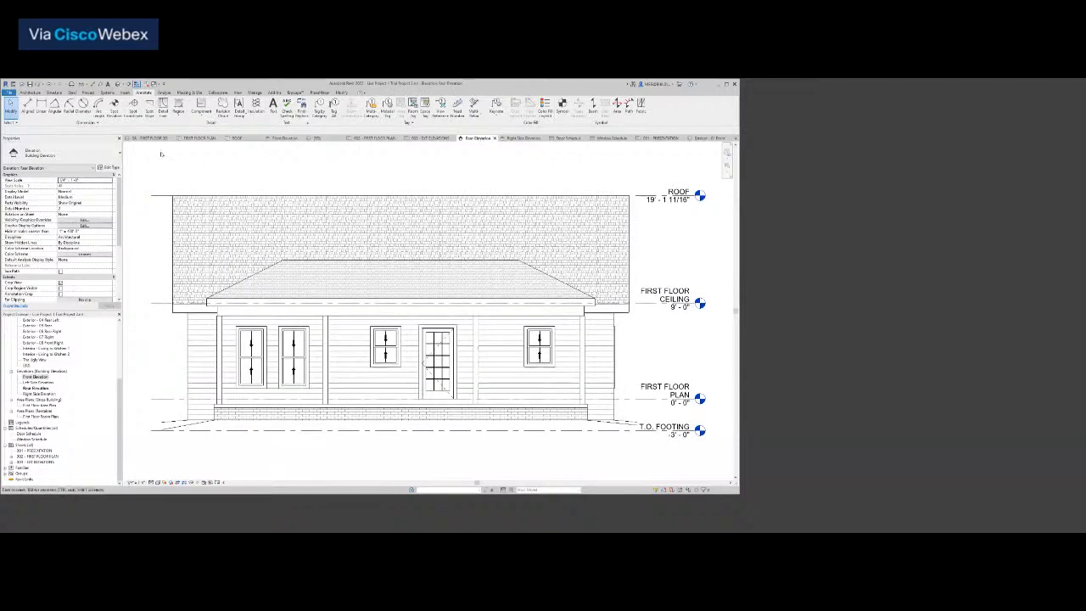
{"action": "left_click", "coordinate": [149, 108]}
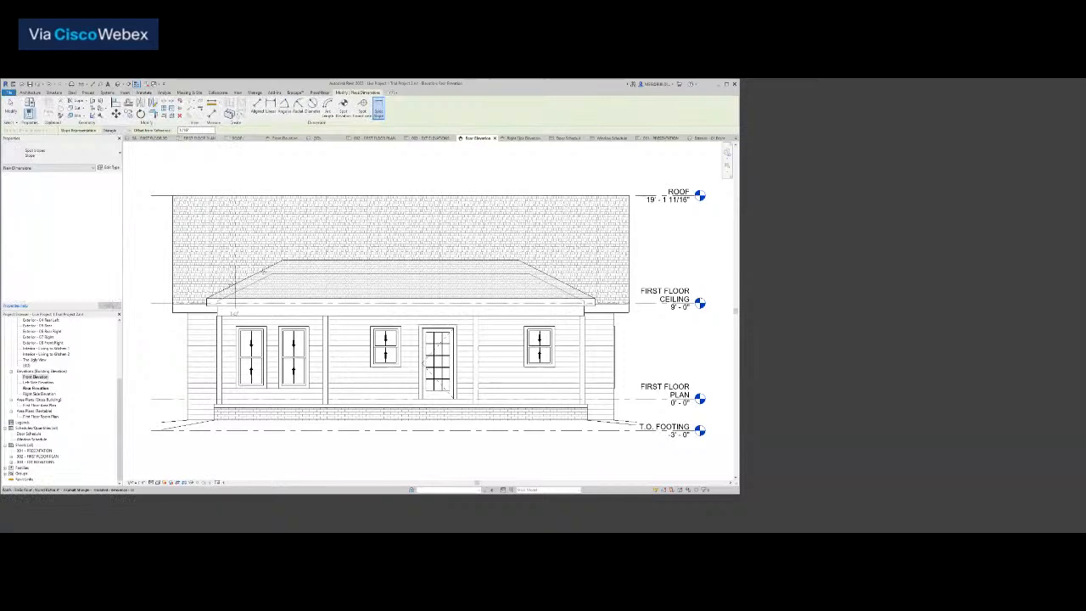
{"action": "scroll", "coordinate": [275, 270], "scroll_direction": "up", "scroll_amount": 8}
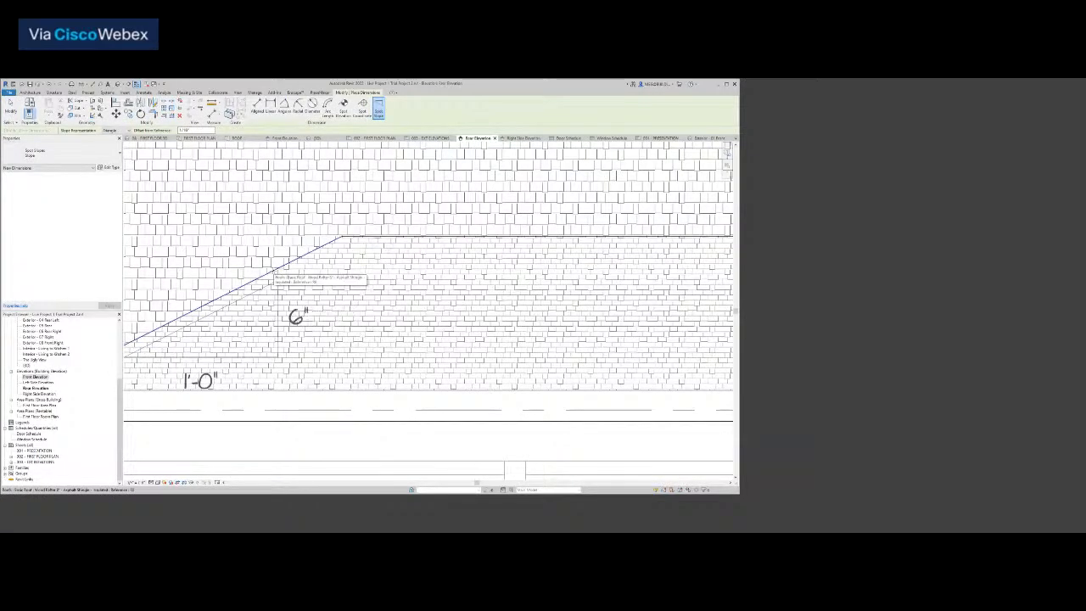
{"action": "scroll", "coordinate": [242, 265], "scroll_direction": "down", "scroll_amount": 5}
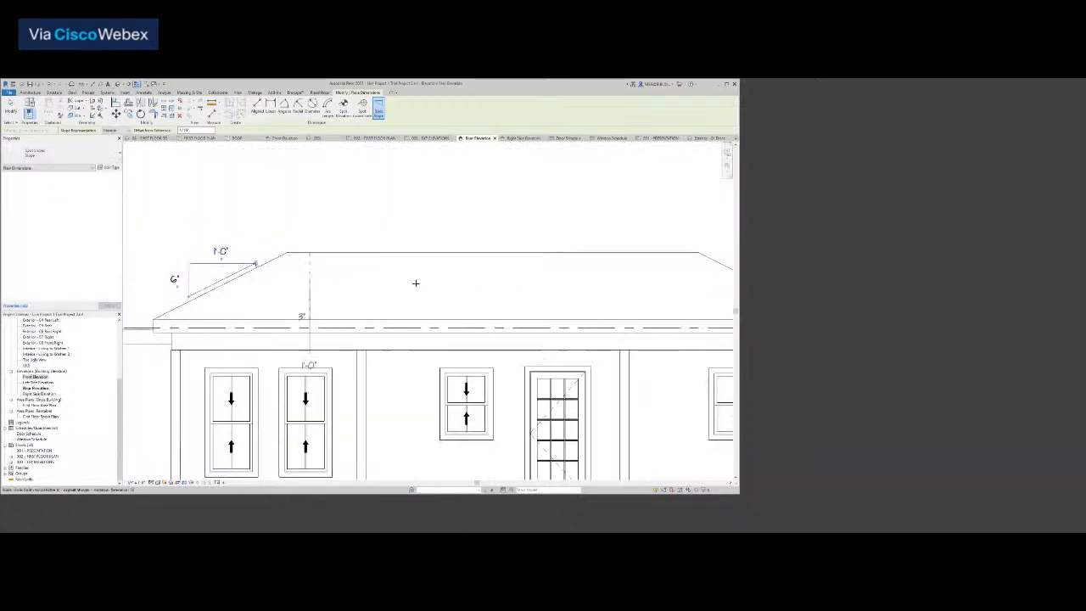
{"action": "scroll", "coordinate": [425, 284], "scroll_direction": "down", "scroll_amount": 3}
{"action": "scroll", "coordinate": [589, 280], "scroll_direction": "up", "scroll_amount": 5}
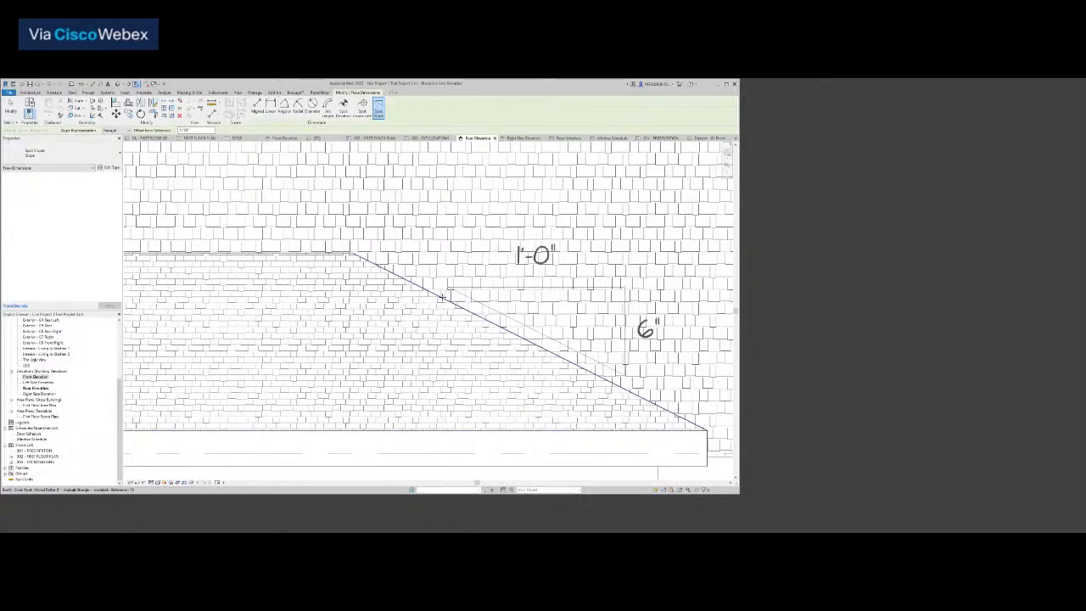
{"action": "scroll", "coordinate": [450, 293], "scroll_direction": "down", "scroll_amount": 4}
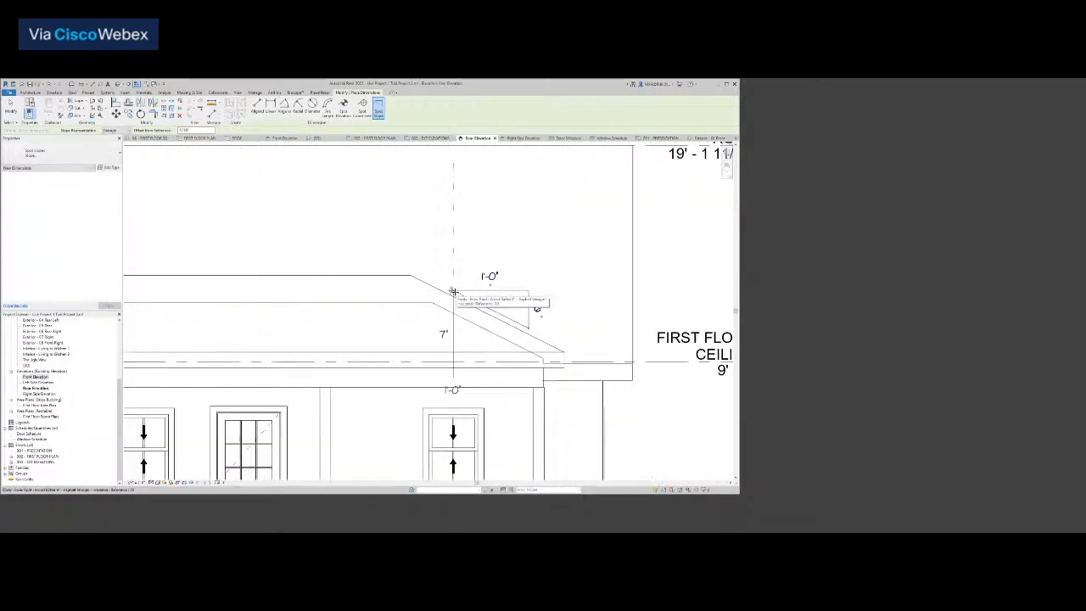
Reposition both spot slope triangles alongside the rear porch roof's sloping edges
{"action": "left_click", "coordinate": [453, 292]}
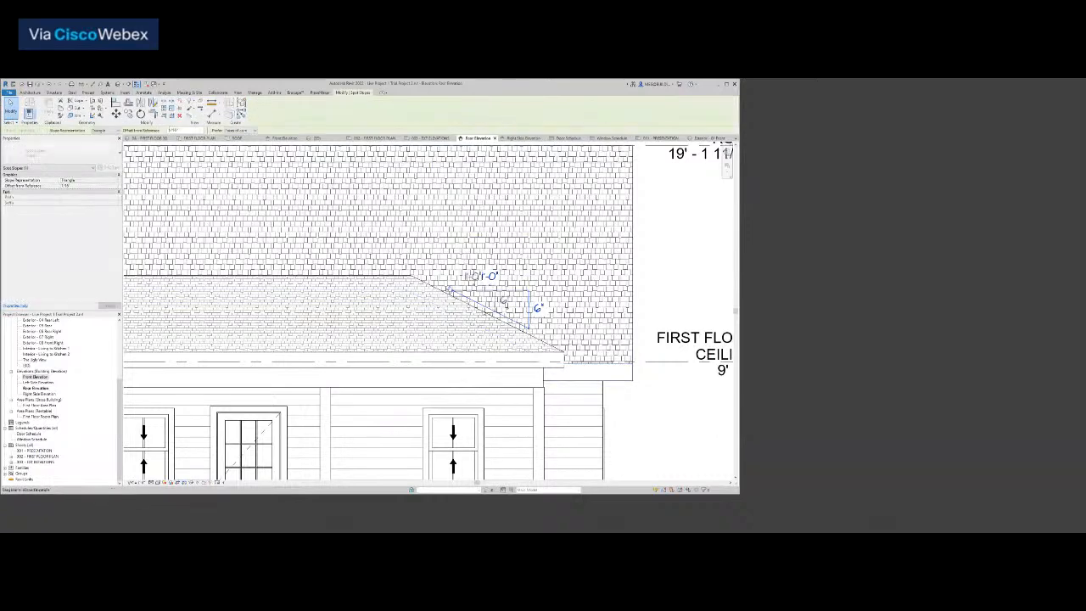
{"action": "left_click_drag", "start_coordinate": [490, 315], "coordinate": [463, 317]}
{"action": "scroll", "coordinate": [456, 318], "scroll_direction": "down", "scroll_amount": 3}
{"action": "middle_click_drag", "start_coordinate": [442, 319], "coordinate": [698, 318]}
{"action": "scroll", "coordinate": [240, 318], "scroll_direction": "up", "scroll_amount": 2}
{"action": "scroll", "coordinate": [240, 318], "scroll_direction": "up", "scroll_amount": 1}
{"action": "left_click", "coordinate": [374, 316]}
{"action": "left_click_drag", "start_coordinate": [374, 328], "coordinate": [418, 306]}
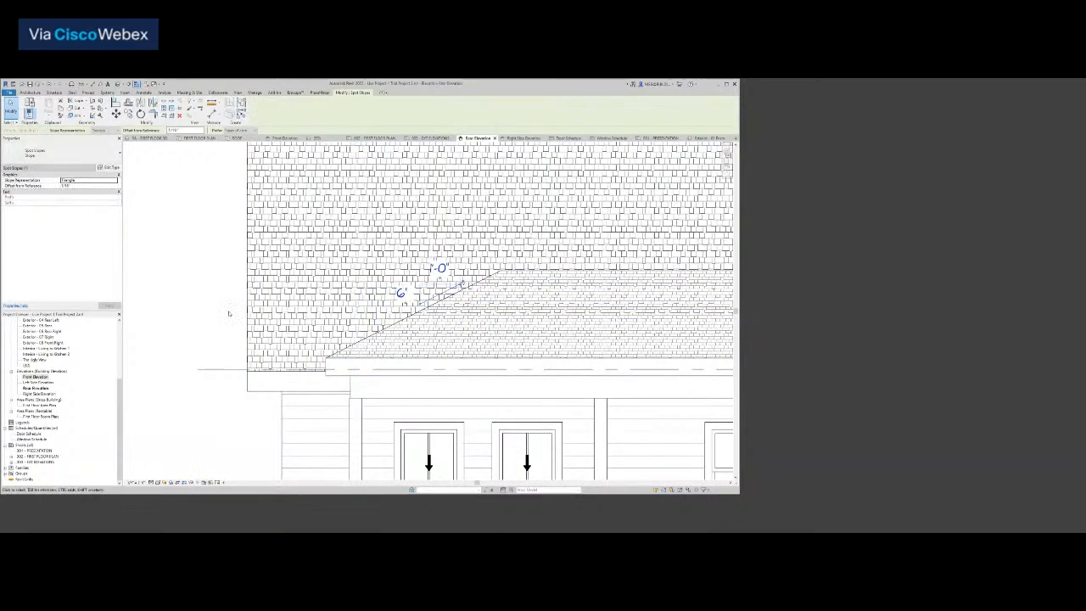
{"action": "left_click", "coordinate": [229, 313]}
{"action": "scroll", "coordinate": [225, 316], "scroll_direction": "down", "scroll_amount": 4}
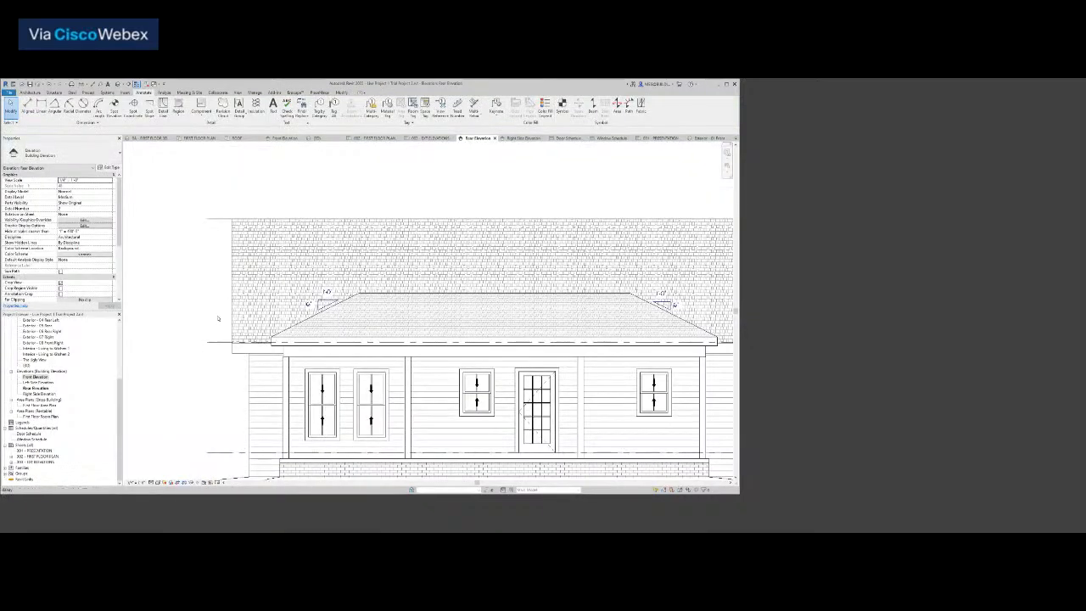
Open the Right Side Elevation and place triangular spot slopes on the left porch roof edge and both sloping edges of the main gable
{"action": "left_click", "coordinate": [519, 139]}
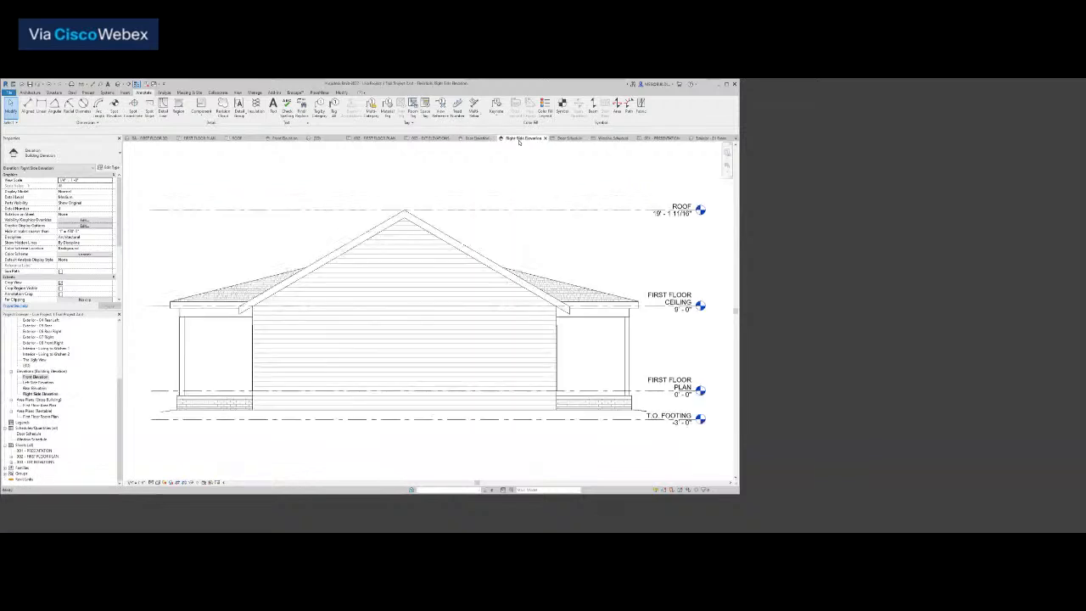
{"action": "left_click", "coordinate": [150, 109]}
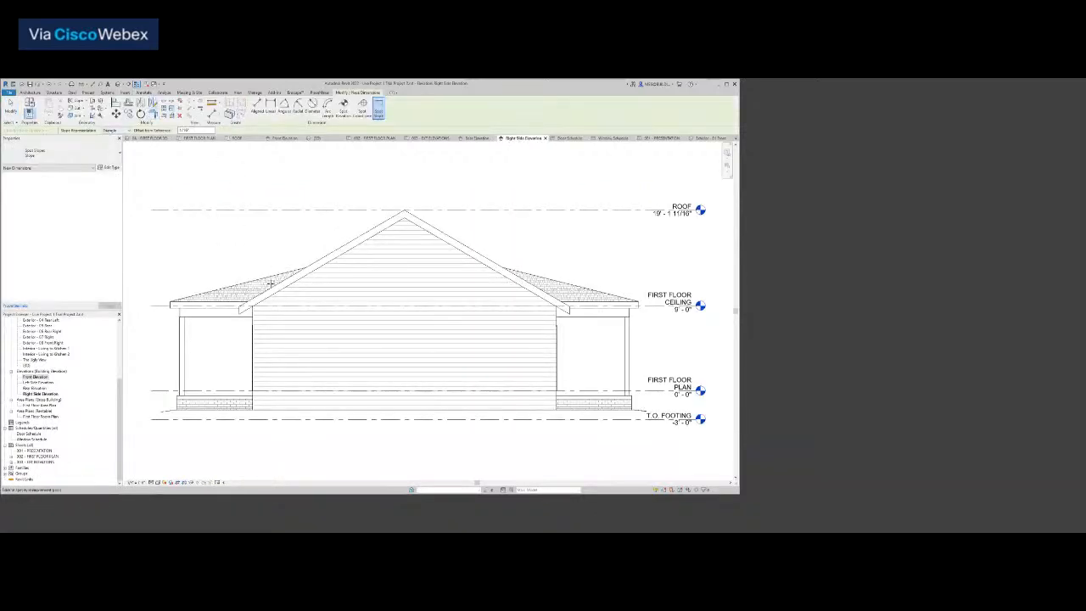
{"action": "scroll", "coordinate": [326, 279], "scroll_direction": "up", "scroll_amount": 5}
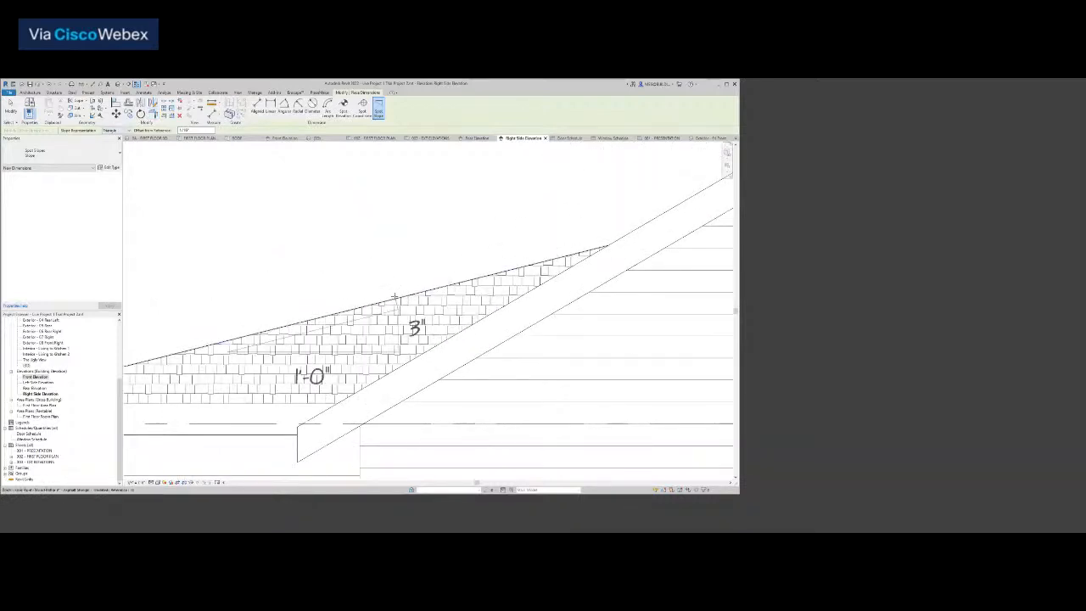
{"action": "scroll", "coordinate": [386, 290], "scroll_direction": "down", "scroll_amount": 5}
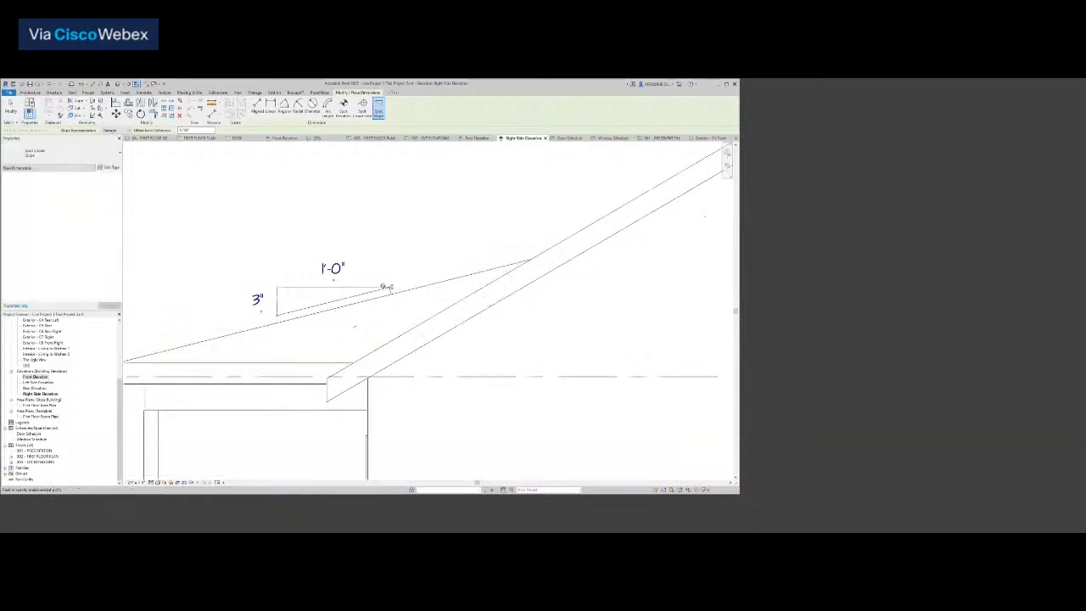
{"action": "scroll", "coordinate": [399, 289], "scroll_direction": "up", "scroll_amount": 3}
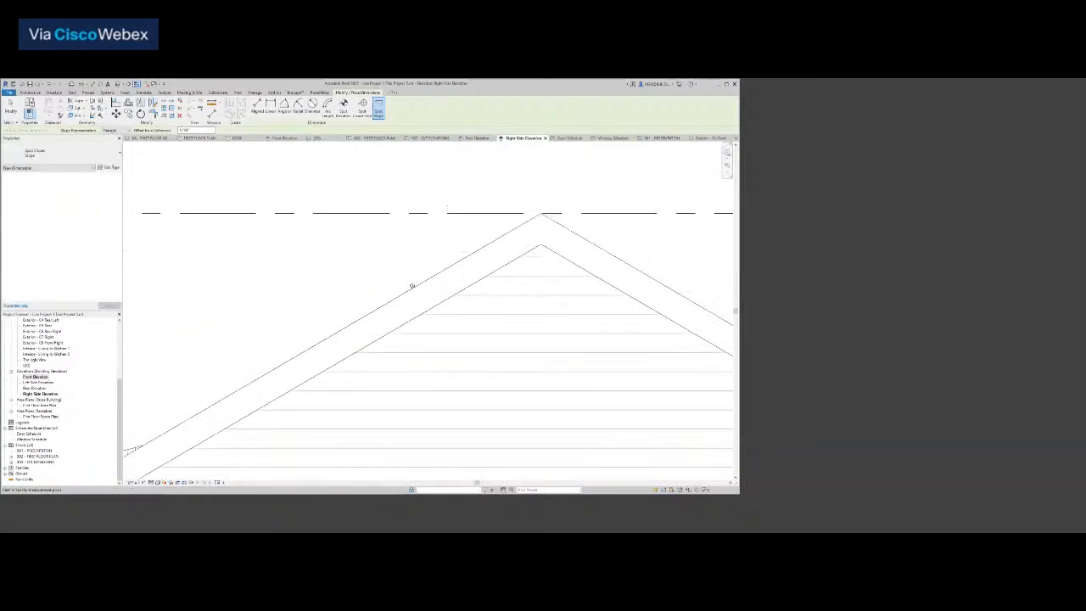
{"action": "scroll", "coordinate": [397, 289], "scroll_direction": "down", "scroll_amount": 3}
{"action": "middle_click_drag", "start_coordinate": [356, 284], "coordinate": [248, 280]}
{"action": "left_click", "coordinate": [367, 285]}
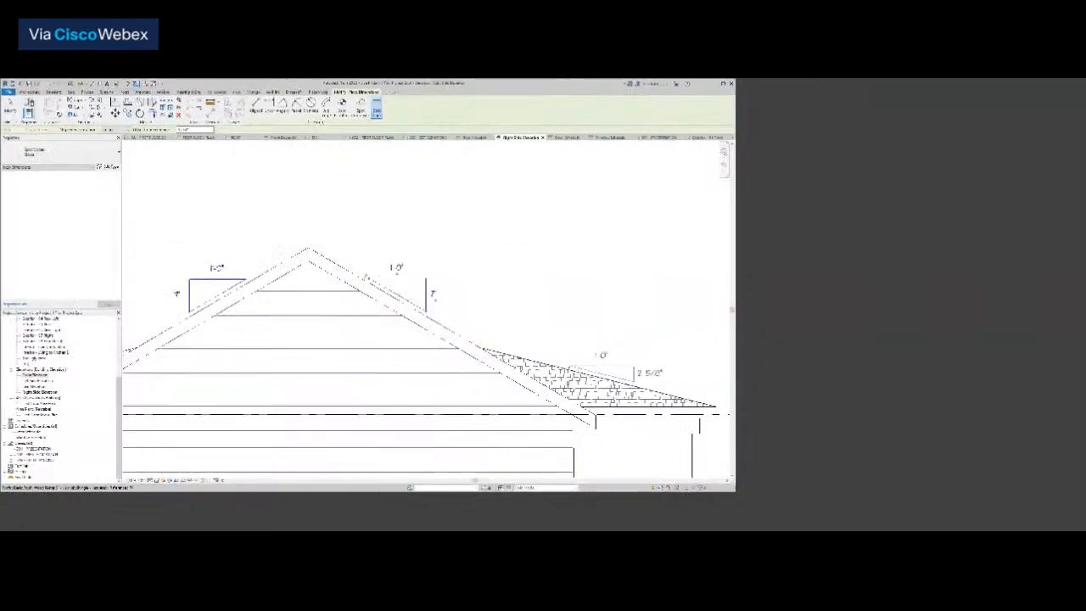
Place a triangular spot slope on the sloping edge of the right porch roof
{"action": "scroll", "coordinate": [569, 369], "scroll_direction": "up", "scroll_amount": 3}
{"action": "middle_click_drag", "start_coordinate": [569, 368], "coordinate": [426, 361]}
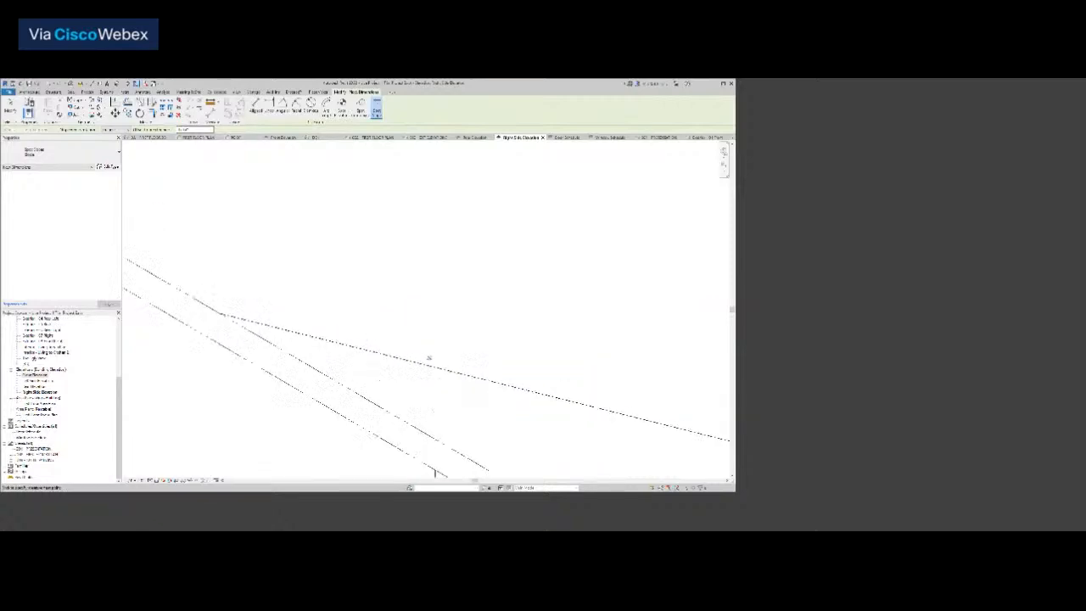
{"action": "scroll", "coordinate": [426, 363], "scroll_direction": "up", "scroll_amount": 1}
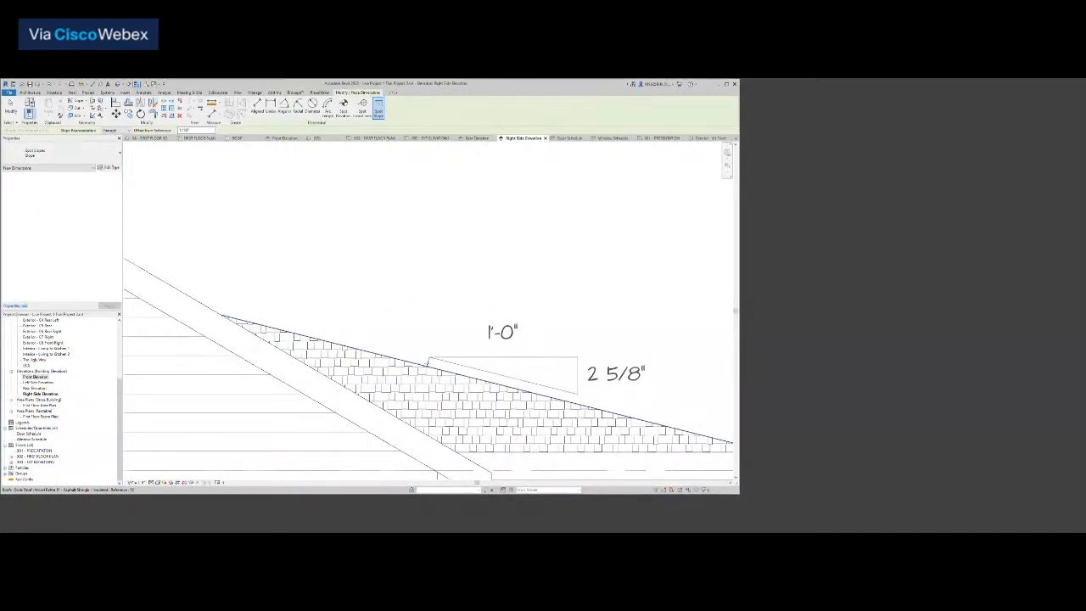
{"action": "left_click", "coordinate": [428, 366]}
{"action": "left_click", "coordinate": [435, 340]}
{"action": "scroll", "coordinate": [436, 339], "scroll_direction": "down", "scroll_amount": 5}
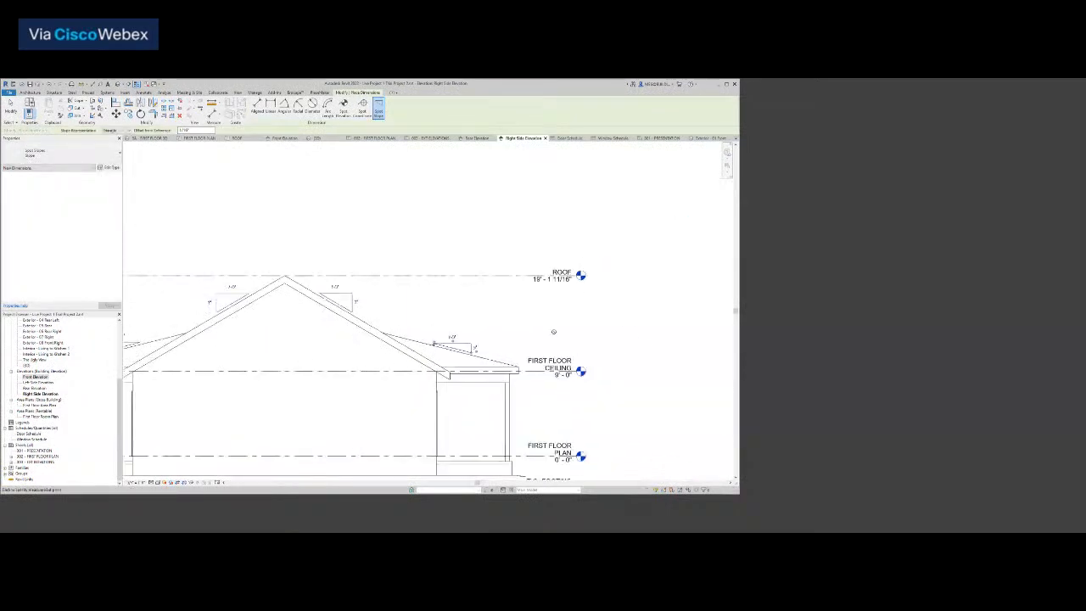
{"action": "middle_click_drag", "start_coordinate": [451, 335], "coordinate": [626, 342]}
{"action": "key", "text": "Escape"}
{"action": "key", "text": "Escape"}
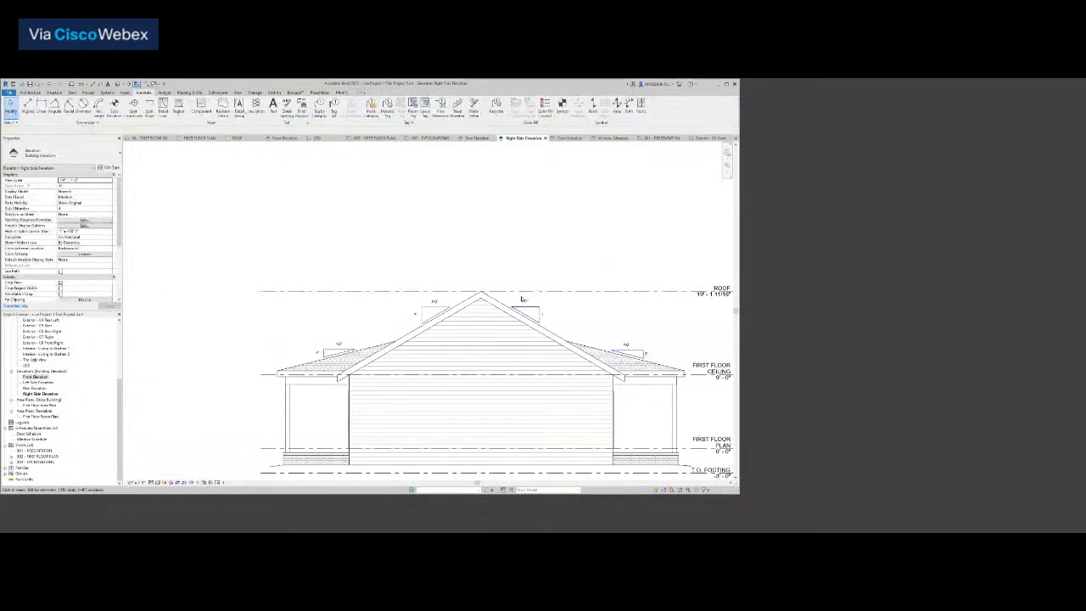
Shrink the spot slope triangles on both main gable edges of the Right Side Elevation
{"action": "left_click", "coordinate": [537, 315]}
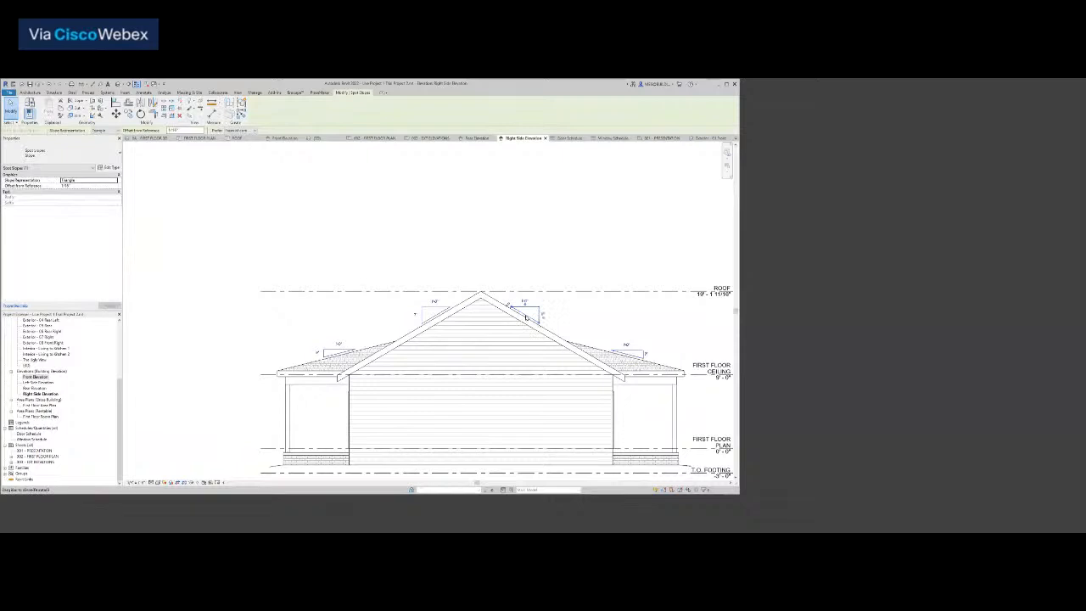
{"action": "key", "text": "Escape"}
{"action": "left_click", "coordinate": [422, 324]}
{"action": "left_click_drag", "start_coordinate": [435, 319], "coordinate": [433, 319]}
{"action": "left_click", "coordinate": [367, 326]}
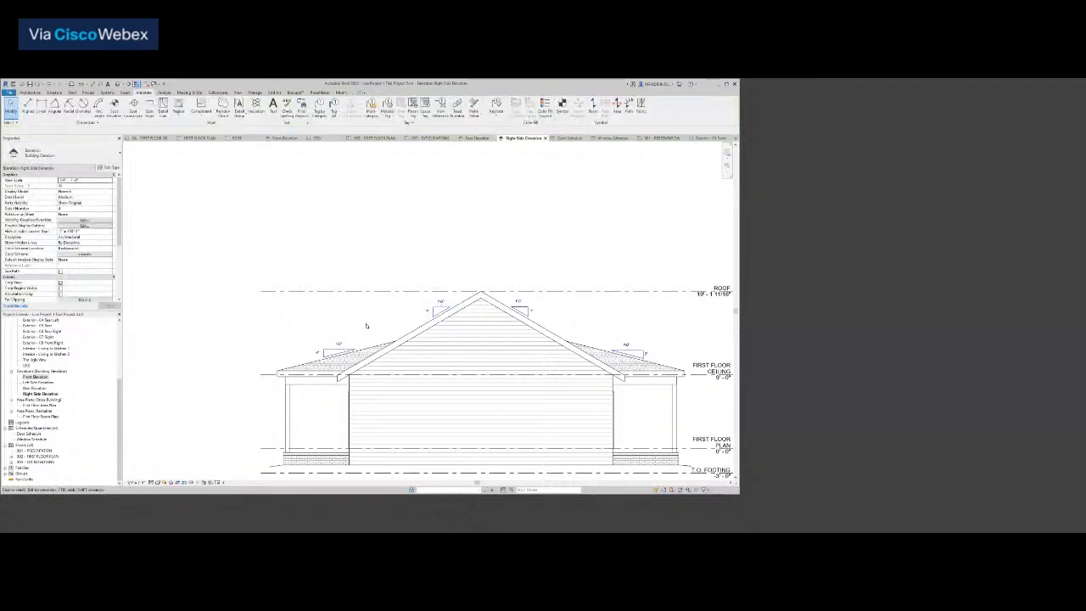
{"action": "key", "text": "z"}
{"action": "key", "text": "f"}
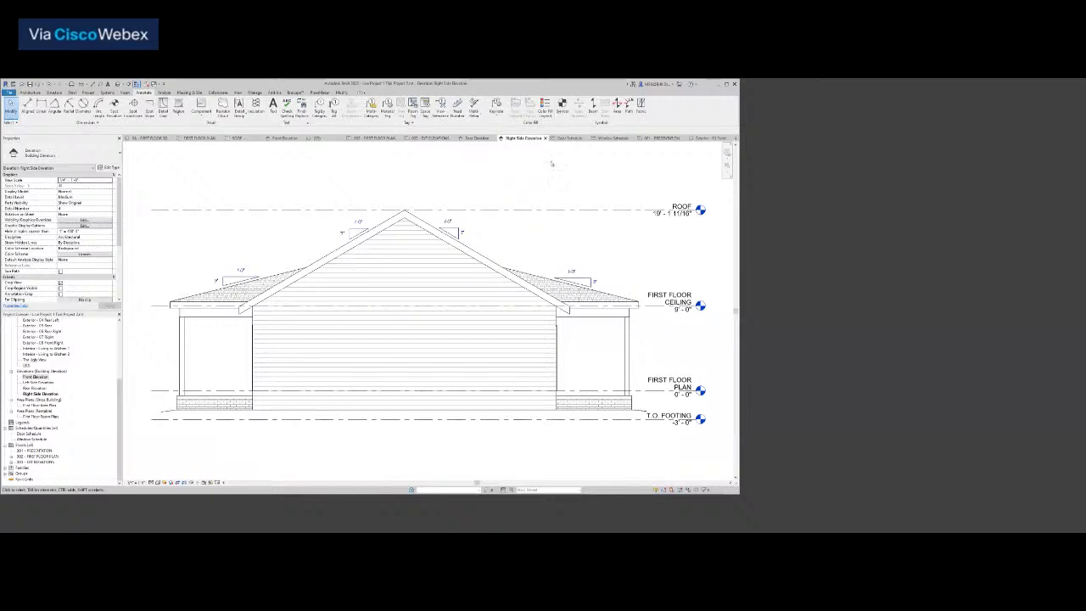
Close the Door Schedule, Window Schedule, 001 - PRESENTATION, ROOF, Front Elevation and Rear Elevation views
{"action": "left_click", "coordinate": [585, 139]}
{"action": "left_click", "coordinate": [591, 139]}
{"action": "left_click", "coordinate": [593, 138]}
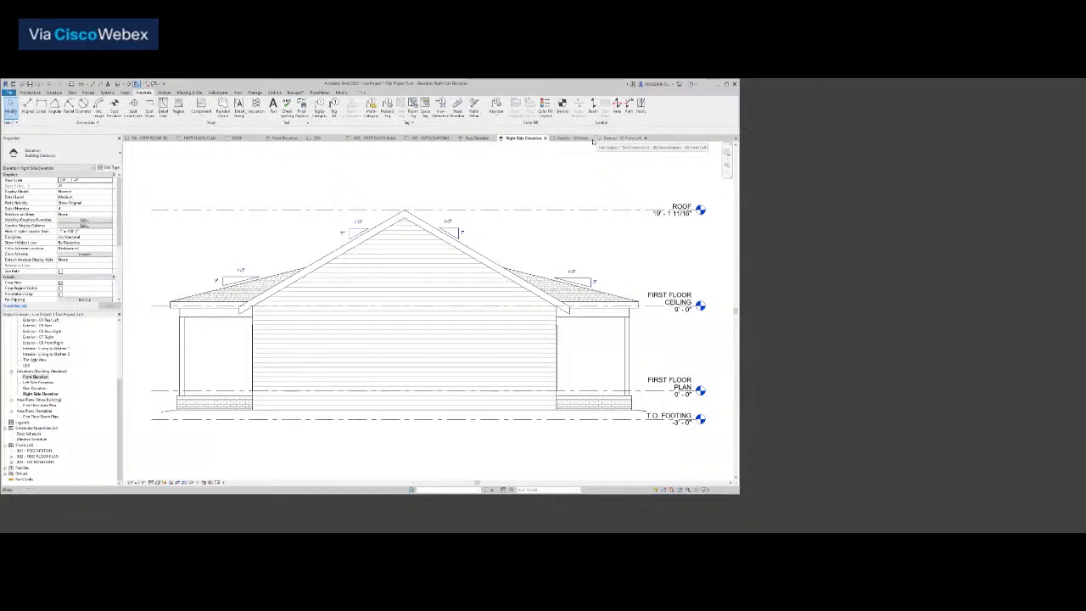
{"action": "left_click", "coordinate": [304, 139]}
{"action": "left_click", "coordinate": [260, 138]}
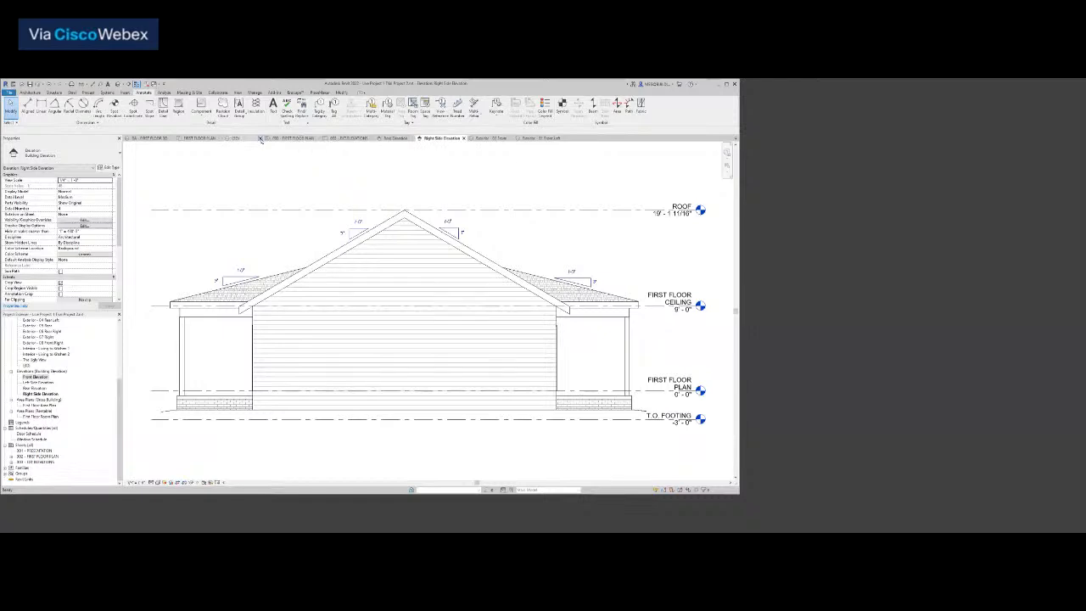
{"action": "left_click", "coordinate": [412, 139]}
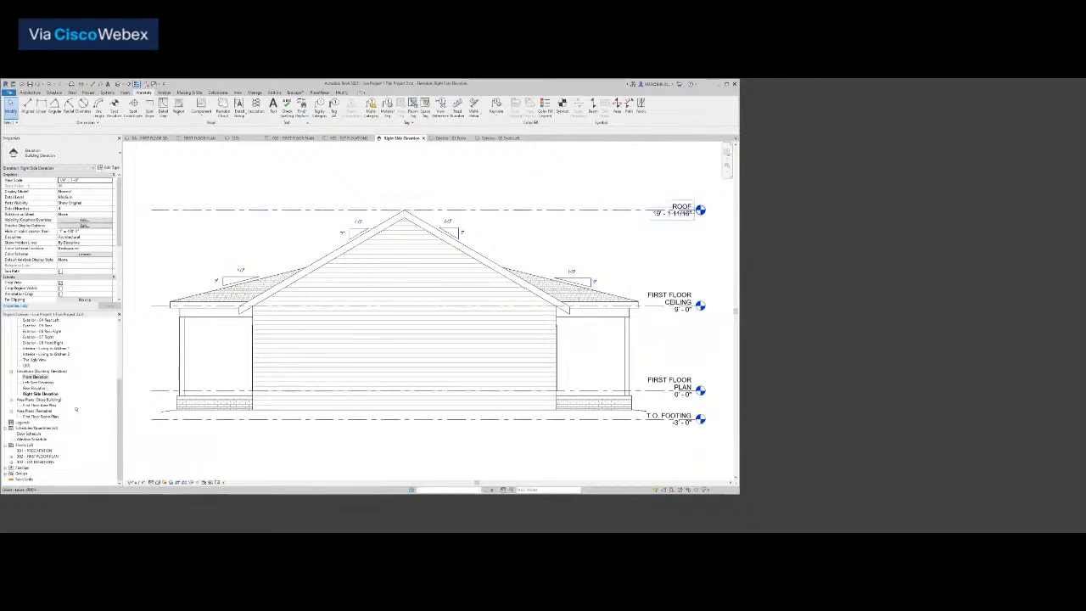
Check sheet 003 for missing slope annotations, open the Left Side Elevation and save the project
{"action": "left_click", "coordinate": [352, 138]}
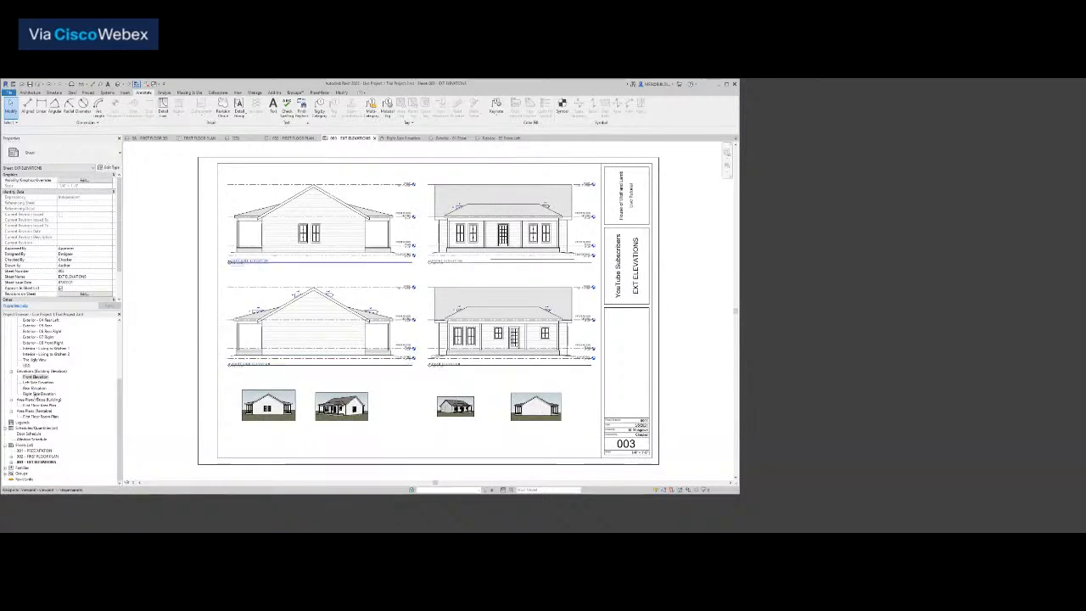
{"action": "double_click", "coordinate": [38, 382]}
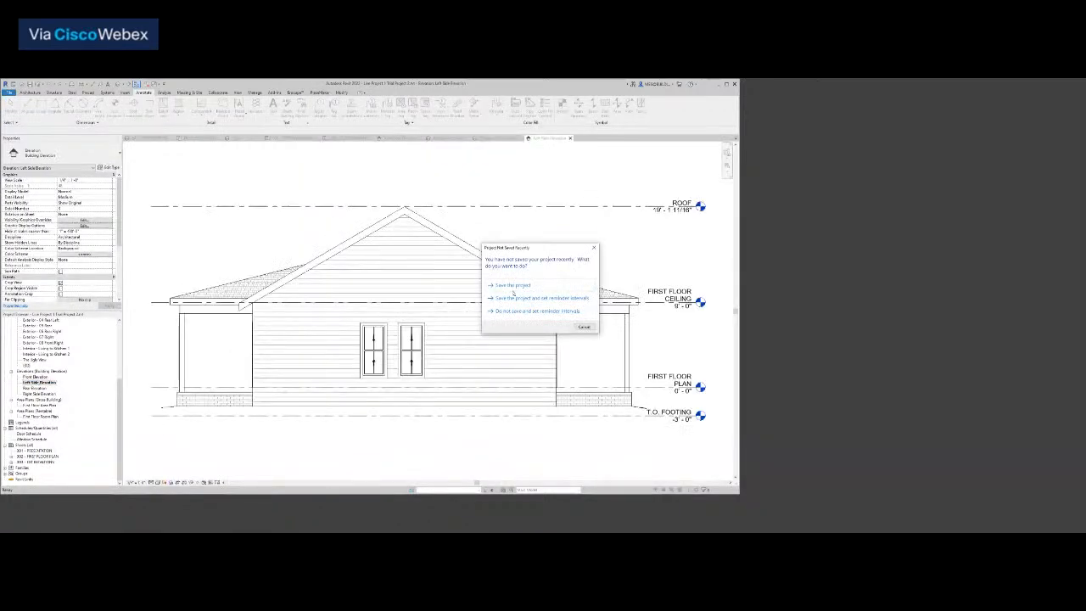
{"action": "left_click", "coordinate": [514, 285]}
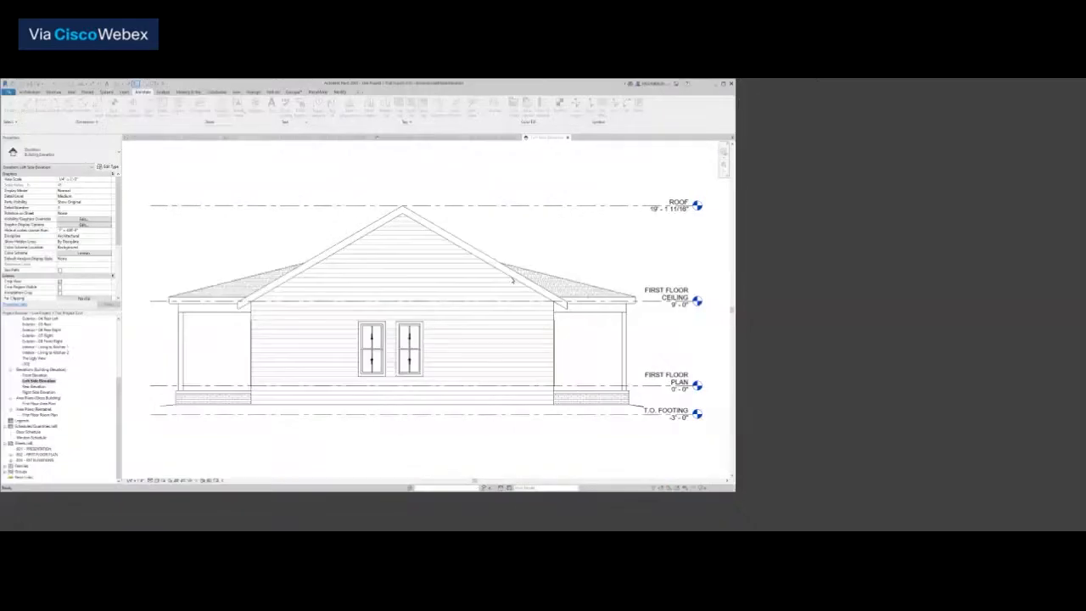
Place triangular spot slopes on both porch roof edges and both main gable edges of the Left Side Elevation
{"action": "left_click", "coordinate": [150, 116]}
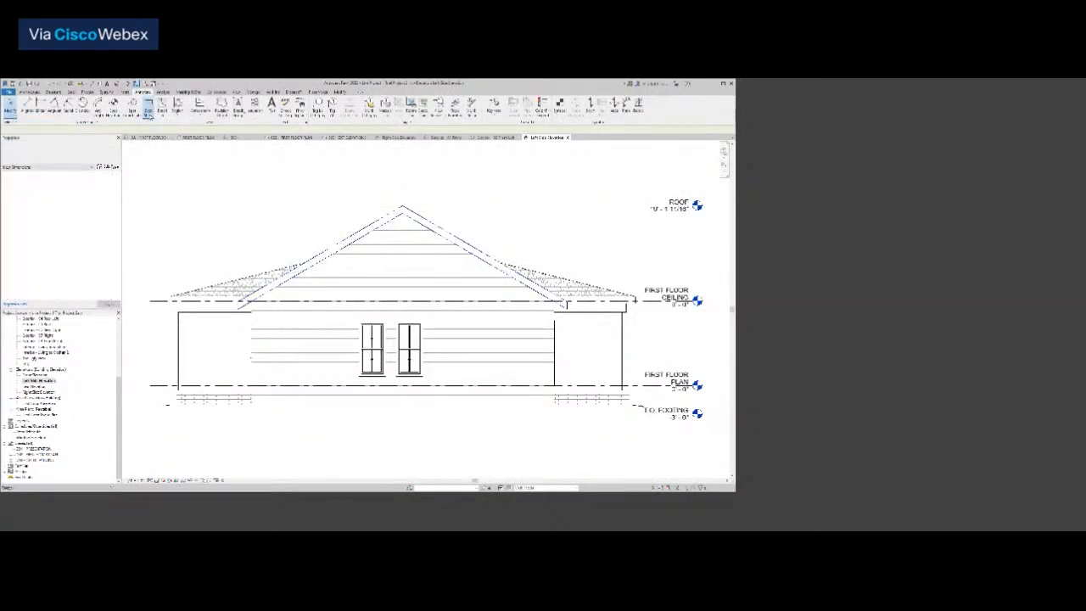
{"action": "scroll", "coordinate": [254, 261], "scroll_direction": "up", "scroll_amount": 5}
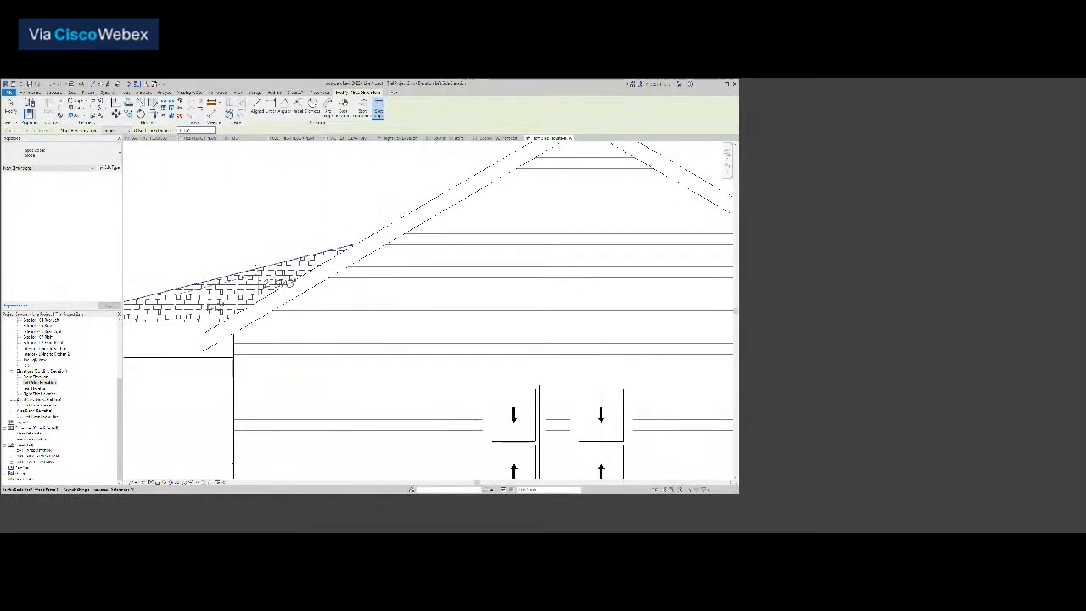
{"action": "left_click", "coordinate": [249, 252]}
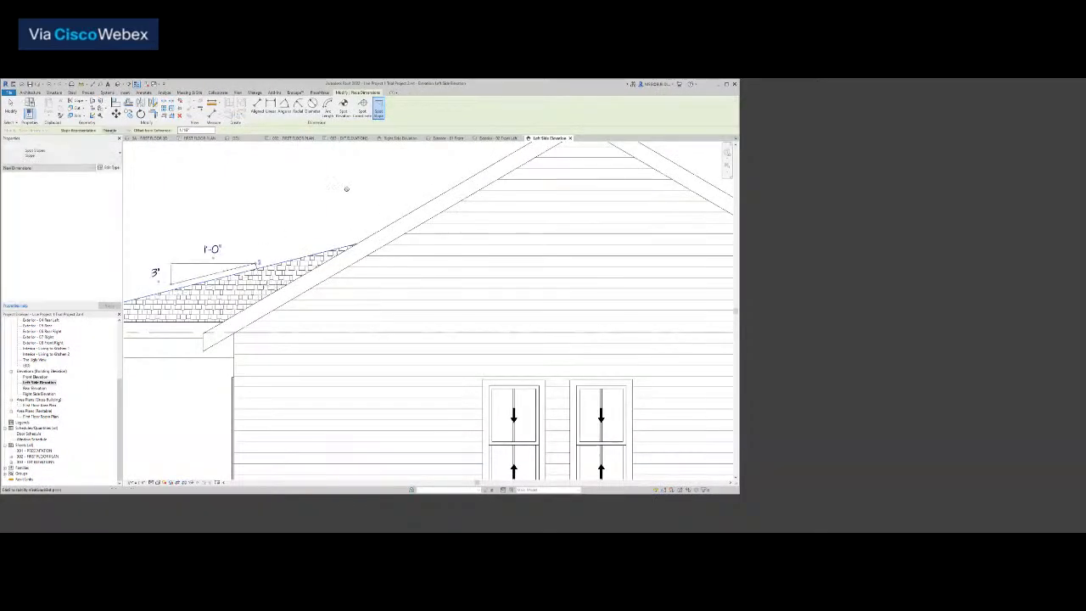
{"action": "scroll", "coordinate": [348, 191], "scroll_direction": "down", "scroll_amount": 4}
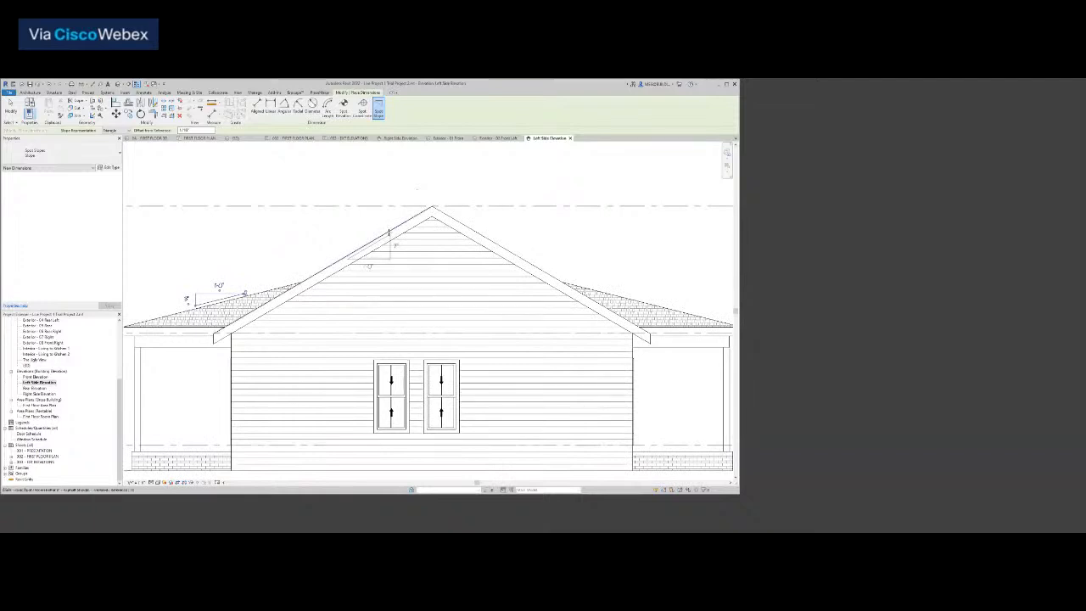
{"action": "left_click", "coordinate": [389, 229]}
{"action": "left_click", "coordinate": [471, 229]}
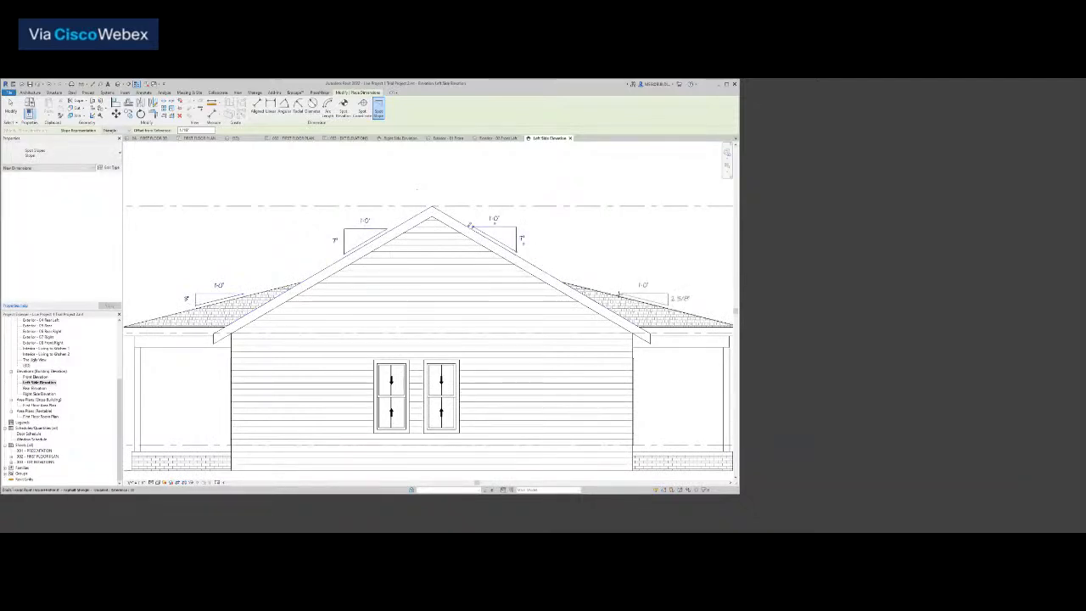
{"action": "scroll", "coordinate": [624, 287], "scroll_direction": "down", "scroll_amount": 2}
{"action": "left_click", "coordinate": [624, 287]}
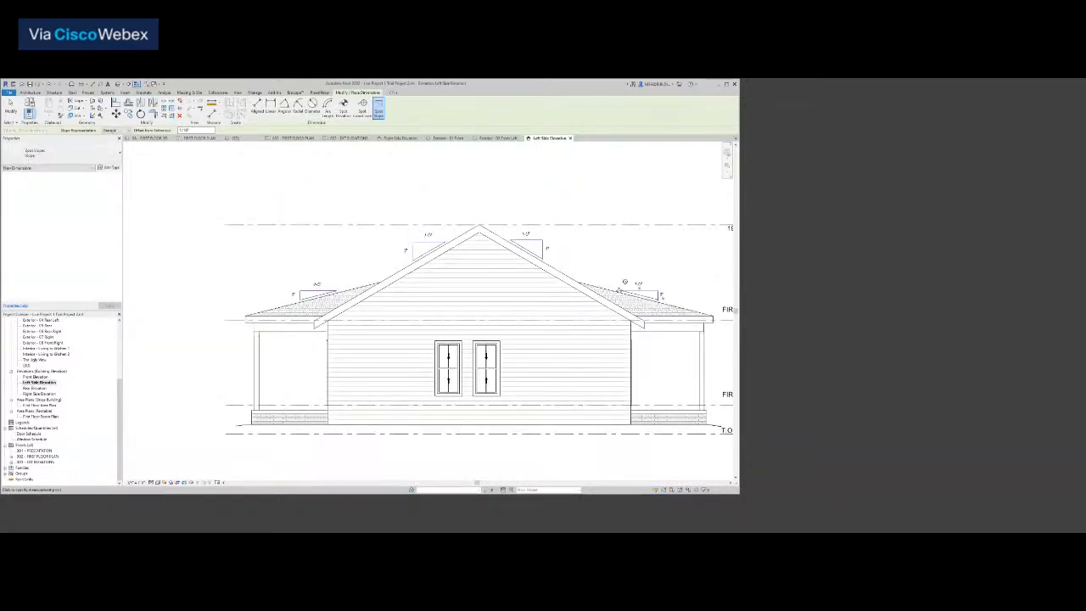
{"action": "key", "text": "Escape"}
{"action": "key", "text": "Escape"}
Shrink the spot slope triangles on both main gable edges of the Left Side Elevation
{"action": "left_click", "coordinate": [534, 246]}
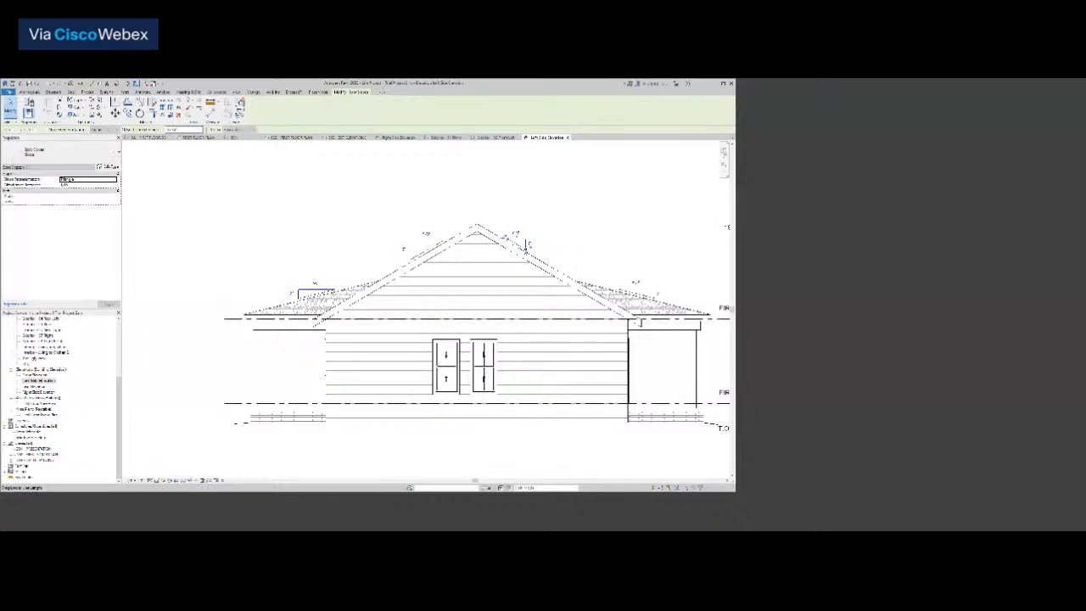
{"action": "left_click", "coordinate": [520, 247]}
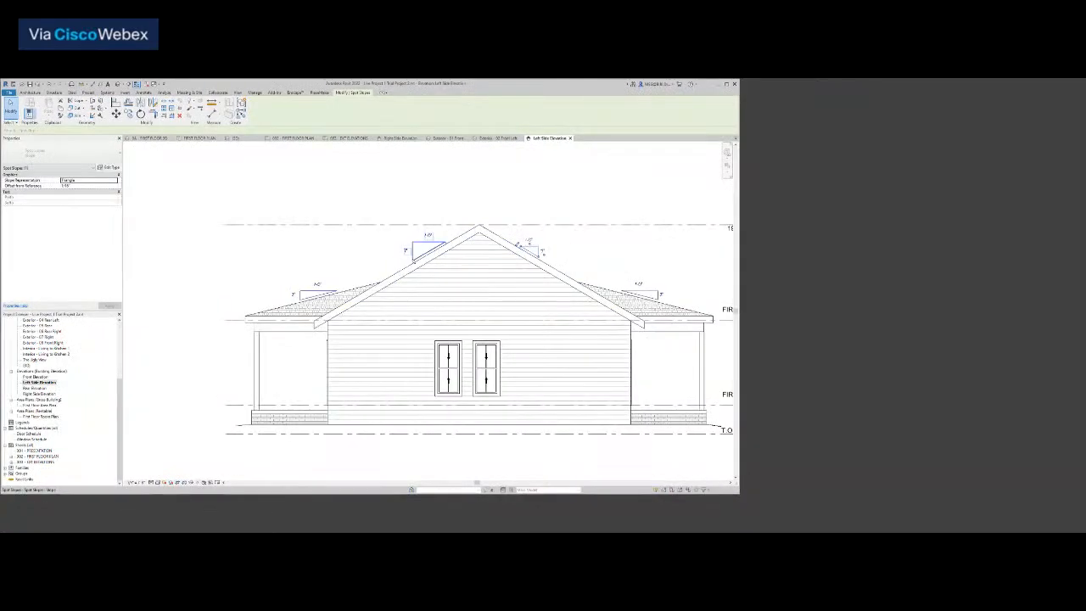
{"action": "left_click", "coordinate": [430, 255]}
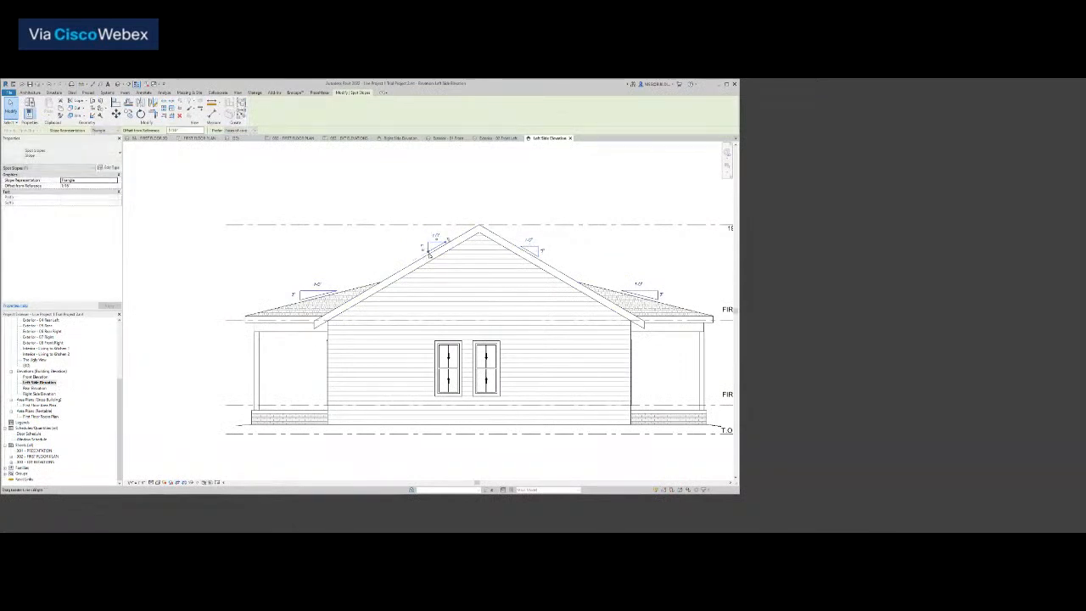
{"action": "left_click_drag", "start_coordinate": [429, 252], "coordinate": [396, 261]}
{"action": "key", "text": "Escape"}
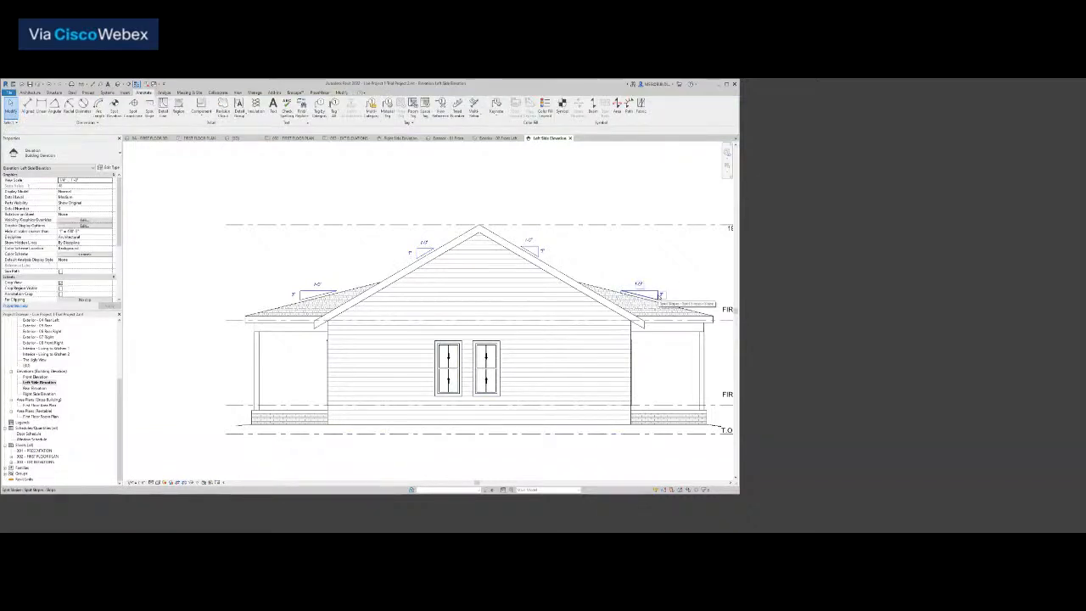
Close the Left Side Elevation and Right Side Elevation views
{"action": "middle_click_drag", "start_coordinate": [660, 296], "coordinate": [585, 278]}
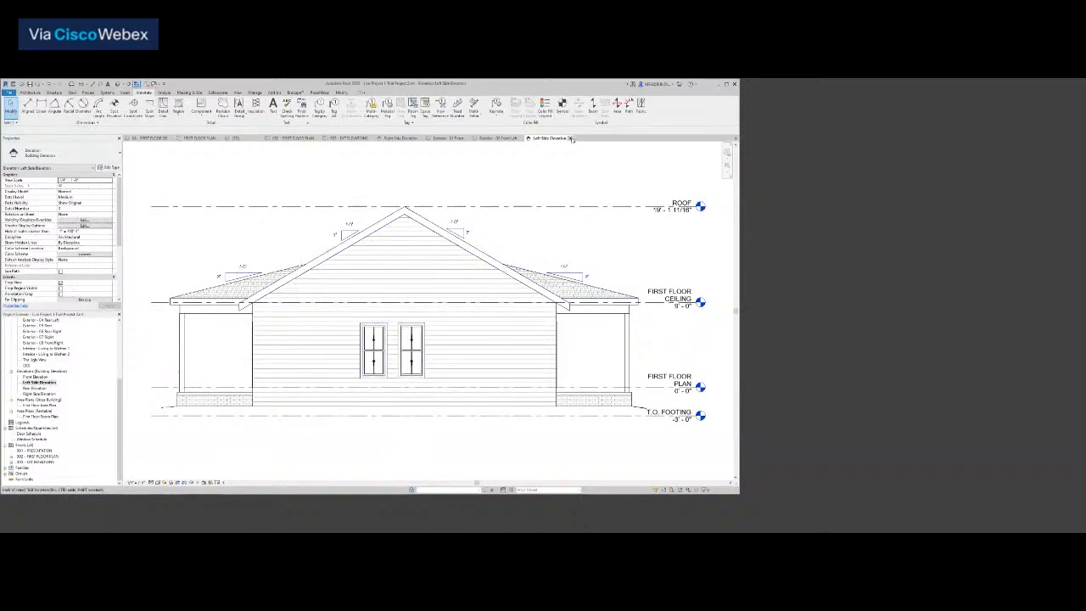
{"action": "left_click", "coordinate": [569, 138]}
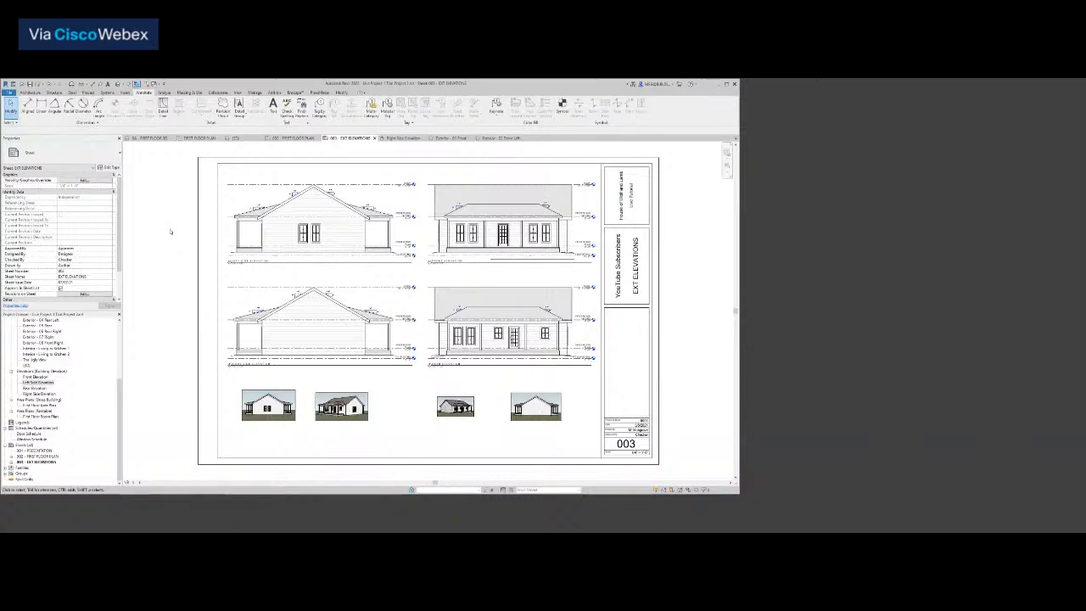
{"action": "left_click", "coordinate": [423, 138]}
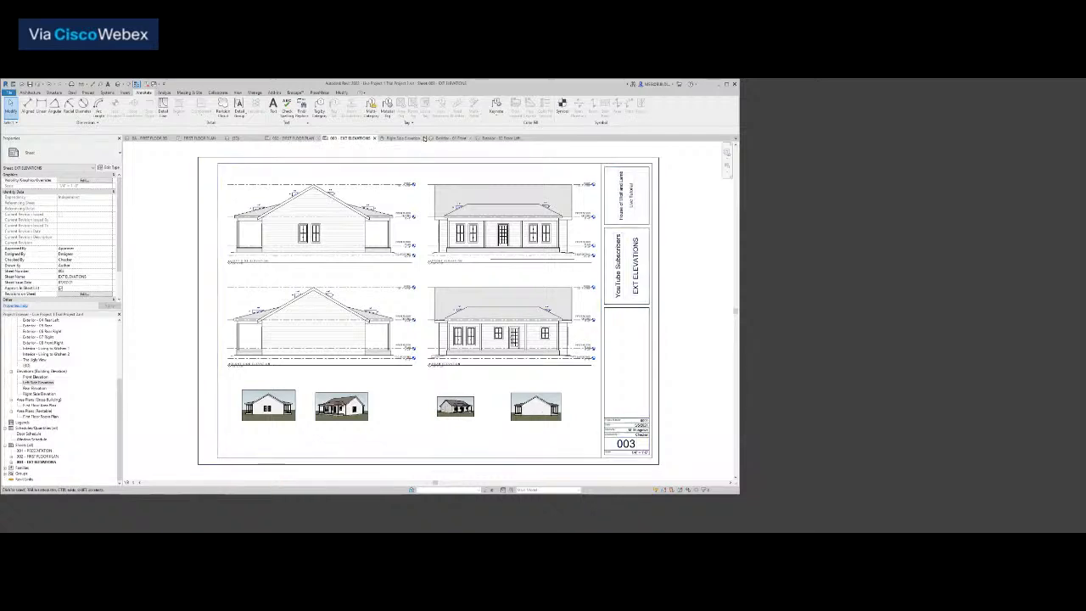
Open sheet 002 - FIRST FLOOR PLAN and compare its exterior 3D viewports with the Exterior - 01 Front view
{"action": "left_click", "coordinate": [297, 138]}
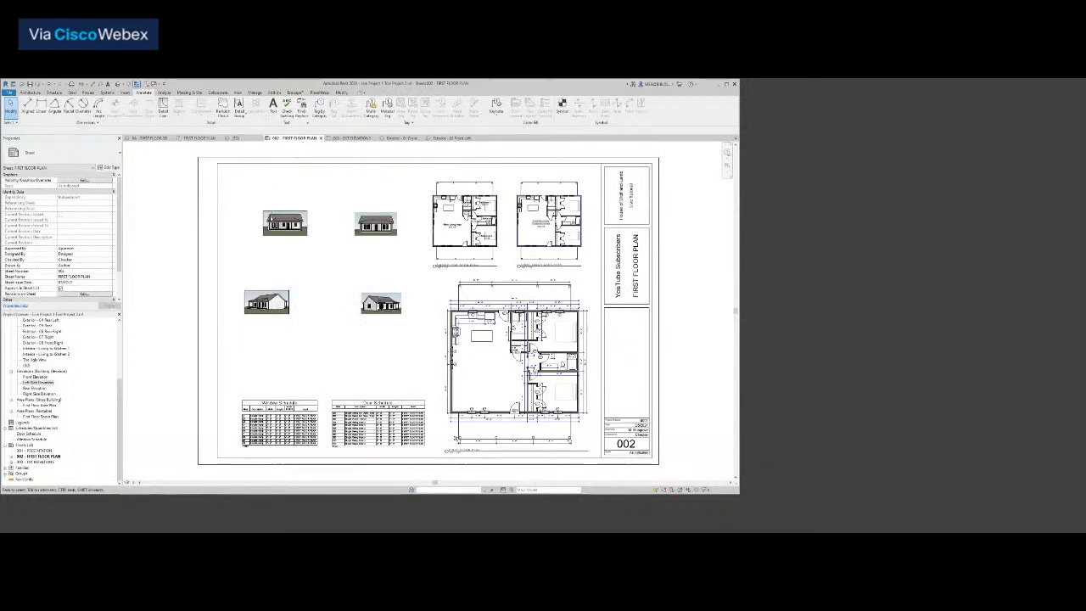
{"action": "scroll", "coordinate": [271, 216], "scroll_direction": "up", "scroll_amount": 5}
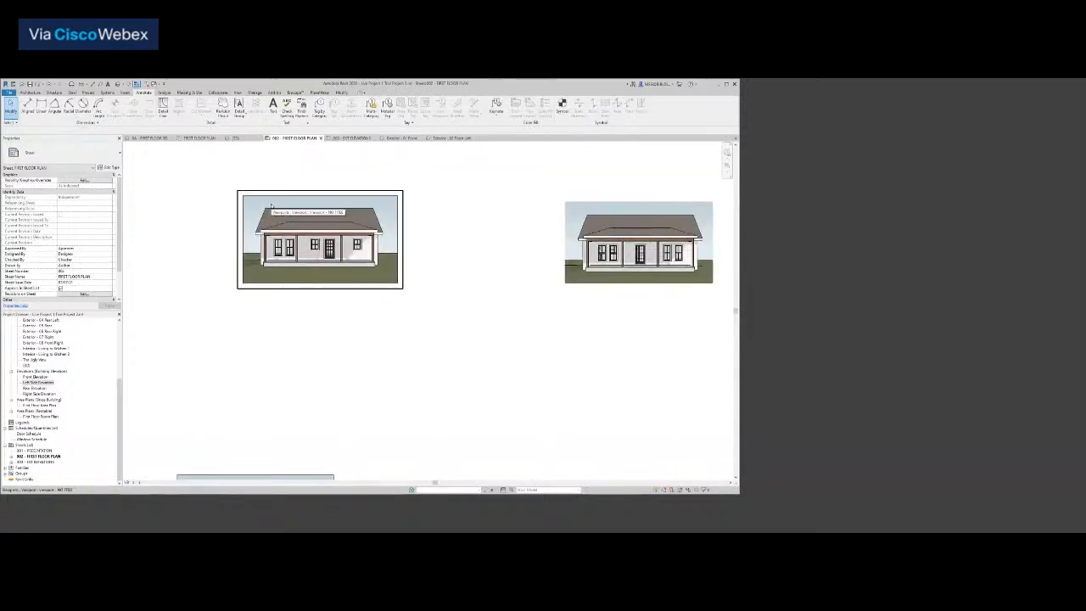
{"action": "left_click", "coordinate": [270, 206]}
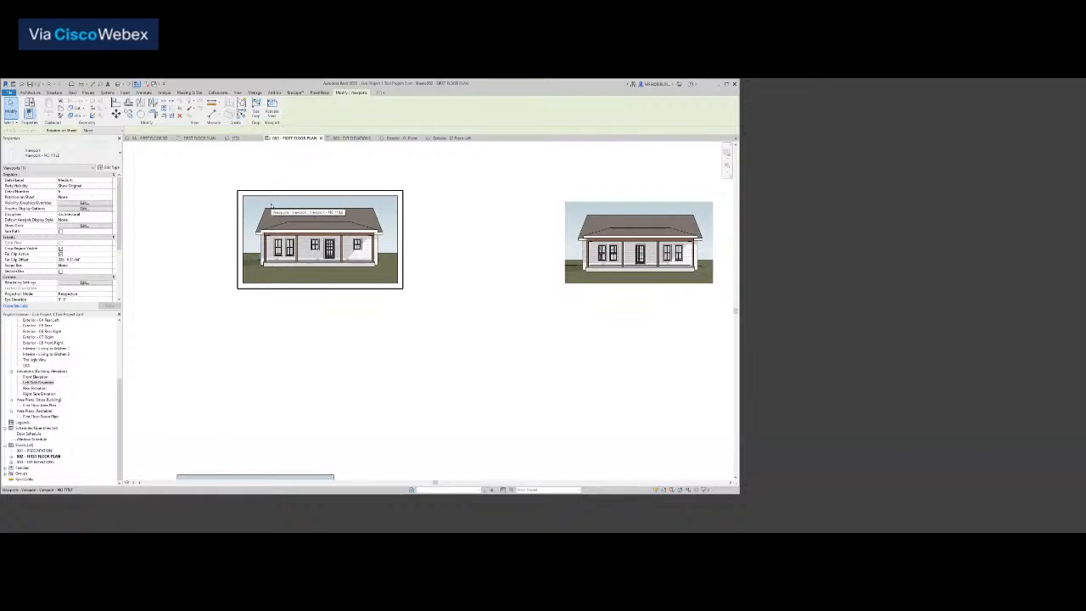
{"action": "left_click", "coordinate": [403, 139]}
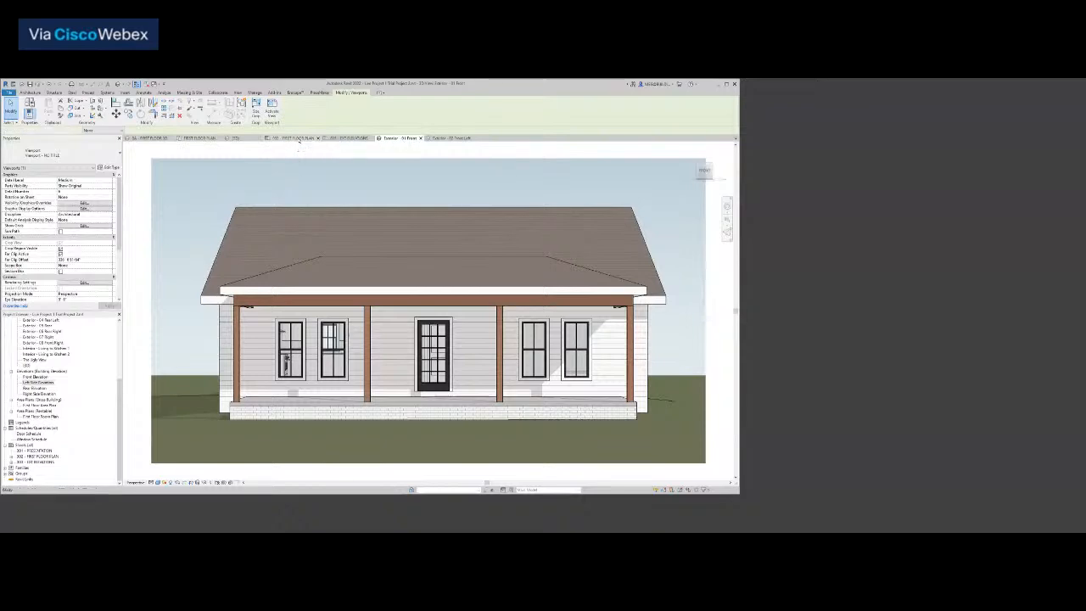
{"action": "left_click", "coordinate": [299, 139]}
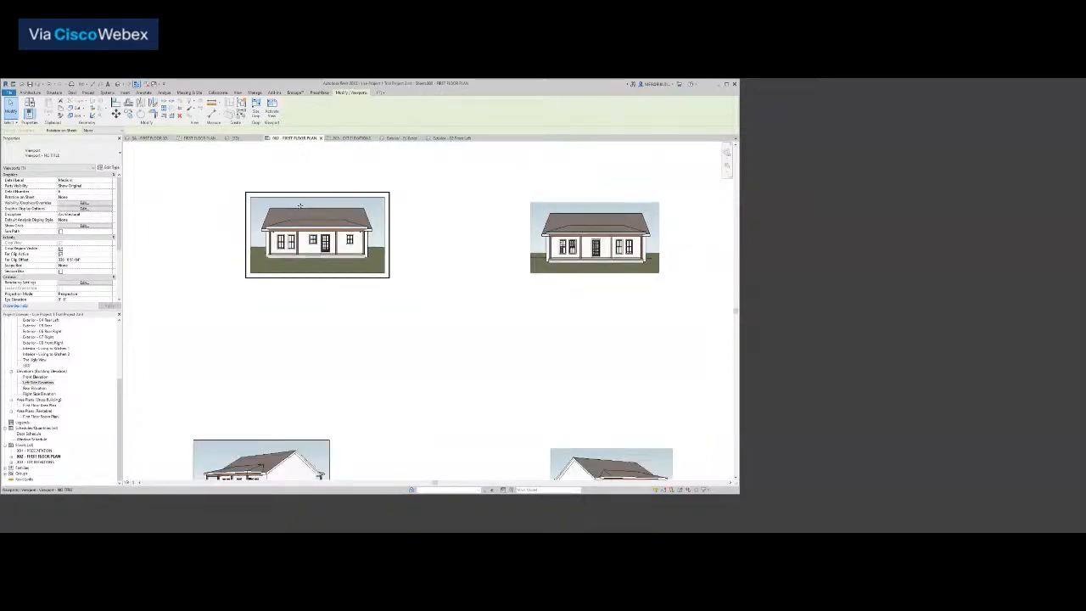
{"action": "scroll", "coordinate": [297, 233], "scroll_direction": "down", "scroll_amount": 4}
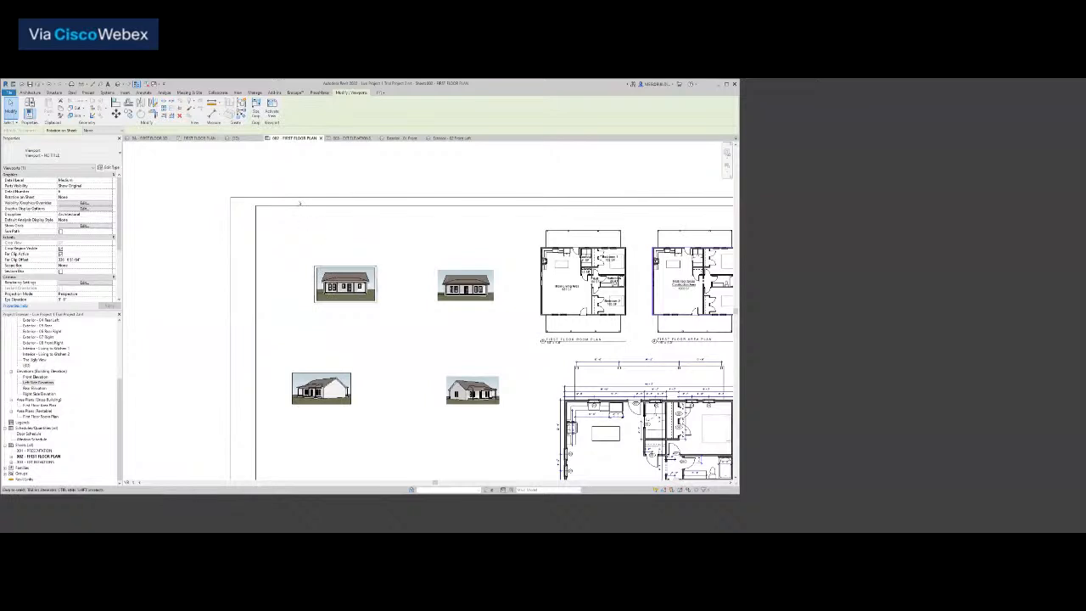
Try to scale the upper-left exterior 3D view on sheet 002 proportionally to a 6" crop width
{"action": "left_click", "coordinate": [258, 112]}
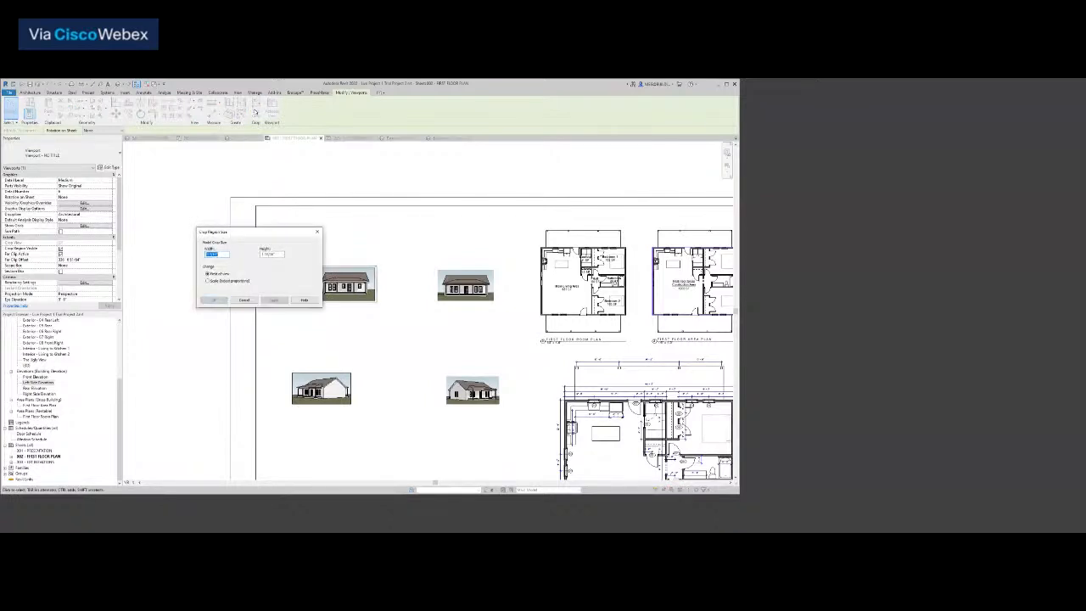
{"action": "left_click", "coordinate": [208, 281]}
{"action": "left_click_drag", "start_coordinate": [219, 254], "coordinate": [175, 253]}
{"action": "type", "text": "6"}
{"action": "key", "text": "Return"}
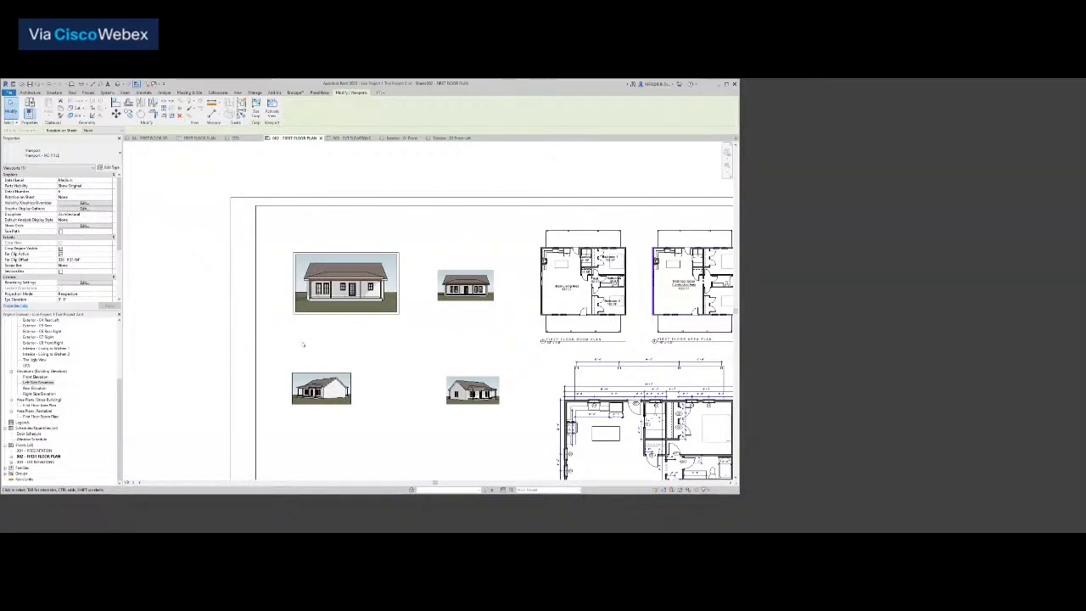
{"action": "key", "text": "ctrl+z"}
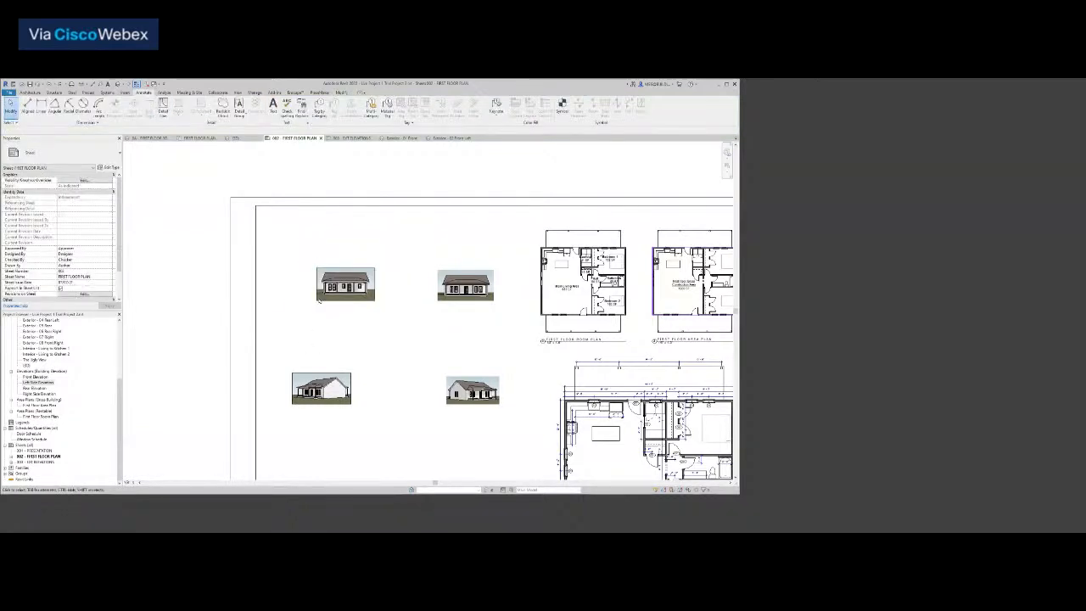
Try to set the upper-left exterior 3D view's crop width to 6" using the Field of view option
{"action": "left_click", "coordinate": [342, 294]}
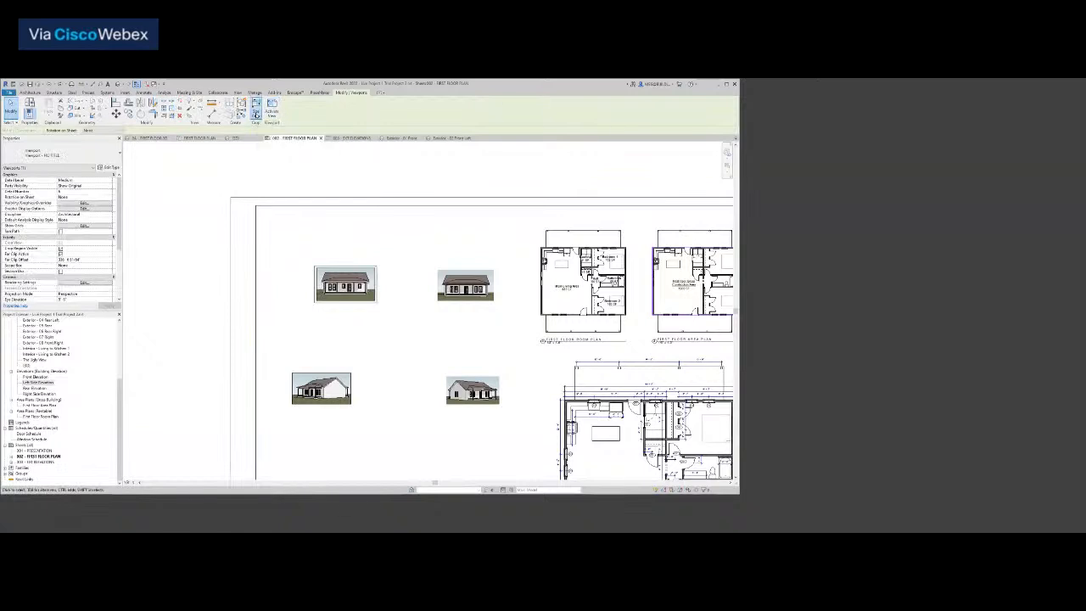
{"action": "left_click", "coordinate": [257, 112]}
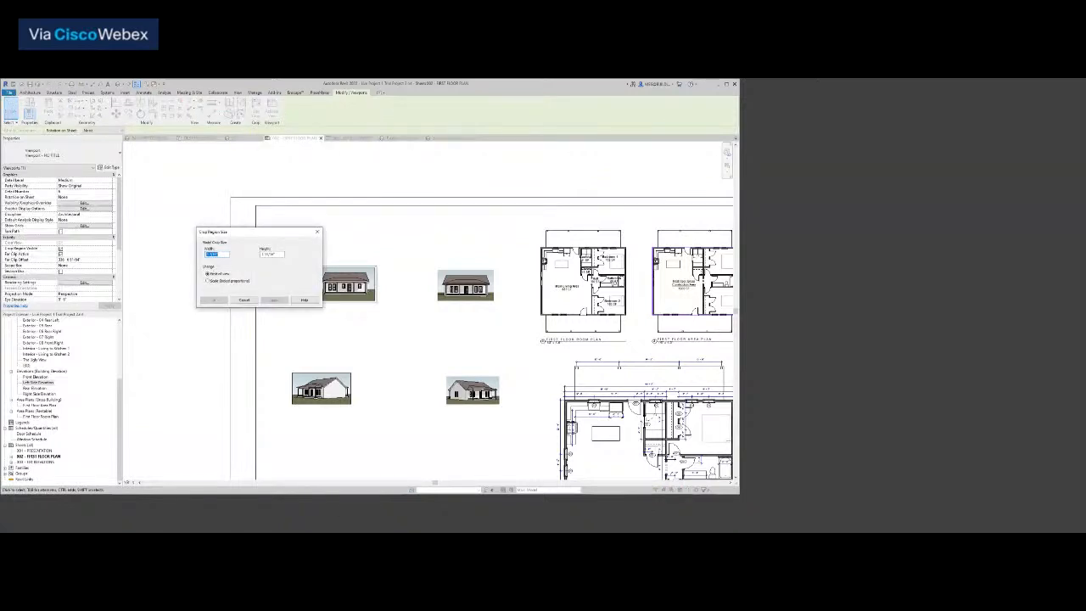
{"action": "type", "text": "6"}
{"action": "key", "text": "Return"}
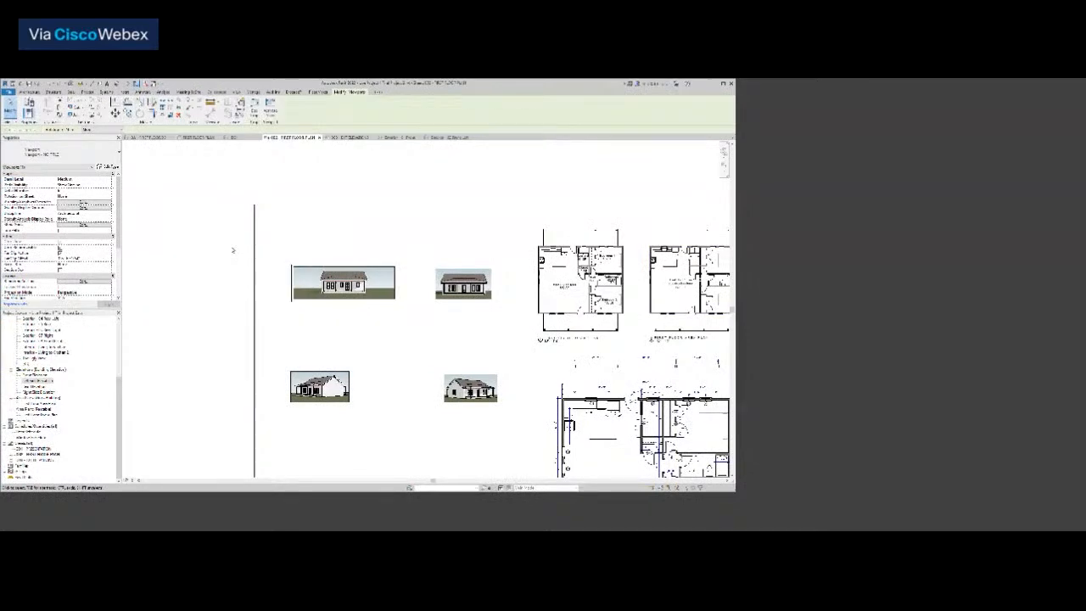
{"action": "key", "text": "ctrl+z"}
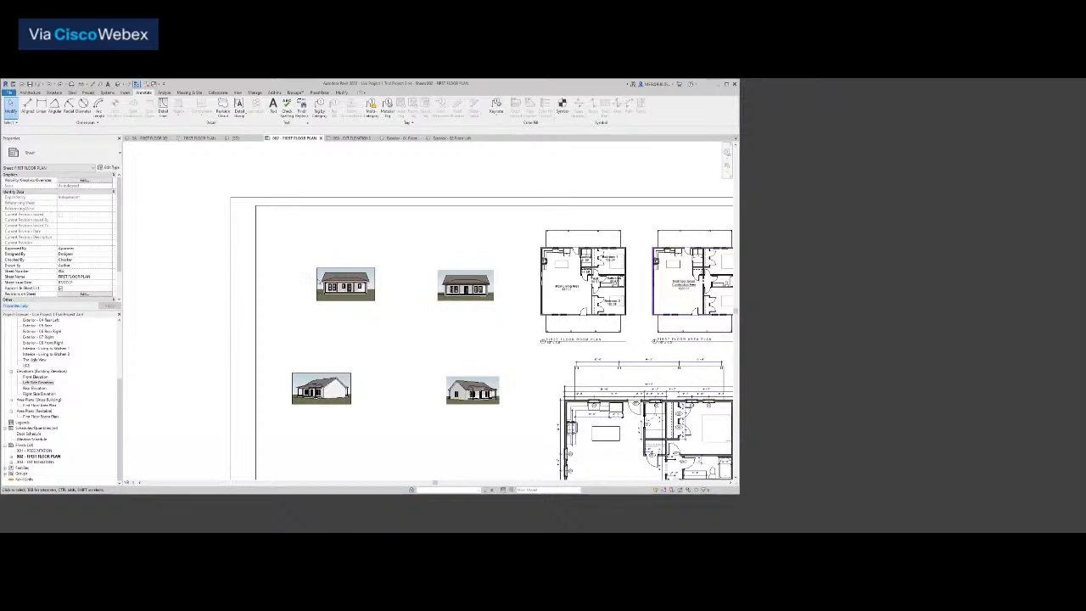
Scale the upper-left exterior 3D view on sheet 002 to a 6" crop width with proportions locked
{"action": "left_click", "coordinate": [331, 283]}
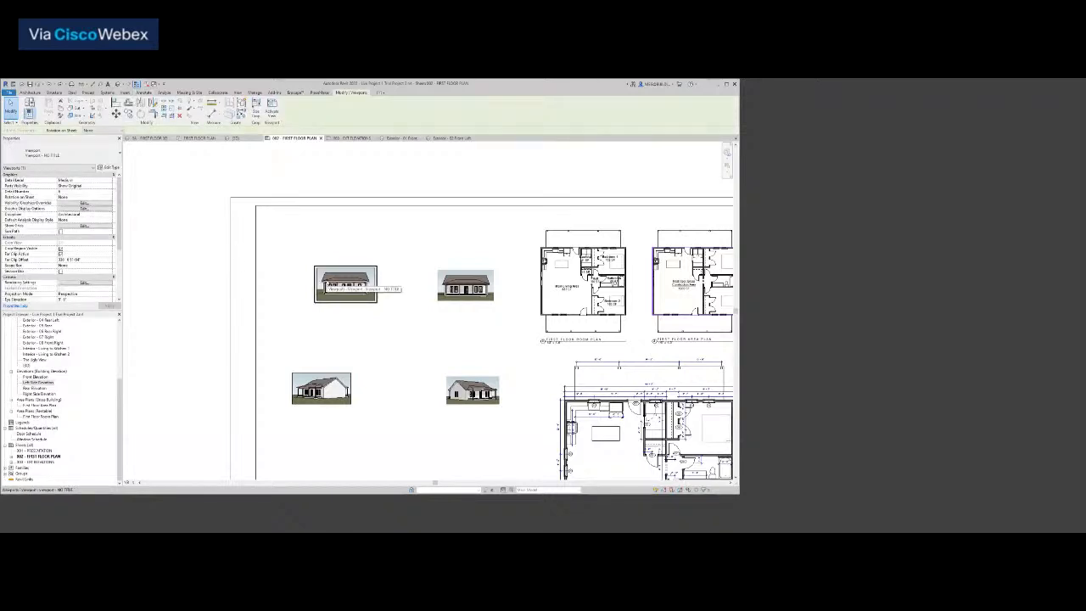
{"action": "left_click", "coordinate": [255, 107]}
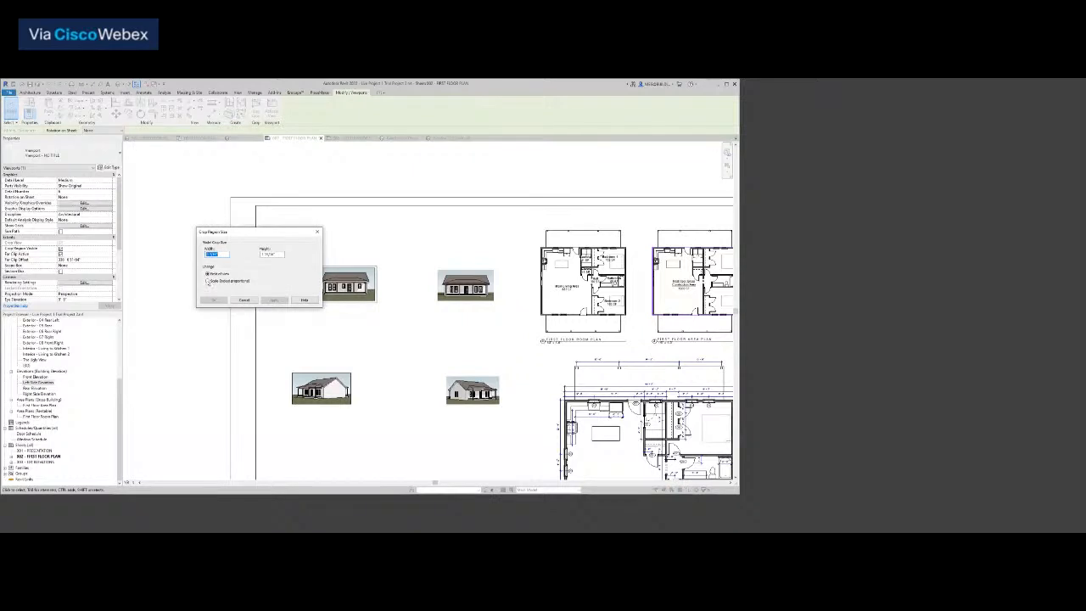
{"action": "left_click", "coordinate": [208, 281]}
{"action": "left_click_drag", "start_coordinate": [218, 254], "coordinate": [167, 256]}
{"action": "type", "text": "6"}
{"action": "key", "text": "Return"}
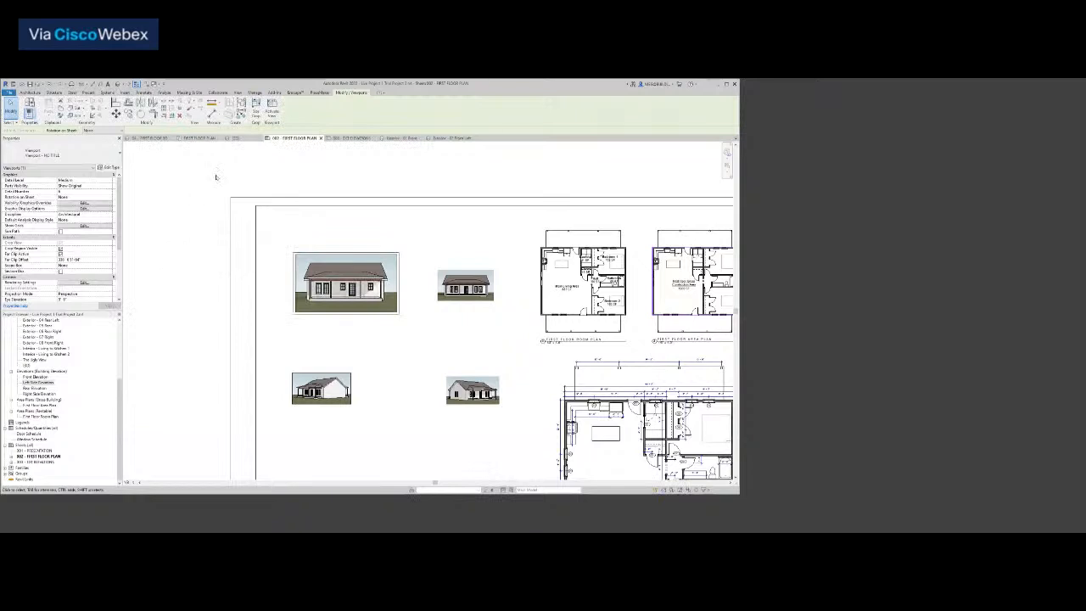
Set the upper-left exterior view's crop height to 3.5" and shift the viewport slightly down toward the sheet's left border
{"action": "left_click", "coordinate": [256, 104]}
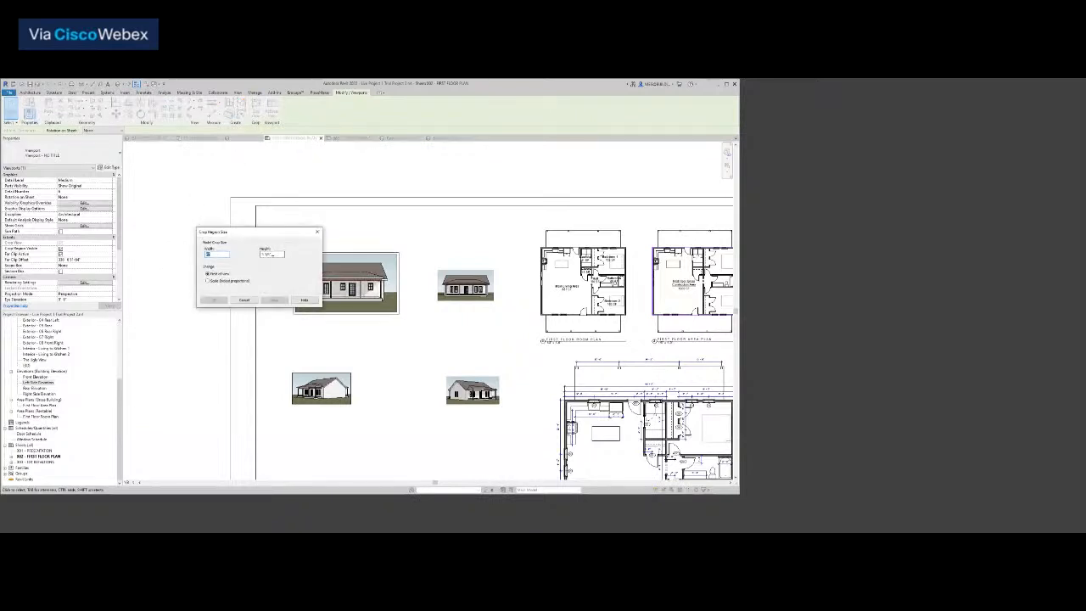
{"action": "key", "text": "Tab"}
{"action": "type", "text": "3"}
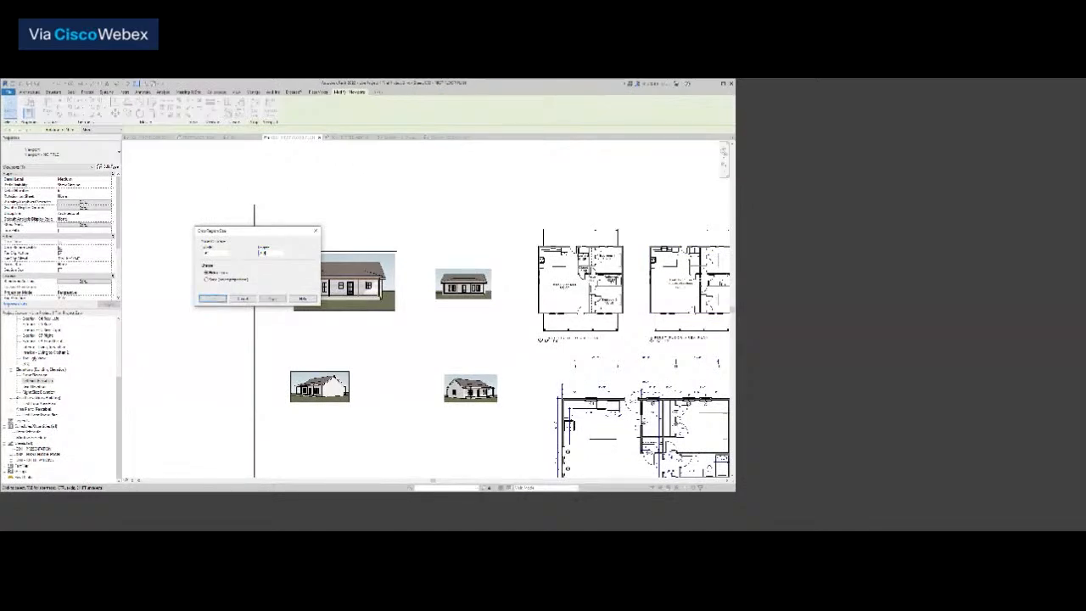
{"action": "key", "text": "Return"}
{"action": "left_click", "coordinate": [312, 348]}
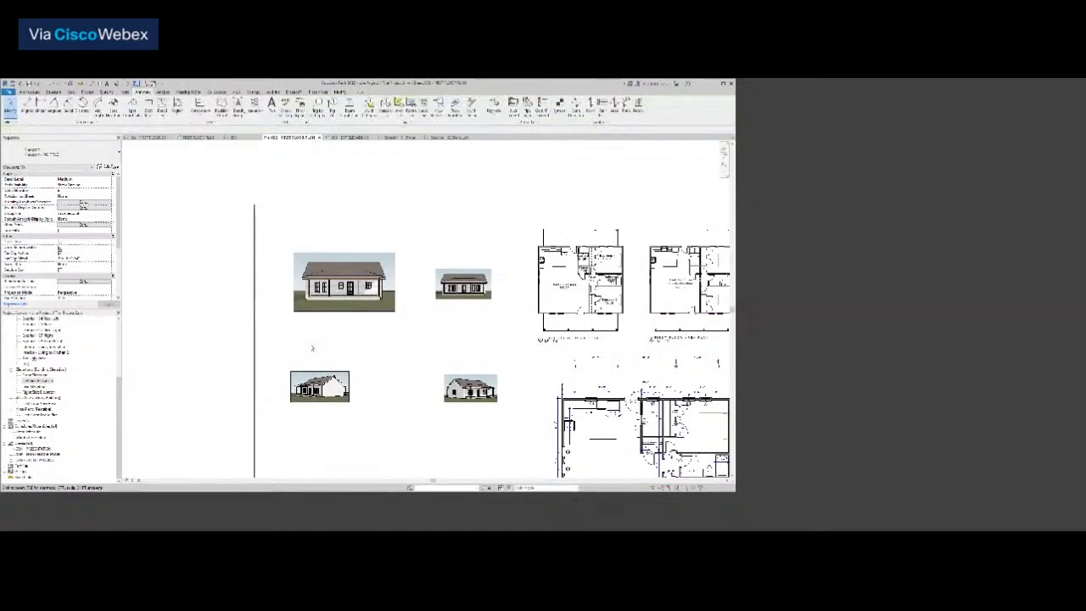
{"action": "left_click_drag", "start_coordinate": [349, 293], "coordinate": [336, 299]}
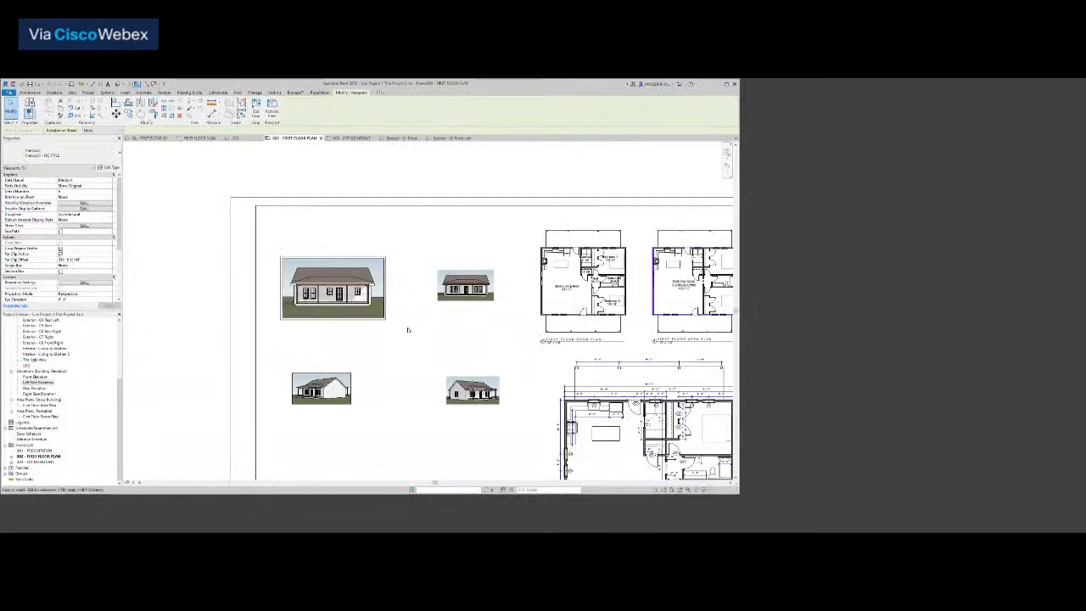
Scale the upper-right front exterior view on sheet 002 proportionally to a 6" crop width and adjust its crop height
{"action": "scroll", "coordinate": [408, 330], "scroll_direction": "down", "scroll_amount": 2}
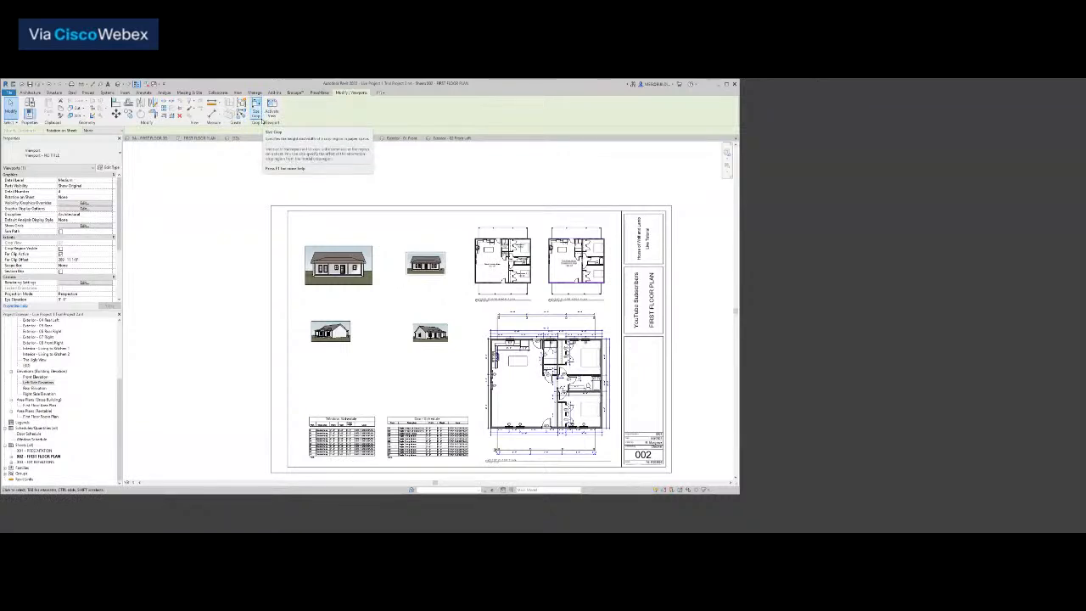
{"action": "left_click", "coordinate": [255, 113]}
{"action": "left_click", "coordinate": [208, 281]}
{"action": "left_click_drag", "start_coordinate": [224, 255], "coordinate": [184, 255]}
{"action": "type", "text": "6"}
{"action": "key", "text": "Return"}
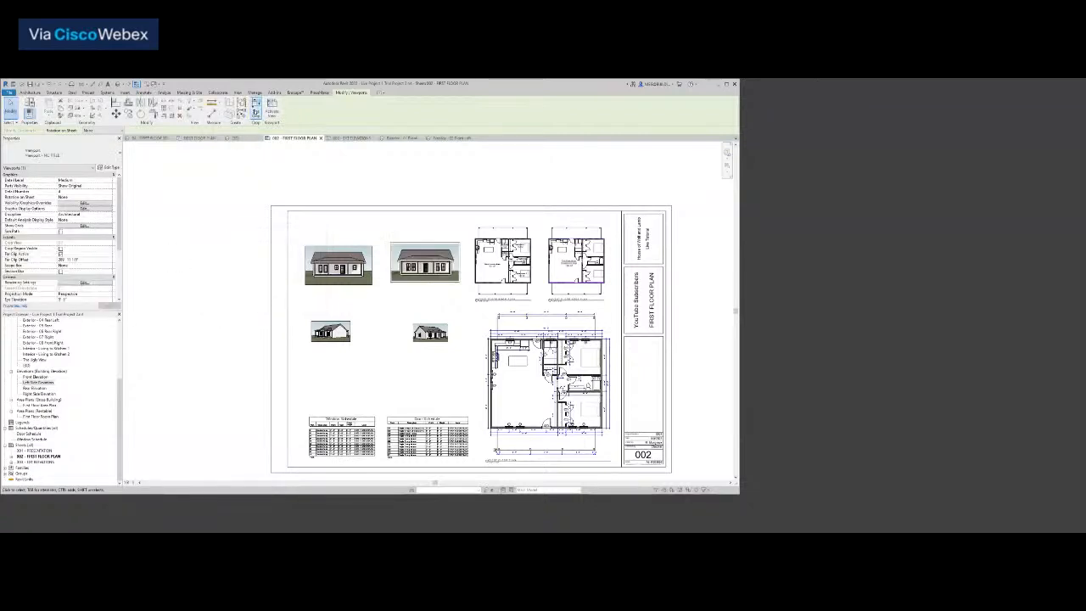
{"action": "left_click", "coordinate": [256, 113]}
{"action": "key", "text": "Return"}
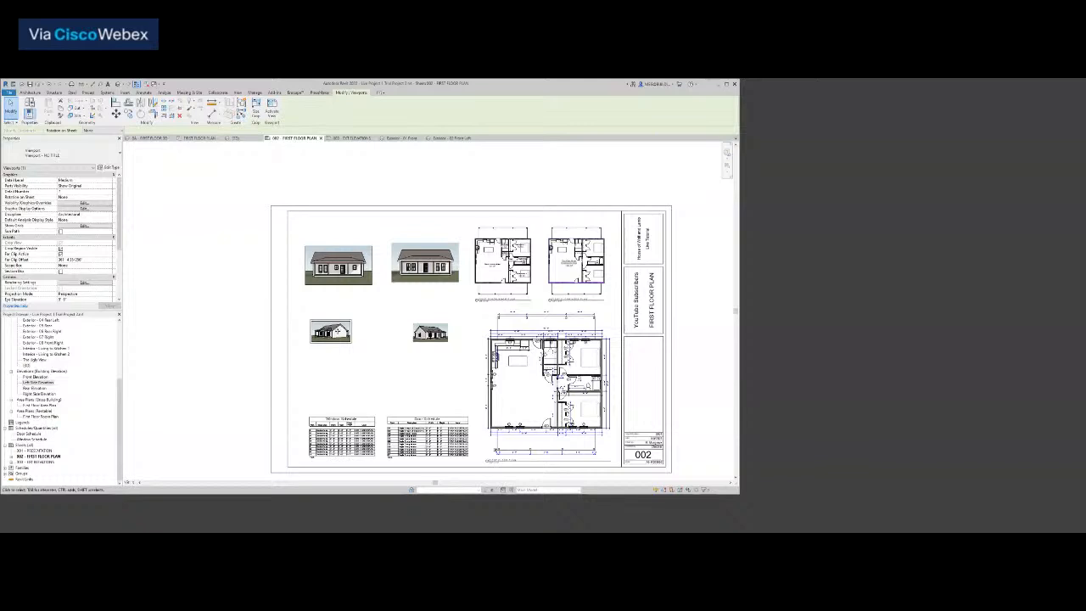
Try to set the lower-left exterior 3D view's crop width to 6" using the Field of view option
{"action": "left_click", "coordinate": [256, 108]}
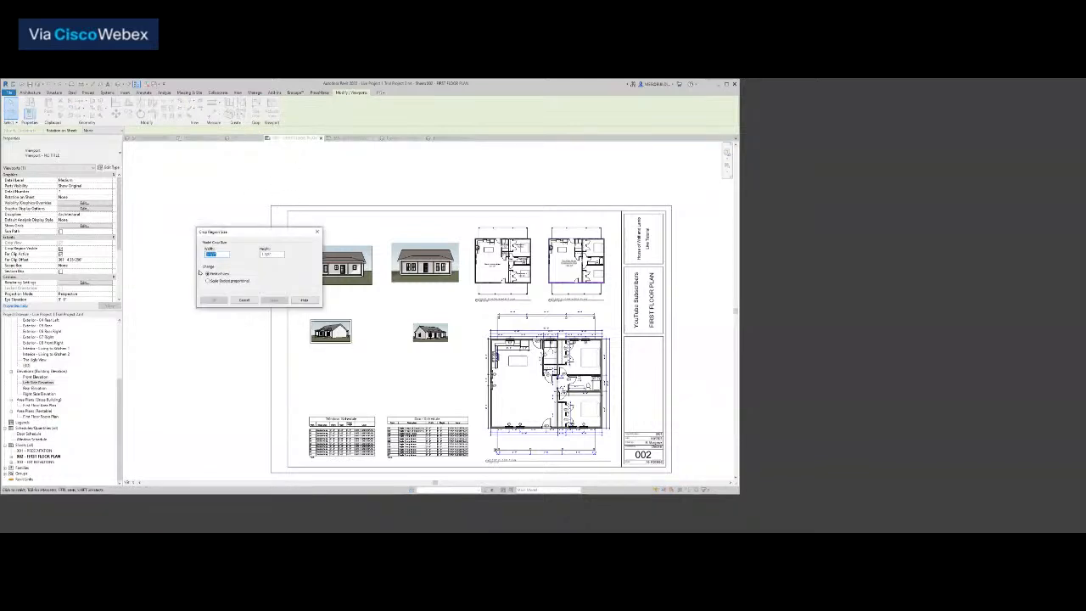
{"action": "left_click", "coordinate": [226, 255]}
{"action": "left_click_drag", "start_coordinate": [225, 256], "coordinate": [182, 249]}
{"action": "type", "text": "6"}
{"action": "key", "text": "Return"}
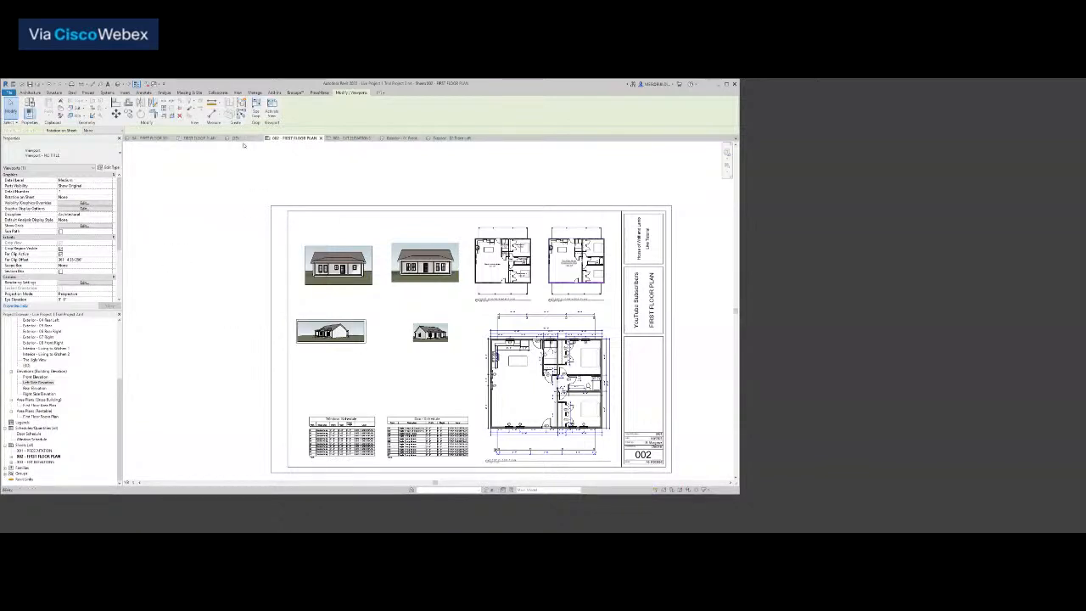
{"action": "key", "text": "ctrl+z"}
Scale the lower-left exterior 3D view on sheet 002 proportionally to a 6" crop width and set its crop height to 3.5"
{"action": "left_click", "coordinate": [315, 324]}
{"action": "left_click", "coordinate": [256, 112]}
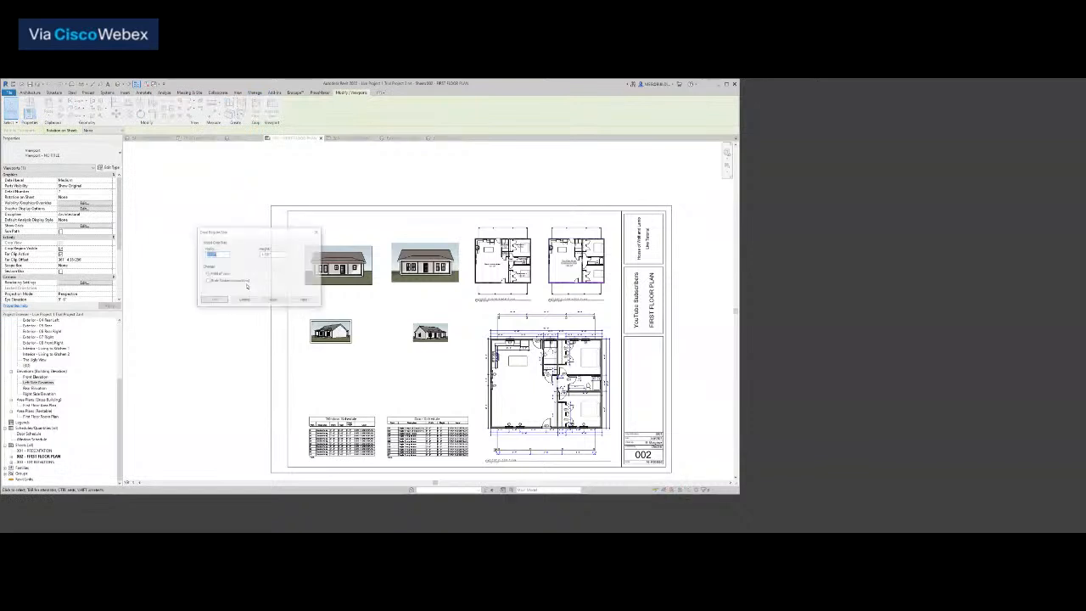
{"action": "left_click_drag", "start_coordinate": [220, 255], "coordinate": [175, 253]}
{"action": "type", "text": "6"}
{"action": "key", "text": "Return"}
{"action": "left_click", "coordinate": [259, 110]}
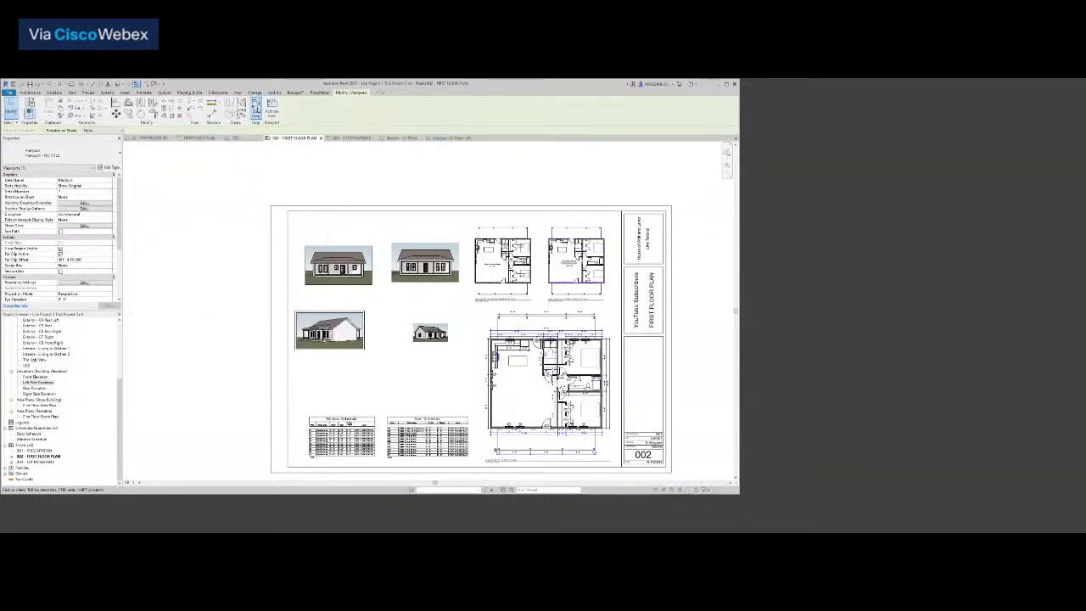
{"action": "type", "text": "3.5"}
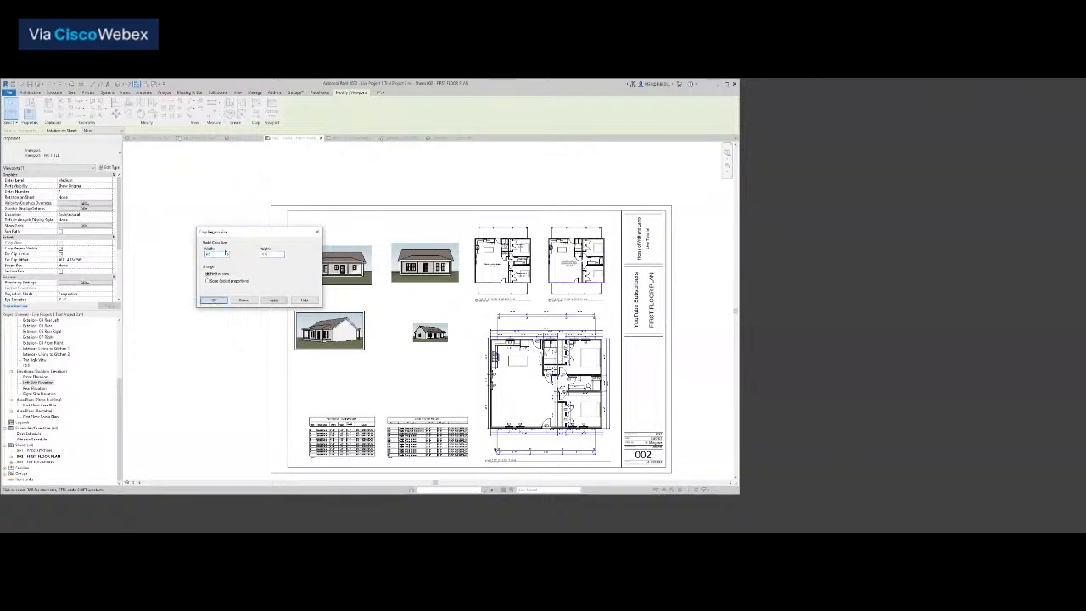
{"action": "key", "text": "Return"}
Scale the lower-right exterior 3D view on sheet 002 proportionally to a 6" crop width and set its crop height to 3.5"
{"action": "left_click", "coordinate": [428, 329]}
{"action": "left_click", "coordinate": [259, 110]}
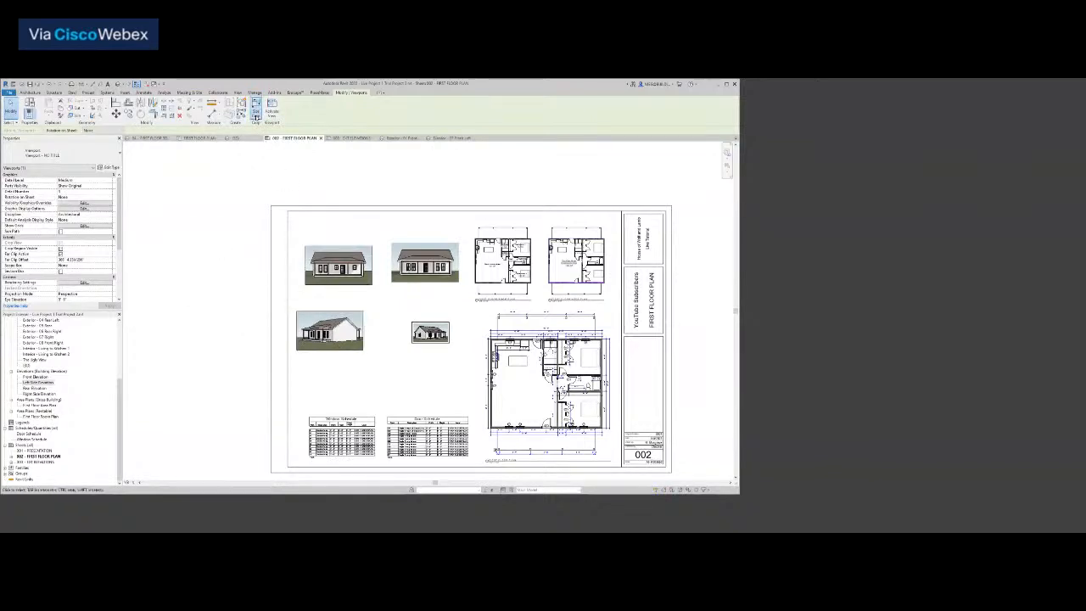
{"action": "left_click", "coordinate": [208, 281]}
{"action": "left_click_drag", "start_coordinate": [222, 255], "coordinate": [169, 250]}
{"action": "type", "text": "6"}
{"action": "key", "text": "Return"}
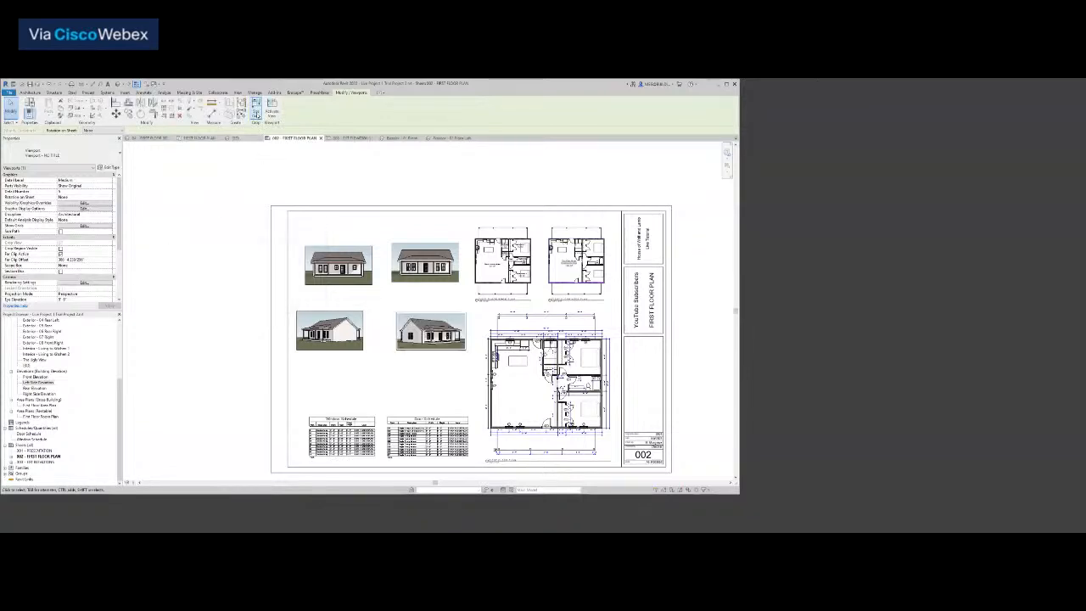
{"action": "left_click", "coordinate": [259, 110]}
{"action": "type", "text": "3.5\""}
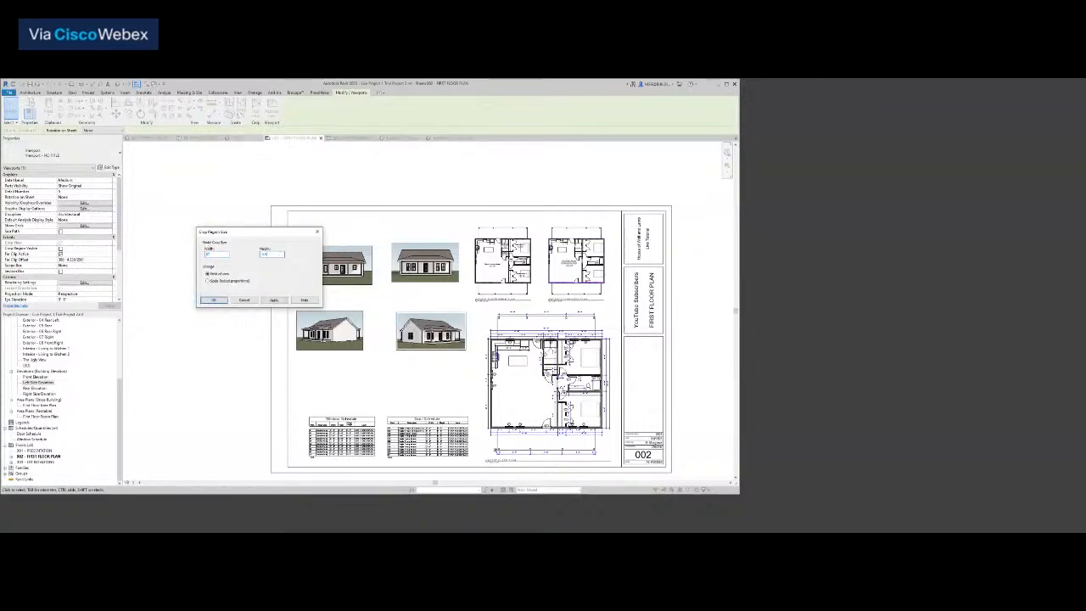
{"action": "key", "text": "Return"}
Activate the lower-right and upper-right exterior 3D views on sheet 002 in turn, deactivating each one again
{"action": "left_click", "coordinate": [369, 393]}
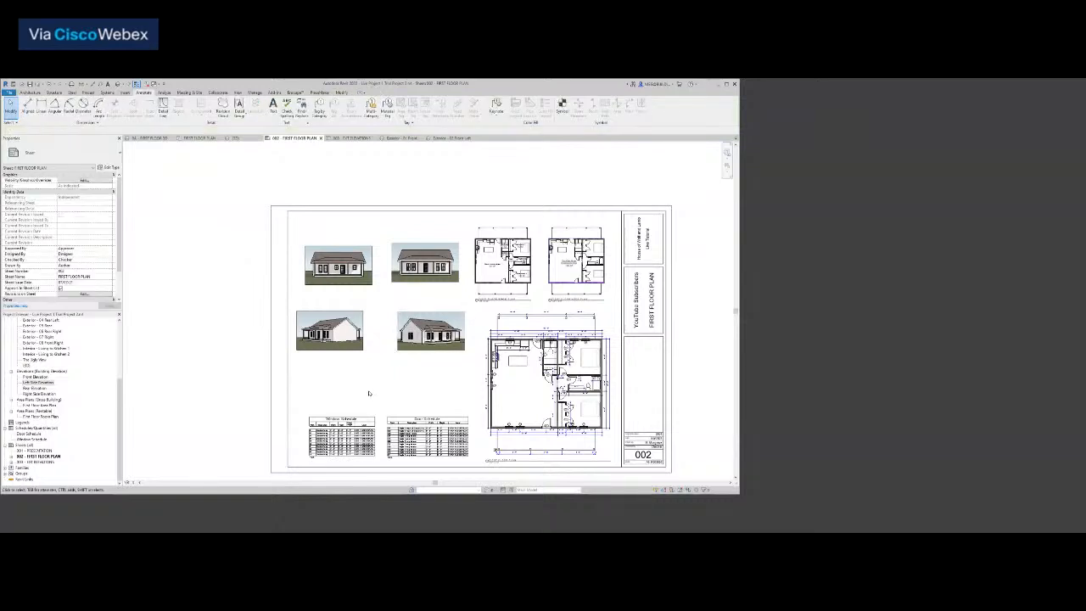
{"action": "scroll", "coordinate": [381, 342], "scroll_direction": "up", "scroll_amount": 3}
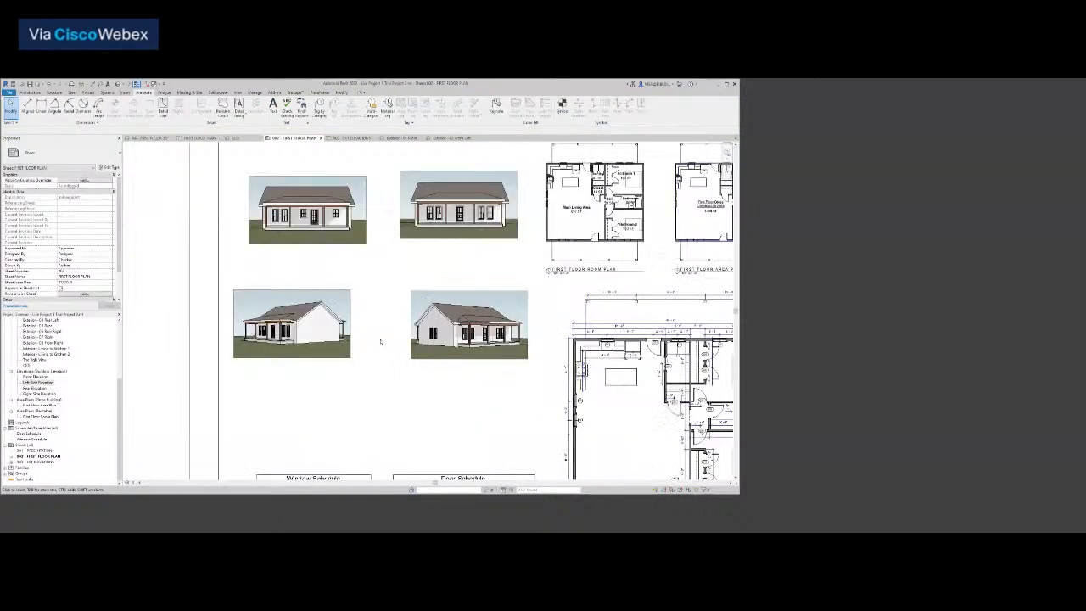
{"action": "scroll", "coordinate": [381, 342], "scroll_direction": "up", "scroll_amount": 2}
{"action": "scroll", "coordinate": [393, 268], "scroll_direction": "down", "scroll_amount": 2}
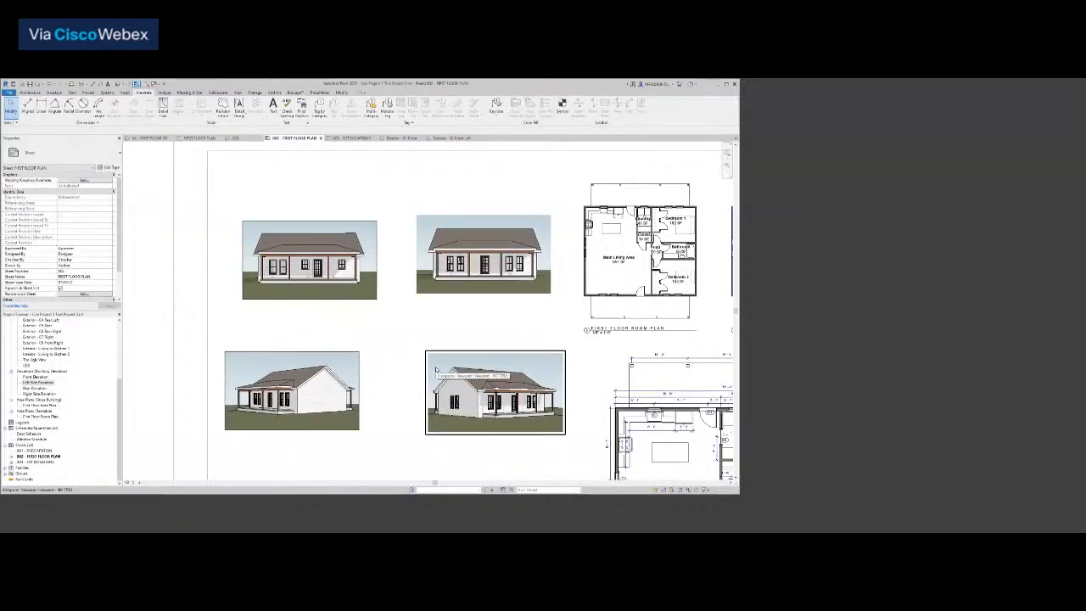
{"action": "double_click", "coordinate": [436, 370]}
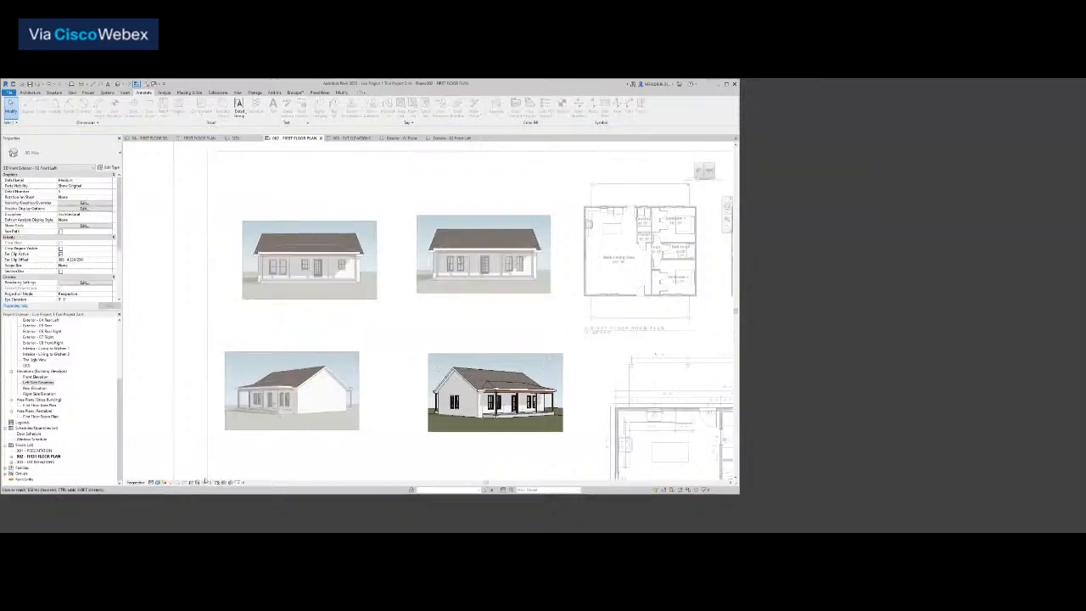
{"action": "right_click", "coordinate": [403, 333]}
{"action": "left_click", "coordinate": [426, 362]}
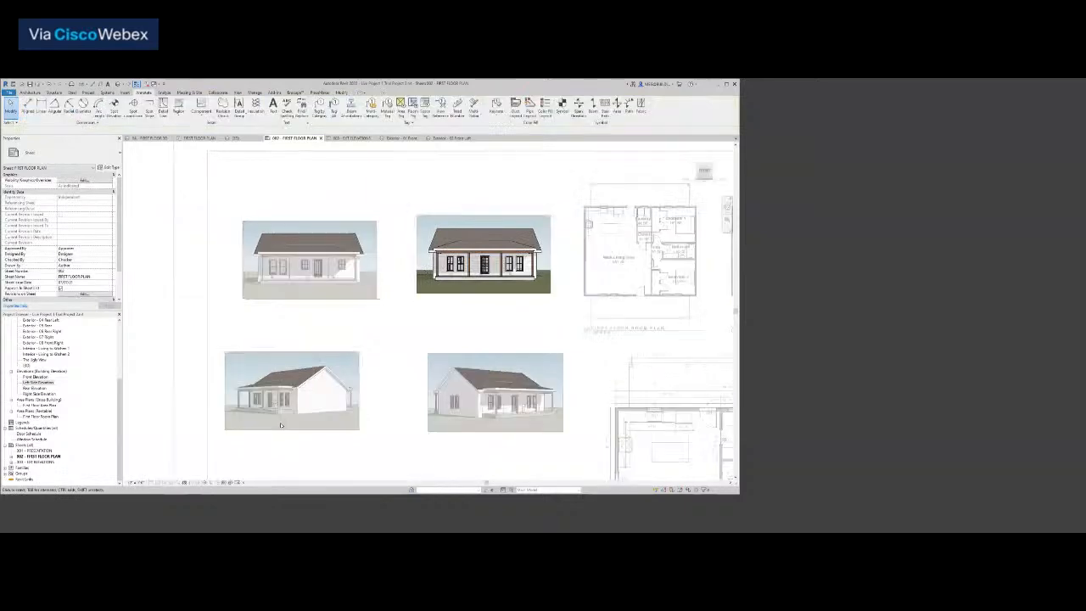
{"action": "right_click", "coordinate": [398, 342]}
{"action": "left_click", "coordinate": [409, 359]}
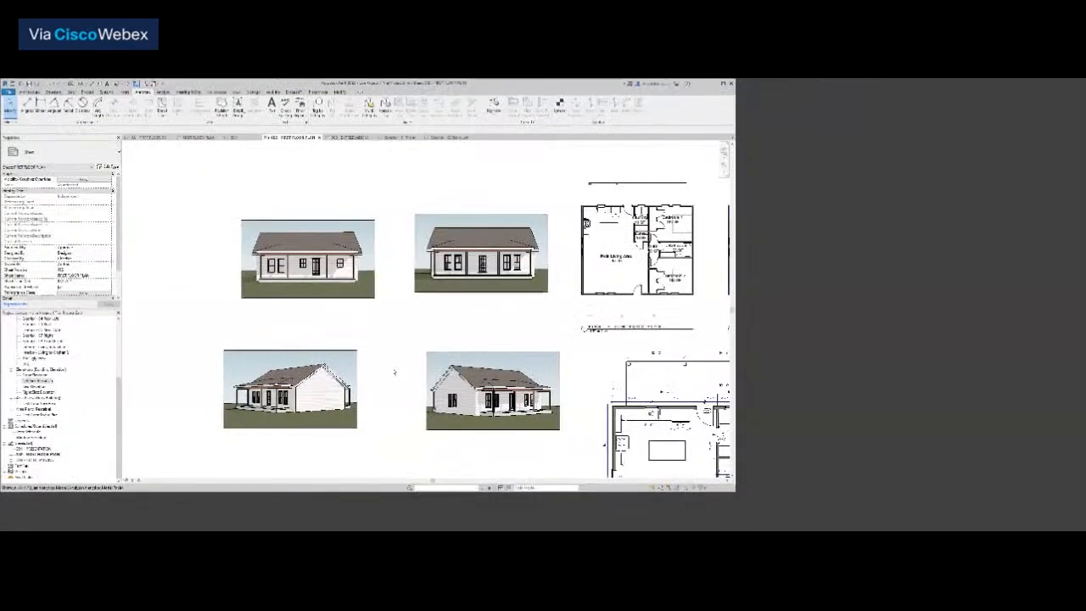
Try moving the two lower exterior 3D views above the sheet content and the two small plans above the schedules
{"action": "middle_click", "coordinate": [394, 371]}
{"action": "middle_click", "coordinate": [394, 372]}
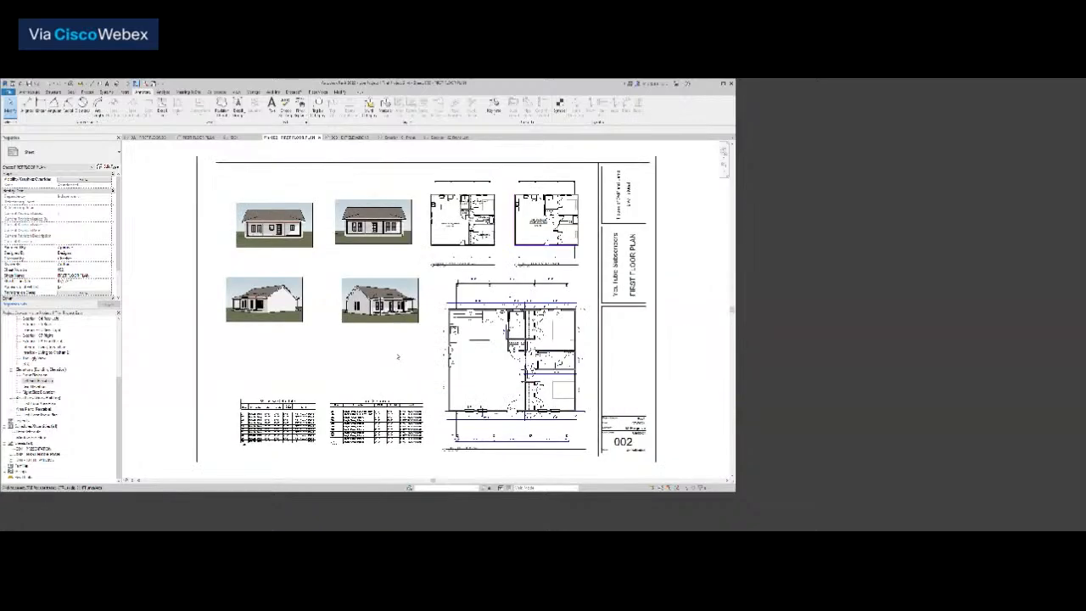
{"action": "left_click_drag", "start_coordinate": [380, 300], "coordinate": [446, 174]}
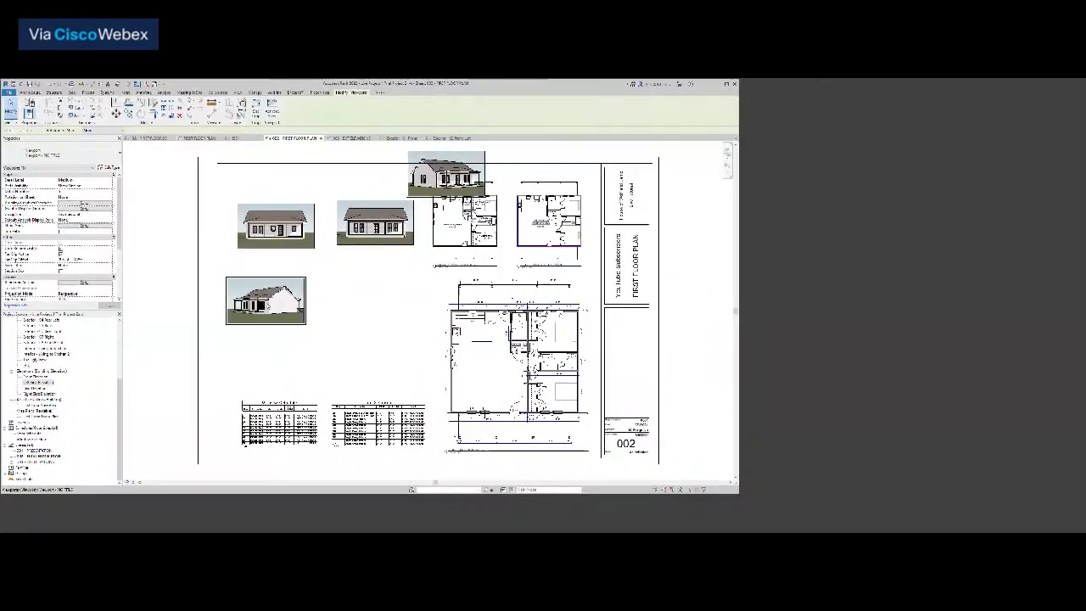
{"action": "left_click_drag", "start_coordinate": [264, 298], "coordinate": [567, 166]}
{"action": "left_click", "coordinate": [541, 225]}
{"action": "left_click", "coordinate": [480, 227], "text": "ctrl"}
{"action": "left_click_drag", "start_coordinate": [481, 226], "coordinate": [307, 340]}
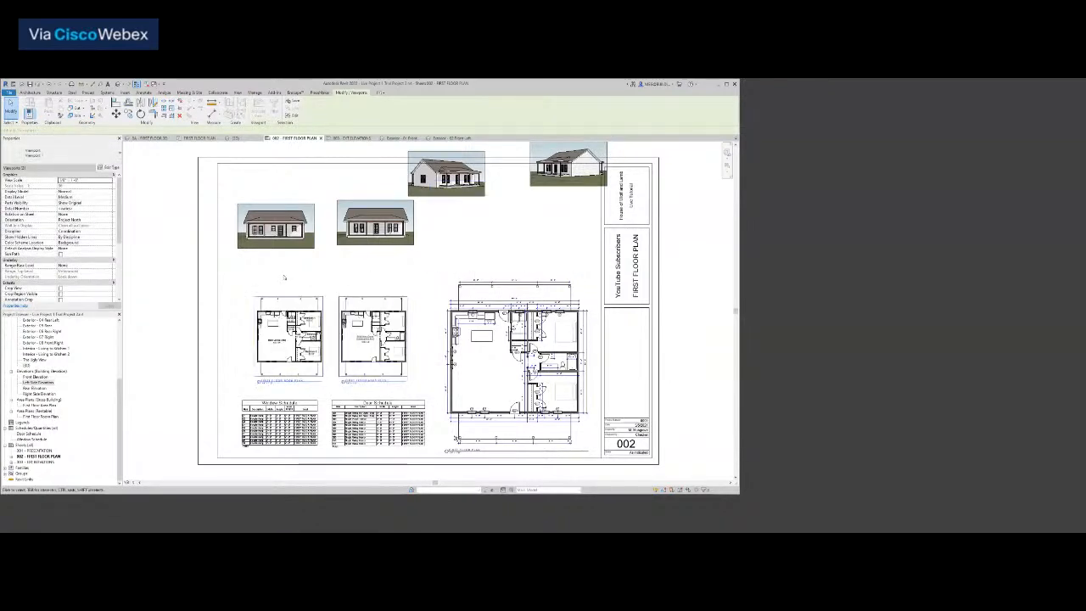
Try lining up the two moved exterior 3D views in one row beside the two front-facing views
{"action": "left_click", "coordinate": [454, 174]}
{"action": "left_click_drag", "start_coordinate": [455, 174], "coordinate": [478, 218]}
{"action": "left_click_drag", "start_coordinate": [562, 175], "coordinate": [554, 232]}
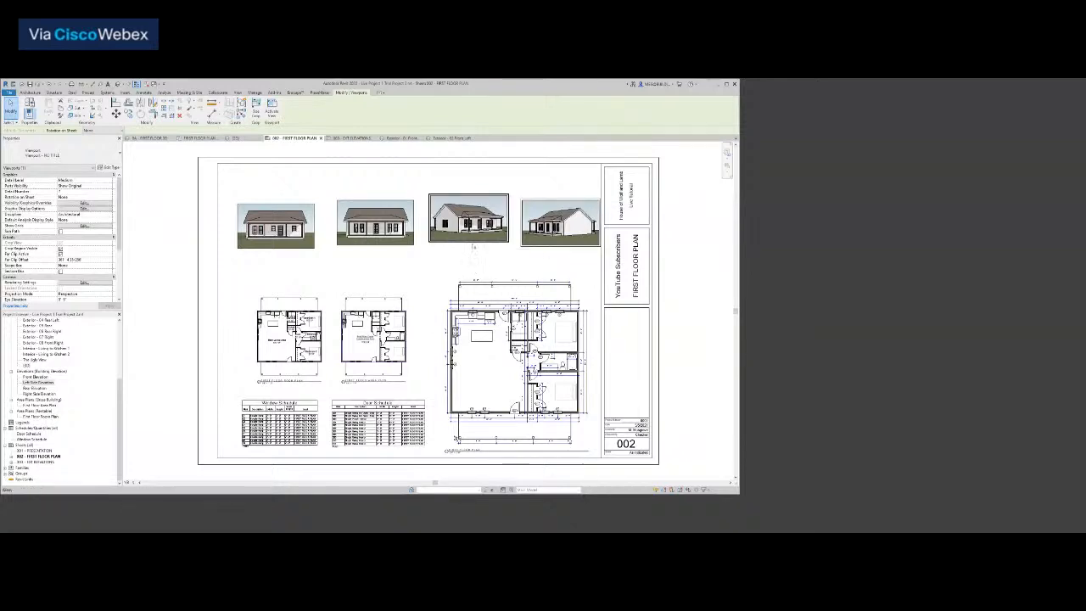
Undo the trial rearrangement of the exterior 3D views and small plans on sheet 002
{"action": "key", "text": "ctrl+z"}
{"action": "key", "text": "ctrl+z"}
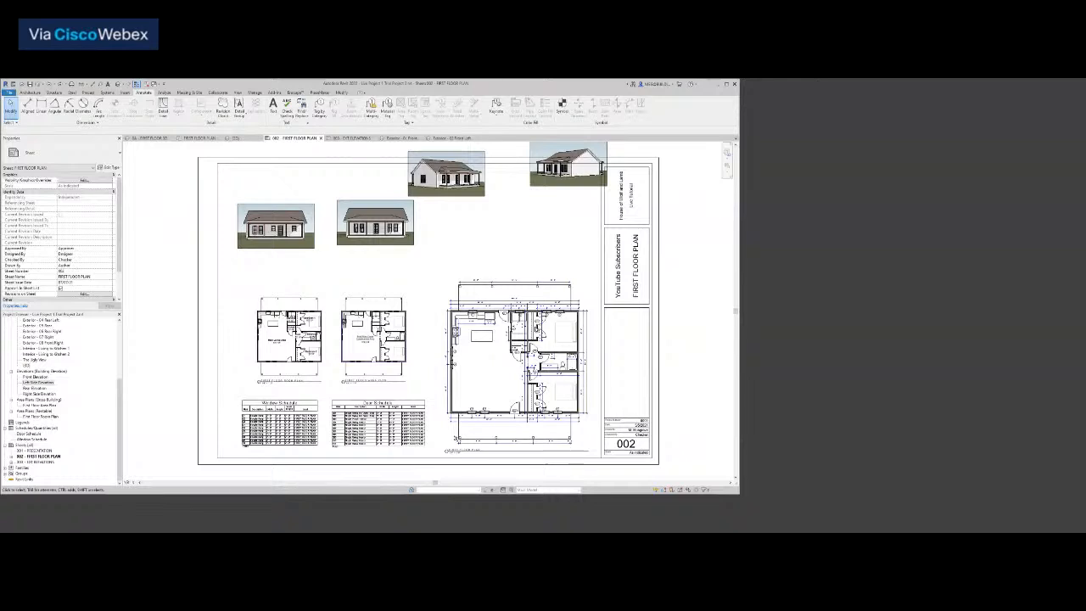
{"action": "key", "text": "ctrl+z"}
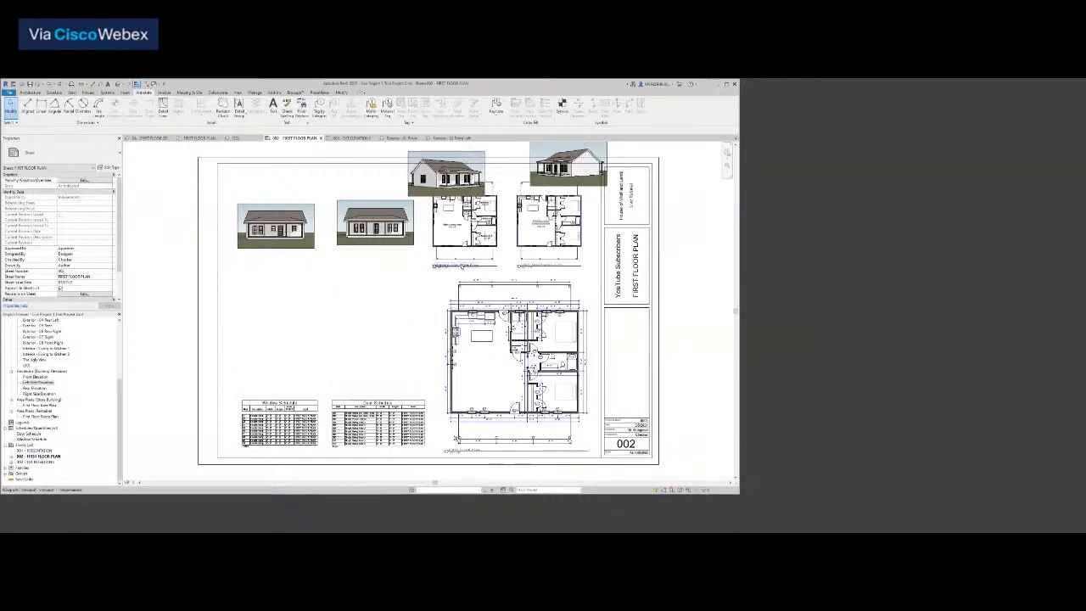
{"action": "key", "text": "ctrl+y"}
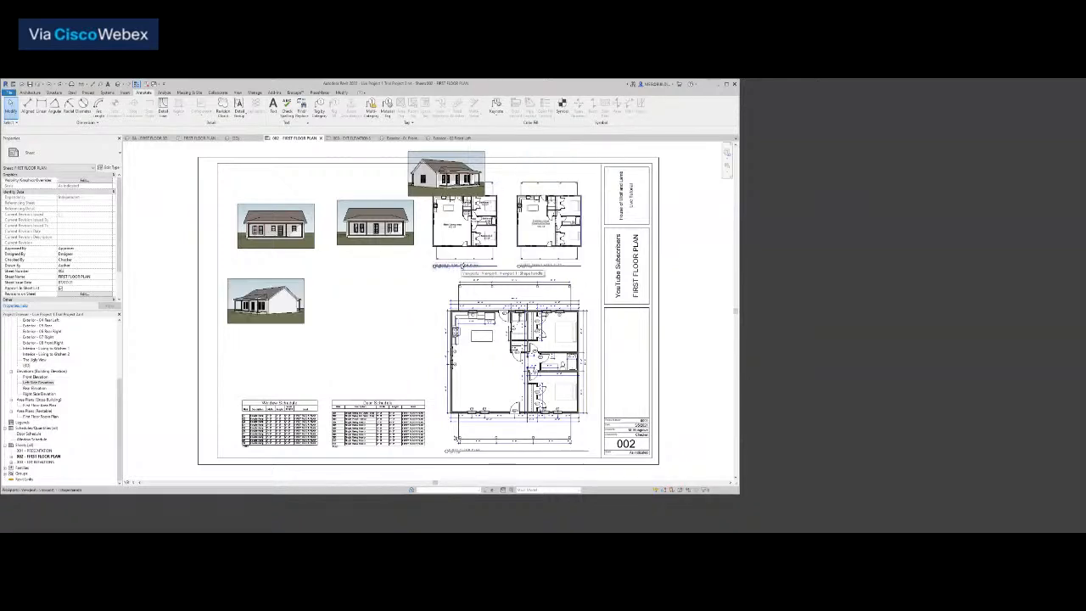
{"action": "key", "text": "ctrl+y"}
Swap the two small plans with the Window and Door Schedules, placing the schedules above the large floor plan
{"action": "left_click", "coordinate": [464, 224]}
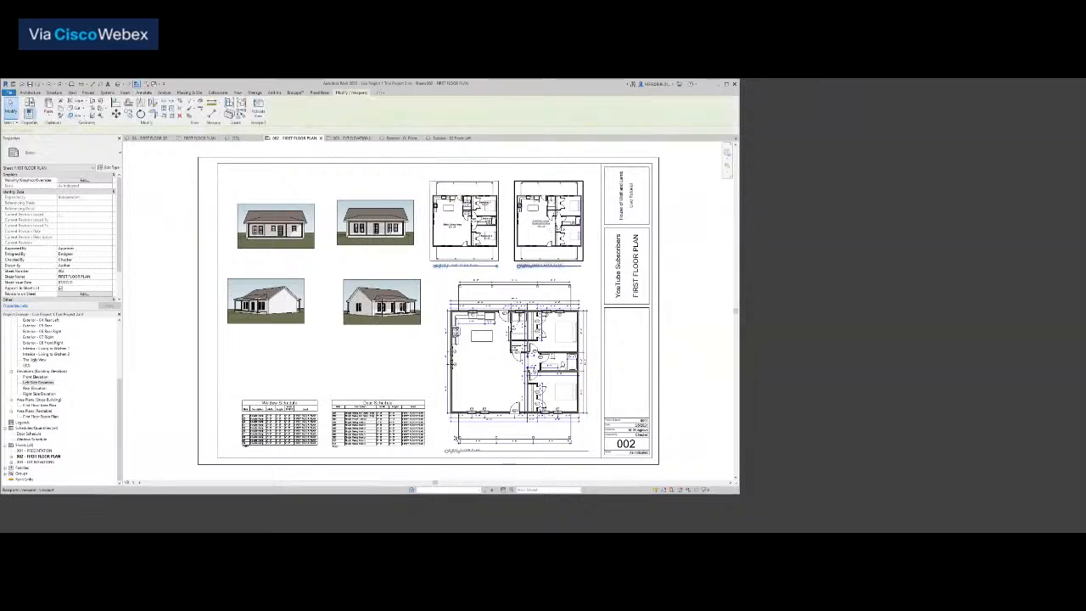
{"action": "left_click", "coordinate": [548, 226]}
{"action": "left_click", "coordinate": [484, 221], "text": "ctrl"}
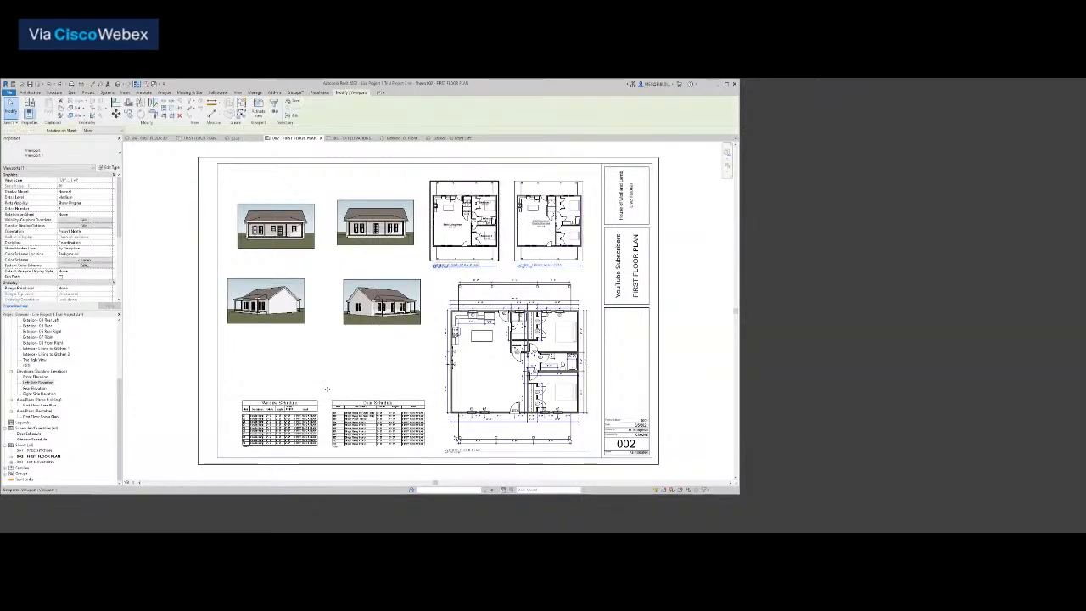
{"action": "left_click_drag", "start_coordinate": [321, 392], "coordinate": [320, 387]}
{"action": "left_click", "coordinate": [378, 430]}
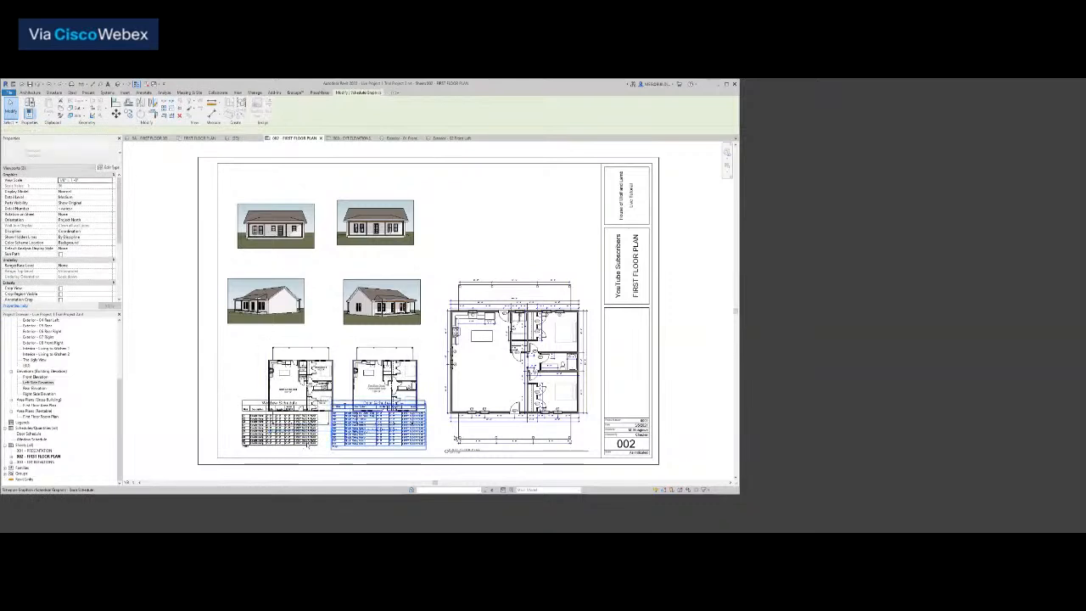
{"action": "left_click", "coordinate": [280, 429], "text": "ctrl"}
{"action": "left_click_drag", "start_coordinate": [477, 235], "coordinate": [427, 231]}
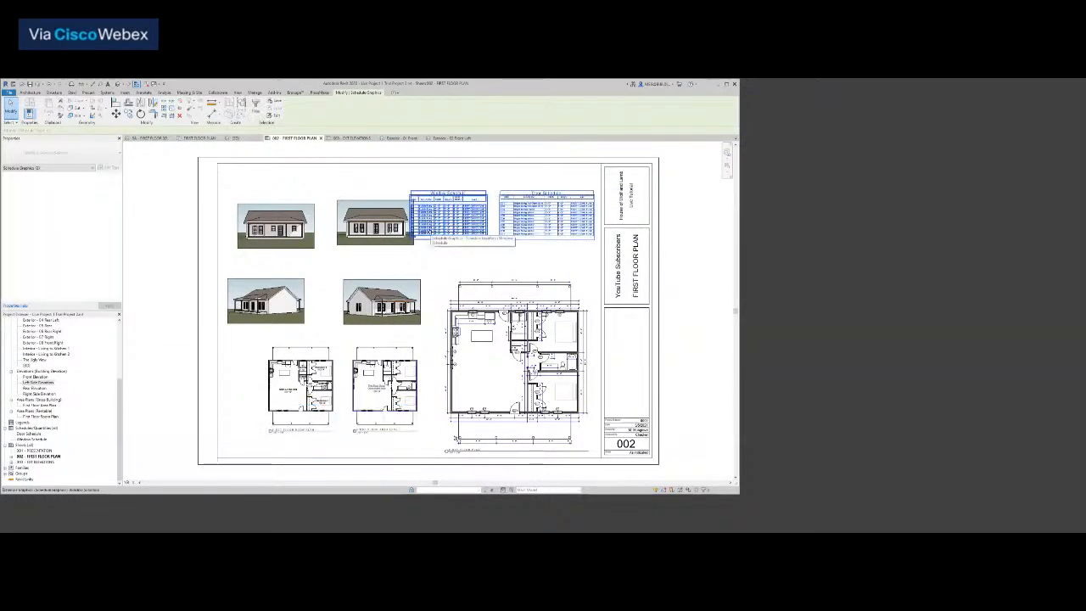
Shift the two small plans together closer to the sheet's lower-left corner, clear of the exterior 3D views
{"action": "left_click", "coordinate": [371, 387]}
{"action": "left_click", "coordinate": [324, 389], "text": "ctrl"}
{"action": "left_click_drag", "start_coordinate": [365, 388], "coordinate": [350, 398]}
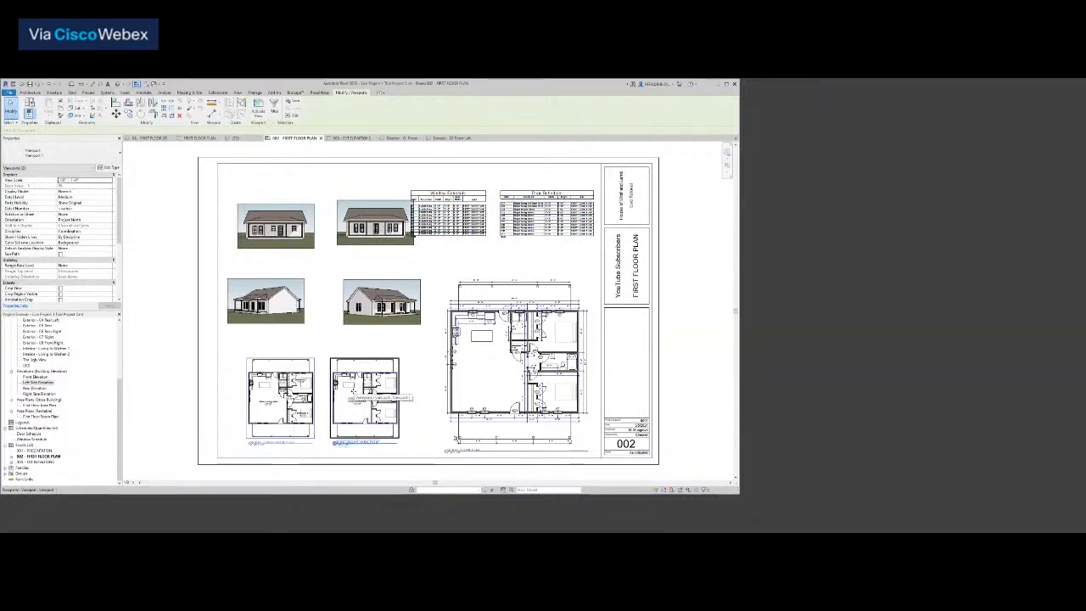
Arrange the four exterior 3D views into a tight, aligned two-by-two grid directly above the small plans
{"action": "left_click_drag", "start_coordinate": [376, 317], "coordinate": [370, 339]}
{"action": "left_click_drag", "start_coordinate": [274, 307], "coordinate": [282, 327]}
{"action": "left_click_drag", "start_coordinate": [381, 226], "coordinate": [381, 267]}
{"action": "left_click_drag", "start_coordinate": [287, 244], "coordinate": [280, 268]}
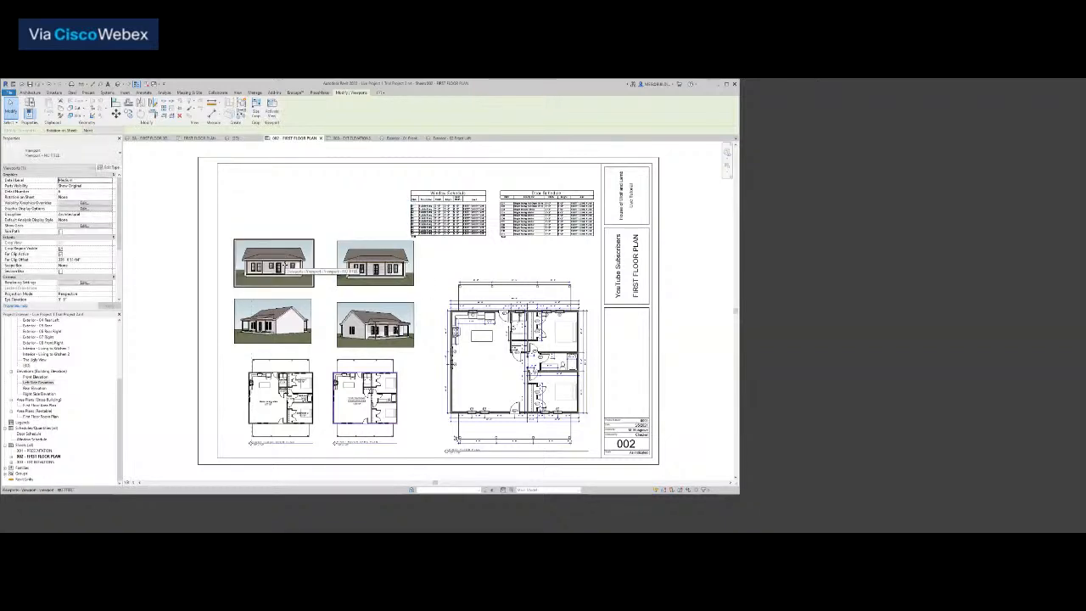
Move the two small plans together to the sheet's upper-left area, in line with the Window and Door Schedules
{"action": "left_click", "coordinate": [288, 393]}
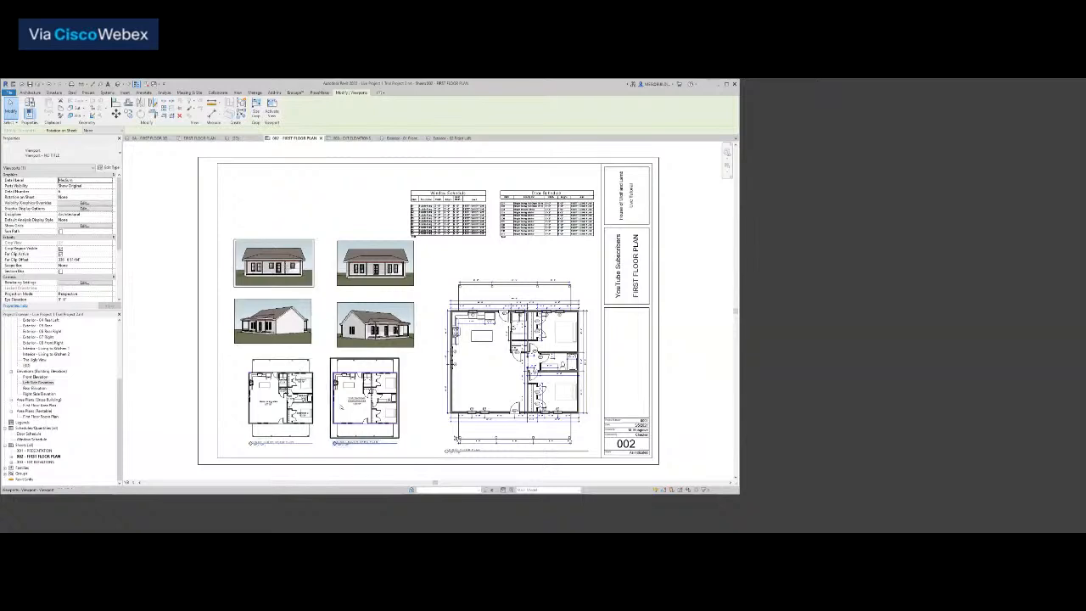
{"action": "left_click", "coordinate": [370, 394], "text": "ctrl"}
{"action": "left_click_drag", "start_coordinate": [370, 394], "coordinate": [359, 235]}
Move the four exterior 3D views together down to the sheet's lower-left area, beside the large floor plan
{"action": "left_click", "coordinate": [349, 285]}
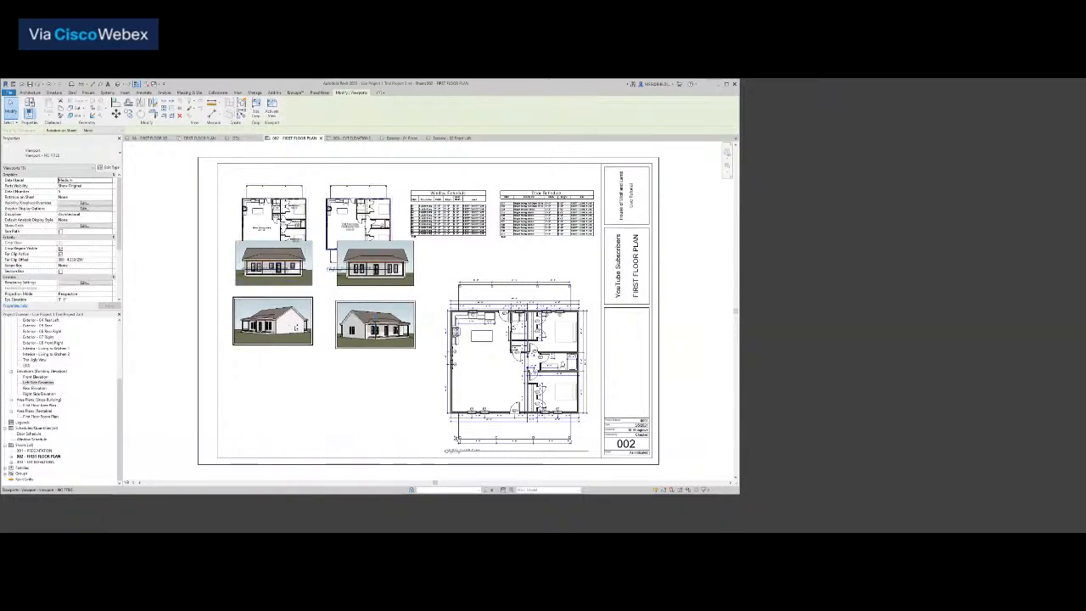
{"action": "left_click", "coordinate": [299, 285], "text": "ctrl"}
{"action": "left_click_drag", "start_coordinate": [383, 306], "coordinate": [383, 406]}
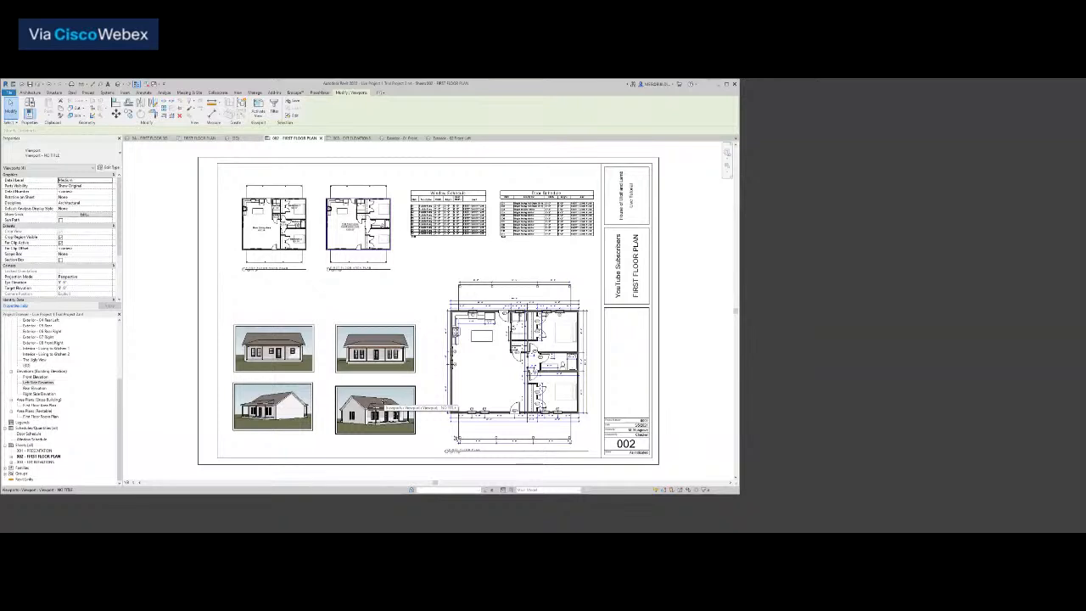
{"action": "left_click", "coordinate": [171, 389]}
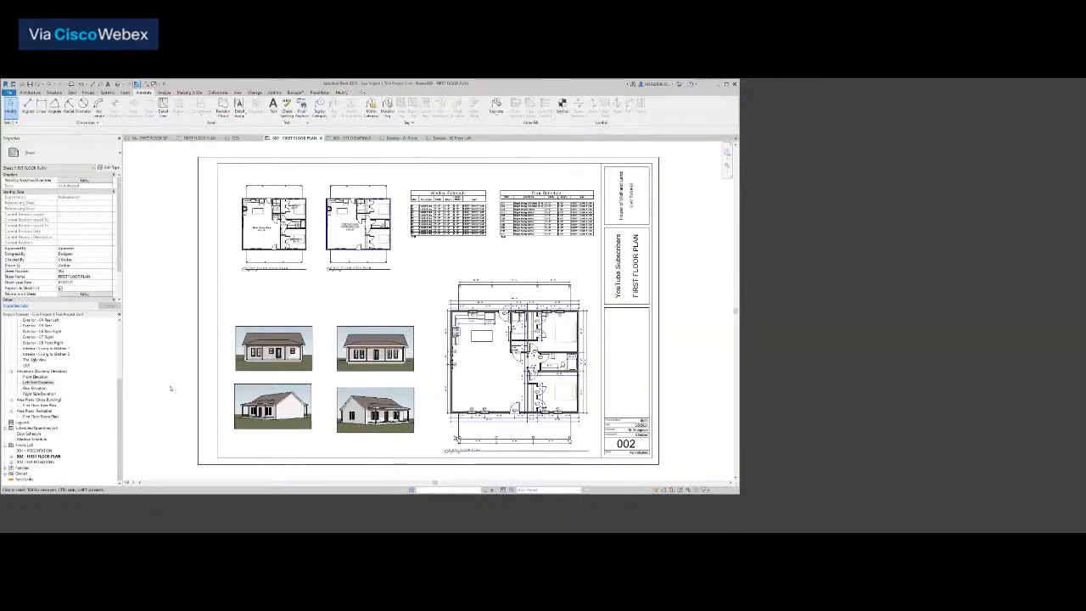
Scale the upper-left exterior 3D view of the grid proportionally to a 7" crop width
{"action": "left_click", "coordinate": [273, 348]}
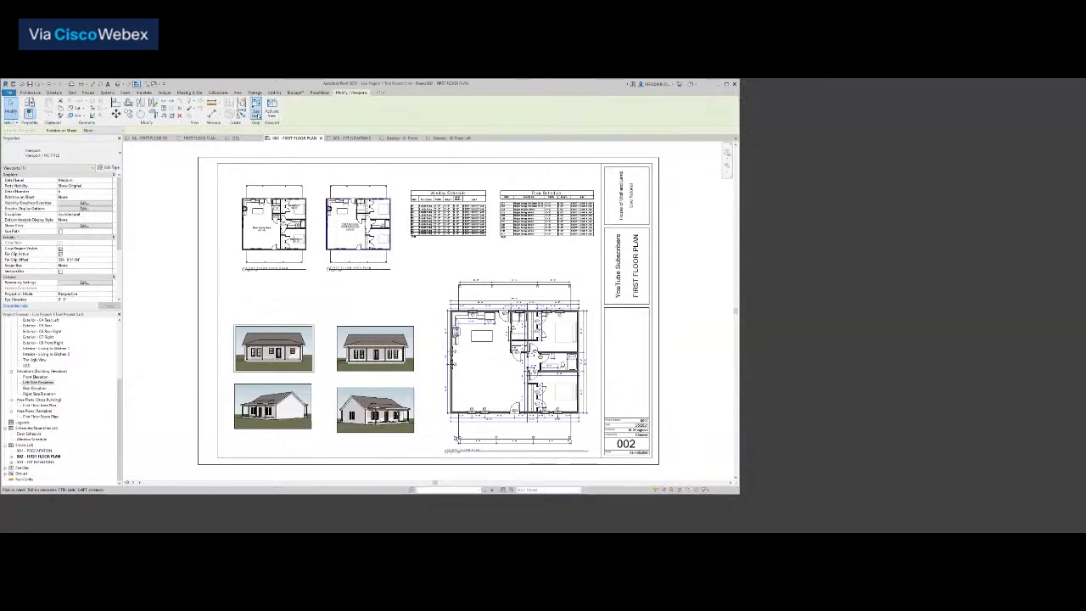
{"action": "left_click", "coordinate": [249, 301]}
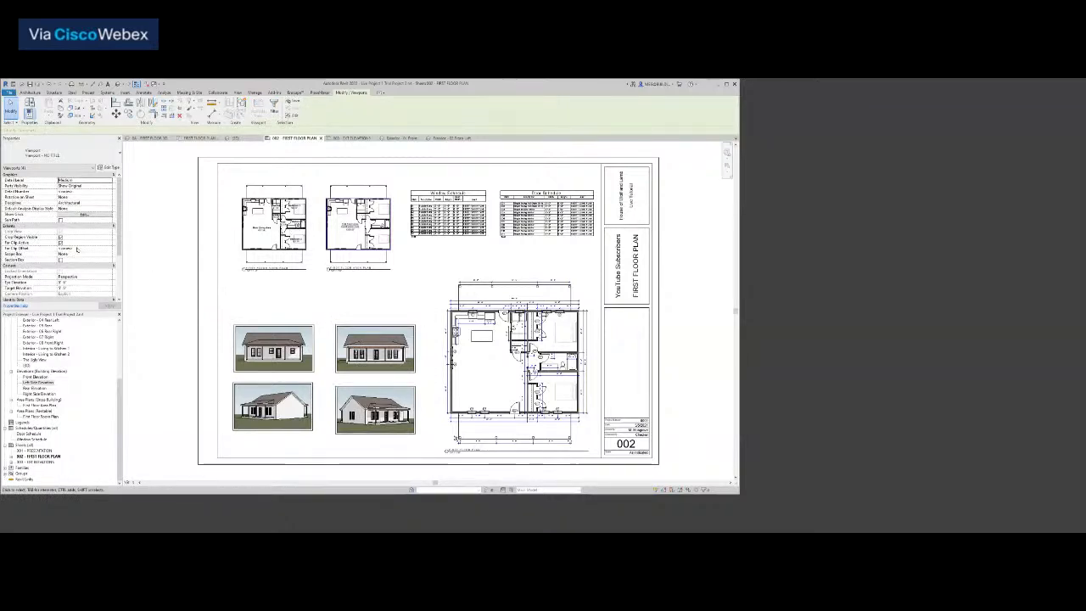
{"action": "scroll", "coordinate": [87, 249], "scroll_direction": "down", "scroll_amount": 2}
{"action": "left_click", "coordinate": [174, 341]}
{"action": "left_click", "coordinate": [254, 327]}
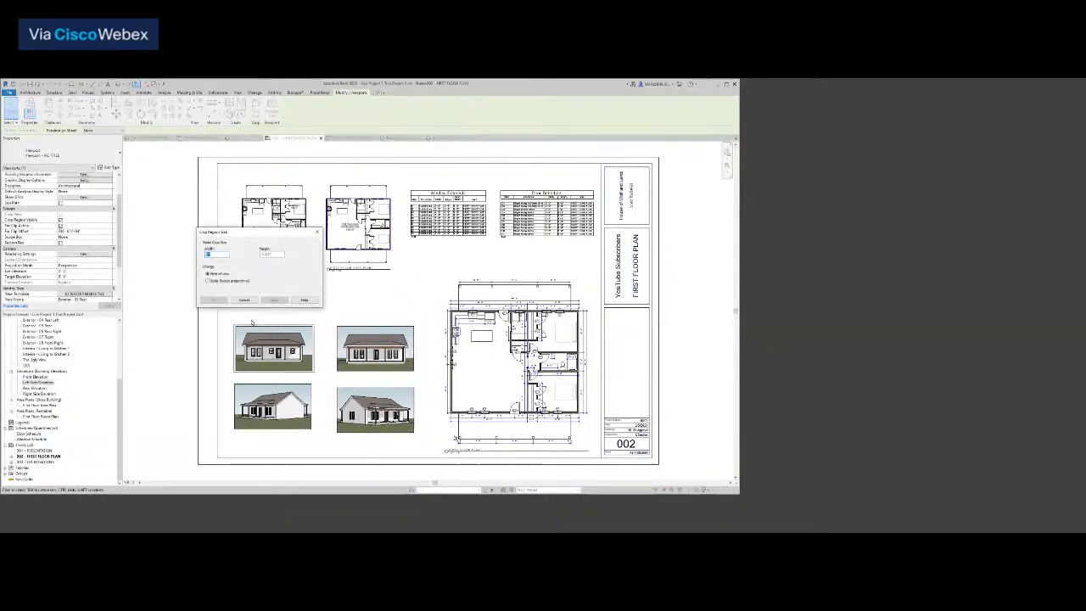
{"action": "left_click", "coordinate": [207, 281]}
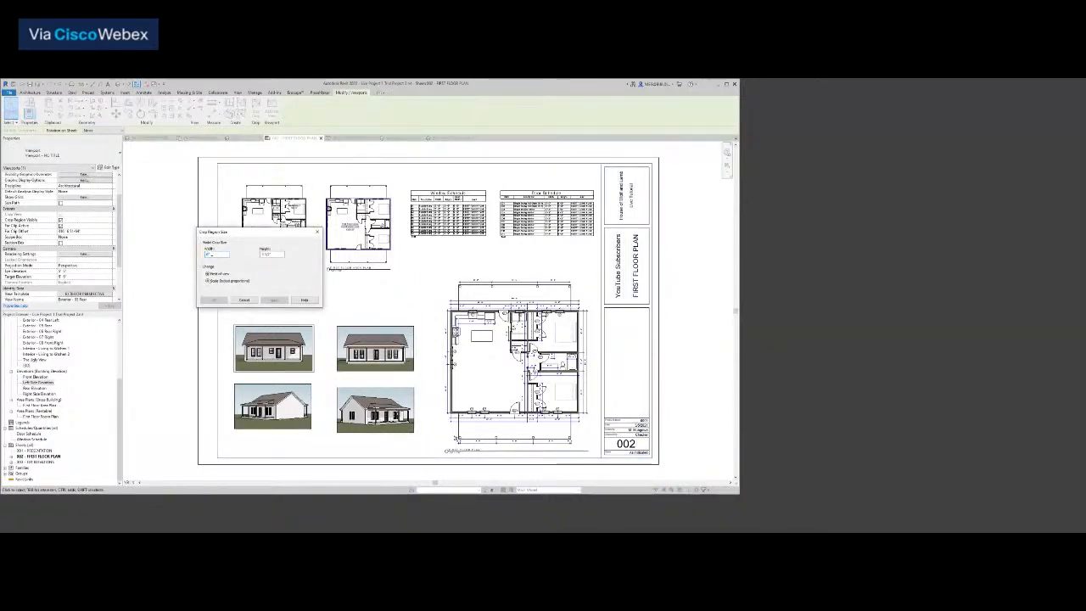
{"action": "key", "text": "Return"}
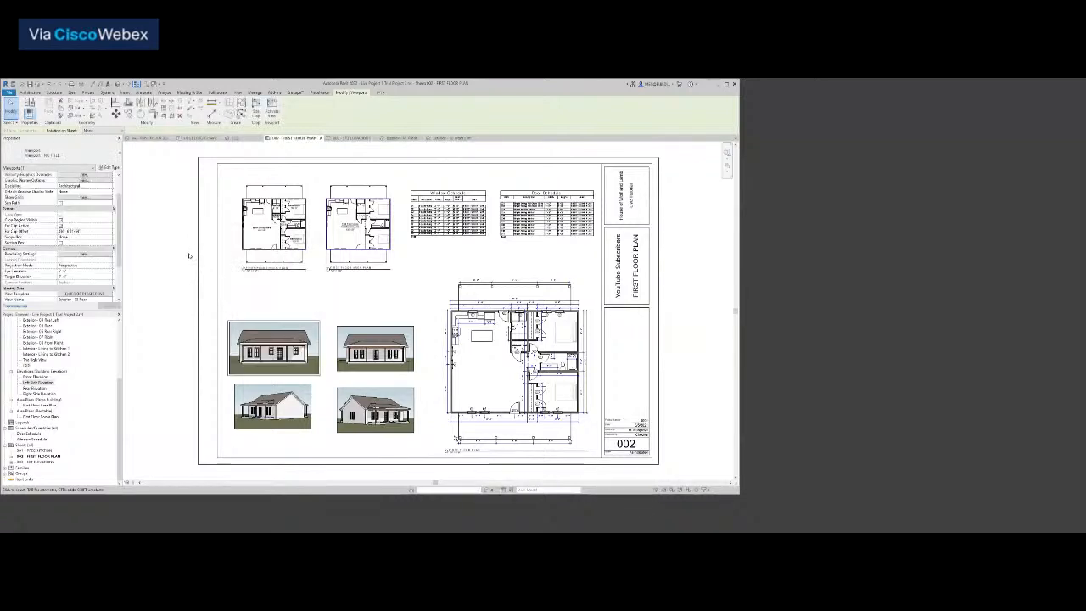
Scale the upper-right exterior 3D view of the grid proportionally to a 7" crop width
{"action": "left_click", "coordinate": [375, 347]}
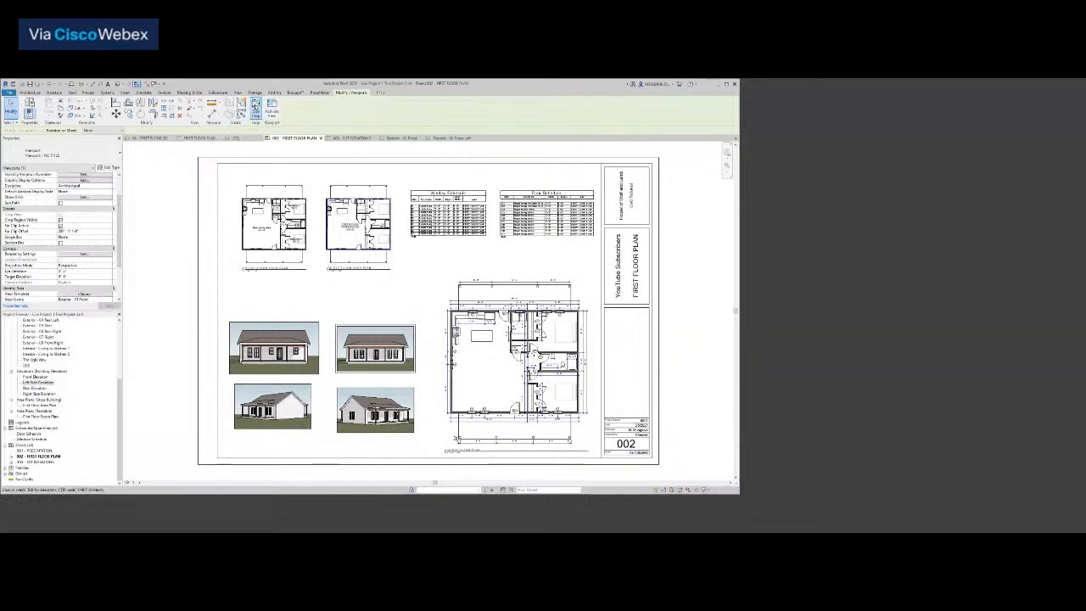
{"action": "left_click", "coordinate": [255, 110]}
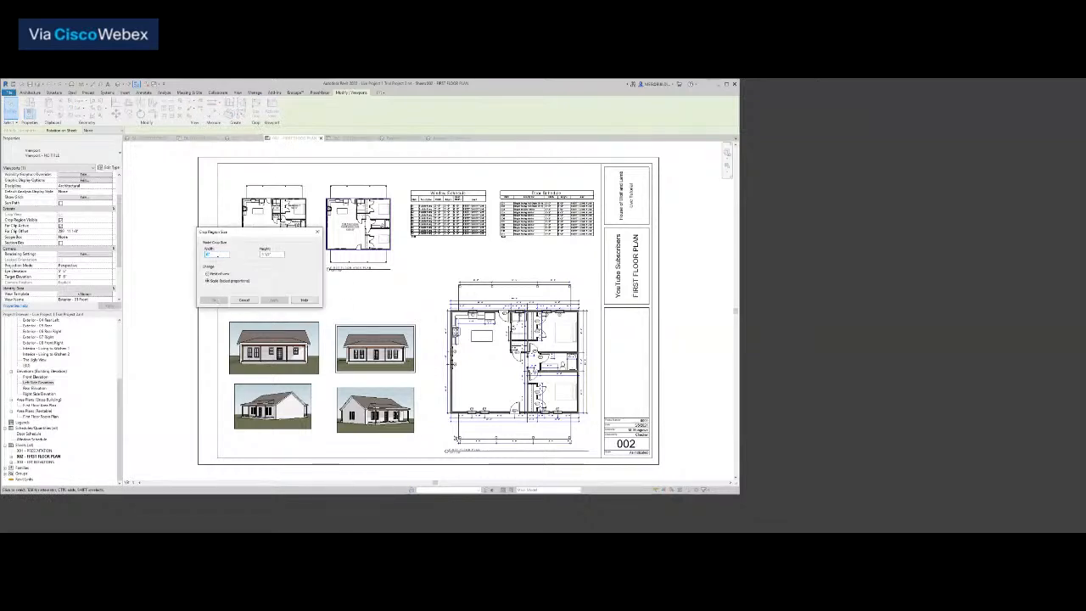
{"action": "key", "text": "Return"}
Set the crop height of the two upper exterior 3D views to 5", changing the field of view rather than the scale
{"action": "left_click", "coordinate": [293, 428]}
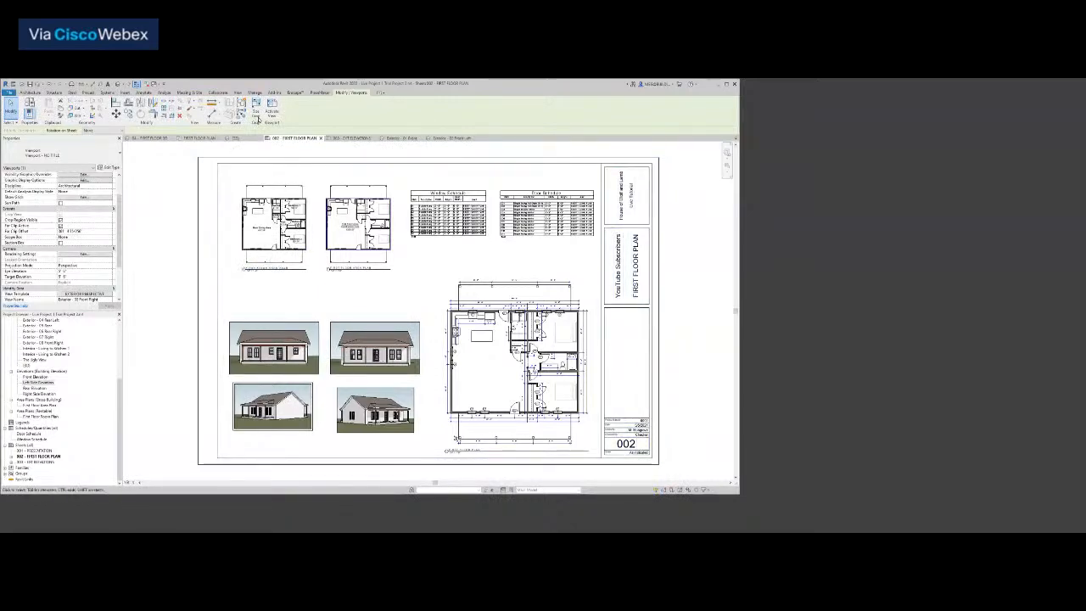
{"action": "left_click", "coordinate": [290, 335]}
{"action": "left_click", "coordinate": [260, 169]}
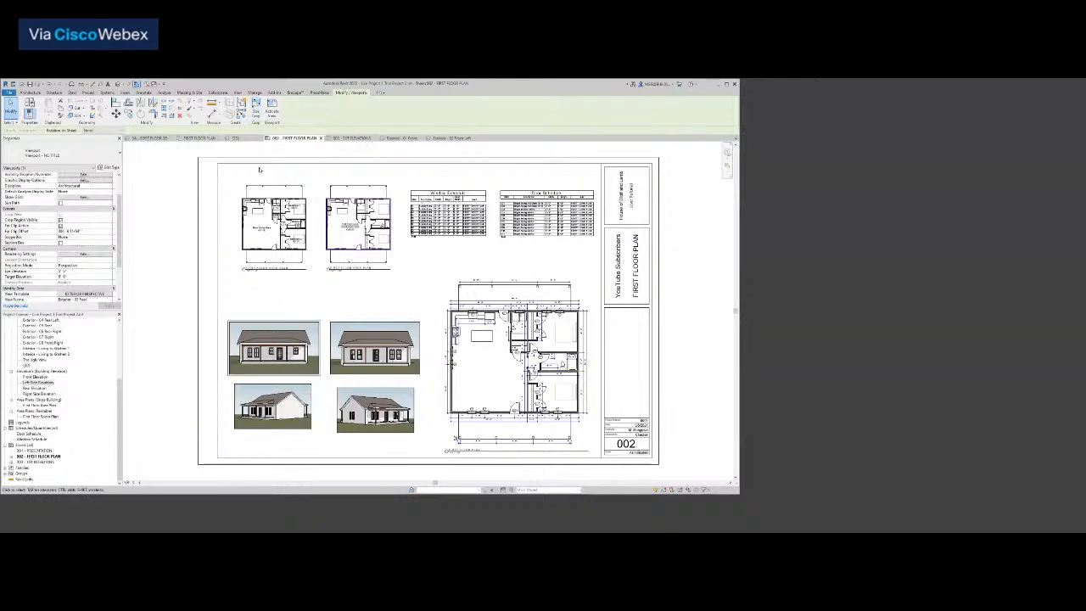
{"action": "left_click", "coordinate": [256, 111]}
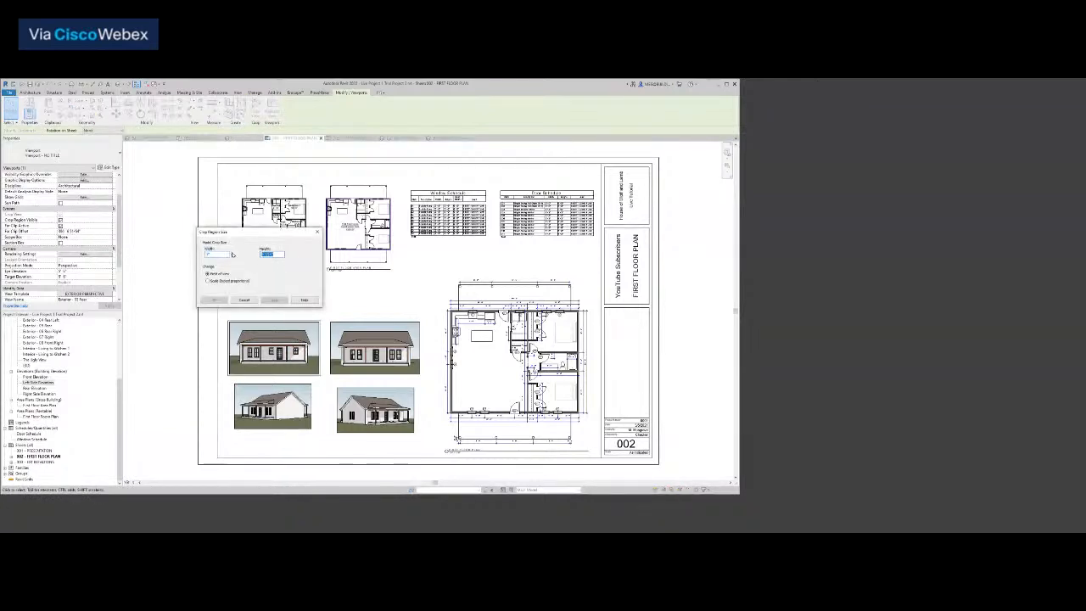
{"action": "key", "text": "Escape"}
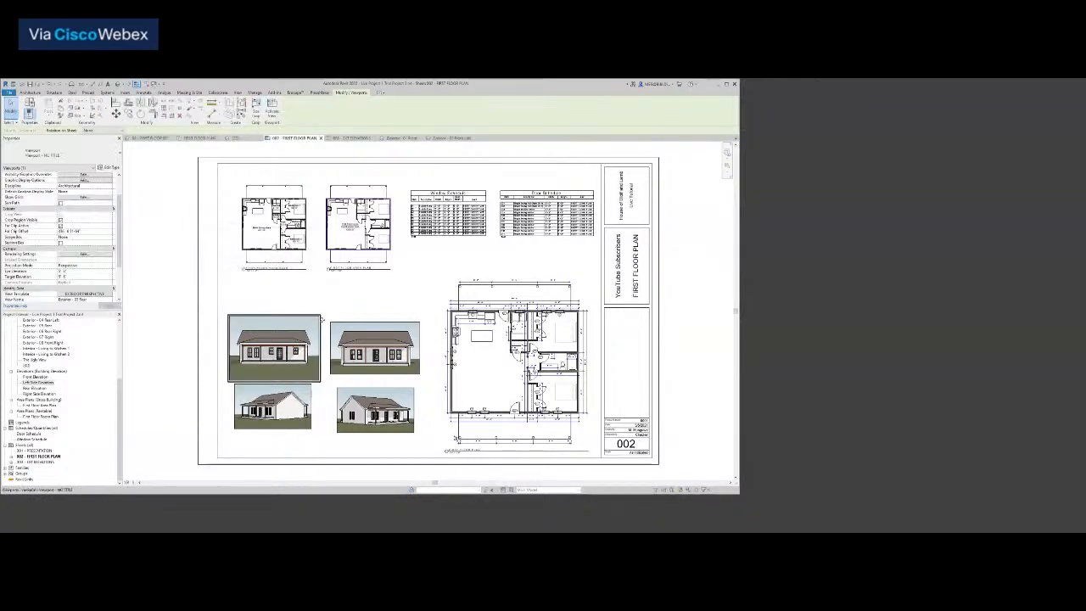
{"action": "left_click", "coordinate": [375, 331]}
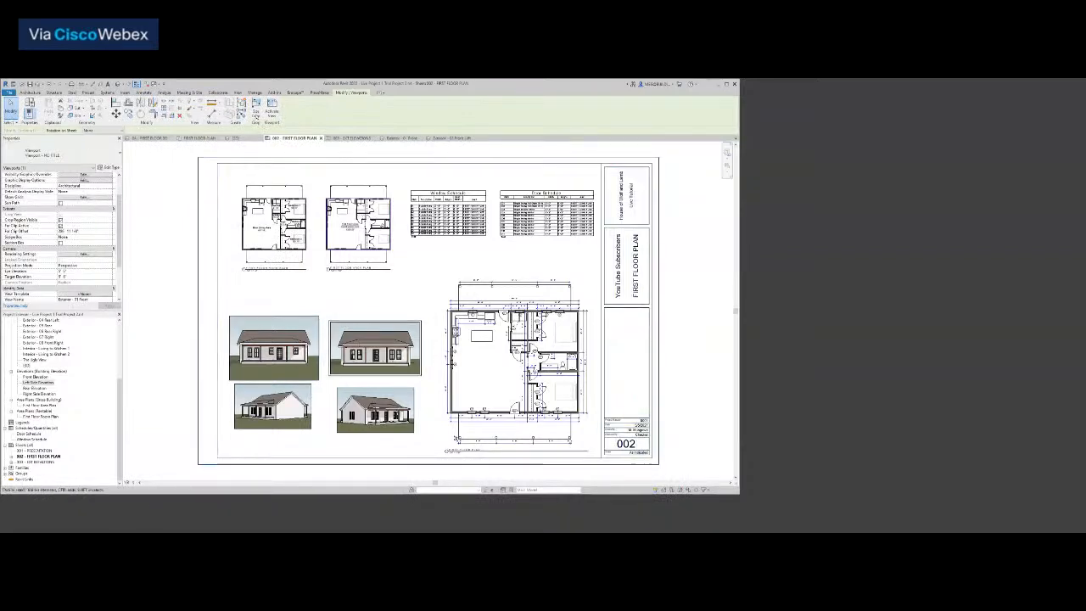
{"action": "left_click", "coordinate": [255, 108]}
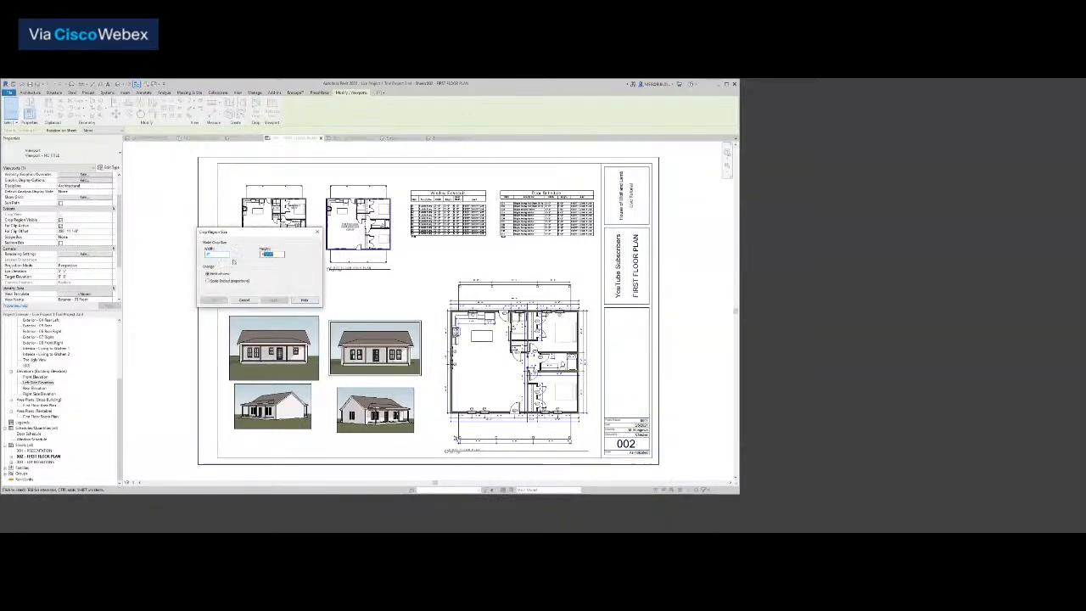
{"action": "type", "text": "5\""}
{"action": "key", "text": "Return"}
Scale the lower-left exterior 3D view proportionally to a 7" crop width and set its field-of-view crop height to 5"
{"action": "left_click", "coordinate": [276, 398]}
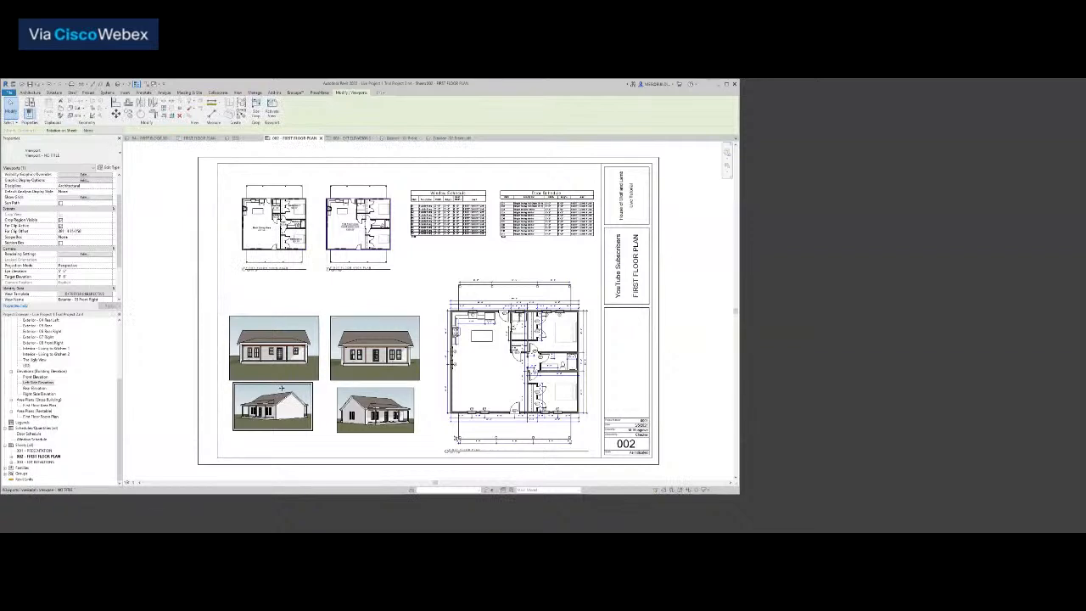
{"action": "left_click", "coordinate": [262, 114]}
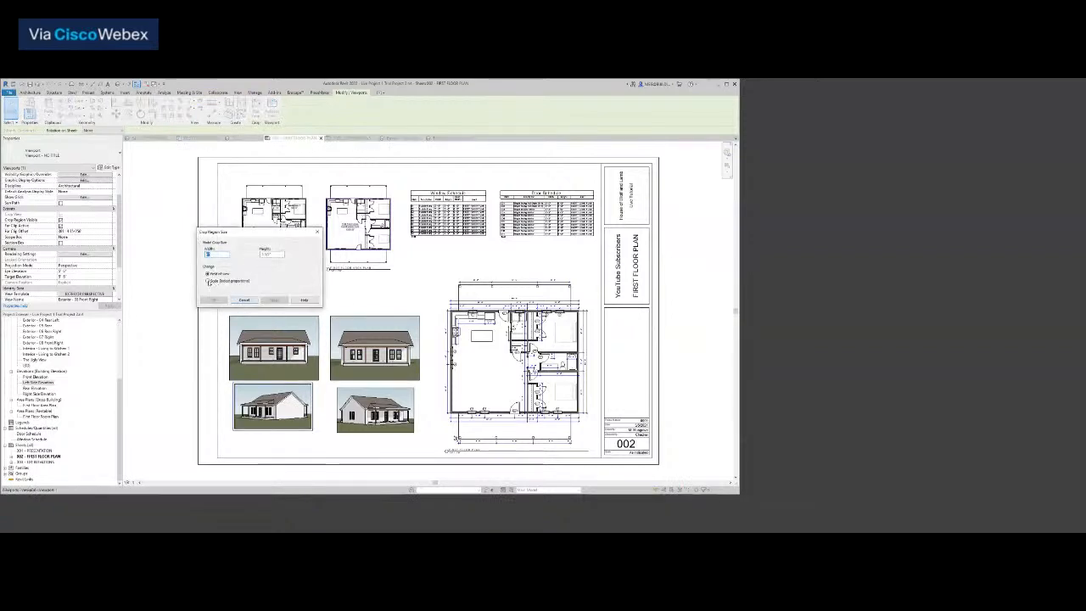
{"action": "type", "text": "7\""}
{"action": "key", "text": "Return"}
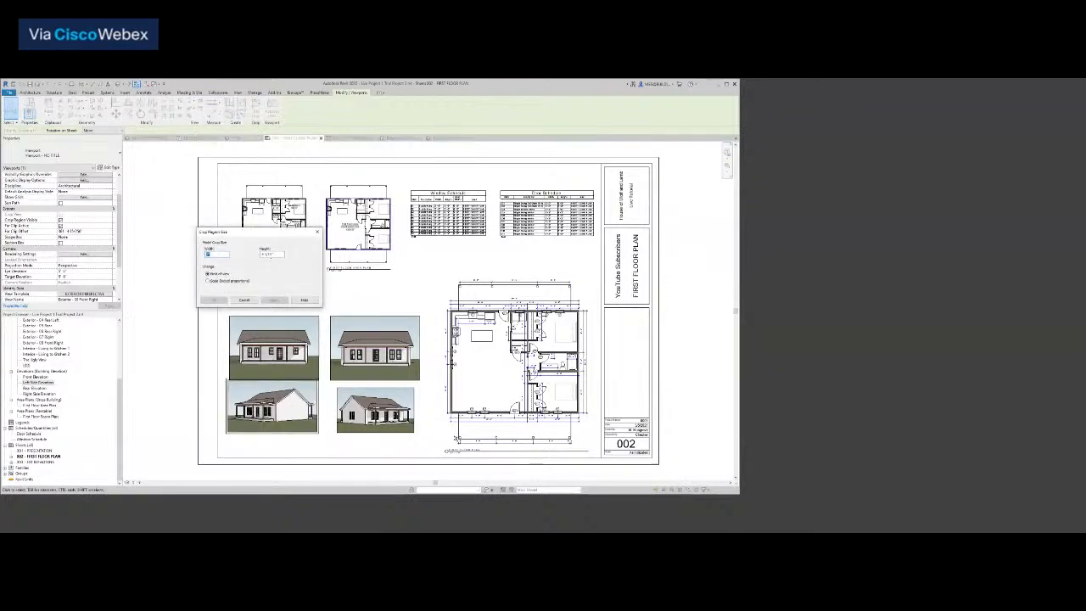
{"action": "type", "text": "5"}
{"action": "key", "text": "Return"}
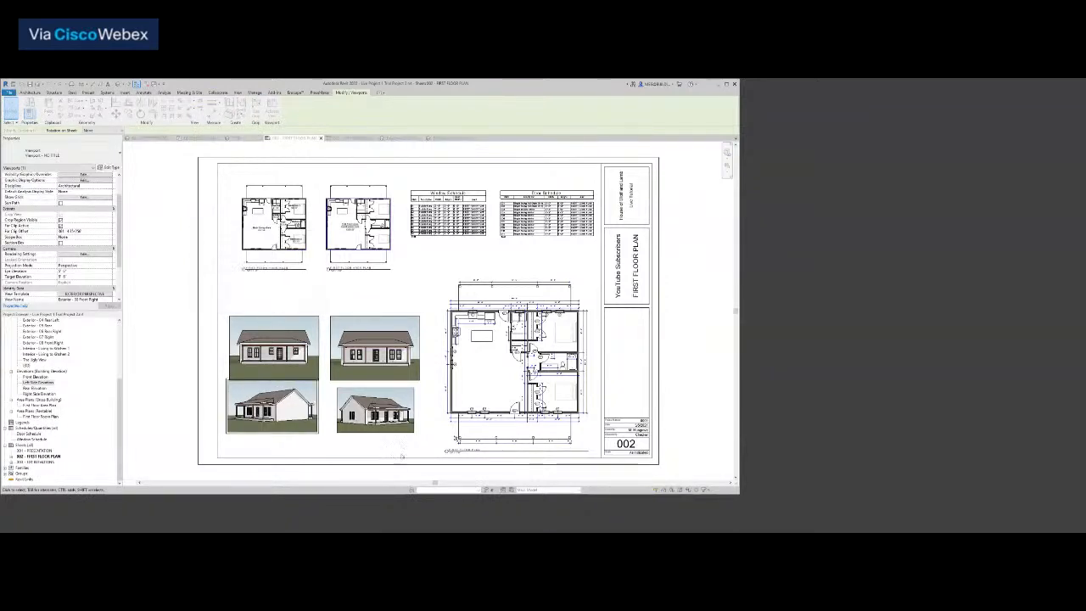
Scale the lower-right exterior 3D view proportionally to a 7" crop width and set its field-of-view crop height to 5"
{"action": "left_click", "coordinate": [392, 427]}
{"action": "left_click", "coordinate": [257, 113]}
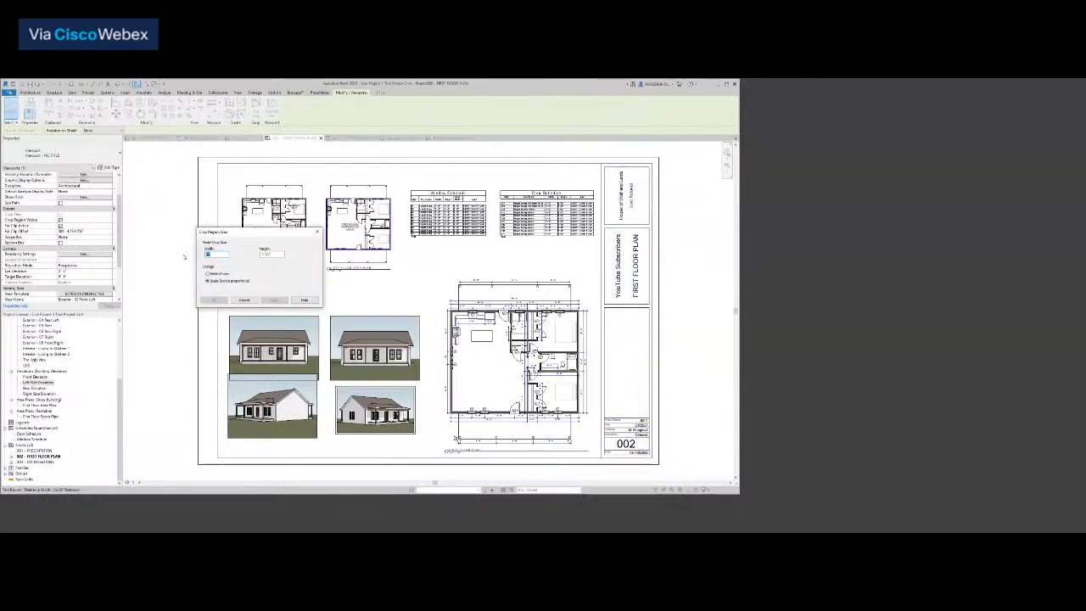
{"action": "type", "text": "7"}
{"action": "key", "text": "Return"}
{"action": "left_click", "coordinate": [256, 114]}
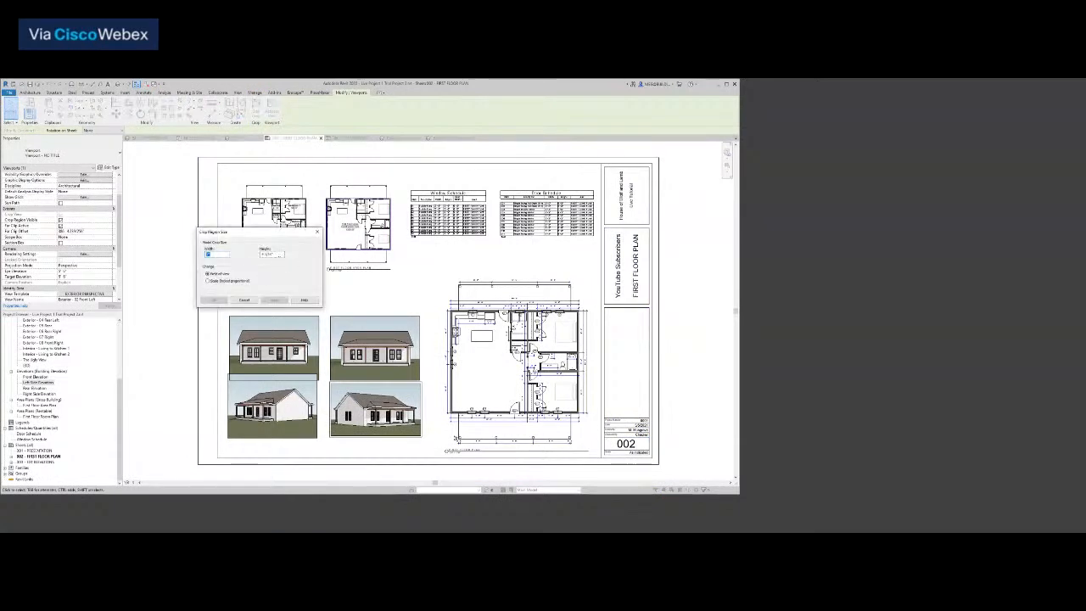
{"action": "type", "text": "5"}
{"action": "key", "text": "Return"}
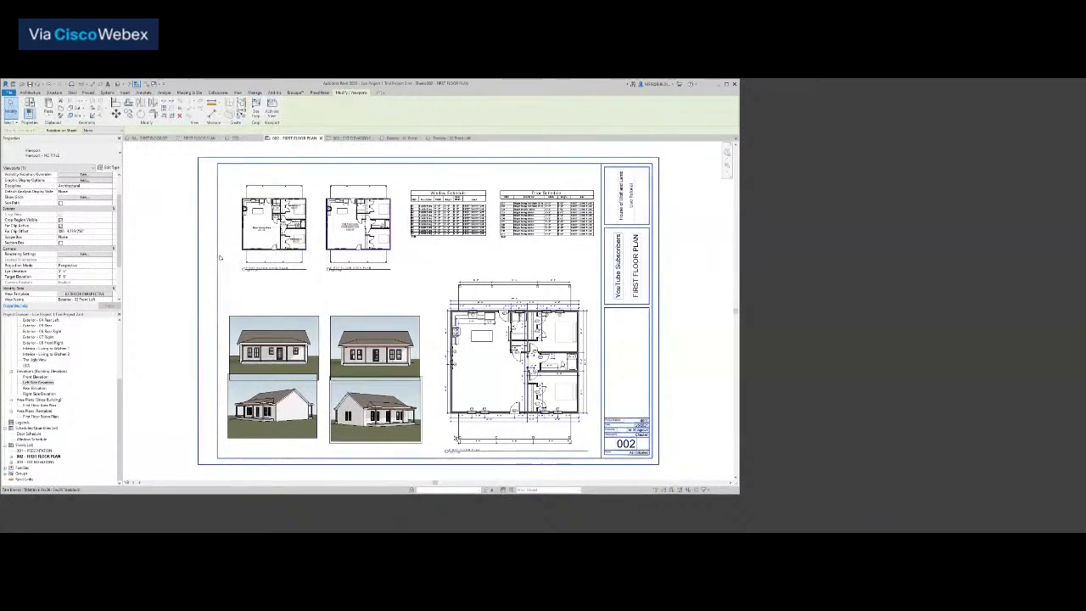
{"action": "left_click", "coordinate": [243, 309]}
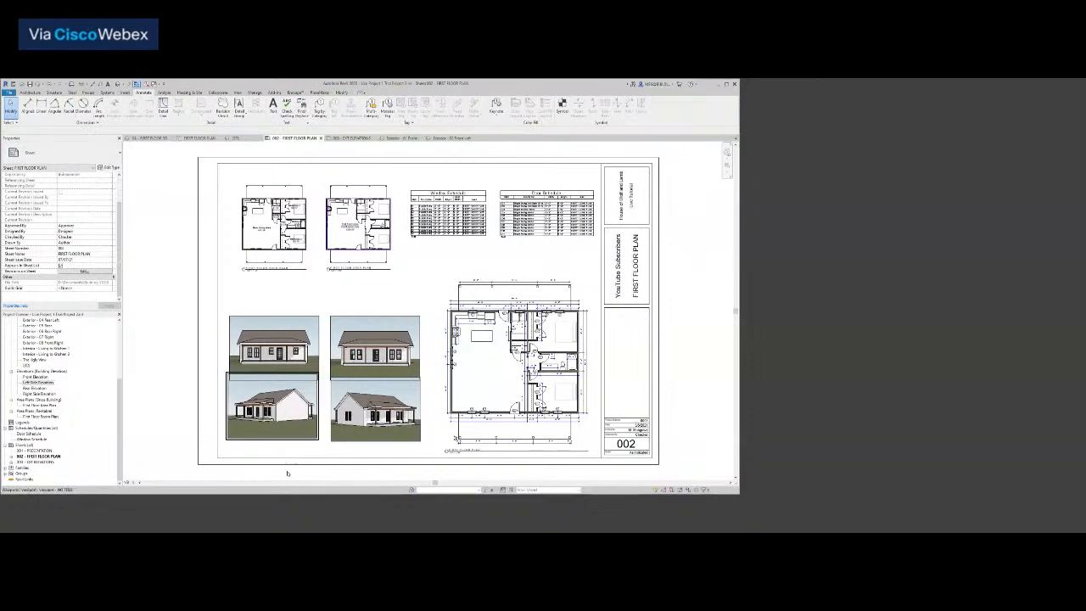
Move the lower-left exterior view so its bottom-left corner snaps to the bottom-left corner of the sheet's inner border
{"action": "scroll", "coordinate": [301, 463], "scroll_direction": "up", "scroll_amount": 2}
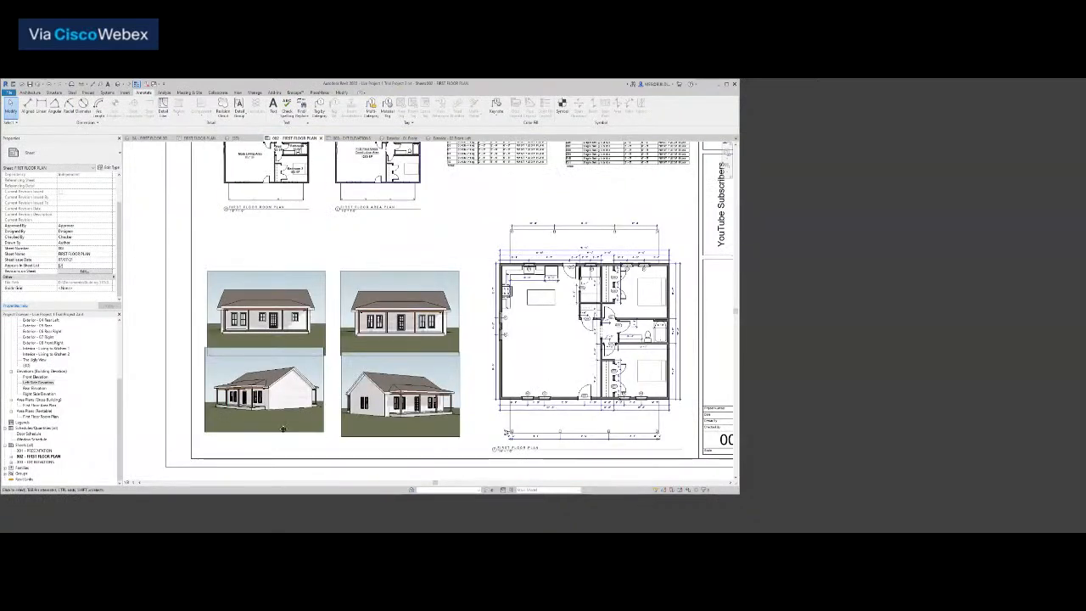
{"action": "middle_click_drag", "start_coordinate": [259, 449], "coordinate": [358, 367]}
{"action": "left_click", "coordinate": [358, 344]}
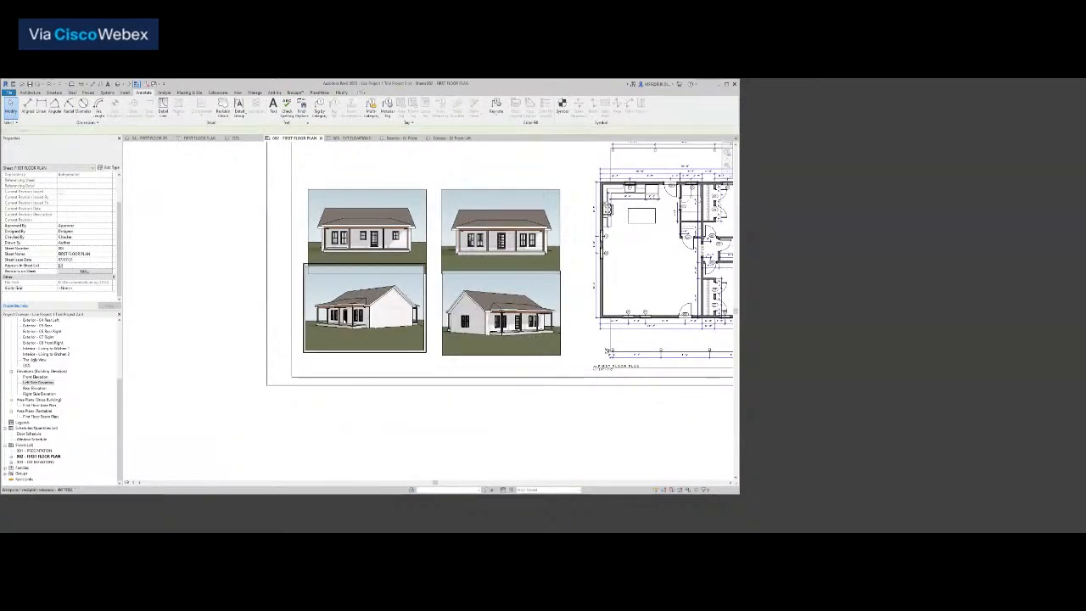
{"action": "left_click", "coordinate": [116, 113]}
{"action": "scroll", "coordinate": [297, 352], "scroll_direction": "up", "scroll_amount": 4}
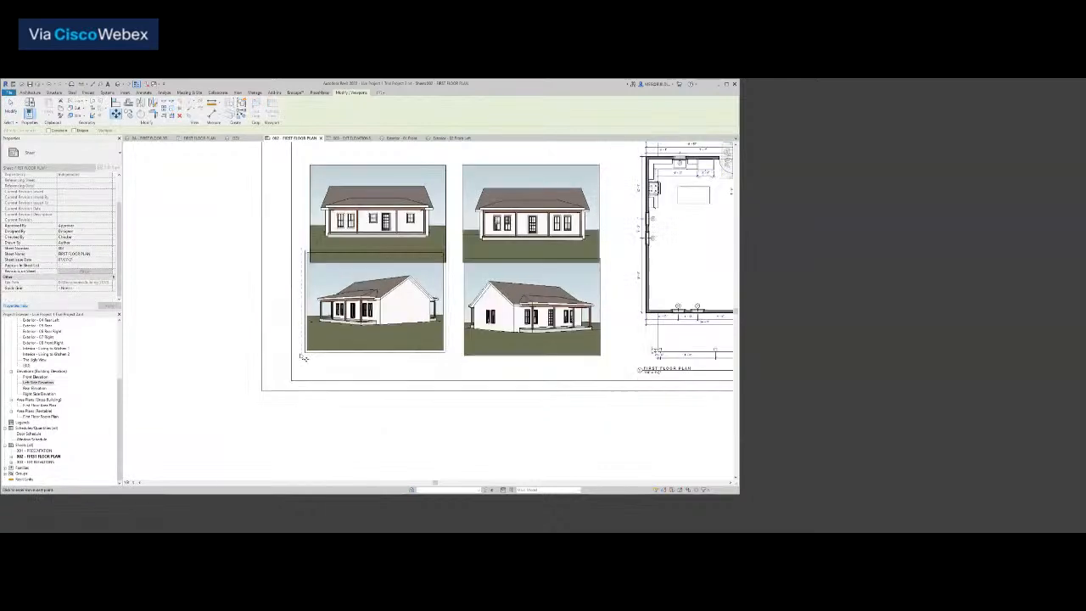
{"action": "left_click", "coordinate": [318, 356]}
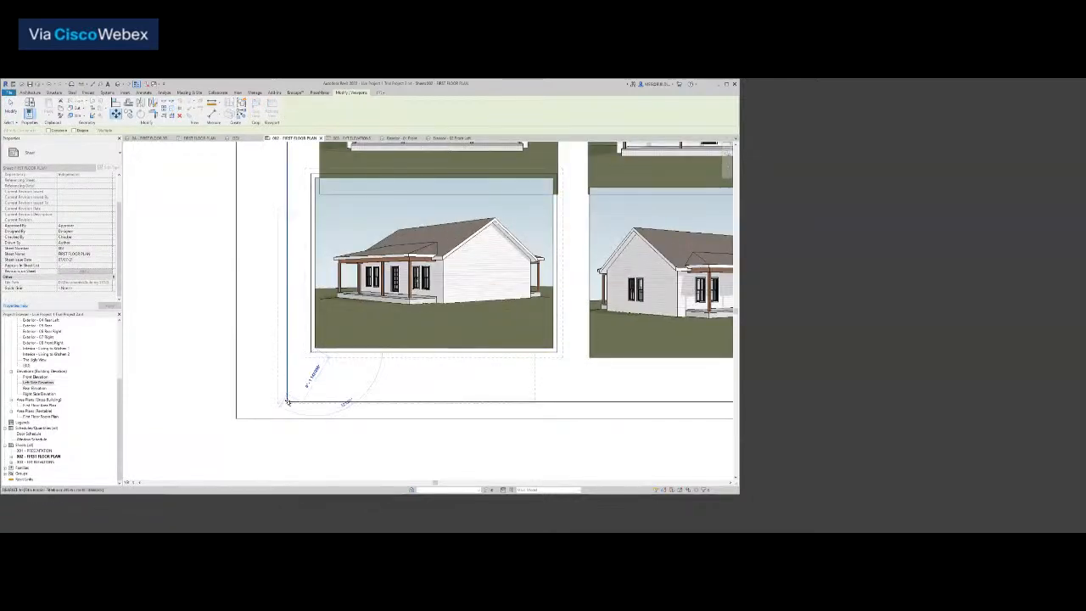
{"action": "left_click", "coordinate": [288, 402]}
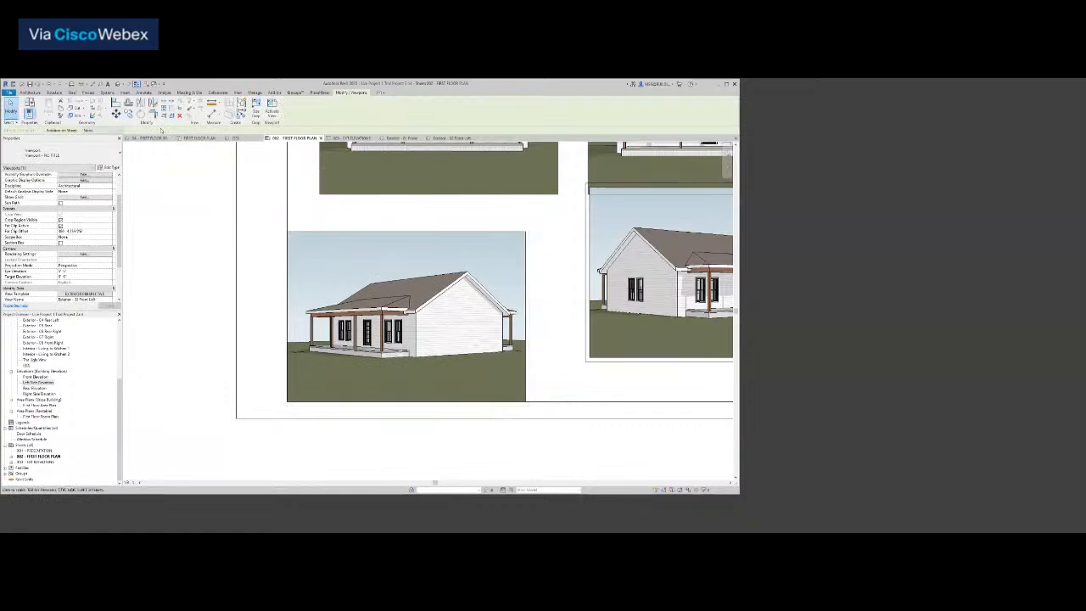
Move the lower-right exterior view so its bottom-left corner meets the bottom-right corner of the lower-left view
{"action": "left_click", "coordinate": [116, 113]}
{"action": "left_click", "coordinate": [579, 365]}
{"action": "left_click", "coordinate": [526, 401]}
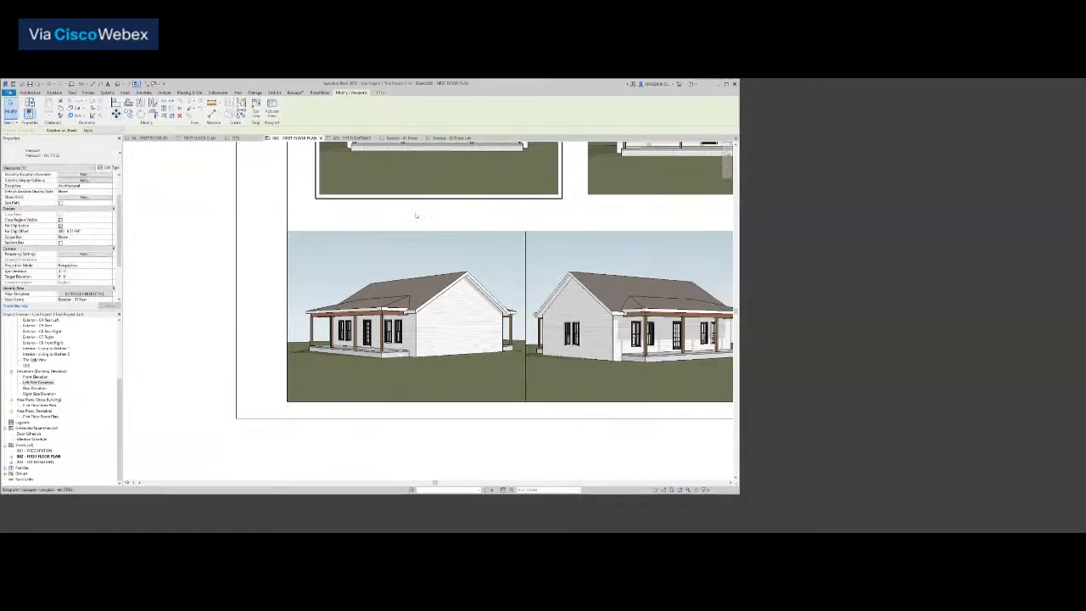
Move the upper-left exterior view so its bottom-left corner meets the top-left corner of the lower-left view
{"action": "left_click", "coordinate": [116, 114]}
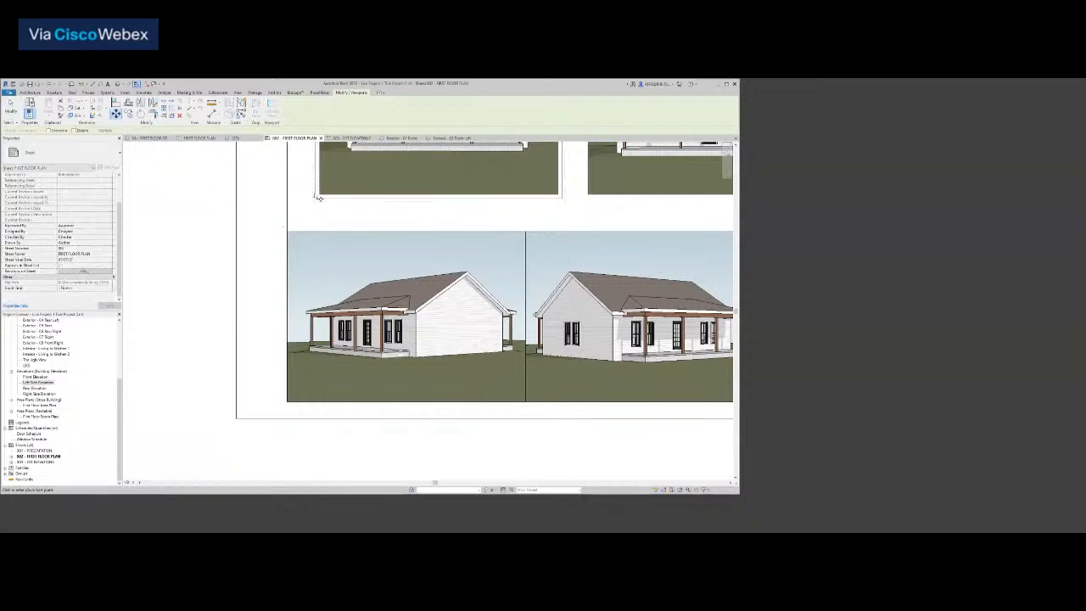
{"action": "left_click", "coordinate": [313, 196]}
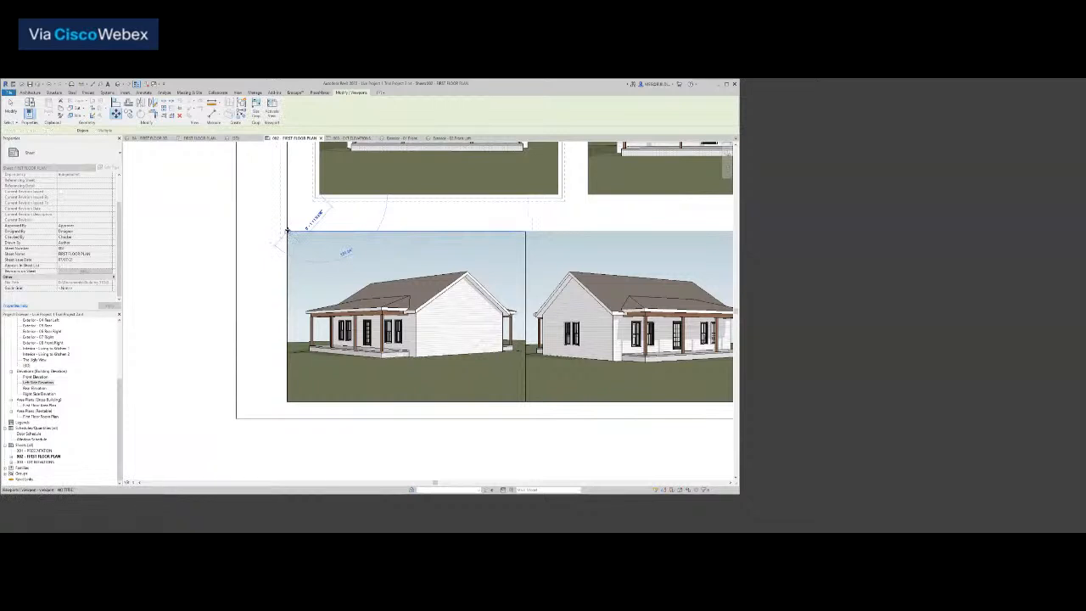
{"action": "left_click", "coordinate": [288, 231]}
Move the upper-right exterior view to the shared corner of the other three views, completing the gapless two-by-two grid
{"action": "left_click", "coordinate": [619, 177]}
{"action": "key", "text": "m"}
{"action": "key", "text": "v"}
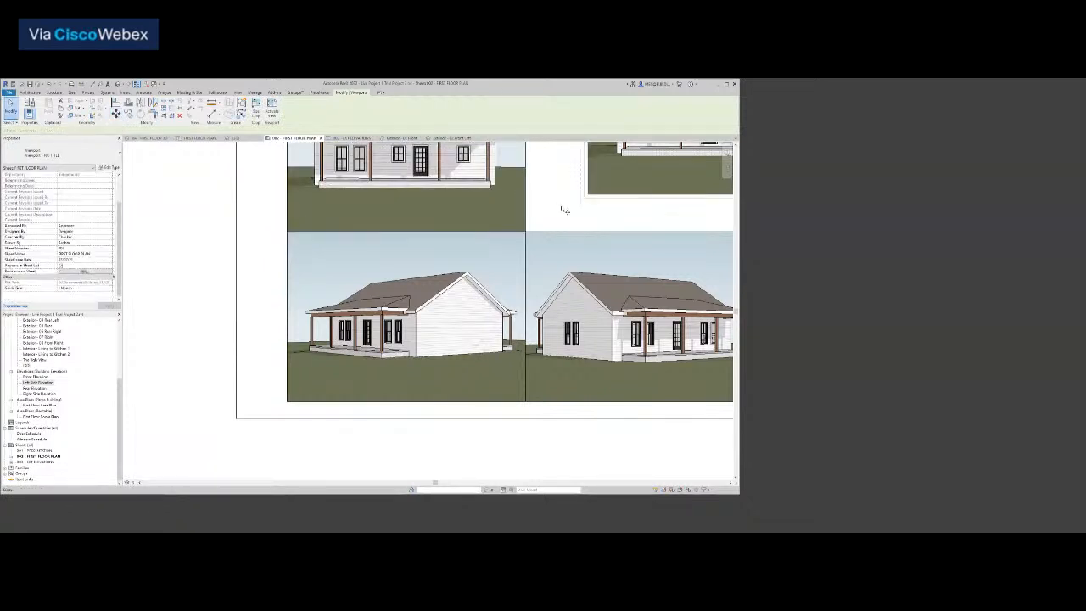
{"action": "left_click", "coordinate": [588, 195]}
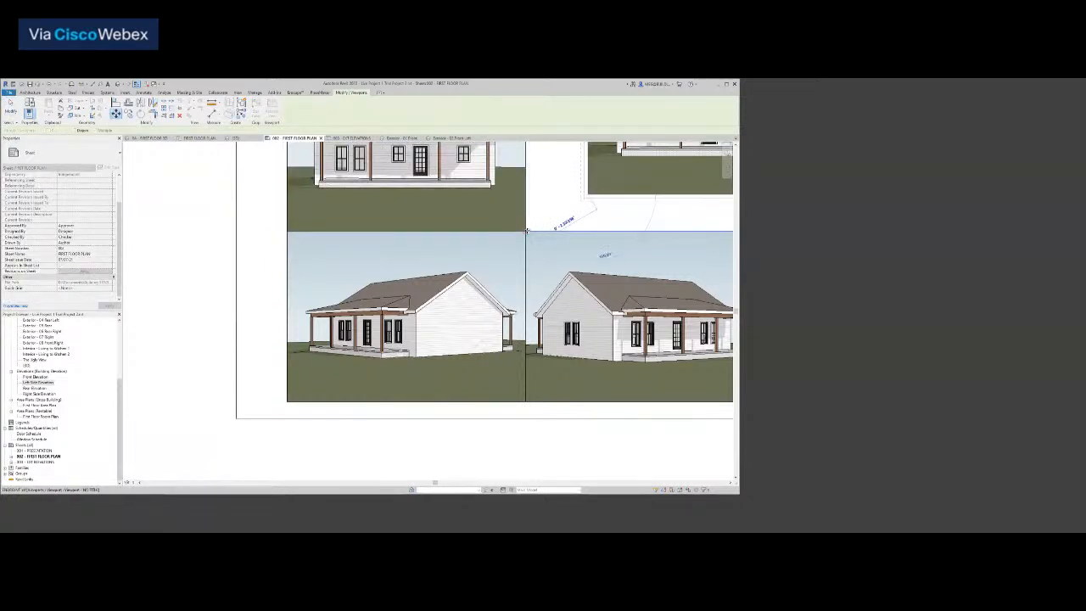
{"action": "left_click", "coordinate": [526, 230]}
{"action": "scroll", "coordinate": [509, 263], "scroll_direction": "down", "scroll_amount": 4}
{"action": "middle_click", "coordinate": [509, 264]}
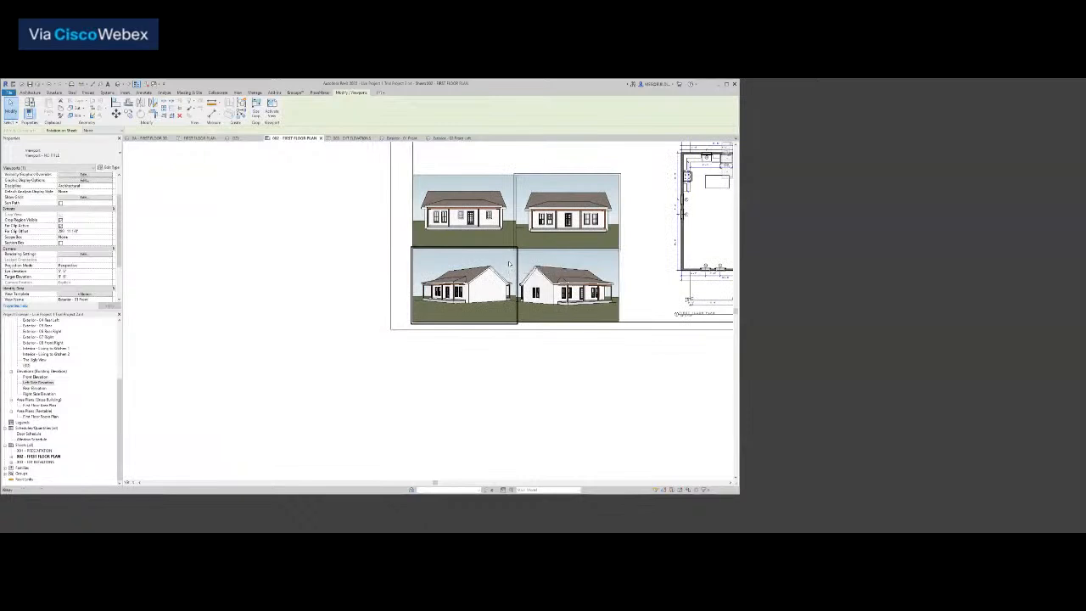
{"action": "middle_click", "coordinate": [509, 263]}
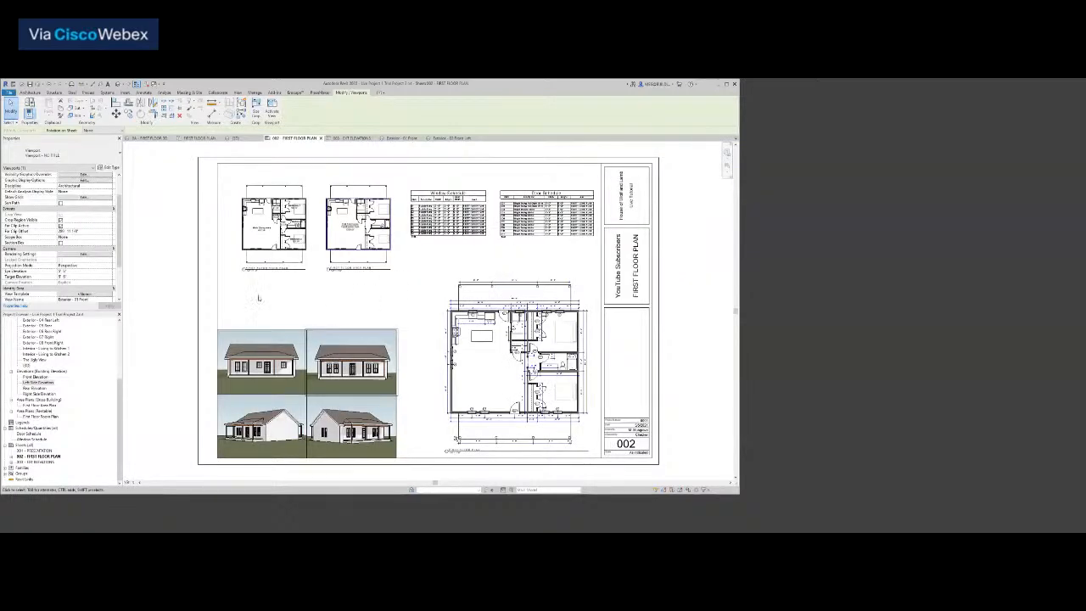
{"action": "left_click", "coordinate": [181, 289]}
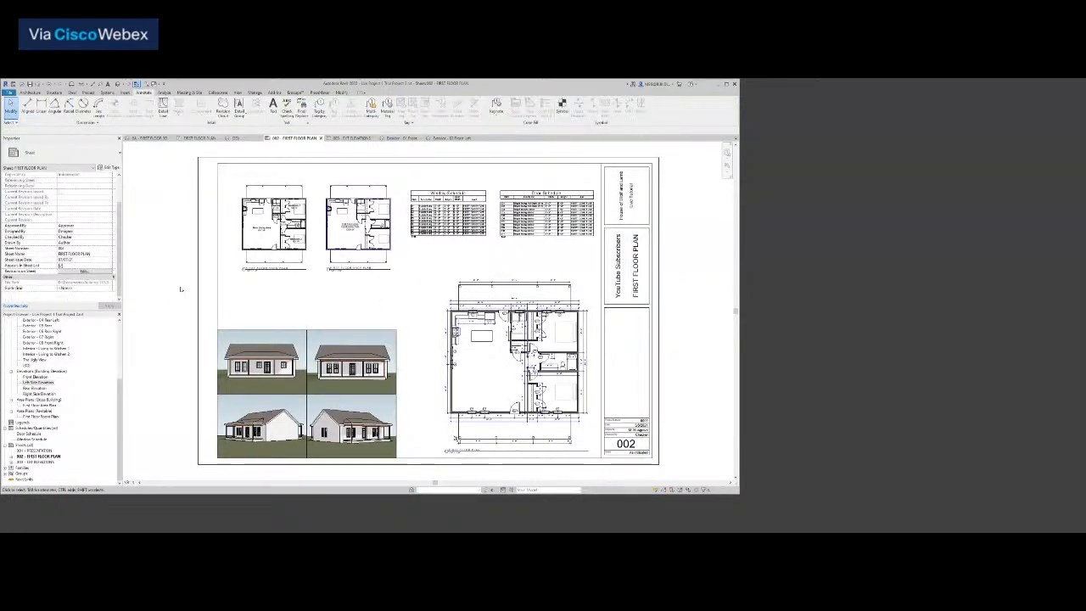
Nudge the large floor plan slightly up and to the left on the sheet
{"action": "left_click", "coordinate": [537, 393]}
{"action": "left_click_drag", "start_coordinate": [537, 393], "coordinate": [535, 381]}
{"action": "key", "text": "Left"}
{"action": "key", "text": "Escape"}
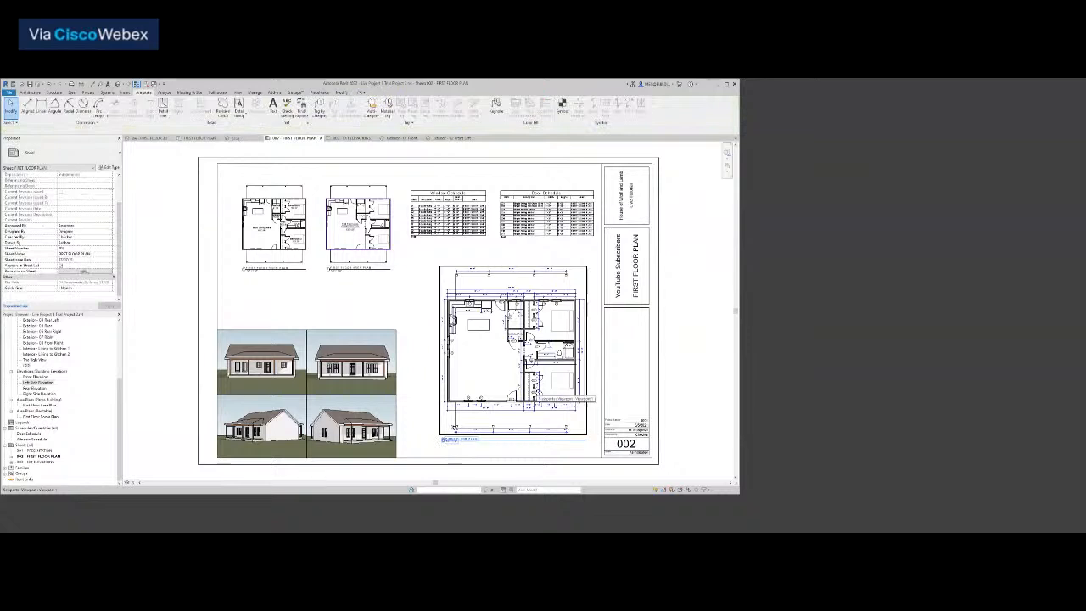
{"action": "left_click", "coordinate": [283, 364]}
{"action": "left_click", "coordinate": [281, 425], "text": "ctrl"}
{"action": "left_click", "coordinate": [347, 426], "text": "ctrl"}
{"action": "left_click", "coordinate": [350, 370], "text": "ctrl"}
{"action": "left_click", "coordinate": [116, 113]}
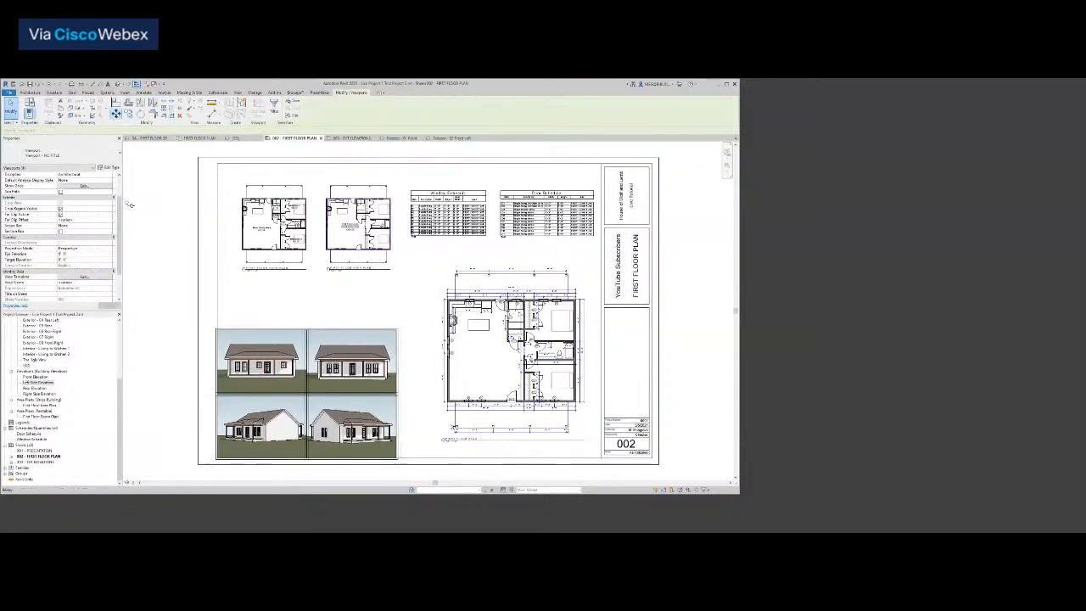
{"action": "left_click", "coordinate": [147, 328]}
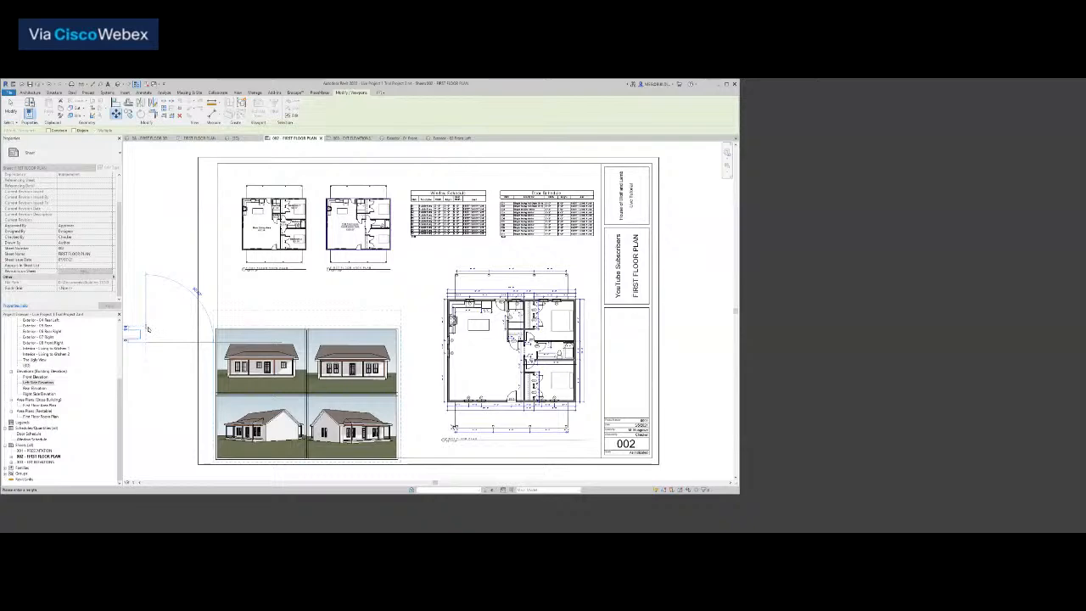
{"action": "scroll", "coordinate": [148, 330], "scroll_direction": "down", "scroll_amount": 2}
{"action": "middle_click_drag", "start_coordinate": [149, 330], "coordinate": [241, 327]}
{"action": "scroll", "coordinate": [240, 327], "scroll_direction": "down", "scroll_amount": 1}
{"action": "scroll", "coordinate": [234, 330], "scroll_direction": "up", "scroll_amount": 1}
{"action": "key", "text": "Escape"}
{"action": "key", "text": "Escape"}
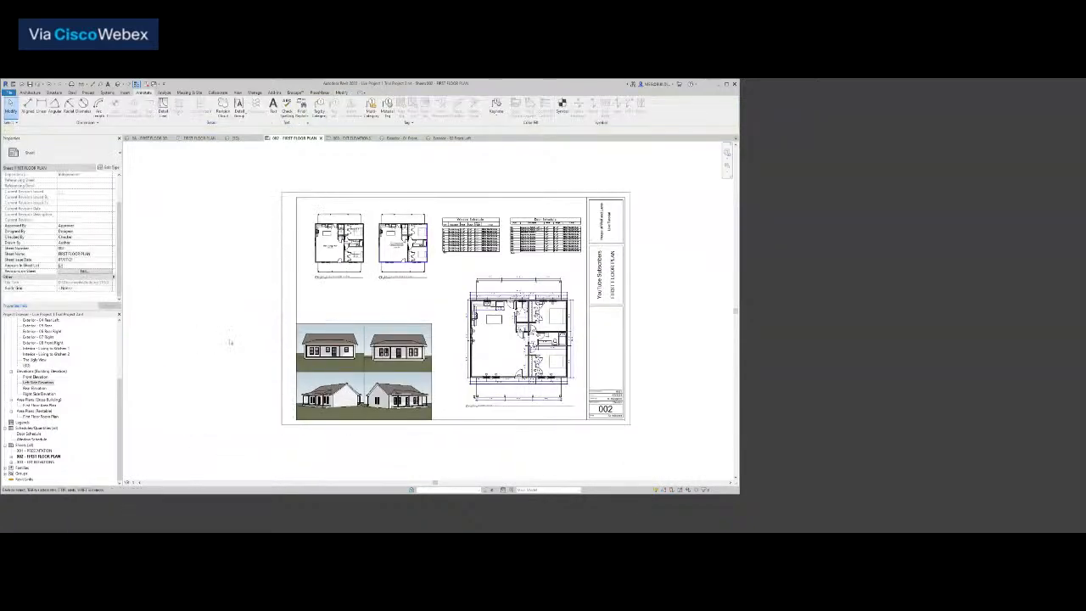
Move the four exterior views together straight up a little, clear of the sheet's bottom border
{"action": "scroll", "coordinate": [230, 340], "scroll_direction": "up", "scroll_amount": 1}
{"action": "left_click", "coordinate": [361, 373]}
{"action": "left_click", "coordinate": [349, 415], "text": "ctrl"}
{"action": "left_click", "coordinate": [283, 422], "text": "ctrl"}
{"action": "left_click", "coordinate": [116, 113]}
{"action": "left_click", "coordinate": [422, 337]}
{"action": "left_click", "coordinate": [423, 319]}
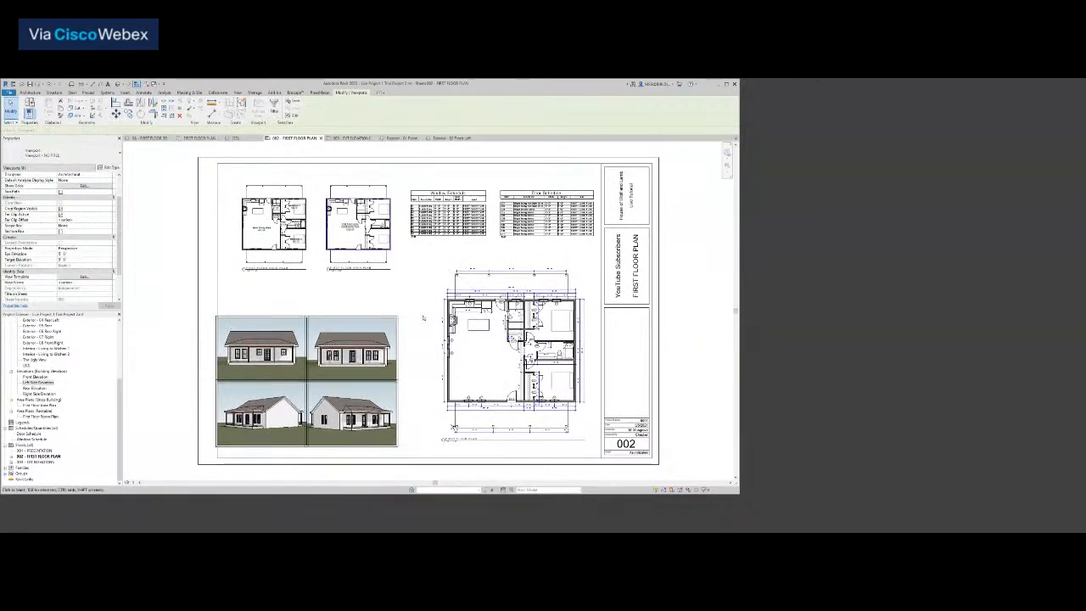
Move the two upper exterior views together straight up, leaving a narrow gap above the lower pair
{"action": "left_click", "coordinate": [360, 357]}
{"action": "left_click", "coordinate": [276, 348], "text": "ctrl"}
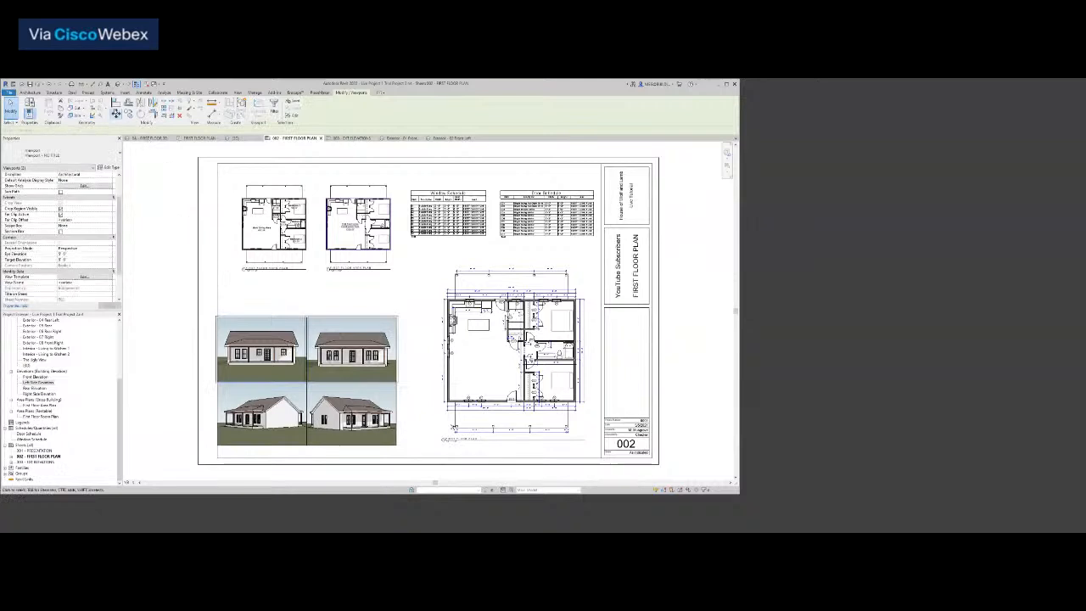
{"action": "left_click", "coordinate": [116, 113]}
{"action": "left_click", "coordinate": [149, 309]}
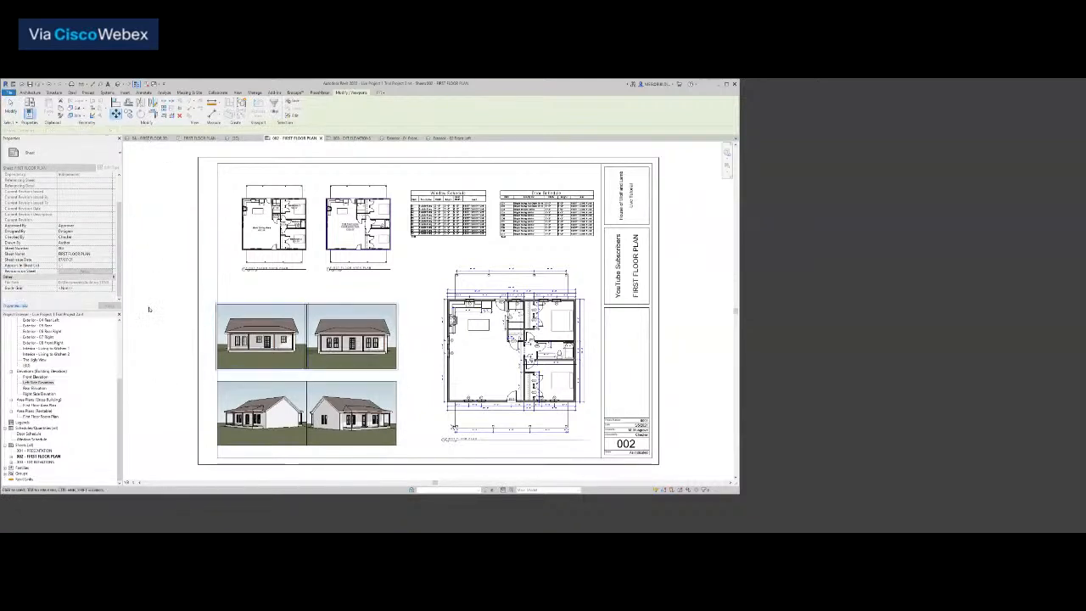
{"action": "key", "text": "Escape"}
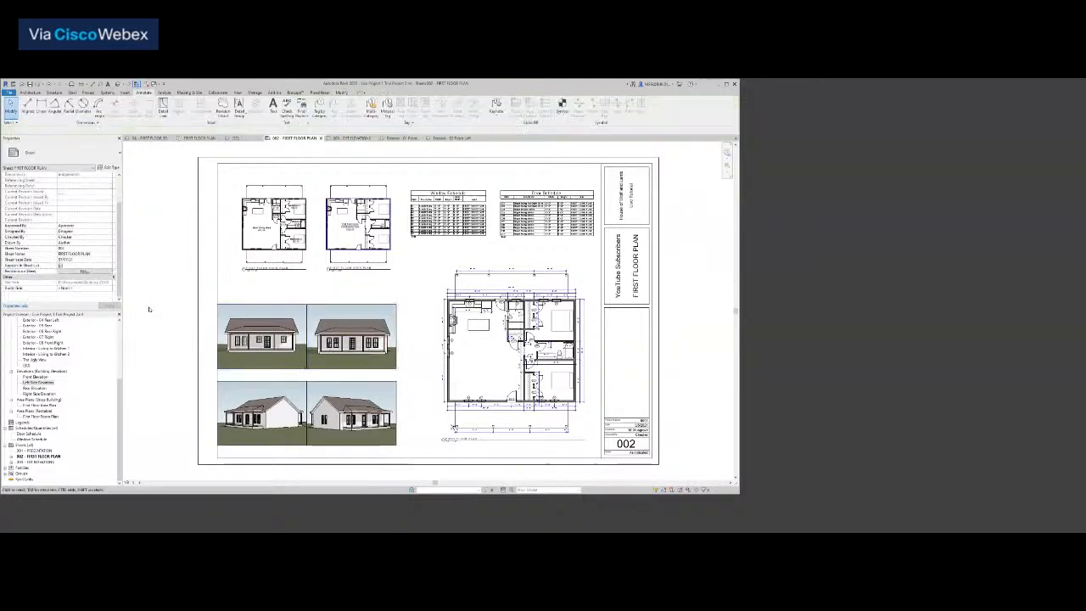
Select the upper pair of exterior 3D views together
{"action": "left_click", "coordinate": [347, 341]}
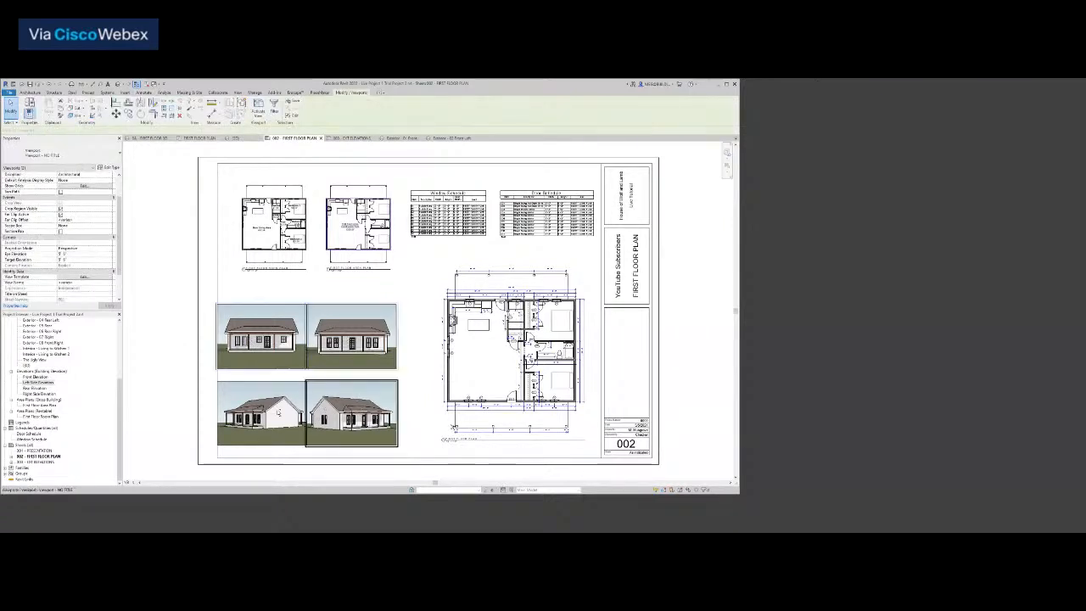
Move the four exterior views 1" to the right on sheet 002
{"action": "left_click", "coordinate": [116, 113]}
{"action": "left_click", "coordinate": [185, 316]}
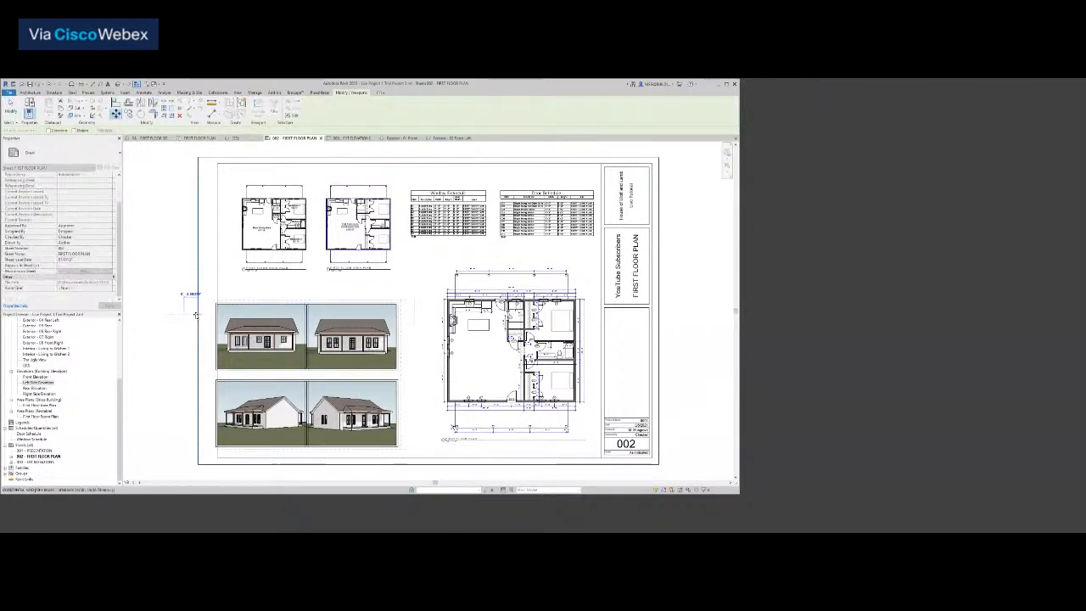
{"action": "type", "text": "1\""}
{"action": "key", "text": "Return"}
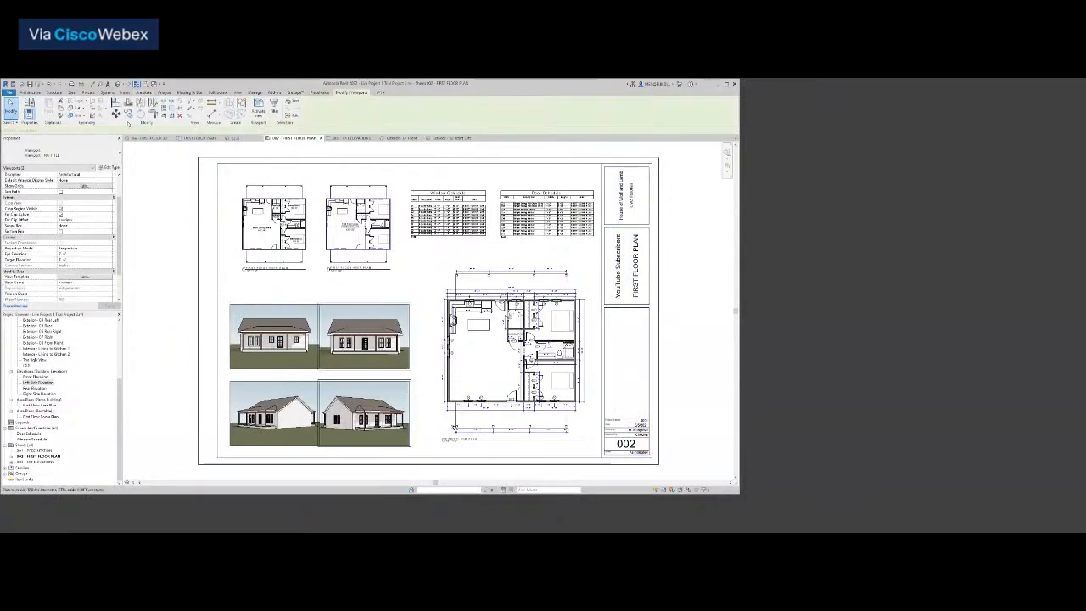
{"action": "left_click", "coordinate": [151, 303]}
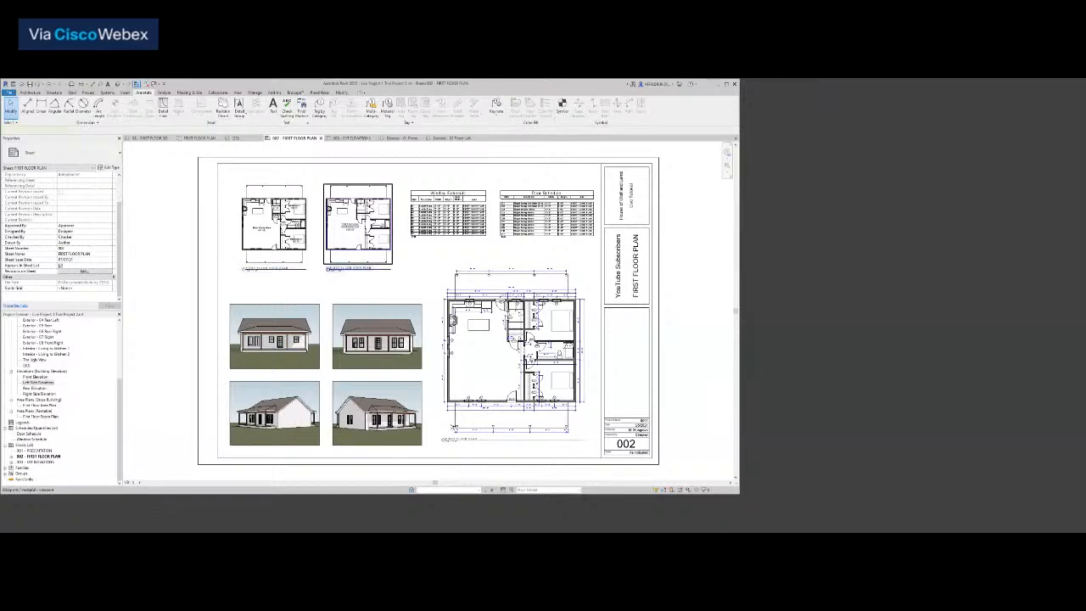
Nudge the area plan viewport slightly left, and nudge the window and door schedules together slightly left and down
{"action": "left_click", "coordinate": [363, 205]}
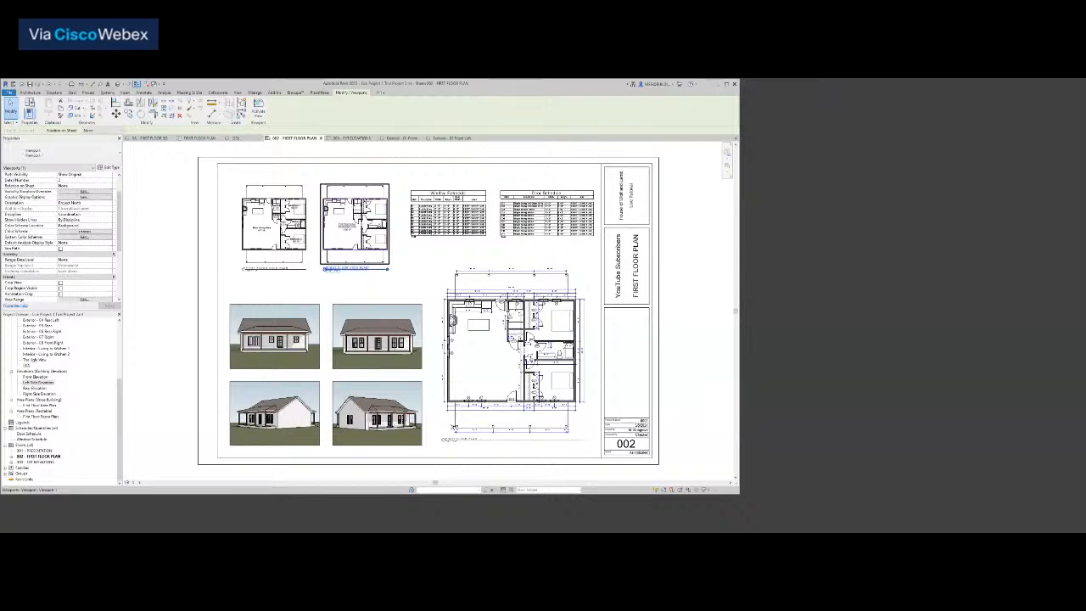
{"action": "left_click", "coordinate": [437, 214]}
{"action": "left_click_drag", "start_coordinate": [437, 215], "coordinate": [440, 216]}
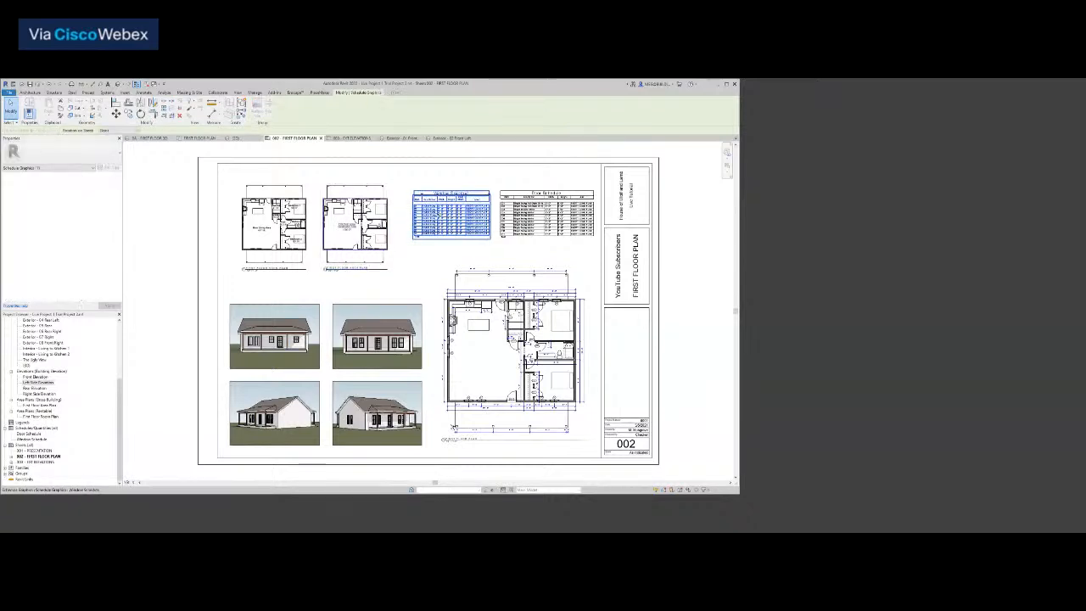
{"action": "left_click", "coordinate": [547, 222], "text": "ctrl"}
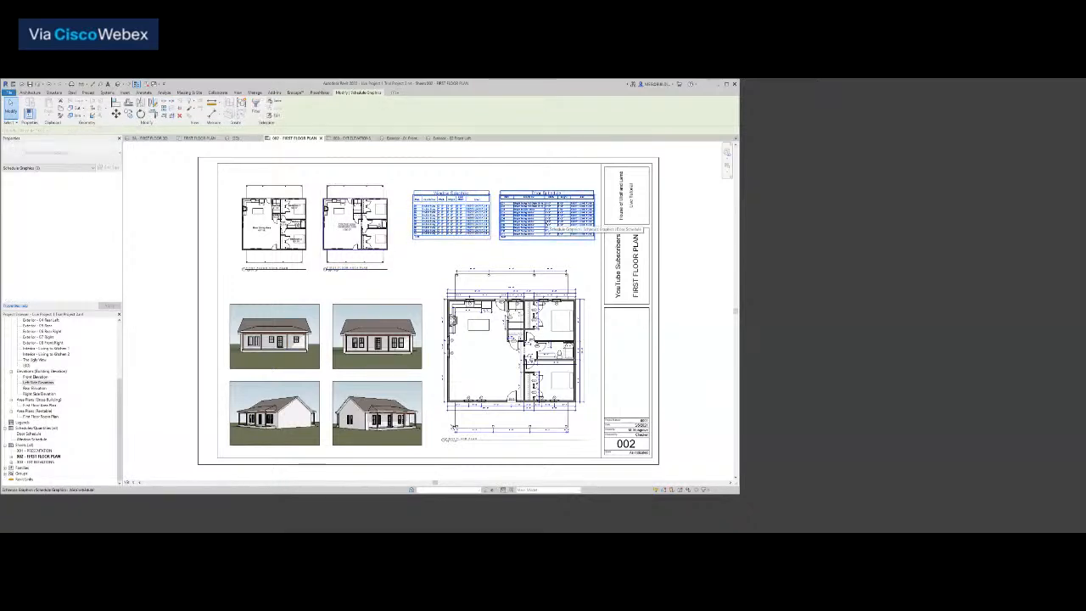
{"action": "key", "text": "Left"}
{"action": "key", "text": "Left"}
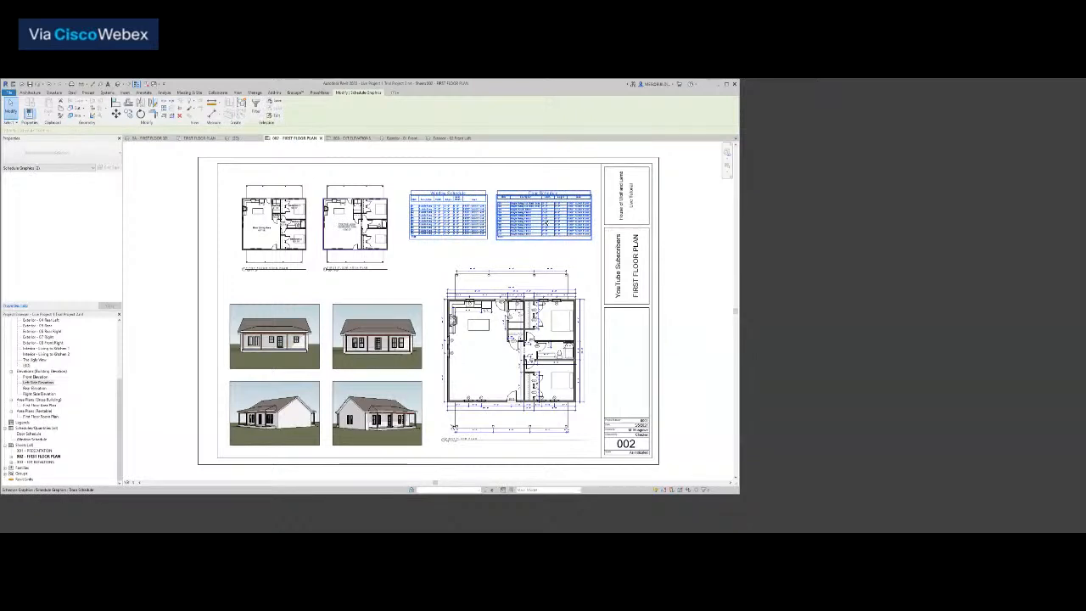
{"action": "key", "text": "Down"}
{"action": "key", "text": "Down"}
{"action": "left_click", "coordinate": [287, 233]}
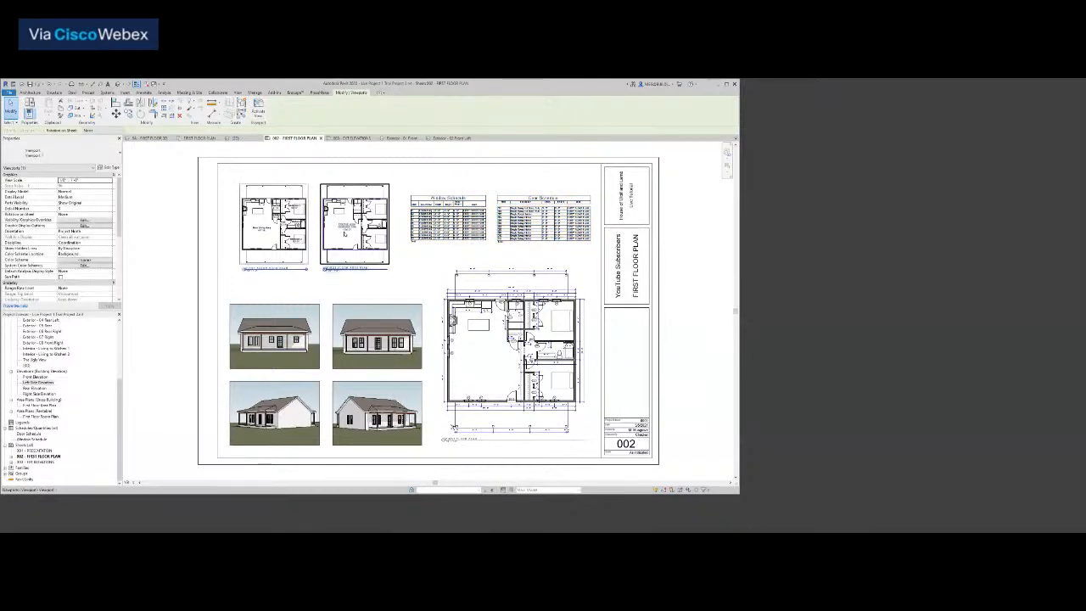
{"action": "left_click", "coordinate": [185, 255]}
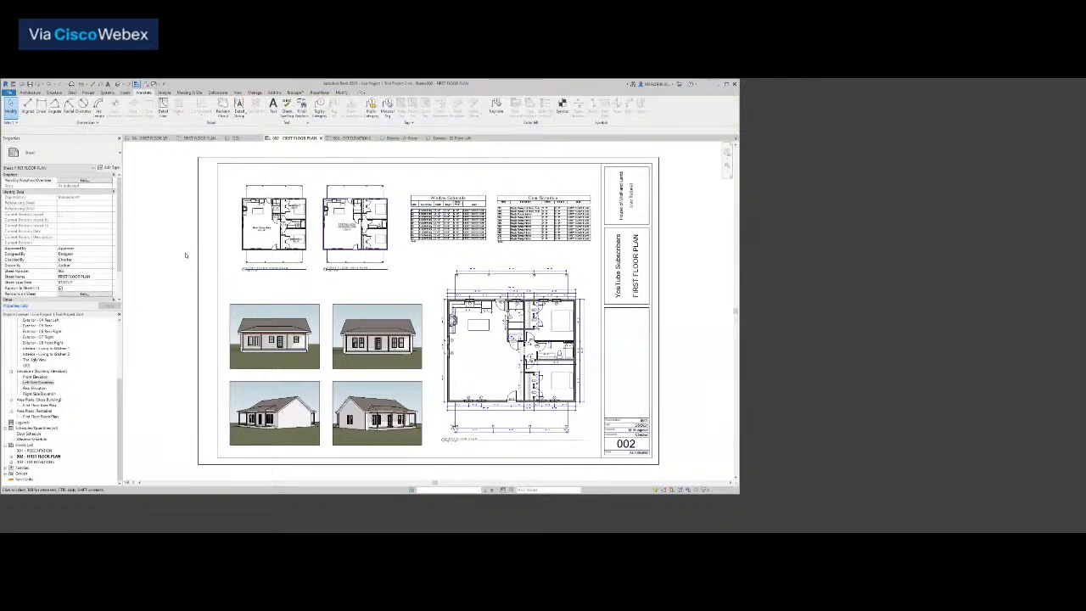
Nudge the large first floor plan viewport up slightly on the sheet
{"action": "left_click", "coordinate": [530, 356]}
{"action": "key", "text": "Up"}
{"action": "key", "text": "Up"}
{"action": "key", "text": "Up"}
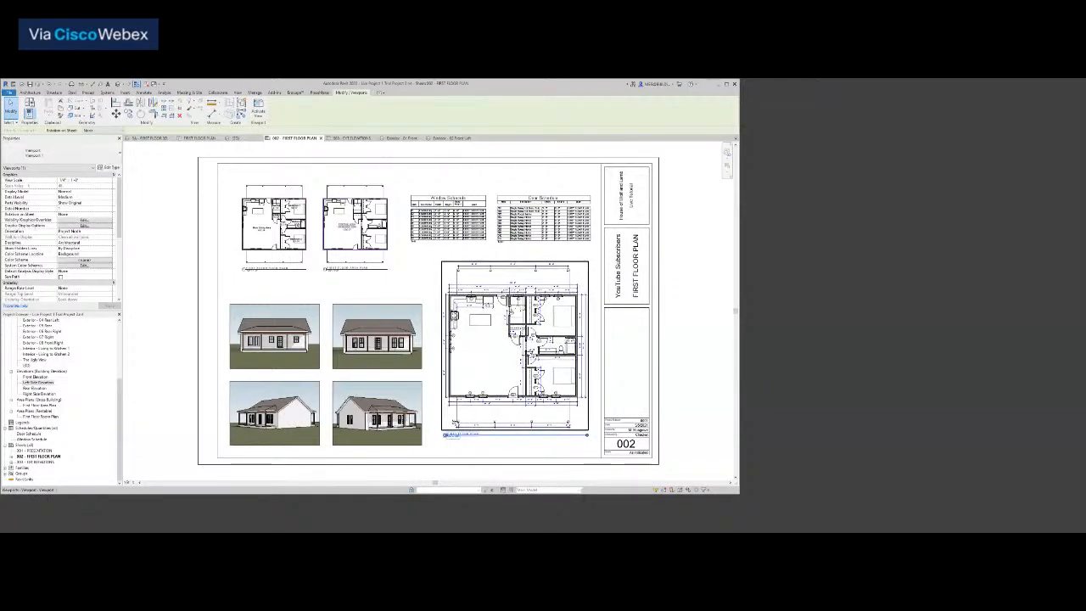
{"action": "left_click", "coordinate": [686, 319]}
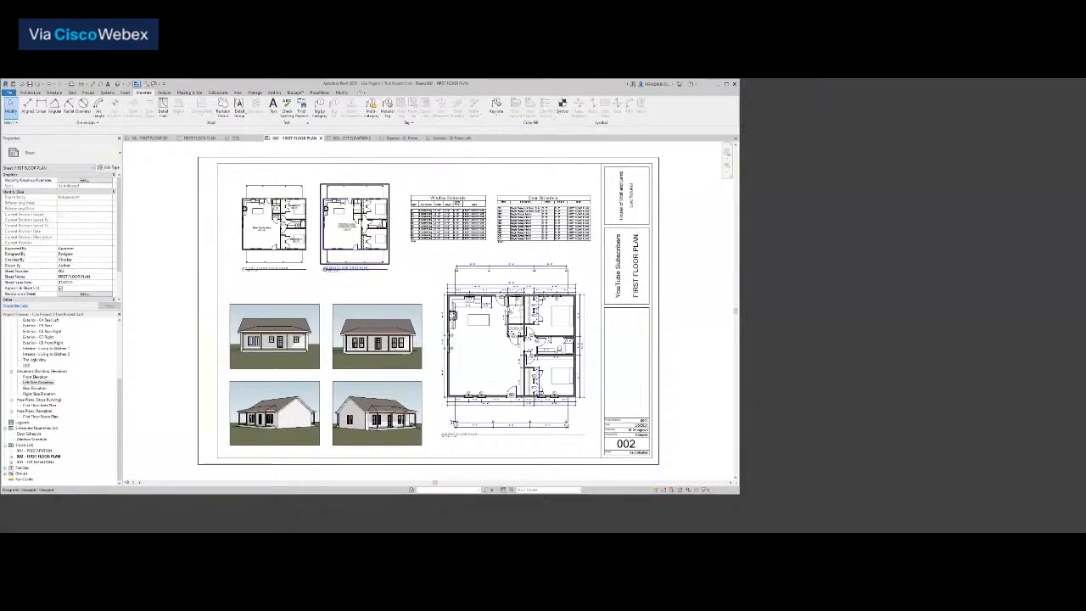
Nudge the room plan and area plan viewports down slightly together
{"action": "left_click", "coordinate": [367, 221]}
{"action": "left_click", "coordinate": [266, 226], "text": "ctrl"}
{"action": "key", "text": "Down"}
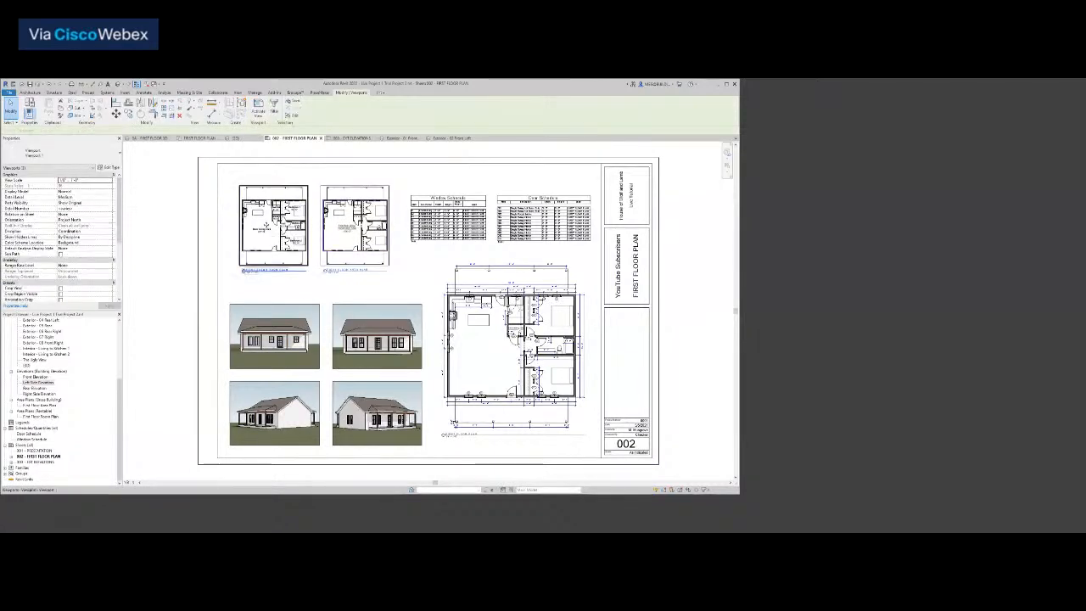
Move the four exterior views together straight up, closer to the small plans
{"action": "left_click", "coordinate": [365, 338]}
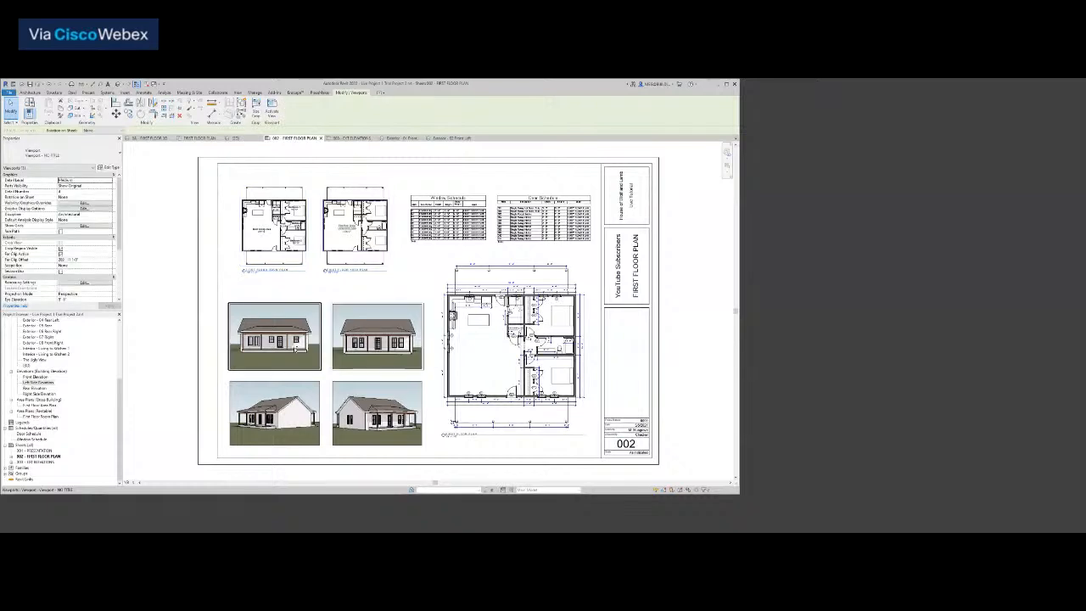
{"action": "left_click", "coordinate": [116, 114]}
{"action": "left_click", "coordinate": [164, 319]}
{"action": "type", "text": "0"}
{"action": "key", "text": "Return"}
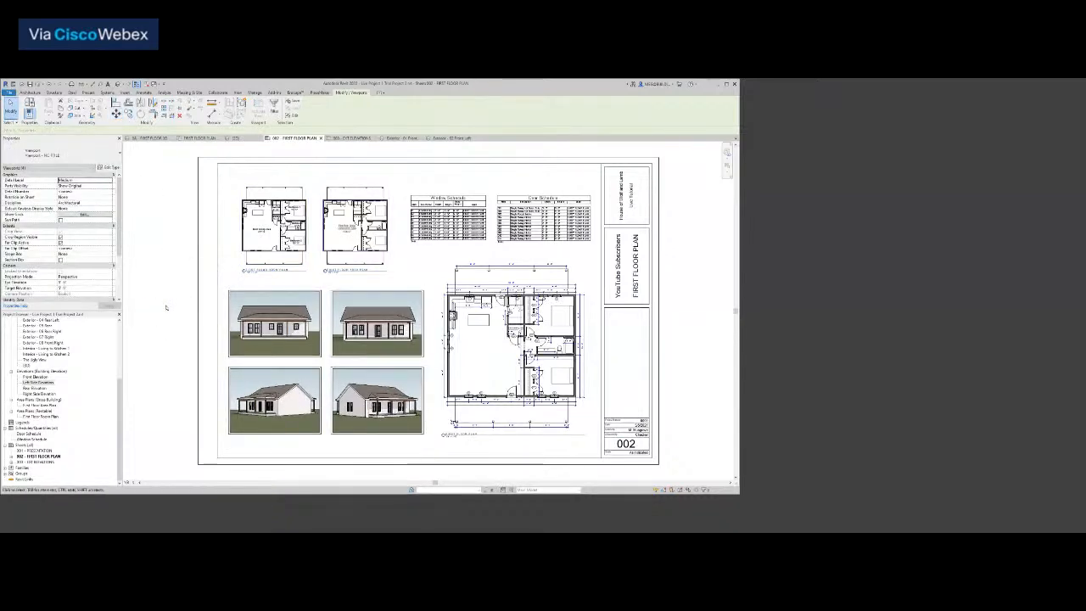
{"action": "key", "text": "Escape"}
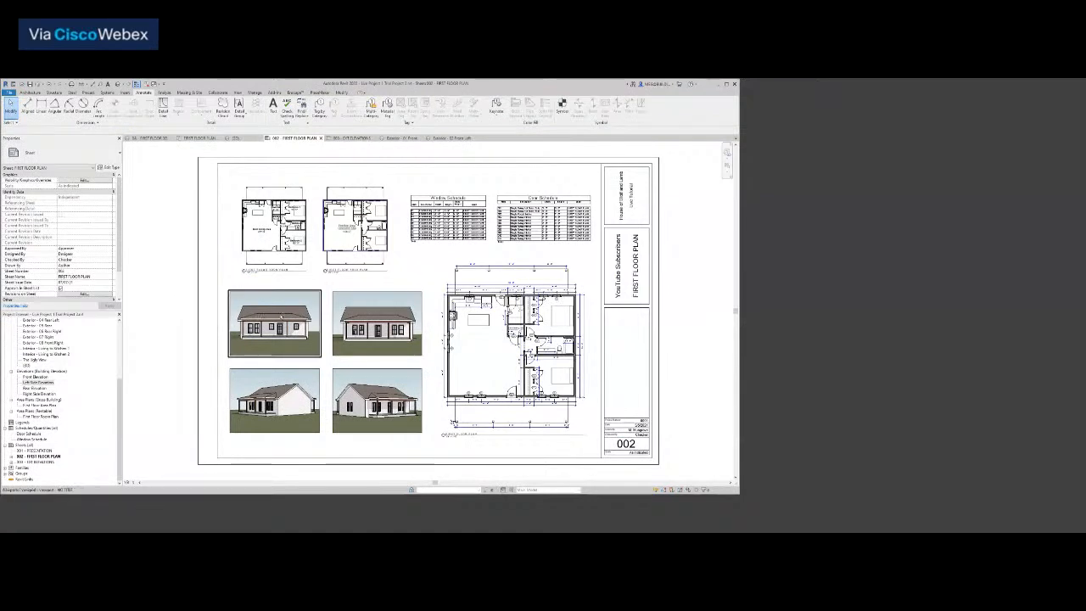
Move the four exterior views down by 0.5"
{"action": "left_click", "coordinate": [263, 316]}
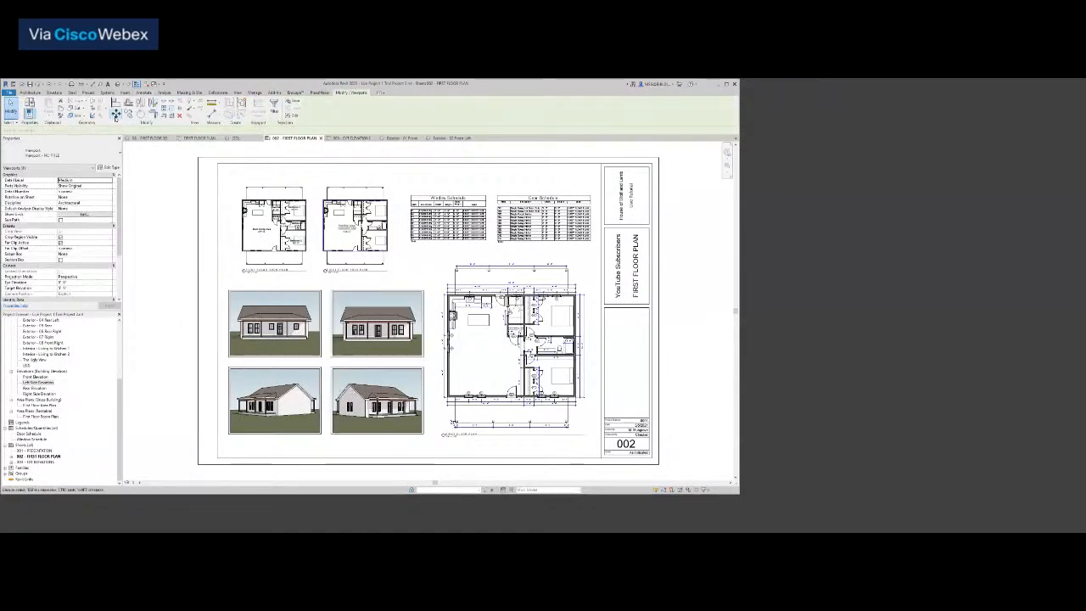
{"action": "left_click", "coordinate": [117, 114]}
{"action": "left_click", "coordinate": [180, 286]}
{"action": "type", "text": "0 .5"}
{"action": "key", "text": "Return"}
{"action": "key", "text": "Escape"}
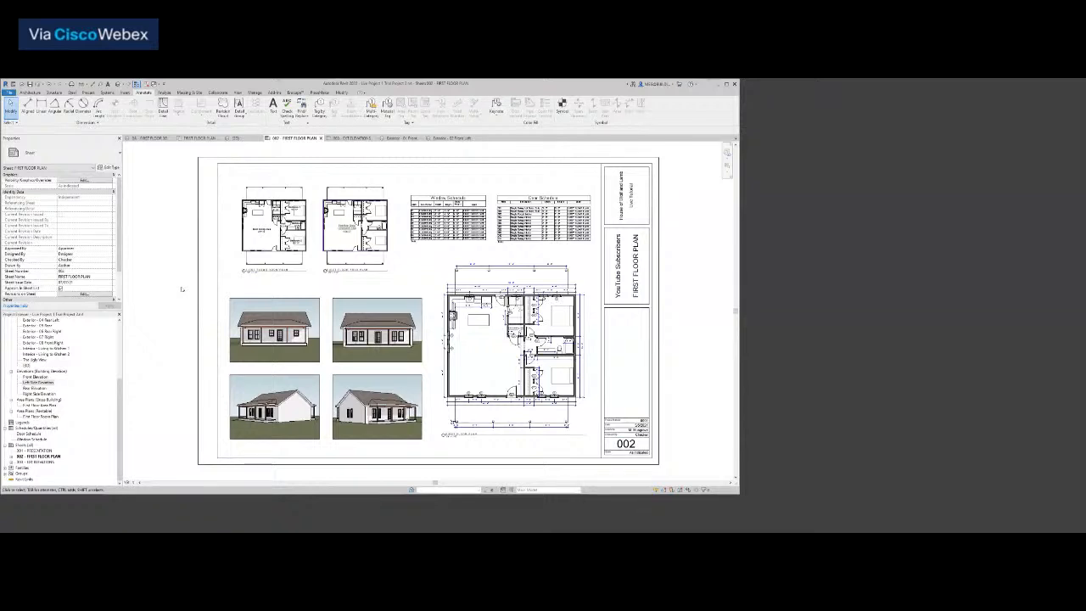
Nudge the room and area plan viewports right and down, and shift the door schedule slightly left
{"action": "left_click", "coordinate": [336, 226]}
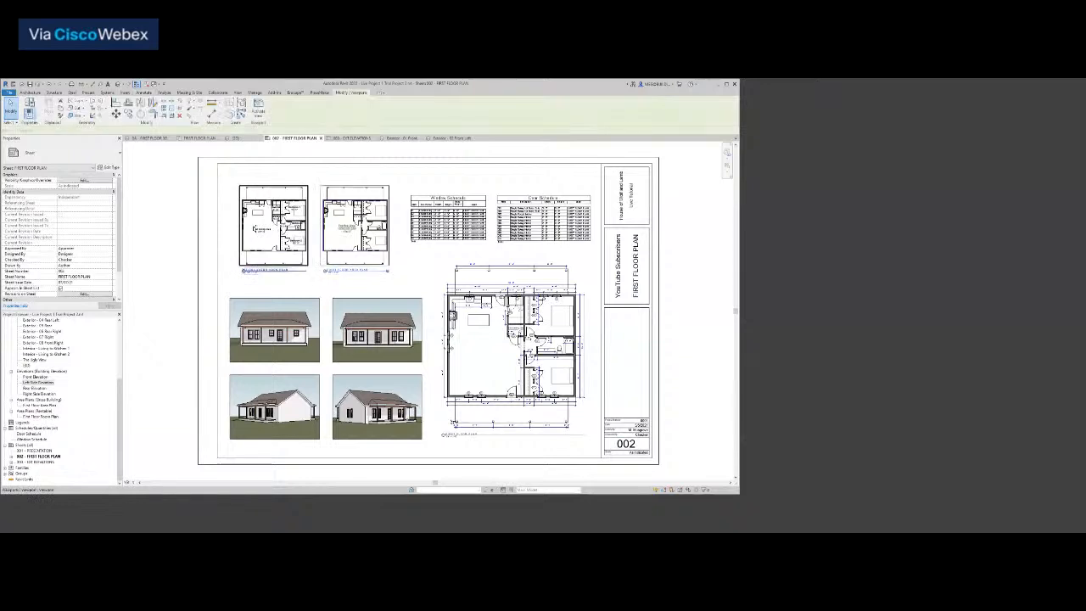
{"action": "left_click", "coordinate": [251, 227], "text": "ctrl"}
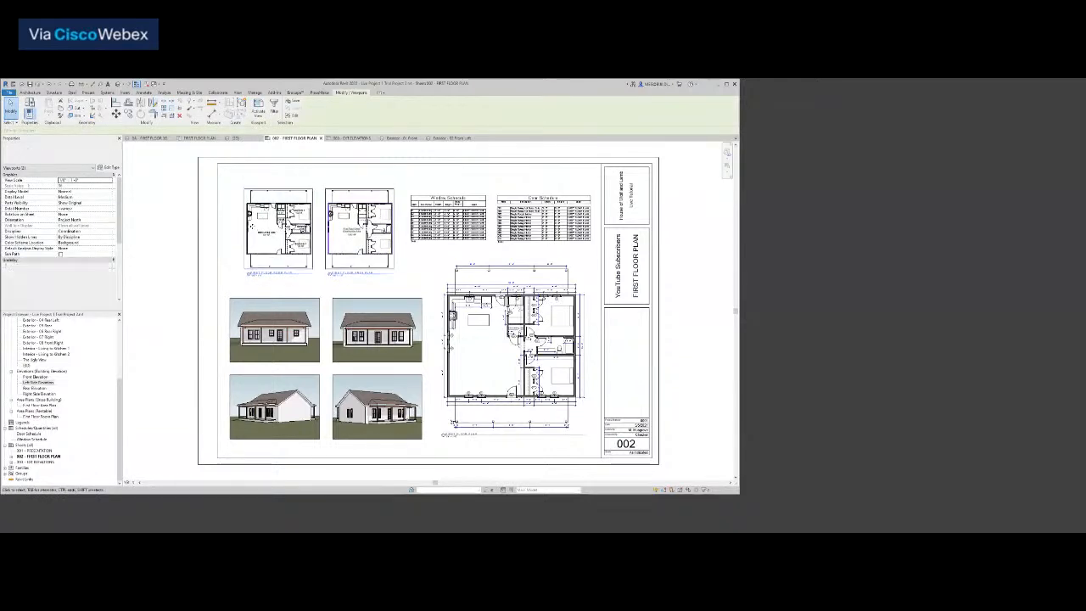
{"action": "left_click", "coordinate": [149, 239]}
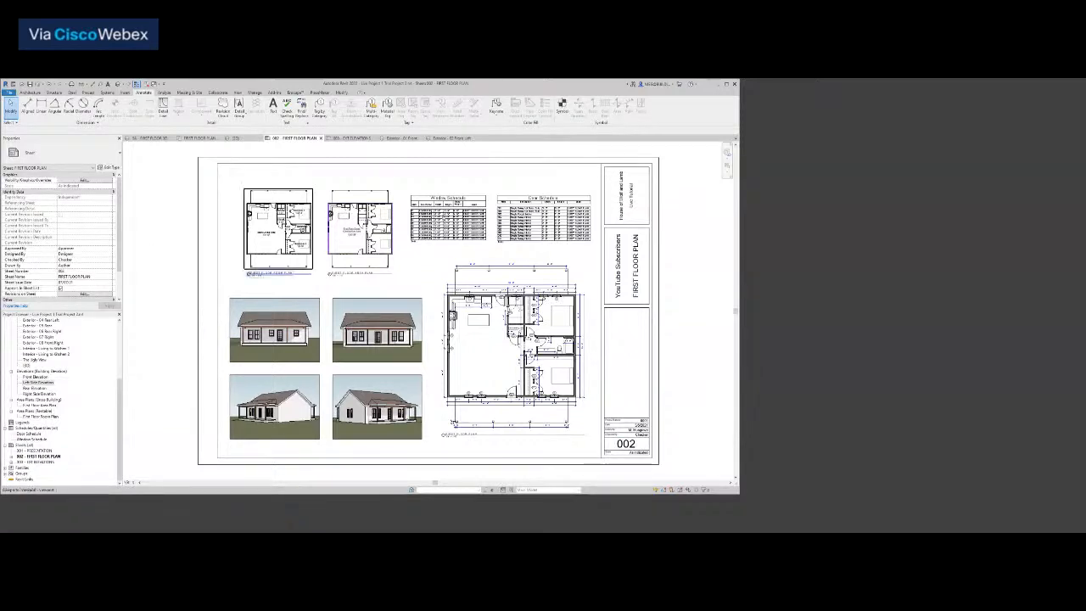
{"action": "left_click", "coordinate": [543, 219]}
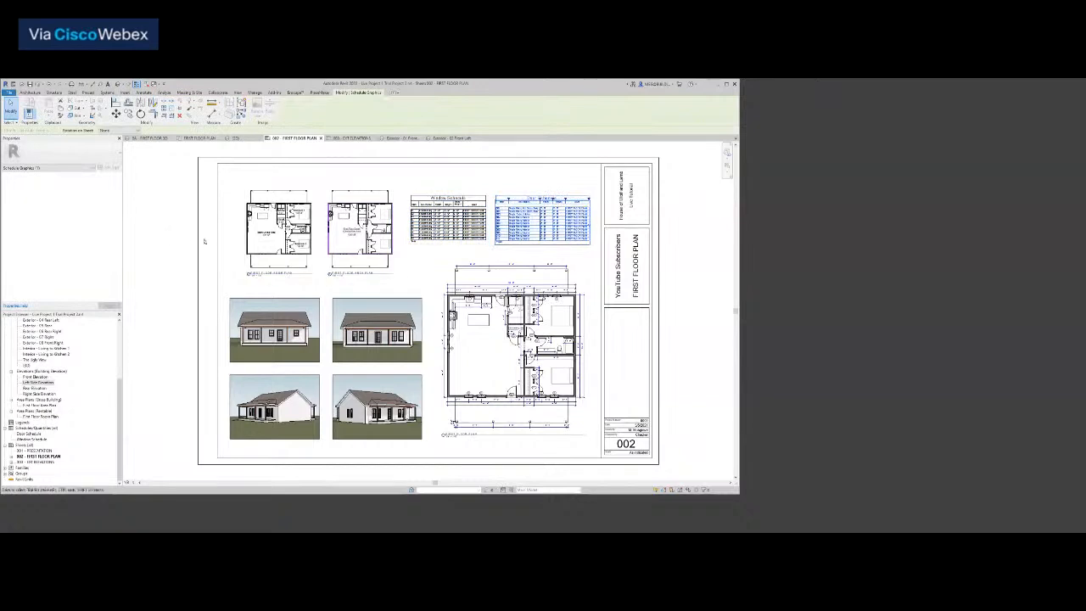
{"action": "left_click", "coordinate": [182, 241]}
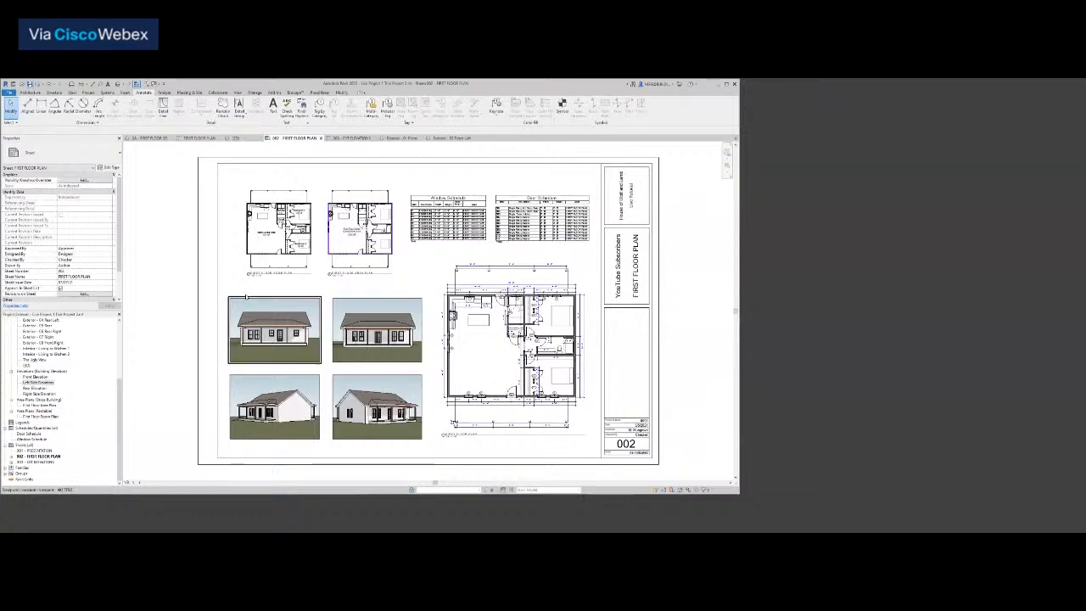
{"action": "left_click", "coordinate": [251, 308]}
{"action": "left_click", "coordinate": [343, 309], "text": "ctrl"}
{"action": "left_click", "coordinate": [343, 380], "text": "ctrl"}
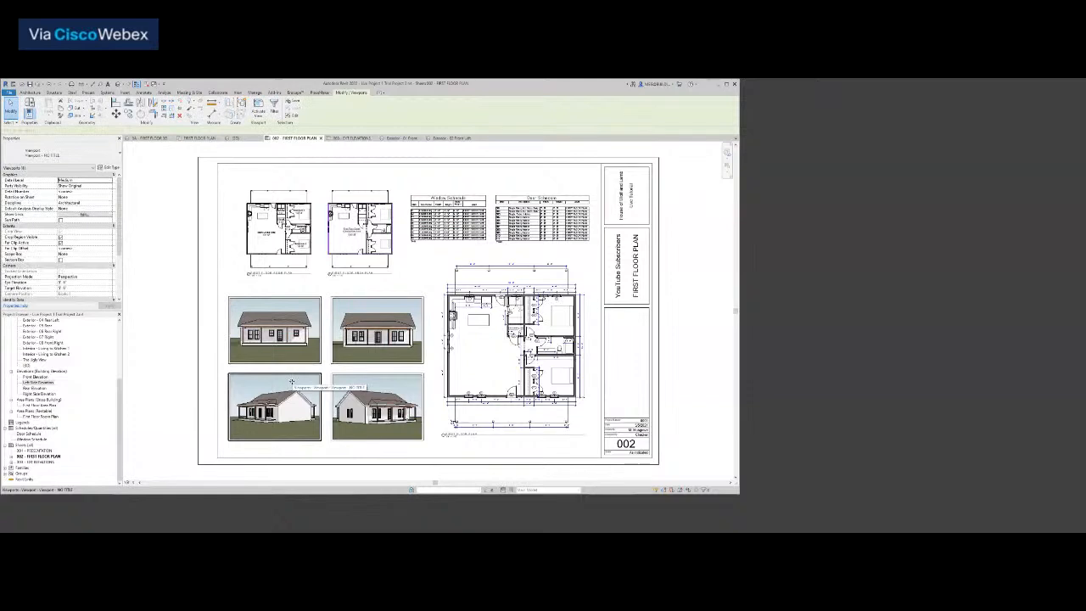
{"action": "left_click", "coordinate": [294, 382], "text": "ctrl"}
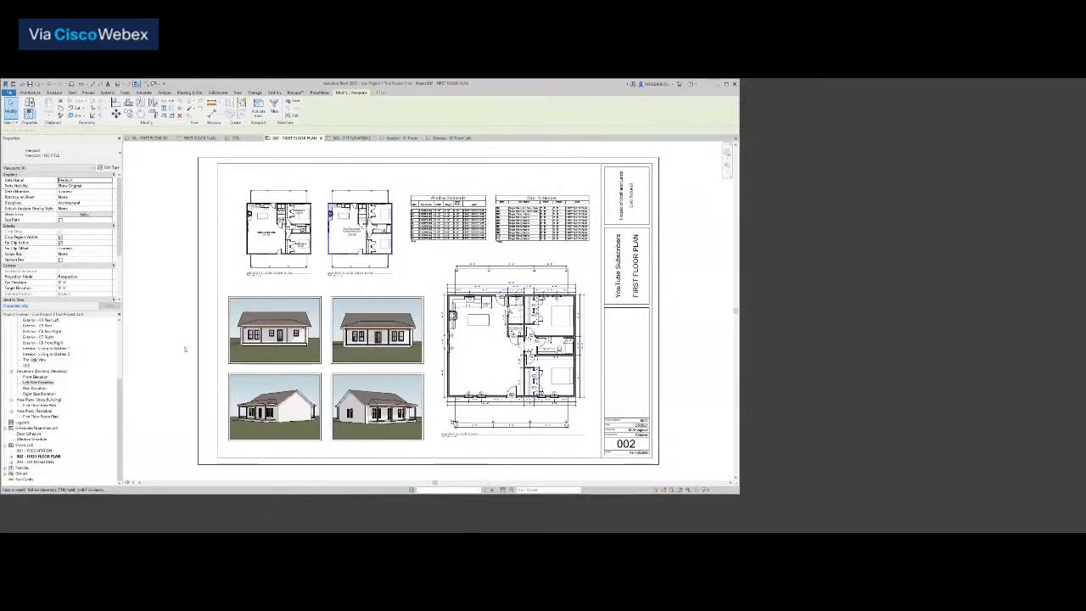
{"action": "key", "text": "Escape"}
Activate the Exterior - 05 Rear view on the sheet, hide its crop region and deactivate the view
{"action": "left_click", "coordinate": [259, 312]}
{"action": "right_click", "coordinate": [169, 331]}
{"action": "left_click", "coordinate": [196, 339]}
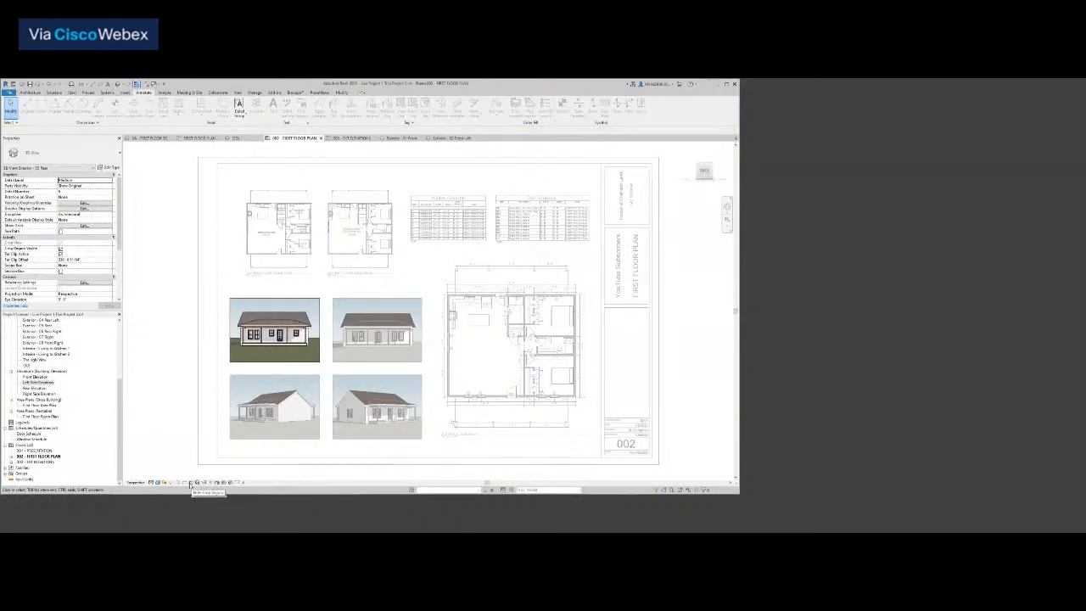
{"action": "right_click", "coordinate": [159, 362]}
{"action": "left_click", "coordinate": [182, 389]}
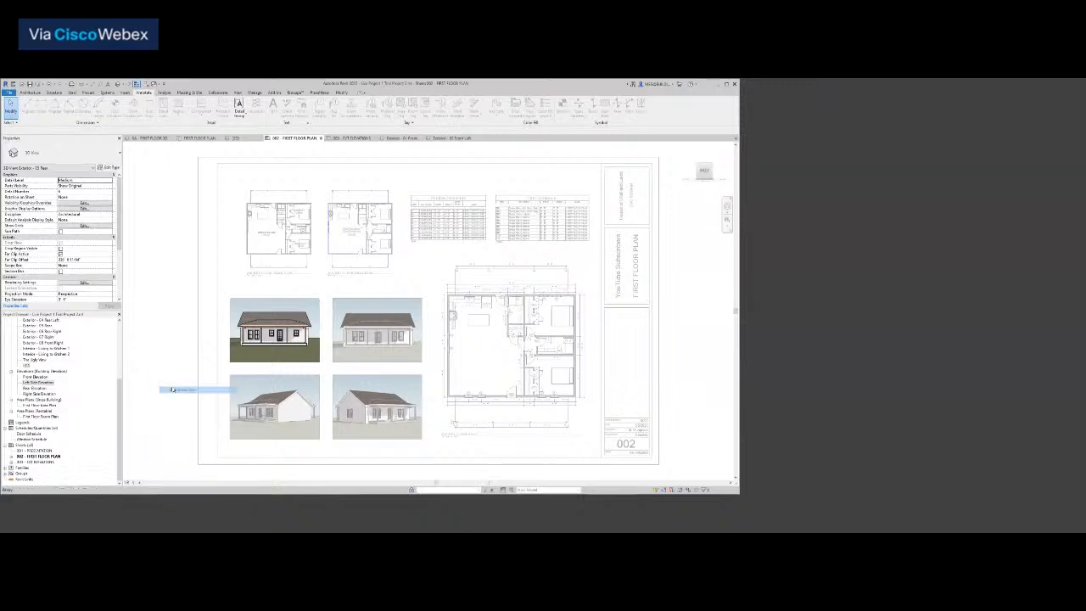
{"action": "scroll", "coordinate": [308, 312], "scroll_direction": "up", "scroll_amount": 5}
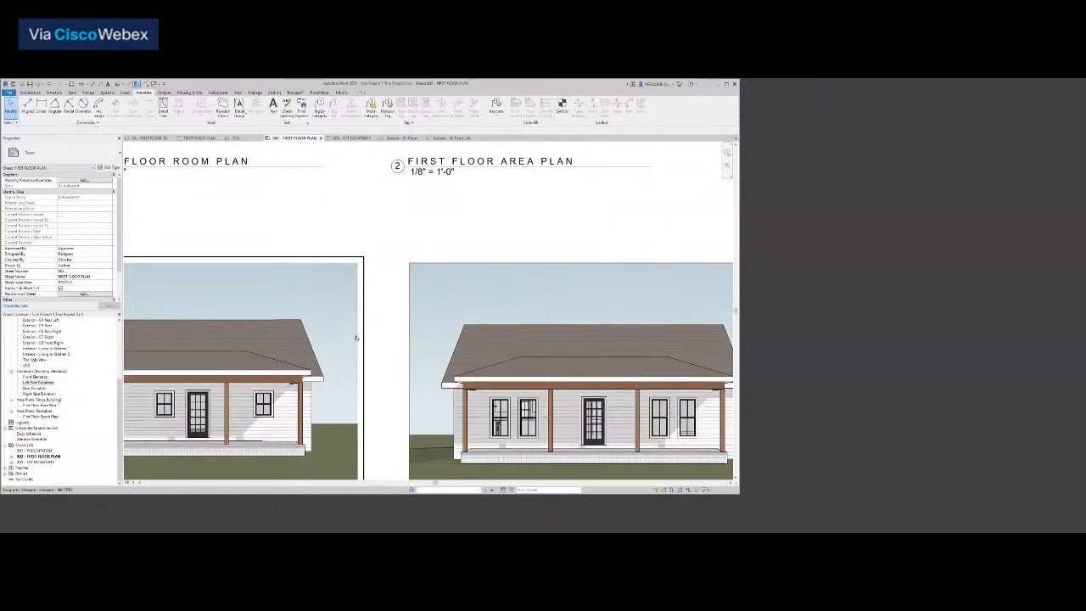
Hide the crop region of the Exterior - 01 Front view from the sheet and deactivate the view
{"action": "scroll", "coordinate": [343, 317], "scroll_direction": "down", "scroll_amount": 4}
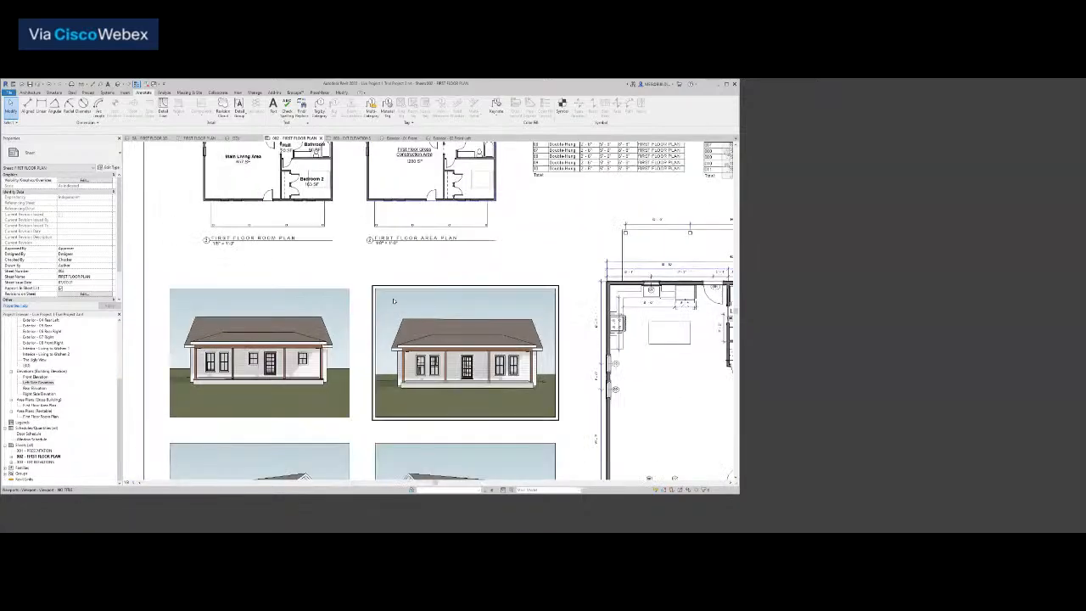
{"action": "double_click", "coordinate": [393, 301]}
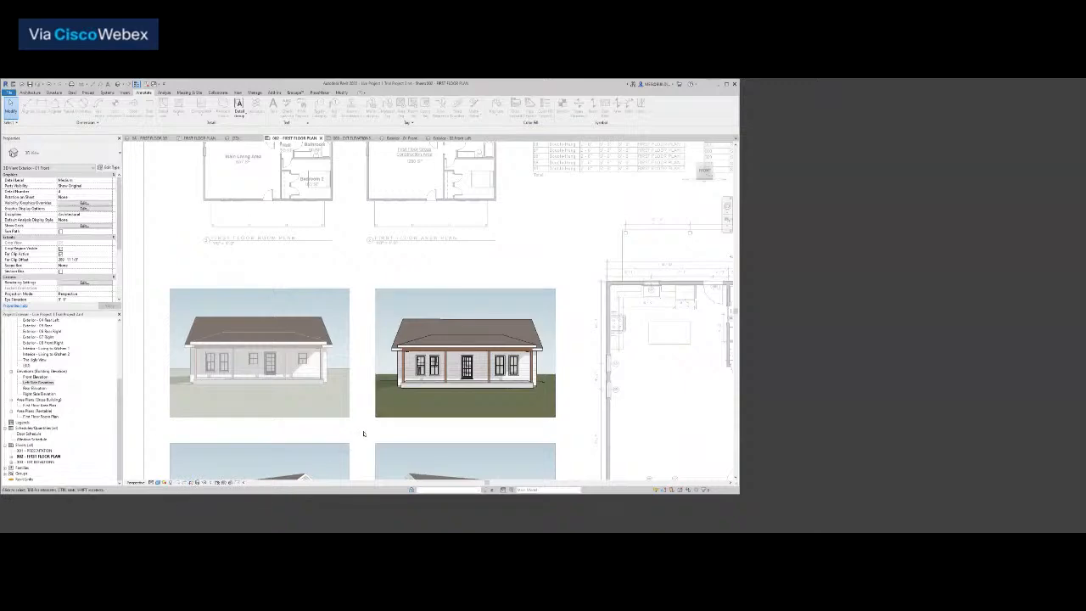
{"action": "right_click", "coordinate": [361, 434]}
{"action": "left_click", "coordinate": [387, 331]}
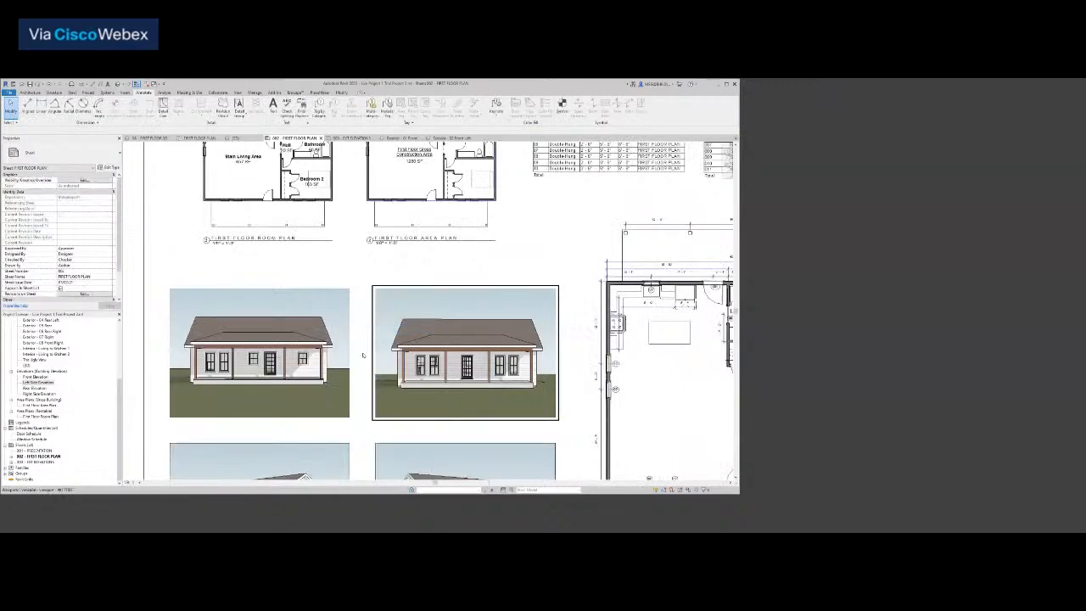
Activate the Exterior - 02 Front Left view, turn off its crop region border and return to the sheet
{"action": "scroll", "coordinate": [382, 348], "scroll_direction": "down", "scroll_amount": 3}
{"action": "scroll", "coordinate": [370, 380], "scroll_direction": "up", "scroll_amount": 4}
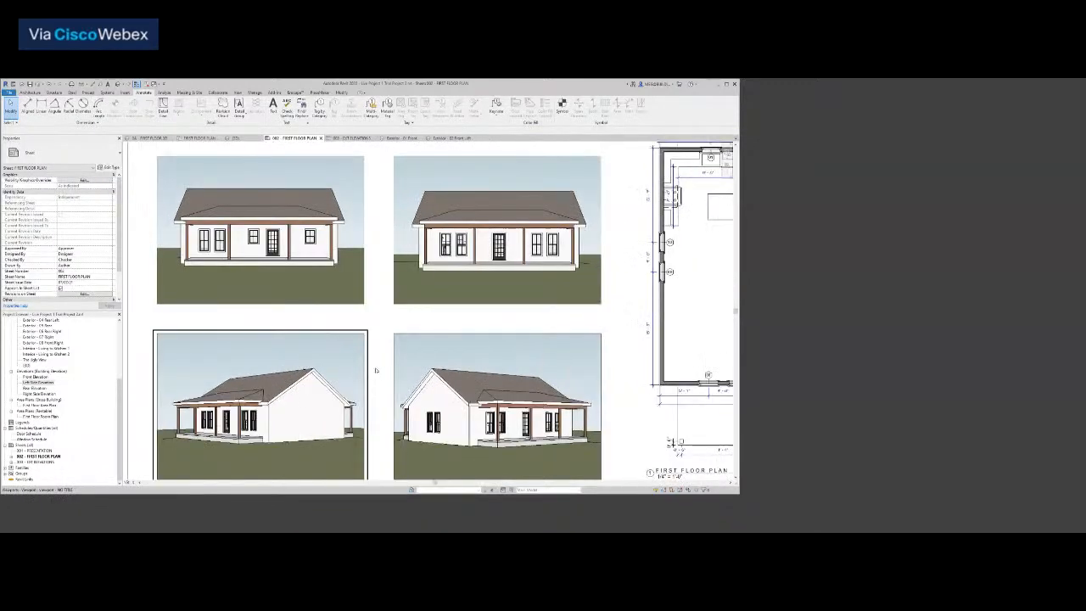
{"action": "scroll", "coordinate": [372, 382], "scroll_direction": "down", "scroll_amount": 1}
{"action": "double_click", "coordinate": [403, 358]}
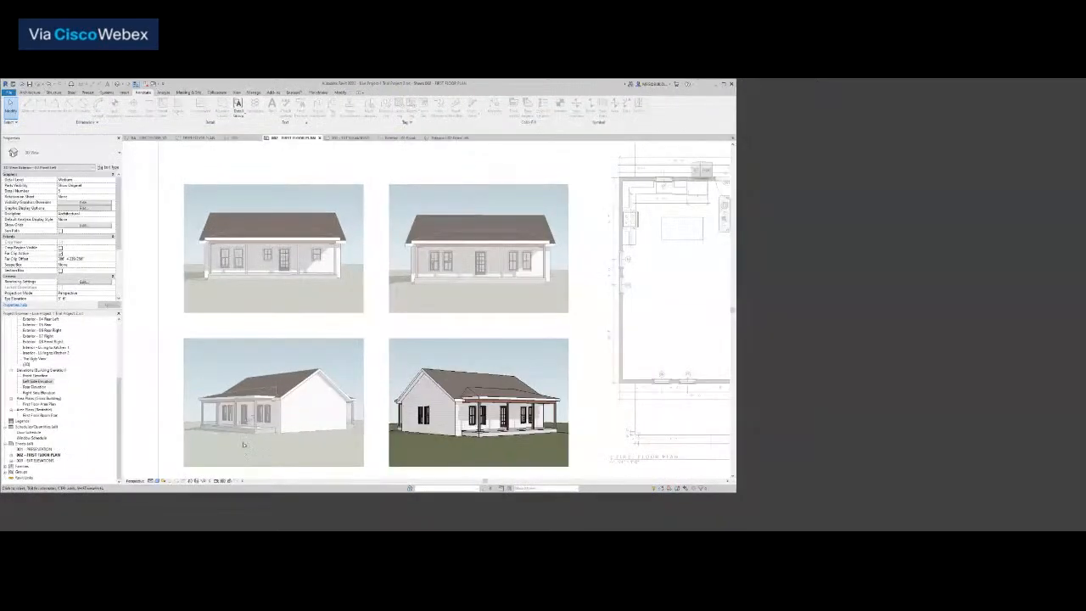
{"action": "left_click", "coordinate": [194, 482]}
{"action": "left_click", "coordinate": [188, 362]}
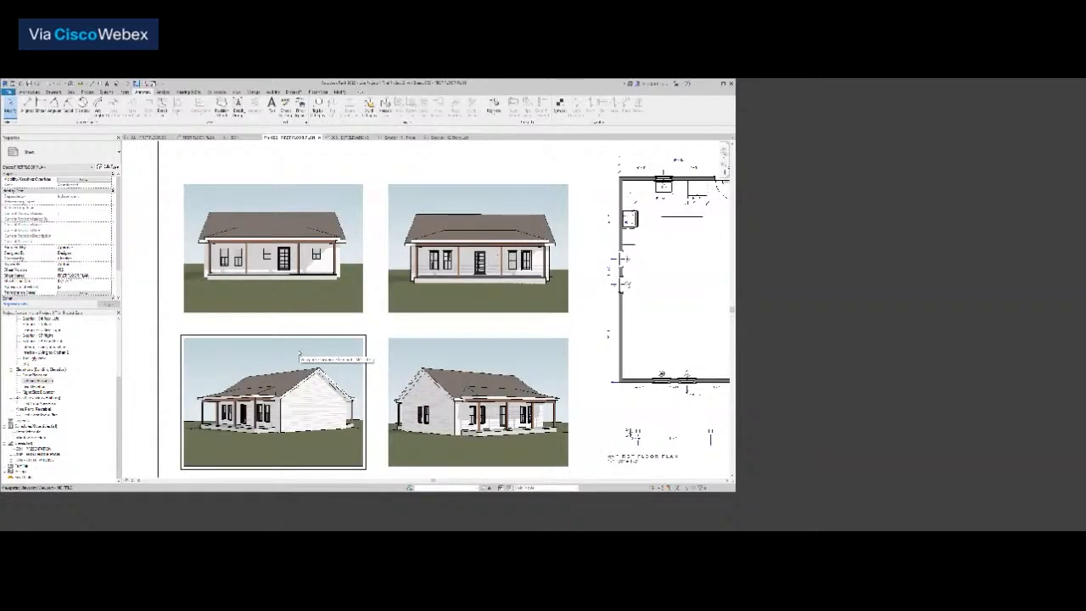
Activate the lower-left exterior view on the sheet, hide its crop region and deactivate the view
{"action": "double_click", "coordinate": [299, 355]}
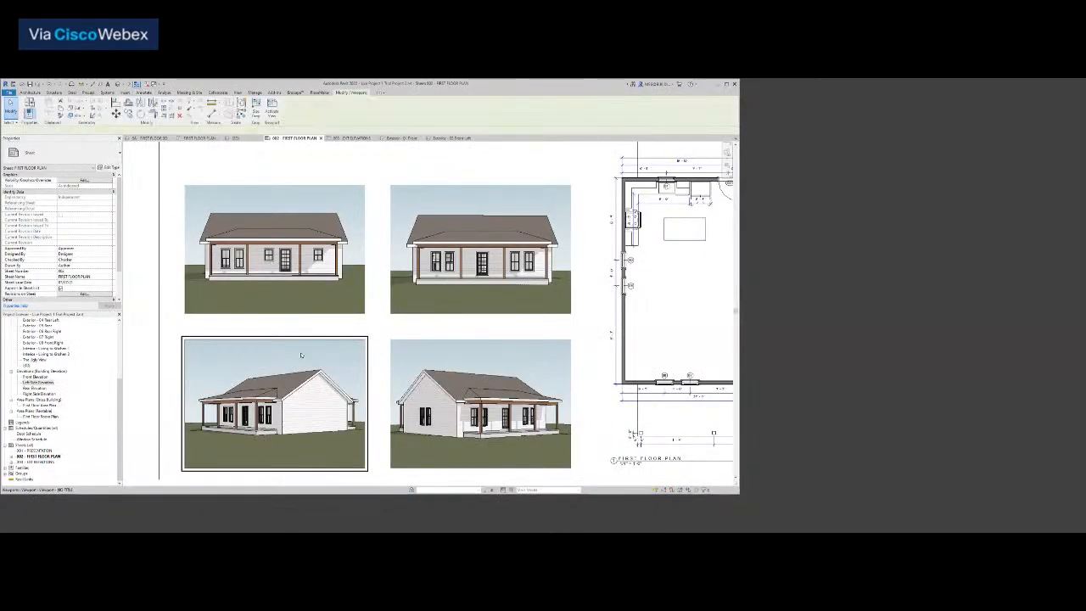
{"action": "right_click", "coordinate": [172, 418]}
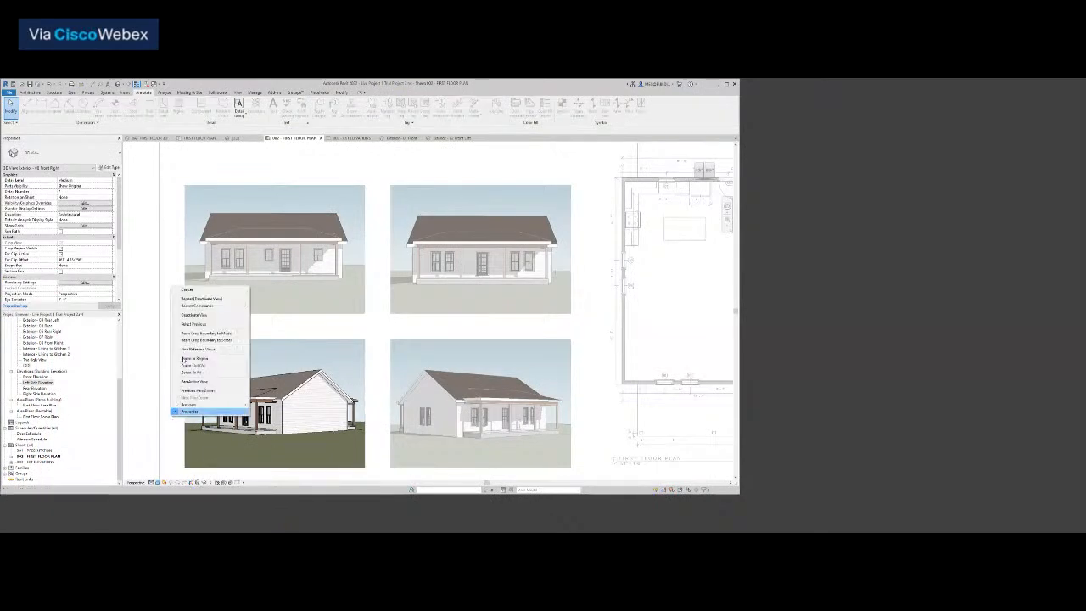
{"action": "left_click", "coordinate": [185, 313]}
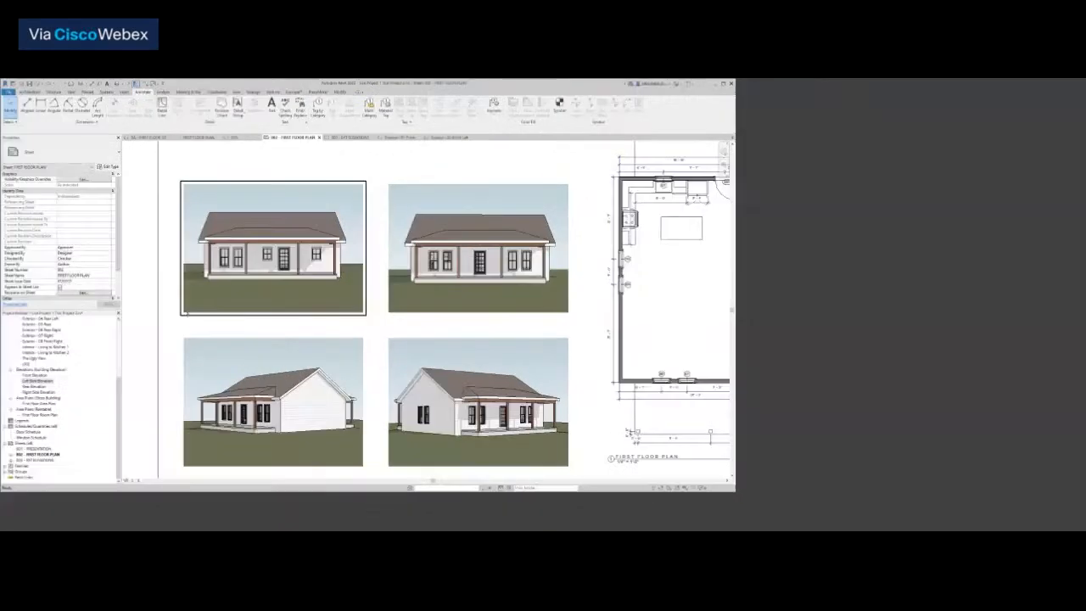
{"action": "middle_click", "coordinate": [187, 314]}
{"action": "middle_click", "coordinate": [187, 314]}
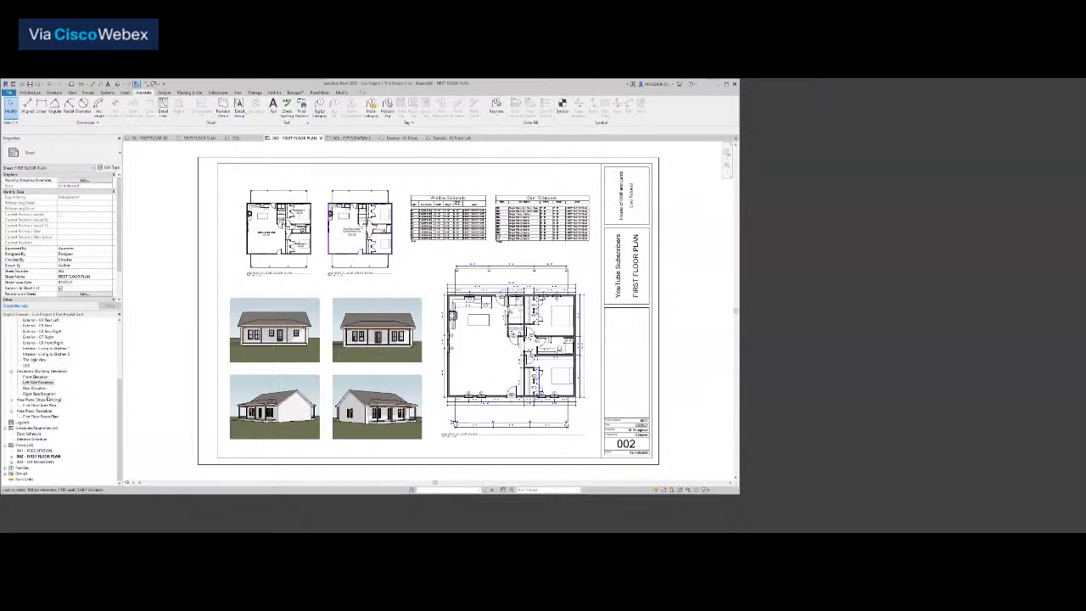
Open the 003 EXT ELEVATIONS sheet and scale the first perspective view's crop with locked proportions to a width of 7"
{"action": "double_click", "coordinate": [49, 462]}
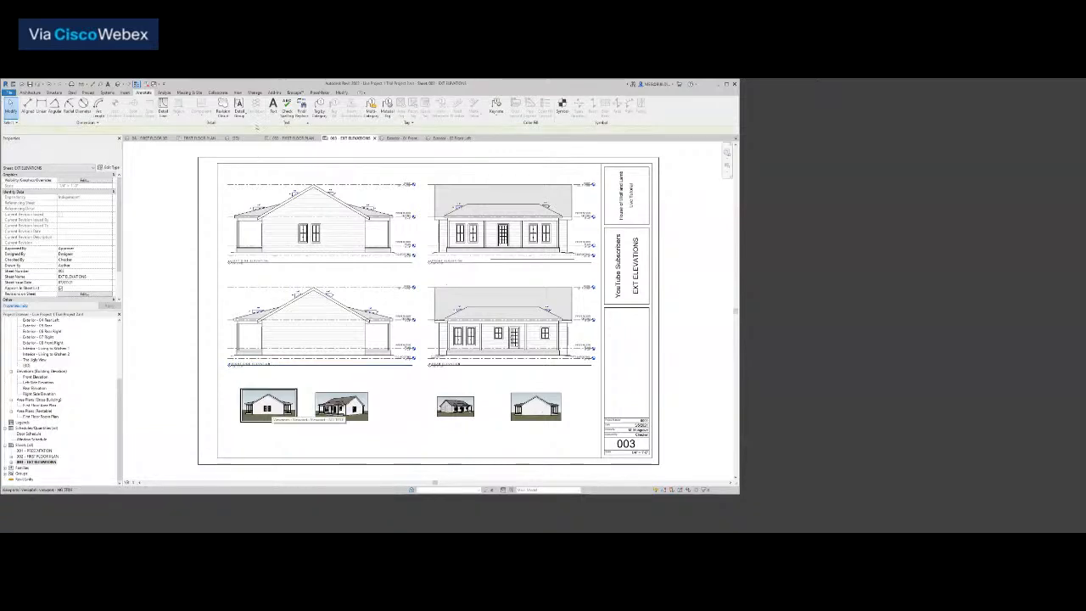
{"action": "left_click", "coordinate": [271, 410]}
{"action": "left_click", "coordinate": [258, 115]}
{"action": "left_click", "coordinate": [207, 280]}
{"action": "type", "text": "7"}
{"action": "key", "text": "Tab"}
{"action": "key", "text": "Return"}
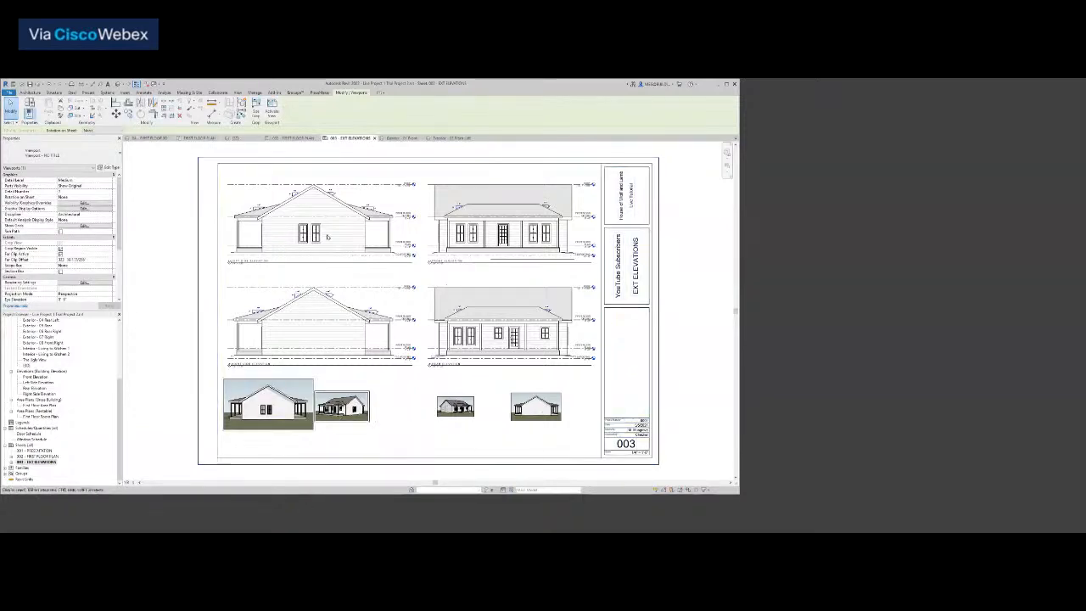
Scale the crop size of the second perspective view with locked proportions to a width of 7"
{"action": "left_click", "coordinate": [256, 108]}
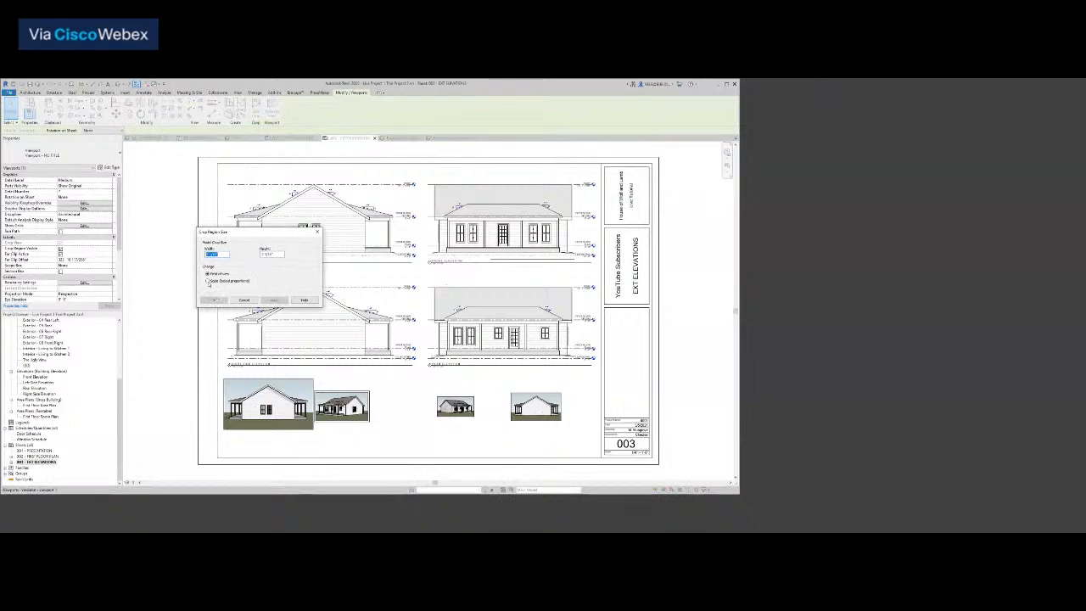
{"action": "left_click_drag", "start_coordinate": [221, 256], "coordinate": [198, 257]}
{"action": "key", "text": "Return"}
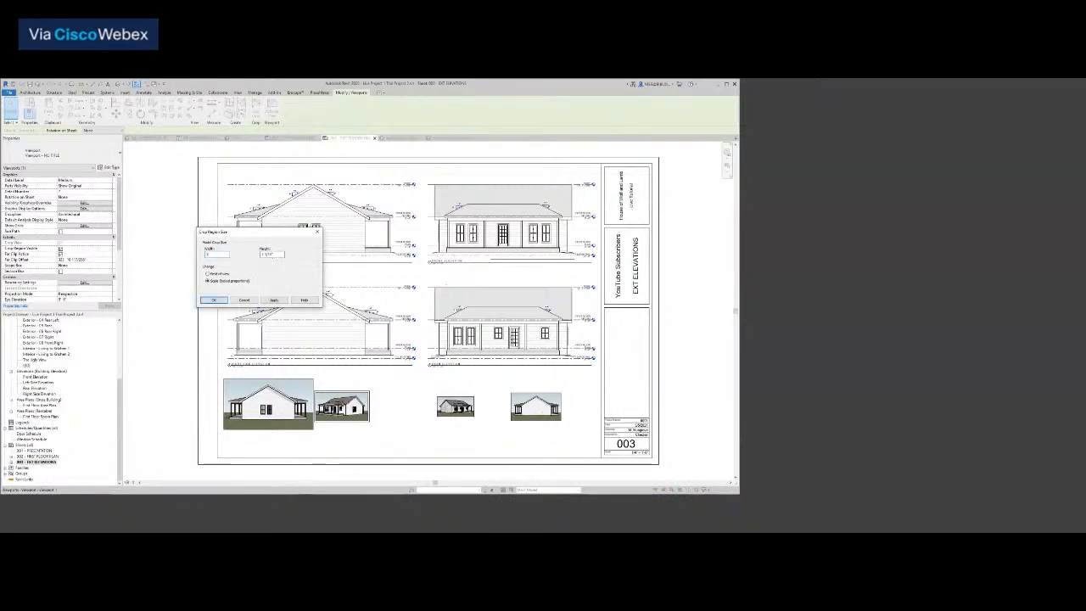
{"action": "left_click", "coordinate": [214, 299]}
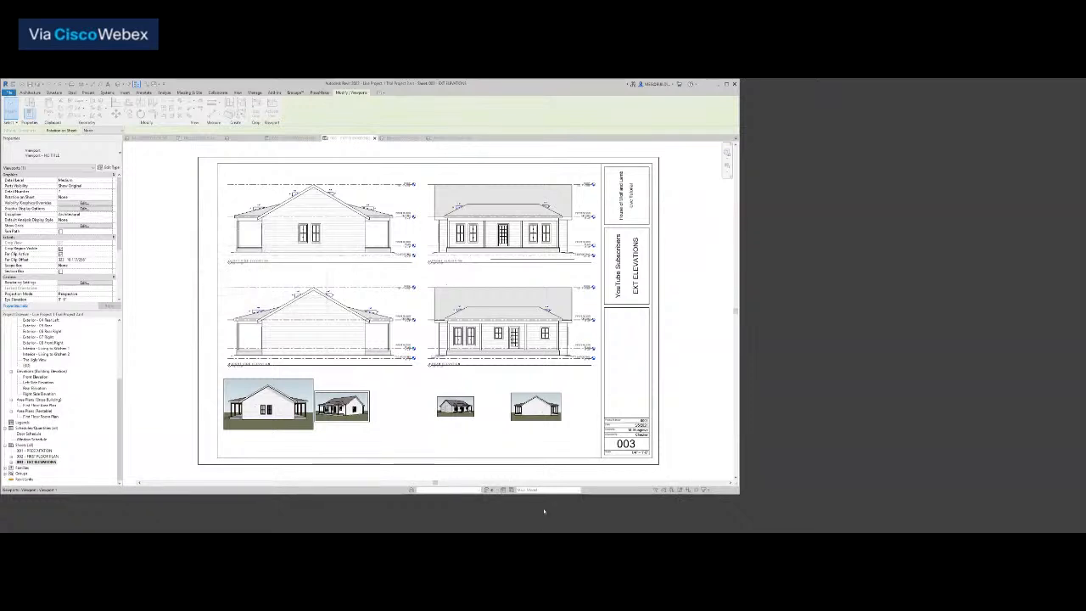
Scale the third perspective view below the elevations to a crop width of 7", keeping its proportions locked
{"action": "left_click_drag", "start_coordinate": [351, 409], "coordinate": [401, 409]}
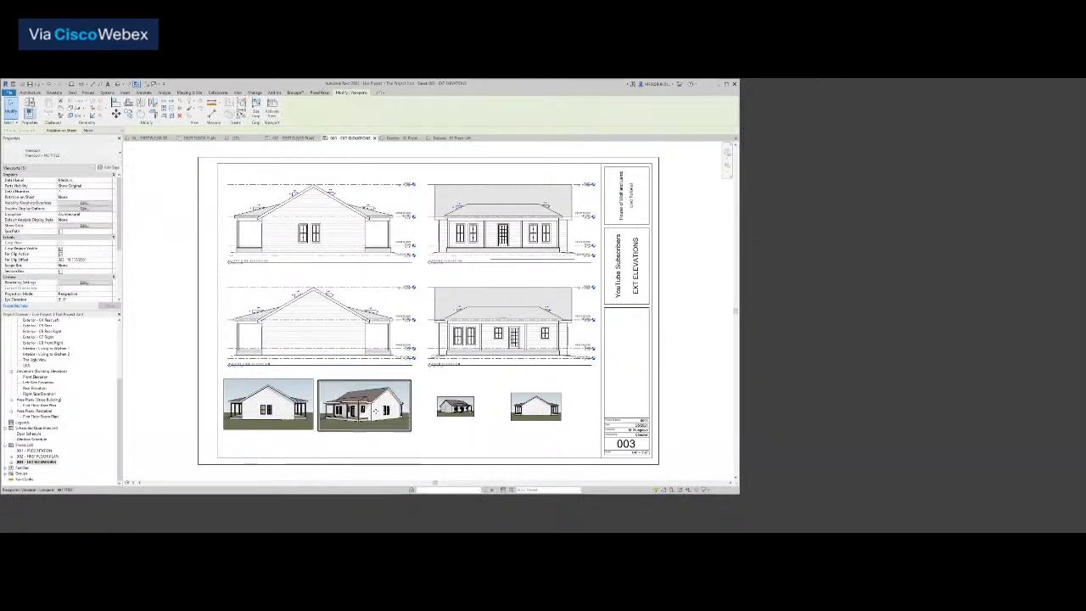
{"action": "left_click", "coordinate": [255, 107]}
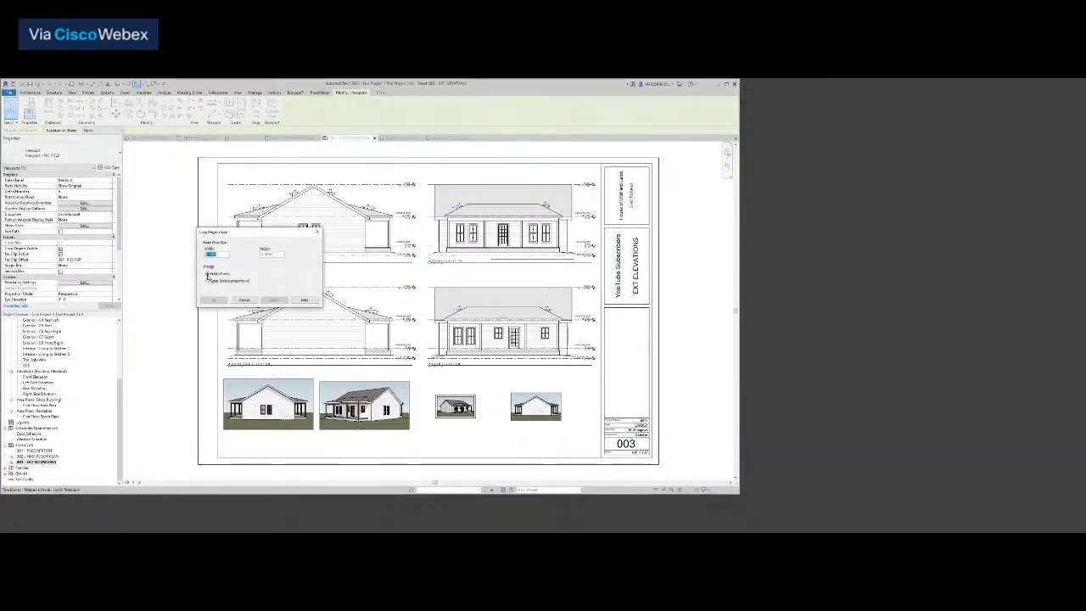
{"action": "left_click", "coordinate": [213, 280]}
{"action": "left_click_drag", "start_coordinate": [221, 255], "coordinate": [174, 257]}
{"action": "type", "text": "7"}
{"action": "key", "text": "Tab"}
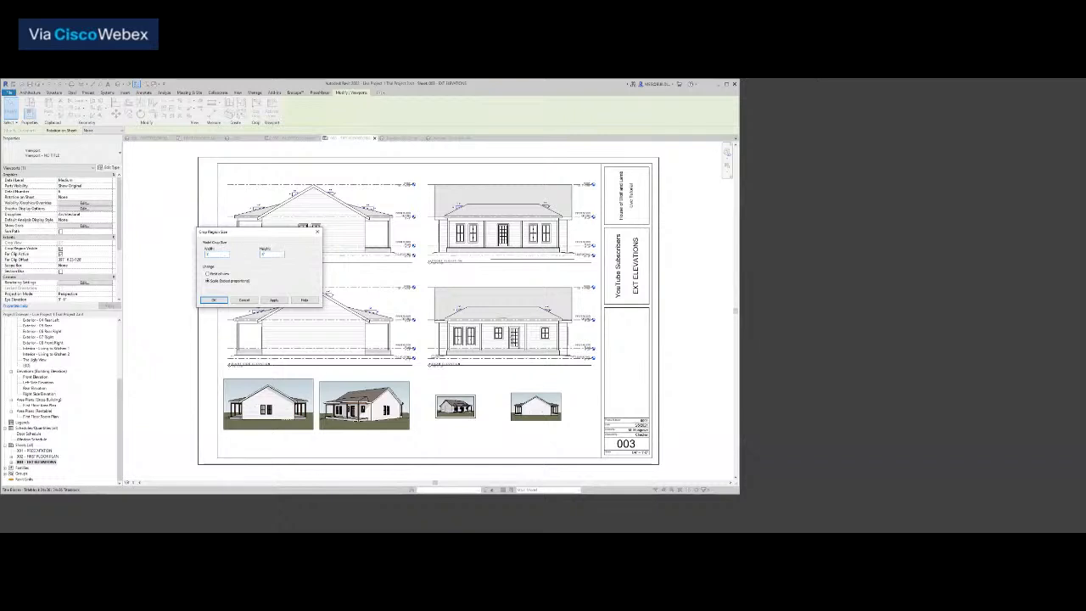
{"action": "key", "text": "Return"}
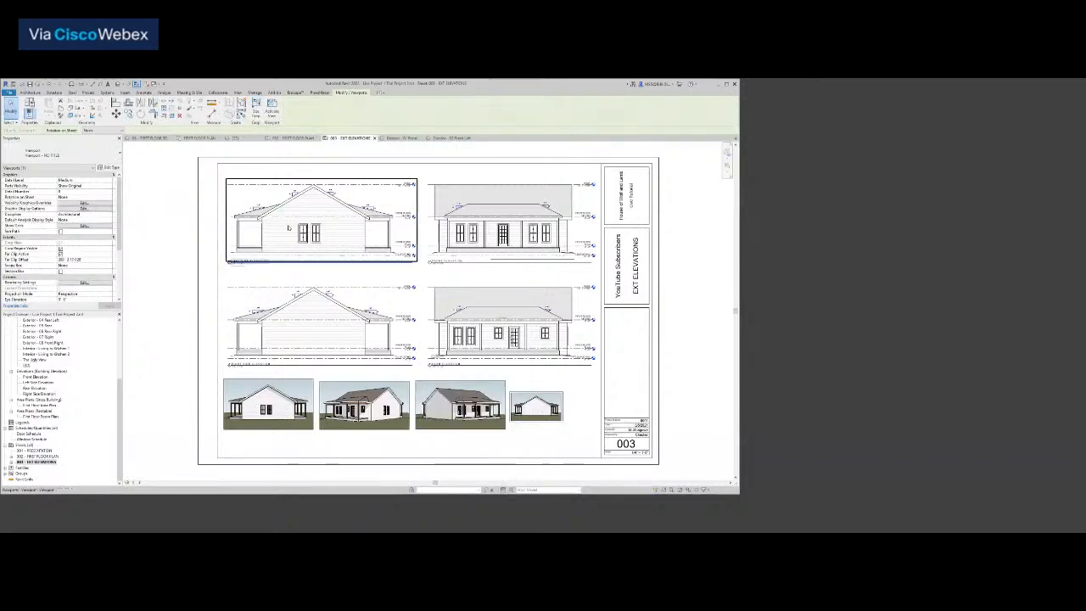
Try to scale the rightmost perspective view's crop with locked proportions to a width of 7"
{"action": "left_click", "coordinate": [294, 314]}
{"action": "left_click", "coordinate": [255, 108]}
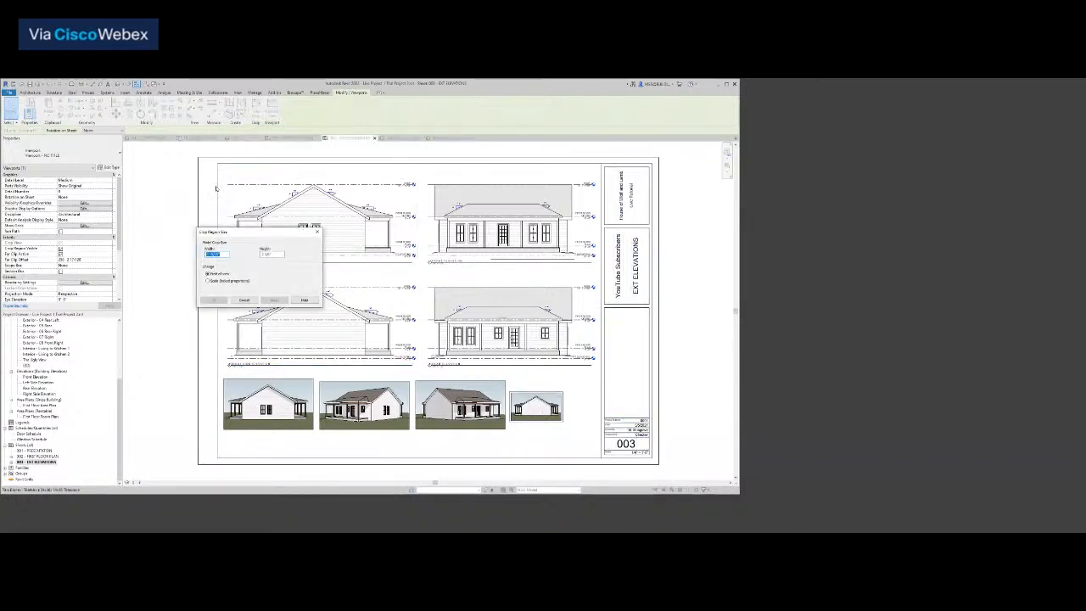
{"action": "left_click", "coordinate": [208, 280]}
{"action": "type", "text": "7"}
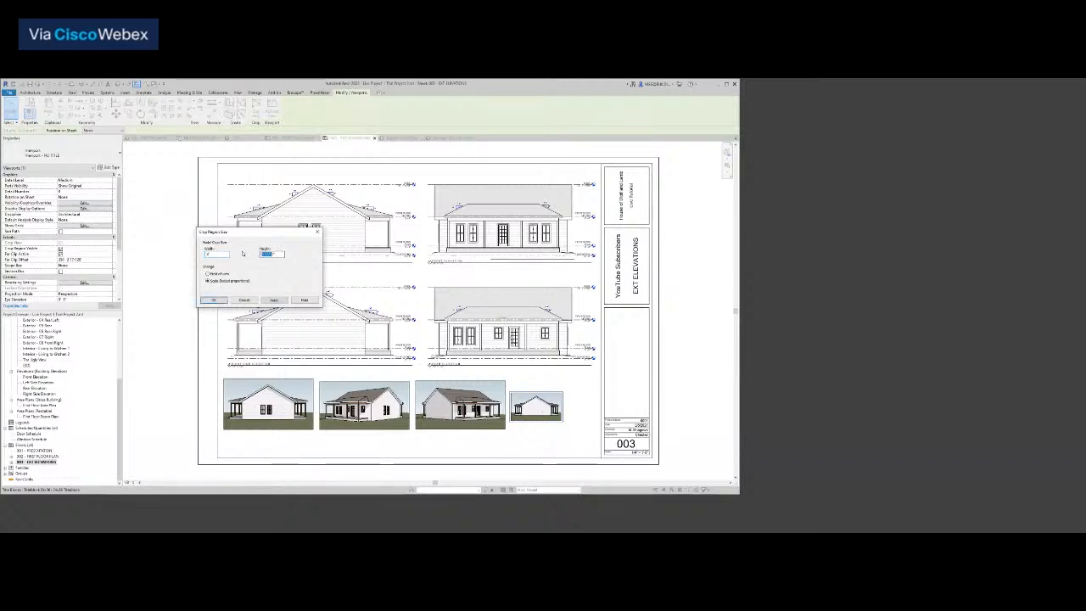
{"action": "key", "text": "Return"}
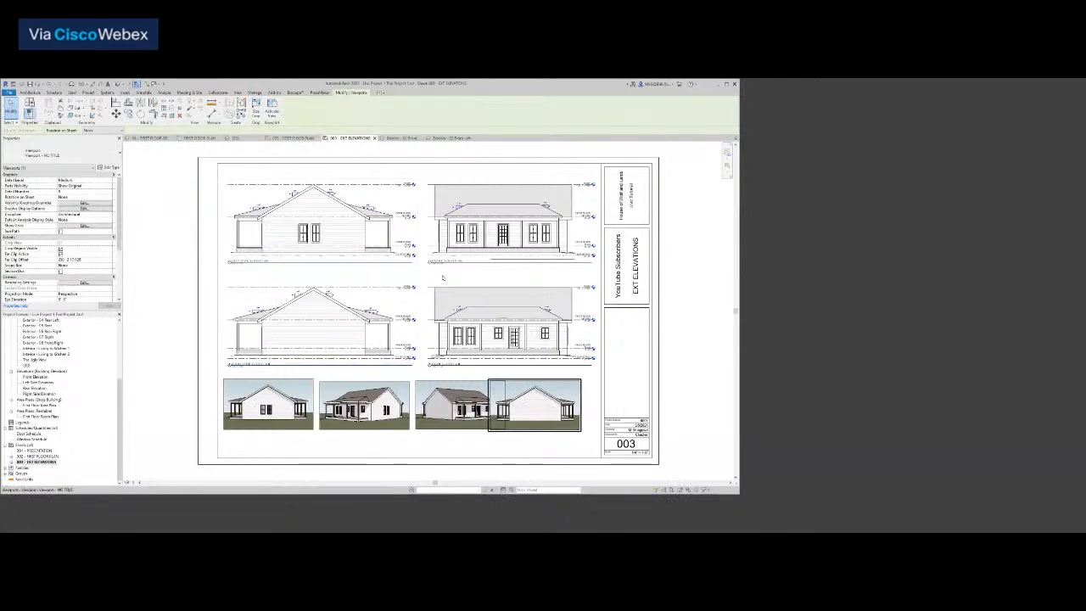
{"action": "left_click", "coordinate": [256, 106]}
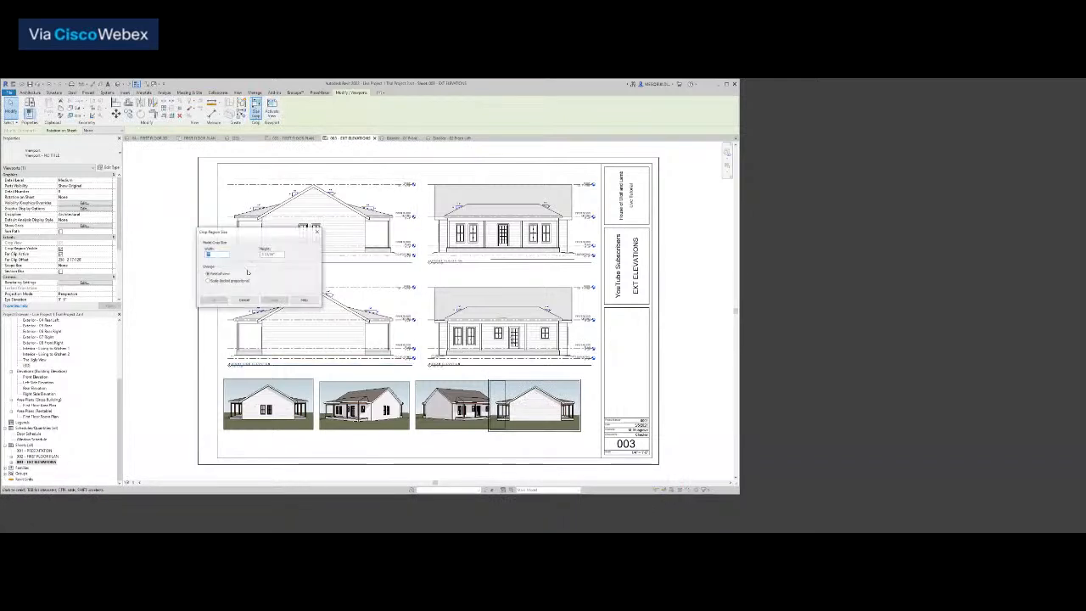
{"action": "key", "text": "Tab"}
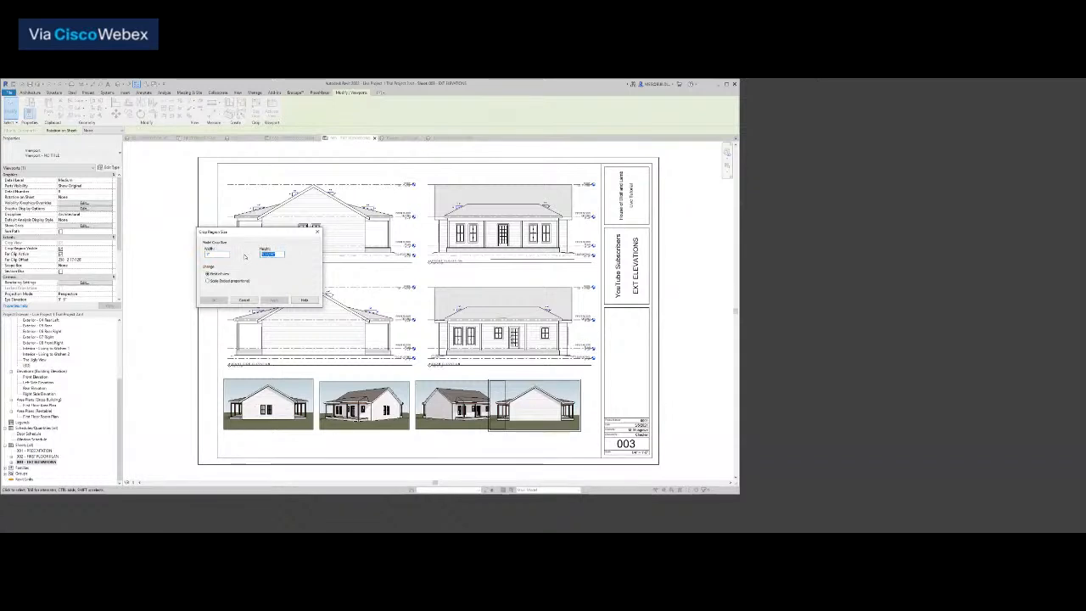
{"action": "key", "text": "Tab"}
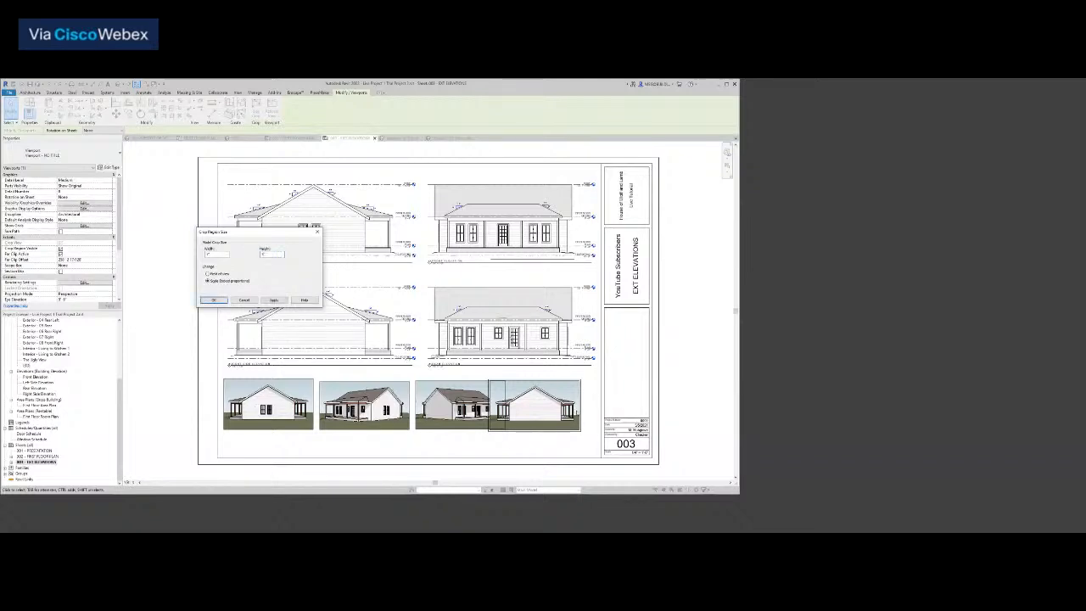
{"action": "left_click", "coordinate": [244, 300]}
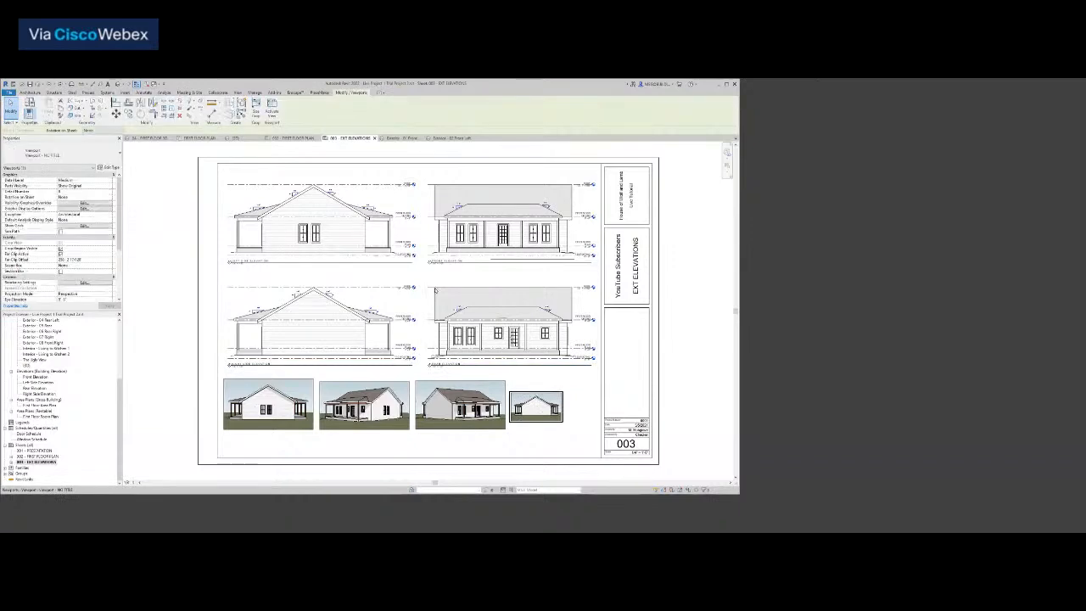
Set the rightmost perspective view's crop width to 7" using the locked-proportions scale option
{"action": "left_click", "coordinate": [257, 112]}
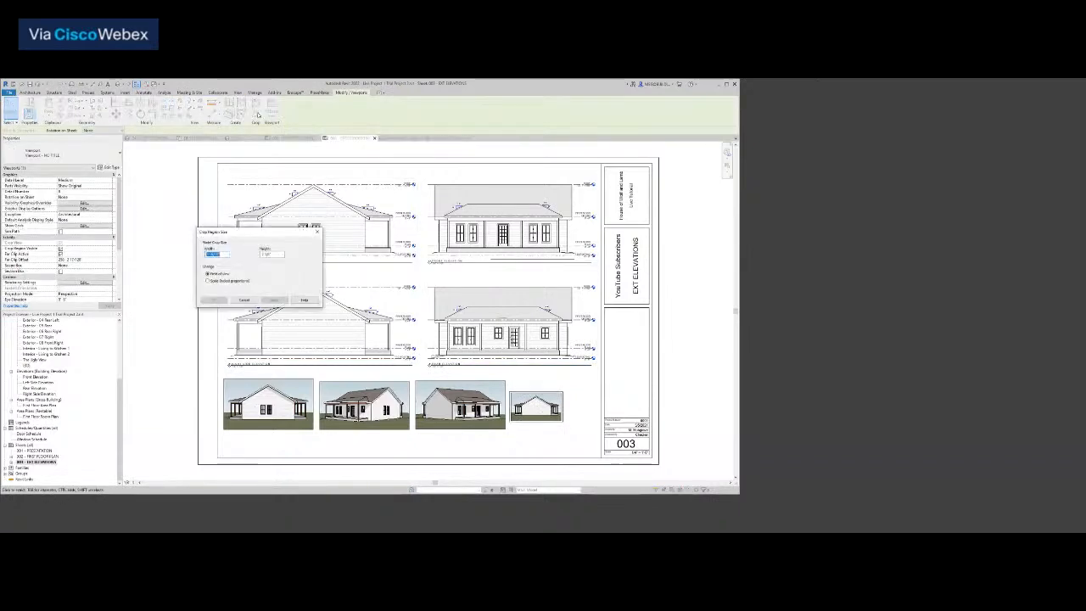
{"action": "left_click", "coordinate": [208, 280]}
{"action": "type", "text": "7\""}
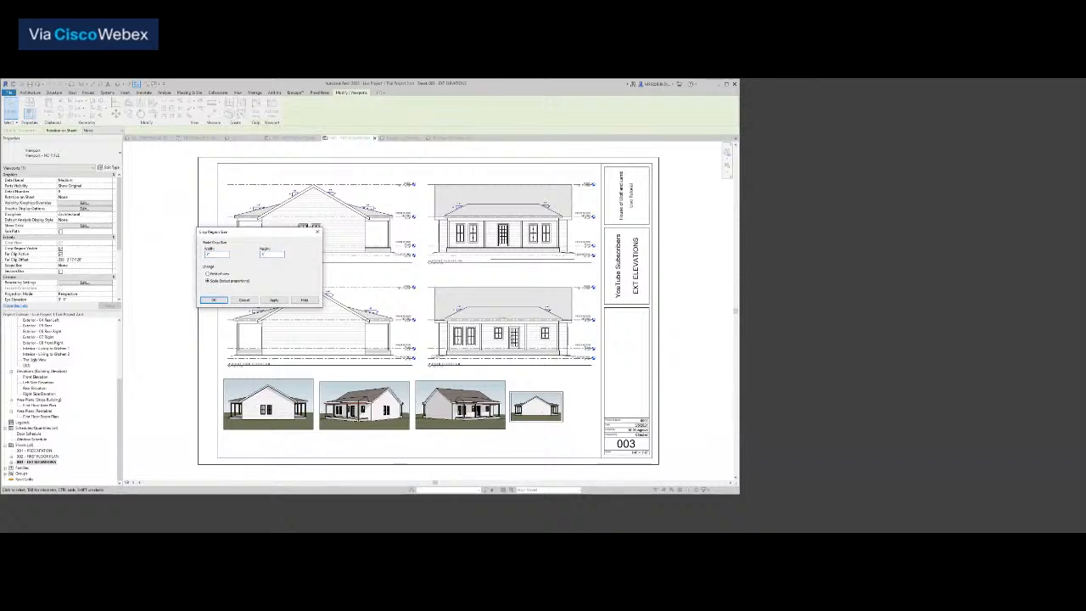
{"action": "key", "text": "Return"}
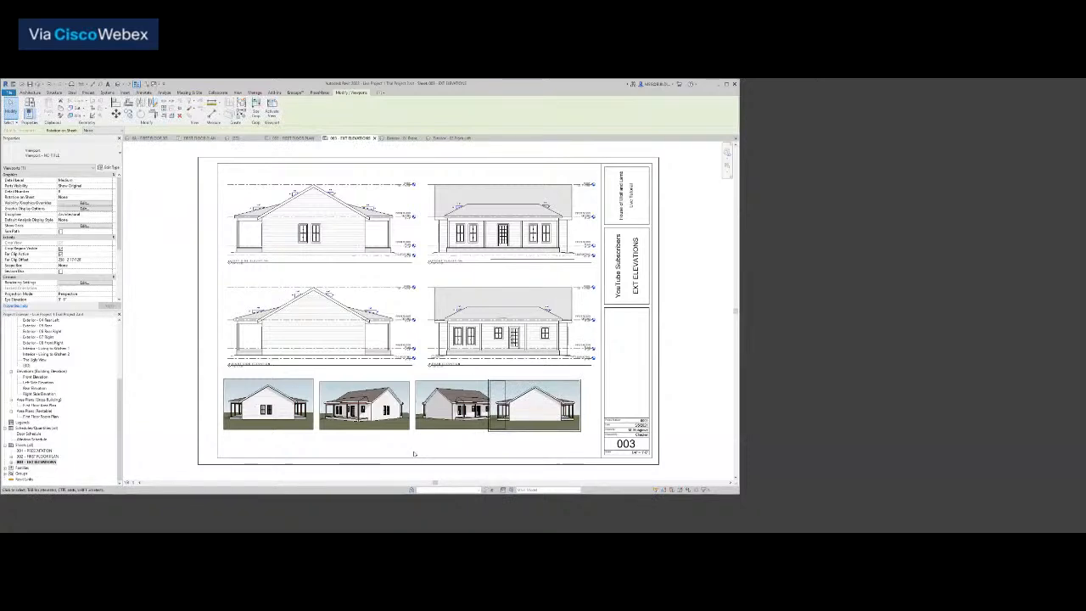
Draw a horizontal detail line across the sheet beneath the perspective views and a vertical line up from its midpoint
{"action": "middle_click_drag", "start_coordinate": [407, 451], "coordinate": [426, 372]}
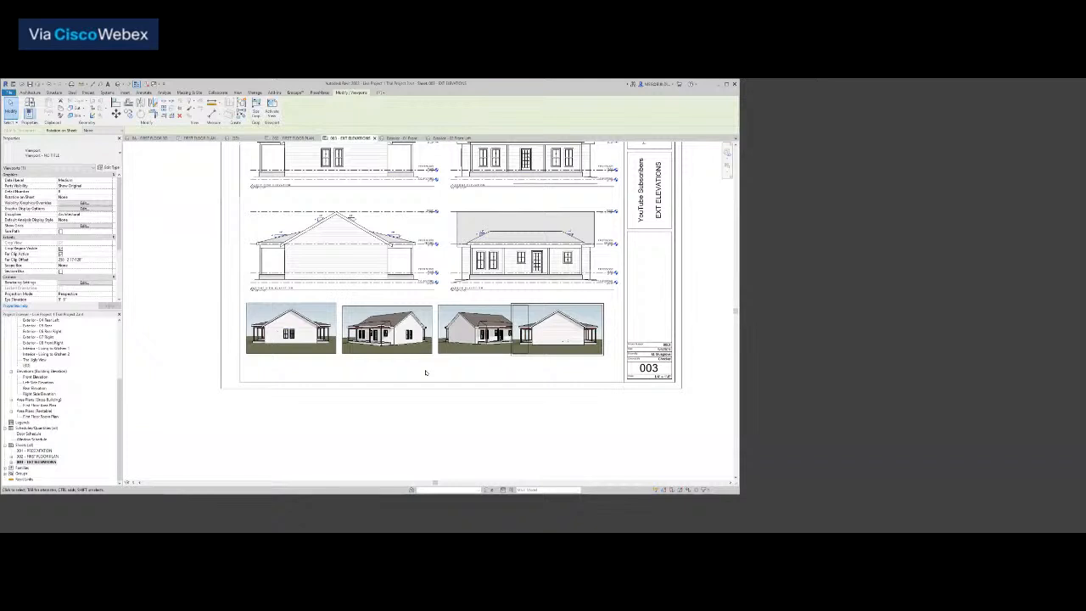
{"action": "key", "text": "d"}
{"action": "key", "text": "l"}
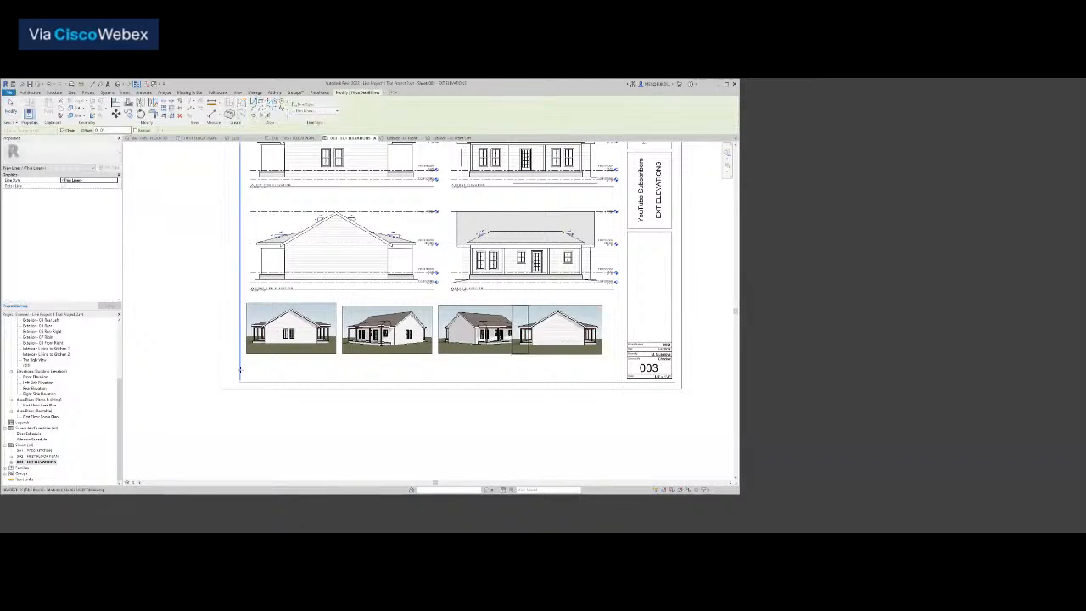
{"action": "left_click", "coordinate": [240, 370]}
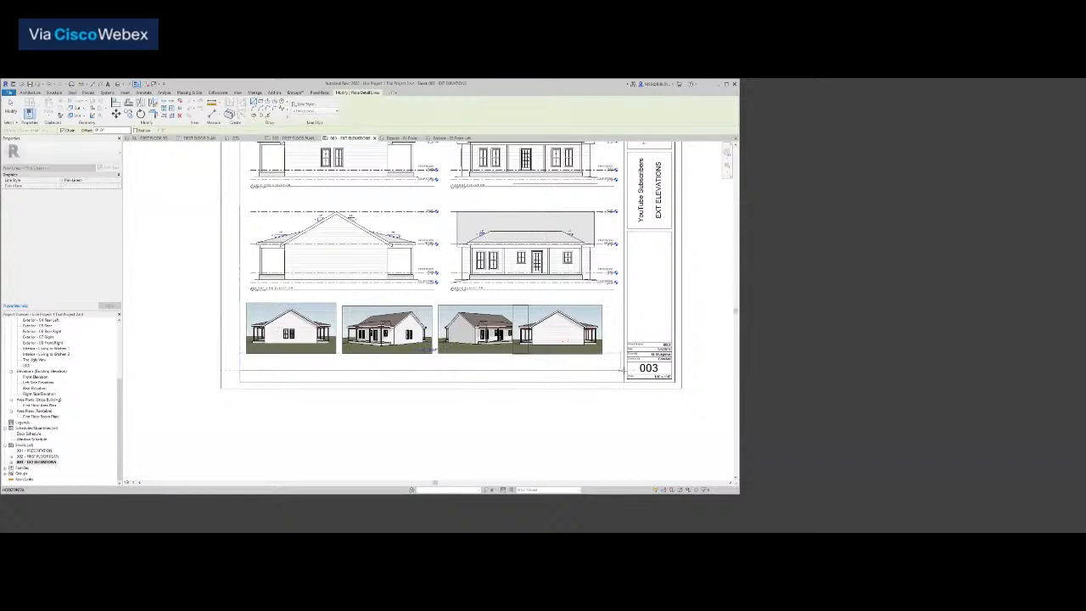
{"action": "left_click", "coordinate": [624, 370]}
{"action": "key", "text": "Escape"}
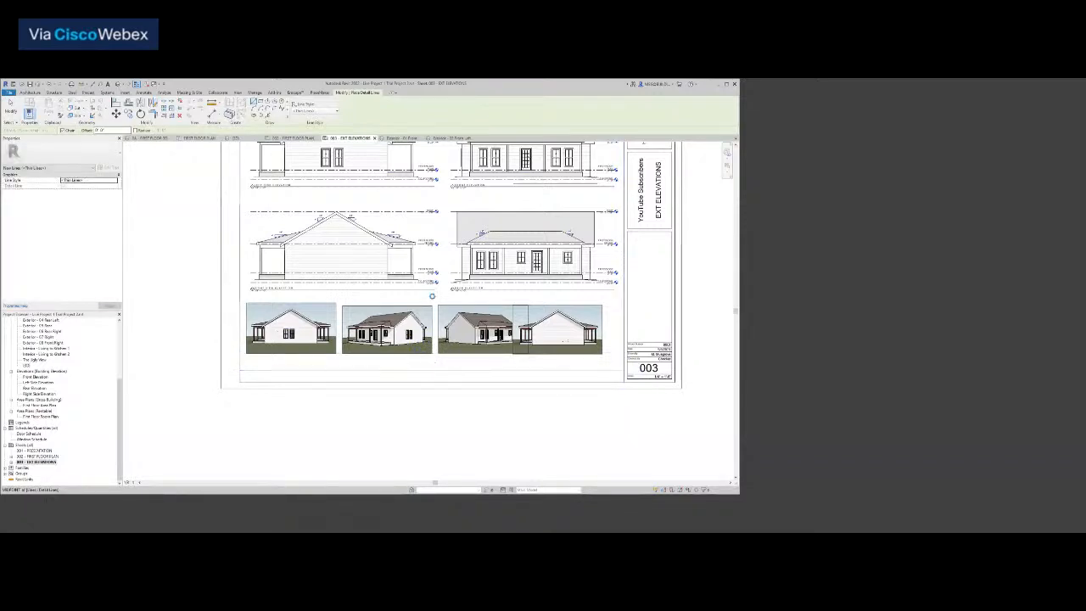
{"action": "key", "text": "Escape"}
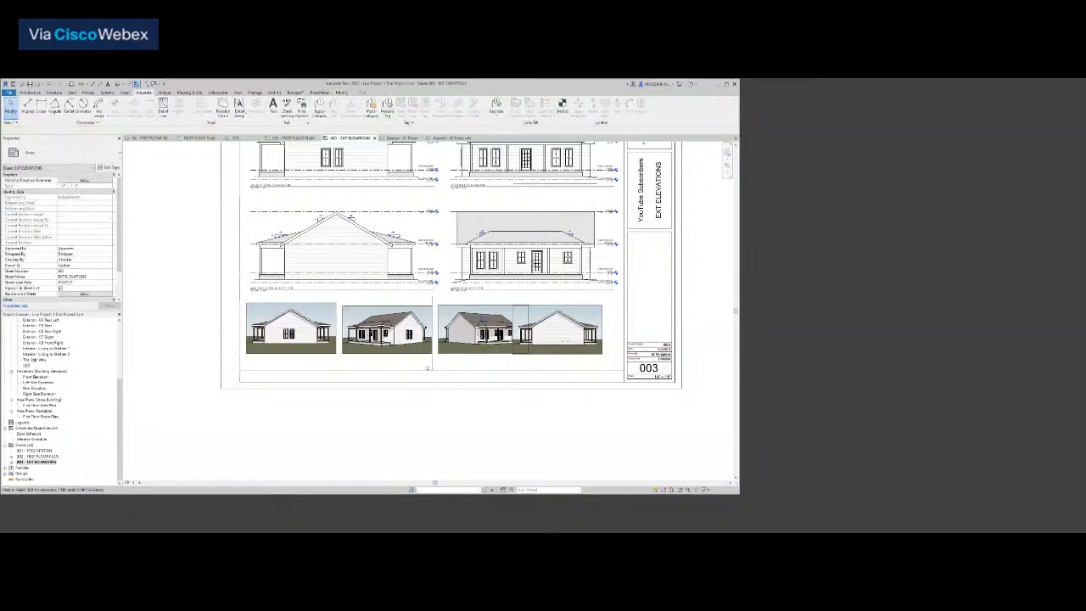
Try to move the second perspective view by its lower-right corner to the lower end of the vertical detail line
{"action": "scroll", "coordinate": [427, 369], "scroll_direction": "up", "scroll_amount": 8}
{"action": "scroll", "coordinate": [408, 335], "scroll_direction": "down", "scroll_amount": 2}
{"action": "left_click_drag", "start_coordinate": [405, 324], "coordinate": [387, 336]}
{"action": "scroll", "coordinate": [387, 336], "scroll_direction": "down", "scroll_amount": 1}
{"action": "left_click", "coordinate": [116, 114]}
{"action": "scroll", "coordinate": [427, 353], "scroll_direction": "up", "scroll_amount": 5}
{"action": "scroll", "coordinate": [408, 340], "scroll_direction": "down", "scroll_amount": 2}
{"action": "left_click", "coordinate": [399, 329]}
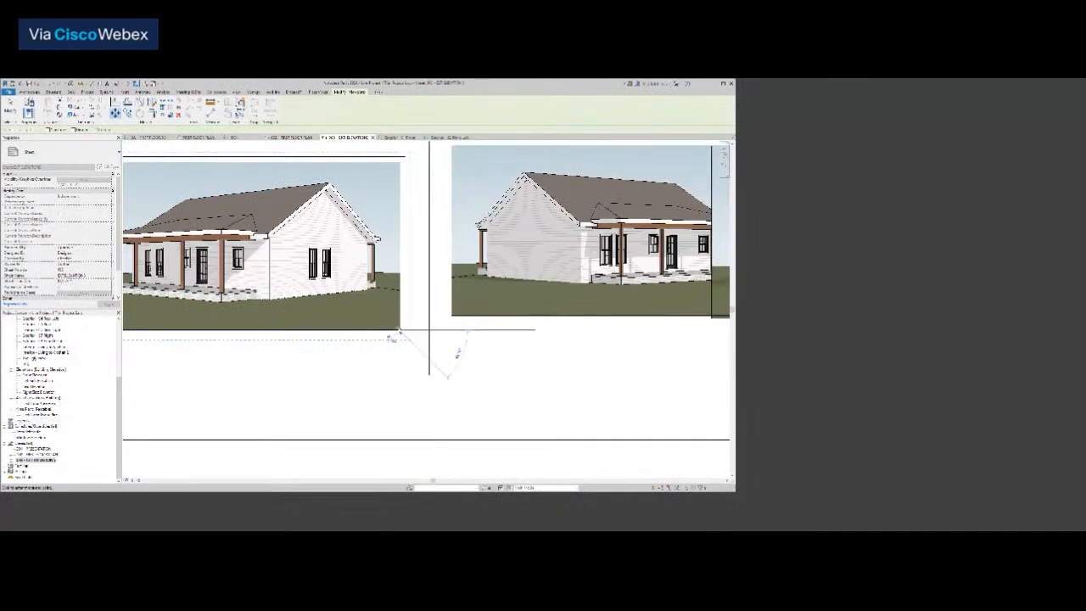
{"action": "left_click", "coordinate": [430, 374]}
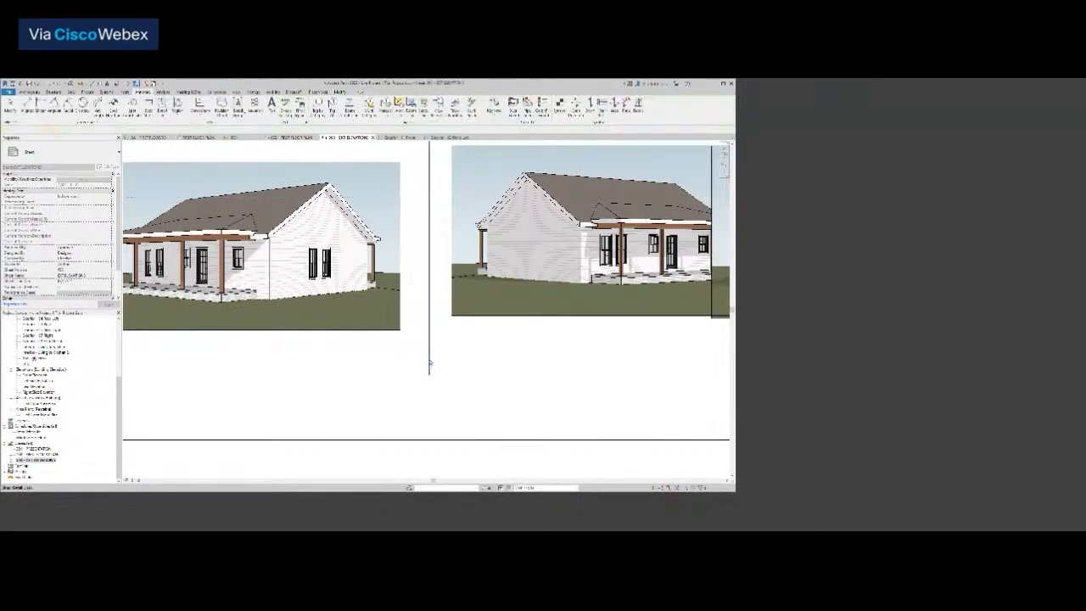
Extend the vertical detail line down to the inner sheet border and move the second perspective view's lower-right corner to its end
{"action": "left_click", "coordinate": [430, 370]}
{"action": "left_click_drag", "start_coordinate": [429, 374], "coordinate": [430, 416]}
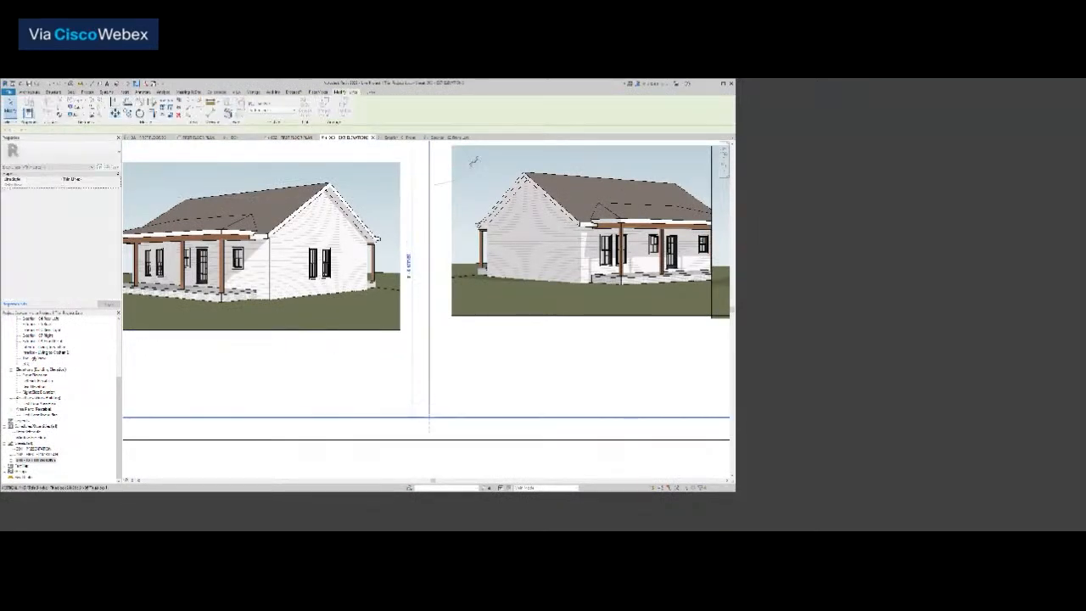
{"action": "left_click", "coordinate": [392, 323]}
{"action": "left_click", "coordinate": [115, 113]}
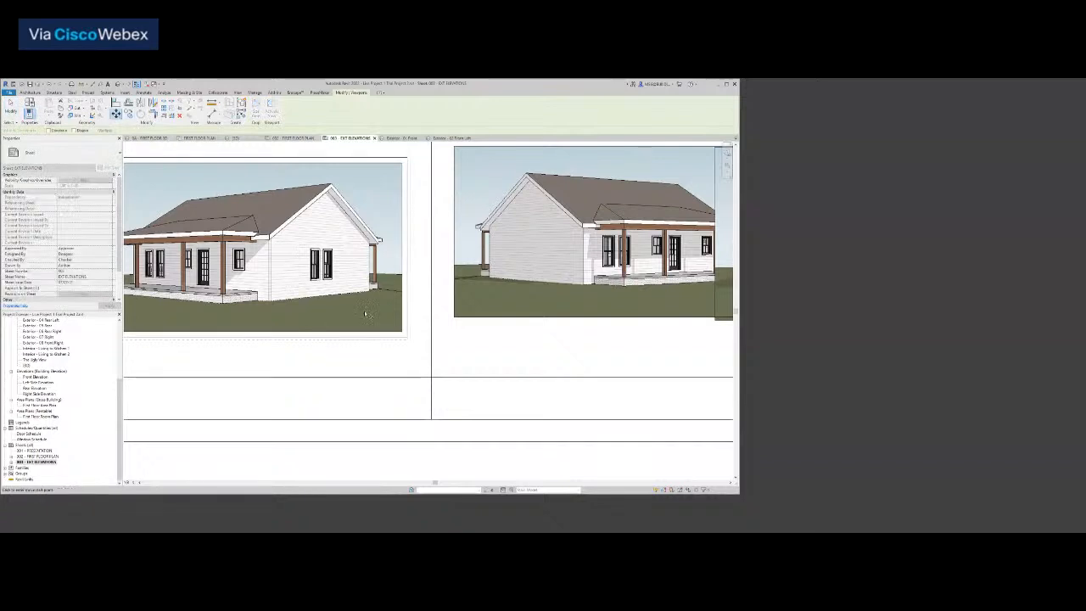
{"action": "left_click", "coordinate": [403, 332]}
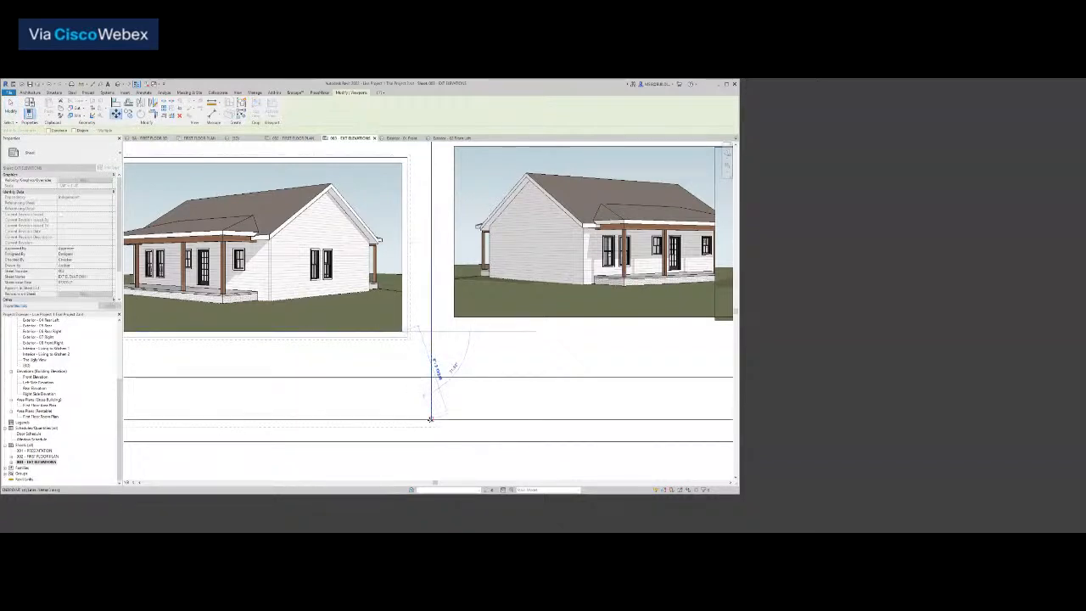
{"action": "left_click", "coordinate": [431, 420]}
Move the third perspective view so its lower-left corner meets the vertical detail line's lower end at the sheet border
{"action": "left_click", "coordinate": [475, 303]}
{"action": "left_click", "coordinate": [116, 113]}
{"action": "left_click", "coordinate": [452, 320]}
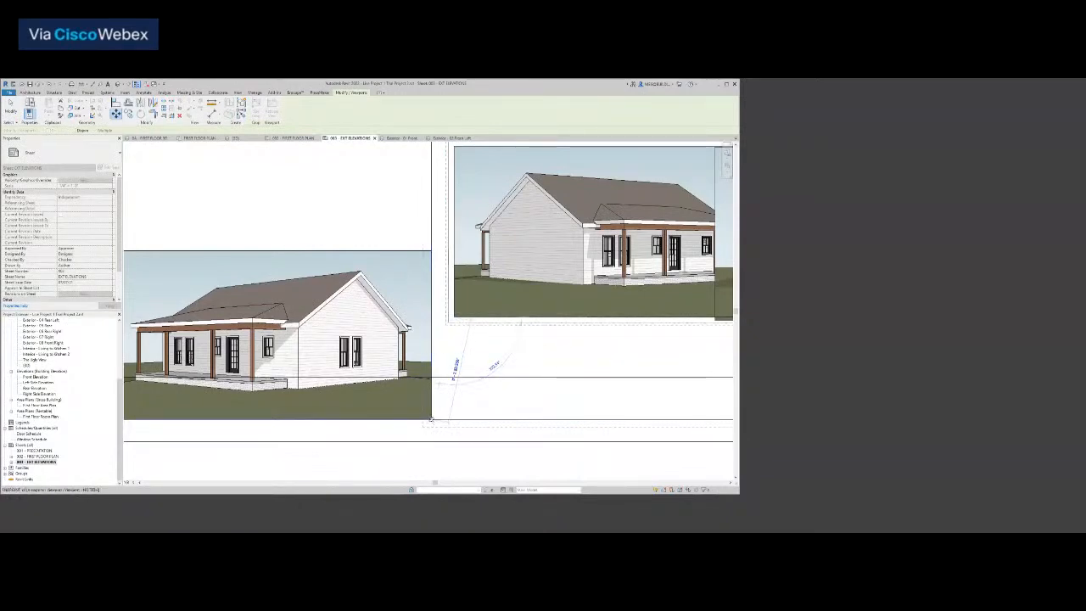
{"action": "left_click", "coordinate": [432, 420]}
Shift the rightmost perspective view toward the title block, clear of the third perspective view
{"action": "scroll", "coordinate": [280, 323], "scroll_direction": "down", "scroll_amount": 3}
{"action": "left_click_drag", "start_coordinate": [472, 315], "coordinate": [507, 334]}
{"action": "key", "text": "Escape"}
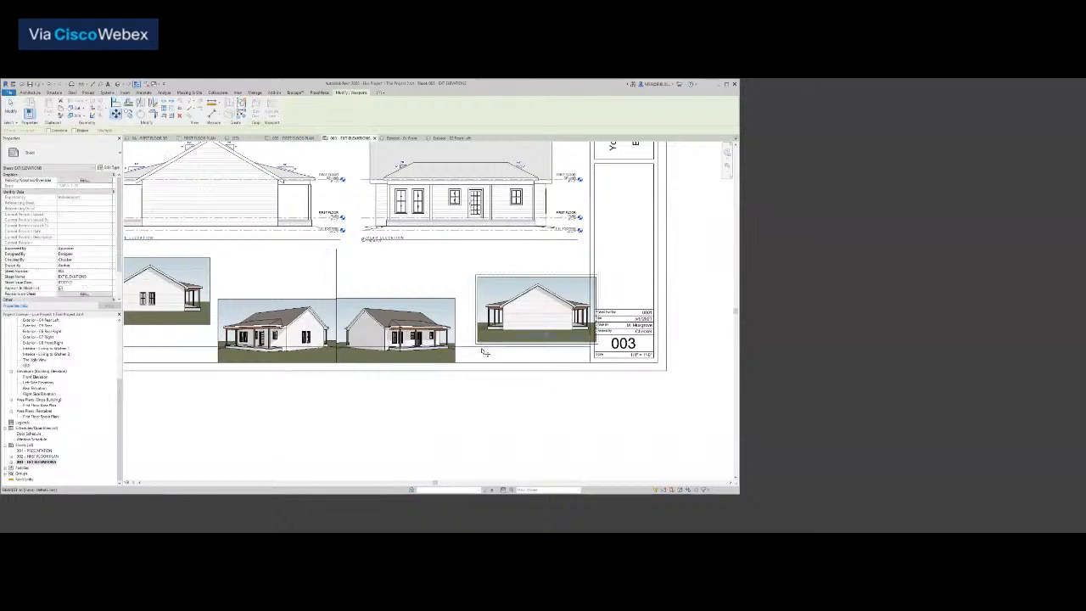
Move the rightmost perspective view so its lower-left corner meets the third perspective view's lower-right corner
{"action": "scroll", "coordinate": [477, 350], "scroll_direction": "up", "scroll_amount": 4}
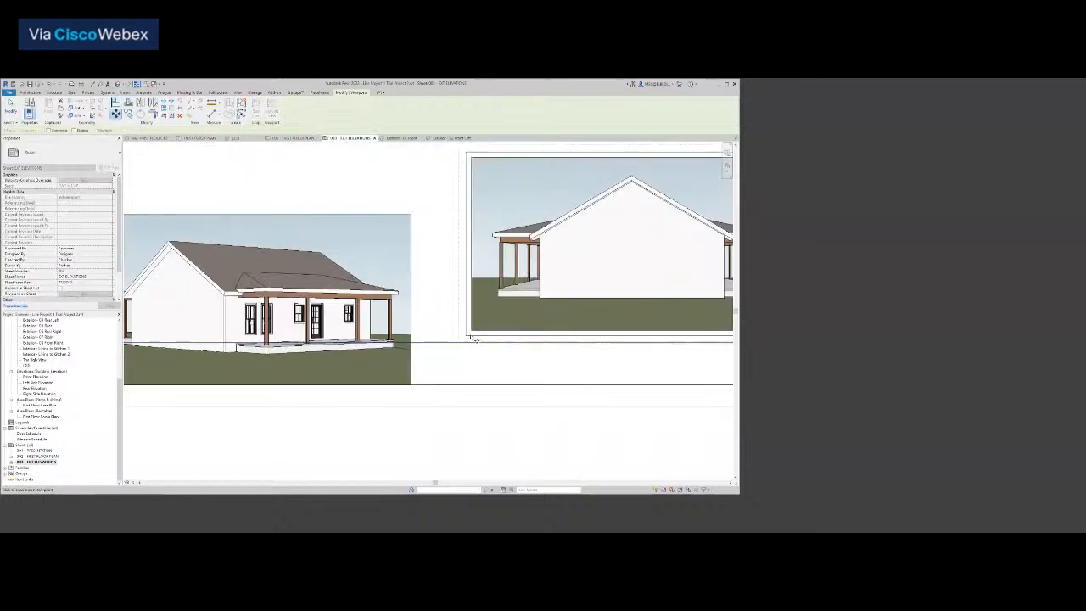
{"action": "left_click", "coordinate": [412, 385]}
{"action": "scroll", "coordinate": [447, 371], "scroll_direction": "down", "scroll_amount": 4}
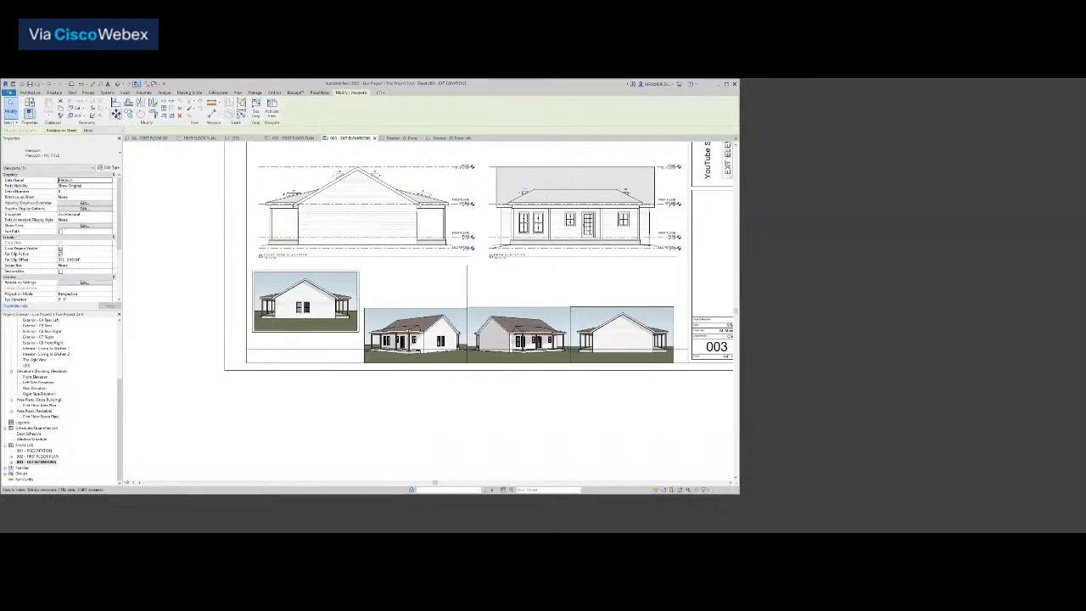
Move the leftmost perspective view so its lower-right corner meets the second perspective view's lower-left corner
{"action": "key", "text": "Escape"}
{"action": "scroll", "coordinate": [361, 360], "scroll_direction": "up", "scroll_amount": 4}
{"action": "left_click", "coordinate": [356, 293]}
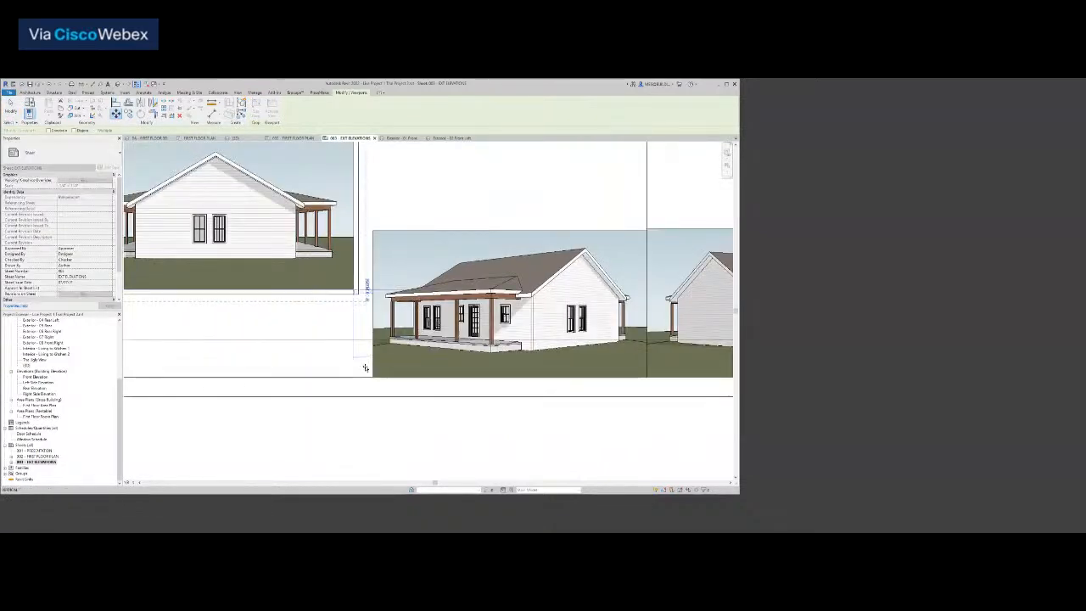
{"action": "left_click", "coordinate": [373, 377]}
{"action": "key", "text": "Escape"}
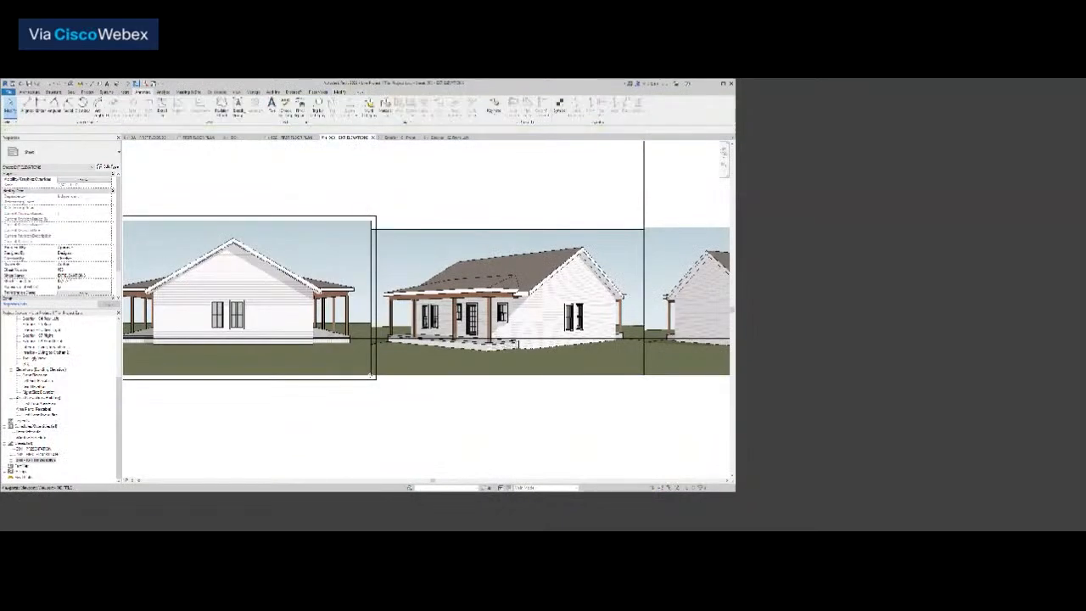
{"action": "scroll", "coordinate": [372, 376], "scroll_direction": "down", "scroll_amount": 4}
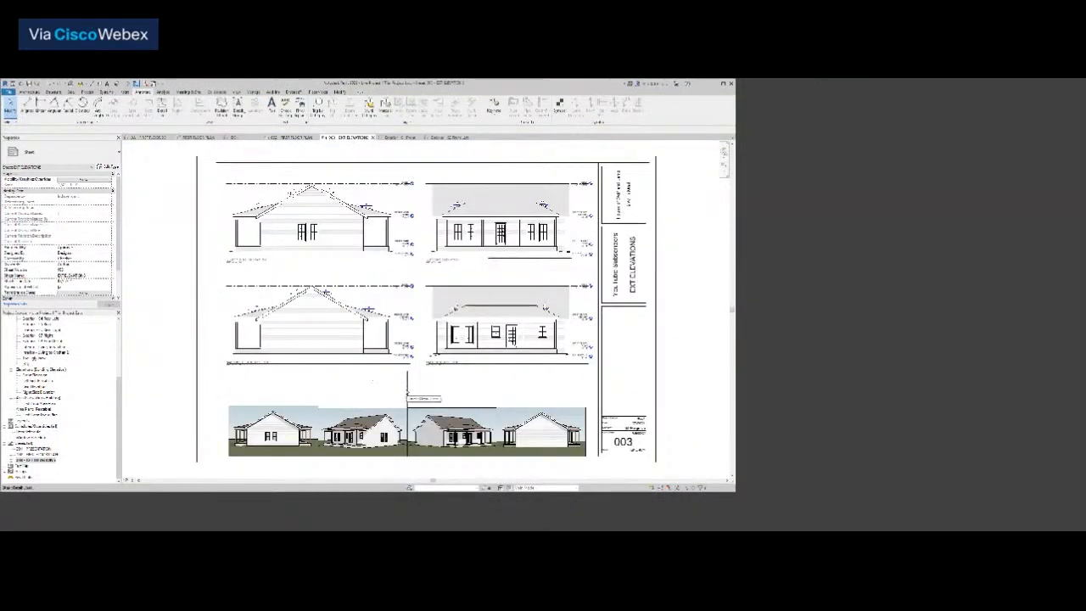
Try a new crop region height on the leftmost perspective view and undo it
{"action": "scroll", "coordinate": [409, 392], "scroll_direction": "up", "scroll_amount": 5}
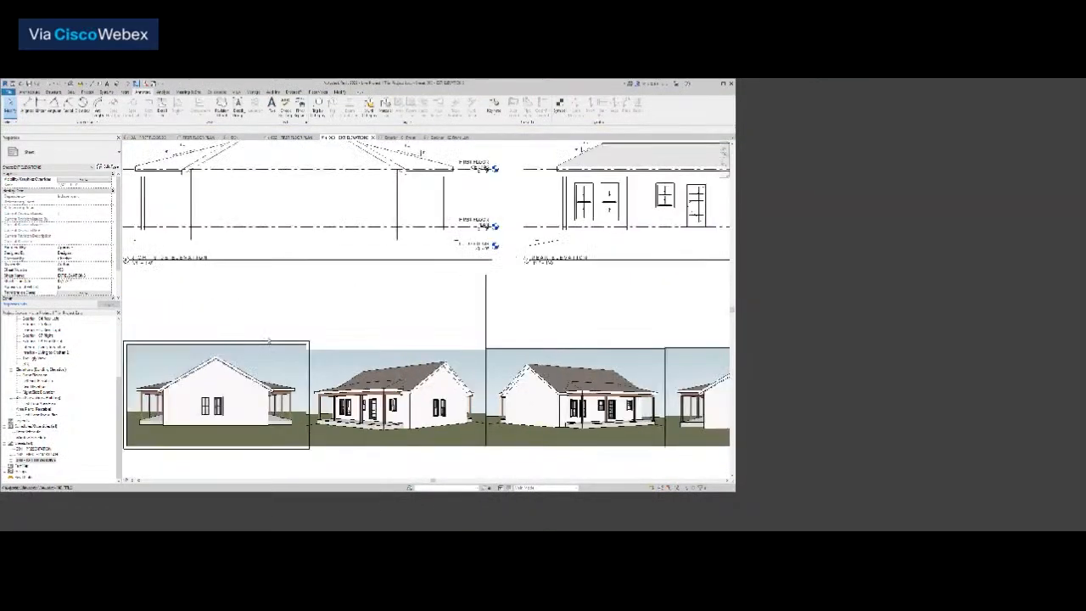
{"action": "scroll", "coordinate": [272, 343], "scroll_direction": "down", "scroll_amount": 1}
{"action": "left_click", "coordinate": [272, 343]}
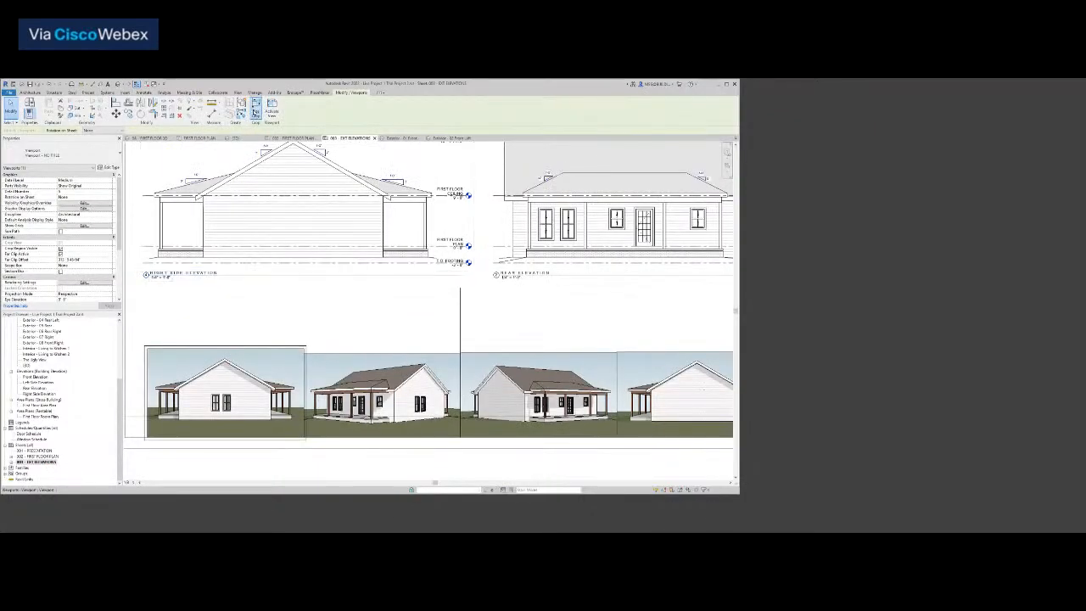
{"action": "left_click", "coordinate": [255, 111]}
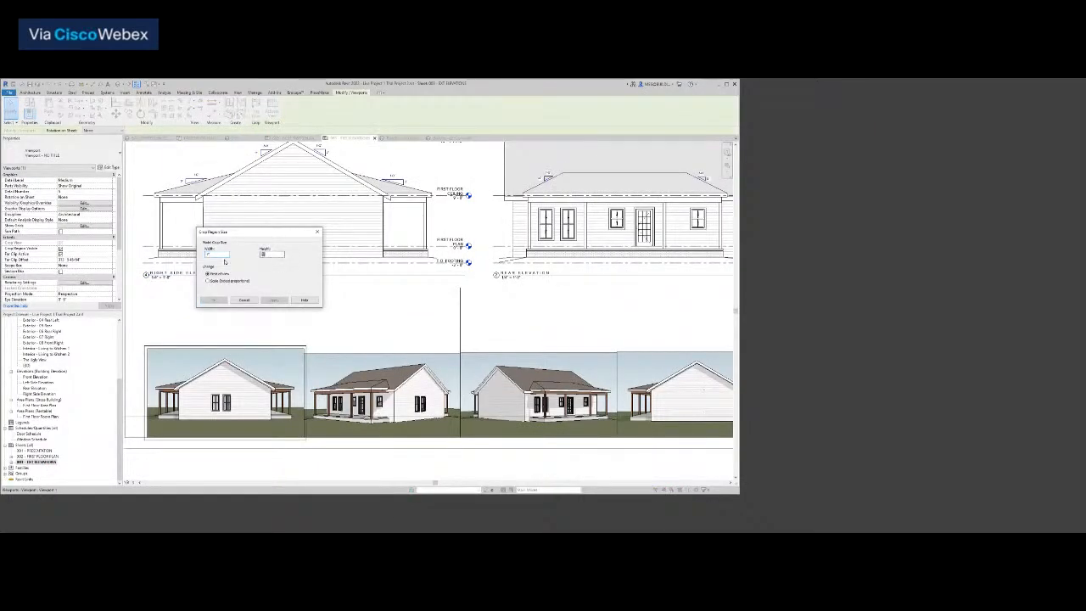
{"action": "key", "text": "Return"}
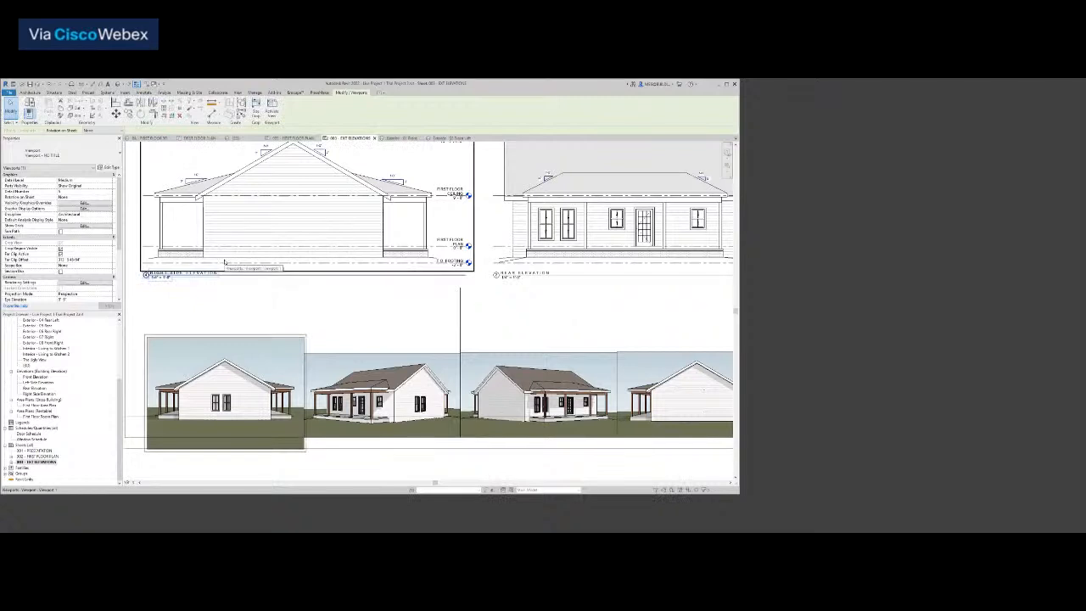
{"action": "key", "text": "ctrl+z"}
Check the crop region sizes of the leftmost and second perspective views
{"action": "left_click", "coordinate": [258, 393]}
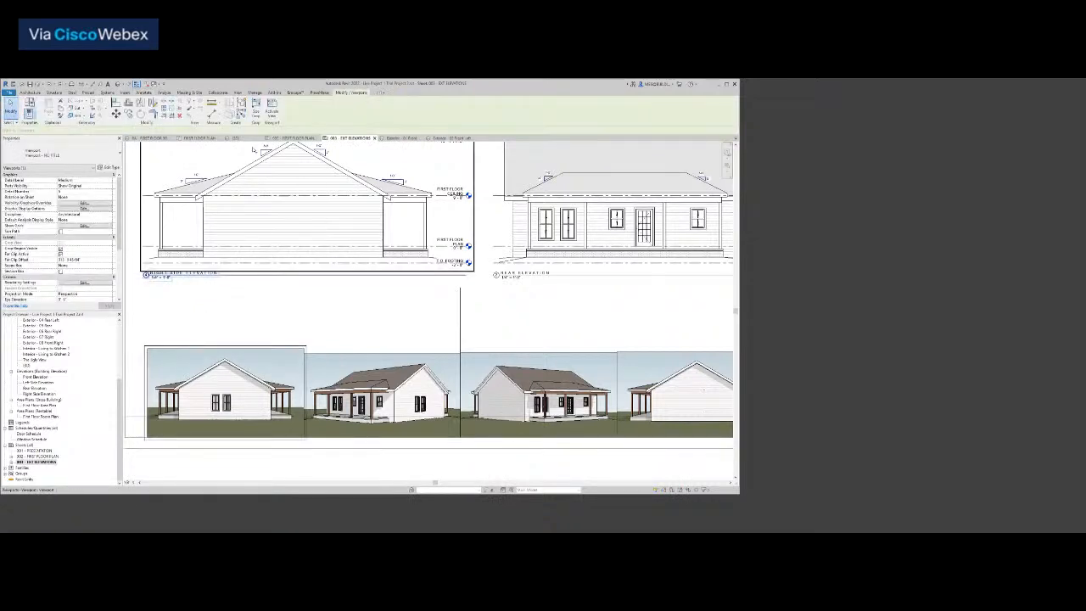
{"action": "left_click", "coordinate": [256, 110]}
{"action": "key", "text": "Tab"}
{"action": "key", "text": "Escape"}
{"action": "left_click", "coordinate": [354, 386]}
{"action": "left_click", "coordinate": [256, 111]}
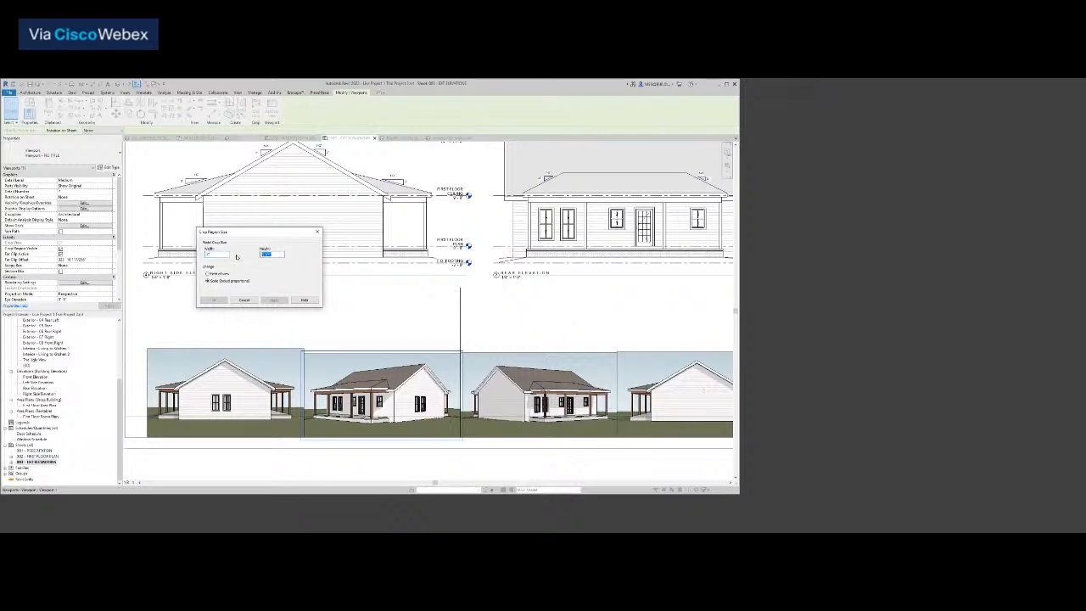
{"action": "key", "text": "Escape"}
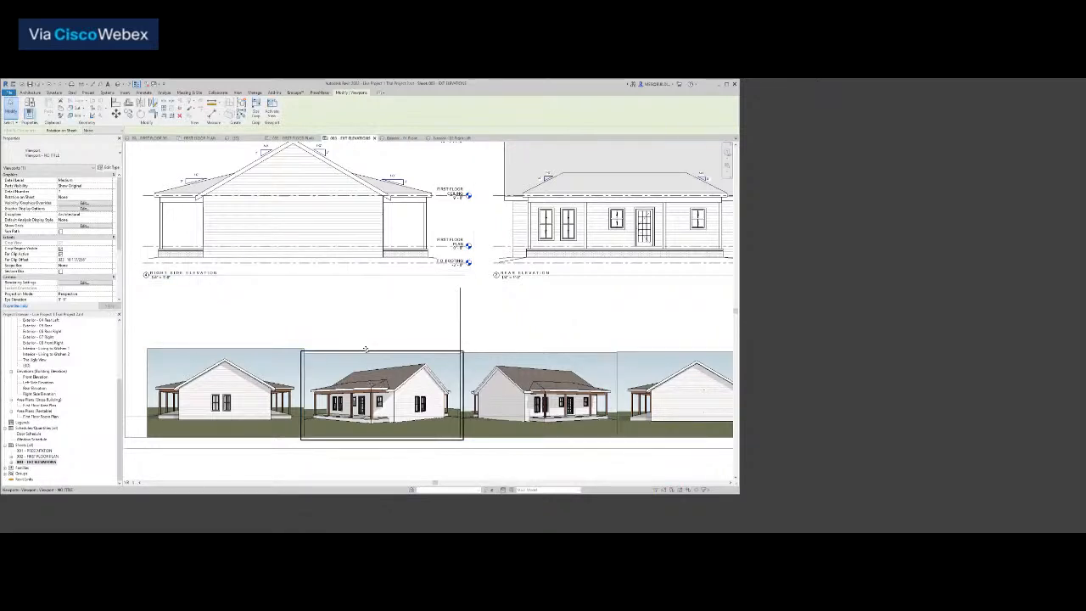
Shift the second perspective view up out of the row and set its crop region height to 5" using the Field of view option
{"action": "left_click_drag", "start_coordinate": [365, 349], "coordinate": [348, 287]}
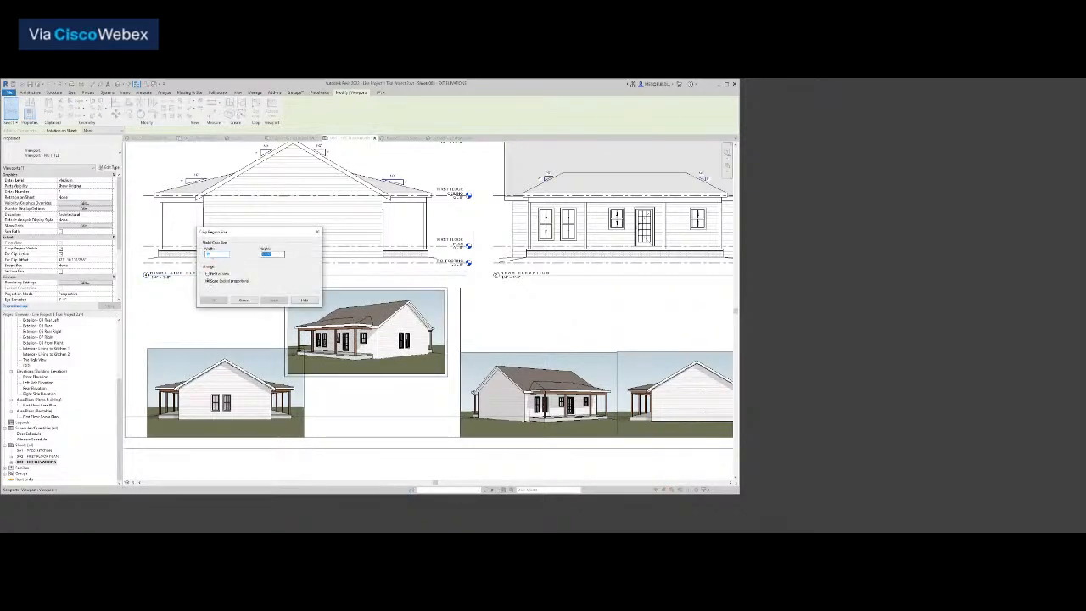
{"action": "key", "text": "Escape"}
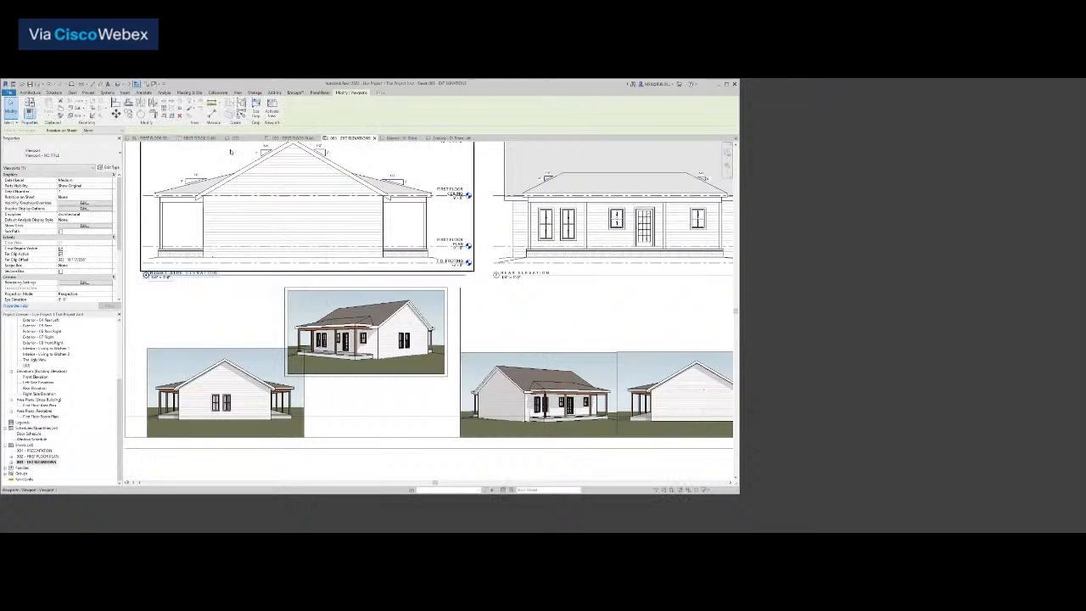
{"action": "left_click", "coordinate": [254, 108]}
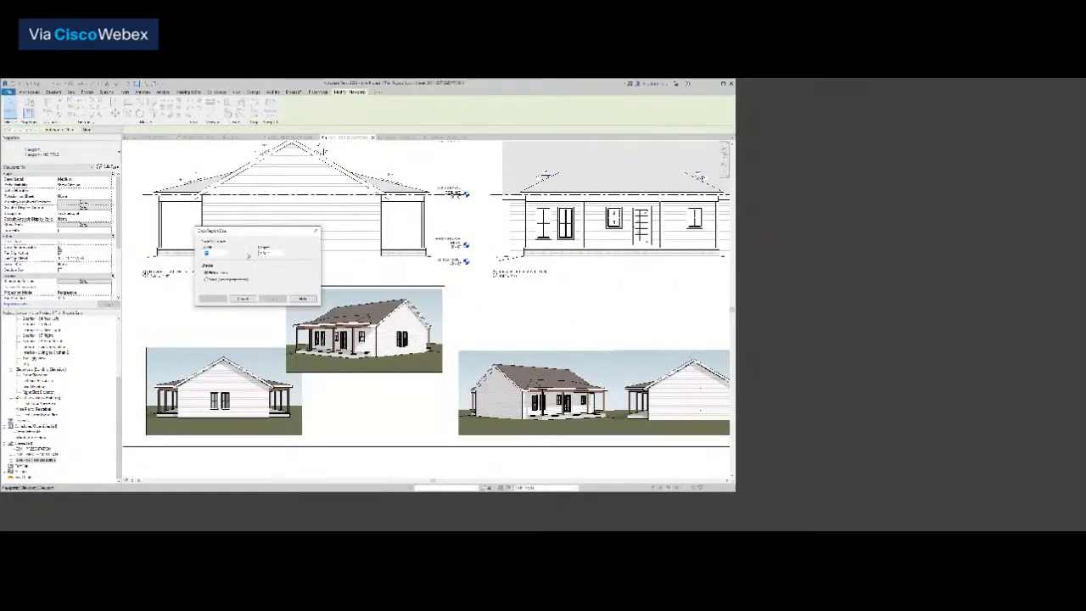
{"action": "type", "text": "5"}
{"action": "key", "text": "Return"}
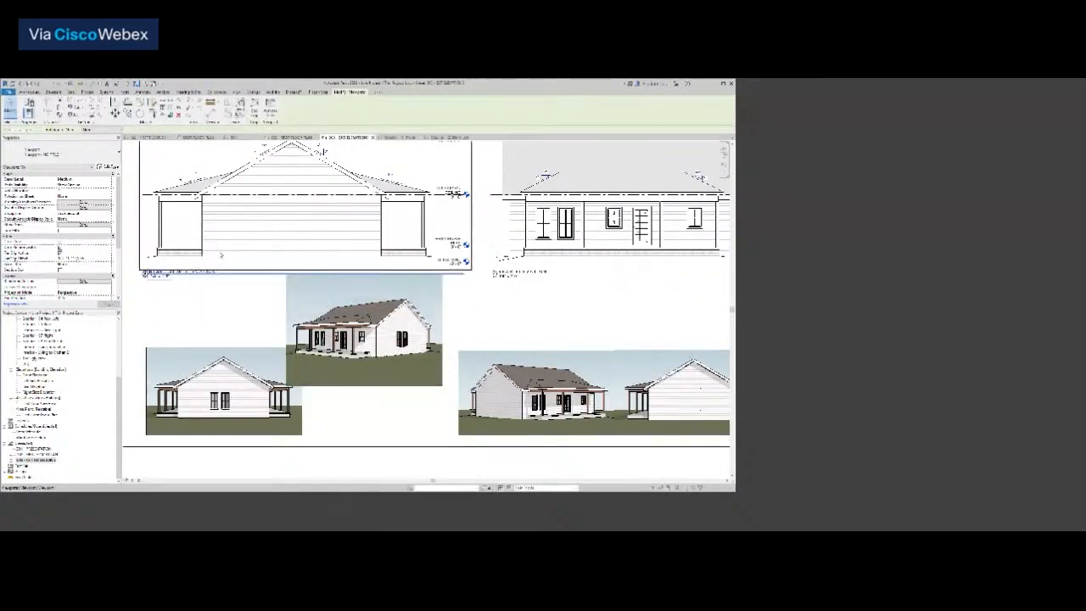
Set the leftmost perspective view's crop region height to 5" and deselect the view
{"action": "left_click", "coordinate": [252, 356]}
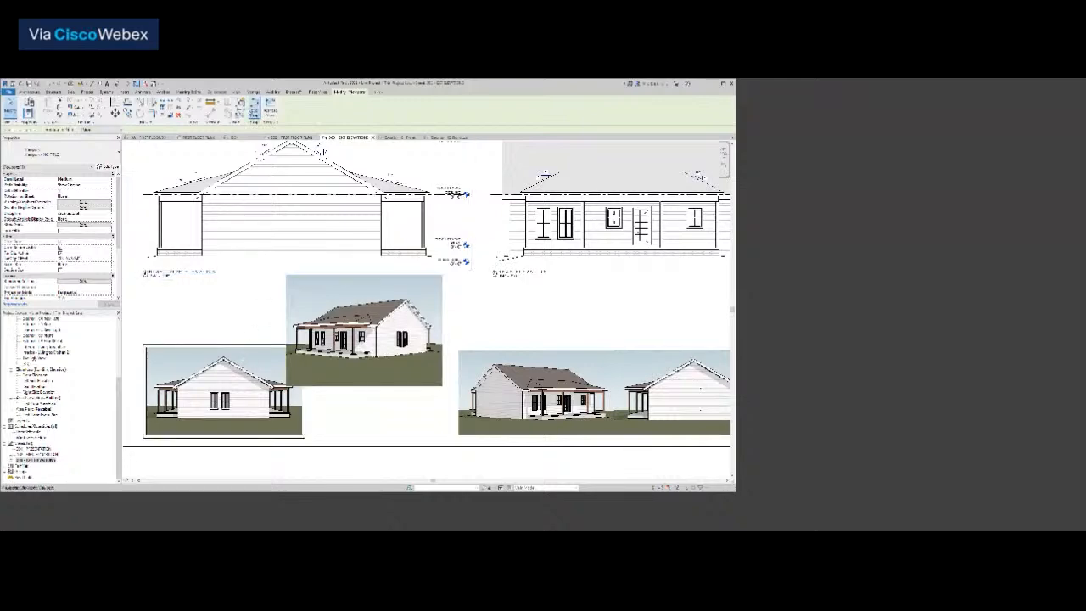
{"action": "left_click", "coordinate": [254, 109]}
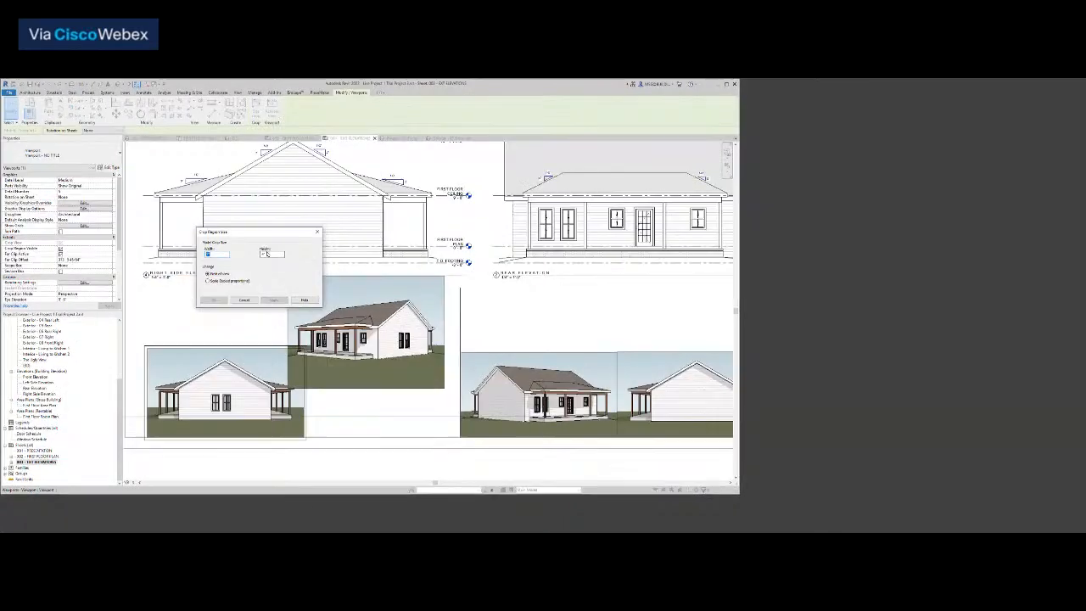
{"action": "left_click_drag", "start_coordinate": [267, 253], "coordinate": [231, 257]}
{"action": "type", "text": "5"}
{"action": "key", "text": "Return"}
{"action": "left_click", "coordinate": [255, 309]}
{"action": "scroll", "coordinate": [255, 309], "scroll_direction": "down", "scroll_amount": 2}
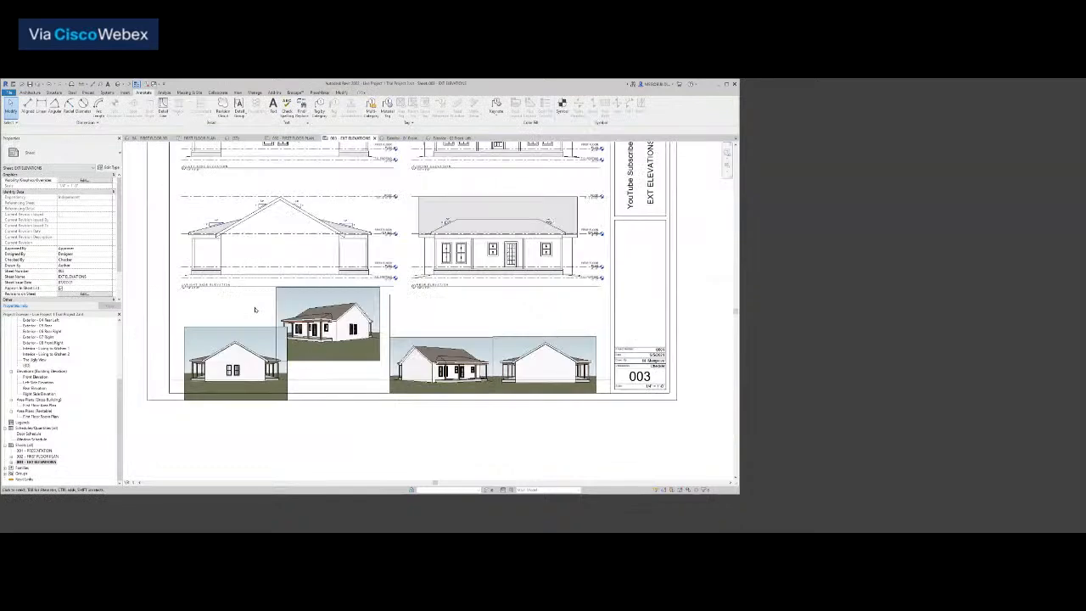
Set the third perspective view's crop region height to 5" using the Field of view option
{"action": "left_click", "coordinate": [441, 366]}
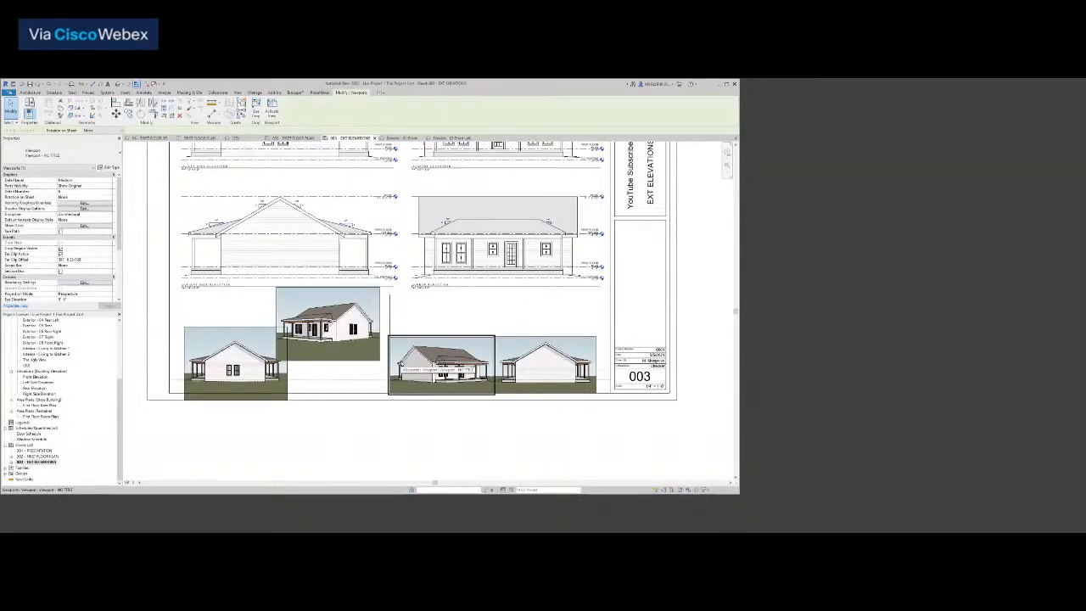
{"action": "left_click", "coordinate": [256, 109]}
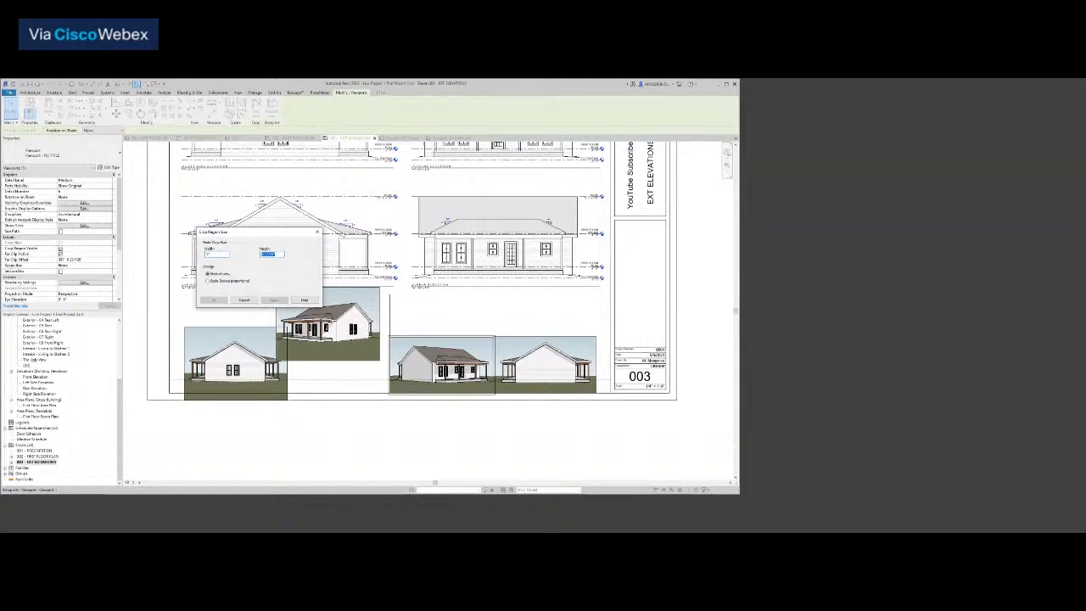
{"action": "type", "text": "5"}
{"action": "key", "text": "Return"}
Set the rightmost perspective view's crop region height to 5" using the Field of view option and deselect the view
{"action": "left_click", "coordinate": [528, 372]}
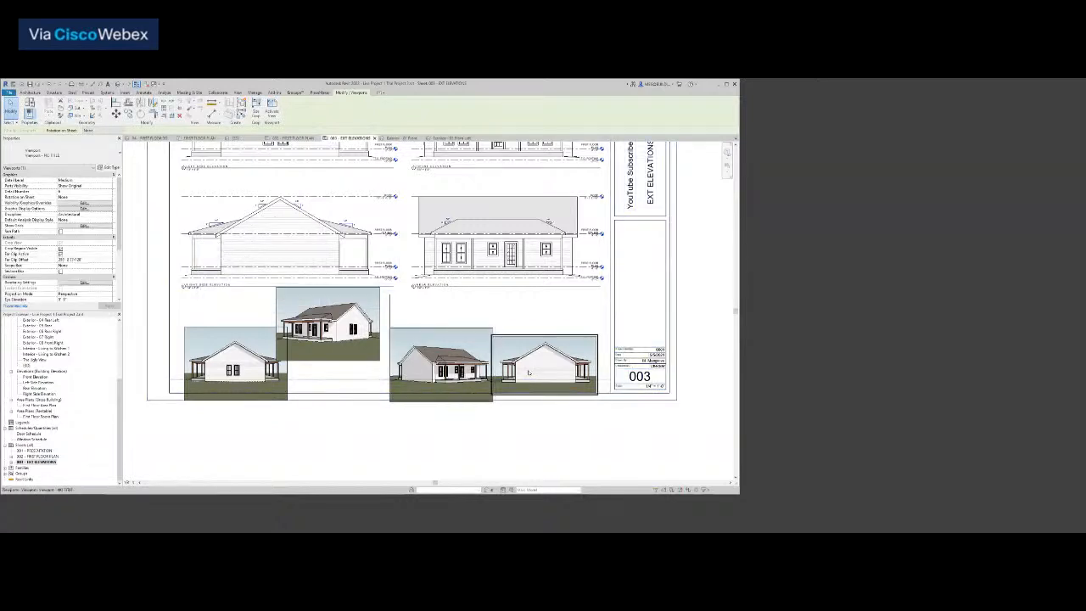
{"action": "left_click", "coordinate": [255, 105]}
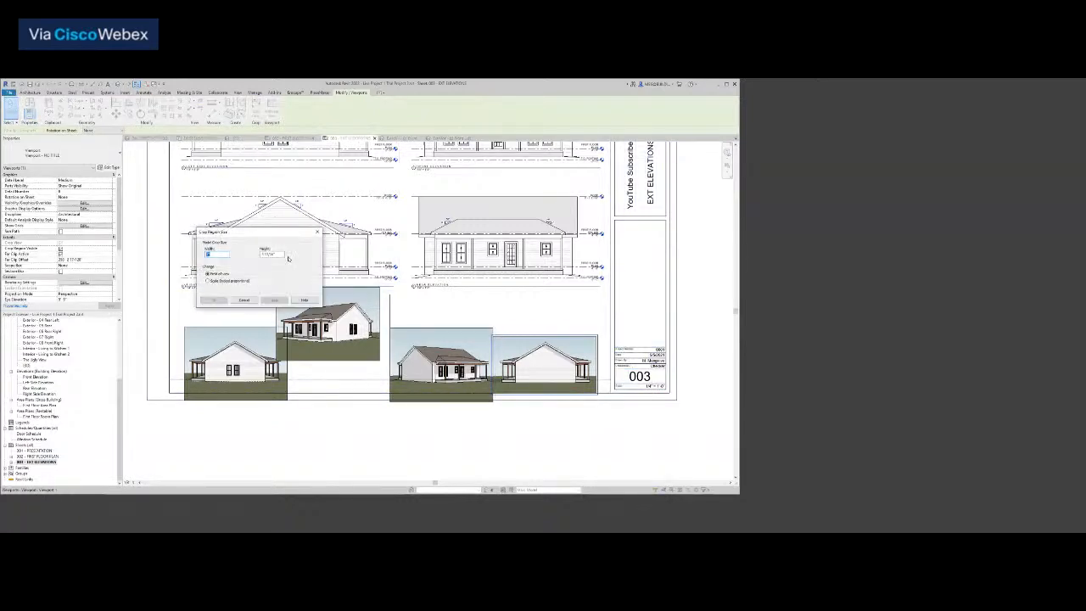
{"action": "type", "text": "5"}
{"action": "key", "text": "Tab"}
{"action": "key", "text": "Return"}
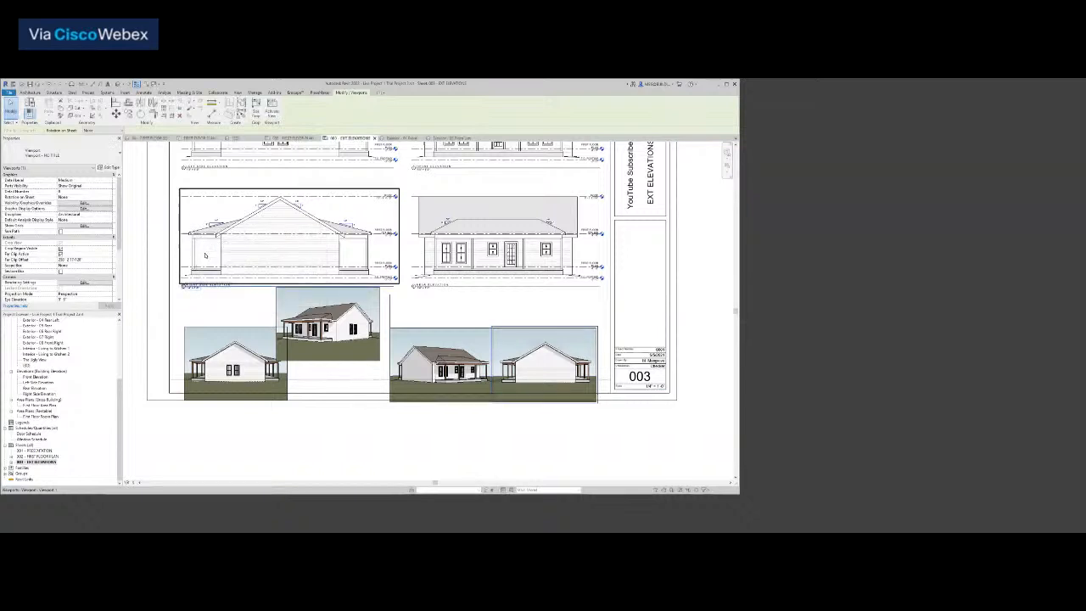
{"action": "right_click", "coordinate": [491, 314]}
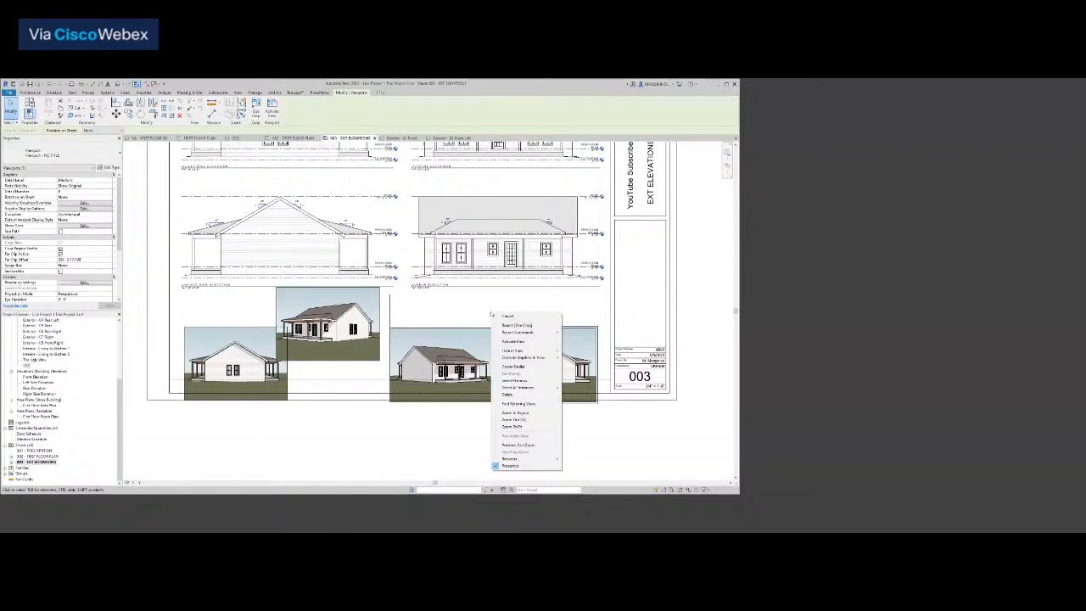
{"action": "left_click", "coordinate": [446, 306]}
{"action": "scroll", "coordinate": [362, 388], "scroll_direction": "up", "scroll_amount": 2}
Shift the third perspective view aside and move the second view's lower-right corner to the vertical detail line's lower end
{"action": "left_click_drag", "start_coordinate": [435, 335], "coordinate": [461, 301]}
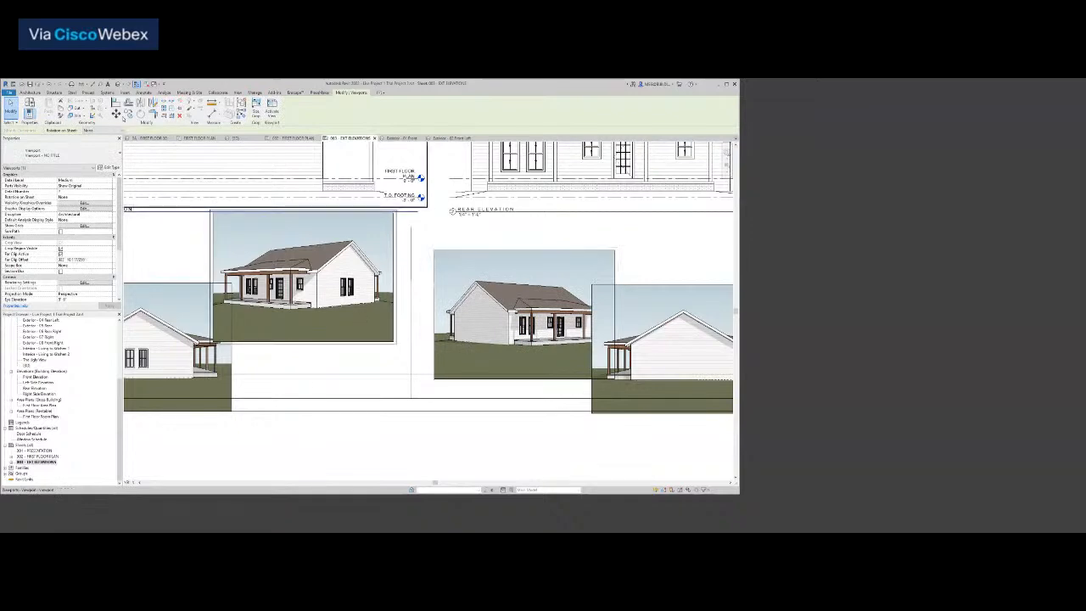
{"action": "left_click", "coordinate": [219, 214]}
{"action": "key", "text": "m"}
{"action": "key", "text": "v"}
{"action": "scroll", "coordinate": [399, 353], "scroll_direction": "up", "scroll_amount": 4}
{"action": "left_click", "coordinate": [392, 336]}
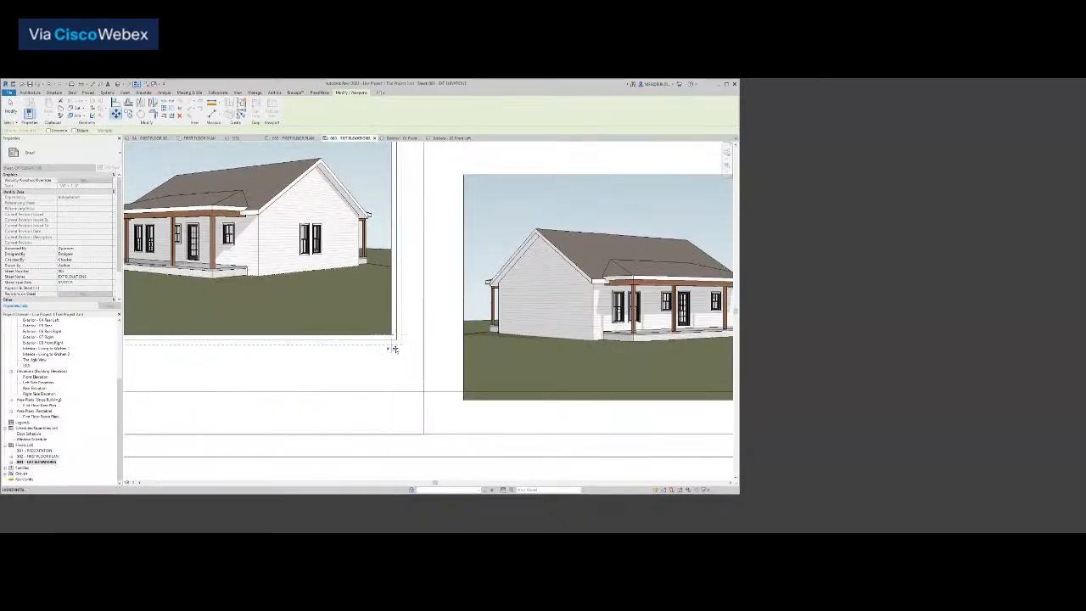
{"action": "left_click", "coordinate": [422, 435]}
{"action": "scroll", "coordinate": [416, 414], "scroll_direction": "down", "scroll_amount": 4}
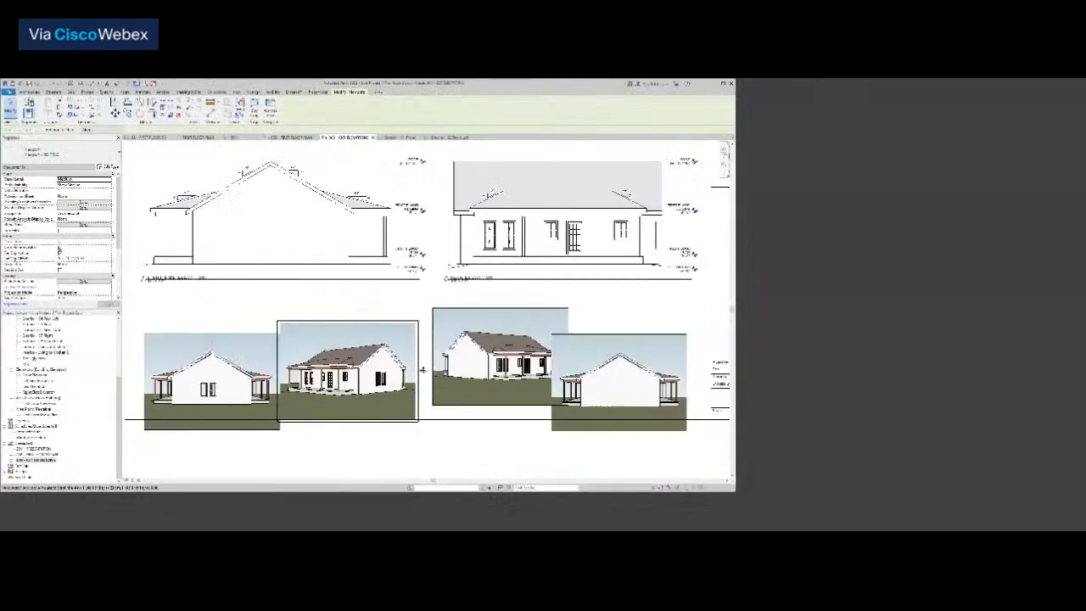
Move the third perspective view so its lower-left corner meets the second view's lower-right corner
{"action": "middle_click_drag", "start_coordinate": [411, 399], "coordinate": [430, 299]}
{"action": "scroll", "coordinate": [465, 291], "scroll_direction": "up", "scroll_amount": 3}
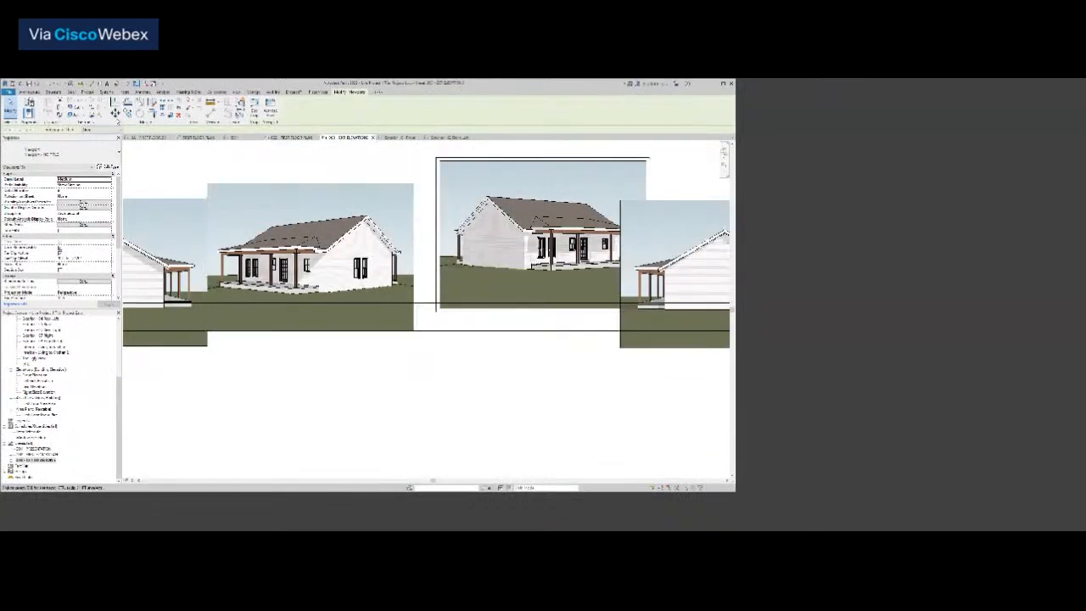
{"action": "key", "text": "m"}
{"action": "key", "text": "v"}
{"action": "scroll", "coordinate": [442, 326], "scroll_direction": "down", "scroll_amount": 1}
{"action": "scroll", "coordinate": [440, 318], "scroll_direction": "up", "scroll_amount": 5}
{"action": "left_click", "coordinate": [439, 303]}
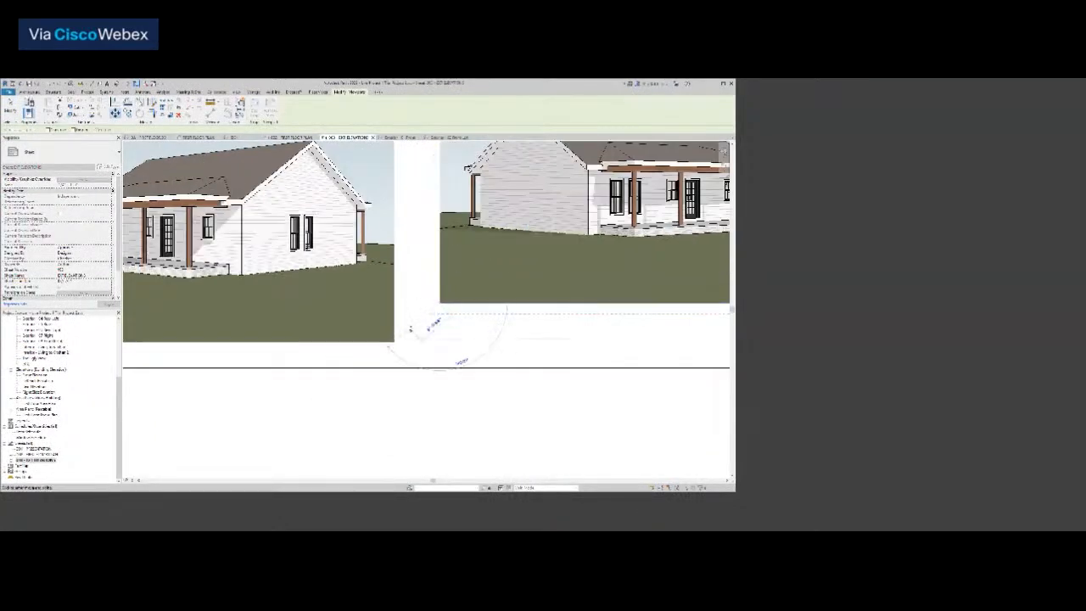
{"action": "left_click", "coordinate": [394, 342]}
{"action": "scroll", "coordinate": [394, 342], "scroll_direction": "down", "scroll_amount": 4}
Shift the rightmost perspective view clear of the row and move its lower-left corner to the third view's lower-right corner
{"action": "middle_click_drag", "start_coordinate": [632, 302], "coordinate": [551, 317]}
{"action": "left_click_drag", "start_coordinate": [550, 318], "coordinate": [572, 283]}
{"action": "key", "text": "m"}
{"action": "key", "text": "v"}
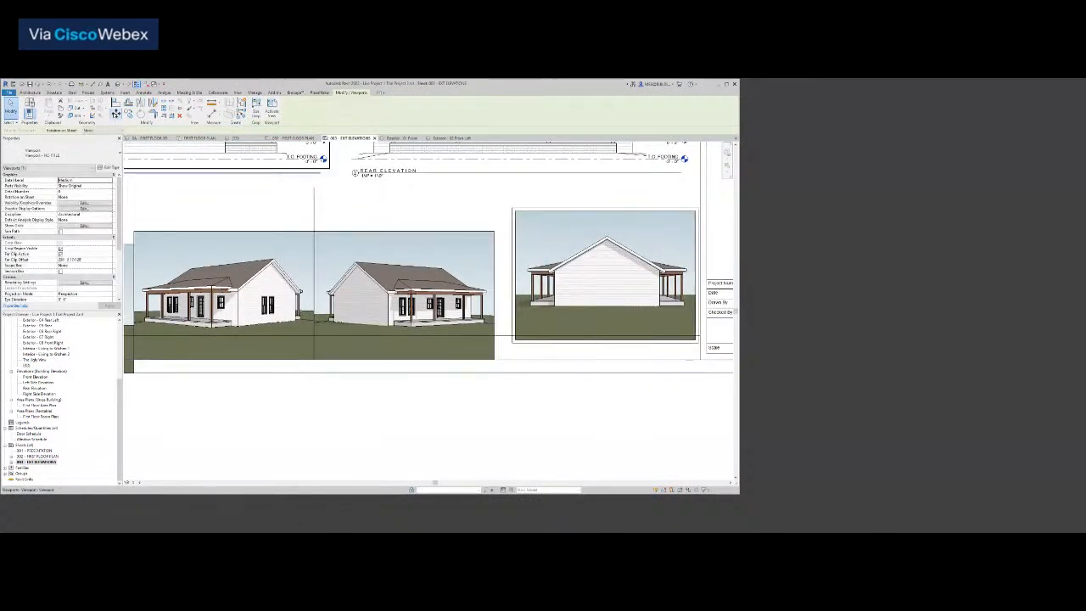
{"action": "scroll", "coordinate": [514, 359], "scroll_direction": "up", "scroll_amount": 3}
{"action": "left_click", "coordinate": [509, 331]}
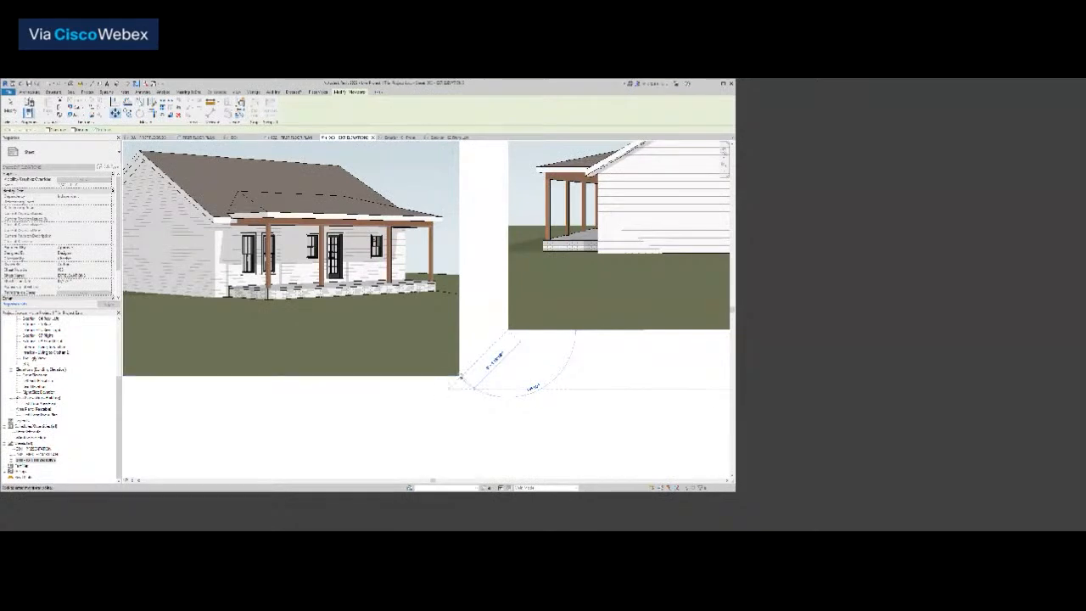
{"action": "scroll", "coordinate": [459, 375], "scroll_direction": "up", "scroll_amount": 4}
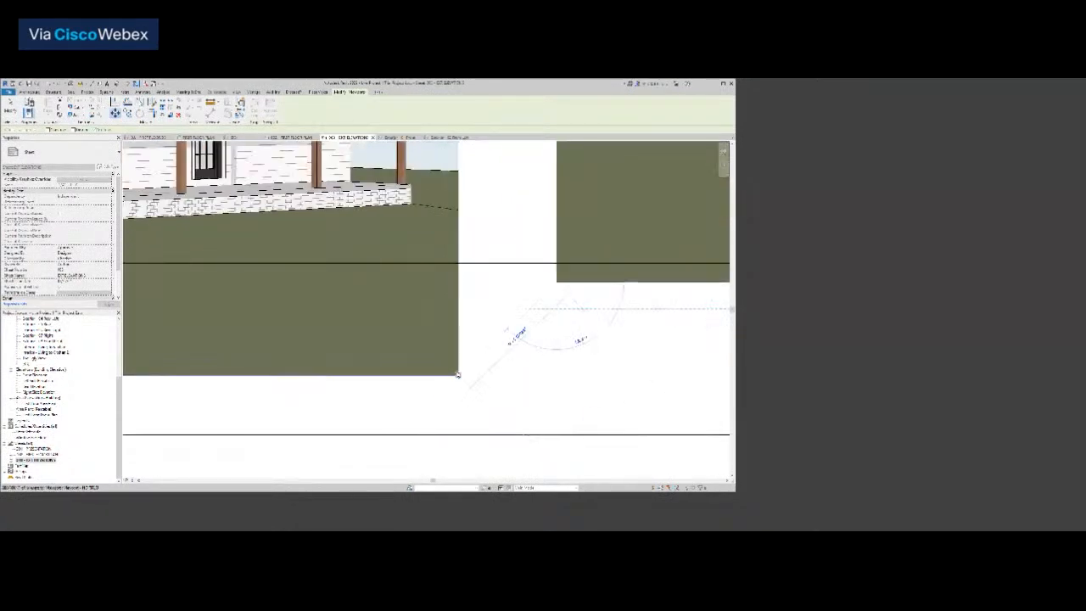
{"action": "left_click", "coordinate": [457, 374]}
Move the leftmost perspective view so its lower-right corner meets the second view's lower-left corner
{"action": "scroll", "coordinate": [498, 396], "scroll_direction": "down", "scroll_amount": 3}
{"action": "scroll", "coordinate": [362, 388], "scroll_direction": "up", "scroll_amount": 2}
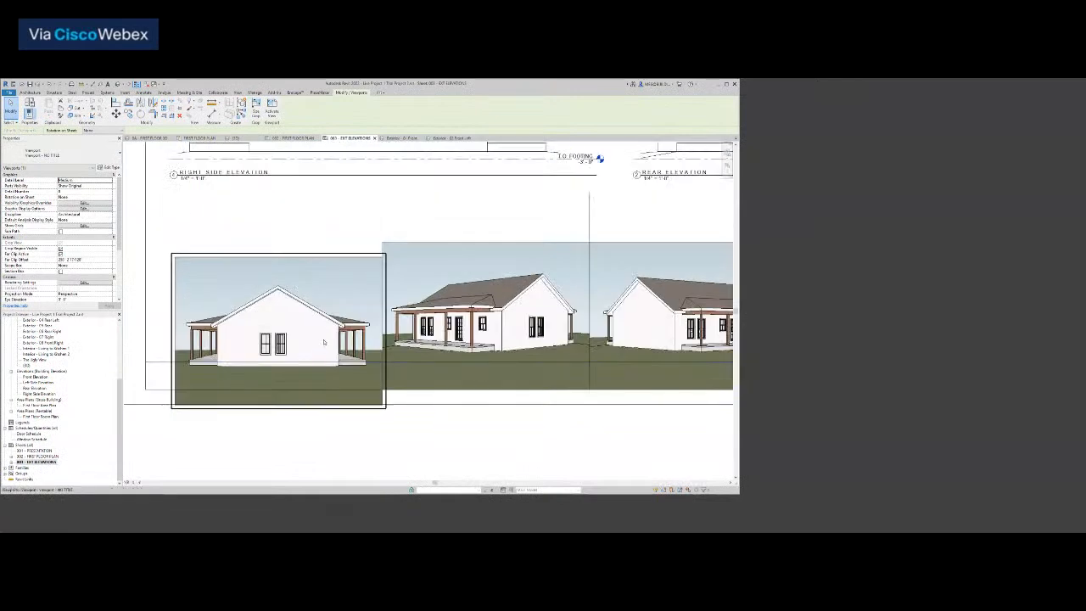
{"action": "left_click", "coordinate": [116, 115]}
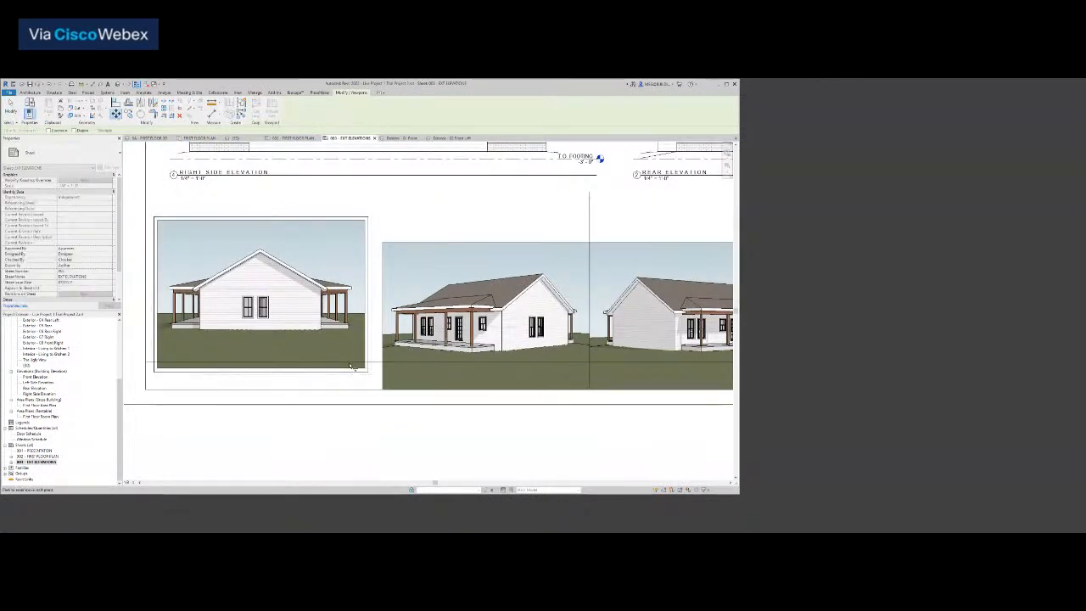
{"action": "scroll", "coordinate": [352, 366], "scroll_direction": "up", "scroll_amount": 3}
{"action": "left_click", "coordinate": [384, 371]}
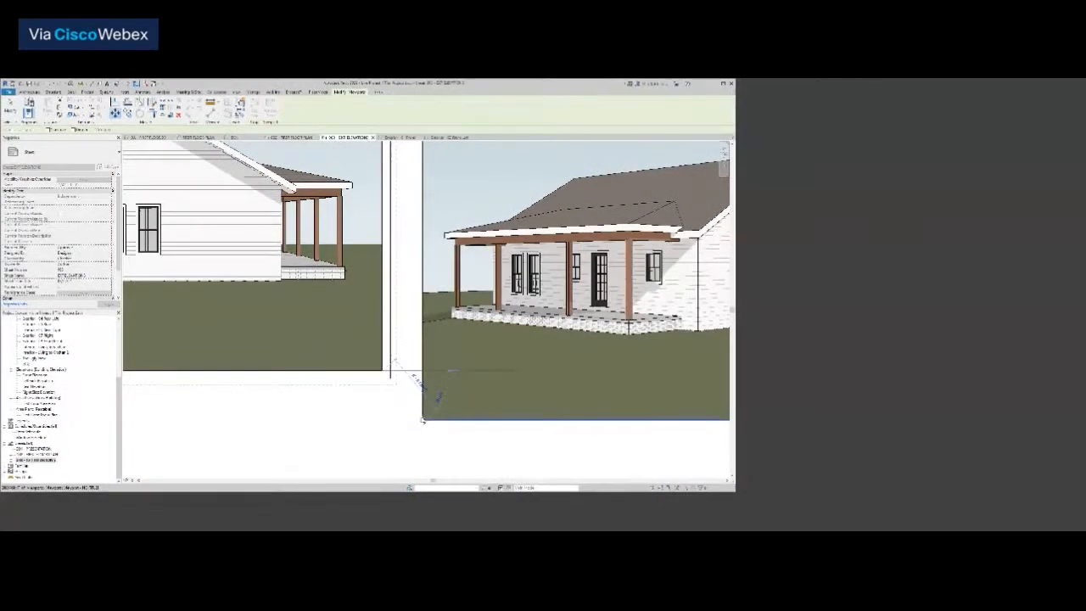
{"action": "left_click", "coordinate": [424, 421]}
{"action": "middle_click", "coordinate": [391, 405]}
{"action": "middle_click", "coordinate": [390, 405]}
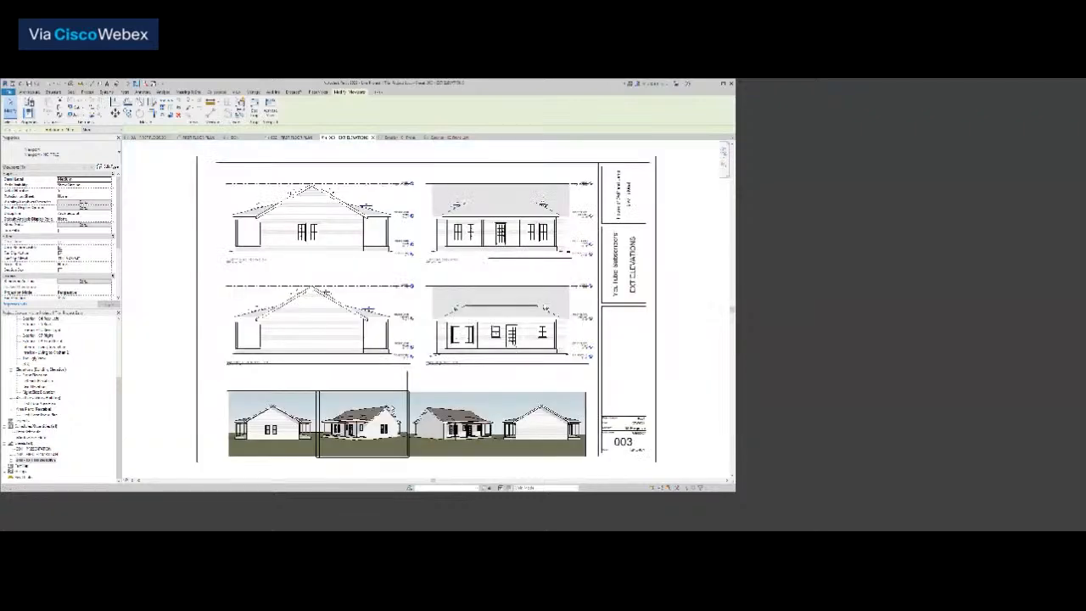
Delete the vertical and horizontal detail lines used as alignment guides for the perspective views
{"action": "left_click", "coordinate": [408, 377]}
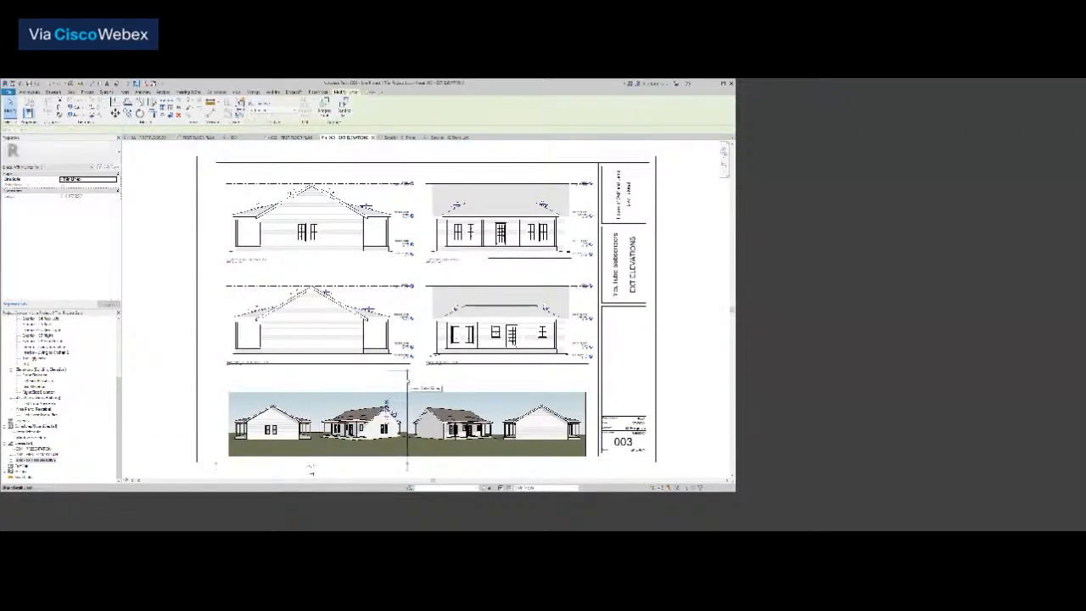
{"action": "key", "text": "Delete"}
{"action": "left_click", "coordinate": [594, 445]}
{"action": "key", "text": "Delete"}
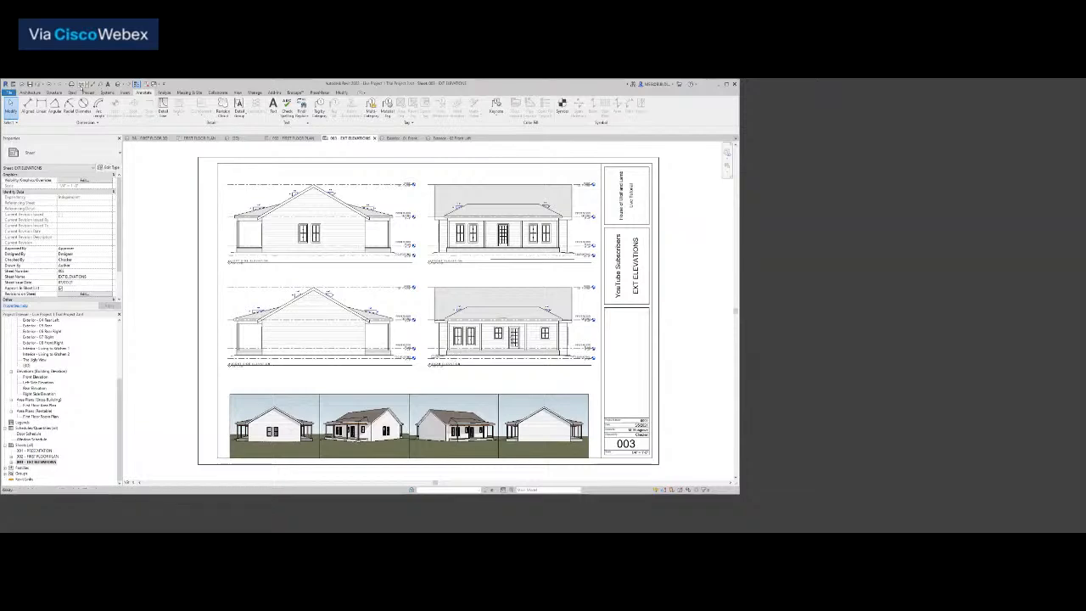
Measure the horizontal gap between the rightmost perspective view's upper-right corner and the title block line
{"action": "left_click", "coordinate": [82, 84]}
{"action": "scroll", "coordinate": [588, 417], "scroll_direction": "up", "scroll_amount": 5}
{"action": "scroll", "coordinate": [577, 358], "scroll_direction": "down", "scroll_amount": 1}
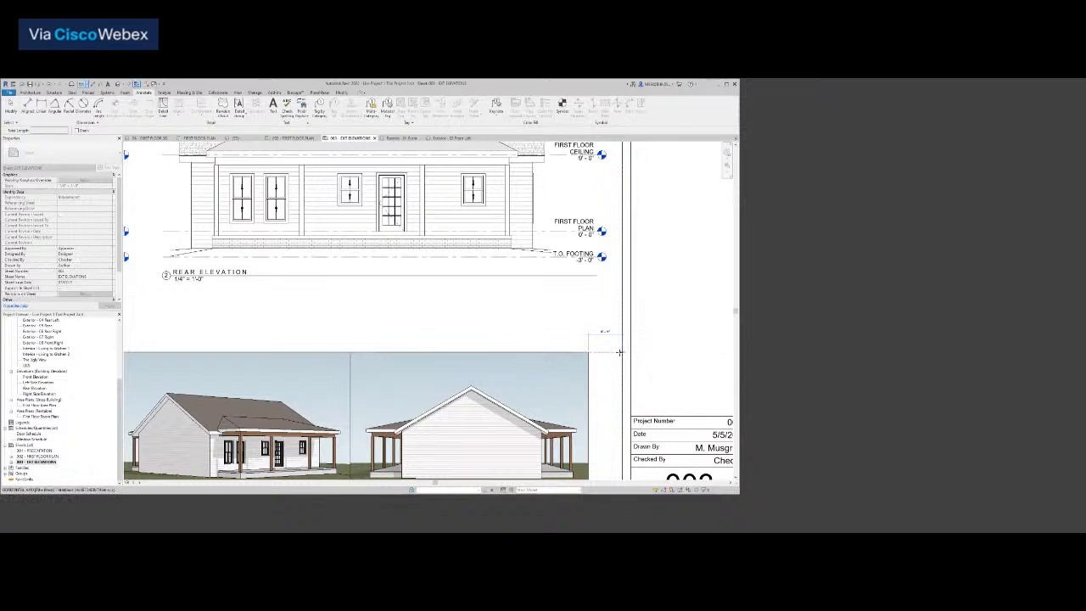
{"action": "key", "text": "Escape"}
{"action": "key", "text": "Escape"}
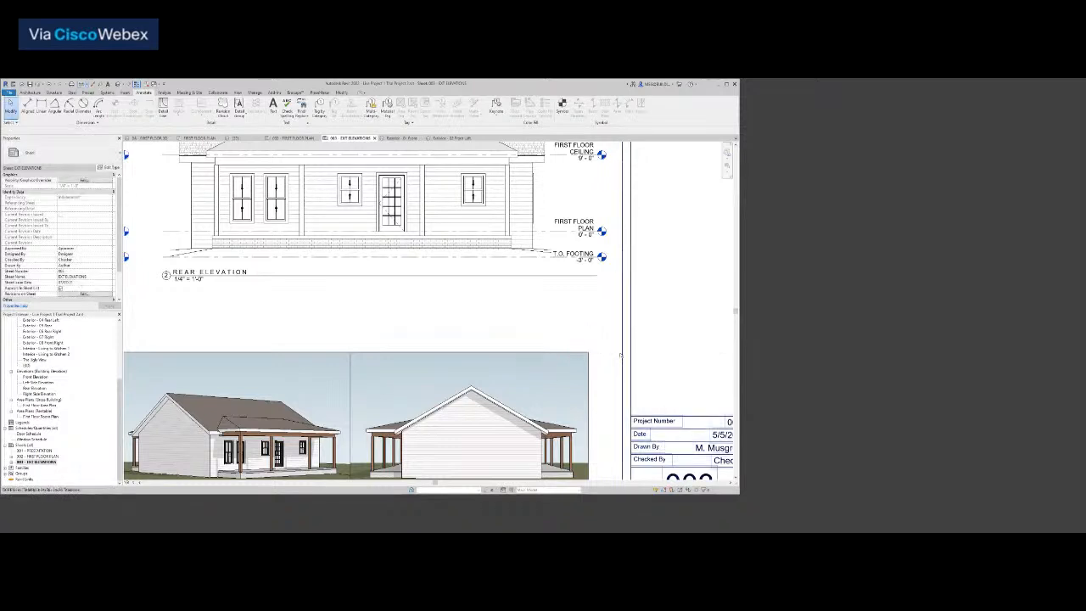
{"action": "key", "text": "z"}
{"action": "key", "text": "f"}
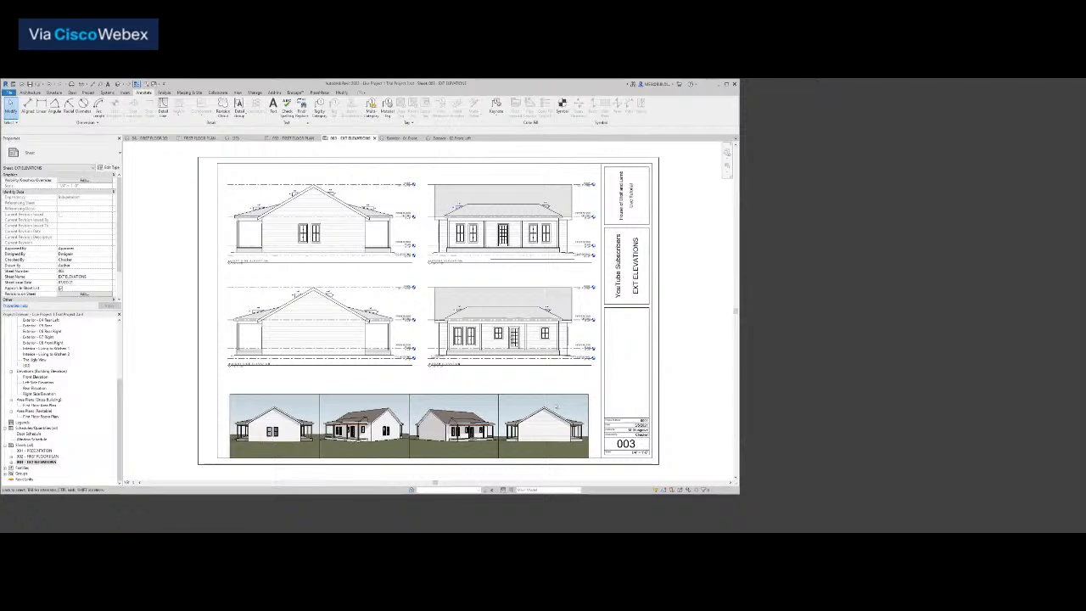
Try moving the third and rightmost perspective views together to the right, opening a gap after the second view
{"action": "left_click", "coordinate": [548, 410]}
{"action": "left_click", "coordinate": [454, 420], "text": "ctrl"}
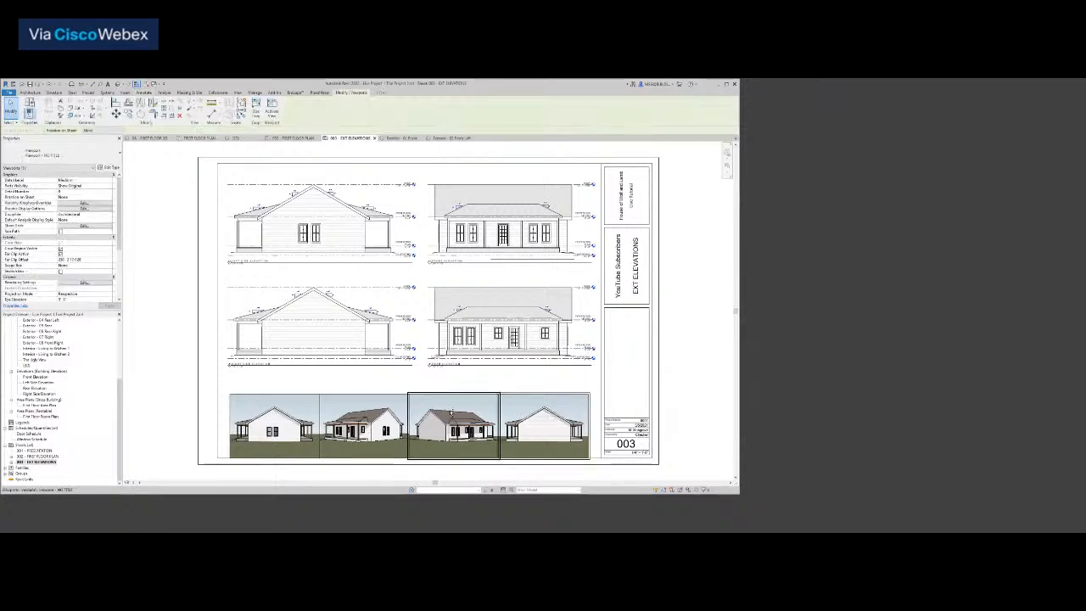
{"action": "left_click", "coordinate": [179, 314]}
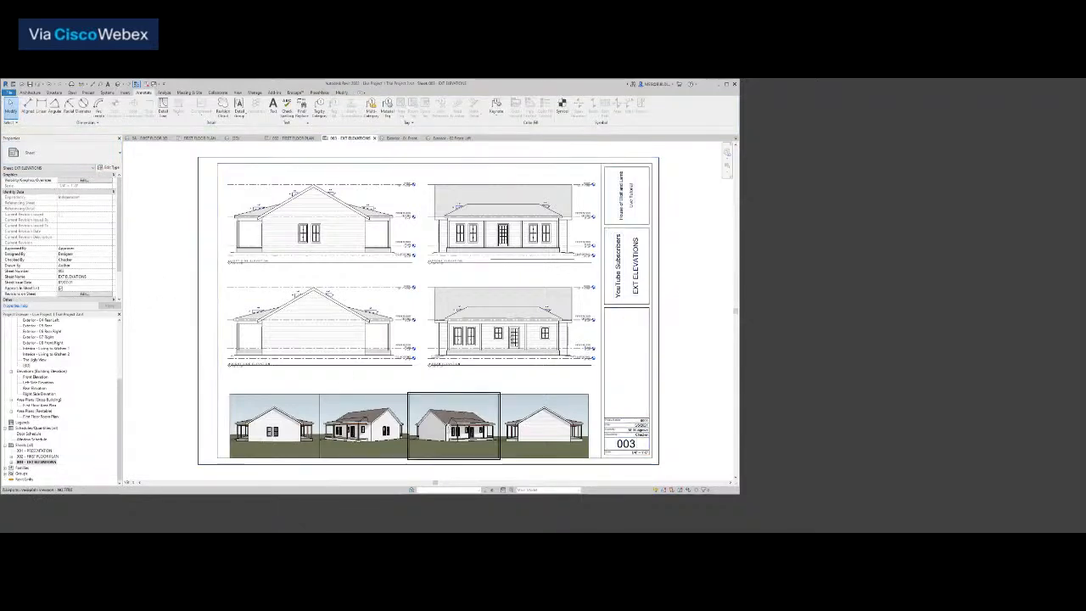
{"action": "left_click", "coordinate": [454, 424]}
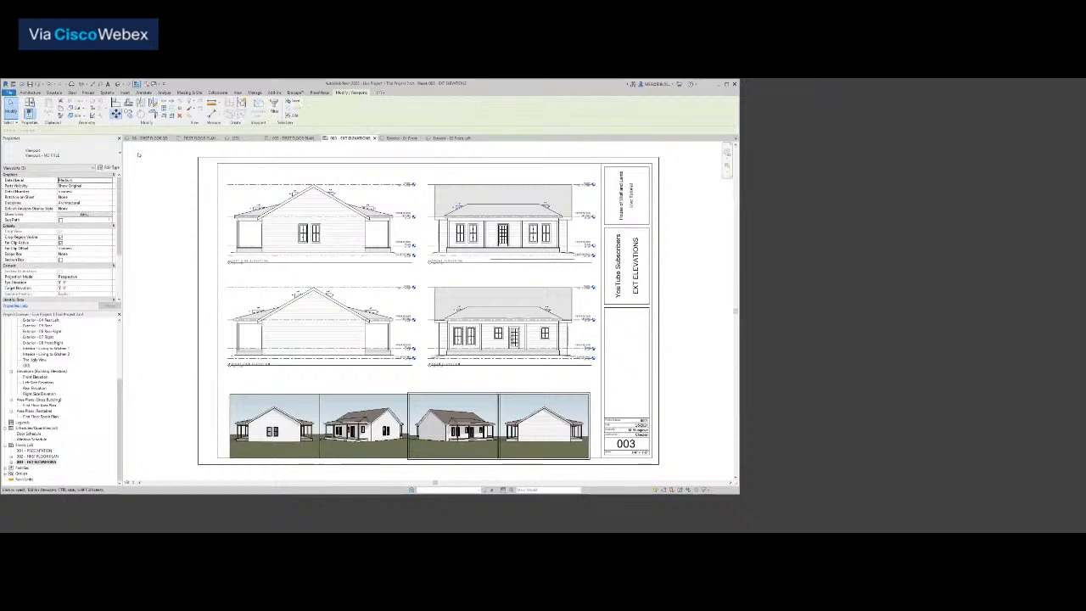
{"action": "left_click", "coordinate": [516, 377]}
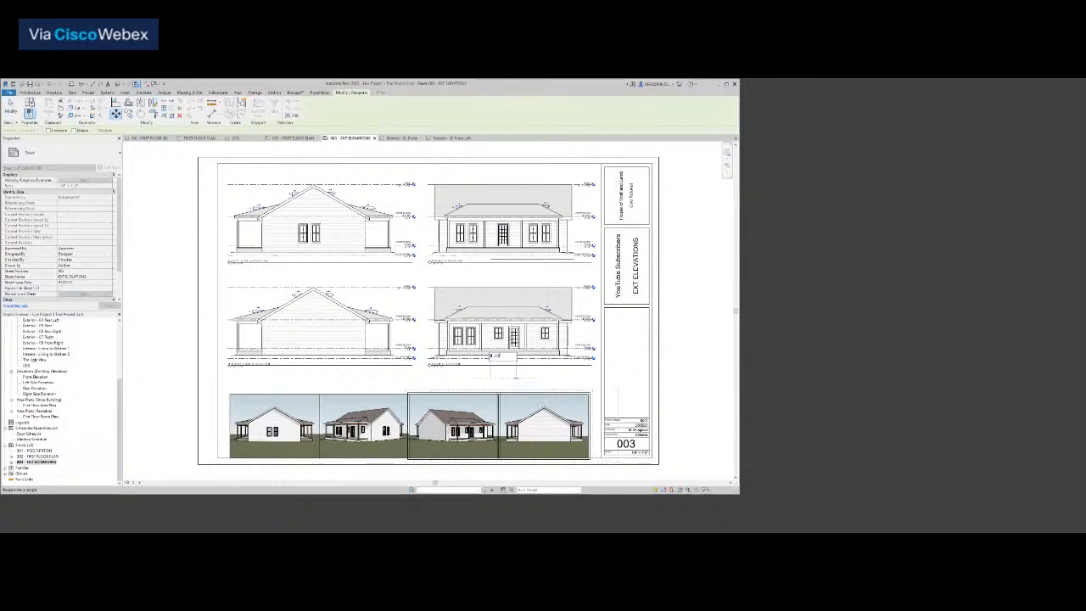
{"action": "key", "text": "Return"}
{"action": "left_click", "coordinate": [516, 379]}
Try moving the rightmost perspective view .25" to the right, away from the third view
{"action": "left_click", "coordinate": [536, 411]}
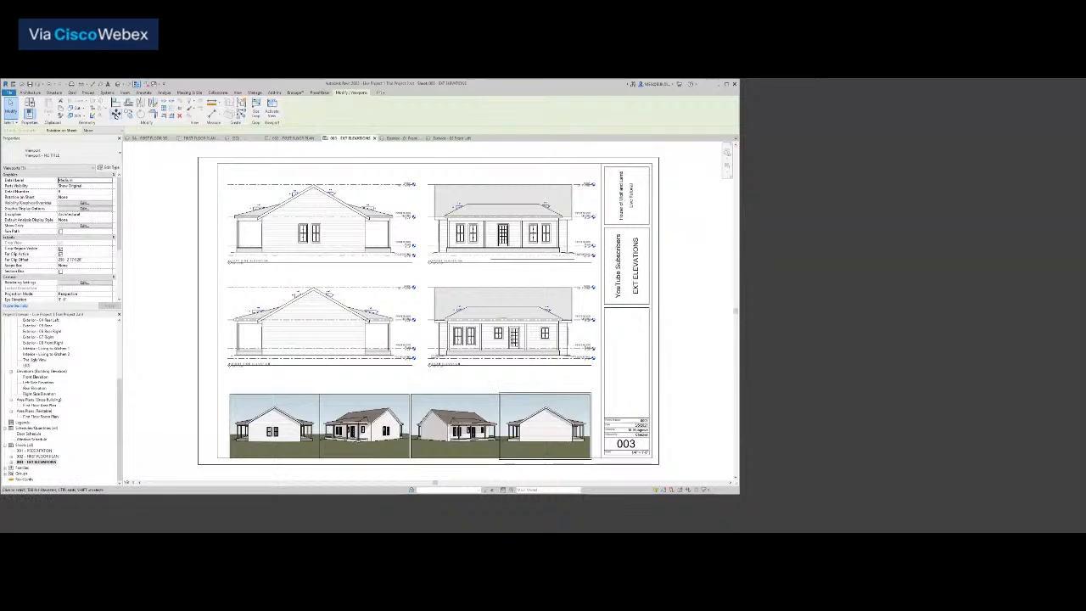
{"action": "key", "text": "Escape"}
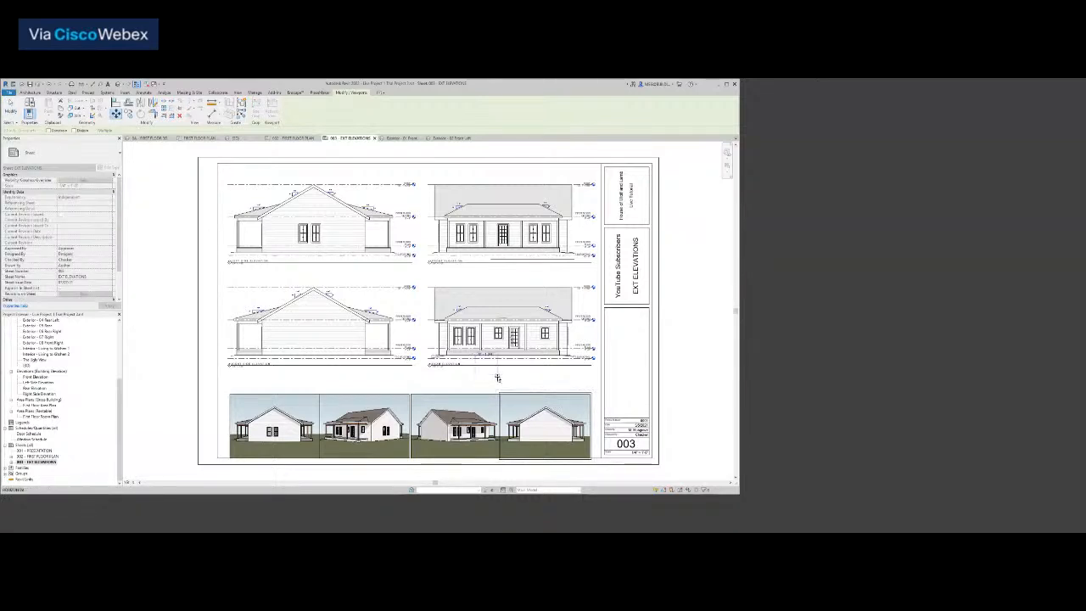
{"action": "type", "text": ".25\""}
{"action": "key", "text": "Return"}
{"action": "key", "text": "Escape"}
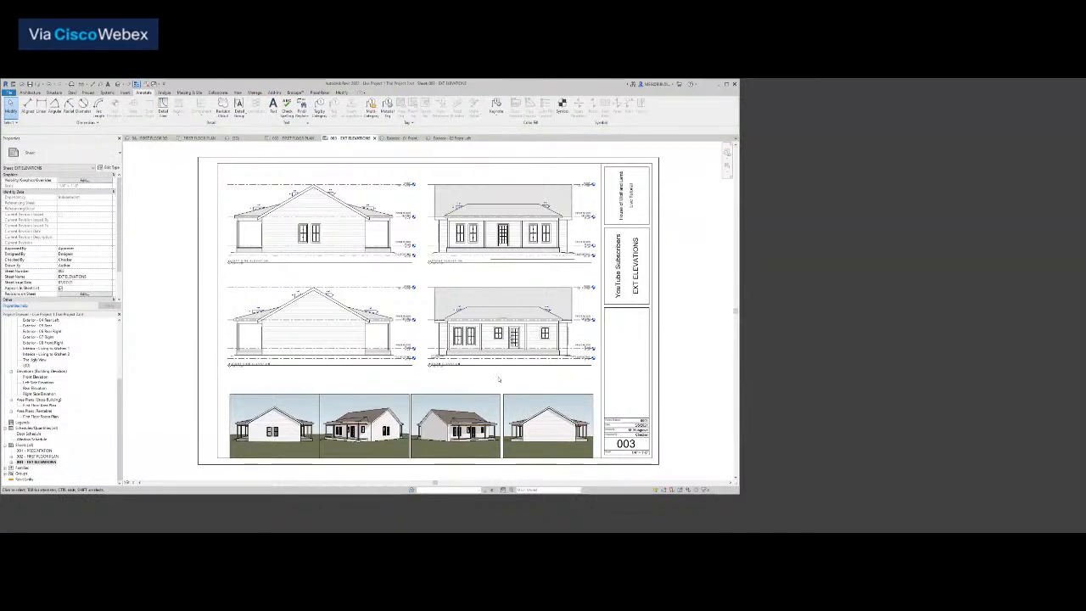
Try shifting the third and rightmost perspective views together .25" to the right of the second view
{"action": "left_click", "coordinate": [461, 402]}
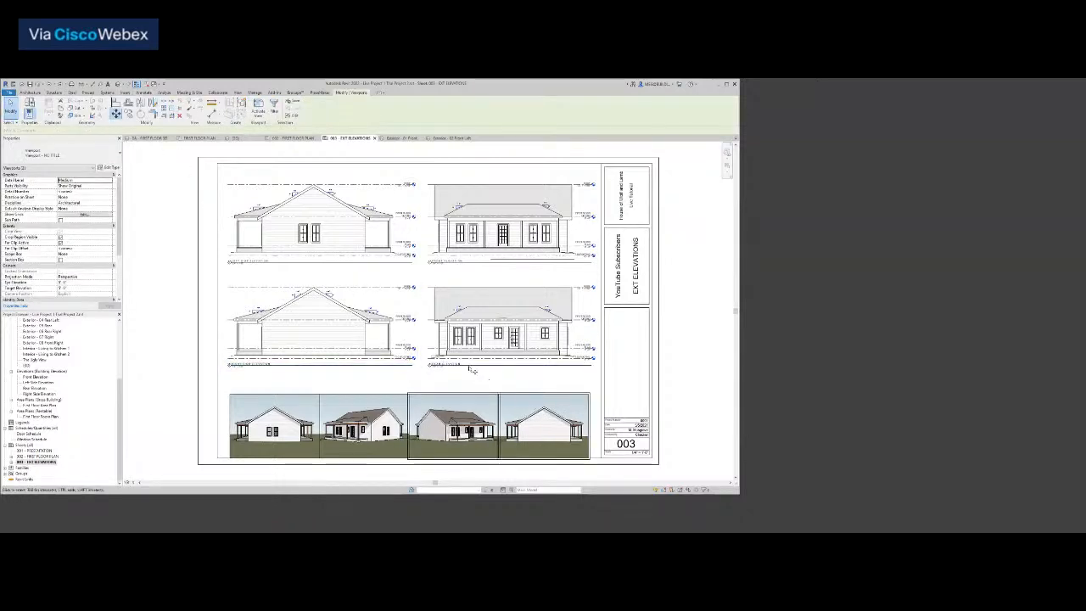
{"action": "left_click", "coordinate": [483, 374]}
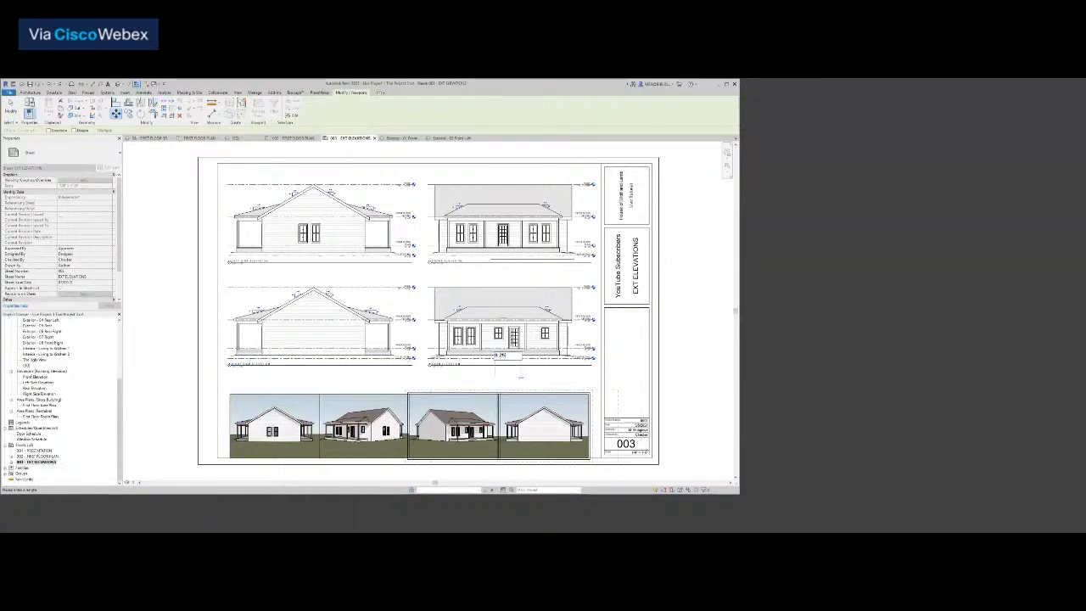
{"action": "key", "text": "Return"}
Try moving the rightmost perspective view farther right to open a gap after the third view
{"action": "left_click", "coordinate": [532, 409]}
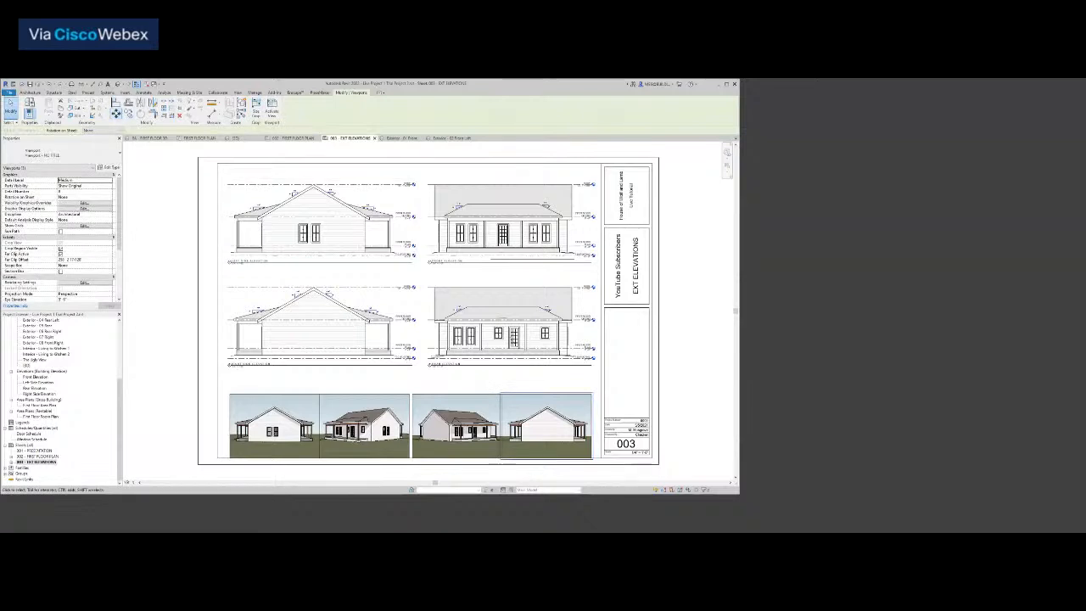
{"action": "left_click", "coordinate": [489, 387]}
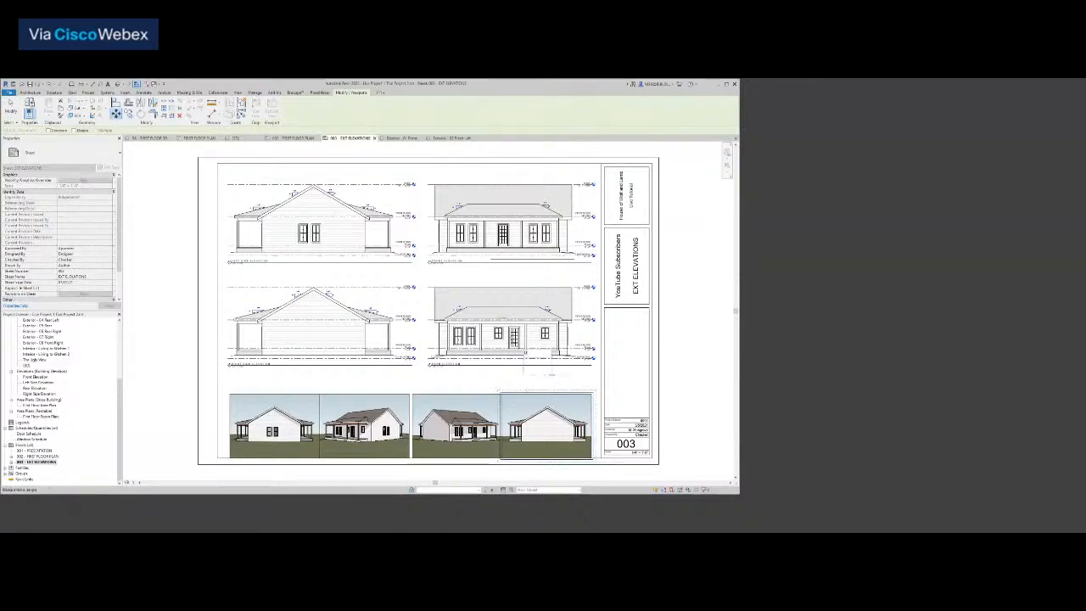
{"action": "key", "text": "Return"}
Try moving the two leftmost perspective views together .25" to the left, away from the third view
{"action": "left_click", "coordinate": [363, 424]}
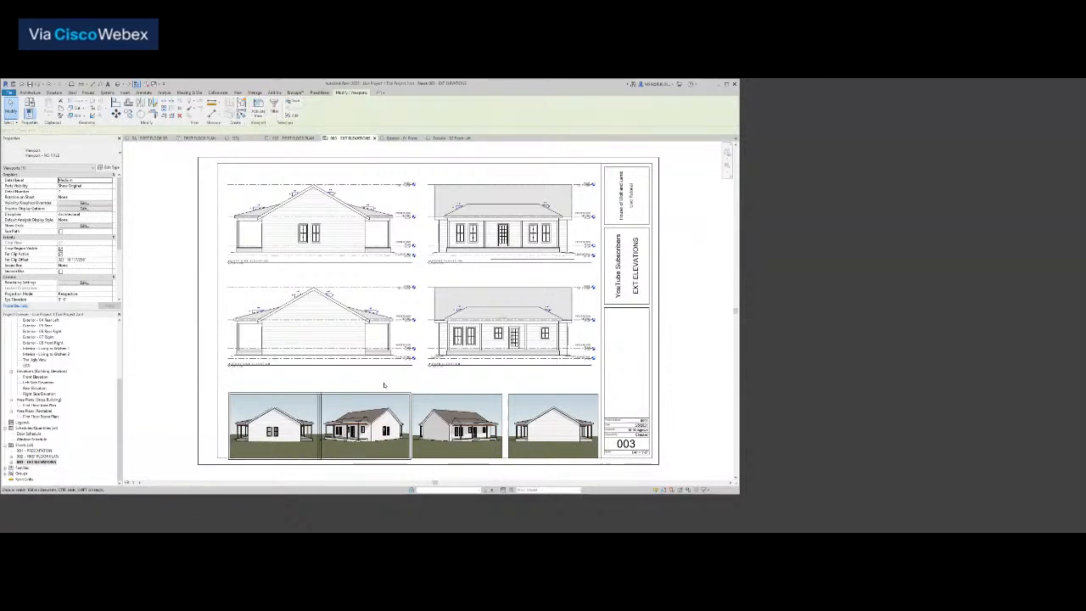
{"action": "left_click", "coordinate": [383, 379]}
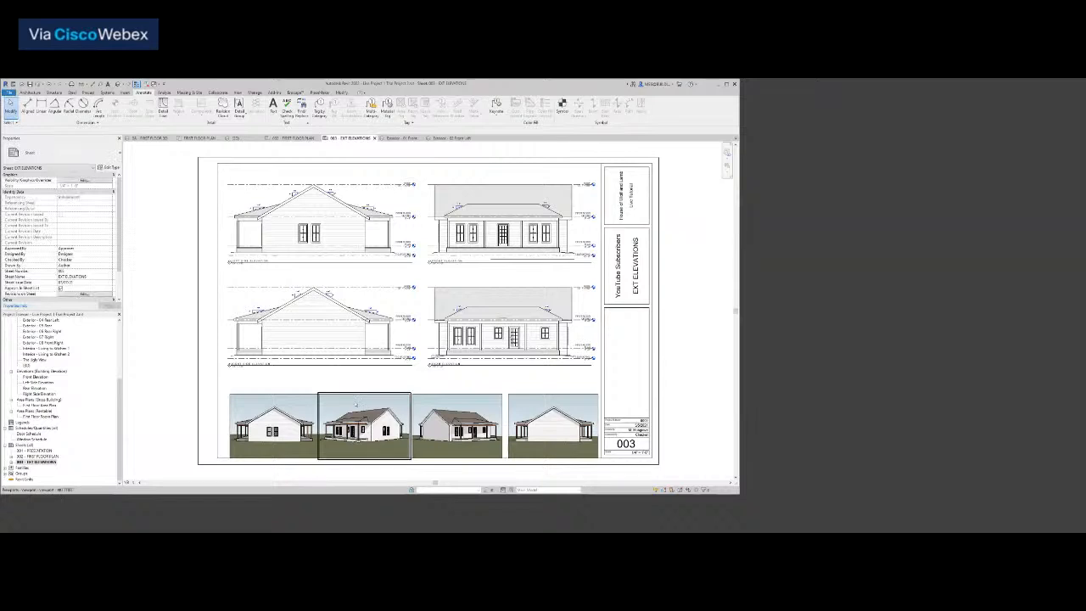
{"action": "left_click", "coordinate": [356, 405]}
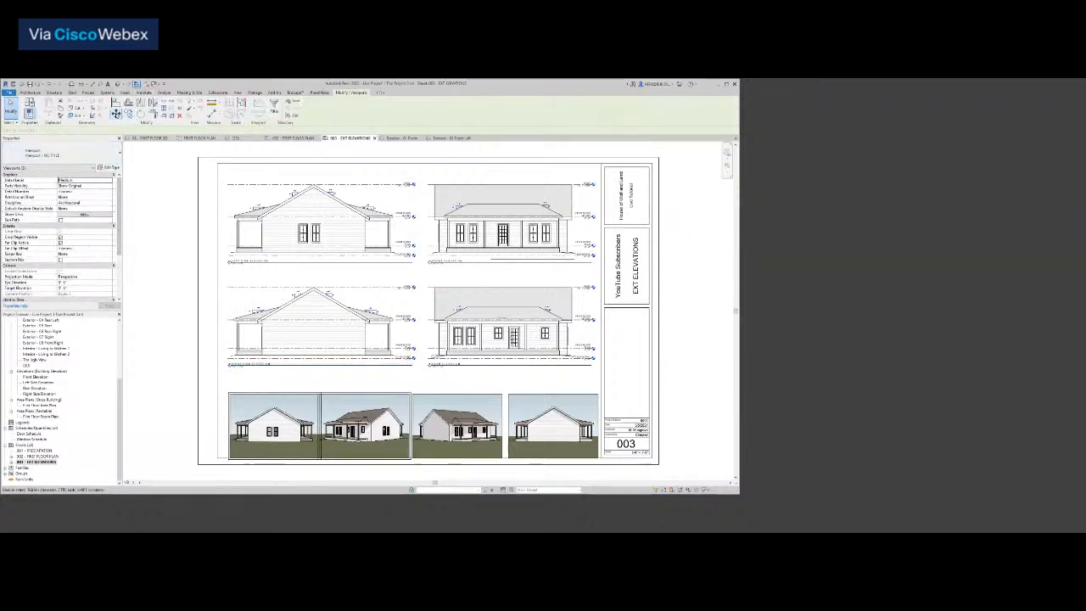
{"action": "left_click", "coordinate": [461, 382]}
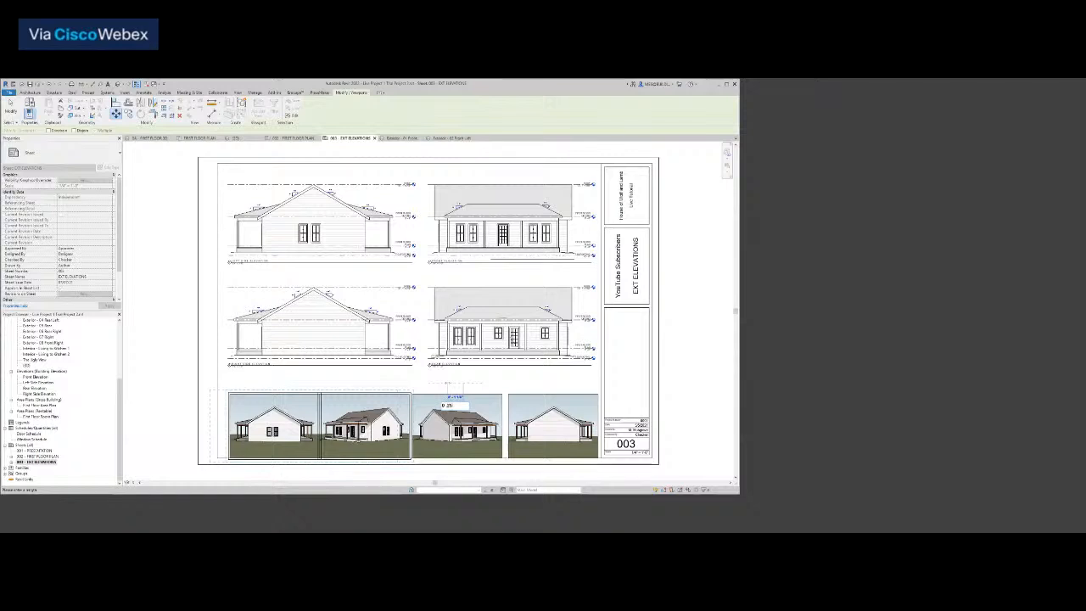
Try moving the leftmost perspective view farther left to open a gap before the second view, and deselect it
{"action": "left_click", "coordinate": [291, 440]}
{"action": "left_click", "coordinate": [459, 383]}
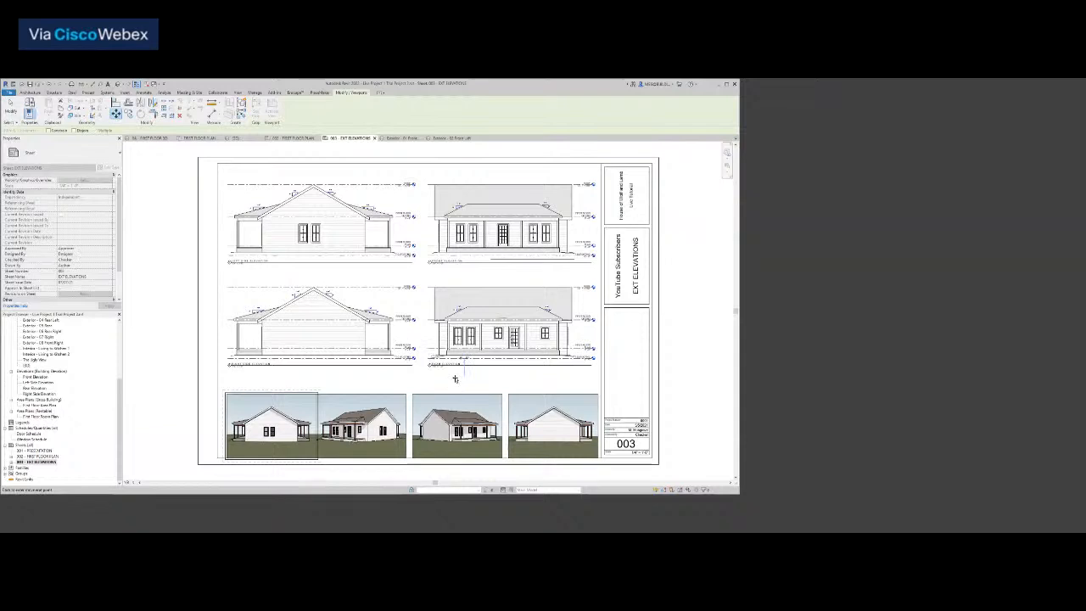
{"action": "key", "text": "Return"}
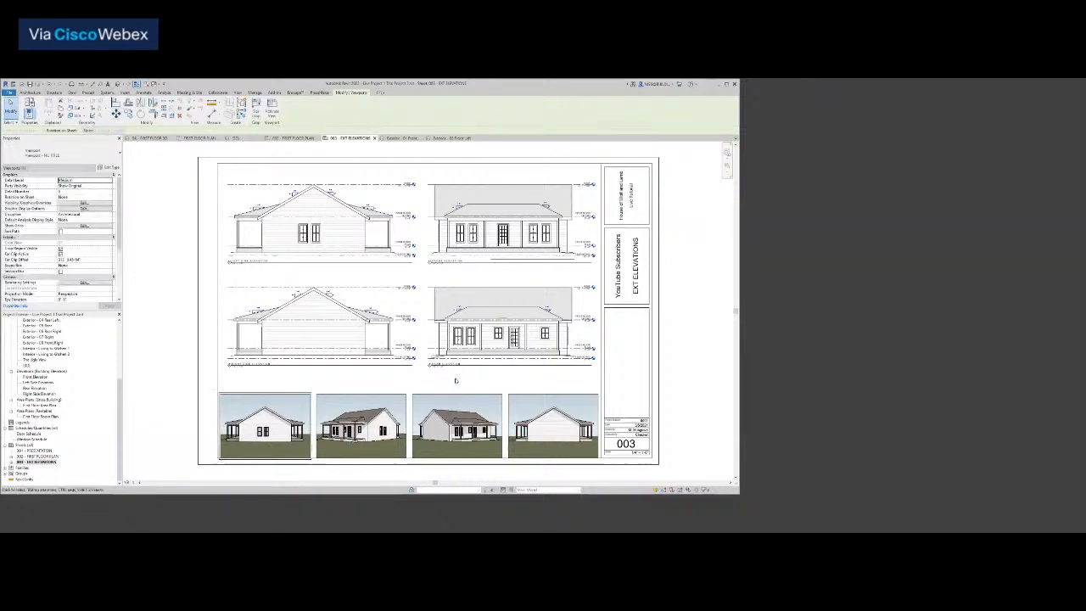
{"action": "left_click", "coordinate": [456, 381]}
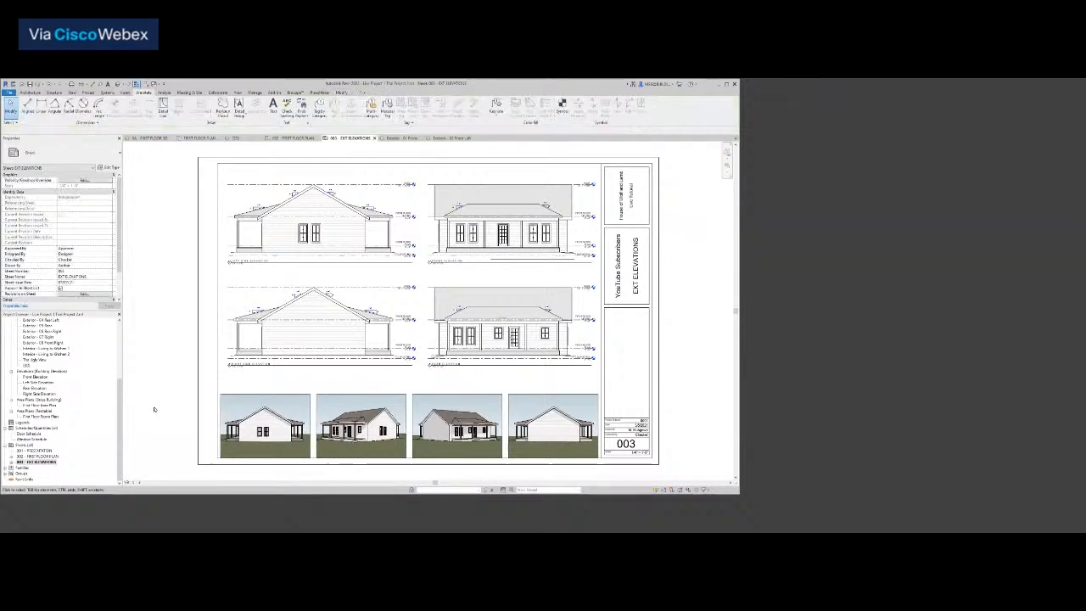
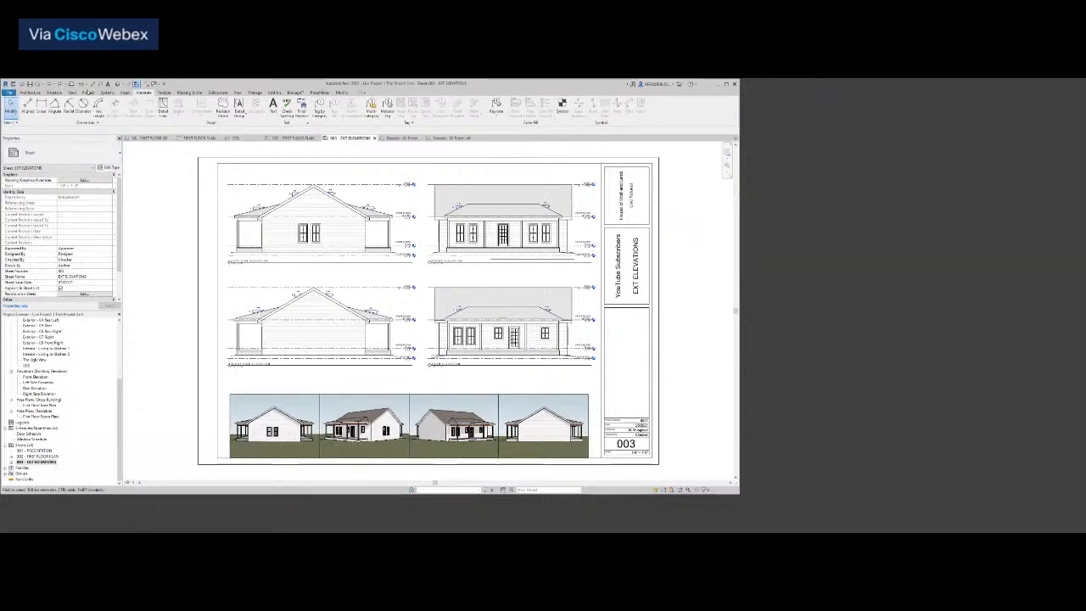
Measure the space between the right end of the perspective view row and the title block
{"action": "left_click", "coordinate": [82, 85]}
{"action": "left_click", "coordinate": [586, 391]}
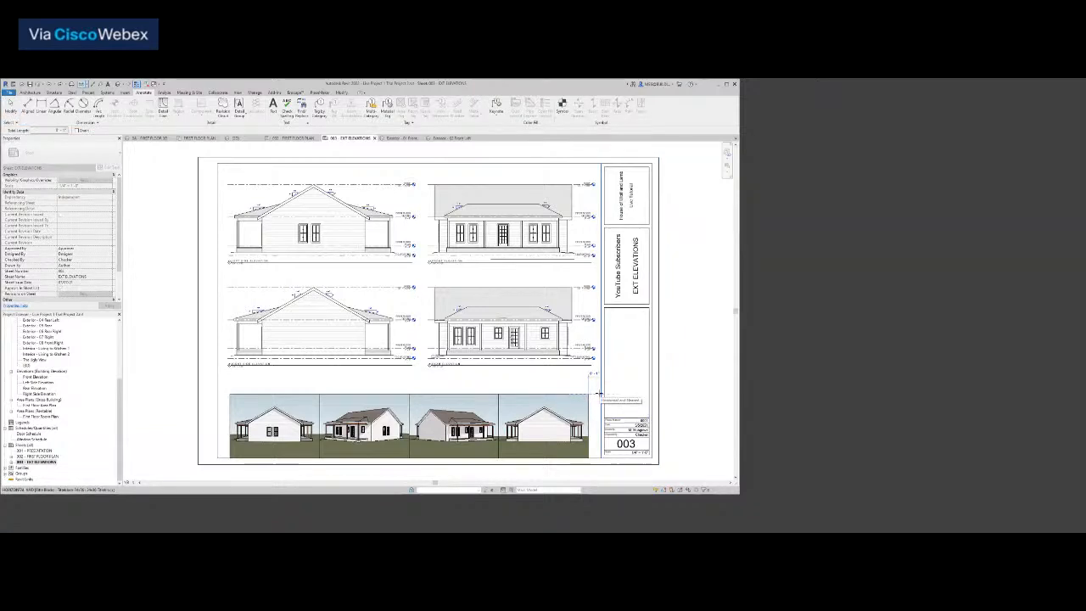
{"action": "key", "text": "Escape"}
{"action": "key", "text": "Escape"}
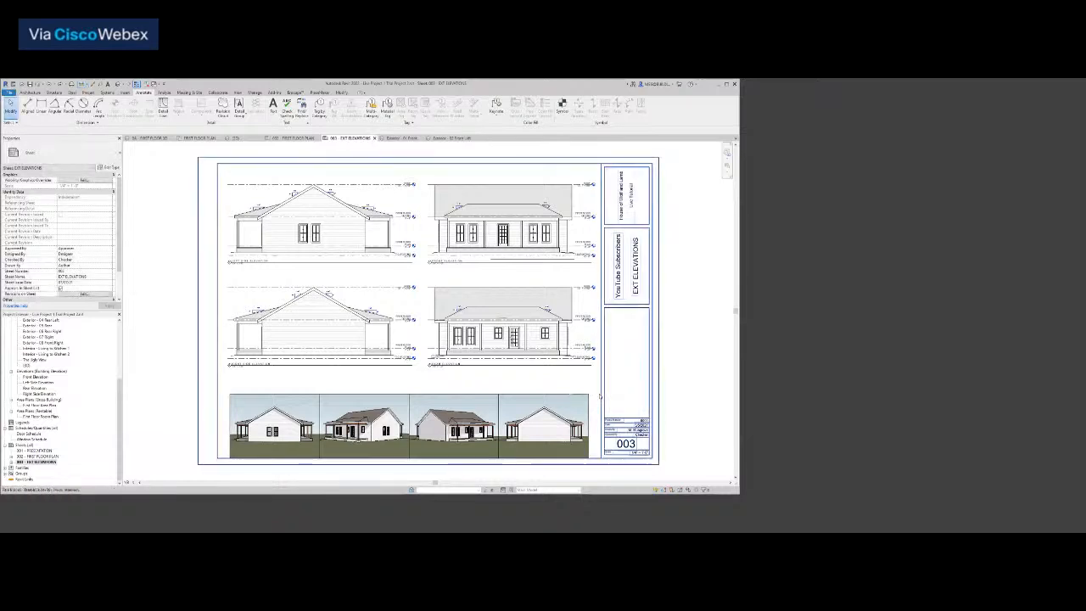
Scale the rightmost perspective view's crop region to a width of 6.5" with locked proportions
{"action": "left_click", "coordinate": [586, 402]}
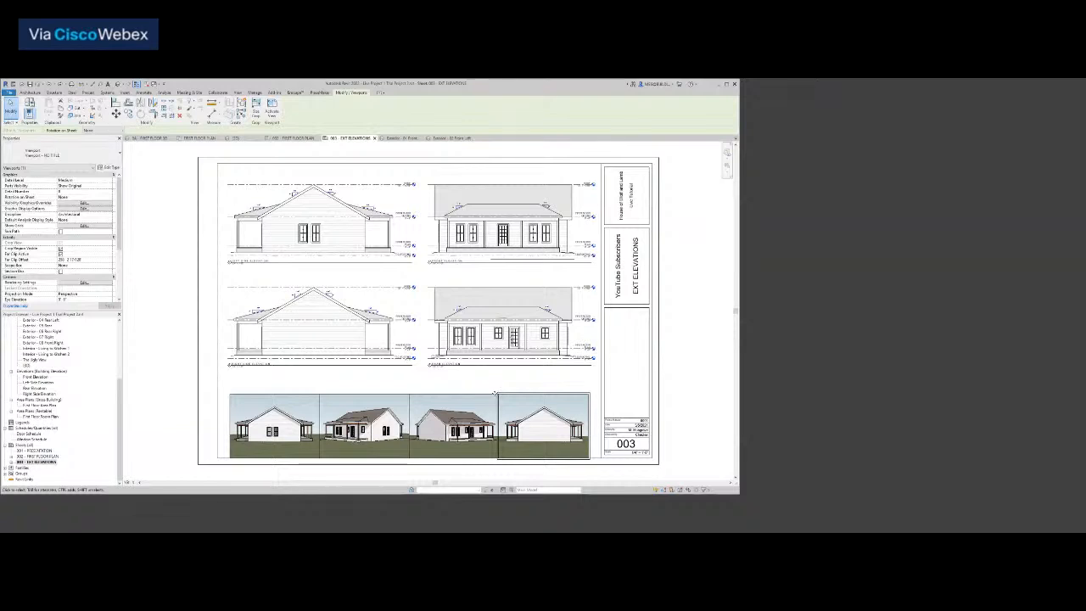
{"action": "left_click", "coordinate": [255, 108]}
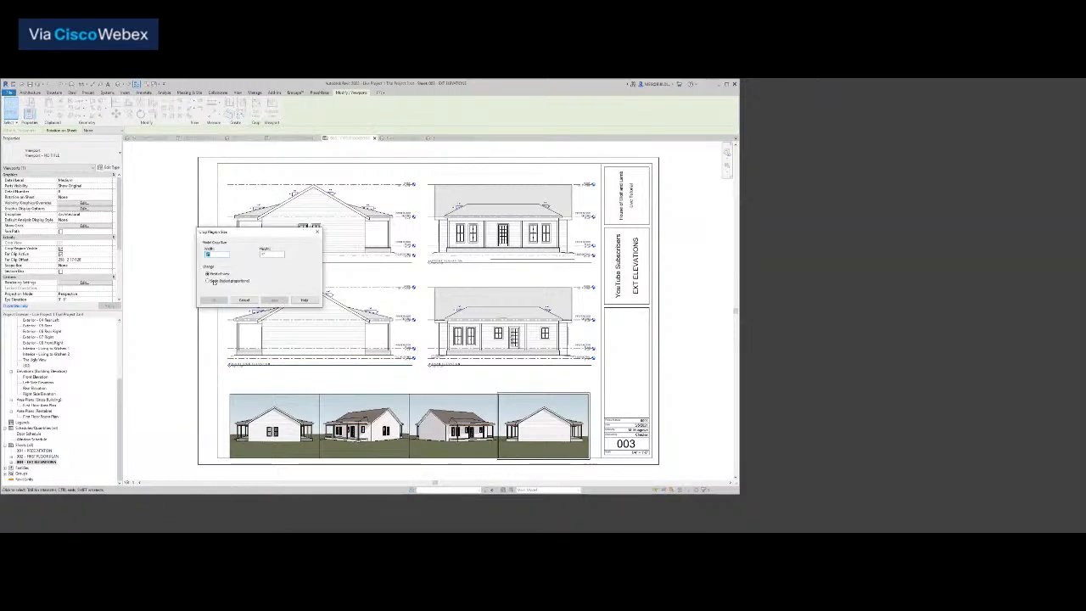
{"action": "type", "text": "6.5"}
{"action": "key", "text": "Return"}
Scale the third perspective view's crop region to a width of 6.5" with locked proportions
{"action": "left_click", "coordinate": [435, 425]}
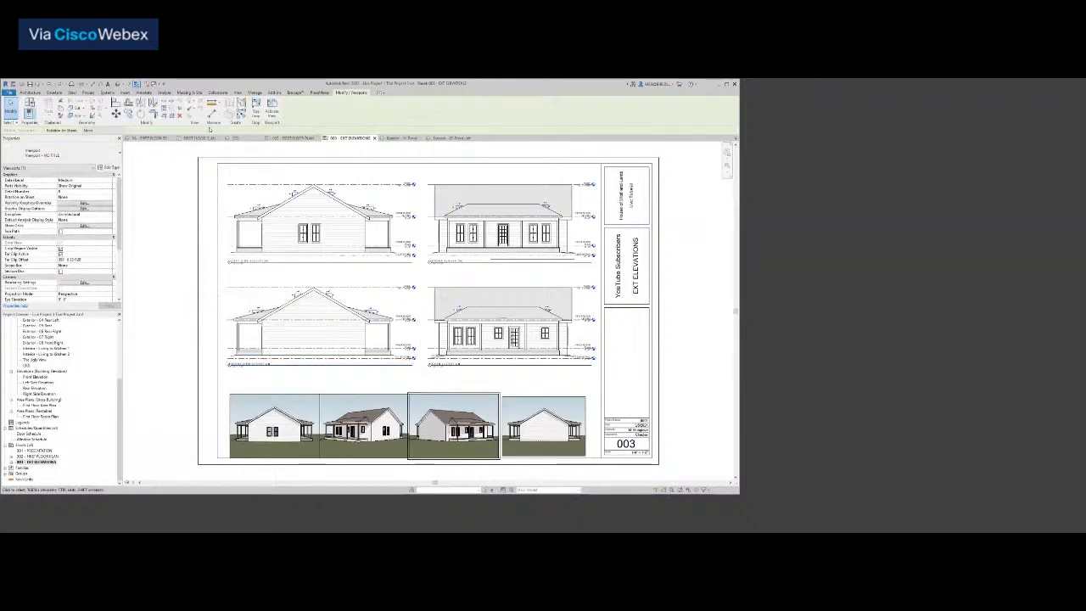
{"action": "left_click", "coordinate": [257, 110]}
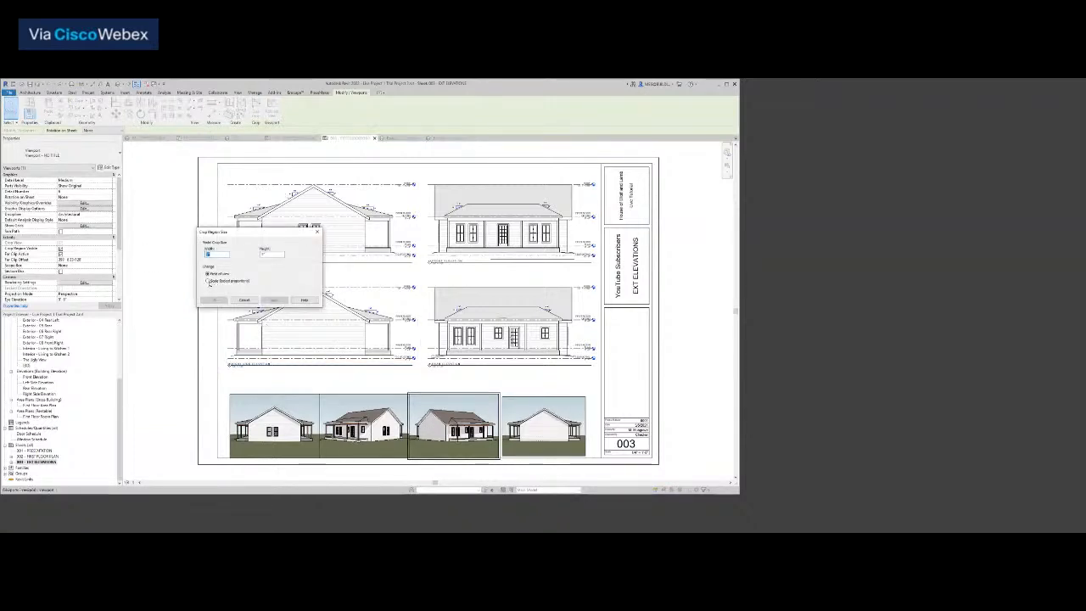
{"action": "type", "text": "6.5\""}
{"action": "key", "text": "Return"}
Try narrowing the second perspective view's crop region by field of view, without locking its proportions
{"action": "left_click", "coordinate": [347, 406]}
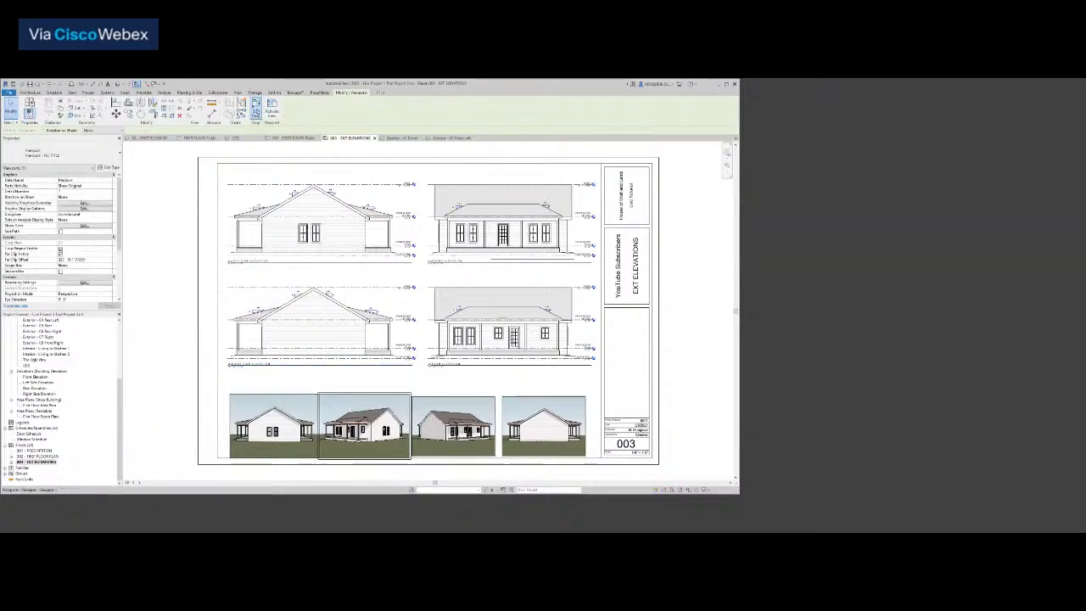
{"action": "left_click", "coordinate": [256, 109]}
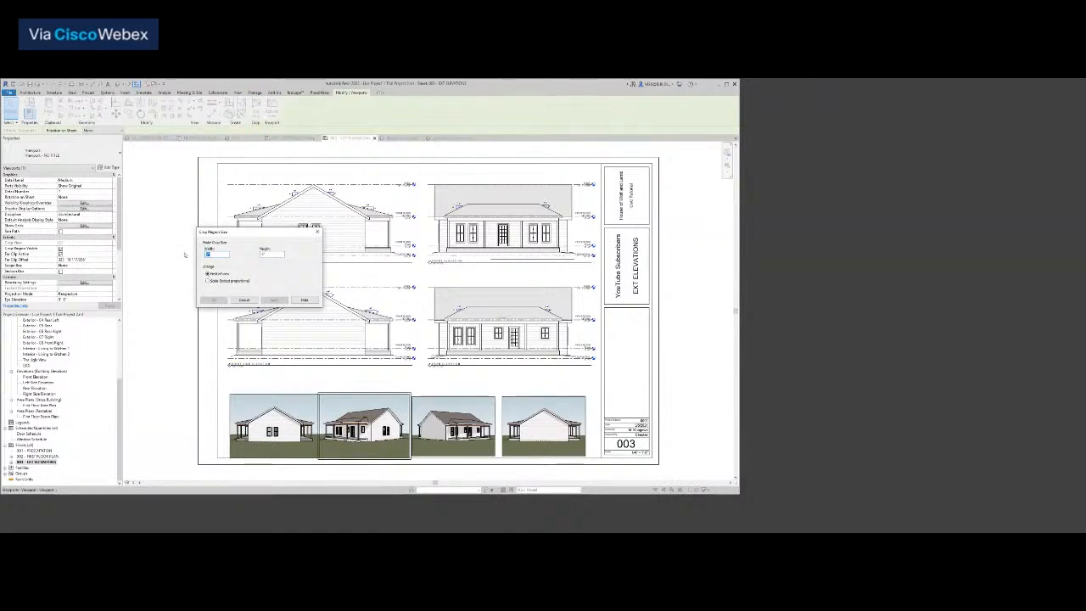
{"action": "left_click", "coordinate": [214, 301]}
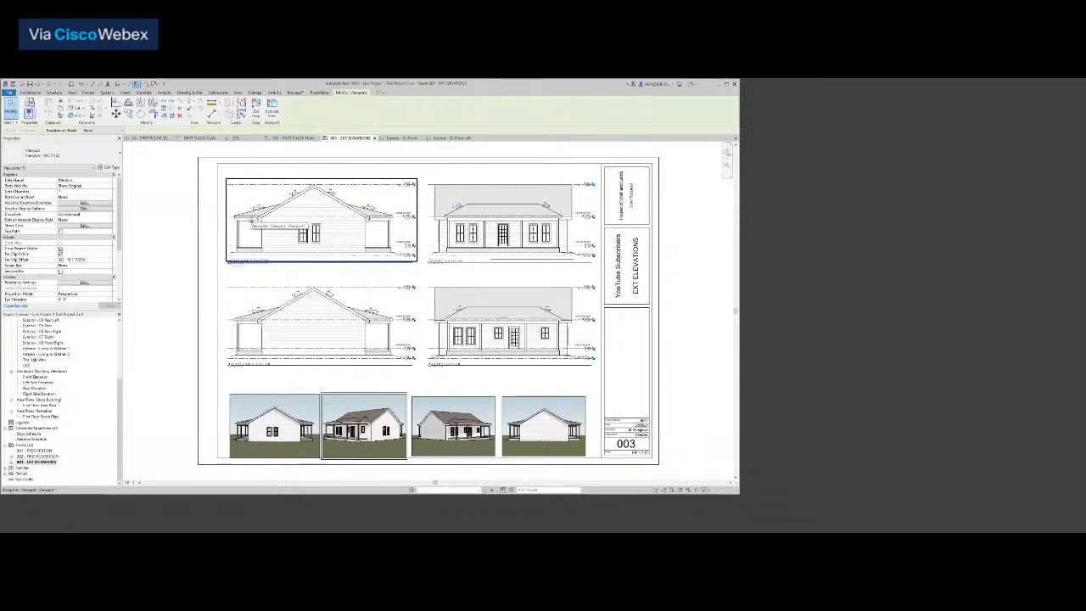
{"action": "left_click", "coordinate": [417, 390]}
{"action": "left_click", "coordinate": [384, 454]}
Scale the second perspective view's crop region to a width of 6.5" with locked proportions
{"action": "left_click", "coordinate": [260, 115]}
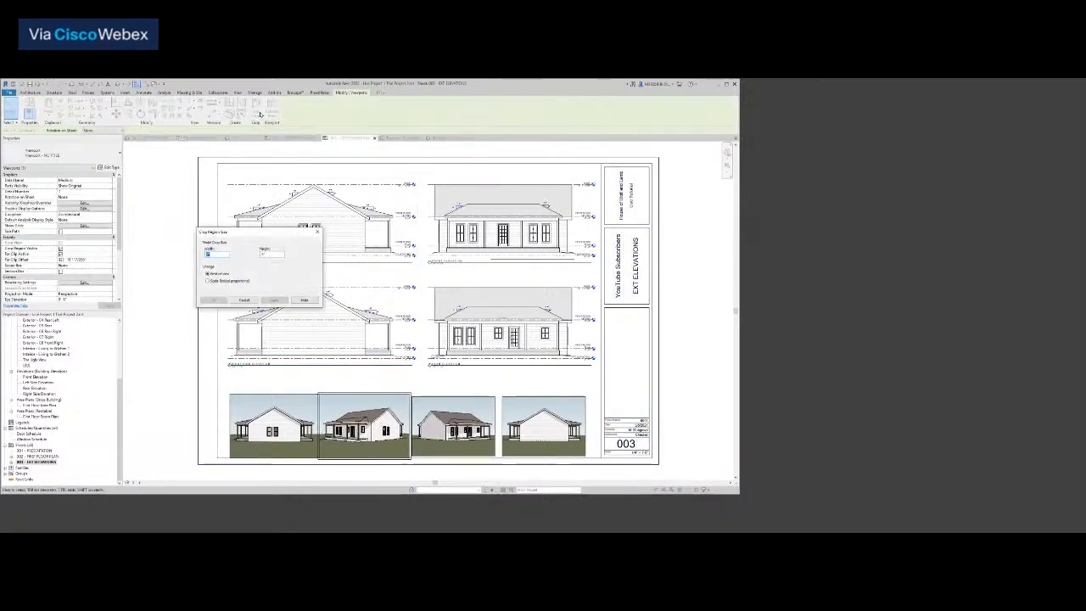
{"action": "left_click_drag", "start_coordinate": [215, 255], "coordinate": [176, 256]}
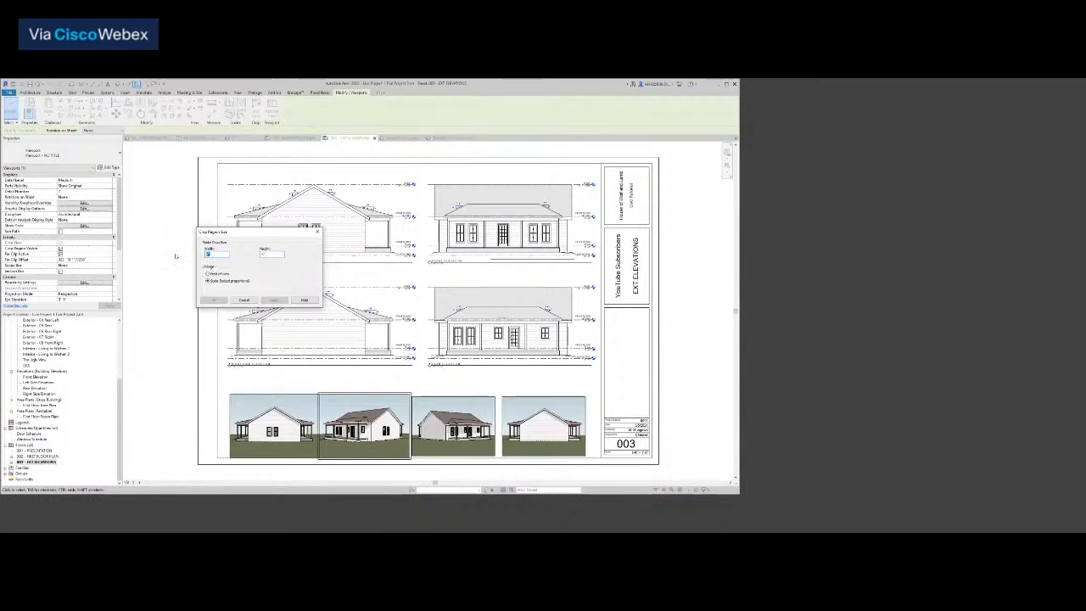
{"action": "type", "text": "6.5"}
{"action": "key", "text": "Return"}
Scale the leftmost perspective view's crop region to a width of 6.5" with locked proportions
{"action": "left_click", "coordinate": [267, 441]}
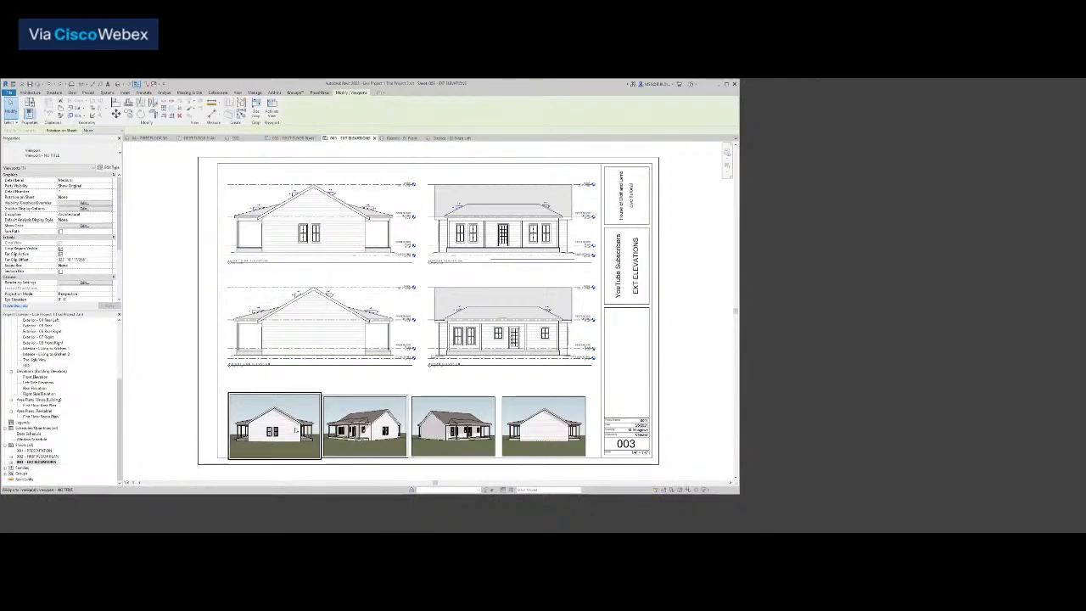
{"action": "left_click", "coordinate": [287, 174]}
{"action": "left_click", "coordinate": [255, 106]}
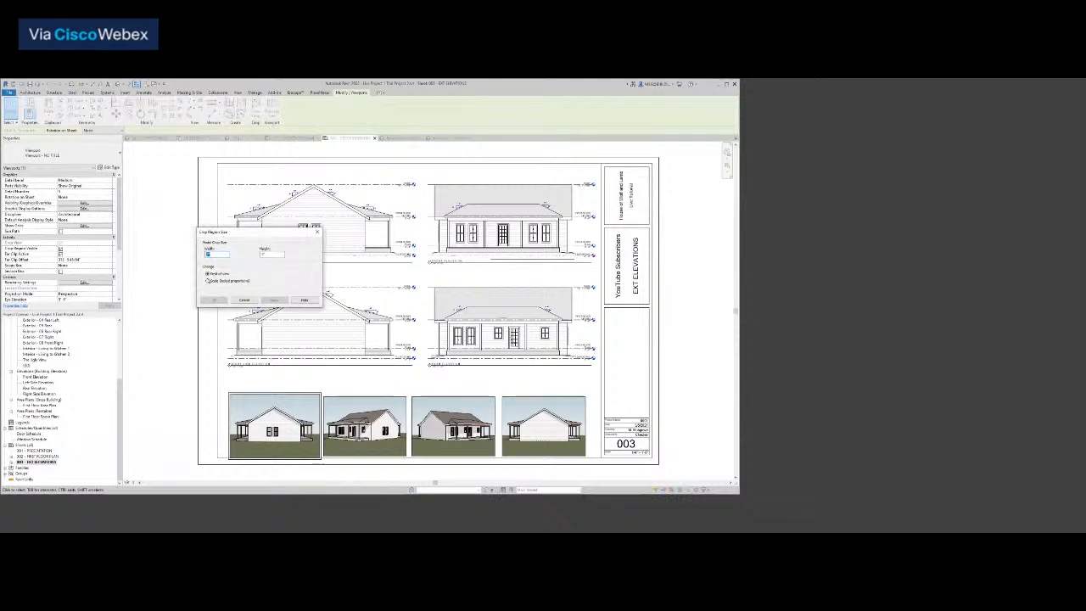
{"action": "left_click", "coordinate": [207, 280]}
{"action": "type", "text": "6.5"}
{"action": "key", "text": "Return"}
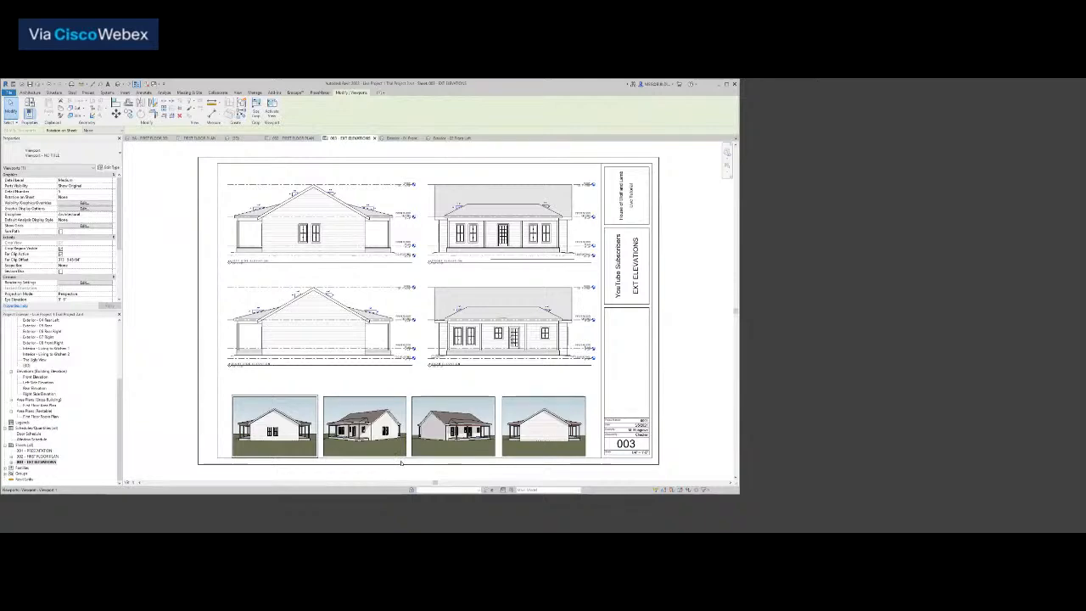
Measure the gap between the leftmost and second perspective views
{"action": "scroll", "coordinate": [401, 463], "scroll_direction": "up", "scroll_amount": 2}
{"action": "scroll", "coordinate": [401, 462], "scroll_direction": "down", "scroll_amount": 2}
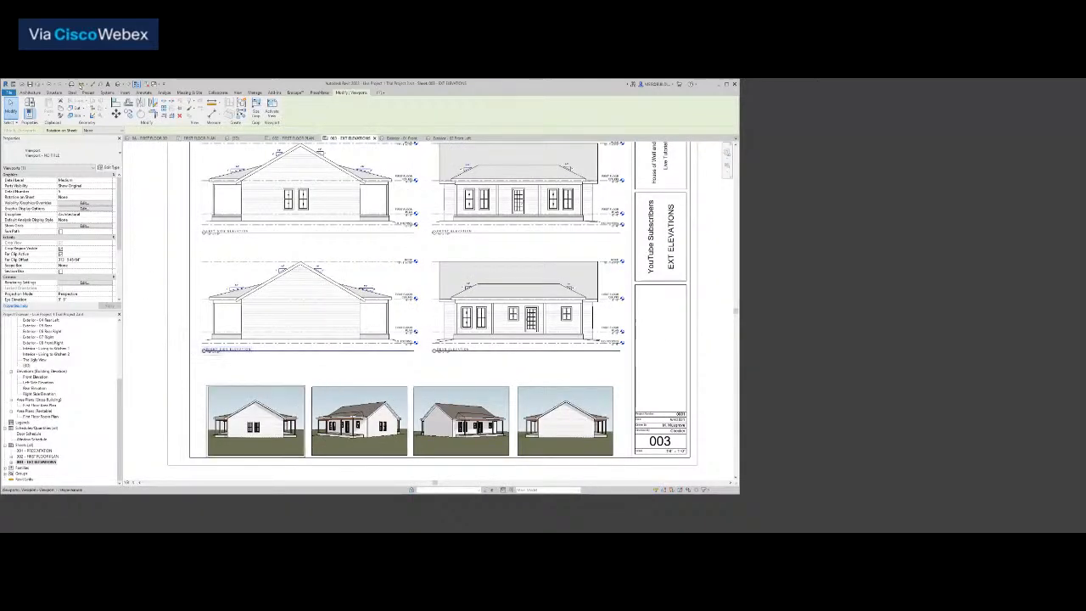
{"action": "left_click", "coordinate": [81, 85]}
{"action": "scroll", "coordinate": [306, 393], "scroll_direction": "up", "scroll_amount": 3}
{"action": "scroll", "coordinate": [300, 375], "scroll_direction": "down", "scroll_amount": 5}
{"action": "scroll", "coordinate": [300, 374], "scroll_direction": "up", "scroll_amount": 3}
{"action": "left_click", "coordinate": [302, 371]}
{"action": "key", "text": "Escape"}
{"action": "key", "text": "Escape"}
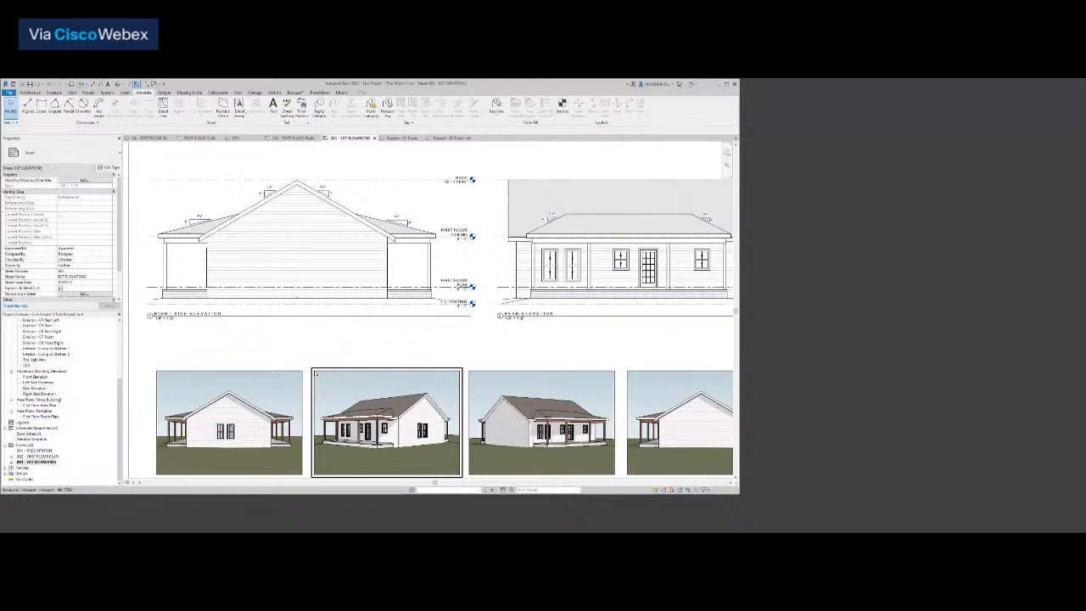
{"action": "scroll", "coordinate": [332, 428], "scroll_direction": "down", "scroll_amount": 3}
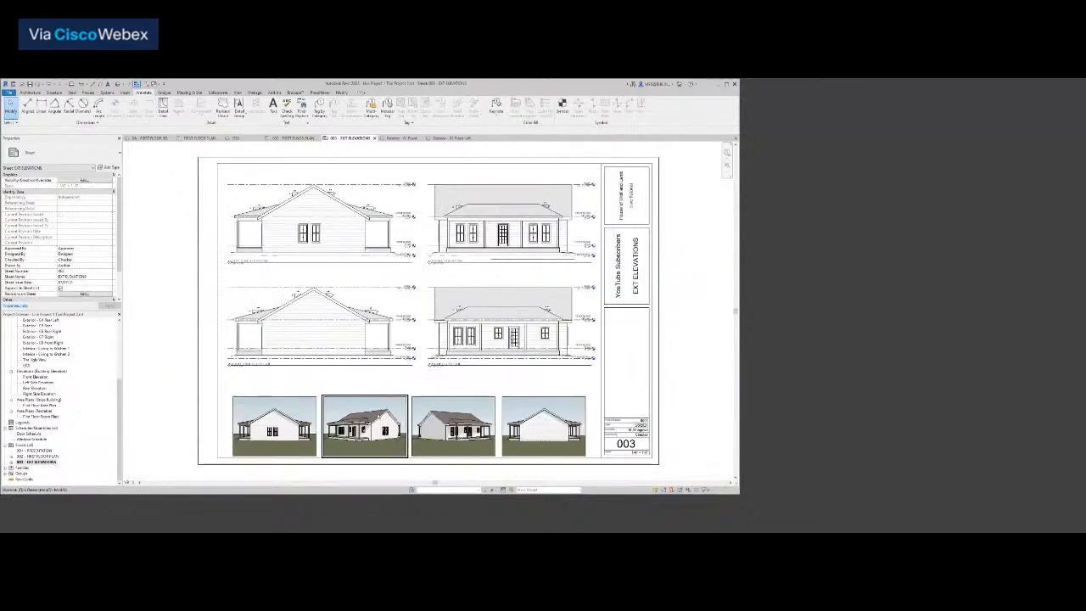
Draw a horizontal detail line above the perspective views, from the left sheet border to the title block's inner border line
{"action": "key", "text": "d"}
{"action": "key", "text": "l"}
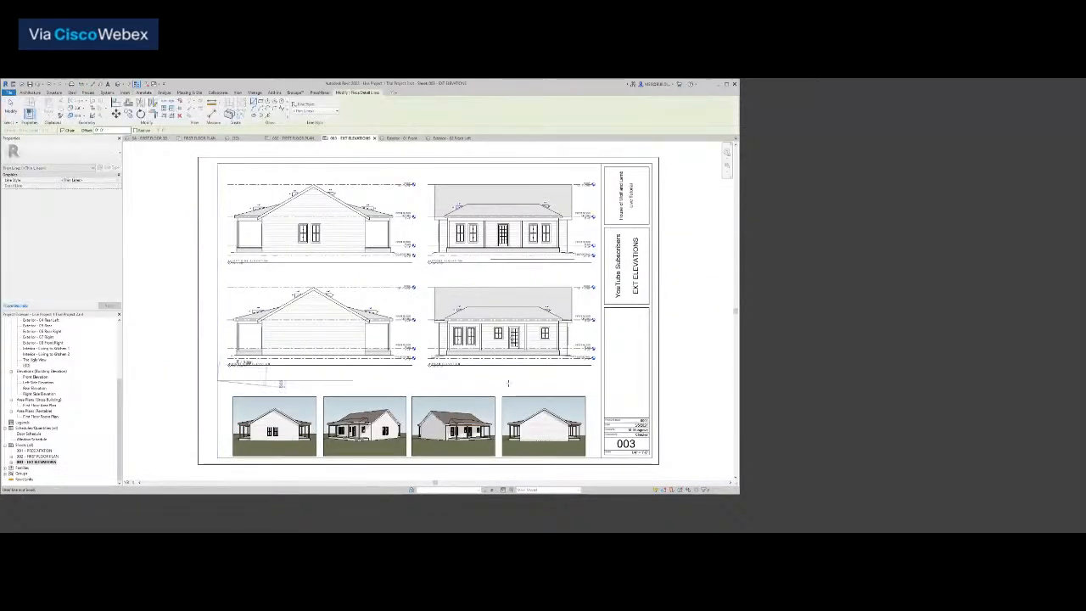
{"action": "left_click", "coordinate": [598, 382]}
{"action": "key", "text": "Escape"}
{"action": "key", "text": "Escape"}
{"action": "left_click", "coordinate": [598, 381]}
{"action": "scroll", "coordinate": [599, 382], "scroll_direction": "up", "scroll_amount": 5}
{"action": "left_click_drag", "start_coordinate": [603, 381], "coordinate": [619, 380]}
{"action": "key", "text": "Escape"}
{"action": "scroll", "coordinate": [623, 384], "scroll_direction": "down", "scroll_amount": 3}
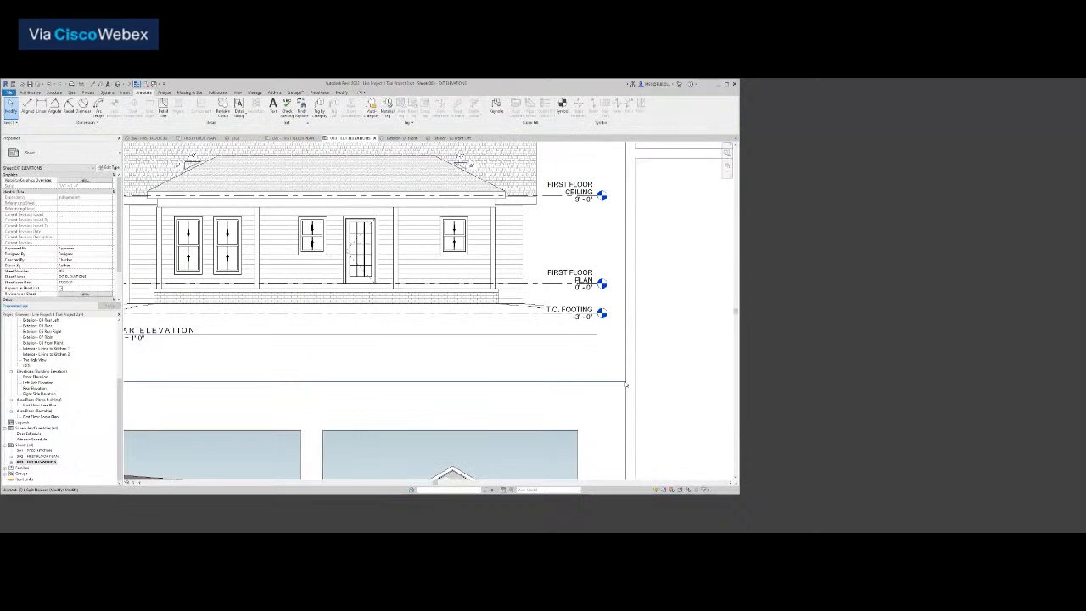
Draw a vertical detail line from the horizontal line's midpoint down past the lower sheet border
{"action": "key", "text": "d"}
{"action": "key", "text": "l"}
{"action": "scroll", "coordinate": [423, 355], "scroll_direction": "down", "scroll_amount": 4}
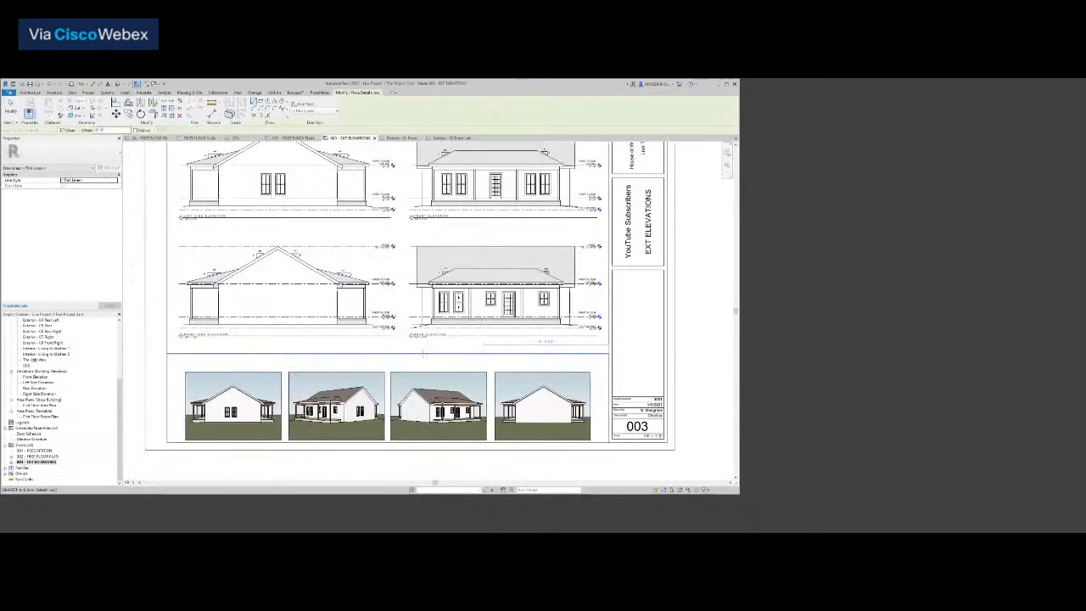
{"action": "scroll", "coordinate": [385, 353], "scroll_direction": "up", "scroll_amount": 2}
{"action": "left_click", "coordinate": [385, 353]}
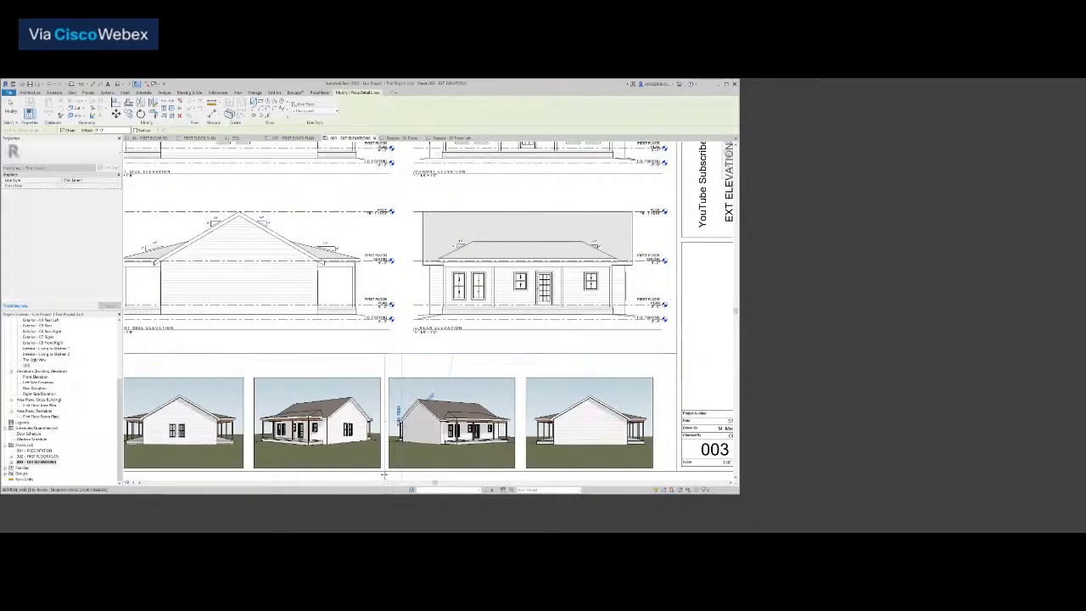
{"action": "key", "text": "Escape"}
{"action": "key", "text": "Escape"}
Move the third perspective view so its lower-left corner sits where the vertical detail line meets the lower sheet border
{"action": "scroll", "coordinate": [436, 359], "scroll_direction": "up", "scroll_amount": 4}
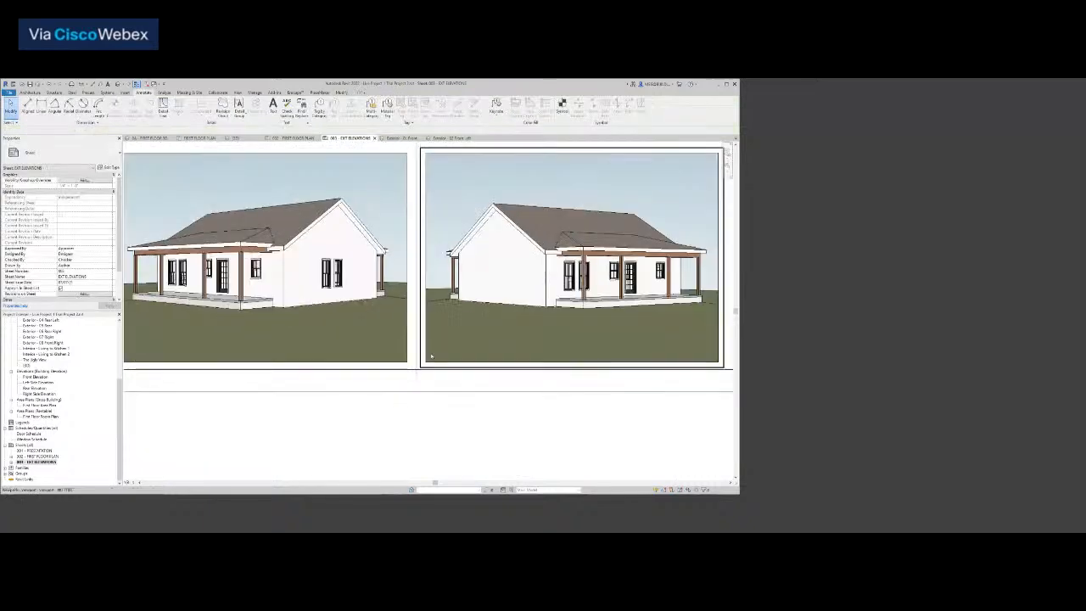
{"action": "left_click", "coordinate": [428, 362]}
{"action": "scroll", "coordinate": [434, 368], "scroll_direction": "up", "scroll_amount": 3}
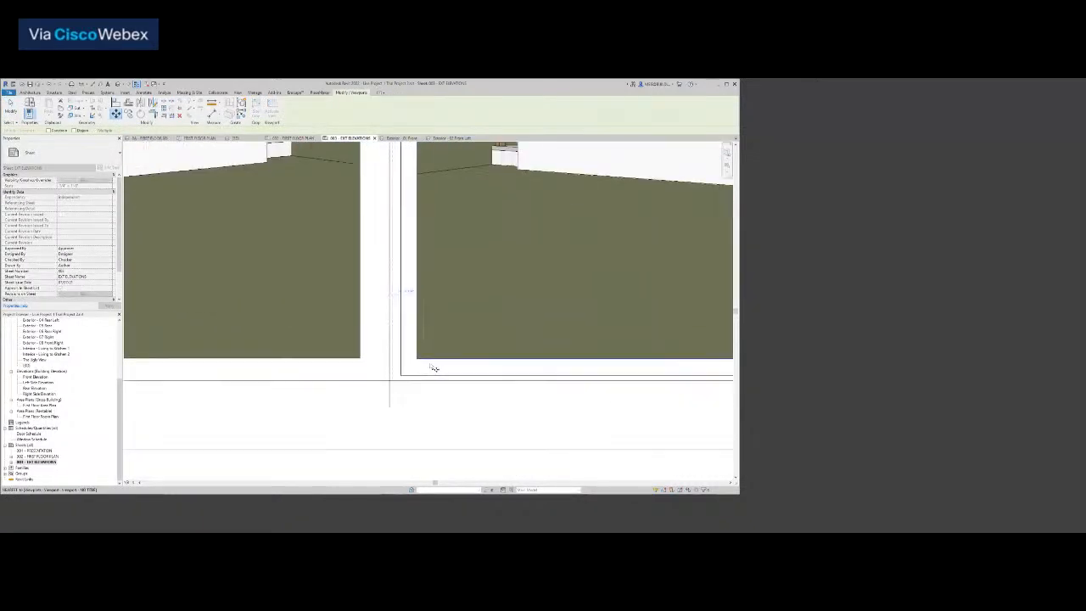
{"action": "left_click", "coordinate": [419, 360]}
{"action": "left_click", "coordinate": [393, 379]}
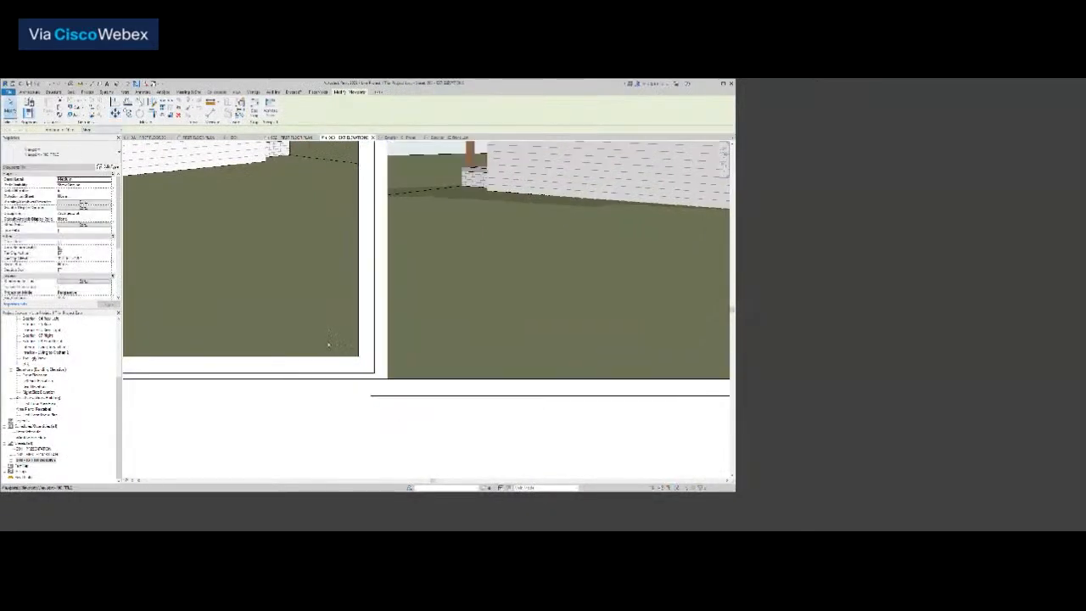
{"action": "key", "text": "Escape"}
Butt the second perspective view against the third at the vertical detail line, and the rightmost view against the third's lower-right corner
{"action": "left_click", "coordinate": [358, 356]}
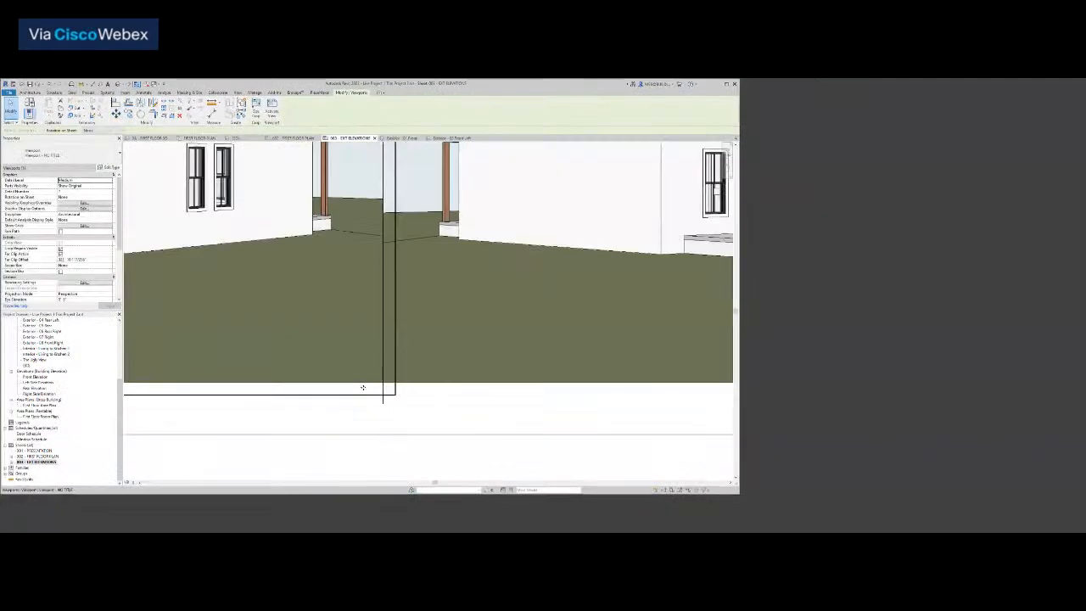
{"action": "scroll", "coordinate": [362, 388], "scroll_direction": "down", "scroll_amount": 5}
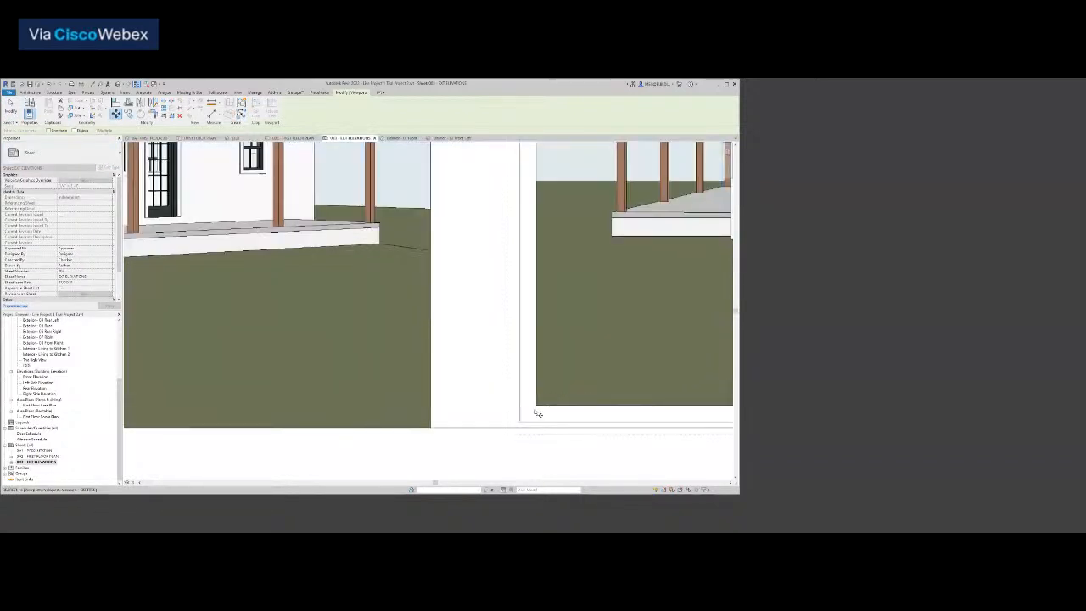
{"action": "left_click", "coordinate": [536, 406]}
{"action": "left_click", "coordinate": [431, 428]}
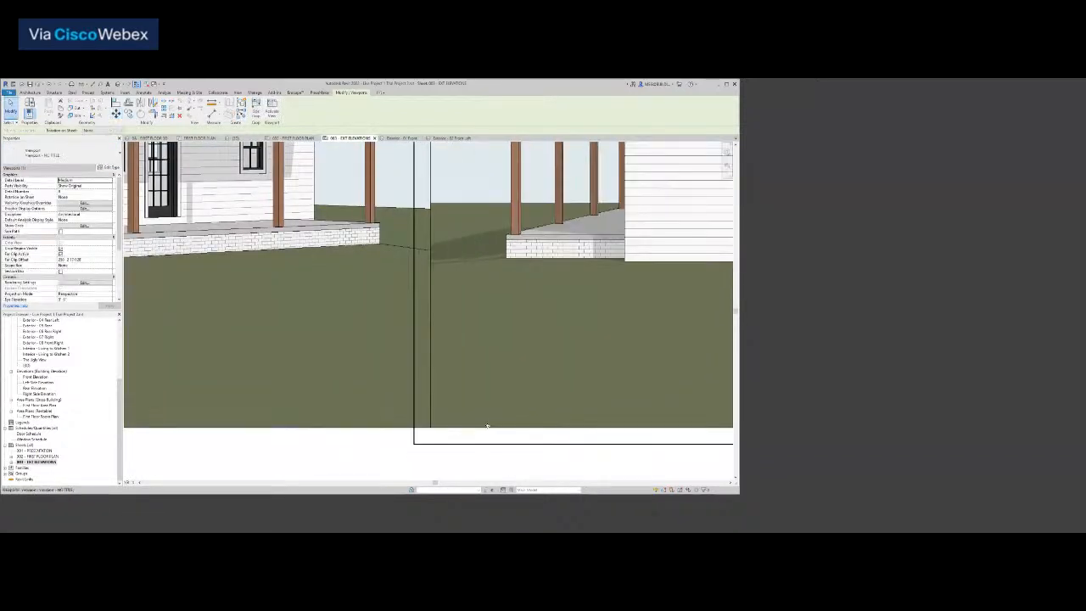
Move the leftmost perspective view so its lower-right corner meets the second view's lower-left corner
{"action": "scroll", "coordinate": [382, 399], "scroll_direction": "down", "scroll_amount": 3}
{"action": "scroll", "coordinate": [317, 381], "scroll_direction": "up", "scroll_amount": 4}
{"action": "left_click", "coordinate": [316, 383]}
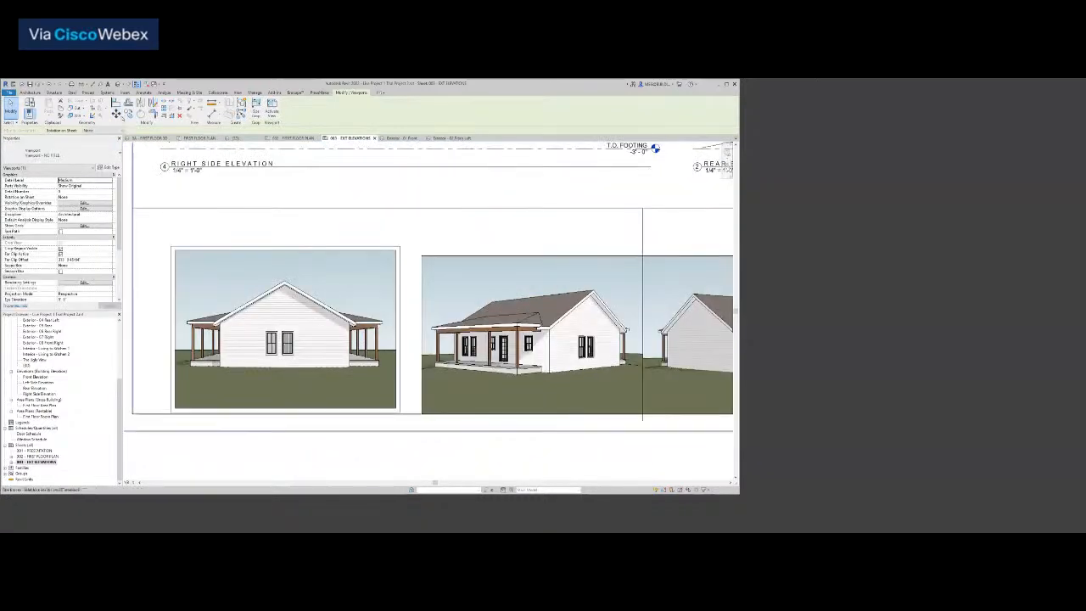
{"action": "left_click", "coordinate": [116, 112]}
{"action": "scroll", "coordinate": [409, 423], "scroll_direction": "up", "scroll_amount": 4}
{"action": "left_click", "coordinate": [364, 375]}
{"action": "left_click", "coordinate": [416, 406]}
{"action": "scroll", "coordinate": [416, 409], "scroll_direction": "down", "scroll_amount": 5}
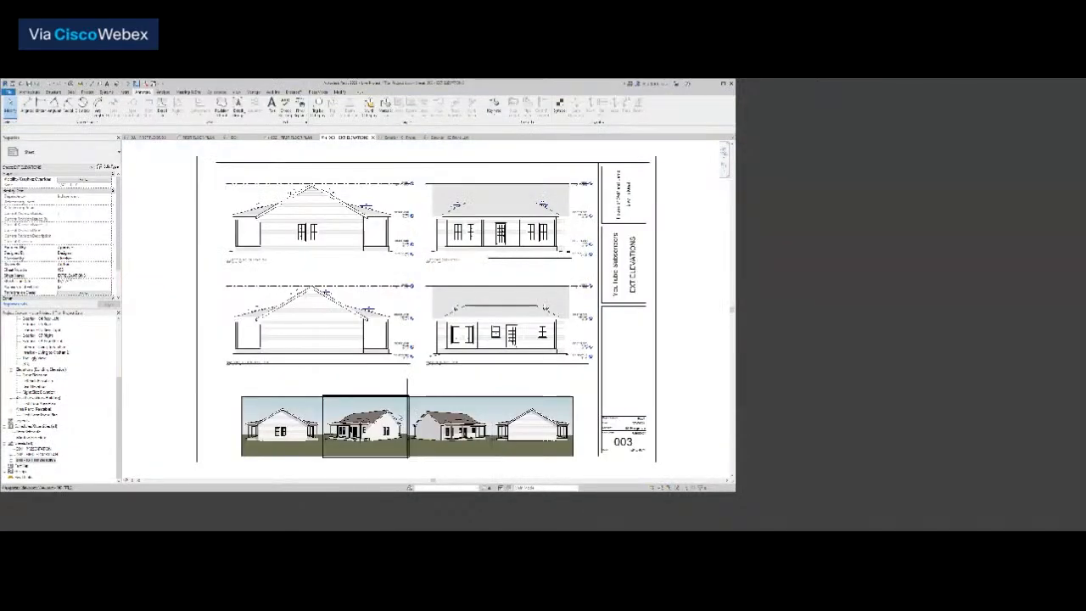
Measure the space between the right end of the joined perspective row and the title block
{"action": "left_click", "coordinate": [81, 86]}
{"action": "left_click", "coordinate": [572, 396]}
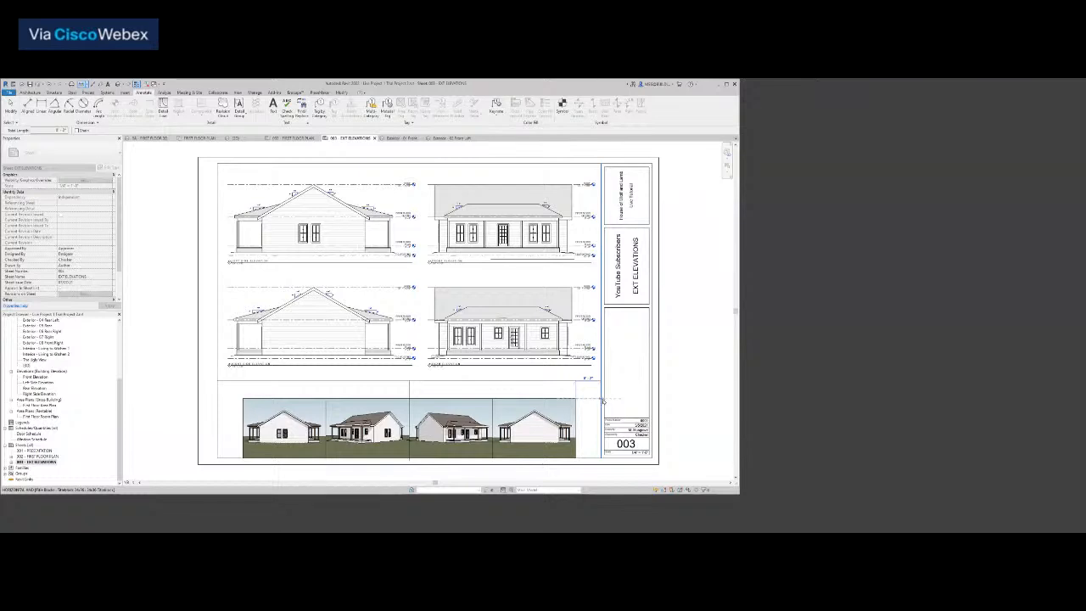
{"action": "key", "text": "Escape"}
{"action": "key", "text": "Escape"}
Try moving the third and rightmost perspective views together 0.5" to the right
{"action": "left_click", "coordinate": [528, 426]}
{"action": "left_click", "coordinate": [471, 419], "text": "ctrl"}
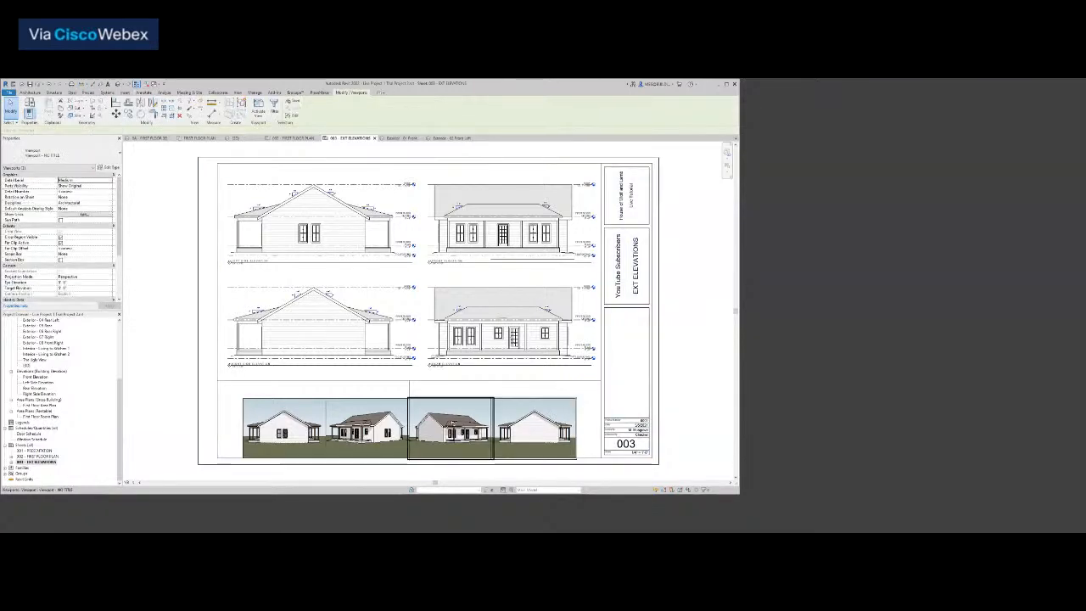
{"action": "key", "text": "m"}
{"action": "key", "text": "v"}
{"action": "left_click", "coordinate": [468, 387]}
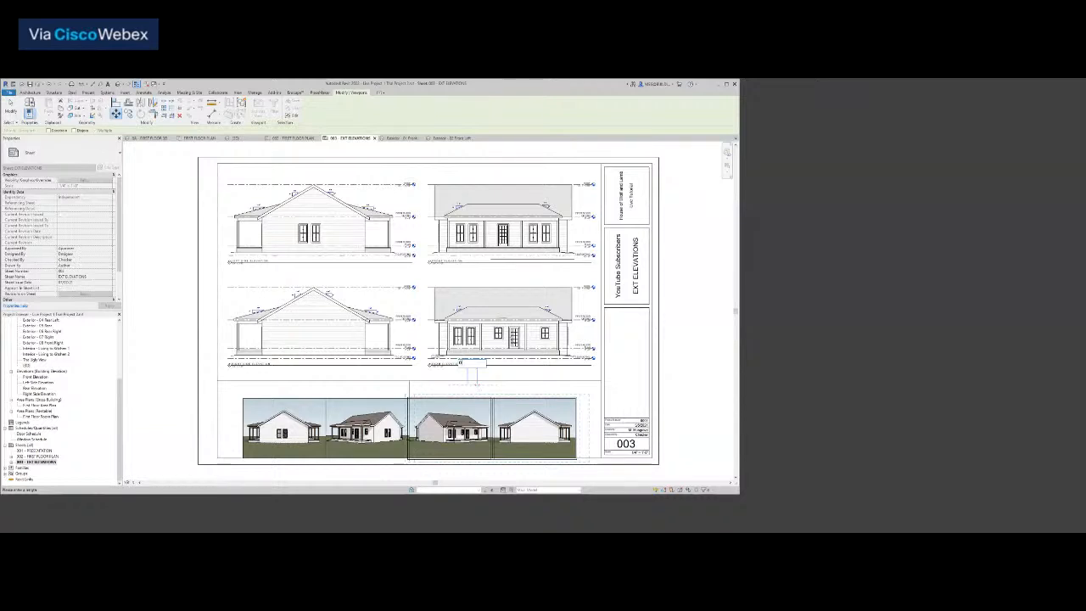
{"action": "key", "text": "Return"}
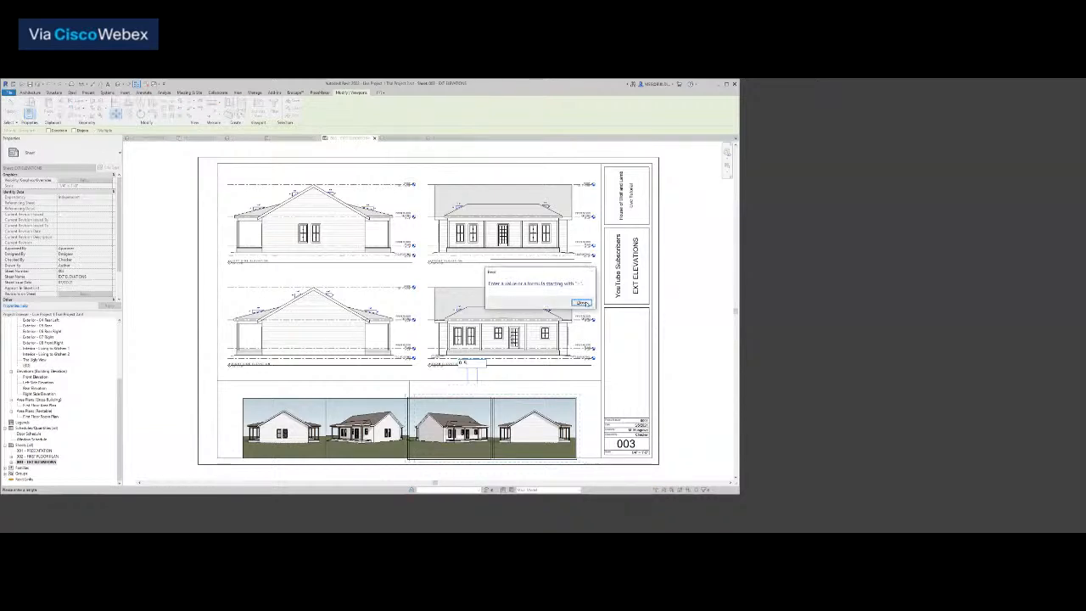
{"action": "left_click", "coordinate": [580, 303]}
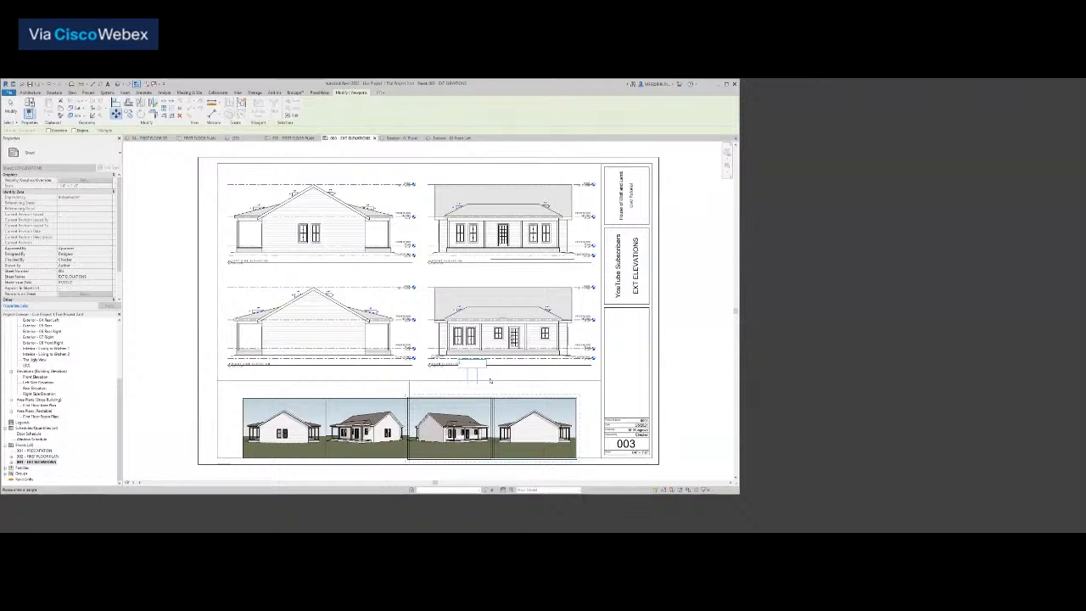
{"action": "type", "text": ".5"}
{"action": "key", "text": "Return"}
Try moving the rightmost perspective view farther right, and undo both viewport moves
{"action": "left_click", "coordinate": [542, 428]}
{"action": "left_click", "coordinate": [116, 113]}
{"action": "left_click", "coordinate": [519, 385]}
{"action": "left_click", "coordinate": [533, 385]}
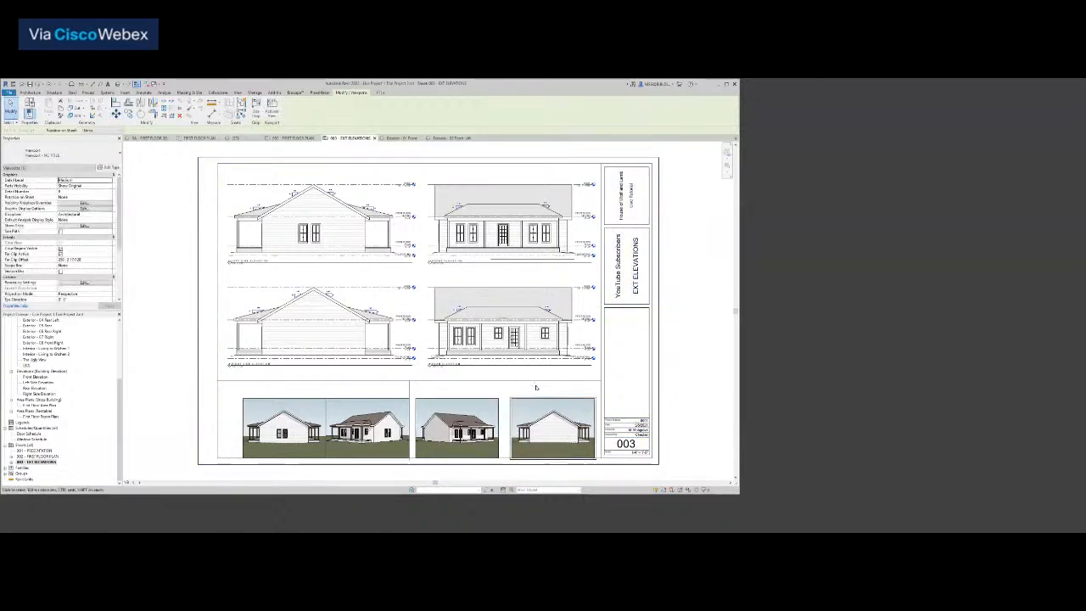
{"action": "left_click", "coordinate": [457, 429]}
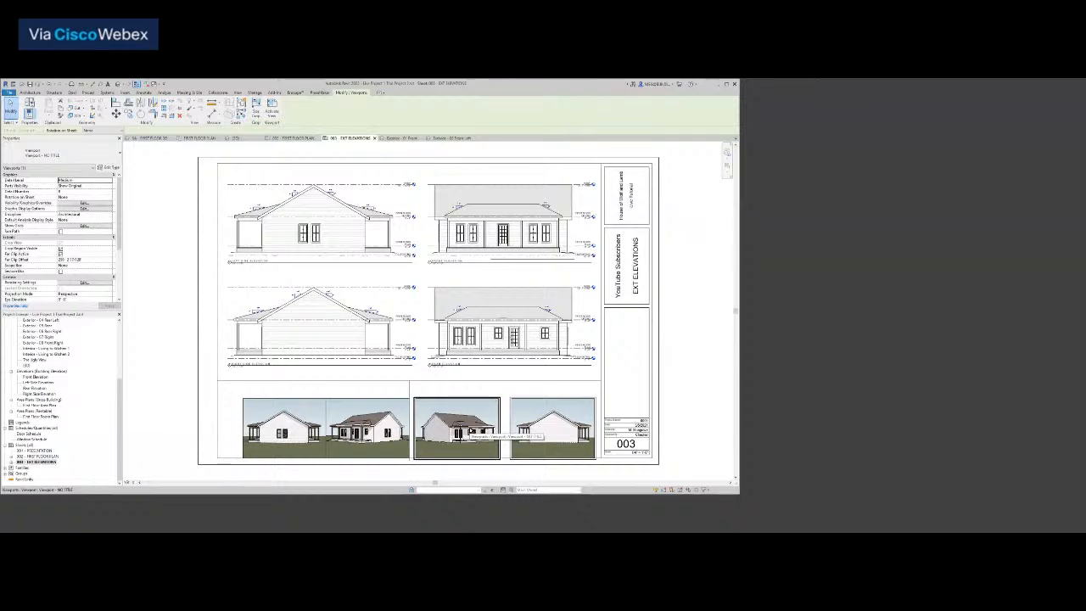
{"action": "key", "text": "ctrl+z"}
{"action": "key", "text": "ctrl+z"}
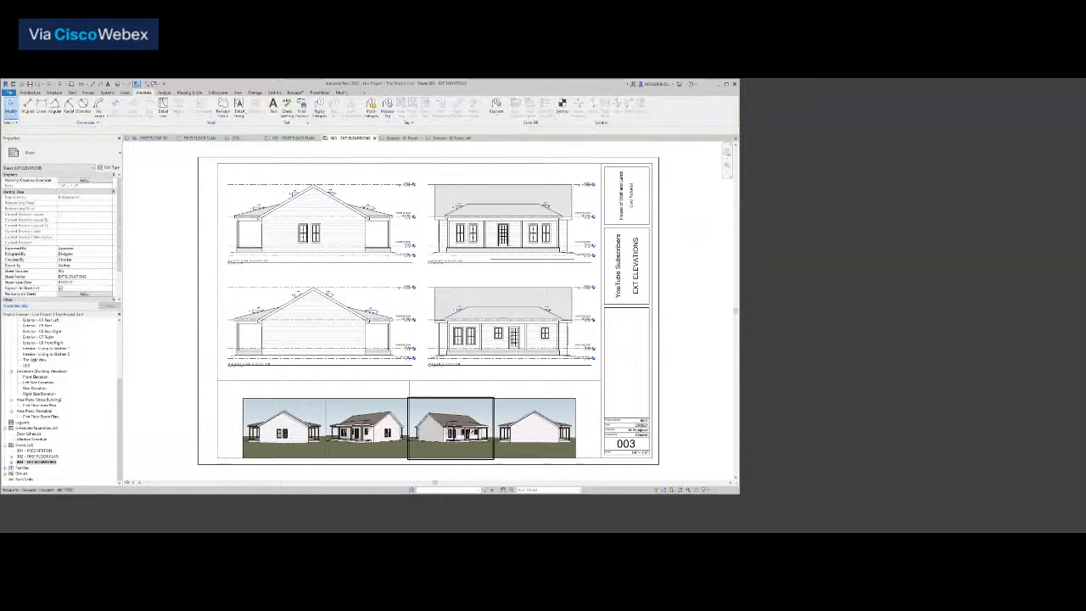
Move the third and rightmost perspective views together 1/4" to the right
{"action": "left_click", "coordinate": [470, 425]}
{"action": "left_click", "coordinate": [523, 418], "text": "ctrl"}
{"action": "key", "text": "m"}
{"action": "key", "text": "v"}
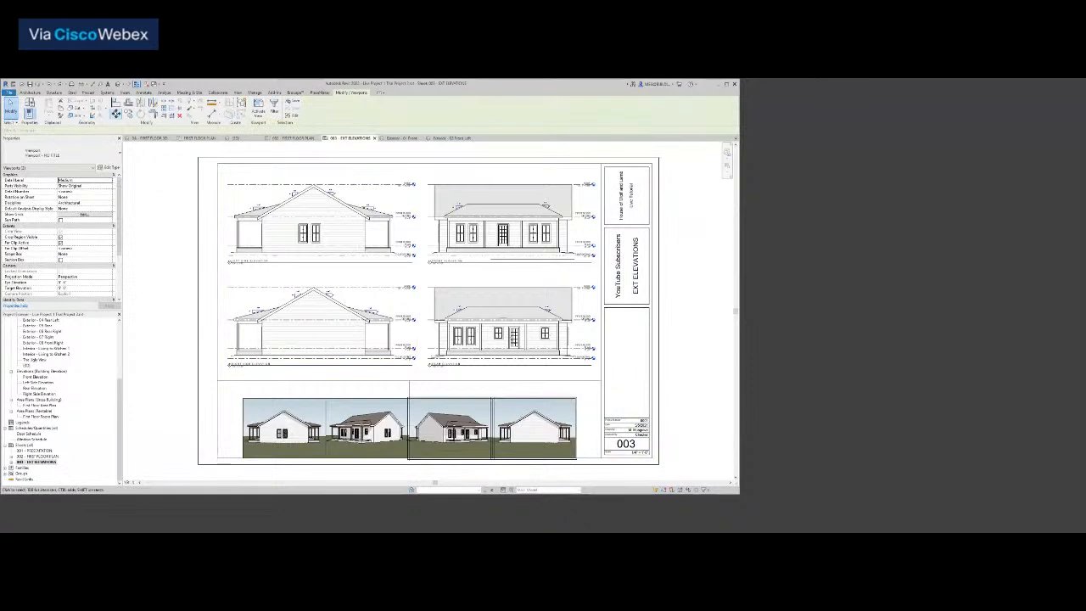
{"action": "type", "text": "1/4"}
{"action": "key", "text": "Return"}
Move the rightmost perspective view 1/2" to the right, away from the third view
{"action": "left_click", "coordinate": [531, 417]}
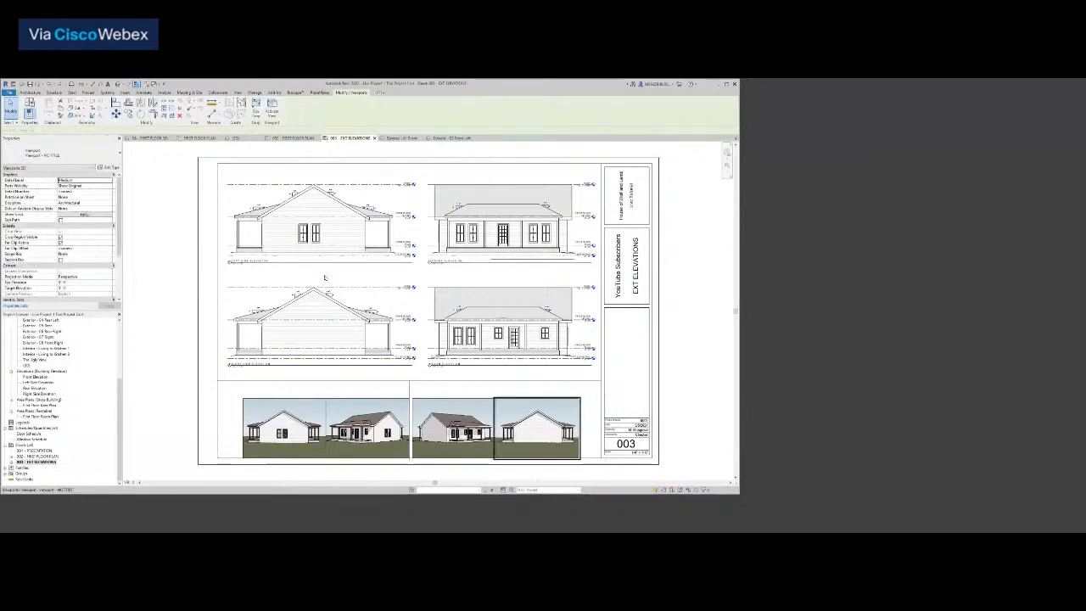
{"action": "left_click", "coordinate": [501, 387]}
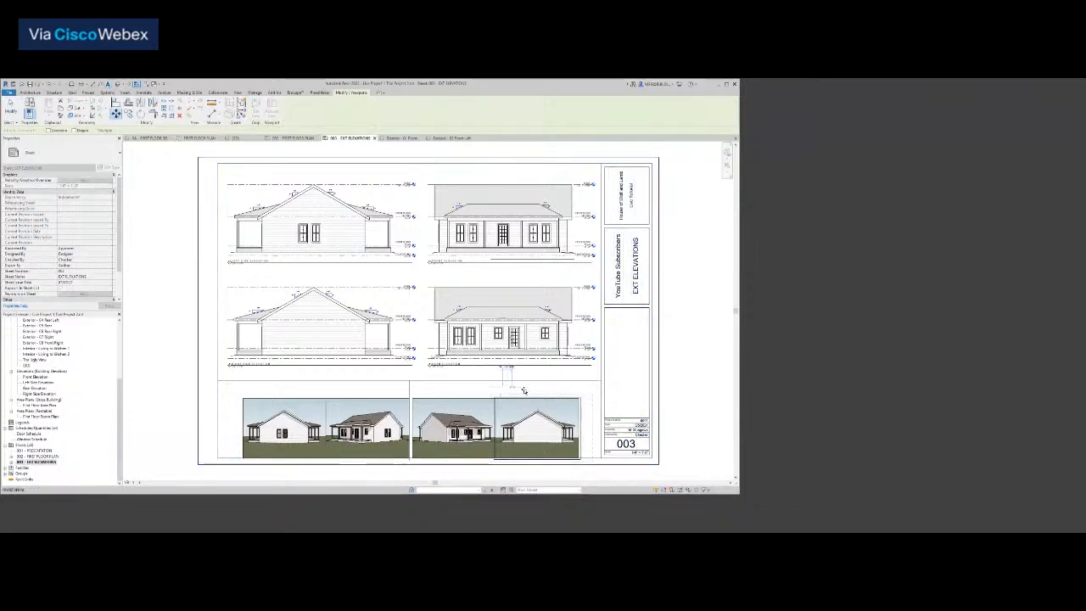
{"action": "type", "text": "1/2\""}
{"action": "key", "text": "Return"}
{"action": "left_click", "coordinate": [524, 391]}
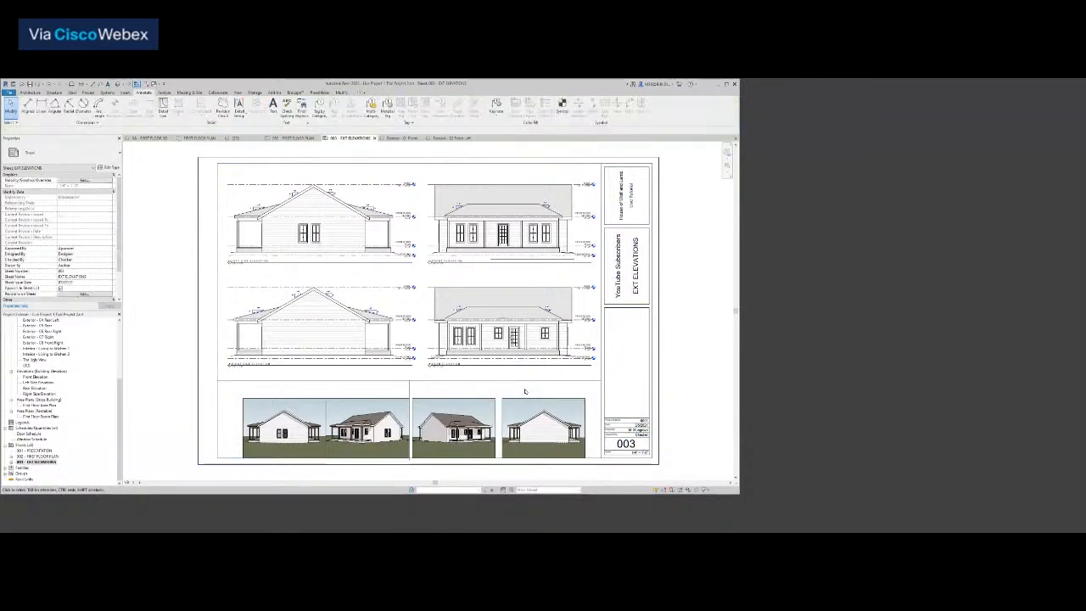
Undo the last perspective view moves, and move the third and rightmost views together to the right of the centre line
{"action": "key", "text": "ctrl+z"}
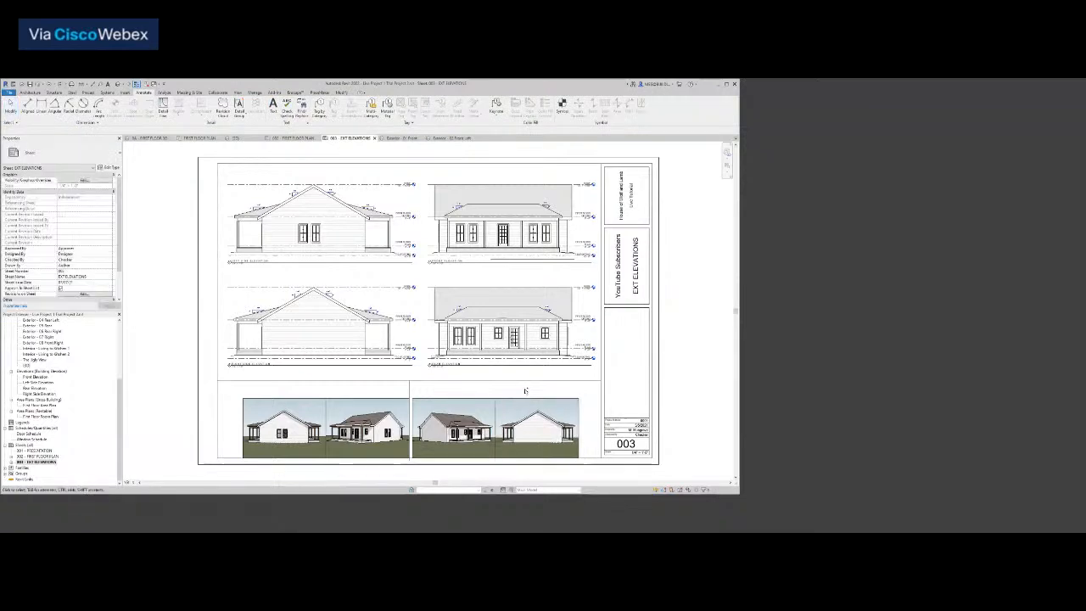
{"action": "left_click", "coordinate": [489, 412]}
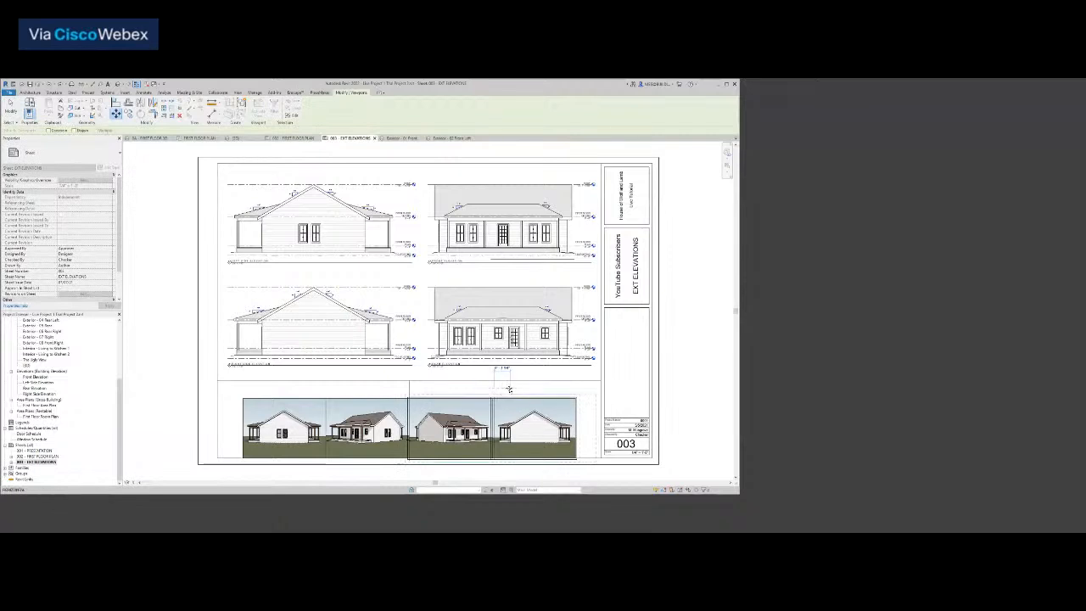
{"action": "key", "text": "Return"}
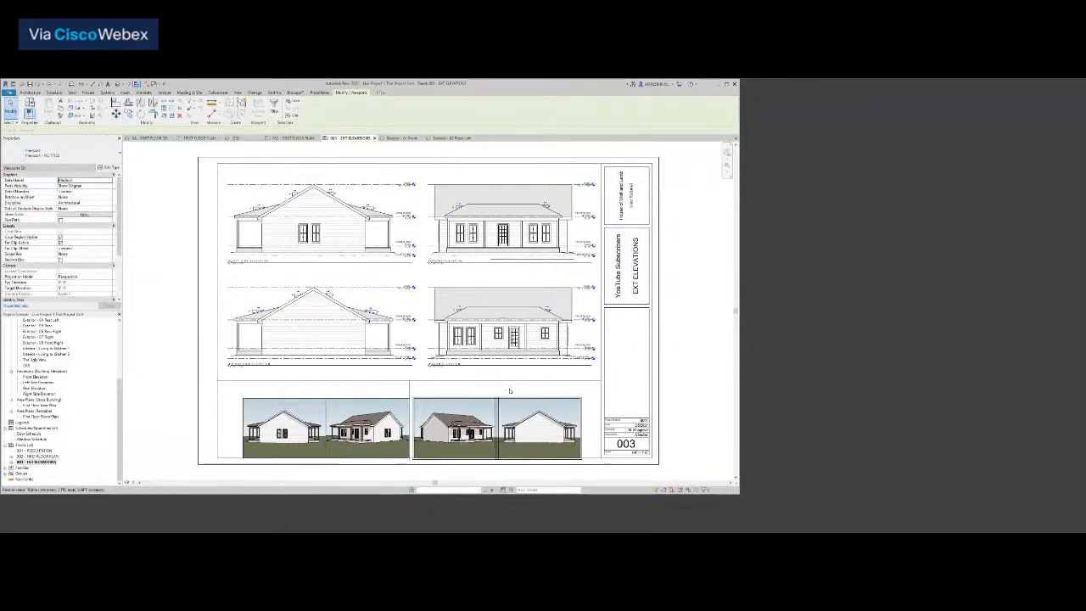
Move the rightmost perspective view 3/4" to the right, away from the third view
{"action": "left_click", "coordinate": [519, 409]}
{"action": "left_click", "coordinate": [117, 113]}
{"action": "left_click", "coordinate": [504, 388]}
{"action": "type", "text": "0 3/4"}
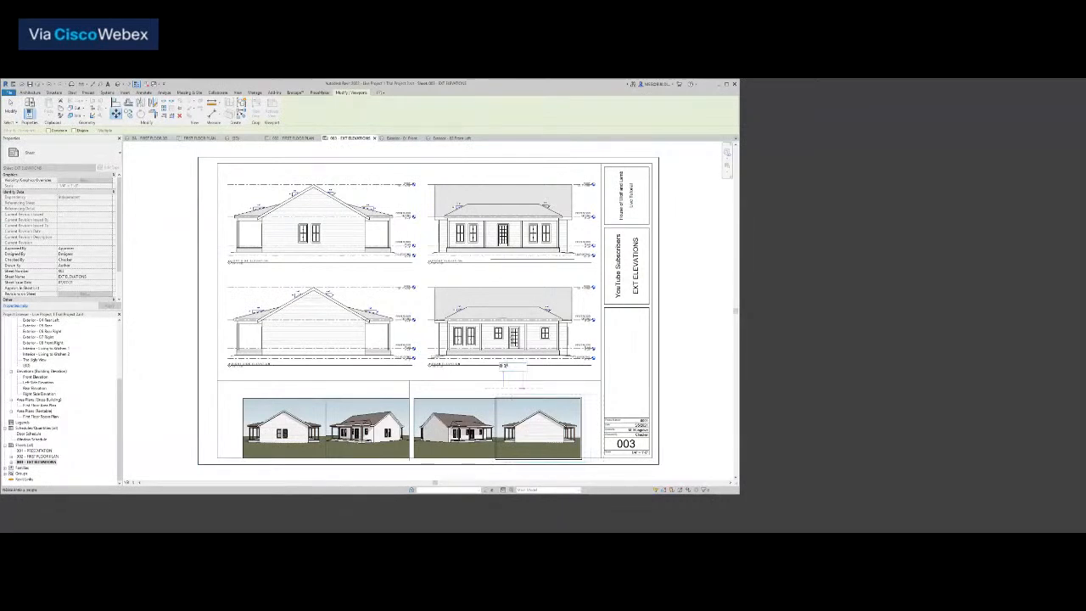
{"action": "key", "text": "Return"}
{"action": "key", "text": "Escape"}
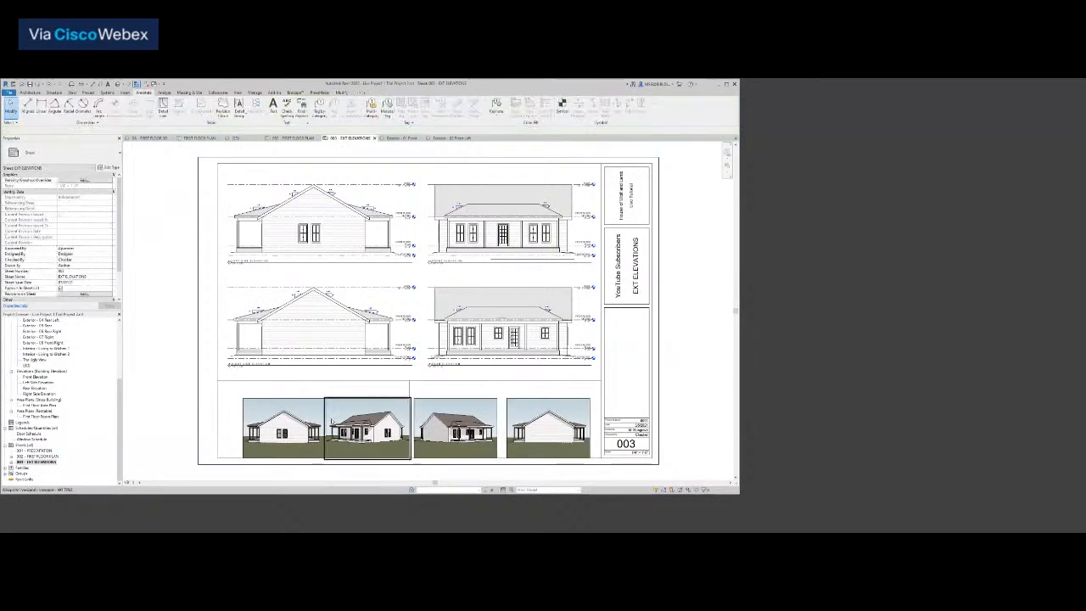
Move the two perspective views left of the centre line together slightly to the left
{"action": "left_click", "coordinate": [366, 418]}
{"action": "left_click", "coordinate": [298, 416], "text": "ctrl"}
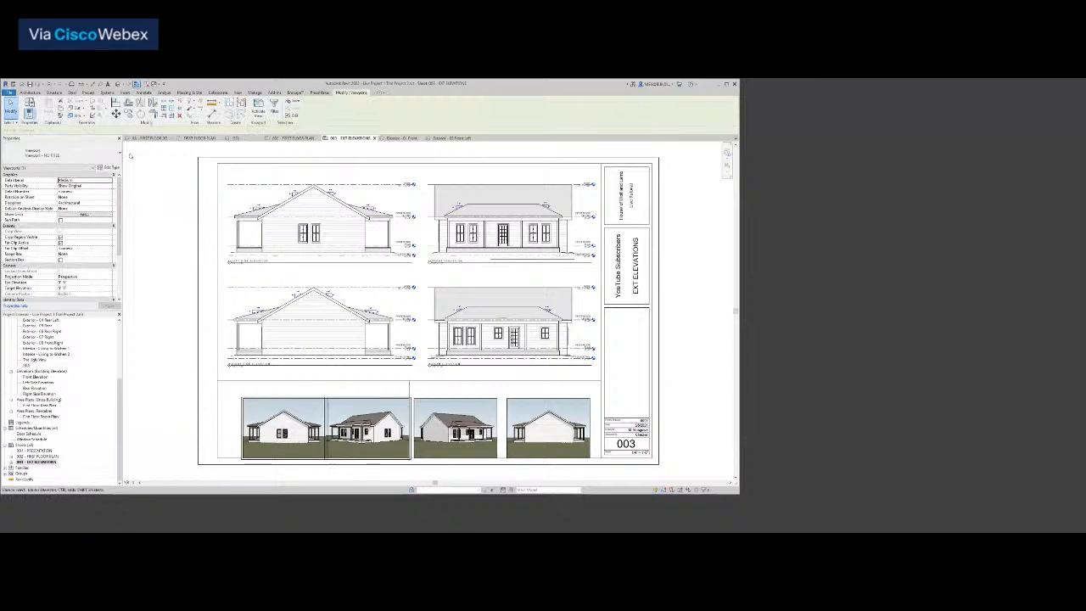
{"action": "left_click", "coordinate": [116, 113]}
{"action": "left_click", "coordinate": [362, 387]}
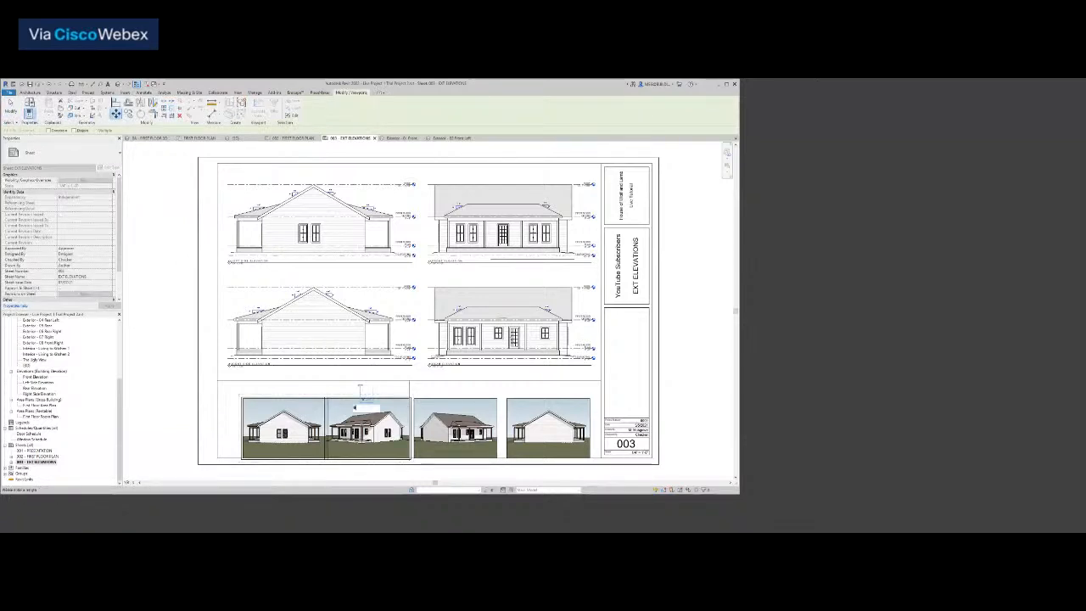
{"action": "left_click", "coordinate": [357, 388]}
Move the leftmost perspective view 3/4" to the left, away from the second view
{"action": "left_click", "coordinate": [298, 419]}
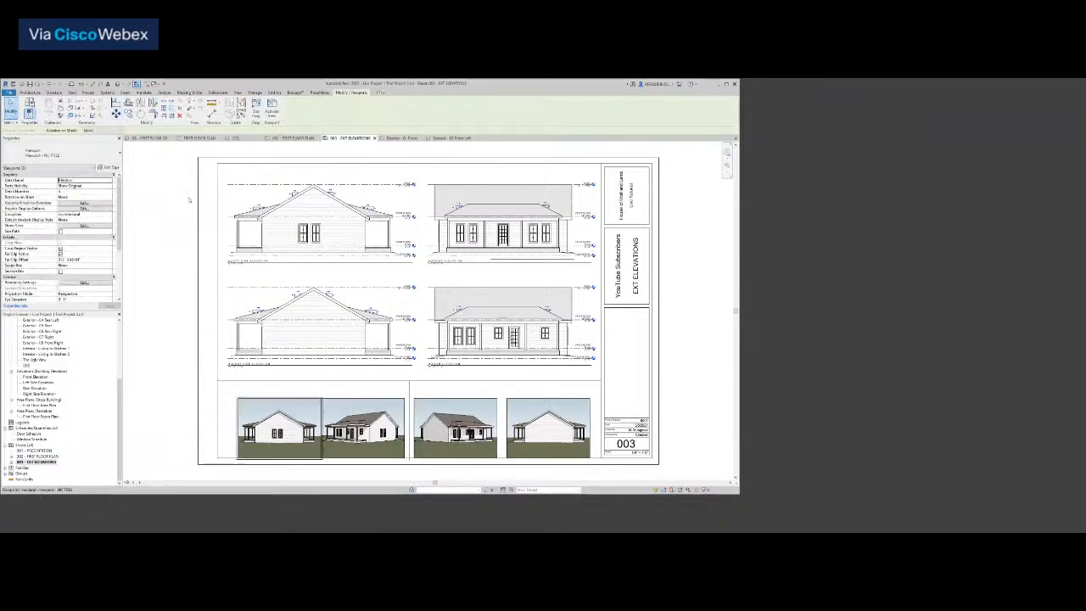
{"action": "left_click", "coordinate": [116, 113]}
{"action": "left_click", "coordinate": [392, 388]}
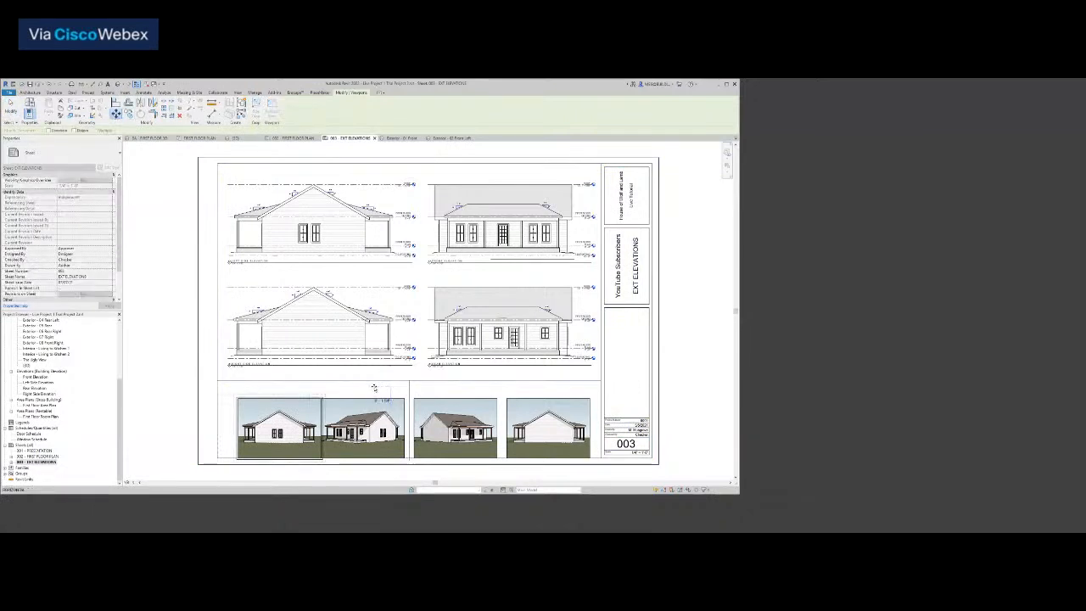
{"action": "type", "text": "0 3/4"}
{"action": "key", "text": "Return"}
{"action": "key", "text": "Escape"}
Measure the gap between the sheet's left border line and the leftmost perspective view
{"action": "left_click", "coordinate": [314, 429]}
{"action": "left_click", "coordinate": [324, 427], "text": "ctrl"}
{"action": "left_click", "coordinate": [416, 420], "text": "ctrl"}
{"action": "left_click", "coordinate": [83, 84]}
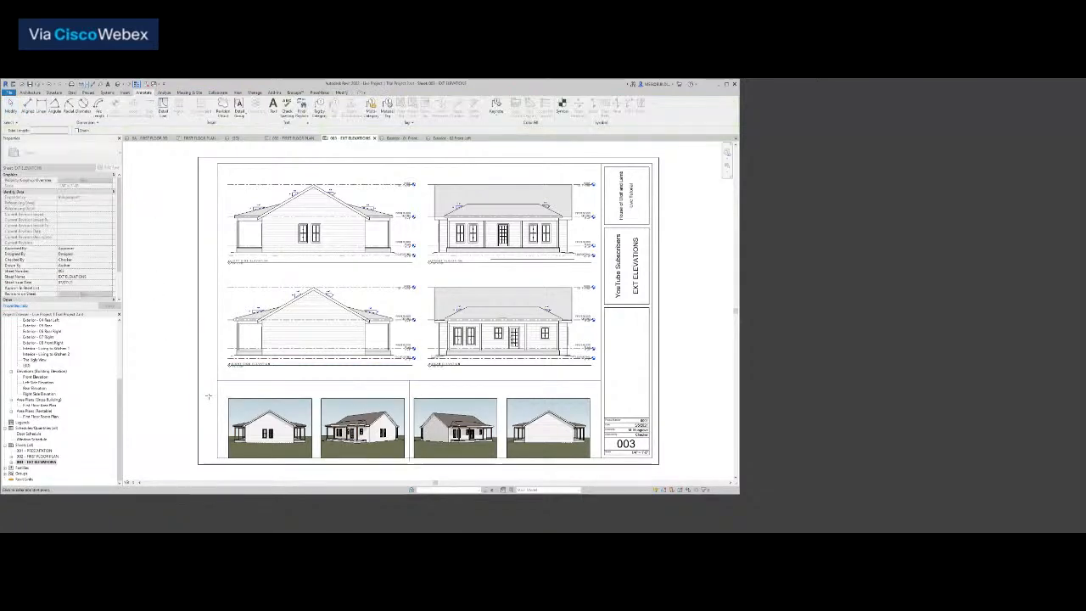
{"action": "scroll", "coordinate": [209, 395], "scroll_direction": "up", "scroll_amount": 4}
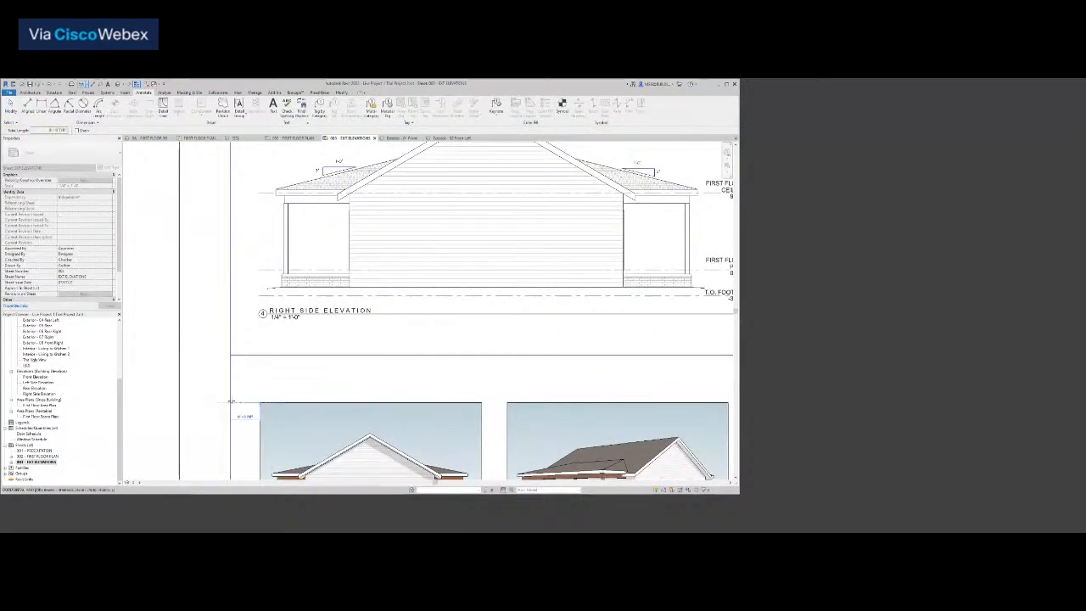
{"action": "key", "text": "Escape"}
{"action": "scroll", "coordinate": [233, 403], "scroll_direction": "down", "scroll_amount": 2}
{"action": "scroll", "coordinate": [175, 390], "scroll_direction": "down", "scroll_amount": 1}
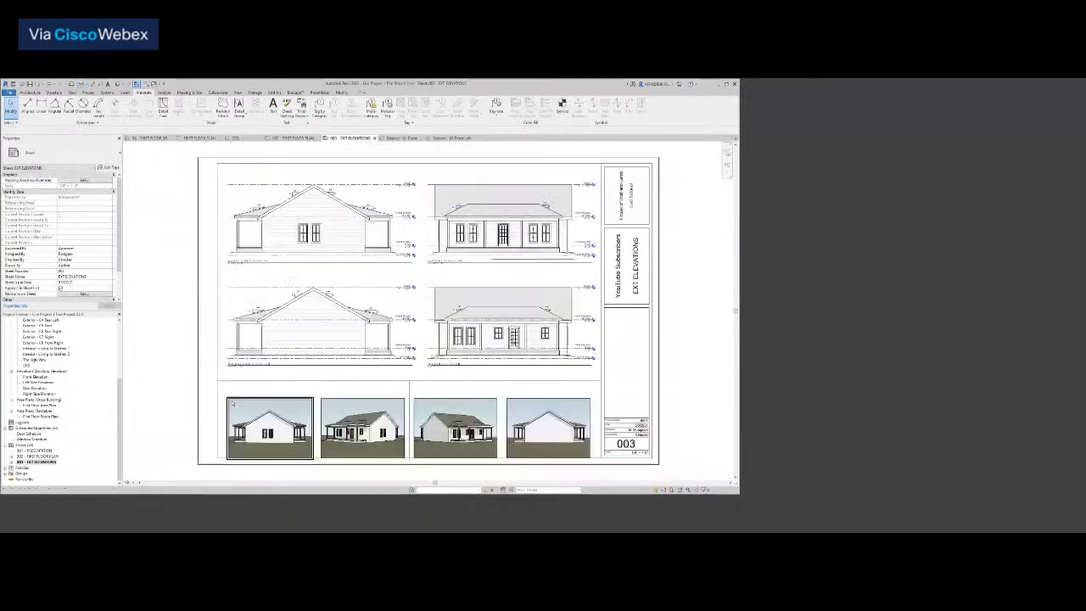
Move all four perspective views together 7/8" up from the sheet's lower border
{"action": "left_click", "coordinate": [276, 427]}
{"action": "left_click", "coordinate": [366, 424], "text": "ctrl"}
{"action": "left_click", "coordinate": [455, 426], "text": "ctrl"}
{"action": "left_click", "coordinate": [543, 427], "text": "ctrl"}
{"action": "left_click", "coordinate": [116, 114]}
{"action": "left_click", "coordinate": [180, 369]}
{"action": "type", "text": "0 7/8"}
{"action": "key", "text": "Return"}
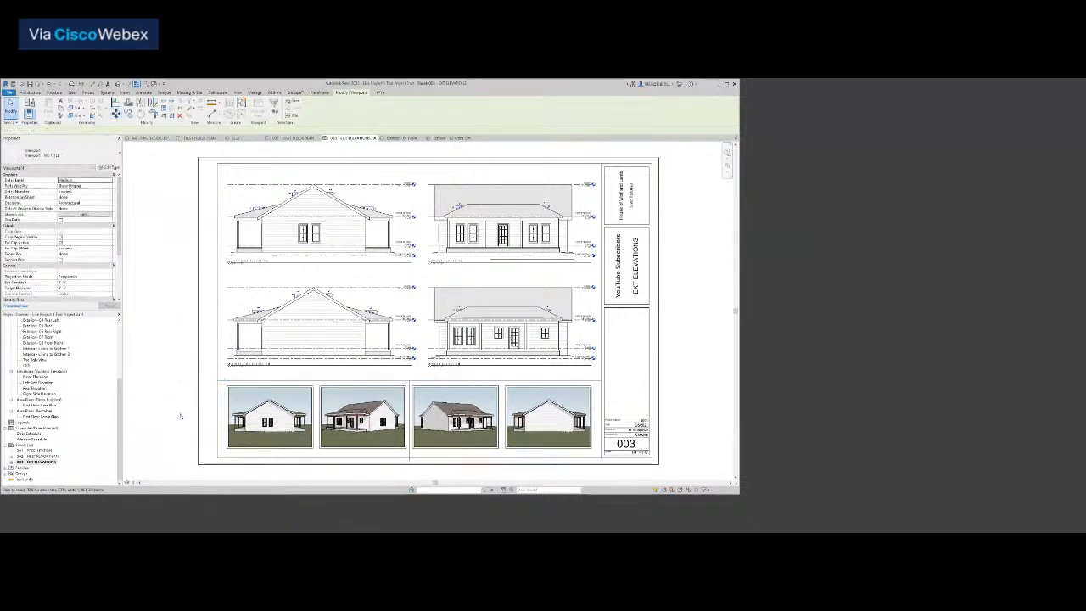
{"action": "key", "text": "Escape"}
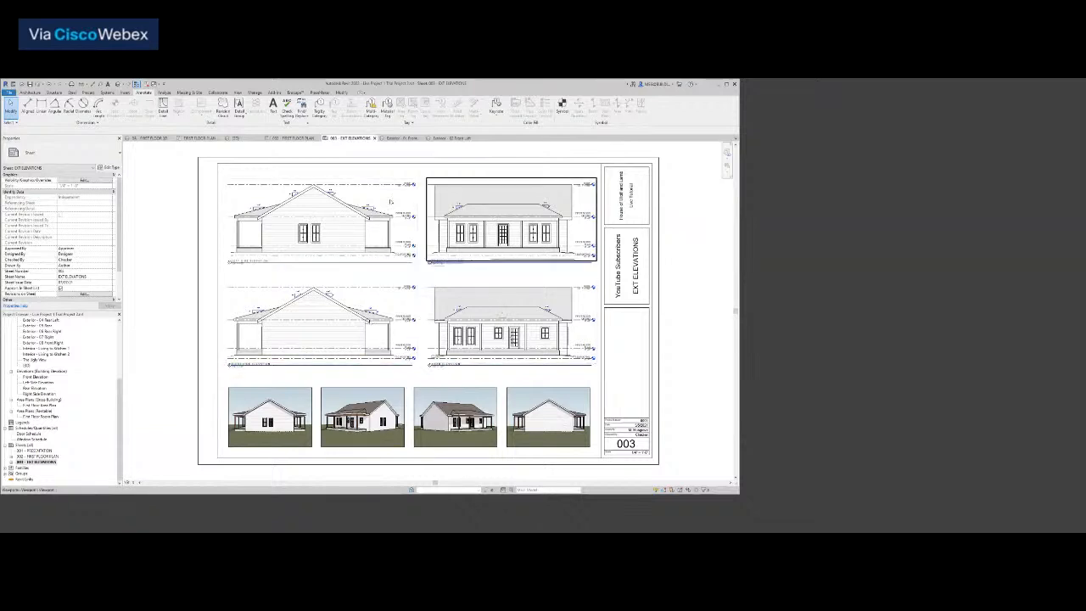
Activate the leftmost and second perspective views in turn, hide each crop region, and deactivate them
{"action": "double_click", "coordinate": [297, 399]}
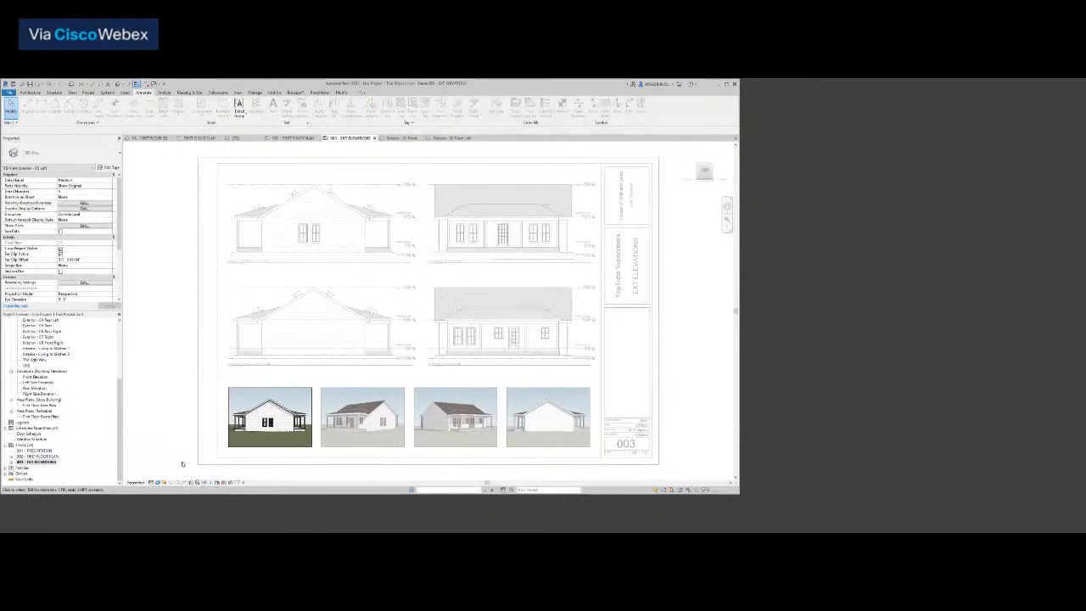
{"action": "right_click", "coordinate": [174, 394]}
{"action": "left_click", "coordinate": [204, 293]}
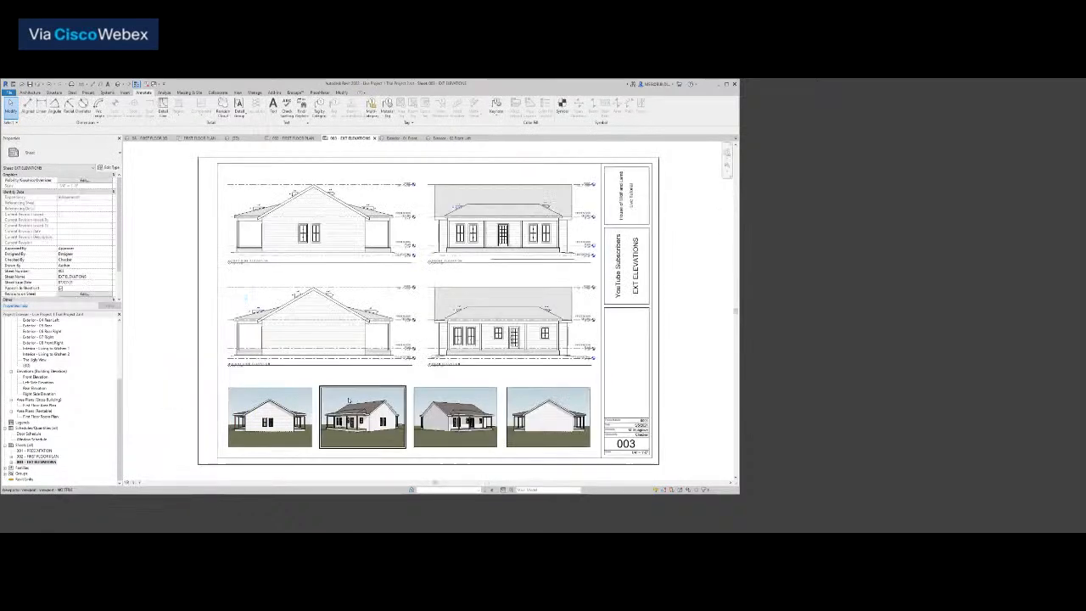
{"action": "double_click", "coordinate": [348, 400]}
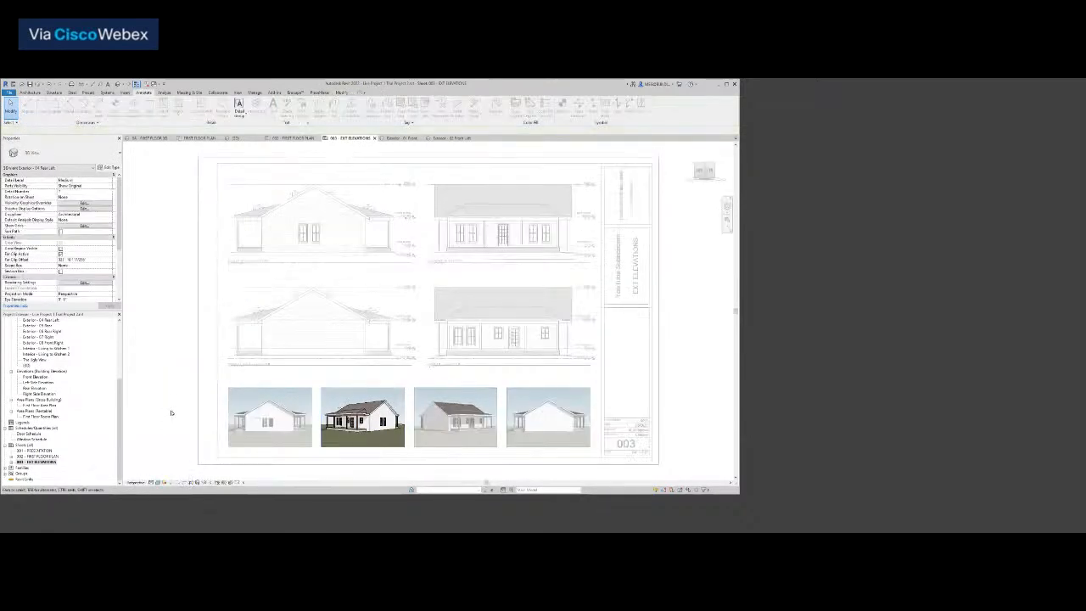
{"action": "right_click", "coordinate": [173, 283]}
{"action": "left_click", "coordinate": [189, 310]}
Activate the third and rightmost perspective views in turn, hide each crop region, and deactivate them
{"action": "double_click", "coordinate": [454, 416]}
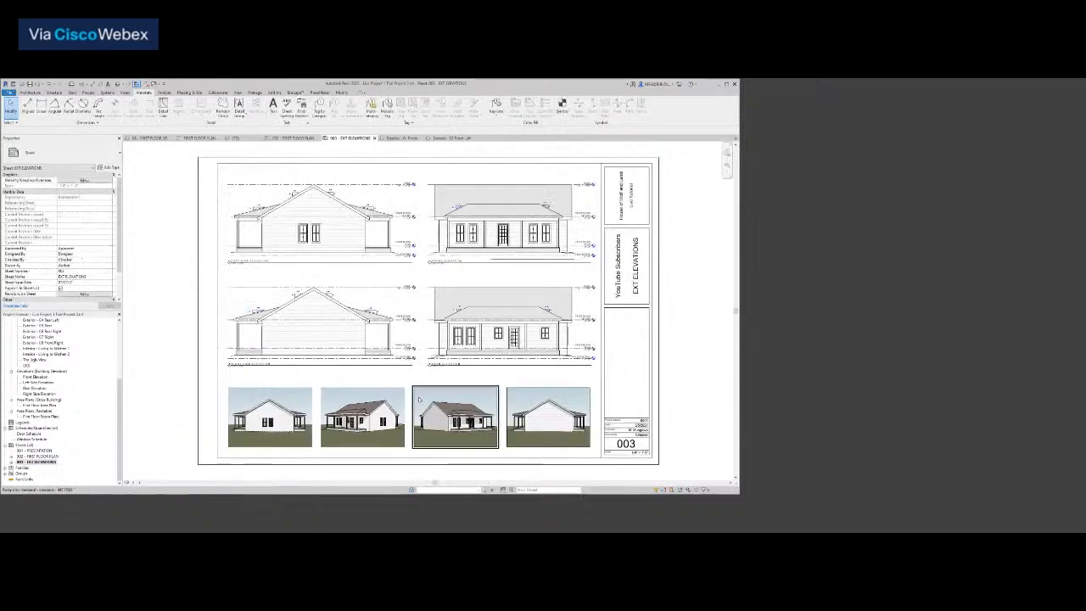
{"action": "right_click", "coordinate": [170, 400]}
{"action": "left_click", "coordinate": [191, 297]}
{"action": "left_click", "coordinate": [526, 411]}
{"action": "double_click", "coordinate": [527, 410]}
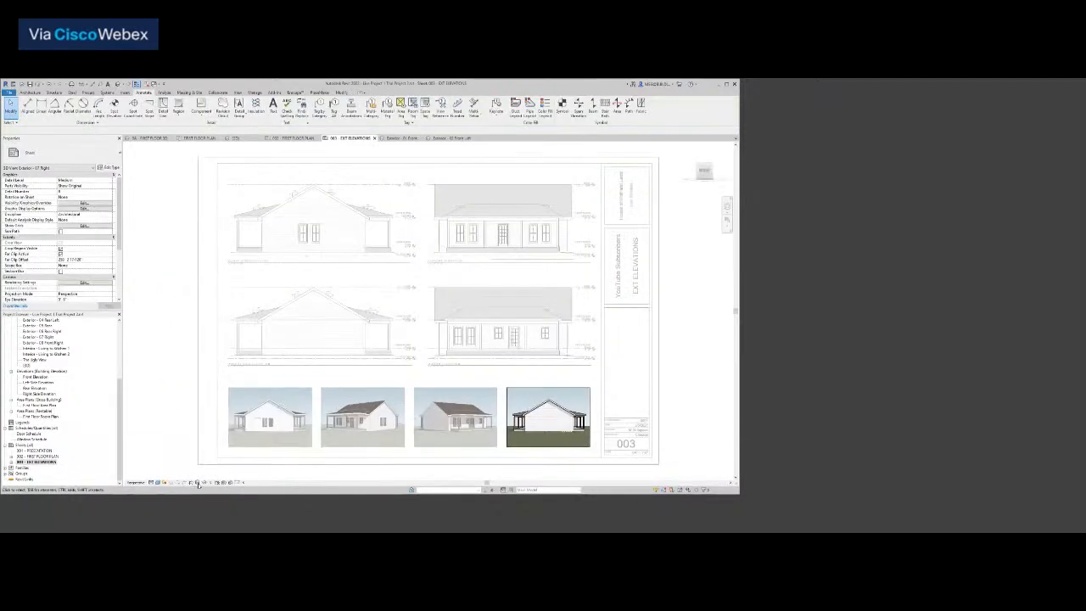
{"action": "right_click", "coordinate": [185, 431]}
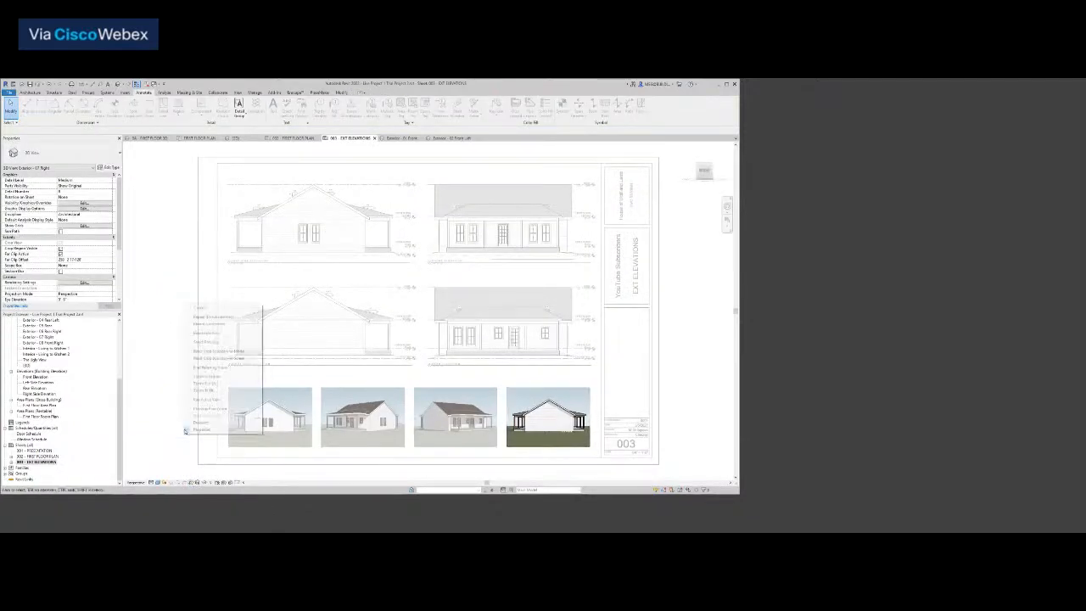
{"action": "left_click", "coordinate": [184, 331]}
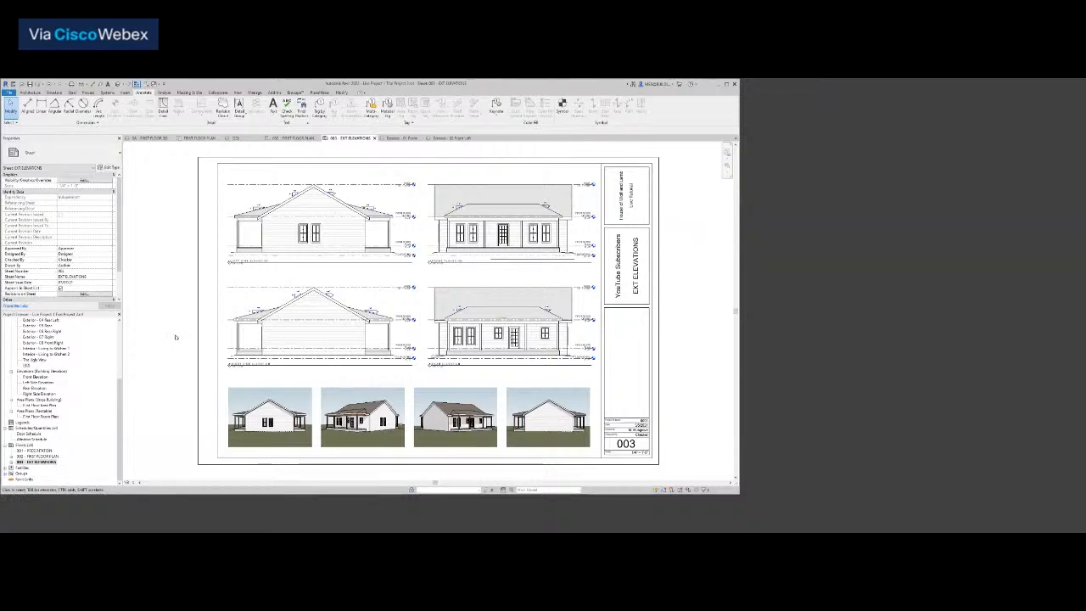
Delete the sheet 001 - PRESENTATION from the project
{"action": "left_click", "coordinate": [39, 451]}
{"action": "right_click", "coordinate": [39, 450]}
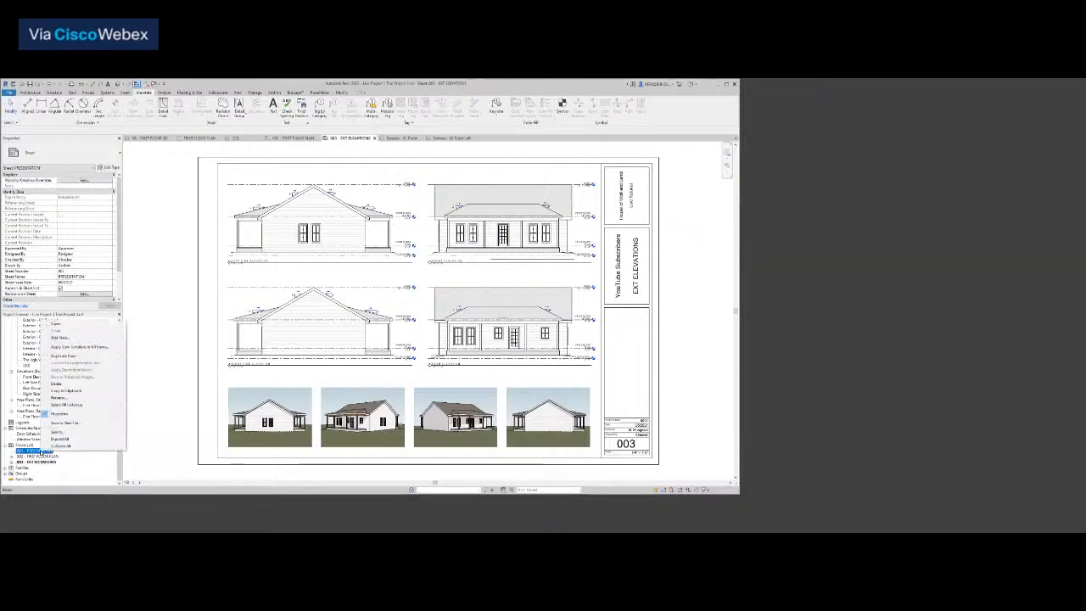
{"action": "left_click", "coordinate": [56, 384]}
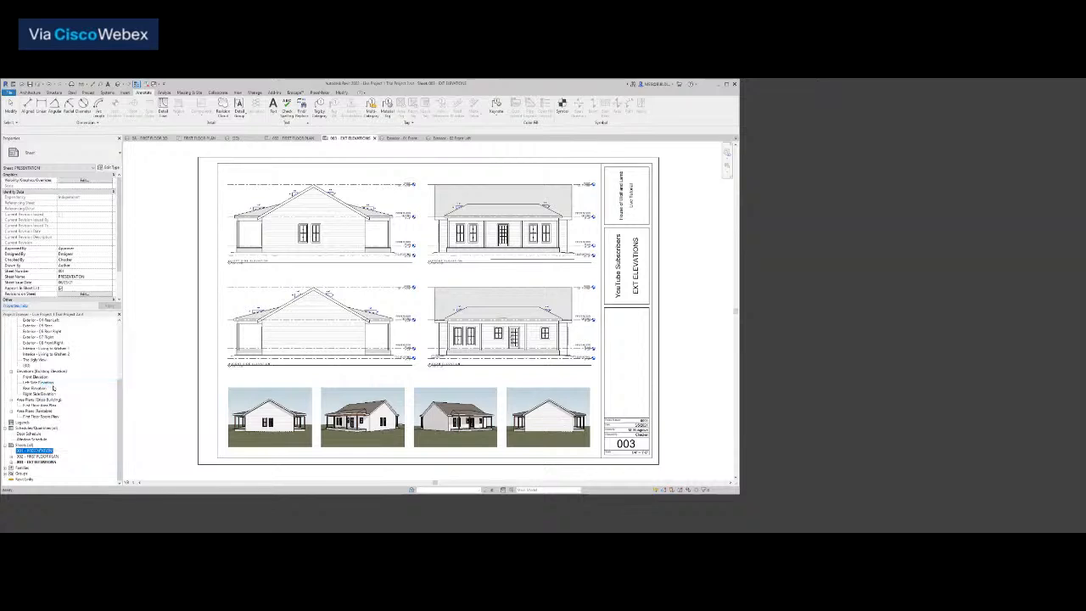
Open the FIRST FLOOR PLAN sheet and renumber it as 001
{"action": "double_click", "coordinate": [39, 457]}
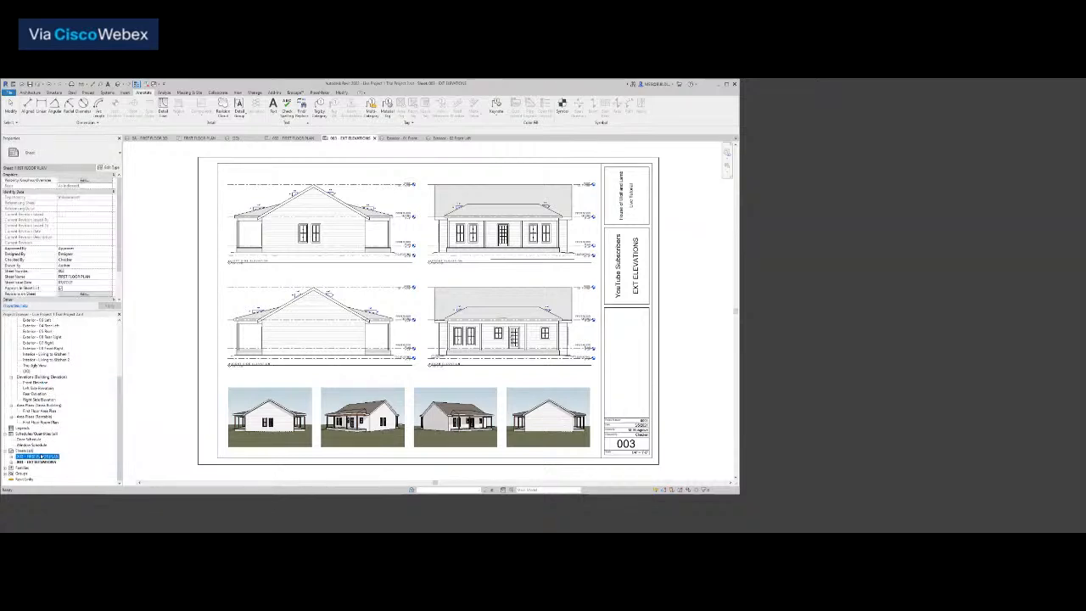
{"action": "left_click", "coordinate": [34, 459]}
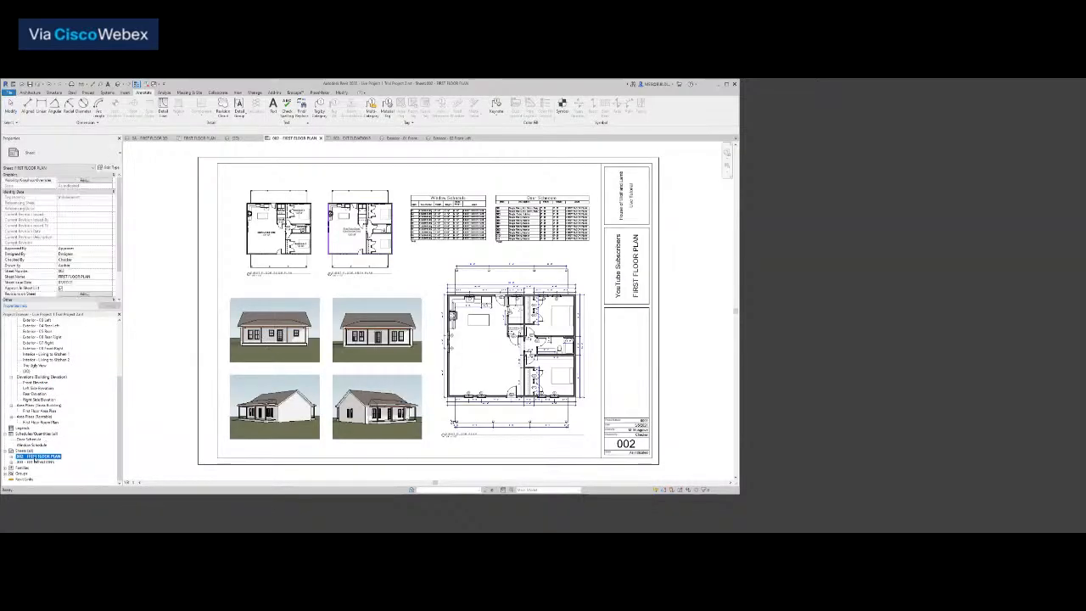
{"action": "key", "text": "F2"}
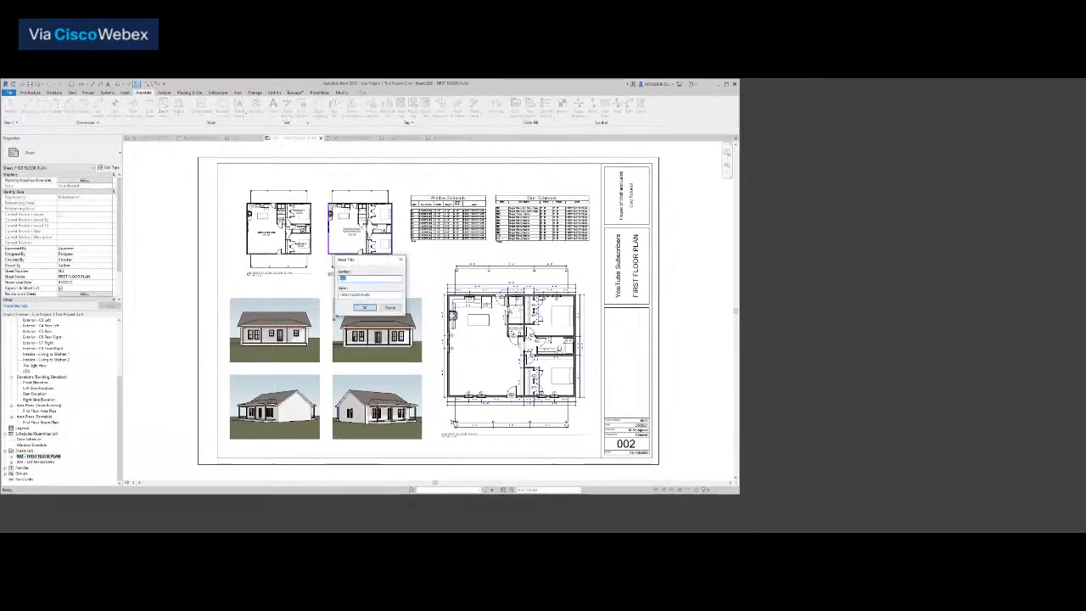
{"action": "type", "text": "001"}
{"action": "key", "text": "Return"}
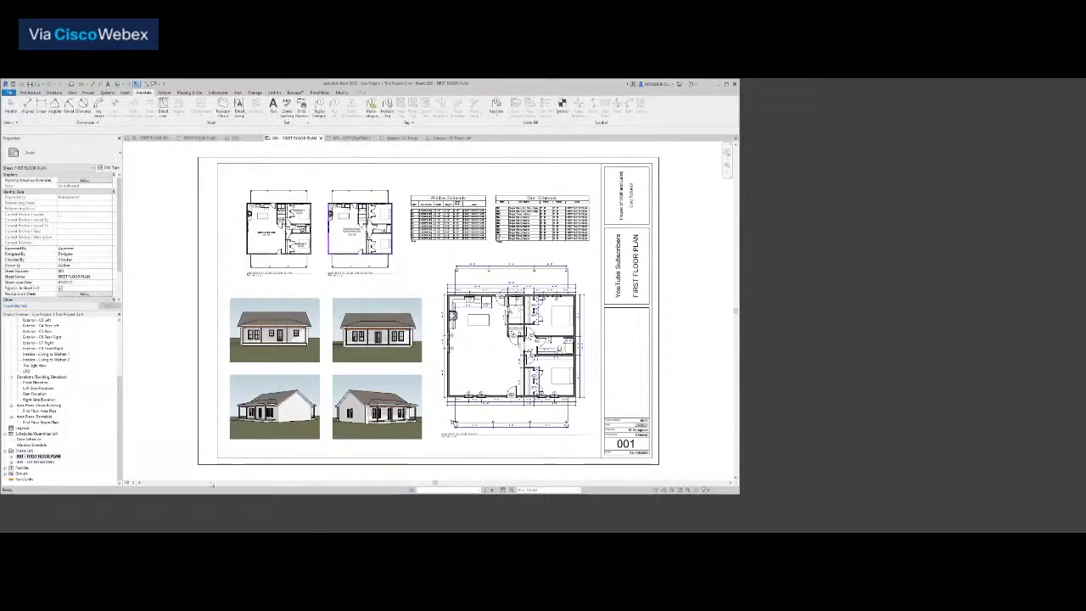
Open the EXT ELEVATIONS sheet and renumber it as 002
{"action": "double_click", "coordinate": [37, 463]}
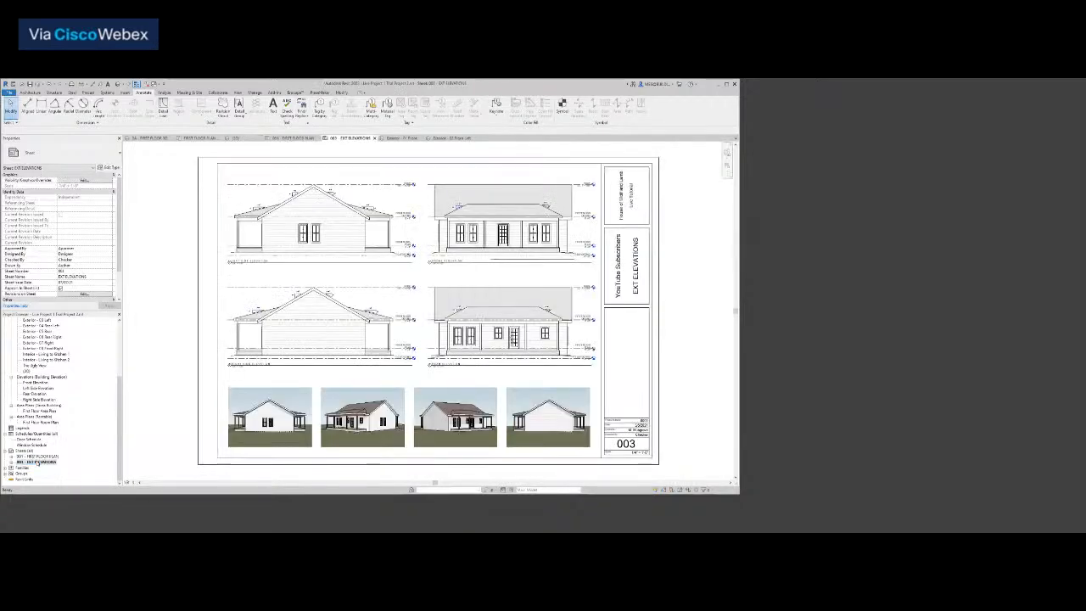
{"action": "left_click", "coordinate": [38, 463]}
{"action": "key", "text": "F2"}
{"action": "type", "text": "2"}
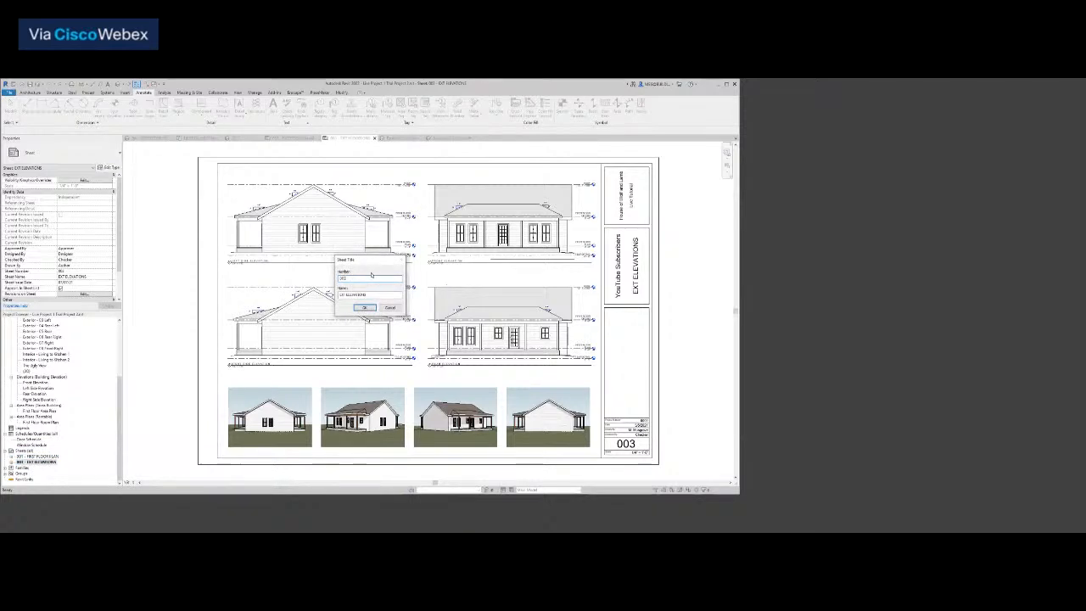
{"action": "key", "text": "Return"}
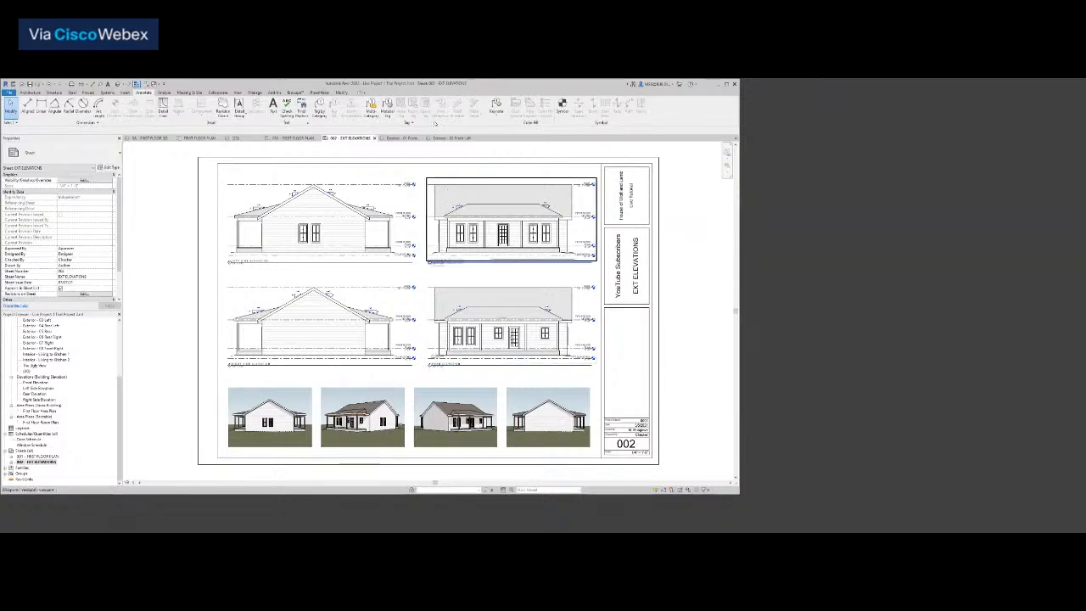
Close the two open exterior perspective views and bring up the FIRST FLOOR PLAN view at its upper porch
{"action": "left_click", "coordinate": [441, 140]}
{"action": "left_click", "coordinate": [431, 141]}
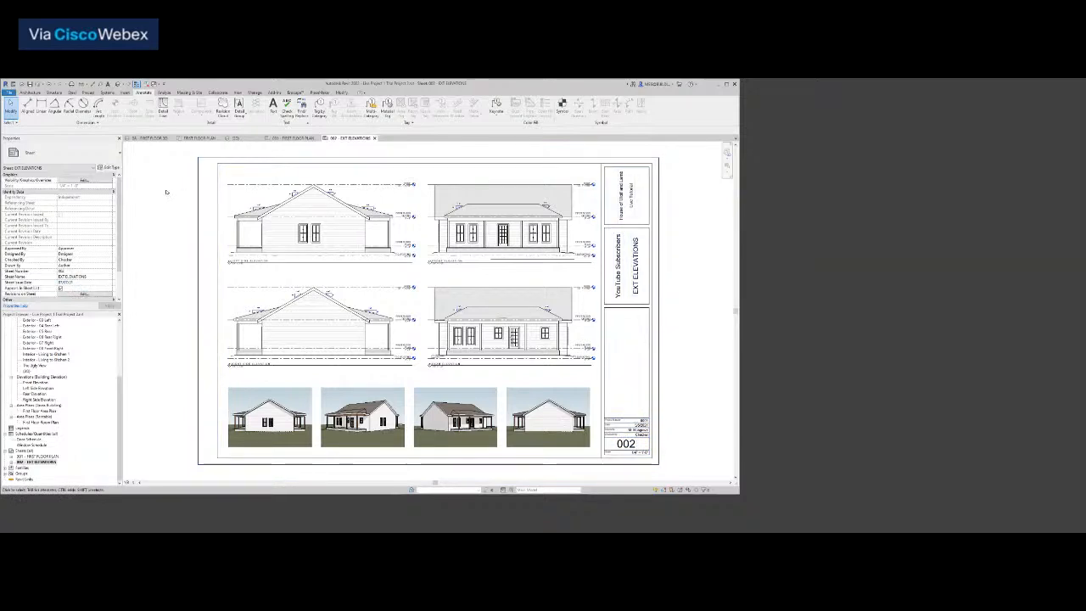
{"action": "left_click", "coordinate": [201, 139]}
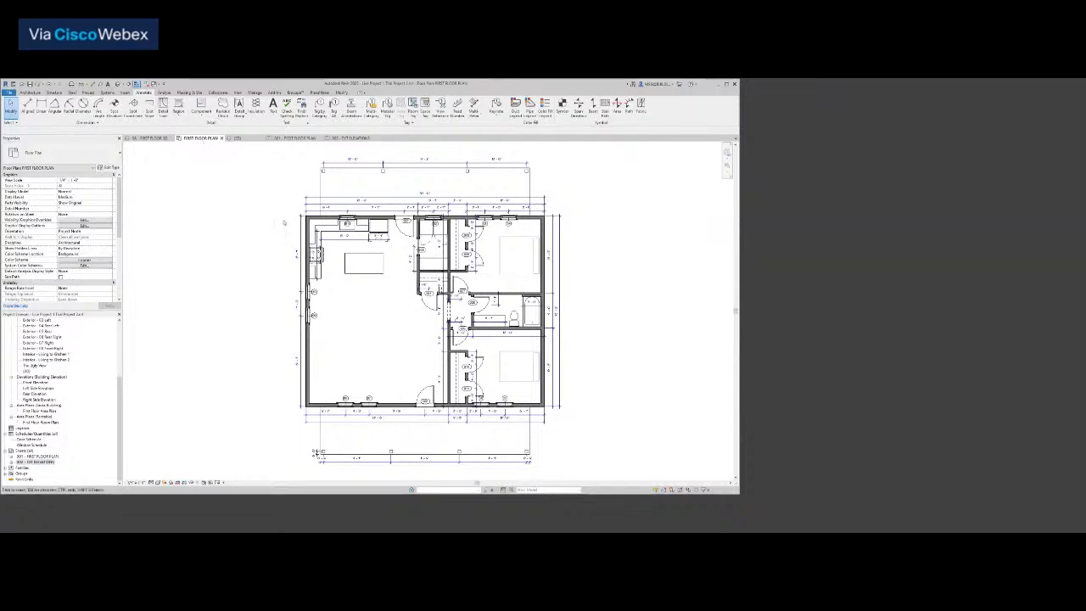
{"action": "scroll", "coordinate": [394, 174], "scroll_direction": "up", "scroll_amount": 3}
{"action": "scroll", "coordinate": [357, 248], "scroll_direction": "down", "scroll_amount": 2}
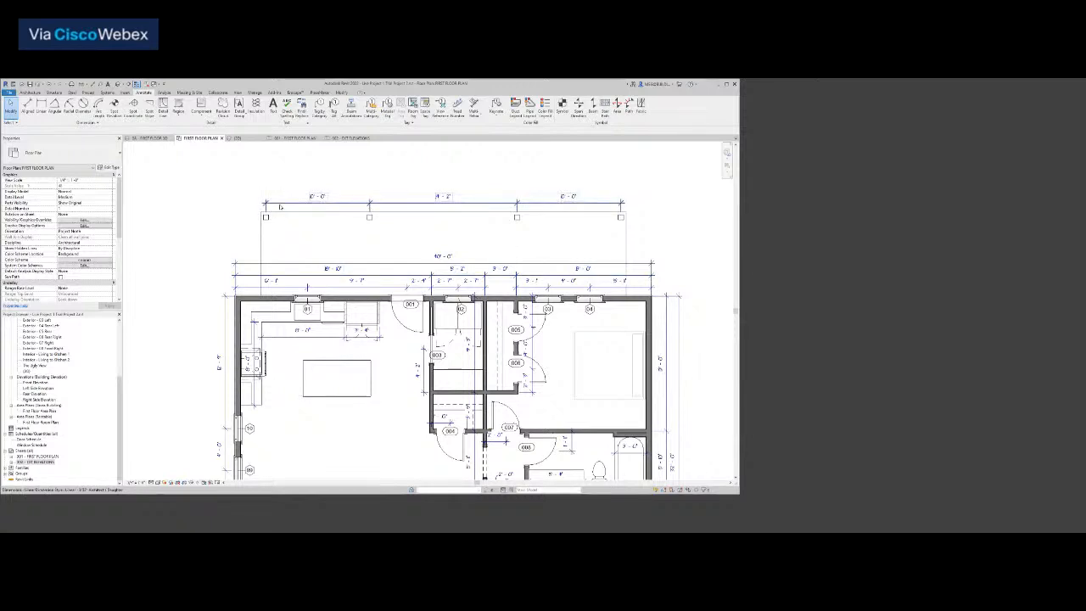
Add witness lines at both outer edges of the upper porch to the dimension string along its columns
{"action": "left_click", "coordinate": [316, 205]}
{"action": "left_click", "coordinate": [334, 108]}
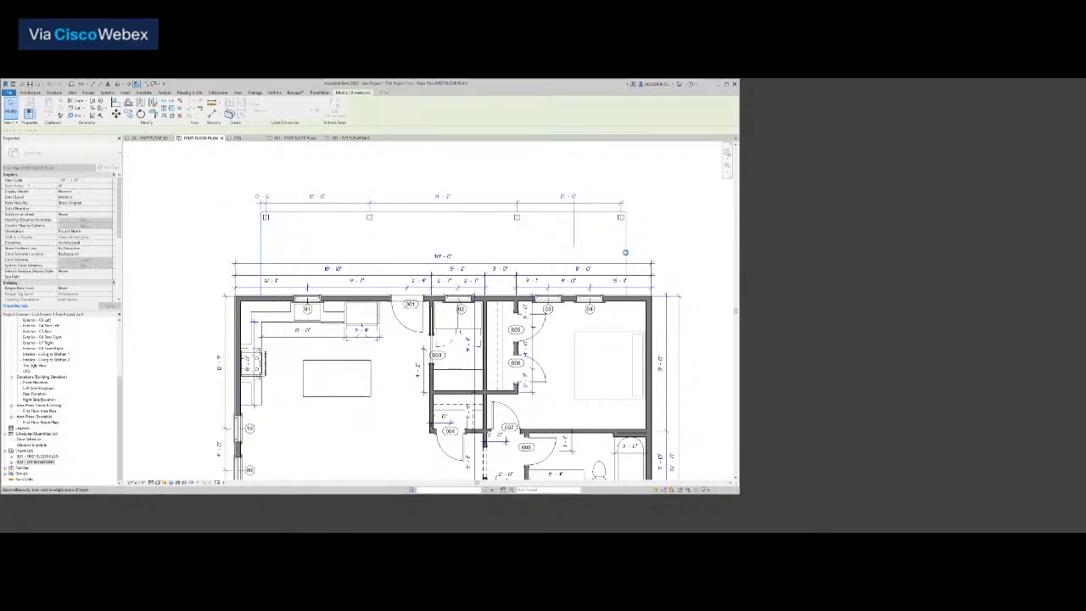
{"action": "left_click", "coordinate": [628, 255]}
{"action": "left_click", "coordinate": [652, 241]}
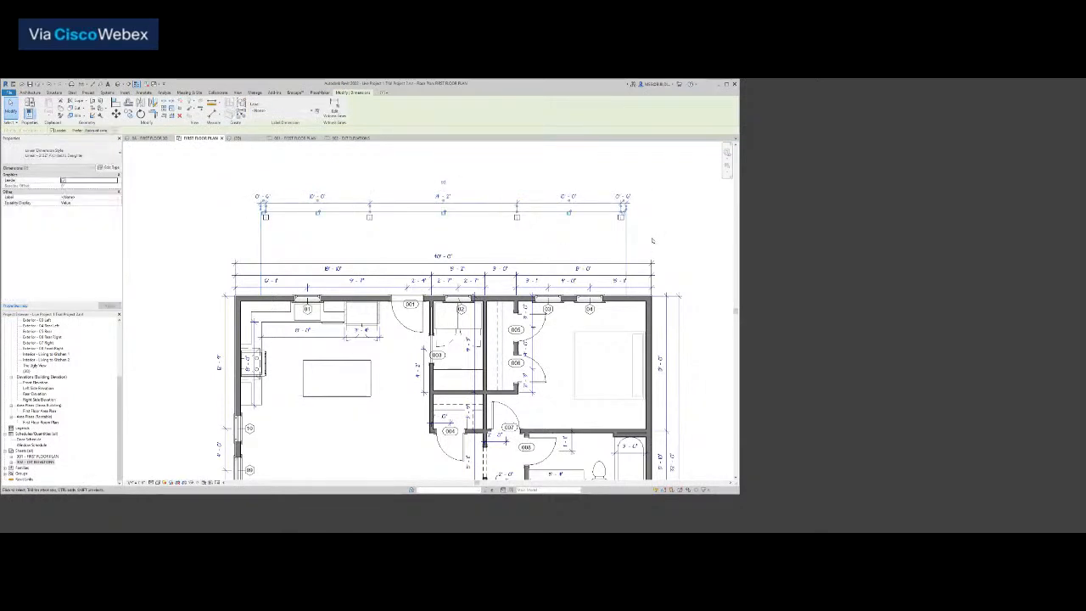
Dimension the corner column's offset from the outer porch edge at the left corners of the upper and lower porches
{"action": "key", "text": "d"}
{"action": "key", "text": "i"}
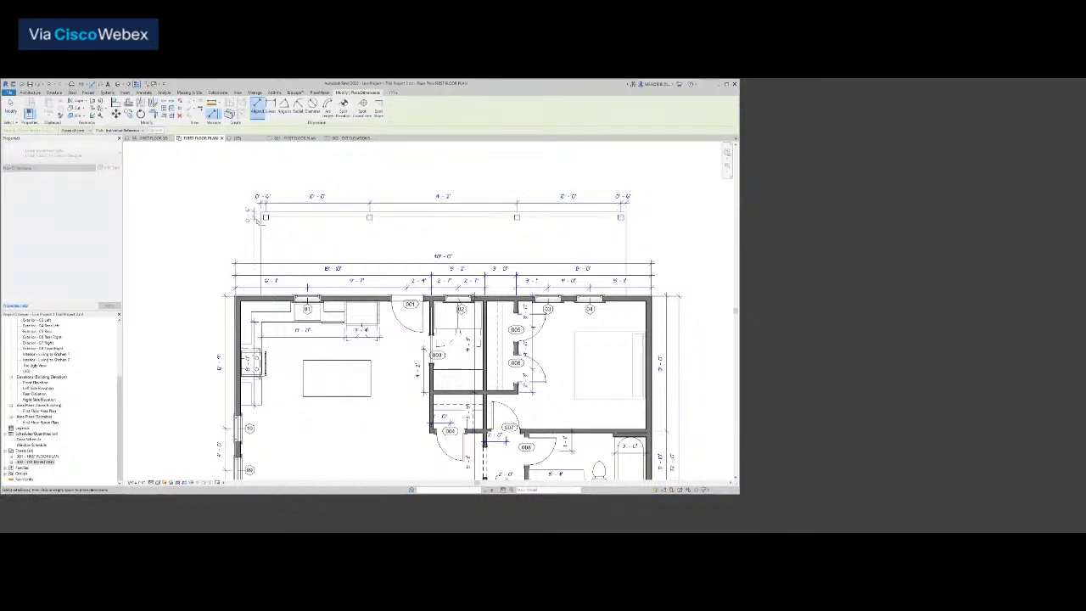
{"action": "key", "text": "Escape"}
{"action": "key", "text": "d"}
{"action": "key", "text": "i"}
{"action": "key", "text": "Escape"}
{"action": "scroll", "coordinate": [574, 382], "scroll_direction": "down", "scroll_amount": 3}
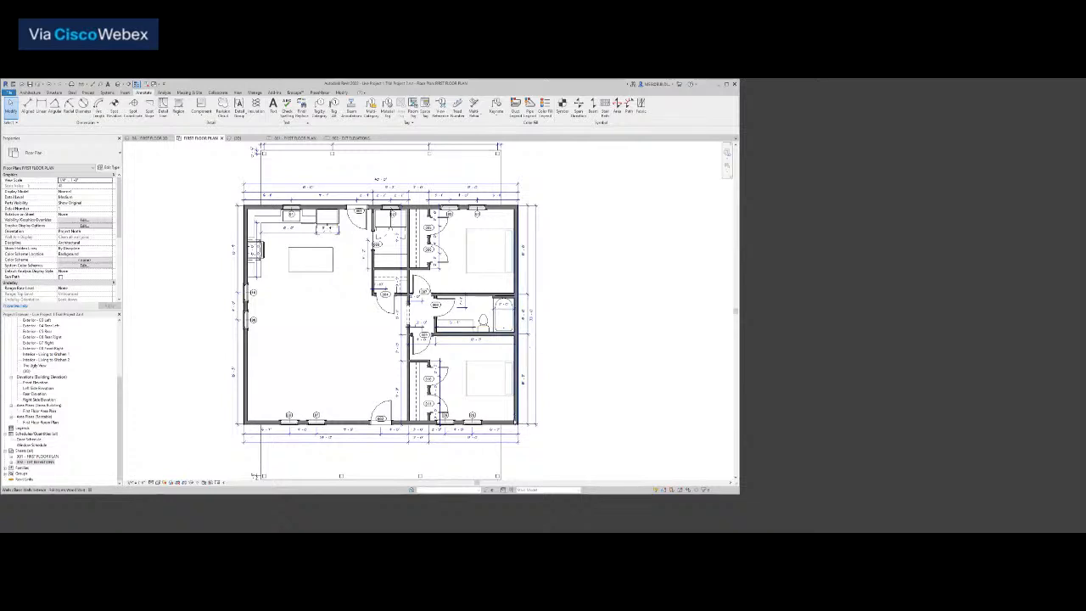
Dimension the lower exterior wall from its right corner through windows 05 and 06 to the closet wall, along the existing string
{"action": "middle_click_drag", "start_coordinate": [624, 352], "coordinate": [698, 273]}
{"action": "scroll", "coordinate": [510, 395], "scroll_direction": "up", "scroll_amount": 3}
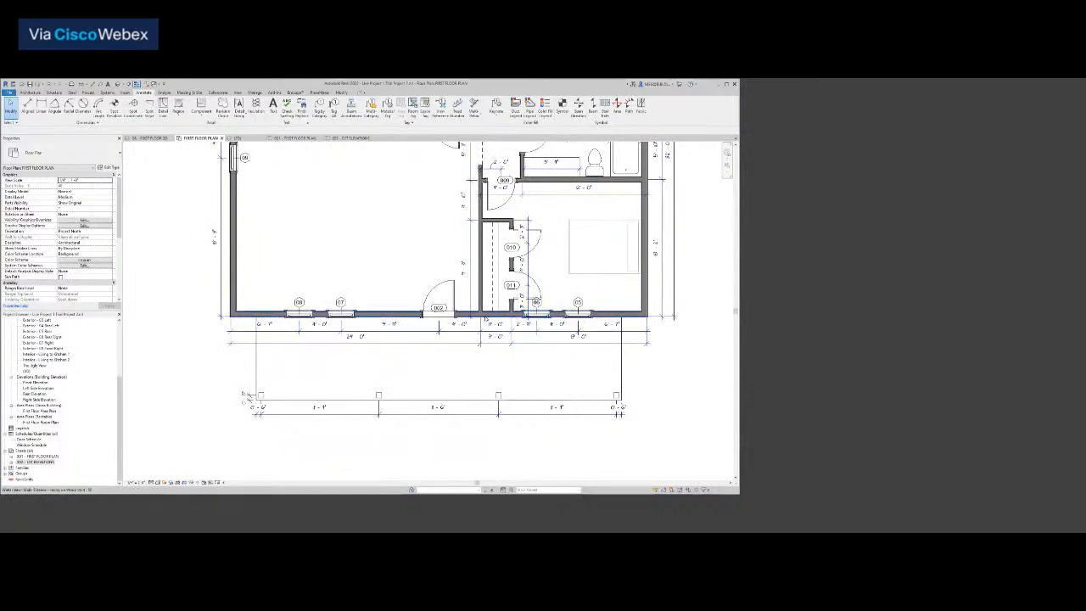
{"action": "left_click", "coordinate": [517, 331]}
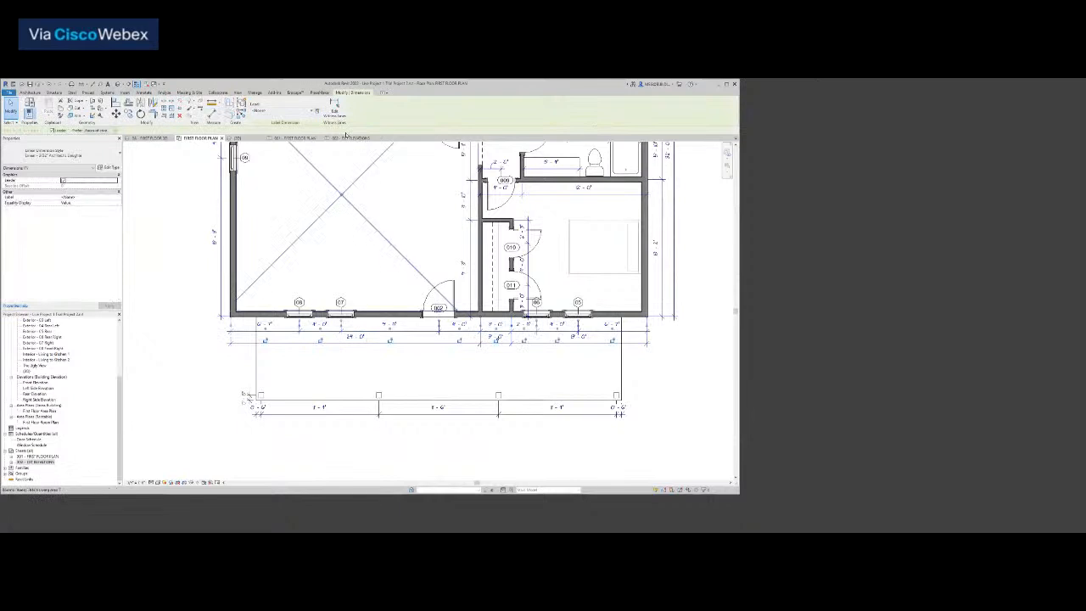
{"action": "left_click", "coordinate": [338, 111]}
{"action": "key", "text": "d"}
{"action": "key", "text": "i"}
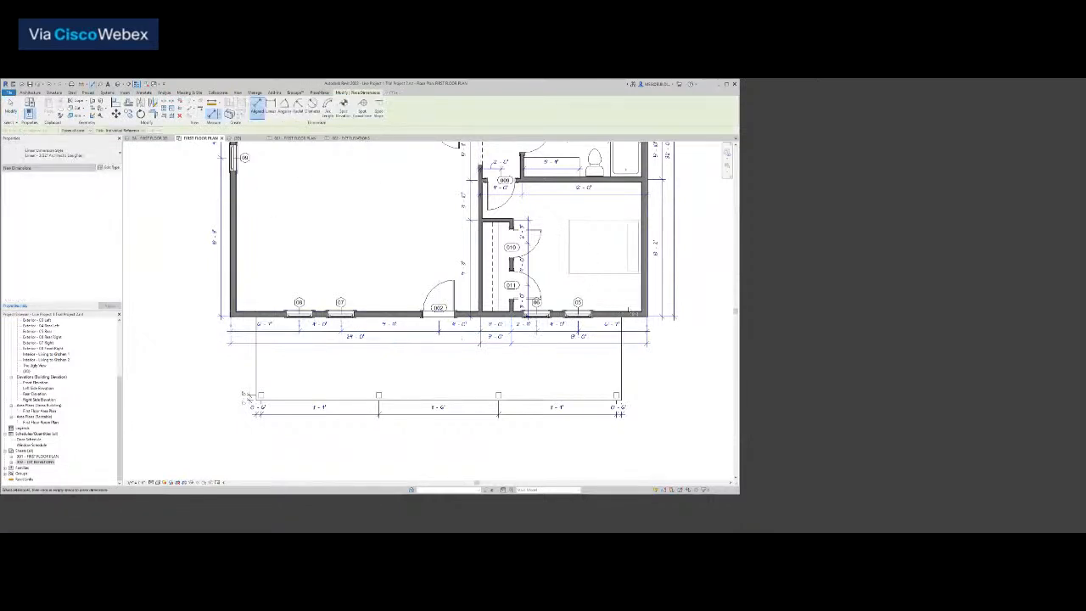
{"action": "scroll", "coordinate": [628, 307], "scroll_direction": "up", "scroll_amount": 5}
{"action": "left_click", "coordinate": [684, 280]}
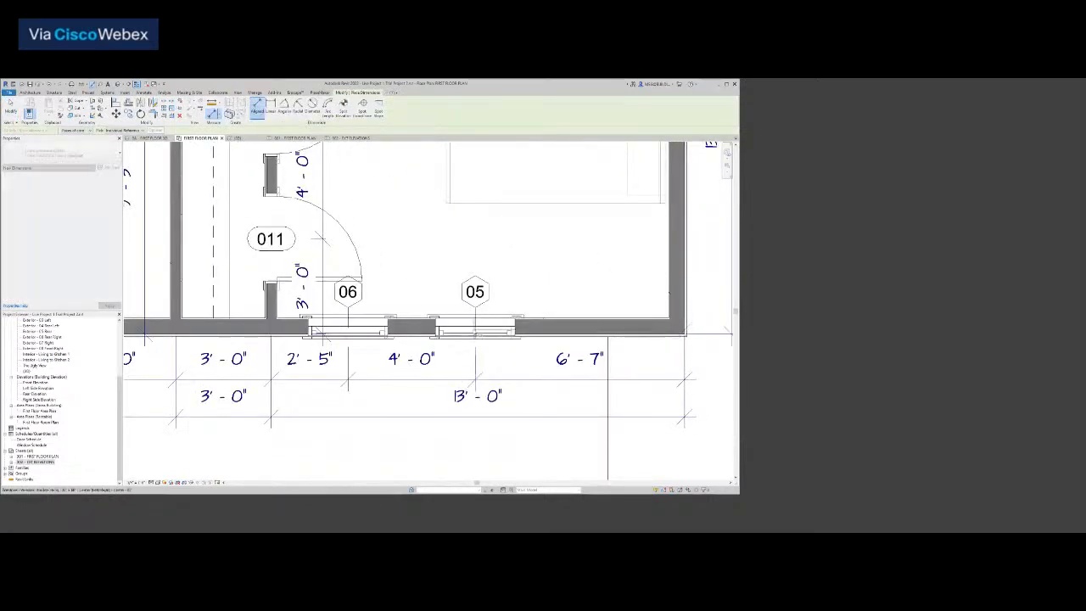
{"action": "left_click", "coordinate": [346, 329]}
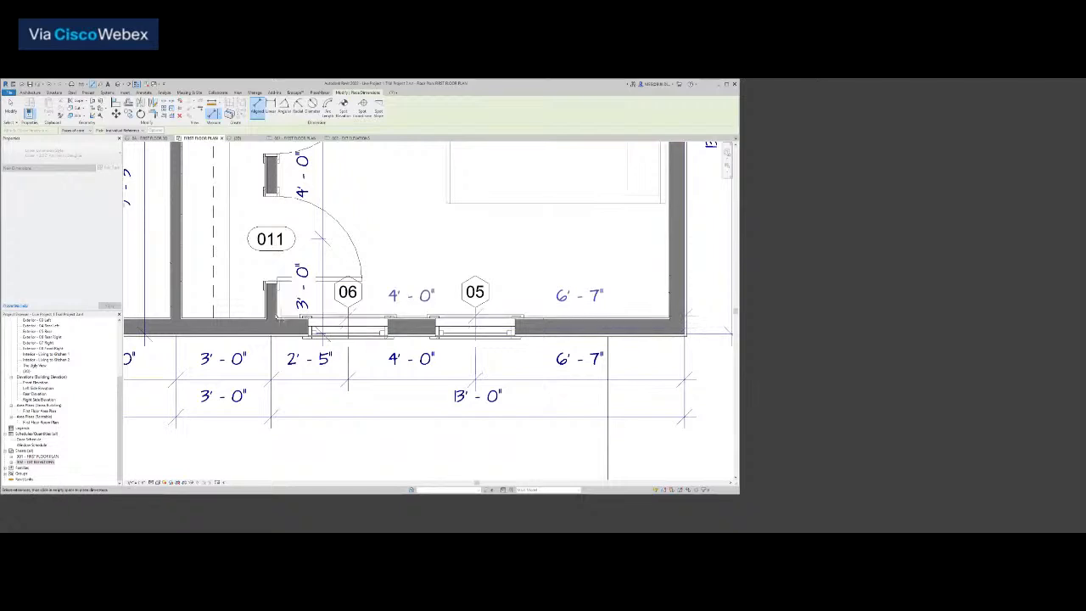
{"action": "left_click", "coordinate": [274, 299]}
{"action": "left_click", "coordinate": [427, 355]}
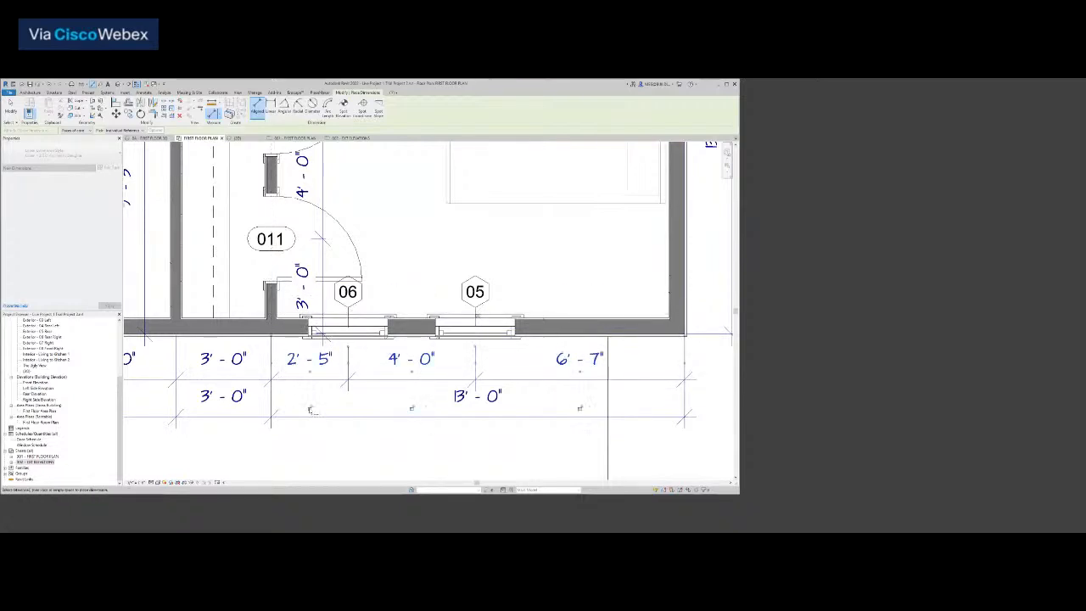
{"action": "scroll", "coordinate": [613, 342], "scroll_direction": "down", "scroll_amount": 3}
{"action": "scroll", "coordinate": [476, 369], "scroll_direction": "up", "scroll_amount": 3}
{"action": "scroll", "coordinate": [497, 367], "scroll_direction": "down", "scroll_amount": 2}
{"action": "key", "text": "Escape"}
{"action": "key", "text": "Escape"}
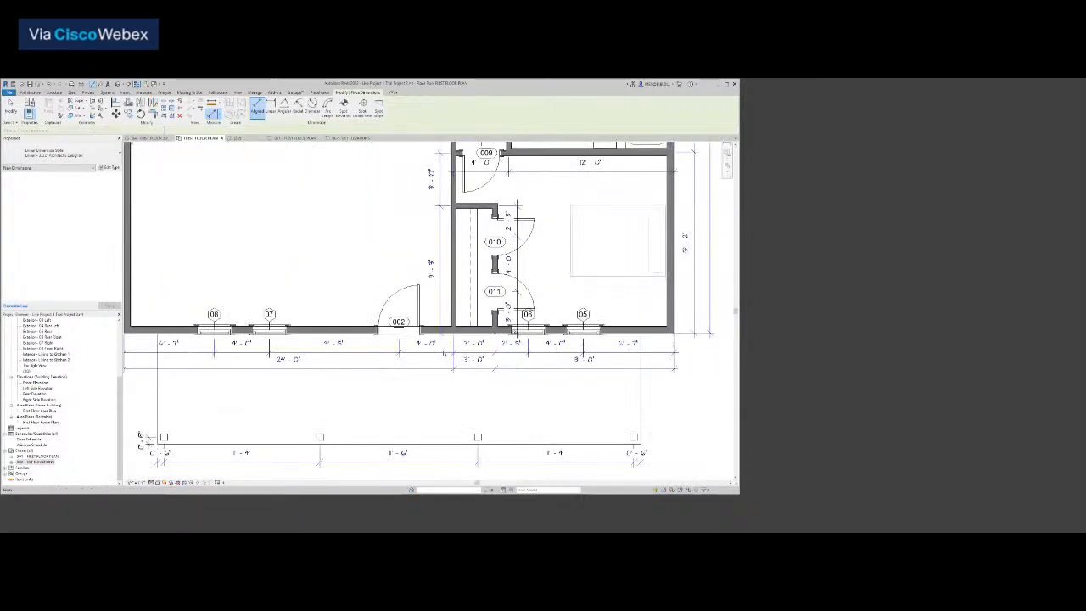
Delete the lower wall's old opening dimension string and dimension from the closet's left wall through door 002, windows 07 and 08 to the left corner
{"action": "left_click", "coordinate": [465, 355]}
{"action": "key", "text": "Delete"}
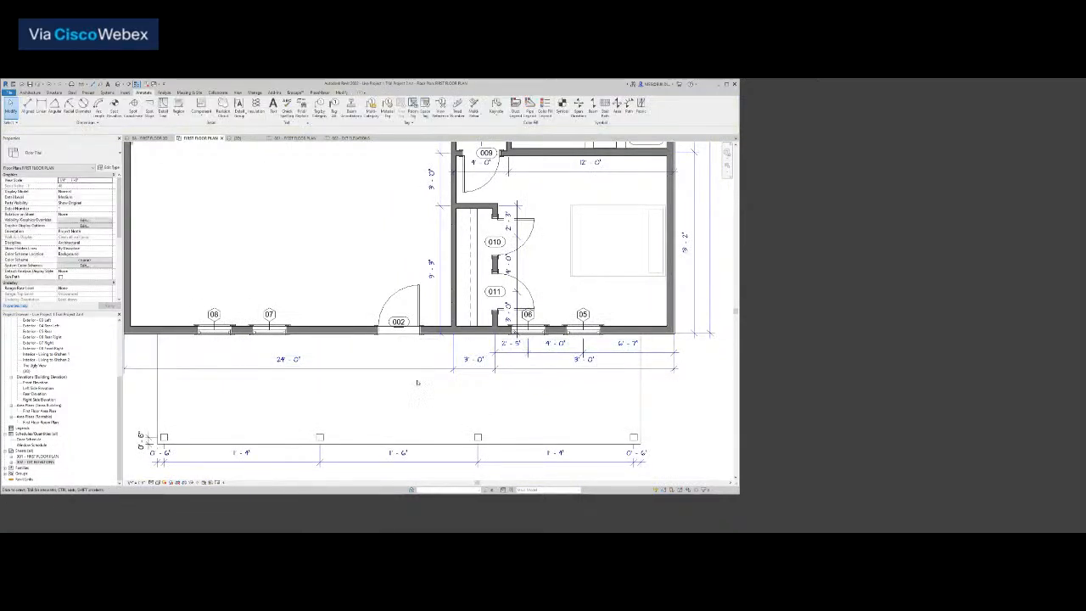
{"action": "key", "text": "d"}
{"action": "key", "text": "i"}
{"action": "scroll", "coordinate": [450, 331], "scroll_direction": "up", "scroll_amount": 4}
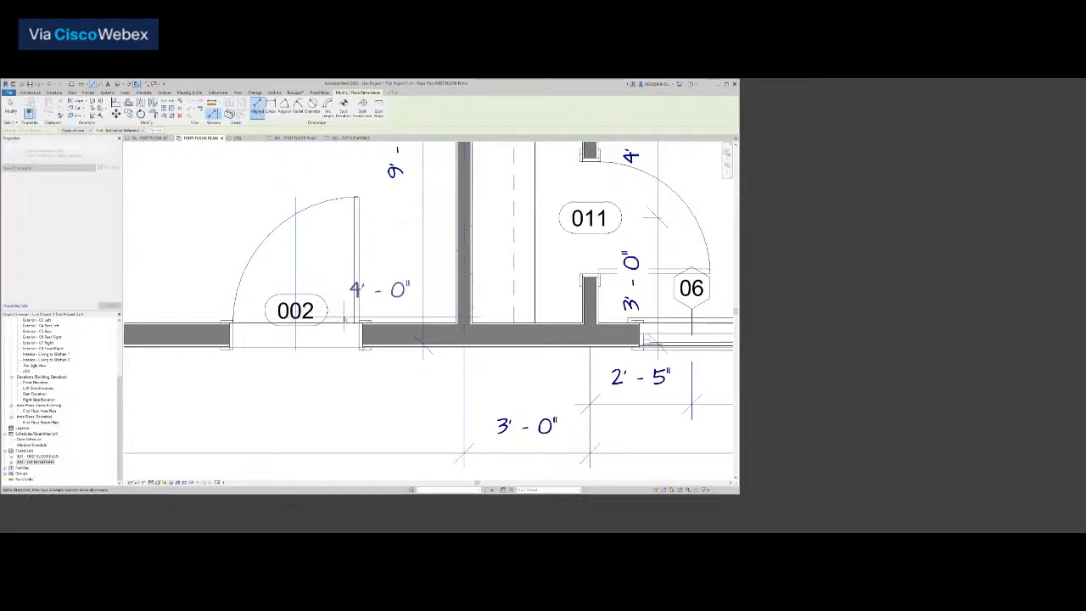
{"action": "scroll", "coordinate": [382, 310], "scroll_direction": "down", "scroll_amount": 3}
{"action": "scroll", "coordinate": [459, 310], "scroll_direction": "up", "scroll_amount": 2}
{"action": "left_click", "coordinate": [464, 309]}
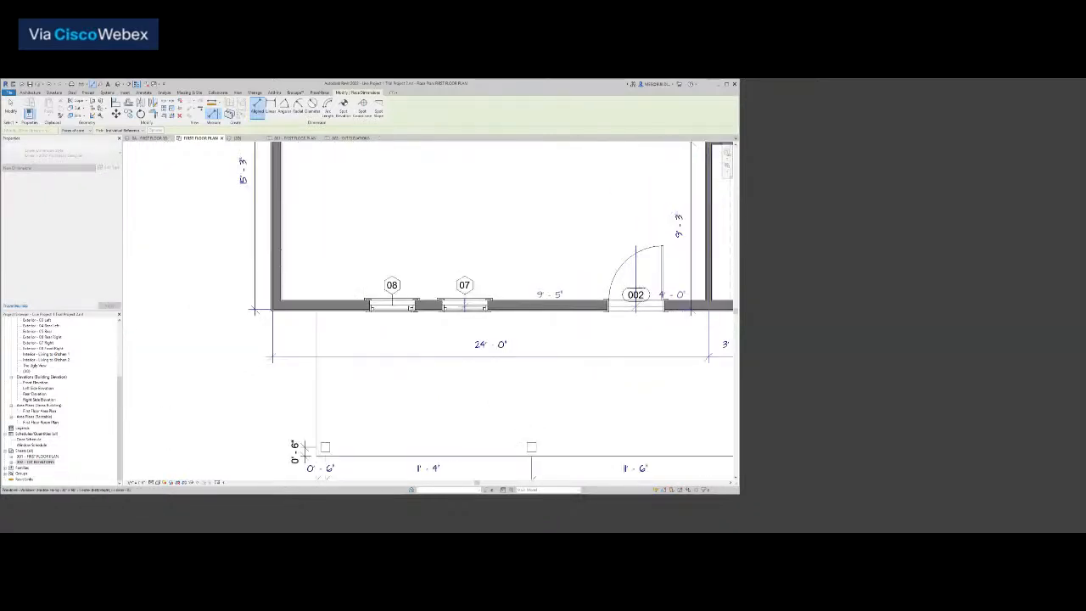
{"action": "left_click", "coordinate": [393, 307]}
{"action": "left_click", "coordinate": [293, 297]}
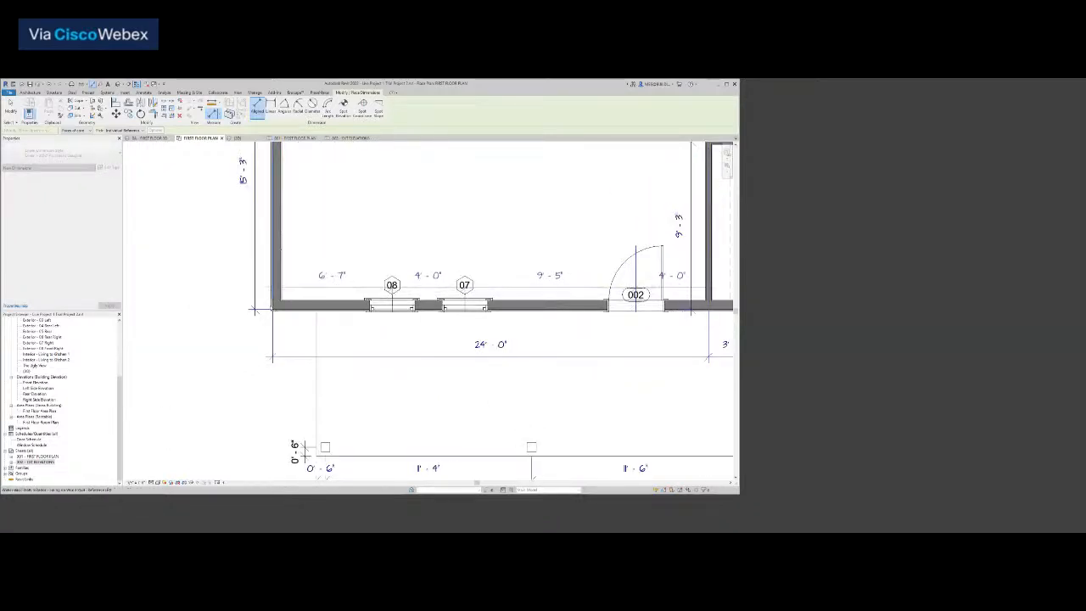
{"action": "scroll", "coordinate": [293, 299], "scroll_direction": "down", "scroll_amount": 3}
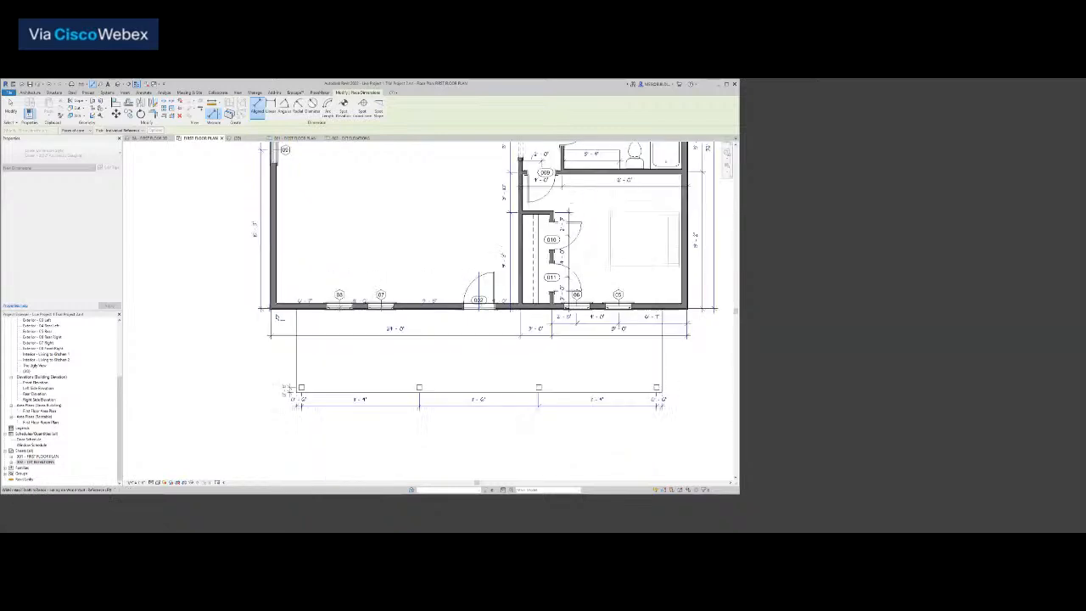
{"action": "left_click", "coordinate": [287, 379]}
{"action": "key", "text": "Escape"}
{"action": "key", "text": "Escape"}
Use Match Type Properties on the column offset dimension at the lower porch's left corner
{"action": "scroll", "coordinate": [436, 369], "scroll_direction": "up", "scroll_amount": 2}
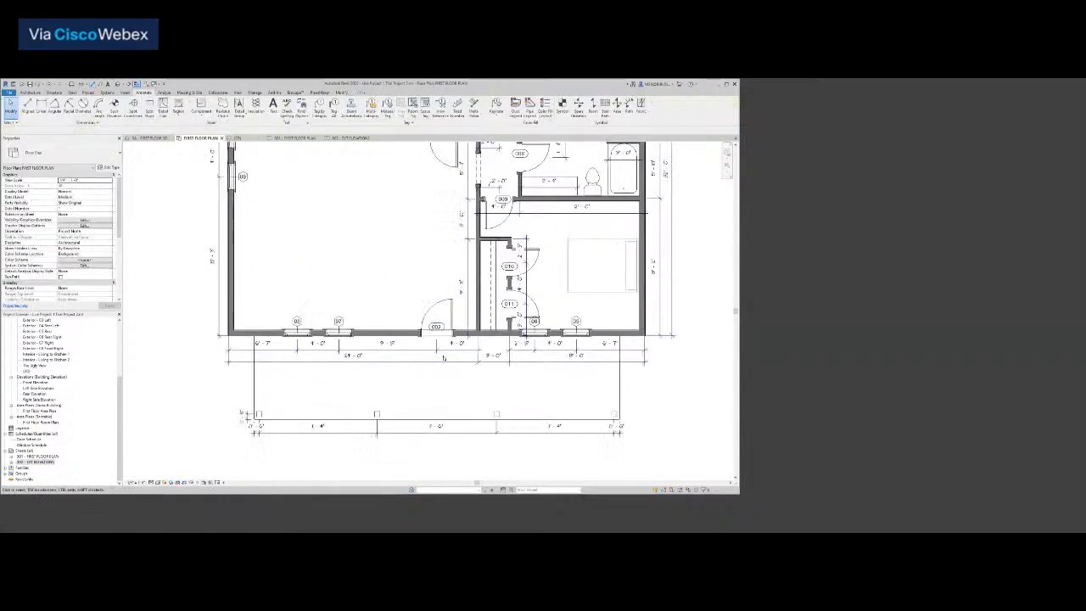
{"action": "scroll", "coordinate": [445, 357], "scroll_direction": "up", "scroll_amount": 1}
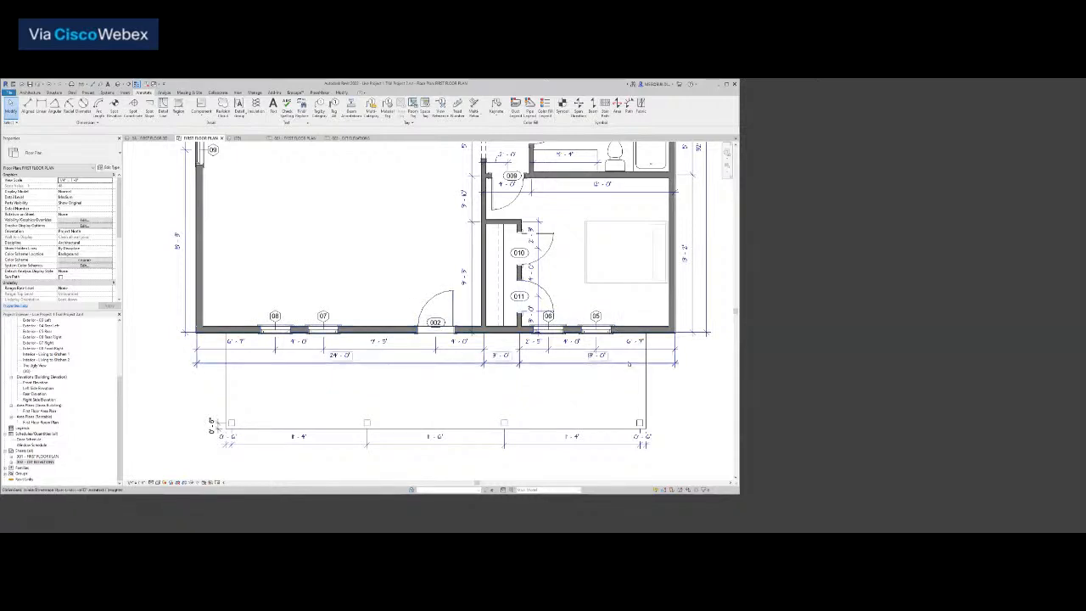
{"action": "scroll", "coordinate": [237, 382], "scroll_direction": "down", "scroll_amount": 3}
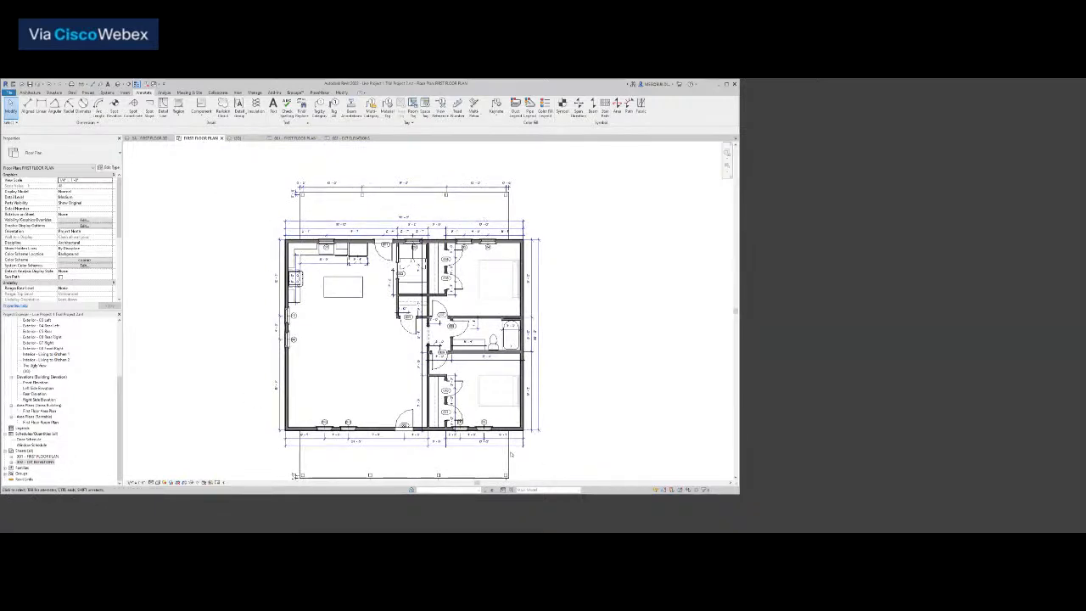
{"action": "scroll", "coordinate": [252, 389], "scroll_direction": "up", "scroll_amount": 2}
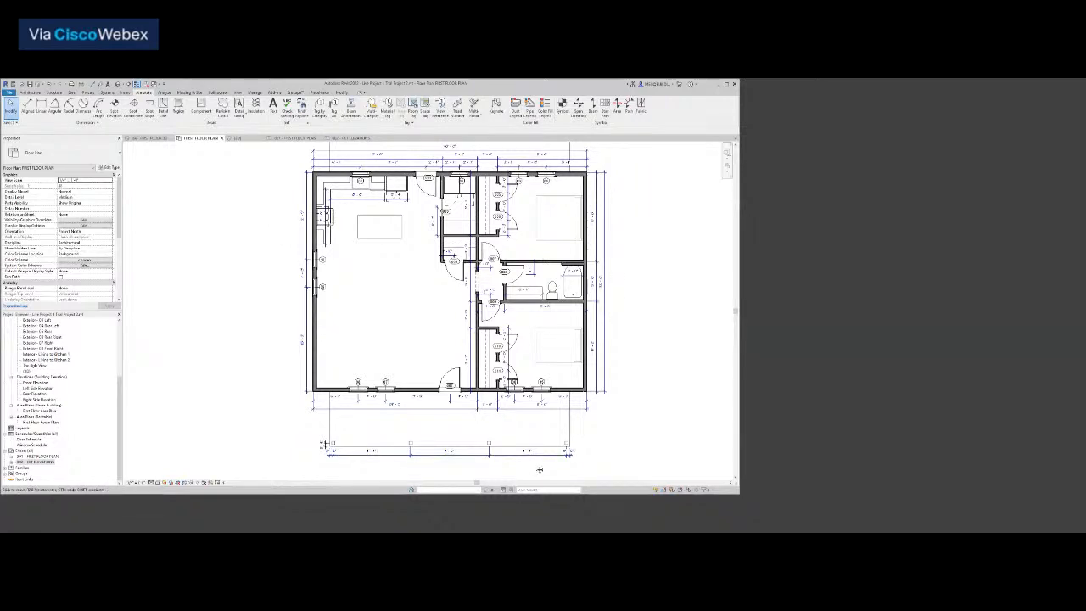
{"action": "scroll", "coordinate": [433, 436], "scroll_direction": "up", "scroll_amount": 4}
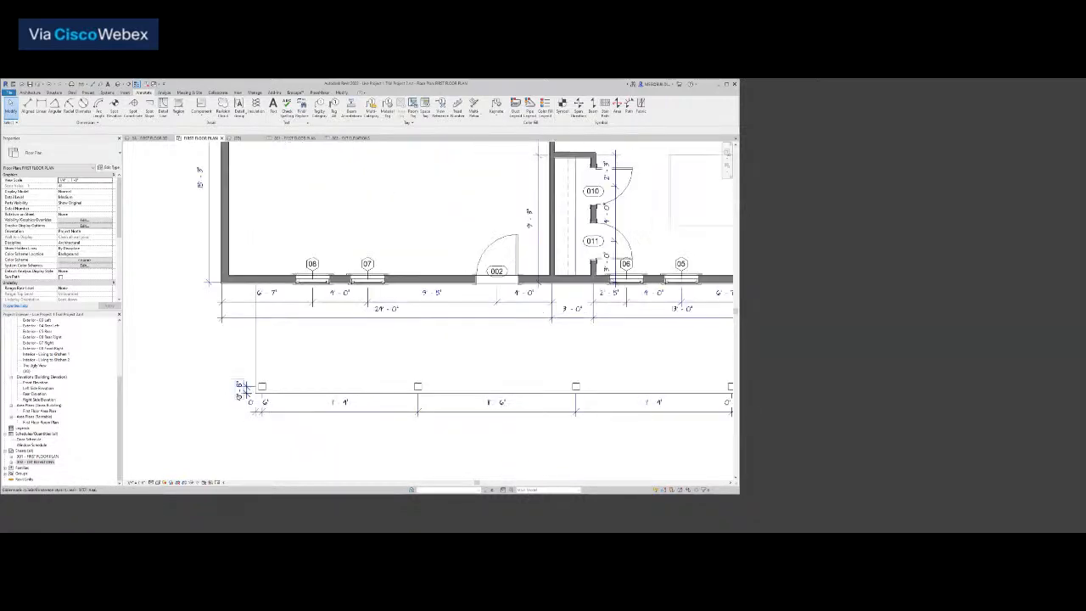
{"action": "left_click", "coordinate": [242, 389]}
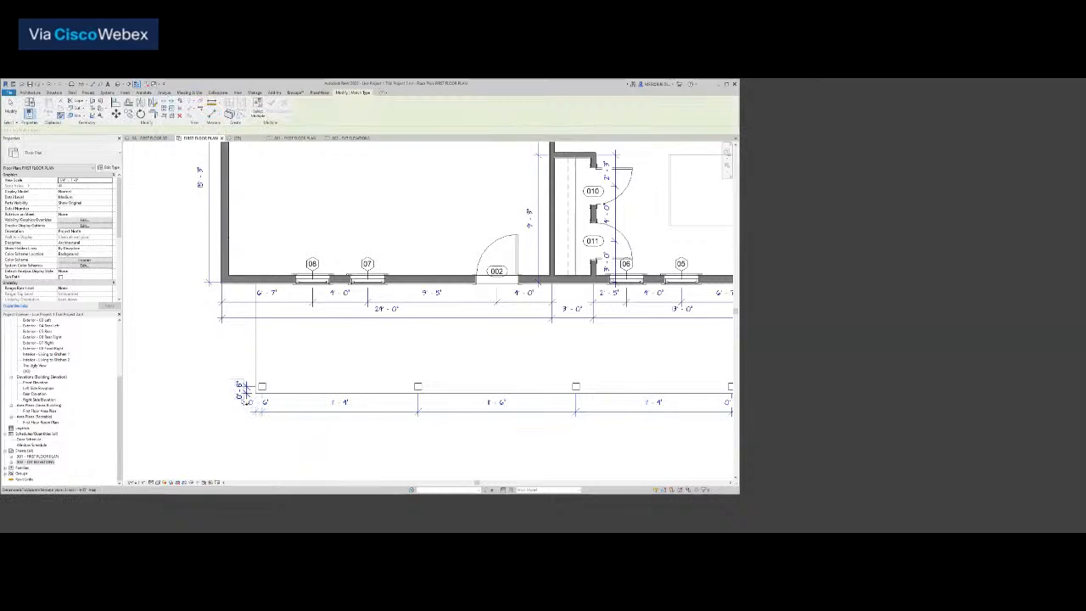
{"action": "key", "text": "Escape"}
Examine the porch, exterior wall and interior dimensions from the lower porch up to the kitchen and bathroom
{"action": "scroll", "coordinate": [325, 437], "scroll_direction": "down", "scroll_amount": 4}
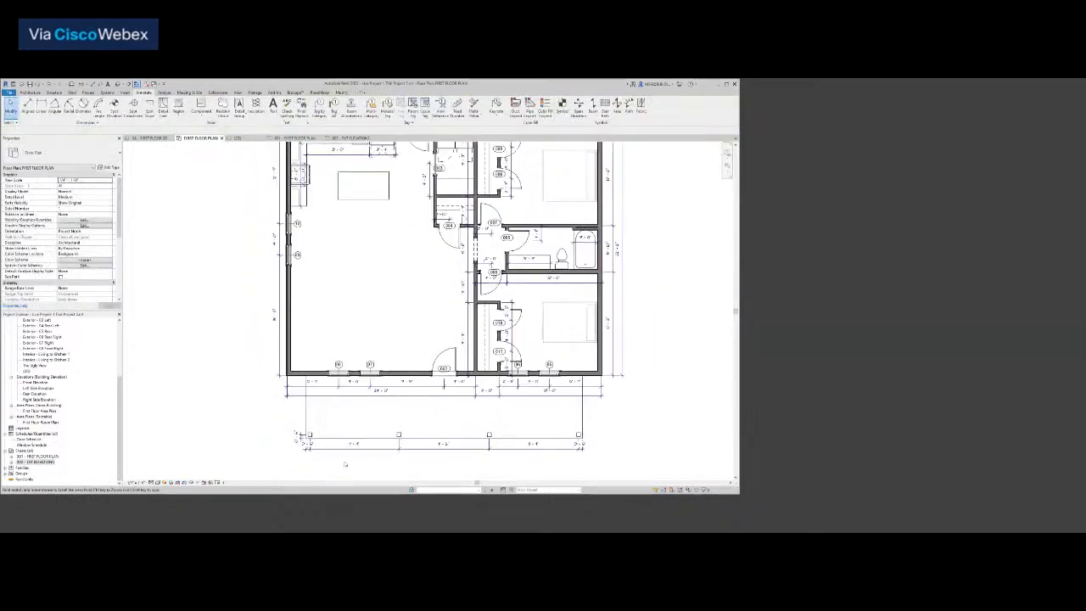
{"action": "scroll", "coordinate": [364, 352], "scroll_direction": "down", "scroll_amount": 3}
{"action": "middle_click_drag", "start_coordinate": [364, 351], "coordinate": [374, 389]}
{"action": "scroll", "coordinate": [459, 238], "scroll_direction": "up", "scroll_amount": 6}
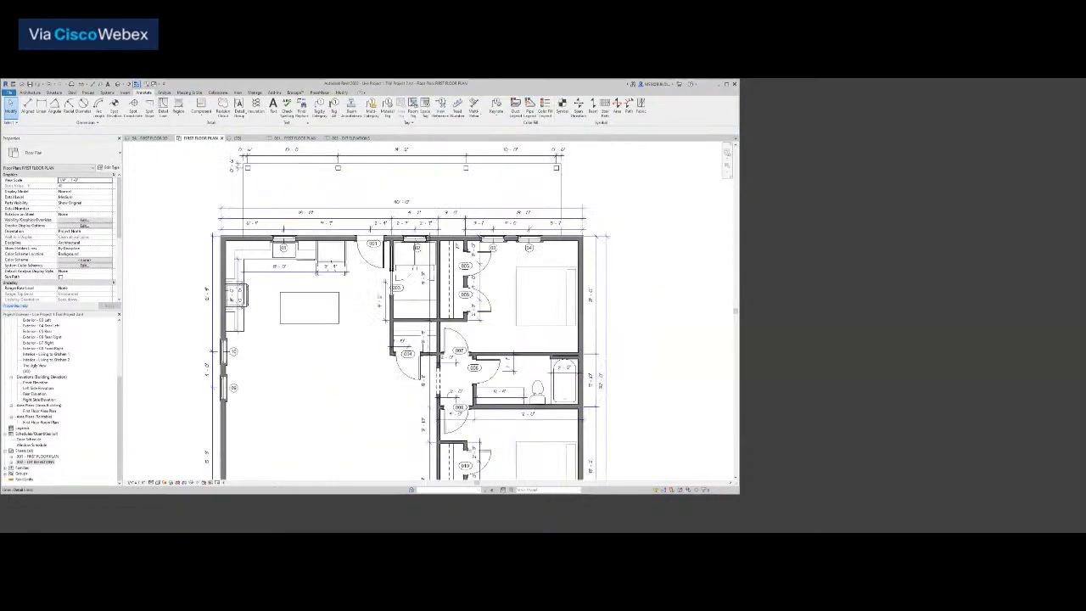
{"action": "scroll", "coordinate": [458, 245], "scroll_direction": "down", "scroll_amount": 2}
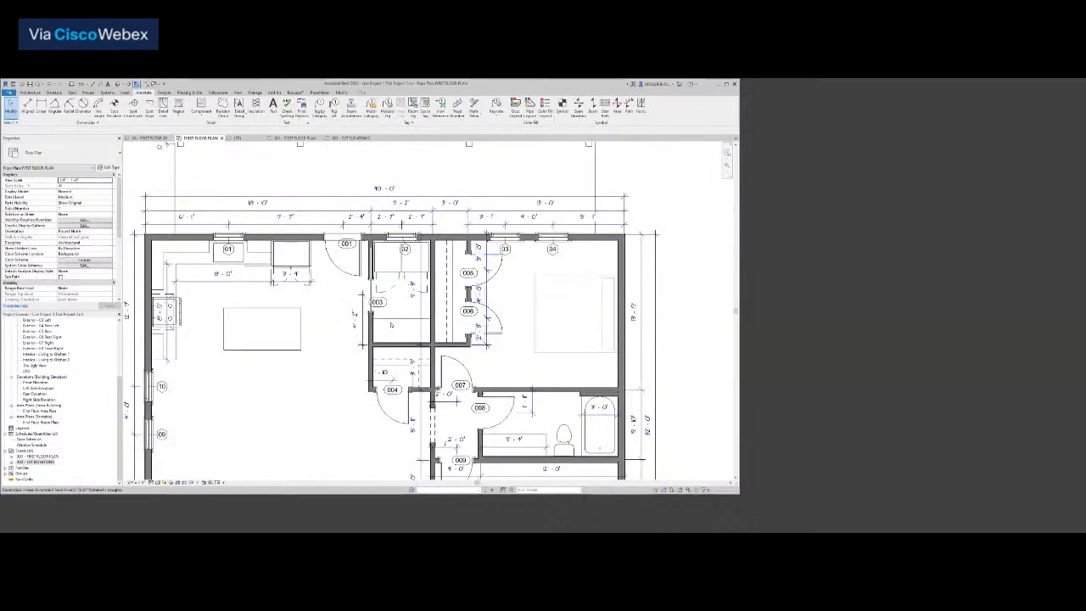
{"action": "scroll", "coordinate": [349, 366], "scroll_direction": "down", "scroll_amount": 1}
{"action": "middle_click_drag", "start_coordinate": [349, 366], "coordinate": [358, 311]}
{"action": "scroll", "coordinate": [359, 313], "scroll_direction": "down", "scroll_amount": 1}
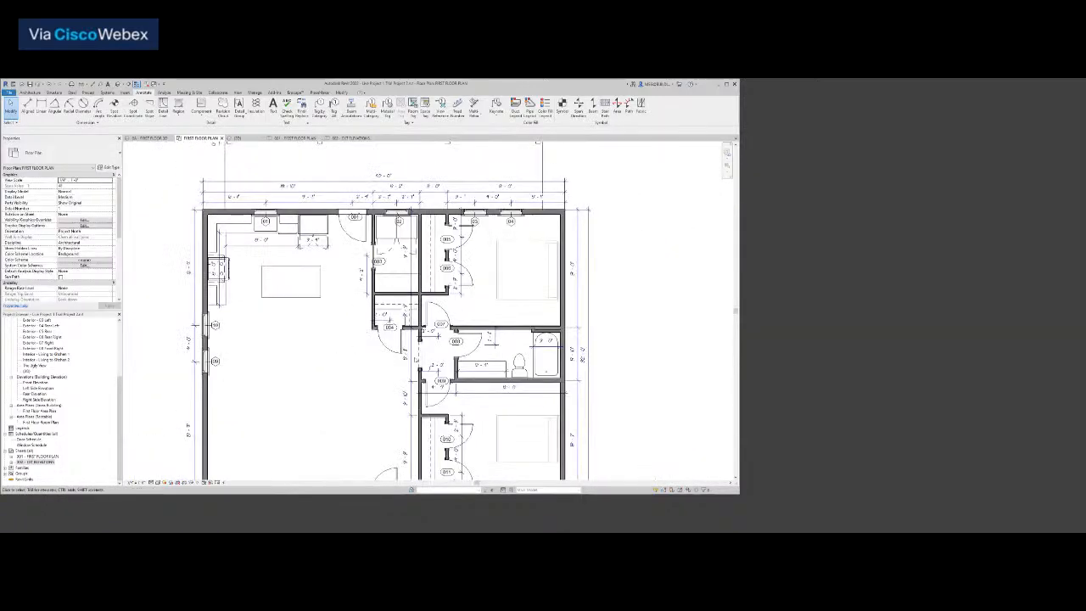
{"action": "scroll", "coordinate": [449, 251], "scroll_direction": "down", "scroll_amount": 2}
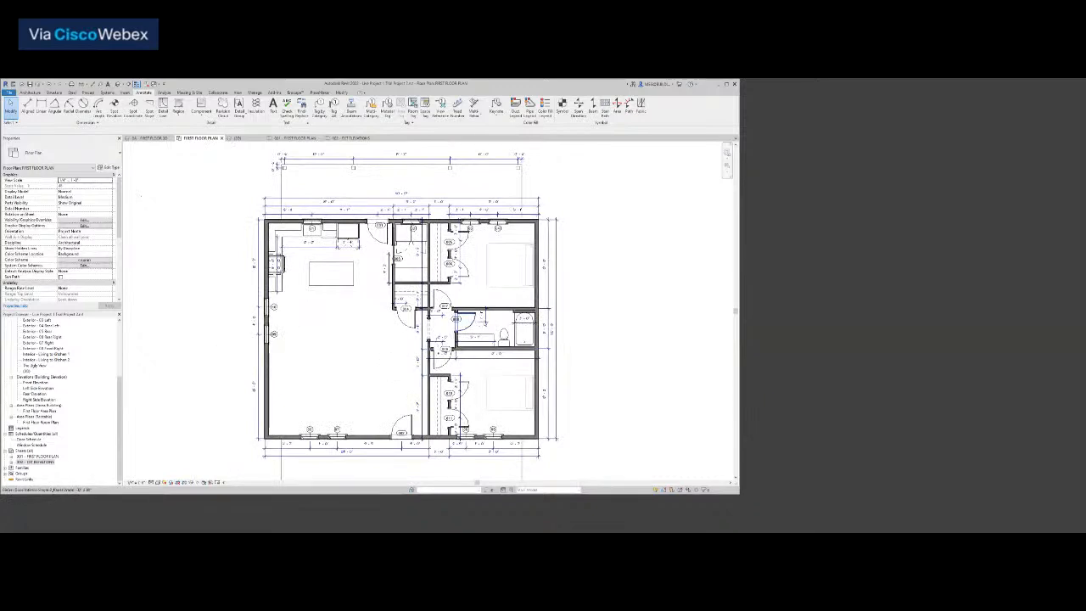
Move the dimension beside bathroom door 008 closer to the door opening and shift its text along the line
{"action": "scroll", "coordinate": [483, 321], "scroll_direction": "up", "scroll_amount": 3}
{"action": "left_click", "coordinate": [459, 312]}
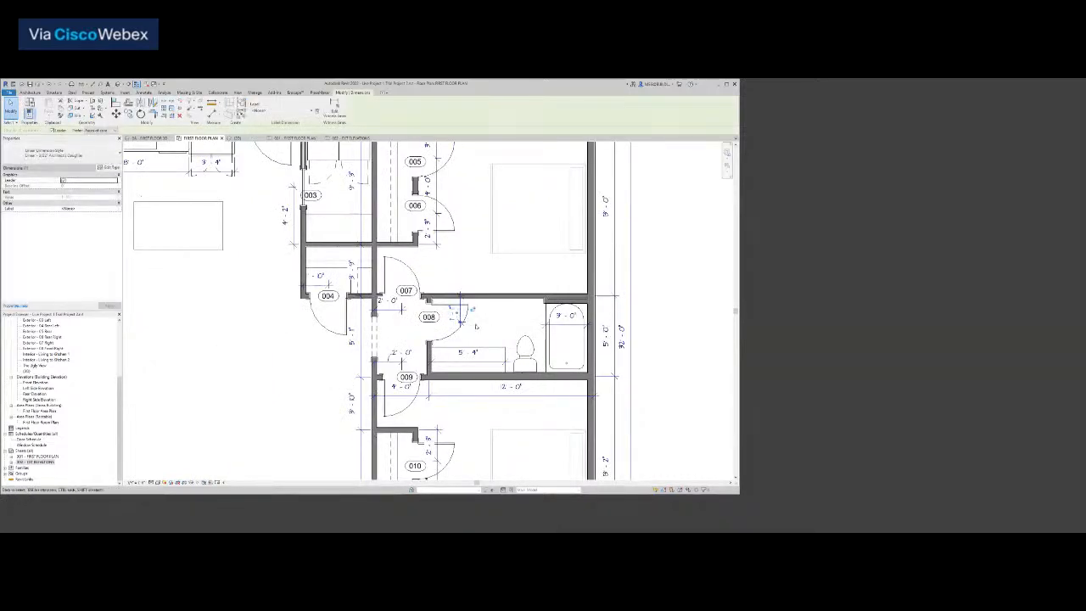
{"action": "scroll", "coordinate": [456, 311], "scroll_direction": "up", "scroll_amount": 2}
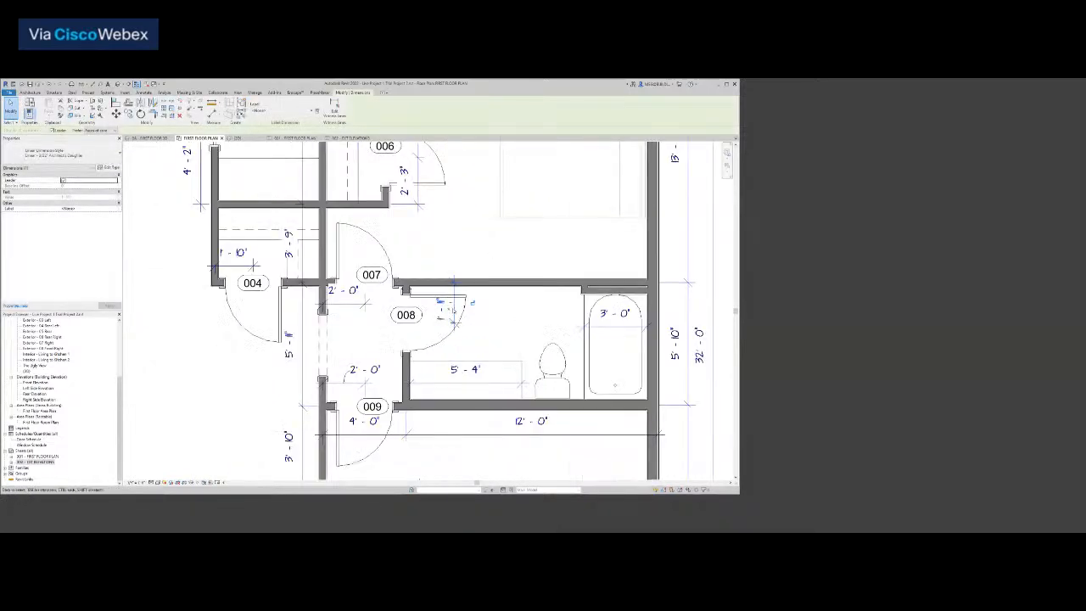
{"action": "left_click", "coordinate": [504, 329]}
{"action": "left_click", "coordinate": [451, 307]}
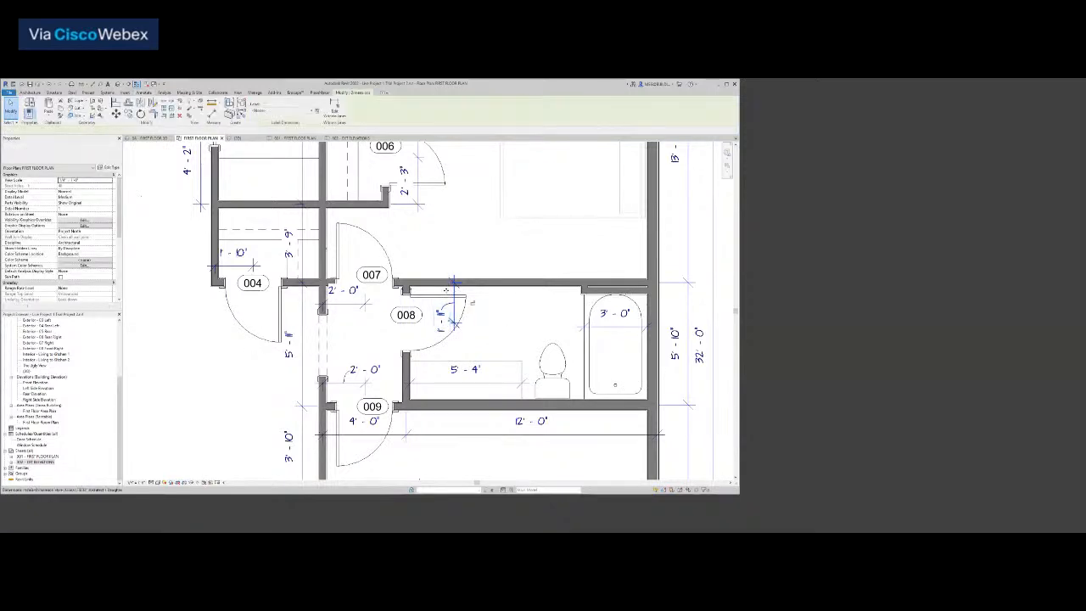
{"action": "left_click", "coordinate": [490, 325]}
Examine the dimensions and tags across the living area, bedrooms and kitchen for anything missing or overlapping
{"action": "scroll", "coordinate": [518, 299], "scroll_direction": "down", "scroll_amount": 2}
{"action": "scroll", "coordinate": [518, 298], "scroll_direction": "down", "scroll_amount": 2}
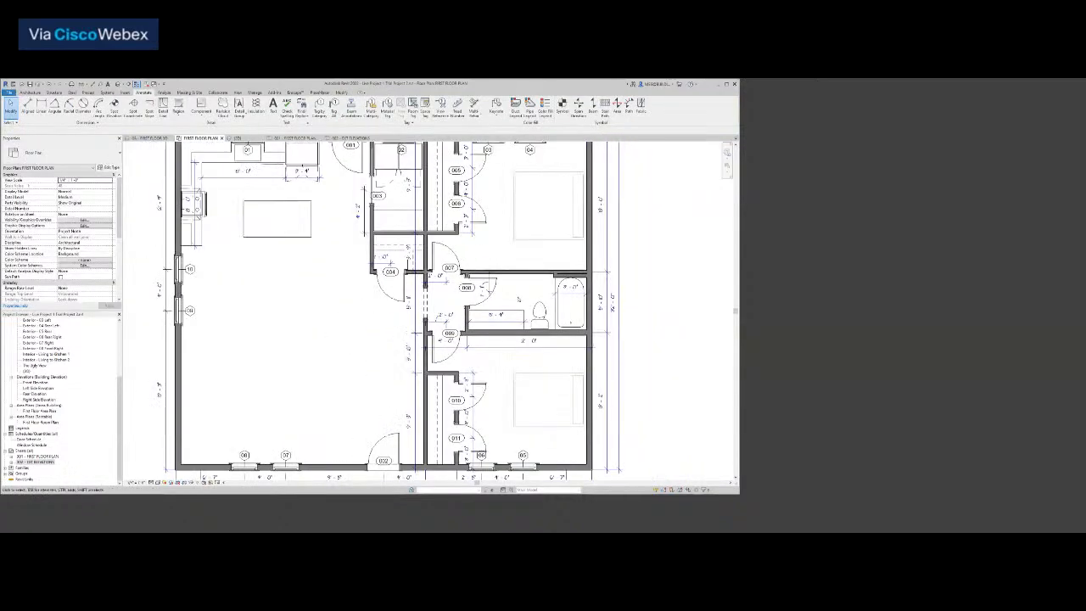
{"action": "middle_click_drag", "start_coordinate": [386, 360], "coordinate": [385, 317]}
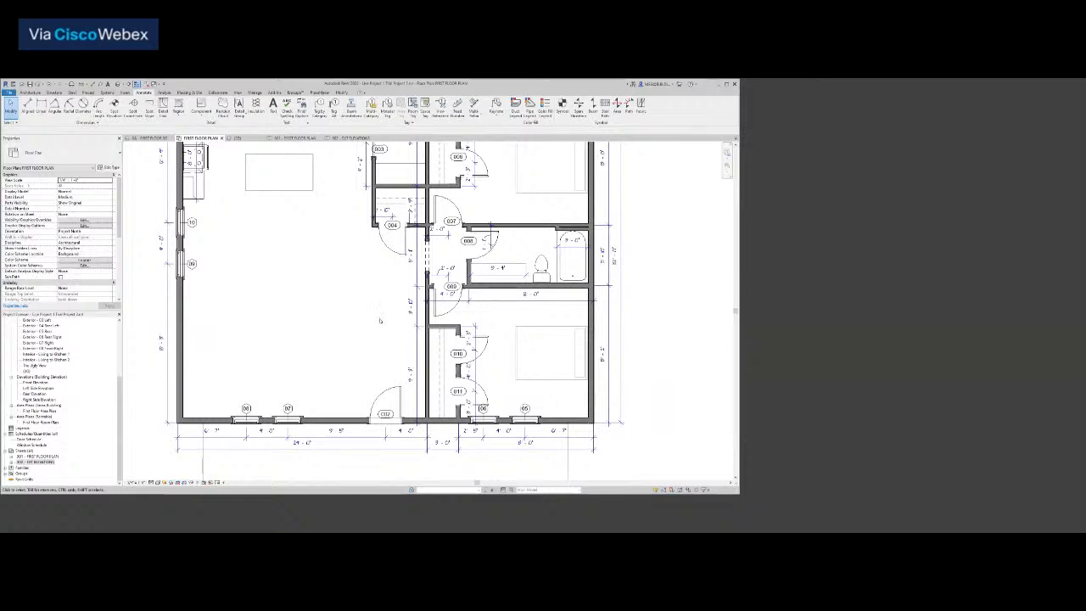
{"action": "middle_click_drag", "start_coordinate": [366, 315], "coordinate": [368, 360]}
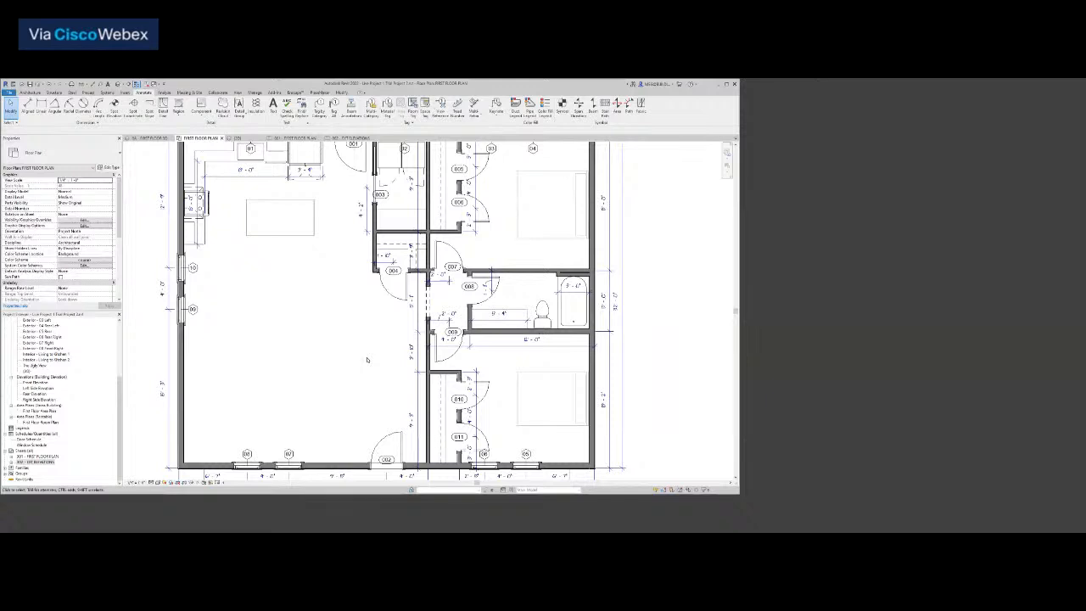
{"action": "scroll", "coordinate": [366, 345], "scroll_direction": "down", "scroll_amount": 2}
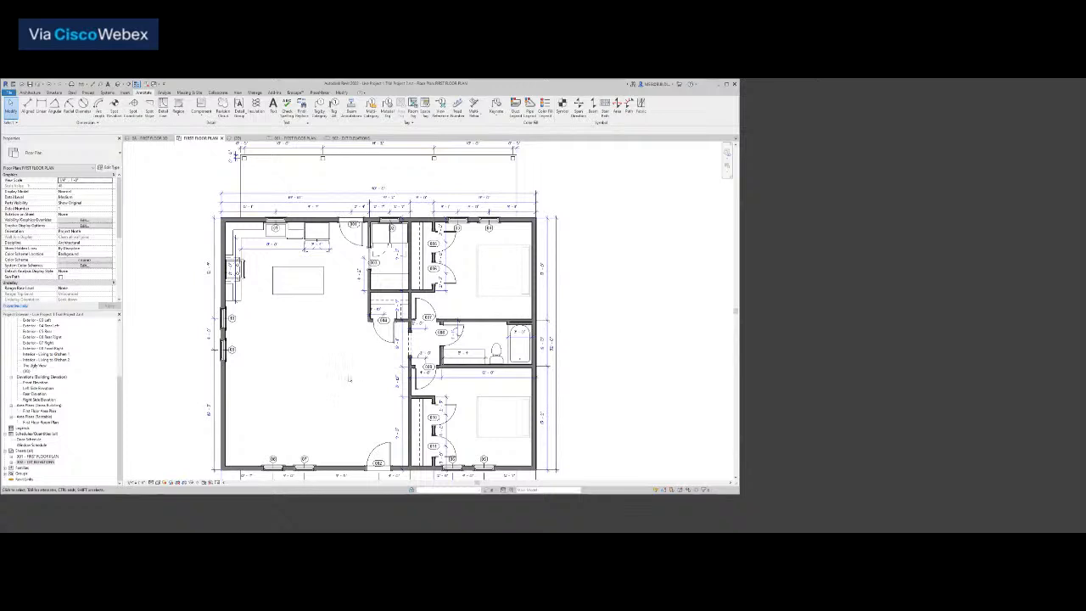
{"action": "middle_click_drag", "start_coordinate": [361, 401], "coordinate": [371, 356]}
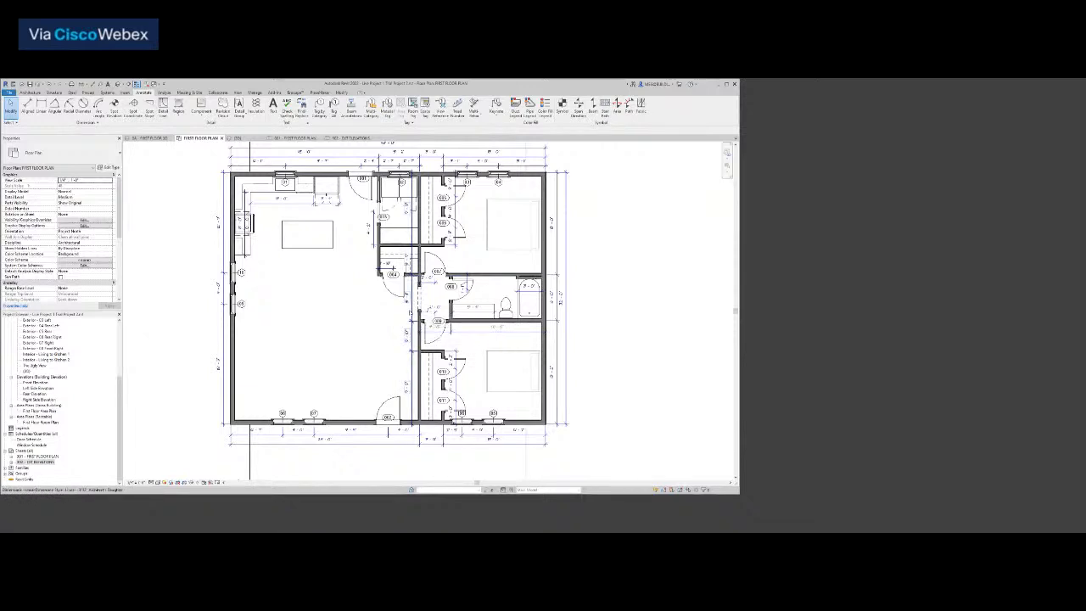
{"action": "scroll", "coordinate": [355, 317], "scroll_direction": "down", "scroll_amount": 1}
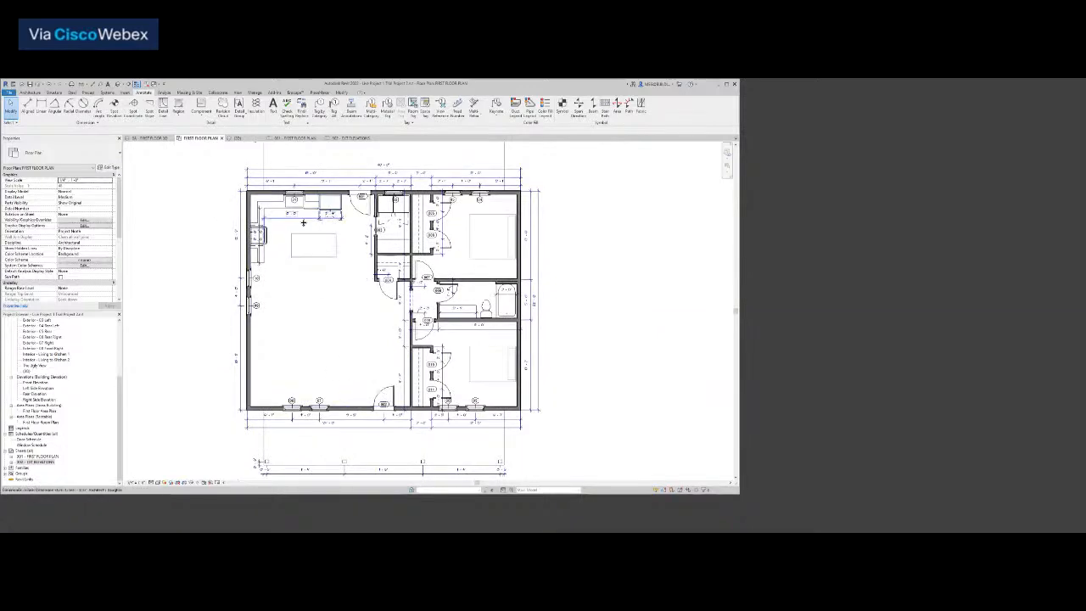
{"action": "scroll", "coordinate": [325, 236], "scroll_direction": "up", "scroll_amount": 4}
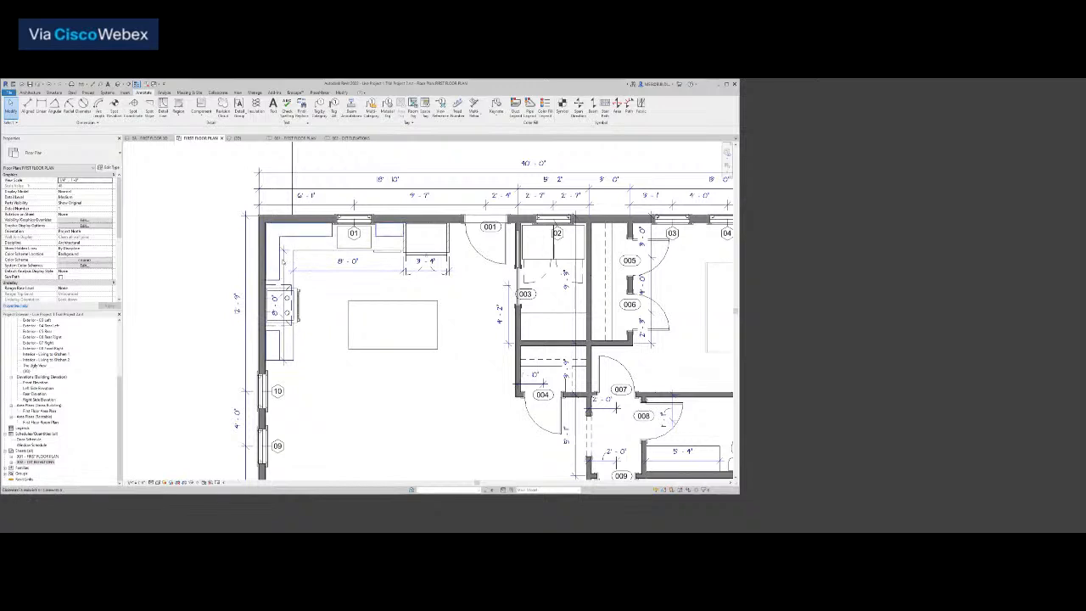
Move the range-side counter's vertical dimension toward the island, and dimension the counter-to-island gap and the island's length in one string below the island
{"action": "left_click_drag", "start_coordinate": [310, 260], "coordinate": [321, 264]}
{"action": "left_click", "coordinate": [353, 403]}
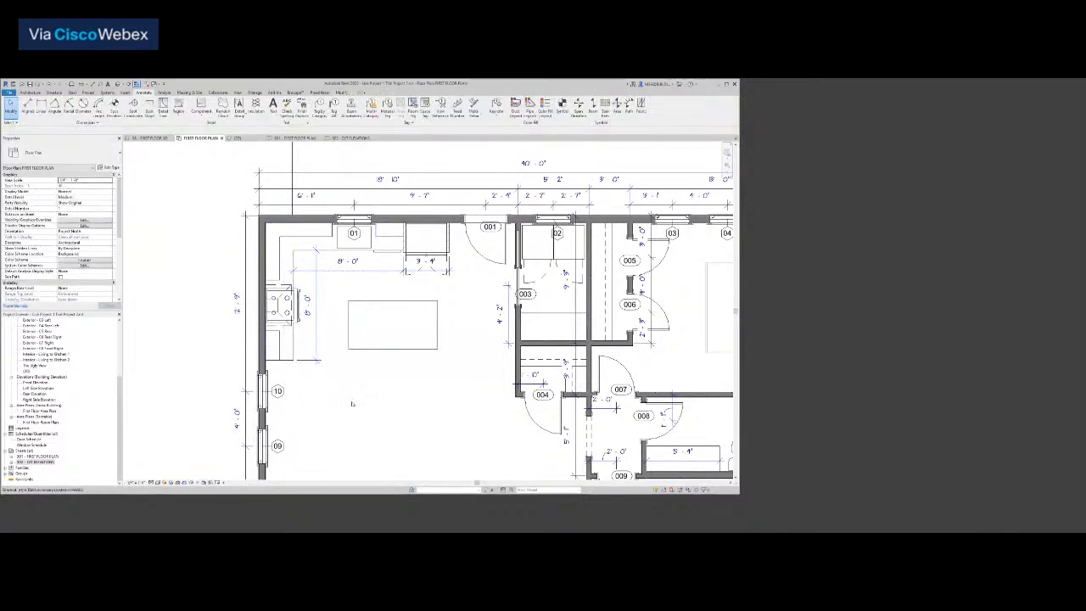
{"action": "key", "text": "d"}
{"action": "key", "text": "i"}
{"action": "left_click", "coordinate": [295, 352]}
{"action": "left_click", "coordinate": [347, 342]}
{"action": "left_click", "coordinate": [438, 342]}
{"action": "left_click", "coordinate": [425, 374]}
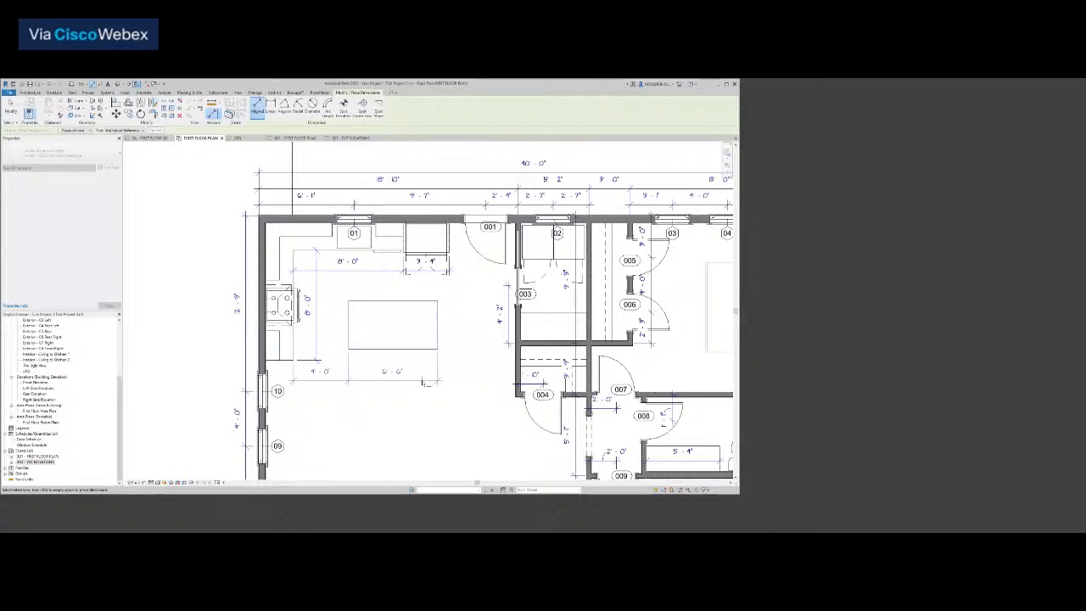
{"action": "left_click", "coordinate": [421, 371]}
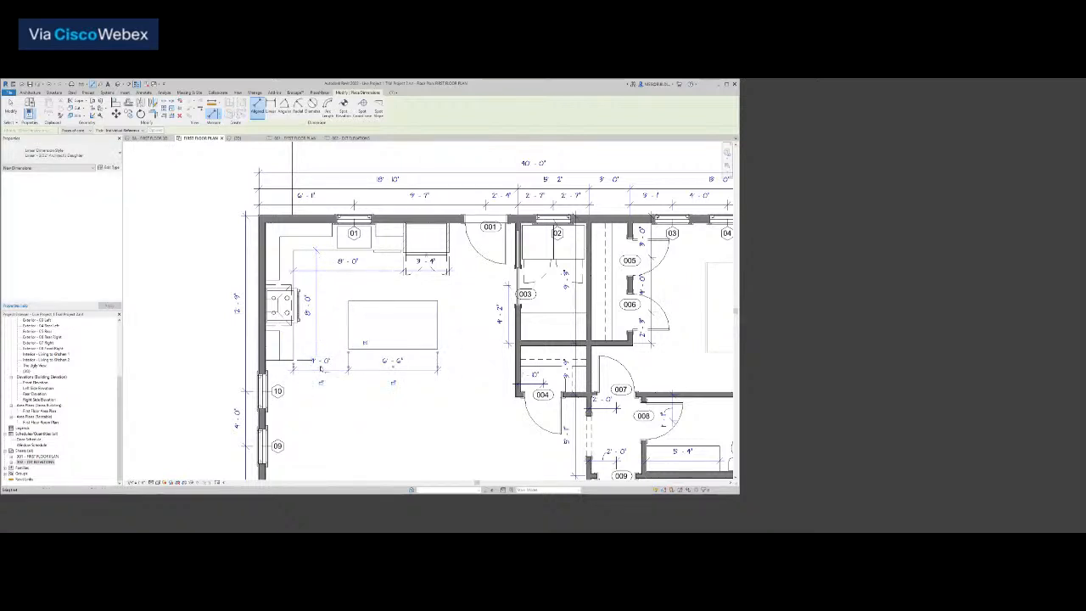
{"action": "scroll", "coordinate": [319, 367], "scroll_direction": "up", "scroll_amount": 3}
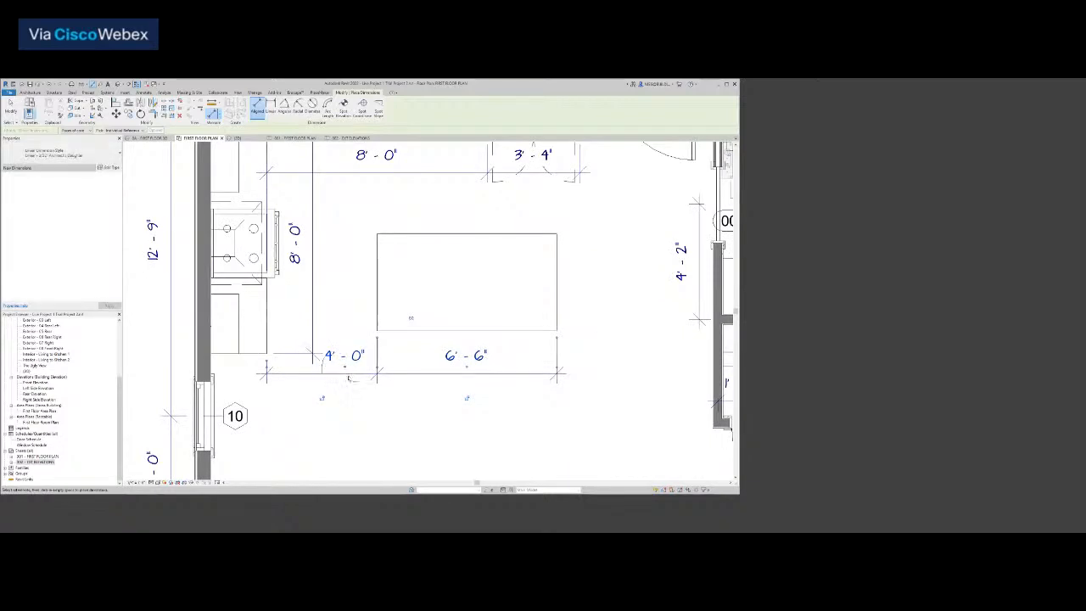
{"action": "key", "text": "Escape"}
{"action": "key", "text": "Escape"}
Shift the vertical counter dimension beside the range slightly toward the counter and move its text lower along the line
{"action": "left_click", "coordinate": [331, 243]}
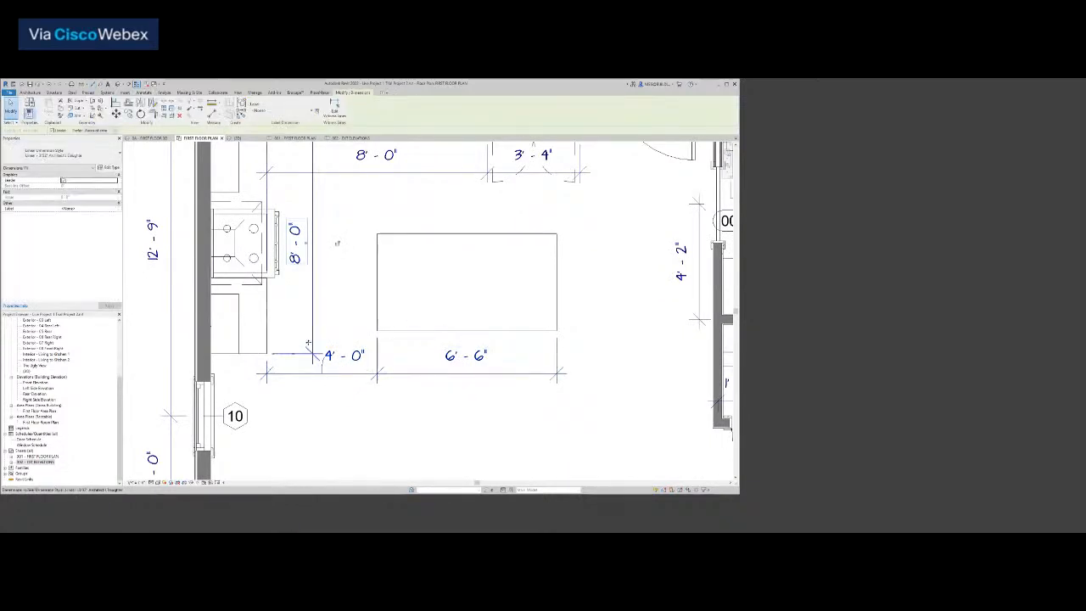
{"action": "left_click_drag", "start_coordinate": [298, 244], "coordinate": [300, 309]}
{"action": "left_click", "coordinate": [331, 288]}
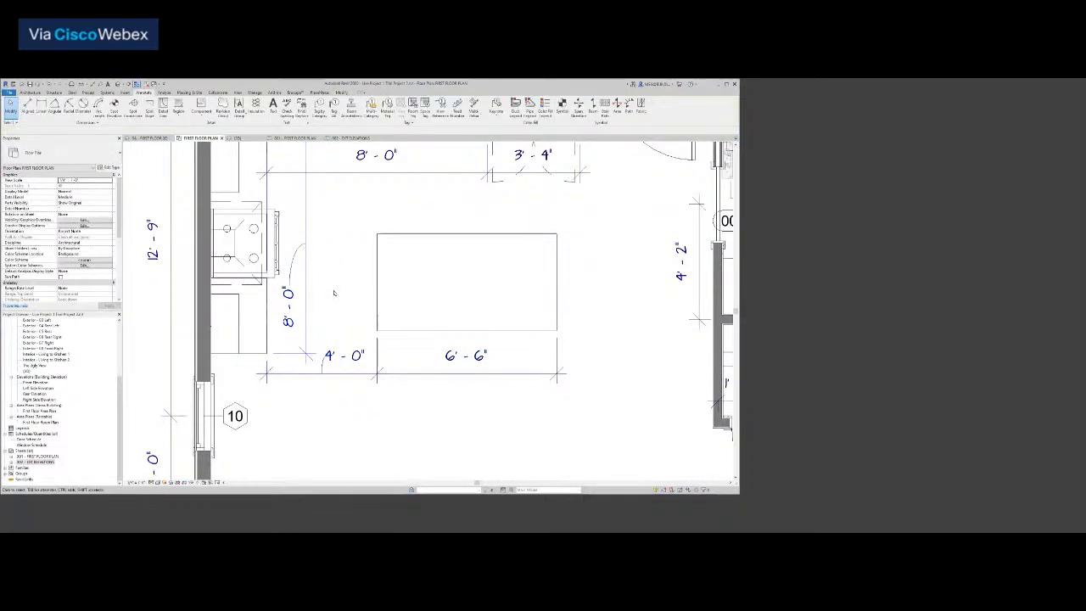
Dimension the island's depth and its clearance to the refrigerator-side counter in one vertical string beside the island
{"action": "scroll", "coordinate": [297, 310], "scroll_direction": "down", "scroll_amount": 3}
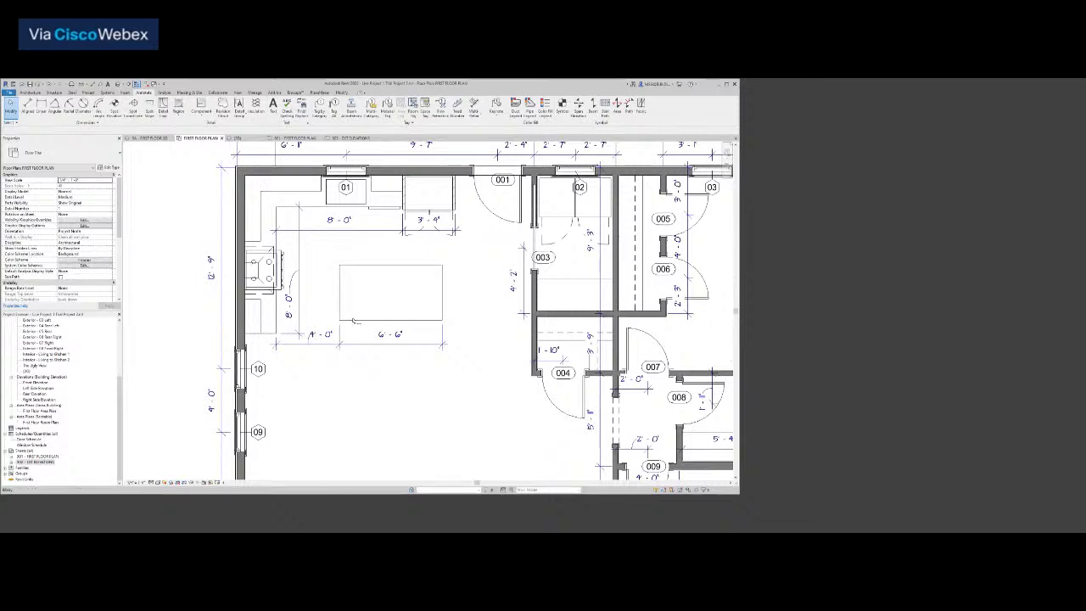
{"action": "key", "text": "d"}
{"action": "key", "text": "i"}
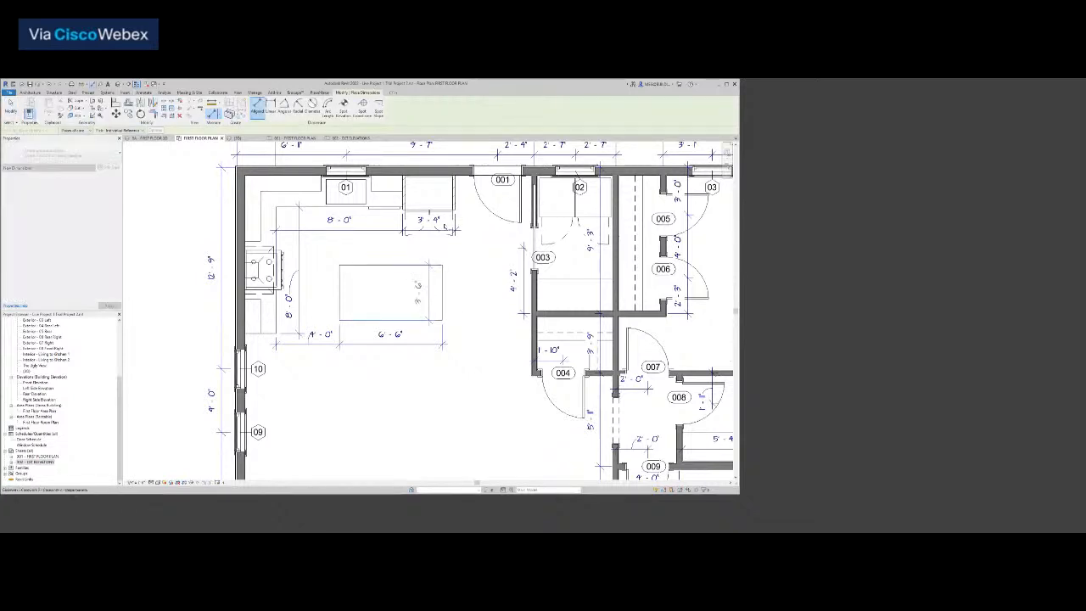
{"action": "scroll", "coordinate": [458, 211], "scroll_direction": "up", "scroll_amount": 5}
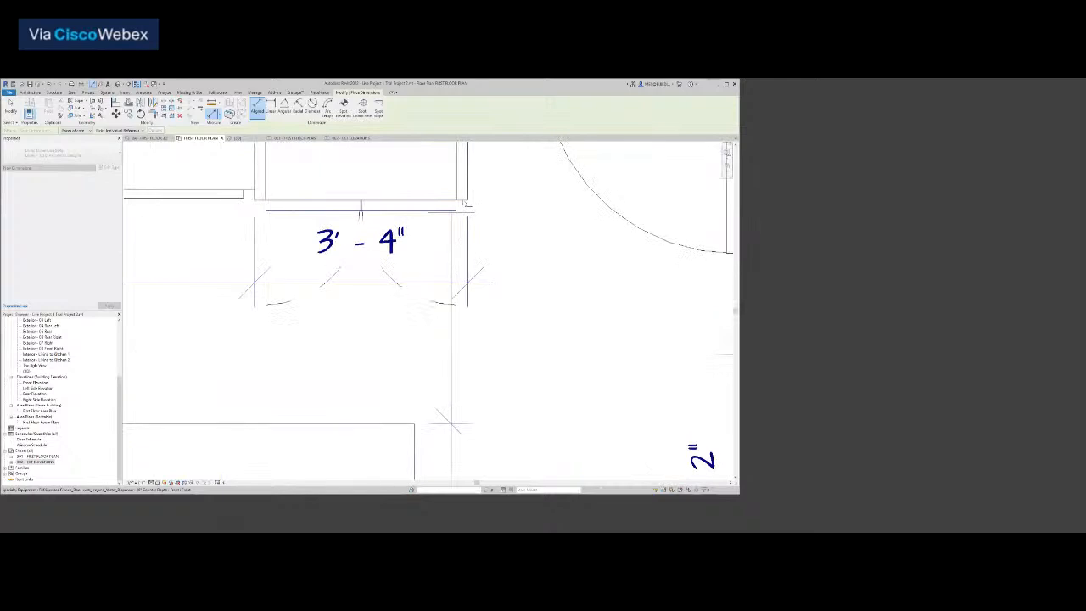
{"action": "scroll", "coordinate": [467, 202], "scroll_direction": "down", "scroll_amount": 3}
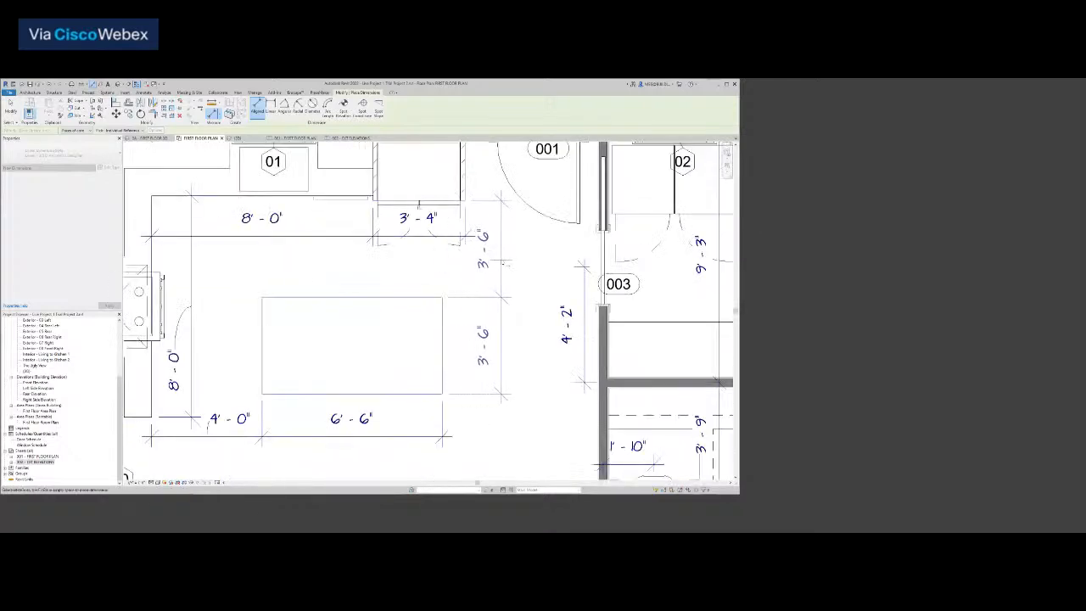
{"action": "left_click", "coordinate": [505, 271]}
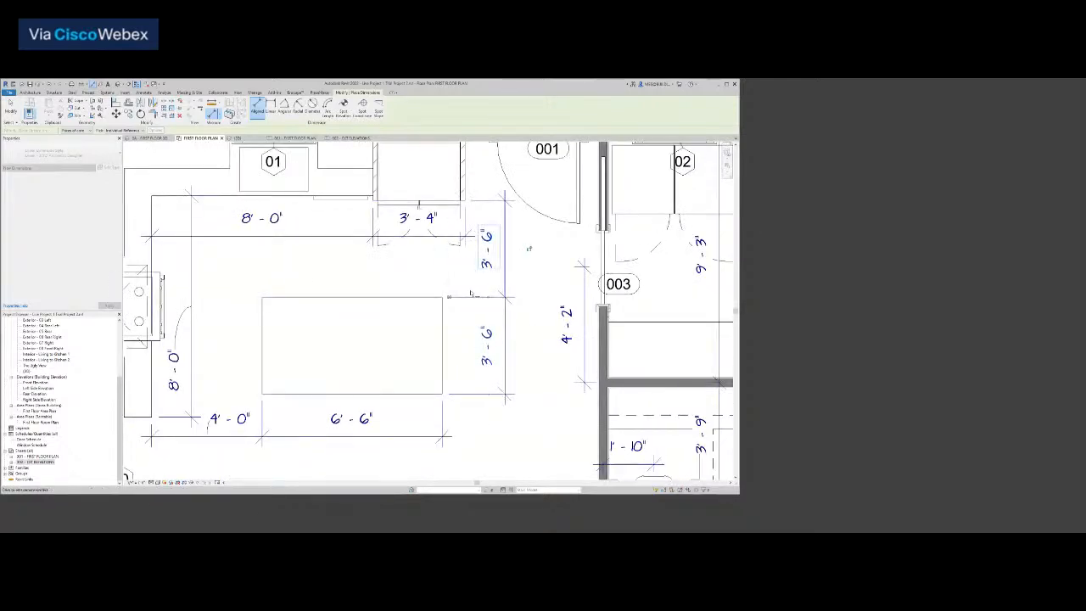
{"action": "scroll", "coordinate": [465, 305], "scroll_direction": "down", "scroll_amount": 5}
{"action": "key", "text": "Escape"}
{"action": "key", "text": "Escape"}
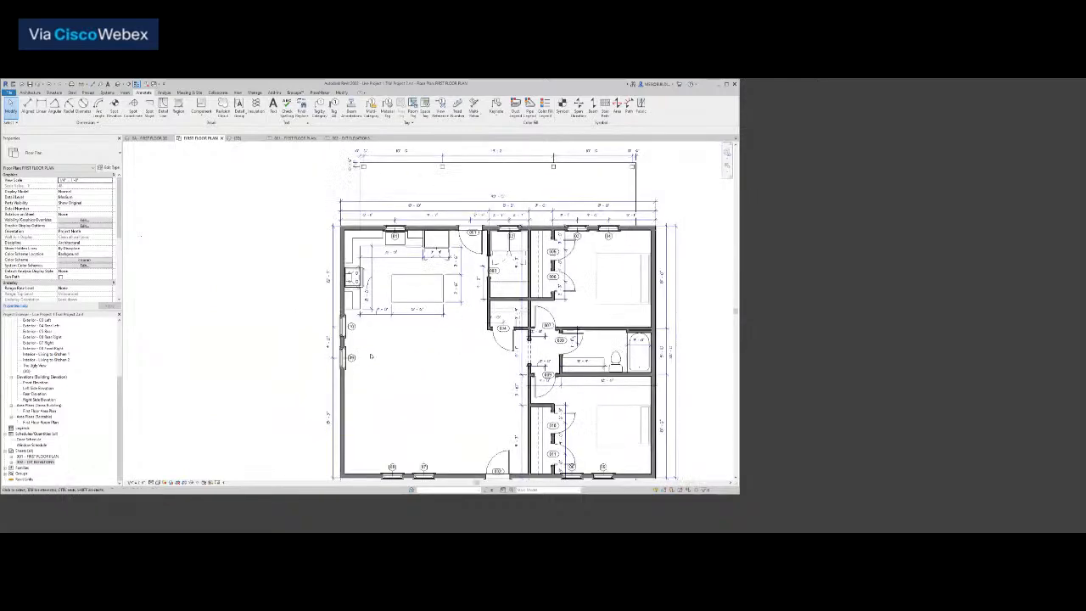
Examine the dimensions on the whole floor plan and around doors 004 to 011
{"action": "middle_click", "coordinate": [258, 381]}
{"action": "middle_click", "coordinate": [258, 381]}
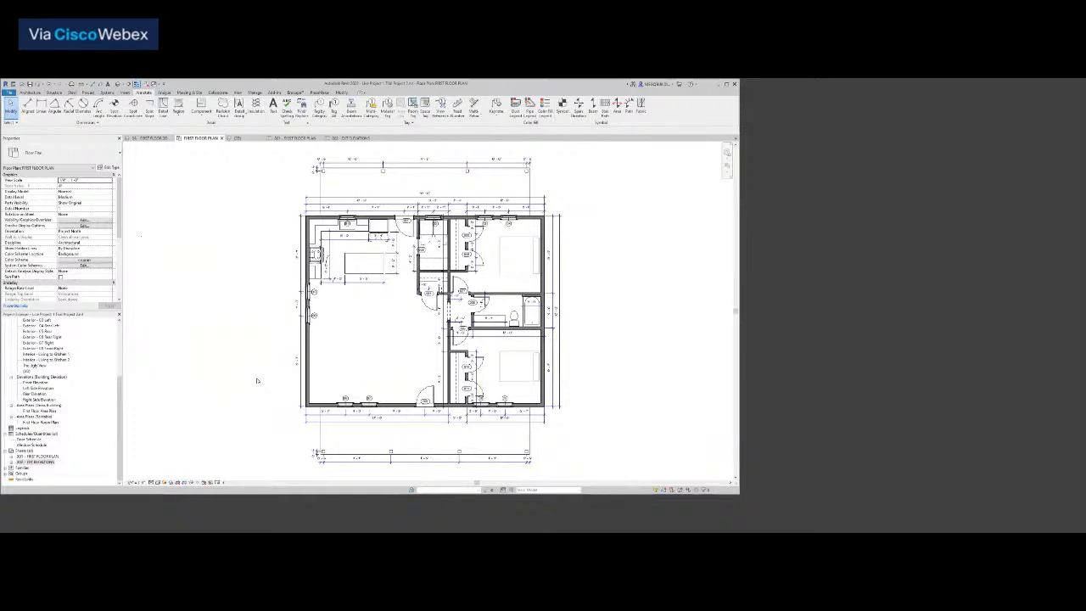
{"action": "scroll", "coordinate": [484, 339], "scroll_direction": "up", "scroll_amount": 5}
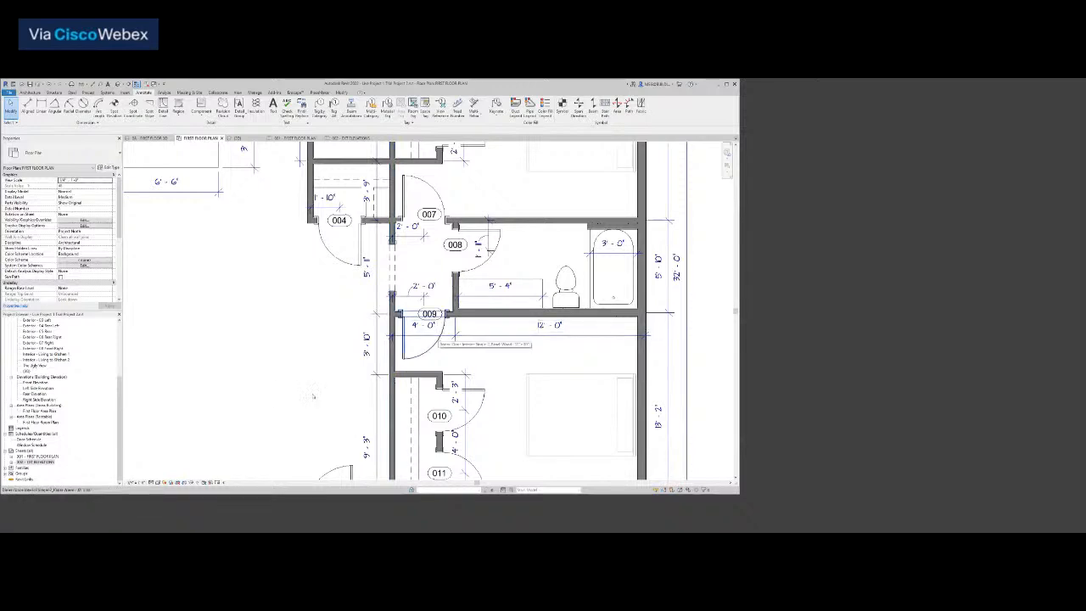
{"action": "scroll", "coordinate": [287, 400], "scroll_direction": "down", "scroll_amount": 3}
{"action": "middle_click", "coordinate": [287, 400]}
{"action": "middle_click", "coordinate": [286, 401]}
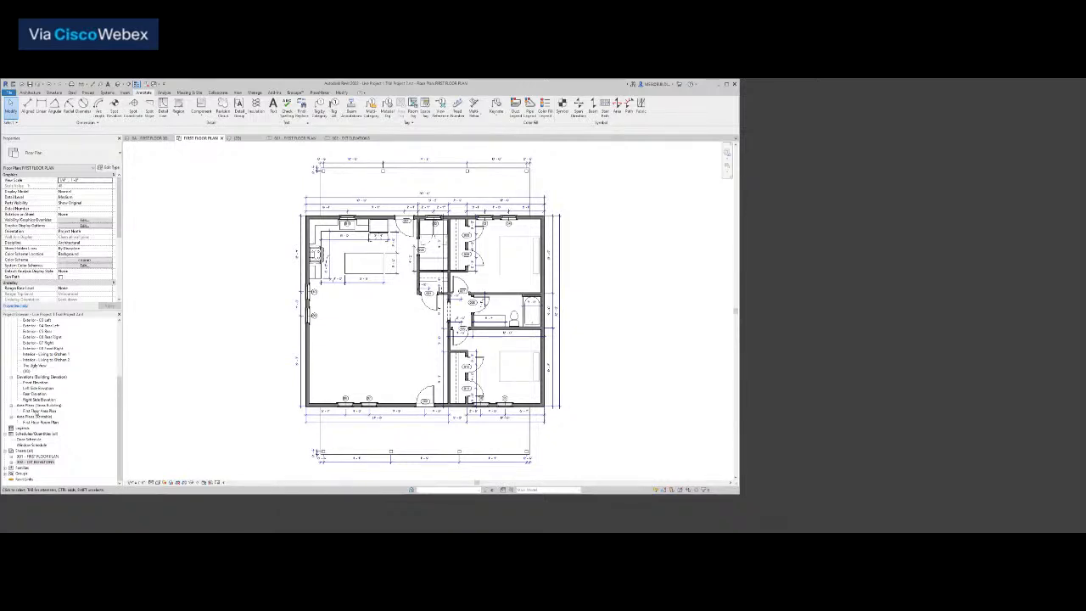
In the gross building First Floor Area Plan, draw an area boundary line from the exterior wall down the lower porch's right edge
{"action": "double_click", "coordinate": [38, 412]}
{"action": "left_click", "coordinate": [501, 286]}
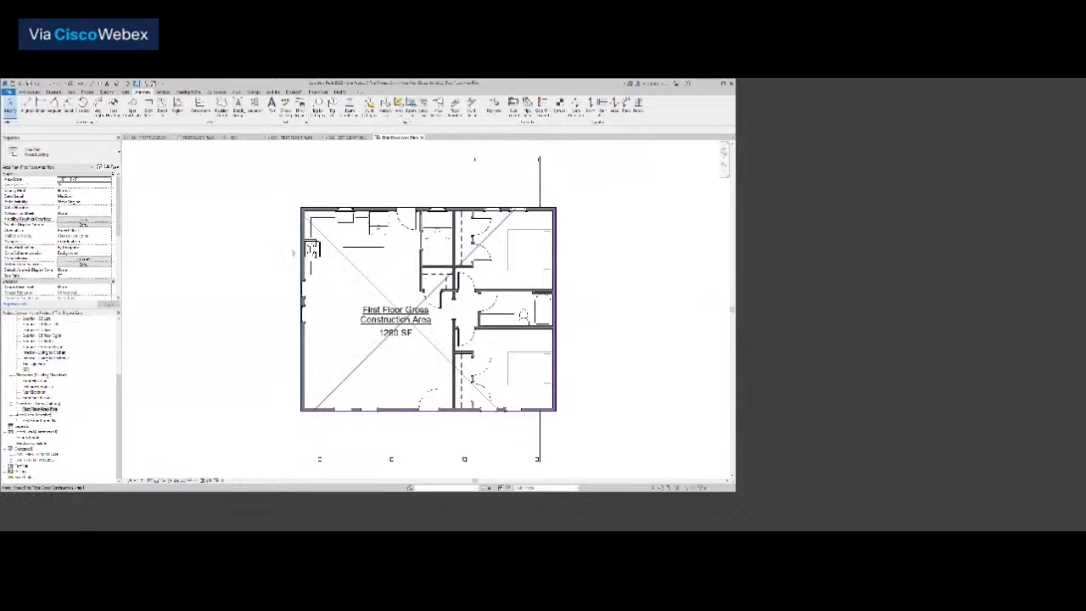
{"action": "left_click", "coordinate": [31, 91]}
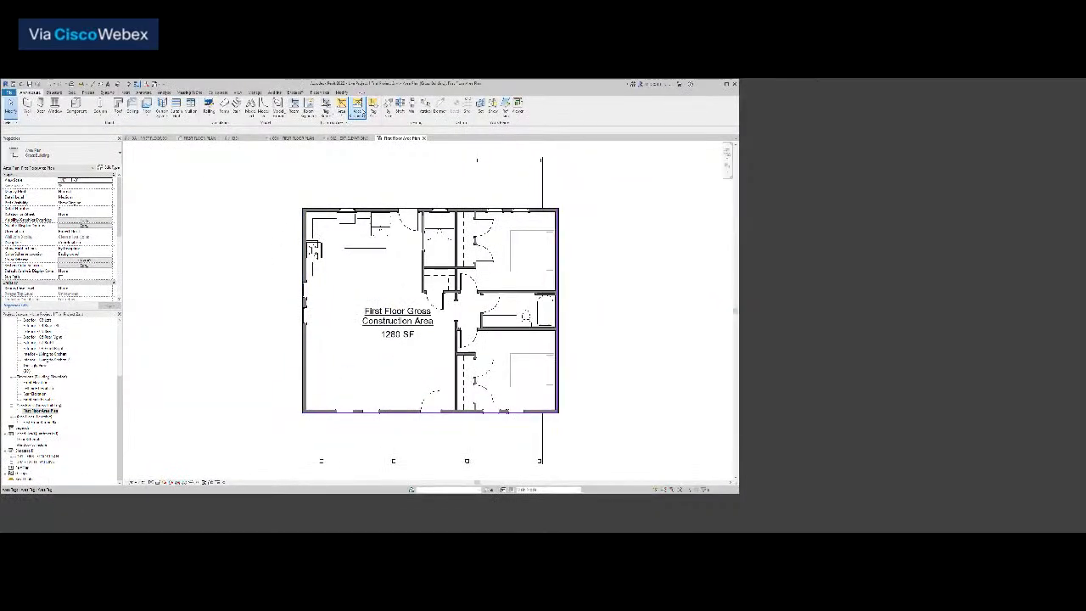
{"action": "left_click", "coordinate": [357, 108]}
{"action": "scroll", "coordinate": [541, 444], "scroll_direction": "up", "scroll_amount": 5}
{"action": "left_click", "coordinate": [268, 115]}
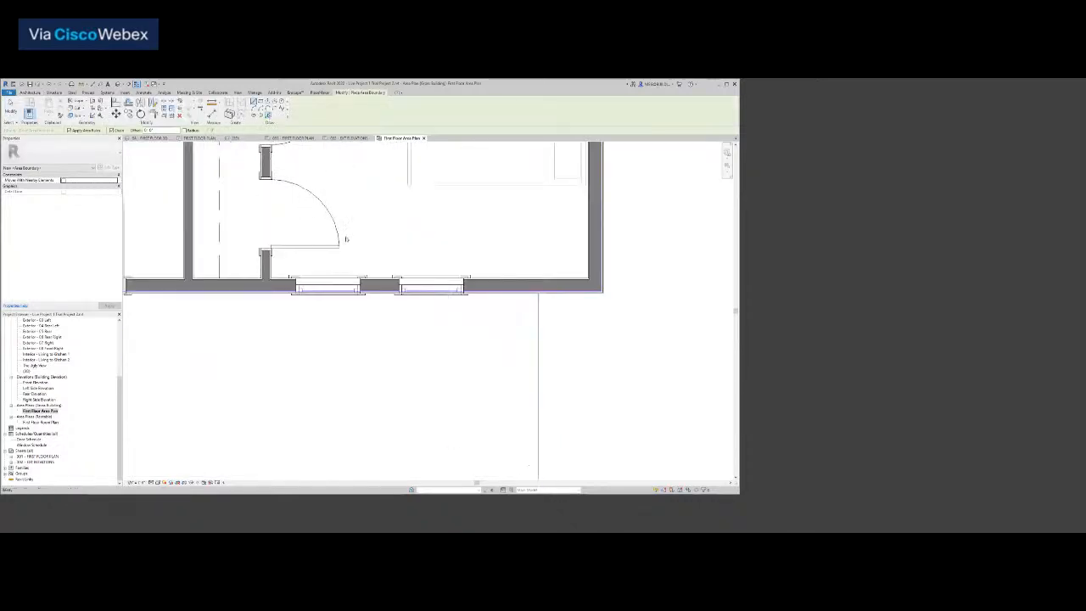
{"action": "left_click", "coordinate": [258, 107]}
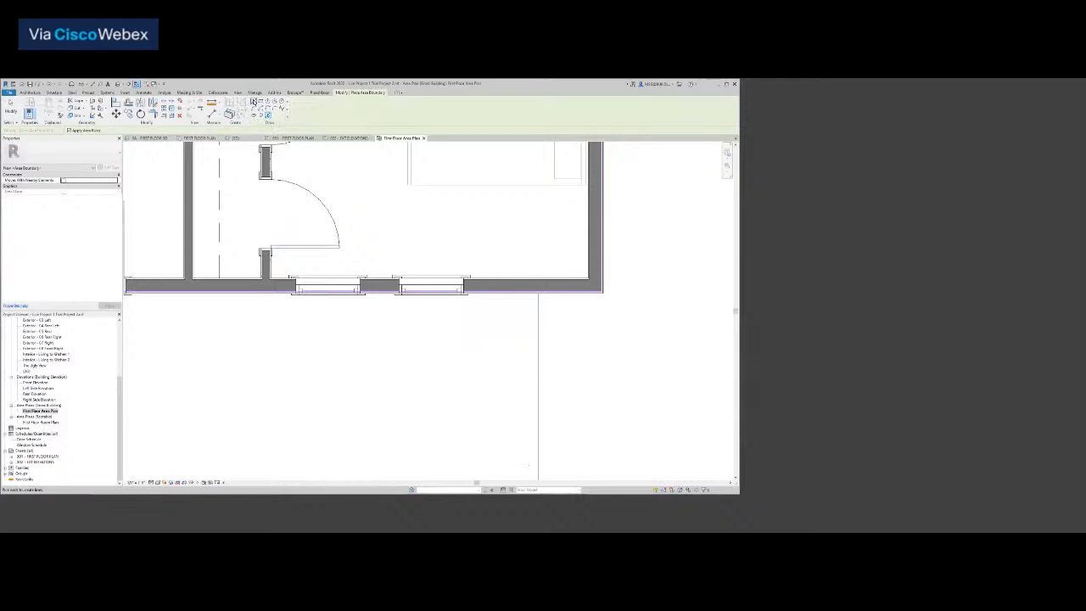
{"action": "scroll", "coordinate": [538, 299], "scroll_direction": "up", "scroll_amount": 3}
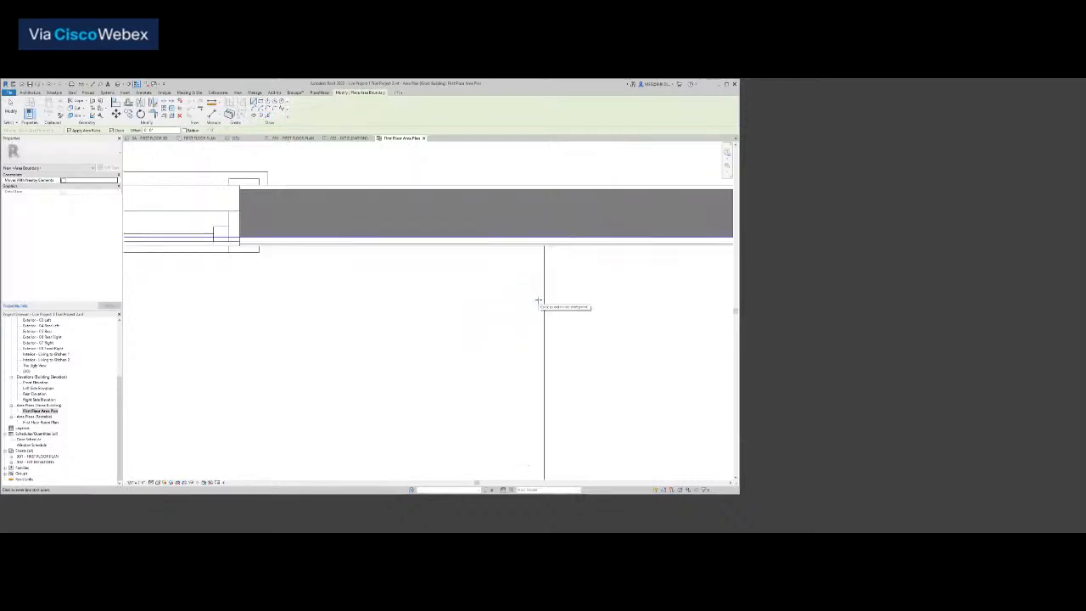
{"action": "left_click", "coordinate": [543, 246]}
{"action": "scroll", "coordinate": [543, 254], "scroll_direction": "down", "scroll_amount": 3}
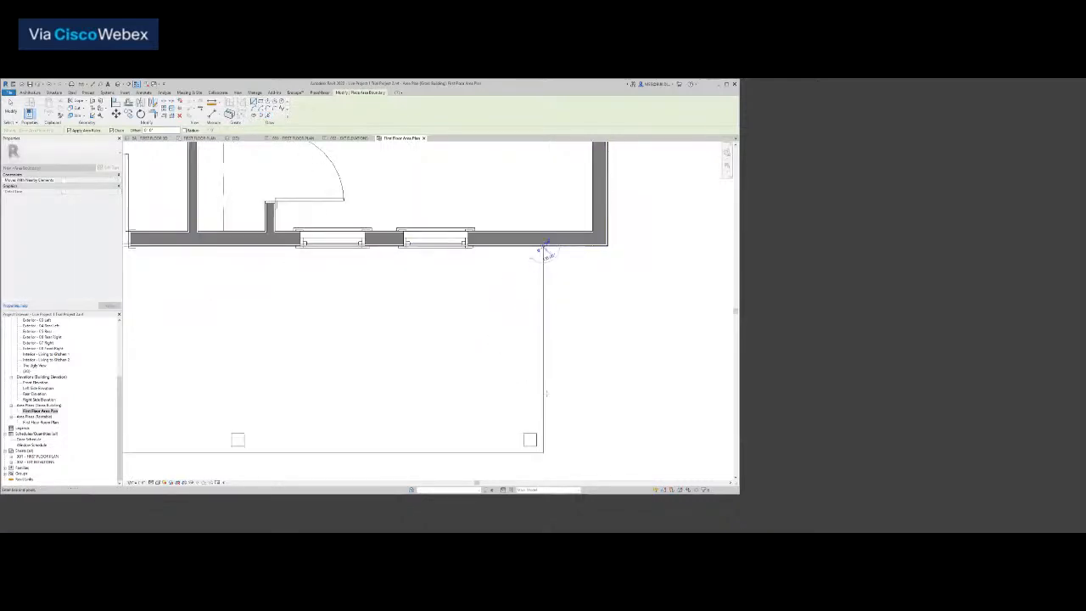
{"action": "left_click", "coordinate": [543, 426]}
Continue the area boundary along the lower porch's outer edge and up its left edge to the exterior wall
{"action": "scroll", "coordinate": [530, 425], "scroll_direction": "down", "scroll_amount": 3}
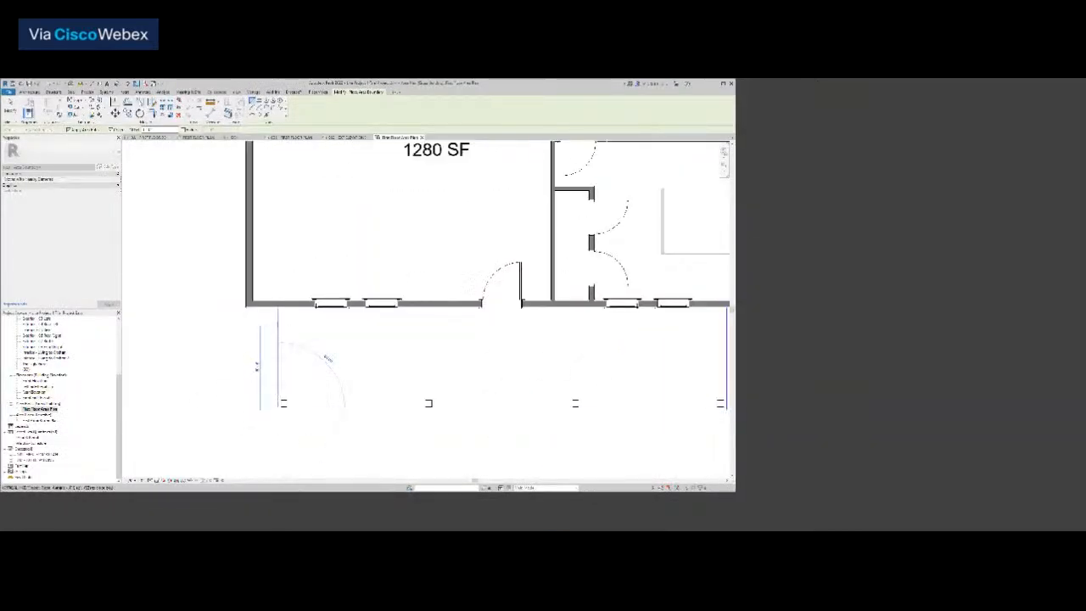
{"action": "scroll", "coordinate": [279, 335], "scroll_direction": "up", "scroll_amount": 4}
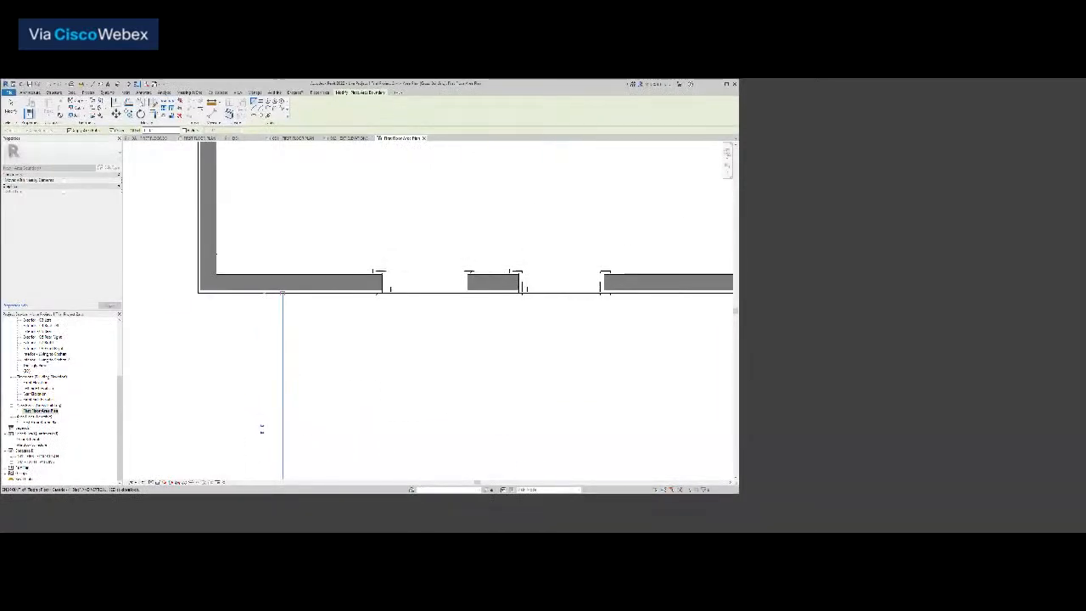
{"action": "scroll", "coordinate": [614, 314], "scroll_direction": "down", "scroll_amount": 3}
{"action": "scroll", "coordinate": [614, 314], "scroll_direction": "up", "scroll_amount": 5}
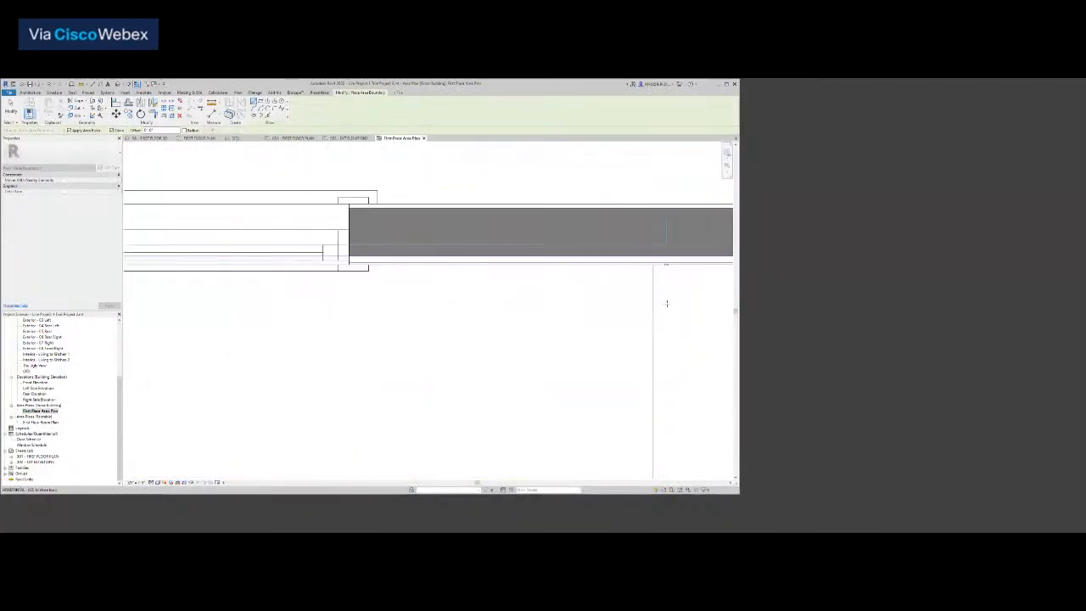
{"action": "left_click", "coordinate": [653, 264]}
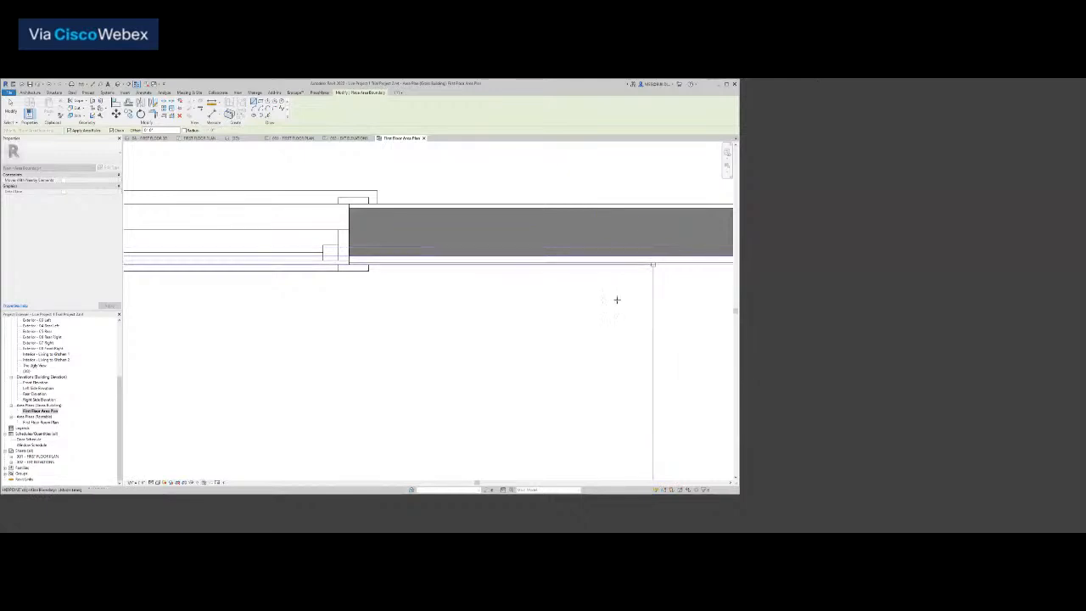
{"action": "scroll", "coordinate": [587, 322], "scroll_direction": "down", "scroll_amount": 5}
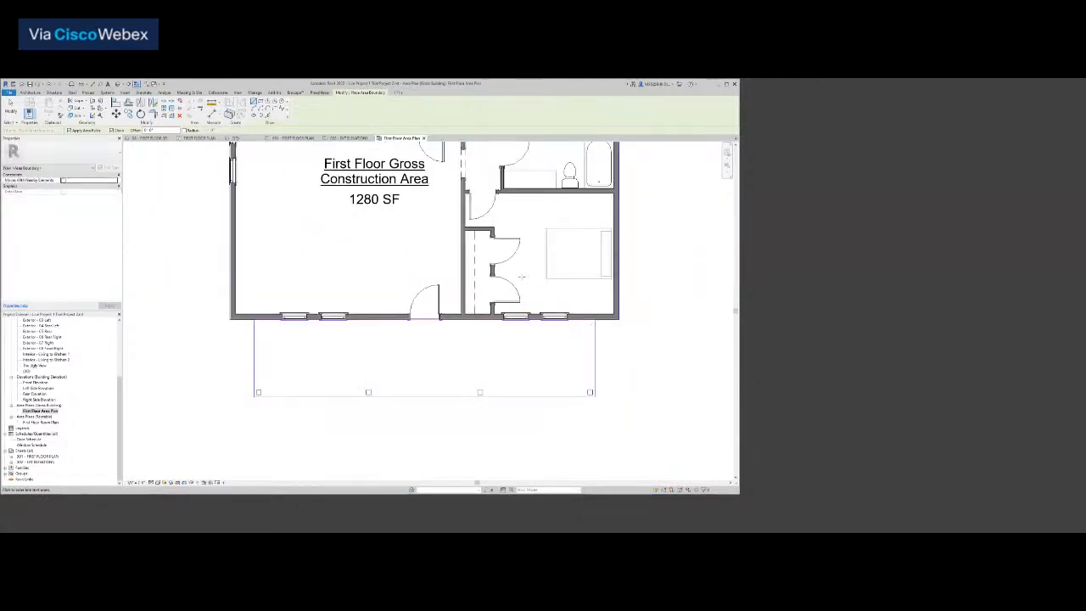
Draw the area boundary along the upper porch's outer edge and down its right edge to the exterior wall
{"action": "scroll", "coordinate": [455, 439], "scroll_direction": "down", "scroll_amount": 1}
{"action": "middle_click_drag", "start_coordinate": [454, 238], "coordinate": [501, 425]}
{"action": "scroll", "coordinate": [588, 324], "scroll_direction": "up", "scroll_amount": 2}
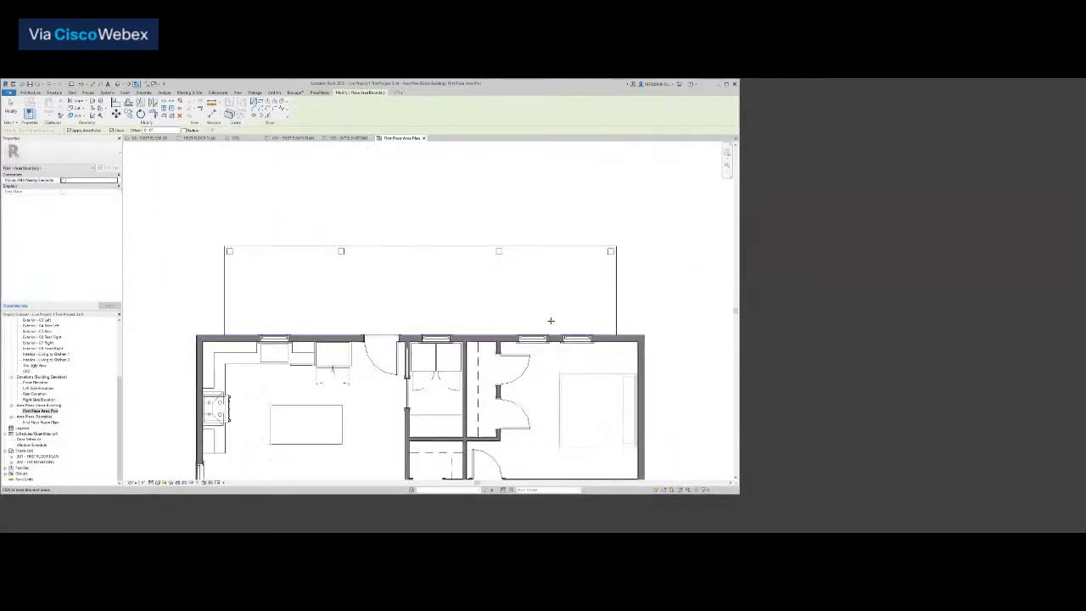
{"action": "scroll", "coordinate": [247, 248], "scroll_direction": "up", "scroll_amount": 2}
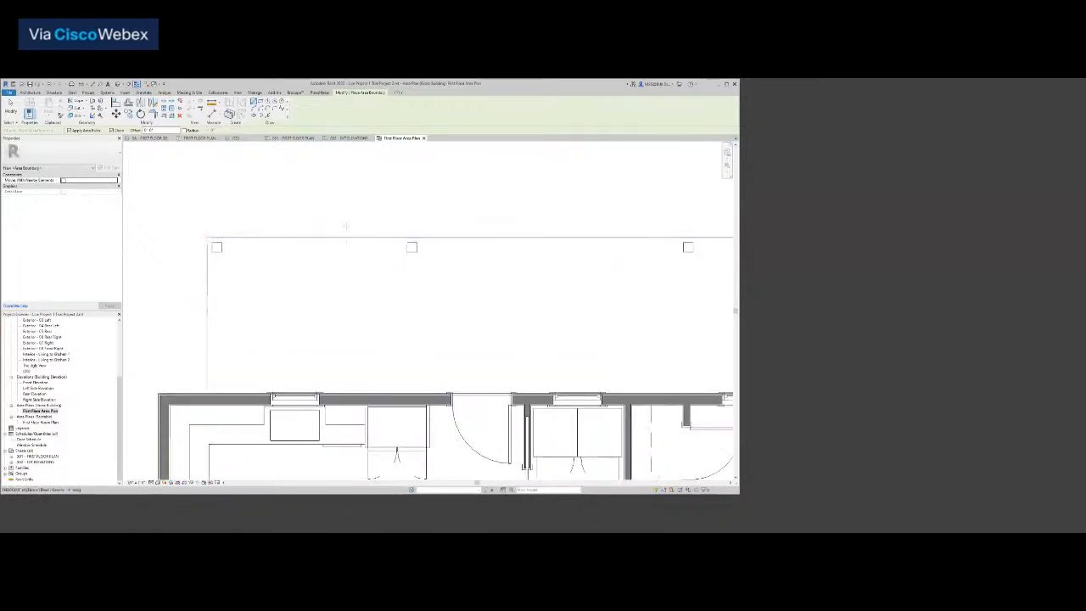
{"action": "scroll", "coordinate": [209, 237], "scroll_direction": "down", "scroll_amount": 2}
{"action": "left_click", "coordinate": [599, 237]}
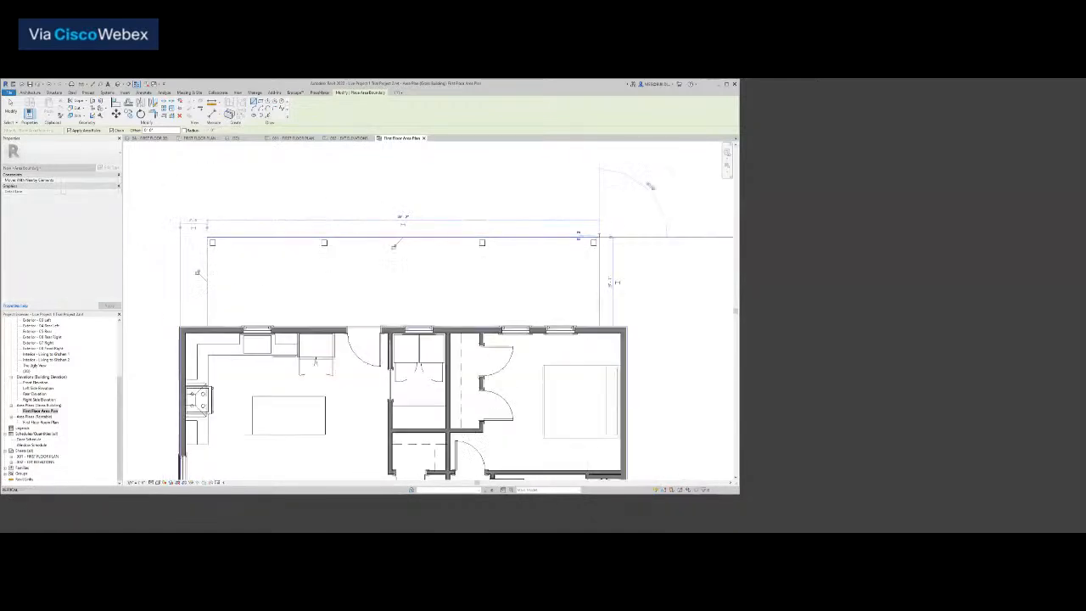
{"action": "scroll", "coordinate": [599, 314], "scroll_direction": "up", "scroll_amount": 2}
{"action": "scroll", "coordinate": [596, 344], "scroll_direction": "up", "scroll_amount": 3}
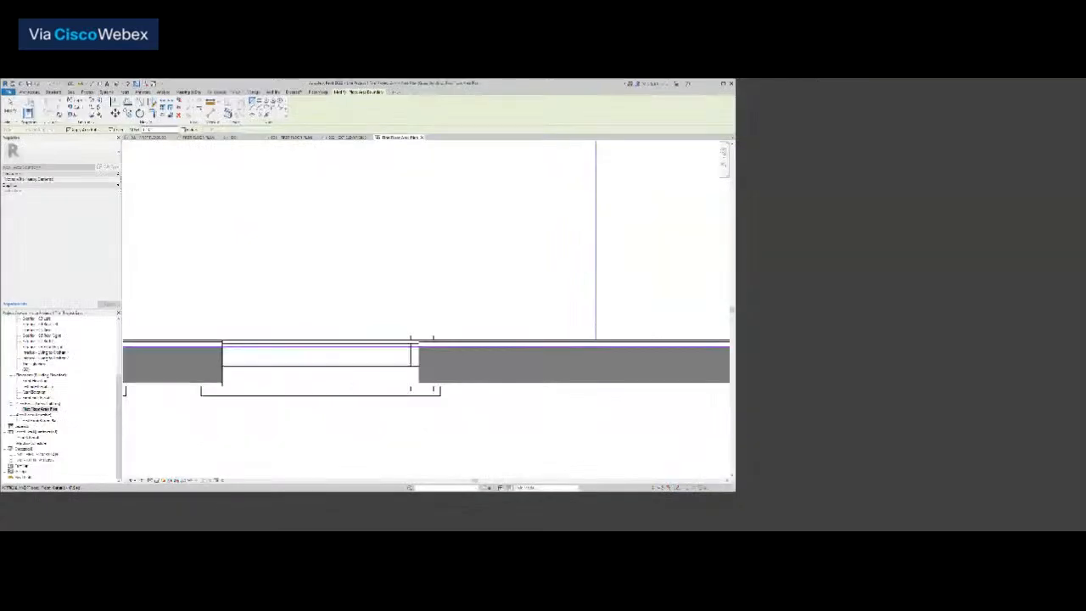
Close the upper porch's area boundary along the house wall and up its left edge to the outer corner
{"action": "scroll", "coordinate": [599, 342], "scroll_direction": "down", "scroll_amount": 5}
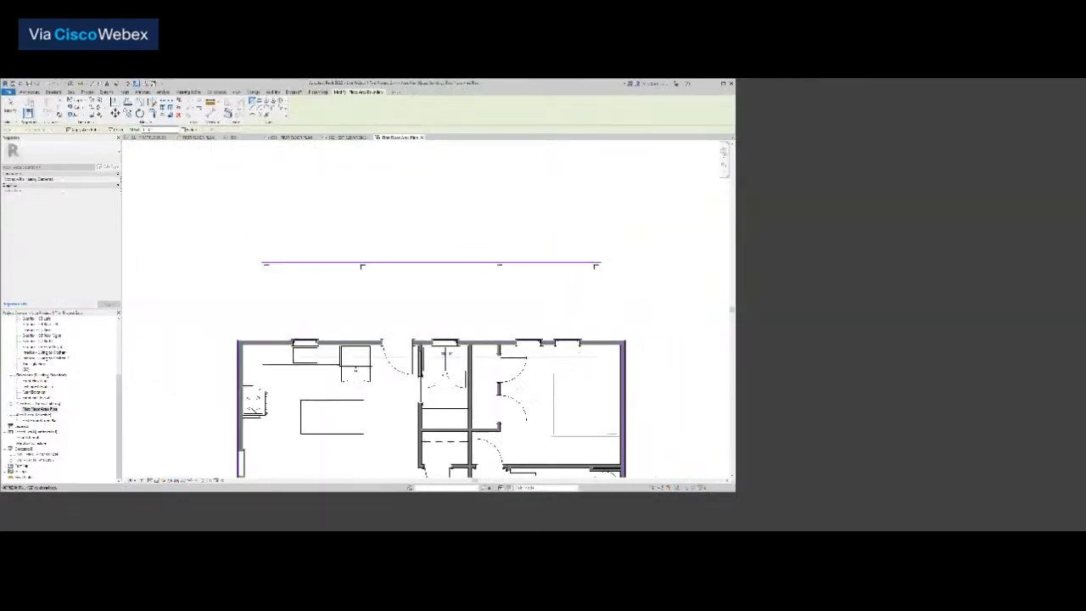
{"action": "scroll", "coordinate": [262, 338], "scroll_direction": "up", "scroll_amount": 5}
{"action": "left_click", "coordinate": [246, 351]}
{"action": "scroll", "coordinate": [253, 320], "scroll_direction": "down", "scroll_amount": 3}
{"action": "middle_click_drag", "start_coordinate": [269, 344], "coordinate": [309, 446]}
{"action": "scroll", "coordinate": [309, 445], "scroll_direction": "down", "scroll_amount": 1}
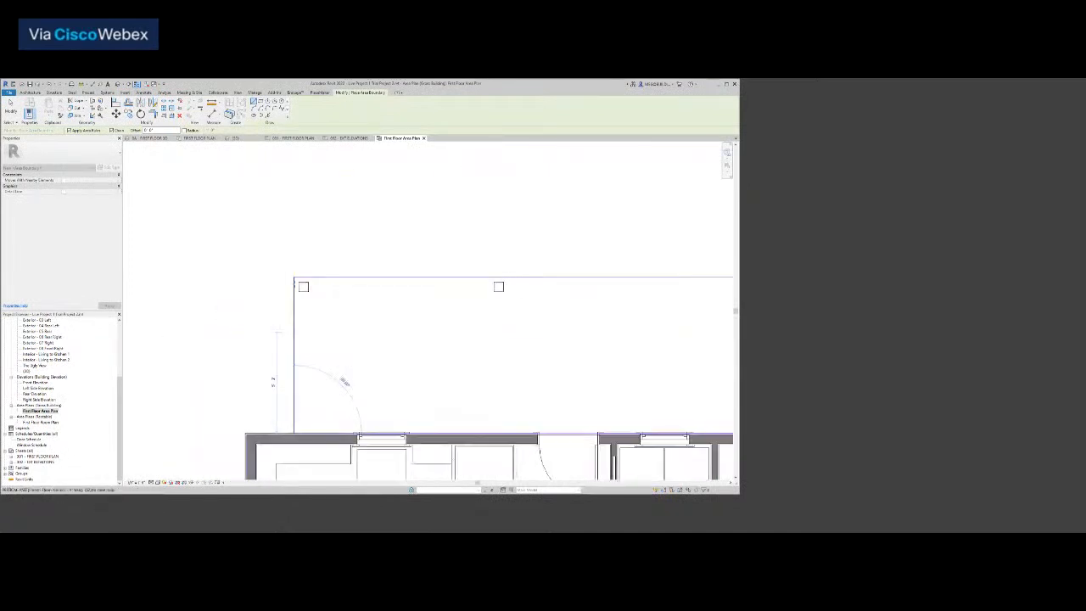
{"action": "left_click", "coordinate": [294, 276]}
{"action": "key", "text": "Escape"}
{"action": "key", "text": "Escape"}
{"action": "scroll", "coordinate": [283, 272], "scroll_direction": "down", "scroll_amount": 3}
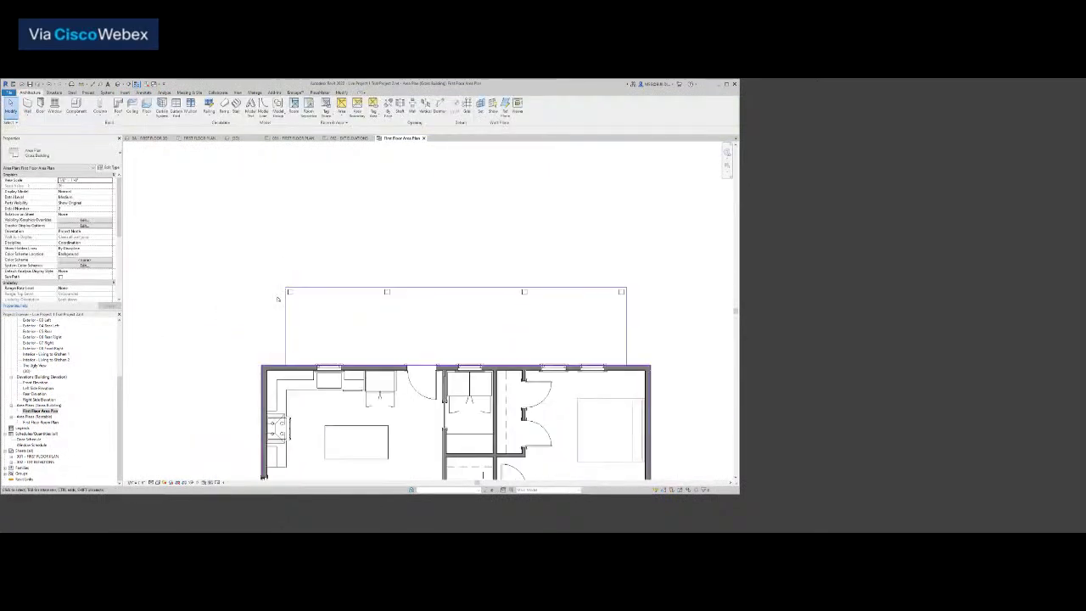
Place a tagged area inside the upper porch boundary
{"action": "left_click", "coordinate": [346, 110]}
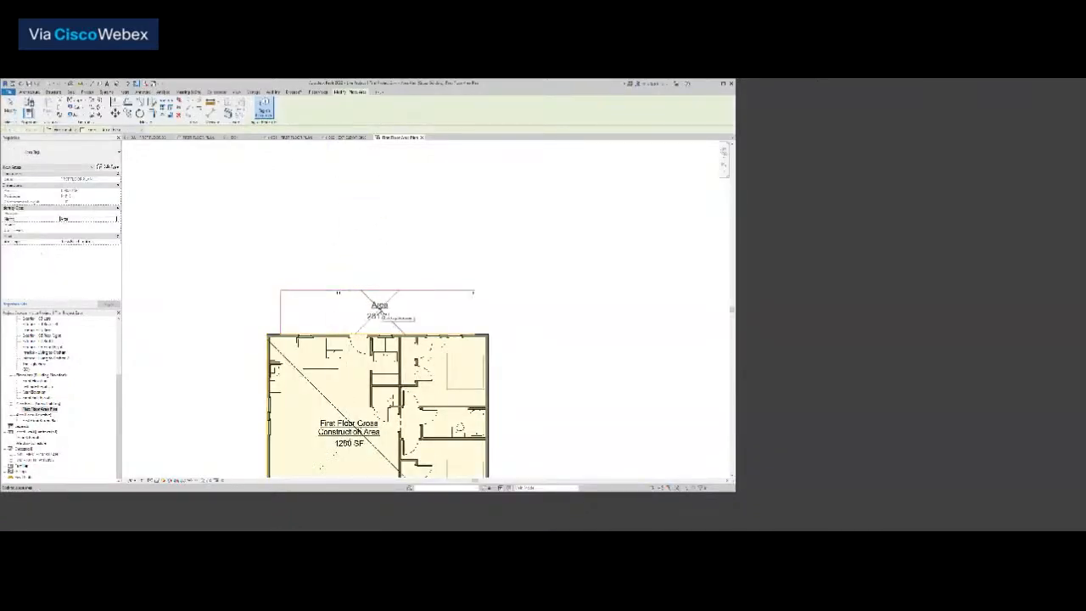
{"action": "left_click", "coordinate": [383, 319]}
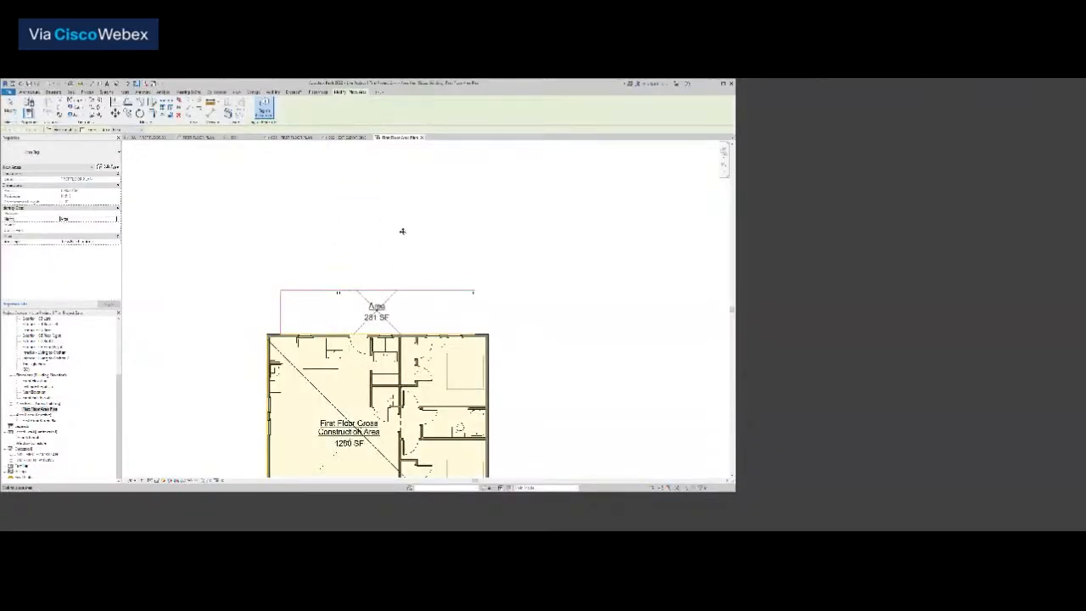
Place a tagged area inside the lower porch boundary
{"action": "scroll", "coordinate": [386, 318], "scroll_direction": "down", "scroll_amount": 4}
{"action": "middle_click_drag", "start_coordinate": [381, 412], "coordinate": [398, 311]}
{"action": "scroll", "coordinate": [398, 322], "scroll_direction": "up", "scroll_amount": 1}
{"action": "scroll", "coordinate": [409, 295], "scroll_direction": "up", "scroll_amount": 4}
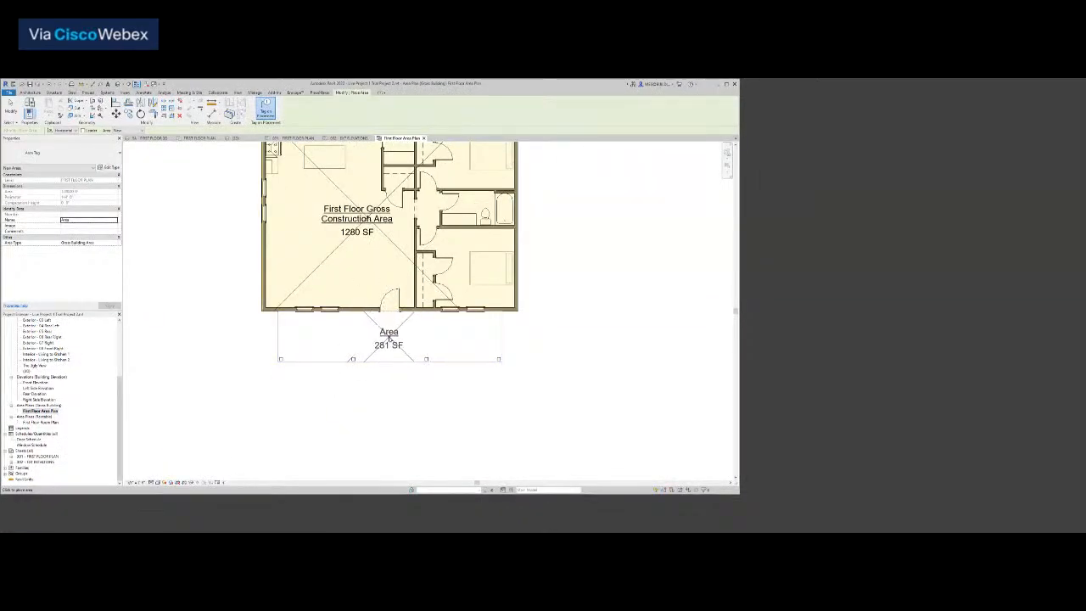
{"action": "left_click", "coordinate": [389, 337]}
{"action": "key", "text": "Escape"}
{"action": "key", "text": "Escape"}
Rename the lower porch's area to "Front Porch Area"
{"action": "left_click", "coordinate": [389, 333]}
{"action": "left_click", "coordinate": [389, 333]}
{"action": "key", "text": "BackSpace"}
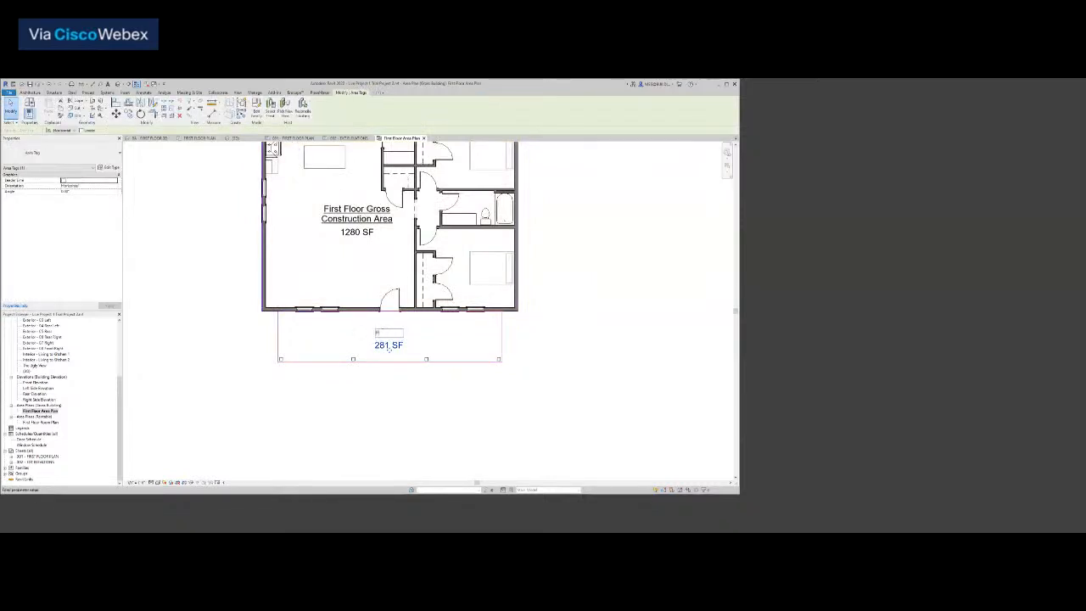
{"action": "type", "text": "Front Porch Area"}
{"action": "key", "text": "Return"}
{"action": "left_click", "coordinate": [613, 317]}
Rename the upper porch's area to "Back Porch Area"
{"action": "scroll", "coordinate": [546, 339], "scroll_direction": "down", "scroll_amount": 4}
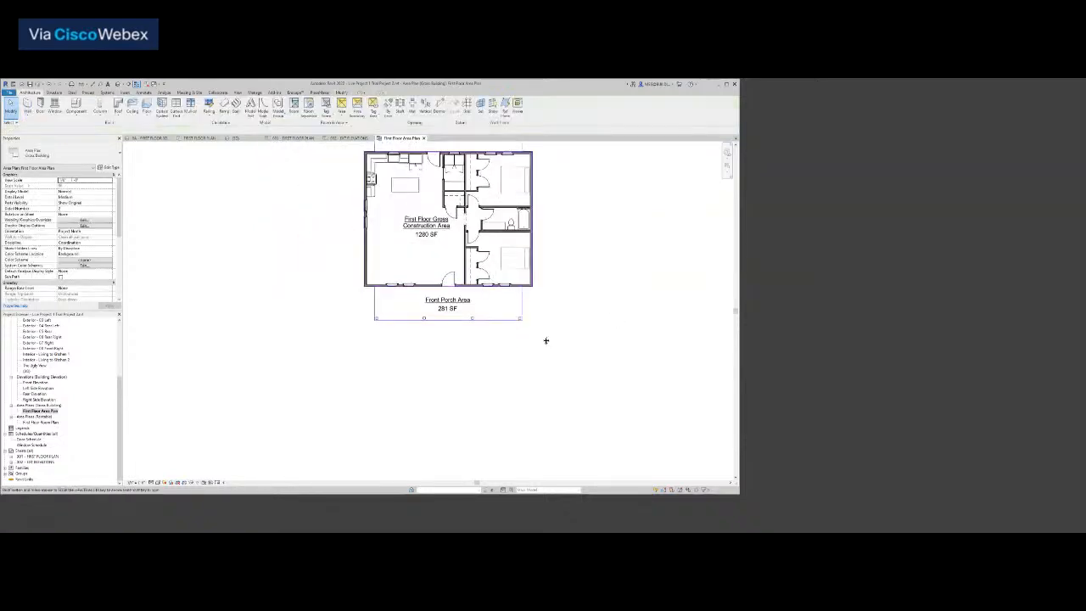
{"action": "double_click", "coordinate": [427, 245]}
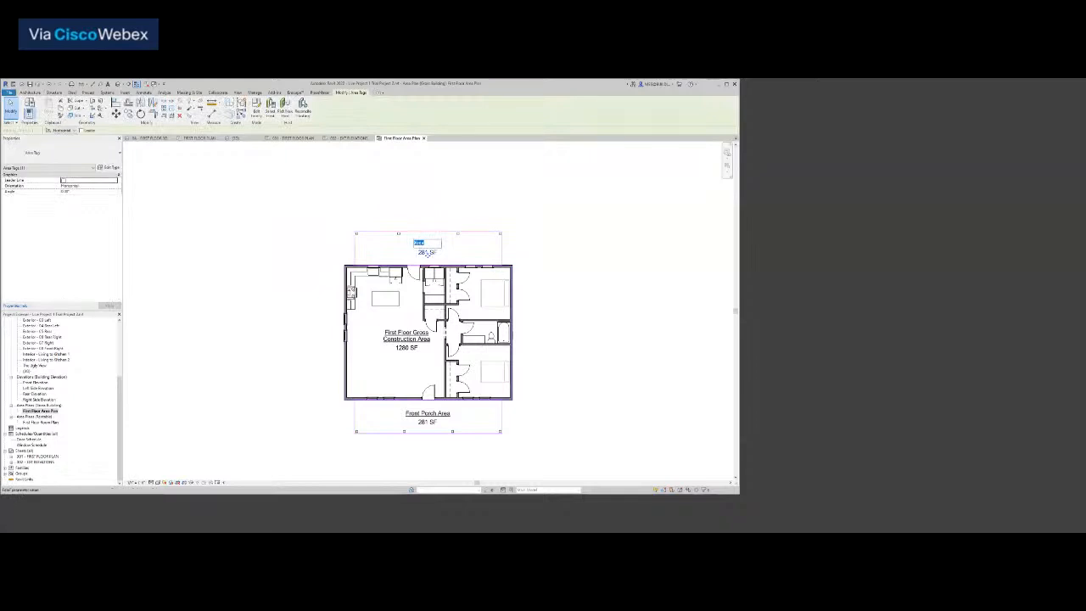
{"action": "type", "text": "Rear"}
{"action": "key", "text": "BackSpace"}
{"action": "key", "text": "BackSpace"}
{"action": "key", "text": "BackSpace"}
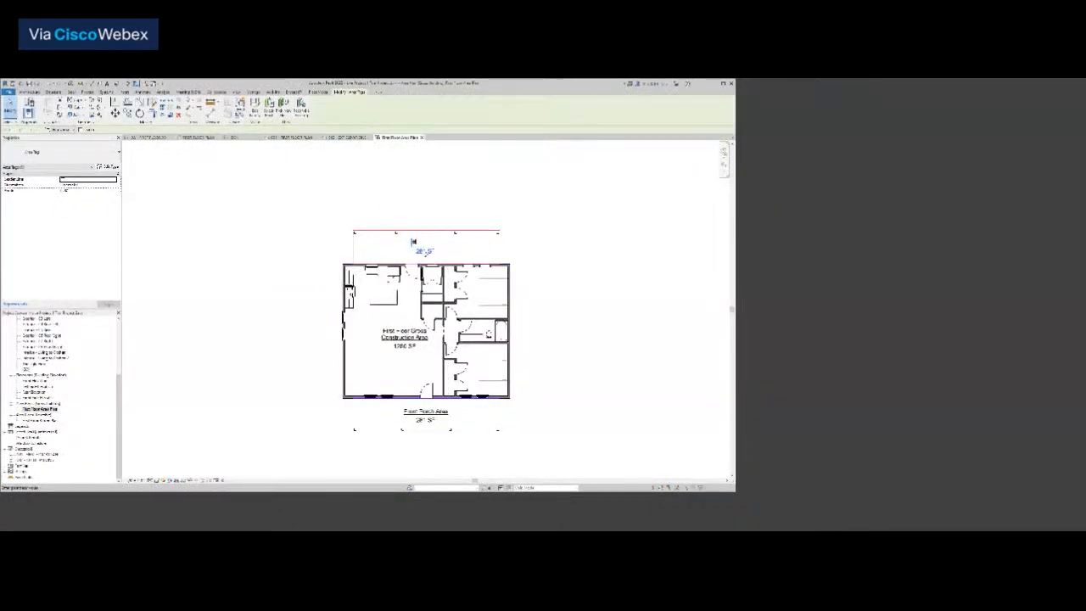
{"action": "type", "text": "Back Porch Area"}
{"action": "key", "text": "Return"}
{"action": "left_click", "coordinate": [622, 325]}
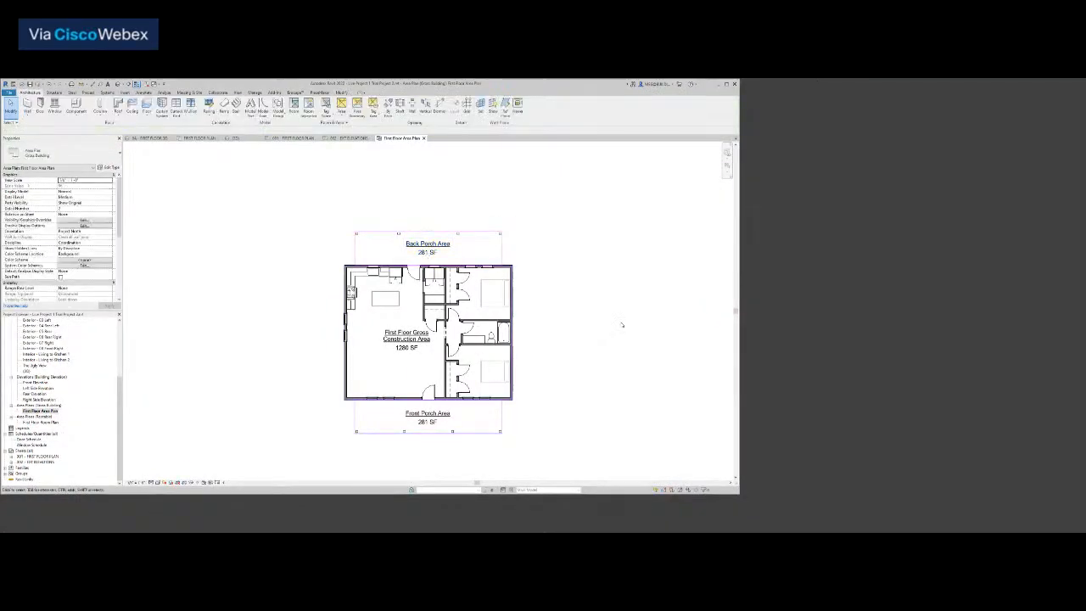
On sheet 001 - FIRST FLOOR PLAN, place an Arial text note reading "AREAS:" in the title block's empty box above the project number
{"action": "key", "text": "z"}
{"action": "key", "text": "e"}
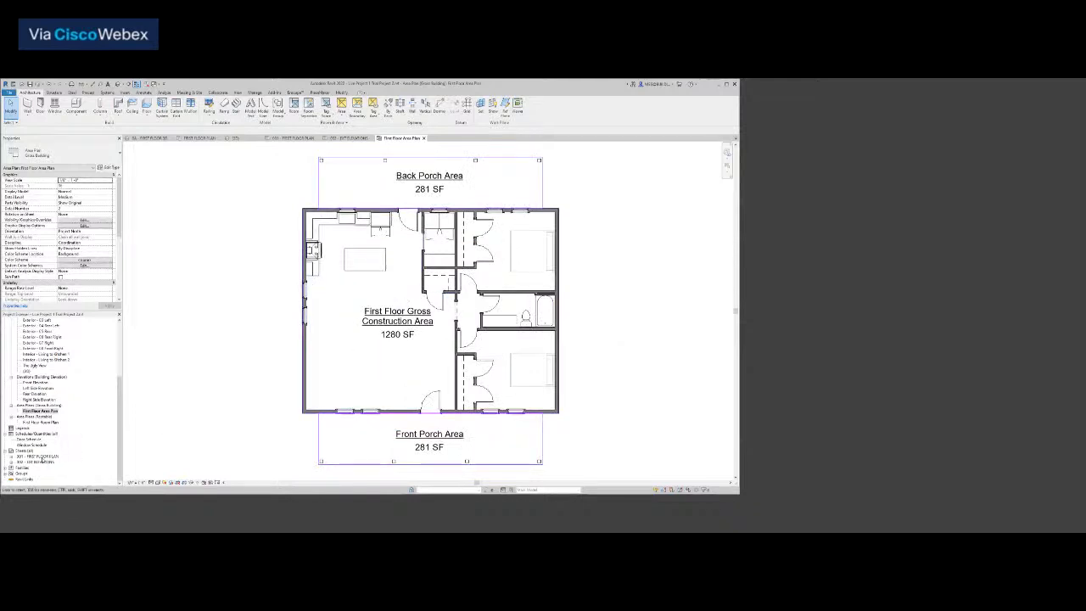
{"action": "double_click", "coordinate": [41, 457]}
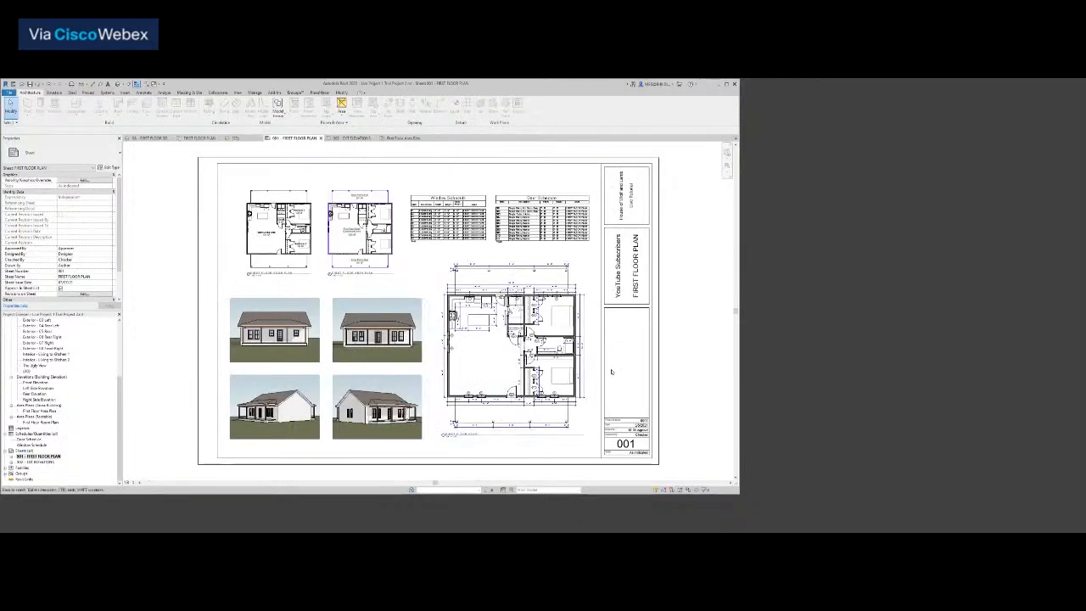
{"action": "left_click", "coordinate": [140, 92]}
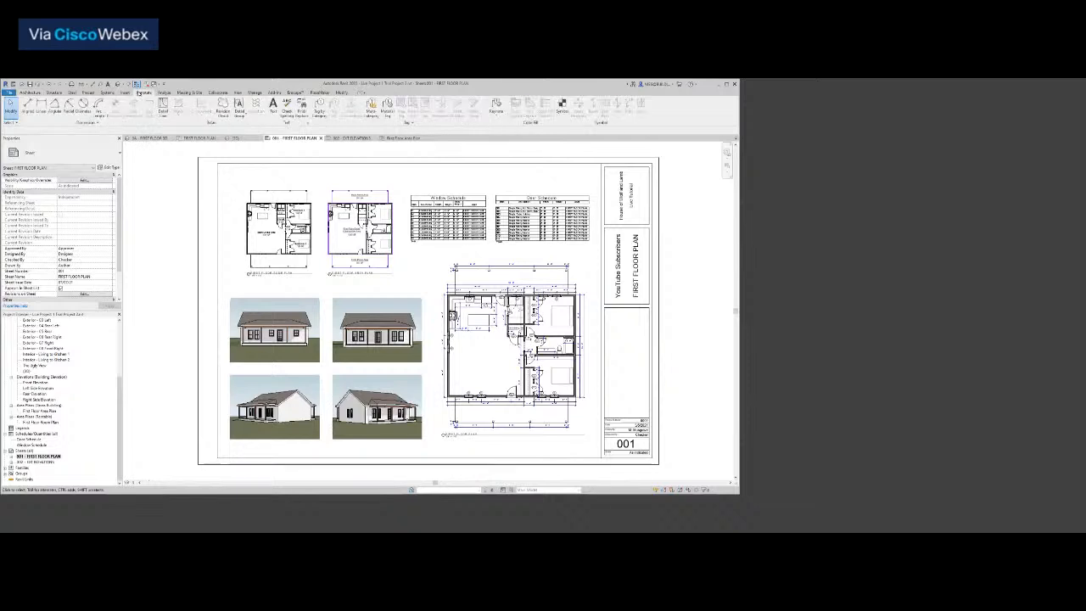
{"action": "left_click", "coordinate": [271, 109]}
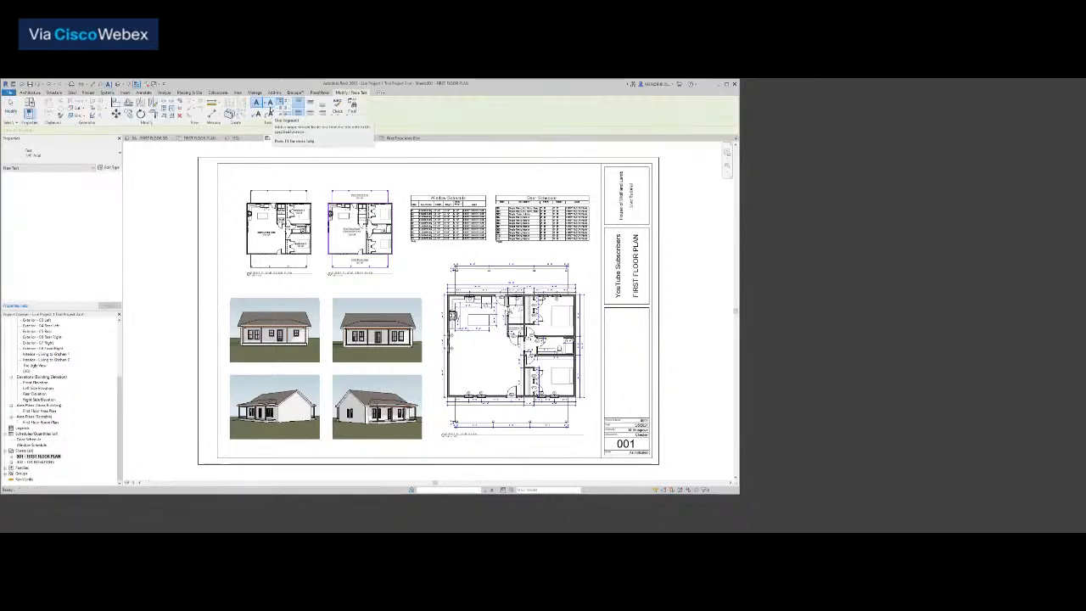
{"action": "left_click", "coordinate": [67, 150]}
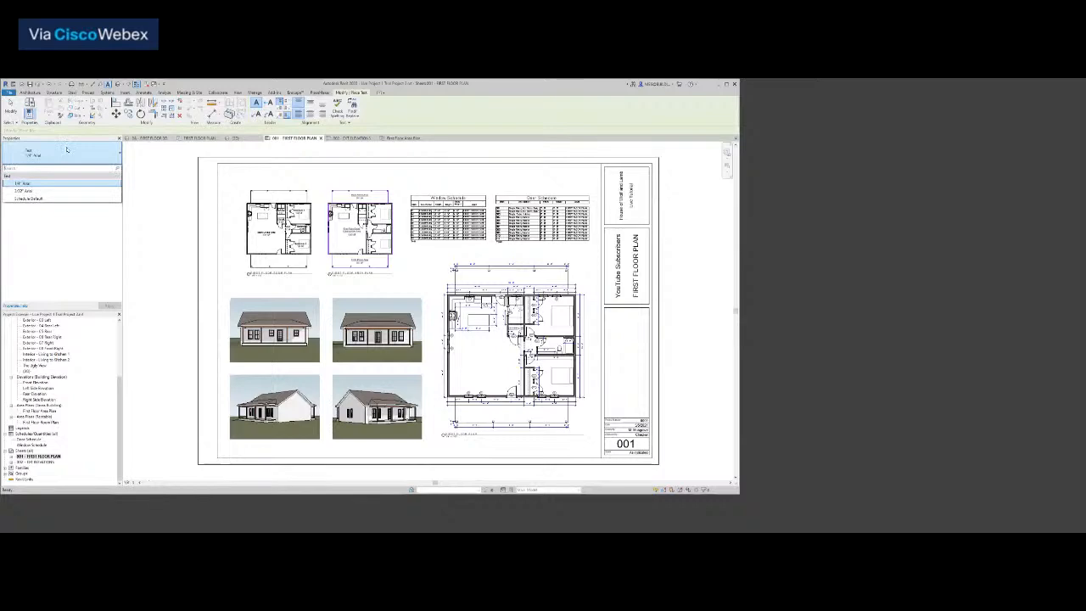
{"action": "left_click", "coordinate": [65, 182]}
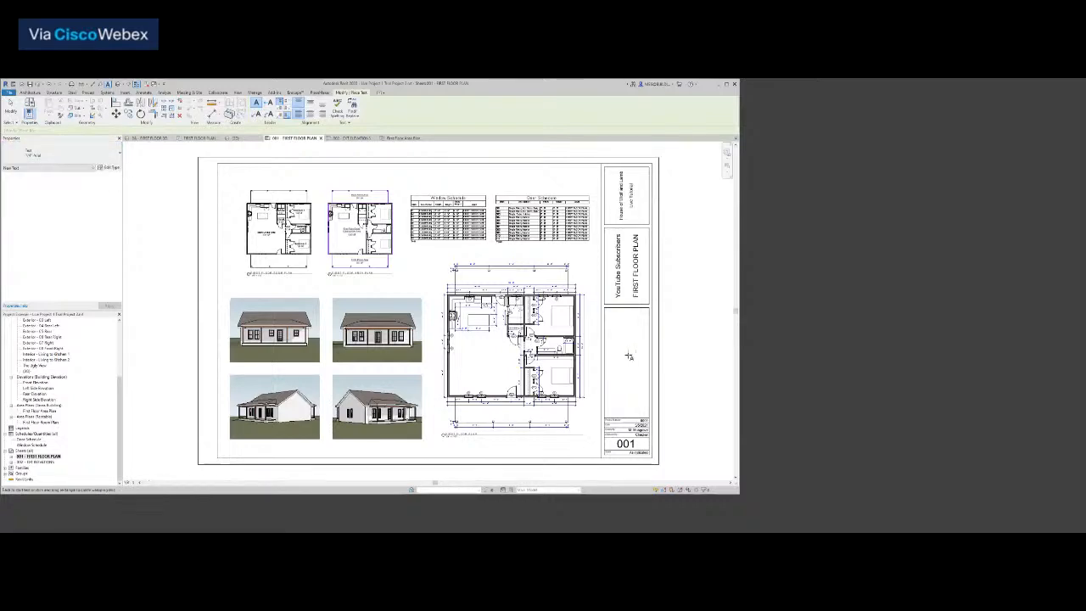
{"action": "scroll", "coordinate": [628, 356], "scroll_direction": "up", "scroll_amount": 3}
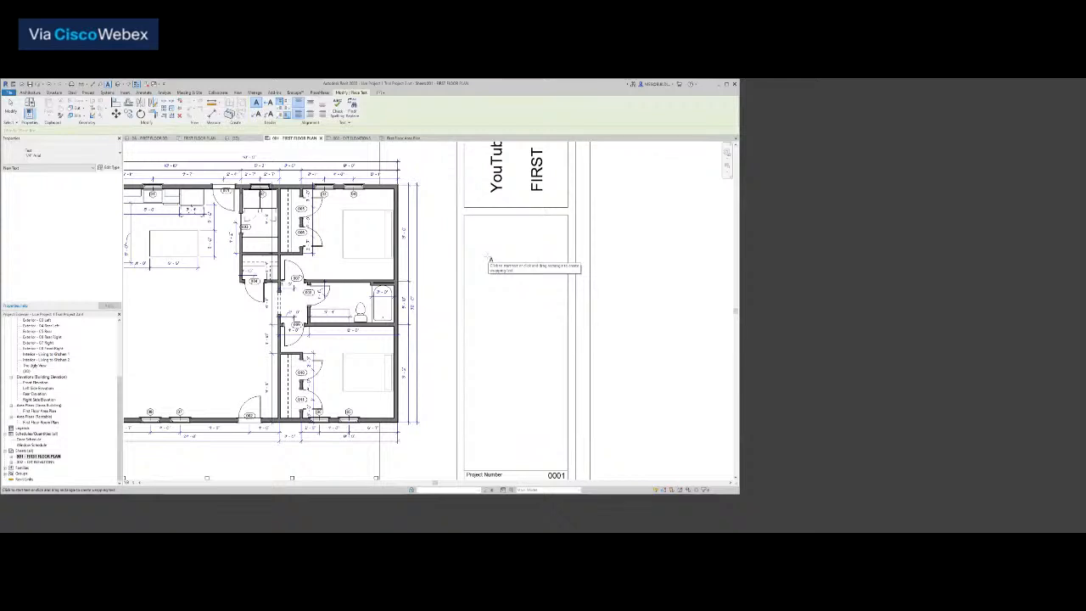
{"action": "scroll", "coordinate": [499, 273], "scroll_direction": "up", "scroll_amount": 2}
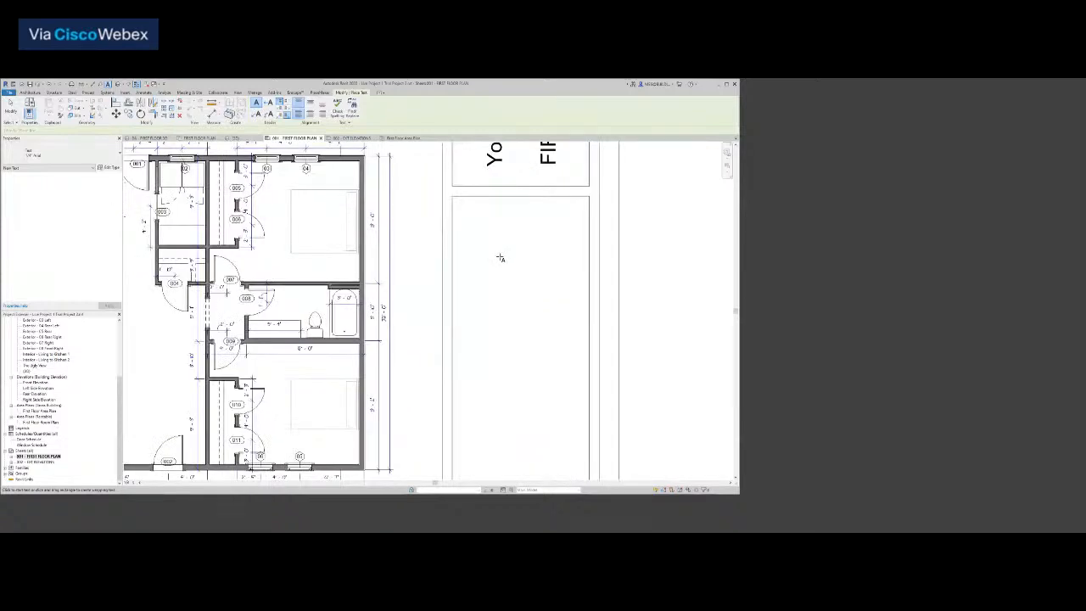
{"action": "left_click", "coordinate": [501, 266]}
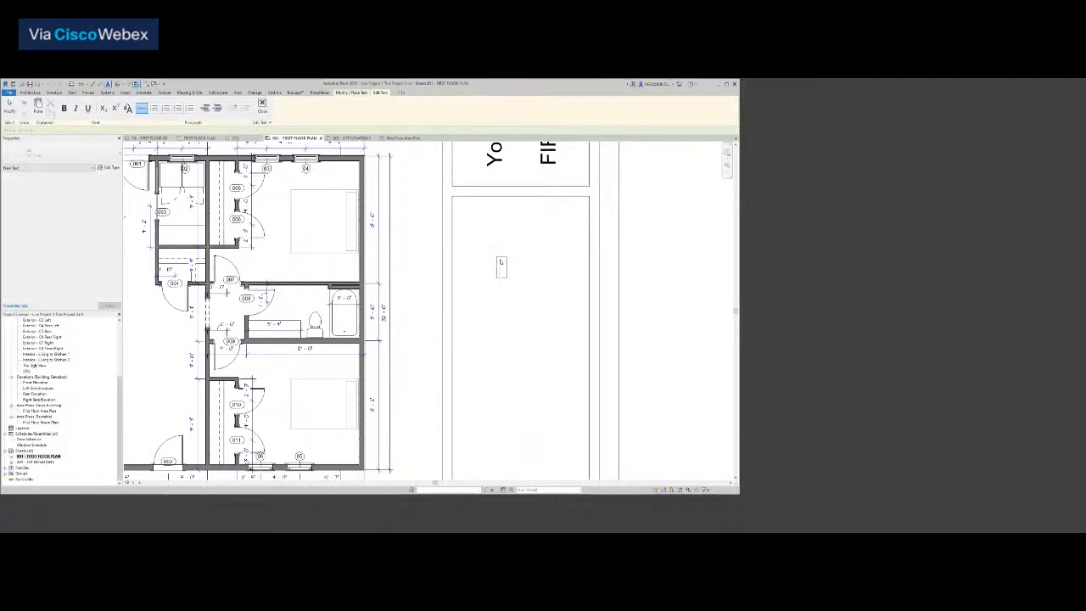
{"action": "type", "text": "AREAS:"}
{"action": "left_click", "coordinate": [516, 340]}
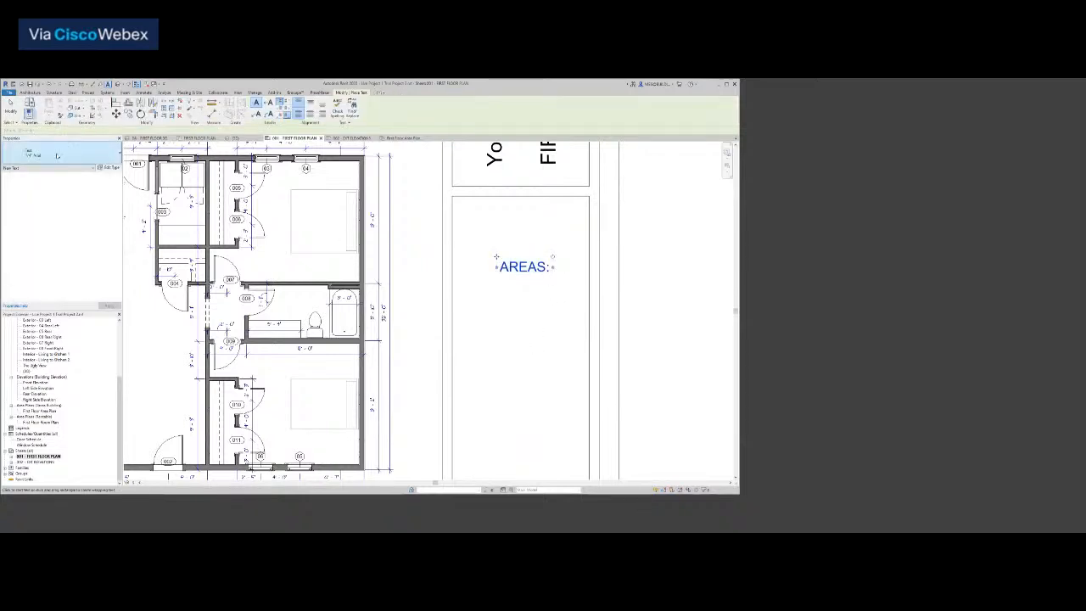
{"action": "left_click", "coordinate": [499, 317]}
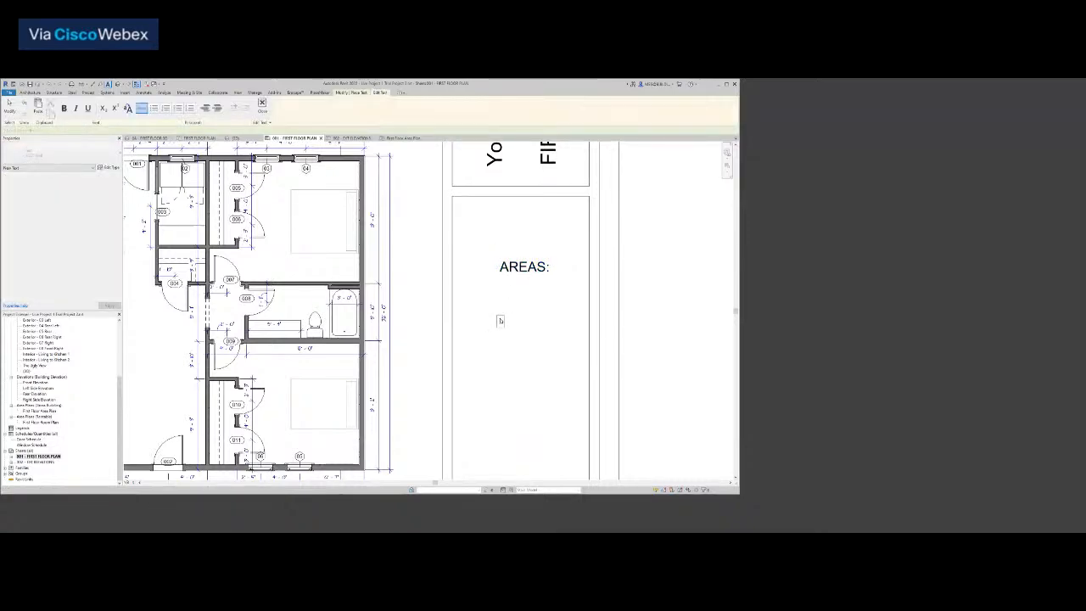
{"action": "scroll", "coordinate": [526, 329], "scroll_direction": "down", "scroll_amount": 5}
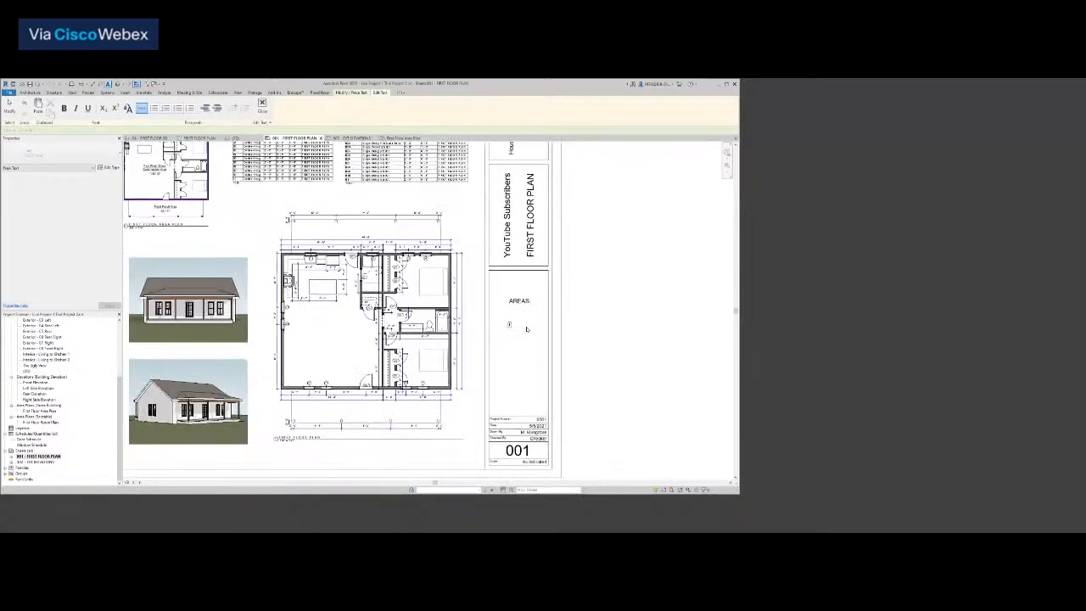
{"action": "scroll", "coordinate": [526, 330], "scroll_direction": "up", "scroll_amount": 2}
{"action": "key", "text": "Escape"}
{"action": "key", "text": "Escape"}
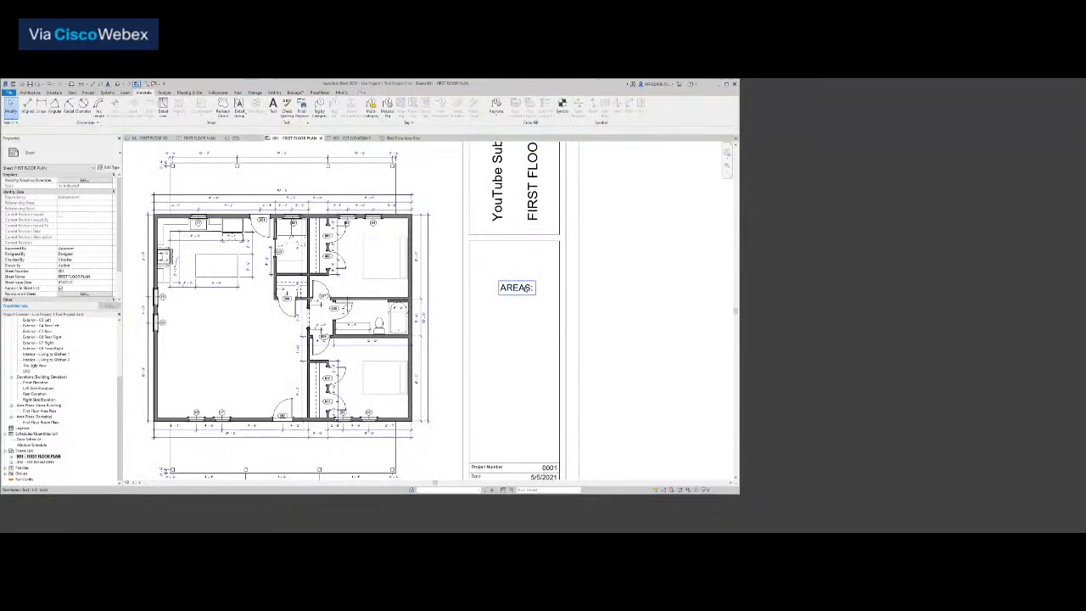
Extend the "AREAS:" note below its heading with the text "FIRST FLOOR GROSS CONSTRUCTION AREA"
{"action": "left_click", "coordinate": [530, 291]}
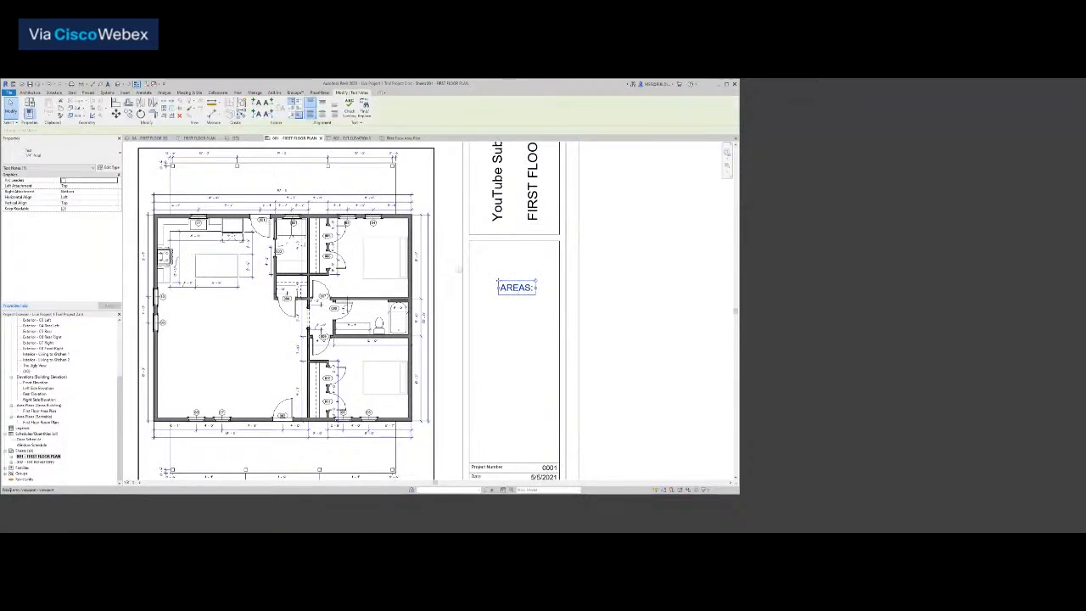
{"action": "double_click", "coordinate": [533, 288]}
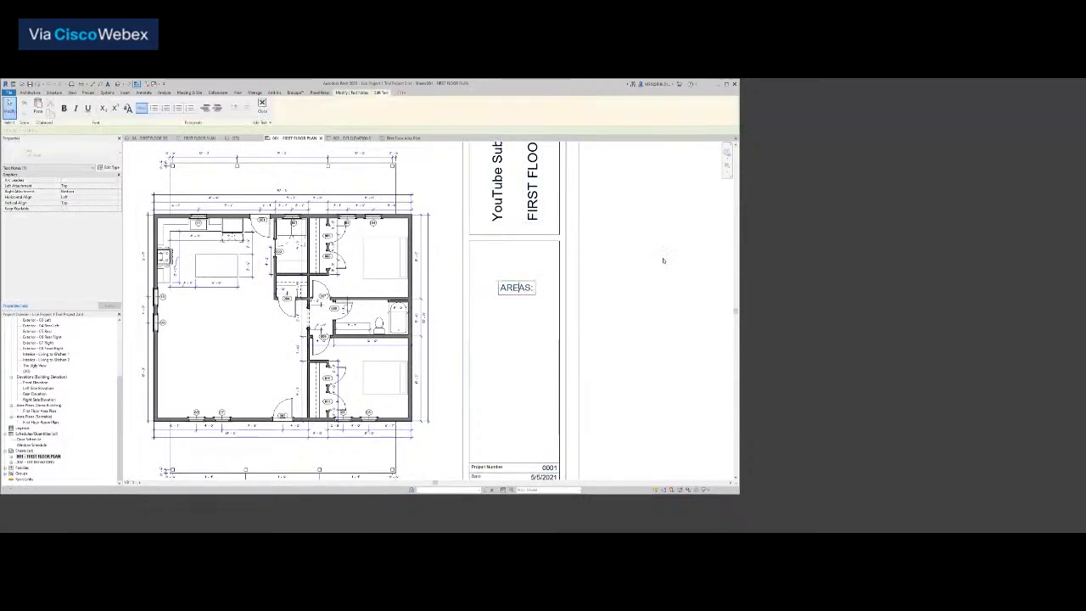
{"action": "key", "text": "Return"}
{"action": "scroll", "coordinate": [568, 361], "scroll_direction": "down", "scroll_amount": 4}
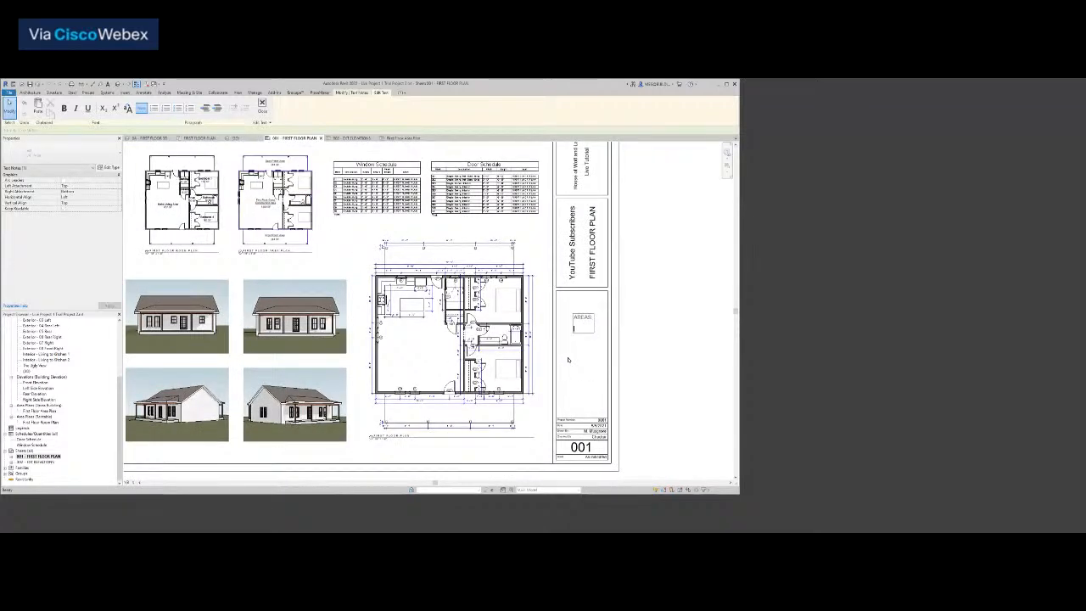
{"action": "type", "text": "FIRST FLOOR"}
{"action": "key", "text": "Return"}
{"action": "type", "text": "GROSS CONSTRUCTION"}
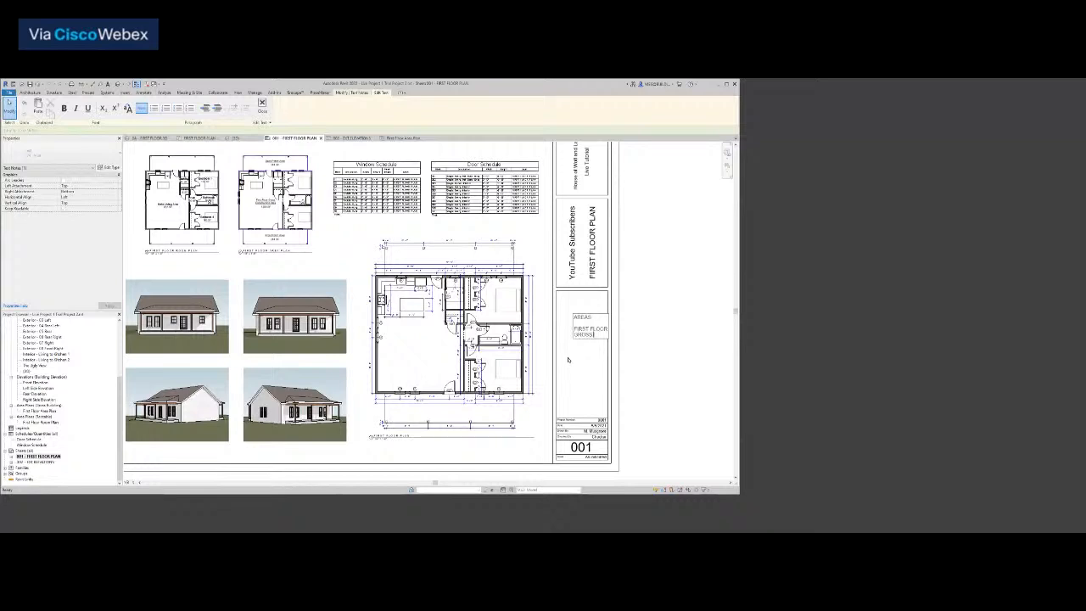
{"action": "key", "text": "Return"}
{"action": "type", "text": "AREA"}
Rebreak the entry into "FIRST FLOOR GROSS" and "CONSTRUCTION AREA:" lines and add "1280 SF" beneath it
{"action": "left_click", "coordinate": [608, 330]}
{"action": "key", "text": "Delete"}
{"action": "key", "text": "Return"}
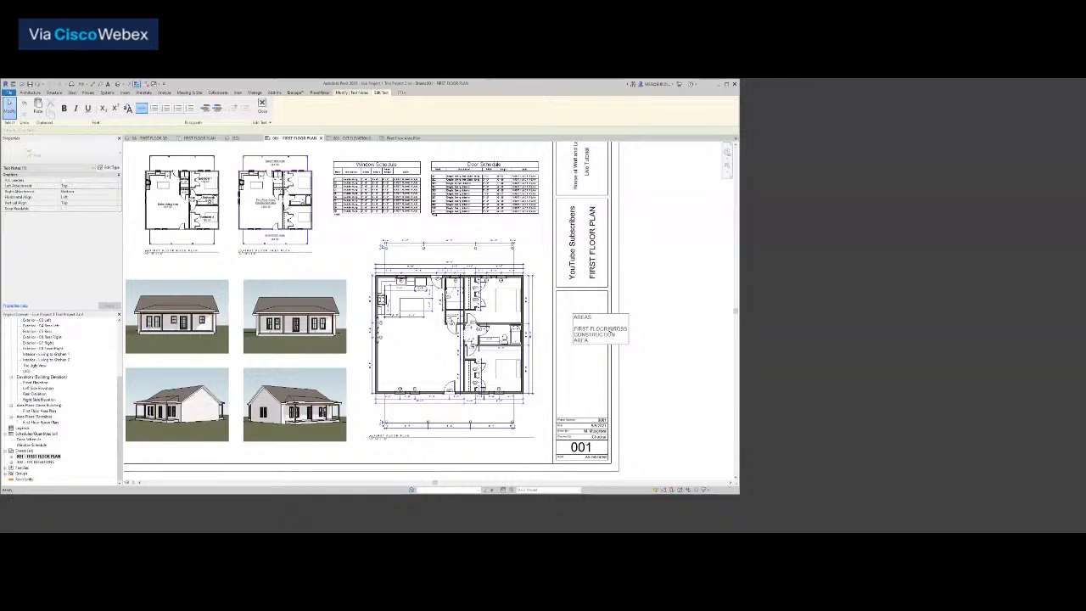
{"action": "key", "text": "Delete"}
{"action": "key", "text": "Return"}
{"action": "type", "text": "1280 sf"}
{"action": "key", "text": "BackSpace"}
{"action": "key", "text": "BackSpace"}
{"action": "type", "text": "SF"}
Add a "FRONT PORCH AREA:" entry with "281 SF" to the areas note, separated by a blank line
{"action": "key", "text": "Return"}
{"action": "key", "text": "Return"}
{"action": "type", "text": "FRONT POR"}
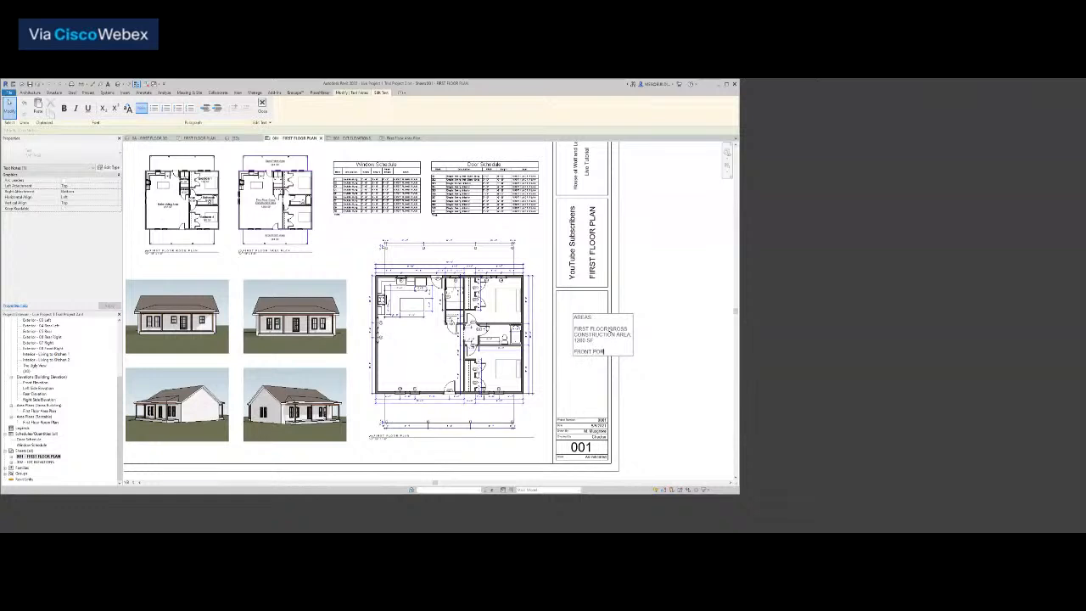
{"action": "type", "text": "CH AREA"}
{"action": "key", "text": "Return"}
{"action": "type", "text": "280 SF"}
Add a "BACK PORCH AREA:" entry with "281 SF" to the areas note, separated by a blank line
{"action": "key", "text": "Return"}
{"action": "key", "text": "Return"}
{"action": "type", "text": "BACK PORCH AREA:"}
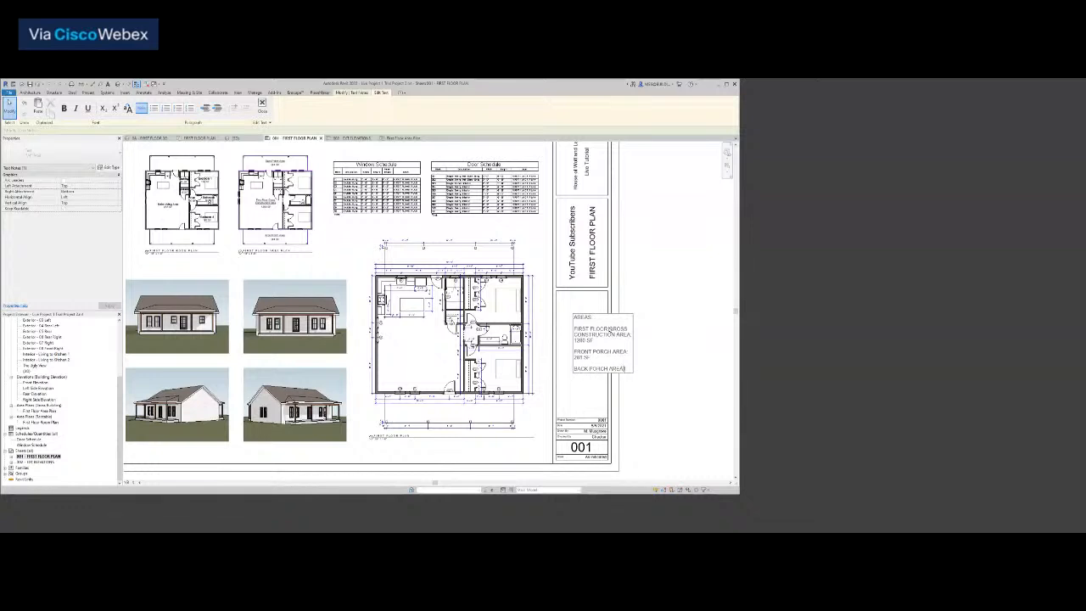
{"action": "key", "text": "Return"}
{"action": "type", "text": "281 SF"}
Add a "TOTAL CONSTRUCTION AREA:" entry with "1842 SF" and finish editing the areas note
{"action": "key", "text": "Return"}
{"action": "type", "text": "TOTAL CONS"}
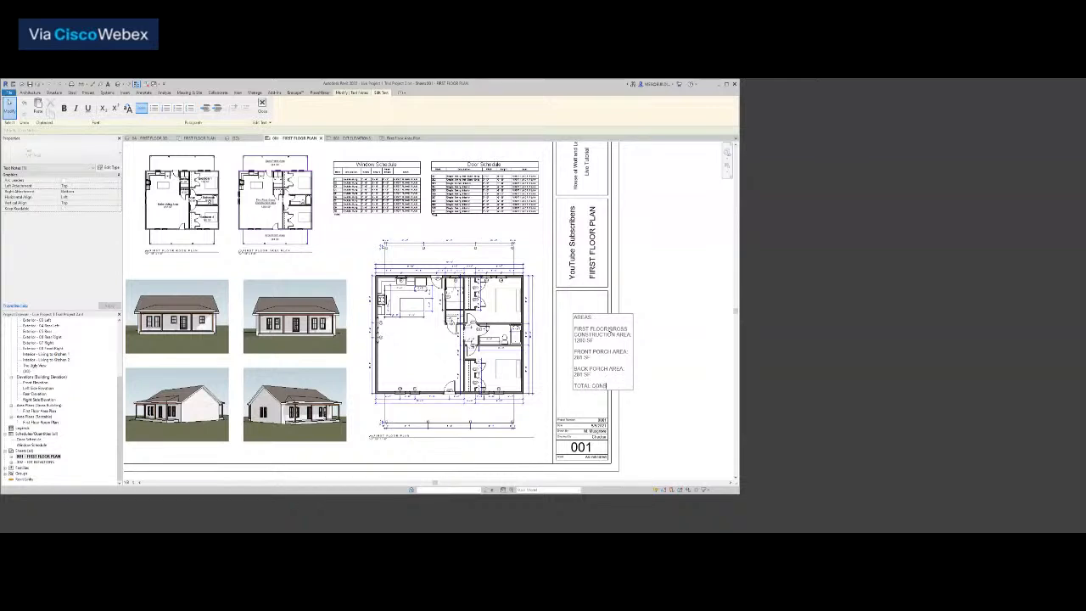
{"action": "type", "text": "TRUCTION AREA"}
{"action": "key", "text": "Return"}
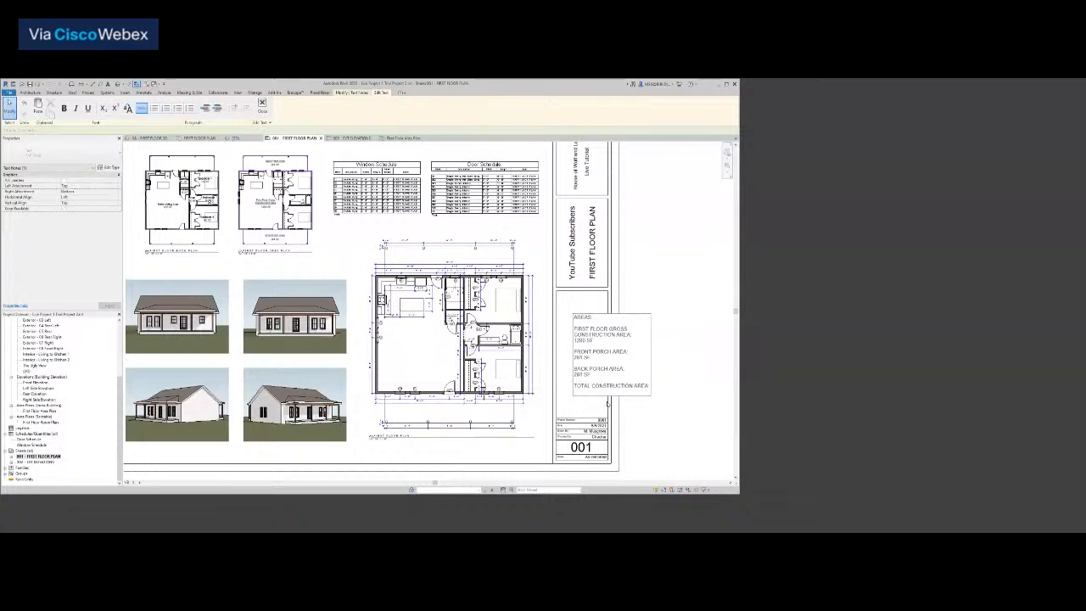
{"action": "type", "text": "1842 SF"}
{"action": "left_click", "coordinate": [690, 438]}
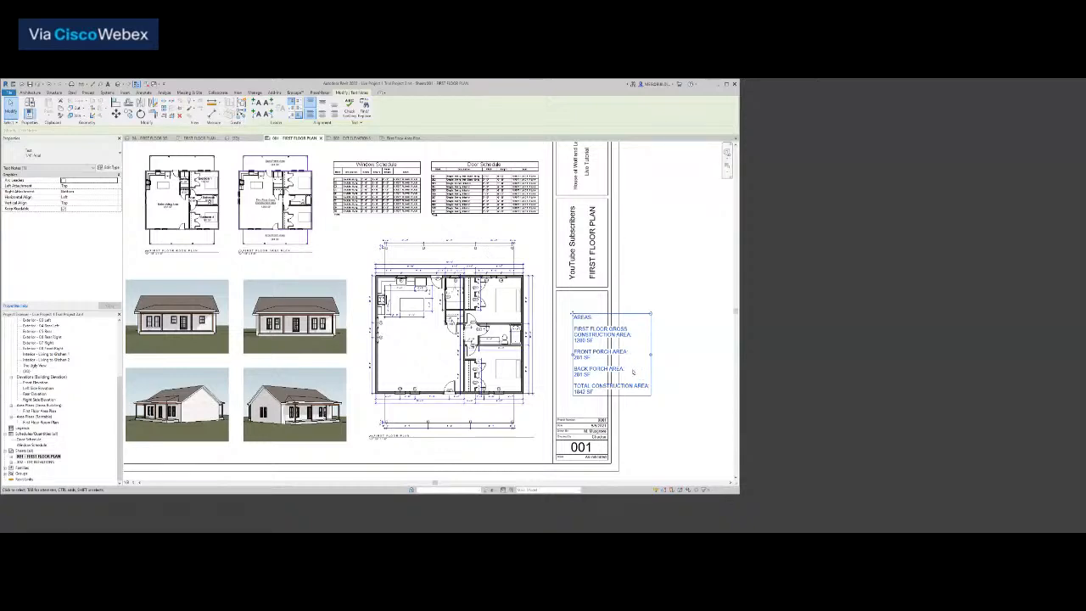
Center-align the areas note's text and move the note so it is centered over the title block's empty box
{"action": "scroll", "coordinate": [628, 375], "scroll_direction": "up", "scroll_amount": 4}
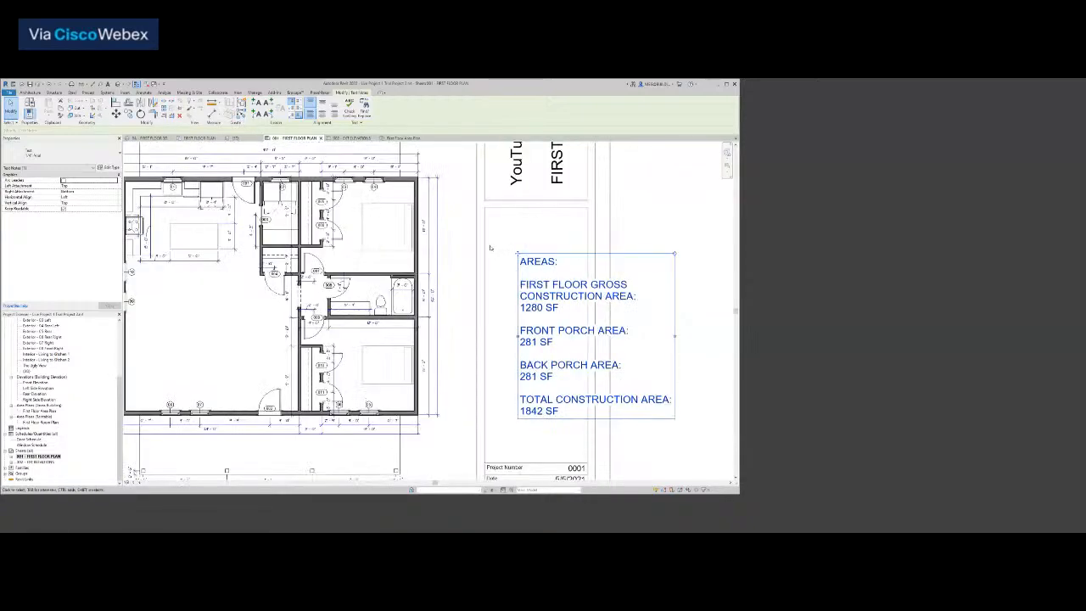
{"action": "left_click_drag", "start_coordinate": [518, 254], "coordinate": [486, 248]}
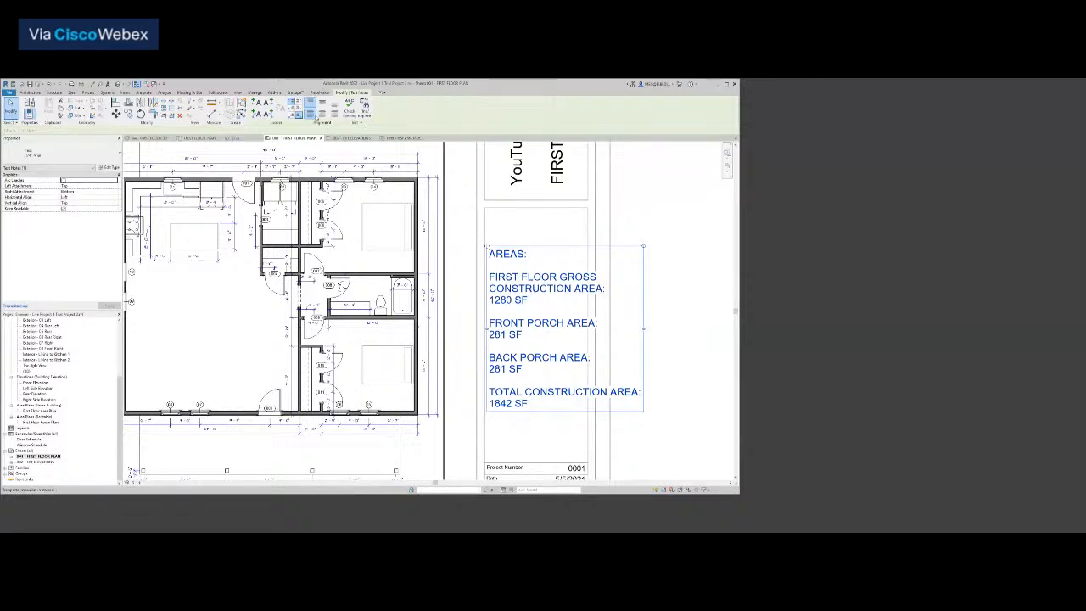
{"action": "left_click", "coordinate": [321, 114]}
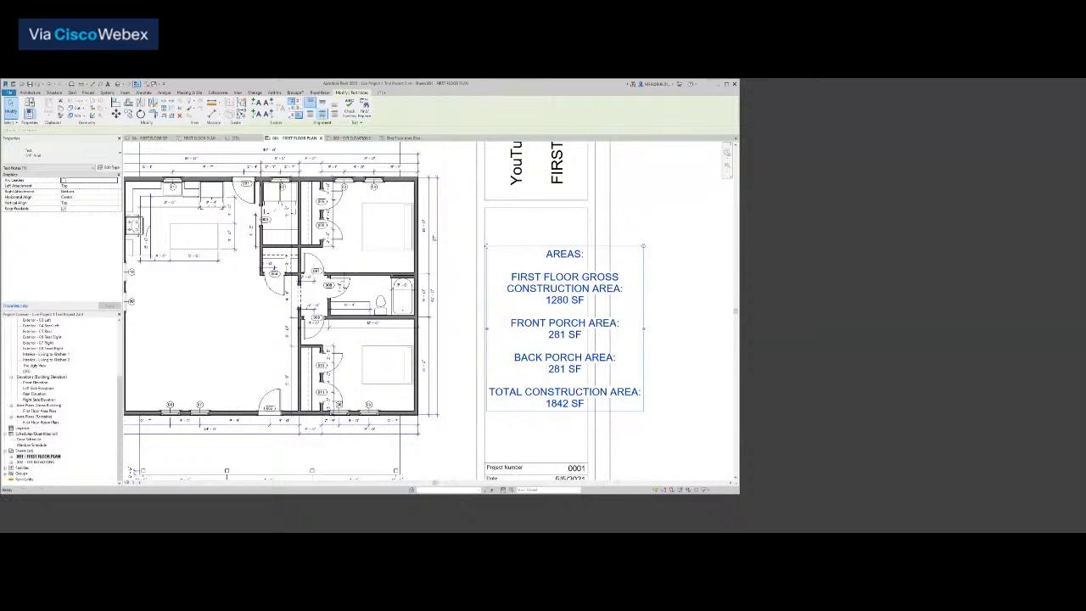
{"action": "left_click_drag", "start_coordinate": [485, 246], "coordinate": [458, 243]}
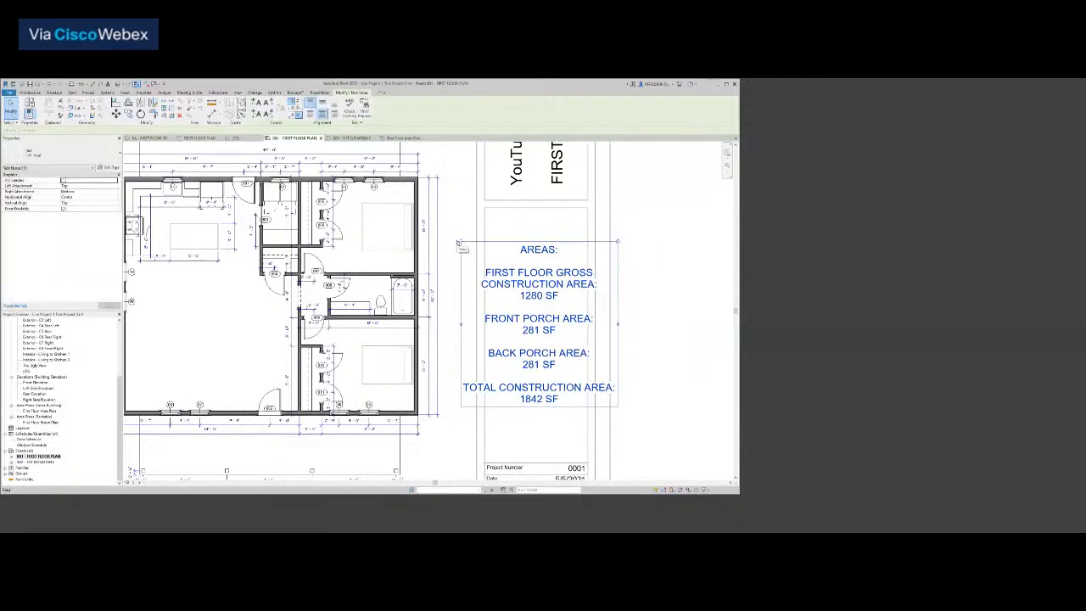
Duplicate the areas note's text type as a new type named 1/8" Architects Daughter
{"action": "left_click", "coordinate": [108, 168]}
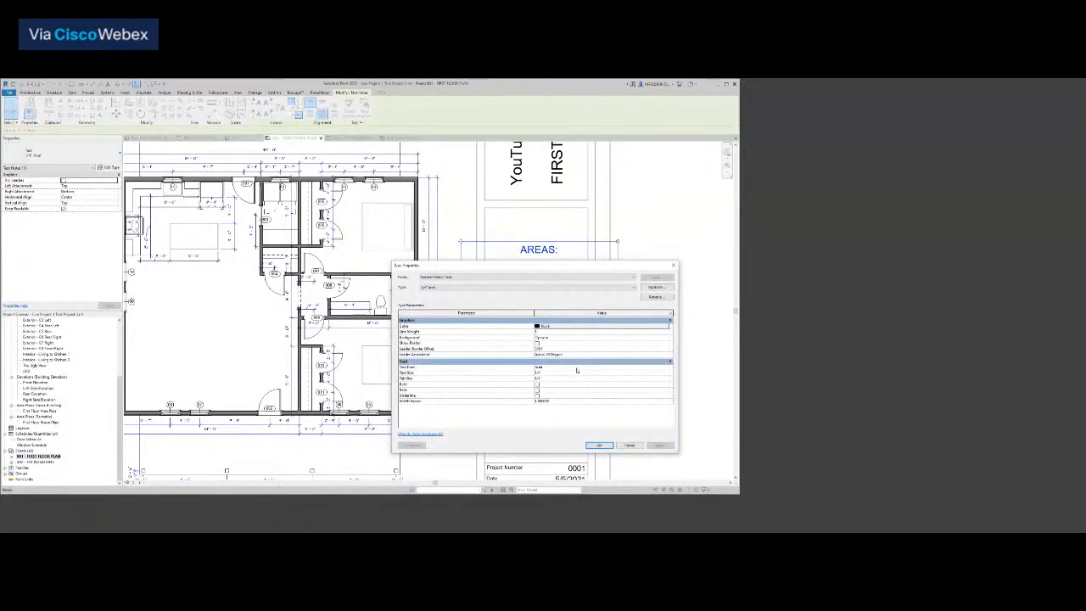
{"action": "left_click", "coordinate": [656, 287]}
{"action": "left_click", "coordinate": [460, 311]}
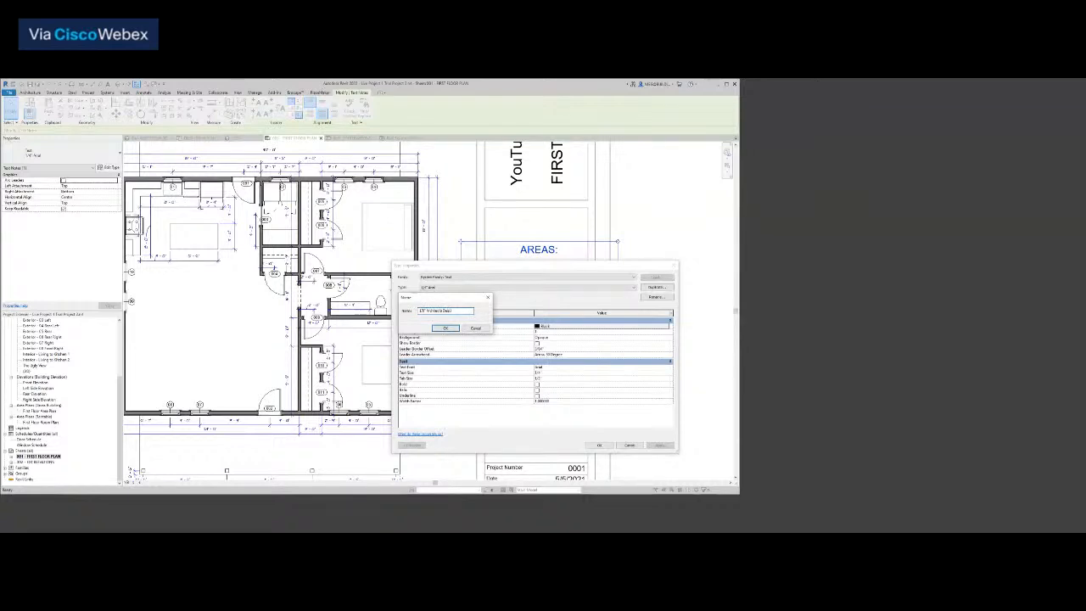
{"action": "type", "text": "ter"}
{"action": "key", "text": "Return"}
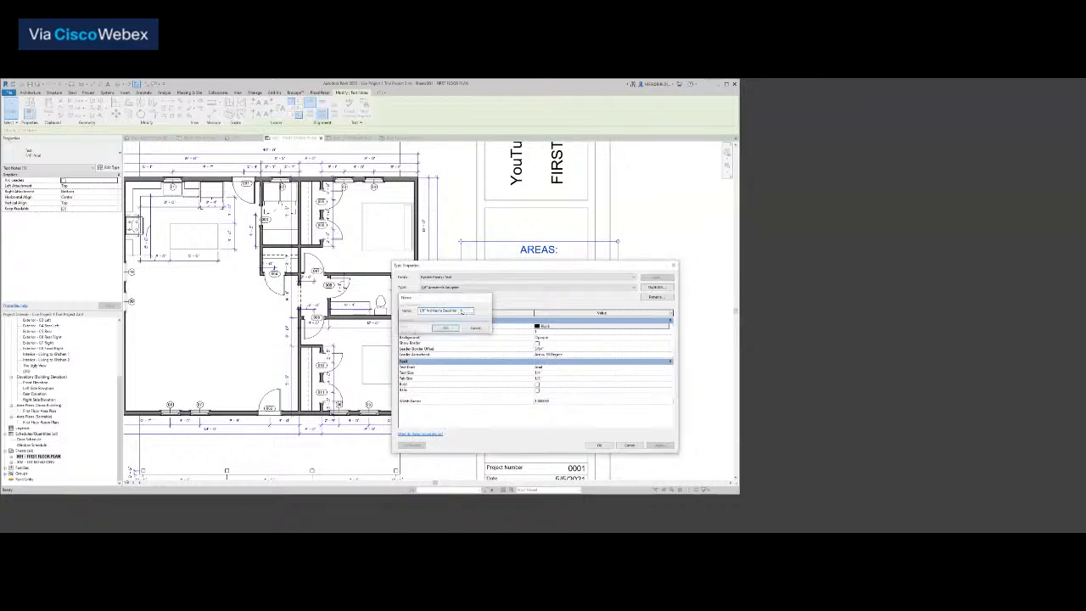
Set the new text type's size to 1/8" and its font to Architects Daughter, and apply it to the areas note
{"action": "left_click", "coordinate": [569, 373]}
{"action": "type", "text": "0 1/8"}
{"action": "key", "text": "Return"}
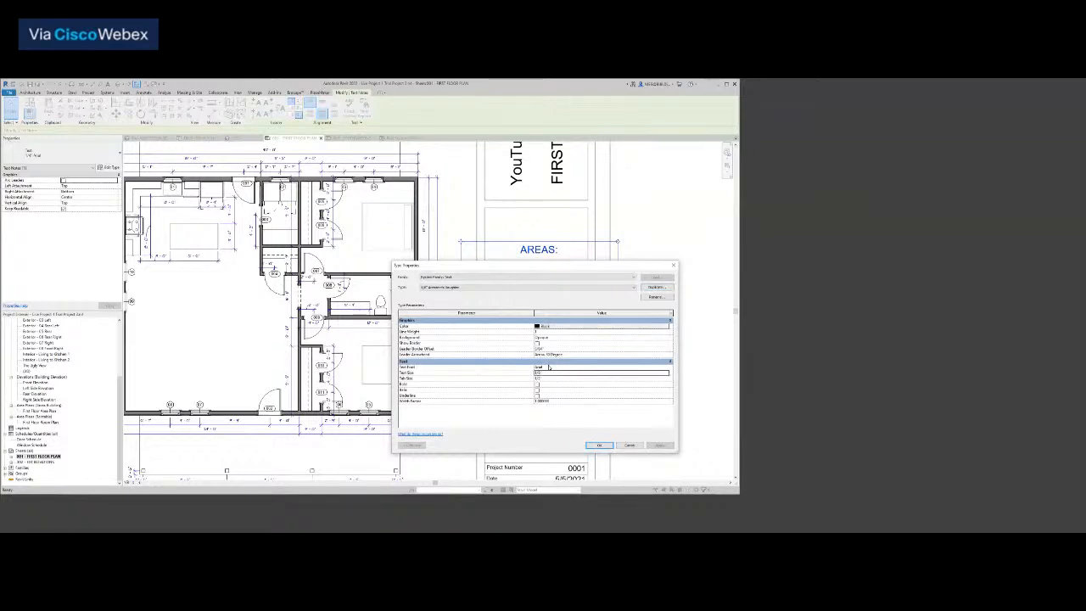
{"action": "left_click", "coordinate": [551, 367]}
{"action": "left_click", "coordinate": [666, 367]}
{"action": "left_click", "coordinate": [573, 373]}
{"action": "left_click", "coordinate": [599, 445]}
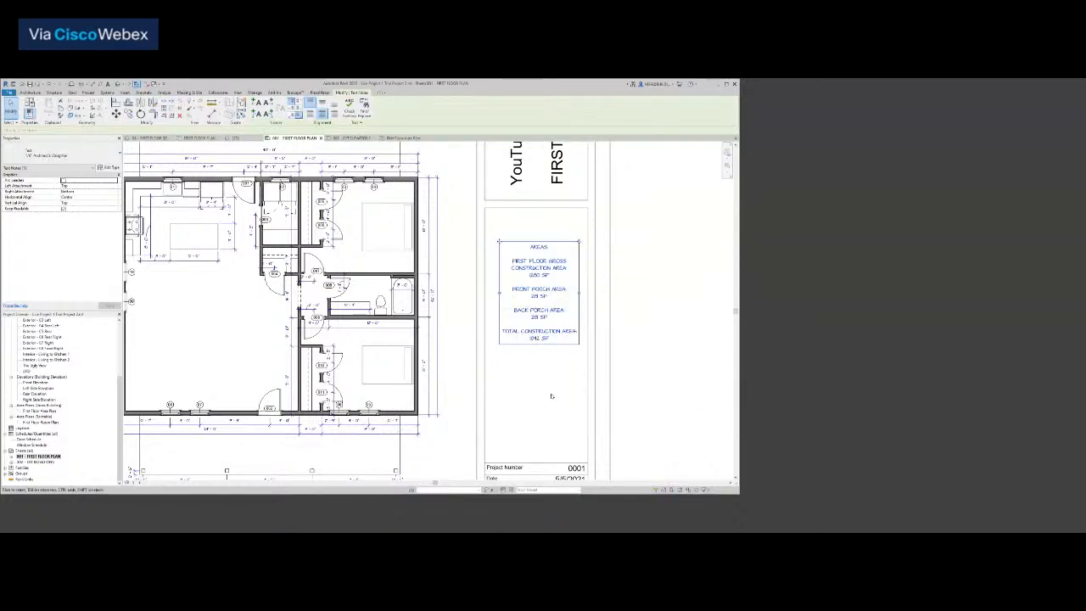
Move the areas note lower within the title block's empty box
{"action": "scroll", "coordinate": [551, 381], "scroll_direction": "down", "scroll_amount": 3}
{"action": "scroll", "coordinate": [550, 379], "scroll_direction": "up", "scroll_amount": 3}
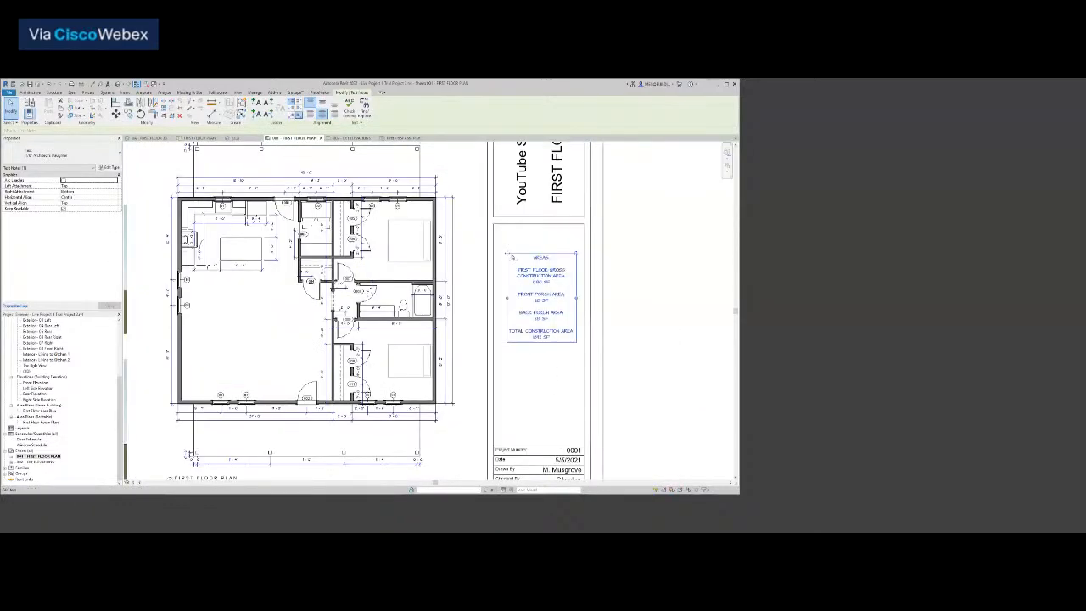
{"action": "left_click_drag", "start_coordinate": [509, 256], "coordinate": [504, 285]}
{"action": "scroll", "coordinate": [533, 298], "scroll_direction": "up", "scroll_amount": 1}
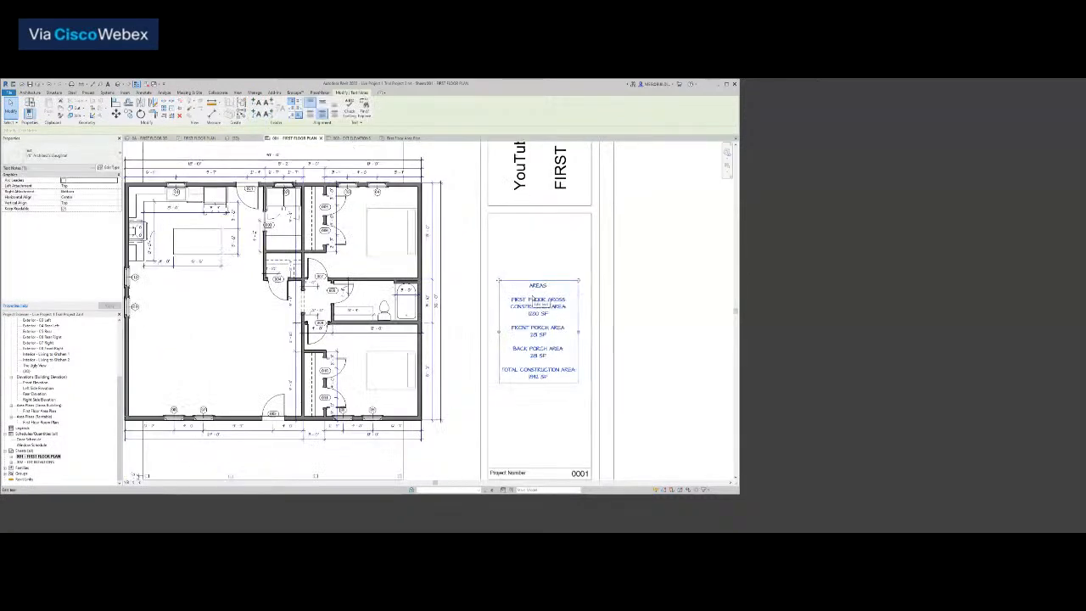
Make the "AREAS:" heading of the note bold and underlined
{"action": "double_click", "coordinate": [545, 286]}
{"action": "double_click", "coordinate": [548, 286]}
{"action": "left_click", "coordinate": [64, 109]}
{"action": "left_click", "coordinate": [88, 108]}
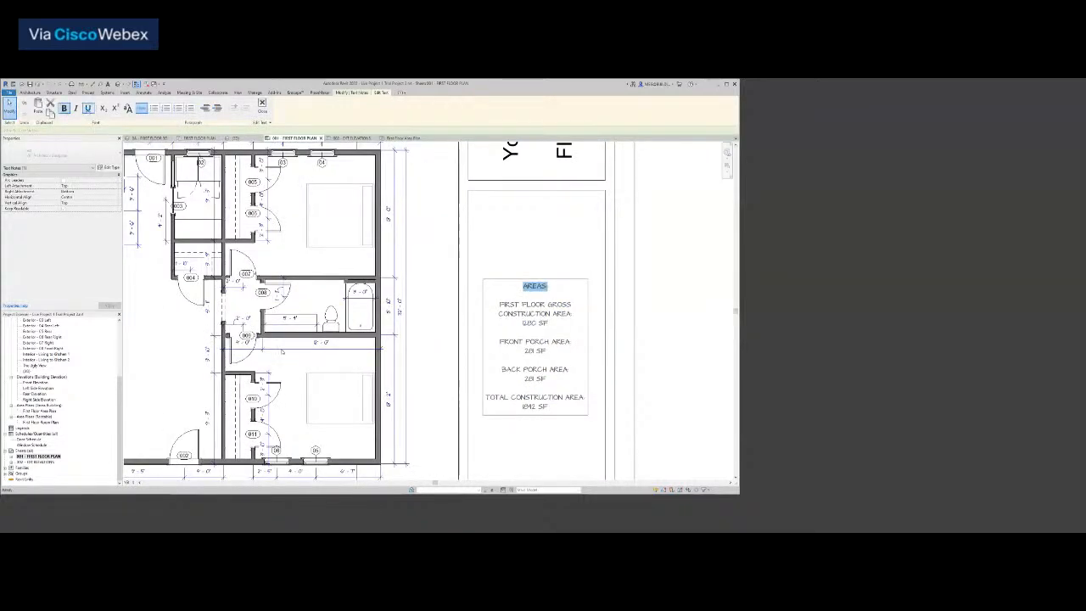
Make the "TOTAL CONSTRUCTION AREA:" line and its "1842 SF" value bold, and finish editing the note
{"action": "left_click", "coordinate": [528, 407]}
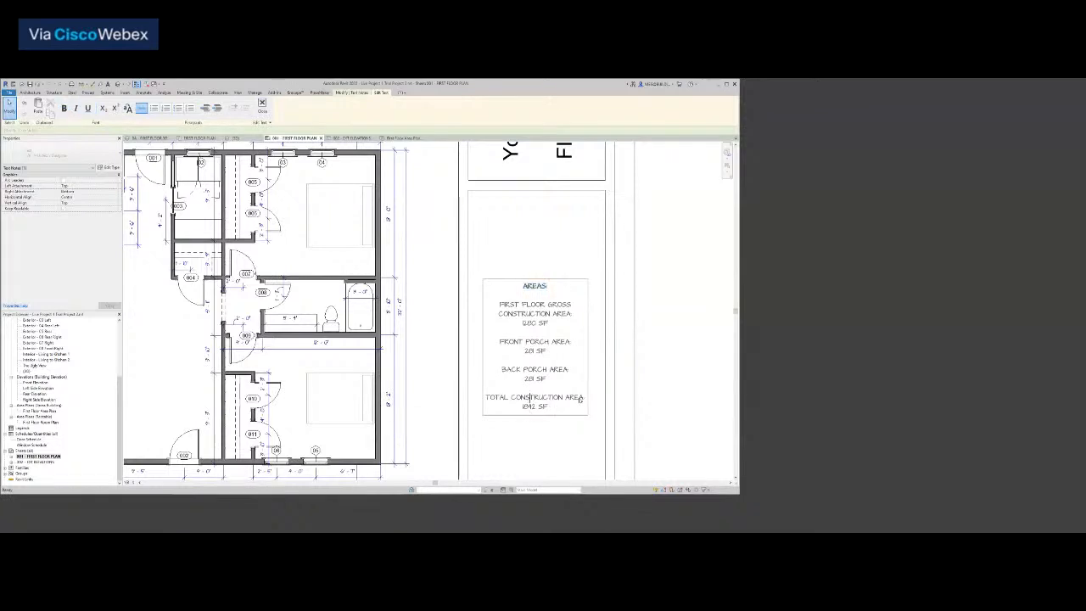
{"action": "left_click_drag", "start_coordinate": [550, 409], "coordinate": [484, 398]}
{"action": "left_click", "coordinate": [64, 108]}
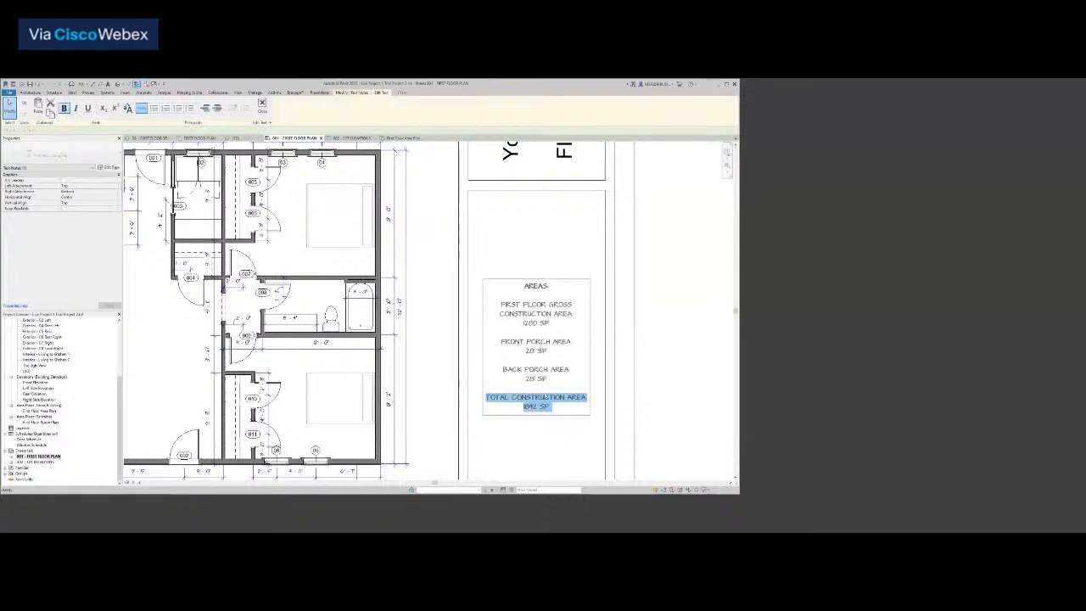
{"action": "left_click", "coordinate": [545, 398]}
{"action": "left_click_drag", "start_coordinate": [585, 399], "coordinate": [550, 398]}
{"action": "left_click", "coordinate": [615, 377]}
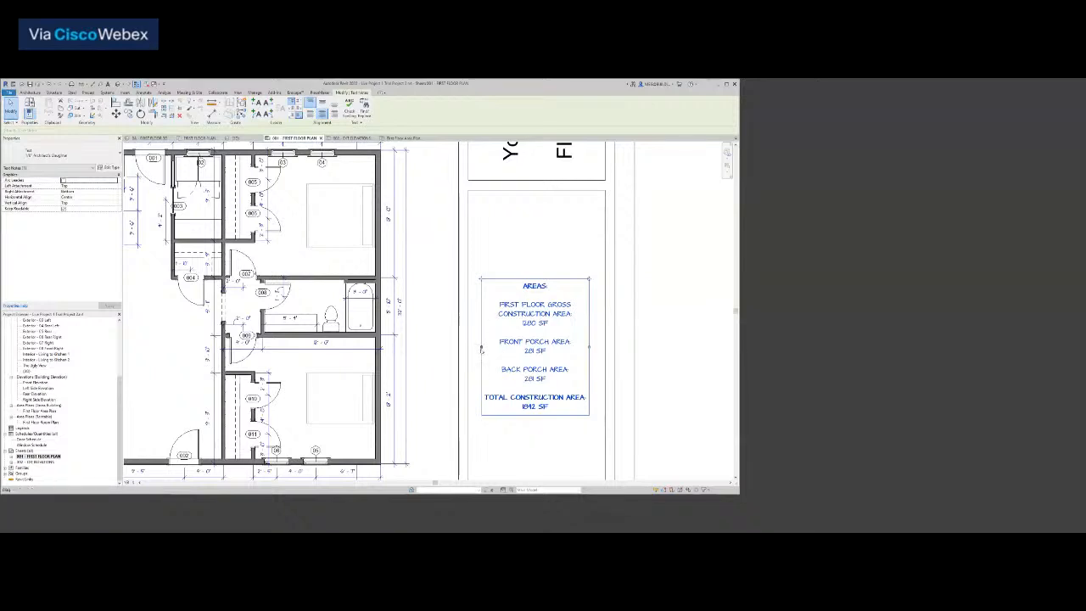
Nudge the areas note slightly right and up to center it in the title block's box, and deselect it
{"action": "key", "text": "Right"}
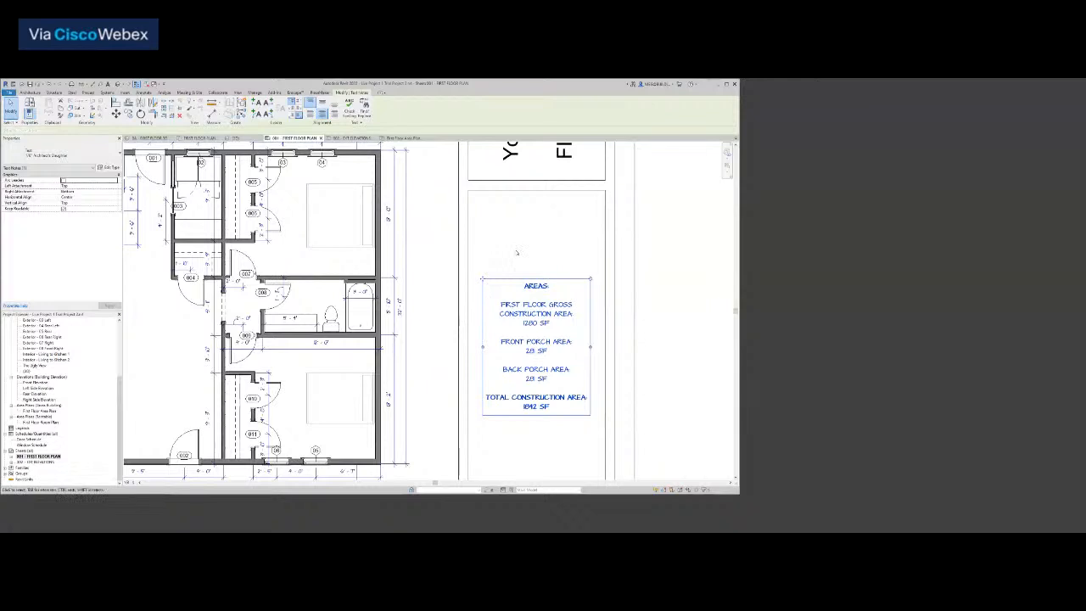
{"action": "left_click", "coordinate": [514, 270]}
{"action": "key", "text": "Up"}
{"action": "key", "text": "Up"}
{"action": "key", "text": "Up"}
{"action": "key", "text": "Up"}
{"action": "key", "text": "Up"}
{"action": "key", "text": "Up"}
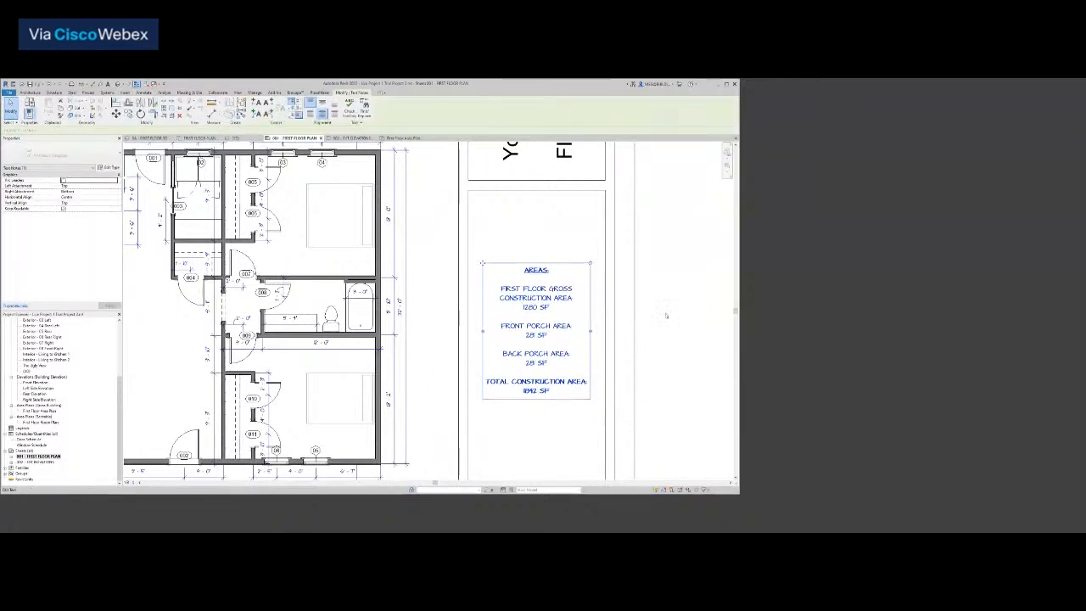
{"action": "key", "text": "Up"}
{"action": "key", "text": "Up"}
{"action": "key", "text": "Up"}
{"action": "left_click", "coordinate": [680, 316]}
{"action": "middle_click", "coordinate": [680, 317]}
{"action": "middle_click", "coordinate": [681, 316]}
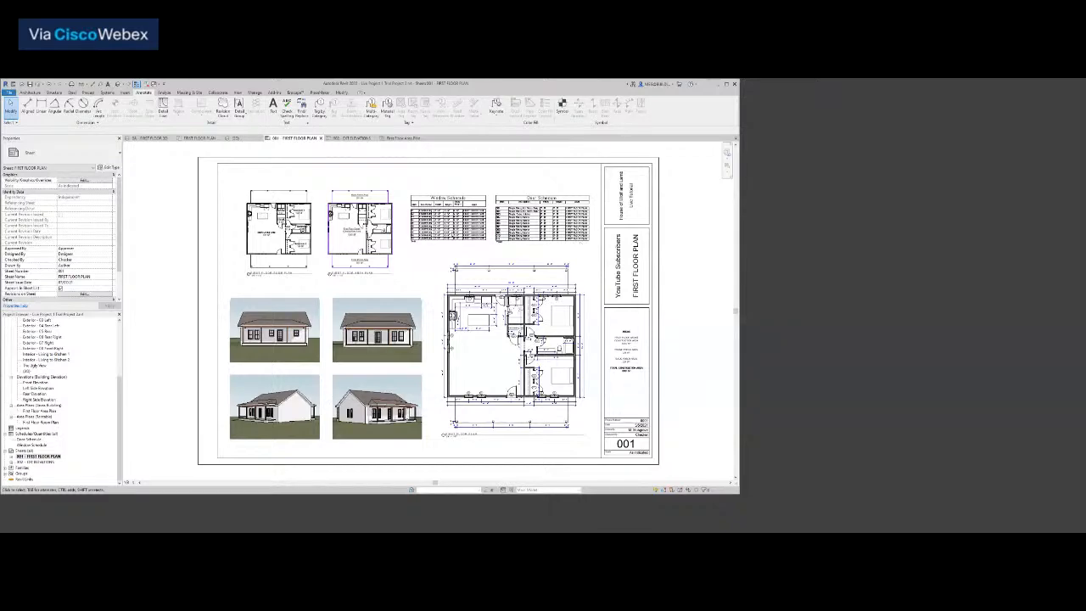
Examine the room plan and area plan with their area labels on the first floor plan sheet
{"action": "scroll", "coordinate": [303, 228], "scroll_direction": "up", "scroll_amount": 3}
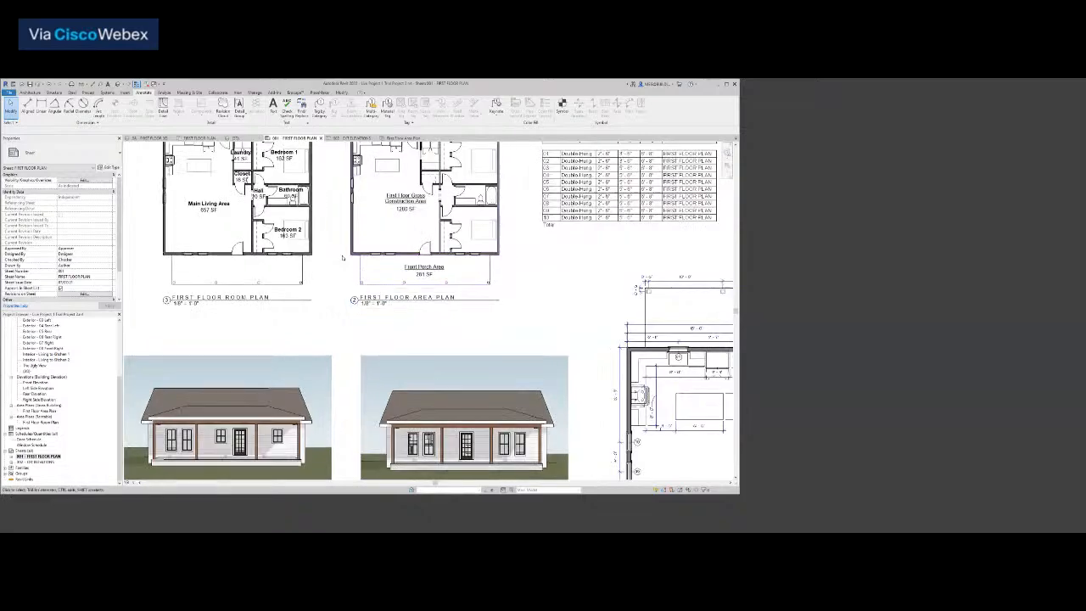
{"action": "scroll", "coordinate": [386, 335], "scroll_direction": "up", "scroll_amount": 2}
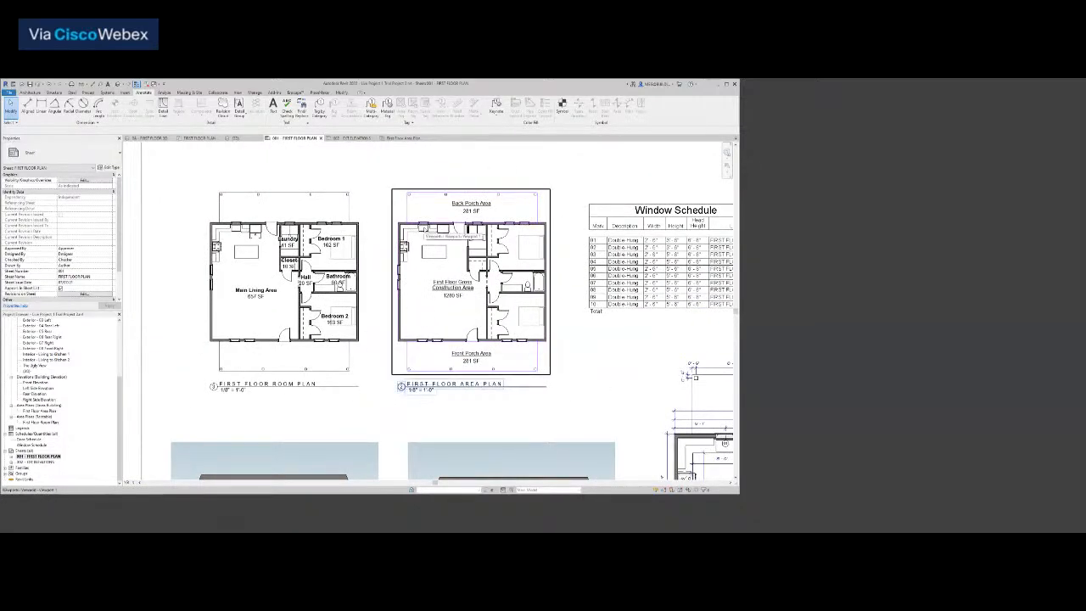
{"action": "scroll", "coordinate": [387, 229], "scroll_direction": "up", "scroll_amount": 2}
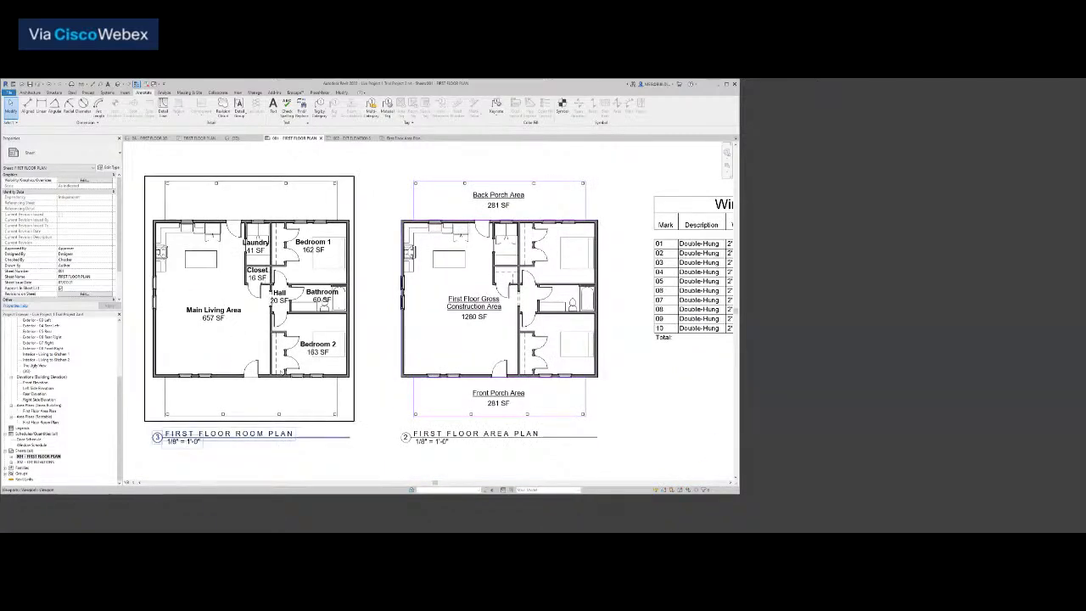
{"action": "scroll", "coordinate": [281, 364], "scroll_direction": "down", "scroll_amount": 3}
{"action": "scroll", "coordinate": [444, 435], "scroll_direction": "down", "scroll_amount": 3}
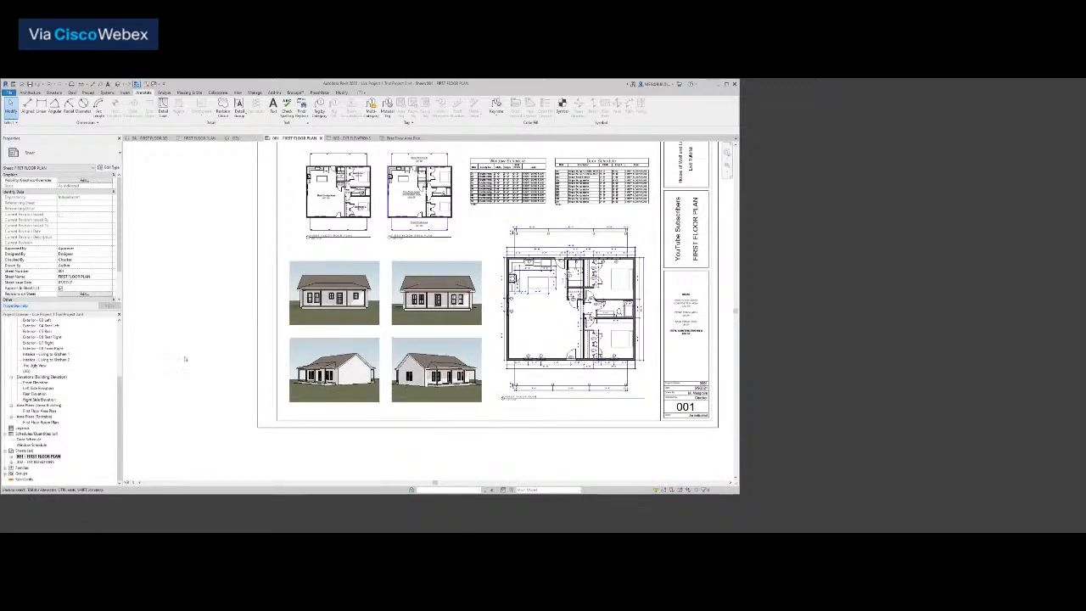
Review the exterior elevations sheet, including the roof slope annotations, and compare it with the first floor plan sheet
{"action": "left_click", "coordinate": [335, 138]}
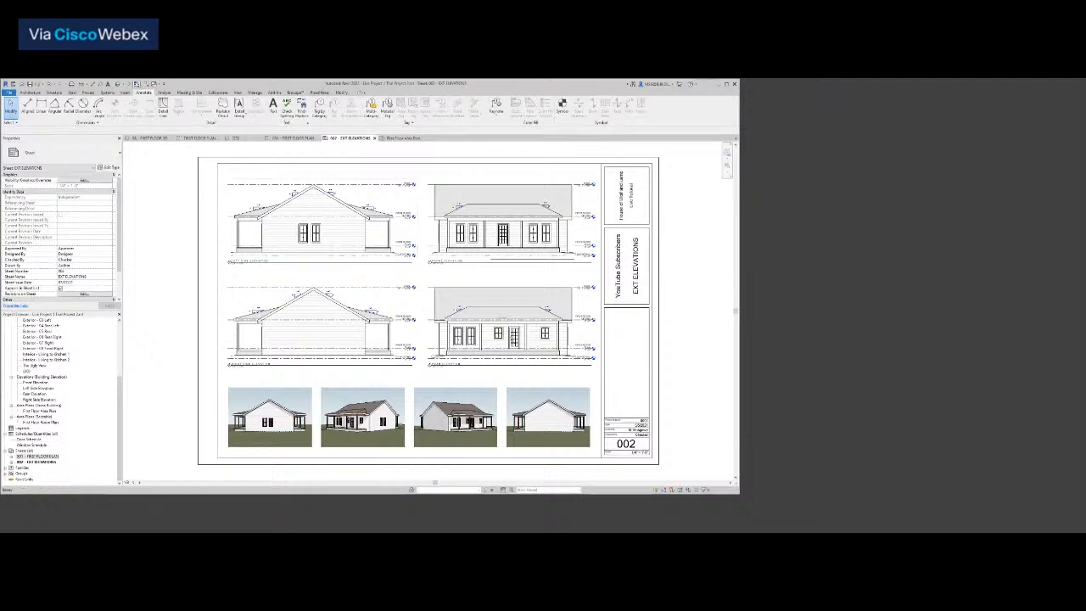
{"action": "scroll", "coordinate": [246, 175], "scroll_direction": "up", "scroll_amount": 2}
{"action": "scroll", "coordinate": [246, 175], "scroll_direction": "up", "scroll_amount": 6}
{"action": "scroll", "coordinate": [314, 266], "scroll_direction": "up", "scroll_amount": 4}
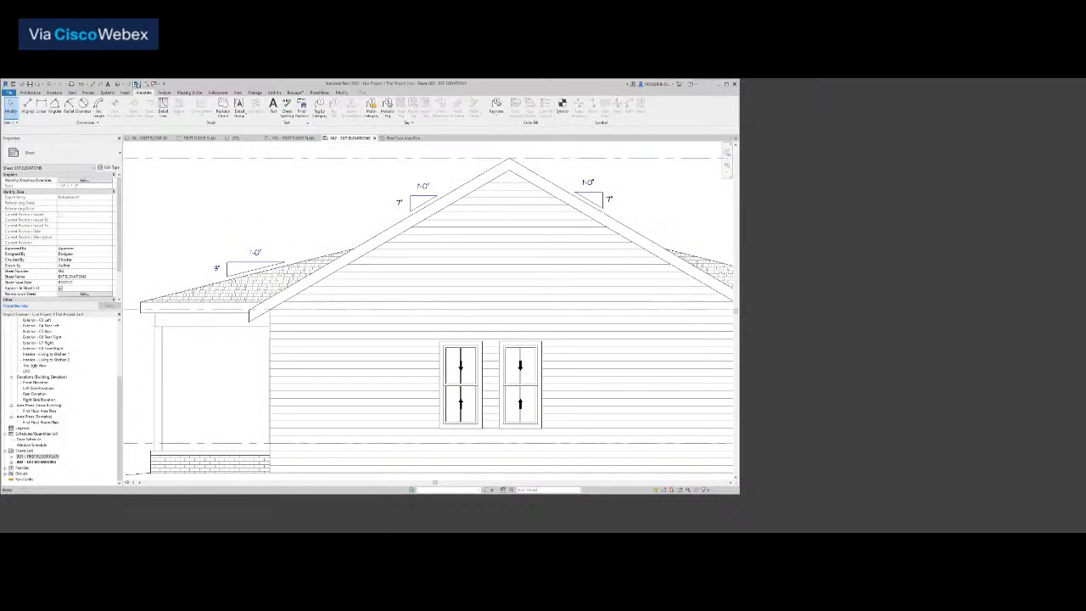
{"action": "scroll", "coordinate": [157, 186], "scroll_direction": "down", "scroll_amount": 8}
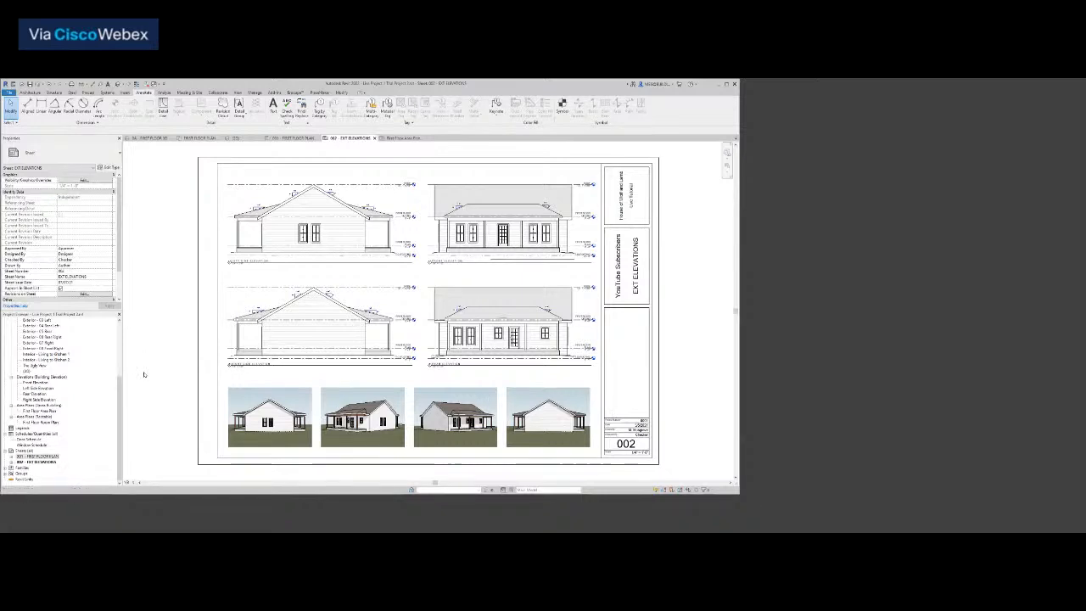
{"action": "left_click", "coordinate": [294, 138]}
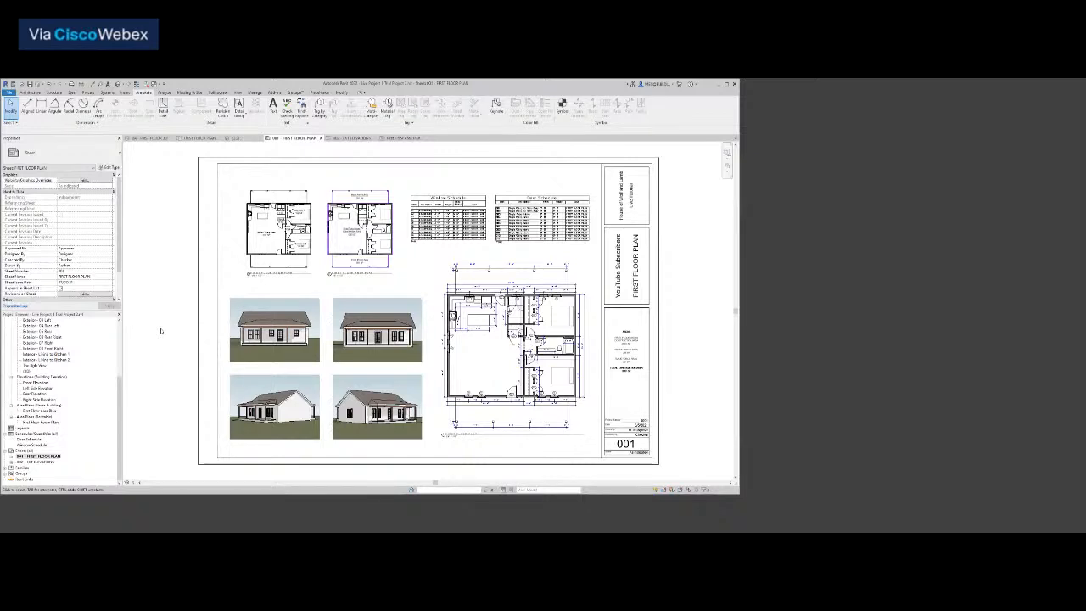
{"action": "left_click", "coordinate": [351, 138]}
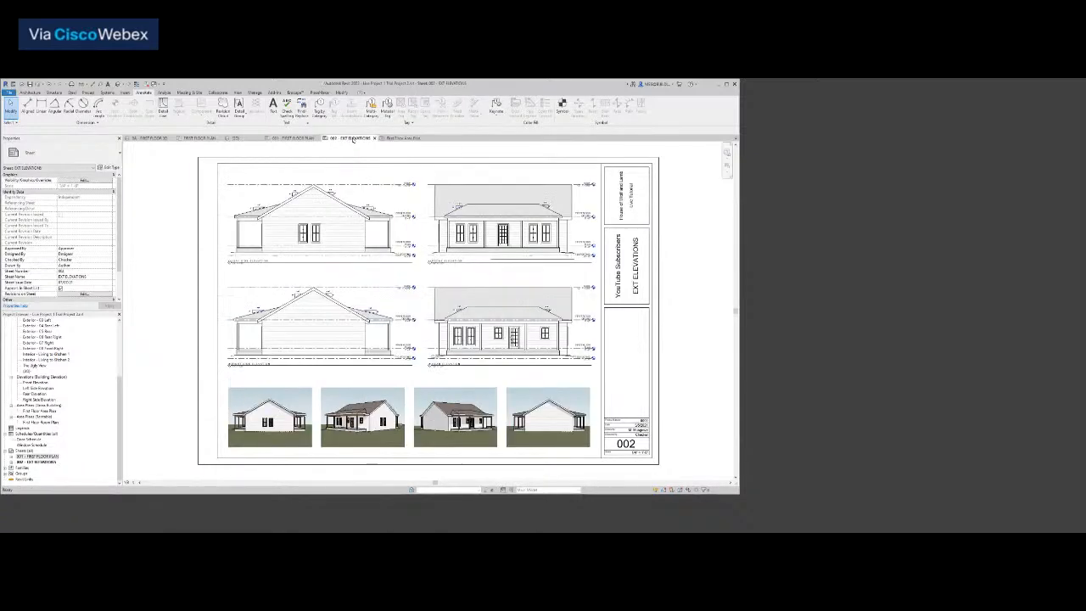